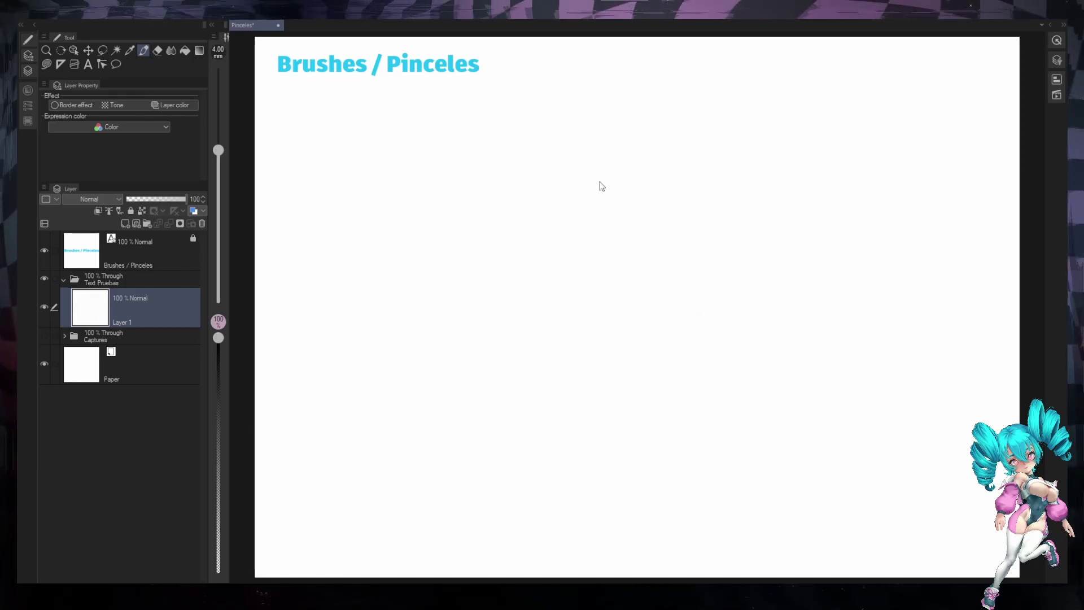
# Handwrite a short note beginning with "CAPA" in the middle of the canvas, using a 1.70 mm brush.
pyautogui.press('b')
pyautogui.press(']')
pyautogui.press(']')
pyautogui.press(']')
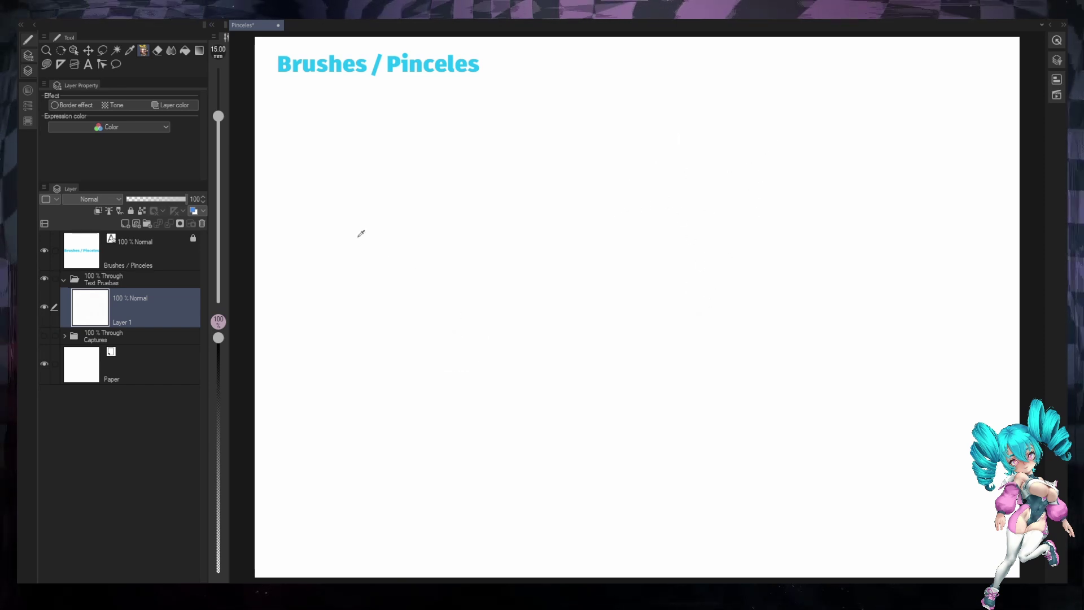
pyautogui.press('[')
pyautogui.press('[')
pyautogui.press('[')
pyautogui.press('[')
pyautogui.press('[')
pyautogui.press('[')
pyautogui.press('[')
pyautogui.press('[')
pyautogui.press('[')
pyautogui.press('[')
pyautogui.press('[')
pyautogui.press('[')
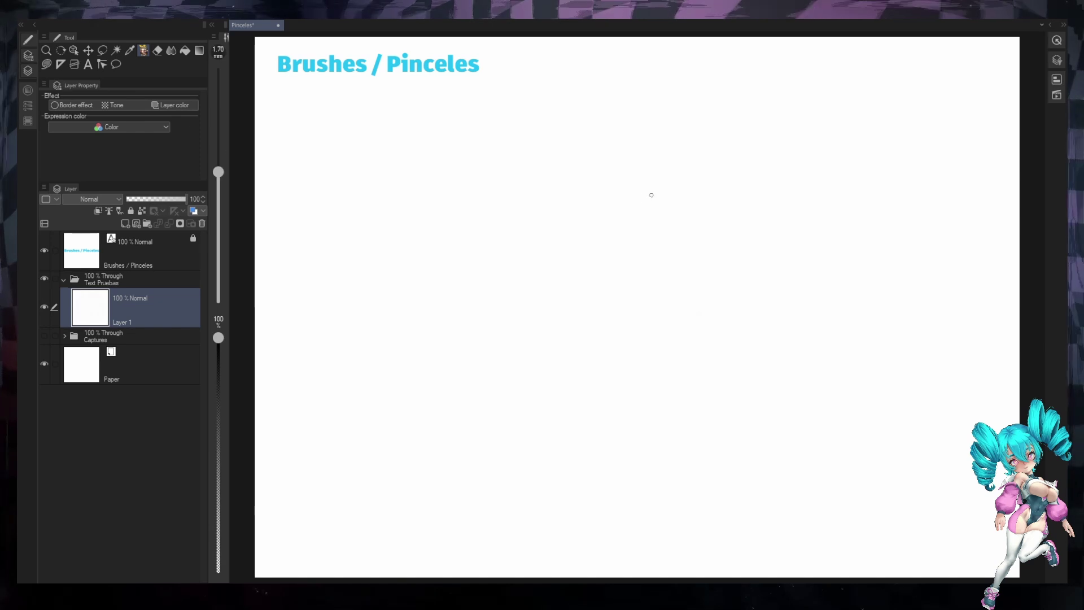
pyautogui.press(']')
pyautogui.moveTo(566, 291); pyautogui.dragTo(566, 305)
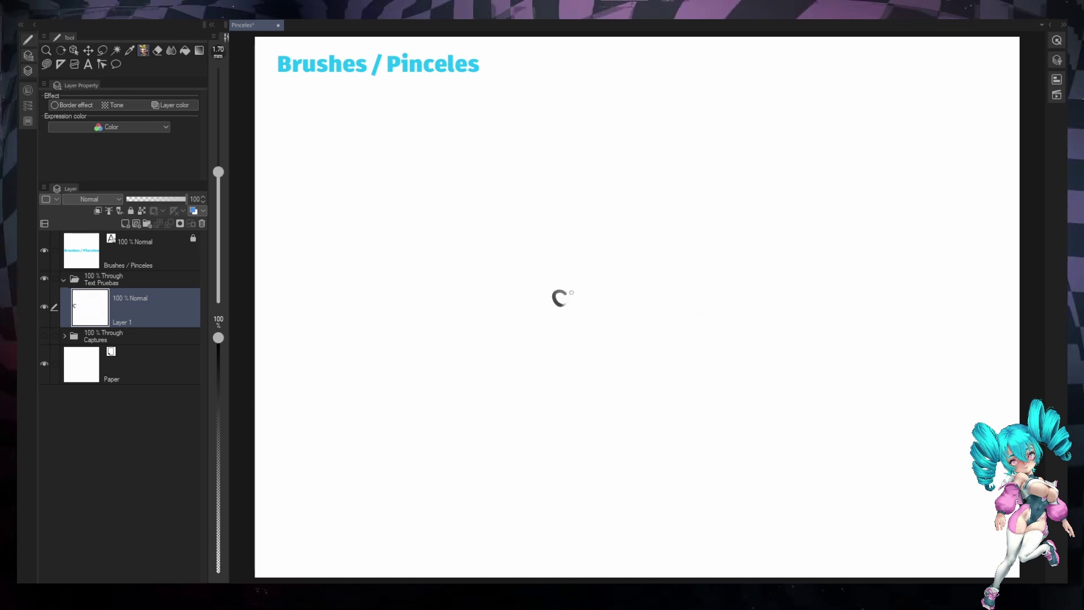
pyautogui.moveTo(656, 291); pyautogui.dragTo(664, 301)
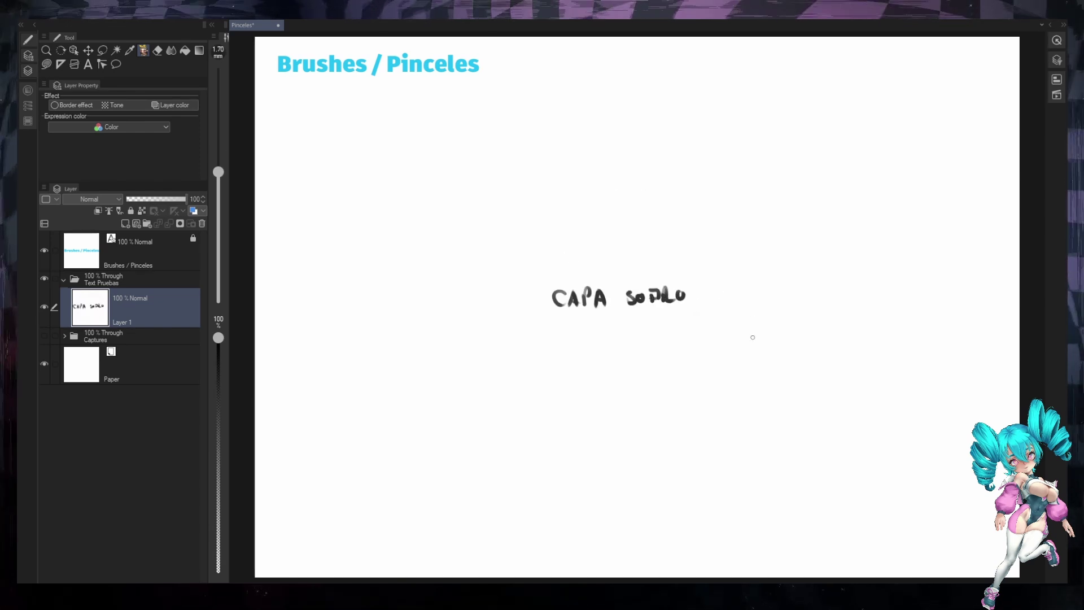
# Sketch a column of three boxes beside the handwritten note, with a small mark next to each box.
pyautogui.moveTo(746, 345)
pyautogui.mouseDown()
pyautogui.moveTo(744, 308)
pyautogui.moveTo(774, 316)
pyautogui.moveTo(749, 345)
pyautogui.mouseUp()
pyautogui.moveTo(740, 294)
pyautogui.mouseDown()
pyautogui.moveTo(760, 251)
pyautogui.moveTo(763, 295)
pyautogui.moveTo(738, 295)
pyautogui.mouseUp()
pyautogui.moveTo(729, 240)
pyautogui.mouseDown()
pyautogui.moveTo(726, 199)
pyautogui.moveTo(749, 191)
pyautogui.moveTo(757, 230)
pyautogui.moveTo(729, 243)
pyautogui.mouseUp()
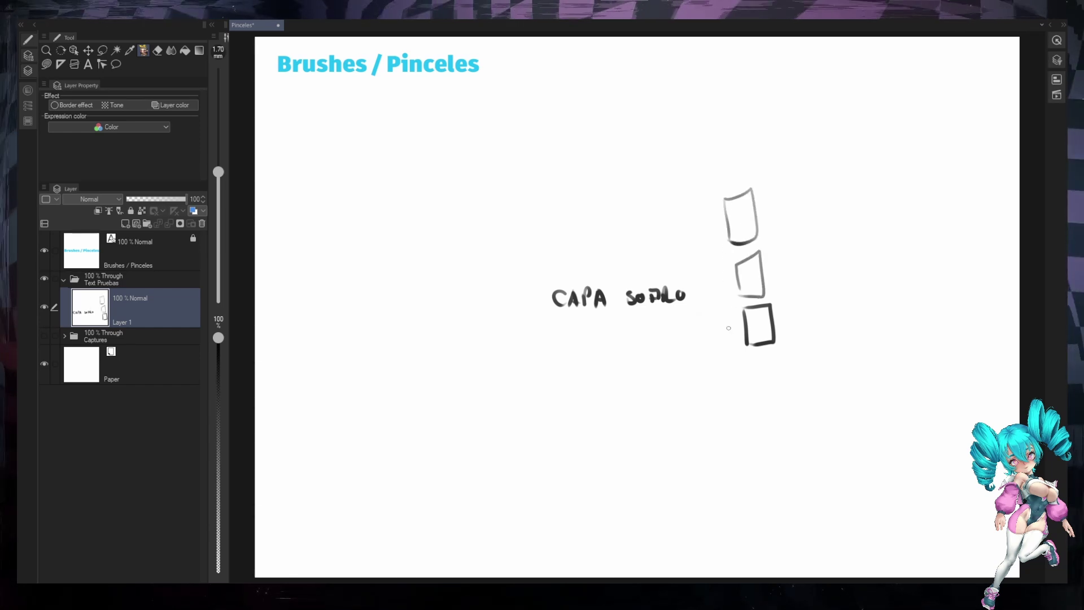
pyautogui.moveTo(729, 328); pyautogui.dragTo(734, 329)
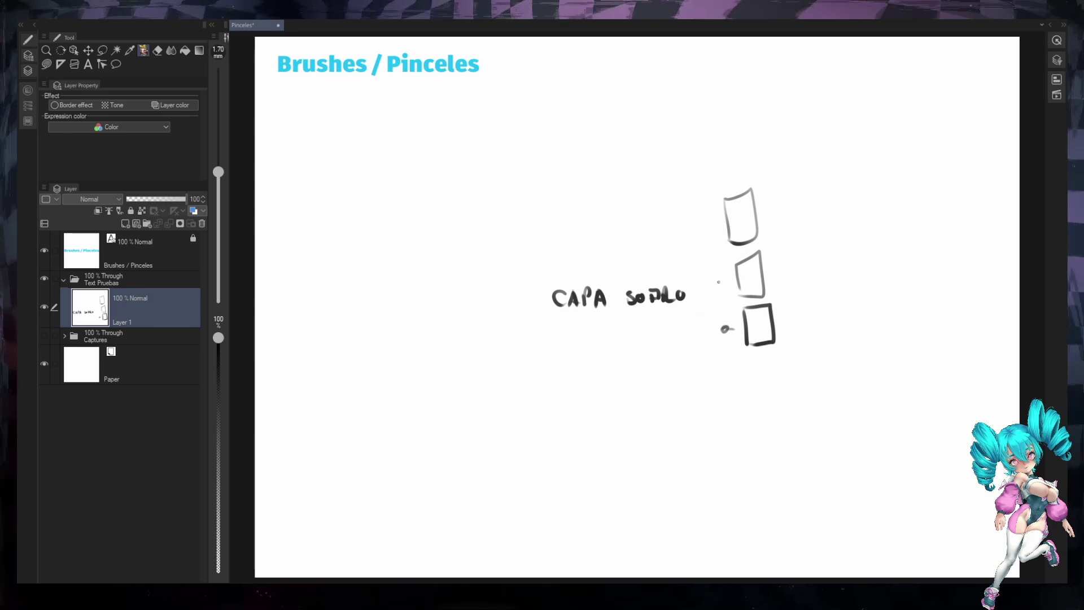
pyautogui.moveTo(719, 281); pyautogui.dragTo(731, 280)
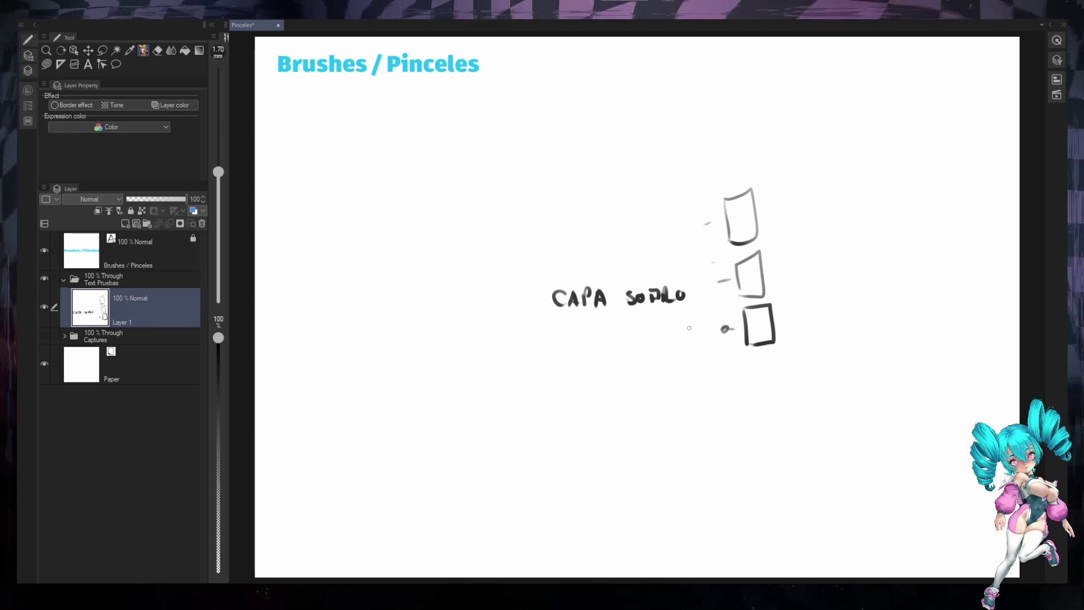
# Handwrite a thicker heading beginning with "NORMAL" above the column of boxes, using a 2.50 mm brush.
pyautogui.press(']')
pyautogui.press(']')
pyautogui.press(']')
pyautogui.press(']')
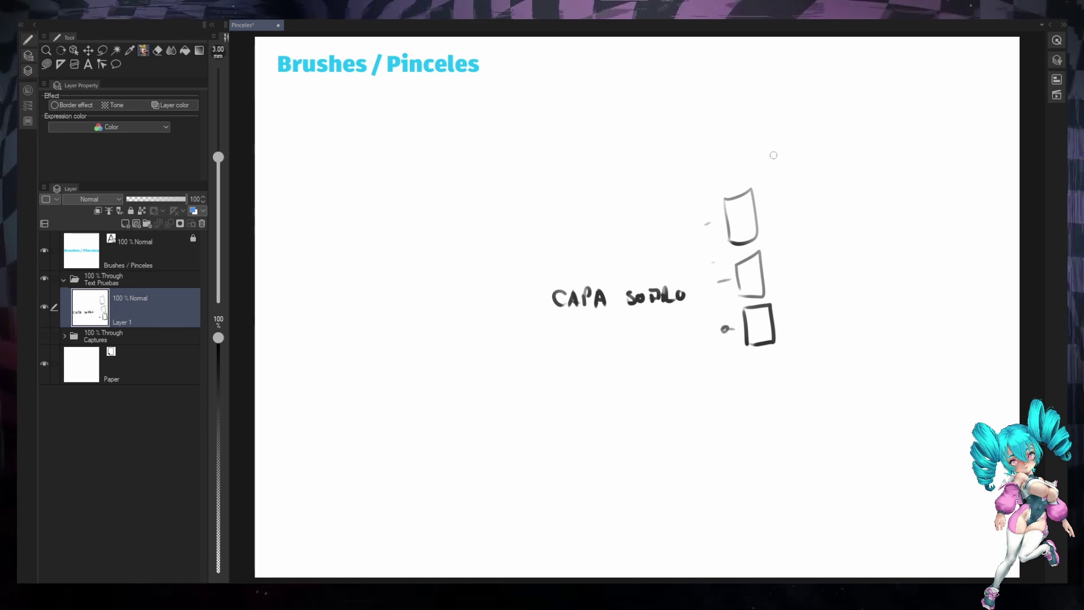
pyautogui.press('[')
pyautogui.press('[')
pyautogui.moveTo(759, 135)
pyautogui.mouseDown()
pyautogui.moveTo(762, 158)
pyautogui.moveTo(871, 156)
pyautogui.mouseUp()
pyautogui.moveTo(858, 148); pyautogui.dragTo(871, 148)
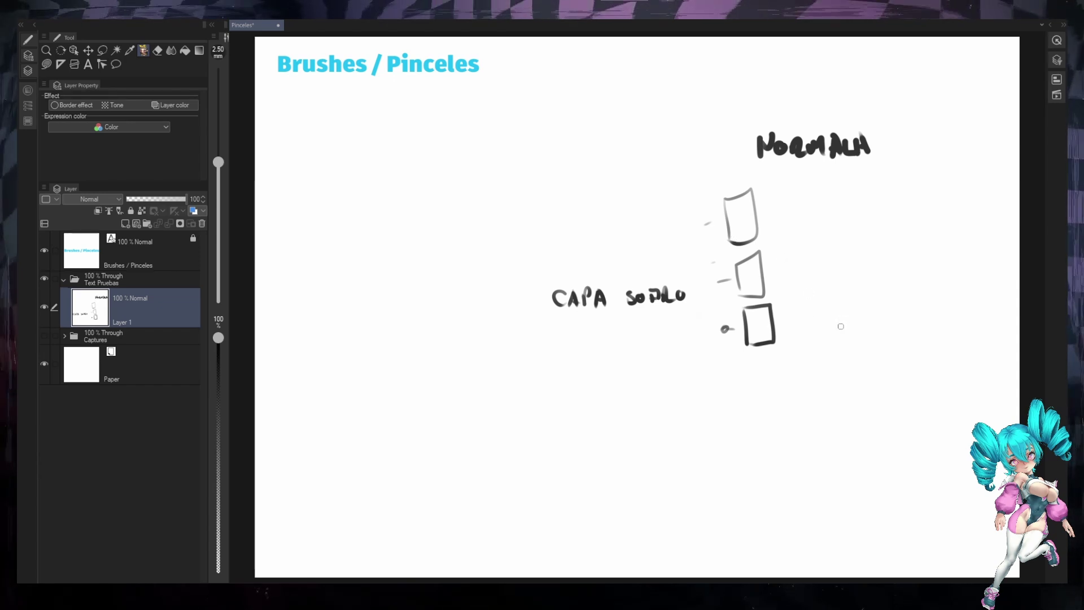
# Sketch two stacked boxes linked by a dotted curve below the heading, plus a crossed circle, a squiggle and a check mark.
pyautogui.moveTo(829, 308)
pyautogui.mouseDown()
pyautogui.moveTo(831, 334)
pyautogui.moveTo(852, 331)
pyautogui.moveTo(832, 338)
pyautogui.moveTo(802, 301)
pyautogui.moveTo(811, 284)
pyautogui.moveTo(847, 281)
pyautogui.moveTo(826, 285)
pyautogui.mouseUp()
pyautogui.click(812, 323)
pyautogui.click(811, 285)
pyautogui.click(828, 270)
pyautogui.moveTo(886, 310); pyautogui.dragTo(868, 339)
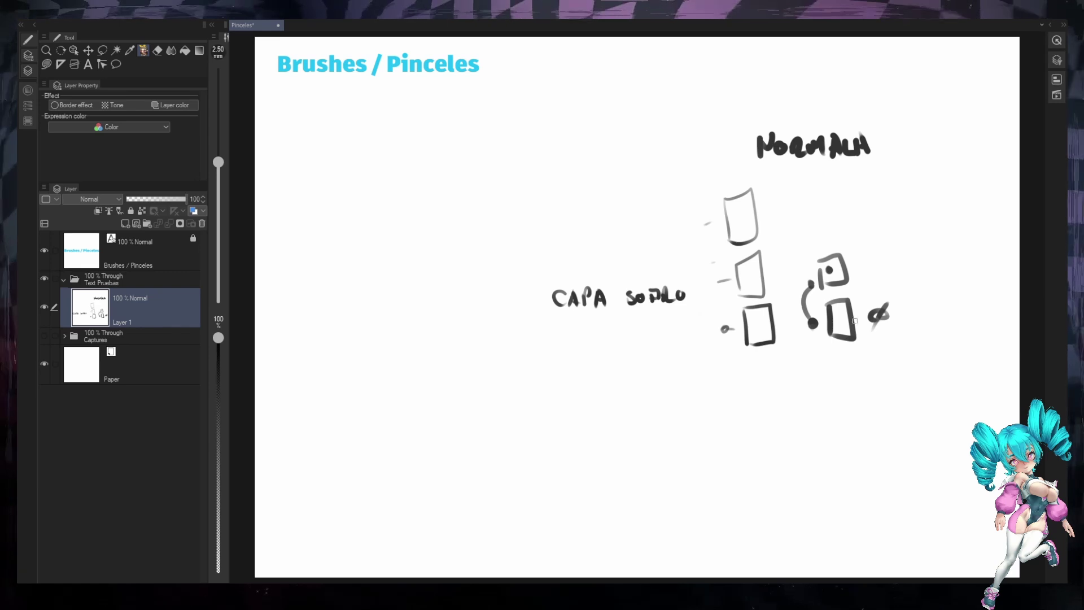
pyautogui.moveTo(854, 261); pyautogui.dragTo(878, 266)
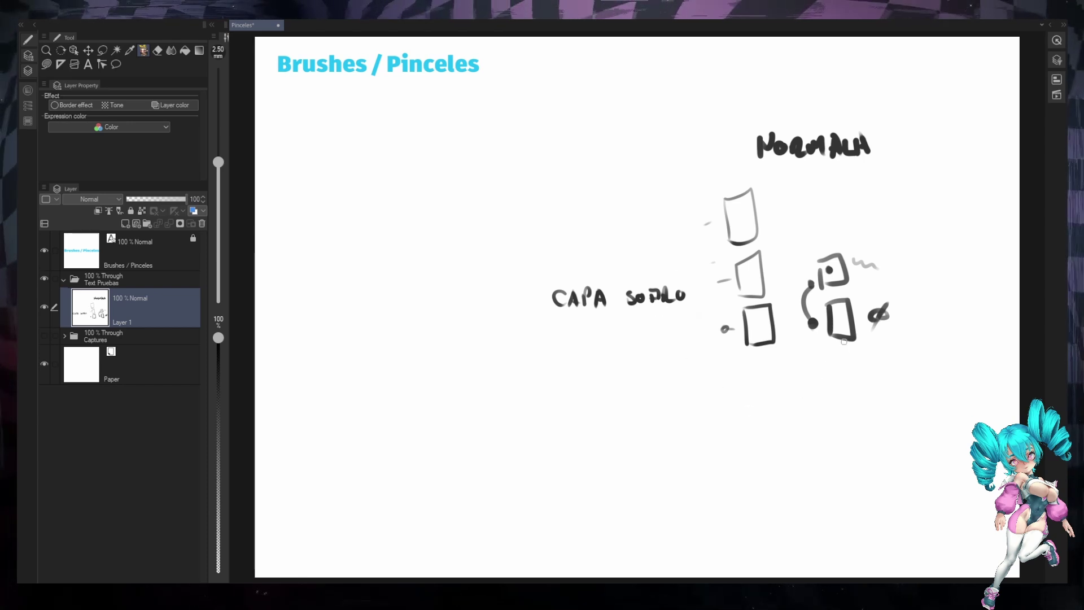
pyautogui.moveTo(904, 289)
pyautogui.mouseDown()
pyautogui.moveTo(909, 312)
pyautogui.moveTo(930, 244)
pyautogui.mouseUp()
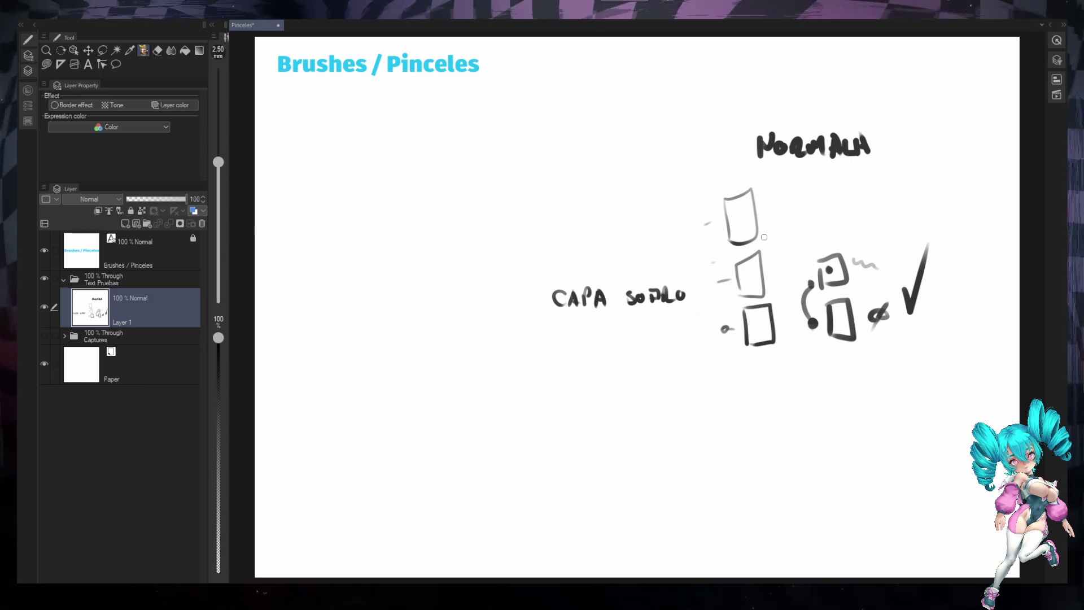
# Clear all the handwritten notes and sketches from Layer 1.
pyautogui.press('Delete')
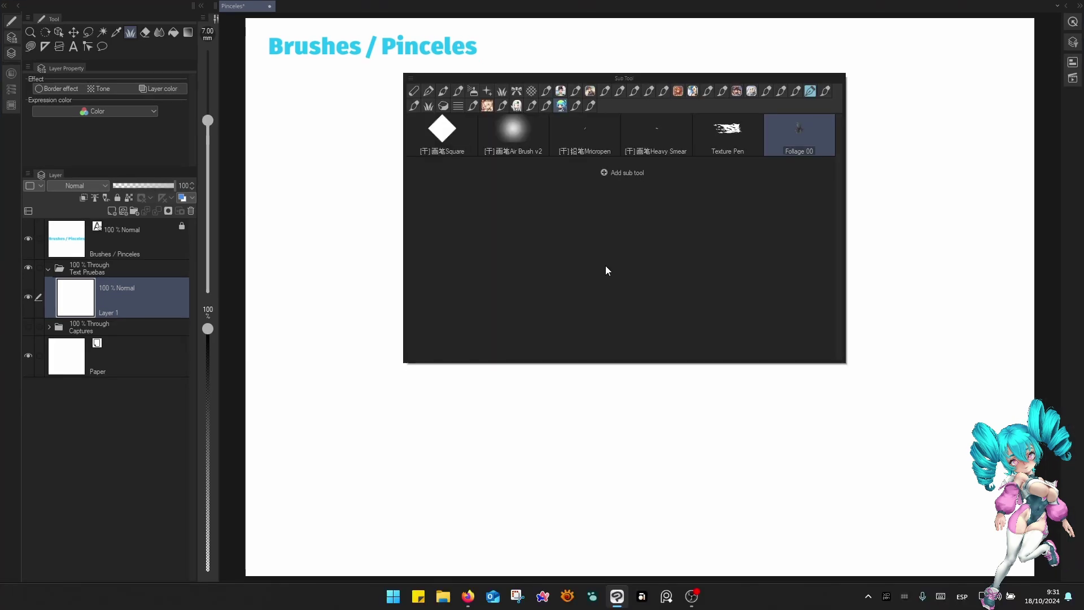
# Start creating a custom sub tool in the current brush group and name it "Basic Enso".
pyautogui.moveTo(693, 80)
pyautogui.mouseDown()
pyautogui.moveTo(605, 151)
pyautogui.moveTo(649, 182)
pyautogui.moveTo(692, 79)
pyautogui.moveTo(692, 92)
pyautogui.mouseUp()
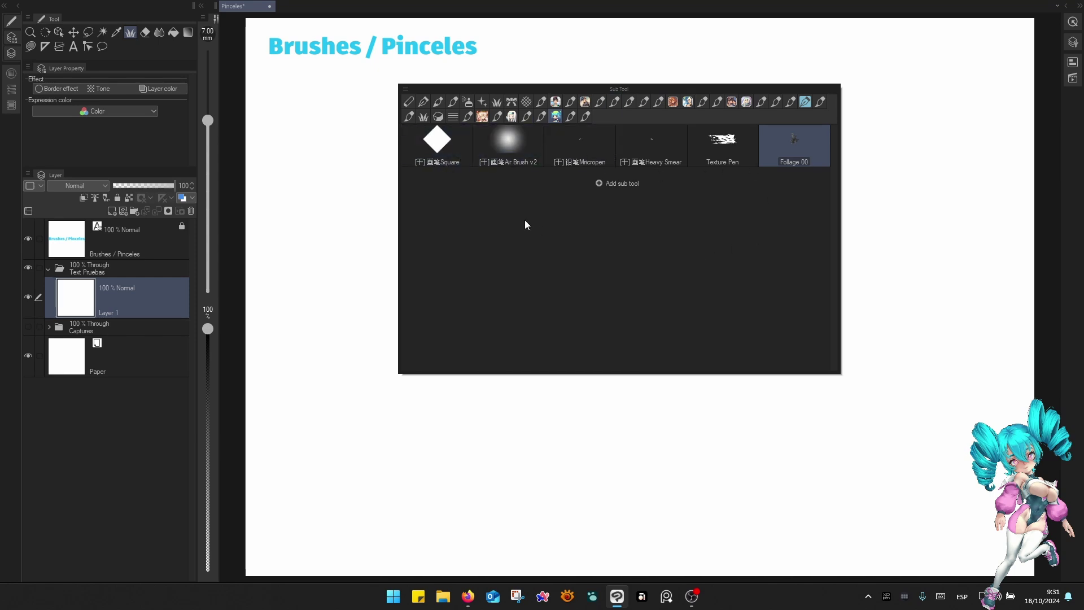
pyautogui.click(406, 91)
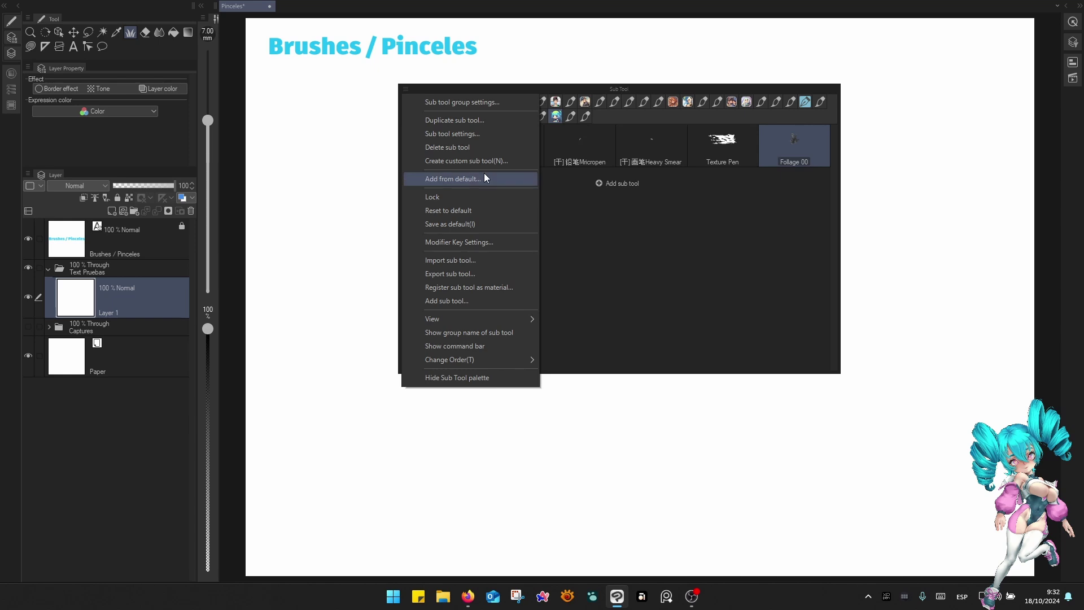
pyautogui.click(564, 233)
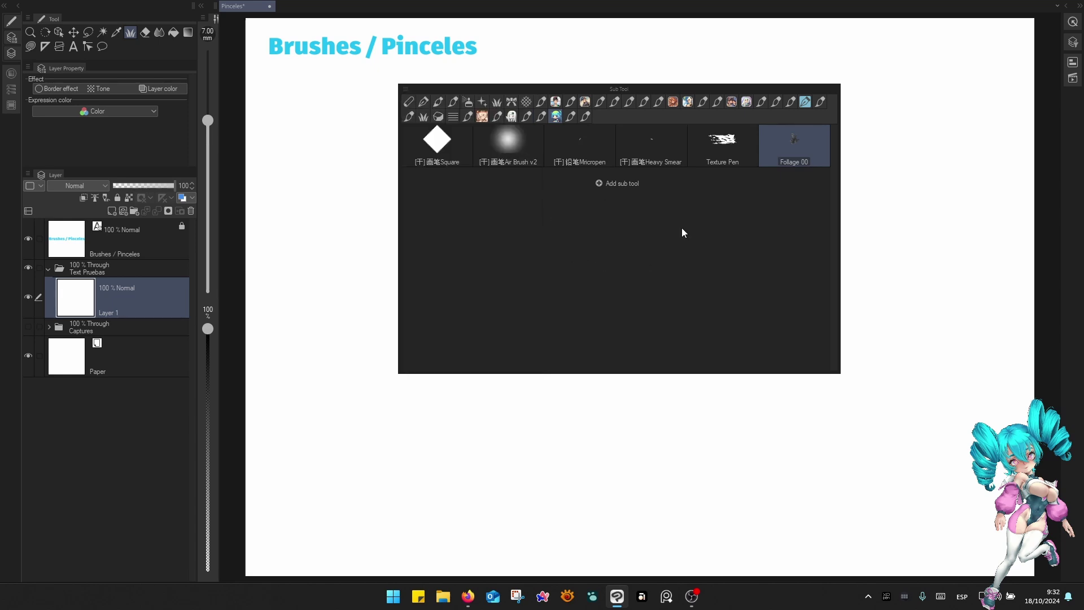
pyautogui.click(406, 88)
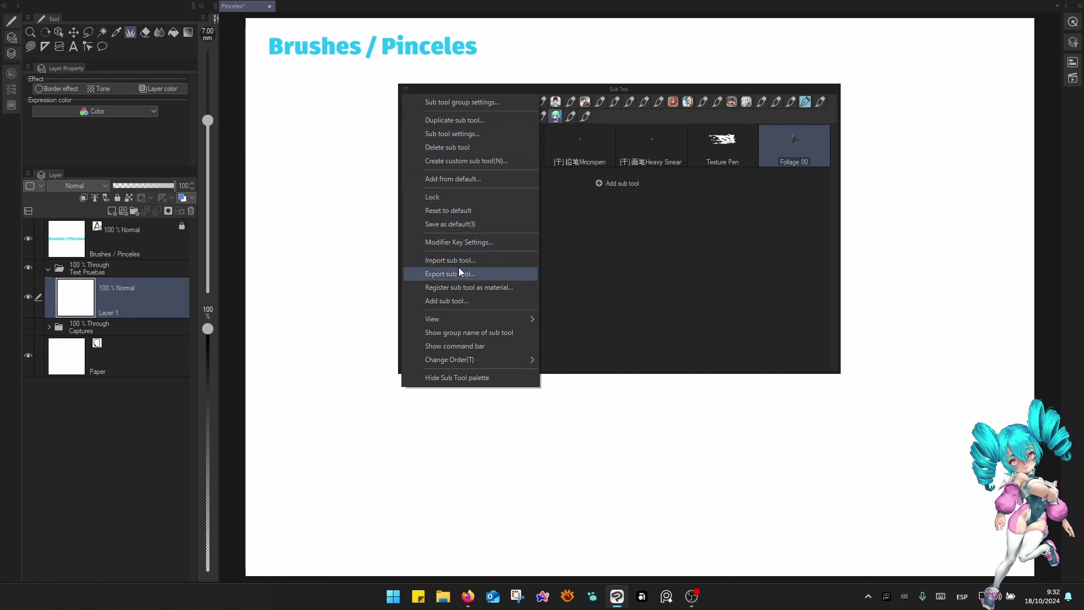
pyautogui.click(439, 160)
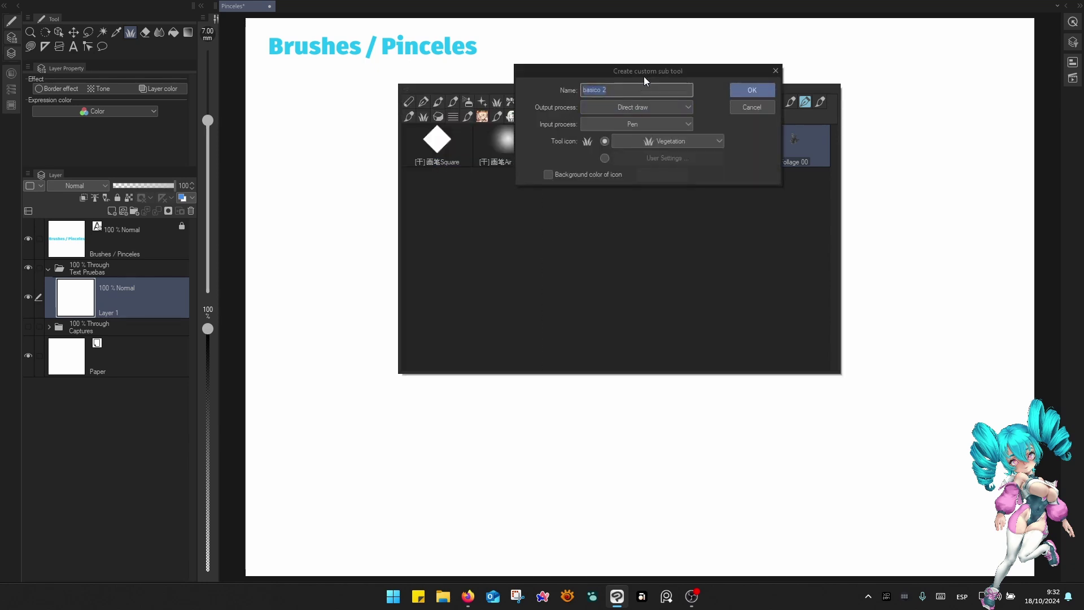
pyautogui.moveTo(643, 76); pyautogui.dragTo(642, 199)
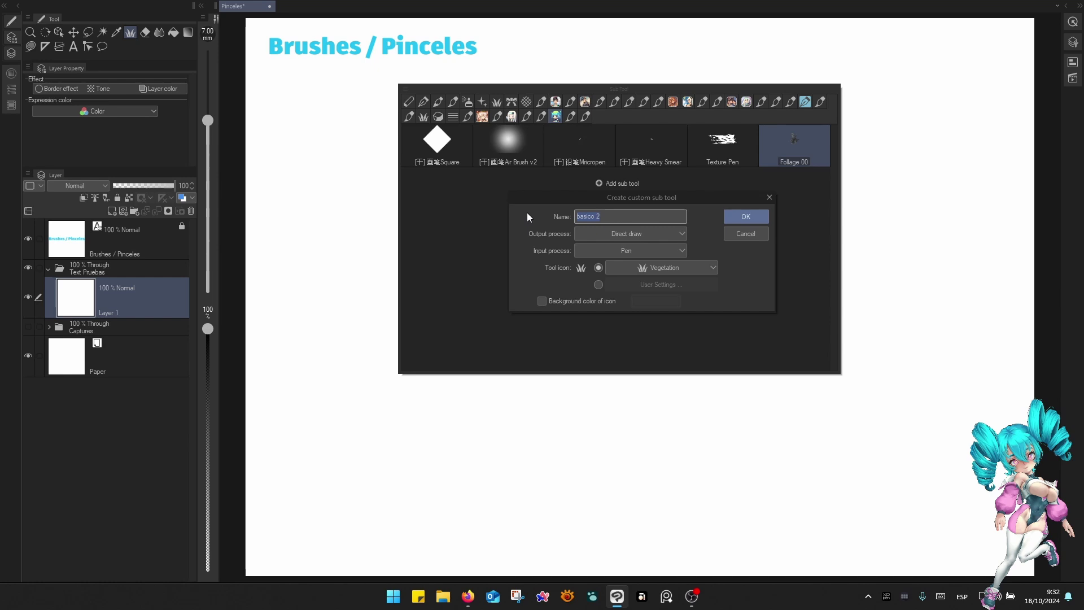
pyautogui.write('Basic Ens')
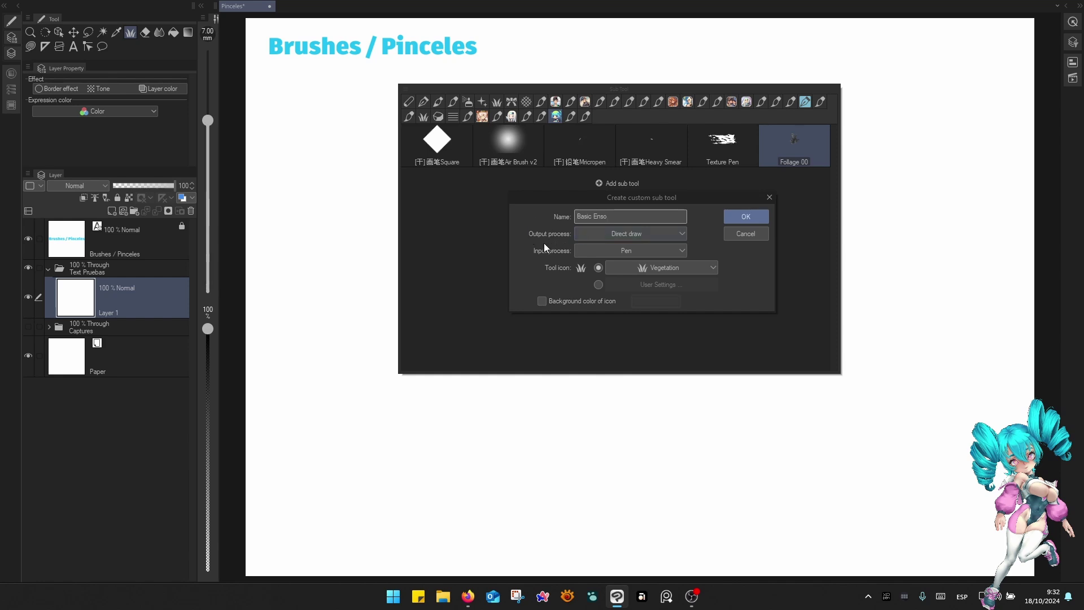
# Set the new sub tool's output process to Direct draw and its input process to Pen.
pyautogui.click(635, 234)
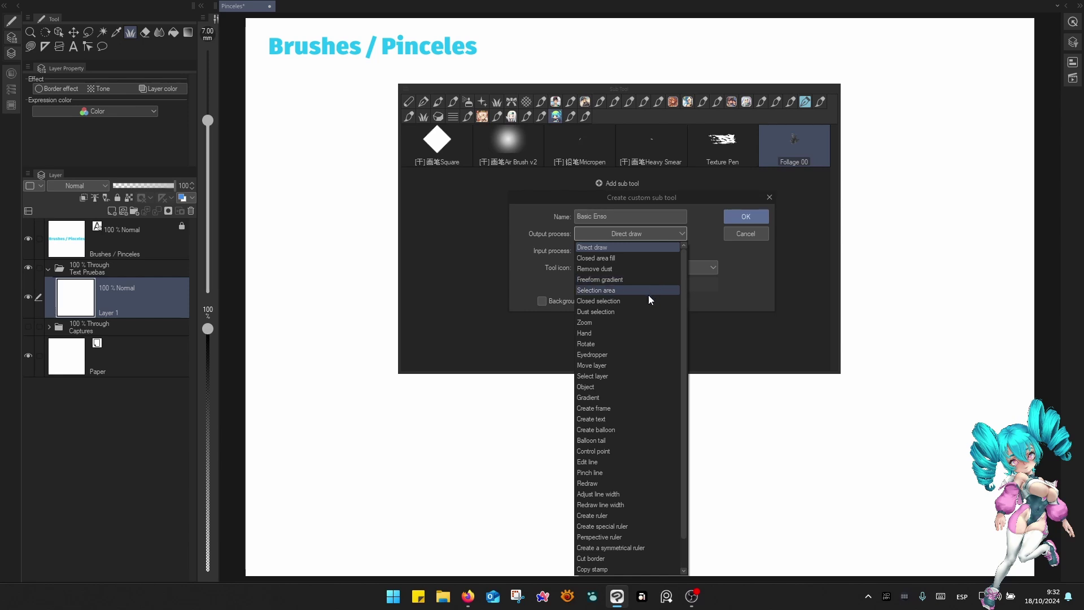
pyautogui.scroll(-1, 635, 367)
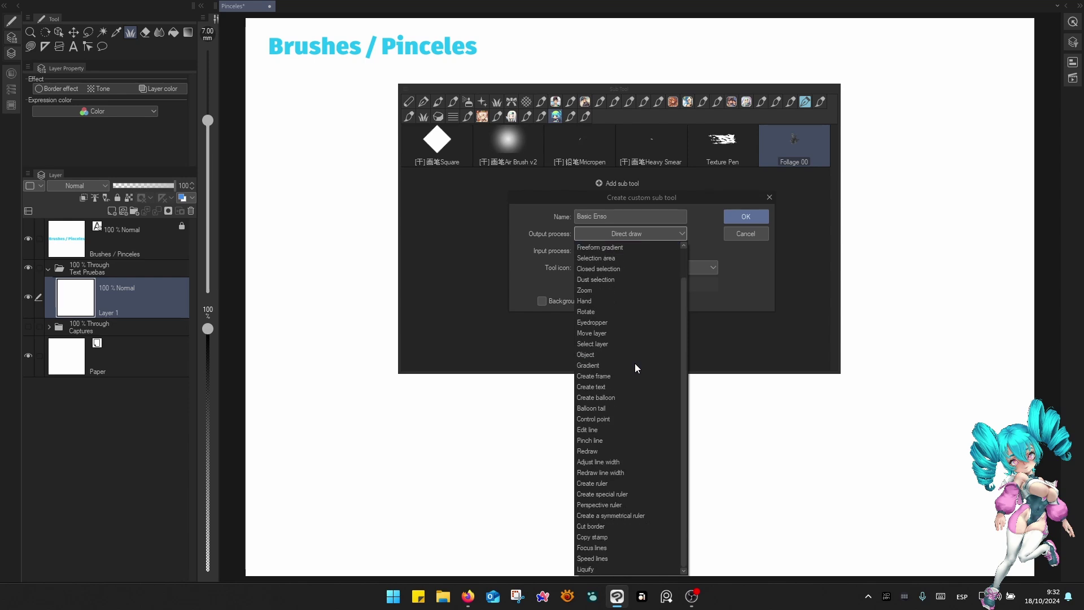
pyautogui.scroll(1, 635, 364)
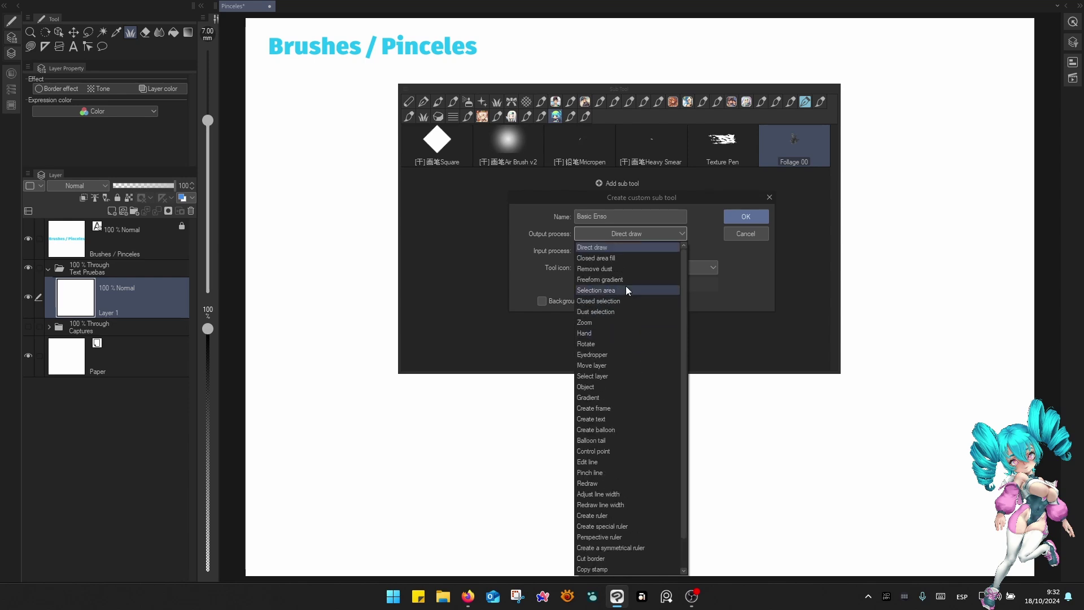
pyautogui.click(605, 247)
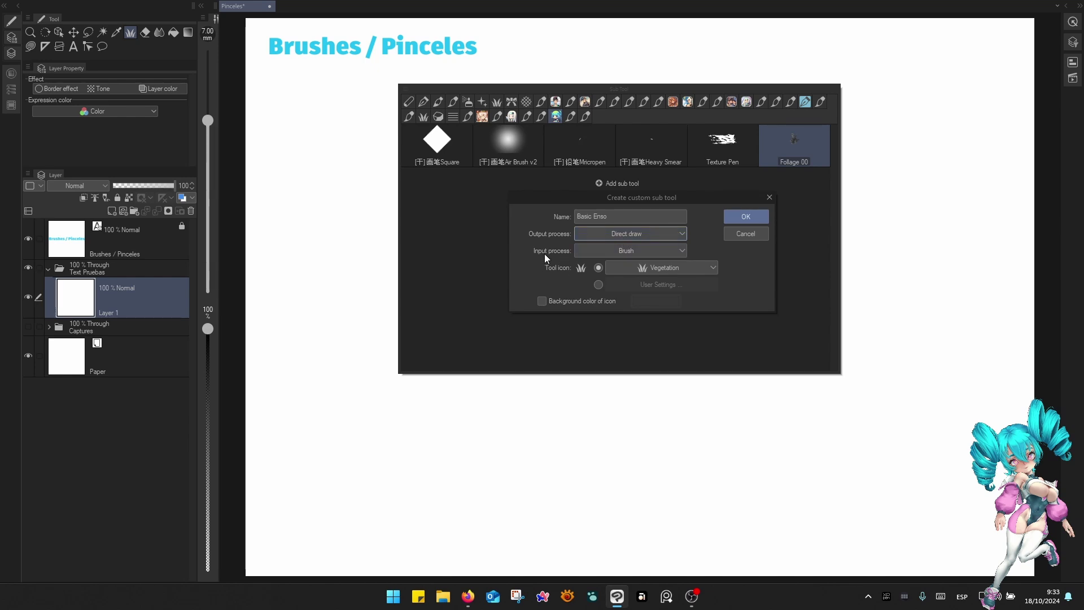
pyautogui.click(587, 246)
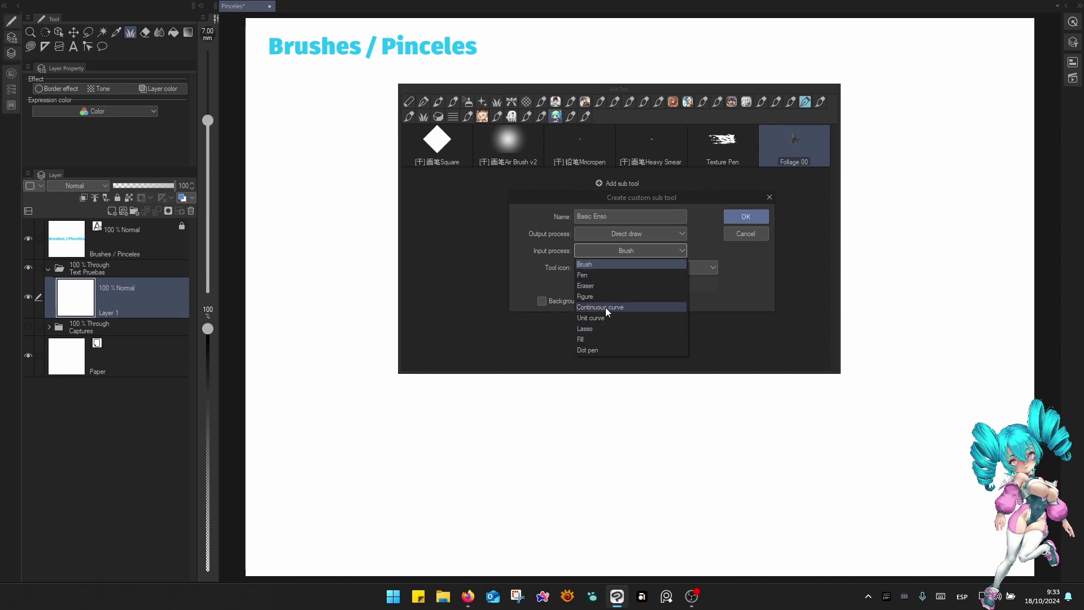
pyautogui.click(615, 275)
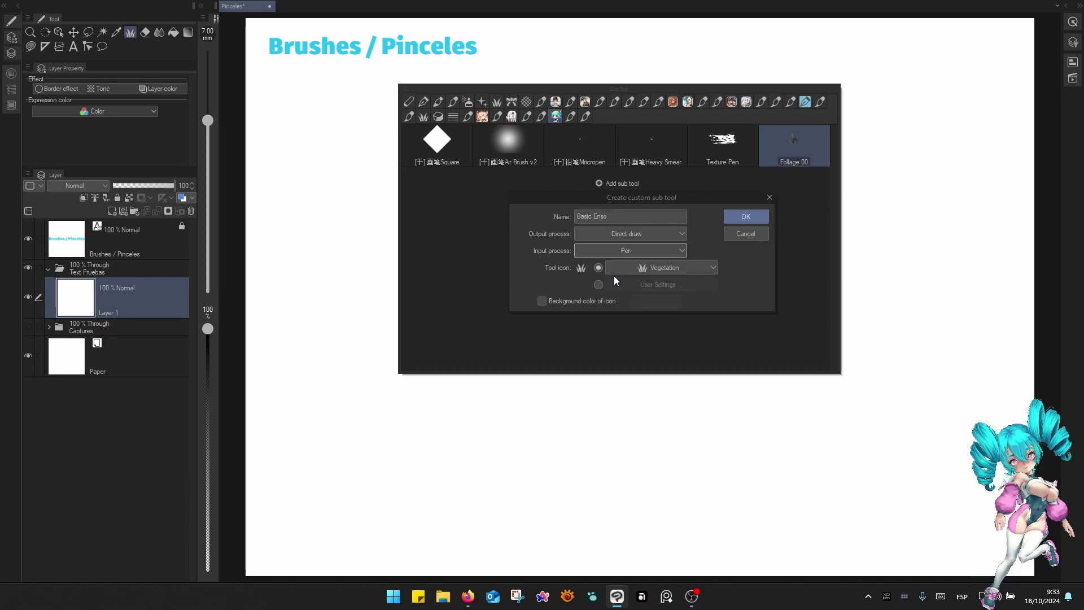
# Choose the Pencil tool icon for the Basic Enso sub tool.
pyautogui.click(613, 267)
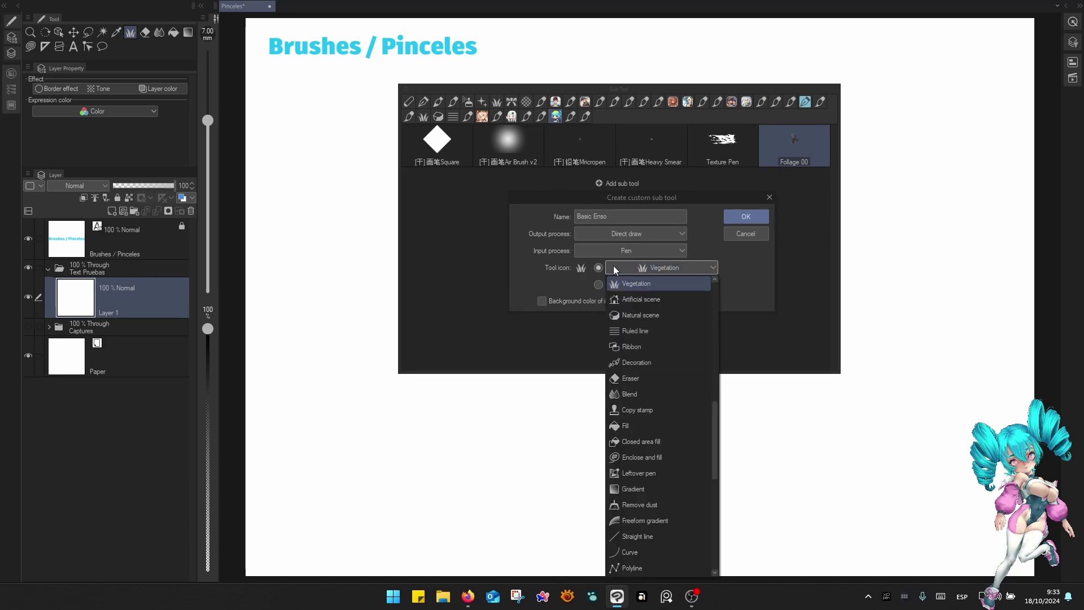
pyautogui.scroll(3, 648, 368)
pyautogui.scroll(3, 649, 368)
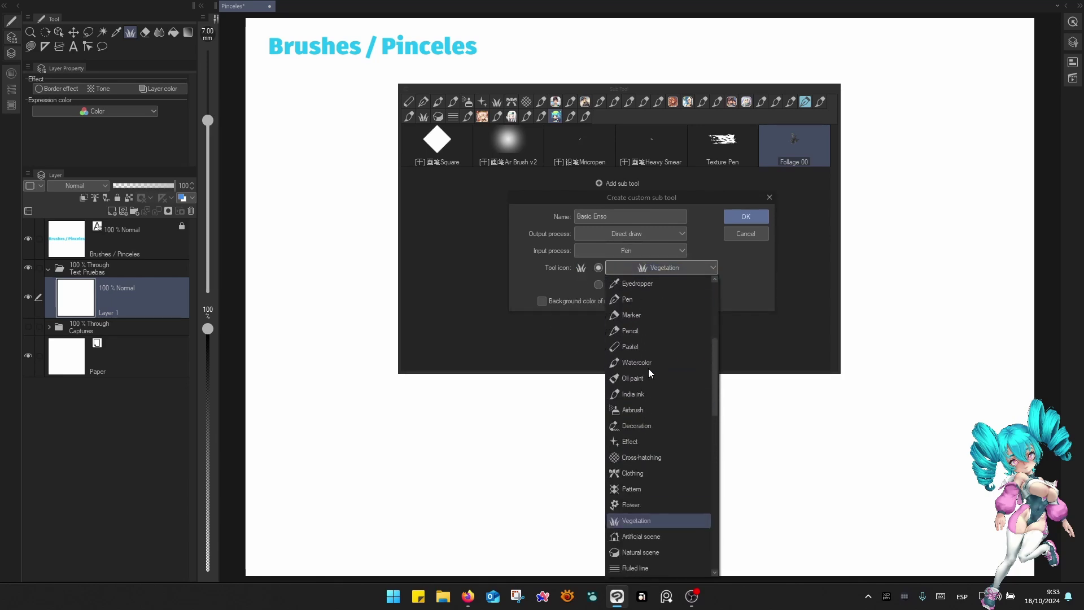
pyautogui.scroll(-10, 648, 368)
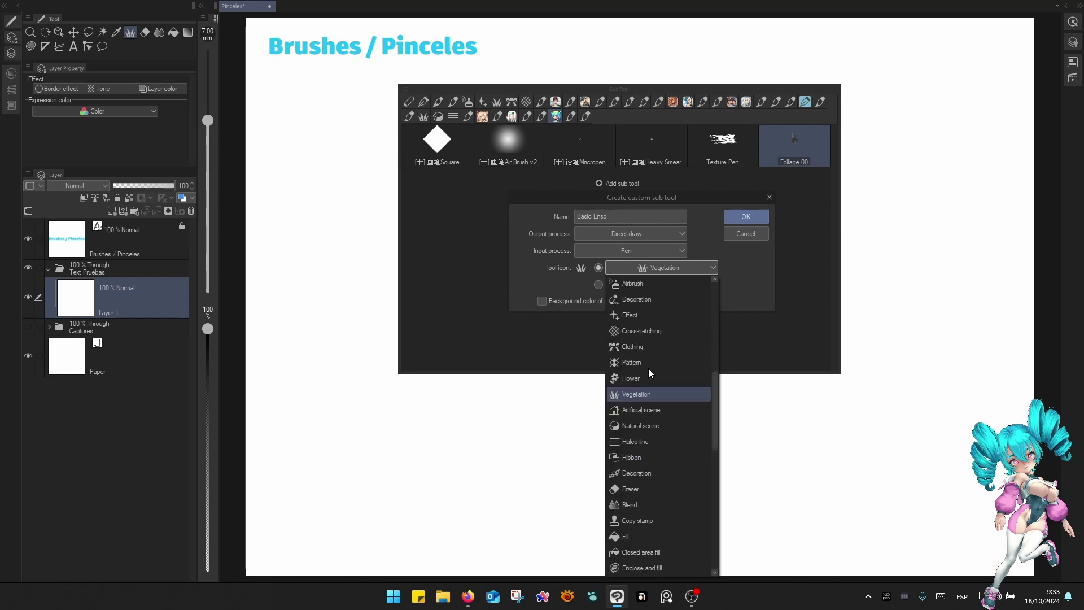
pyautogui.scroll(6, 648, 369)
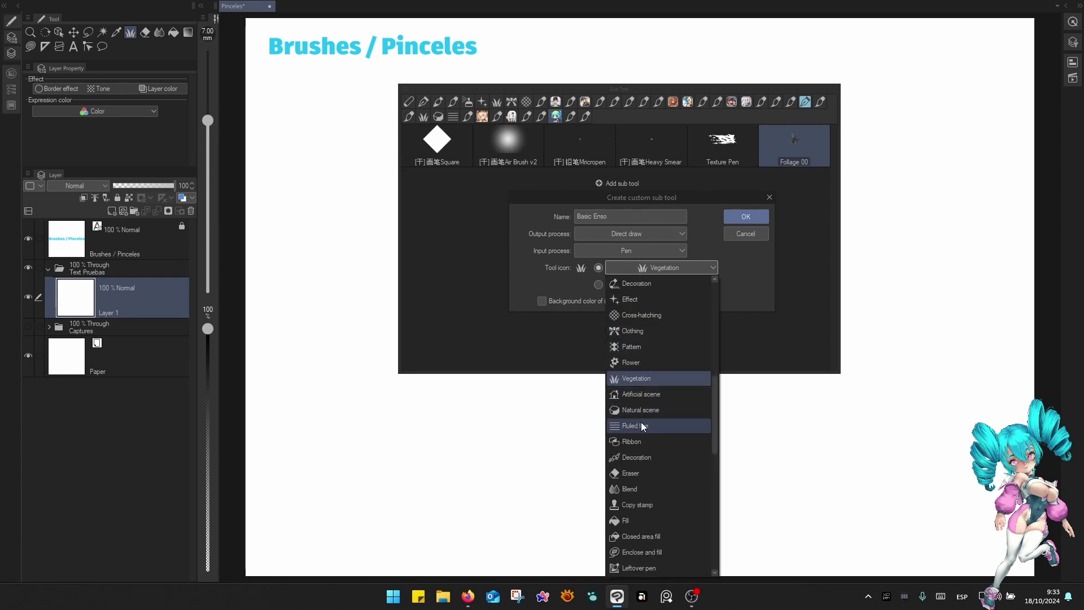
pyautogui.scroll(-1, 637, 407)
pyautogui.scroll(5, 639, 406)
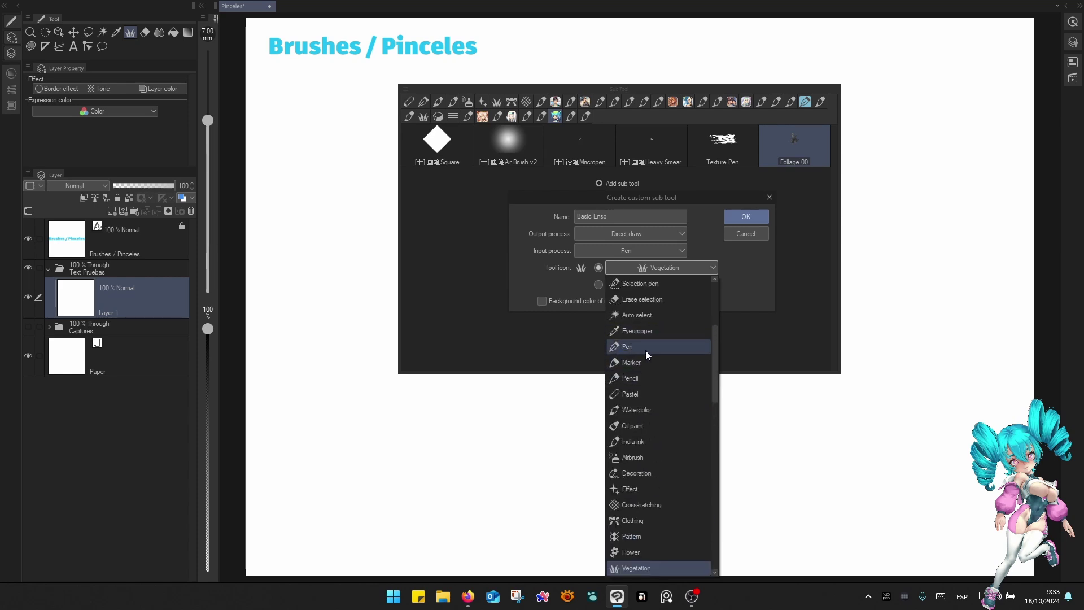
pyautogui.click(634, 376)
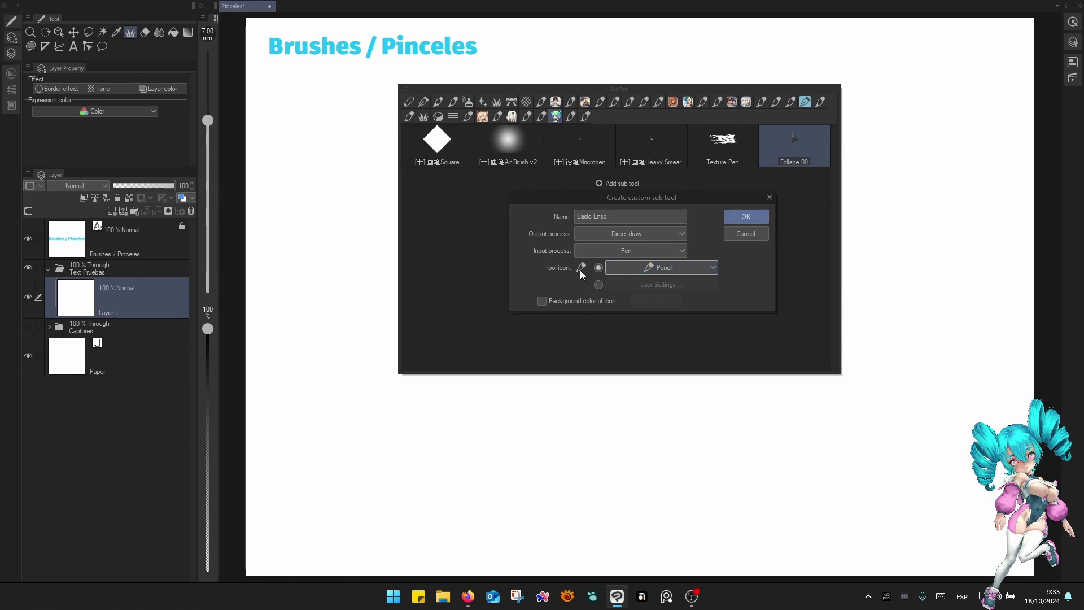
# Enable the icon's background color and set it to a medium green.
pyautogui.click(542, 301)
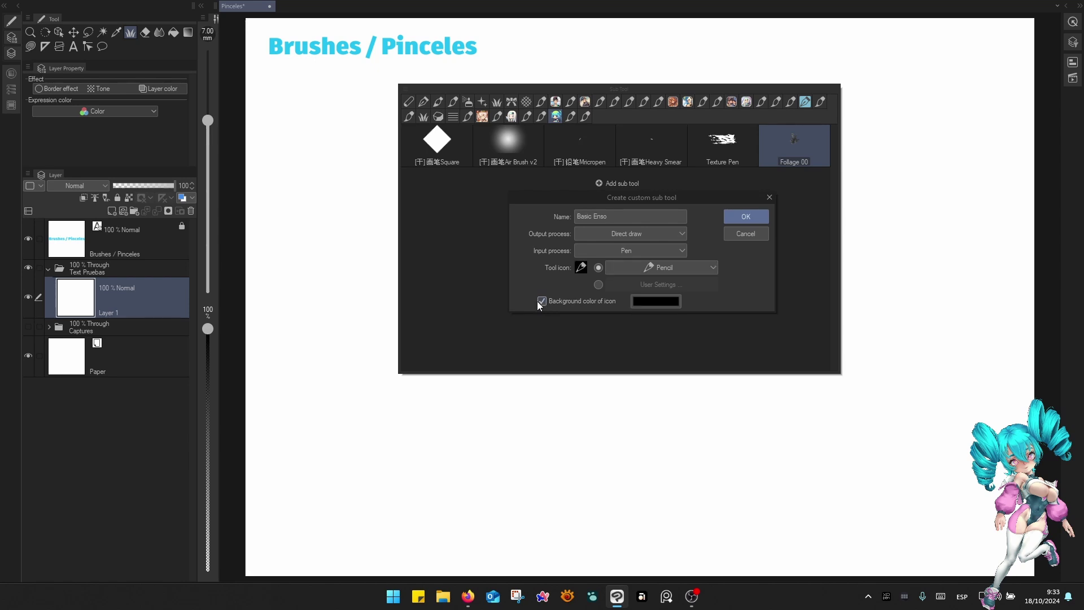
pyautogui.click(663, 301)
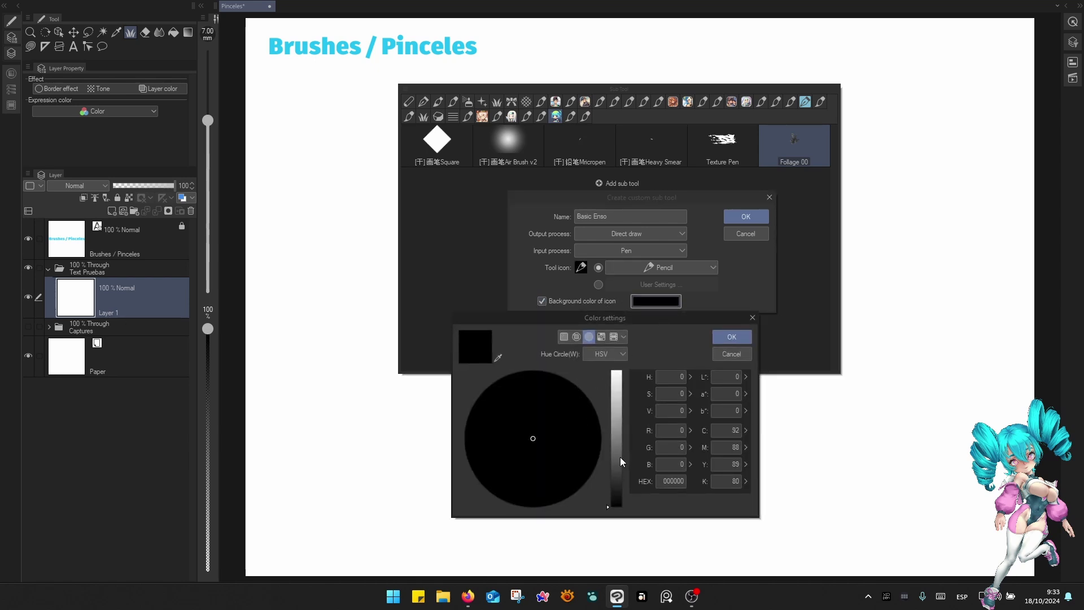
pyautogui.moveTo(620, 456); pyautogui.dragTo(620, 429)
pyautogui.moveTo(556, 416)
pyautogui.mouseDown()
pyautogui.moveTo(552, 429)
pyautogui.moveTo(559, 421)
pyautogui.mouseUp()
pyautogui.click(744, 337)
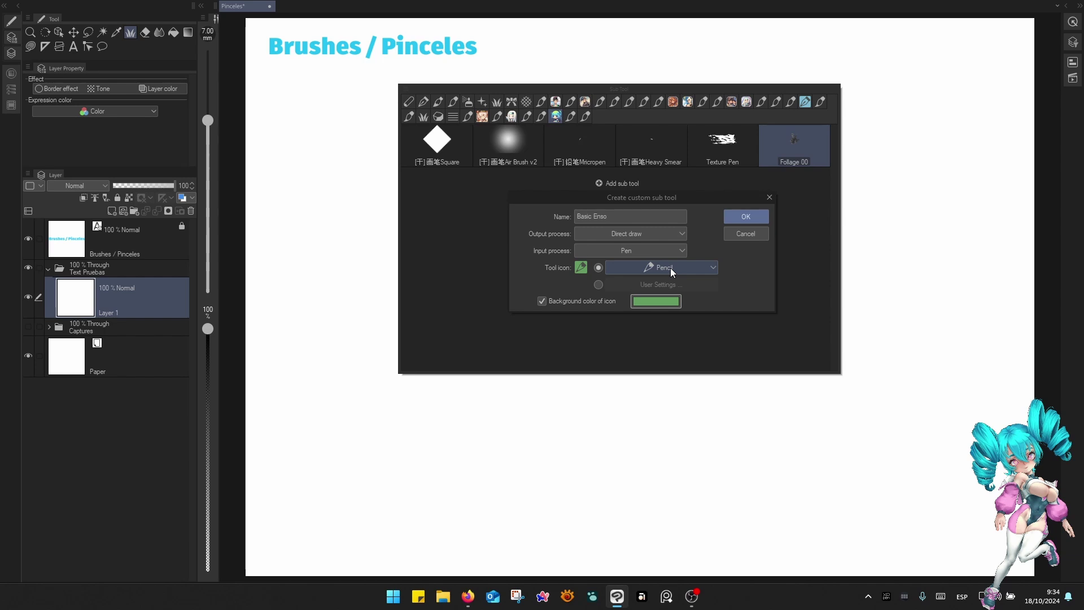
# Use the image 00000006 from the yc3 folder as the custom tool icon for Basic Enso.
pyautogui.click(598, 286)
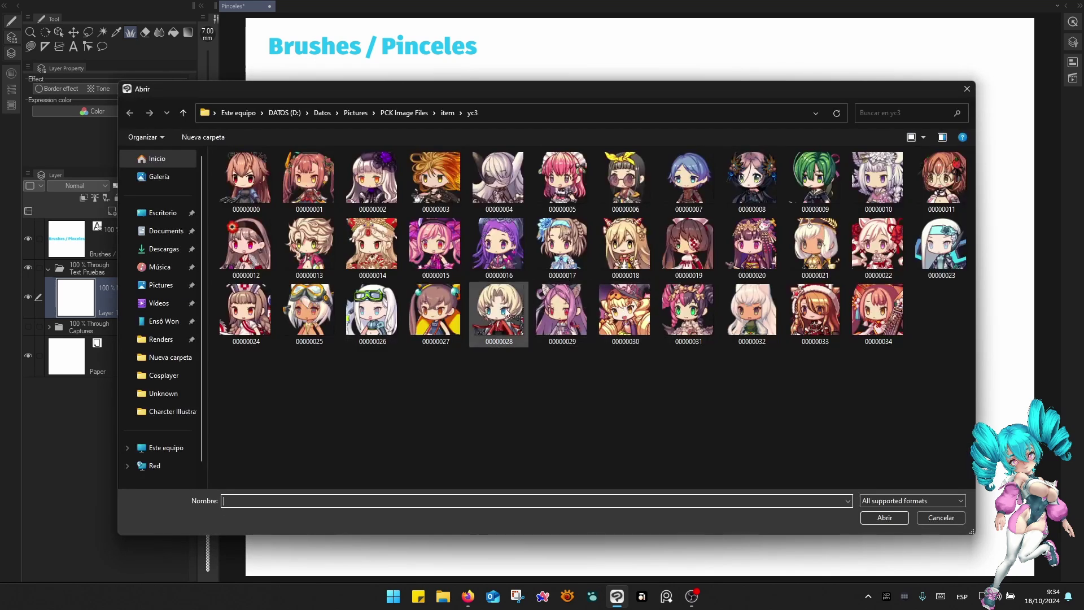
pyautogui.moveTo(743, 95); pyautogui.dragTo(750, 395)
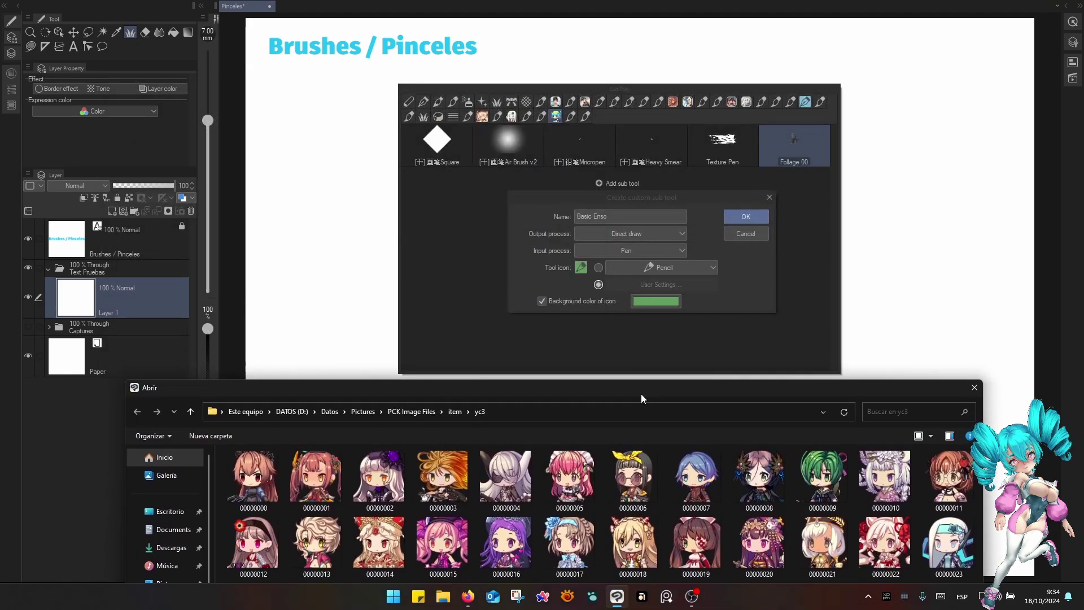
pyautogui.moveTo(641, 395); pyautogui.dragTo(642, 91)
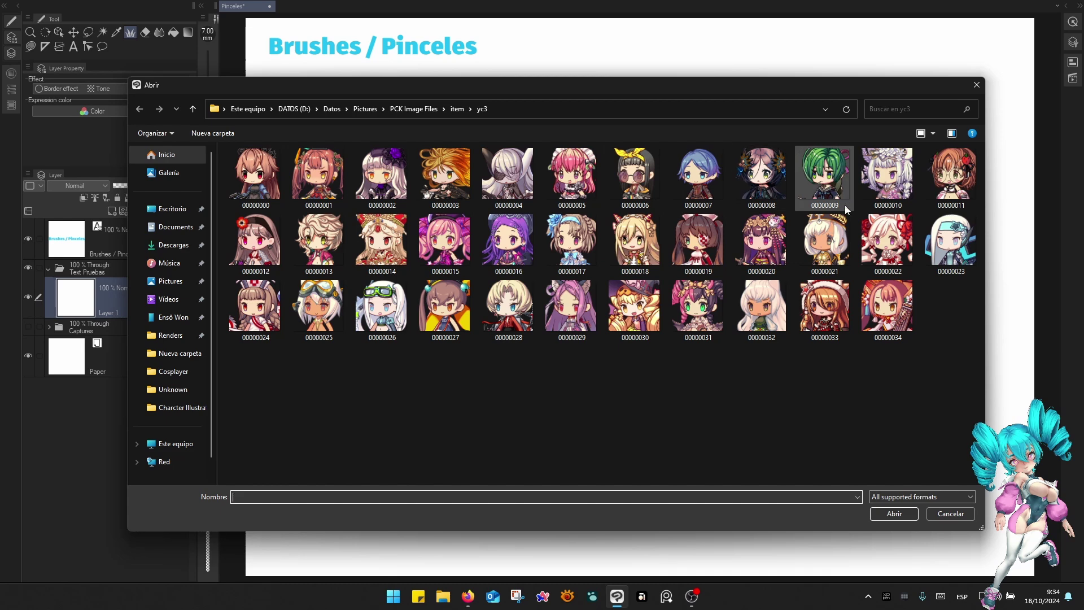
pyautogui.click(637, 176)
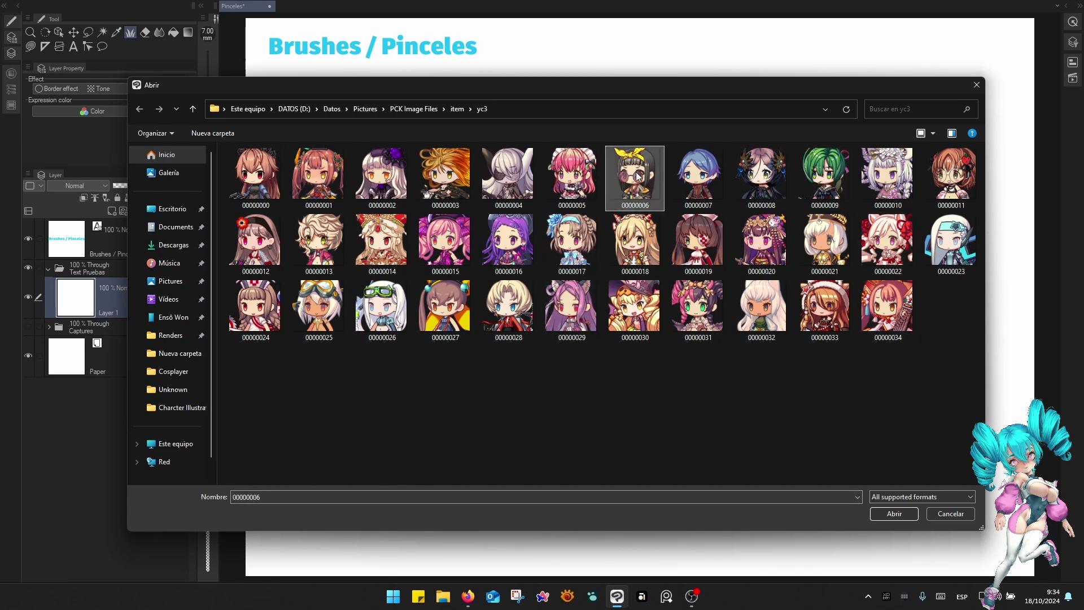
pyautogui.doubleClick(637, 175)
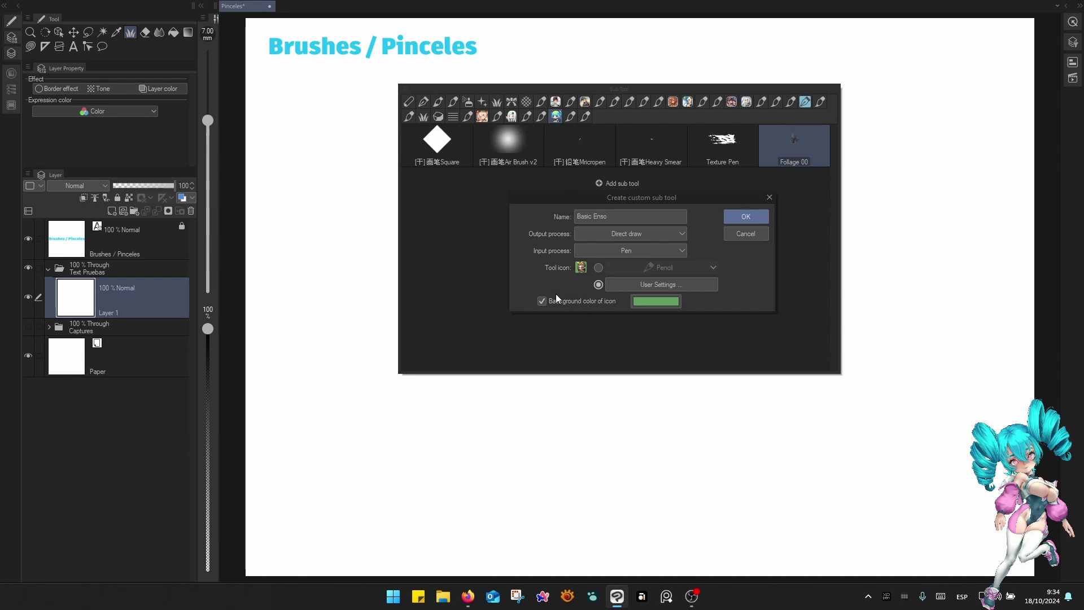
# Turn off the icon's background color, create the sub tool and move its detail window clear of the drawing area.
pyautogui.click(541, 301)
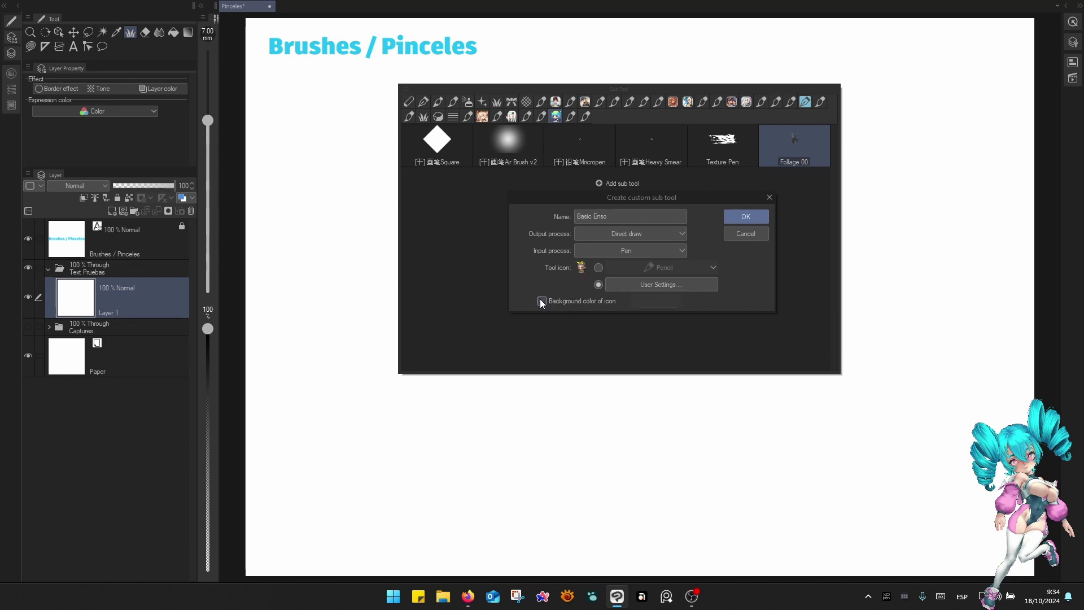
pyautogui.click(750, 218)
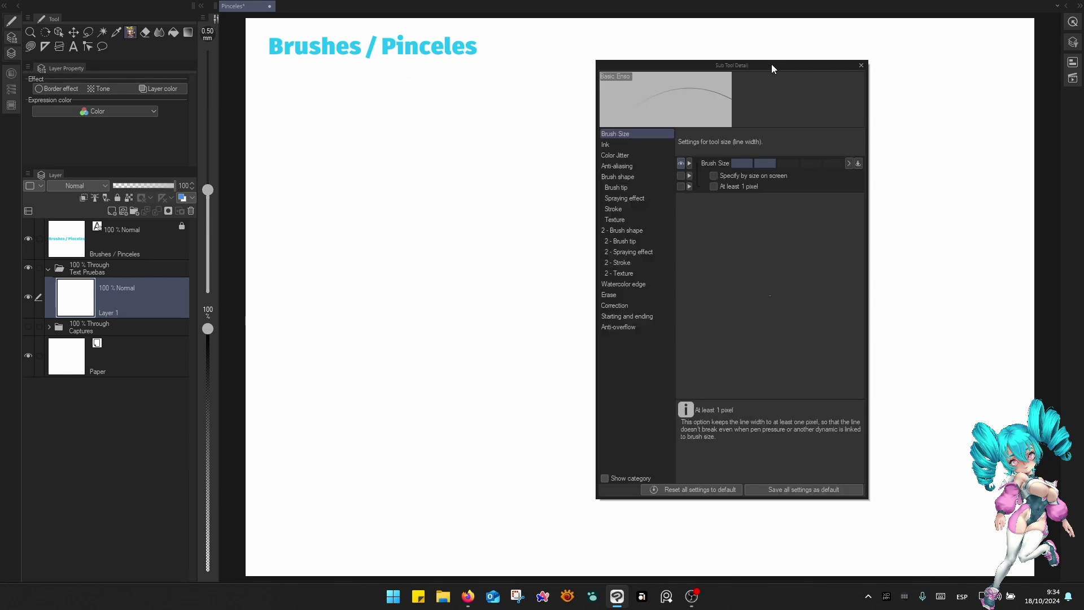
pyautogui.moveTo(772, 66); pyautogui.dragTo(436, 98)
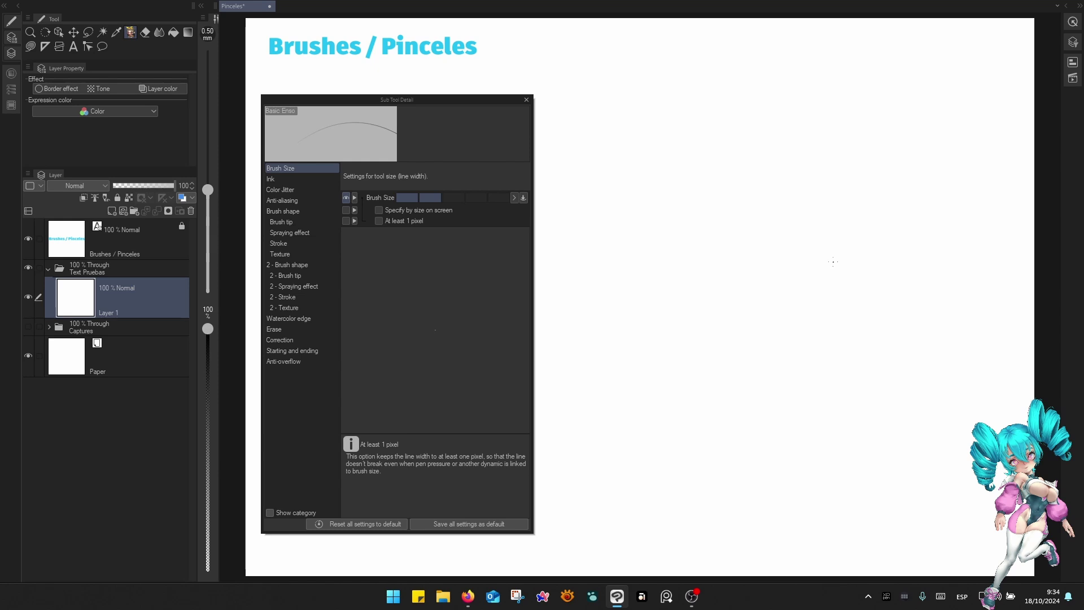
# Increase the Basic Enso brush size to 8 mm.
pyautogui.press(']')
pyautogui.press(']')
pyautogui.press(']')
pyautogui.press(']')
pyautogui.press(']')
pyautogui.press(']')
pyautogui.press(']')
pyautogui.press(']')
pyautogui.press(']')
pyautogui.press(']')
pyautogui.press(']')
pyautogui.press(']')
pyautogui.press(']')
pyautogui.press(']')
pyautogui.press(']')
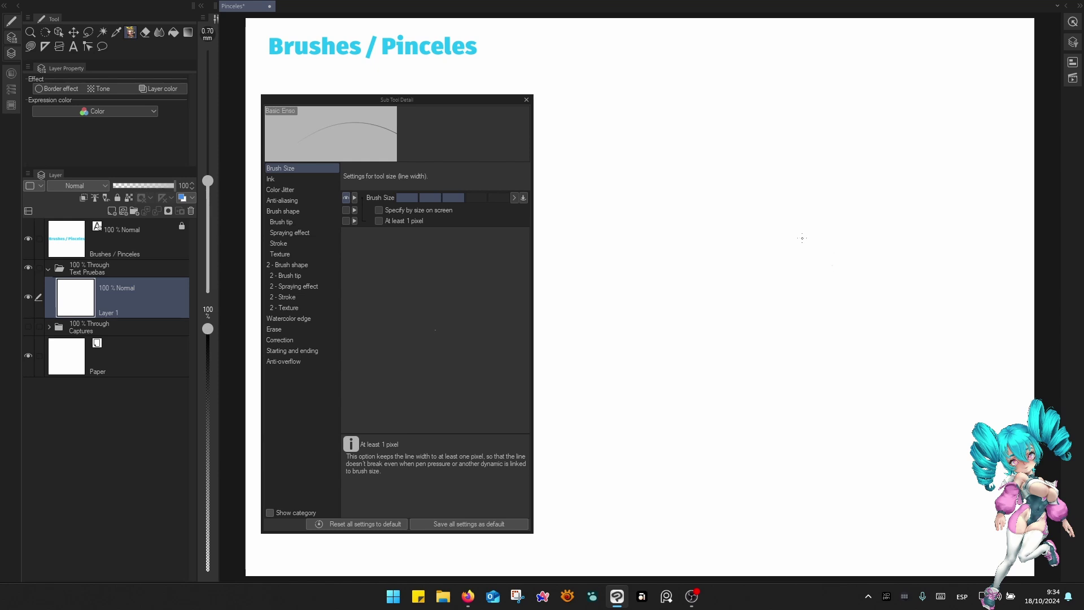
# Draw several tapered test strokes on Layer 1, the first three at 8 mm and the rest at 7 mm.
pyautogui.moveTo(645, 321)
pyautogui.mouseDown()
pyautogui.moveTo(695, 308)
pyautogui.moveTo(935, 93)
pyautogui.mouseUp()
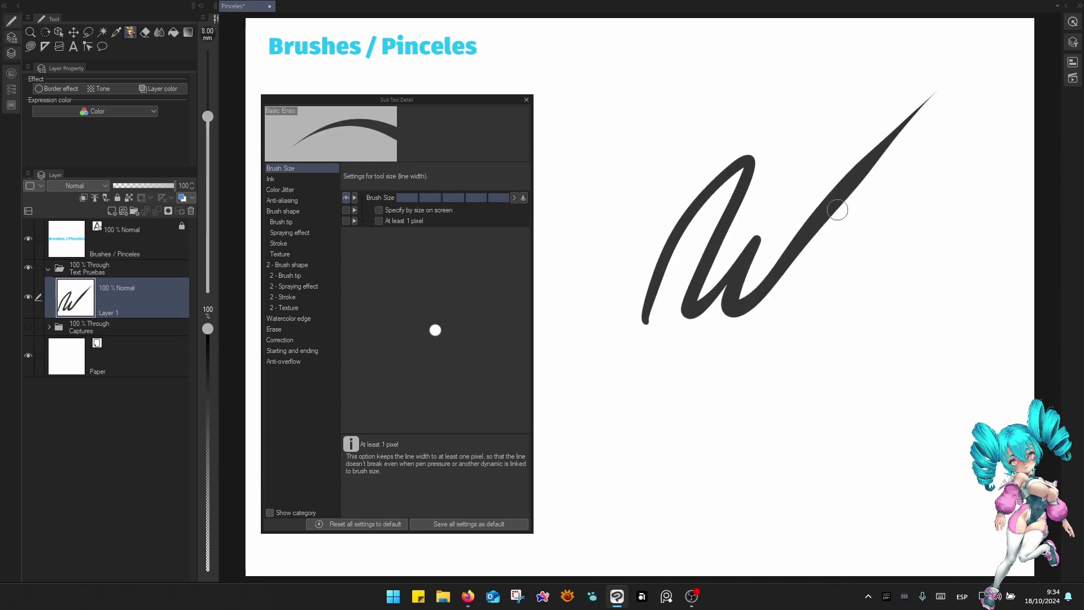
pyautogui.moveTo(703, 93)
pyautogui.mouseDown()
pyautogui.moveTo(656, 157)
pyautogui.moveTo(675, 167)
pyautogui.moveTo(892, 28)
pyautogui.mouseUp()
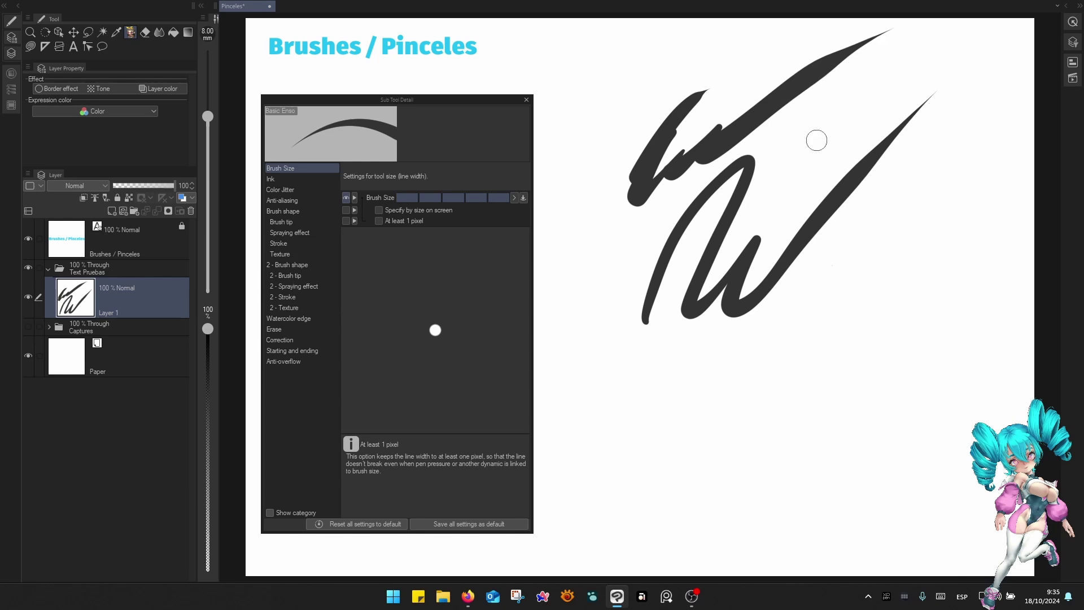
pyautogui.moveTo(798, 165); pyautogui.dragTo(974, 19)
pyautogui.press('[')
pyautogui.moveTo(770, 370)
pyautogui.mouseDown()
pyautogui.moveTo(791, 393)
pyautogui.moveTo(967, 195)
pyautogui.mouseUp()
pyautogui.moveTo(863, 257)
pyautogui.mouseDown()
pyautogui.moveTo(769, 342)
pyautogui.moveTo(655, 478)
pyautogui.moveTo(729, 479)
pyautogui.moveTo(809, 436)
pyautogui.mouseUp()
pyautogui.moveTo(588, 473)
pyautogui.mouseDown()
pyautogui.moveTo(616, 396)
pyautogui.moveTo(740, 316)
pyautogui.mouseUp()
pyautogui.moveTo(573, 289)
pyautogui.mouseDown()
pyautogui.moveTo(576, 339)
pyautogui.moveTo(612, 336)
pyautogui.moveTo(725, 269)
pyautogui.mouseUp()
pyautogui.click(594, 288)
pyautogui.moveTo(594, 288); pyautogui.dragTo(731, 155)
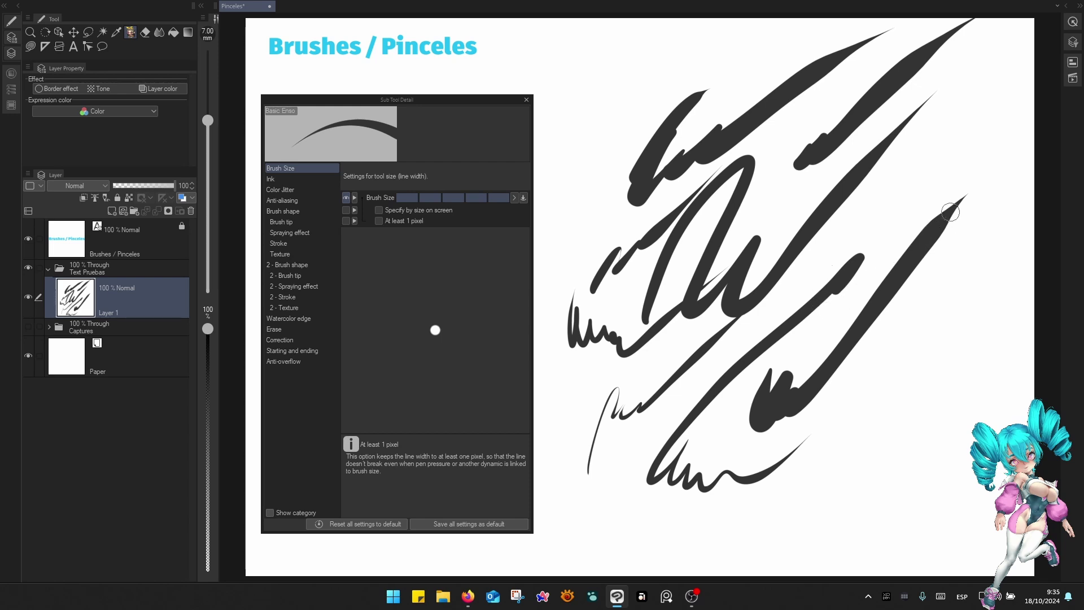
# Reduce the brush size to 4 mm and circle the tapered ends of two test strokes.
pyautogui.press('[')
pyautogui.press('[')
pyautogui.press('[')
pyautogui.moveTo(970, 178); pyautogui.dragTo(930, 237)
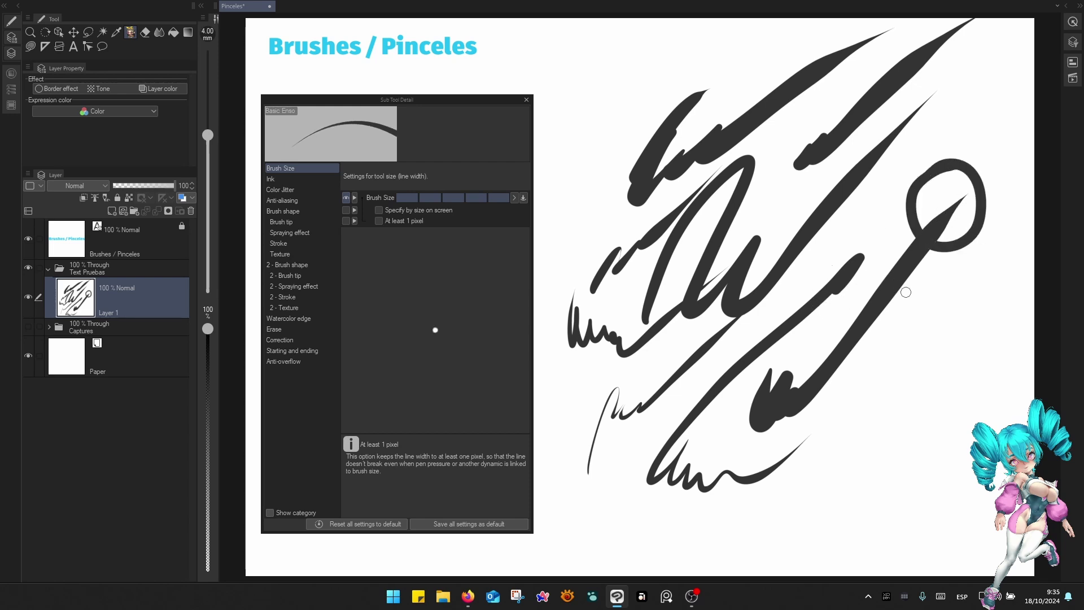
pyautogui.moveTo(880, 116); pyautogui.dragTo(864, 119)
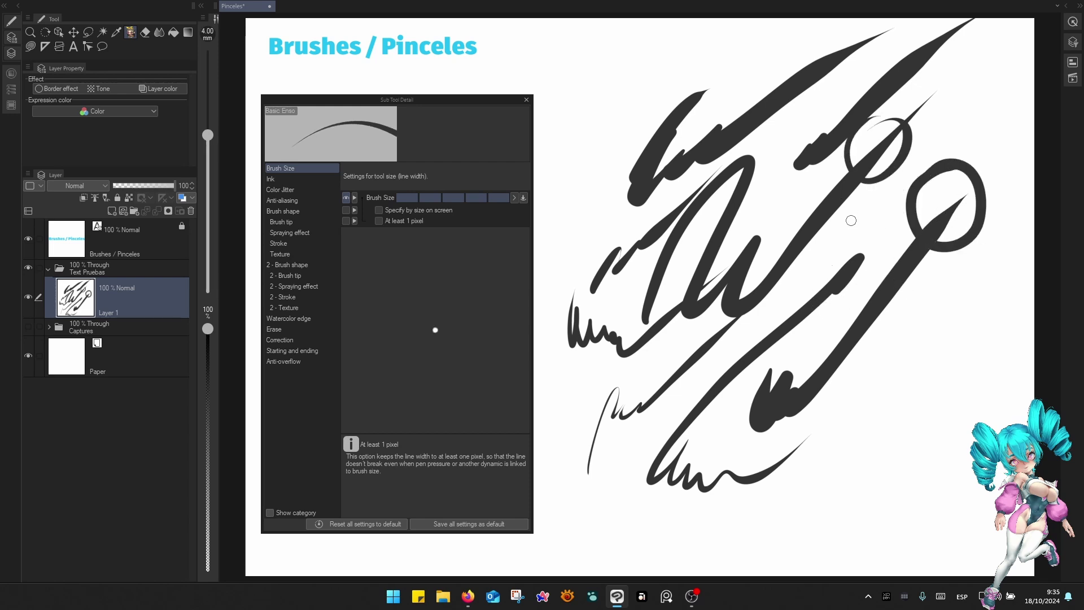
# Undo all the test strokes and circles on Layer 1.
pyautogui.hotkey('ctrl', 'z')
pyautogui.hotkey('ctrl', 'z')
pyautogui.hotkey('ctrl', 'z')
pyautogui.hotkey('ctrl', 'z')
pyautogui.hotkey('ctrl', 'z')
pyautogui.hotkey('ctrl', 'z')
pyautogui.hotkey('ctrl', 'z')
pyautogui.hotkey('ctrl', 'z')
pyautogui.hotkey('ctrl', 'z')
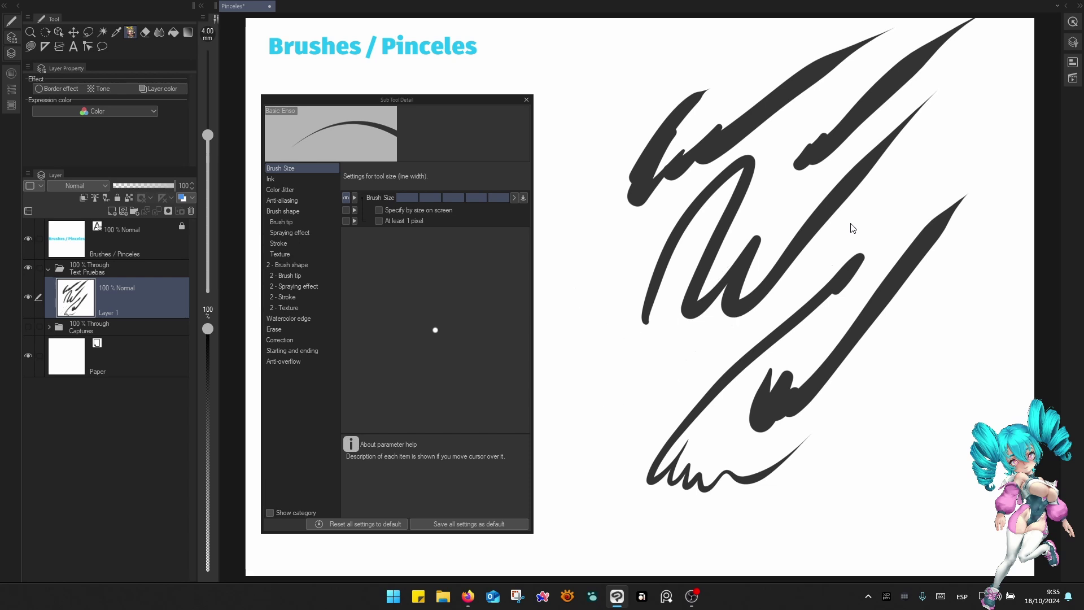
pyautogui.hotkey('ctrl', 'z')
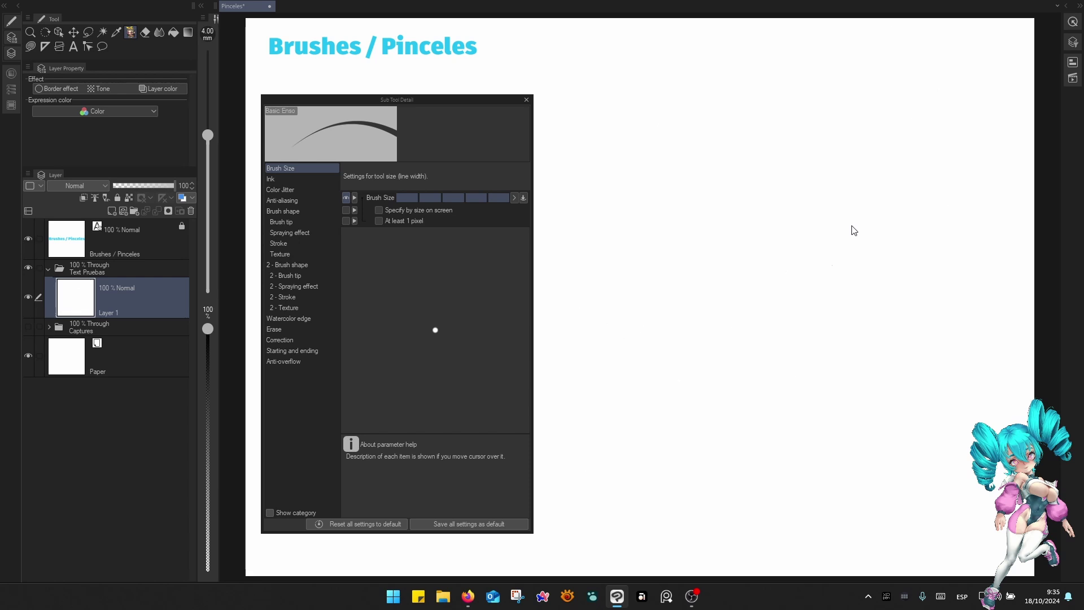
# Enable Velocity as an input affecting the brush size in the Brush Size dynamics.
pyautogui.click(523, 198)
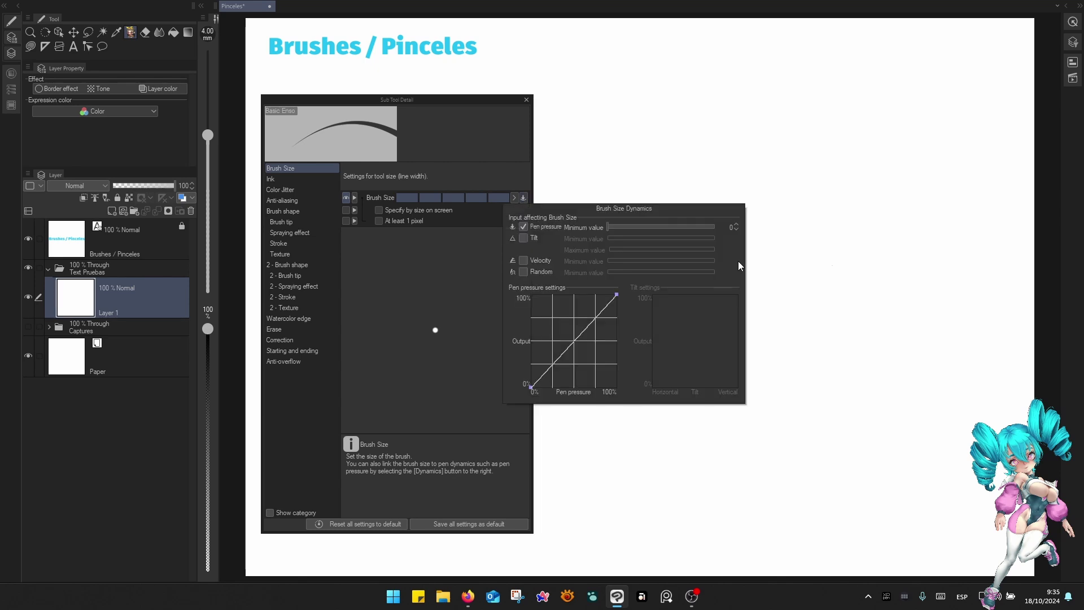
pyautogui.click(525, 261)
pyautogui.click(810, 120)
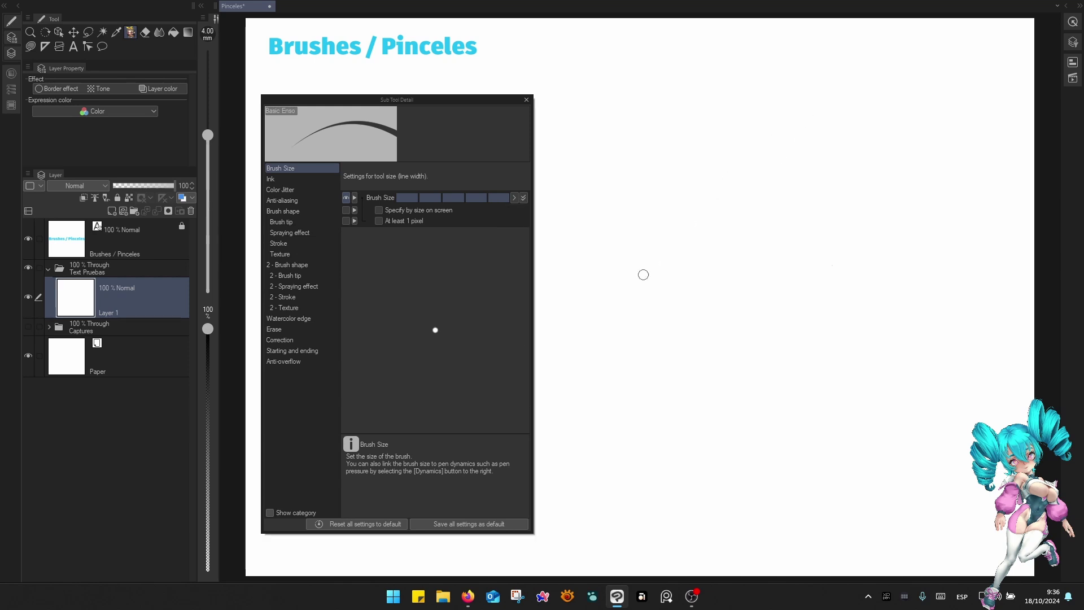
# Draw two zigzag strokes to test the velocity effect, undo them and draw a thinner zigzag.
pyautogui.moveTo(625, 299)
pyautogui.mouseDown()
pyautogui.moveTo(876, 63)
pyautogui.moveTo(932, 150)
pyautogui.moveTo(926, 273)
pyautogui.moveTo(945, 401)
pyautogui.moveTo(983, 416)
pyautogui.mouseUp()
pyautogui.moveTo(568, 263)
pyautogui.mouseDown()
pyautogui.moveTo(647, 156)
pyautogui.moveTo(755, 76)
pyautogui.moveTo(640, 198)
pyautogui.moveTo(578, 288)
pyautogui.moveTo(574, 316)
pyautogui.moveTo(706, 168)
pyautogui.moveTo(775, 116)
pyautogui.moveTo(665, 234)
pyautogui.moveTo(581, 355)
pyautogui.moveTo(776, 156)
pyautogui.moveTo(647, 357)
pyautogui.moveTo(720, 332)
pyautogui.moveTo(713, 418)
pyautogui.moveTo(731, 466)
pyautogui.mouseUp()
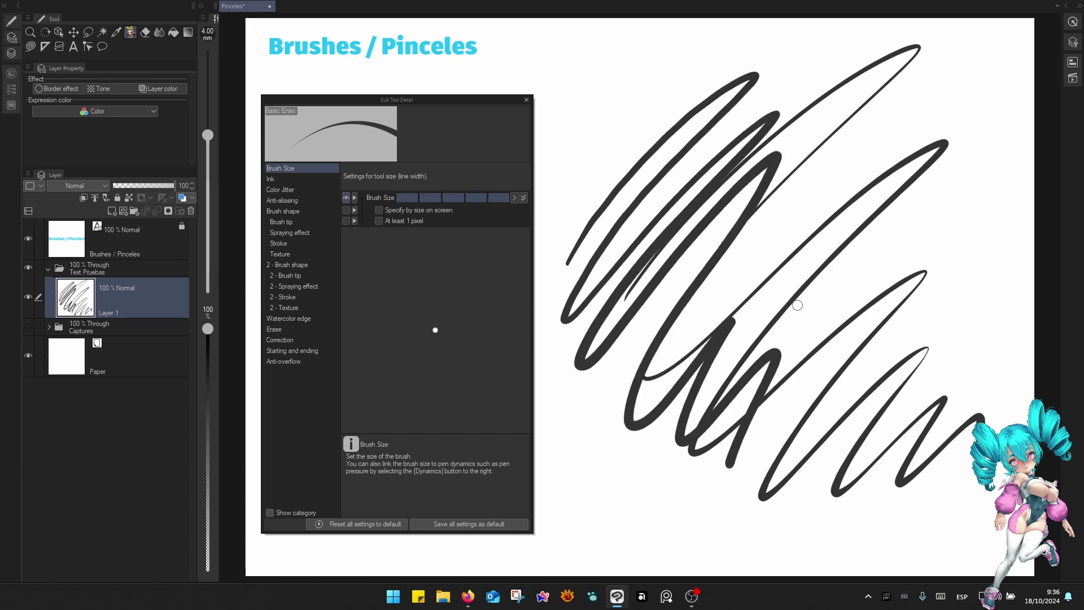
pyautogui.hotkey('ctrl', 'z')
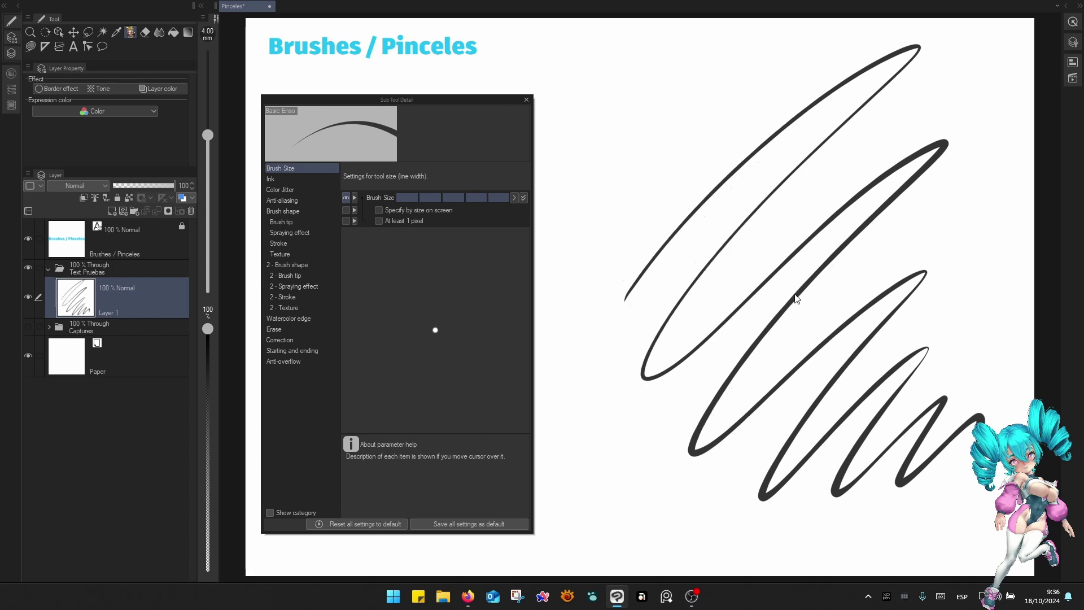
pyautogui.hotkey('ctrl', 'z')
pyautogui.moveTo(621, 214)
pyautogui.mouseDown()
pyautogui.moveTo(803, 66)
pyautogui.moveTo(807, 118)
pyautogui.moveTo(733, 332)
pyautogui.moveTo(845, 370)
pyautogui.mouseUp()
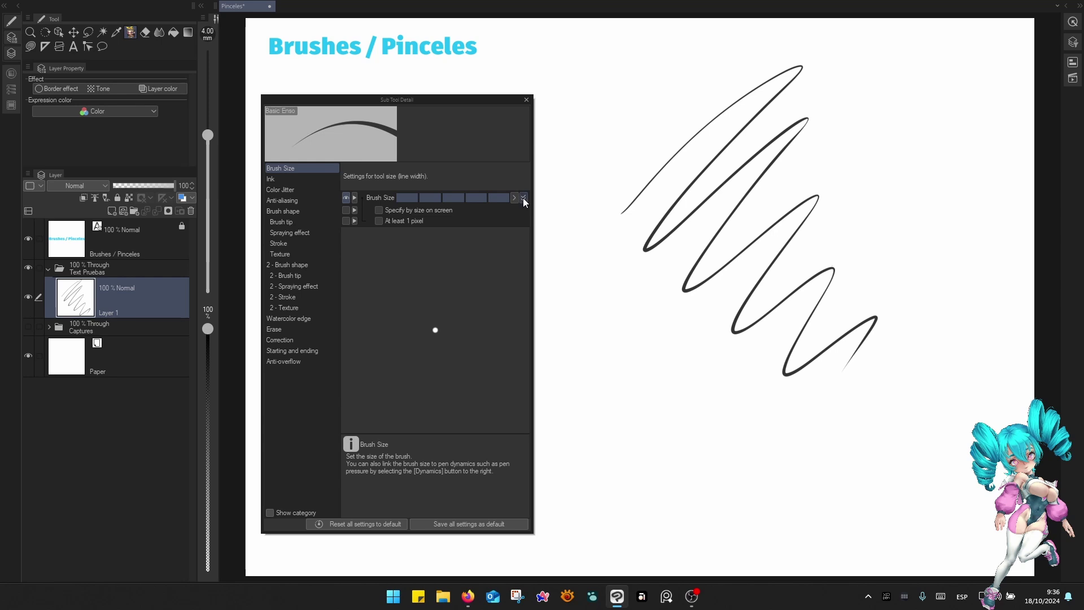
# Turn off Velocity in the Brush Size dynamics and draw another long zigzag for comparison.
pyautogui.click(524, 198)
pyautogui.click(523, 260)
pyautogui.moveTo(578, 199)
pyautogui.mouseDown()
pyautogui.moveTo(676, 111)
pyautogui.moveTo(687, 171)
pyautogui.moveTo(602, 304)
pyautogui.mouseUp()
pyautogui.moveTo(777, 198)
pyautogui.mouseDown()
pyautogui.moveTo(636, 410)
pyautogui.moveTo(716, 377)
pyautogui.moveTo(798, 372)
pyautogui.moveTo(766, 481)
pyautogui.moveTo(895, 483)
pyautogui.moveTo(1033, 399)
pyautogui.mouseUp()
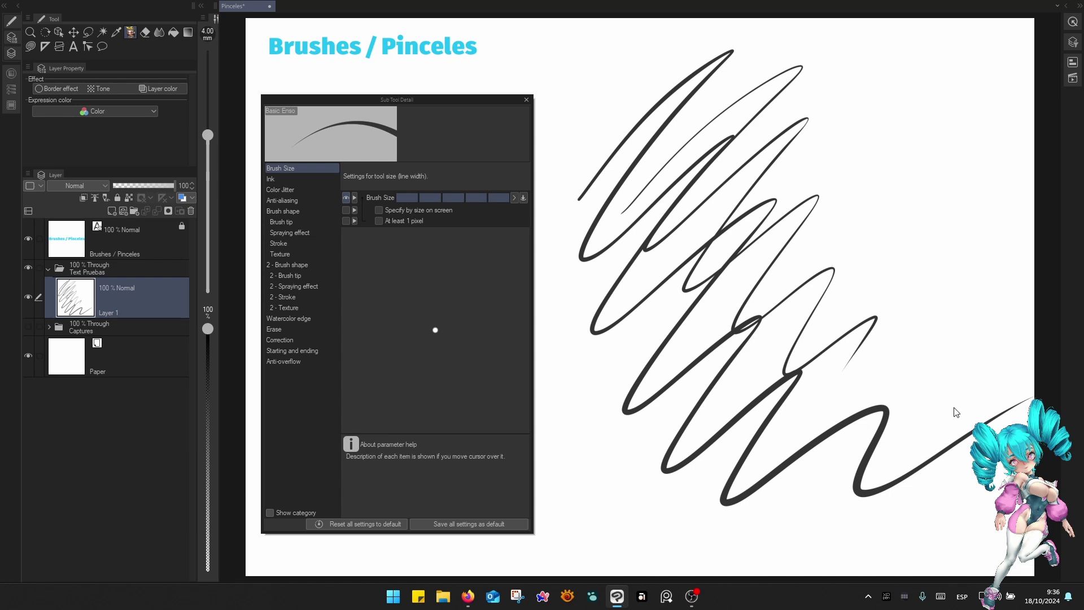
# Undo the comparison zigzags on Layer 1.
pyautogui.hotkey('ctrl', 'z')
pyautogui.hotkey('ctrl', 'z')
pyautogui.hotkey('ctrl', 'z')
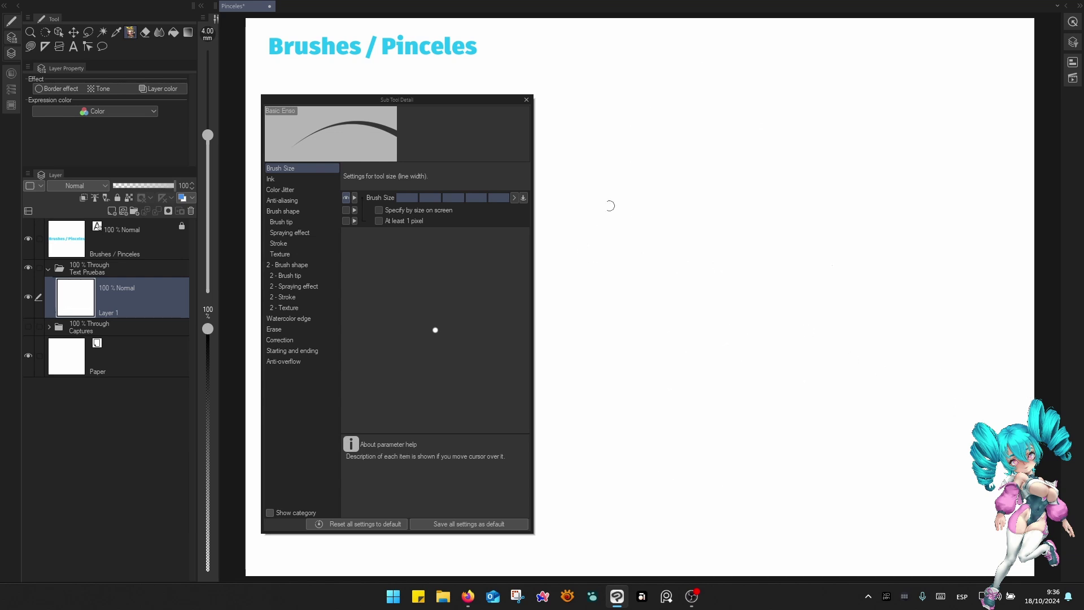
# Enable Velocity again in the Brush Size dynamics with a minimum value of 5.
pyautogui.click(523, 198)
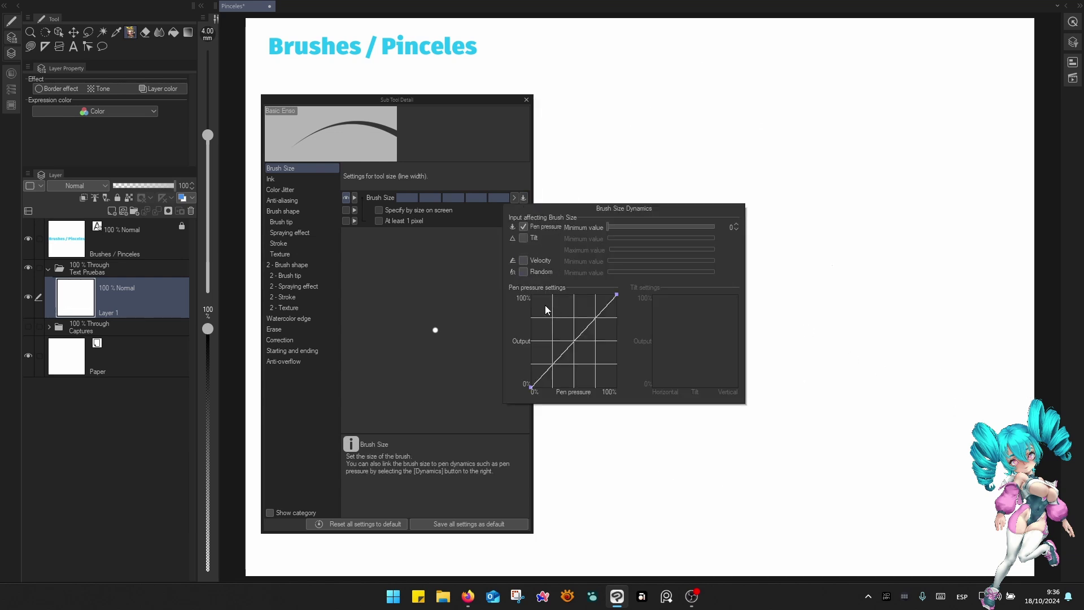
pyautogui.click(524, 261)
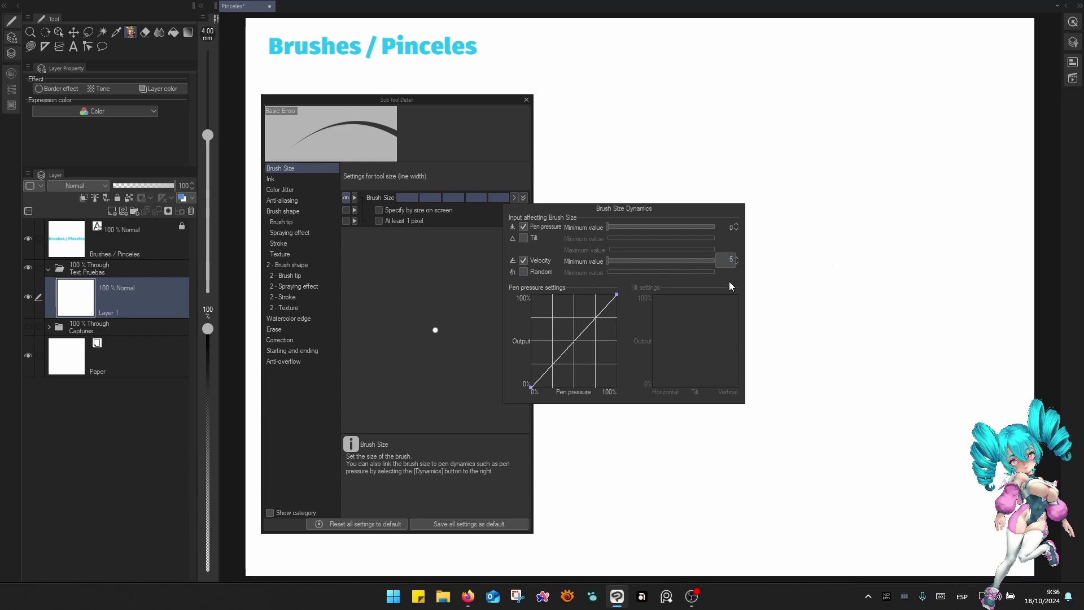
pyautogui.press('Return')
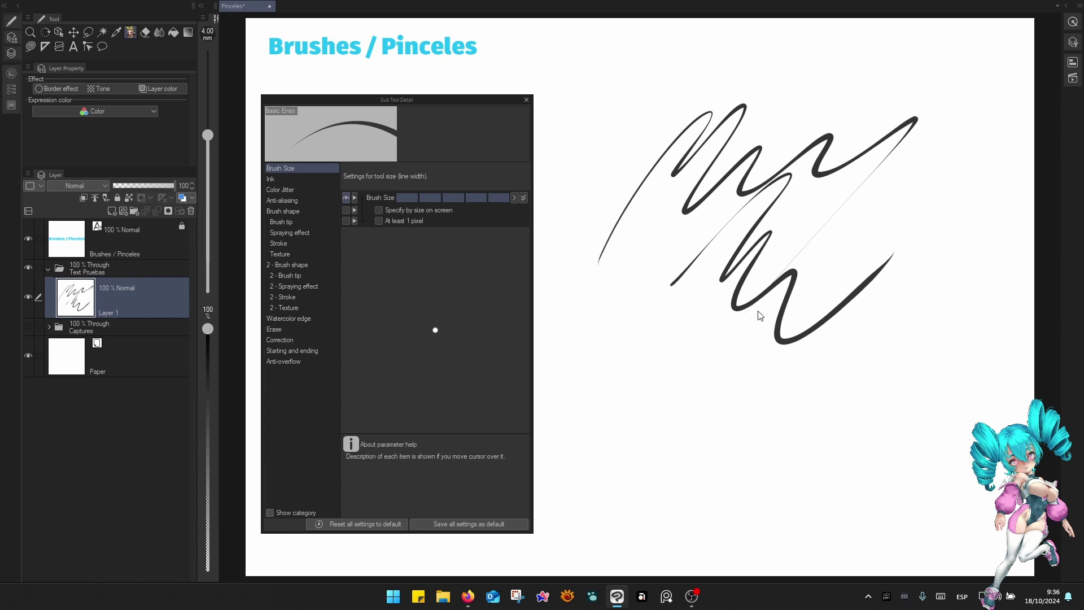
# Undo the first velocity test strokes and draw a new set of long and short wavy strokes across the canvas.
pyautogui.hotkey('ctrl', 'z')
pyautogui.hotkey('ctrl', 'z')
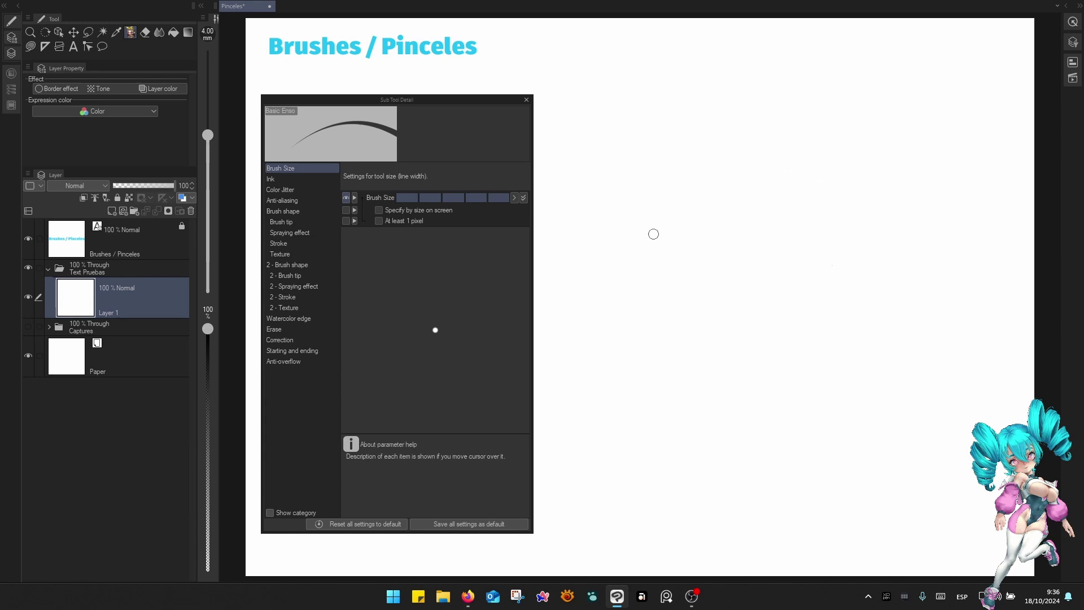
pyautogui.moveTo(632, 264)
pyautogui.mouseDown()
pyautogui.moveTo(746, 187)
pyautogui.moveTo(751, 333)
pyautogui.moveTo(879, 253)
pyautogui.mouseUp()
pyautogui.moveTo(607, 445)
pyautogui.mouseDown()
pyautogui.moveTo(689, 267)
pyautogui.moveTo(698, 364)
pyautogui.moveTo(720, 438)
pyautogui.moveTo(790, 469)
pyautogui.moveTo(904, 347)
pyautogui.mouseUp()
pyautogui.moveTo(804, 200)
pyautogui.mouseDown()
pyautogui.moveTo(818, 187)
pyautogui.moveTo(935, 182)
pyautogui.moveTo(873, 390)
pyautogui.mouseUp()
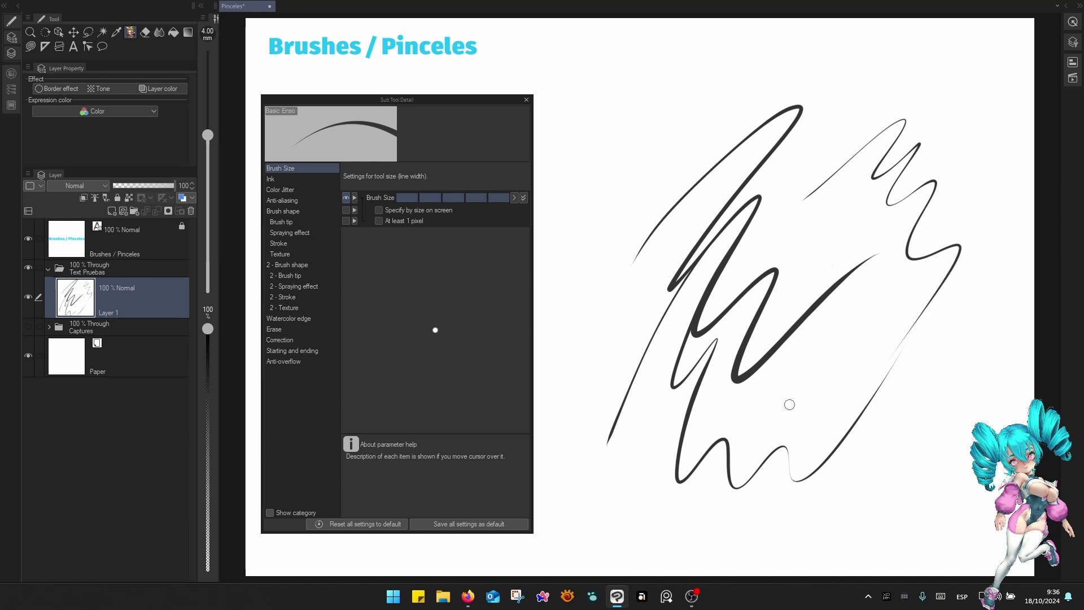
pyautogui.moveTo(823, 348)
pyautogui.mouseDown()
pyautogui.moveTo(873, 404)
pyautogui.moveTo(867, 414)
pyautogui.mouseUp()
pyautogui.moveTo(802, 191); pyautogui.dragTo(812, 251)
pyautogui.moveTo(818, 209); pyautogui.dragTo(910, 195)
pyautogui.moveTo(805, 107)
pyautogui.mouseDown()
pyautogui.moveTo(808, 141)
pyautogui.moveTo(867, 104)
pyautogui.moveTo(929, 107)
pyautogui.mouseUp()
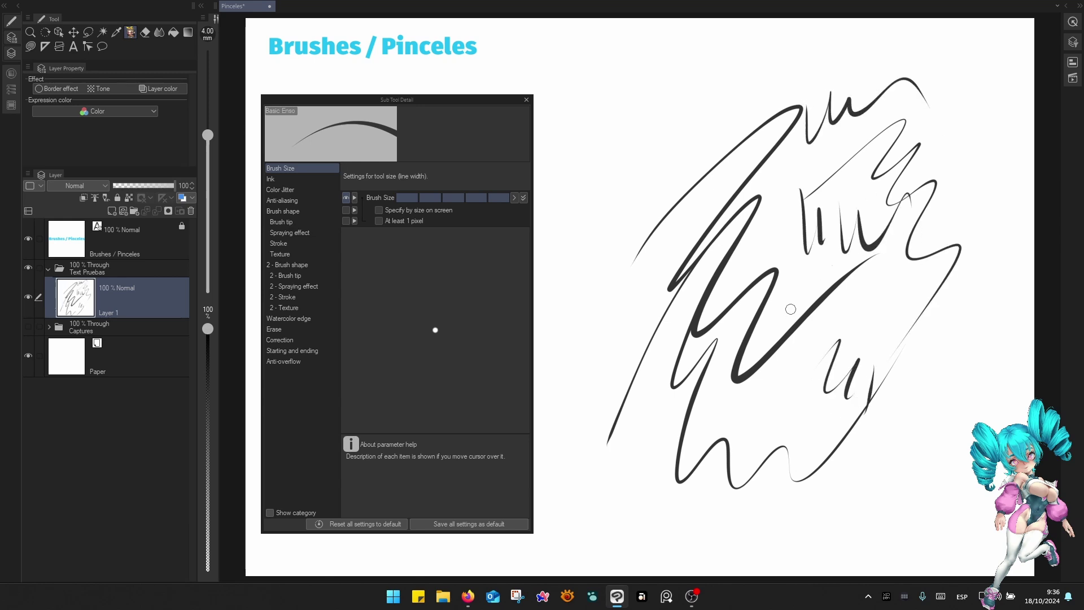
# Undo all the wavy test strokes to leave Layer 1 empty.
pyautogui.hotkey('ctrl', 'z')
pyautogui.hotkey('ctrl', 'z')
pyautogui.hotkey('ctrl', 'z')
pyautogui.hotkey('ctrl', 'z')
pyautogui.hotkey('ctrl', 'z')
pyautogui.hotkey('ctrl', 'z')
pyautogui.hotkey('ctrl', 'z')
pyautogui.hotkey('ctrl', 'z')
pyautogui.hotkey('ctrl', 'z')
pyautogui.hotkey('ctrl', 'z')
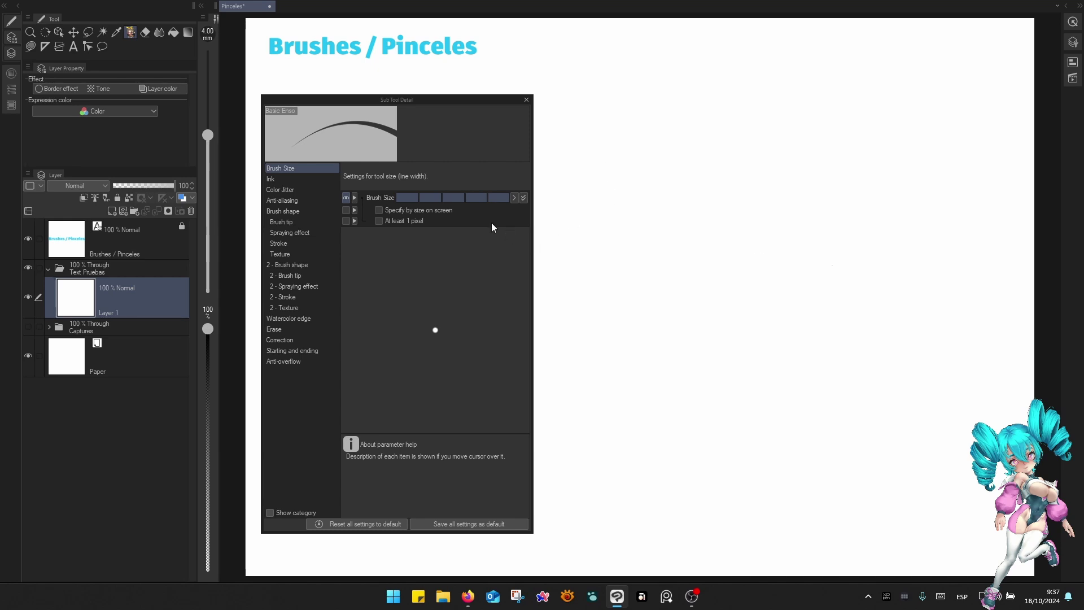
# Show the Tool Property palette over the canvas and open the indicator settings for Stabilization.
pyautogui.moveTo(383, 199)
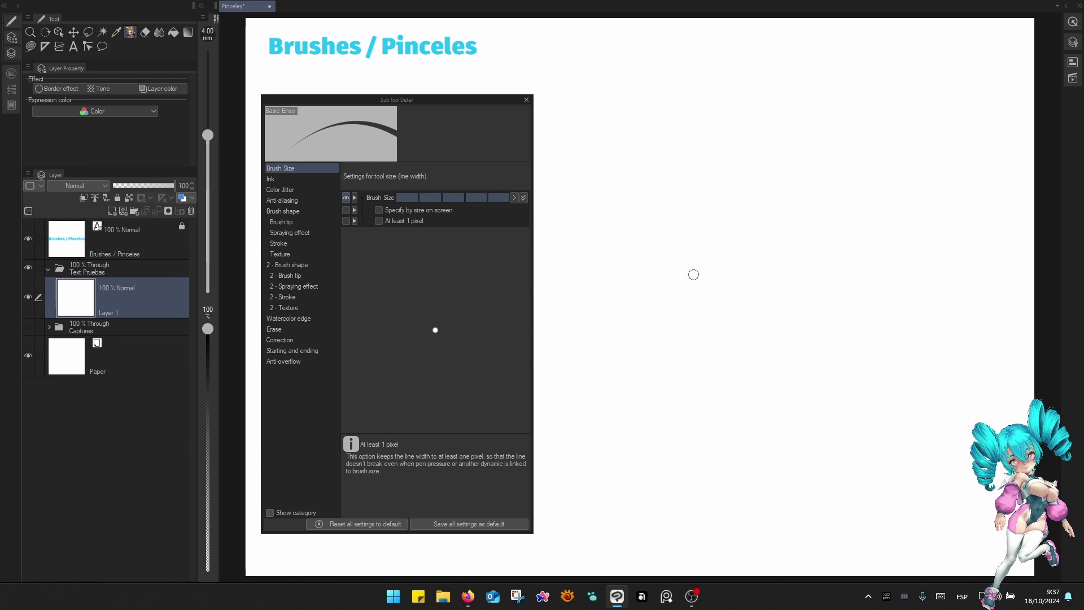
pyautogui.press('F4')
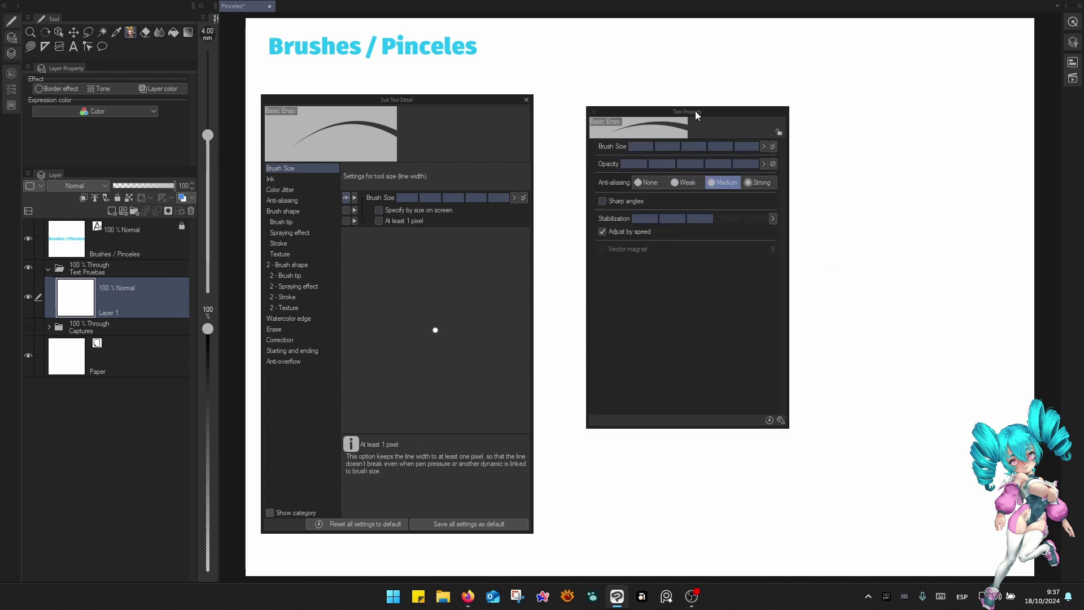
pyautogui.moveTo(696, 111); pyautogui.dragTo(687, 113)
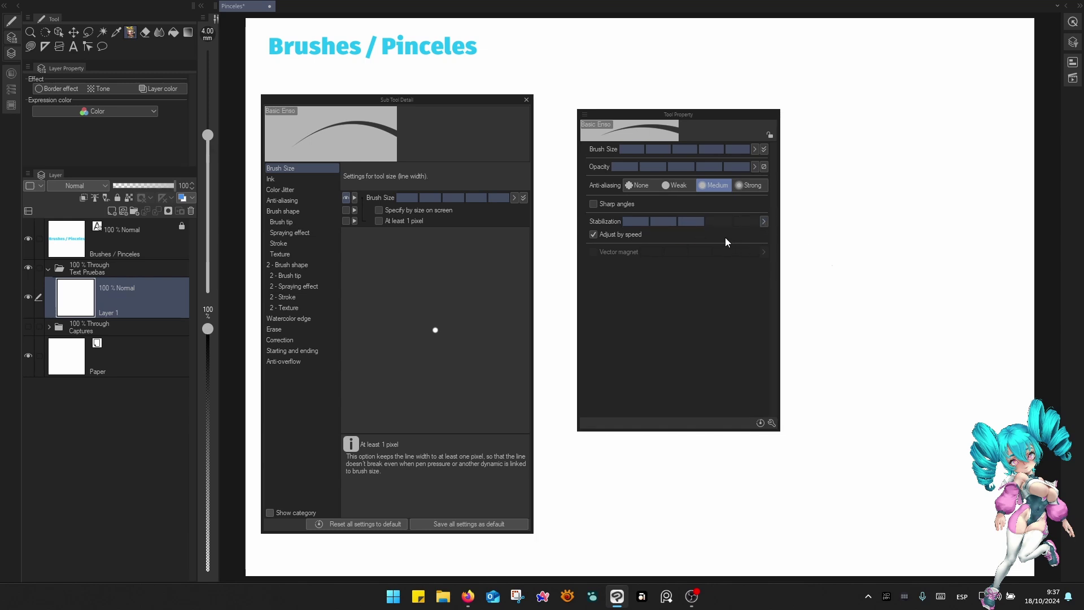
pyautogui.rightClick(709, 219)
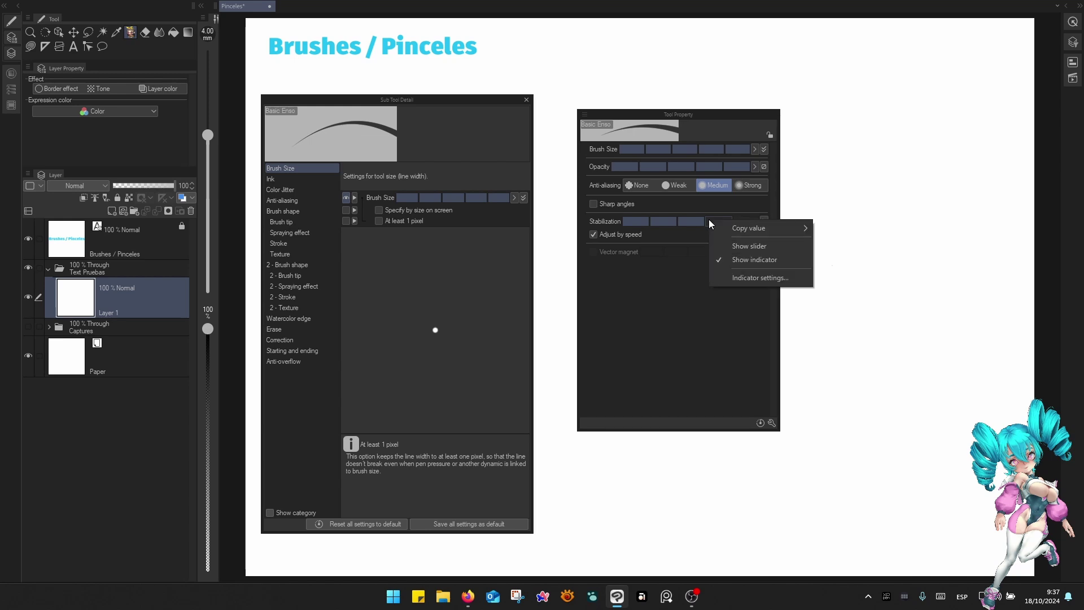
pyautogui.click(752, 275)
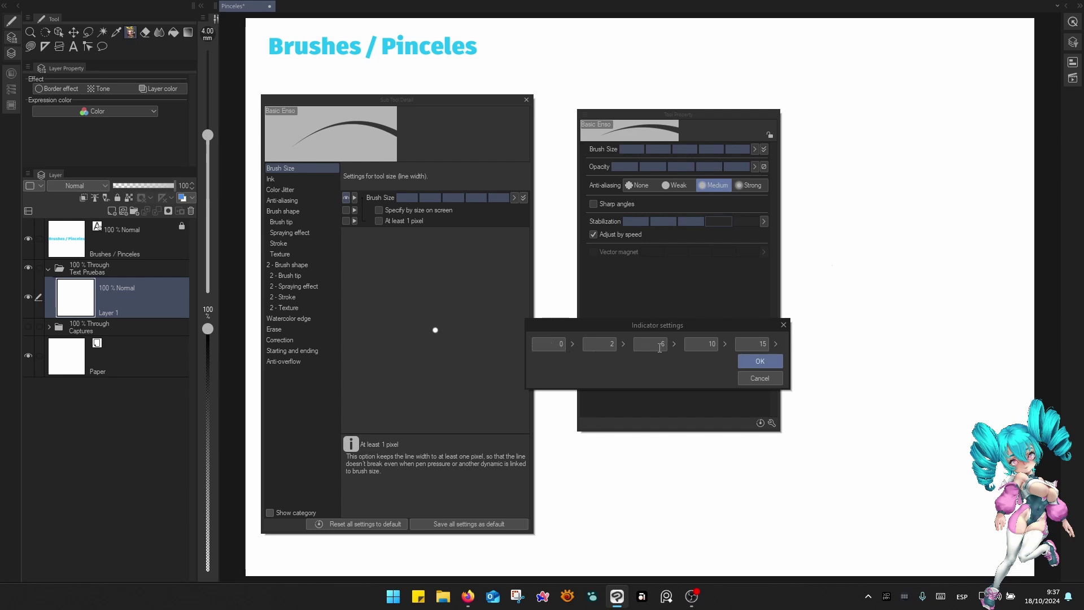
# Set the five Stabilization indicator levels to 2, 6, 10, 15 and 20 and apply them.
pyautogui.click(563, 344)
pyautogui.write('2')
pyautogui.click(610, 344)
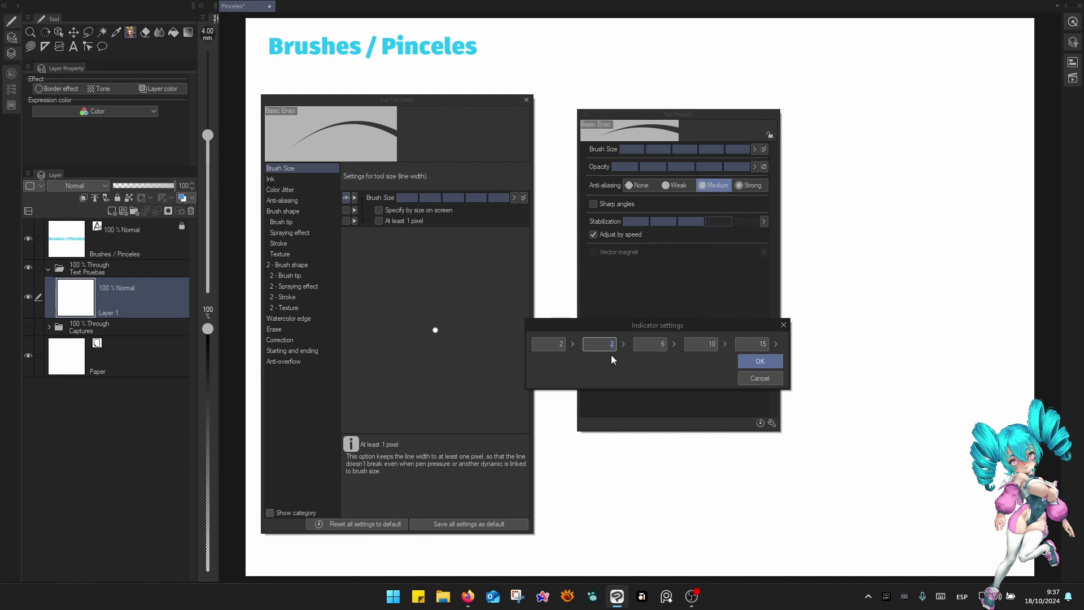
pyautogui.write('6')
pyautogui.press('Tab')
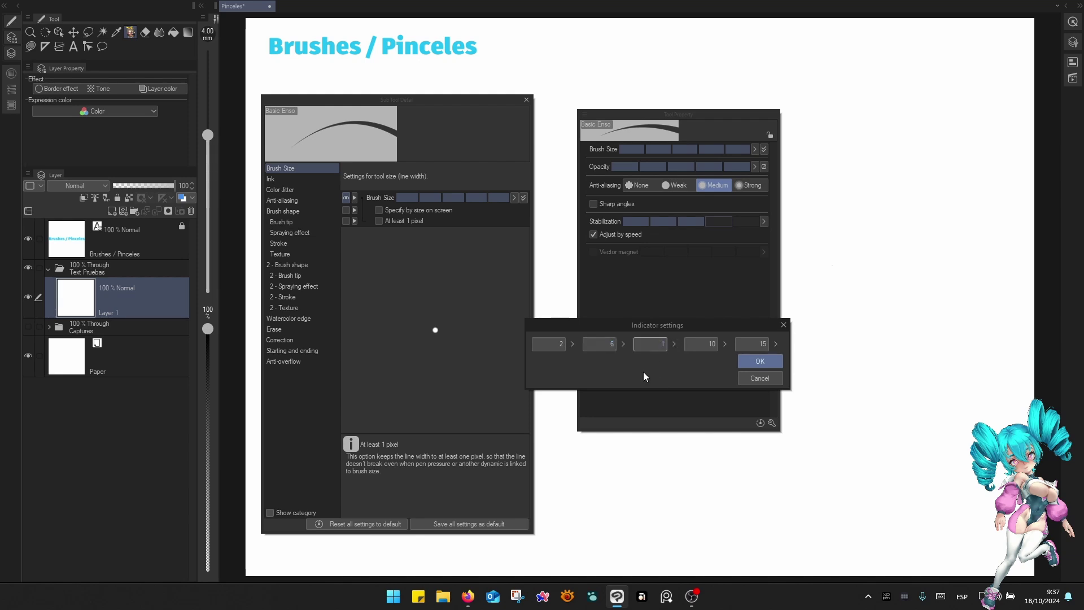
pyautogui.write('10')
pyautogui.press('Tab')
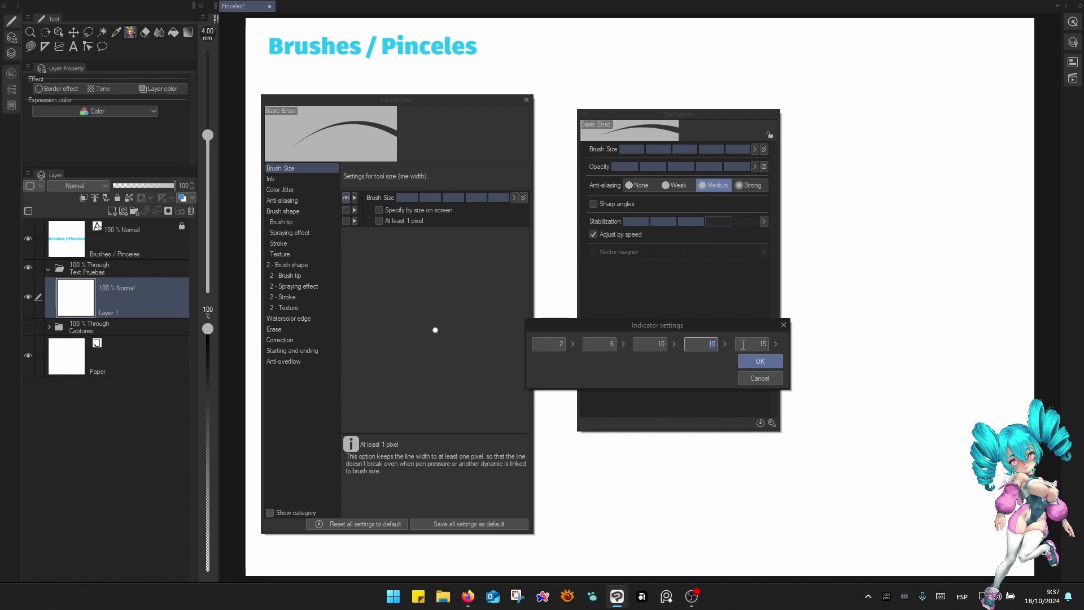
pyautogui.write('15')
pyautogui.press('Tab')
pyautogui.write('20')
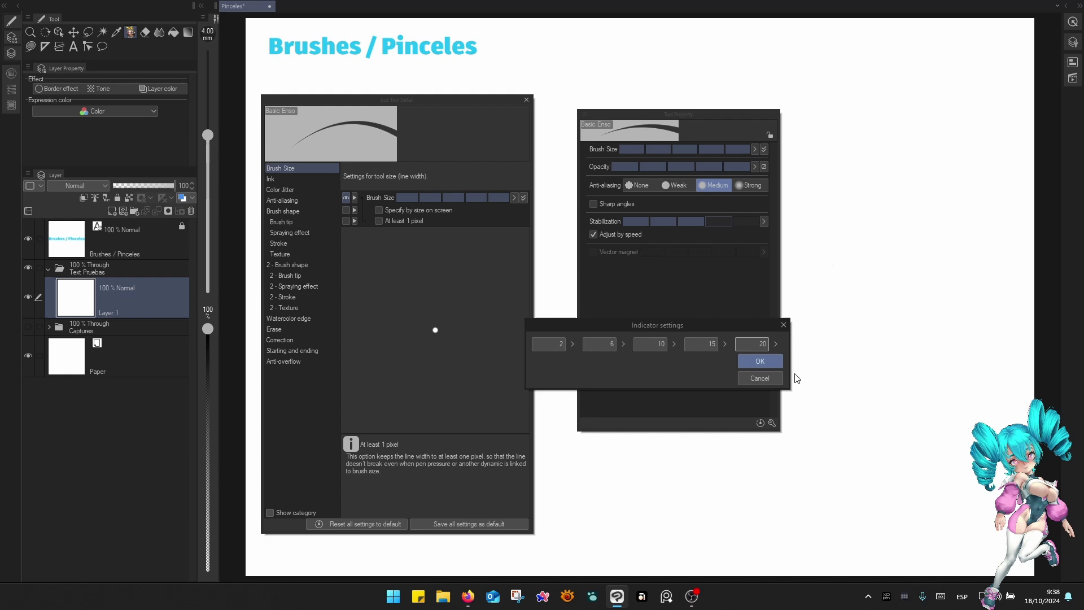
pyautogui.click(761, 361)
# Set Stabilization to its third indicator level and dismiss the Tool Property palette.
pyautogui.click(626, 223)
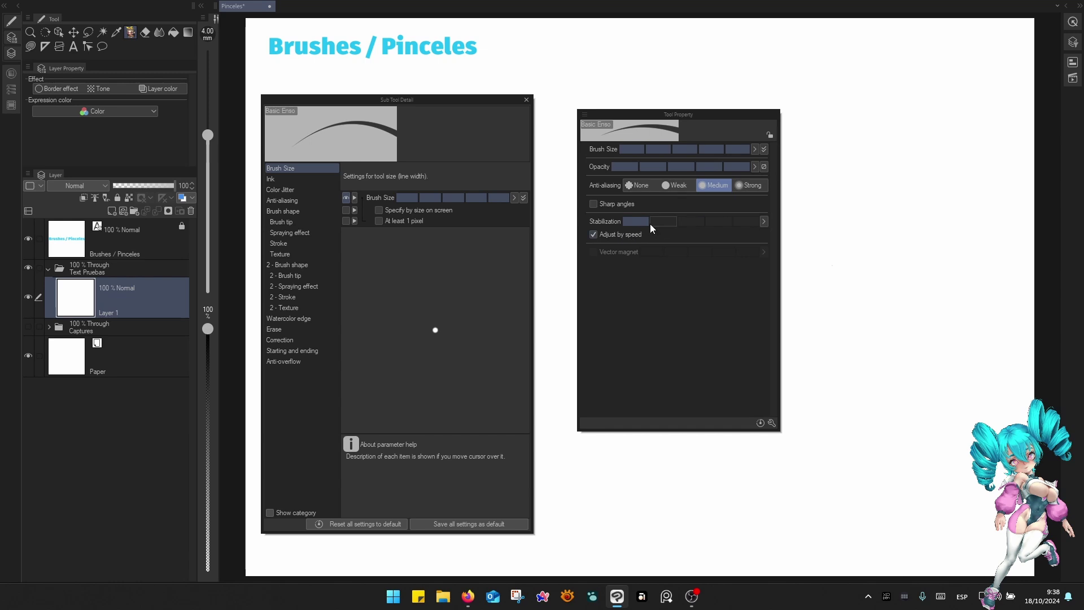
pyautogui.click(691, 221)
pyautogui.click(823, 138)
# Draw several large looping and zigzag strokes across Layer 1 to test the stabilization.
pyautogui.moveTo(712, 328)
pyautogui.mouseDown()
pyautogui.moveTo(849, 134)
pyautogui.moveTo(738, 271)
pyautogui.moveTo(721, 400)
pyautogui.moveTo(835, 266)
pyautogui.moveTo(842, 382)
pyautogui.moveTo(1019, 232)
pyautogui.mouseUp()
pyautogui.moveTo(612, 317)
pyautogui.mouseDown()
pyautogui.moveTo(677, 214)
pyautogui.moveTo(611, 454)
pyautogui.moveTo(739, 511)
pyautogui.moveTo(949, 323)
pyautogui.mouseUp()
pyautogui.moveTo(755, 458)
pyautogui.mouseDown()
pyautogui.moveTo(926, 221)
pyautogui.moveTo(842, 290)
pyautogui.mouseUp()
pyautogui.moveTo(878, 167); pyautogui.dragTo(859, 274)
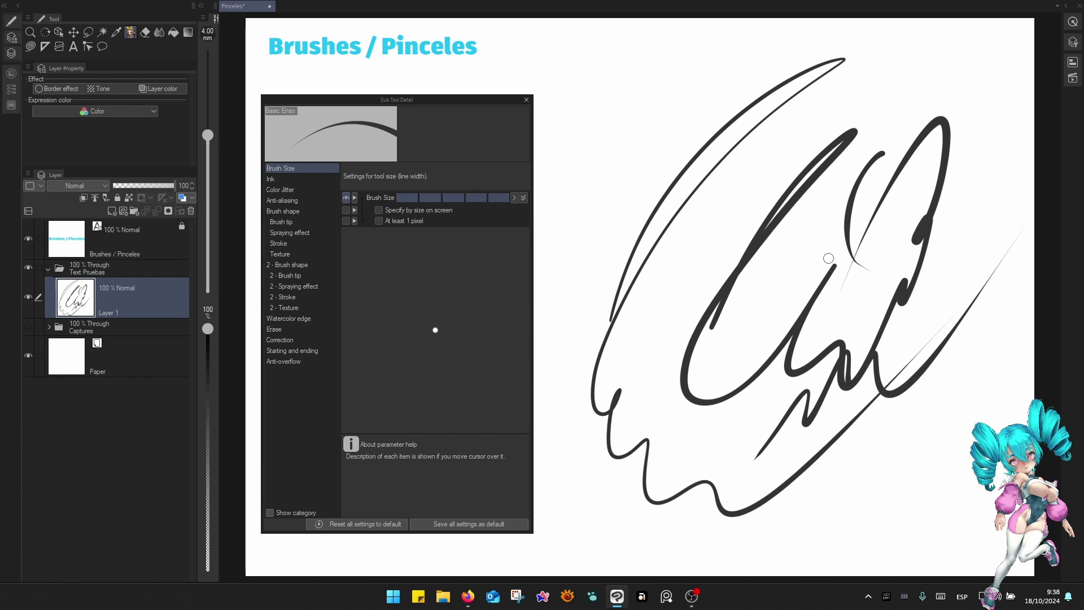
# Undo the looping stabilization test strokes to empty Layer 1.
pyautogui.hotkey('ctrl', 'z')
pyautogui.hotkey('ctrl', 'z')
pyautogui.hotkey('ctrl', 'z')
pyautogui.hotkey('ctrl', 'z')
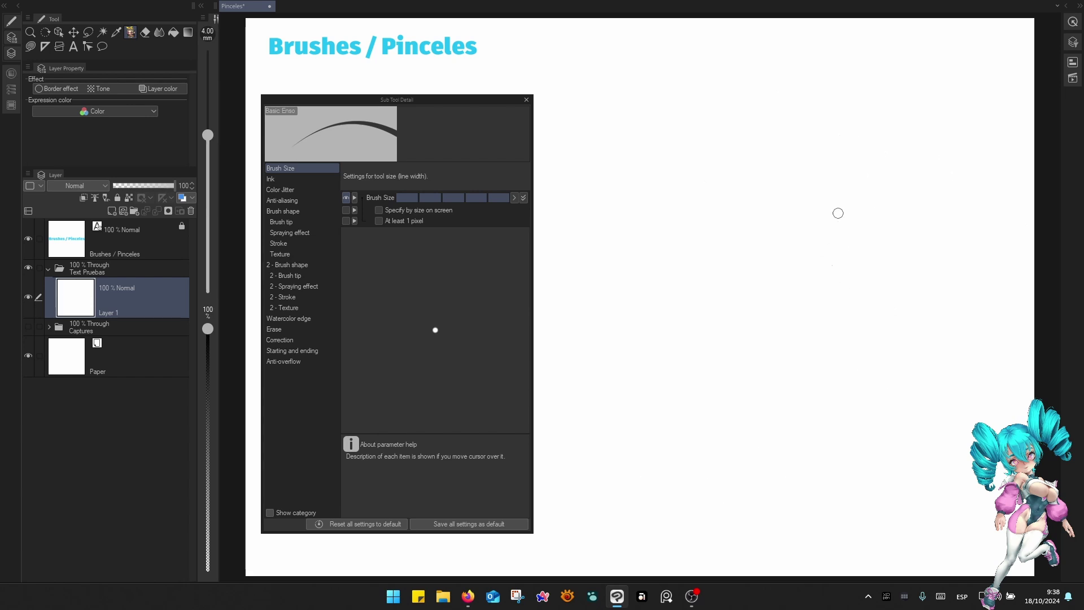
# Draw one large tapered zigzag on Layer 1 and clear the layer.
pyautogui.moveTo(593, 376)
pyautogui.mouseDown()
pyautogui.moveTo(724, 165)
pyautogui.moveTo(802, 275)
pyautogui.moveTo(943, 277)
pyautogui.mouseUp()
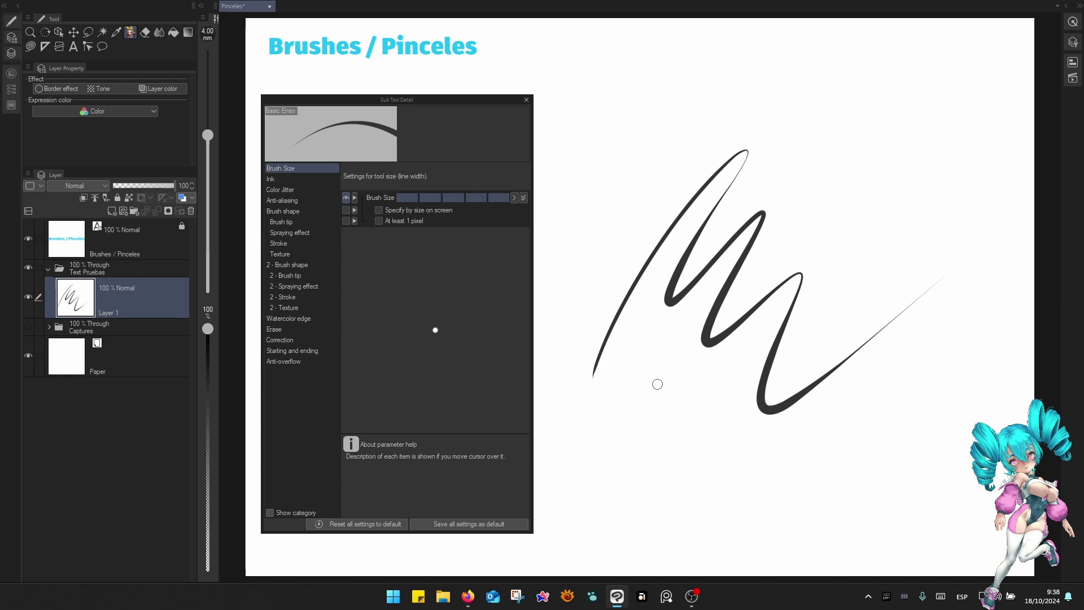
pyautogui.rightClick(741, 175)
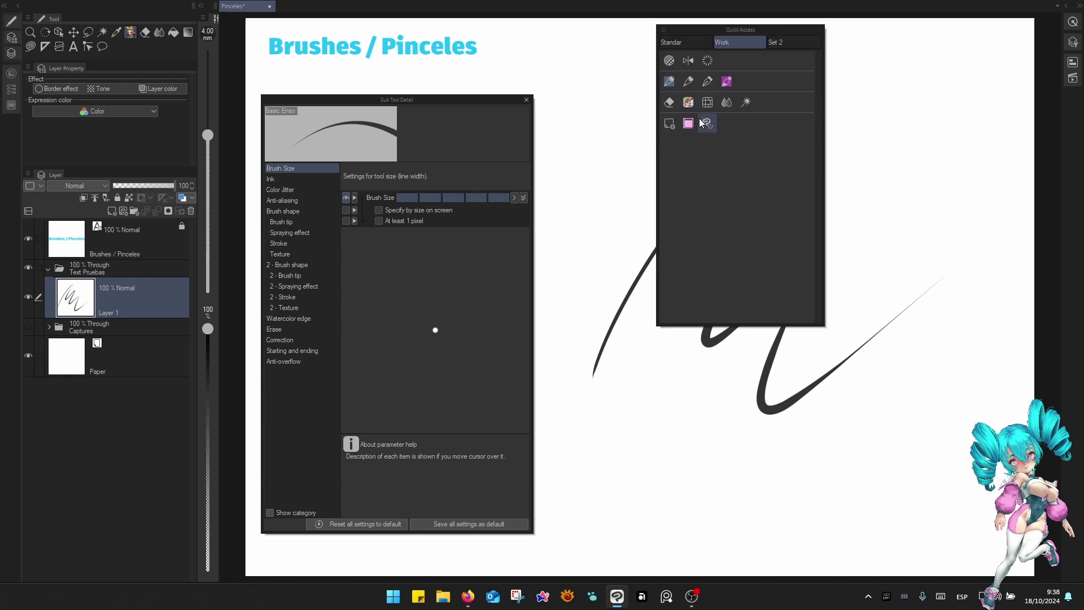
pyautogui.click(707, 65)
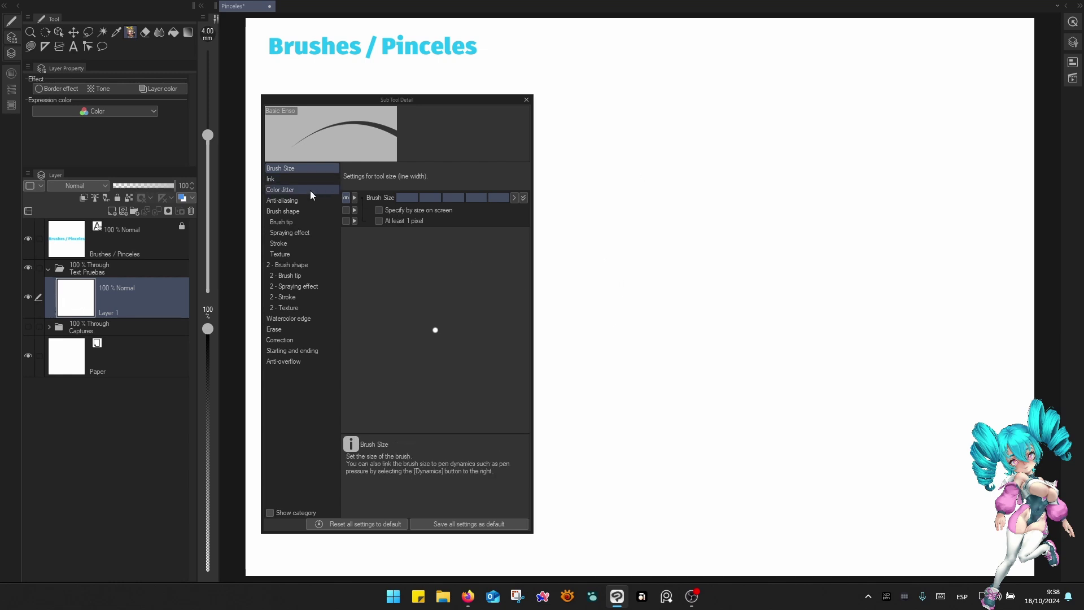
# Draw two short slanted strokes, a small hook and a longer wavy stroke in the canvas's upper middle.
pyautogui.moveTo(641, 298)
pyautogui.mouseDown()
pyautogui.moveTo(670, 227)
pyautogui.moveTo(711, 181)
pyautogui.mouseUp()
pyautogui.moveTo(657, 306); pyautogui.dragTo(749, 169)
pyautogui.moveTo(728, 212)
pyautogui.mouseDown()
pyautogui.moveTo(771, 232)
pyautogui.moveTo(822, 173)
pyautogui.mouseUp()
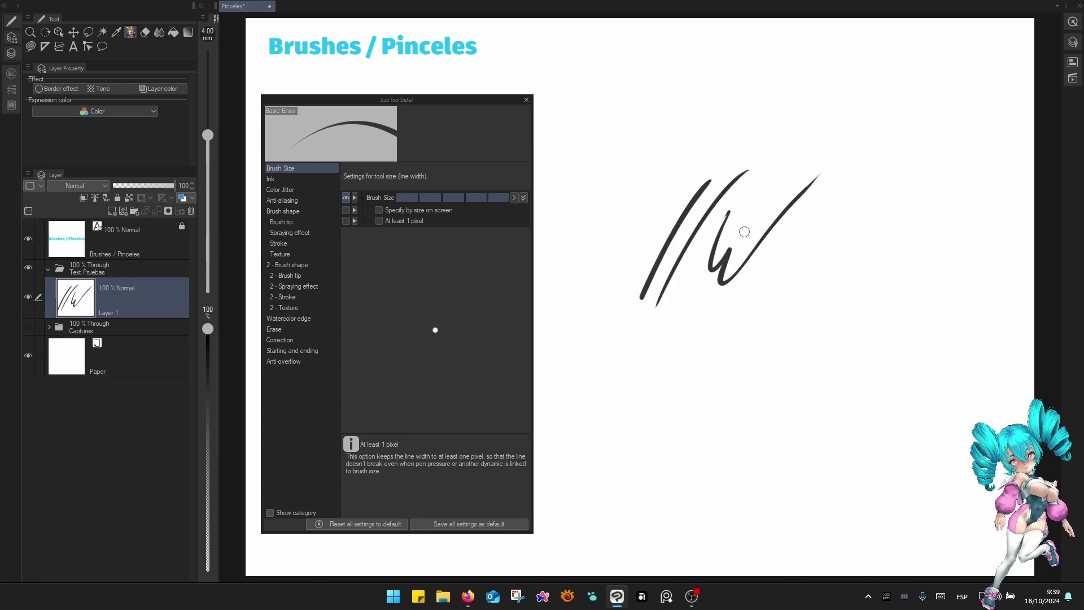
pyautogui.moveTo(744, 229)
pyautogui.mouseDown()
pyautogui.moveTo(848, 169)
pyautogui.moveTo(903, 259)
pyautogui.mouseUp()
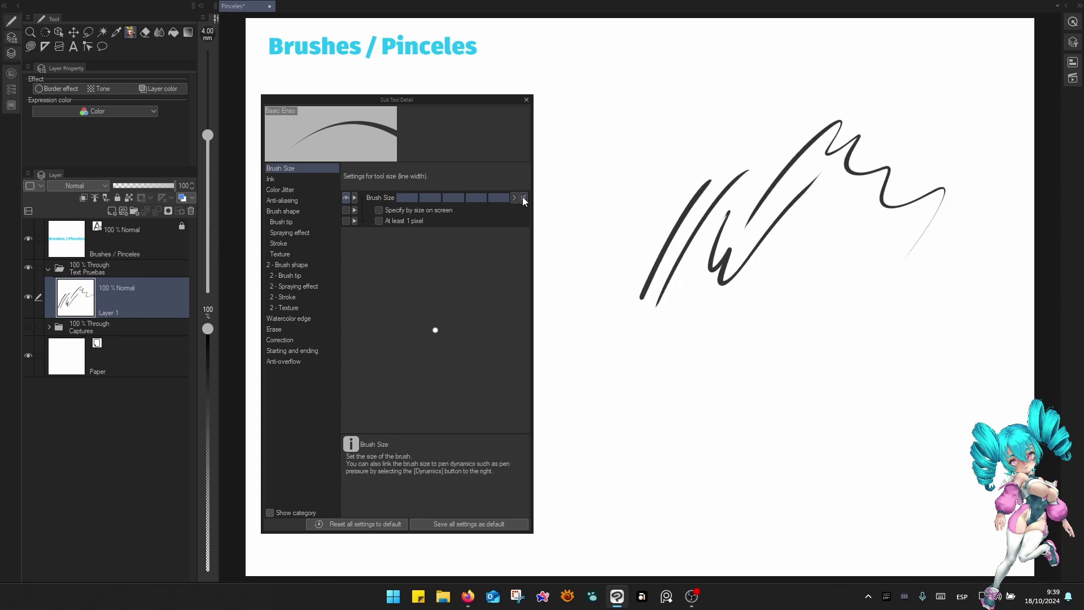
# Reshape the Brush Size pen pressure curve into an S-curve with a raised start, a lowered lower point and a raised upper point.
pyautogui.click(523, 197)
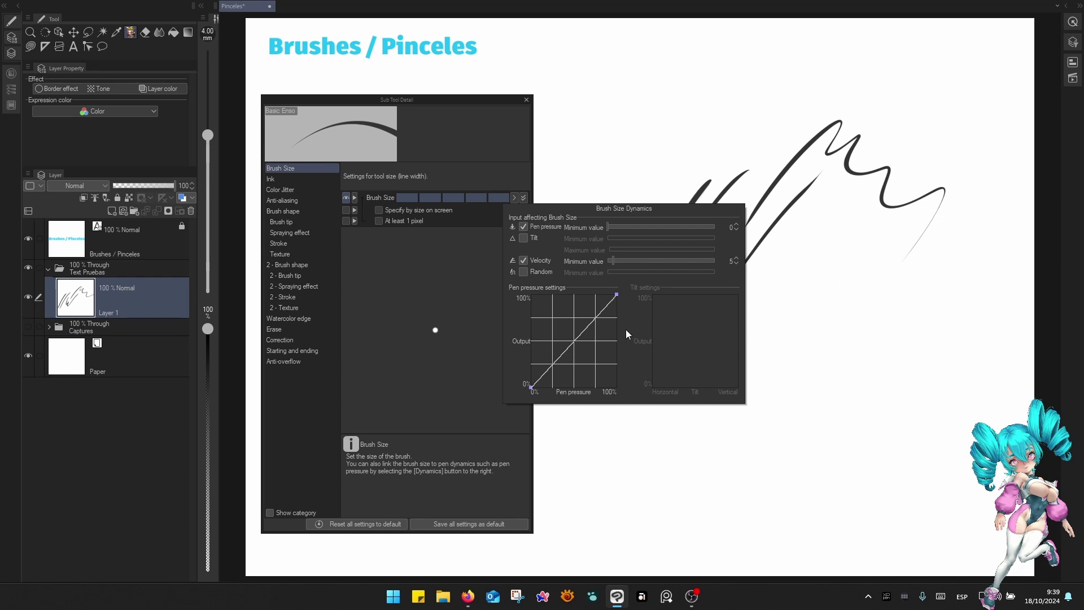
pyautogui.moveTo(534, 385); pyautogui.dragTo(530, 374)
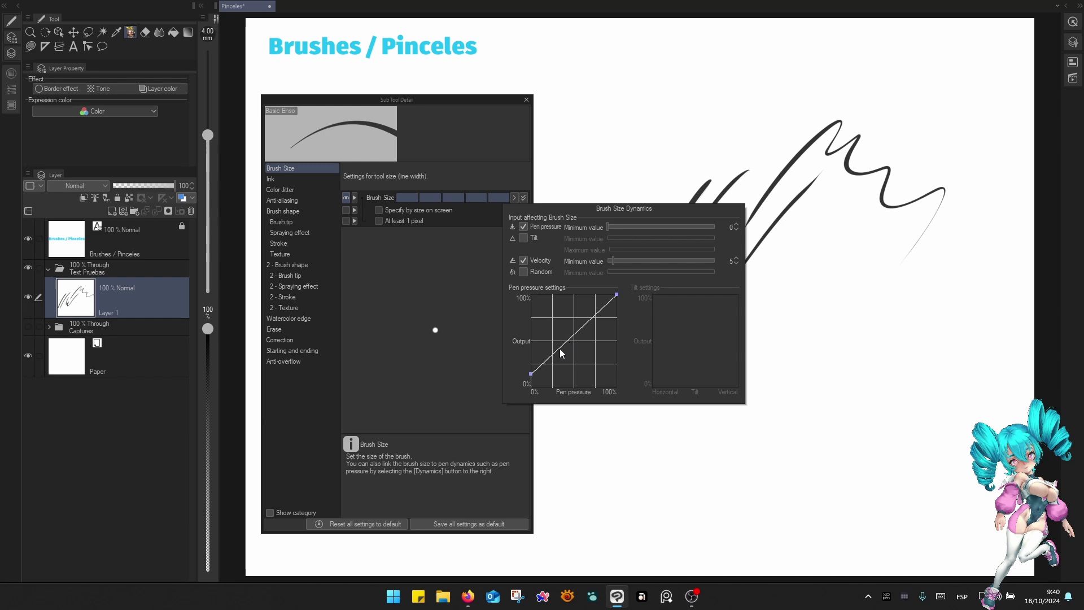
pyautogui.moveTo(561, 350); pyautogui.dragTo(568, 355)
pyautogui.moveTo(595, 320); pyautogui.dragTo(582, 307)
pyautogui.click(776, 328)
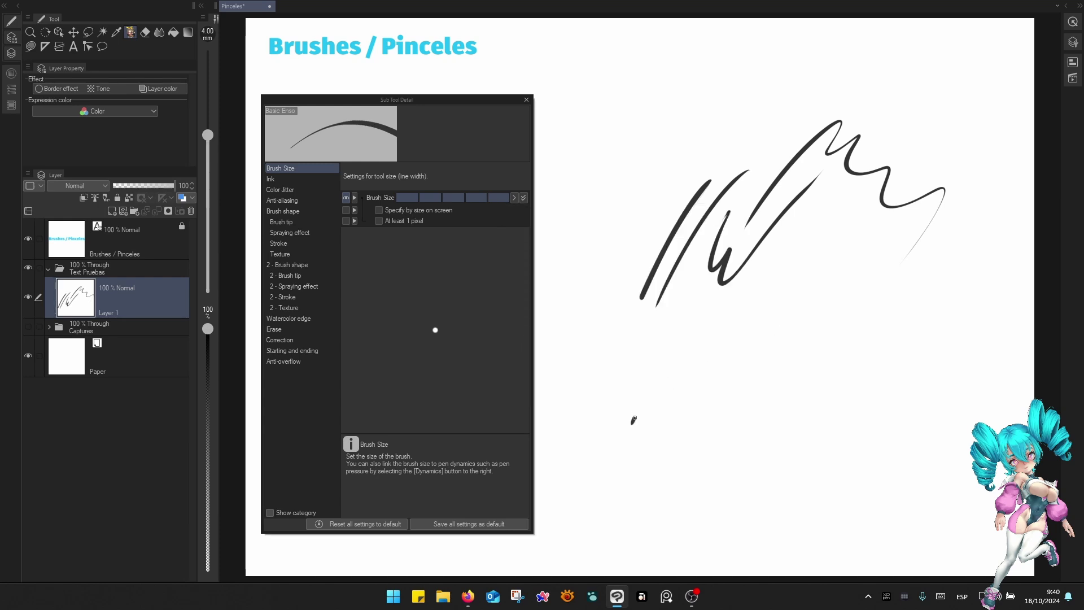
# Fill the canvas with varied zigzags, wavy lines, a small circle and scribbles to test the pen pressure curve.
pyautogui.moveTo(634, 420)
pyautogui.mouseDown()
pyautogui.moveTo(689, 449)
pyautogui.moveTo(823, 420)
pyautogui.mouseUp()
pyautogui.moveTo(609, 197)
pyautogui.mouseDown()
pyautogui.moveTo(711, 115)
pyautogui.moveTo(721, 127)
pyautogui.moveTo(893, 35)
pyautogui.mouseUp()
pyautogui.moveTo(866, 233)
pyautogui.mouseDown()
pyautogui.moveTo(884, 256)
pyautogui.moveTo(863, 387)
pyautogui.mouseUp()
pyautogui.moveTo(914, 309)
pyautogui.mouseDown()
pyautogui.moveTo(920, 336)
pyautogui.moveTo(883, 443)
pyautogui.mouseUp()
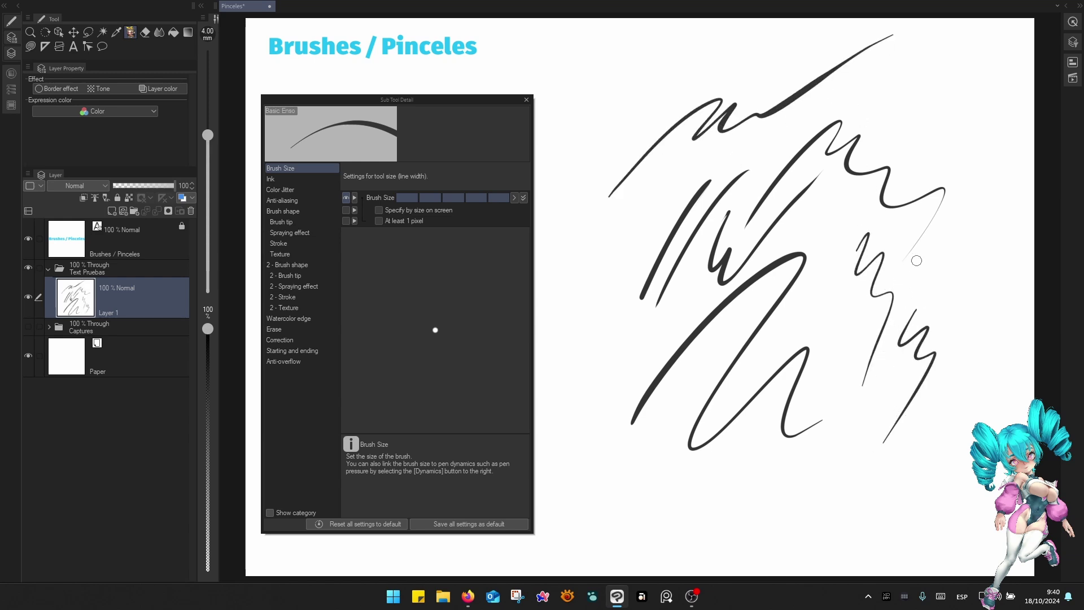
pyautogui.moveTo(910, 242); pyautogui.dragTo(926, 235)
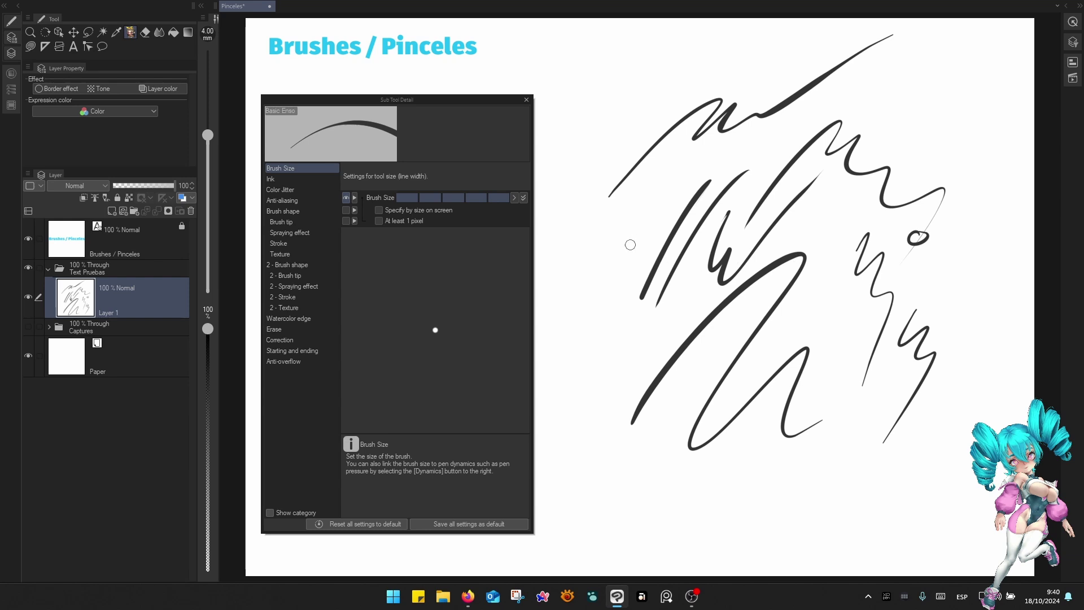
pyautogui.moveTo(670, 167)
pyautogui.mouseDown()
pyautogui.moveTo(583, 327)
pyautogui.moveTo(593, 419)
pyautogui.moveTo(651, 505)
pyautogui.moveTo(768, 472)
pyautogui.moveTo(824, 490)
pyautogui.moveTo(899, 466)
pyautogui.moveTo(1005, 359)
pyautogui.mouseUp()
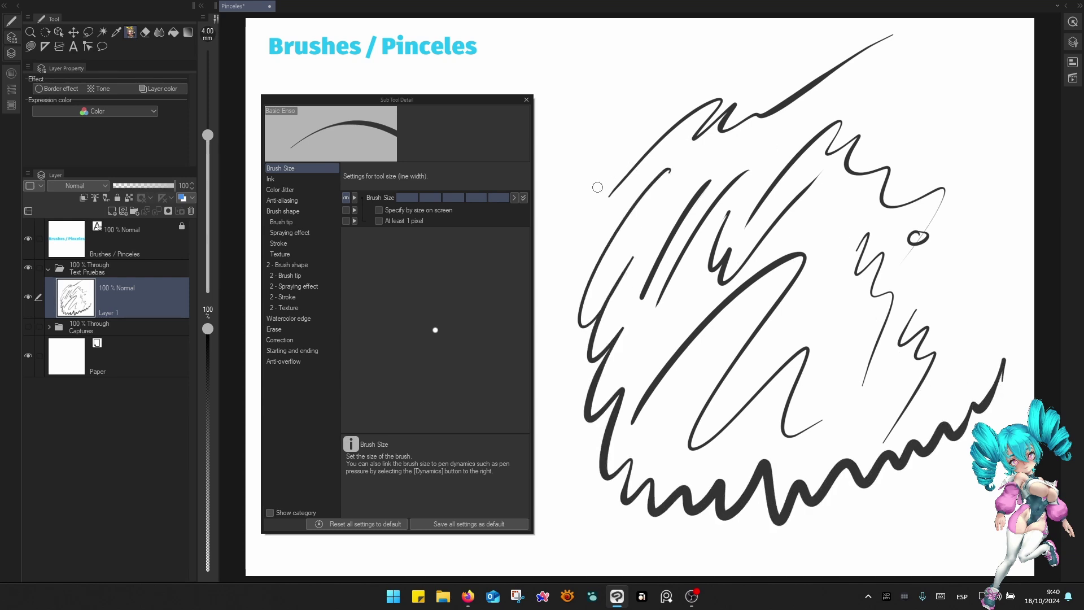
pyautogui.moveTo(597, 187)
pyautogui.mouseDown()
pyautogui.moveTo(676, 77)
pyautogui.moveTo(650, 131)
pyautogui.moveTo(750, 79)
pyautogui.moveTo(773, 84)
pyautogui.moveTo(771, 98)
pyautogui.moveTo(809, 105)
pyautogui.mouseUp()
pyautogui.moveTo(766, 146)
pyautogui.mouseDown()
pyautogui.moveTo(807, 155)
pyautogui.moveTo(869, 110)
pyautogui.moveTo(924, 167)
pyautogui.mouseUp()
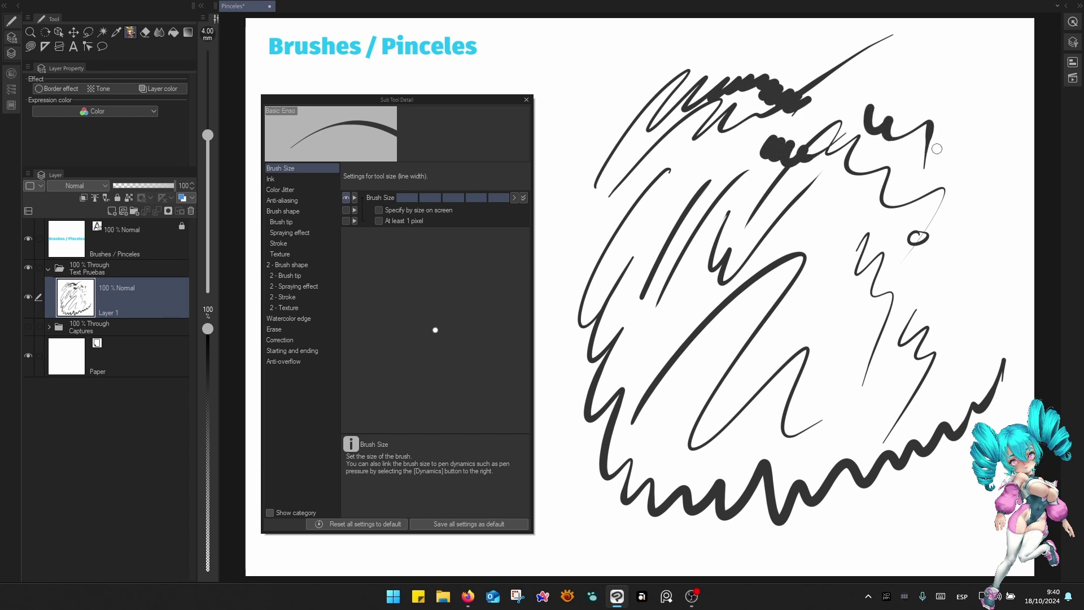
pyautogui.moveTo(933, 68)
pyautogui.mouseDown()
pyautogui.moveTo(936, 193)
pyautogui.moveTo(950, 72)
pyautogui.moveTo(951, 126)
pyautogui.mouseUp()
pyautogui.moveTo(841, 85)
pyautogui.mouseDown()
pyautogui.moveTo(883, 58)
pyautogui.moveTo(873, 82)
pyautogui.moveTo(899, 82)
pyautogui.moveTo(916, 240)
pyautogui.mouseUp()
pyautogui.moveTo(677, 374)
pyautogui.mouseDown()
pyautogui.moveTo(704, 332)
pyautogui.moveTo(744, 374)
pyautogui.moveTo(797, 394)
pyautogui.moveTo(928, 329)
pyautogui.moveTo(990, 250)
pyautogui.mouseUp()
pyautogui.moveTo(779, 220)
pyautogui.mouseDown()
pyautogui.moveTo(838, 224)
pyautogui.moveTo(850, 282)
pyautogui.mouseUp()
pyautogui.moveTo(816, 210)
pyautogui.mouseDown()
pyautogui.moveTo(856, 207)
pyautogui.moveTo(870, 251)
pyautogui.mouseUp()
pyautogui.moveTo(841, 189)
pyautogui.mouseDown()
pyautogui.moveTo(875, 209)
pyautogui.moveTo(878, 252)
pyautogui.mouseUp()
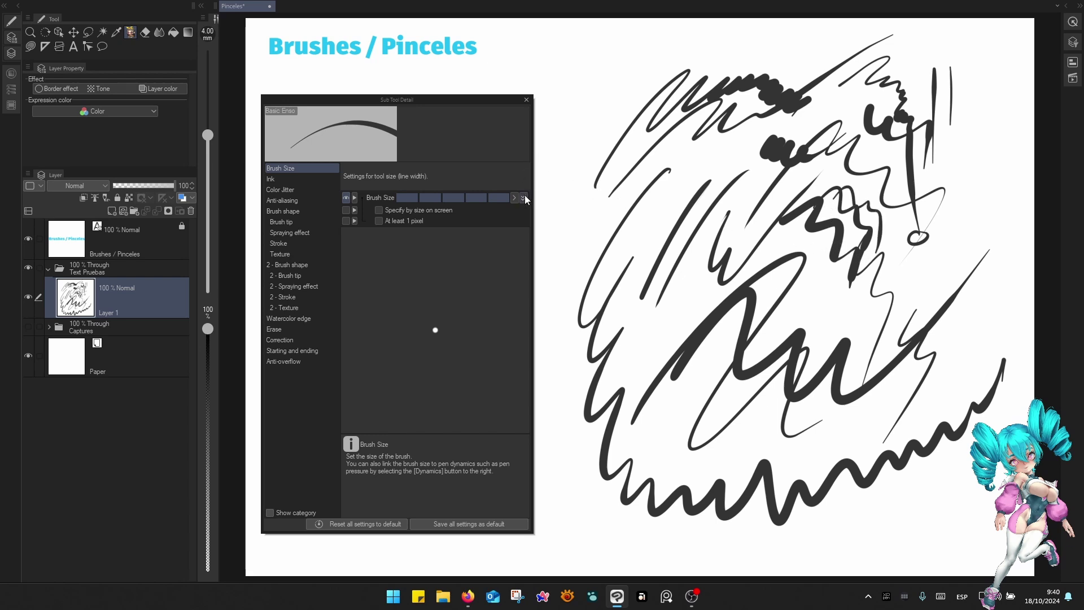
# Raise the upper point of the Brush Size pen pressure curve to nearly 100% output at medium pressure.
pyautogui.click(524, 197)
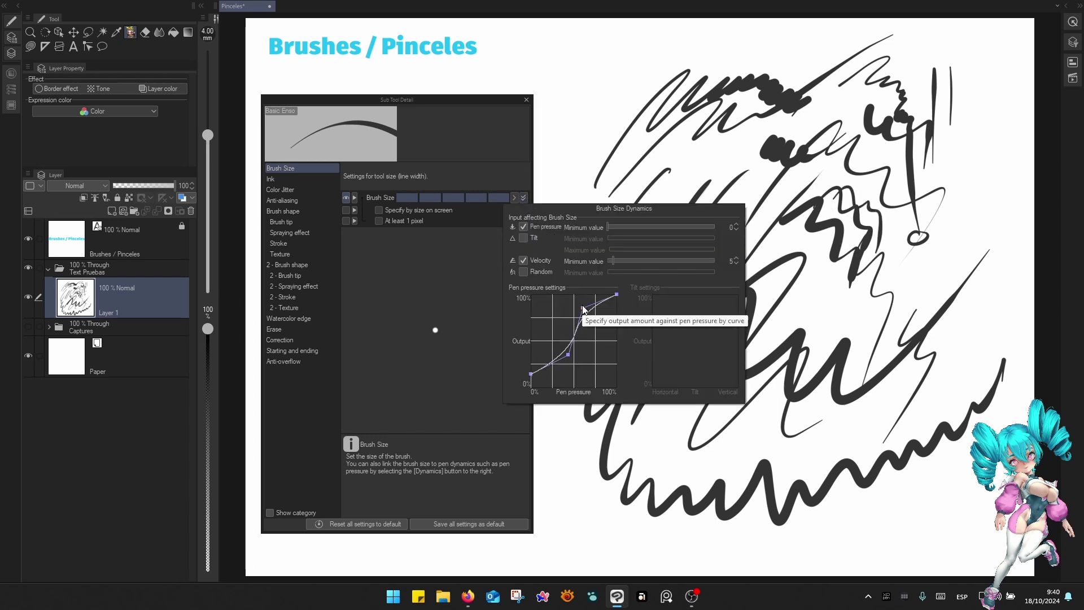
pyautogui.moveTo(582, 308); pyautogui.dragTo(577, 298)
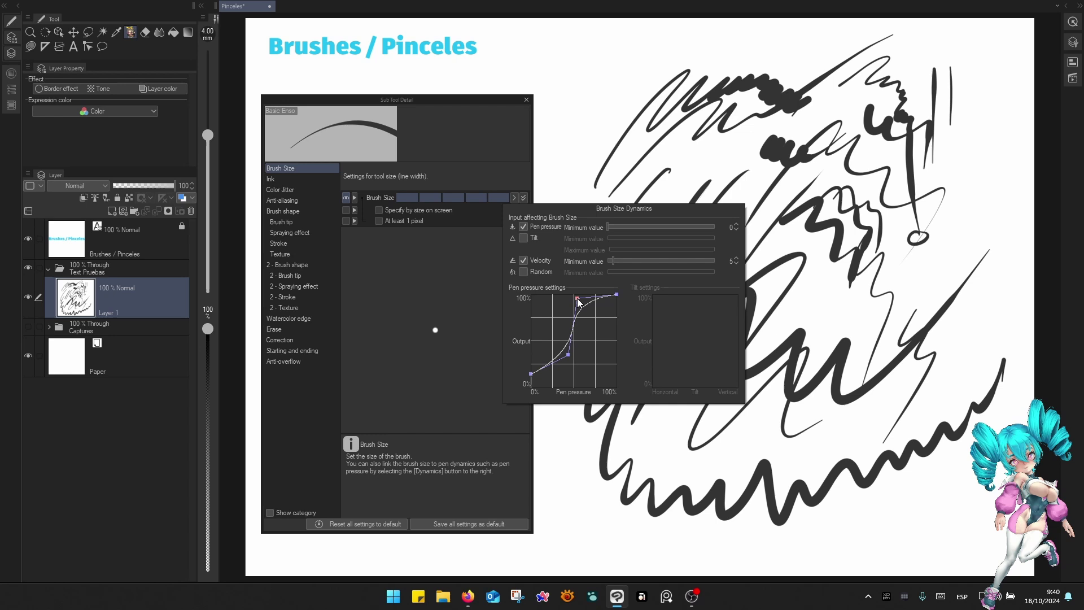
pyautogui.click(595, 141)
# Test the steeper pressure curve with wavy strokes beside the existing scribbles and reopen the Brush Size dynamics.
pyautogui.moveTo(563, 197)
pyautogui.mouseDown()
pyautogui.moveTo(596, 140)
pyautogui.moveTo(577, 232)
pyautogui.moveTo(587, 327)
pyautogui.mouseUp()
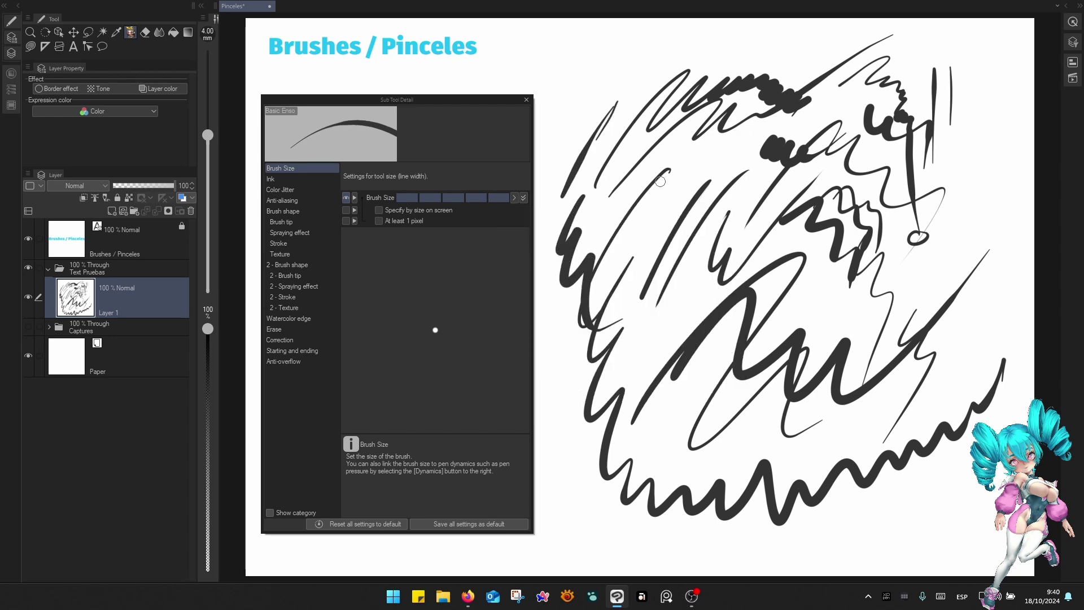
pyautogui.moveTo(564, 118)
pyautogui.mouseDown()
pyautogui.moveTo(616, 73)
pyautogui.moveTo(647, 153)
pyautogui.moveTo(703, 173)
pyautogui.mouseUp()
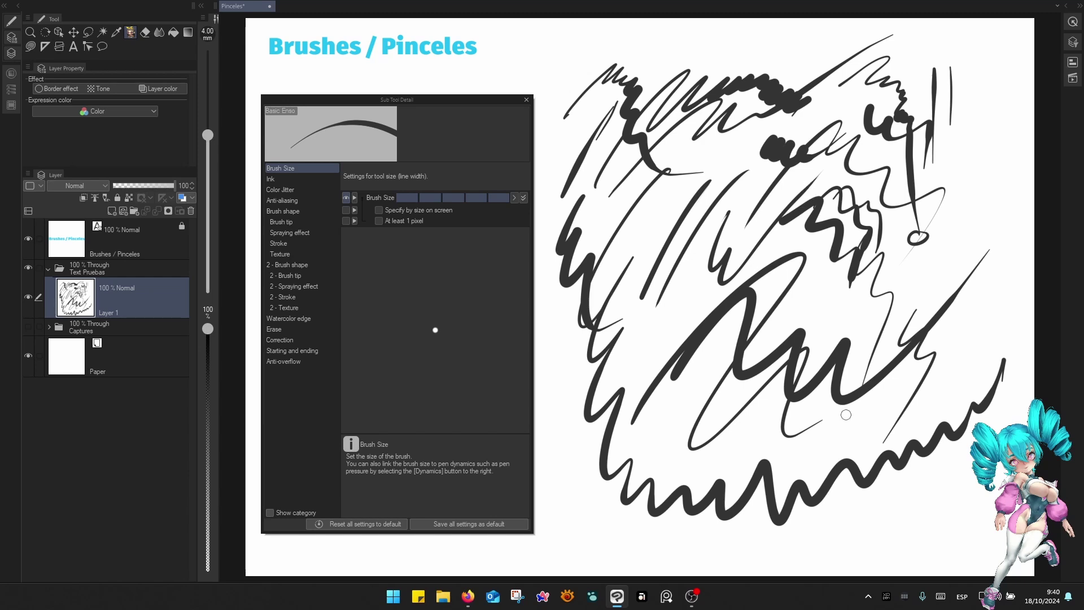
pyautogui.click(523, 198)
# Clear all the test scribbles from Layer 1 using the Work set of Quick Access.
pyautogui.press('F1')
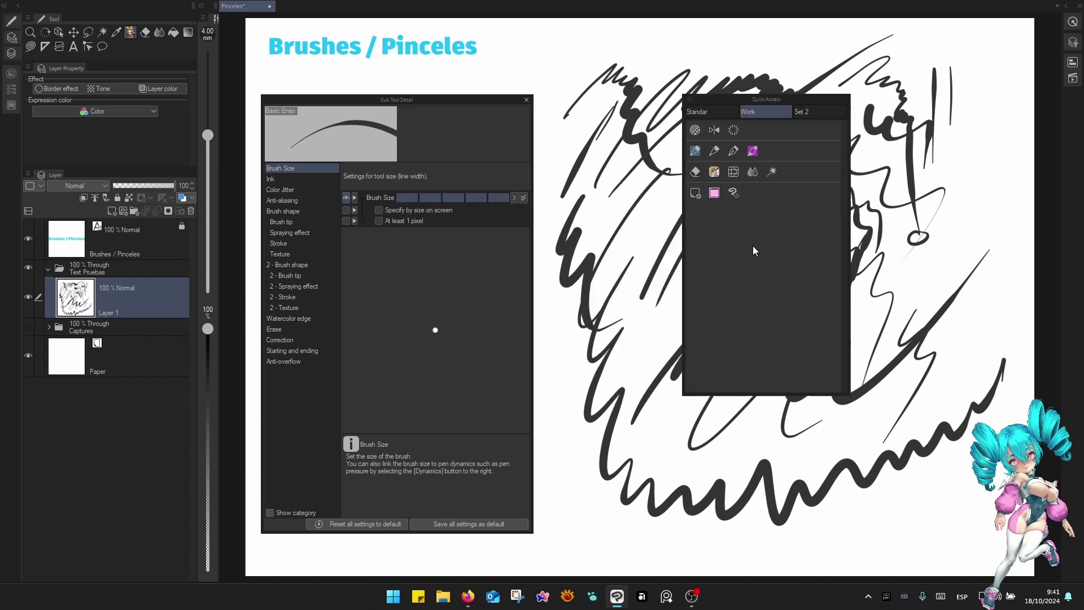
pyautogui.click(716, 113)
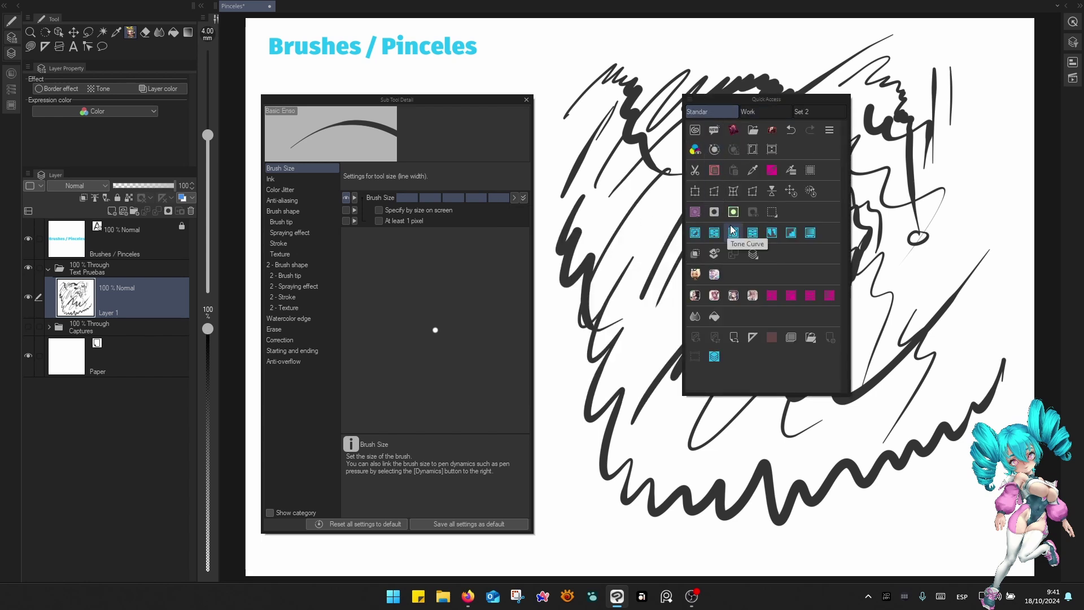
pyautogui.click(750, 113)
pyautogui.click(734, 130)
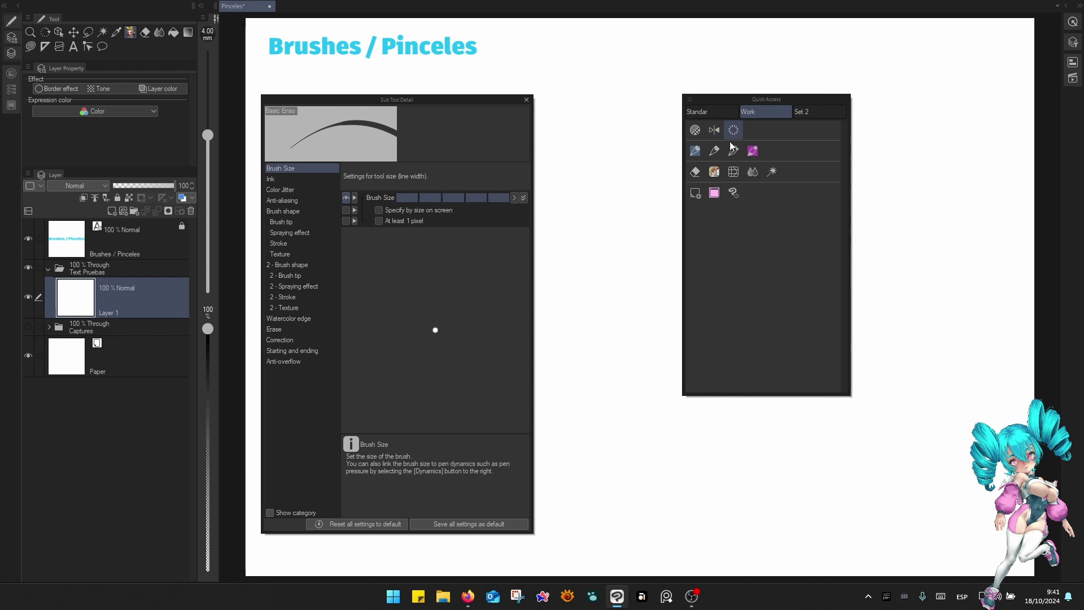
# Draw a large flowing wave, a long arc and several overlapping curved strokes on the emptied Layer 1.
pyautogui.moveTo(614, 357)
pyautogui.mouseDown()
pyautogui.moveTo(769, 154)
pyautogui.moveTo(769, 316)
pyautogui.moveTo(968, 363)
pyautogui.mouseUp()
pyautogui.moveTo(769, 165)
pyautogui.mouseDown()
pyautogui.moveTo(864, 305)
pyautogui.moveTo(802, 394)
pyautogui.mouseUp()
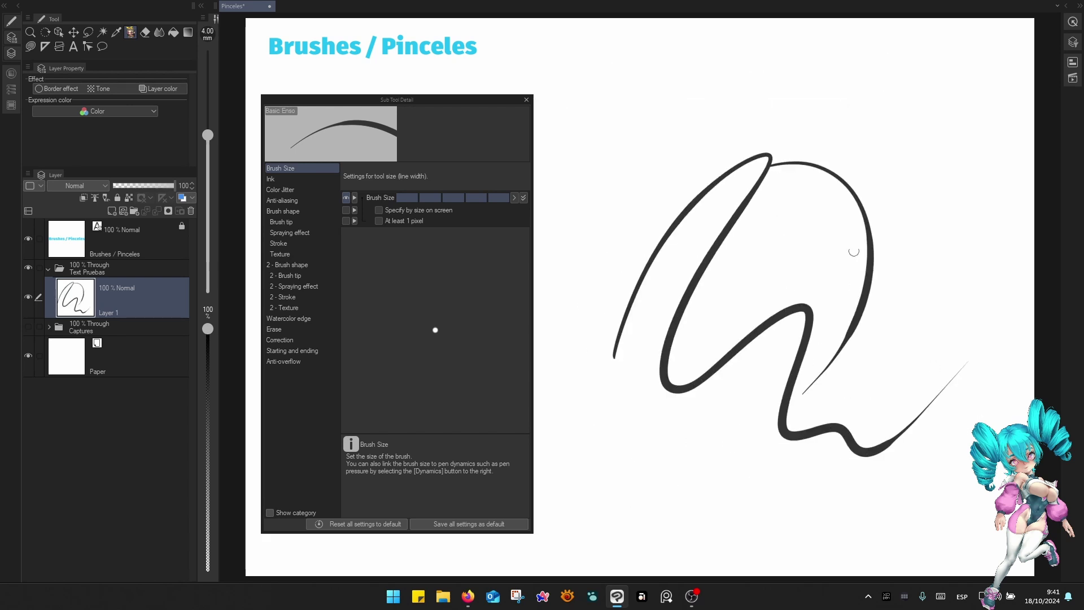
pyautogui.moveTo(889, 103)
pyautogui.mouseDown()
pyautogui.moveTo(867, 93)
pyautogui.moveTo(884, 206)
pyautogui.mouseUp()
pyautogui.moveTo(909, 185); pyautogui.dragTo(891, 200)
pyautogui.moveTo(891, 100); pyautogui.dragTo(960, 187)
pyautogui.moveTo(916, 80); pyautogui.dragTo(911, 241)
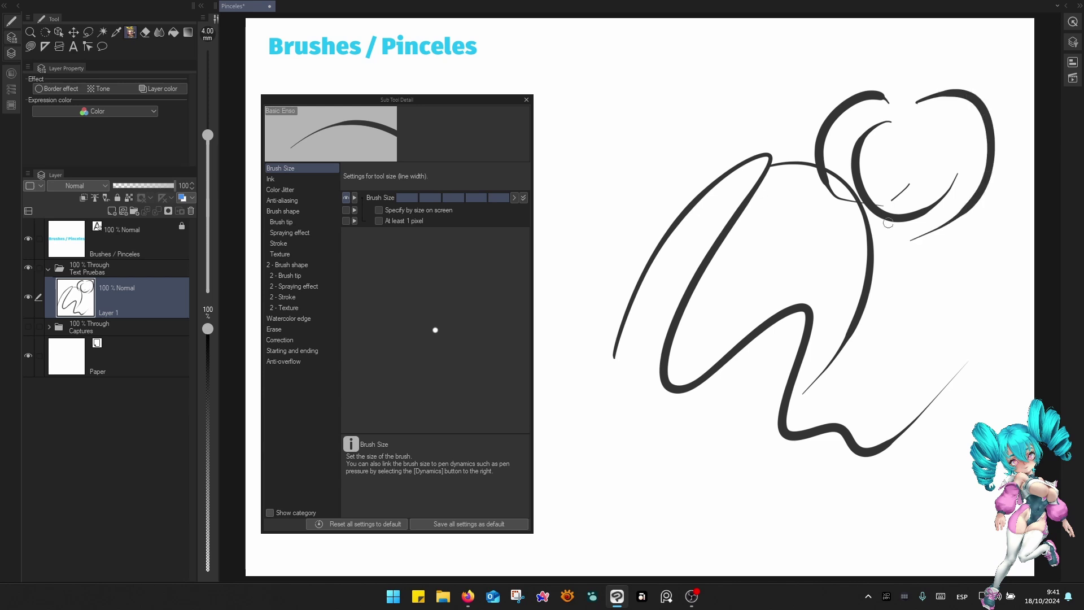
pyautogui.moveTo(942, 164)
pyautogui.mouseDown()
pyautogui.moveTo(961, 181)
pyautogui.moveTo(883, 292)
pyautogui.mouseUp()
pyautogui.moveTo(962, 266)
pyautogui.mouseDown()
pyautogui.moveTo(872, 344)
pyautogui.moveTo(927, 339)
pyautogui.moveTo(887, 420)
pyautogui.mouseUp()
# Undo the curved test strokes until Layer 1 is empty.
pyautogui.hotkey('ctrl', 'z')
pyautogui.hotkey('ctrl', 'z')
pyautogui.hotkey('ctrl', 'z')
pyautogui.hotkey('ctrl', 'z')
pyautogui.hotkey('ctrl', 'z')
pyautogui.hotkey('ctrl', 'z')
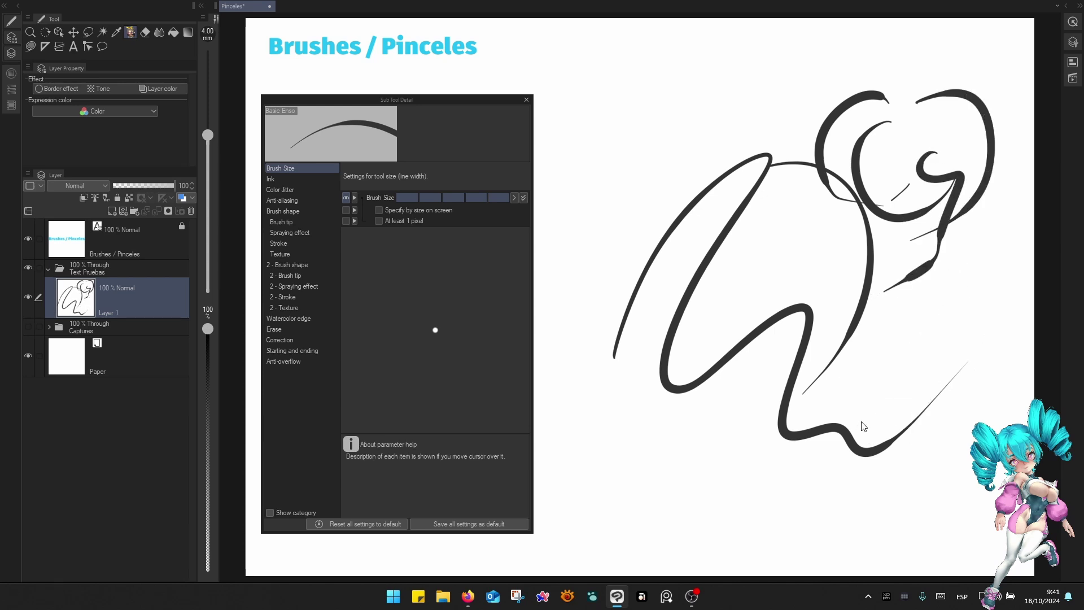
pyautogui.hotkey('ctrl', 'z')
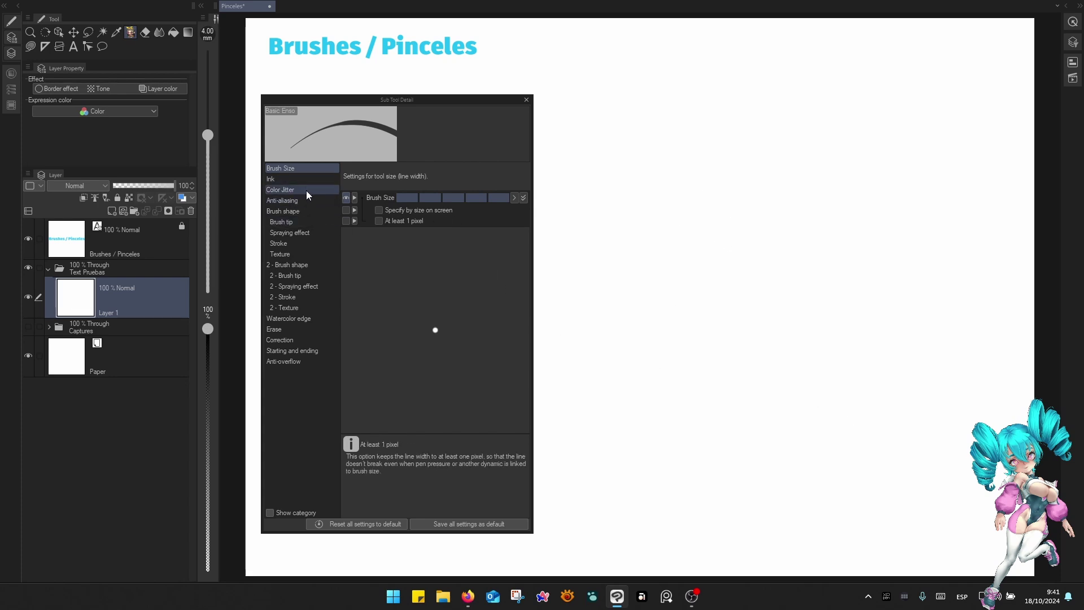
# Show the Brush tip settings of Basic Enso and increase the brush size to 10 mm.
pyautogui.click(300, 224)
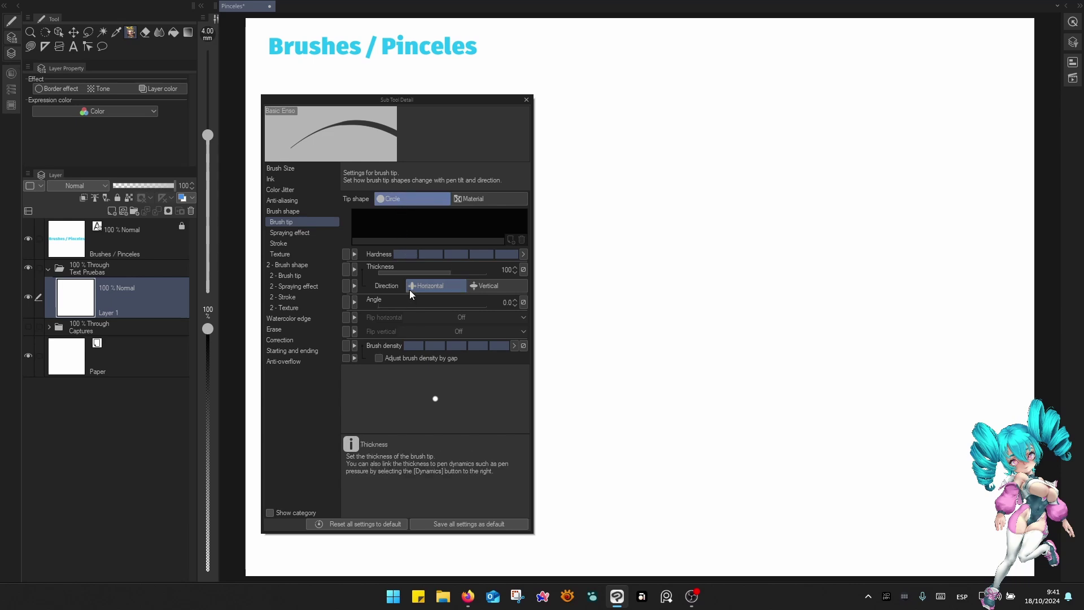
pyautogui.click(461, 287)
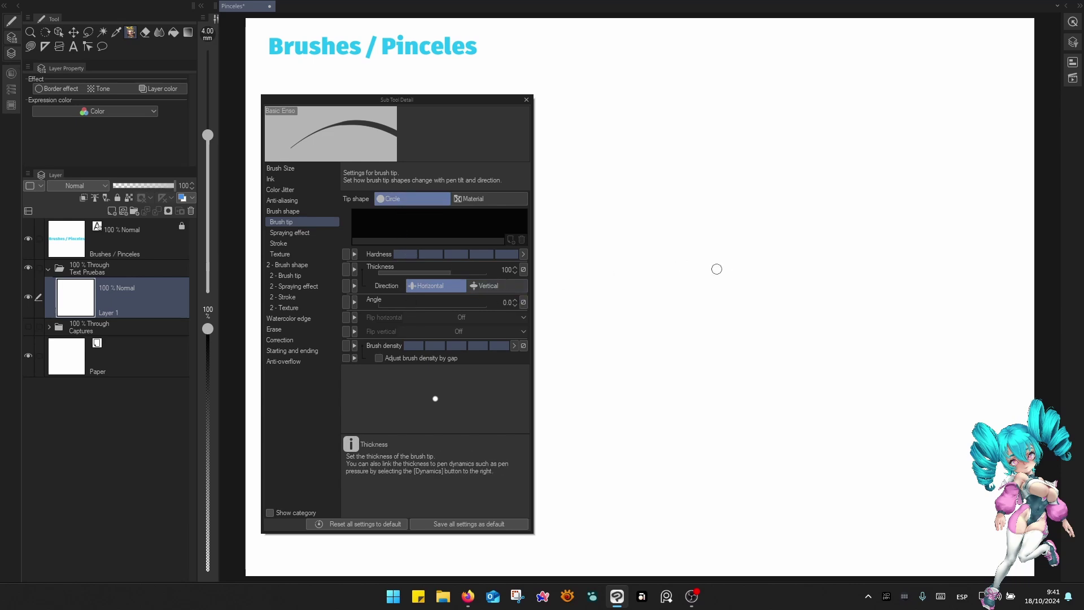
pyautogui.press(']')
pyautogui.press(']')
pyautogui.press(']')
pyautogui.press(']')
pyautogui.press(']')
pyautogui.press(']')
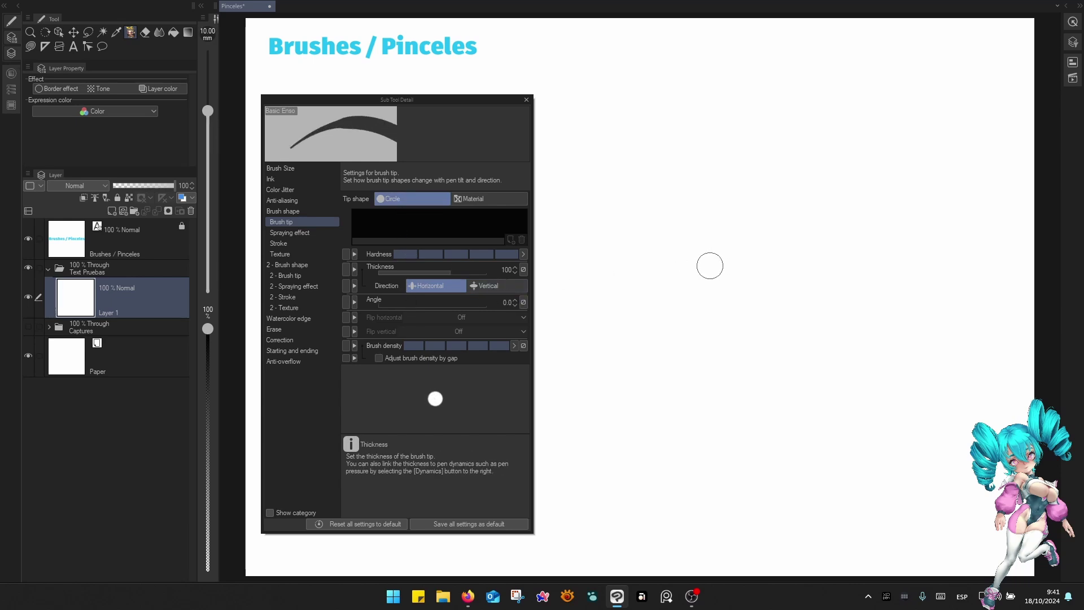
# Set the brush tip thickness to 55 and stamp a single dab on Layer 1 to examine its oval shape.
pyautogui.click(434, 272)
pyautogui.click(443, 272)
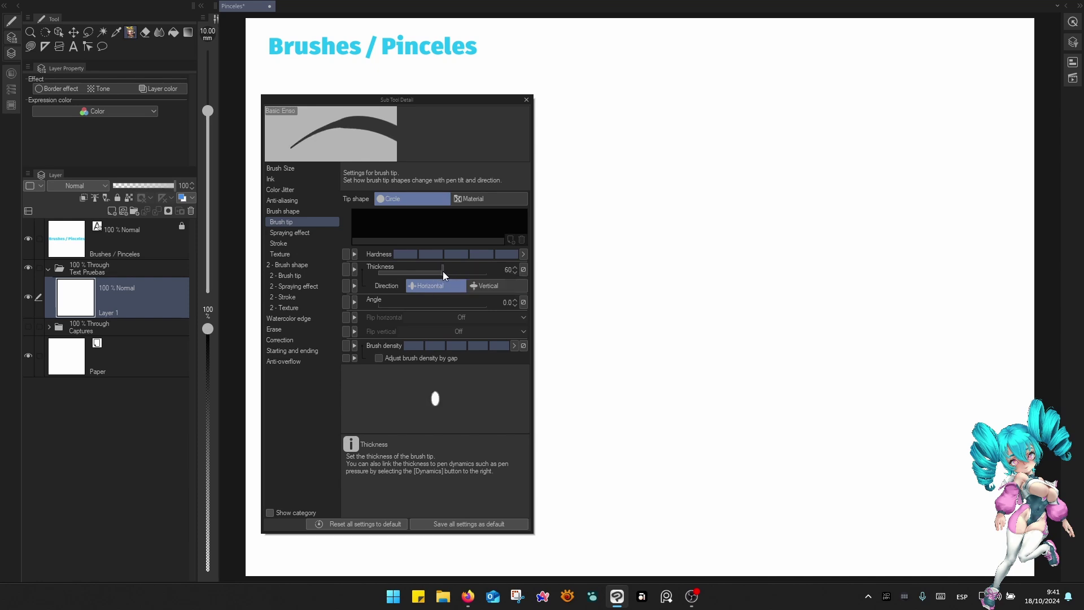
pyautogui.click(515, 273)
pyautogui.click(515, 272)
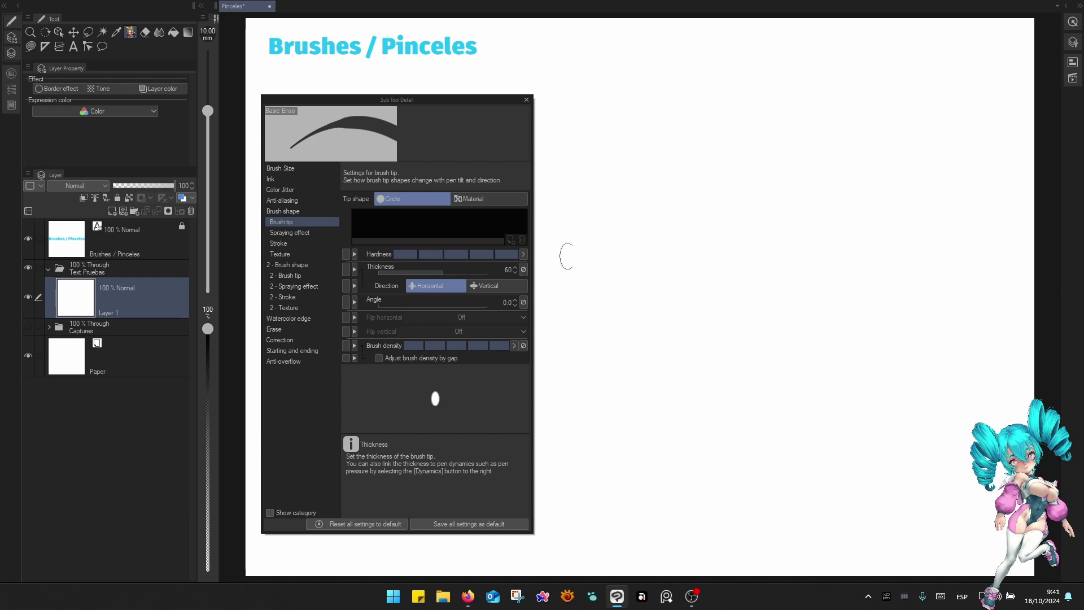
pyautogui.click(516, 274)
pyautogui.click(720, 236)
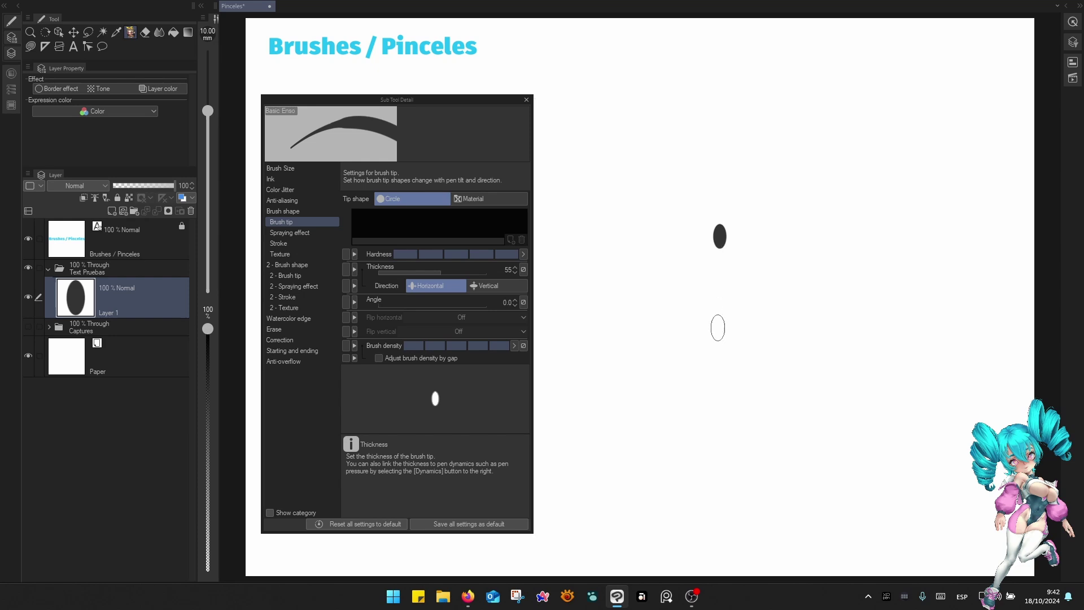
pyautogui.scroll(2, 745, 263)
pyautogui.scroll(1, 684, 247)
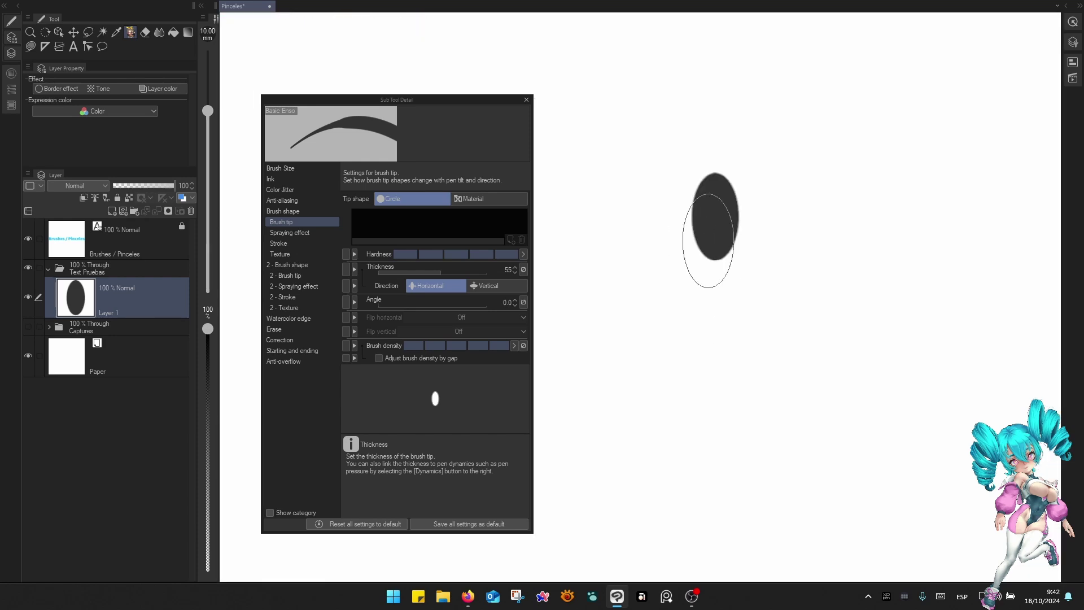
pyautogui.scroll(-3, 749, 229)
pyautogui.scroll(-1, 750, 228)
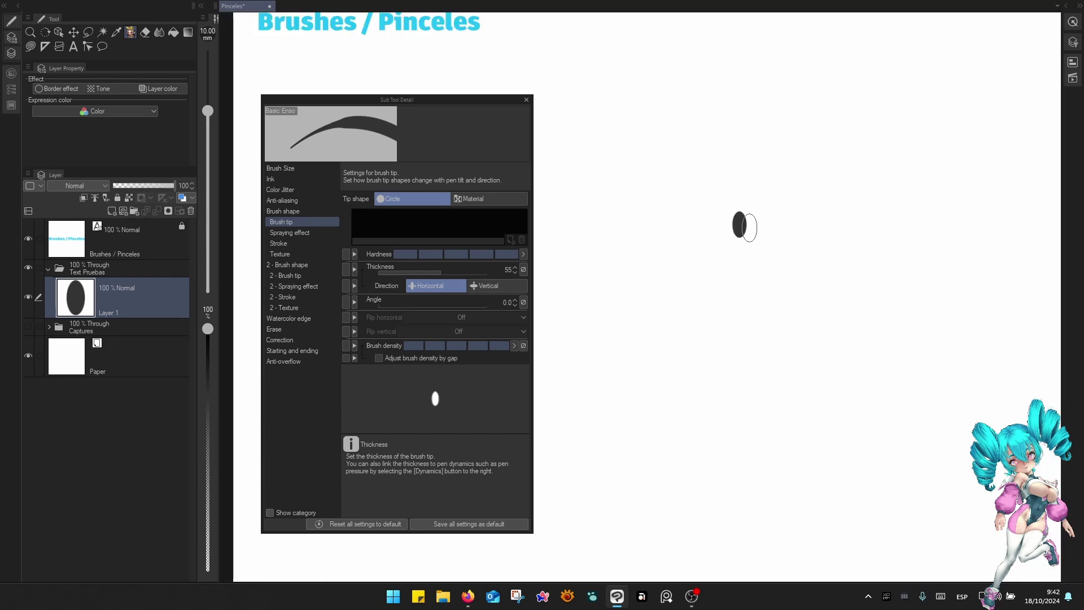
# Test the flattened brush tip with flowing waves, C-shaped curves and overlapping arcs across Layer 1.
pyautogui.moveTo(748, 225); pyautogui.dragTo(717, 330)
pyautogui.moveTo(619, 235)
pyautogui.mouseDown()
pyautogui.moveTo(730, 208)
pyautogui.moveTo(786, 223)
pyautogui.mouseUp()
pyautogui.moveTo(700, 296); pyautogui.dragTo(724, 198)
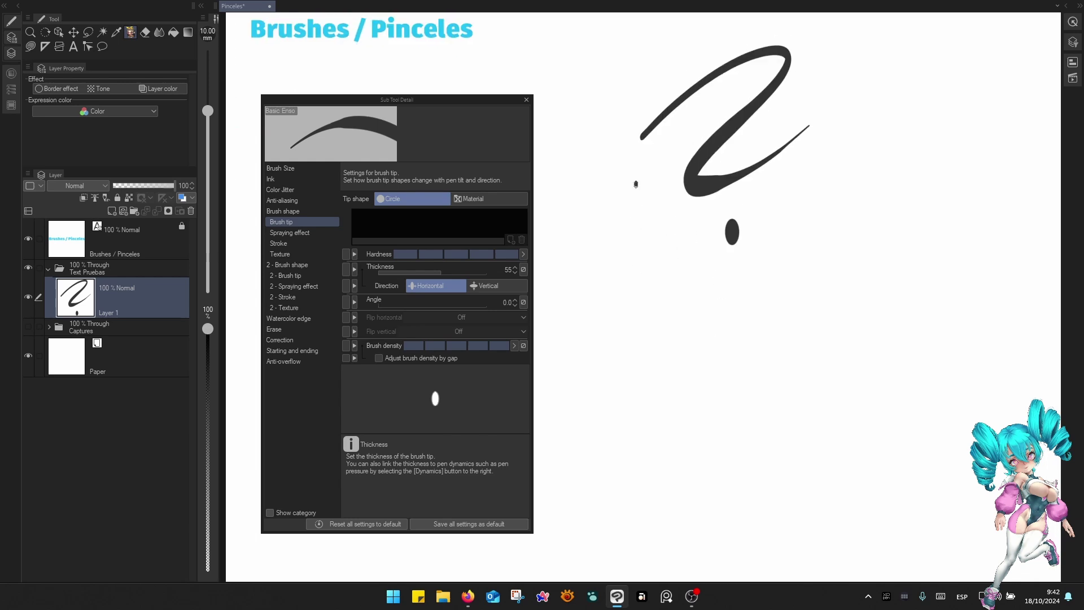
pyautogui.moveTo(636, 181)
pyautogui.mouseDown()
pyautogui.moveTo(642, 281)
pyautogui.moveTo(691, 302)
pyautogui.moveTo(566, 444)
pyautogui.mouseUp()
pyautogui.moveTo(823, 252)
pyautogui.mouseDown()
pyautogui.moveTo(785, 340)
pyautogui.moveTo(893, 210)
pyautogui.mouseUp()
pyautogui.moveTo(840, 206); pyautogui.dragTo(926, 269)
pyautogui.moveTo(907, 200); pyautogui.dragTo(879, 343)
pyautogui.moveTo(908, 293); pyautogui.dragTo(833, 411)
pyautogui.moveTo(882, 384); pyautogui.dragTo(782, 471)
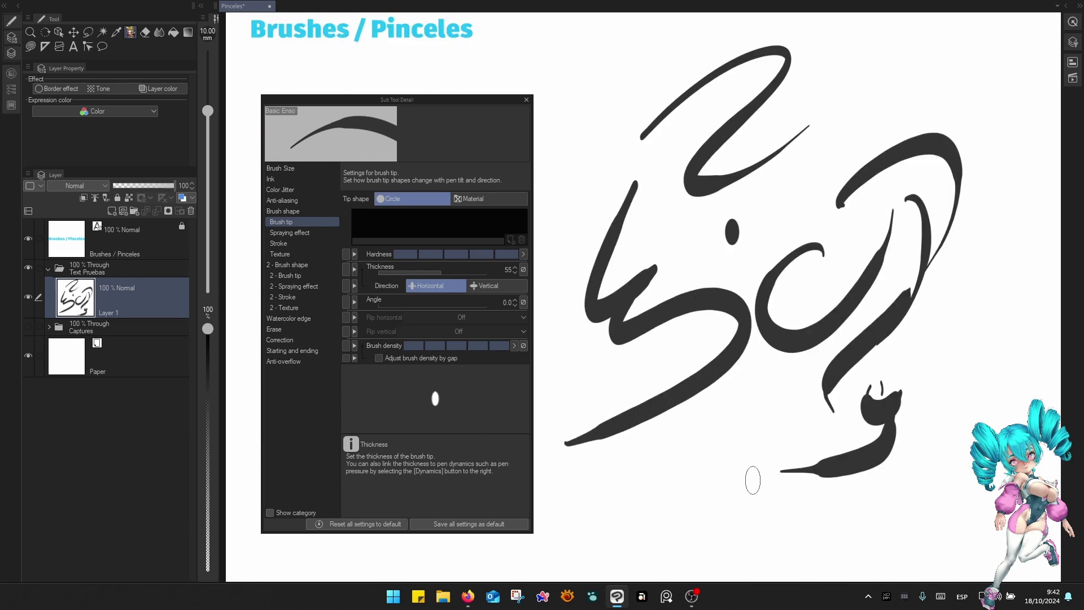
pyautogui.moveTo(757, 428)
pyautogui.mouseDown()
pyautogui.moveTo(726, 500)
pyautogui.moveTo(762, 503)
pyautogui.mouseUp()
pyautogui.moveTo(680, 457)
pyautogui.mouseDown()
pyautogui.moveTo(641, 526)
pyautogui.moveTo(687, 524)
pyautogui.mouseUp()
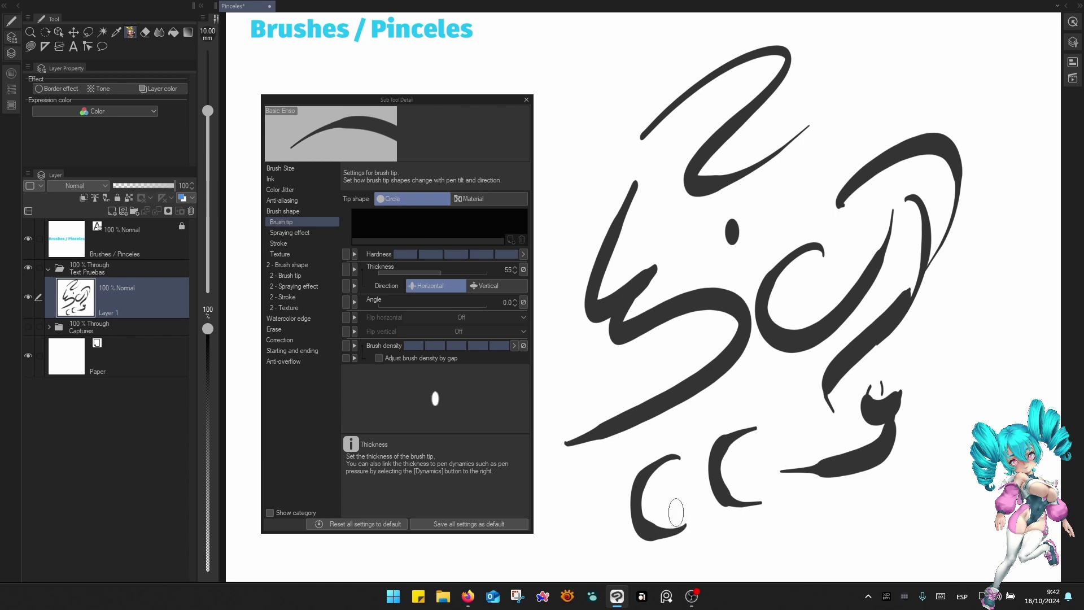
pyautogui.moveTo(964, 323)
pyautogui.mouseDown()
pyautogui.moveTo(913, 371)
pyautogui.moveTo(942, 395)
pyautogui.moveTo(1006, 343)
pyautogui.mouseUp()
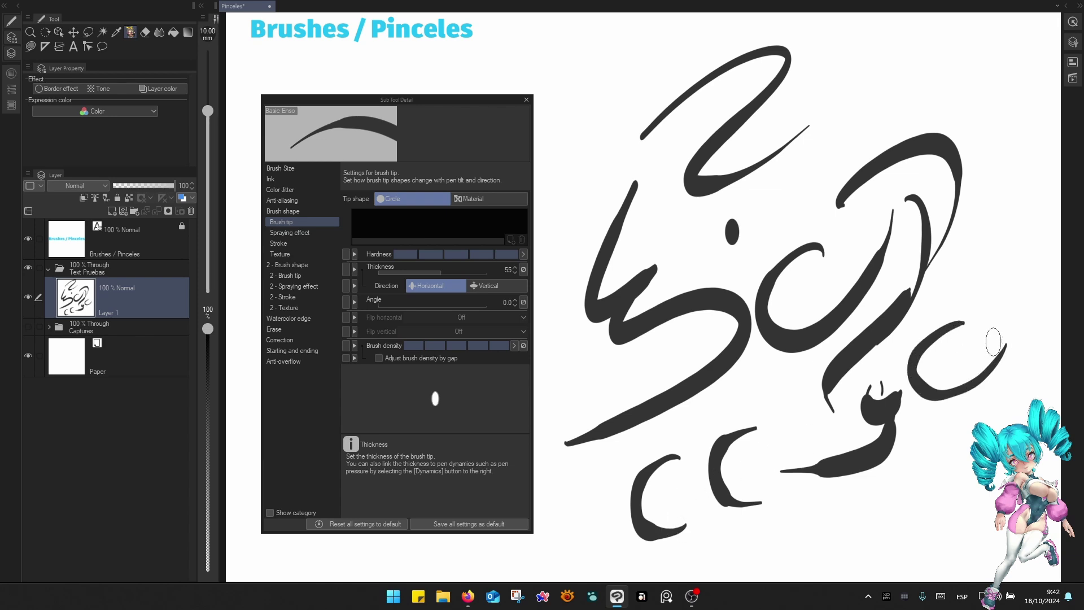
pyautogui.moveTo(1017, 232); pyautogui.dragTo(1035, 280)
pyautogui.moveTo(971, 40)
pyautogui.mouseDown()
pyautogui.moveTo(910, 38)
pyautogui.moveTo(904, 138)
pyautogui.moveTo(904, 99)
pyautogui.moveTo(878, 107)
pyautogui.mouseUp()
pyautogui.moveTo(646, 60)
pyautogui.mouseDown()
pyautogui.moveTo(684, 62)
pyautogui.moveTo(681, 141)
pyautogui.moveTo(621, 192)
pyautogui.moveTo(697, 120)
pyautogui.mouseUp()
pyautogui.moveTo(688, 159); pyautogui.dragTo(768, 256)
pyautogui.moveTo(702, 186)
pyautogui.mouseDown()
pyautogui.moveTo(702, 244)
pyautogui.moveTo(790, 259)
pyautogui.mouseUp()
pyautogui.moveTo(757, 163)
pyautogui.mouseDown()
pyautogui.moveTo(789, 249)
pyautogui.moveTo(856, 200)
pyautogui.mouseUp()
pyautogui.moveTo(808, 148); pyautogui.dragTo(819, 195)
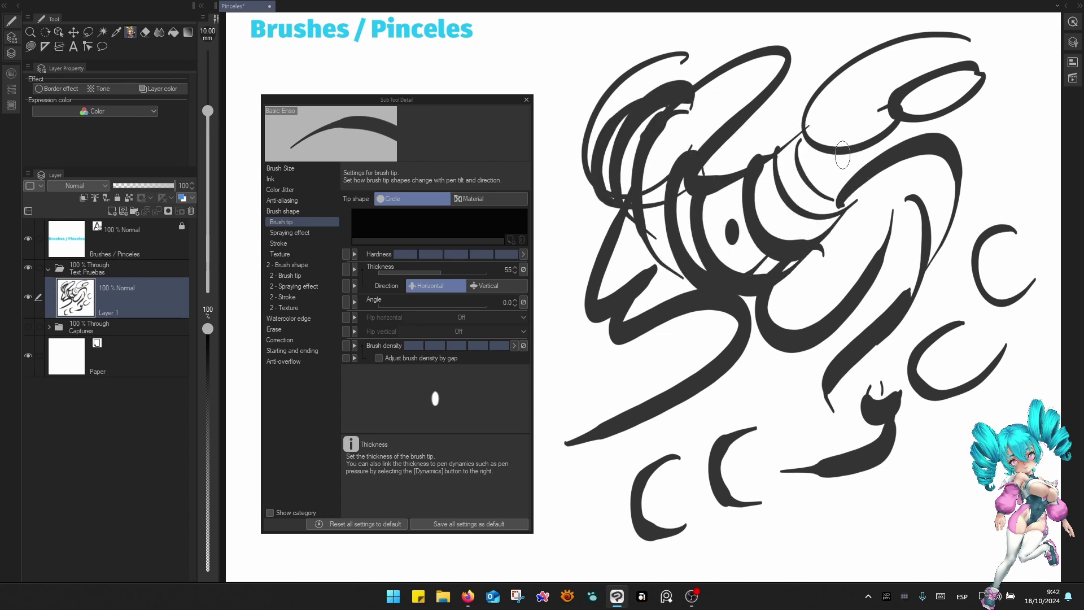
pyautogui.moveTo(836, 108); pyautogui.dragTo(847, 169)
pyautogui.moveTo(881, 99)
pyautogui.mouseDown()
pyautogui.moveTo(847, 141)
pyautogui.moveTo(892, 138)
pyautogui.mouseUp()
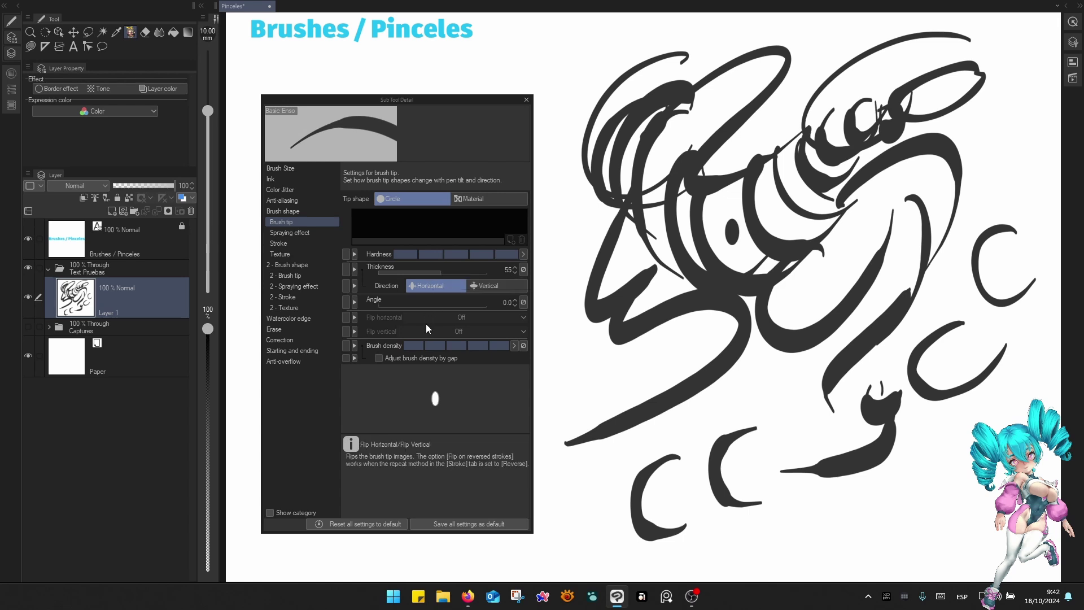
# Set the brush tip angle to 31.9, try it with one dab, and clear Layer 1.
pyautogui.moveTo(383, 306); pyautogui.dragTo(388, 307)
pyautogui.click(589, 382)
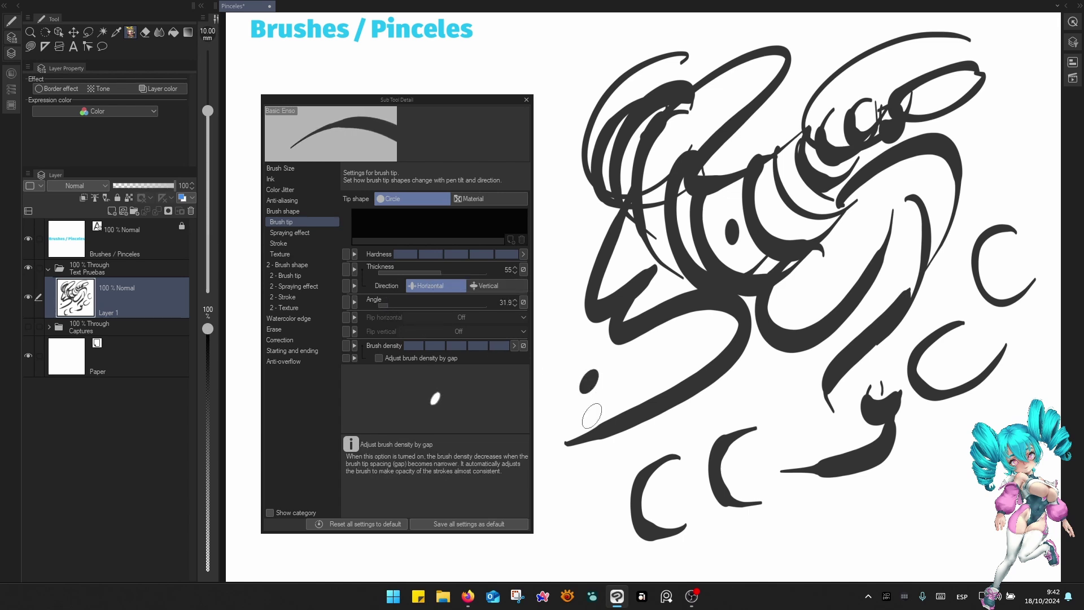
pyautogui.rightClick(767, 242)
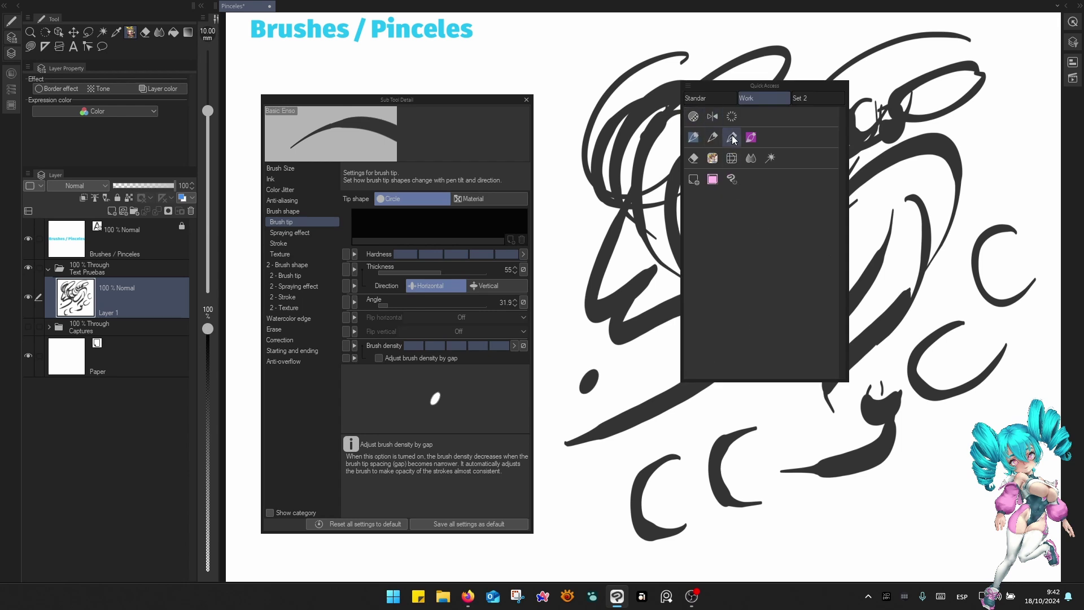
pyautogui.click(733, 116)
# Test the angled brush tip with opposing curved arcs forming a rounded shape on the emptied Layer 1.
pyautogui.moveTo(753, 76); pyautogui.dragTo(667, 305)
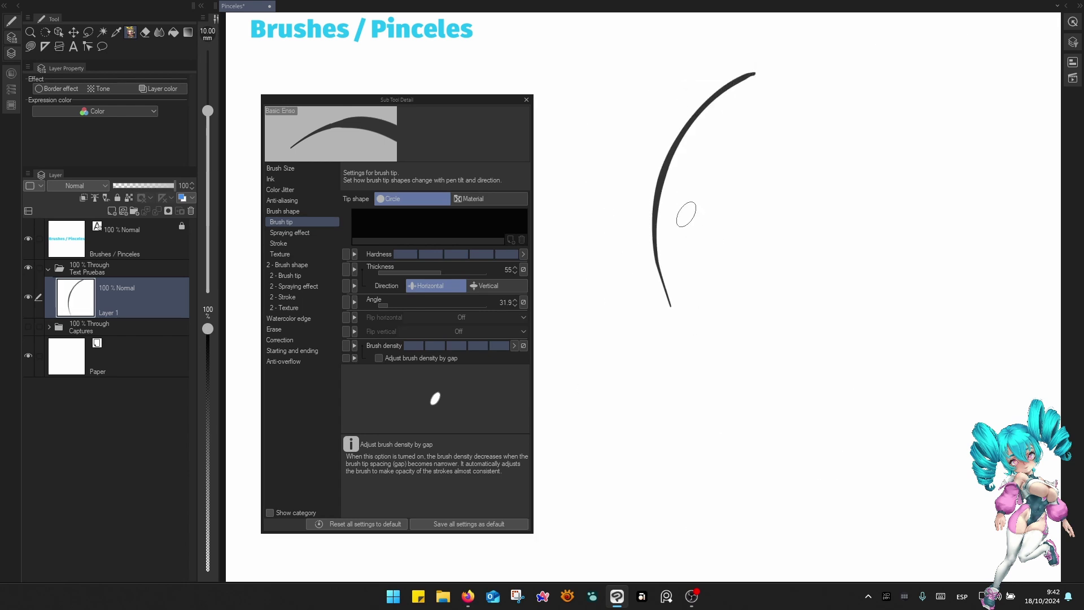
pyautogui.moveTo(713, 111); pyautogui.dragTo(699, 327)
pyautogui.moveTo(705, 183)
pyautogui.mouseDown()
pyautogui.moveTo(711, 175)
pyautogui.moveTo(783, 281)
pyautogui.mouseUp()
pyautogui.moveTo(763, 180); pyautogui.dragTo(754, 308)
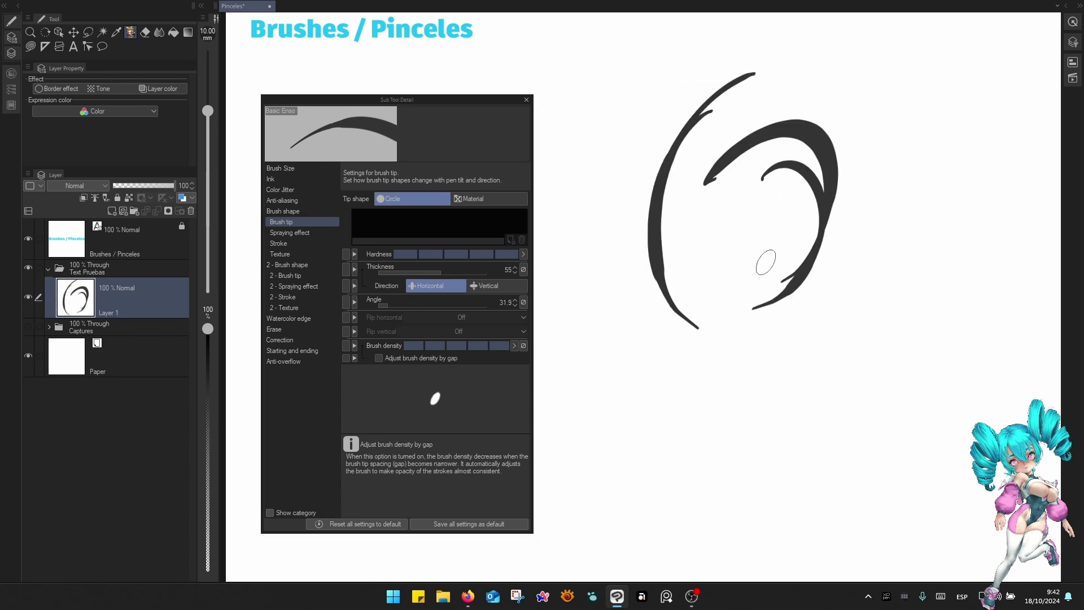
pyautogui.moveTo(733, 210); pyautogui.dragTo(713, 337)
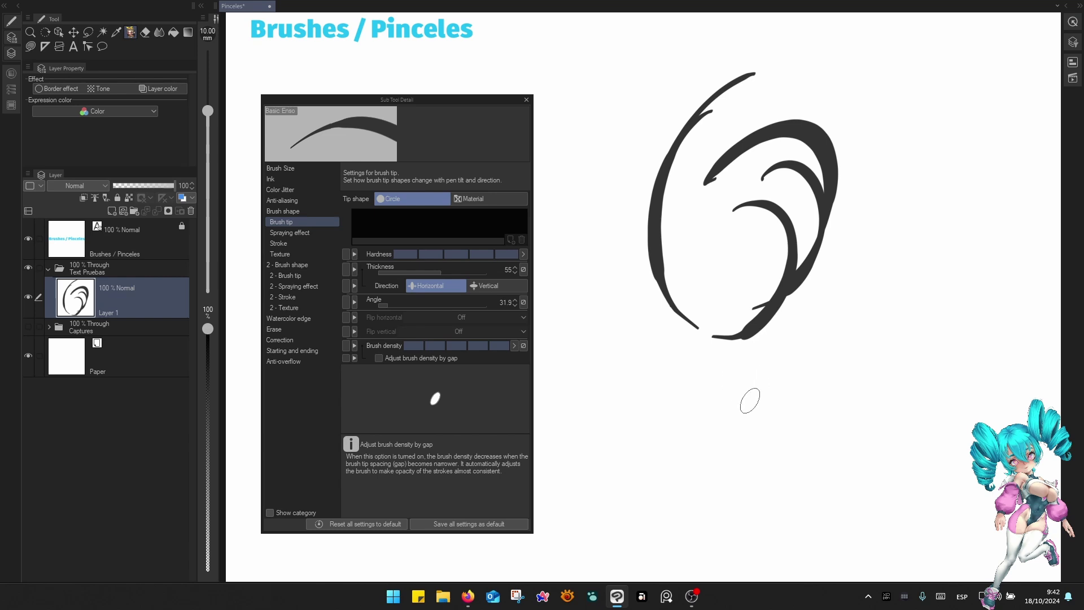
# Enable Tilt as an input affecting Brush Size in the Brush Size dynamics.
pyautogui.click(314, 169)
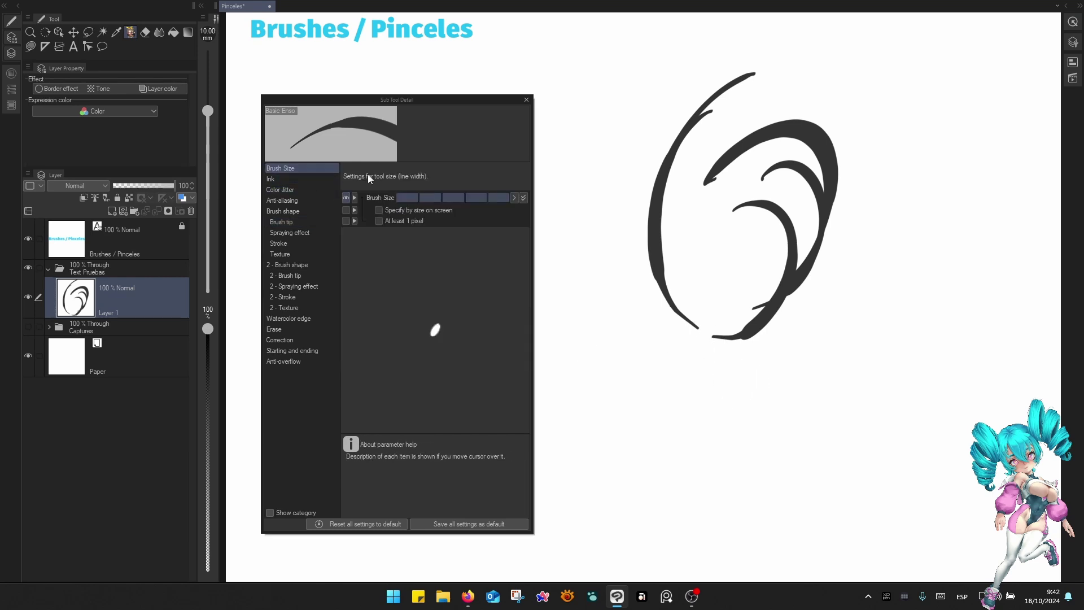
pyautogui.click(523, 198)
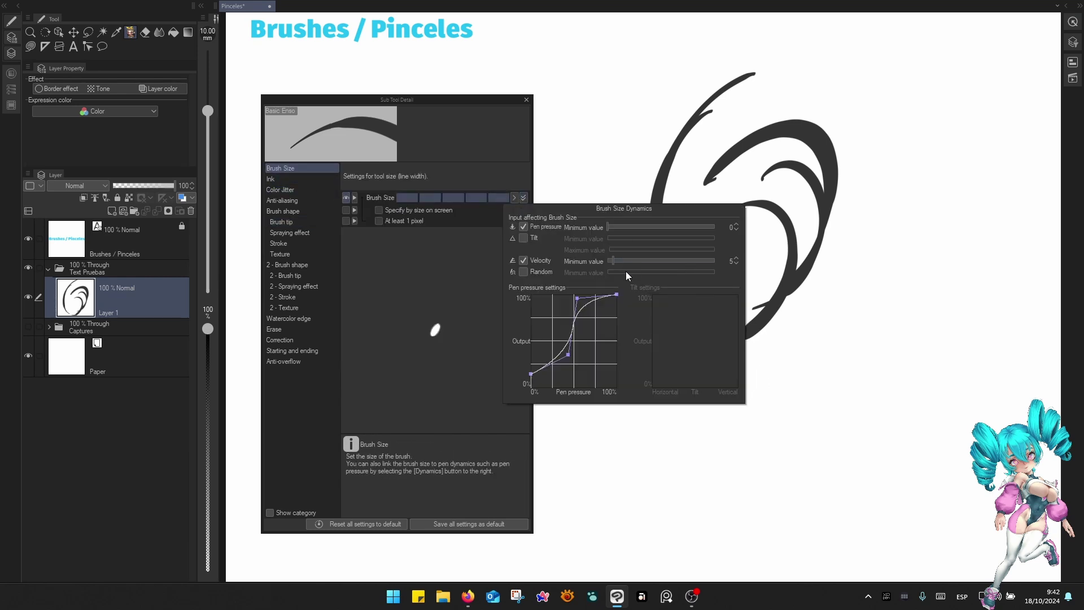
pyautogui.click(530, 242)
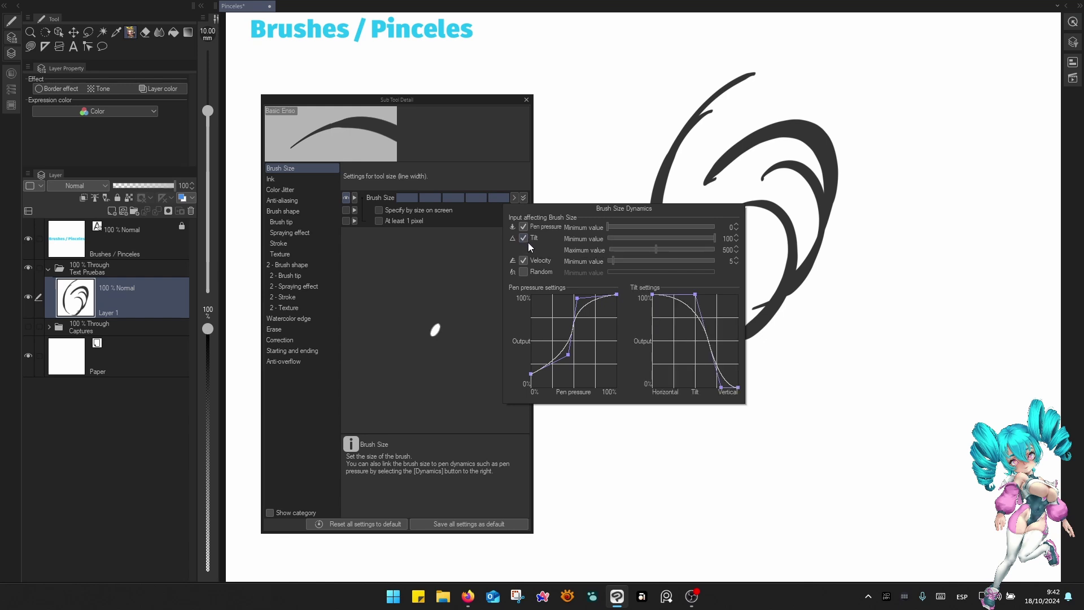
# Test the tilt-controlled brush size with thick curved strokes and short marks around the existing arcs.
pyautogui.click(822, 110)
pyautogui.moveTo(826, 117); pyautogui.dragTo(847, 270)
pyautogui.moveTo(760, 248)
pyautogui.mouseDown()
pyautogui.moveTo(742, 246)
pyautogui.moveTo(737, 430)
pyautogui.mouseUp()
pyautogui.moveTo(722, 374)
pyautogui.mouseDown()
pyautogui.moveTo(799, 393)
pyautogui.moveTo(830, 455)
pyautogui.mouseUp()
pyautogui.moveTo(893, 281); pyautogui.dragTo(946, 366)
pyautogui.moveTo(923, 409); pyautogui.dragTo(861, 461)
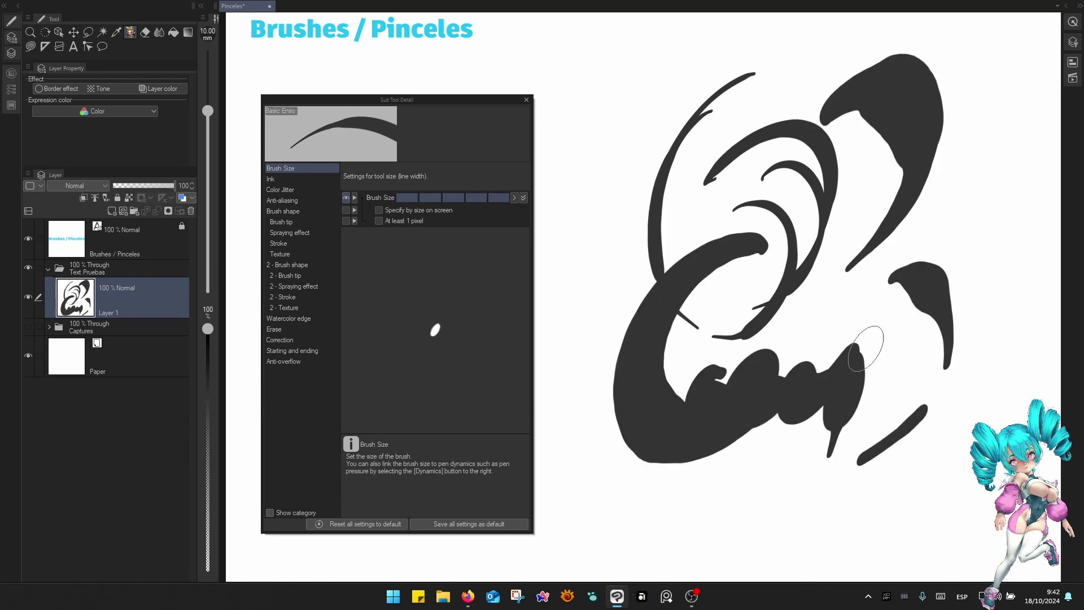
pyautogui.moveTo(842, 313); pyautogui.dragTo(825, 458)
pyautogui.moveTo(797, 343); pyautogui.dragTo(822, 308)
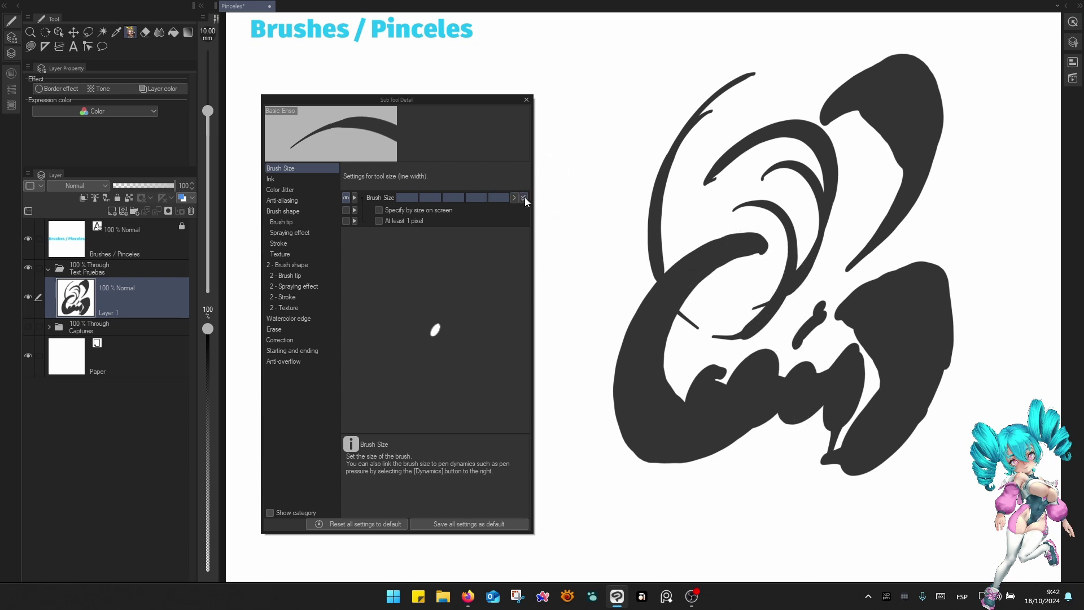
# Disable Tilt in the Brush Size dynamics and adjust the lower part of the pen pressure curve.
pyautogui.click(524, 198)
pyautogui.click(523, 238)
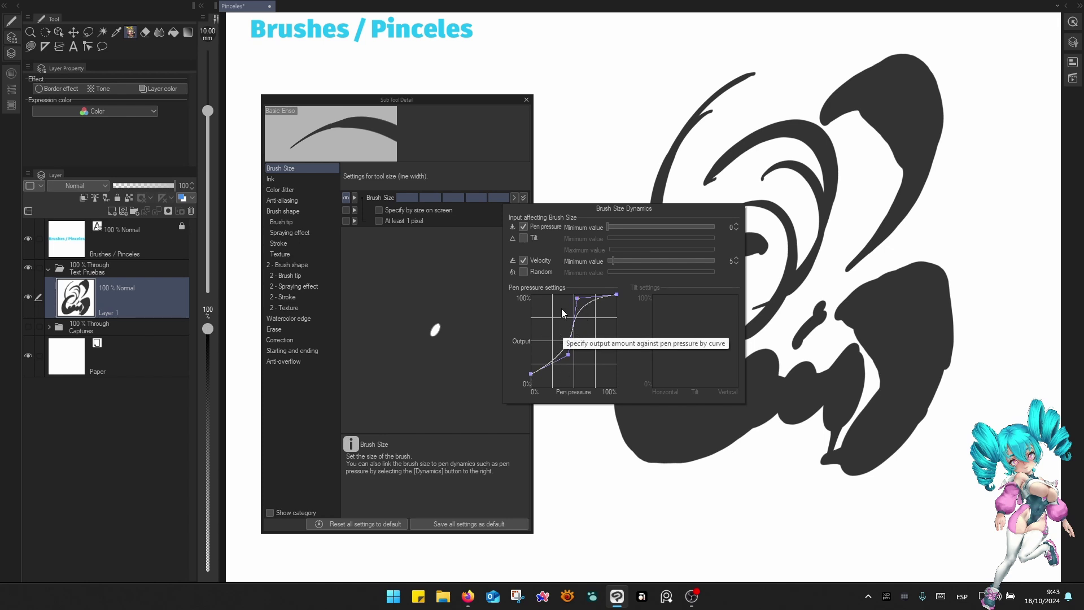
pyautogui.click(561, 370)
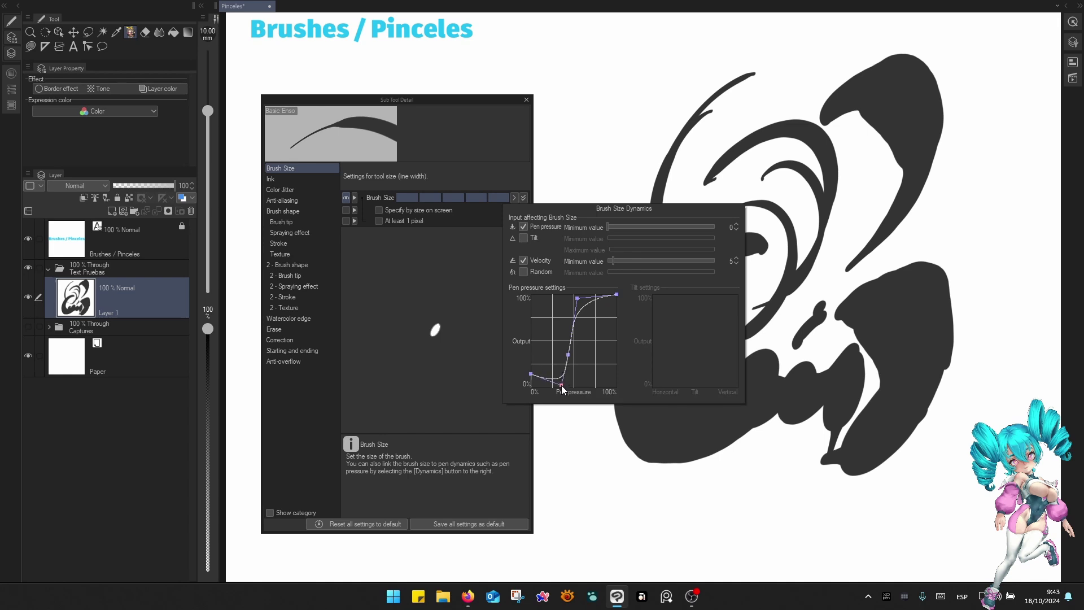
pyautogui.moveTo(561, 371)
pyautogui.mouseDown()
pyautogui.moveTo(546, 360)
pyautogui.moveTo(567, 347)
pyautogui.mouseUp()
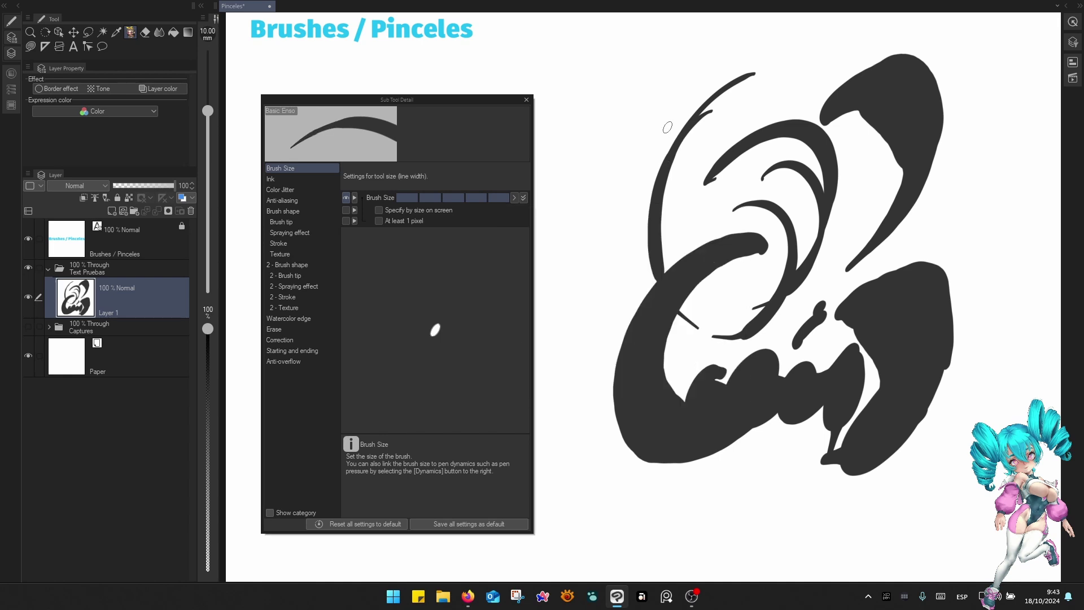
# Try the brush without tilt in long curved strokes beside the thick shapes, and clear Layer 1.
pyautogui.moveTo(654, 97); pyautogui.dragTo(568, 272)
pyautogui.moveTo(626, 156)
pyautogui.mouseDown()
pyautogui.moveTo(584, 404)
pyautogui.moveTo(666, 491)
pyautogui.moveTo(761, 526)
pyautogui.moveTo(784, 552)
pyautogui.mouseUp()
pyautogui.press('q')
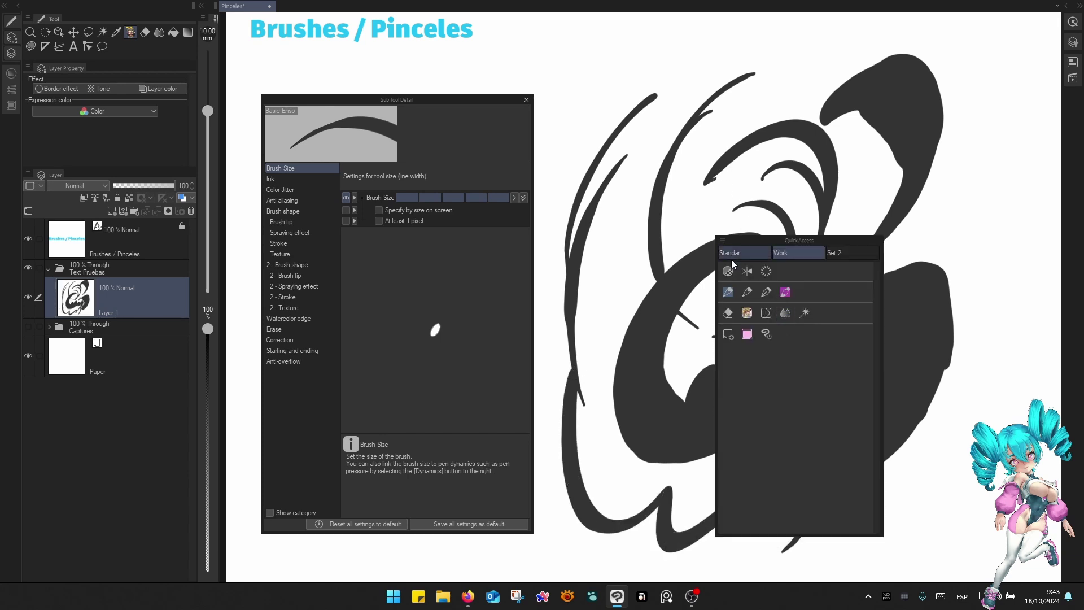
pyautogui.click(767, 272)
# Draw overlapping arcs, nested curves, a zigzag line and a large looping stroke on the cleared Layer 1.
pyautogui.moveTo(605, 271); pyautogui.dragTo(790, 110)
pyautogui.moveTo(824, 169); pyautogui.dragTo(681, 291)
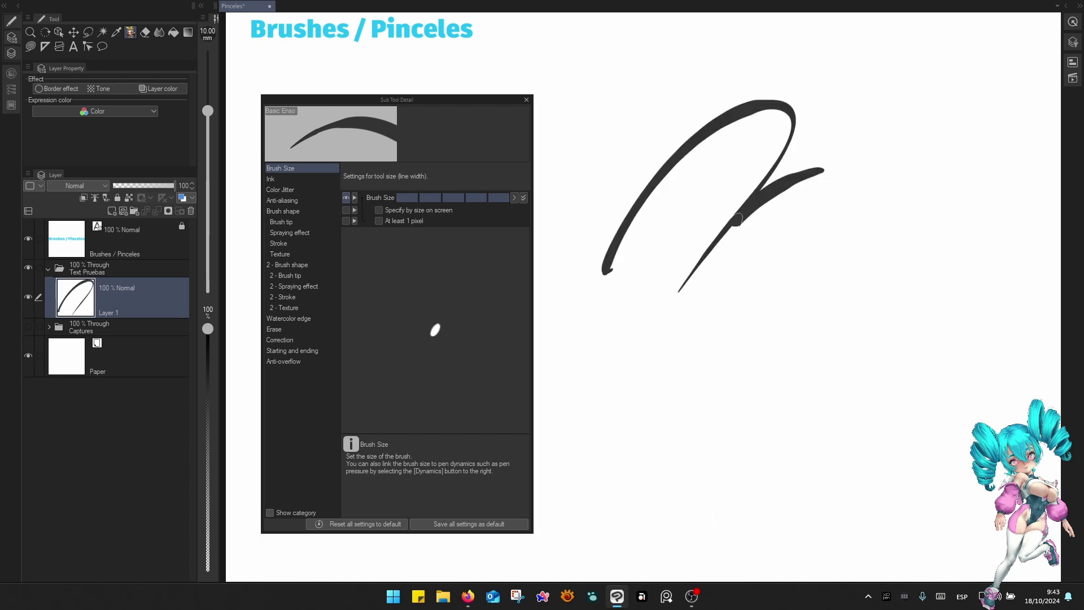
pyautogui.moveTo(757, 172); pyautogui.dragTo(729, 373)
pyautogui.moveTo(825, 220); pyautogui.dragTo(825, 375)
pyautogui.moveTo(841, 251); pyautogui.dragTo(844, 344)
pyautogui.moveTo(842, 153); pyautogui.dragTo(909, 257)
pyautogui.moveTo(822, 188); pyautogui.dragTo(918, 232)
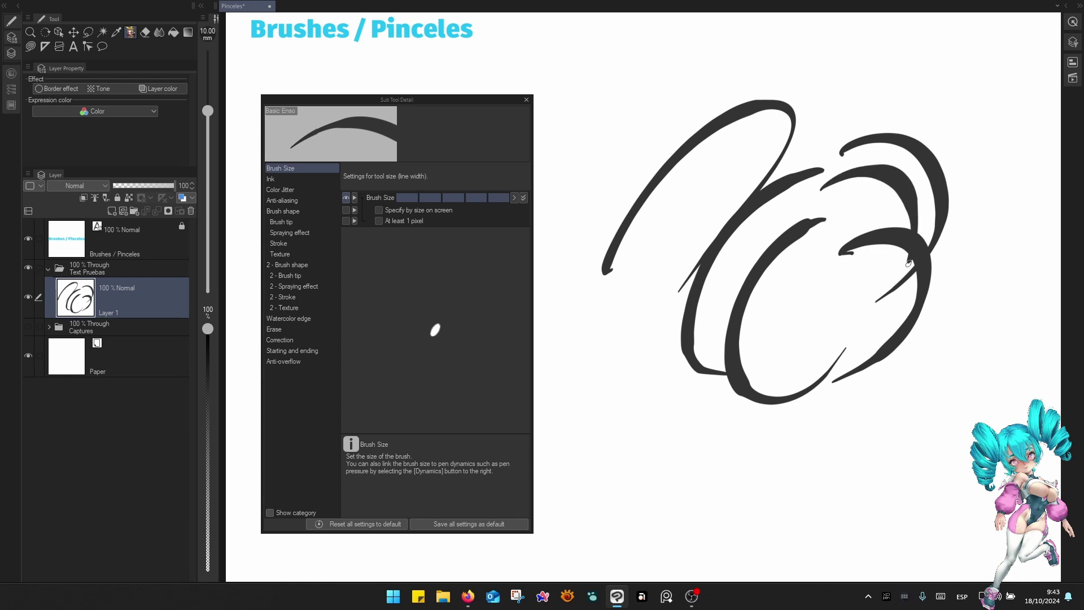
pyautogui.moveTo(903, 285); pyautogui.dragTo(843, 345)
pyautogui.moveTo(927, 198); pyautogui.dragTo(865, 368)
pyautogui.moveTo(954, 249); pyautogui.dragTo(824, 432)
pyautogui.moveTo(656, 261); pyautogui.dragTo(667, 493)
pyautogui.moveTo(638, 332); pyautogui.dragTo(726, 485)
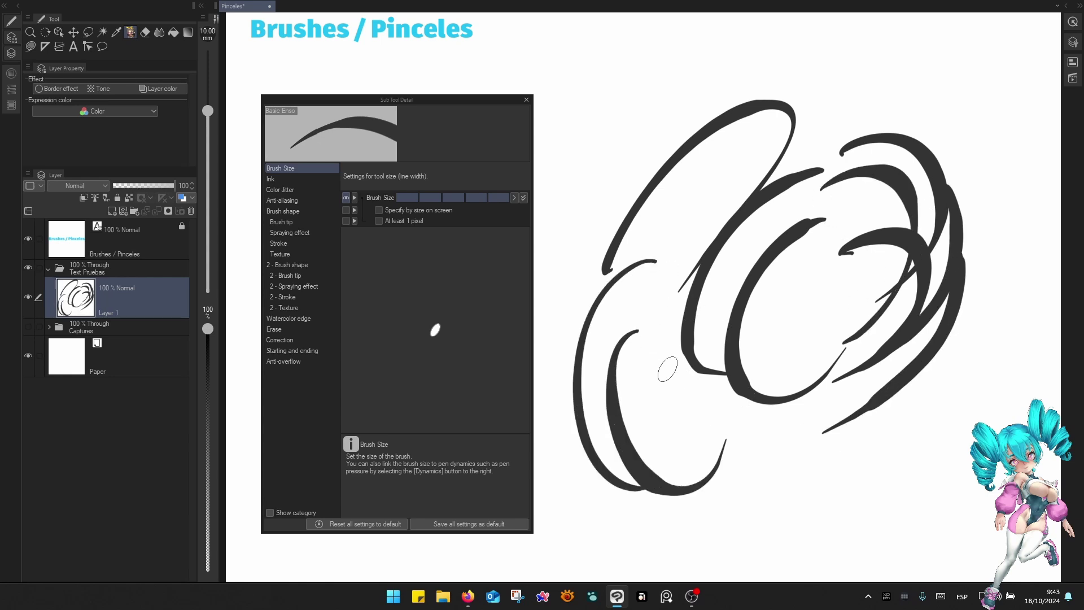
pyautogui.moveTo(645, 370); pyautogui.dragTo(723, 454)
pyautogui.moveTo(760, 434)
pyautogui.mouseDown()
pyautogui.moveTo(689, 448)
pyautogui.moveTo(952, 452)
pyautogui.moveTo(1045, 366)
pyautogui.mouseUp()
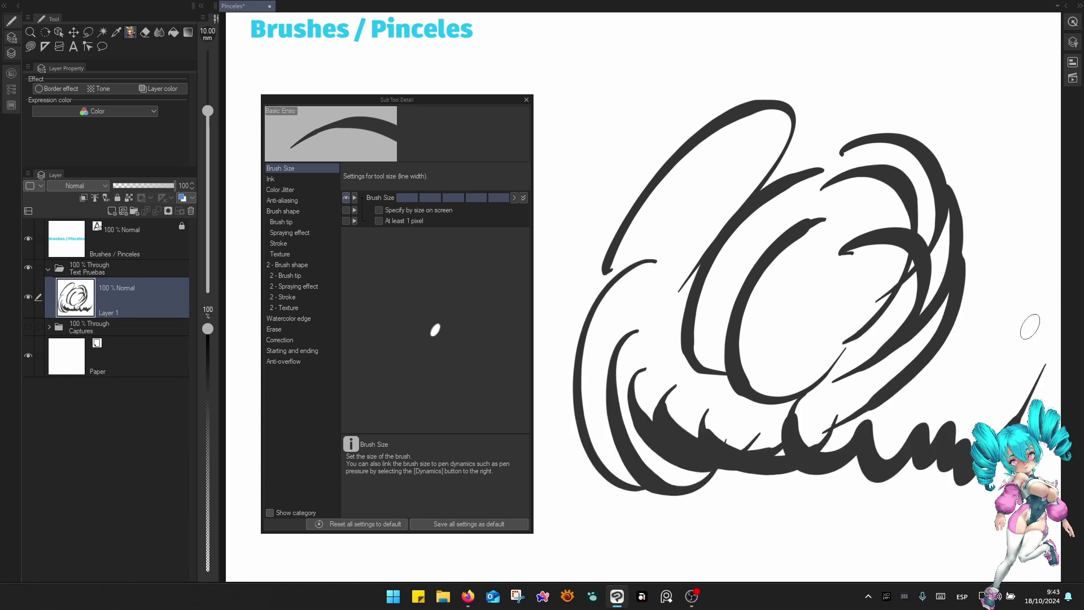
pyautogui.moveTo(845, 53)
pyautogui.mouseDown()
pyautogui.moveTo(781, 51)
pyautogui.moveTo(683, 139)
pyautogui.moveTo(893, 166)
pyautogui.mouseUp()
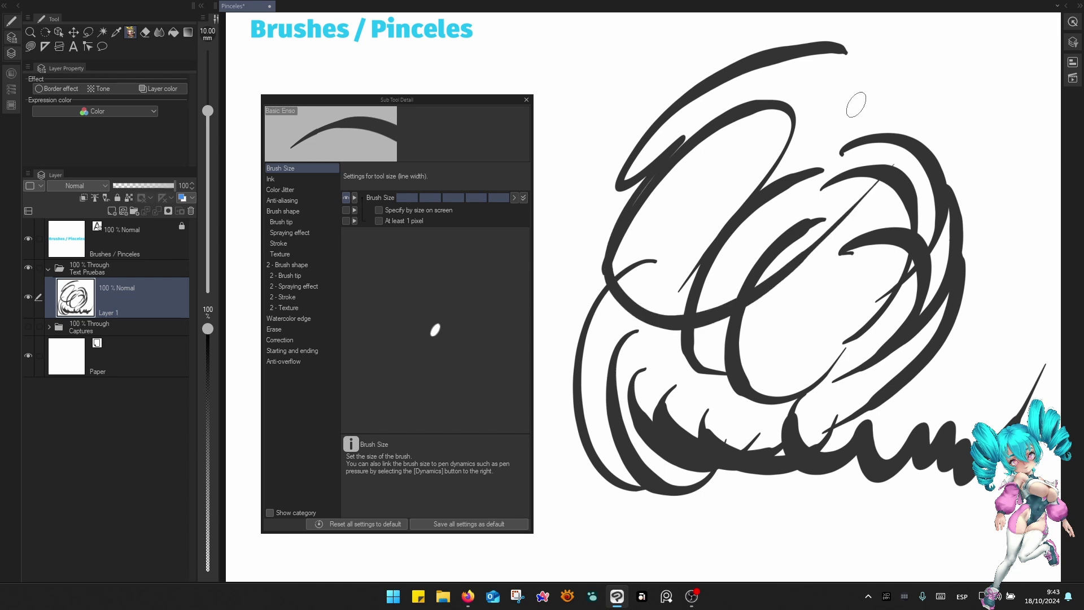
# Add five curved strokes above and beside the existing arcs on Layer 1.
pyautogui.moveTo(830, 98); pyautogui.dragTo(878, 214)
pyautogui.moveTo(940, 54); pyautogui.dragTo(980, 144)
pyautogui.moveTo(1003, 76); pyautogui.dragTo(971, 193)
pyautogui.moveTo(1014, 159); pyautogui.dragTo(966, 285)
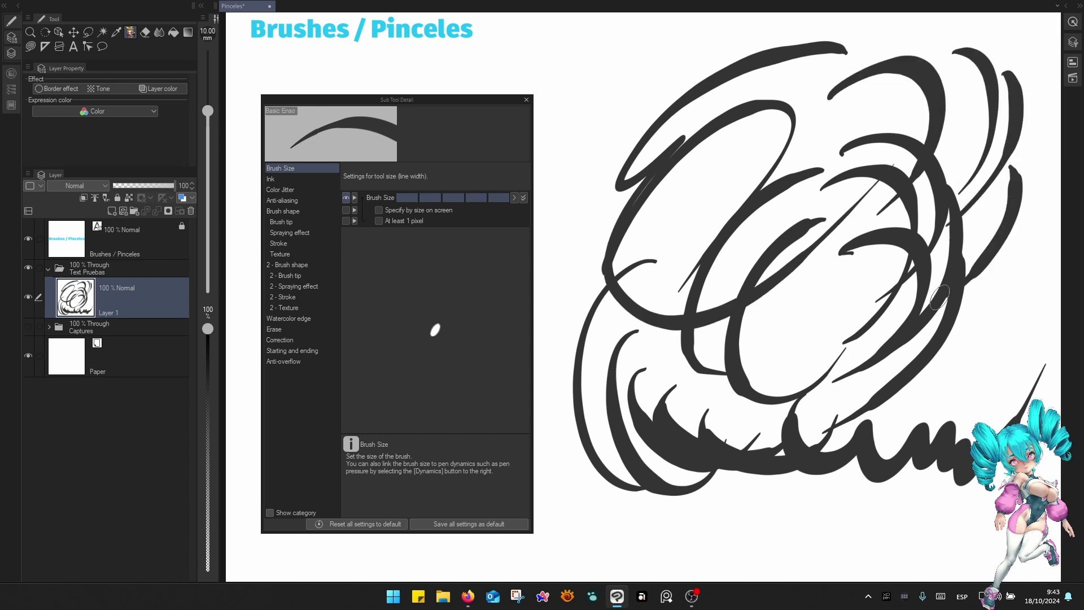
pyautogui.moveTo(1020, 226); pyautogui.dragTo(951, 339)
# Set the Velocity minimum value to 50 in the Brush Size dynamics and test it with three curved strokes.
pyautogui.click(523, 197)
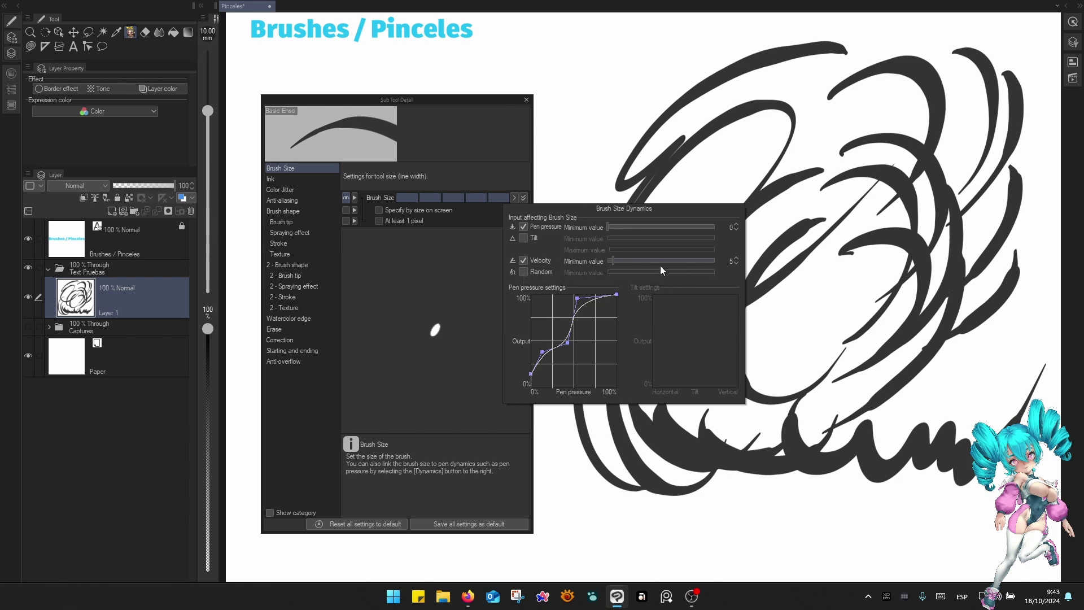
pyautogui.click(688, 136)
pyautogui.moveTo(642, 53)
pyautogui.mouseDown()
pyautogui.moveTo(559, 220)
pyautogui.moveTo(600, 305)
pyautogui.mouseUp()
pyautogui.moveTo(677, 98)
pyautogui.mouseDown()
pyautogui.moveTo(675, 349)
pyautogui.moveTo(728, 319)
pyautogui.mouseUp()
pyautogui.moveTo(702, 148); pyautogui.dragTo(747, 282)
# Clear Layer 1 and draw three long, widely spaced arcs on it.
pyautogui.press('q')
pyautogui.click(712, 132)
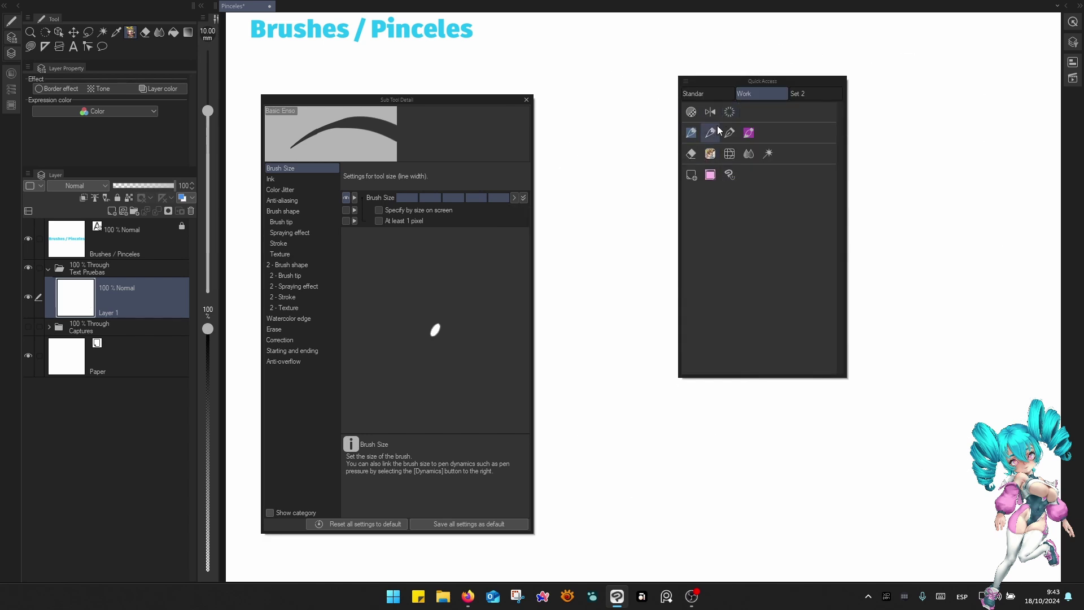
pyautogui.click(649, 249)
pyautogui.moveTo(746, 82); pyautogui.dragTo(717, 280)
pyautogui.moveTo(700, 161); pyautogui.dragTo(788, 327)
pyautogui.moveTo(864, 113); pyautogui.dragTo(824, 353)
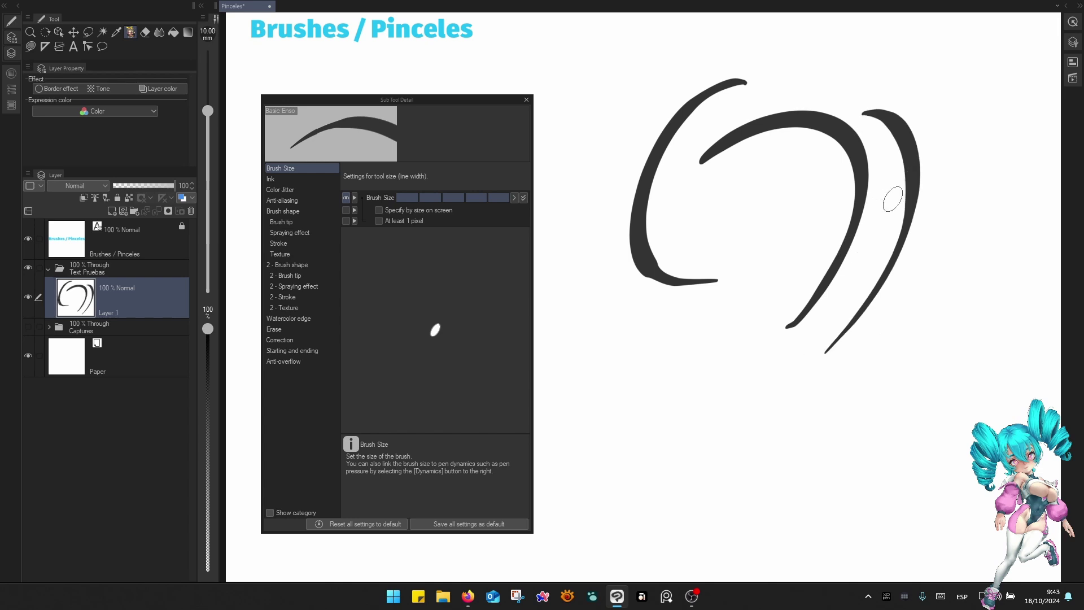
# Add overlapping curves, a looping scribble and a zigzag stroke below and beside the three arcs.
pyautogui.moveTo(889, 202); pyautogui.dragTo(703, 294)
pyautogui.moveTo(748, 308); pyautogui.dragTo(717, 427)
pyautogui.moveTo(711, 304); pyautogui.dragTo(790, 412)
pyautogui.moveTo(749, 353); pyautogui.dragTo(747, 431)
pyautogui.moveTo(729, 395)
pyautogui.mouseDown()
pyautogui.moveTo(881, 417)
pyautogui.moveTo(912, 389)
pyautogui.mouseUp()
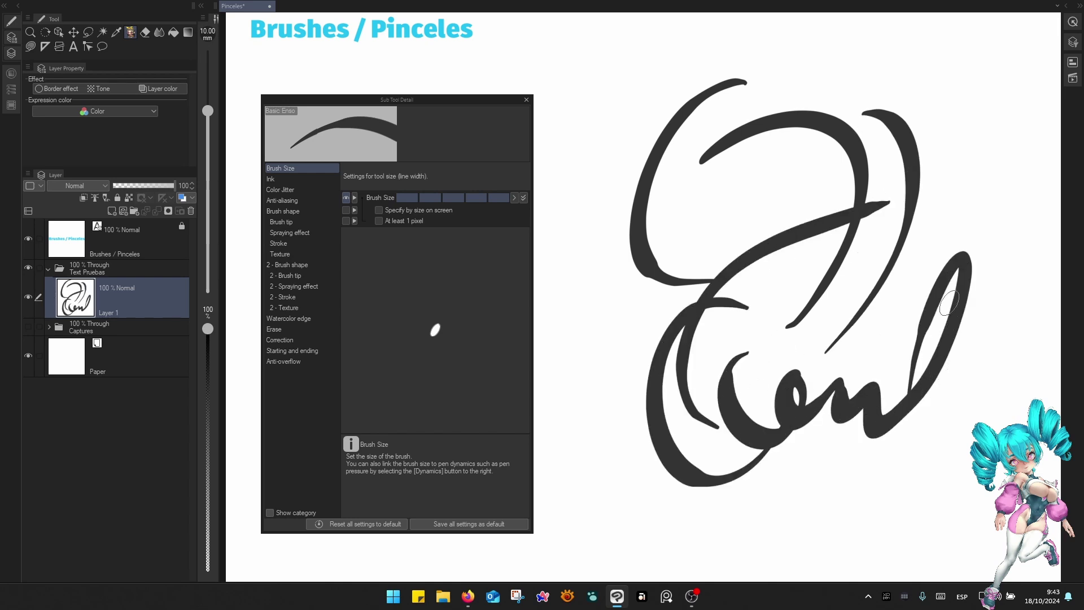
pyautogui.moveTo(960, 206)
pyautogui.mouseDown()
pyautogui.moveTo(935, 254)
pyautogui.moveTo(912, 432)
pyautogui.mouseUp()
pyautogui.moveTo(955, 151)
pyautogui.mouseDown()
pyautogui.moveTo(1002, 169)
pyautogui.moveTo(986, 218)
pyautogui.mouseUp()
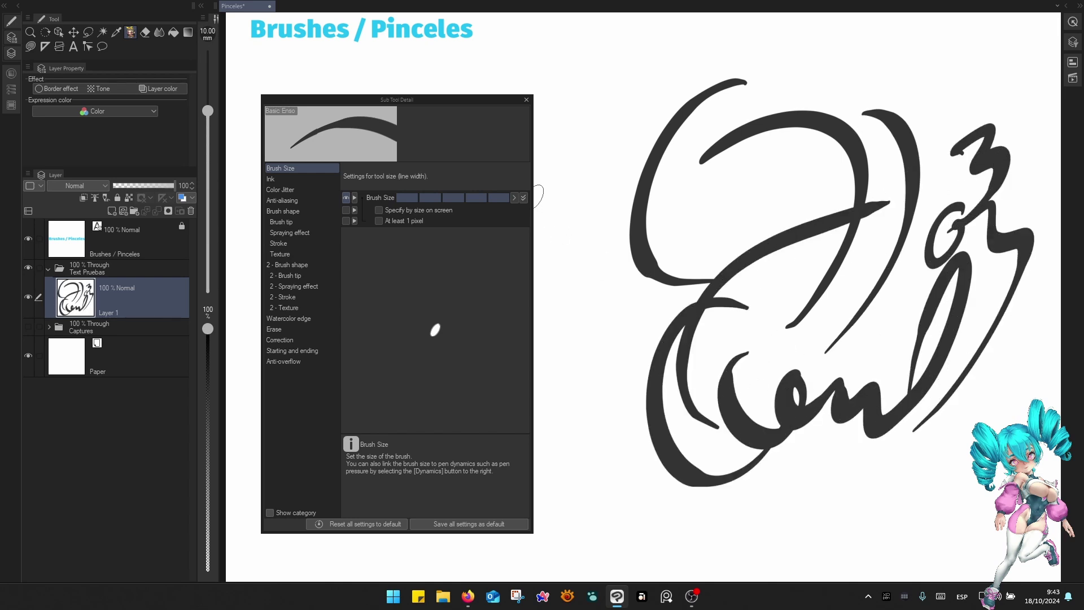
# Remove the two lower control points from the Brush Size pen pressure curve and lower its starting point to 0% output.
pyautogui.click(525, 198)
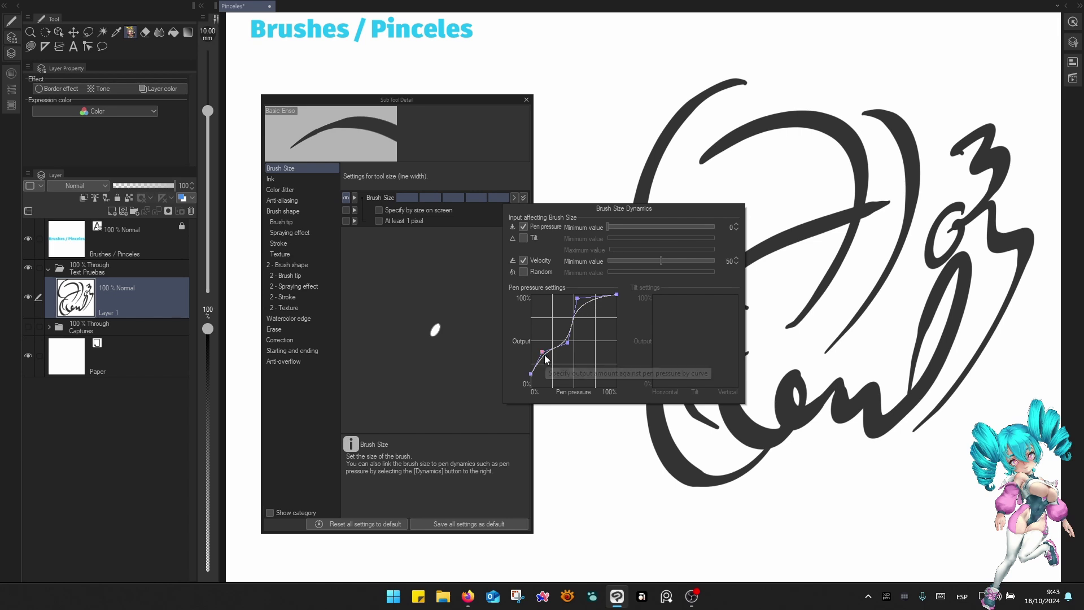
pyautogui.moveTo(568, 343); pyautogui.dragTo(594, 451)
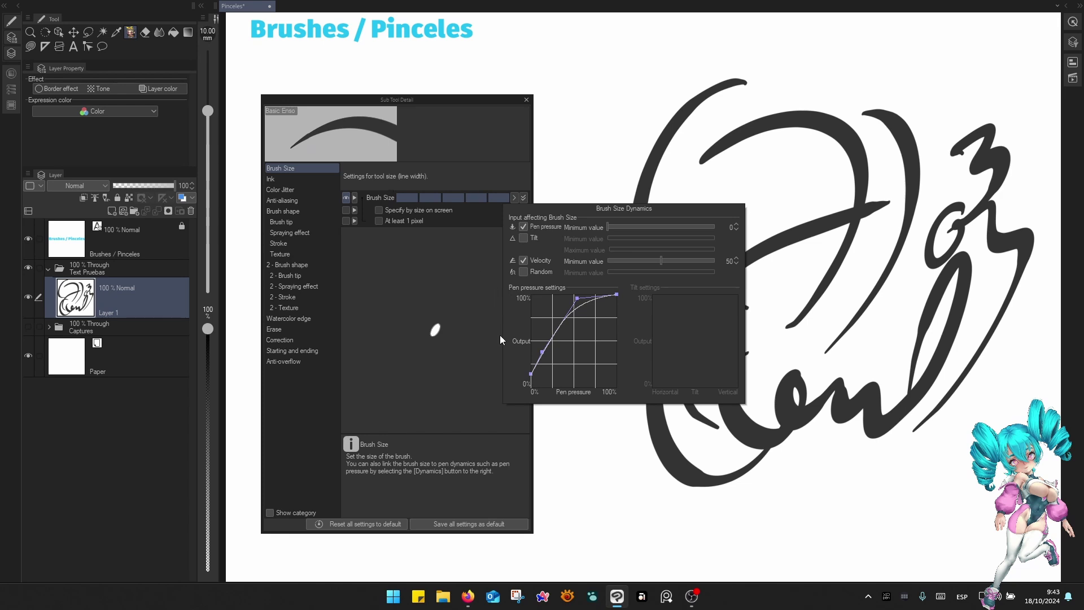
pyautogui.moveTo(545, 359); pyautogui.dragTo(581, 471)
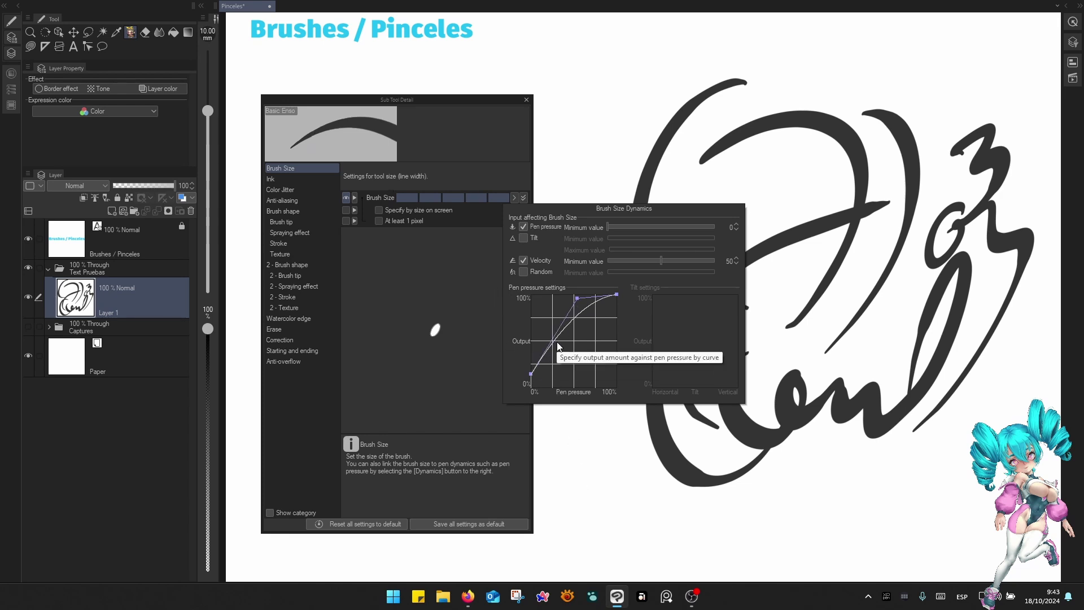
pyautogui.moveTo(576, 304)
pyautogui.mouseDown()
pyautogui.moveTo(553, 310)
pyautogui.moveTo(563, 308)
pyautogui.mouseUp()
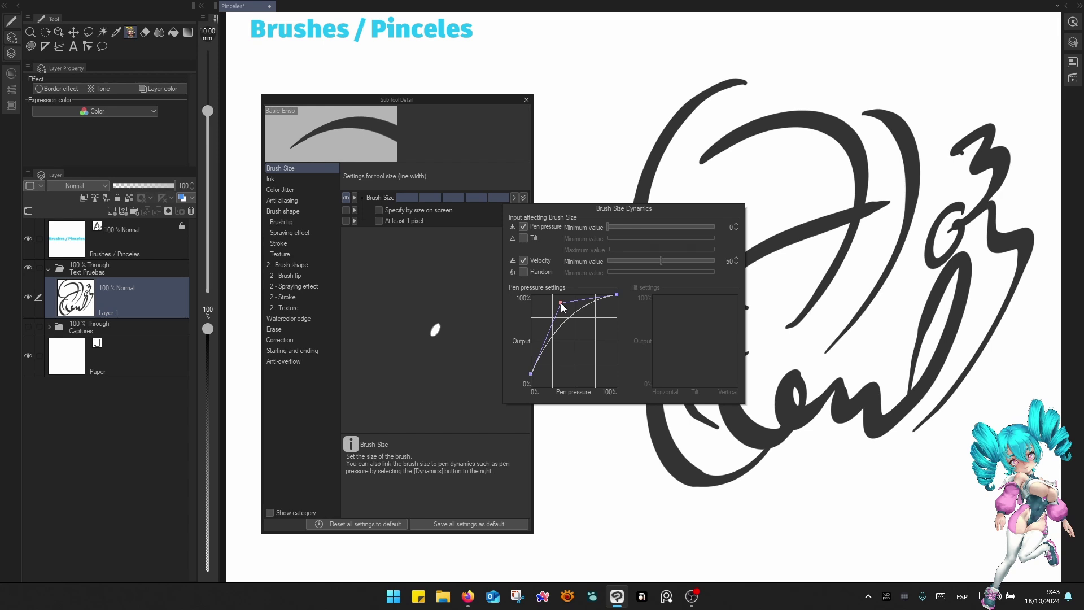
pyautogui.moveTo(533, 375); pyautogui.dragTo(533, 393)
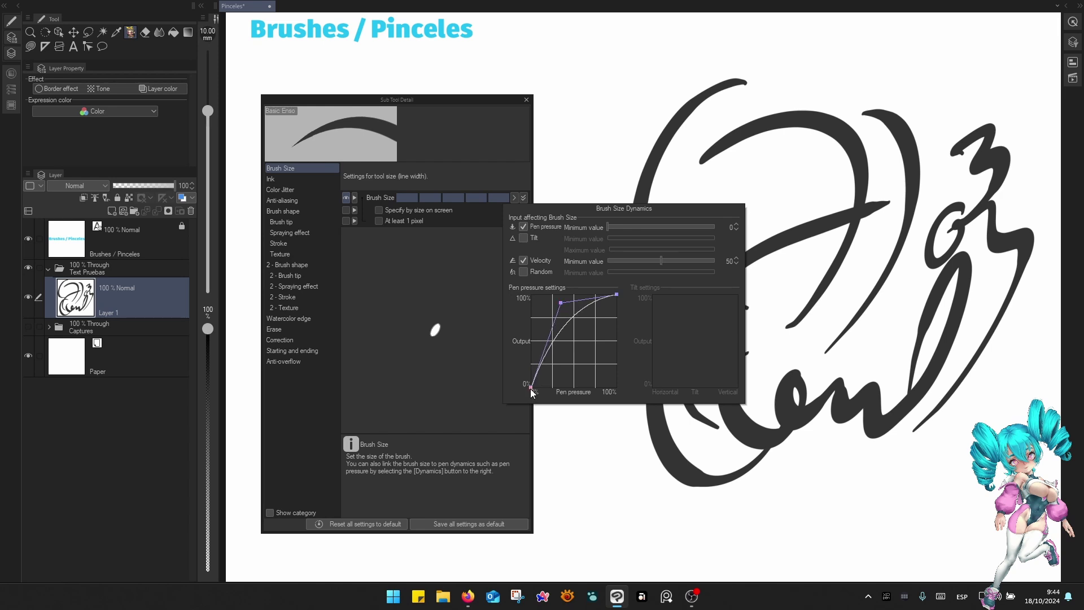
pyautogui.moveTo(562, 309)
pyautogui.mouseDown()
pyautogui.moveTo(553, 328)
pyautogui.moveTo(572, 349)
pyautogui.moveTo(563, 322)
pyautogui.mouseUp()
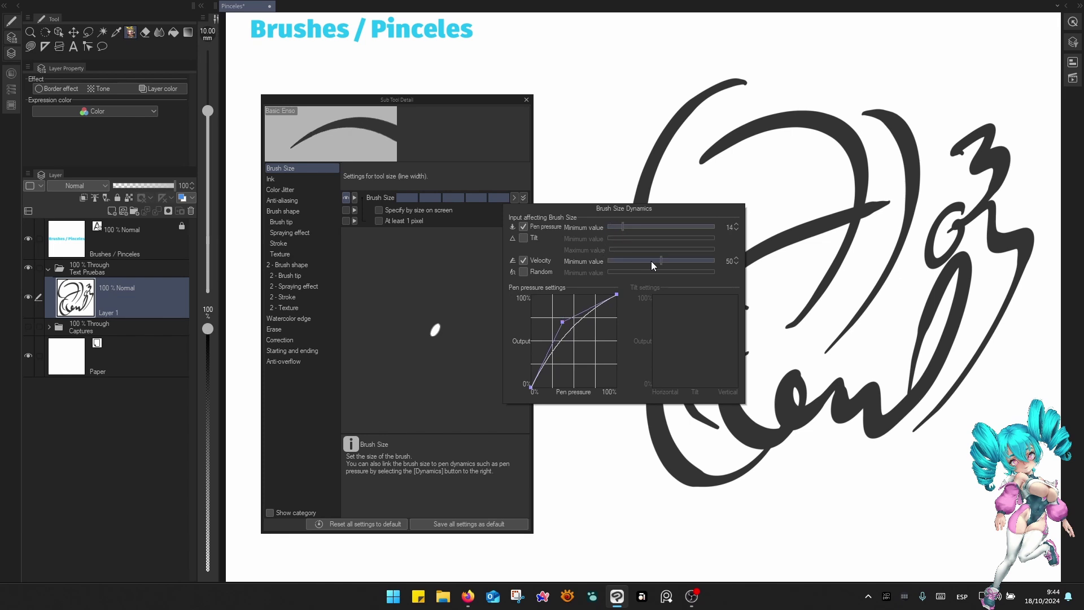
# Set the Brush Size dynamics minimum values to 14 for Pen pressure and 49 for Velocity.
pyautogui.moveTo(652, 261); pyautogui.dragTo(635, 261)
pyautogui.moveTo(689, 260); pyautogui.dragTo(674, 261)
pyautogui.moveTo(662, 261); pyautogui.dragTo(660, 261)
# Raise the start of the pen pressure curve and shape a steep early rise with two intermediate control points.
pyautogui.moveTo(563, 322); pyautogui.dragTo(559, 300)
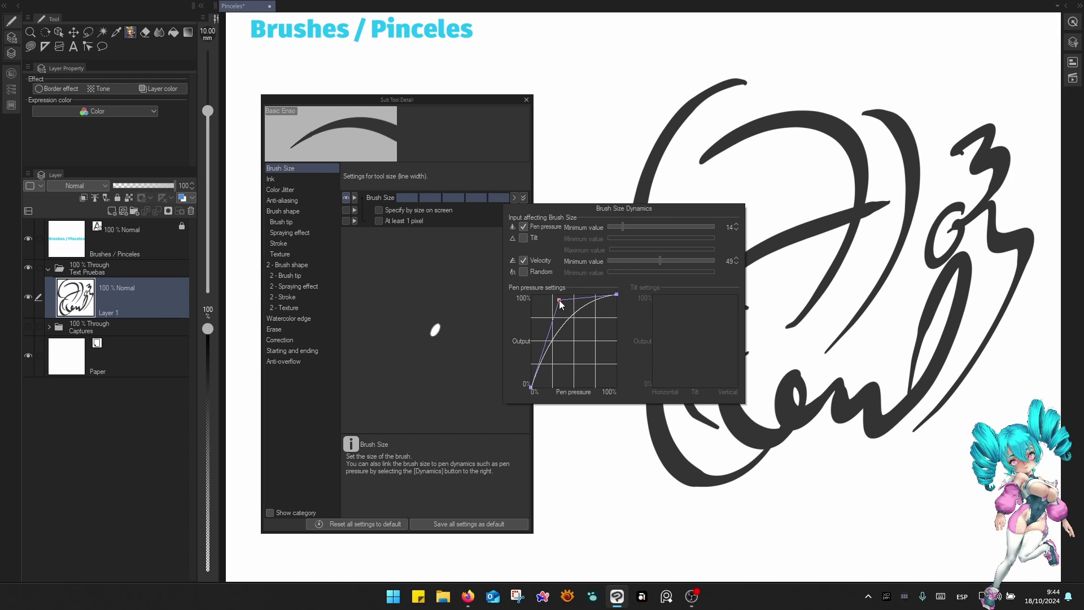
pyautogui.moveTo(532, 387); pyautogui.dragTo(520, 354)
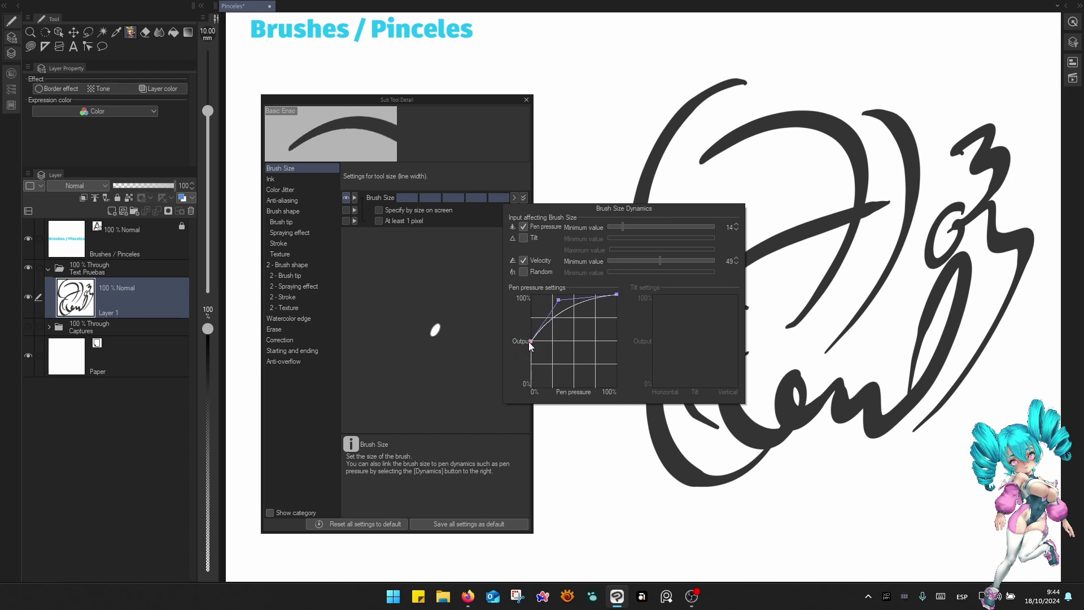
pyautogui.moveTo(529, 345); pyautogui.dragTo(528, 352)
pyautogui.moveTo(560, 299); pyautogui.dragTo(553, 302)
pyautogui.moveTo(553, 300)
pyautogui.mouseDown()
pyautogui.moveTo(552, 312)
pyautogui.moveTo(583, 294)
pyautogui.mouseUp()
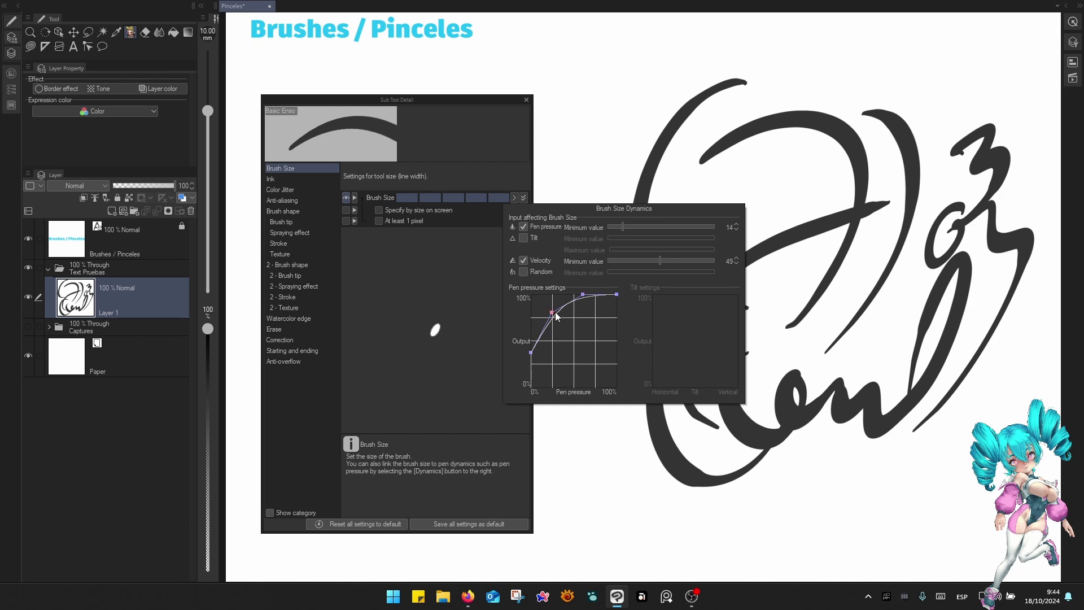
pyautogui.click(638, 185)
# Test the reshaped pressure curve with a long wavy outline and thick arcs, and clear Layer 1.
pyautogui.moveTo(633, 84)
pyautogui.mouseDown()
pyautogui.moveTo(613, 105)
pyautogui.moveTo(602, 268)
pyautogui.moveTo(630, 514)
pyautogui.moveTo(864, 485)
pyautogui.moveTo(966, 435)
pyautogui.moveTo(1039, 305)
pyautogui.mouseUp()
pyautogui.moveTo(878, 107)
pyautogui.mouseDown()
pyautogui.moveTo(789, 91)
pyautogui.moveTo(745, 182)
pyautogui.mouseUp()
pyautogui.moveTo(830, 59)
pyautogui.mouseDown()
pyautogui.moveTo(722, 77)
pyautogui.moveTo(704, 139)
pyautogui.mouseUp()
pyautogui.moveTo(757, 72); pyautogui.dragTo(692, 279)
pyautogui.rightClick(770, 245)
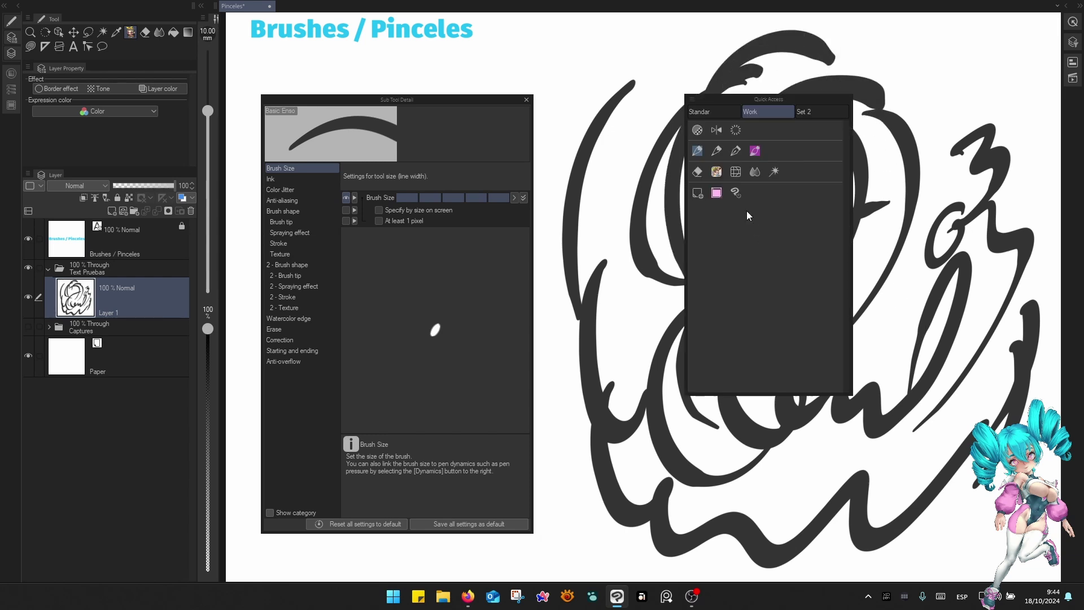
pyautogui.click(737, 131)
# Draw five curved strokes on Layer 1 while reducing the brush size to 5 mm and 3 mm.
pyautogui.press('[')
pyautogui.moveTo(741, 87); pyautogui.dragTo(674, 283)
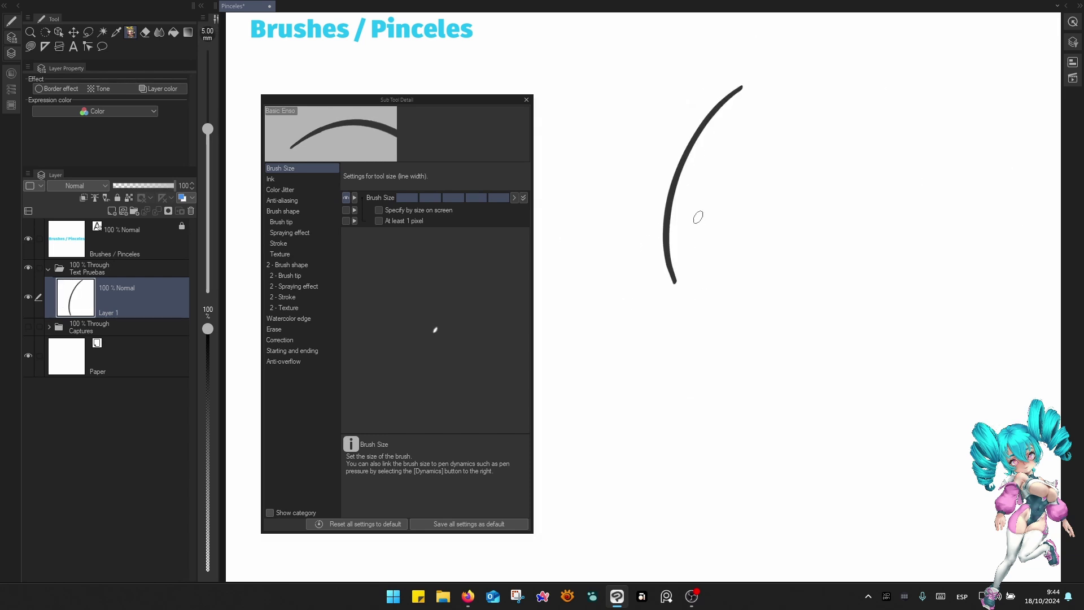
pyautogui.moveTo(795, 96)
pyautogui.mouseDown()
pyautogui.moveTo(770, 109)
pyautogui.moveTo(758, 293)
pyautogui.mouseUp()
pyautogui.moveTo(762, 177)
pyautogui.mouseDown()
pyautogui.moveTo(779, 163)
pyautogui.moveTo(802, 274)
pyautogui.mouseUp()
pyautogui.moveTo(815, 158)
pyautogui.mouseDown()
pyautogui.moveTo(828, 146)
pyautogui.moveTo(832, 279)
pyautogui.mouseUp()
pyautogui.moveTo(857, 148)
pyautogui.mouseDown()
pyautogui.moveTo(886, 141)
pyautogui.moveTo(872, 244)
pyautogui.mouseUp()
# Lower the start of the pen pressure curve slightly and test it at 3 mm with curves and a zigzag.
pyautogui.click(524, 198)
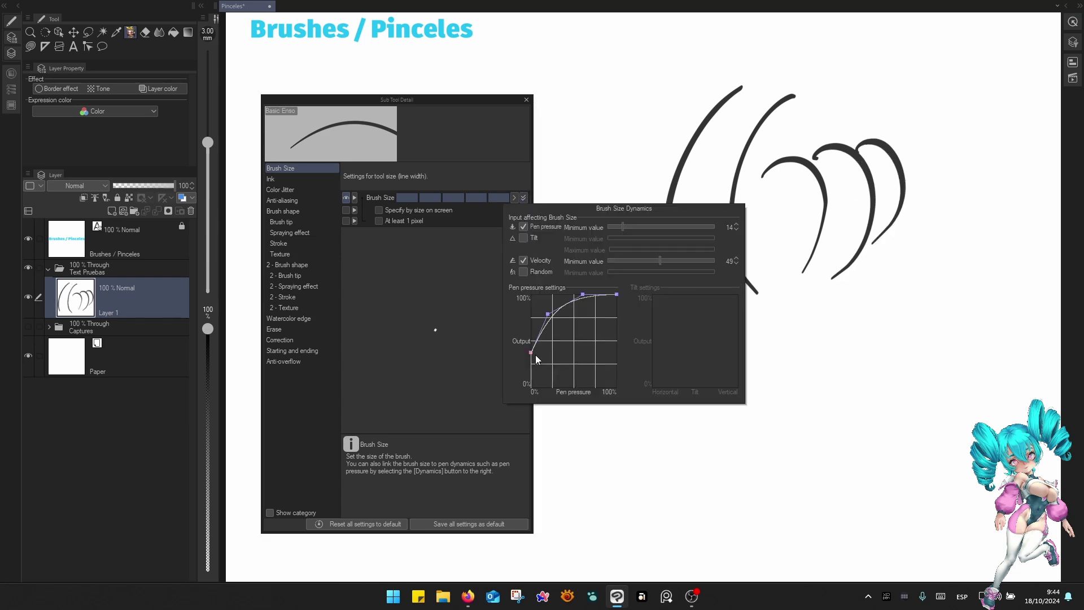
pyautogui.moveTo(536, 356); pyautogui.dragTo(530, 363)
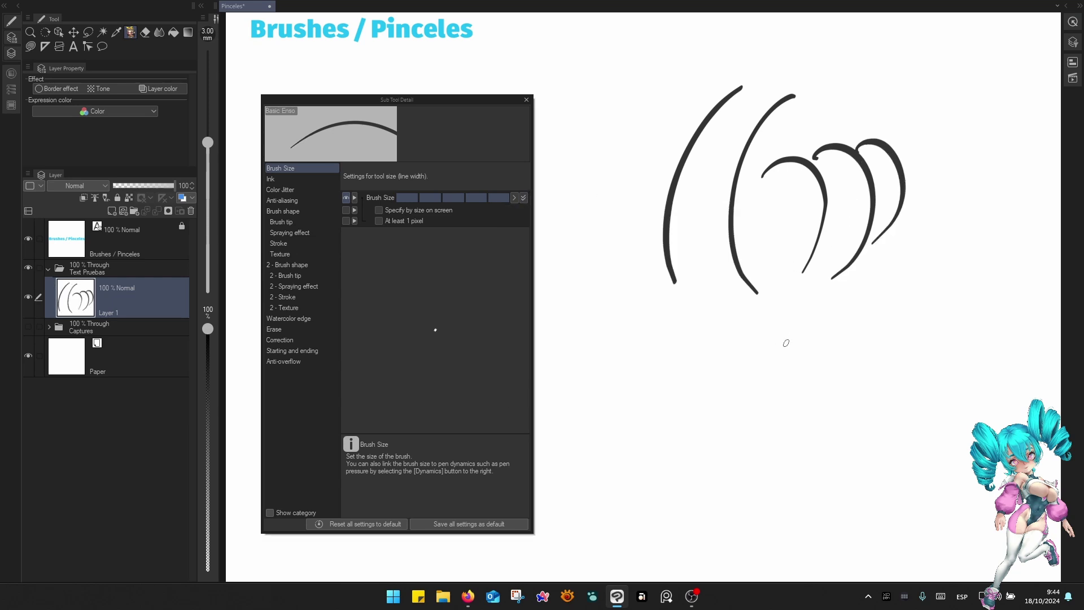
pyautogui.moveTo(755, 323); pyautogui.dragTo(830, 364)
pyautogui.moveTo(796, 321)
pyautogui.mouseDown()
pyautogui.moveTo(865, 321)
pyautogui.moveTo(884, 304)
pyautogui.mouseUp()
pyautogui.moveTo(864, 290)
pyautogui.mouseDown()
pyautogui.moveTo(948, 274)
pyautogui.moveTo(896, 353)
pyautogui.mouseUp()
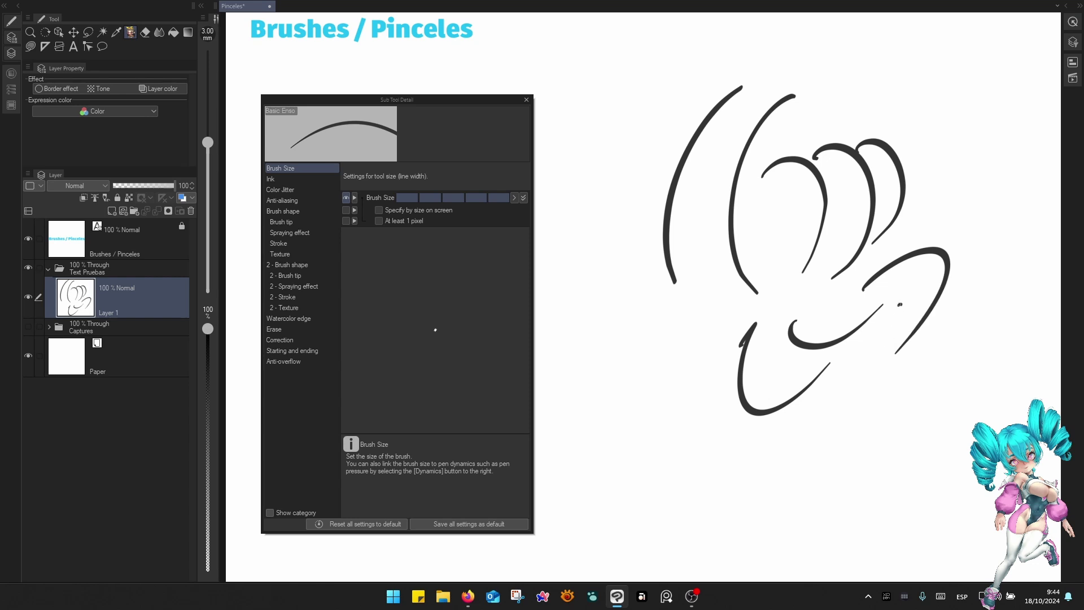
pyautogui.moveTo(901, 305); pyautogui.dragTo(862, 456)
pyautogui.moveTo(610, 319)
pyautogui.mouseDown()
pyautogui.moveTo(616, 382)
pyautogui.moveTo(720, 273)
pyautogui.mouseUp()
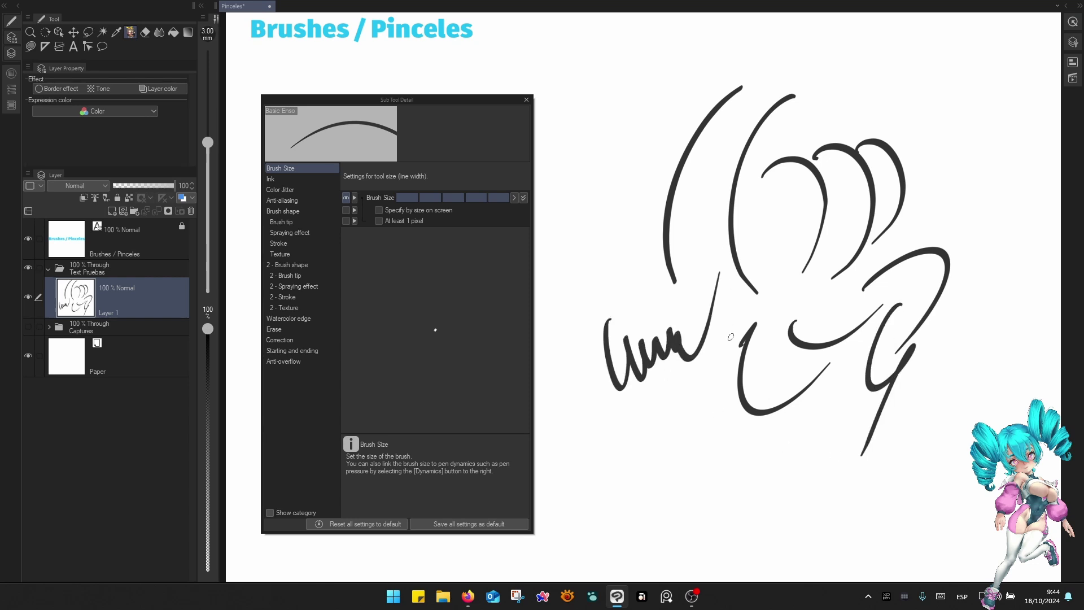
# Enlarge the brush to 6 mm and add three thick strokes beside the thinner curves.
pyautogui.press(']')
pyautogui.press(']')
pyautogui.press(']')
pyautogui.moveTo(688, 70)
pyautogui.mouseDown()
pyautogui.moveTo(591, 135)
pyautogui.moveTo(619, 298)
pyautogui.mouseUp()
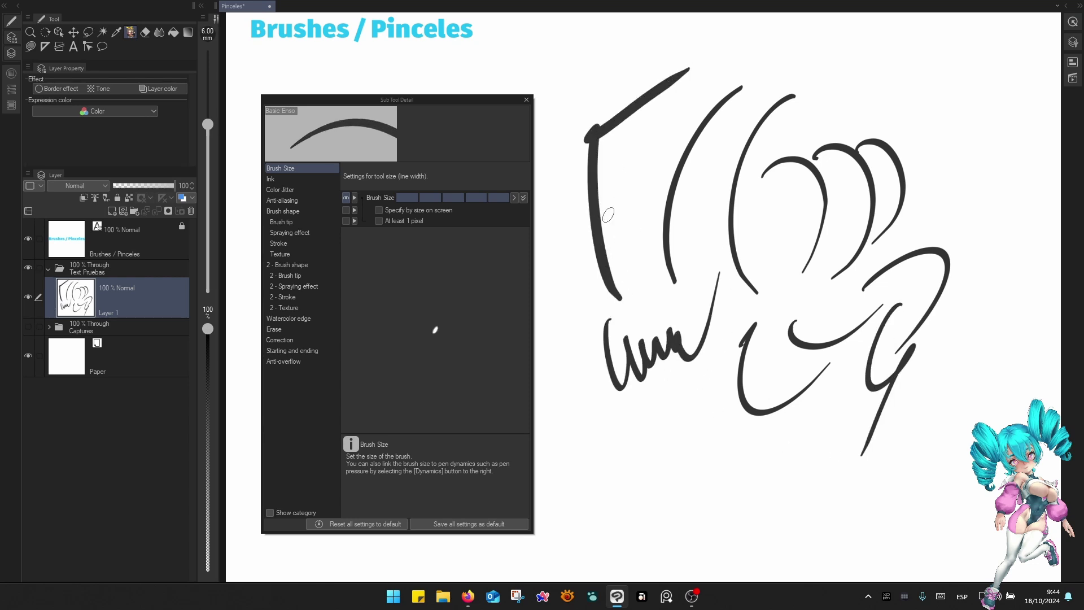
pyautogui.moveTo(626, 164); pyautogui.dragTo(667, 284)
pyautogui.moveTo(648, 231); pyautogui.dragTo(736, 268)
# Clear Layer 1 and draw two arcs, short wavy marks and bent curves with the 6 mm brush.
pyautogui.press('F6')
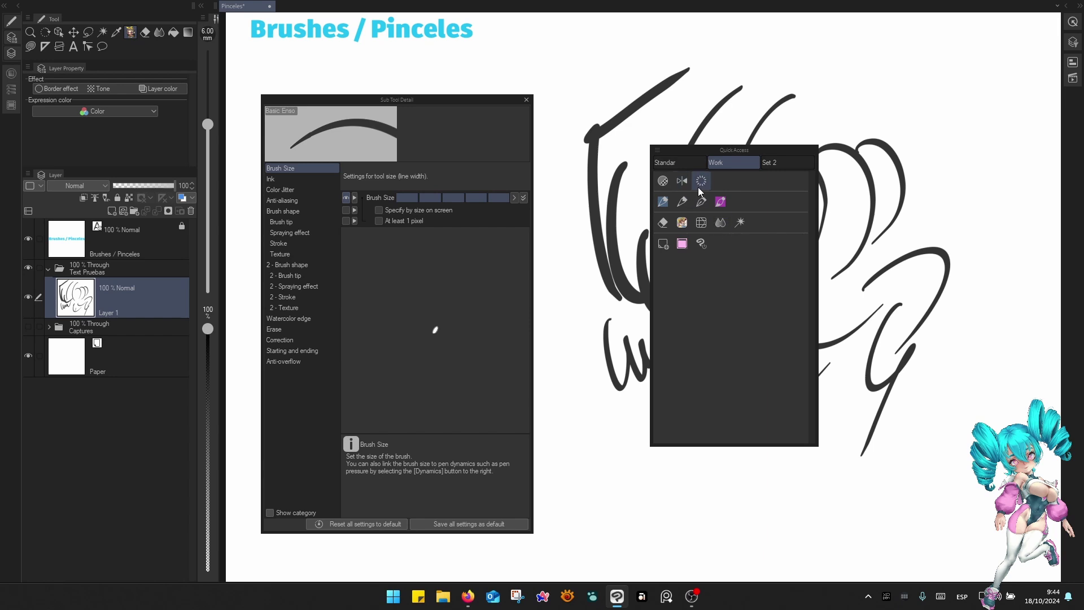
pyautogui.click(701, 182)
pyautogui.moveTo(725, 91); pyautogui.dragTo(677, 261)
pyautogui.moveTo(735, 127); pyautogui.dragTo(751, 275)
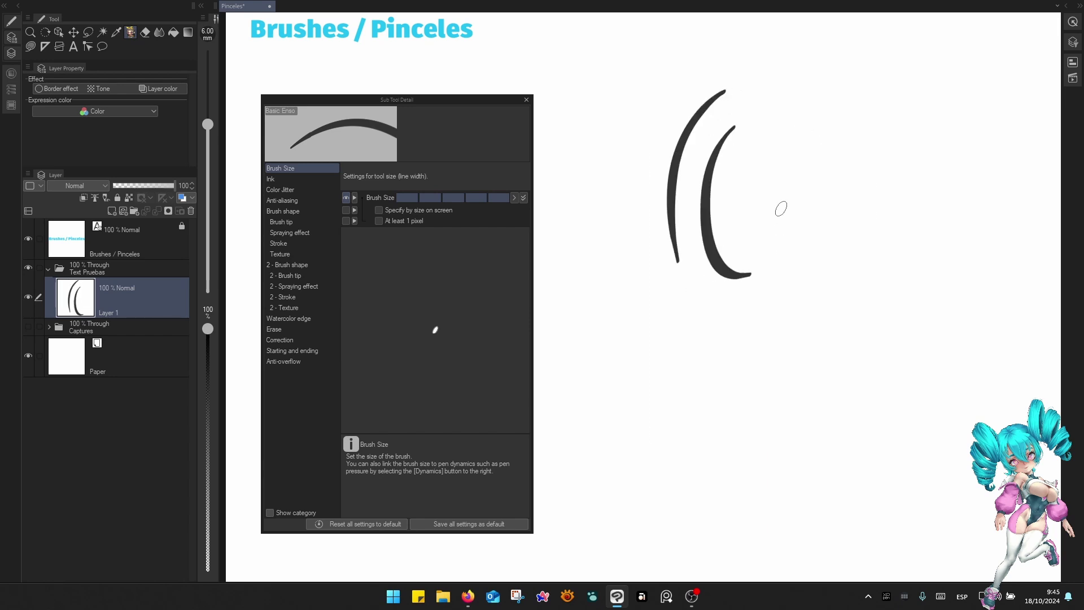
pyautogui.moveTo(770, 178); pyautogui.dragTo(793, 246)
pyautogui.moveTo(788, 197)
pyautogui.mouseDown()
pyautogui.moveTo(819, 180)
pyautogui.moveTo(836, 214)
pyautogui.mouseUp()
pyautogui.moveTo(860, 193); pyautogui.dragTo(861, 220)
pyautogui.moveTo(878, 213); pyautogui.dragTo(935, 230)
pyautogui.moveTo(857, 282)
pyautogui.mouseDown()
pyautogui.moveTo(873, 326)
pyautogui.moveTo(781, 335)
pyautogui.mouseUp()
pyautogui.moveTo(786, 309)
pyautogui.mouseDown()
pyautogui.moveTo(760, 305)
pyautogui.moveTo(774, 435)
pyautogui.mouseUp()
# Clear Layer 1 and draw two crossing curves with short hatching using a 2.5 mm brush size.
pyautogui.press('[')
pyautogui.rightClick(713, 261)
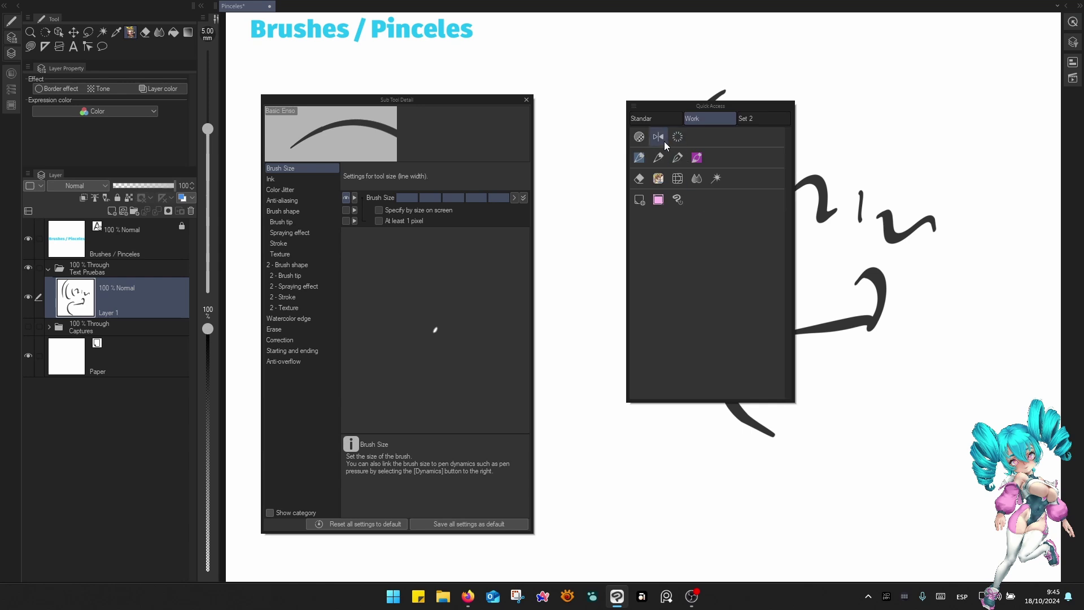
pyautogui.click(663, 140)
pyautogui.press('[')
pyautogui.press('[')
pyautogui.press('[')
pyautogui.moveTo(741, 85); pyautogui.dragTo(663, 222)
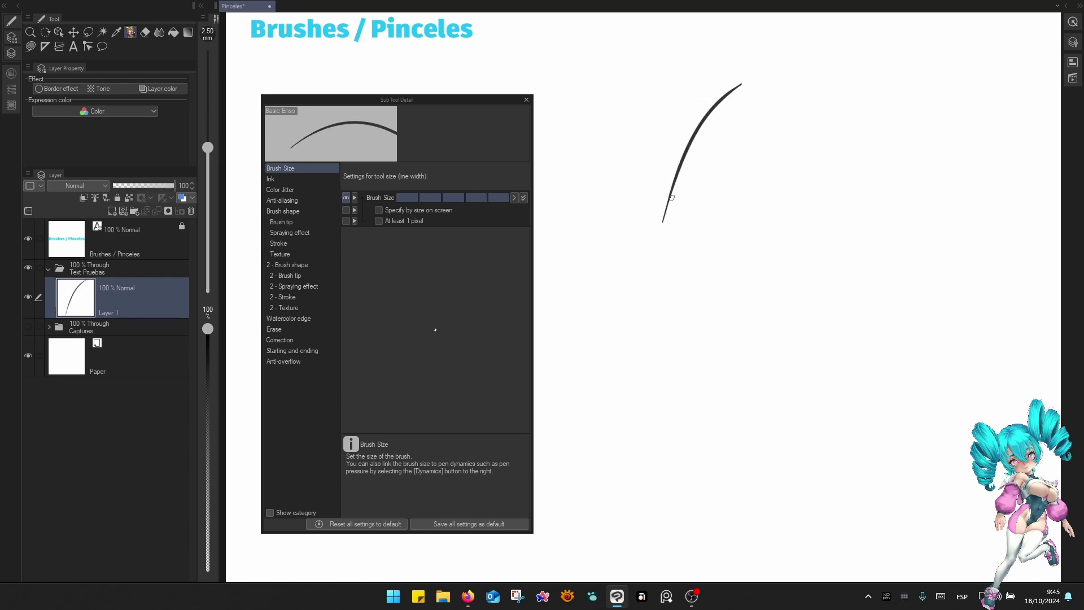
pyautogui.moveTo(662, 156); pyautogui.dragTo(687, 266)
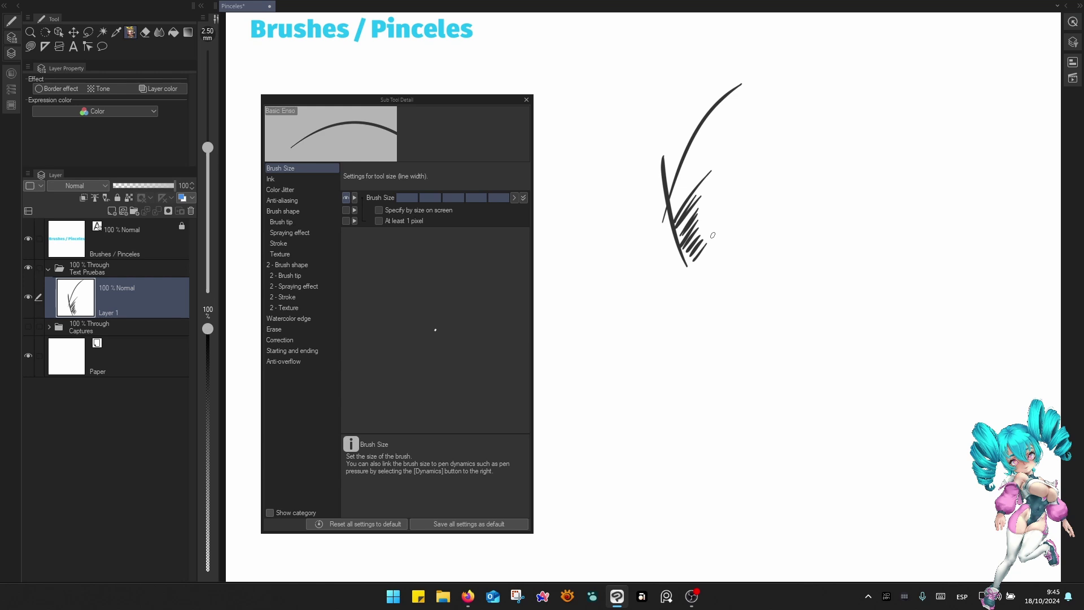
# Examine the thickness and tapered ends of the crossing curves and hatching up close.
pyautogui.scroll(6, 616, 219)
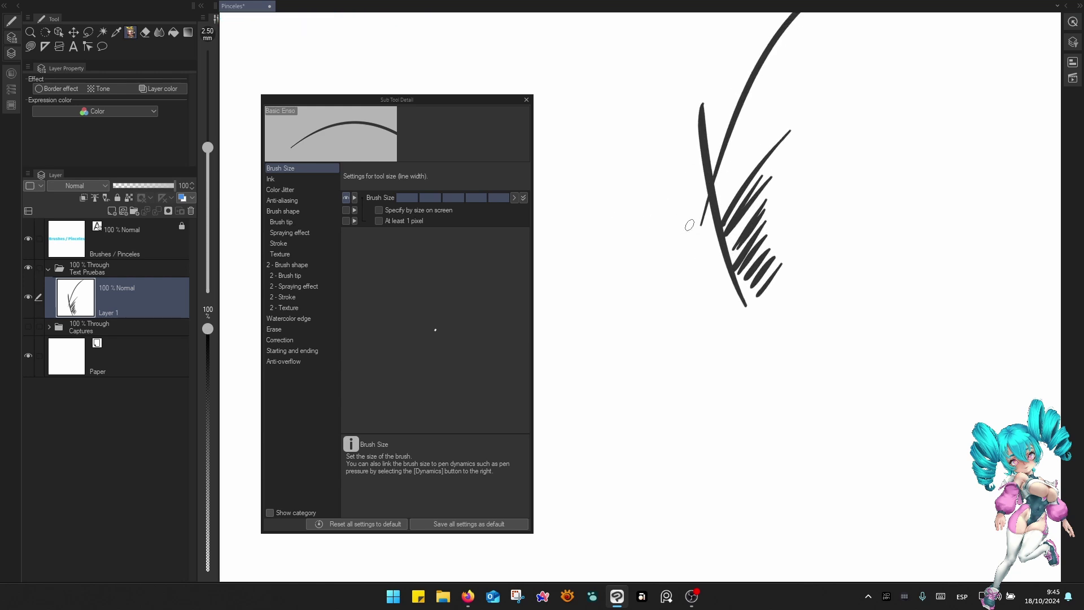
pyautogui.moveTo(806, 244); pyautogui.dragTo(756, 452)
pyautogui.scroll(2, 725, 231)
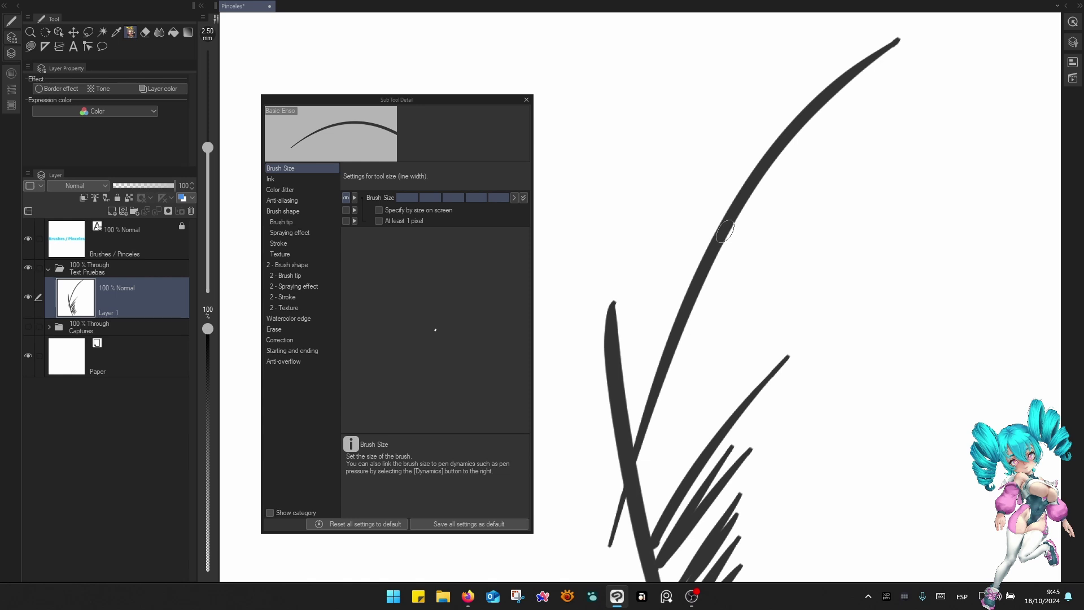
pyautogui.scroll(-1, 725, 231)
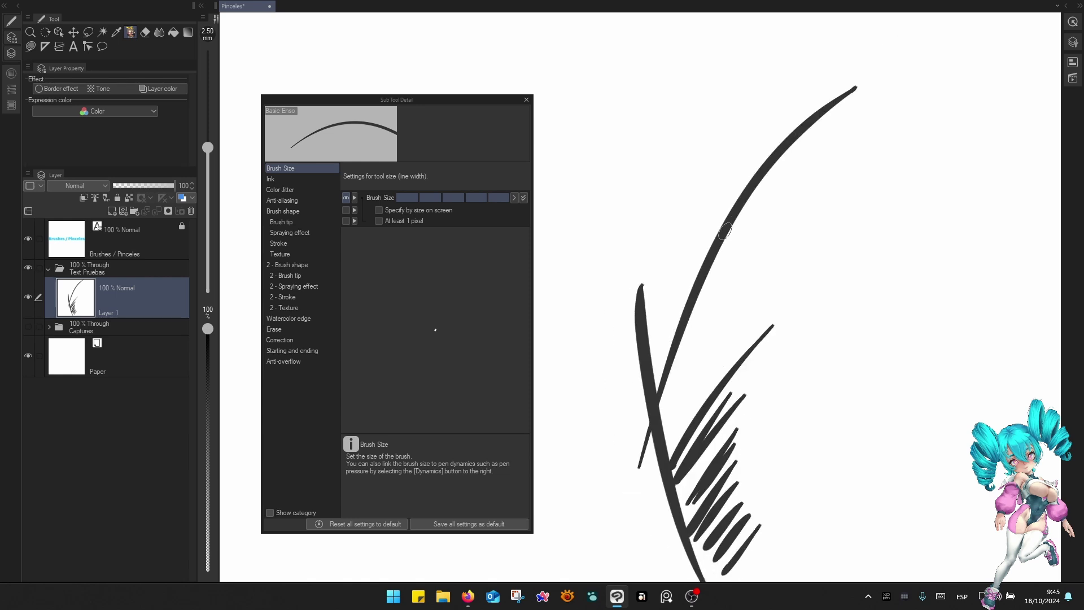
pyautogui.scroll(-1, 725, 231)
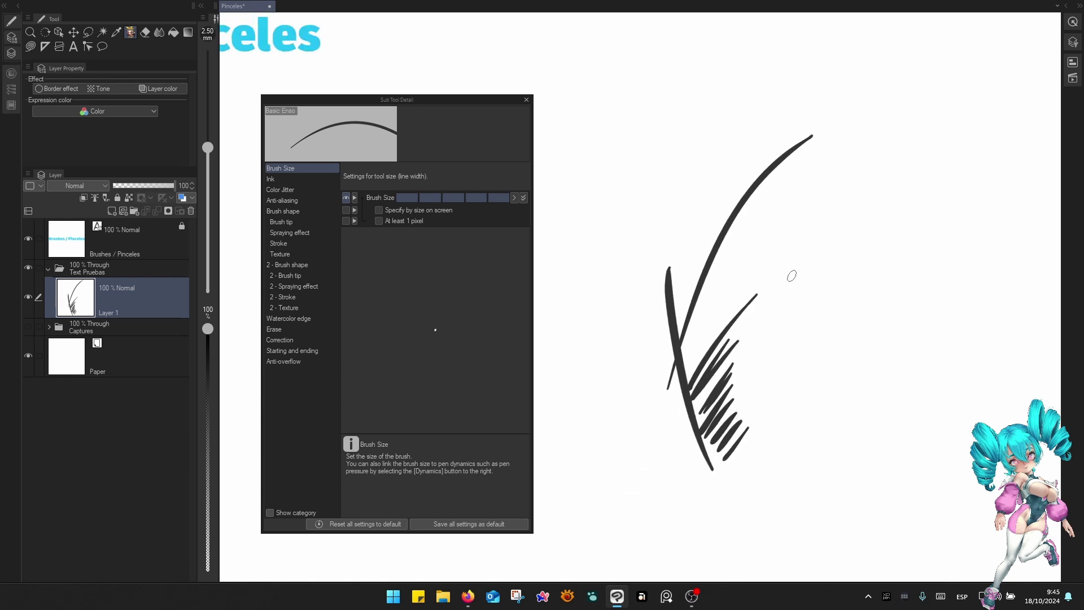
pyautogui.scroll(3, 842, 219)
pyautogui.scroll(-1, 841, 219)
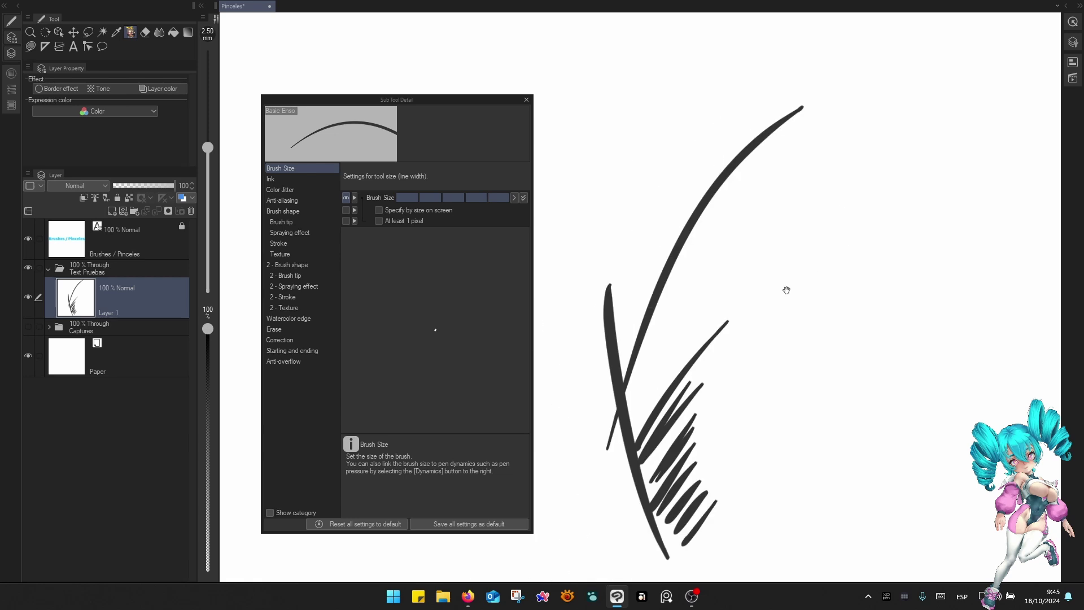
pyautogui.moveTo(786, 290)
pyautogui.mouseDown()
pyautogui.moveTo(859, 274)
pyautogui.moveTo(825, 244)
pyautogui.mouseUp()
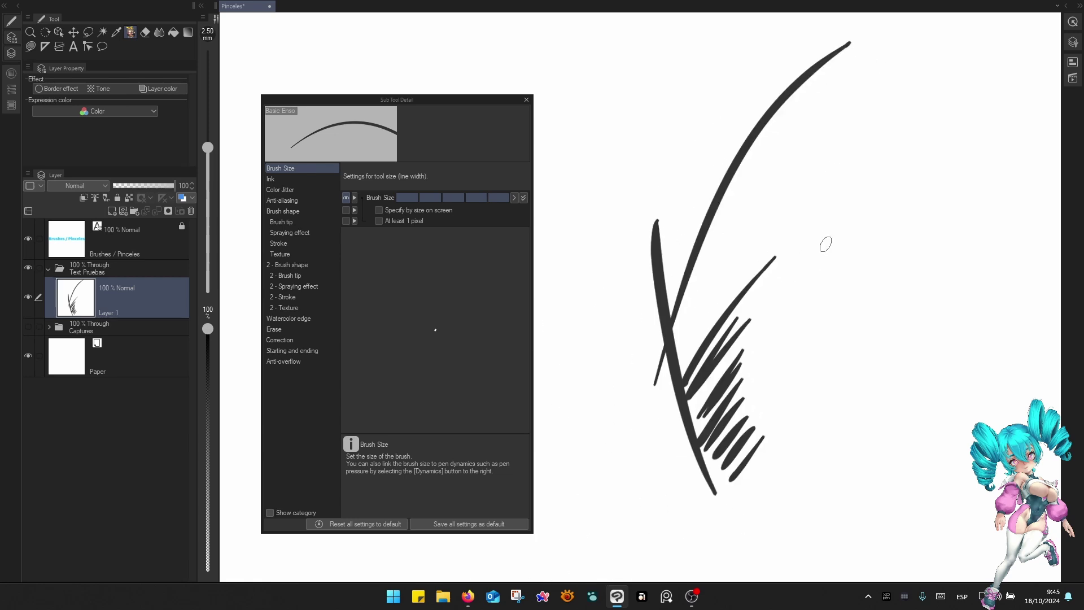
# Reduce the brush to 1.2 mm and draw thin arcs, small loops and a wavy line beside the hatching.
pyautogui.press('[')
pyautogui.press('[')
pyautogui.press('[')
pyautogui.press('[')
pyautogui.moveTo(884, 78); pyautogui.dragTo(814, 269)
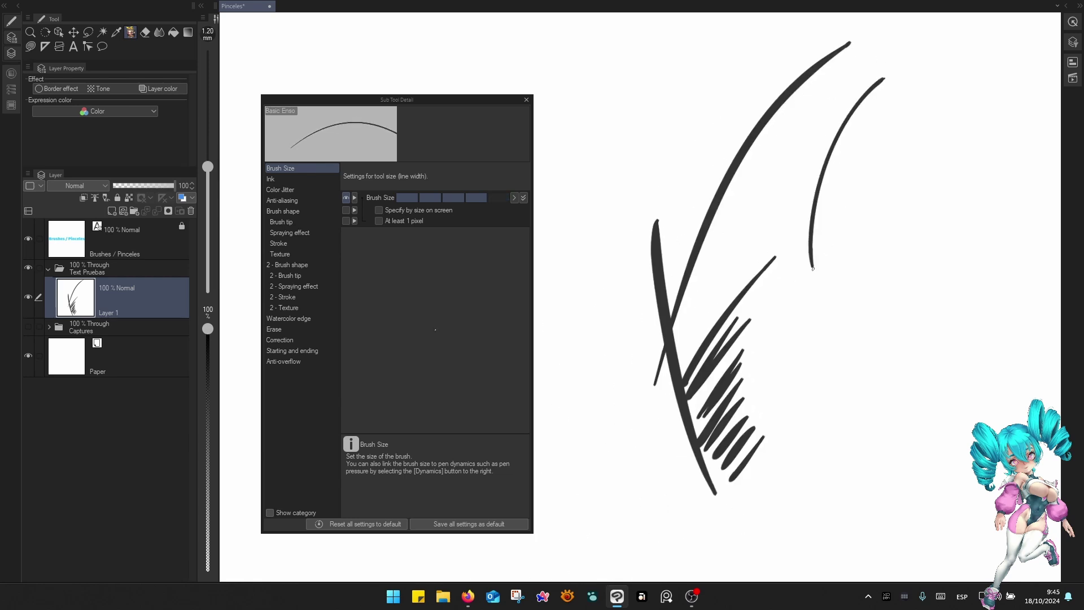
pyautogui.moveTo(814, 200)
pyautogui.mouseDown()
pyautogui.moveTo(889, 172)
pyautogui.moveTo(858, 242)
pyautogui.moveTo(875, 260)
pyautogui.mouseUp()
pyautogui.moveTo(904, 249)
pyautogui.mouseDown()
pyautogui.moveTo(903, 324)
pyautogui.moveTo(859, 450)
pyautogui.mouseUp()
pyautogui.moveTo(850, 343)
pyautogui.mouseDown()
pyautogui.moveTo(816, 398)
pyautogui.moveTo(836, 468)
pyautogui.mouseUp()
pyautogui.moveTo(841, 395); pyautogui.dragTo(845, 488)
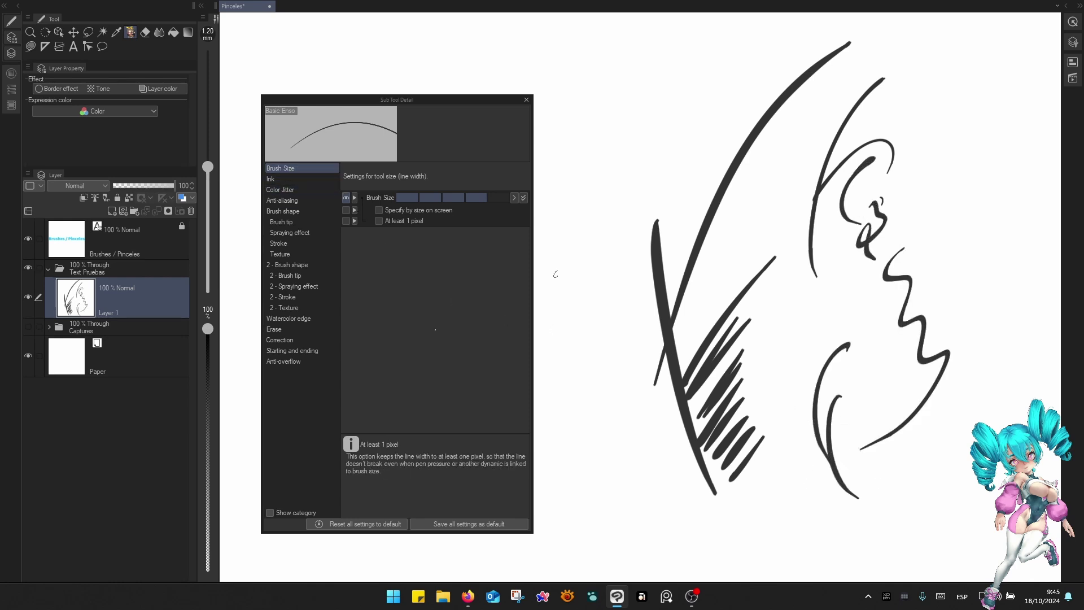
# Clear Layer 1 and lower the brush tip's hardness to four of its five bars.
pyautogui.press('q')
pyautogui.click(649, 161)
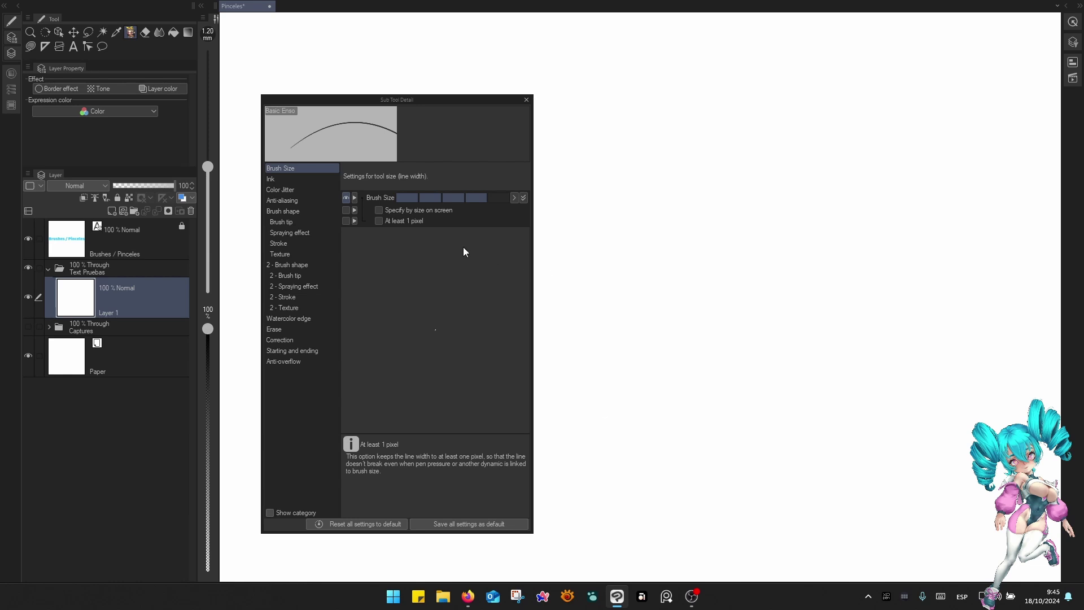
pyautogui.click(294, 181)
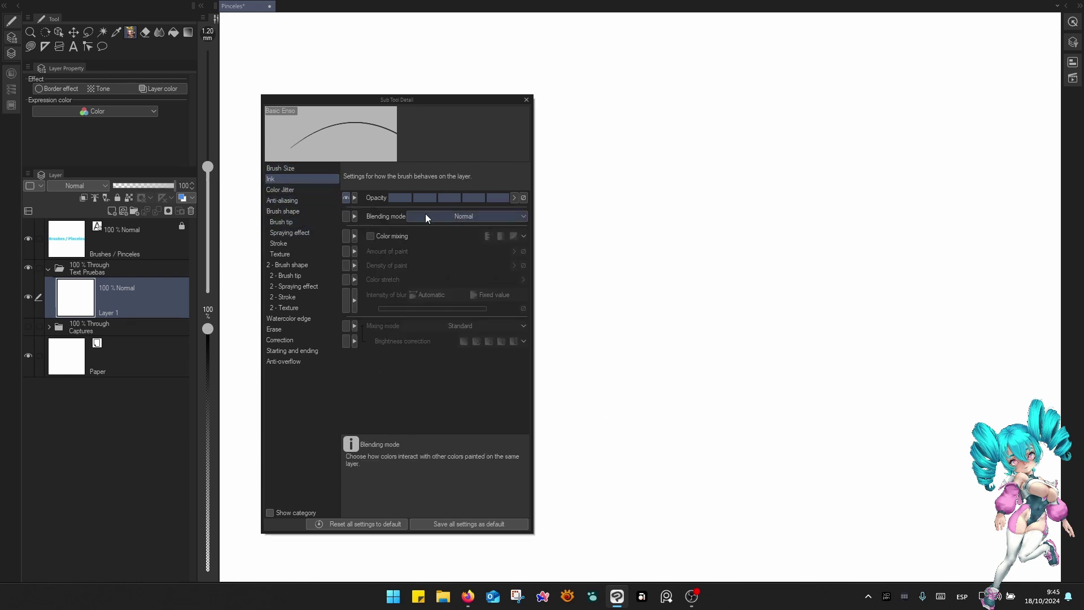
pyautogui.click(303, 222)
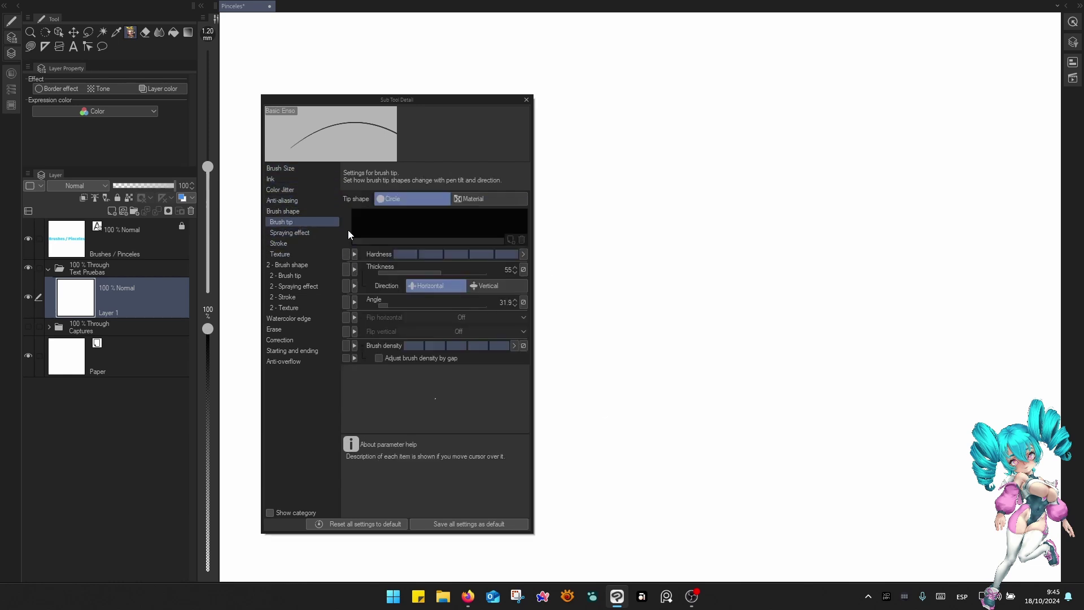
pyautogui.click(482, 252)
# Draw a dot and a tall arc with the 1.2 mm brush, plus a wider arc at 2 mm.
pyautogui.click(734, 232)
pyautogui.moveTo(772, 168); pyautogui.dragTo(724, 367)
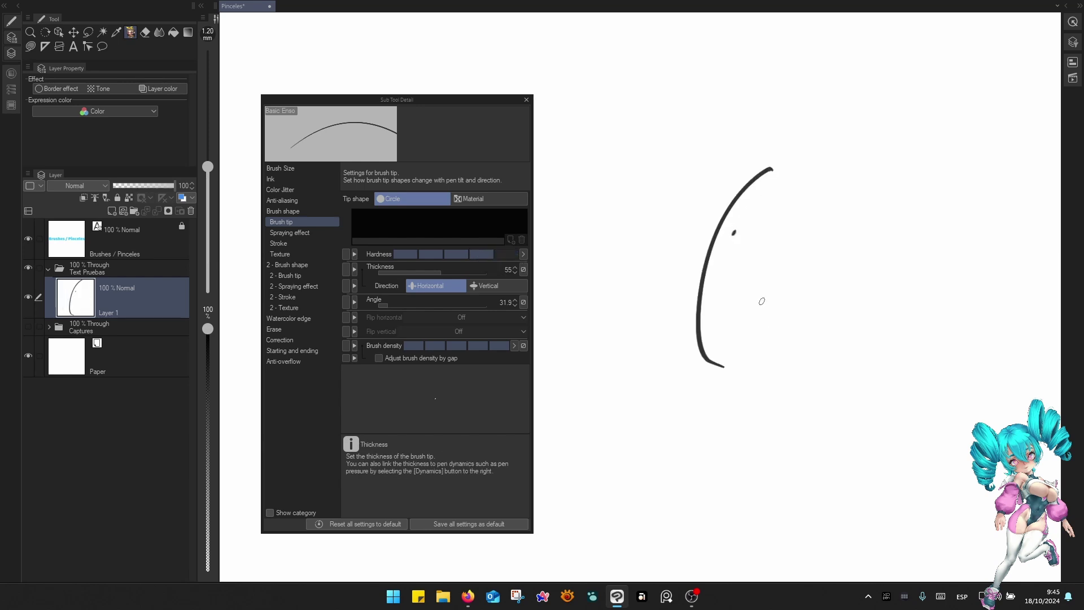
pyautogui.press(']')
pyautogui.press(']')
pyautogui.moveTo(710, 143); pyautogui.dragTo(695, 350)
pyautogui.scroll(5, 740, 352)
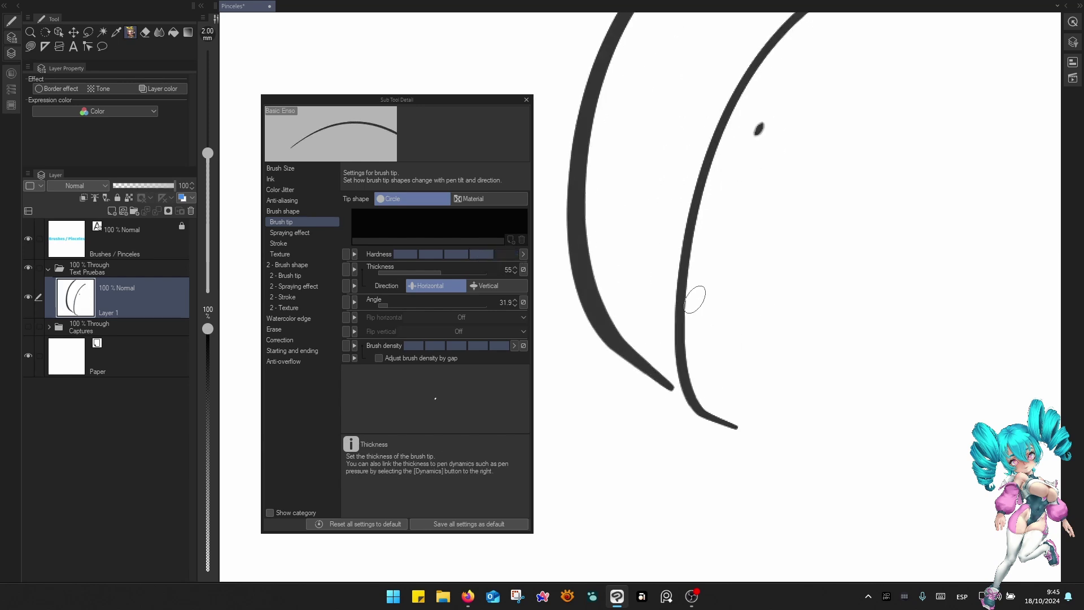
# Lower the tip hardness to three bars and draw short curved and wavy strokes beside the arcs.
pyautogui.click(457, 255)
pyautogui.moveTo(847, 161); pyautogui.dragTo(773, 367)
pyautogui.moveTo(849, 194); pyautogui.dragTo(822, 387)
pyautogui.moveTo(887, 191)
pyautogui.mouseDown()
pyautogui.moveTo(949, 313)
pyautogui.moveTo(944, 370)
pyautogui.mouseUp()
pyautogui.moveTo(939, 201)
pyautogui.mouseDown()
pyautogui.moveTo(963, 198)
pyautogui.moveTo(965, 344)
pyautogui.mouseUp()
pyautogui.moveTo(966, 122); pyautogui.dragTo(902, 153)
# Draw small arcs with a 1.5 mm brush, plus a zigzag and short fanned strokes at 1.2 mm.
pyautogui.press('[')
pyautogui.press('[')
pyautogui.moveTo(947, 88)
pyautogui.mouseDown()
pyautogui.moveTo(868, 141)
pyautogui.moveTo(869, 209)
pyautogui.mouseUp()
pyautogui.moveTo(891, 126); pyautogui.dragTo(886, 368)
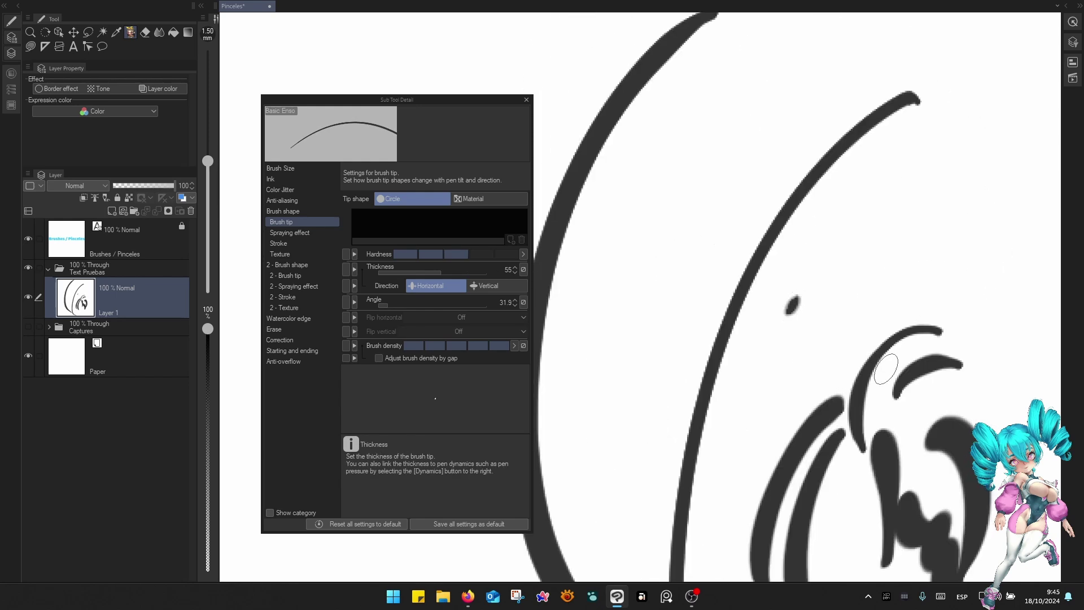
pyautogui.press('[')
pyautogui.moveTo(905, 245)
pyautogui.mouseDown()
pyautogui.moveTo(844, 316)
pyautogui.moveTo(944, 282)
pyautogui.moveTo(948, 323)
pyautogui.moveTo(971, 161)
pyautogui.moveTo(881, 237)
pyautogui.moveTo(837, 240)
pyautogui.mouseUp()
pyautogui.moveTo(931, 161)
pyautogui.mouseDown()
pyautogui.moveTo(907, 224)
pyautogui.moveTo(858, 169)
pyautogui.mouseUp()
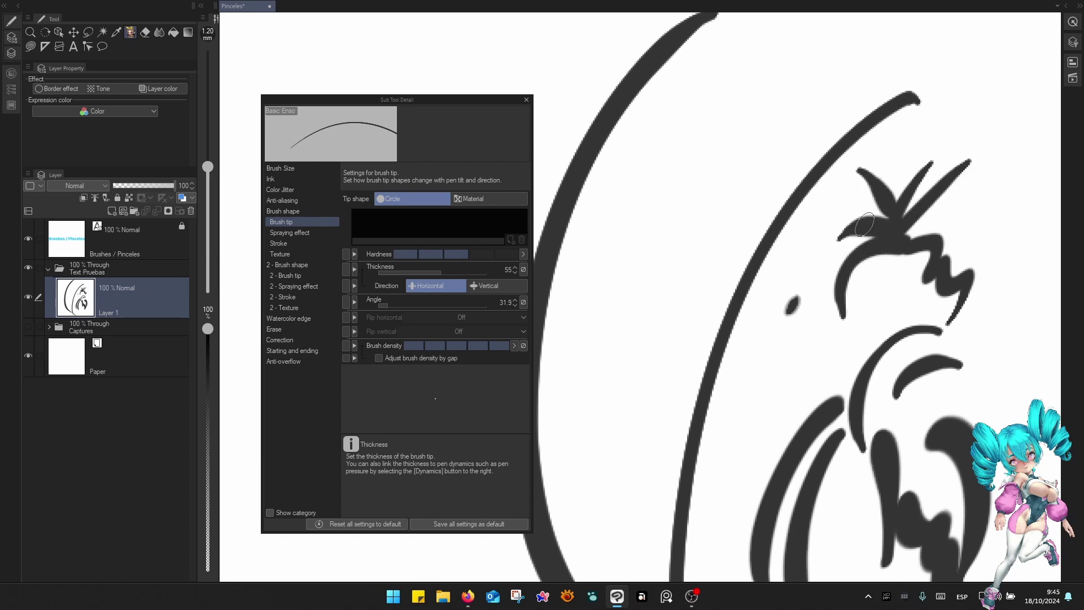
pyautogui.moveTo(864, 217)
pyautogui.mouseDown()
pyautogui.moveTo(886, 242)
pyautogui.moveTo(890, 270)
pyautogui.mouseUp()
# Clear Layer 1 and make pen pressure control the brush density.
pyautogui.press('q')
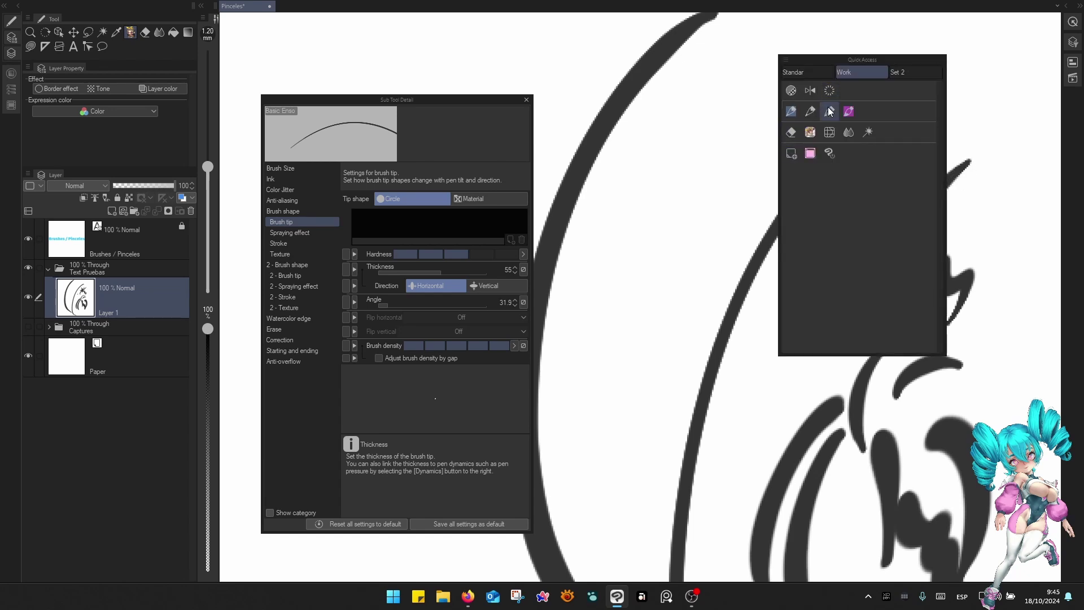
pyautogui.click(829, 91)
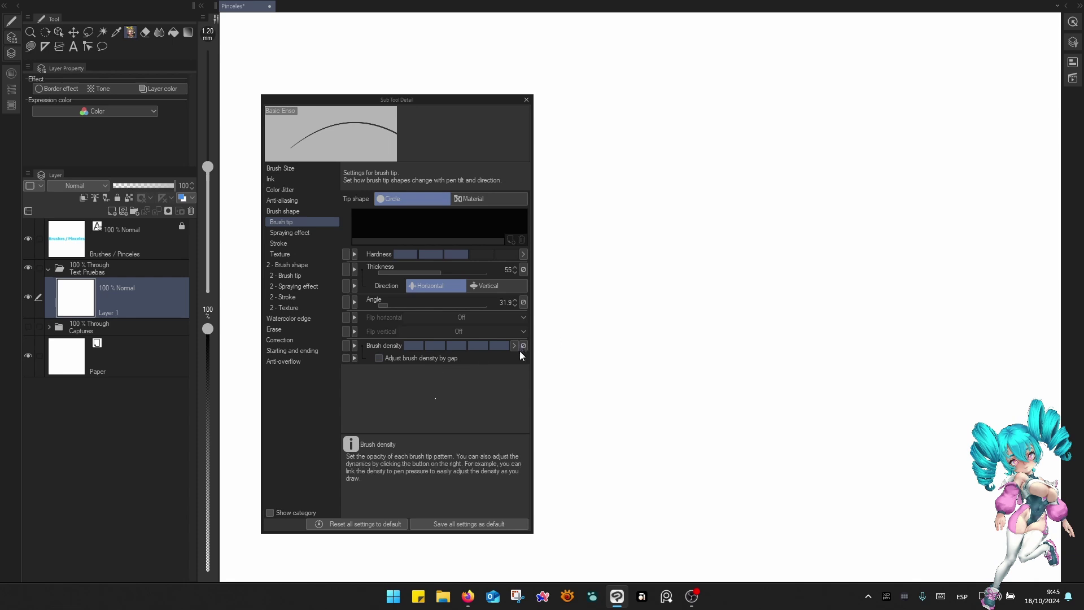
pyautogui.click(523, 346)
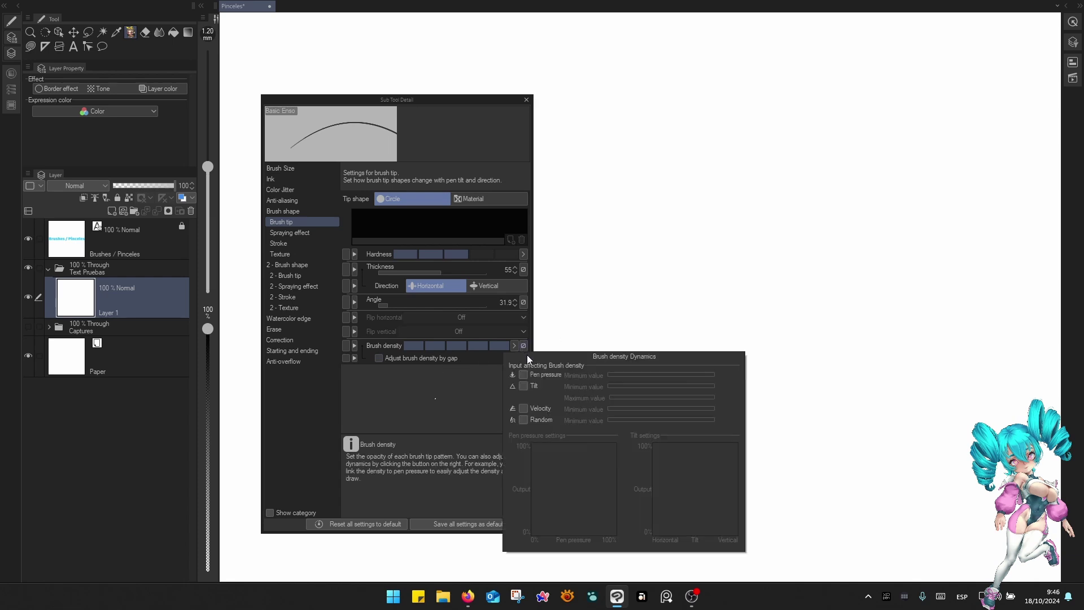
pyautogui.click(524, 376)
# Draw several curved strokes with the 1.2 mm brush and examine their fading ends up close.
pyautogui.moveTo(633, 310)
pyautogui.mouseDown()
pyautogui.moveTo(764, 388)
pyautogui.moveTo(874, 296)
pyautogui.mouseUp()
pyautogui.moveTo(832, 205)
pyautogui.mouseDown()
pyautogui.moveTo(888, 197)
pyautogui.moveTo(855, 271)
pyautogui.mouseUp()
pyautogui.moveTo(895, 223)
pyautogui.mouseDown()
pyautogui.moveTo(898, 265)
pyautogui.moveTo(859, 362)
pyautogui.mouseUp()
pyautogui.moveTo(906, 299)
pyautogui.mouseDown()
pyautogui.moveTo(888, 372)
pyautogui.moveTo(826, 436)
pyautogui.mouseUp()
pyautogui.moveTo(860, 388)
pyautogui.mouseDown()
pyautogui.moveTo(830, 436)
pyautogui.moveTo(842, 451)
pyautogui.mouseUp()
pyautogui.scroll(5, 859, 411)
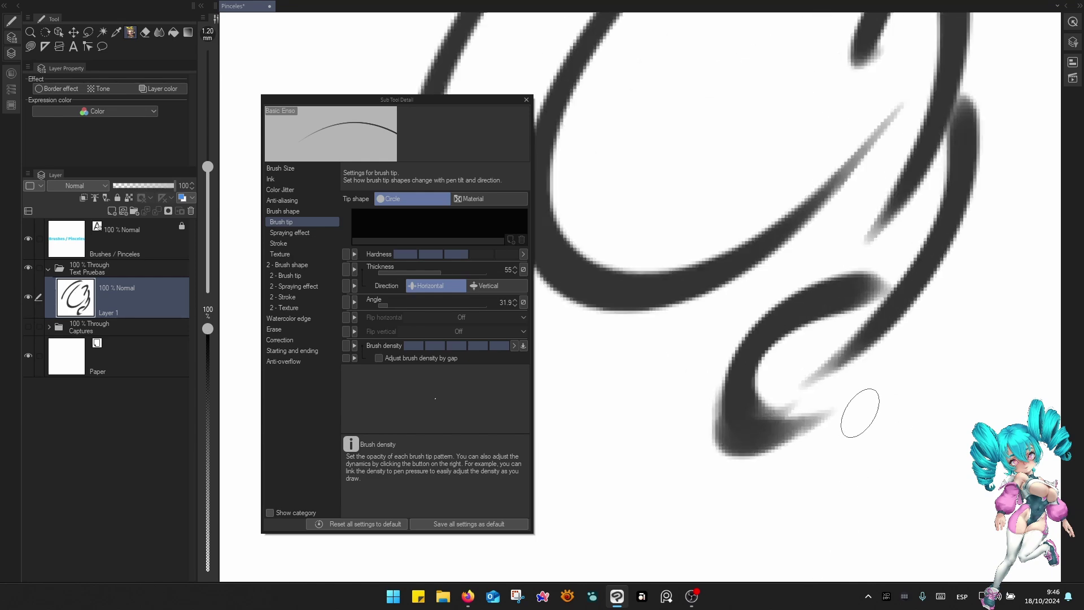
pyautogui.scroll(-5, 799, 428)
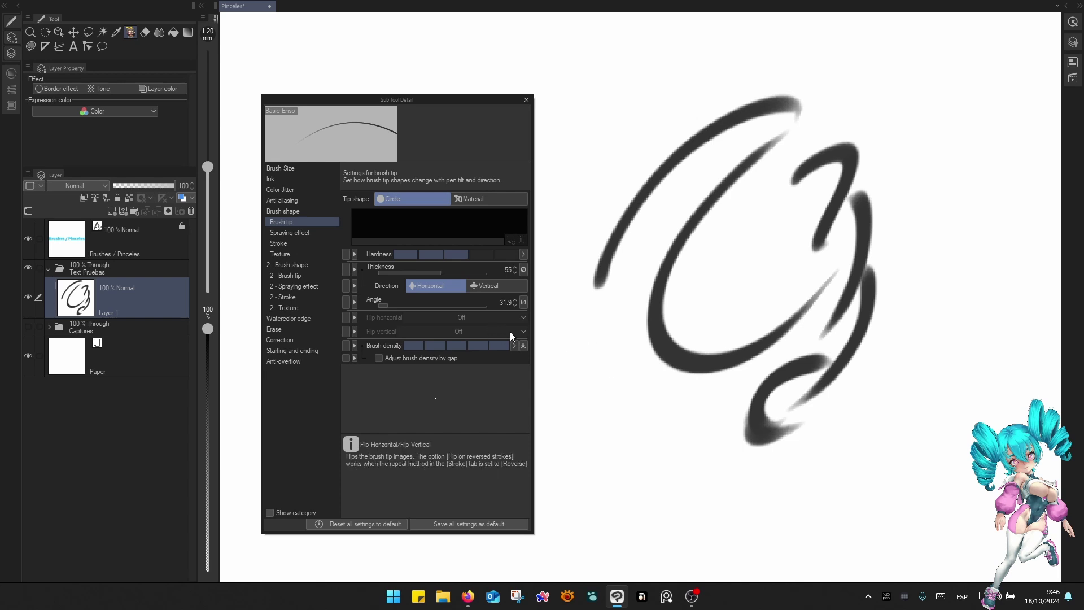
# Bend the brush density pressure curve downward and raise its starting point above zero output.
pyautogui.click(524, 345)
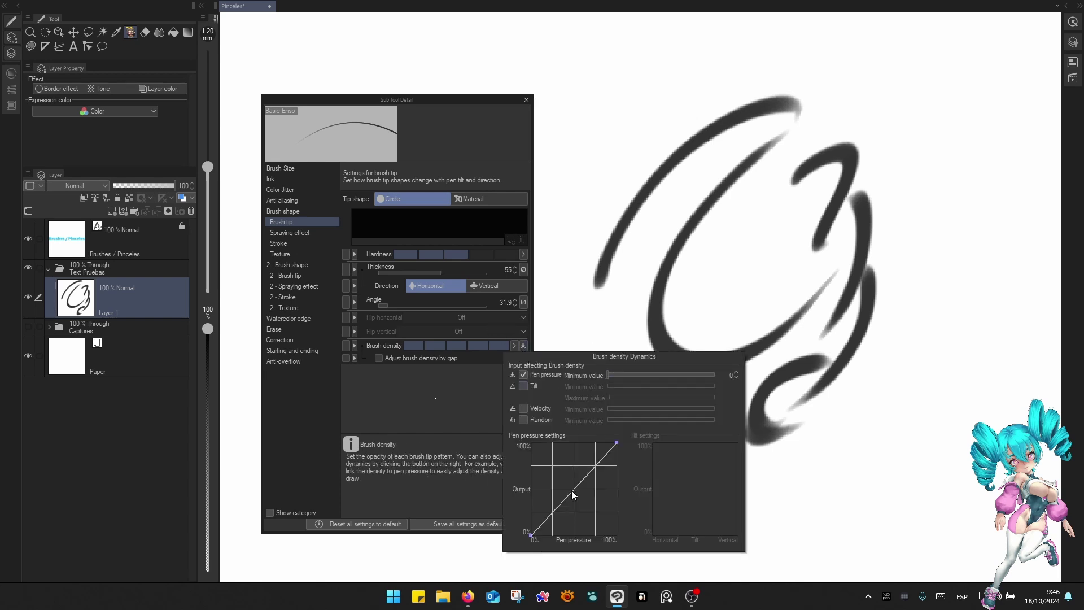
pyautogui.moveTo(572, 489)
pyautogui.mouseDown()
pyautogui.moveTo(553, 481)
pyautogui.moveTo(609, 528)
pyautogui.moveTo(587, 505)
pyautogui.moveTo(597, 495)
pyautogui.mouseUp()
pyautogui.moveTo(532, 536); pyautogui.dragTo(529, 519)
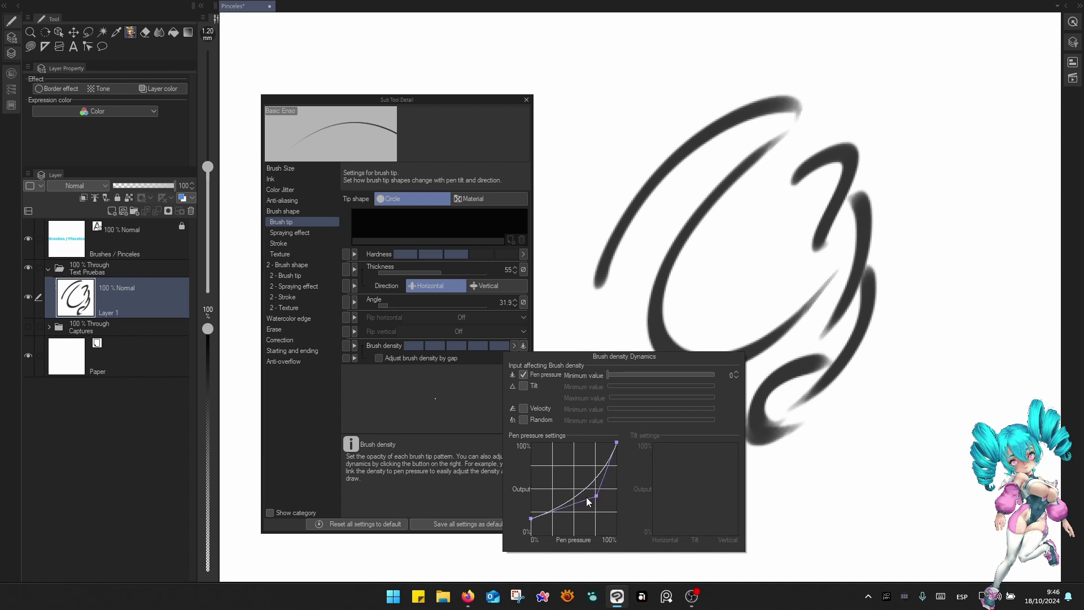
pyautogui.moveTo(596, 496); pyautogui.dragTo(591, 501)
# Draw arcs and bent curves around the existing strokes to test the new density curve.
pyautogui.click(900, 231)
pyautogui.moveTo(947, 115)
pyautogui.mouseDown()
pyautogui.moveTo(921, 145)
pyautogui.moveTo(917, 292)
pyautogui.mouseUp()
pyautogui.moveTo(946, 182)
pyautogui.mouseDown()
pyautogui.moveTo(963, 228)
pyautogui.moveTo(897, 403)
pyautogui.mouseUp()
pyautogui.moveTo(884, 352)
pyautogui.mouseDown()
pyautogui.moveTo(865, 374)
pyautogui.moveTo(951, 391)
pyautogui.mouseUp()
pyautogui.moveTo(640, 57)
pyautogui.mouseDown()
pyautogui.moveTo(594, 175)
pyautogui.moveTo(593, 251)
pyautogui.mouseUp()
pyautogui.moveTo(645, 78)
pyautogui.mouseDown()
pyautogui.moveTo(615, 153)
pyautogui.moveTo(612, 235)
pyautogui.mouseUp()
pyautogui.moveTo(777, 85); pyautogui.dragTo(707, 175)
# Draw a large arc and a spiral with a 1.5 mm brush, plus an oval loop at 1.2 mm.
pyautogui.press(']')
pyautogui.moveTo(875, 58)
pyautogui.mouseDown()
pyautogui.moveTo(773, 201)
pyautogui.moveTo(780, 231)
pyautogui.mouseUp()
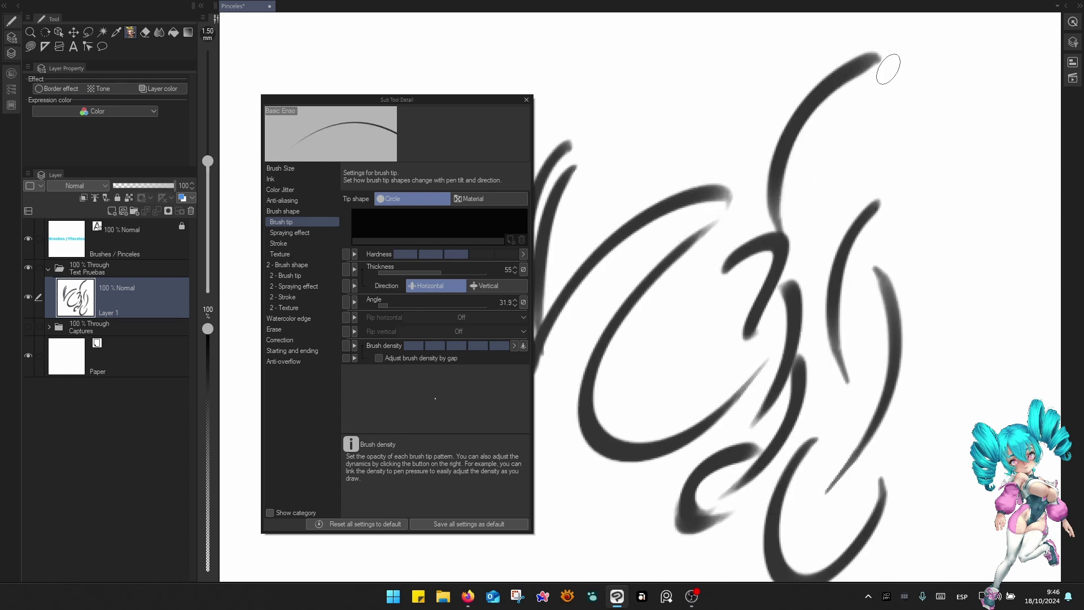
pyautogui.moveTo(848, 77)
pyautogui.mouseDown()
pyautogui.moveTo(900, 51)
pyautogui.moveTo(931, 150)
pyautogui.mouseUp()
pyautogui.moveTo(946, 85)
pyautogui.mouseDown()
pyautogui.moveTo(903, 275)
pyautogui.moveTo(932, 225)
pyautogui.moveTo(968, 249)
pyautogui.moveTo(873, 372)
pyautogui.mouseUp()
pyautogui.press('[')
pyautogui.moveTo(905, 186)
pyautogui.mouseDown()
pyautogui.moveTo(922, 246)
pyautogui.moveTo(965, 209)
pyautogui.mouseUp()
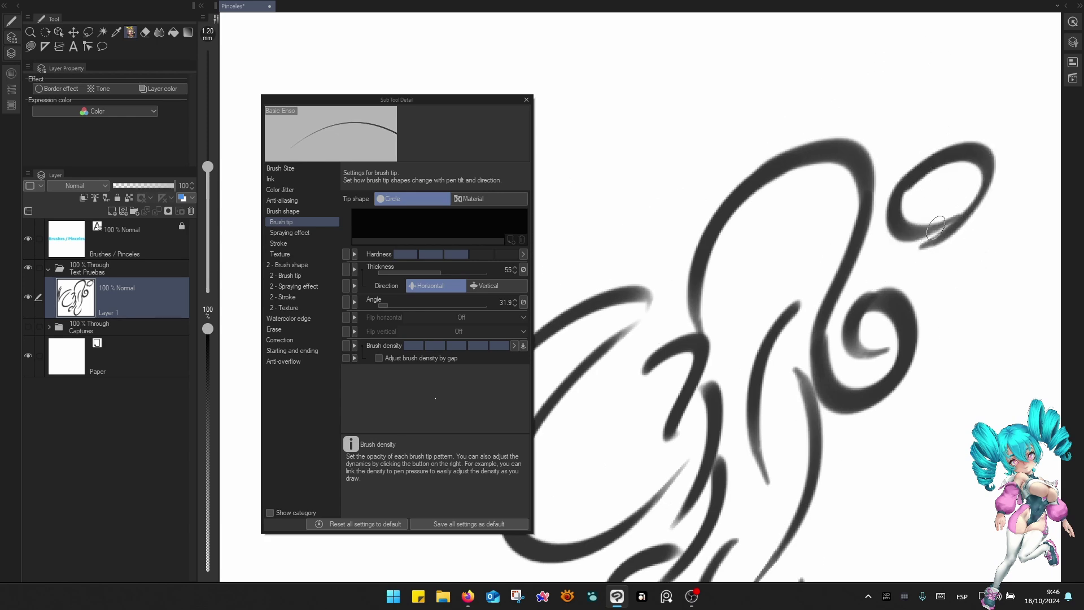
pyautogui.scroll(3, 937, 226)
pyautogui.scroll(-6, 936, 226)
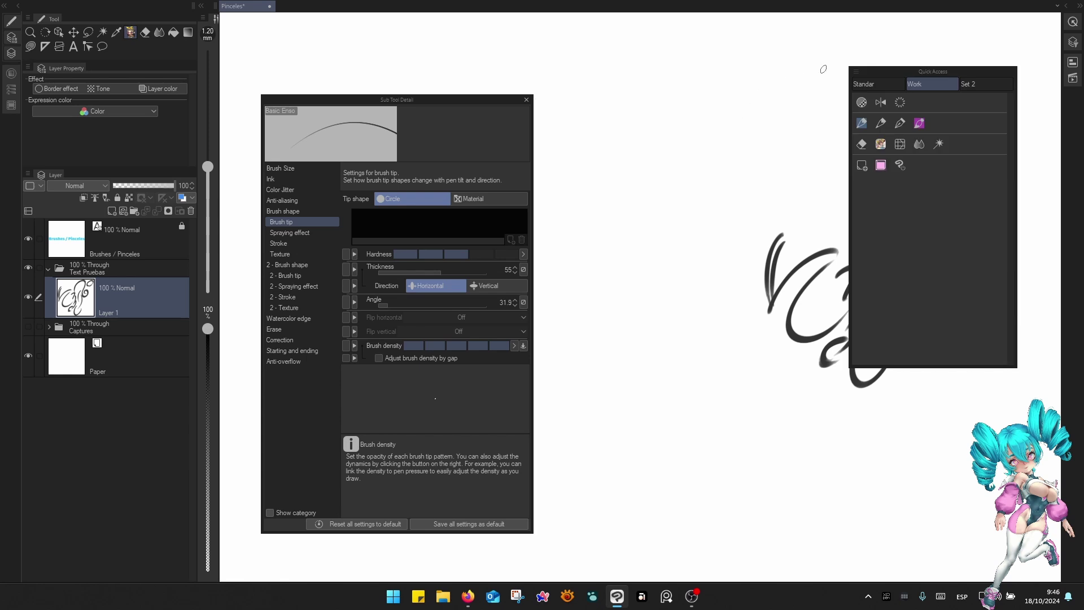
# Clear Layer 1 and sketch a thin arc with dense hatching using a 0.8 mm brush.
pyautogui.click(900, 104)
pyautogui.click(678, 216)
pyautogui.press('[')
pyautogui.press('[')
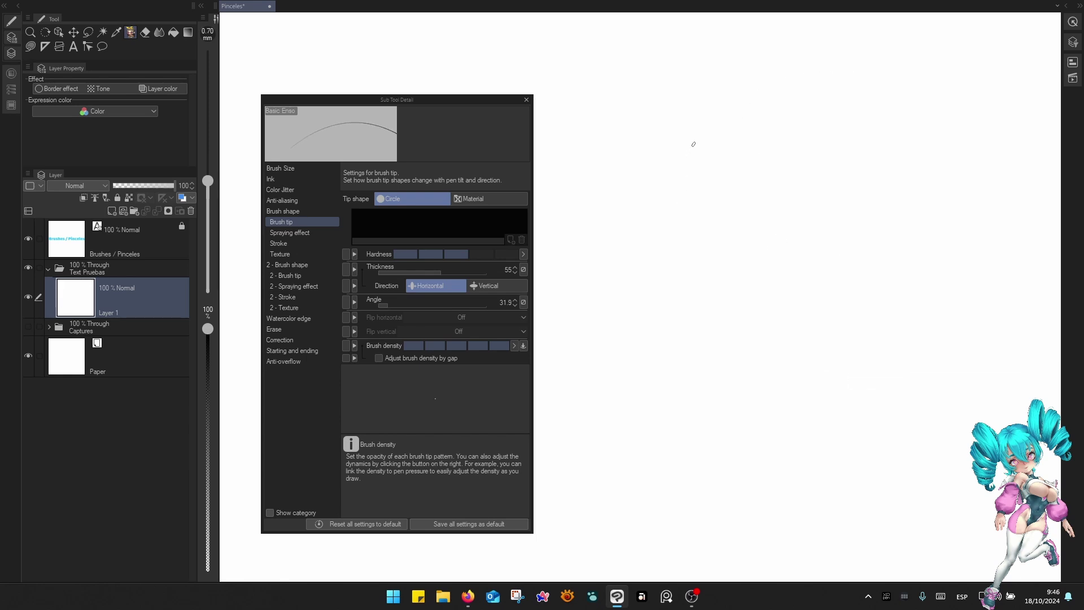
pyautogui.moveTo(703, 129)
pyautogui.mouseDown()
pyautogui.moveTo(685, 211)
pyautogui.moveTo(679, 202)
pyautogui.moveTo(705, 248)
pyautogui.moveTo(679, 186)
pyautogui.moveTo(688, 193)
pyautogui.moveTo(705, 159)
pyautogui.mouseUp()
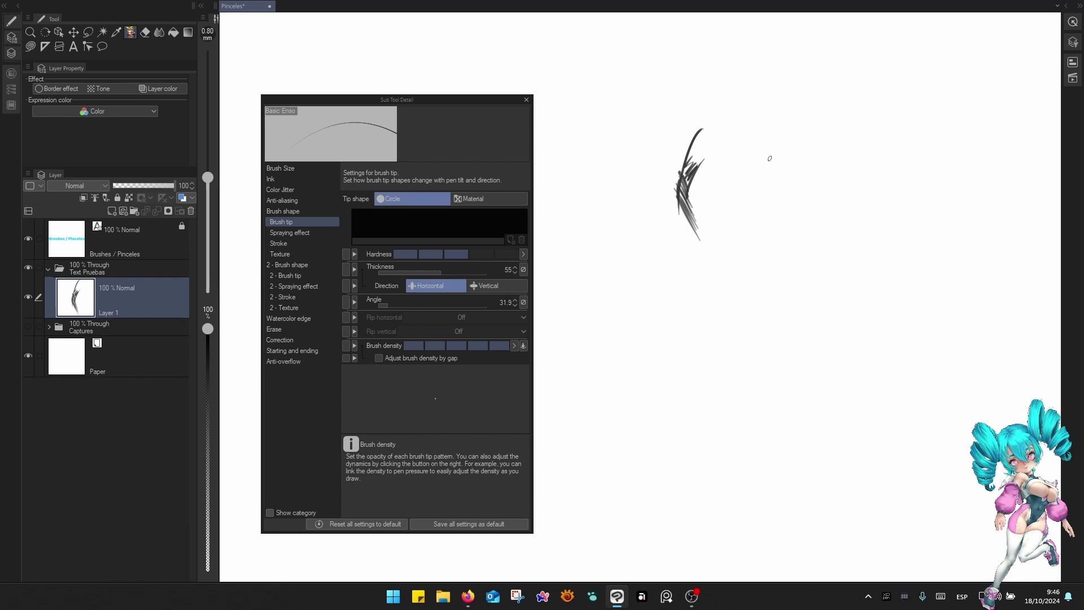
# Sketch an eye's thick upper lash line and a curved pupil stroke beside the hatching at 0.8 mm.
pyautogui.moveTo(730, 210); pyautogui.dragTo(766, 227)
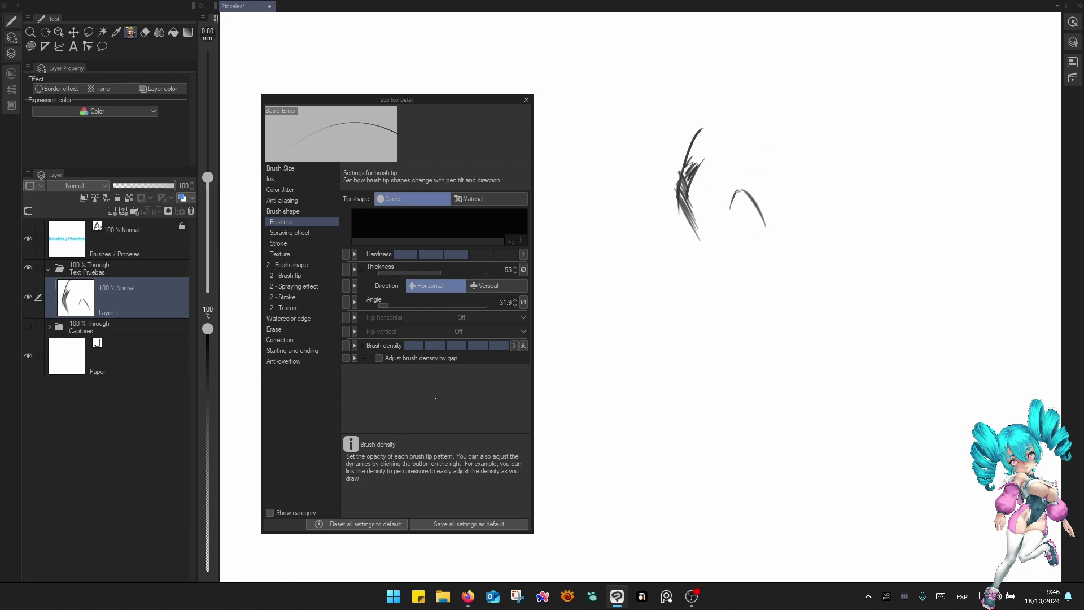
pyautogui.moveTo(734, 189); pyautogui.dragTo(726, 205)
pyautogui.moveTo(744, 197)
pyautogui.mouseDown()
pyautogui.moveTo(750, 228)
pyautogui.moveTo(744, 214)
pyautogui.mouseUp()
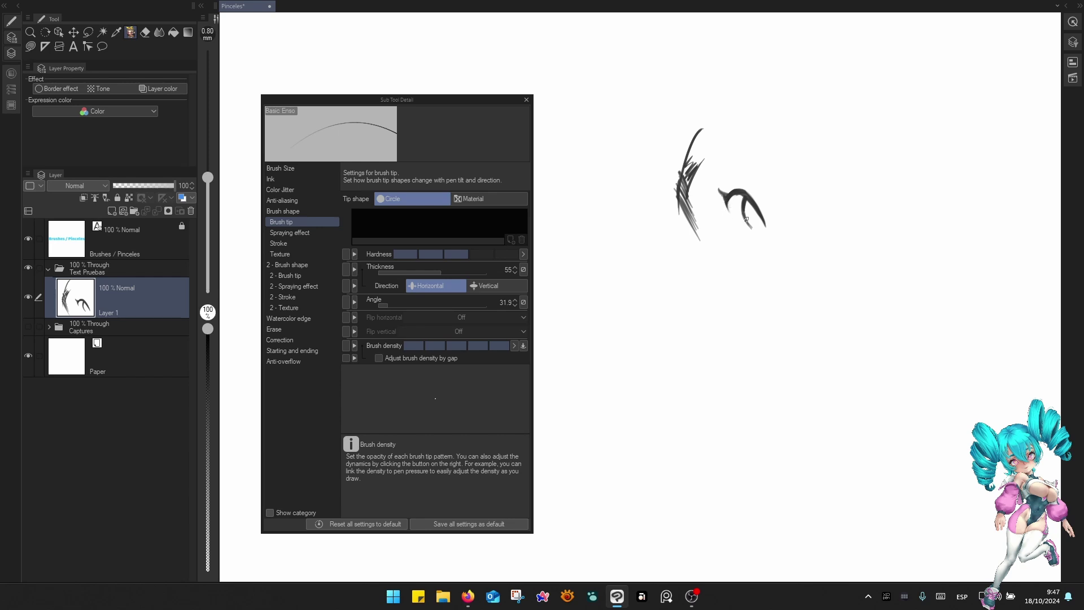
pyautogui.scroll(5, 751, 218)
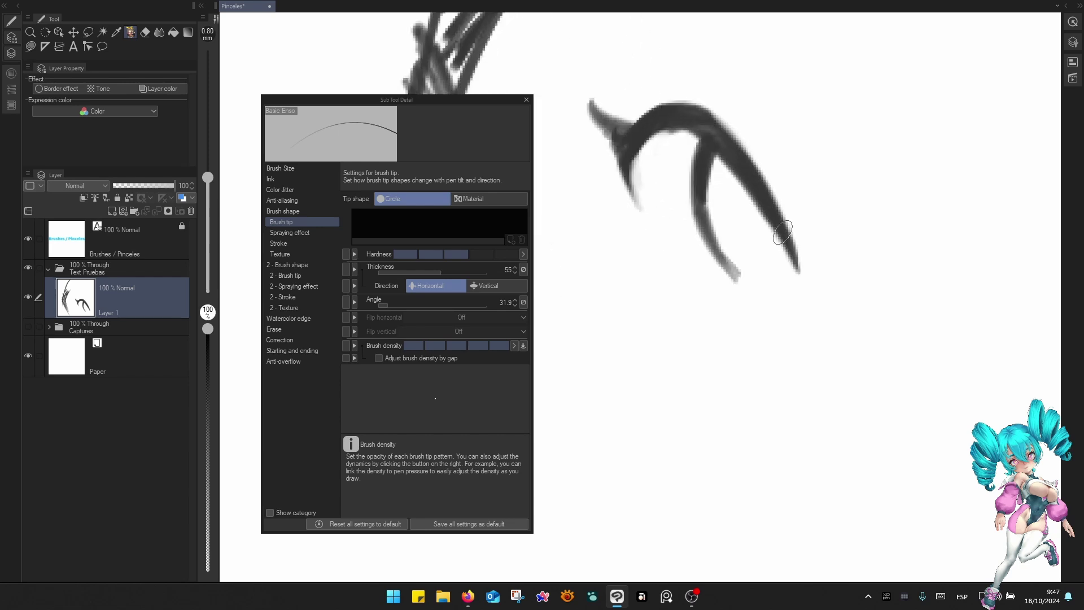
pyautogui.press('space')
pyautogui.moveTo(704, 233); pyautogui.dragTo(833, 337)
# Sharpen and darken the lash line's outer corner, reducing the brush to 0.6 mm and alternating drawing with erasing.
pyautogui.press('[')
pyautogui.moveTo(715, 191); pyautogui.dragTo(738, 266)
pyautogui.press('x')
pyautogui.press('[')
pyautogui.moveTo(731, 223); pyautogui.dragTo(749, 271)
pyautogui.moveTo(734, 230); pyautogui.dragTo(771, 309)
pyautogui.moveTo(785, 237); pyautogui.dragTo(759, 288)
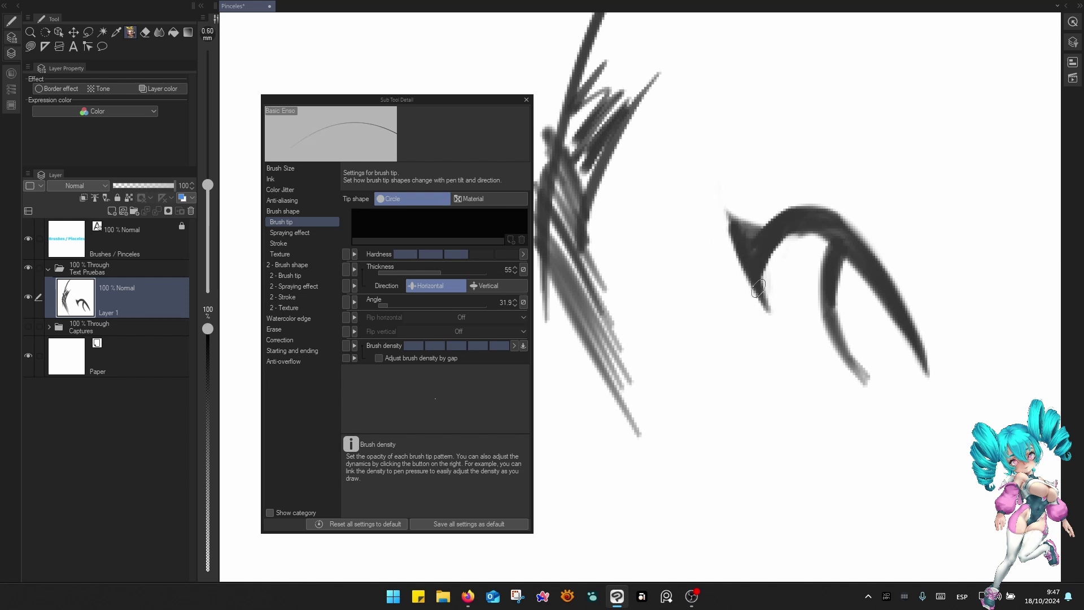
# Taper the pupil stroke's lower end and clean the lash line's inner edge with a 0.5 mm brush.
pyautogui.press('x')
pyautogui.press('[')
pyautogui.moveTo(783, 247)
pyautogui.mouseDown()
pyautogui.moveTo(807, 255)
pyautogui.moveTo(797, 237)
pyautogui.moveTo(802, 254)
pyautogui.moveTo(818, 243)
pyautogui.moveTo(779, 258)
pyautogui.moveTo(782, 305)
pyautogui.mouseUp()
pyautogui.moveTo(874, 395)
pyautogui.mouseDown()
pyautogui.moveTo(855, 354)
pyautogui.moveTo(879, 387)
pyautogui.mouseUp()
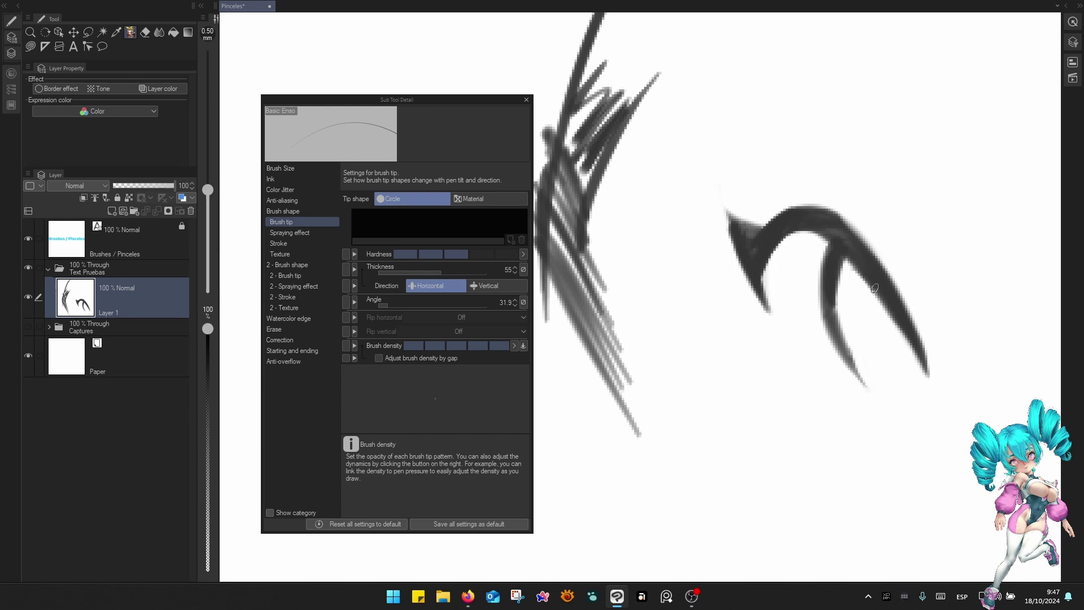
pyautogui.moveTo(849, 266); pyautogui.dragTo(888, 323)
pyautogui.press('x')
pyautogui.moveTo(847, 269); pyautogui.dragTo(917, 362)
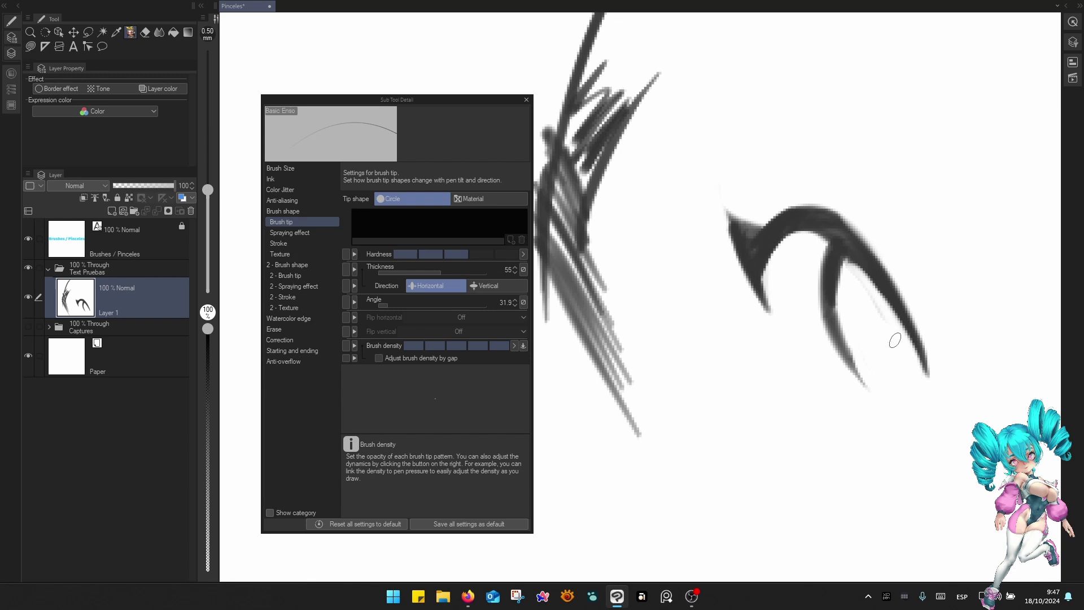
pyautogui.moveTo(867, 292)
pyautogui.mouseDown()
pyautogui.moveTo(896, 358)
pyautogui.moveTo(841, 261)
pyautogui.moveTo(844, 329)
pyautogui.mouseUp()
pyautogui.press('x')
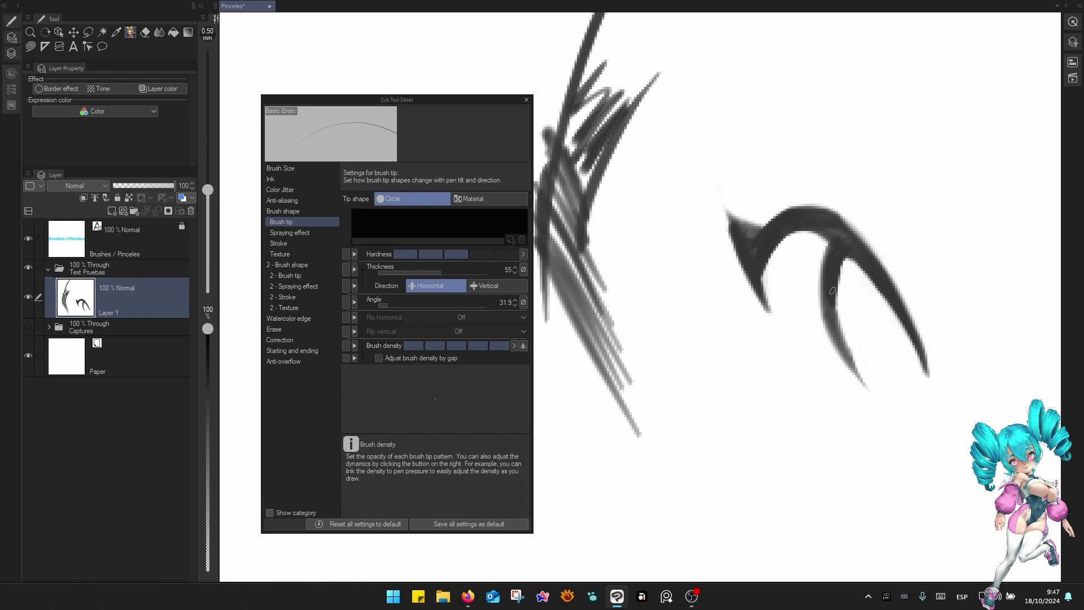
# Outline the lower edge of the eye with a 0.4 mm brush.
pyautogui.press('[')
pyautogui.moveTo(771, 334)
pyautogui.mouseDown()
pyautogui.moveTo(802, 386)
pyautogui.moveTo(881, 396)
pyautogui.moveTo(930, 372)
pyautogui.moveTo(914, 381)
pyautogui.mouseUp()
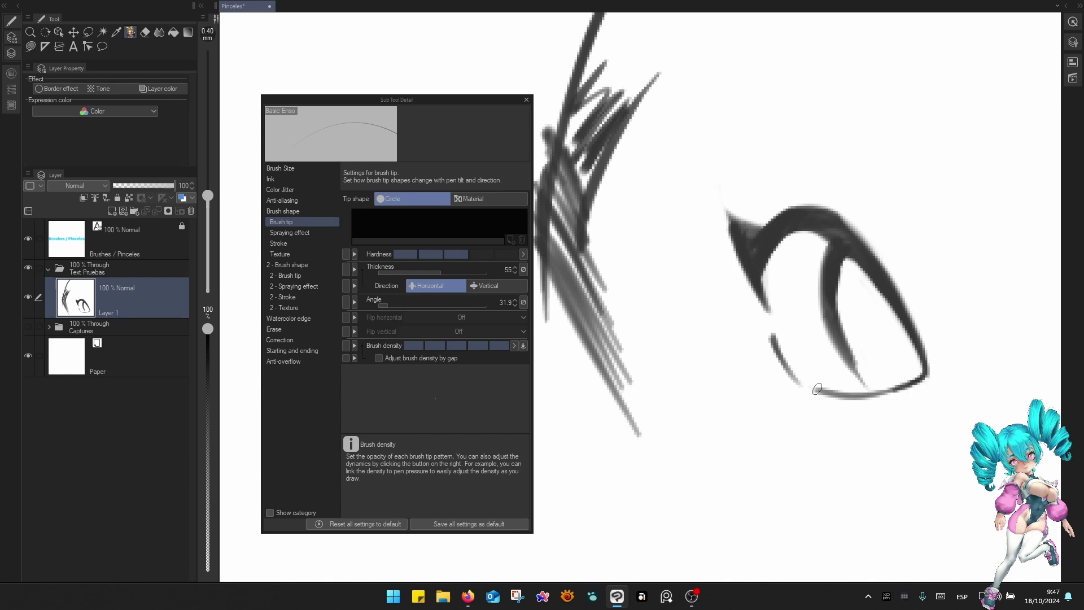
pyautogui.moveTo(772, 344); pyautogui.dragTo(797, 380)
pyautogui.moveTo(769, 288); pyautogui.dragTo(771, 311)
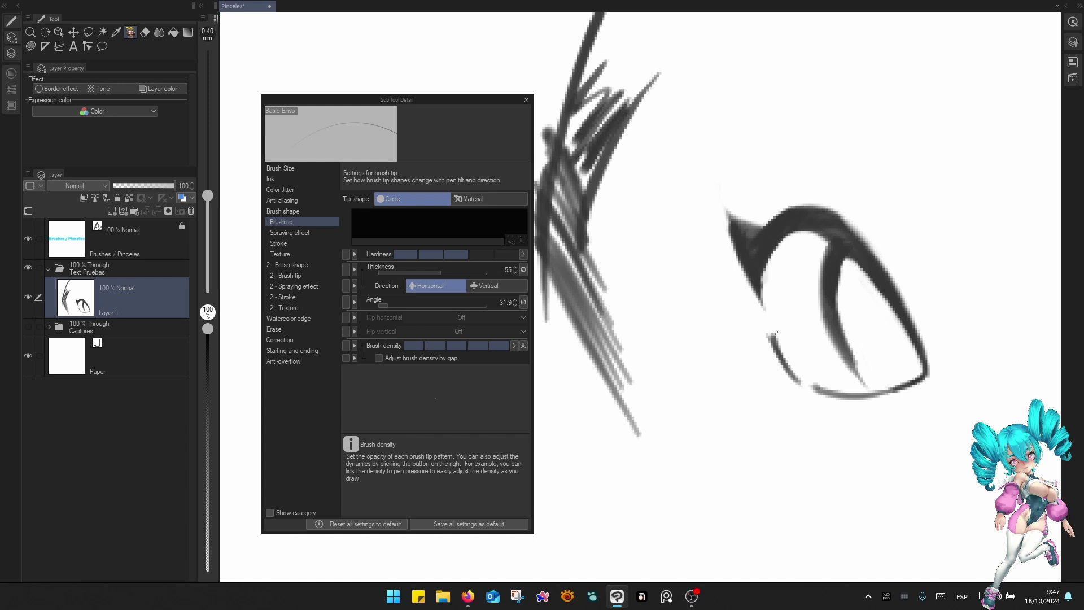
# Draw the iris outline, lower lid line and small lower lashes with a 0.3 mm brush.
pyautogui.moveTo(790, 238)
pyautogui.mouseDown()
pyautogui.moveTo(773, 299)
pyautogui.moveTo(786, 336)
pyautogui.mouseUp()
pyautogui.press('[')
pyautogui.moveTo(779, 277); pyautogui.dragTo(800, 368)
pyautogui.moveTo(799, 407)
pyautogui.mouseDown()
pyautogui.moveTo(779, 343)
pyautogui.moveTo(759, 352)
pyautogui.moveTo(735, 314)
pyautogui.moveTo(742, 305)
pyautogui.moveTo(775, 305)
pyautogui.moveTo(789, 339)
pyautogui.moveTo(825, 356)
pyautogui.moveTo(878, 359)
pyautogui.moveTo(895, 342)
pyautogui.mouseUp()
pyautogui.hotkey('ctrl', 'z')
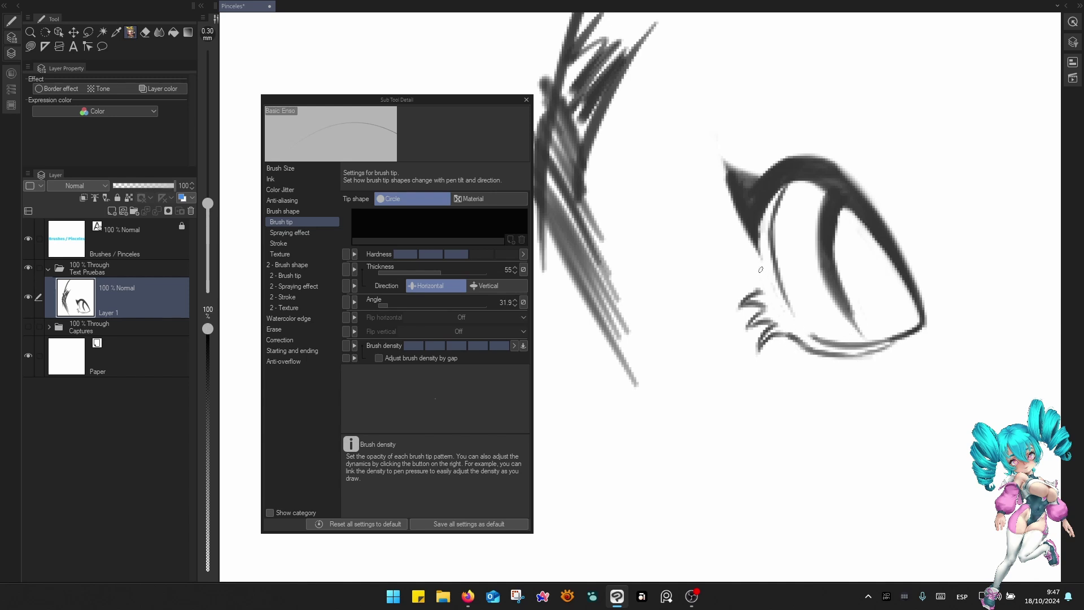
pyautogui.moveTo(762, 286); pyautogui.dragTo(756, 269)
pyautogui.moveTo(774, 346); pyautogui.dragTo(792, 356)
pyautogui.moveTo(842, 301); pyautogui.dragTo(800, 341)
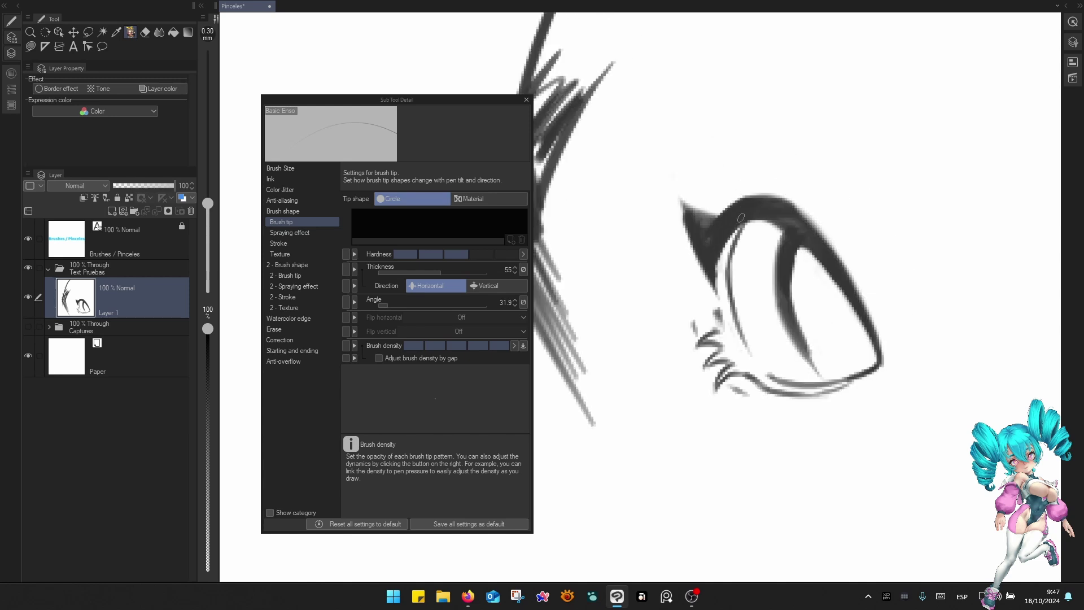
# Shade under the upper lid and add curved upper lashes and an eyelid crease, using a 0.4 mm brush for the lashes.
pyautogui.moveTo(790, 228)
pyautogui.mouseDown()
pyautogui.moveTo(744, 233)
pyautogui.moveTo(683, 190)
pyautogui.moveTo(714, 215)
pyautogui.moveTo(652, 210)
pyautogui.mouseUp()
pyautogui.press('c')
pyautogui.press(']')
pyautogui.press('c')
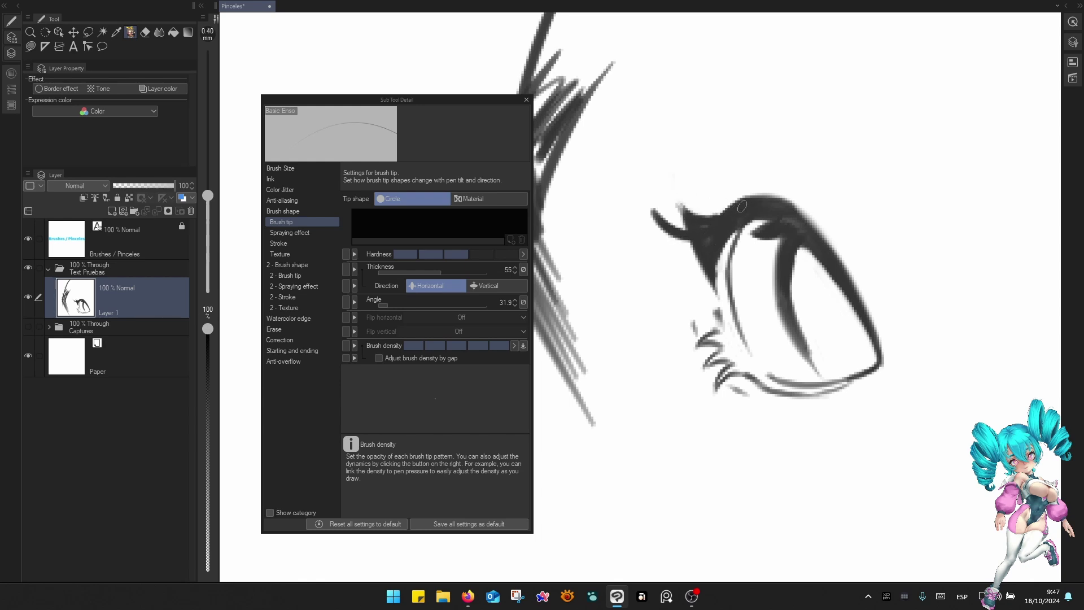
pyautogui.moveTo(740, 199); pyautogui.dragTo(726, 152)
pyautogui.press('c')
pyautogui.moveTo(655, 226)
pyautogui.mouseDown()
pyautogui.moveTo(672, 236)
pyautogui.moveTo(666, 211)
pyautogui.moveTo(684, 236)
pyautogui.moveTo(661, 250)
pyautogui.mouseUp()
pyautogui.press('c')
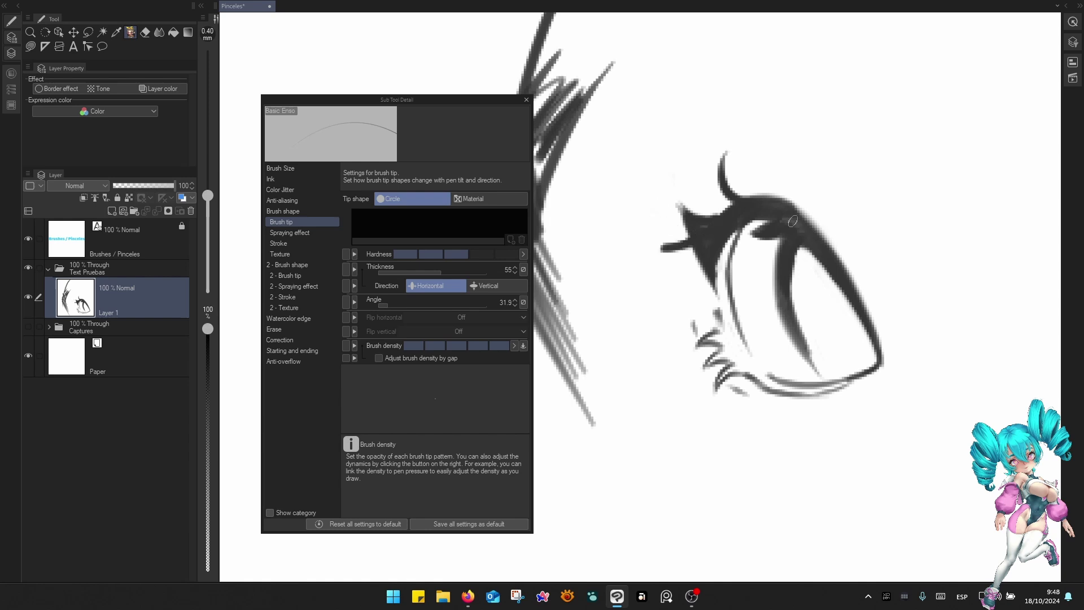
# Save all current settings of the Basic Enso brush as its default.
pyautogui.scroll(-4, 847, 290)
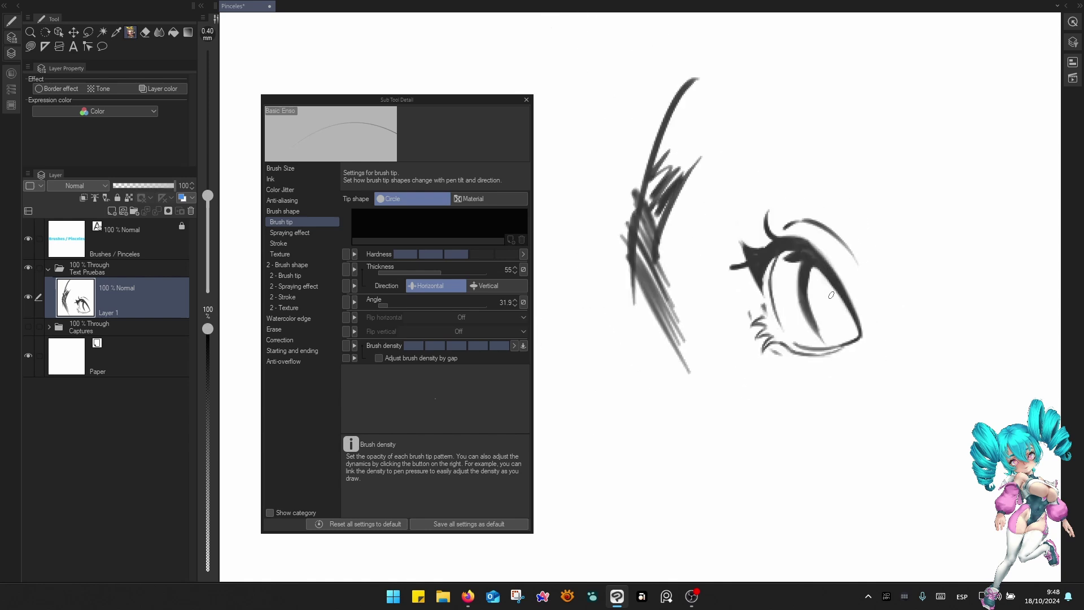
pyautogui.scroll(-1, 847, 290)
pyautogui.scroll(3, 852, 291)
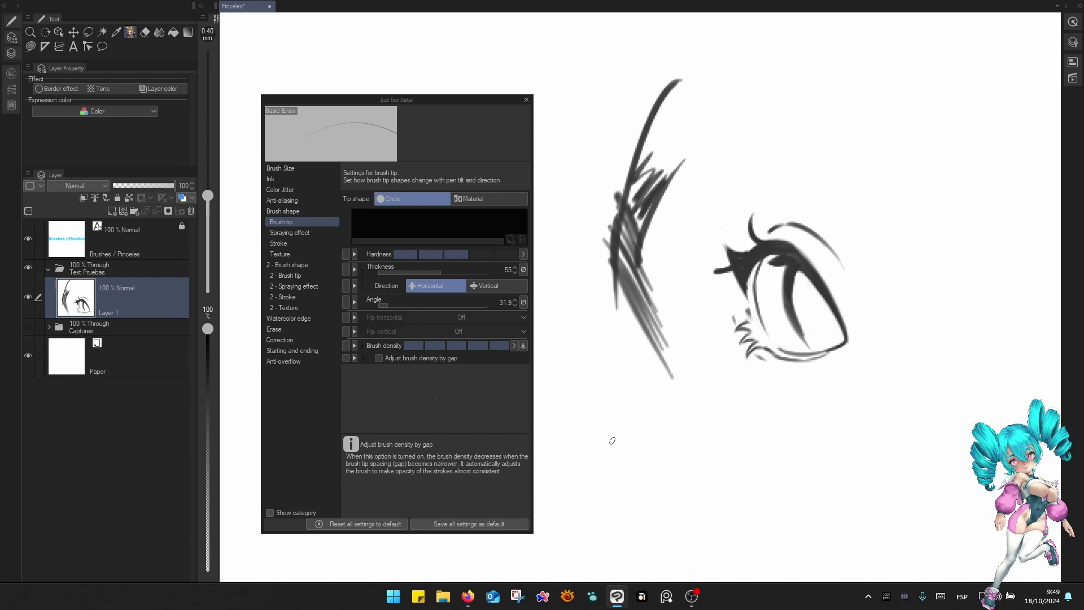
pyautogui.click(495, 524)
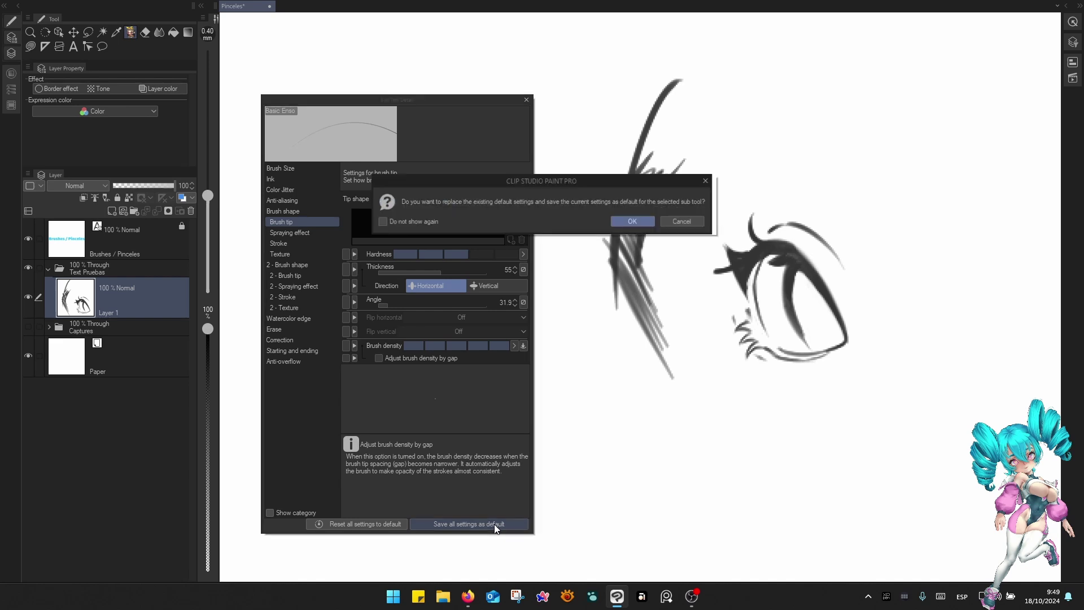
pyautogui.click(636, 221)
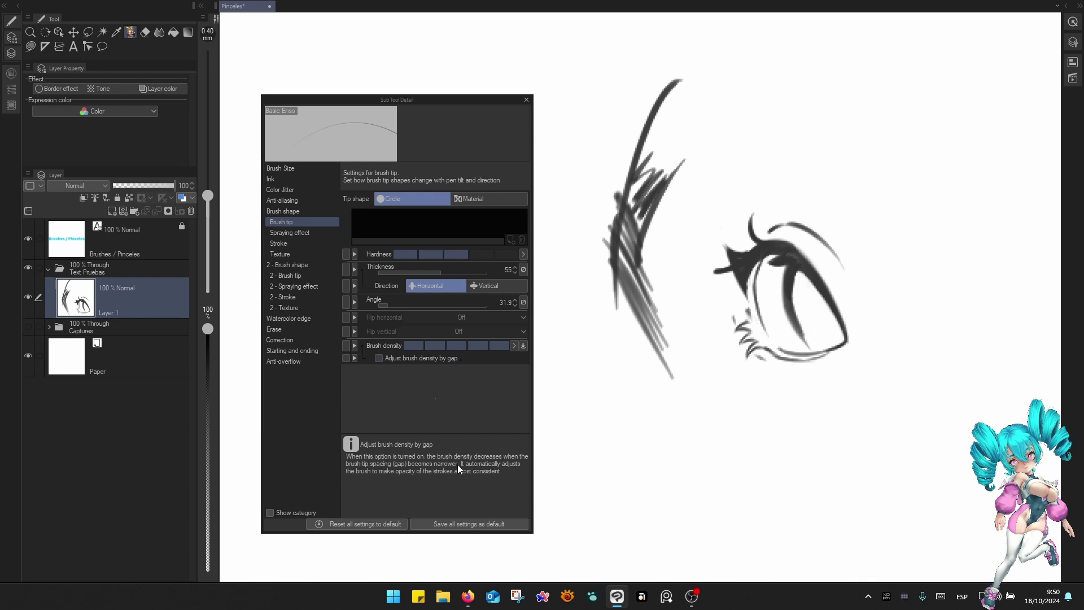
# Remove the Opacity setting from the brush's Tool Property palette.
pyautogui.press('F6')
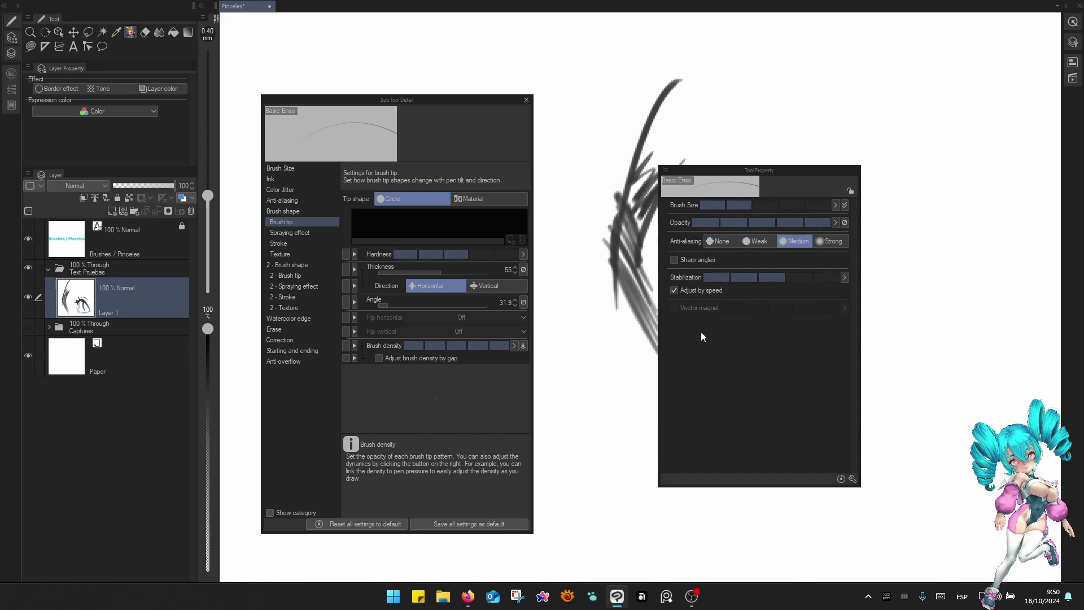
pyautogui.click(281, 169)
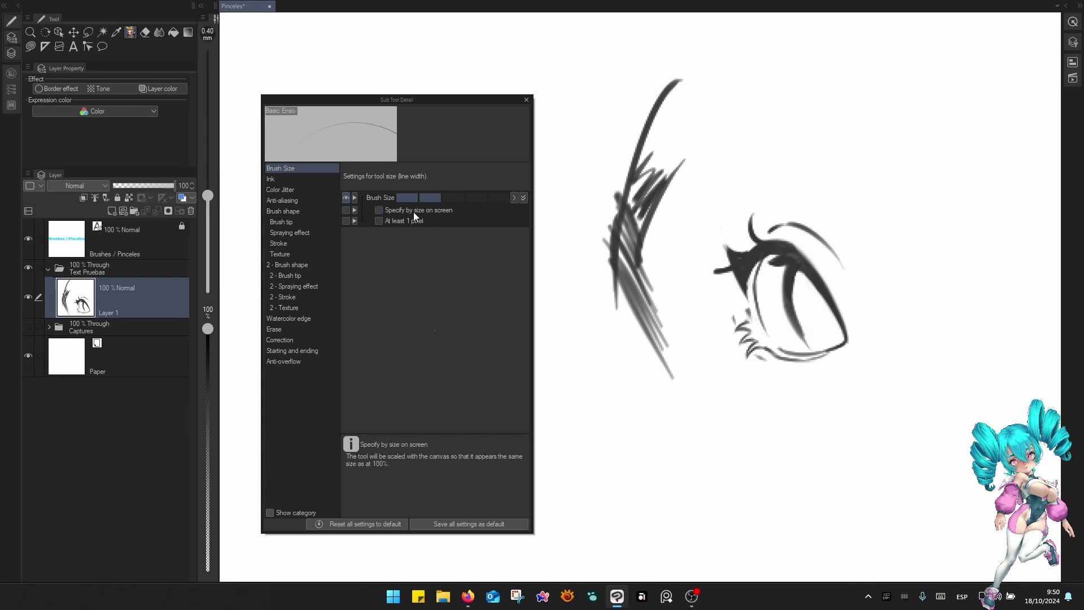
pyautogui.click(279, 179)
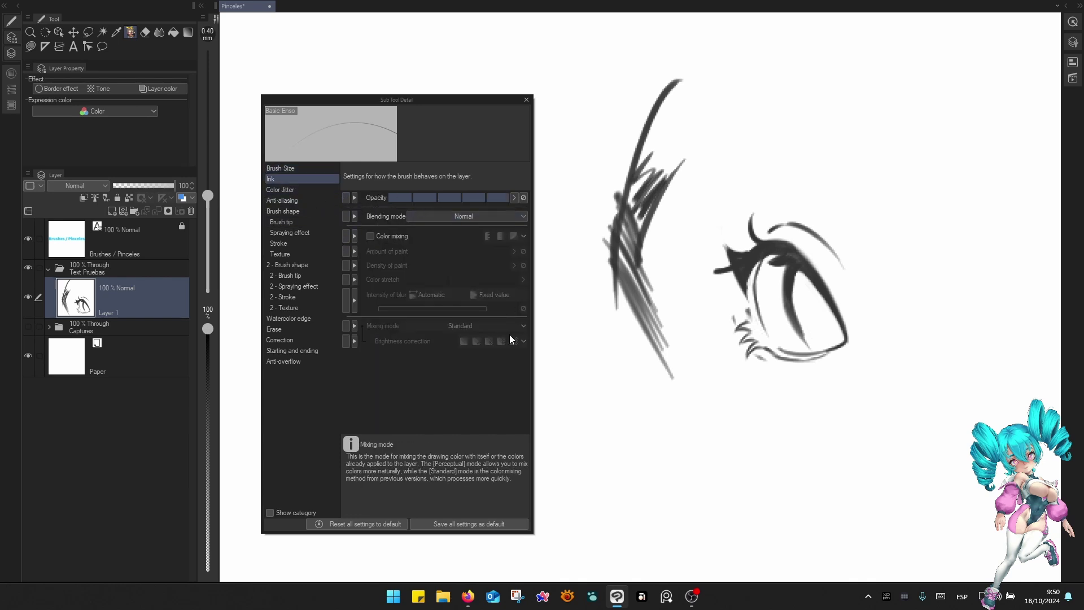
# Go through the remaining setting categories and hide Sharp angles and Adjust by speed from the Tool Property palette.
pyautogui.click(307, 191)
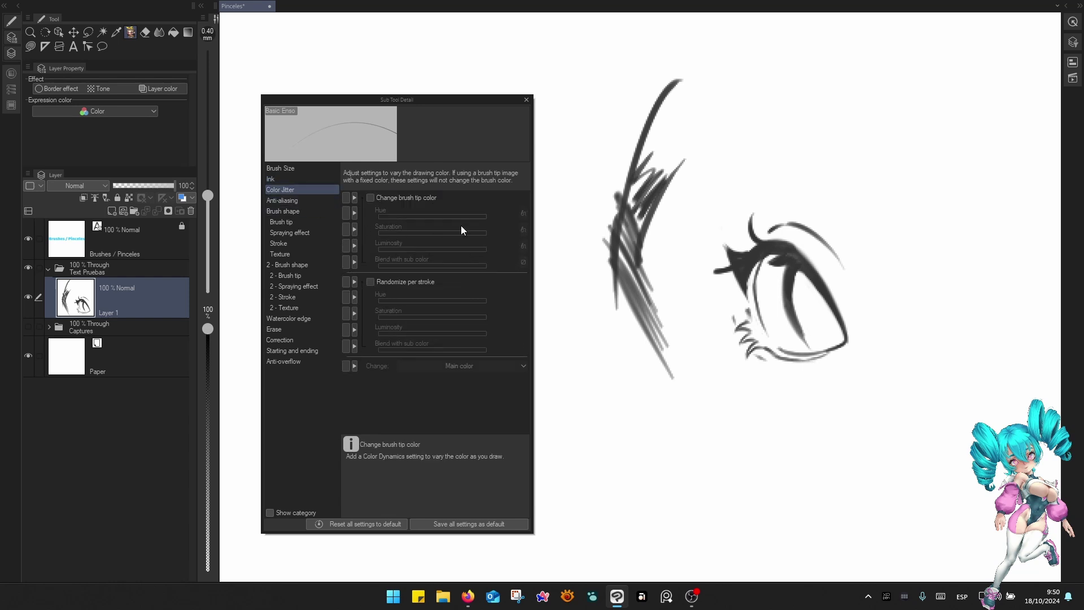
pyautogui.click(309, 201)
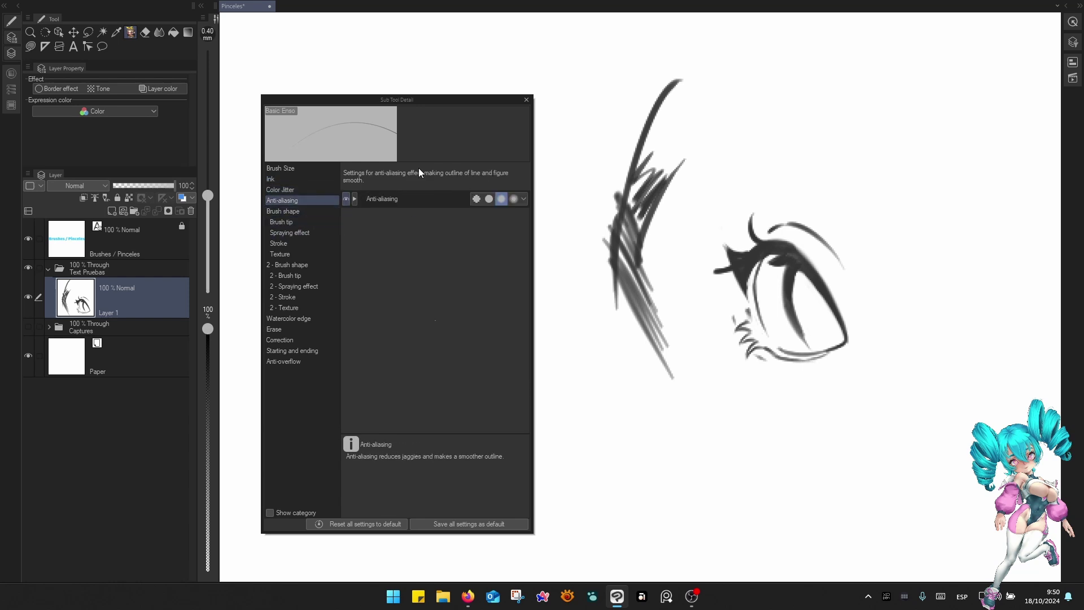
pyautogui.click(324, 214)
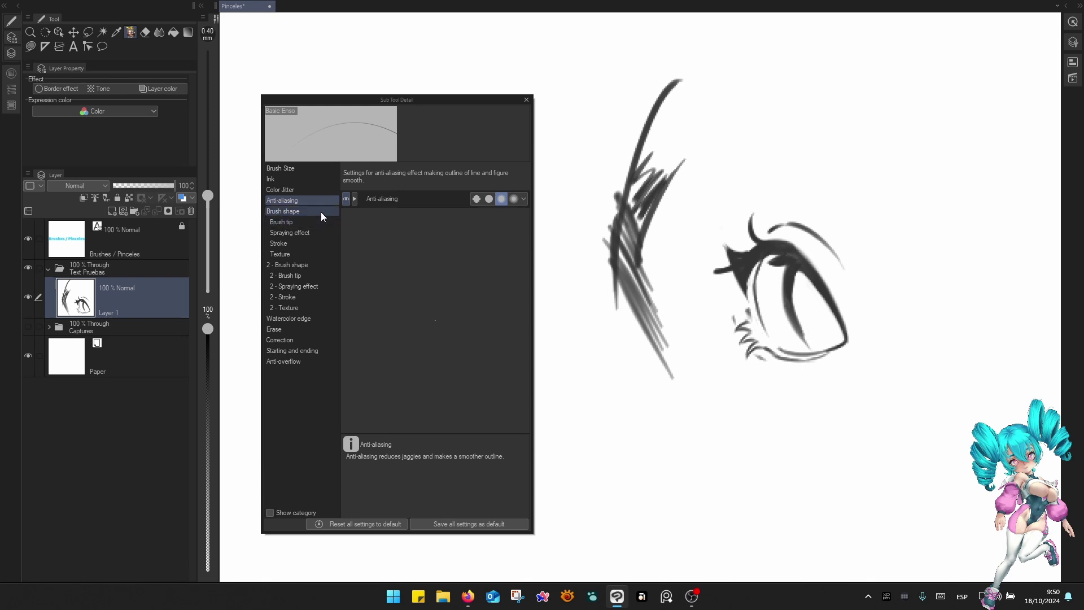
pyautogui.click(323, 221)
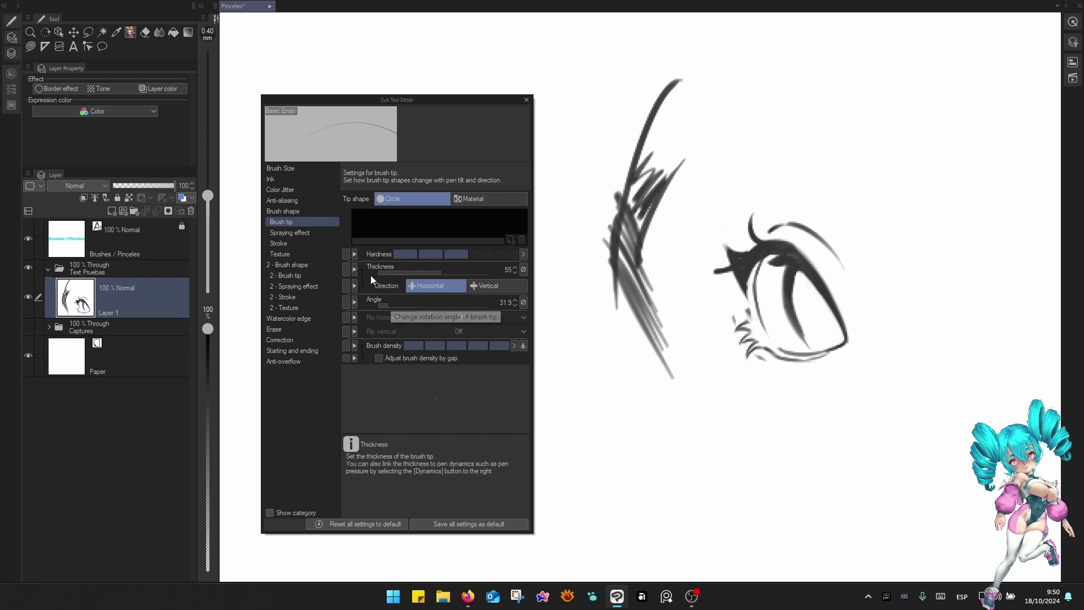
pyautogui.click(311, 243)
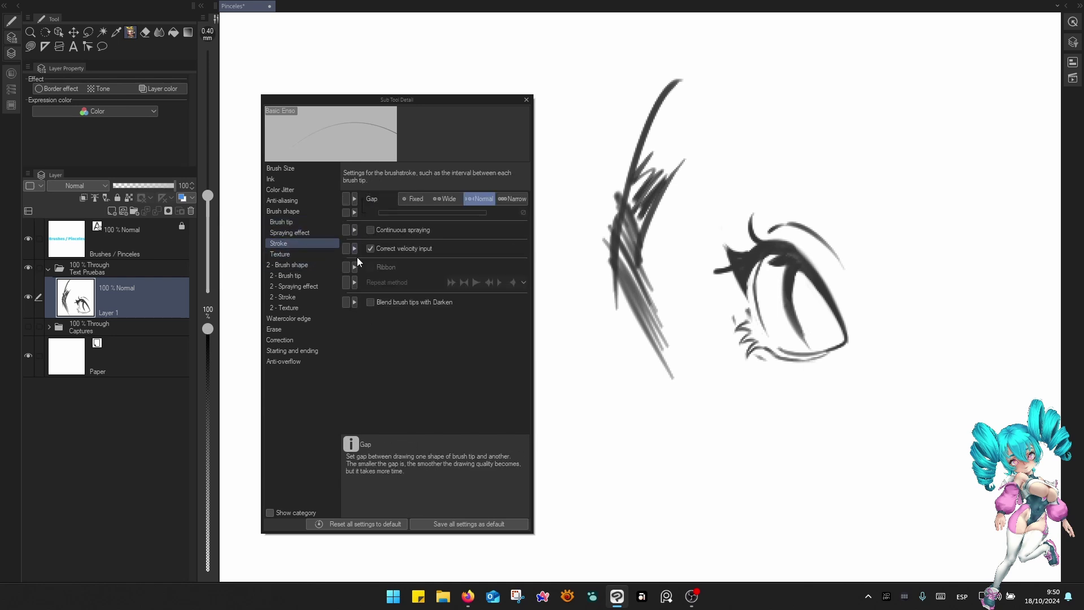
pyautogui.click(314, 319)
pyautogui.click(313, 329)
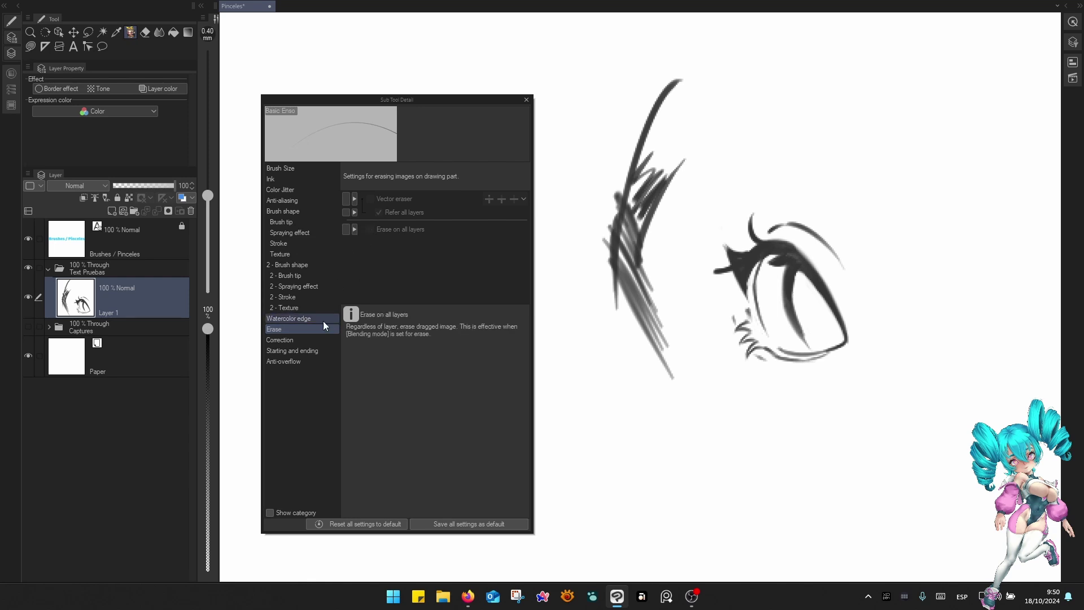
pyautogui.click(311, 341)
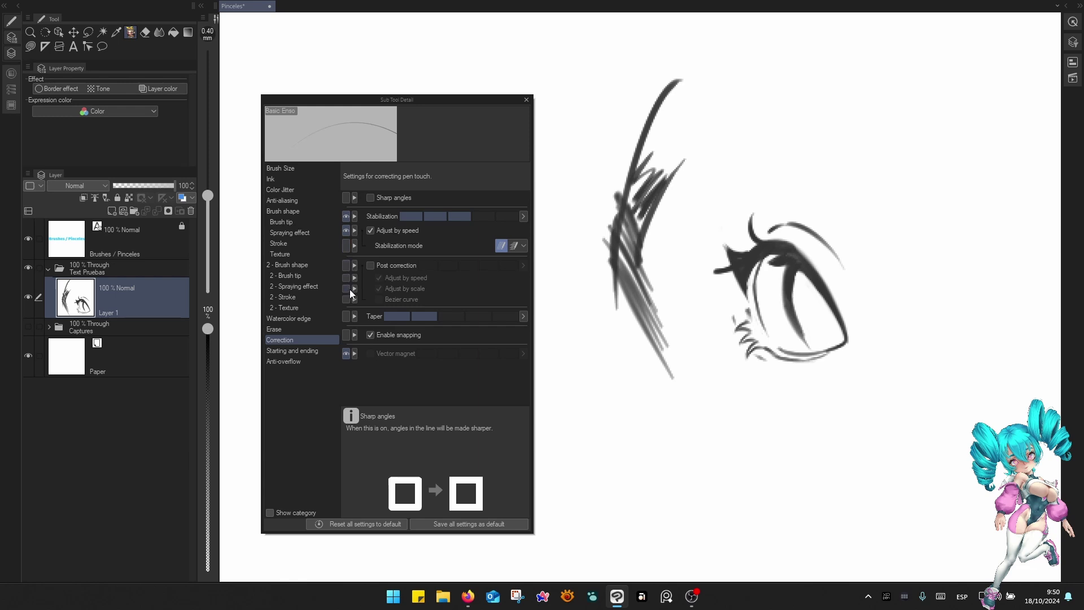
pyautogui.click(345, 355)
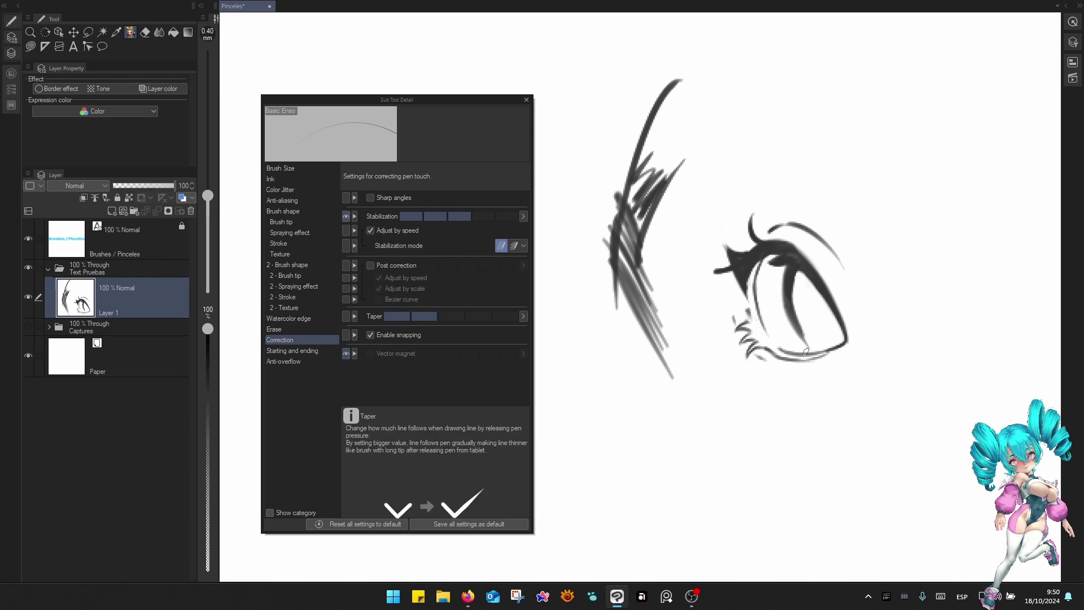
pyautogui.press('F6')
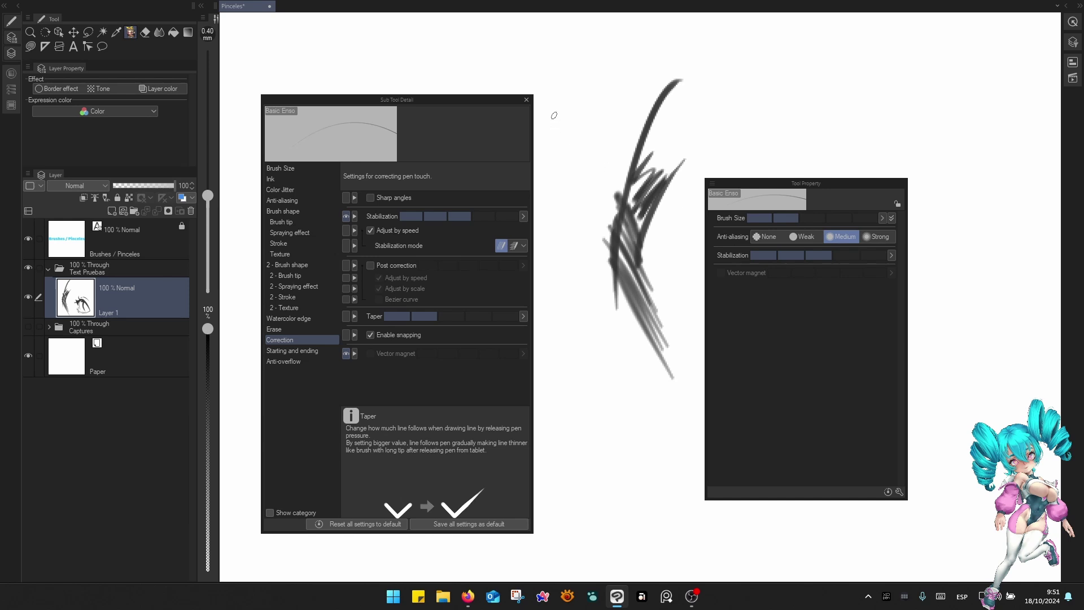
# Save the brush's updated settings as default and close its detailed settings.
pyautogui.click(469, 524)
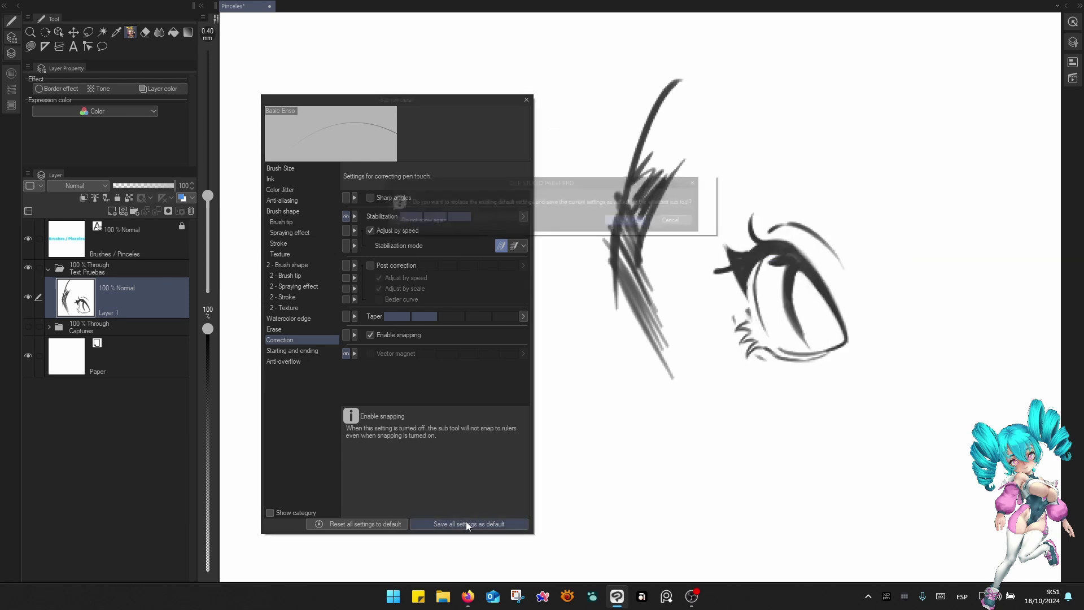
pyautogui.click(635, 221)
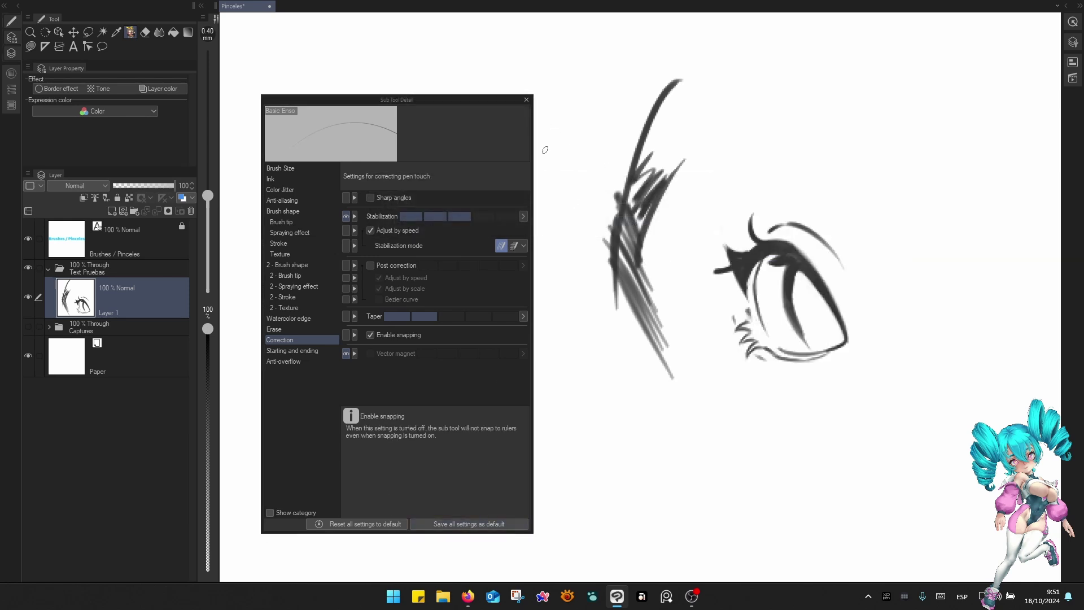
pyautogui.click(527, 100)
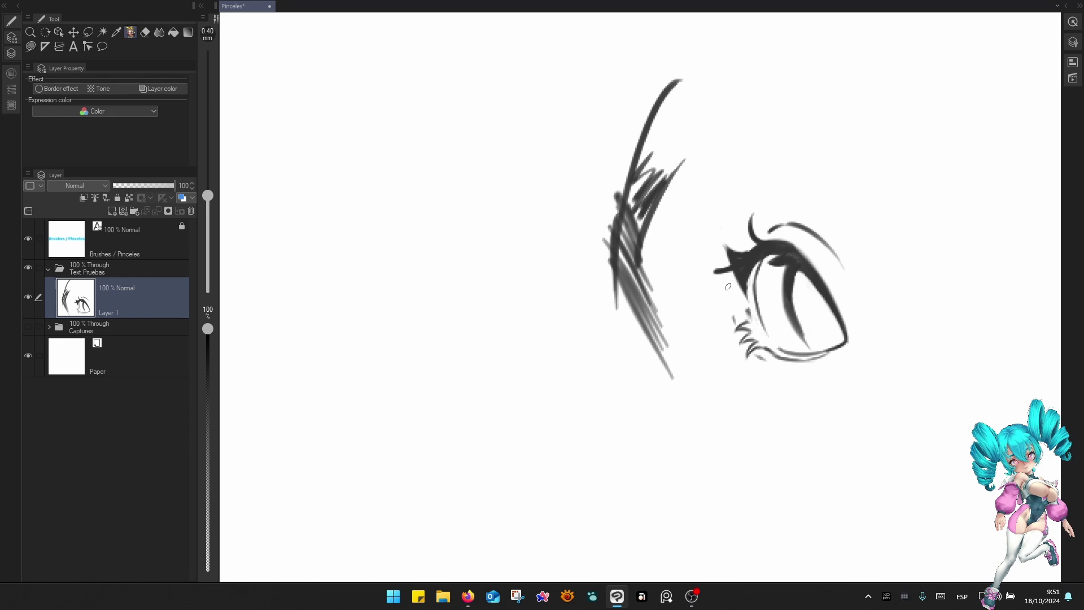
# Clear the eye drawing and the hatching strokes from Layer 1.
pyautogui.rightClick(728, 287)
pyautogui.click(693, 160)
pyautogui.click(581, 329)
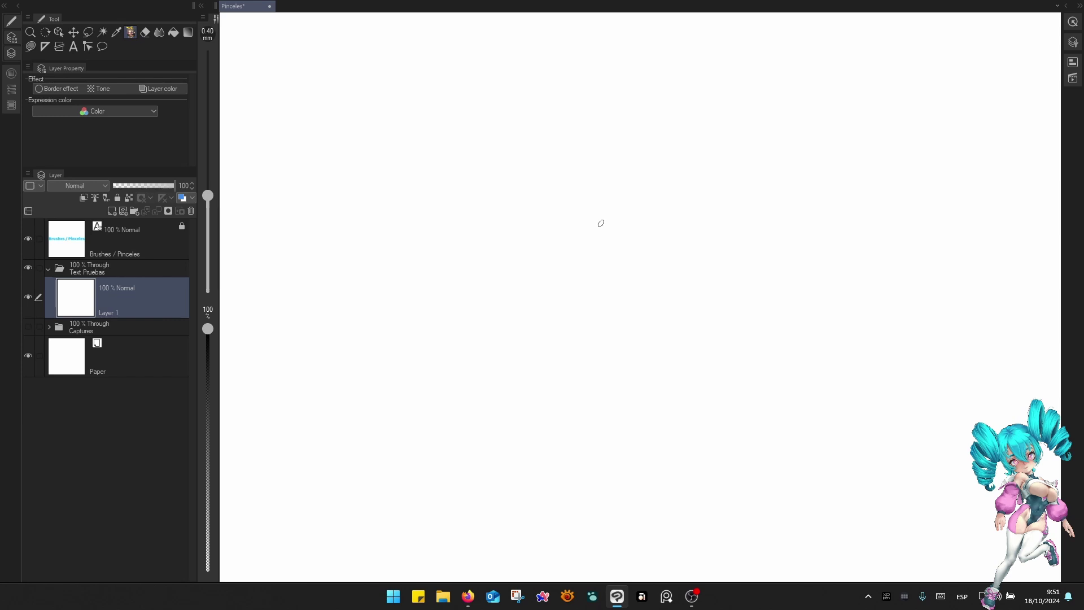
# Start a new illustration canvas and set its measuring unit to px.
pyautogui.rightClick(588, 226)
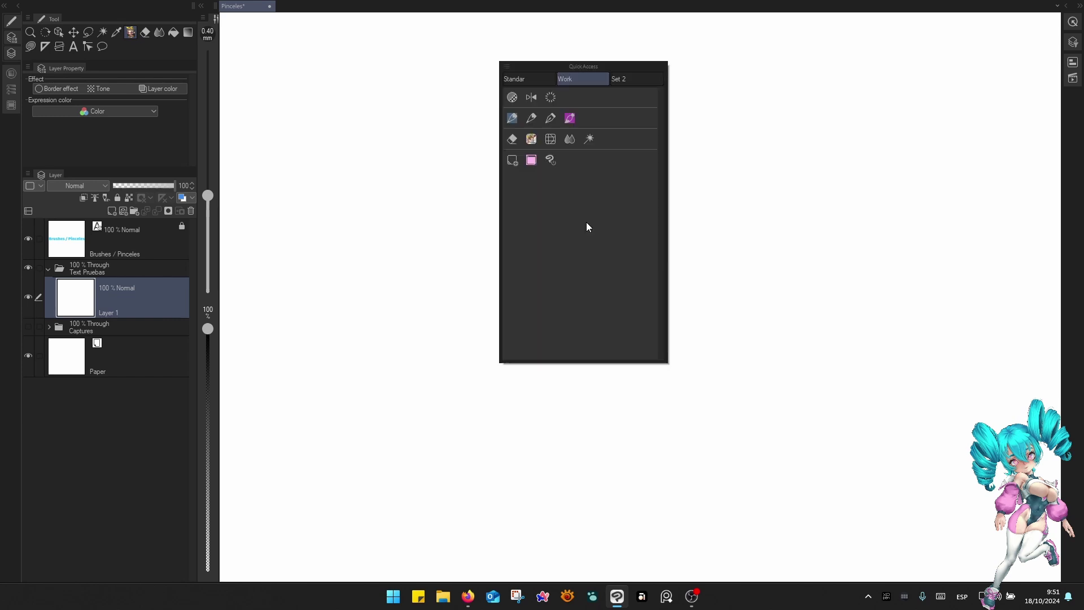
pyautogui.click(539, 80)
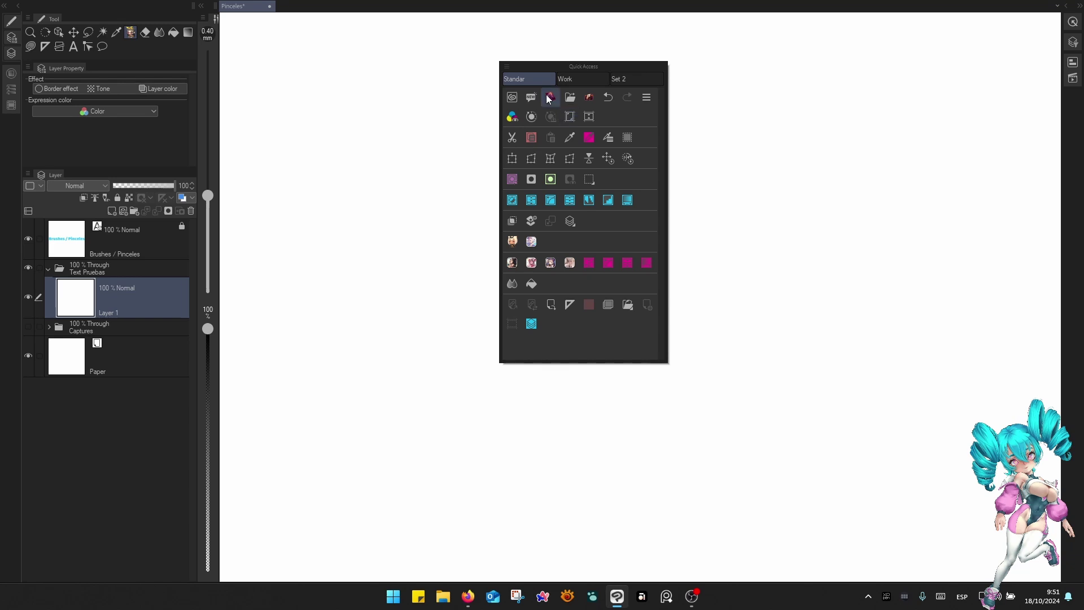
pyautogui.click(552, 100)
pyautogui.moveTo(747, 78); pyautogui.dragTo(677, 152)
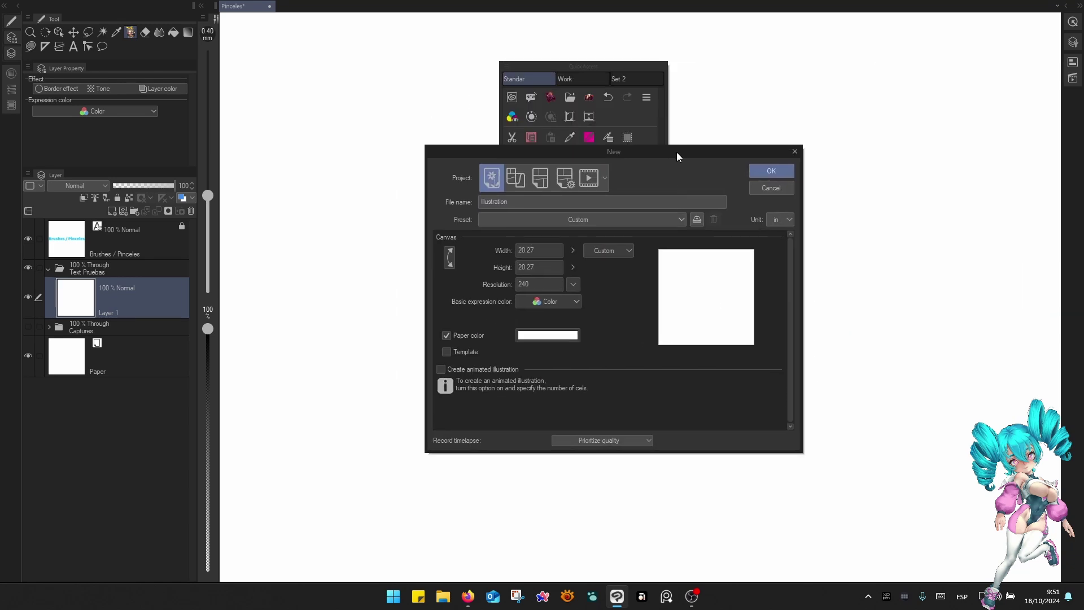
pyautogui.click(786, 224)
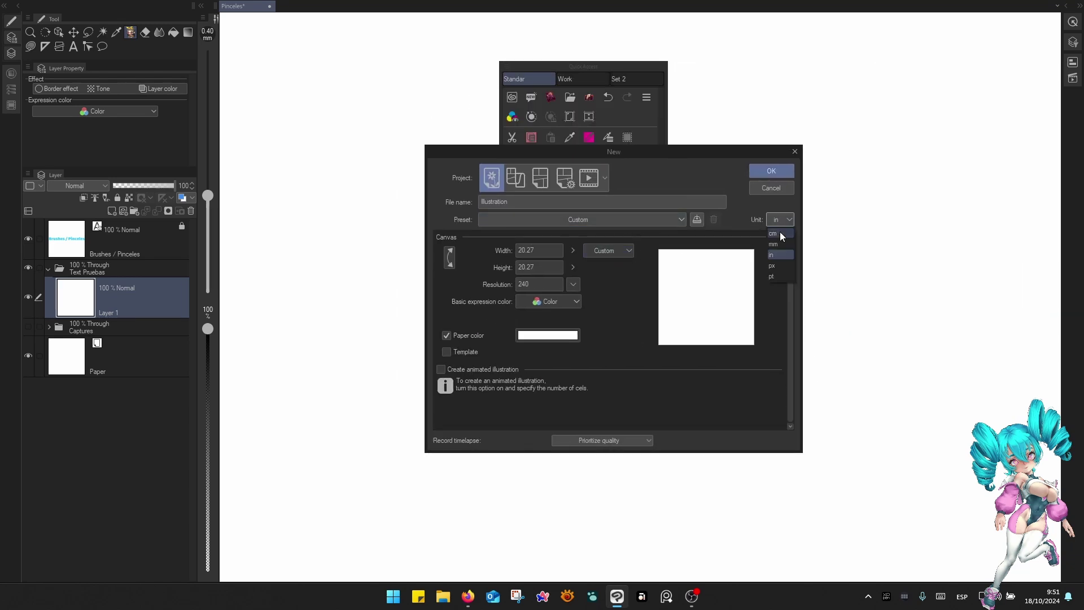
pyautogui.click(782, 269)
# Set the new canvas to 1000 px wide and 1000 px high and create it.
pyautogui.moveTo(542, 250); pyautogui.dragTo(510, 254)
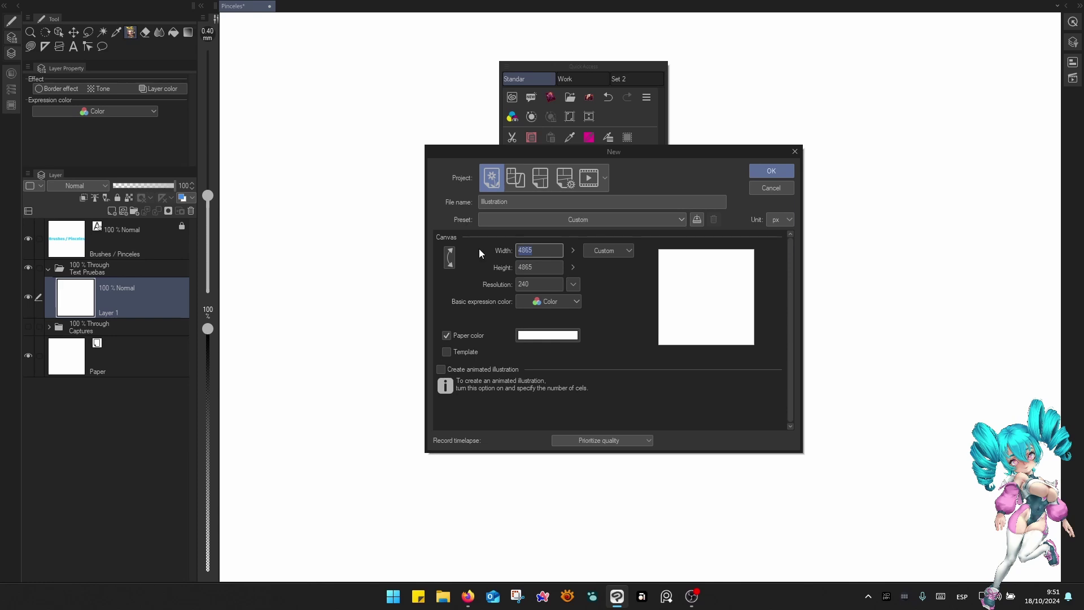
pyautogui.write('1000')
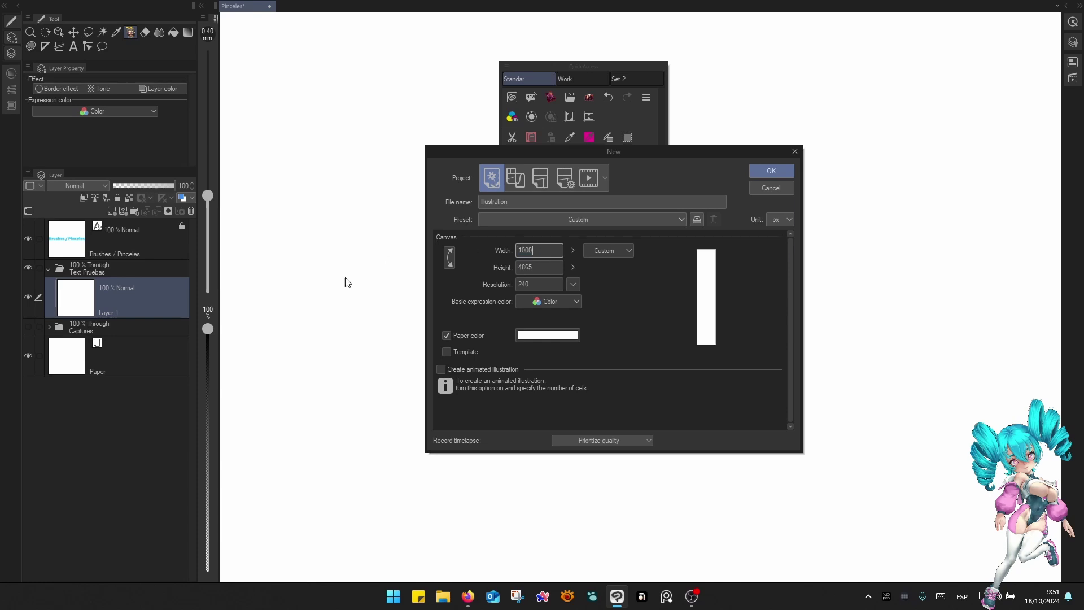
pyautogui.click(532, 267)
pyautogui.write('1000')
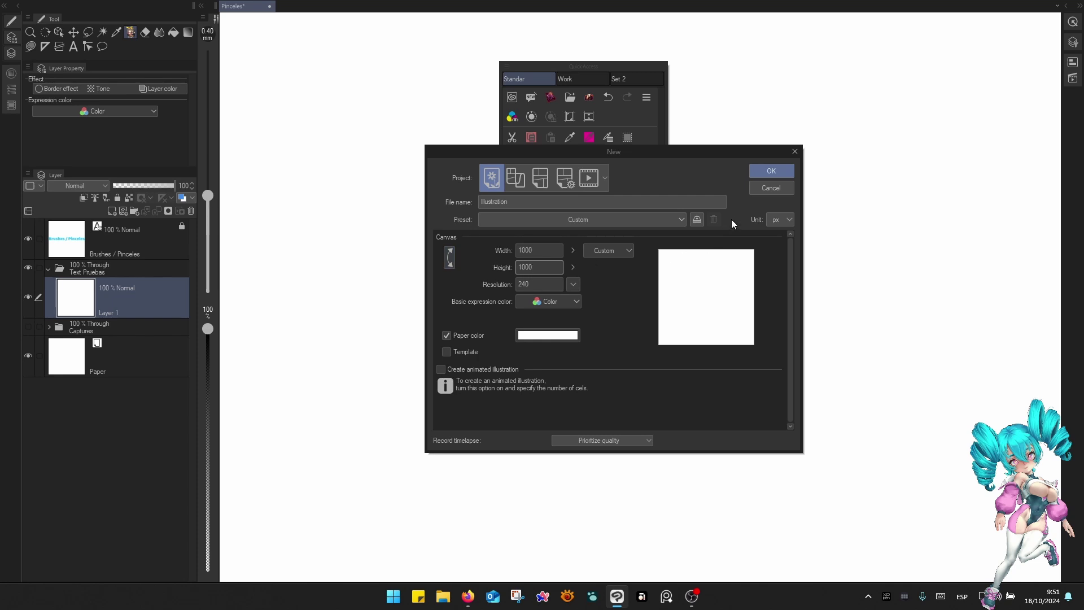
pyautogui.click(784, 171)
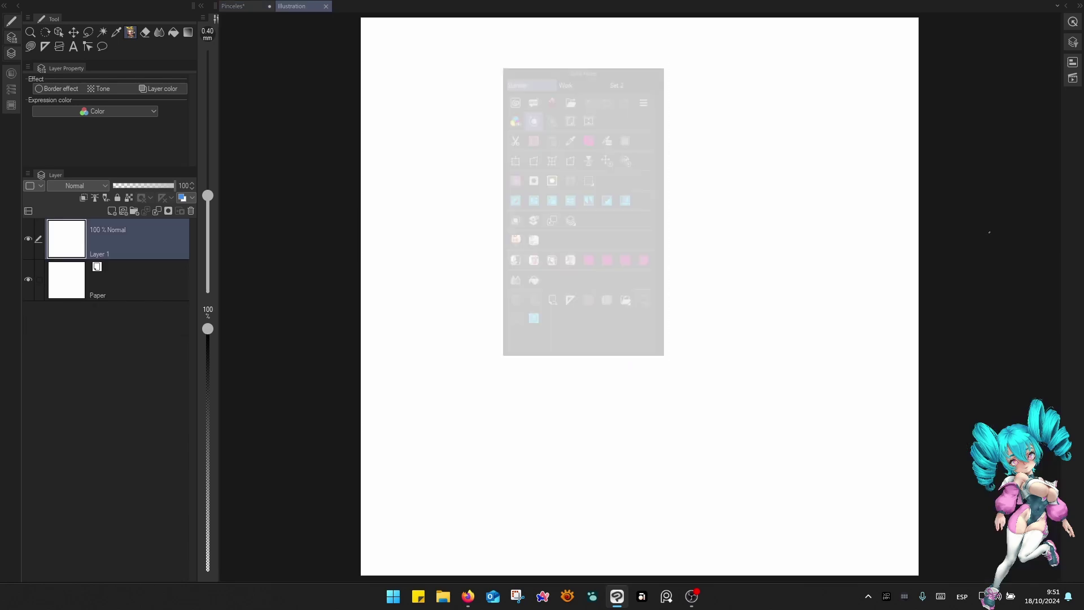
# Enlarge the brush to 17 mm, try a dark blot at the canvas centre and undo it.
pyautogui.scroll(-3, 797, 350)
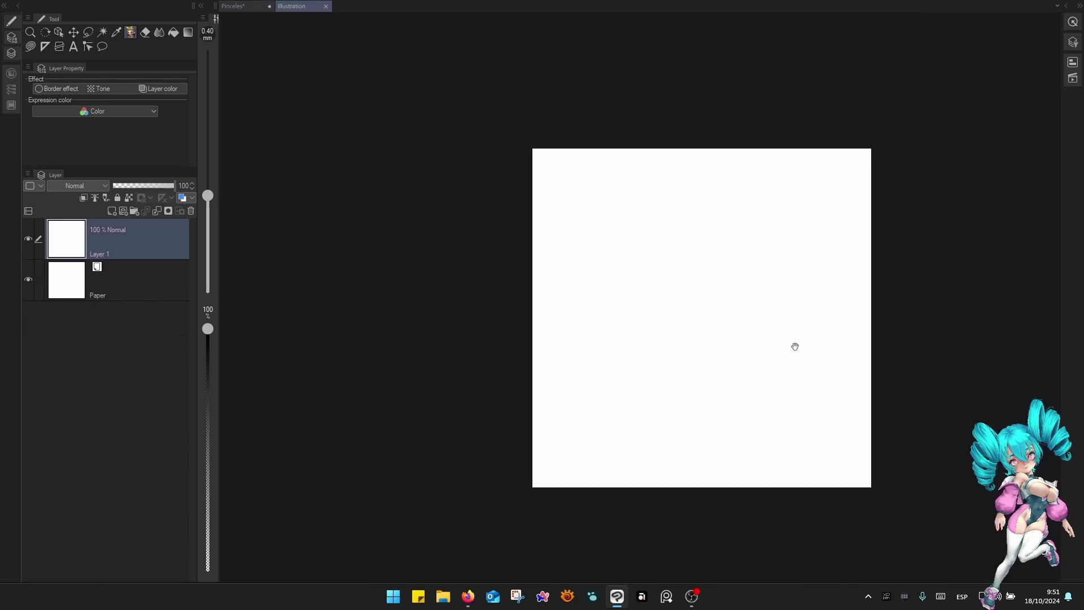
pyautogui.moveTo(795, 346); pyautogui.dragTo(726, 317)
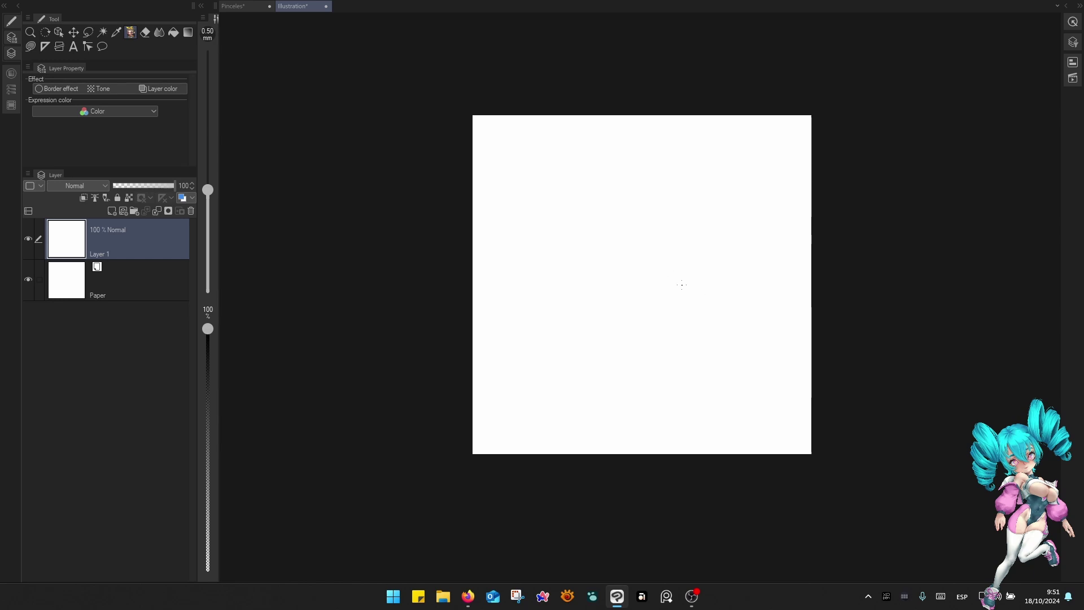
pyautogui.press(']')
pyautogui.press(']')
pyautogui.press(']')
pyautogui.press(']')
pyautogui.press(']')
pyautogui.press(']')
pyautogui.press(']')
pyautogui.press(']')
pyautogui.press(']')
pyautogui.press(']')
pyautogui.press(']')
pyautogui.press(']')
pyautogui.press(']')
pyautogui.press(']')
pyautogui.press(']')
pyautogui.press(']')
pyautogui.press(']')
pyautogui.press(']')
pyautogui.press(']')
pyautogui.press(']')
pyautogui.moveTo(645, 246)
pyautogui.mouseDown()
pyautogui.moveTo(637, 287)
pyautogui.moveTo(675, 271)
pyautogui.mouseUp()
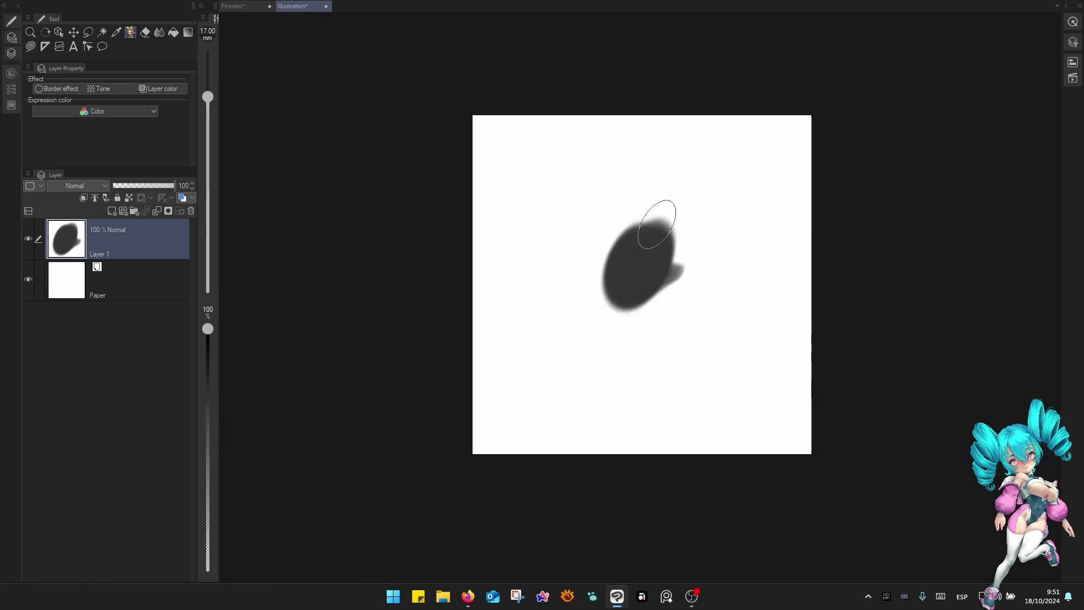
pyautogui.hotkey('ctrl', 'z')
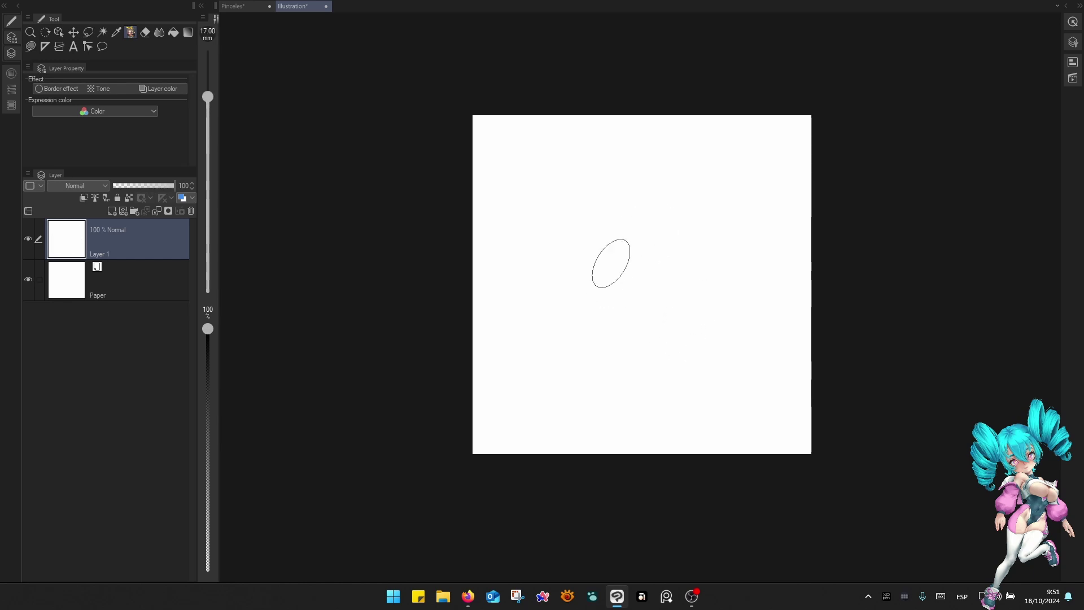
# Paint a large solid dark rounded shape in the middle of the canvas and reduce the brush to 15 mm.
pyautogui.moveTo(638, 214)
pyautogui.mouseDown()
pyautogui.moveTo(587, 237)
pyautogui.moveTo(621, 308)
pyautogui.moveTo(704, 274)
pyautogui.moveTo(671, 334)
pyautogui.mouseUp()
pyautogui.press(']')
pyautogui.moveTo(616, 237)
pyautogui.mouseDown()
pyautogui.moveTo(615, 351)
pyautogui.moveTo(663, 264)
pyautogui.moveTo(605, 279)
pyautogui.moveTo(615, 314)
pyautogui.moveTo(707, 278)
pyautogui.moveTo(627, 230)
pyautogui.moveTo(653, 213)
pyautogui.mouseUp()
pyautogui.press('[')
pyautogui.press('[')
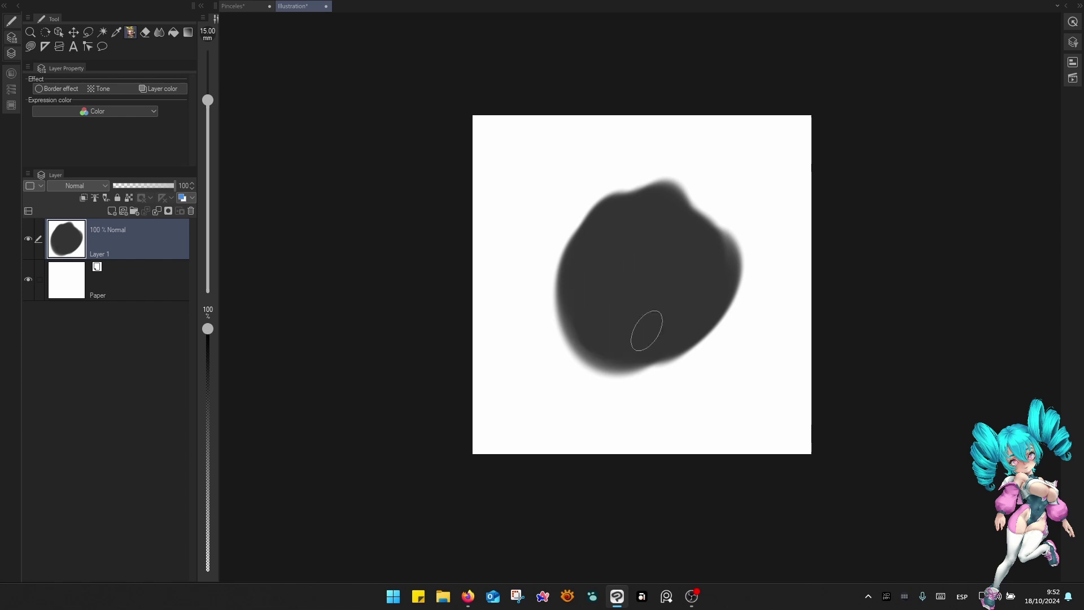
pyautogui.press('F6')
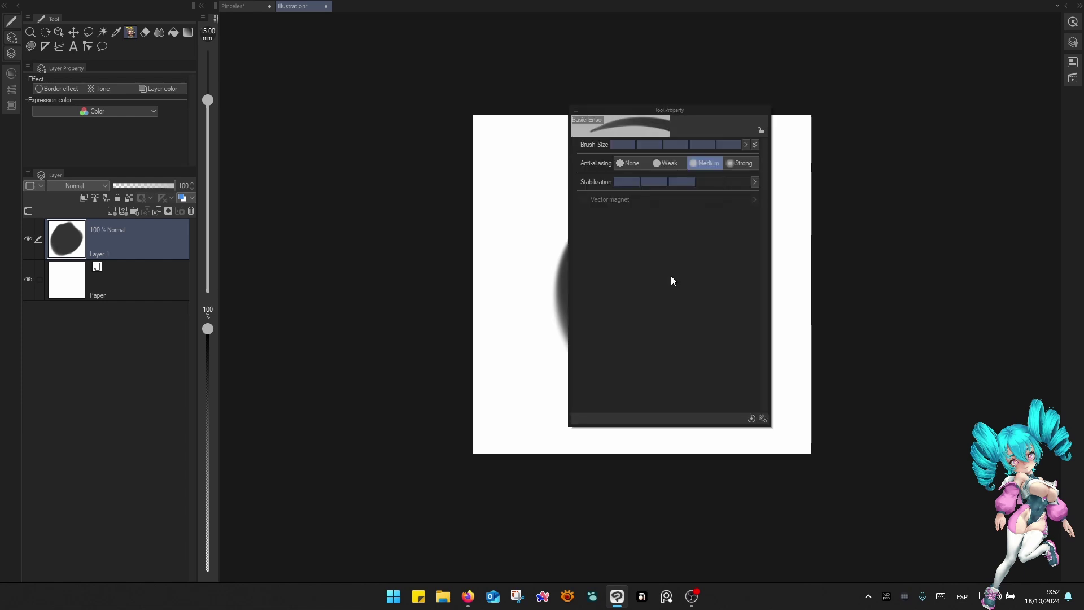
pyautogui.press('F7')
pyautogui.press('F6')
pyautogui.press('F6')
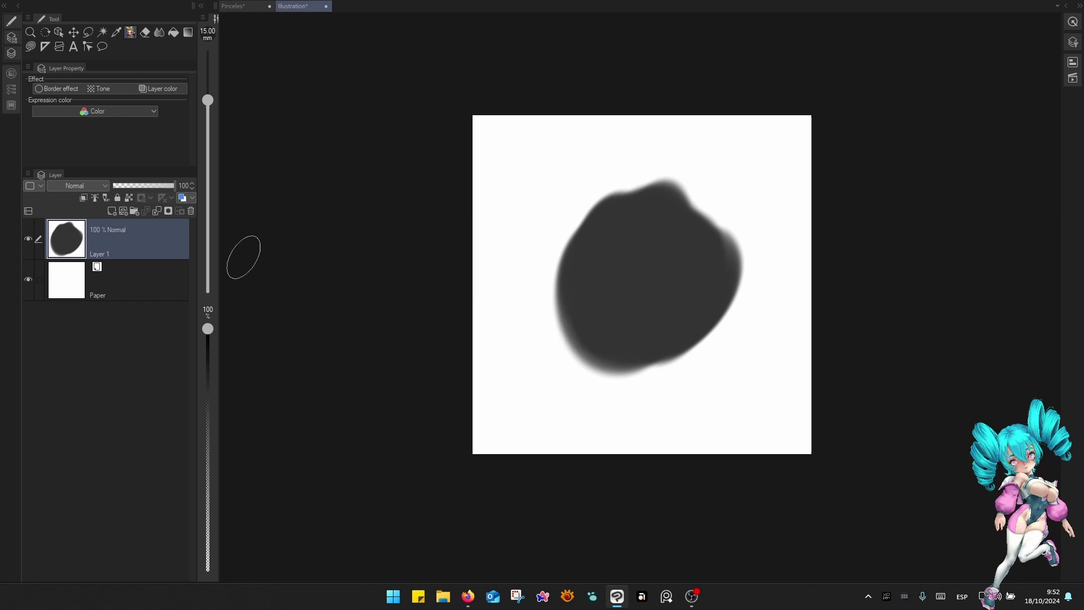
# Set the drawing colour to black, repaint the dark rounded shape with it and reduce the brush to 12 mm.
pyautogui.click(12, 104)
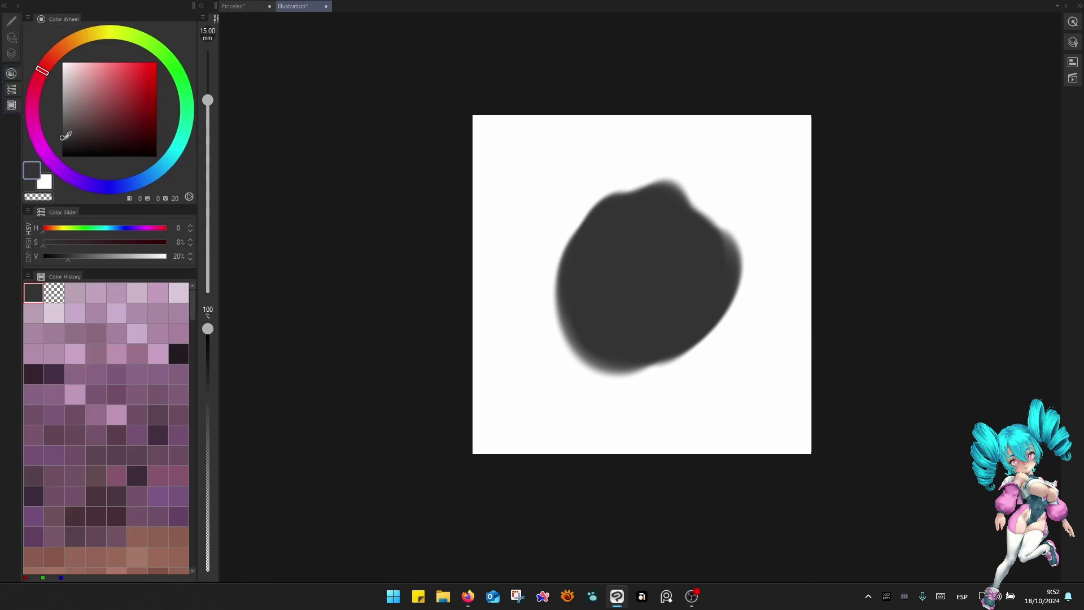
pyautogui.moveTo(65, 141); pyautogui.dragTo(57, 164)
pyautogui.moveTo(608, 294)
pyautogui.mouseDown()
pyautogui.moveTo(639, 287)
pyautogui.moveTo(641, 253)
pyautogui.moveTo(646, 266)
pyautogui.moveTo(620, 239)
pyautogui.moveTo(588, 291)
pyautogui.moveTo(618, 322)
pyautogui.moveTo(658, 283)
pyautogui.moveTo(643, 255)
pyautogui.moveTo(683, 248)
pyautogui.moveTo(668, 229)
pyautogui.moveTo(692, 264)
pyautogui.moveTo(696, 311)
pyautogui.moveTo(720, 269)
pyautogui.moveTo(668, 343)
pyautogui.moveTo(676, 335)
pyautogui.moveTo(586, 327)
pyautogui.moveTo(589, 338)
pyautogui.moveTo(577, 309)
pyautogui.moveTo(592, 347)
pyautogui.moveTo(580, 331)
pyautogui.moveTo(595, 329)
pyautogui.moveTo(570, 288)
pyautogui.moveTo(589, 246)
pyautogui.moveTo(583, 317)
pyautogui.moveTo(599, 226)
pyautogui.moveTo(573, 275)
pyautogui.moveTo(571, 300)
pyautogui.moveTo(596, 239)
pyautogui.moveTo(642, 235)
pyautogui.moveTo(624, 207)
pyautogui.moveTo(601, 225)
pyautogui.moveTo(646, 217)
pyautogui.moveTo(664, 202)
pyautogui.moveTo(654, 200)
pyautogui.moveTo(687, 254)
pyautogui.moveTo(678, 234)
pyautogui.moveTo(728, 268)
pyautogui.moveTo(720, 292)
pyautogui.moveTo(723, 261)
pyautogui.moveTo(690, 235)
pyautogui.mouseUp()
pyautogui.press('[')
pyautogui.press('[')
pyautogui.press('[')
pyautogui.press(']')
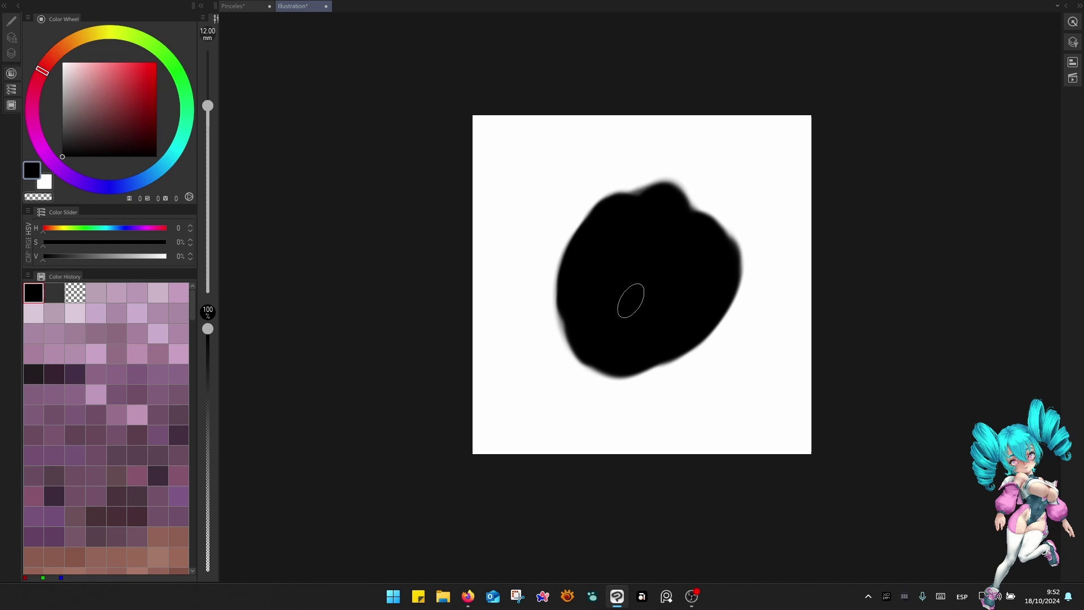
# Enlarge the black shape in all directions into a large round blob, using bigger brush sizes including 25 mm.
pyautogui.moveTo(581, 214)
pyautogui.mouseDown()
pyautogui.moveTo(578, 313)
pyautogui.moveTo(558, 269)
pyautogui.moveTo(675, 319)
pyautogui.mouseUp()
pyautogui.press(']')
pyautogui.moveTo(587, 220); pyautogui.dragTo(717, 342)
pyautogui.moveTo(692, 209); pyautogui.dragTo(692, 390)
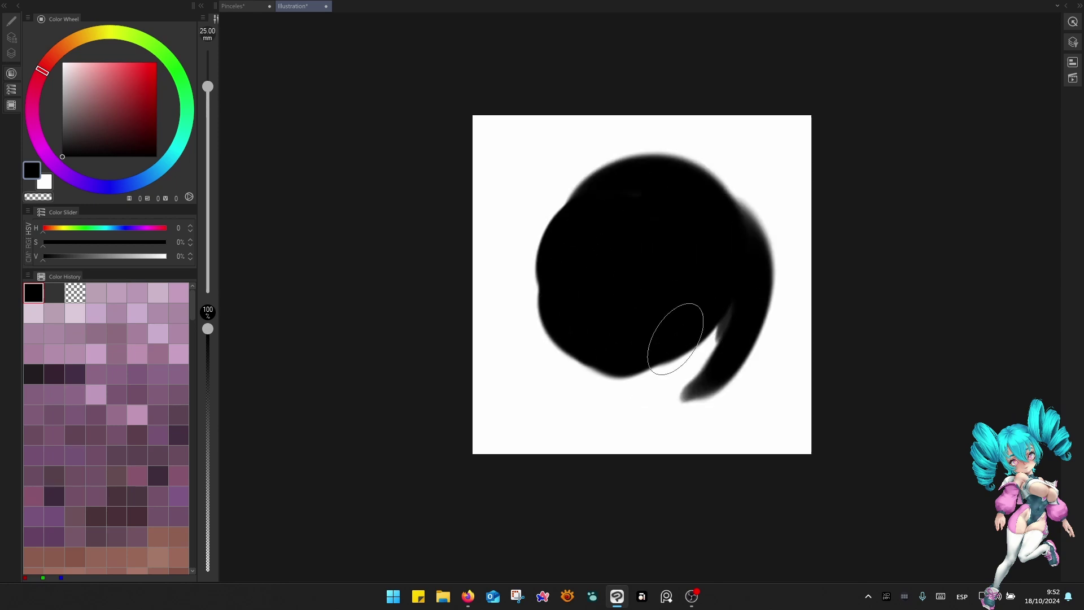
pyautogui.press(']')
pyautogui.moveTo(701, 345); pyautogui.dragTo(607, 365)
pyautogui.moveTo(648, 212)
pyautogui.mouseDown()
pyautogui.moveTo(543, 294)
pyautogui.moveTo(714, 366)
pyautogui.moveTo(672, 282)
pyautogui.moveTo(723, 229)
pyautogui.moveTo(682, 286)
pyautogui.moveTo(684, 191)
pyautogui.moveTo(642, 179)
pyautogui.moveTo(641, 165)
pyautogui.moveTo(651, 172)
pyautogui.moveTo(619, 205)
pyautogui.moveTo(608, 194)
pyautogui.moveTo(635, 160)
pyautogui.mouseUp()
# Switch to transparent colour with a smaller brush and erase irregular bites along the blob's upper-left and left edge.
pyautogui.press('c')
pyautogui.press('[')
pyautogui.press('[')
pyautogui.press('[')
pyautogui.press('c')
pyautogui.press('c')
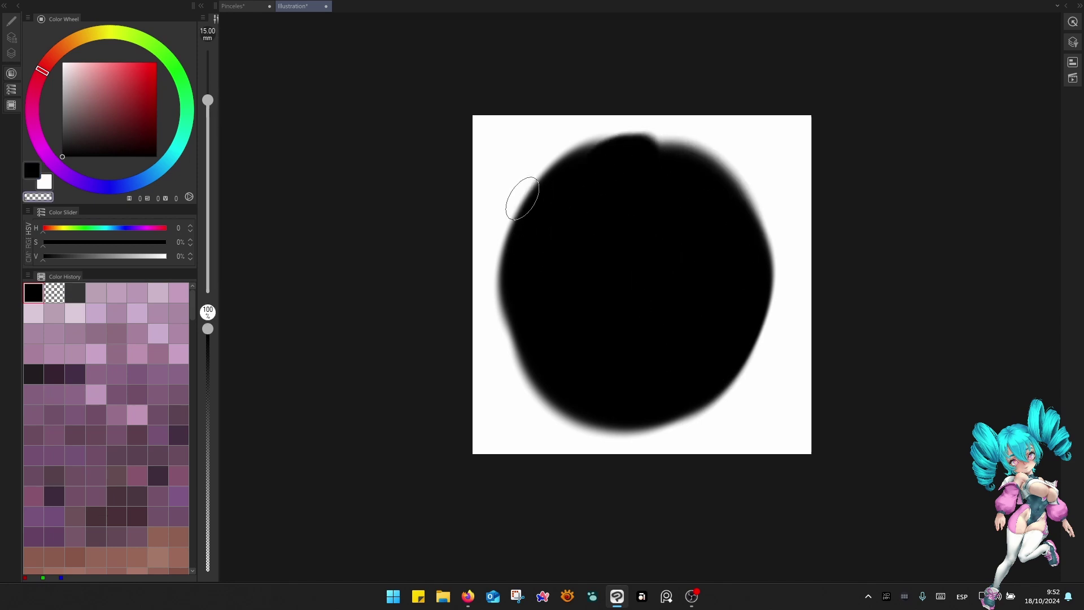
pyautogui.press('[')
pyautogui.press('[')
pyautogui.moveTo(523, 194)
pyautogui.mouseDown()
pyautogui.moveTo(512, 219)
pyautogui.moveTo(545, 231)
pyautogui.moveTo(513, 245)
pyautogui.moveTo(536, 232)
pyautogui.moveTo(533, 220)
pyautogui.moveTo(511, 227)
pyautogui.moveTo(522, 232)
pyautogui.moveTo(509, 268)
pyautogui.moveTo(496, 251)
pyautogui.moveTo(534, 370)
pyautogui.moveTo(519, 315)
pyautogui.moveTo(518, 348)
pyautogui.mouseUp()
# Enlarge the brush to 20 mm and erase a soft notch from the blob's lower-left edge with transparent colour.
pyautogui.press('c')
pyautogui.press('c')
pyautogui.press(']')
pyautogui.press(']')
pyautogui.press(']')
pyautogui.press('c')
pyautogui.press('c')
pyautogui.moveTo(542, 413); pyautogui.dragTo(600, 427)
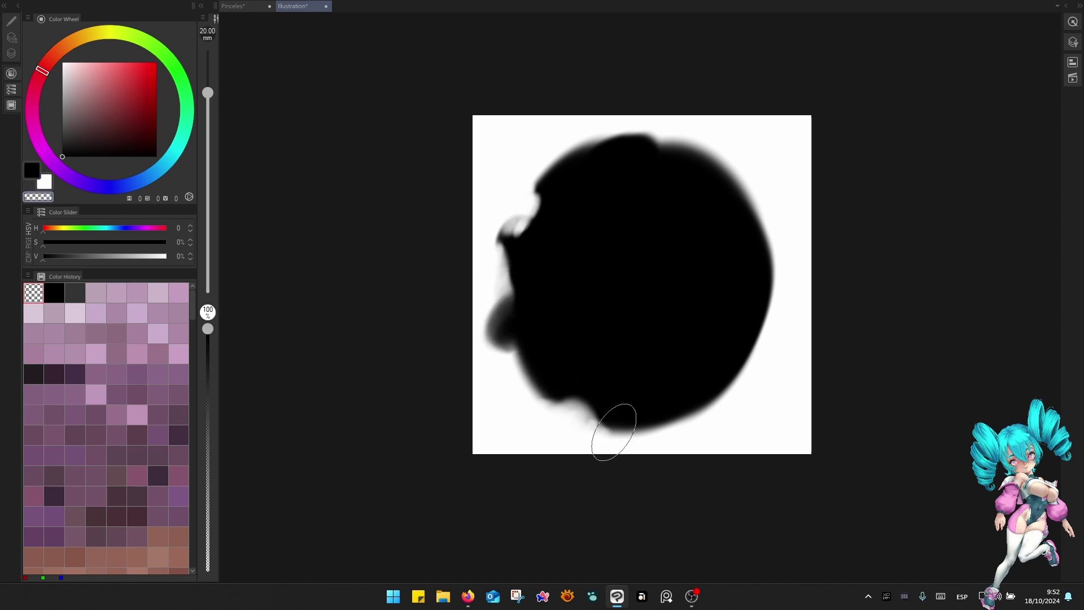
# Paint black bumps along the blob's right and lower-right edge and erase a notch at its lower right.
pyautogui.press('c')
pyautogui.moveTo(706, 425)
pyautogui.mouseDown()
pyautogui.moveTo(636, 428)
pyautogui.moveTo(704, 407)
pyautogui.mouseUp()
pyautogui.moveTo(758, 339)
pyautogui.mouseDown()
pyautogui.moveTo(757, 328)
pyautogui.moveTo(667, 418)
pyautogui.mouseUp()
pyautogui.moveTo(755, 264)
pyautogui.mouseDown()
pyautogui.moveTo(741, 206)
pyautogui.moveTo(750, 331)
pyautogui.moveTo(769, 336)
pyautogui.moveTo(741, 392)
pyautogui.mouseUp()
pyautogui.press('c')
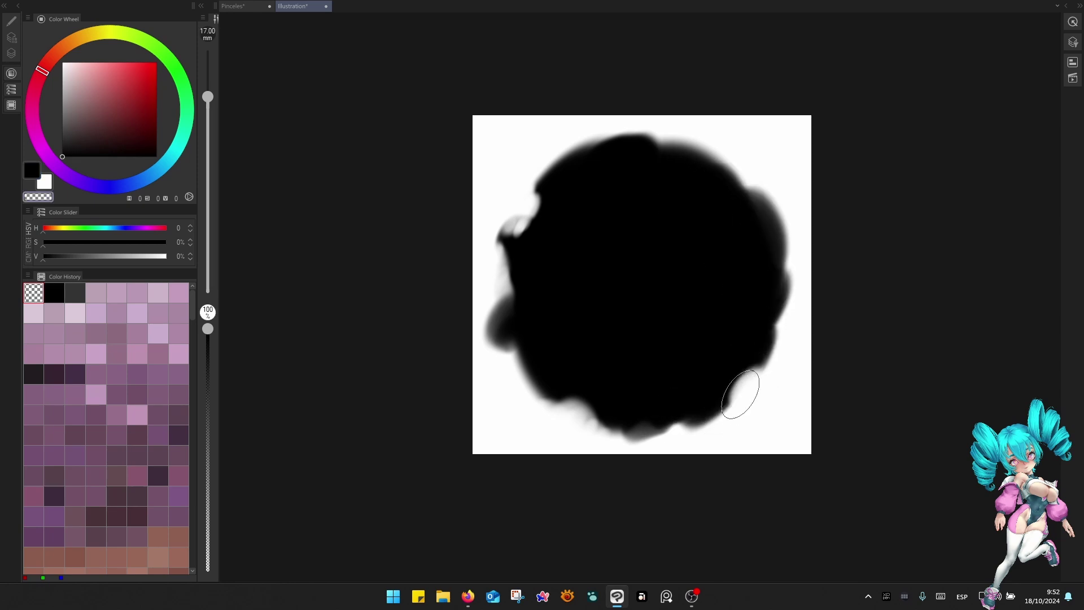
# Reduce the brush to 12 mm, erase small soft spots at the blob's upper-right edge and return to black.
pyautogui.press('[')
pyautogui.press('[')
pyautogui.press('[')
pyautogui.moveTo(733, 172)
pyautogui.mouseDown()
pyautogui.moveTo(703, 159)
pyautogui.moveTo(717, 168)
pyautogui.moveTo(720, 219)
pyautogui.moveTo(721, 200)
pyautogui.moveTo(686, 167)
pyautogui.moveTo(733, 196)
pyautogui.moveTo(726, 218)
pyautogui.mouseUp()
pyautogui.press('c')
pyautogui.press('c')
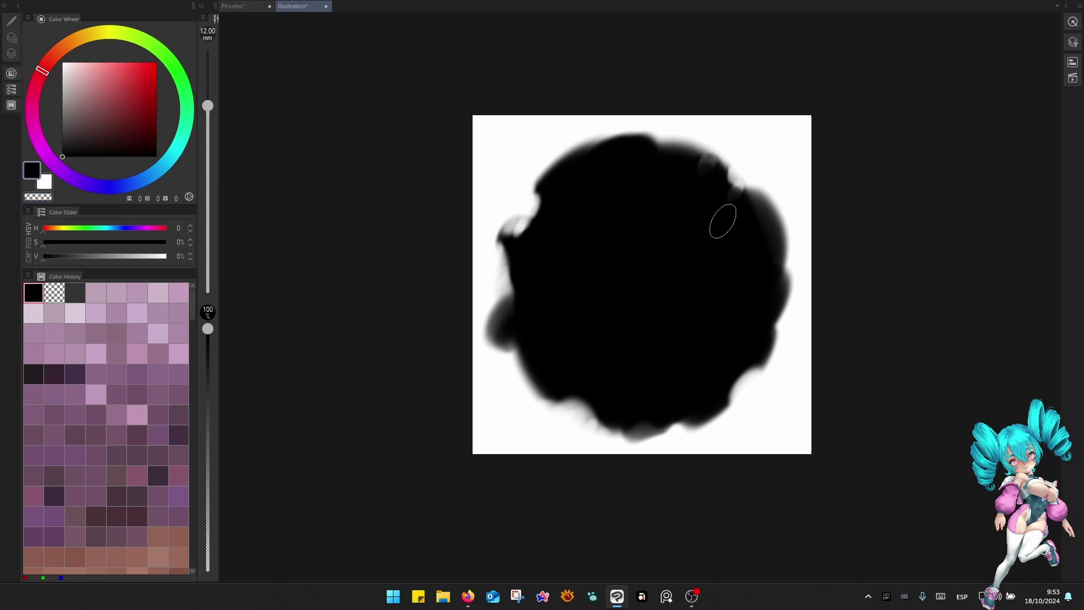
# Try erasing several soft light spots inside the black blob with transparent colour and a 15 mm brush.
pyautogui.scroll(1, 717, 228)
pyautogui.scroll(1, 637, 305)
pyautogui.moveTo(637, 305); pyautogui.dragTo(672, 283)
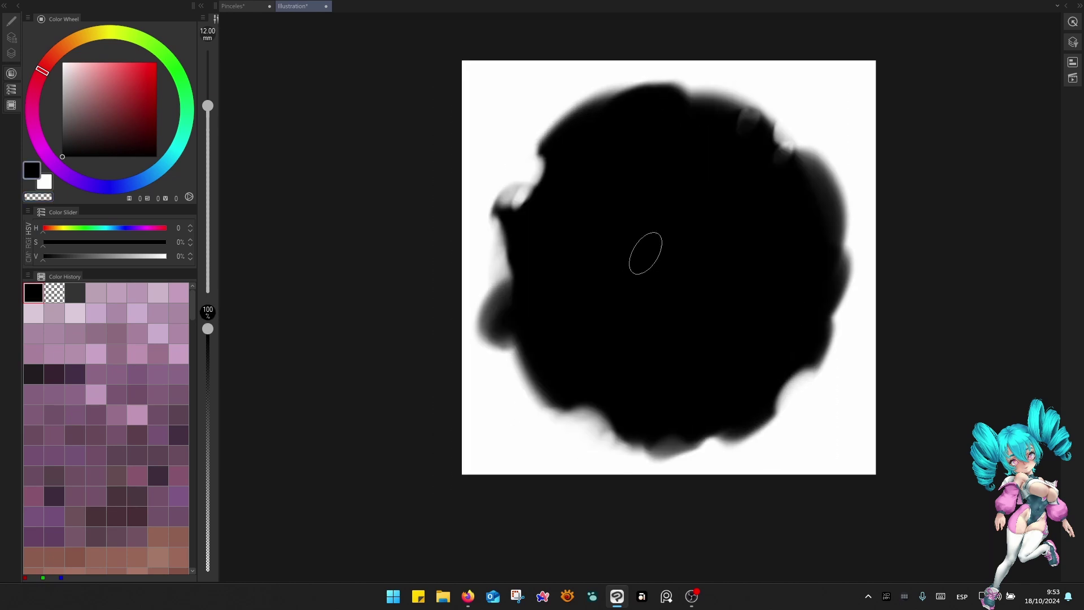
pyautogui.press(']')
pyautogui.press('c')
pyautogui.moveTo(618, 192)
pyautogui.mouseDown()
pyautogui.moveTo(625, 185)
pyautogui.moveTo(664, 200)
pyautogui.mouseUp()
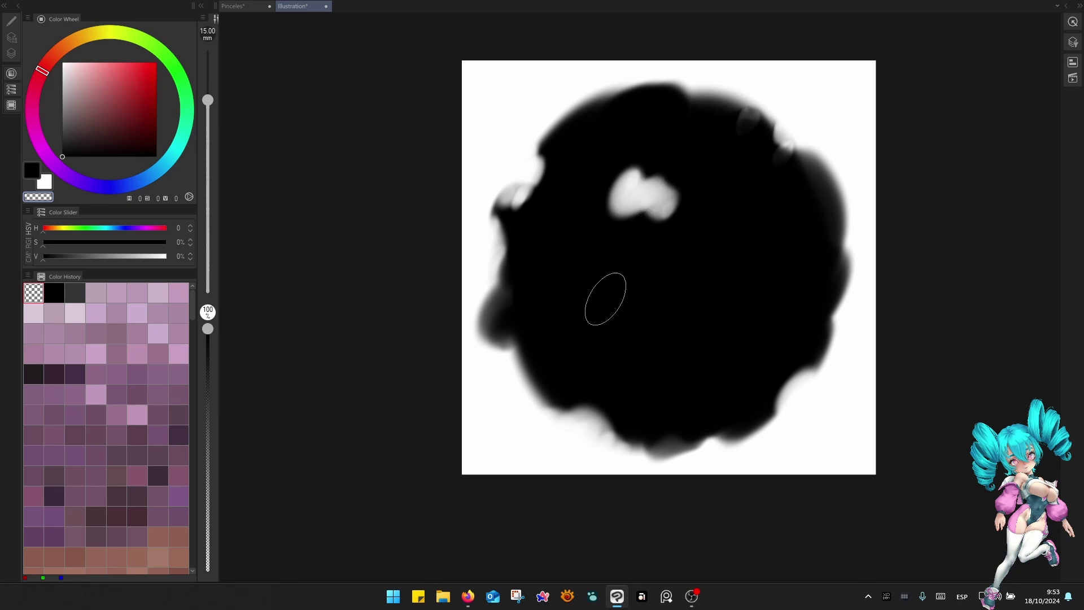
pyautogui.moveTo(596, 307); pyautogui.dragTo(621, 288)
pyautogui.moveTo(746, 312); pyautogui.dragTo(714, 356)
pyautogui.moveTo(669, 353); pyautogui.dragTo(655, 376)
pyautogui.moveTo(734, 237); pyautogui.dragTo(666, 291)
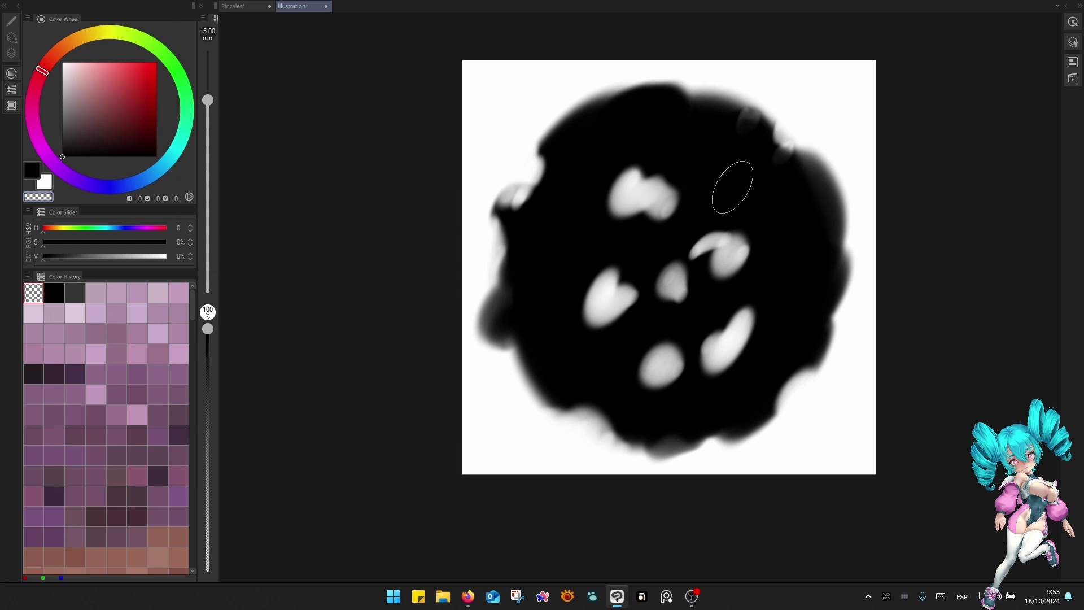
# Undo the light spots erased inside the black blob.
pyautogui.hotkey('ctrl', 'z')
pyautogui.hotkey('ctrl', 'z')
pyautogui.hotkey('ctrl', 'z')
pyautogui.hotkey('ctrl', 'z')
pyautogui.hotkey('ctrl', 'z')
pyautogui.hotkey('ctrl', 'z')
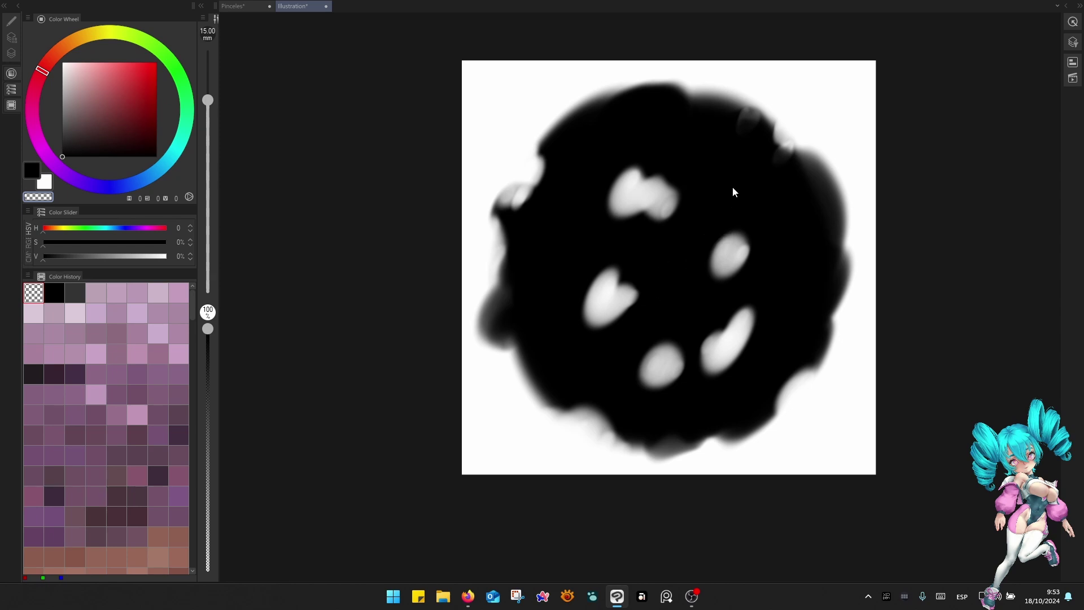
pyautogui.hotkey('ctrl', 'z')
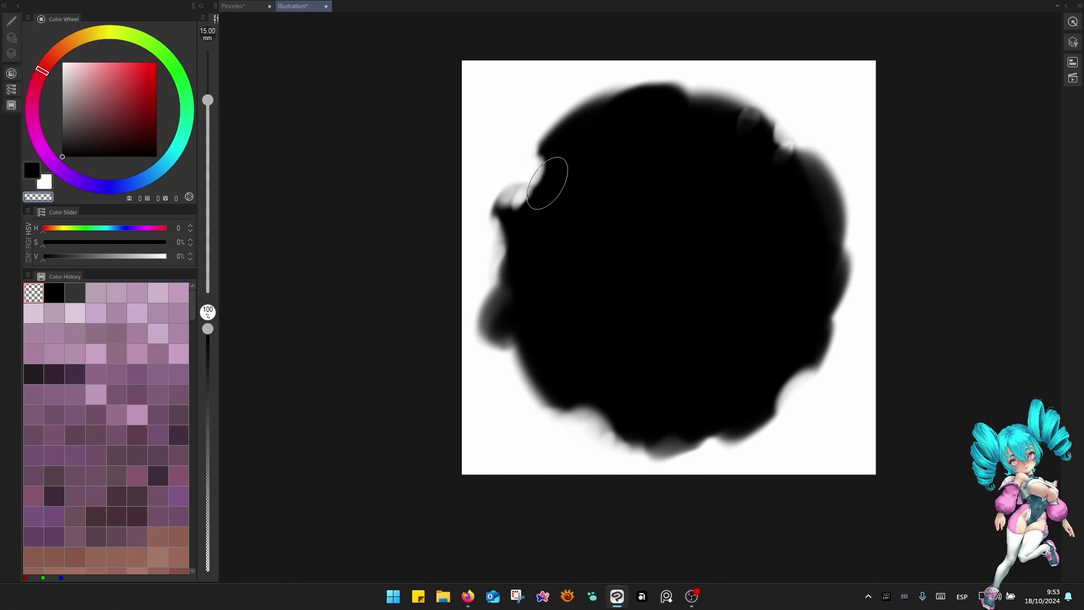
# Rework the blob's upper-left edge with soft erased patches and add small transparent dabs with a 10 mm brush.
pyautogui.moveTo(549, 181); pyautogui.dragTo(540, 185)
pyautogui.press('c')
pyautogui.press('c')
pyautogui.moveTo(587, 107); pyautogui.dragTo(557, 139)
pyautogui.click(634, 95)
pyautogui.press('[')
pyautogui.click(650, 113)
pyautogui.click(623, 125)
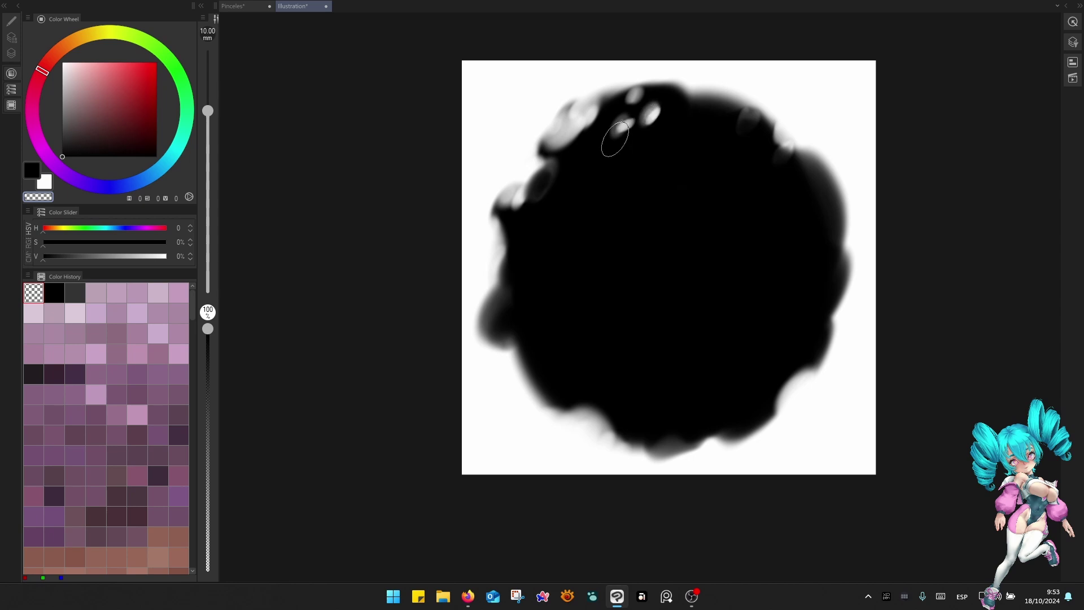
pyautogui.click(598, 129)
pyautogui.click(576, 154)
# Dab small transparent spots down the blob's left edge and reshape the bulge there with transparent and black strokes.
pyautogui.press('[')
pyautogui.click(521, 230)
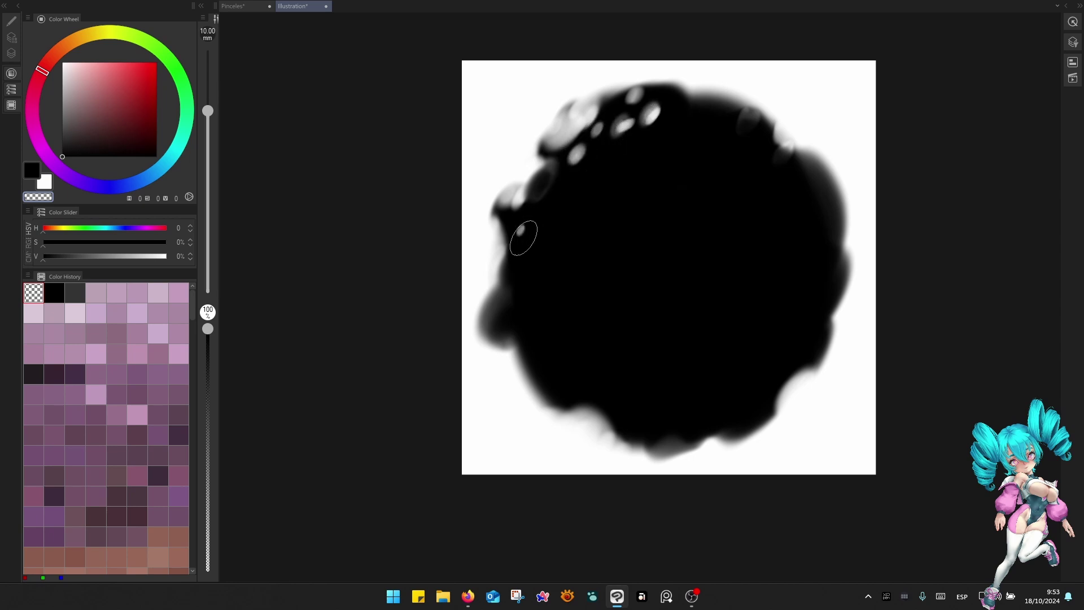
pyautogui.click(522, 258)
pyautogui.click(518, 281)
pyautogui.press('c')
pyautogui.moveTo(494, 309)
pyautogui.mouseDown()
pyautogui.moveTo(484, 320)
pyautogui.moveTo(497, 283)
pyautogui.moveTo(499, 294)
pyautogui.mouseUp()
pyautogui.press('c')
pyautogui.press('c')
pyautogui.moveTo(487, 305)
pyautogui.mouseDown()
pyautogui.moveTo(490, 316)
pyautogui.moveTo(476, 305)
pyautogui.moveTo(487, 330)
pyautogui.moveTo(513, 352)
pyautogui.mouseUp()
pyautogui.press('c')
pyautogui.press('c')
# Touch up the blob's lower-left edge in black and add transparent dabs there with the 10 mm brush.
pyautogui.moveTo(615, 379); pyautogui.dragTo(605, 346)
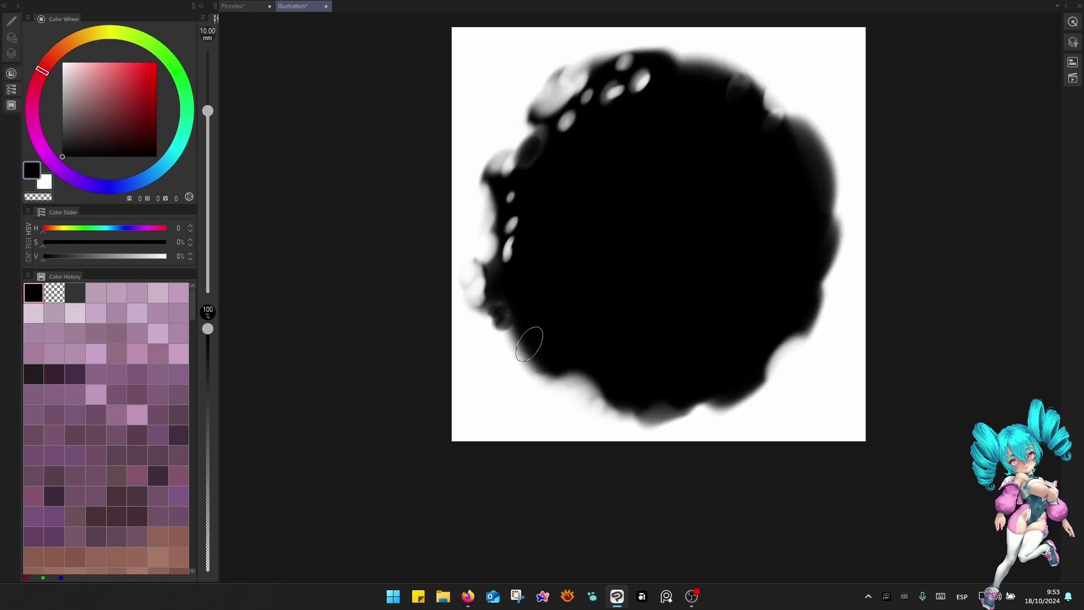
pyautogui.click(509, 305)
pyautogui.press('c')
pyautogui.moveTo(509, 291); pyautogui.dragTo(518, 287)
pyautogui.click(519, 316)
pyautogui.click(534, 339)
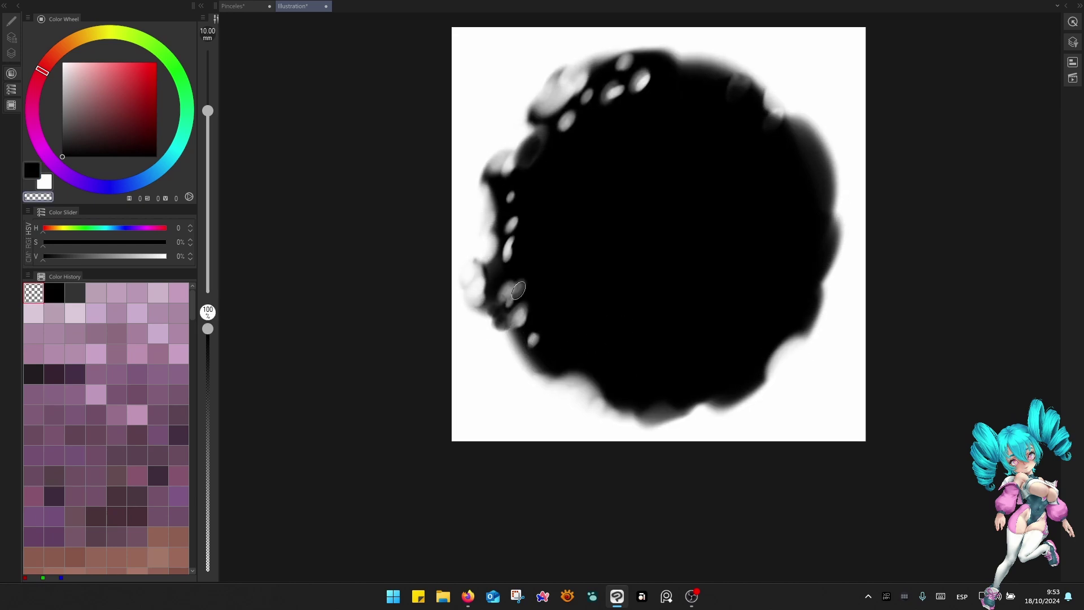
# Set the brush to 8 mm and dab small transparent spots from the blob's lower-left edge along its bottom.
pyautogui.press('[')
pyautogui.press('[')
pyautogui.moveTo(546, 366)
pyautogui.mouseDown()
pyautogui.moveTo(551, 379)
pyautogui.moveTo(589, 374)
pyautogui.mouseUp()
pyautogui.moveTo(693, 349); pyautogui.dragTo(679, 335)
pyautogui.press(']')
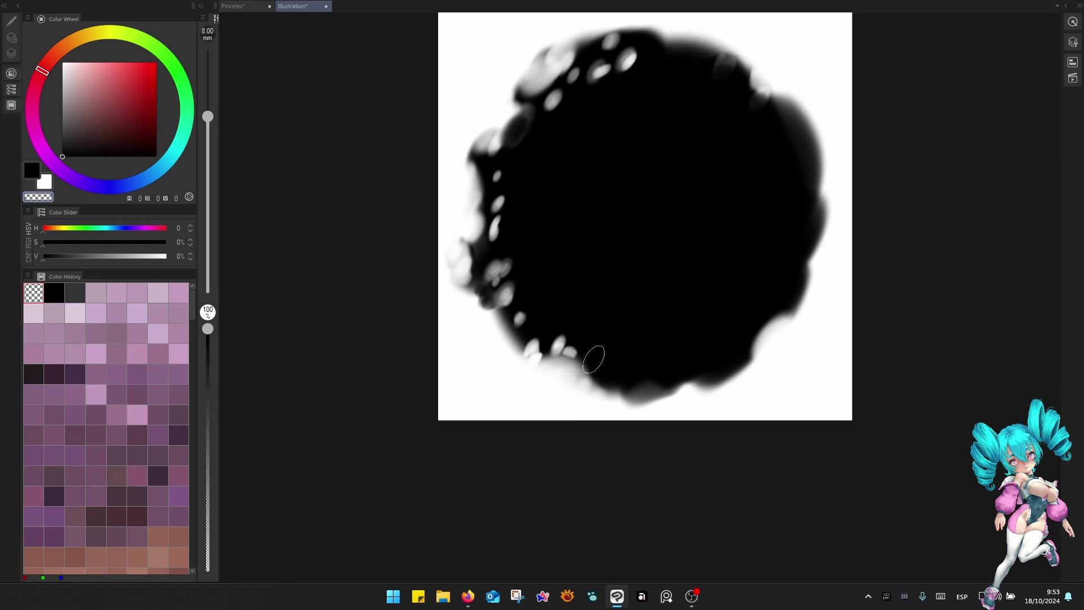
pyautogui.click(593, 353)
pyautogui.moveTo(598, 366); pyautogui.dragTo(603, 370)
pyautogui.click(632, 375)
pyautogui.click(668, 372)
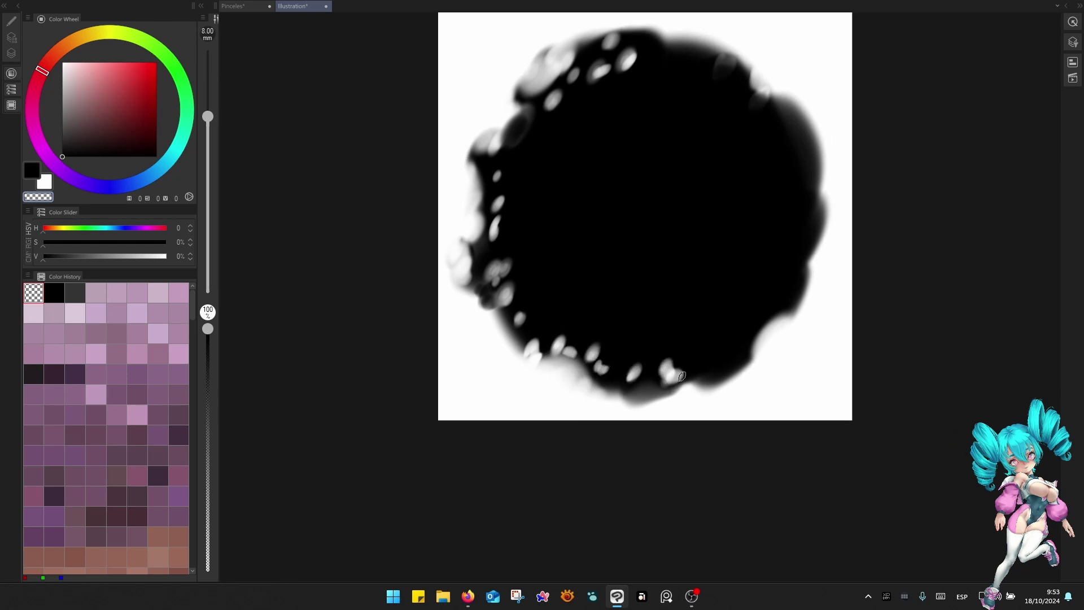
# Dab small transparent spots along the blob's lower-right edge.
pyautogui.click(703, 367)
pyautogui.click(724, 361)
pyautogui.click(723, 343)
pyautogui.click(744, 334)
pyautogui.click(763, 314)
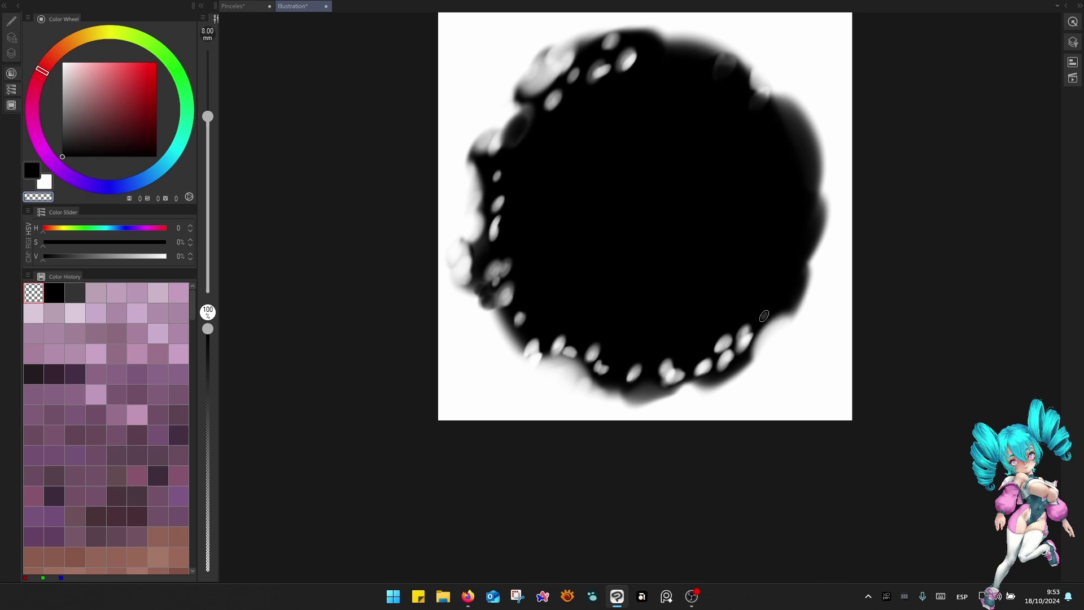
# Erase small transparent spots up the right edge of the blob with the 8 mm brush.
pyautogui.click(786, 297)
pyautogui.click(763, 279)
pyautogui.click(785, 242)
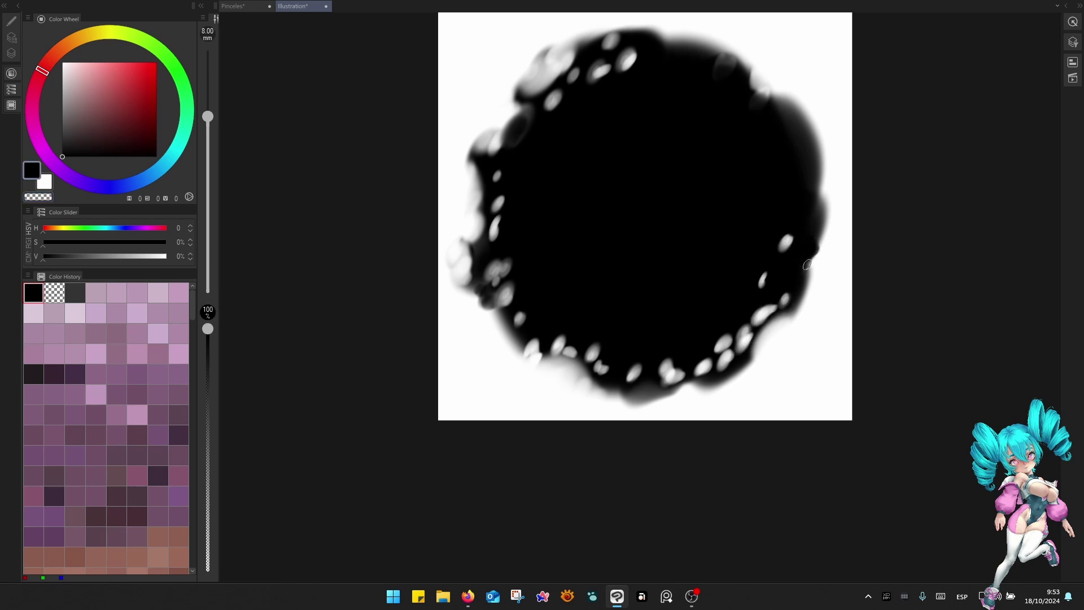
pyautogui.click(816, 256)
pyautogui.click(805, 191)
pyautogui.click(813, 146)
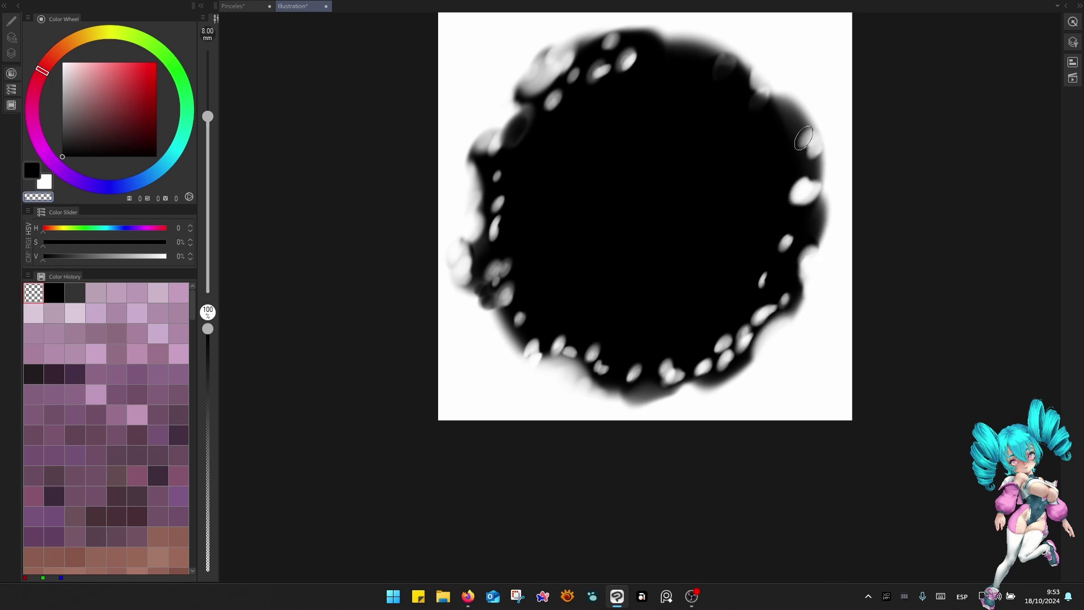
# Add transparent dabs around the blob's upper-right edge, touching up its outer rim in black.
pyautogui.click(804, 135)
pyautogui.click(798, 117)
pyautogui.press('c')
pyautogui.click(816, 165)
pyautogui.press('c')
pyautogui.click(774, 149)
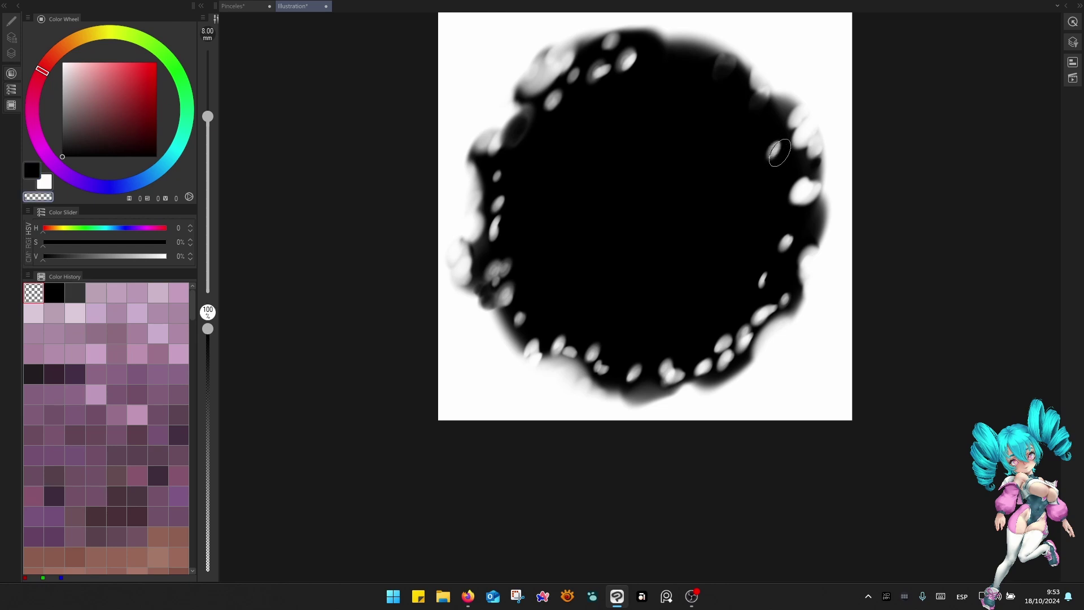
pyautogui.click(779, 175)
pyautogui.click(782, 189)
pyautogui.click(760, 113)
# Reduce the brush to 6 mm and erase curved light streaks along the blob's upper-right and lower-right rim.
pyautogui.press('[')
pyautogui.press('[')
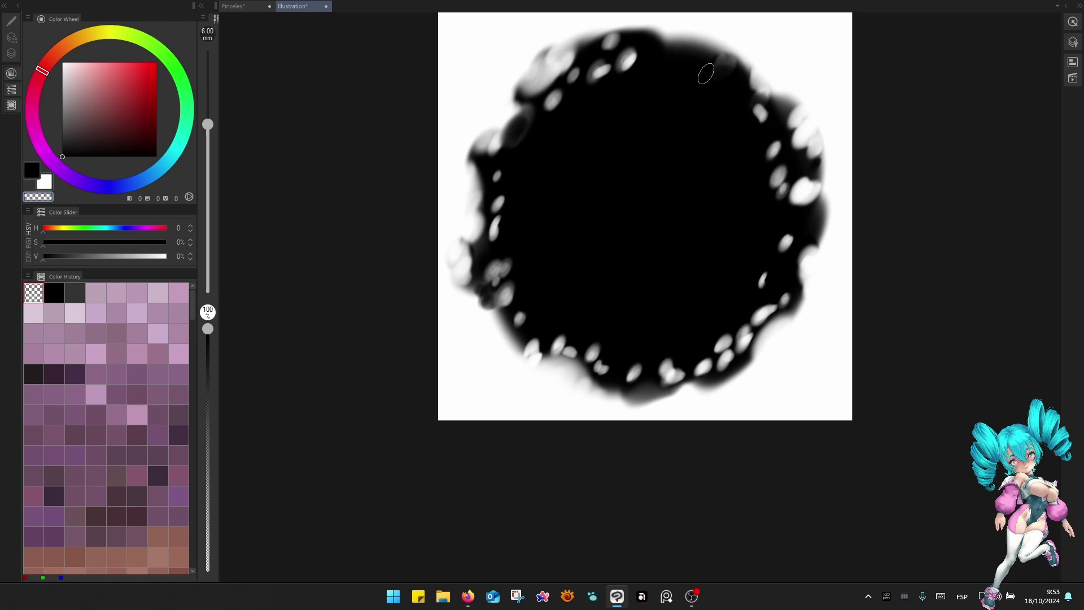
pyautogui.moveTo(707, 73); pyautogui.dragTo(735, 94)
pyautogui.moveTo(662, 60); pyautogui.dragTo(706, 83)
pyautogui.moveTo(749, 326)
pyautogui.mouseDown()
pyautogui.moveTo(742, 354)
pyautogui.moveTo(669, 370)
pyautogui.moveTo(741, 332)
pyautogui.moveTo(688, 371)
pyautogui.mouseUp()
# Break up the lower-right light streaks with black dabs and erase more small light marks along the right rim.
pyautogui.press('c')
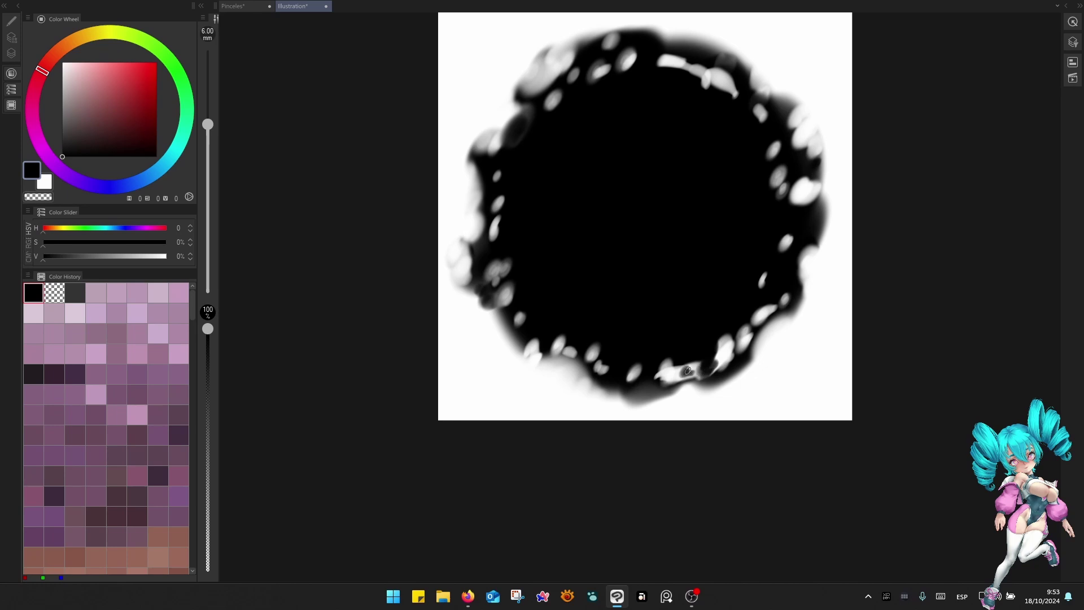
pyautogui.click(756, 317)
pyautogui.click(743, 337)
pyautogui.click(766, 280)
pyautogui.press('c')
pyautogui.moveTo(775, 258); pyautogui.dragTo(773, 282)
pyautogui.moveTo(767, 220); pyautogui.dragTo(776, 209)
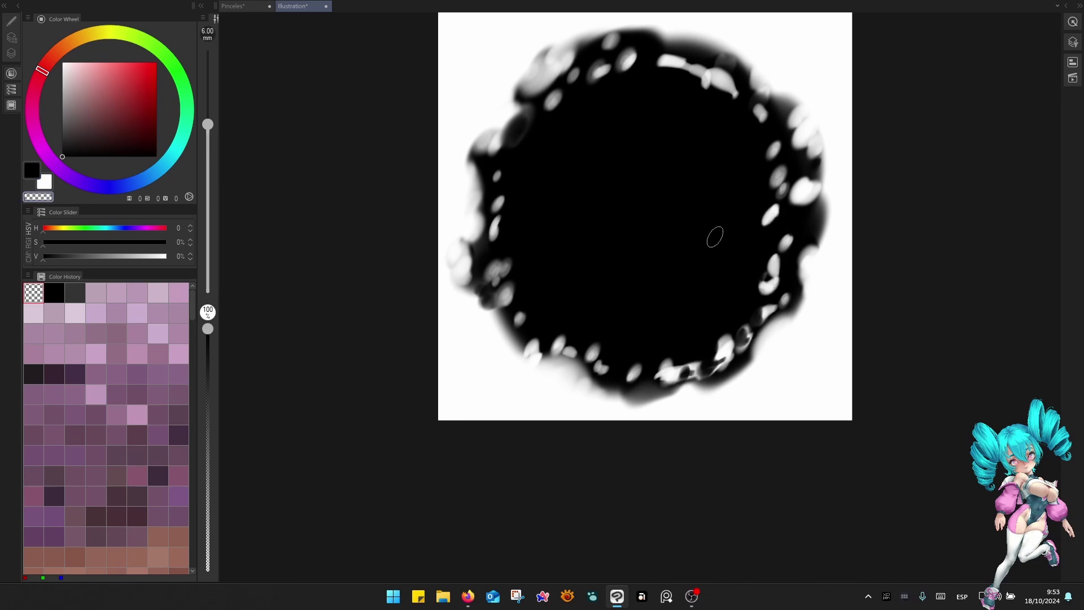
# Erase a vertical light streak along the left rim and soften the rim's light marks with a 20 mm black brush.
pyautogui.scroll(-4, 707, 192)
pyautogui.scroll(4, 707, 192)
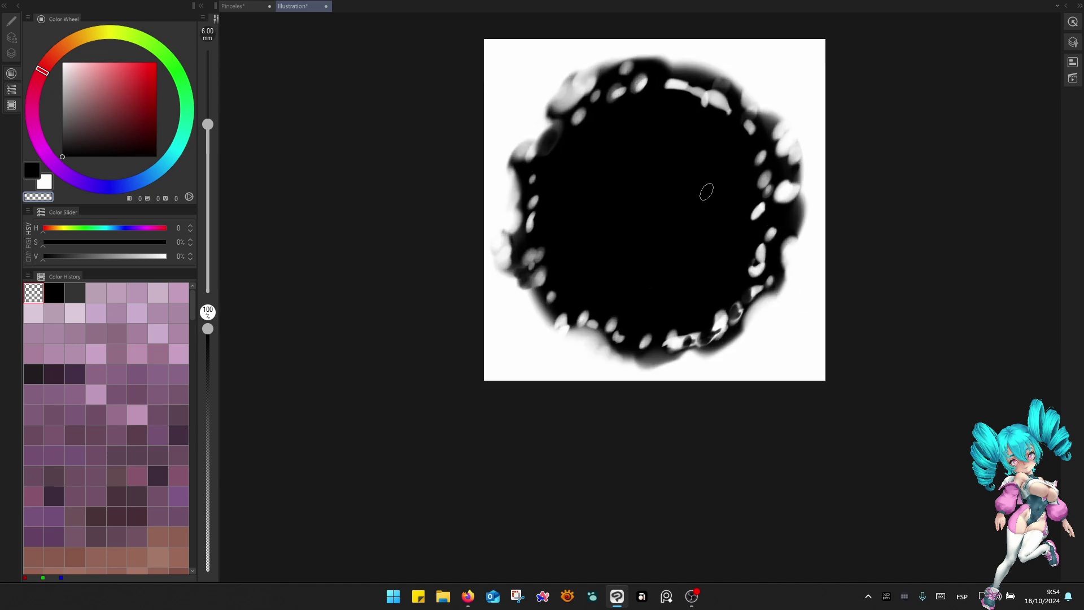
pyautogui.moveTo(530, 276); pyautogui.dragTo(634, 275)
pyautogui.press(']')
pyautogui.press(']')
pyautogui.press(']')
pyautogui.press(']')
pyautogui.press(']')
pyautogui.press(']')
pyautogui.press(']')
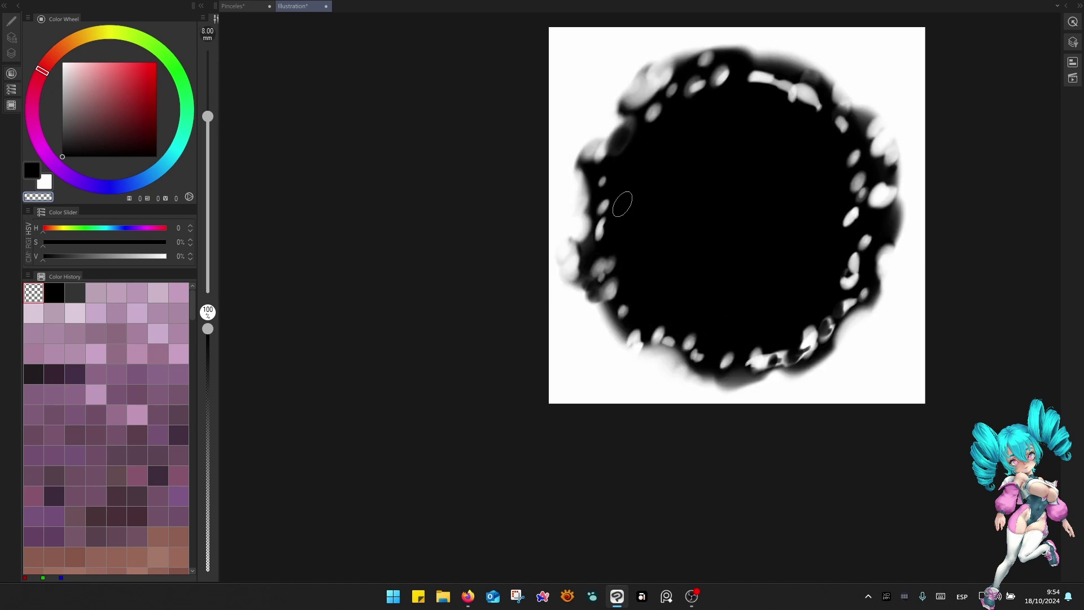
pyautogui.moveTo(609, 182); pyautogui.dragTo(600, 234)
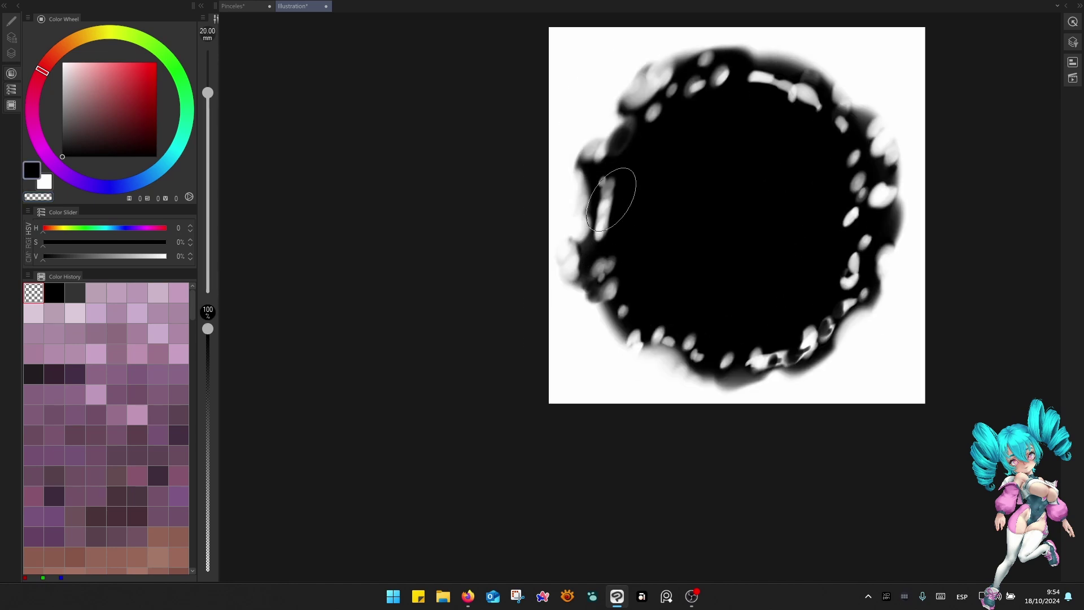
pyautogui.moveTo(604, 193)
pyautogui.mouseDown()
pyautogui.moveTo(601, 254)
pyautogui.moveTo(655, 330)
pyautogui.moveTo(764, 366)
pyautogui.moveTo(750, 361)
pyautogui.moveTo(831, 333)
pyautogui.moveTo(809, 329)
pyautogui.moveTo(847, 287)
pyautogui.moveTo(846, 214)
pyautogui.moveTo(861, 224)
pyautogui.moveTo(879, 195)
pyautogui.moveTo(871, 202)
pyautogui.moveTo(830, 168)
pyautogui.moveTo(802, 104)
pyautogui.moveTo(729, 85)
pyautogui.mouseUp()
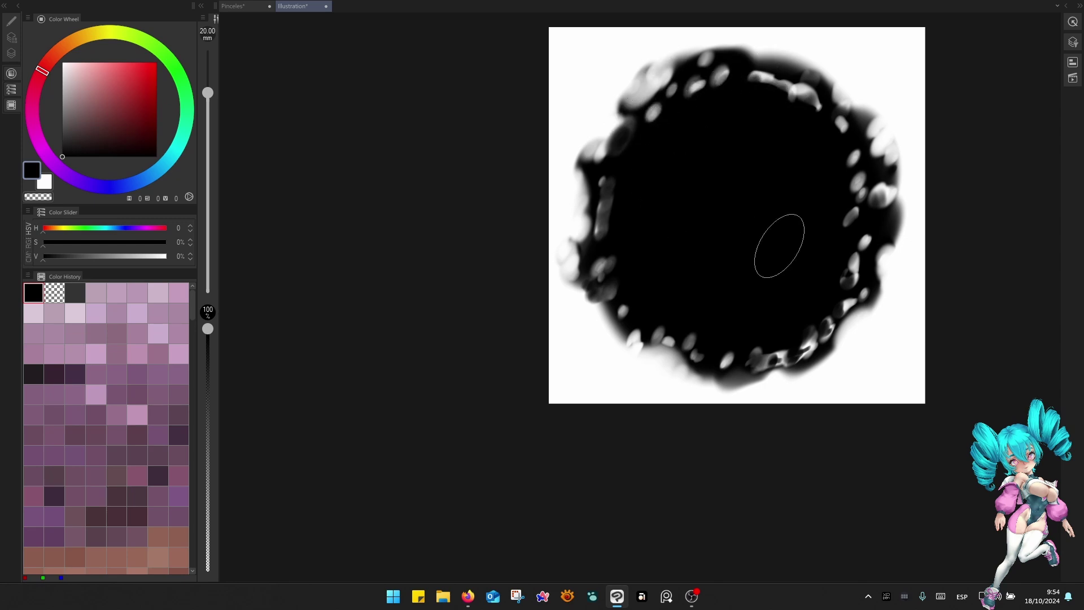
# Show the Layer palette as a floating window and move it away from the middle of the artwork.
pyautogui.scroll(1, 779, 246)
pyautogui.scroll(-1, 779, 246)
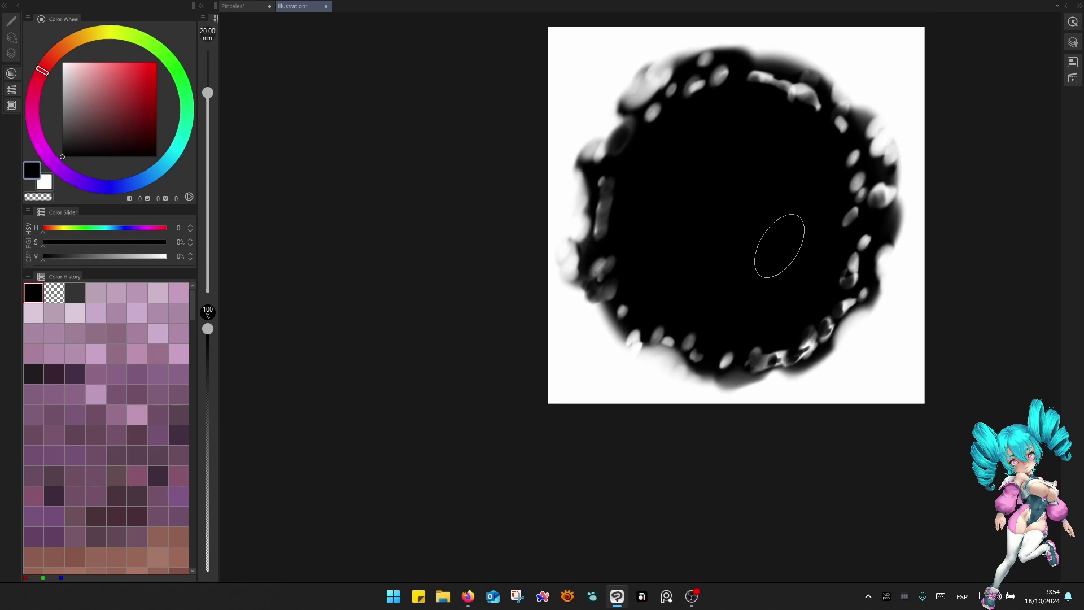
pyautogui.moveTo(776, 284); pyautogui.dragTo(706, 346)
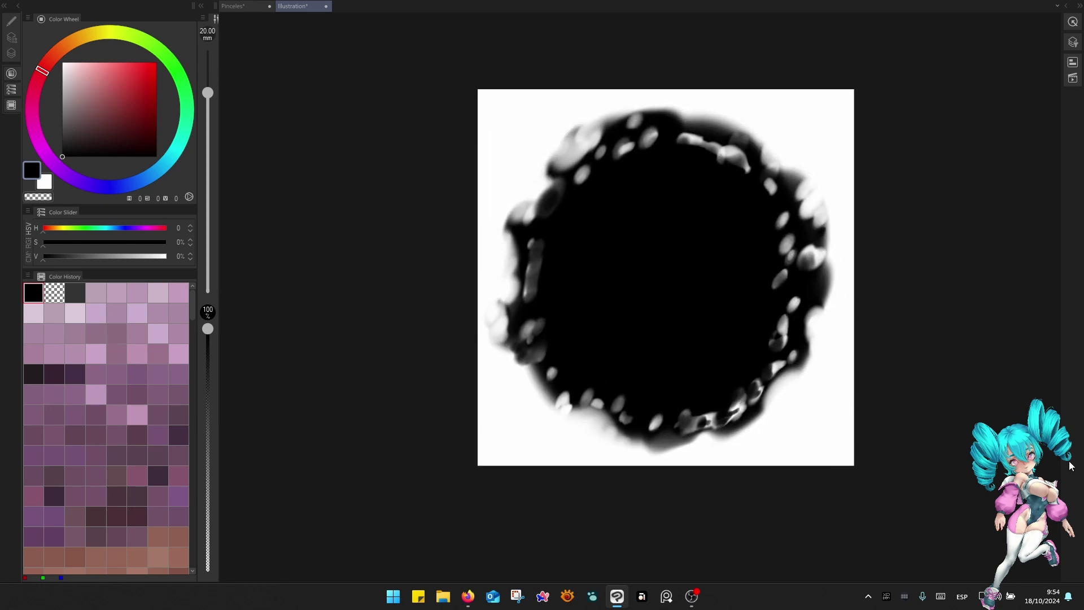
pyautogui.press('q')
pyautogui.click(948, 543)
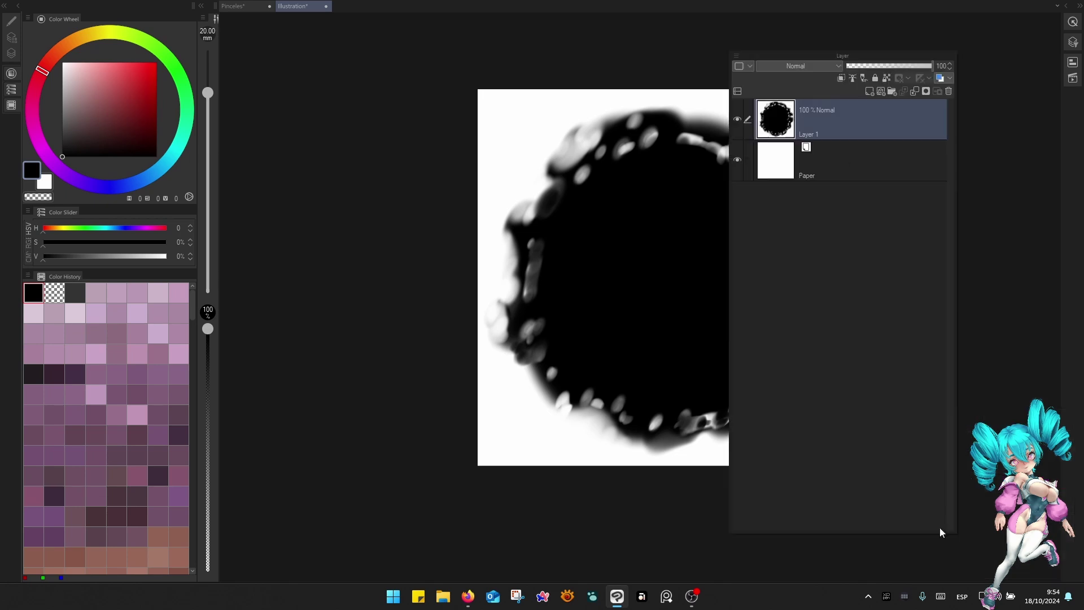
pyautogui.moveTo(842, 61); pyautogui.dragTo(979, 73)
pyautogui.moveTo(891, 61); pyautogui.dragTo(962, 63)
# Convert Layer 1 to a raster layer with Gray expression color and put the floating Layer palette away.
pyautogui.rightClick(904, 123)
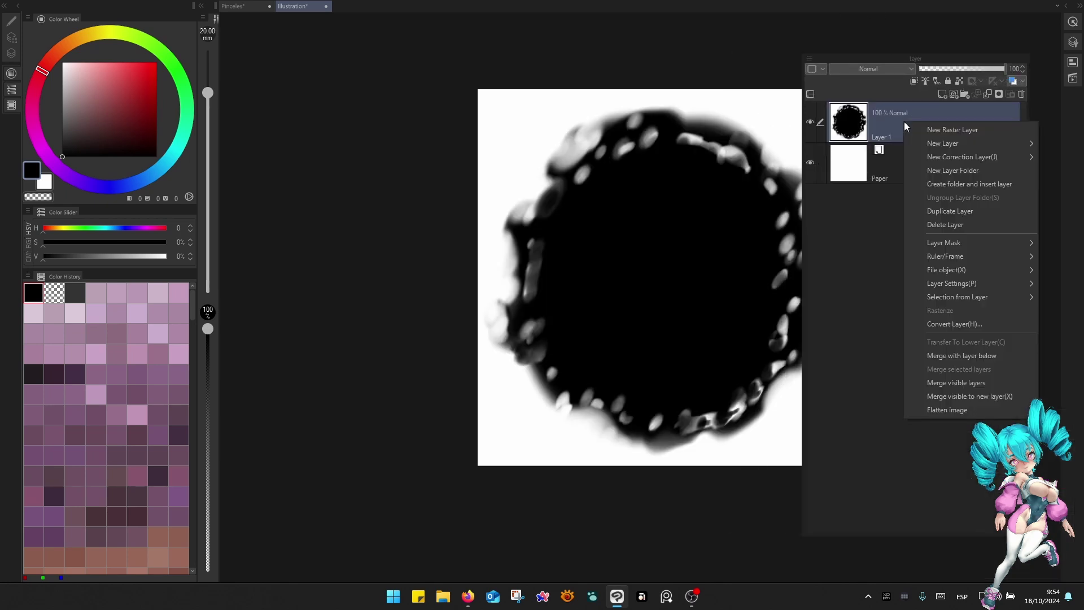
pyautogui.click(950, 325)
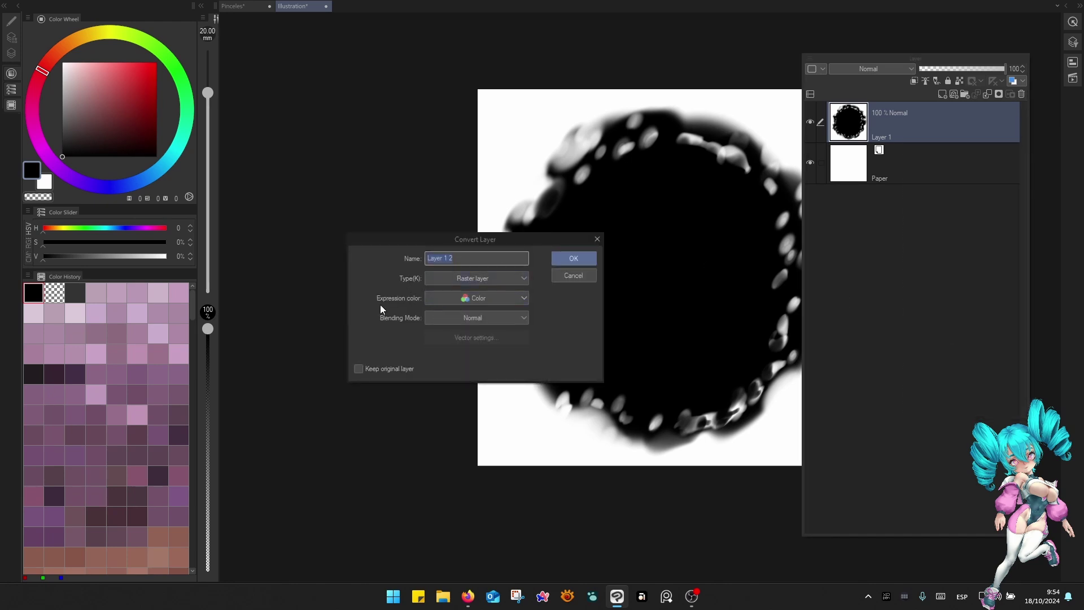
pyautogui.click(453, 297)
pyautogui.click(456, 326)
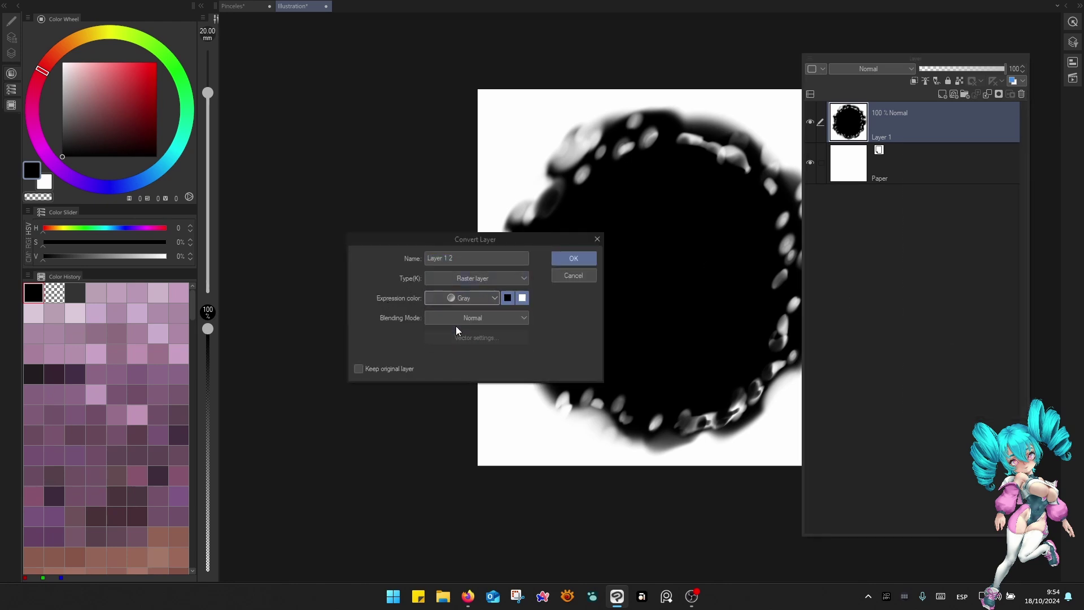
pyautogui.click(576, 259)
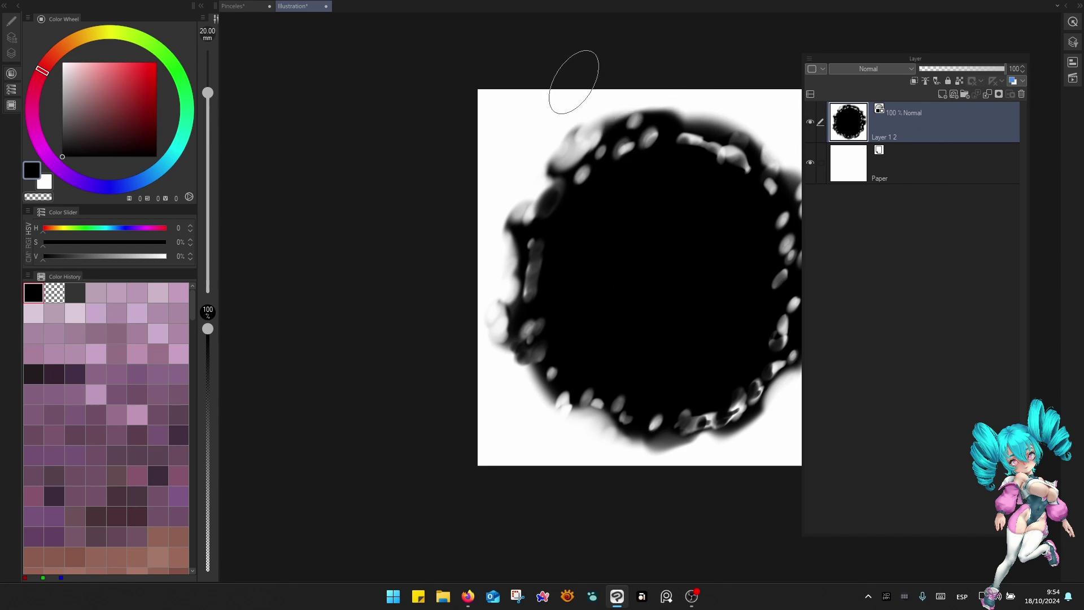
pyautogui.press('Escape')
pyautogui.moveTo(712, 164); pyautogui.dragTo(656, 203)
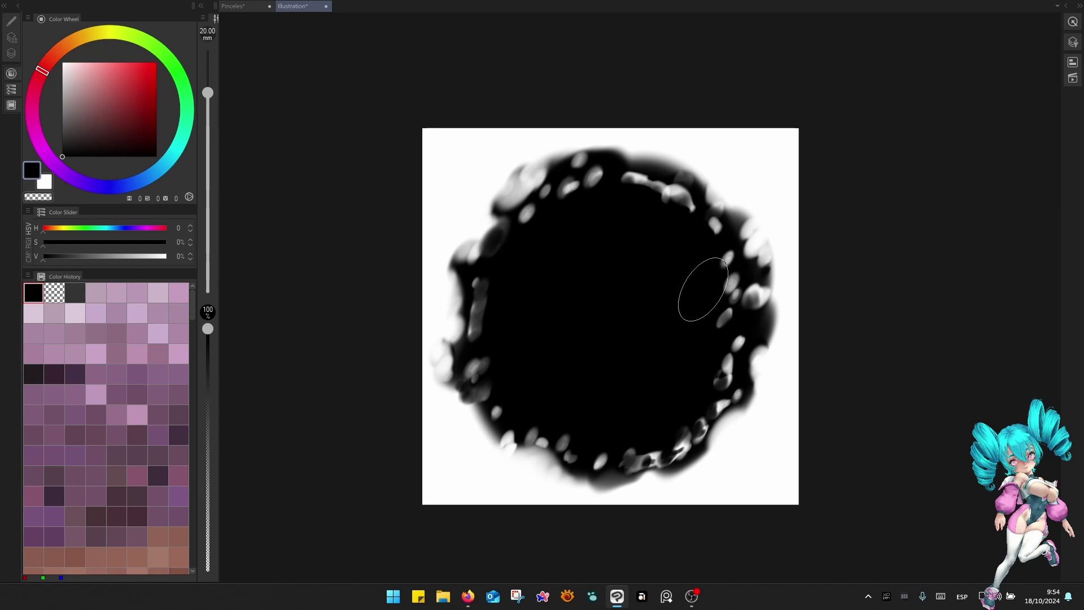
# Start registering the gray blob layer as an image material and move the material properties window off-center.
pyautogui.press('q')
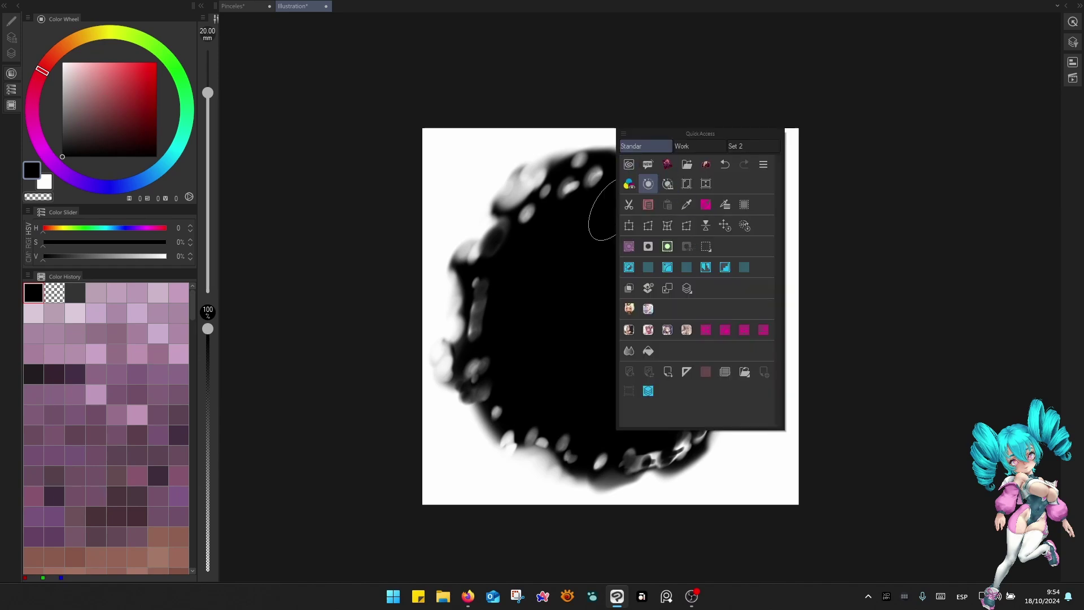
pyautogui.click(764, 166)
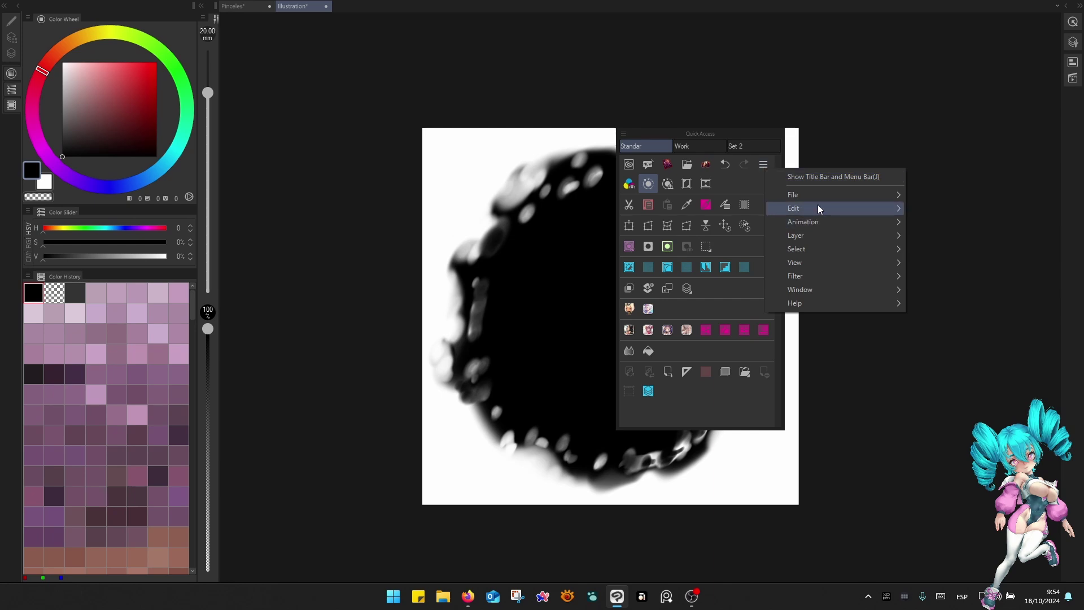
pyautogui.moveTo(823, 207)
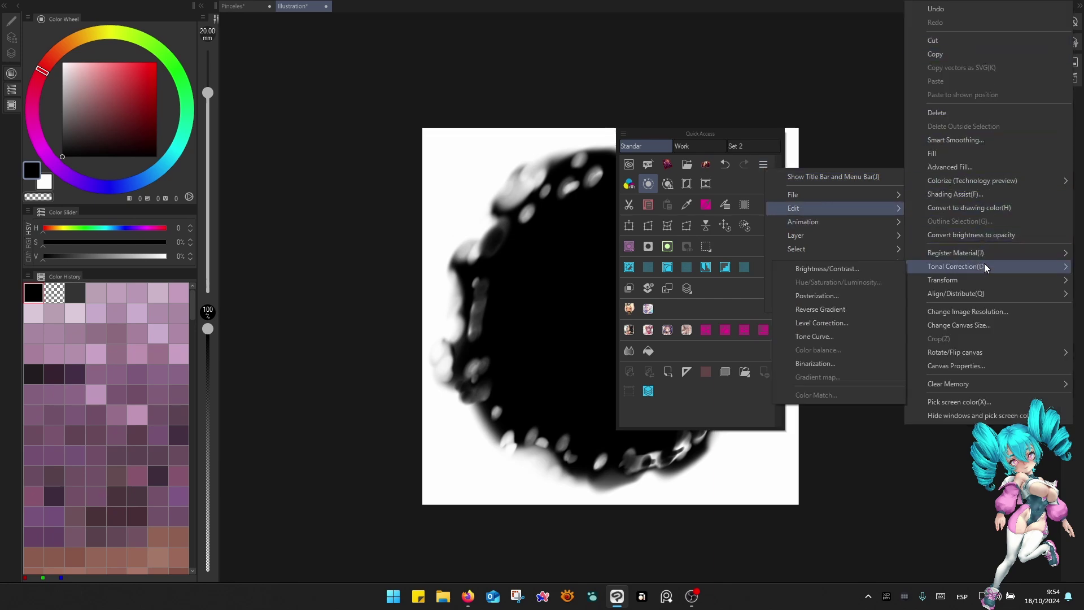
pyautogui.moveTo(990, 254)
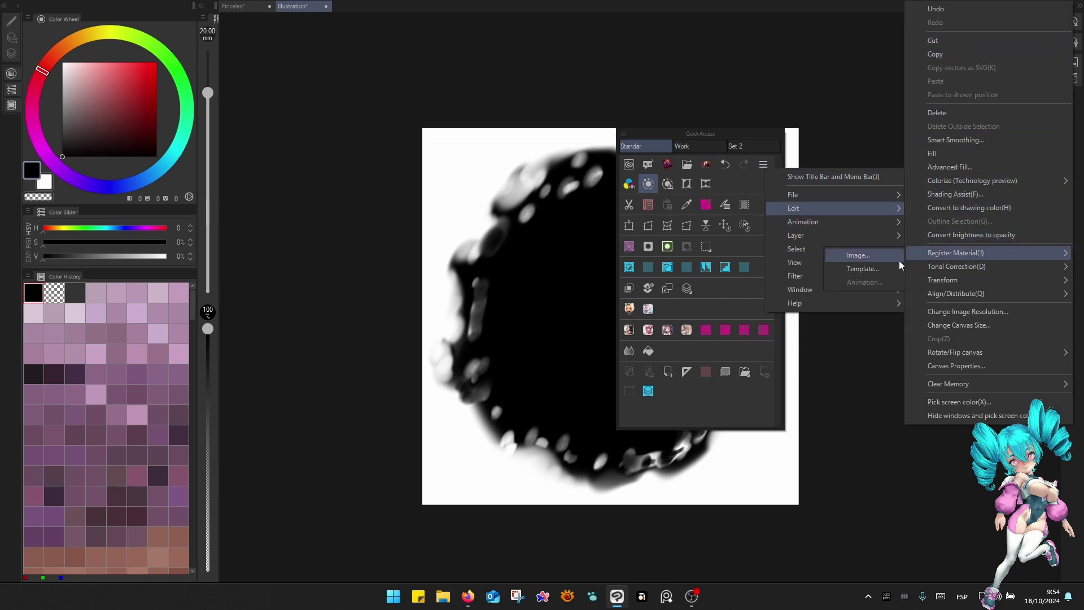
pyautogui.click(867, 255)
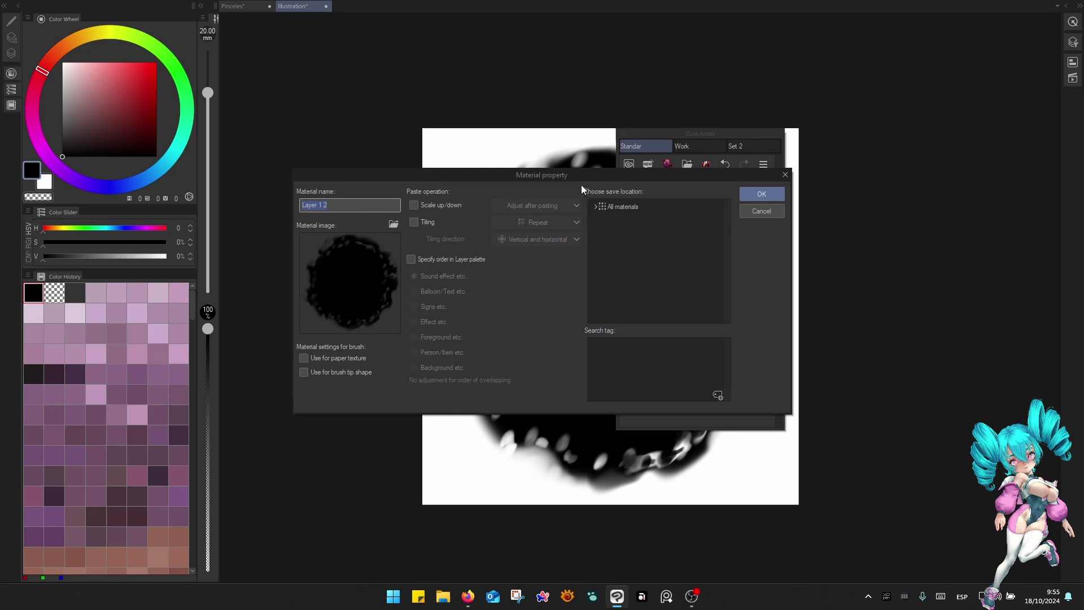
pyautogui.moveTo(580, 174); pyautogui.dragTo(717, 176)
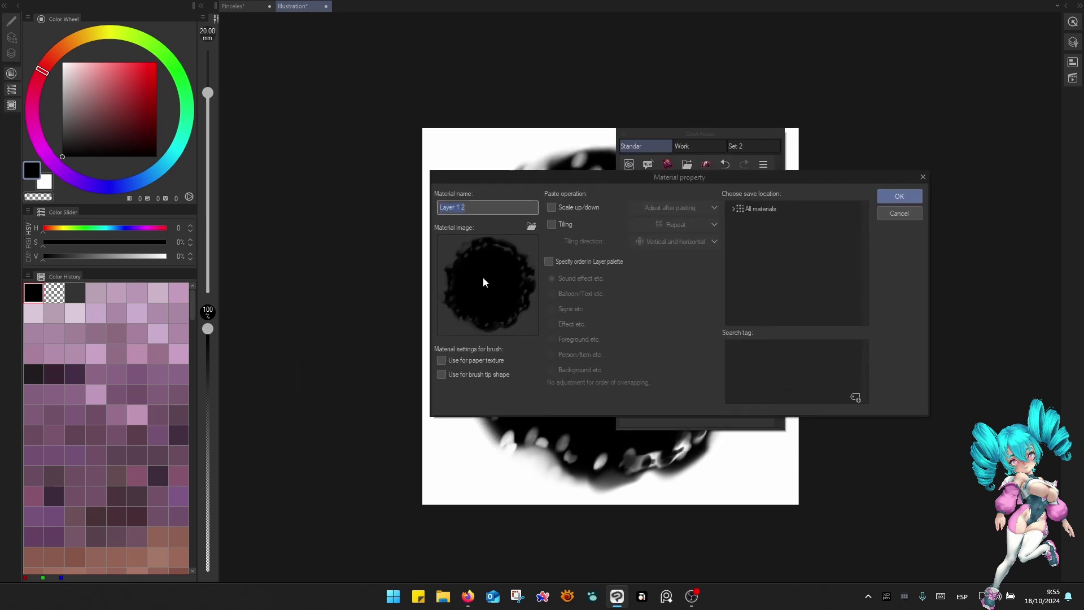
# Name the material "eTip 00" and enable its use as a brush tip shape.
pyautogui.click(478, 203)
pyautogui.write('T')
pyautogui.write('uro')
pyautogui.press('BackSpace')
pyautogui.press('BackSpace')
pyautogui.press('BackSpace')
pyautogui.press('BackSpace')
pyautogui.write('Ensou')
pyautogui.press('BackSpace')
pyautogui.press('BackSpace')
pyautogui.press('BackSpace')
pyautogui.press('BackSpace')
pyautogui.press('BackSpace')
pyautogui.press('BackSpace')
pyautogui.write('Tip')
pyautogui.press('Home')
pyautogui.write('e')
pyautogui.press('End')
pyautogui.write('00')
pyautogui.click(442, 376)
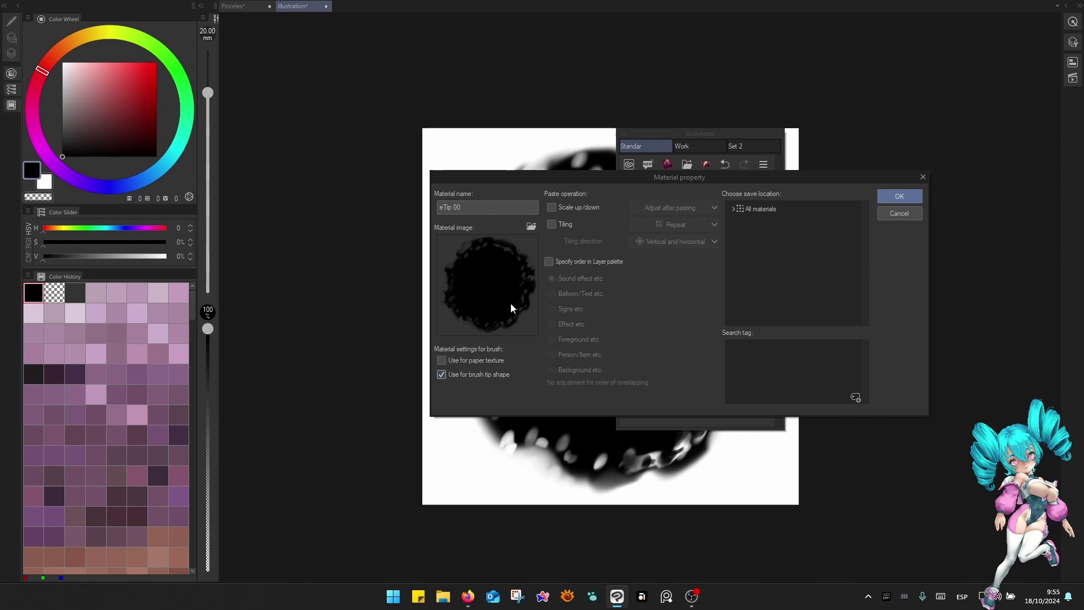
# Enable scaling up/down when pasting the material and choose the Other folder under Shapes as its save location.
pyautogui.click(552, 208)
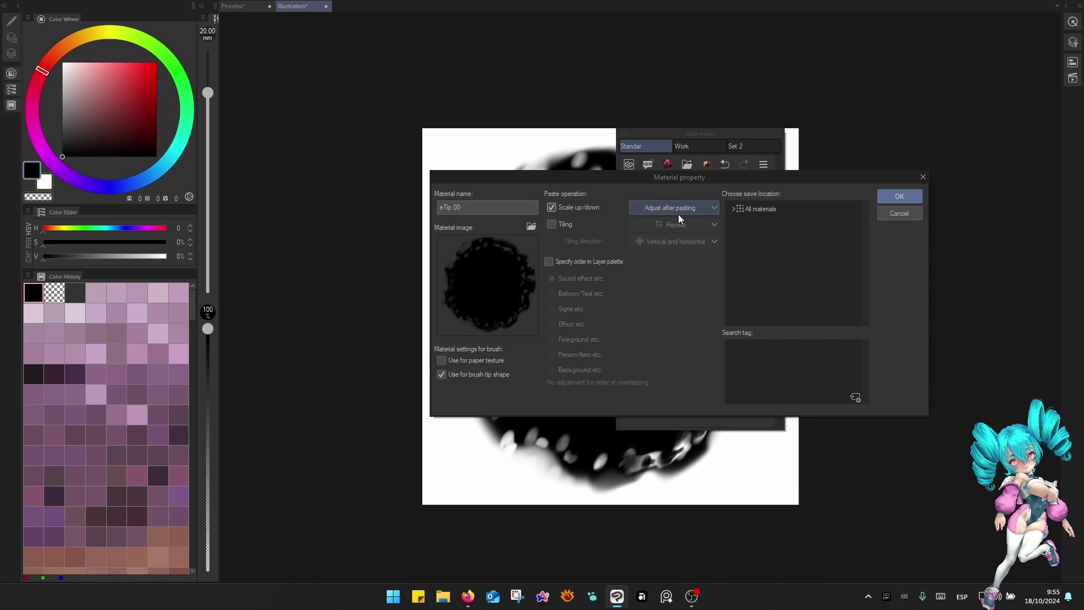
pyautogui.click(746, 215)
pyautogui.click(732, 209)
pyautogui.click(741, 224)
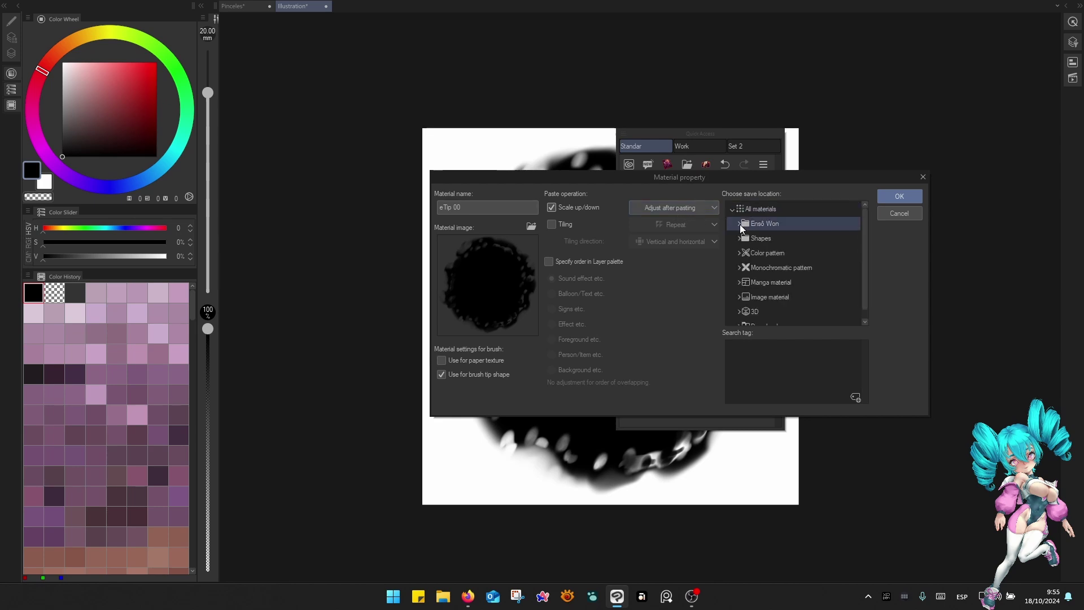
pyautogui.click(732, 209)
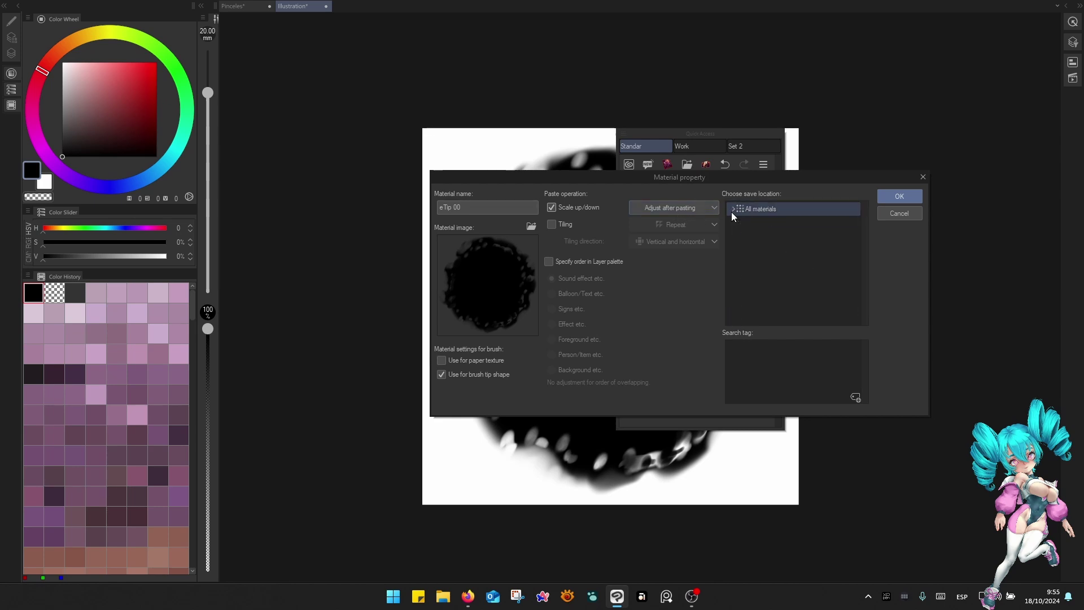
pyautogui.click(732, 209)
pyautogui.scroll(-1, 754, 290)
pyautogui.click(760, 317)
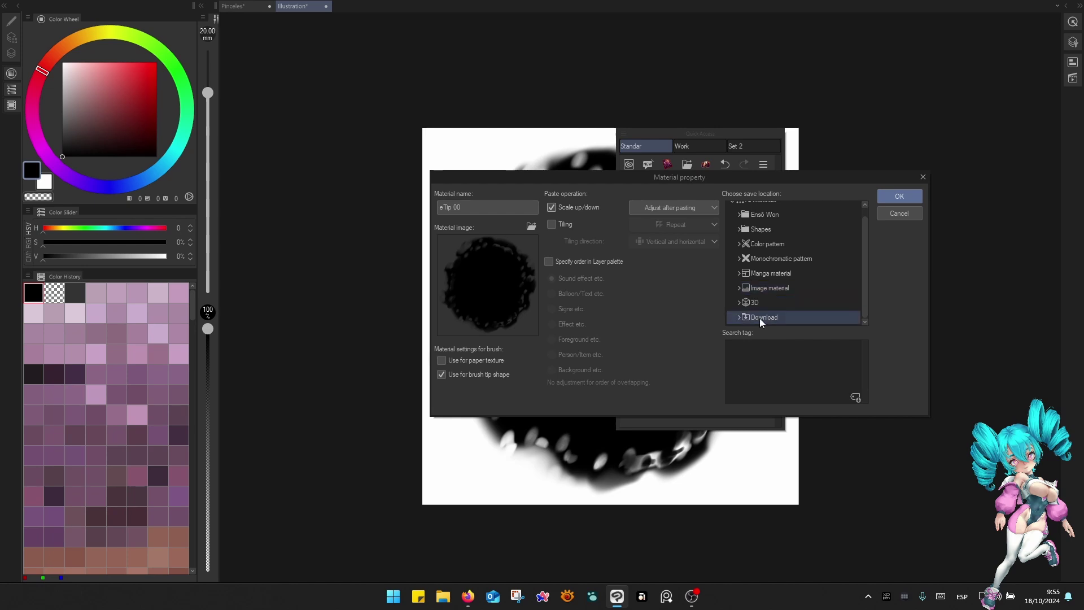
pyautogui.click(751, 289)
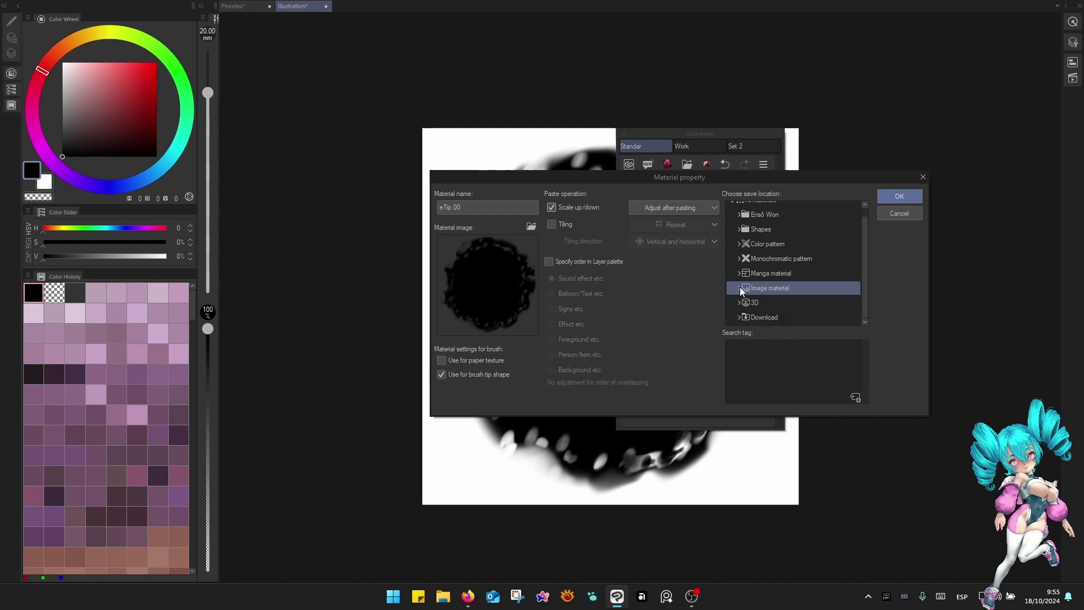
pyautogui.click(740, 289)
pyautogui.click(757, 292)
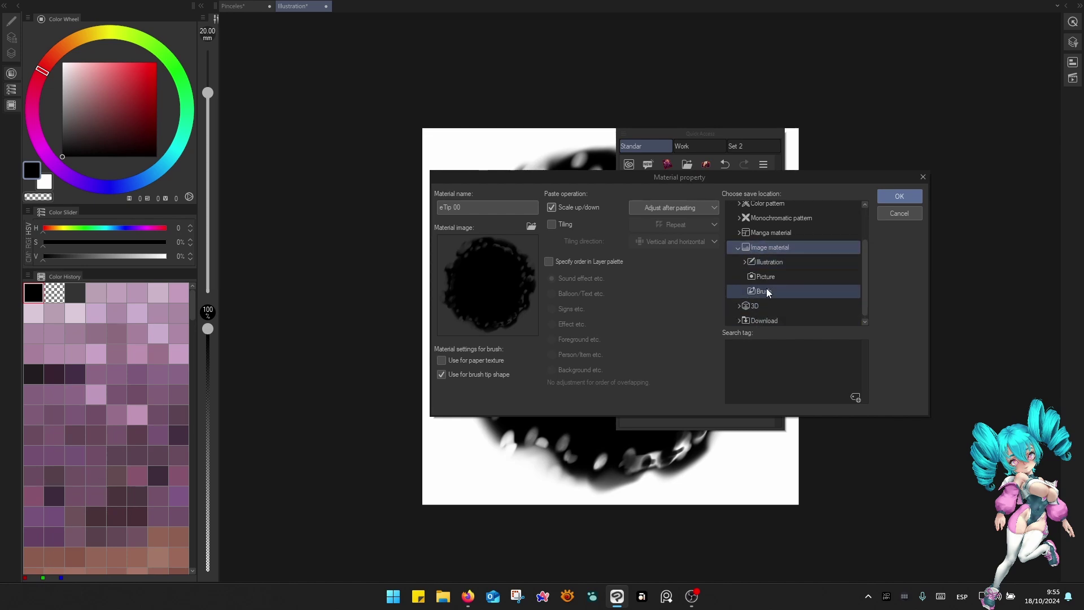
pyautogui.scroll(2, 767, 290)
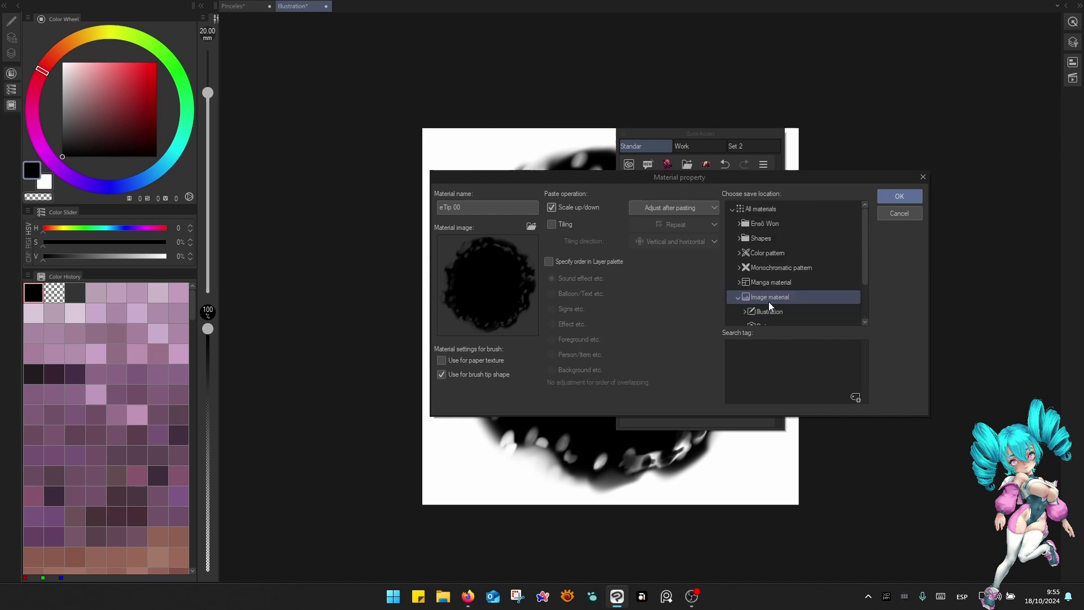
pyautogui.click(760, 239)
pyautogui.click(739, 238)
pyautogui.click(757, 253)
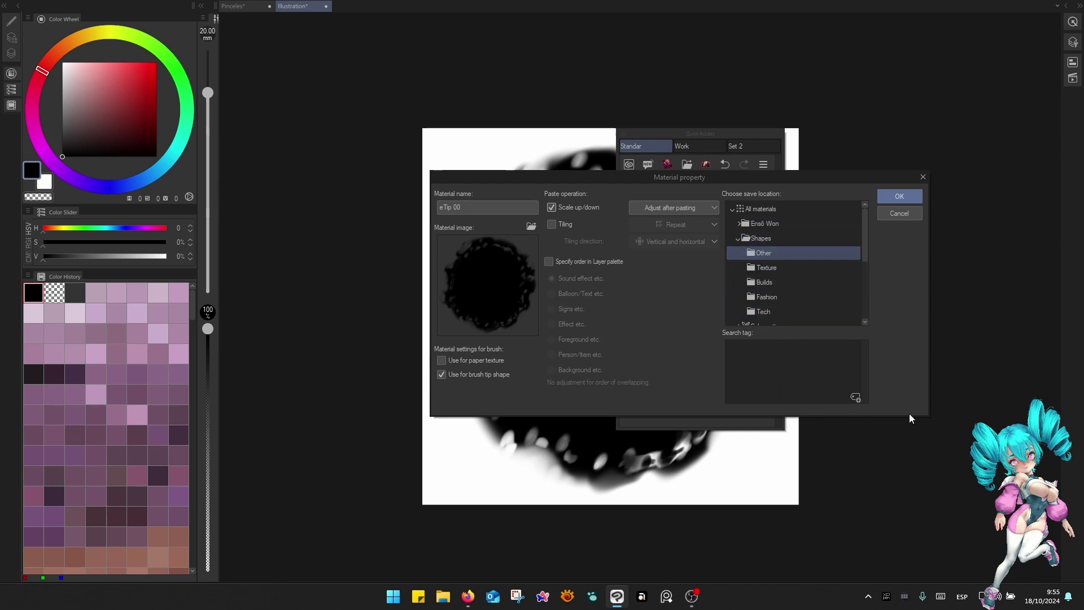
# Add the search tag "Tip Shape" and register the material.
pyautogui.click(855, 397)
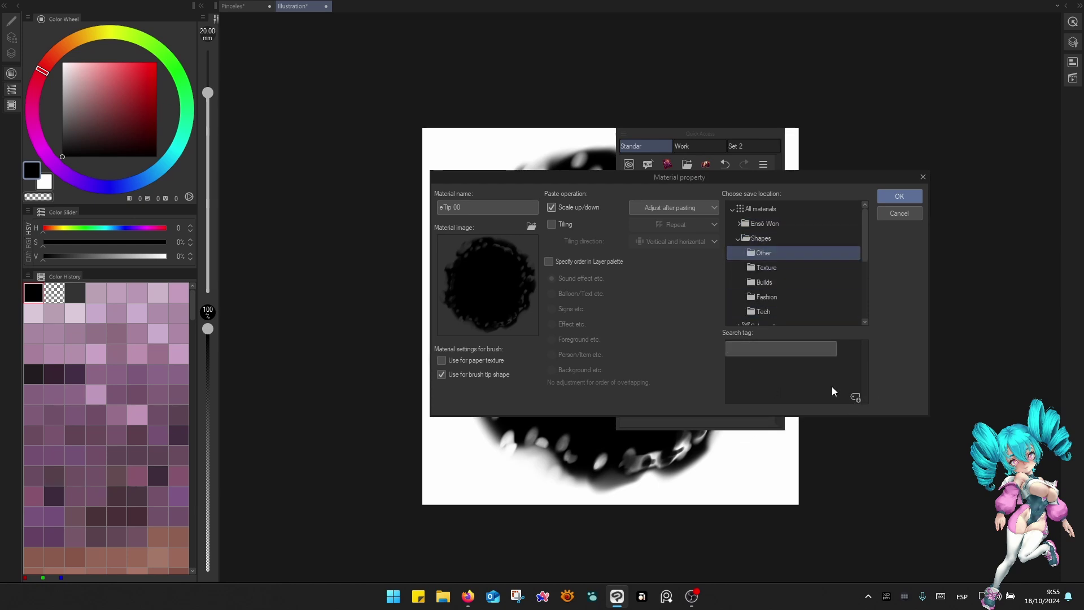
pyautogui.write('Tip Shape')
pyautogui.click(767, 389)
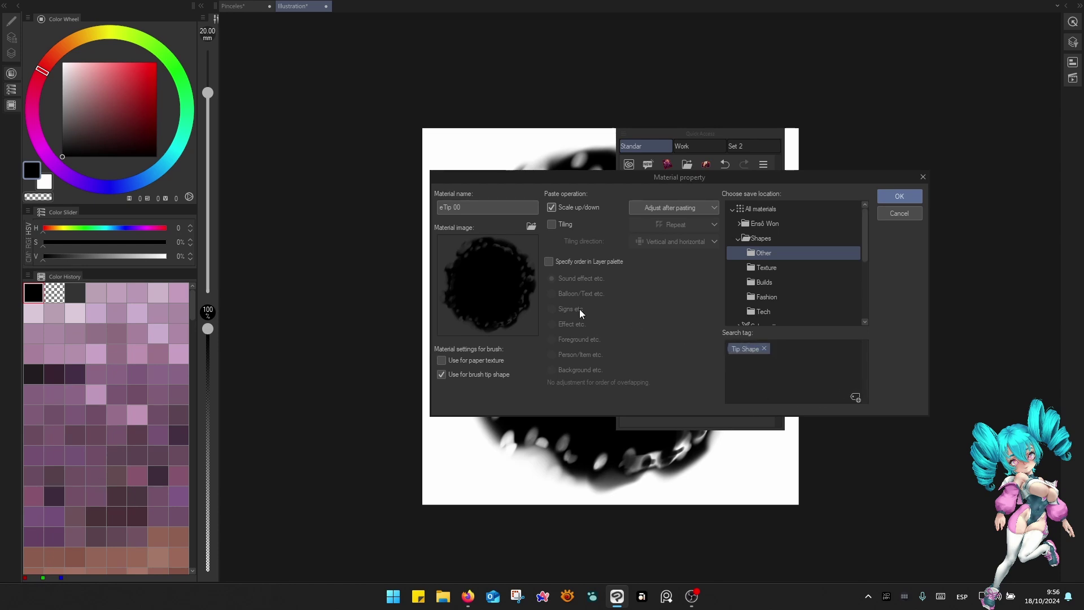
pyautogui.click(914, 194)
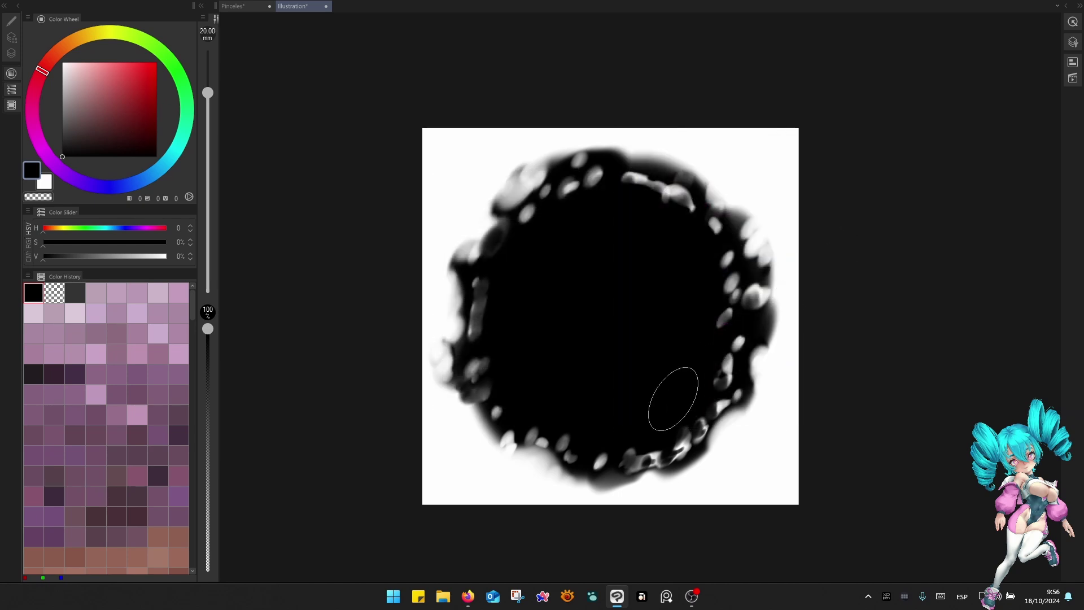
# Switch to the Pinceles canvas and reduce the Basic Enso brush size to 4 mm.
pyautogui.press('F6')
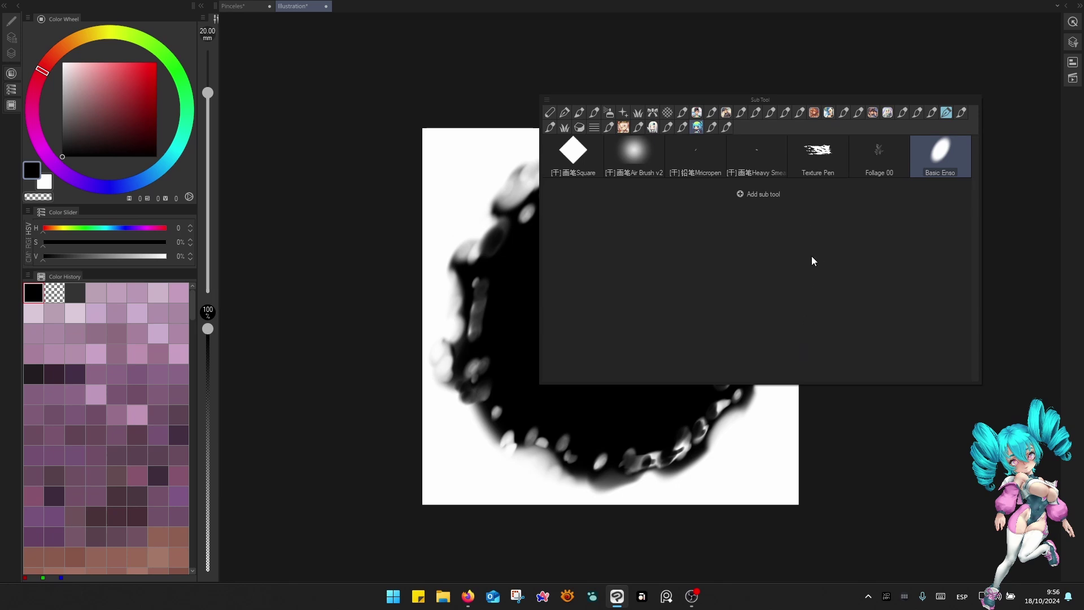
pyautogui.click(242, 6)
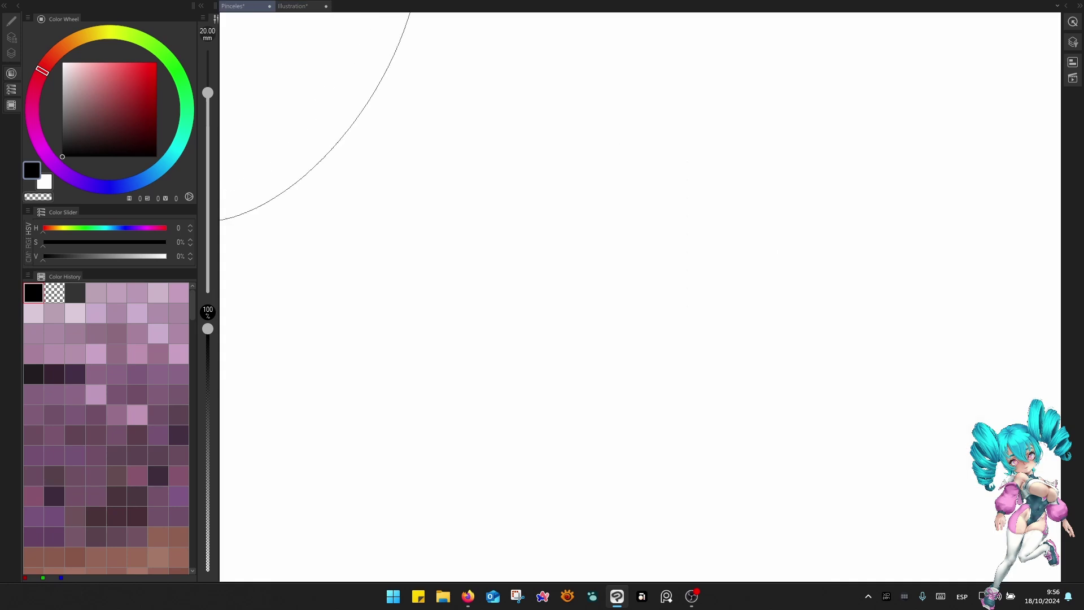
pyautogui.press('F6')
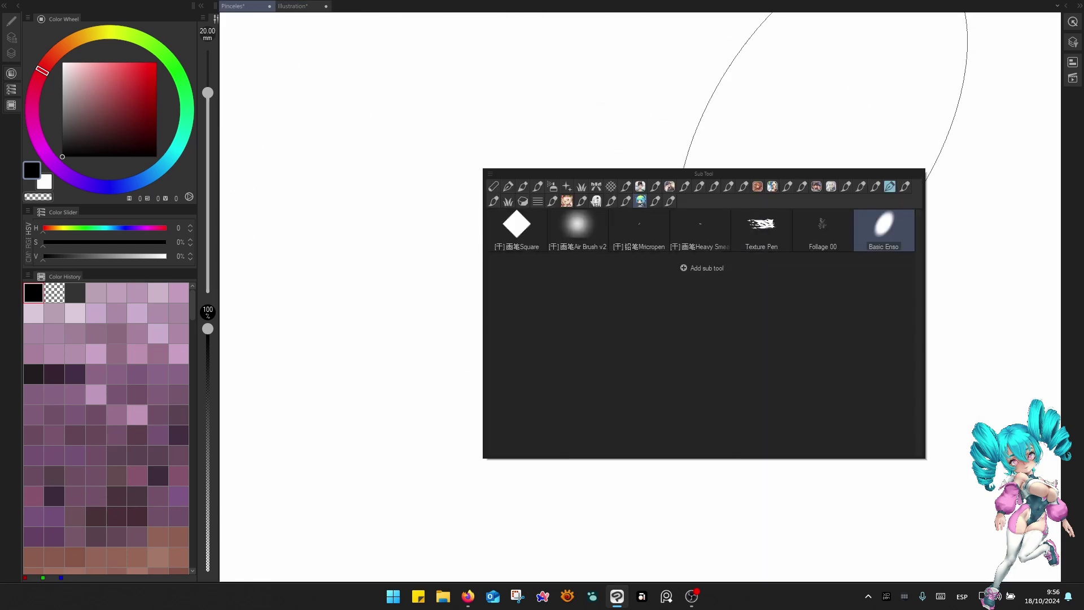
pyautogui.press('[')
pyautogui.press('[')
pyautogui.press('[')
pyautogui.press('[')
pyautogui.press('[')
pyautogui.press('[')
pyautogui.press('[')
pyautogui.press('[')
pyautogui.press('[')
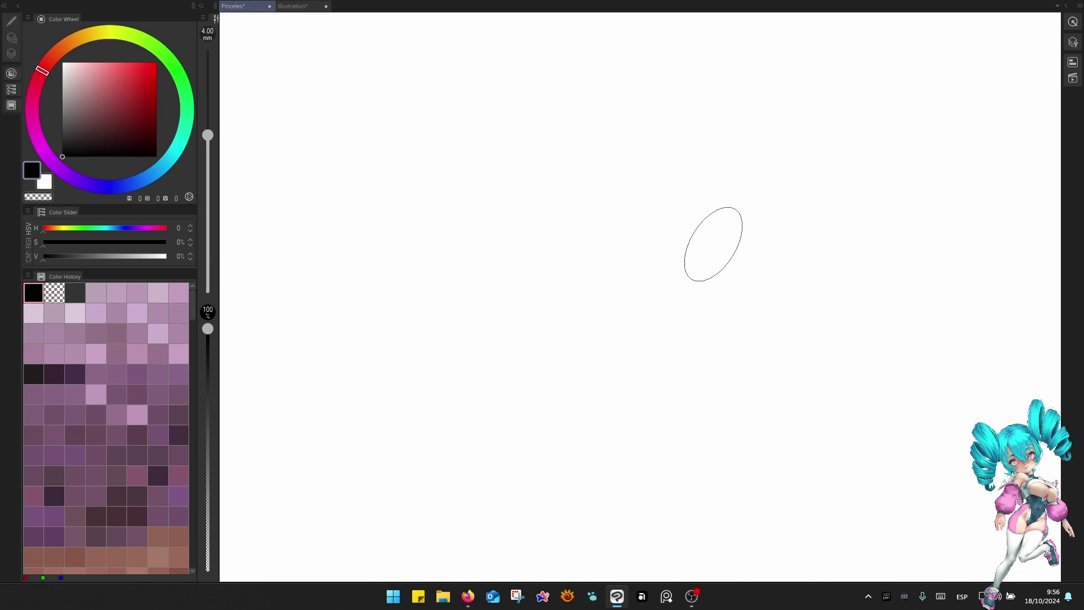
# Start duplicating the Basic Enso brush from the sub tool list.
pyautogui.press('F6')
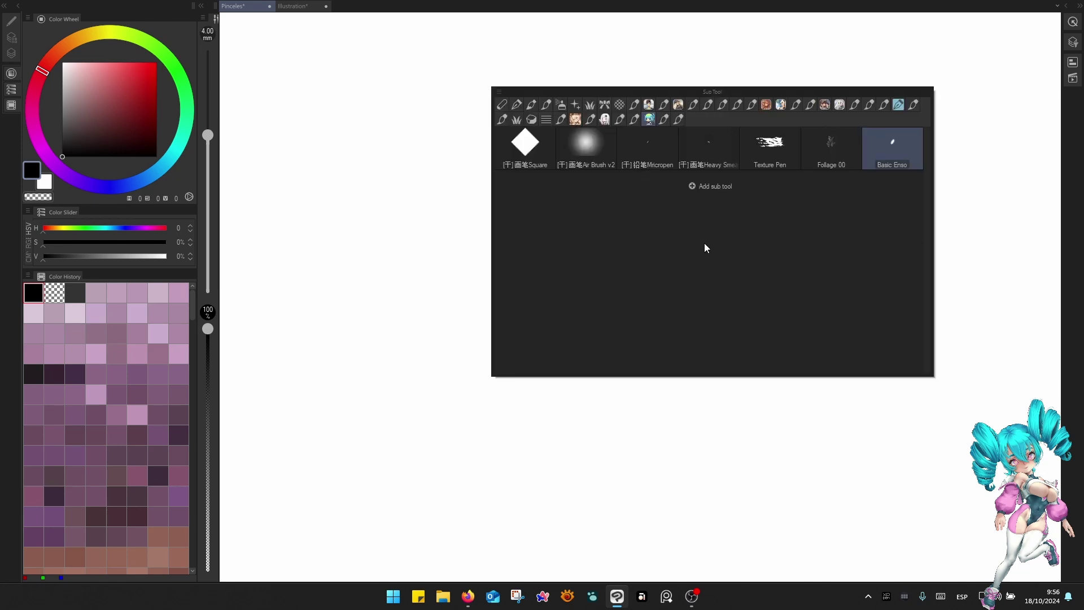
pyautogui.rightClick(895, 160)
pyautogui.click(912, 168)
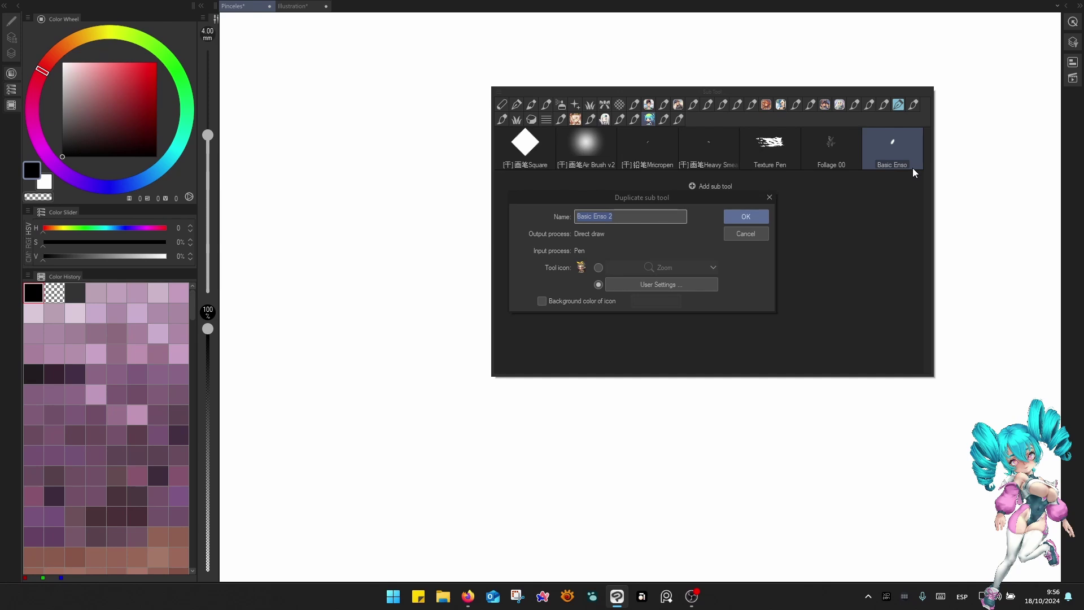
# Give the duplicate brush's icon a muted blue background color.
pyautogui.click(542, 301)
pyautogui.click(651, 305)
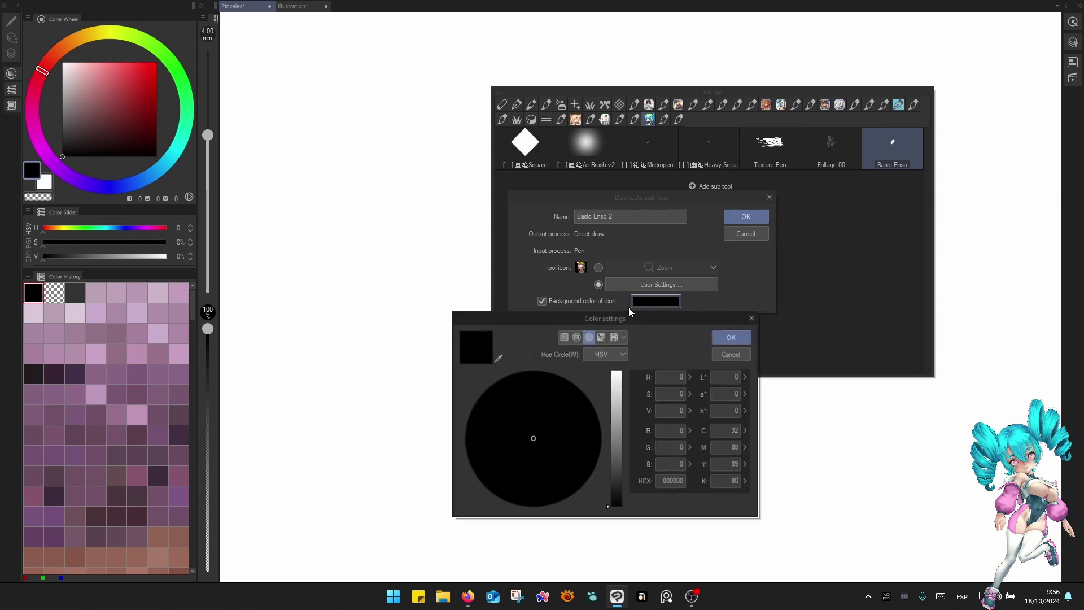
pyautogui.click(617, 442)
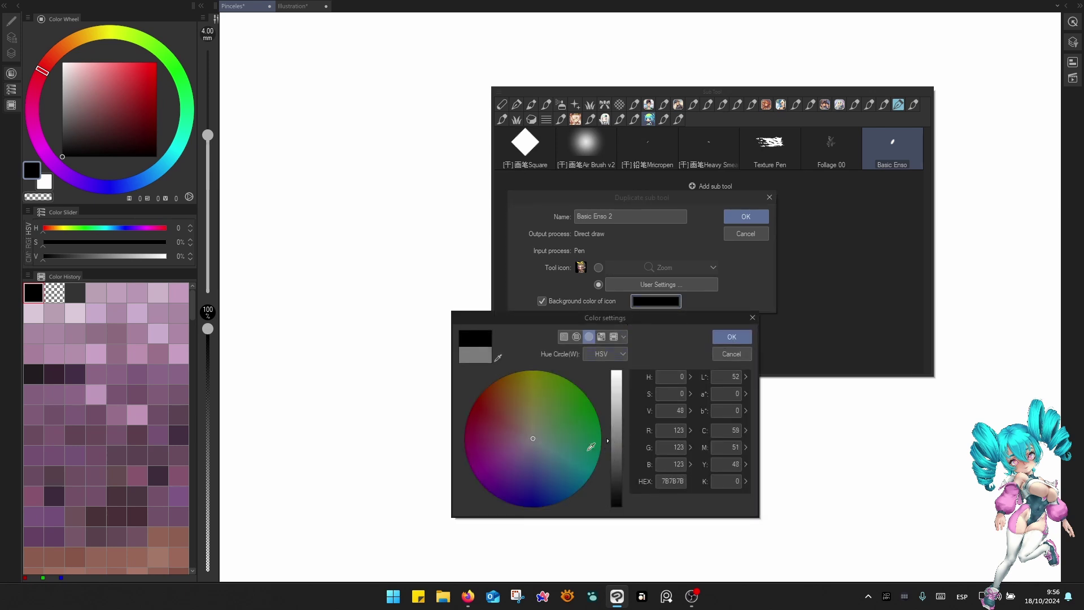
pyautogui.click(564, 454)
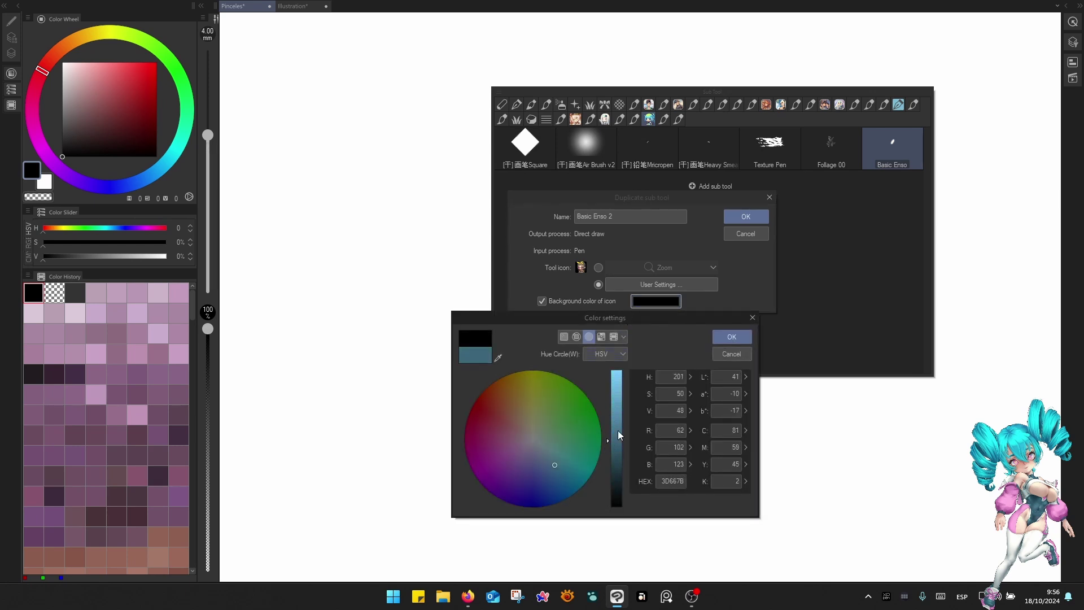
pyautogui.moveTo(620, 435); pyautogui.dragTo(617, 419)
pyautogui.click(731, 338)
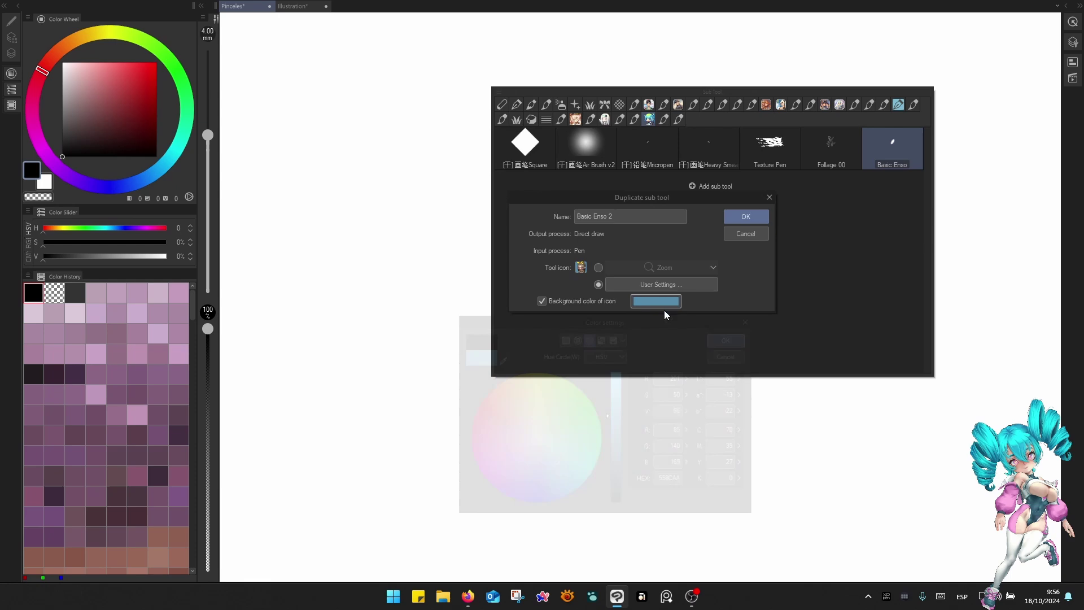
# Load a different custom image as the duplicate's tool icon and create the brush as Basic Enso 2.
pyautogui.click(615, 286)
pyautogui.doubleClick(256, 175)
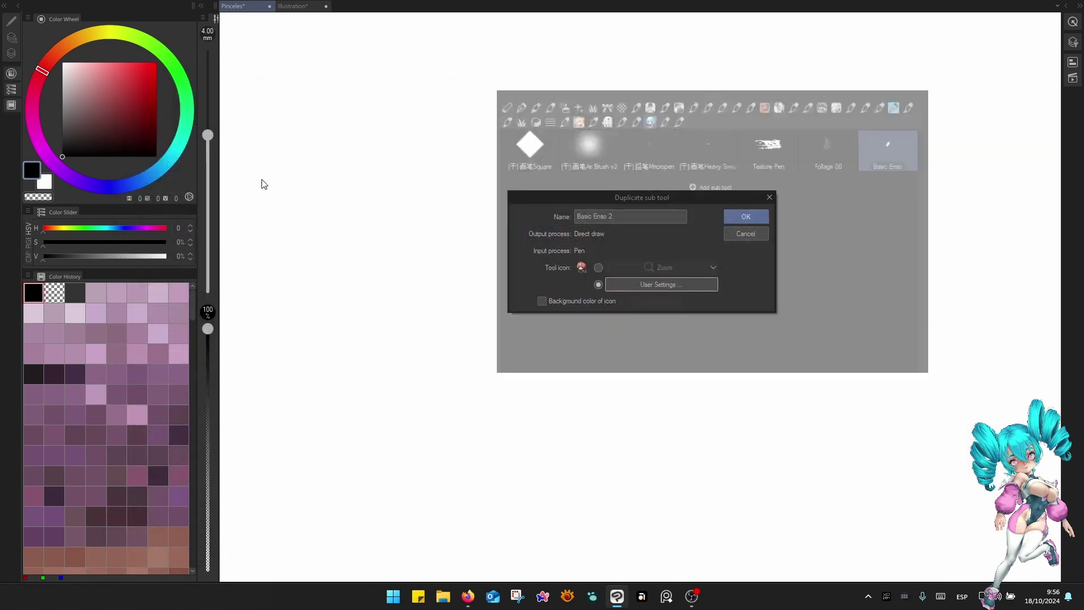
pyautogui.click(747, 218)
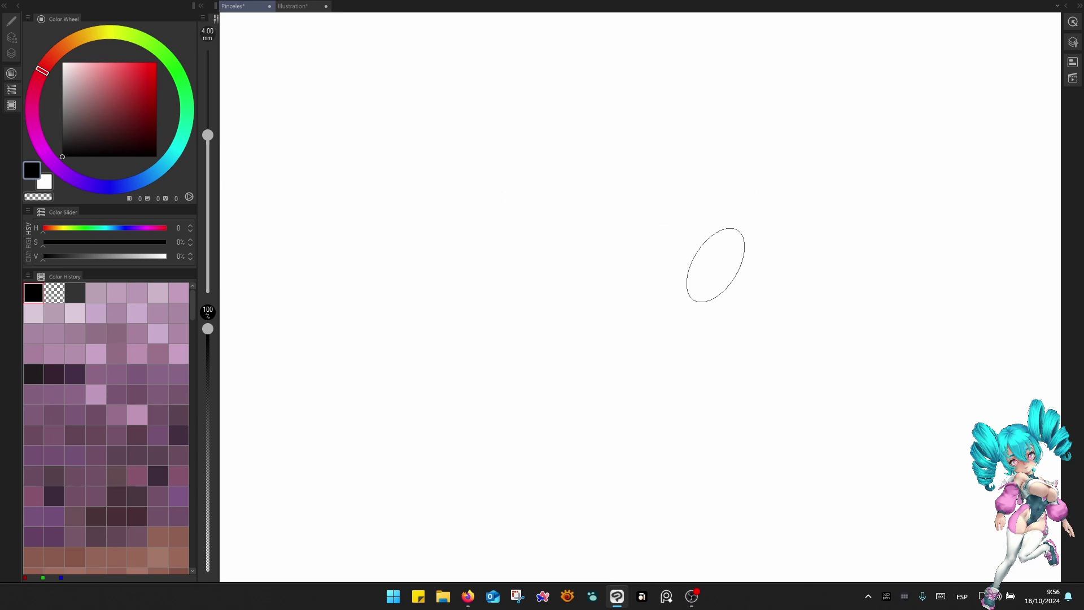
# Open the detailed sub tool settings for the Basic Enso 2 brush.
pyautogui.rightClick(717, 257)
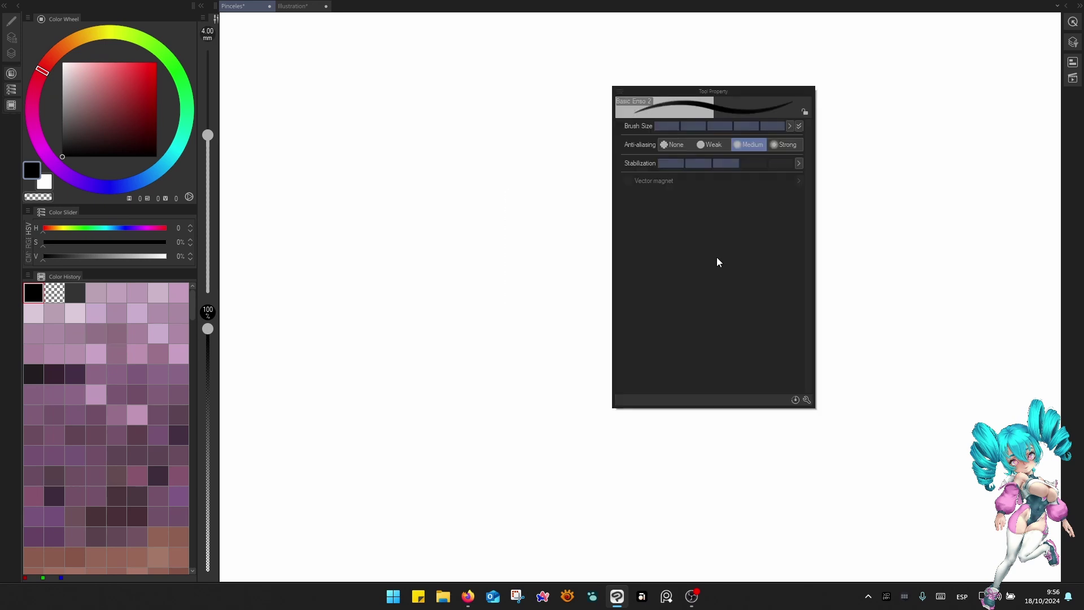
pyautogui.click(807, 400)
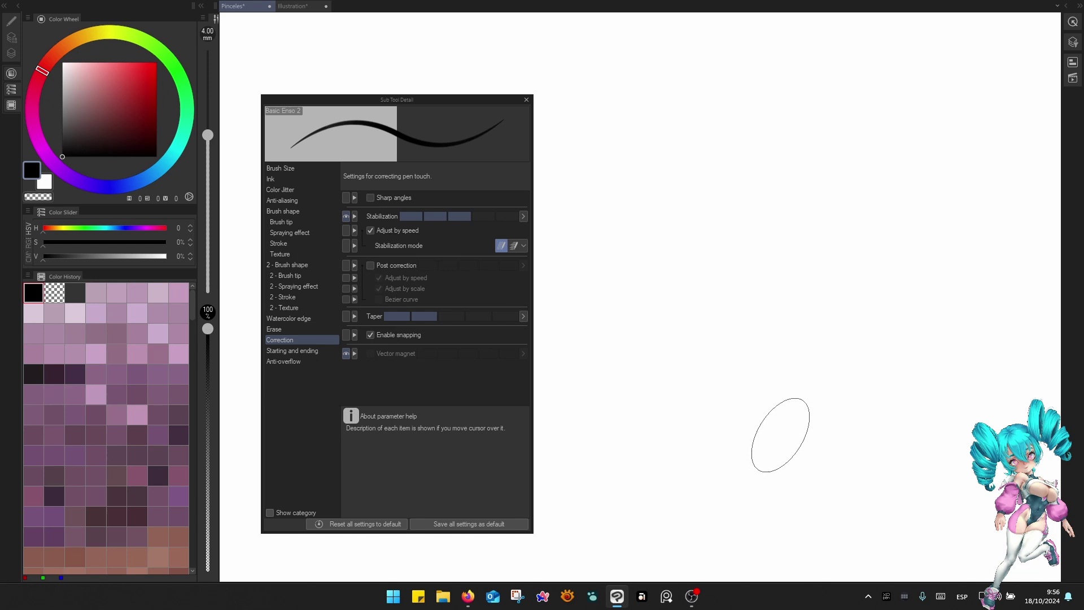
pyautogui.rightClick(679, 316)
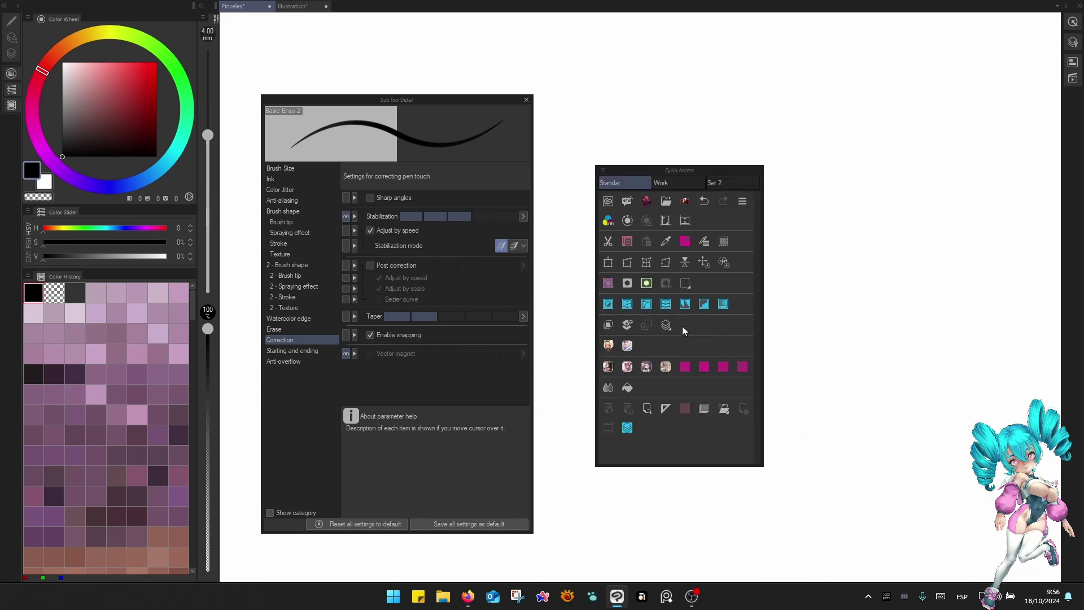
pyautogui.click(742, 201)
pyautogui.moveTo(791, 322)
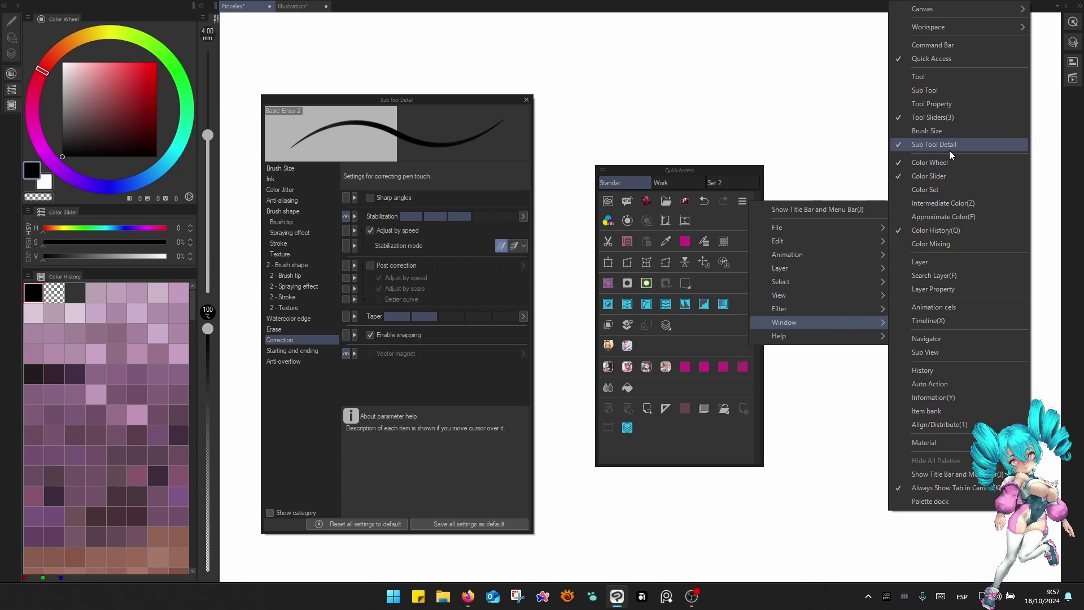
pyautogui.click(835, 144)
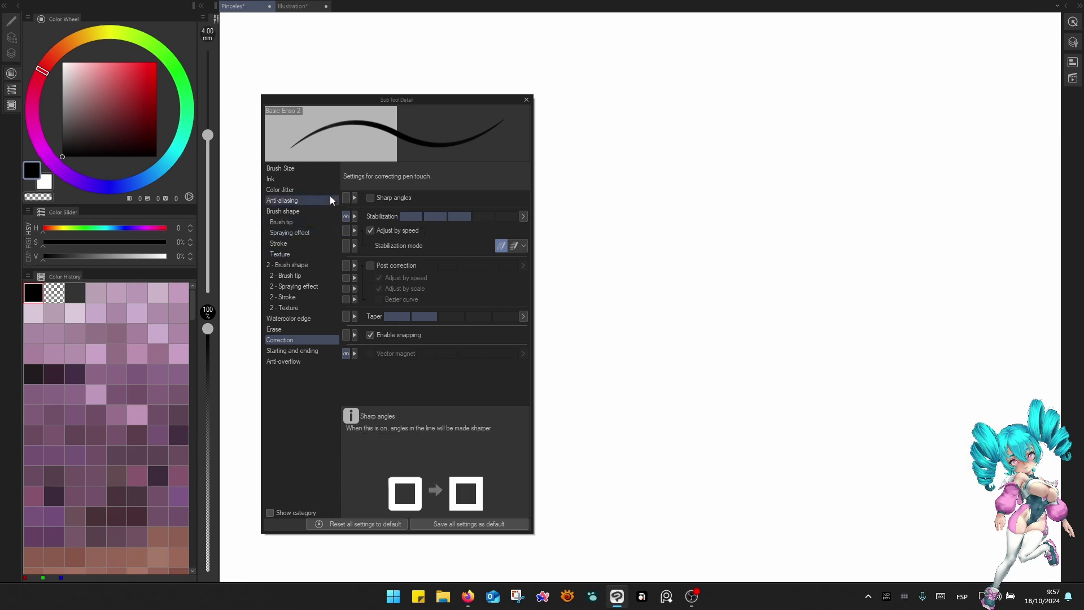
# Set Basic Enso 2's brush tip shape to Material and expose Brush density and Adjust brush density by gap in its tool properties.
pyautogui.click(300, 225)
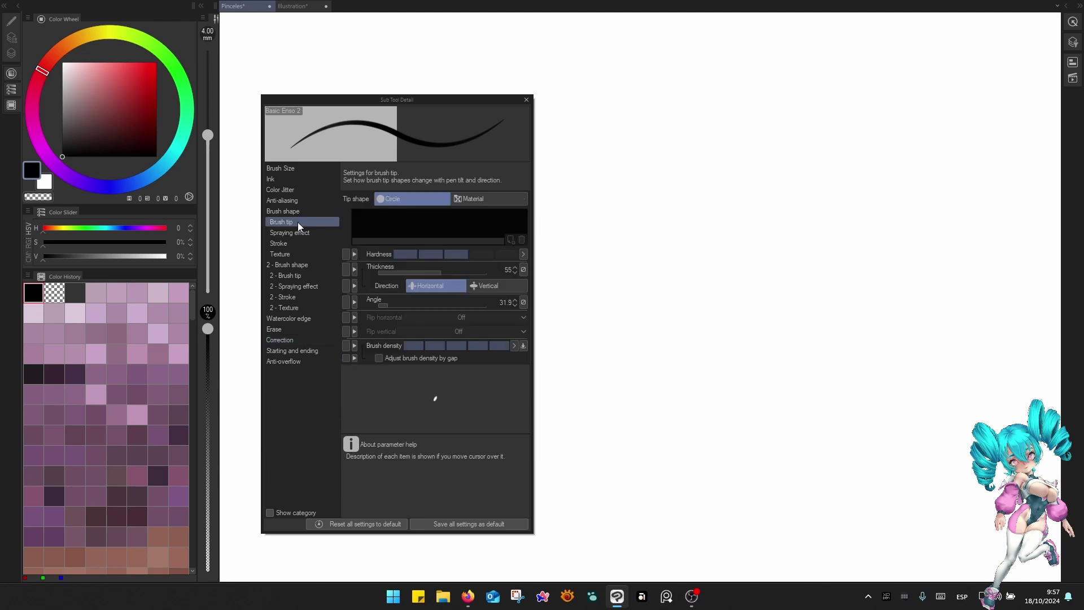
pyautogui.click(457, 205)
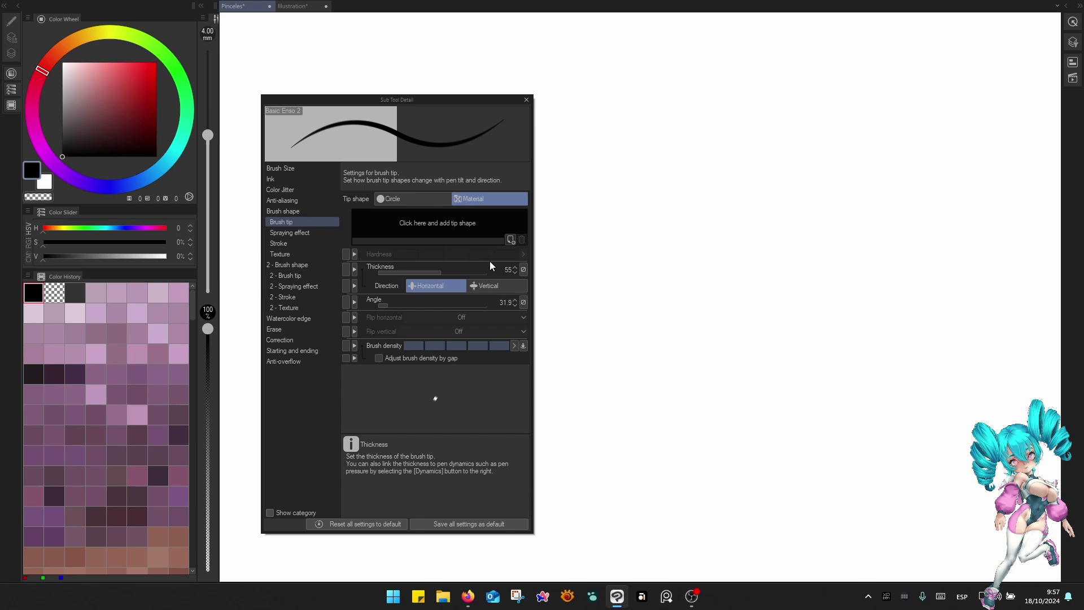
pyautogui.click(405, 200)
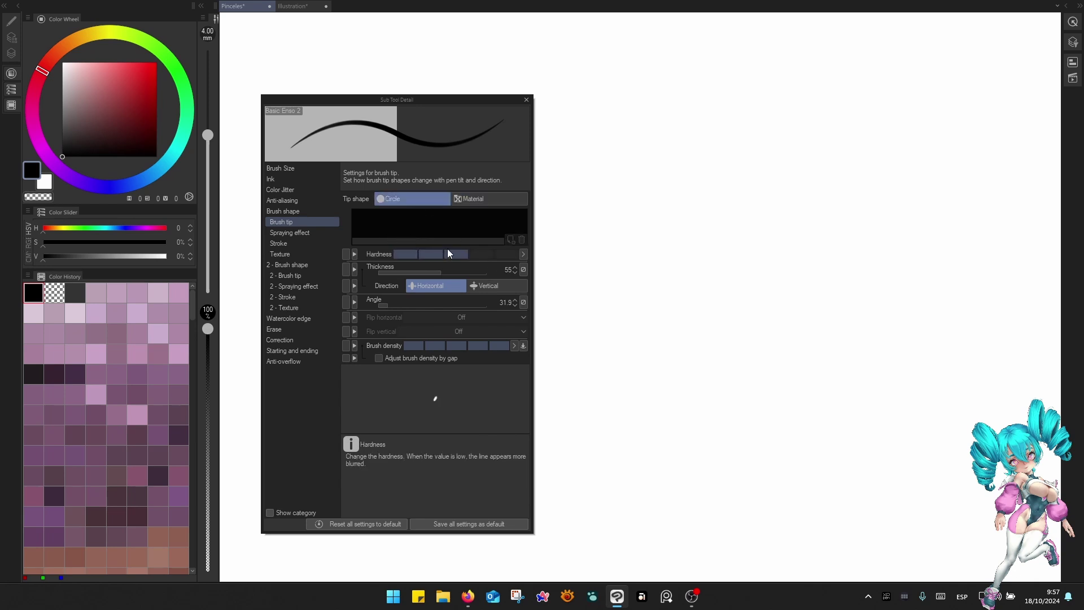
pyautogui.click(484, 199)
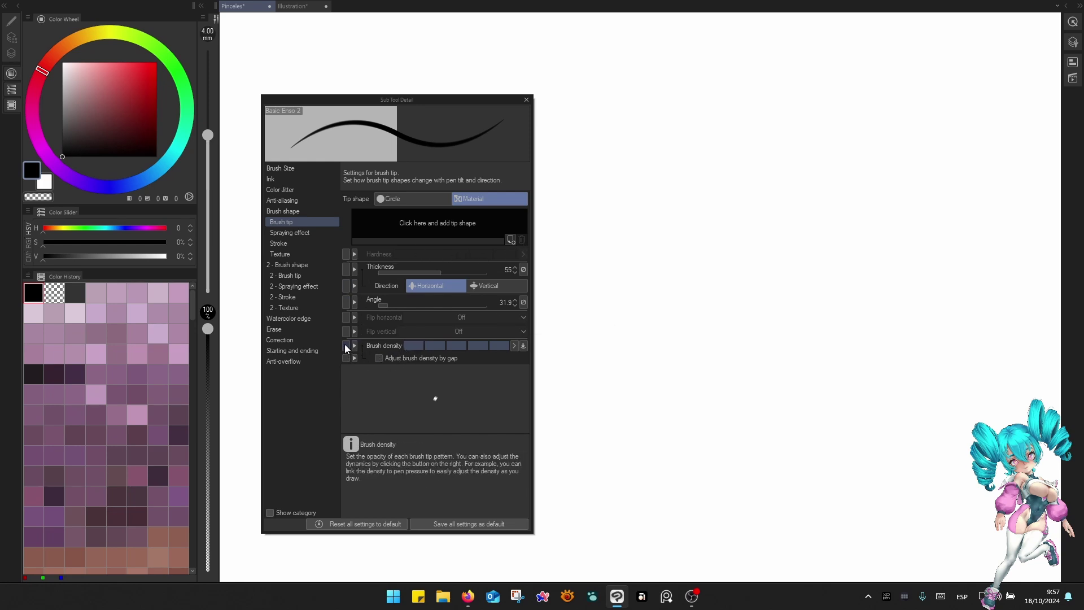
pyautogui.click(346, 358)
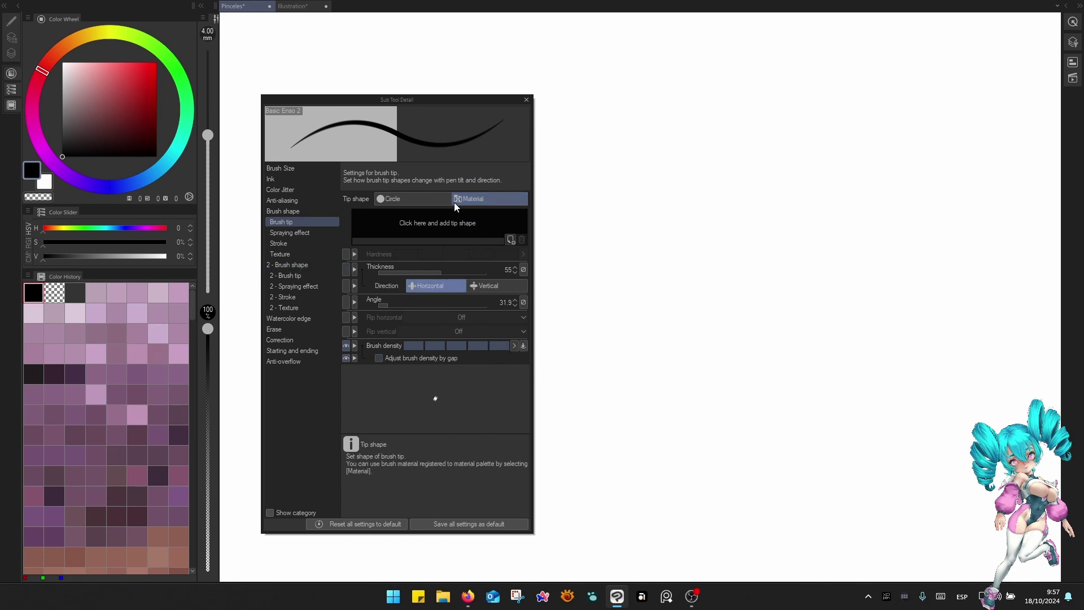
# Search the brush tip materials for "tip shape" and select eTip 00 as the tip shape.
pyautogui.click(448, 223)
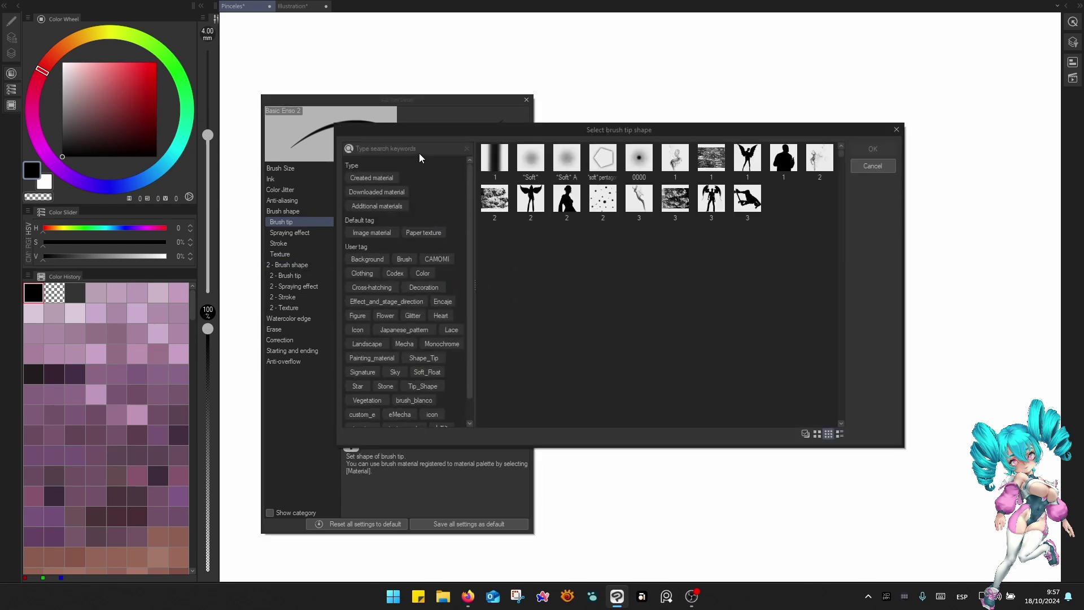
pyautogui.write('tip')
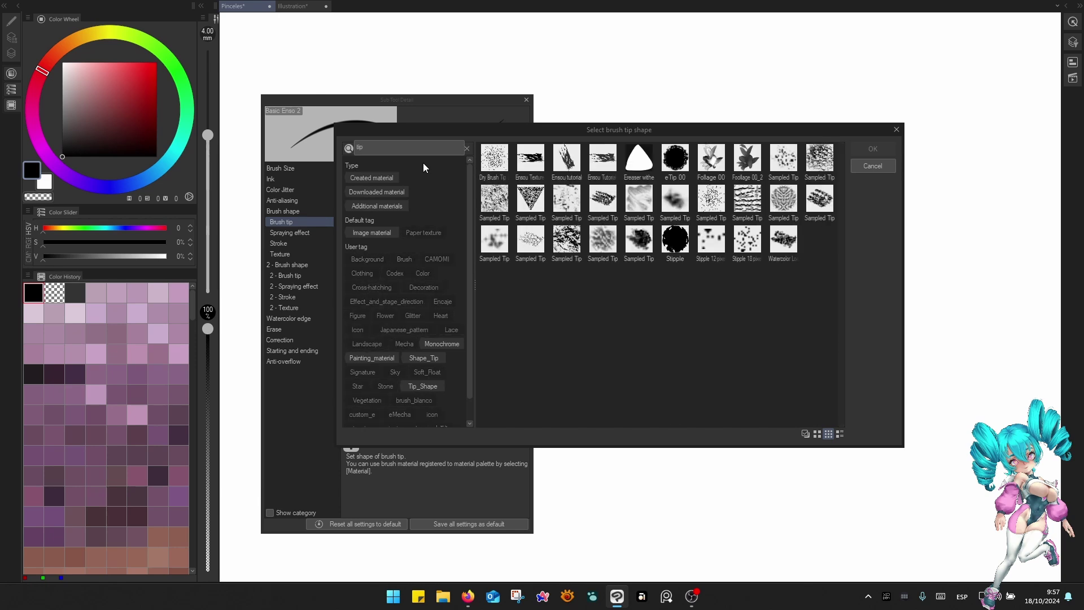
pyautogui.write(' shape')
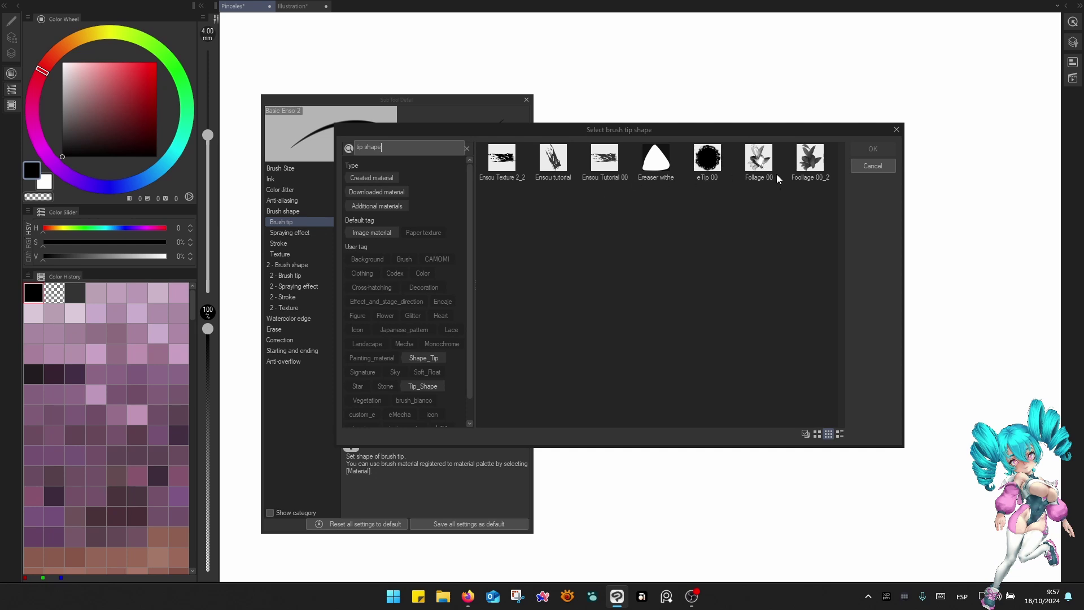
pyautogui.click(713, 161)
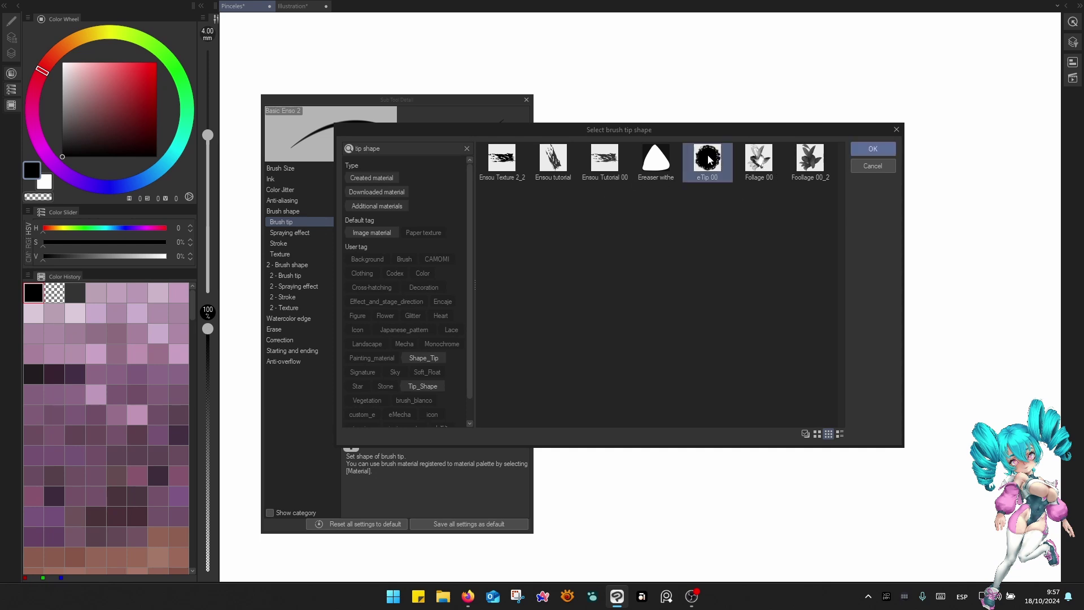
# Apply the eTip 00 brush tip shape and paint test strokes while reducing the brush size to 1.70 mm.
pyautogui.click(874, 150)
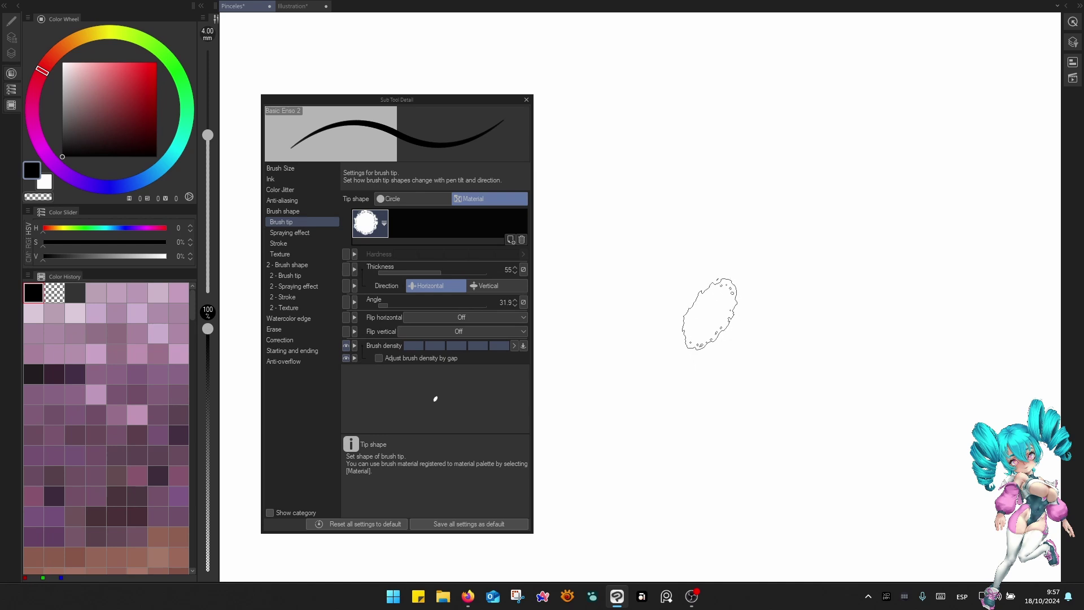
pyautogui.moveTo(697, 310)
pyautogui.mouseDown()
pyautogui.moveTo(703, 344)
pyautogui.moveTo(723, 339)
pyautogui.mouseUp()
pyautogui.moveTo(737, 259)
pyautogui.mouseDown()
pyautogui.moveTo(821, 222)
pyautogui.moveTo(839, 310)
pyautogui.mouseUp()
pyautogui.press('[')
pyautogui.press('[')
pyautogui.moveTo(737, 73)
pyautogui.mouseDown()
pyautogui.moveTo(642, 169)
pyautogui.moveTo(705, 179)
pyautogui.moveTo(726, 164)
pyautogui.mouseUp()
pyautogui.press('[')
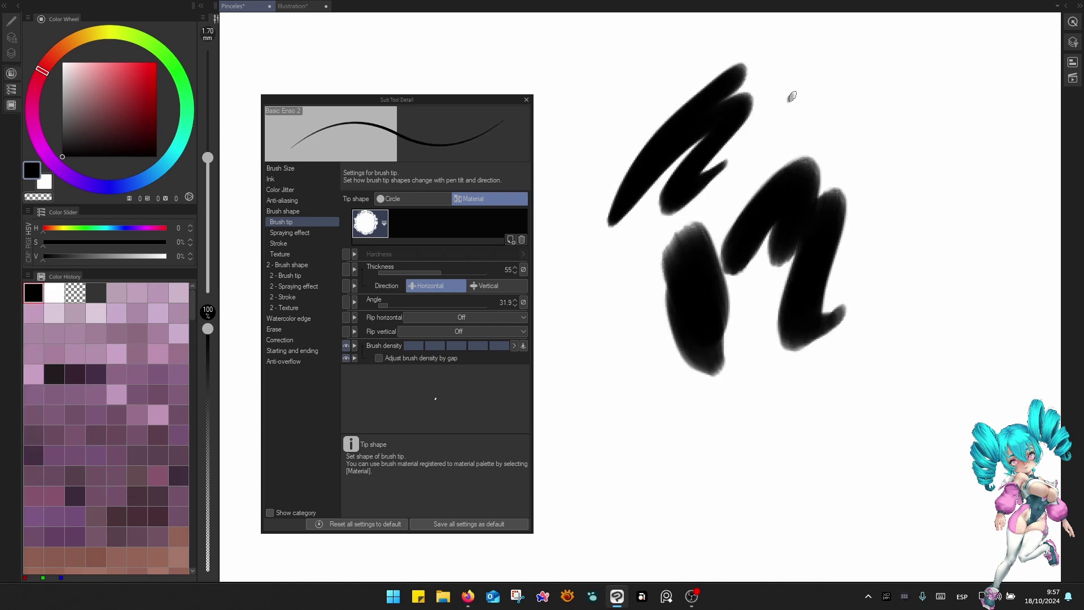
# Paint smaller curved and zigzag test marks beside the first strokes at varying brush sizes, and enlarge the brush back to 4.00 mm.
pyautogui.moveTo(789, 100); pyautogui.dragTo(855, 148)
pyautogui.moveTo(861, 105); pyautogui.dragTo(878, 180)
pyautogui.press('[')
pyautogui.press('[')
pyautogui.press('[')
pyautogui.moveTo(901, 220)
pyautogui.mouseDown()
pyautogui.moveTo(912, 316)
pyautogui.moveTo(885, 356)
pyautogui.moveTo(870, 420)
pyautogui.moveTo(821, 449)
pyautogui.mouseUp()
pyautogui.press(']')
pyautogui.press(']')
pyautogui.moveTo(794, 404)
pyautogui.mouseDown()
pyautogui.moveTo(759, 440)
pyautogui.moveTo(779, 468)
pyautogui.mouseUp()
pyautogui.press(']')
pyautogui.press(']')
pyautogui.press(']')
pyautogui.press(']')
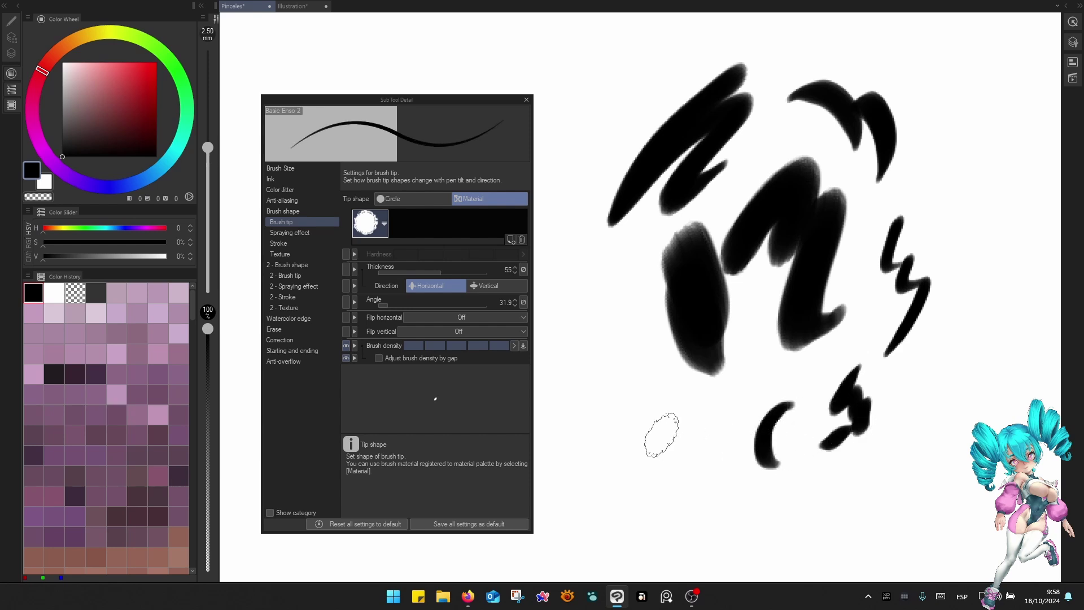
# Set the brush tip's thickness to 100 and paint a large round test patch on the canvas.
pyautogui.click(411, 286)
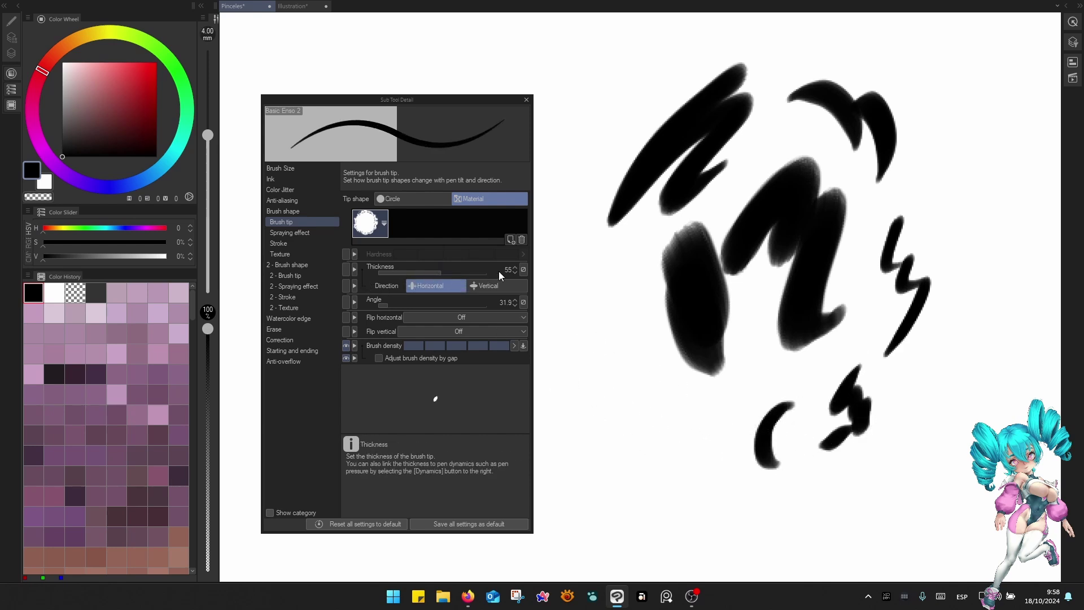
pyautogui.write('100')
pyautogui.press('Return')
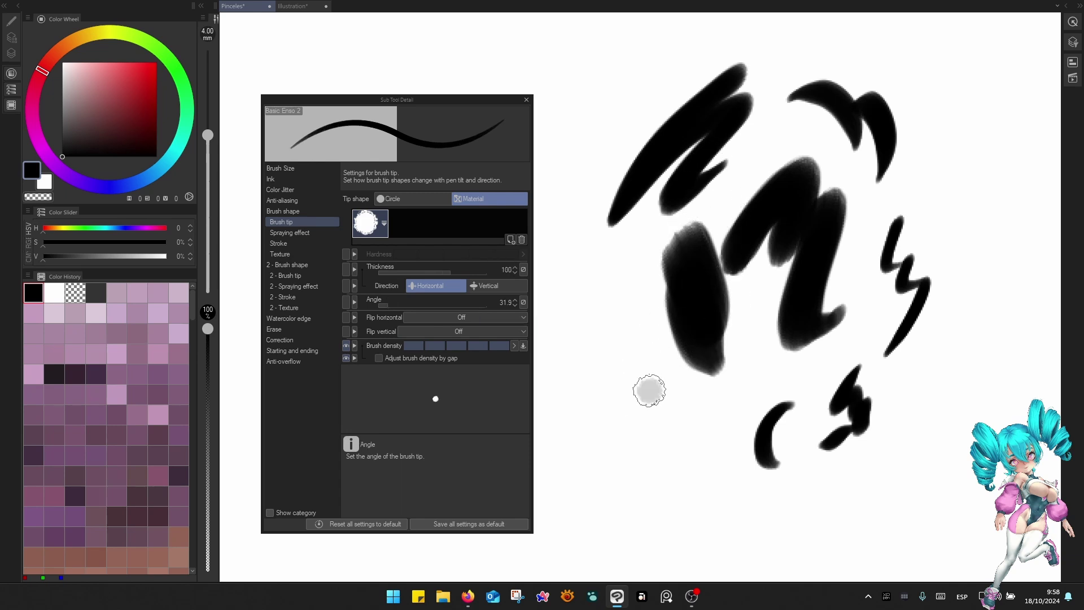
pyautogui.moveTo(623, 413); pyautogui.dragTo(656, 424)
pyautogui.press('[')
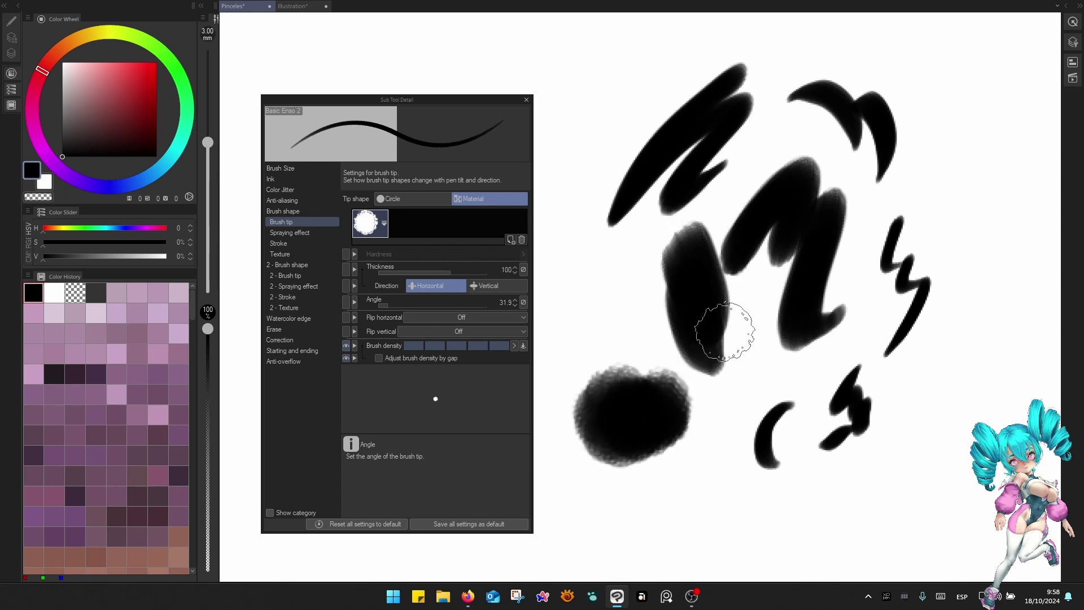
# Clear the canvas and paint several scribbled test strokes with the brush at 1.50 mm.
pyautogui.rightClick(723, 312)
pyautogui.click(722, 178)
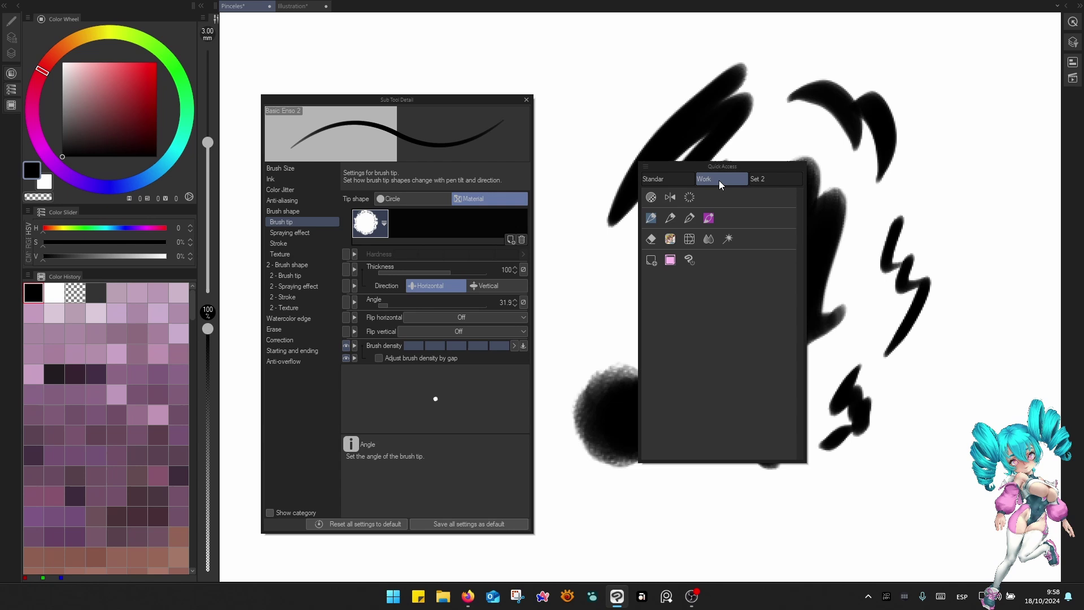
pyautogui.click(690, 197)
pyautogui.press('[')
pyautogui.press('[')
pyautogui.press('[')
pyautogui.press('[')
pyautogui.moveTo(784, 100)
pyautogui.mouseDown()
pyautogui.moveTo(671, 266)
pyautogui.moveTo(771, 234)
pyautogui.mouseUp()
pyautogui.moveTo(769, 257); pyautogui.dragTo(749, 338)
pyautogui.moveTo(815, 232); pyautogui.dragTo(822, 394)
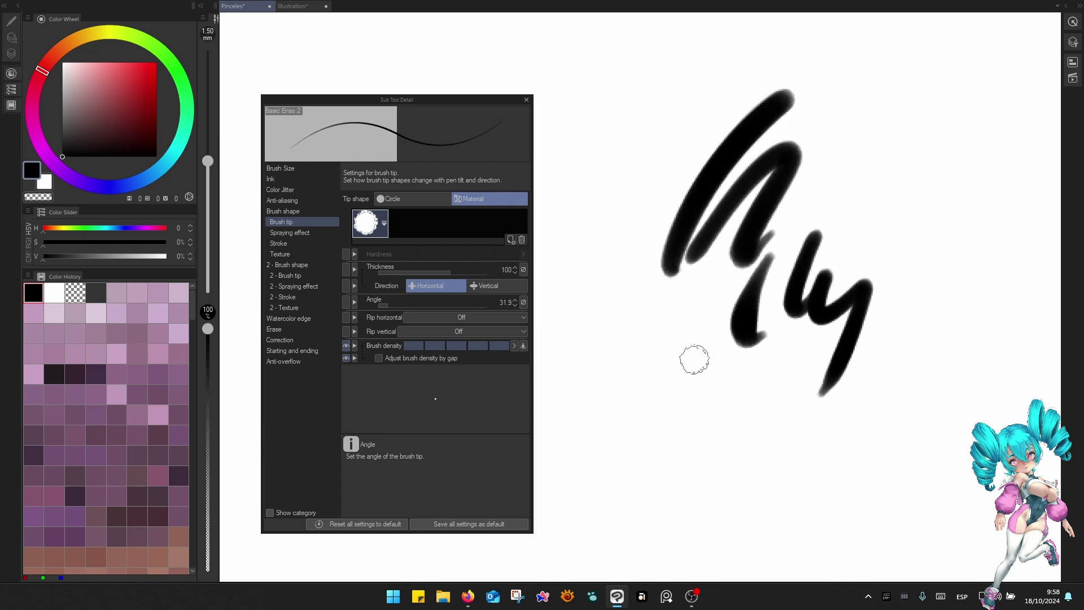
pyautogui.moveTo(675, 329)
pyautogui.mouseDown()
pyautogui.moveTo(709, 404)
pyautogui.moveTo(870, 410)
pyautogui.mouseUp()
# Examine the edges of the test strokes up close and add more full-density scribbles next to them.
pyautogui.scroll(4, 717, 399)
pyautogui.scroll(4, 788, 331)
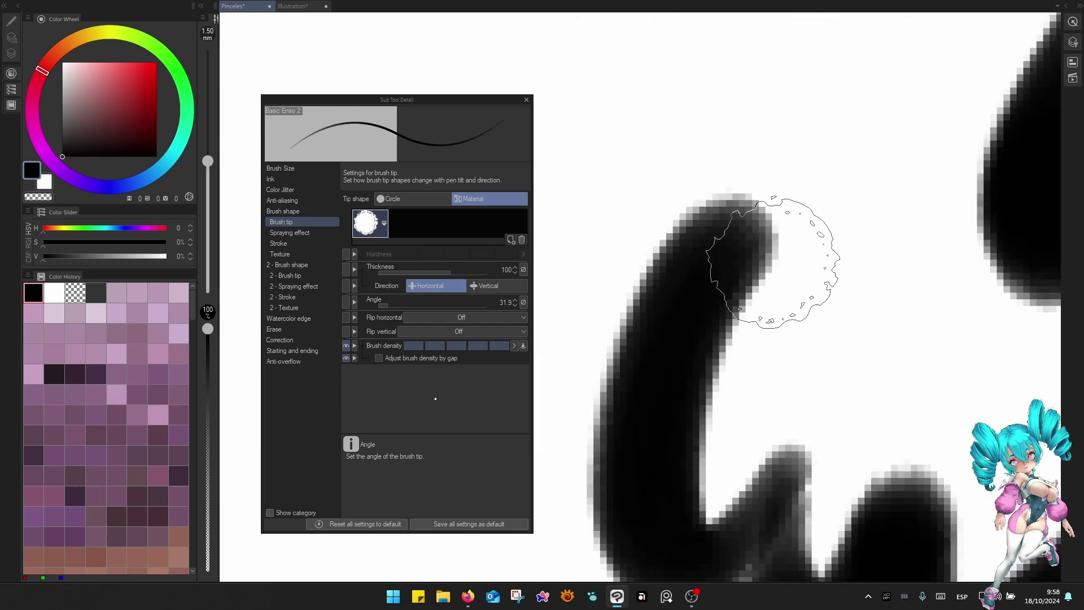
pyautogui.scroll(-7, 796, 273)
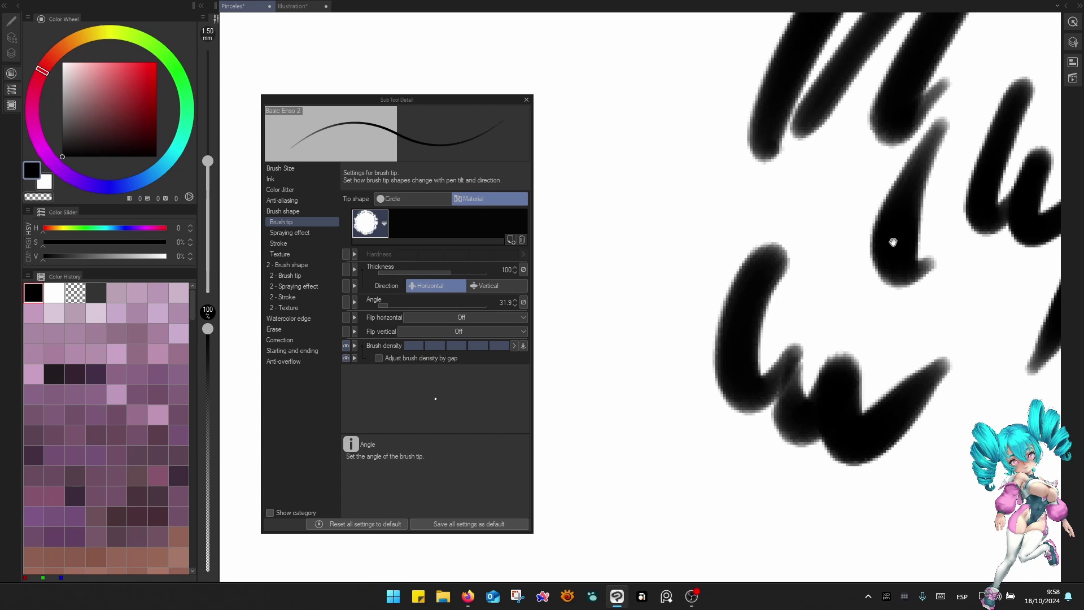
pyautogui.moveTo(893, 242); pyautogui.dragTo(819, 506)
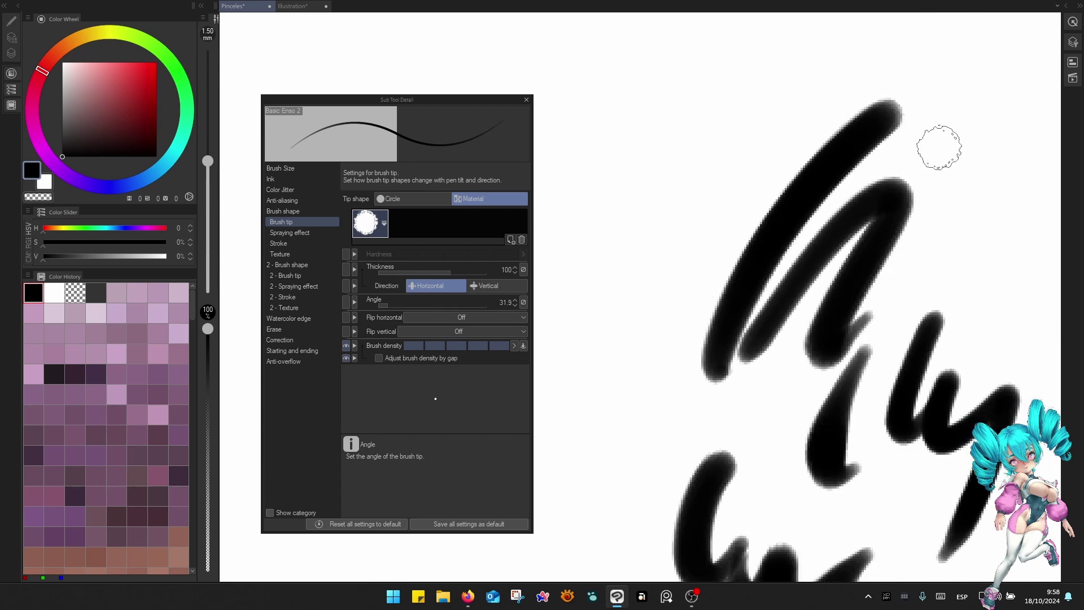
pyautogui.scroll(-3, 939, 147)
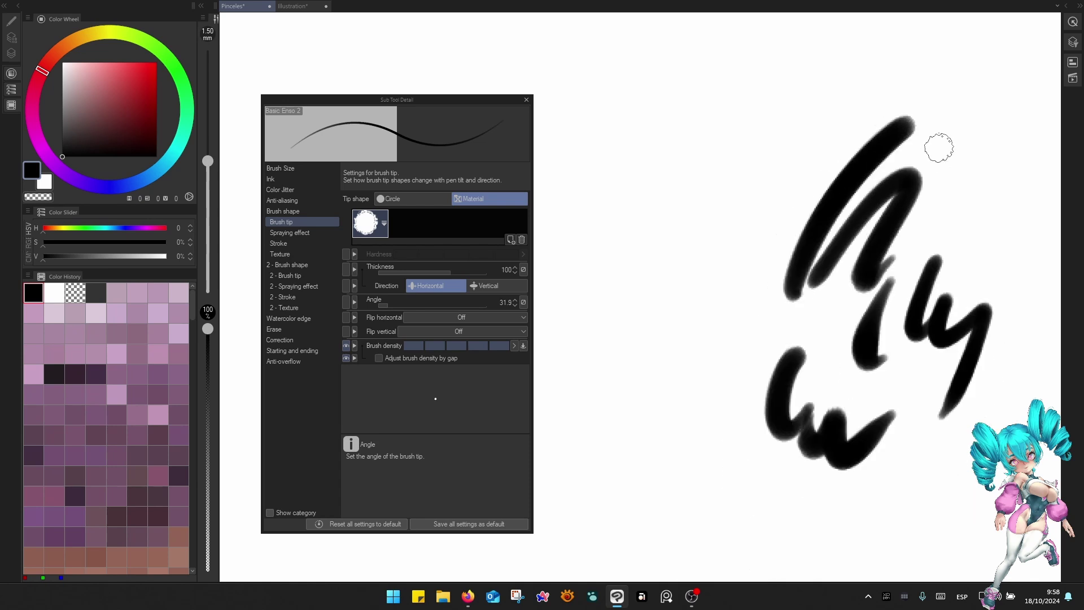
pyautogui.moveTo(778, 239); pyautogui.dragTo(643, 257)
pyautogui.moveTo(836, 187)
pyautogui.mouseDown()
pyautogui.moveTo(847, 170)
pyautogui.moveTo(835, 246)
pyautogui.mouseUp()
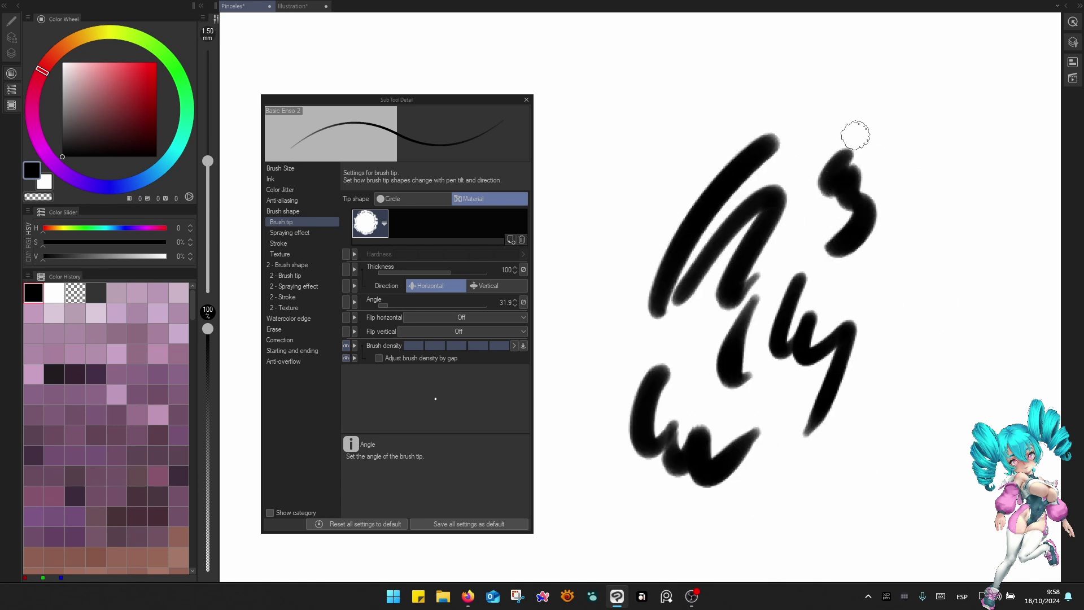
pyautogui.moveTo(853, 128); pyautogui.dragTo(858, 187)
# Lower the brush density to three of its five levels and paint short test strokes.
pyautogui.click(463, 345)
pyautogui.moveTo(884, 121); pyautogui.dragTo(867, 187)
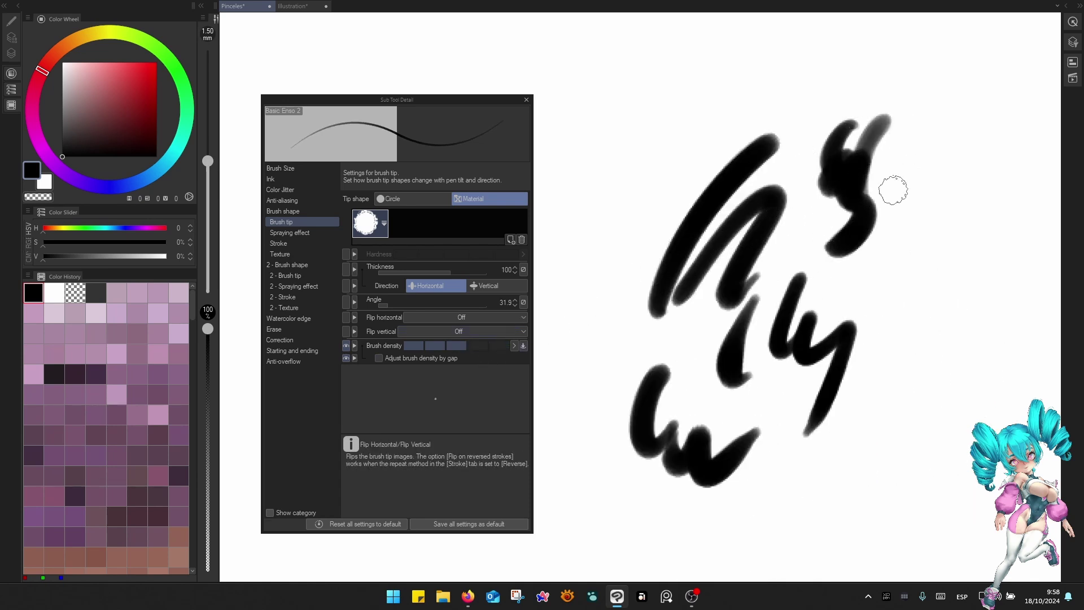
pyautogui.moveTo(920, 118); pyautogui.dragTo(916, 198)
pyautogui.moveTo(976, 120); pyautogui.dragTo(942, 228)
# Reduce the brush density to its lowest bar and paint faint test strokes around the existing ones.
pyautogui.moveTo(467, 346); pyautogui.dragTo(423, 346)
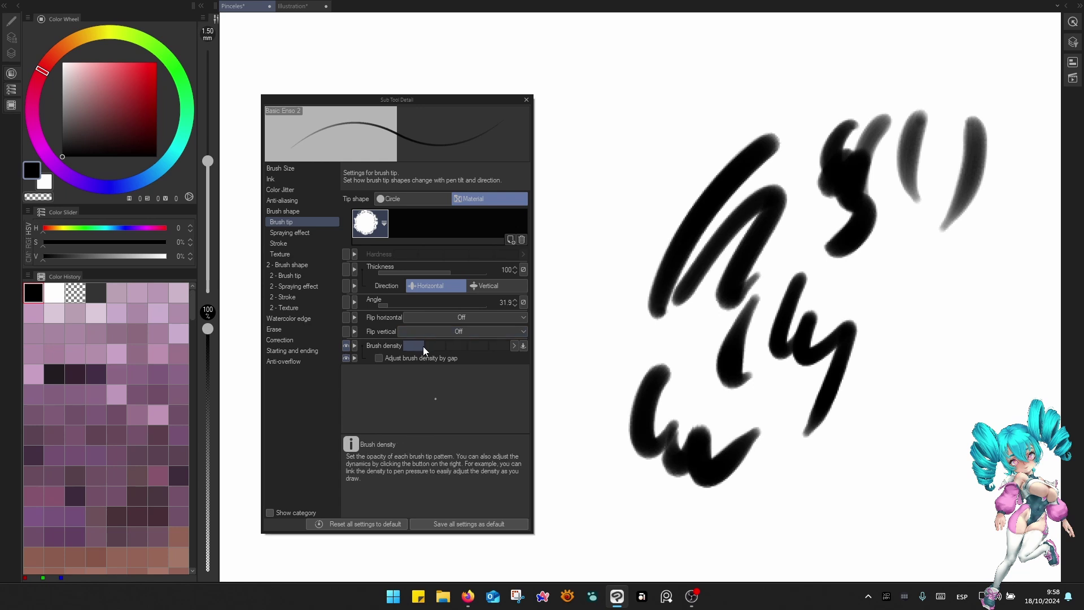
pyautogui.moveTo(718, 22)
pyautogui.mouseDown()
pyautogui.moveTo(644, 131)
pyautogui.moveTo(649, 301)
pyautogui.mouseUp()
pyautogui.moveTo(590, 339)
pyautogui.mouseDown()
pyautogui.moveTo(586, 443)
pyautogui.moveTo(658, 511)
pyautogui.moveTo(857, 491)
pyautogui.moveTo(962, 359)
pyautogui.mouseUp()
pyautogui.moveTo(946, 310)
pyautogui.mouseDown()
pyautogui.moveTo(967, 376)
pyautogui.moveTo(850, 446)
pyautogui.mouseUp()
# Set the brush density to four of its five levels, try it with a scribble, and clear the canvas.
pyautogui.click(483, 347)
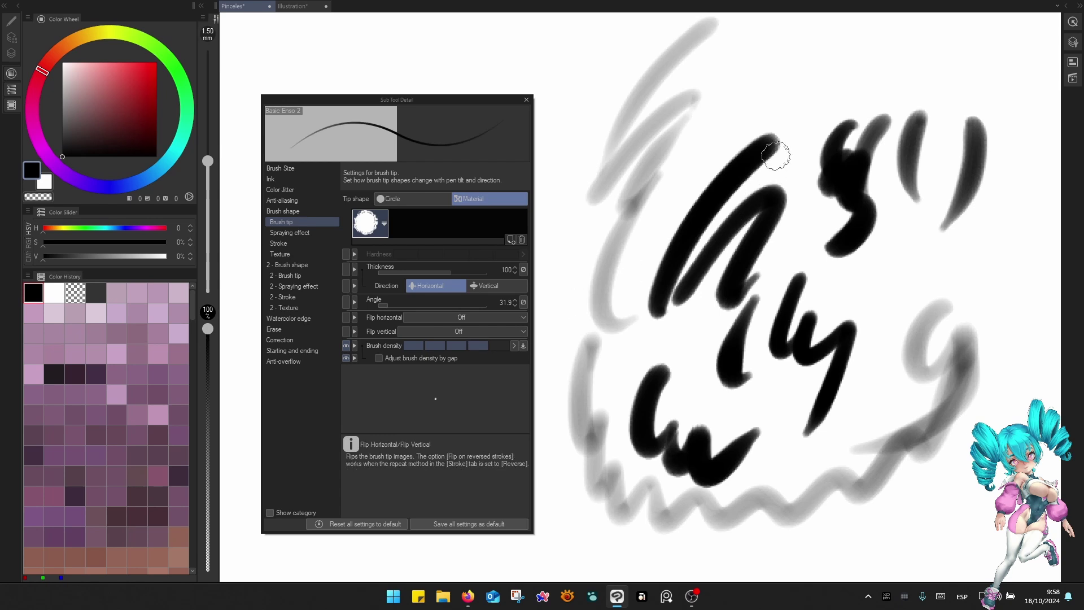
pyautogui.moveTo(775, 141)
pyautogui.mouseDown()
pyautogui.moveTo(791, 65)
pyautogui.moveTo(861, 54)
pyautogui.moveTo(847, 158)
pyautogui.mouseUp()
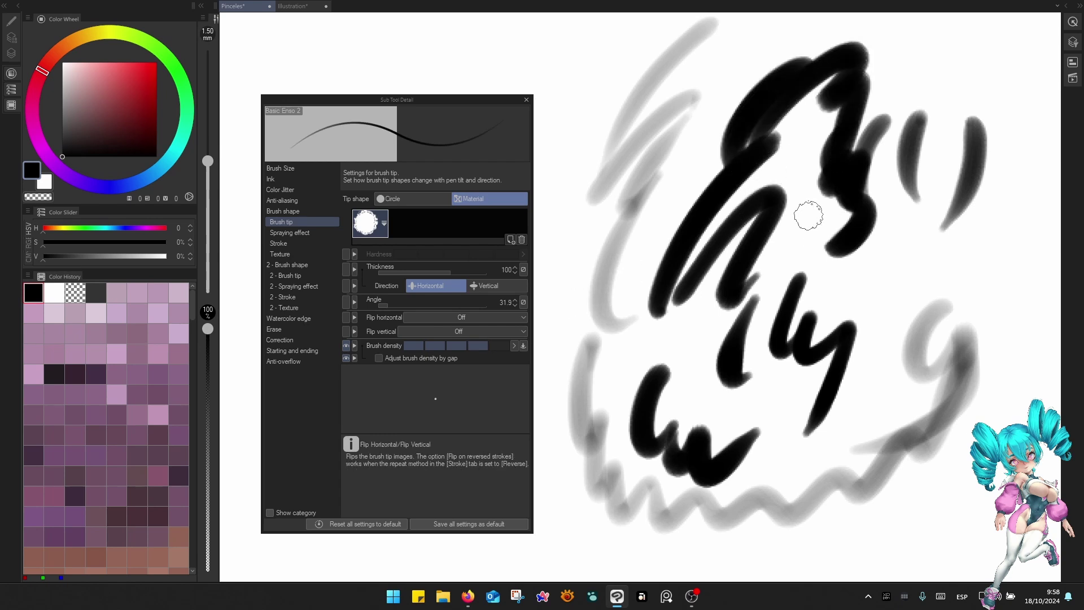
pyautogui.rightClick(818, 184)
pyautogui.click(784, 64)
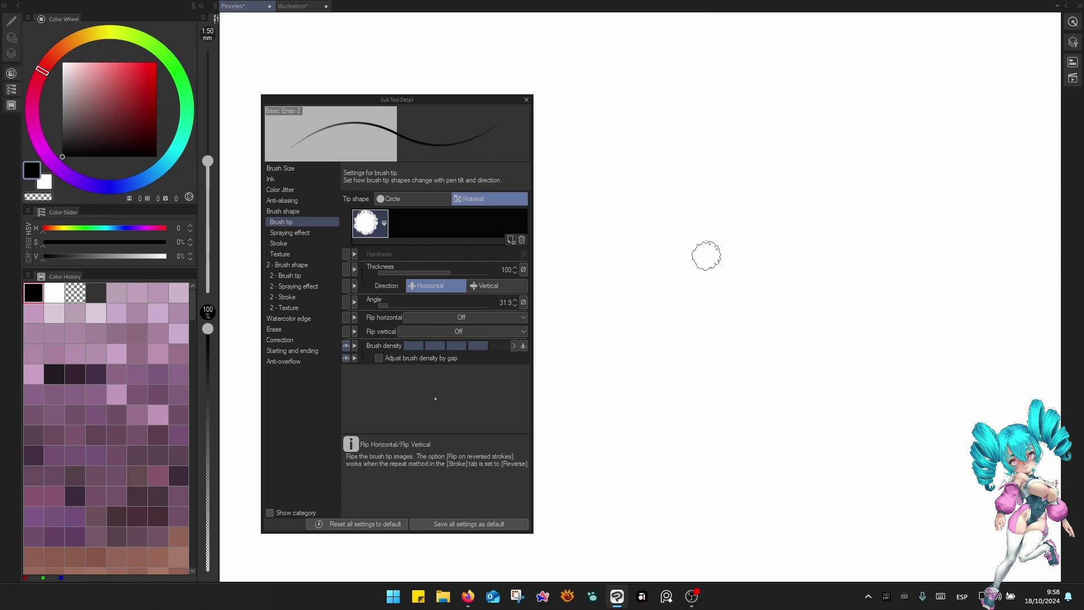
# Paint three short curved test strokes on the empty canvas and undo them.
pyautogui.moveTo(680, 253)
pyautogui.mouseDown()
pyautogui.moveTo(735, 233)
pyautogui.moveTo(720, 277)
pyautogui.moveTo(746, 305)
pyautogui.mouseUp()
pyautogui.moveTo(703, 342); pyautogui.dragTo(748, 336)
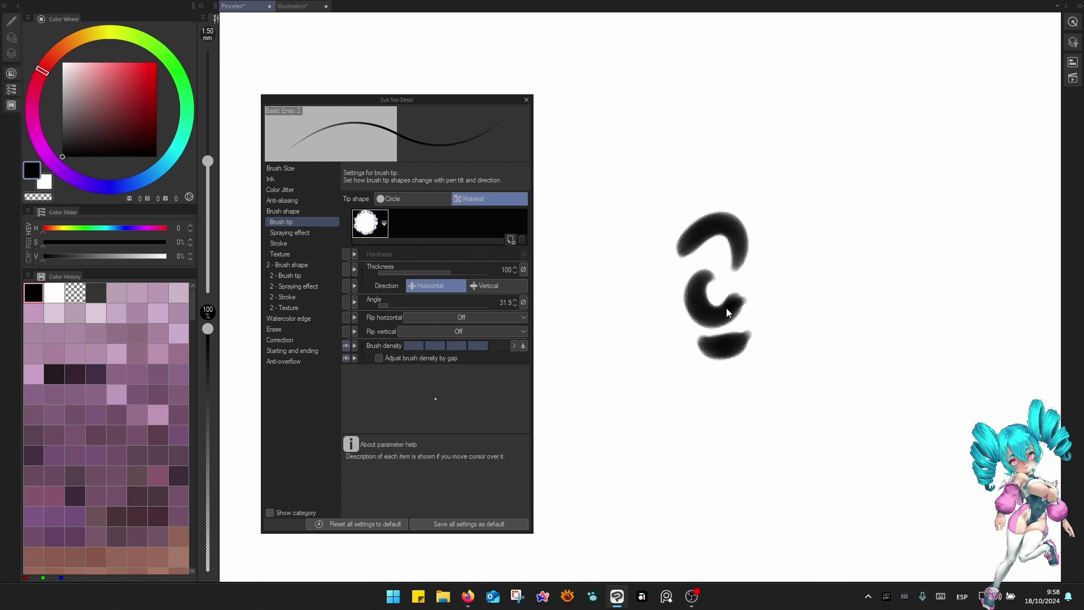
pyautogui.hotkey('ctrl', 'z')
pyautogui.hotkey('ctrl', 'z')
pyautogui.hotkey('ctrl', 'z')
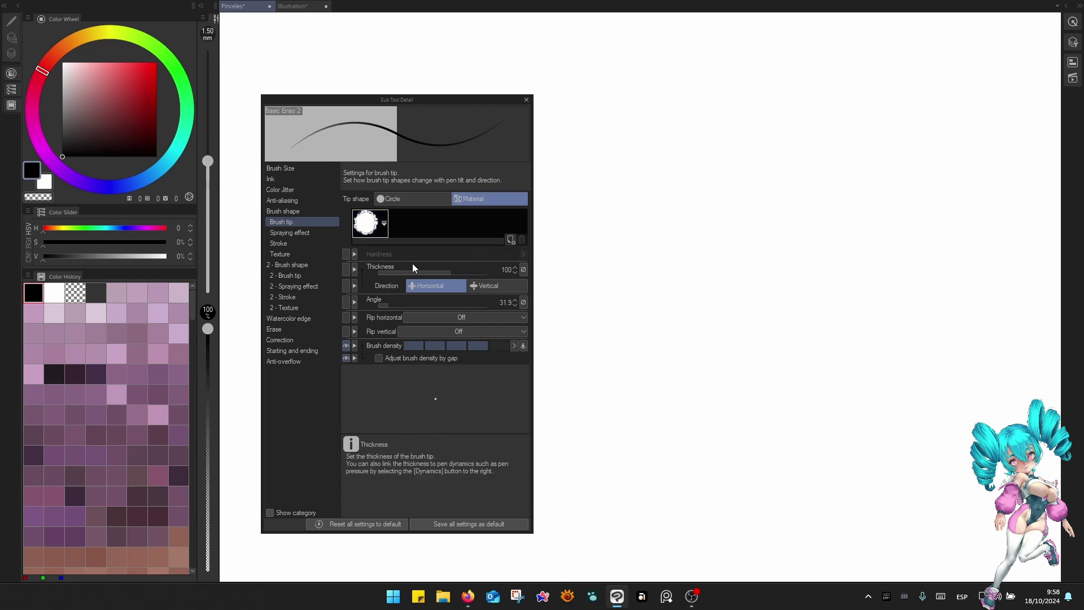
# Show the brush's texture settings and paint untextured comparison strokes, including a long curve at 0.70 mm.
pyautogui.click(300, 255)
pyautogui.moveTo(703, 285); pyautogui.dragTo(771, 317)
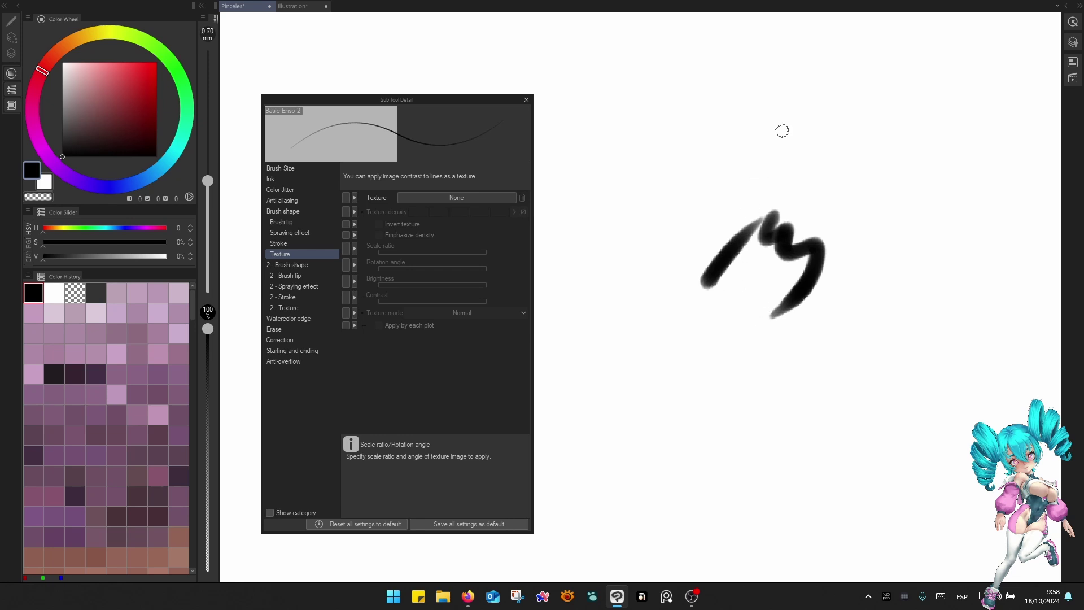
pyautogui.moveTo(785, 117)
pyautogui.mouseDown()
pyautogui.moveTo(618, 326)
pyautogui.moveTo(714, 358)
pyautogui.mouseUp()
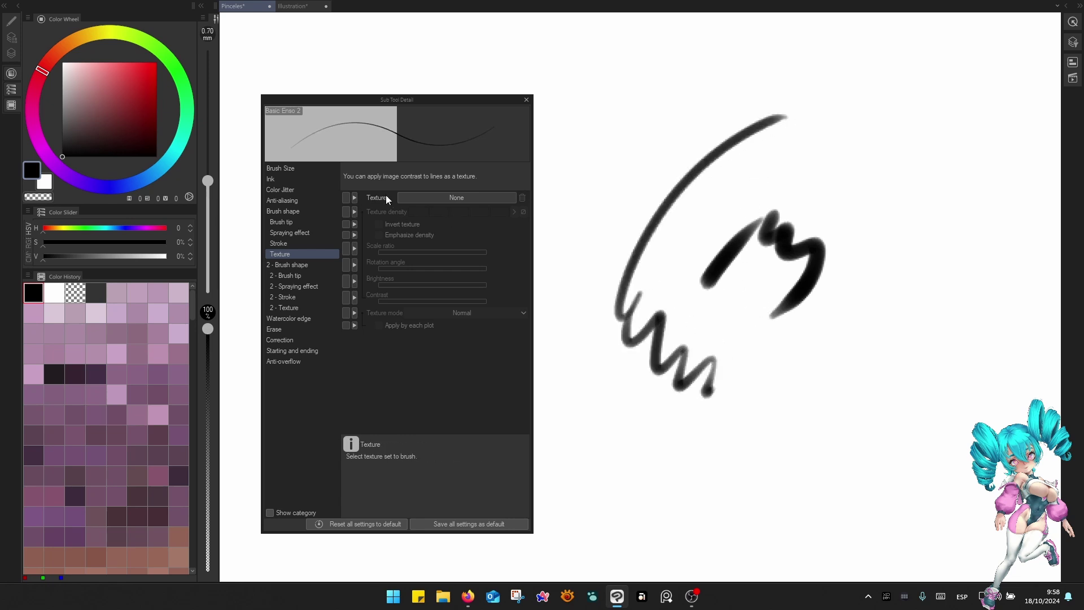
# Browse the paper texture materials for the brush and search them for "paper".
pyautogui.click(453, 198)
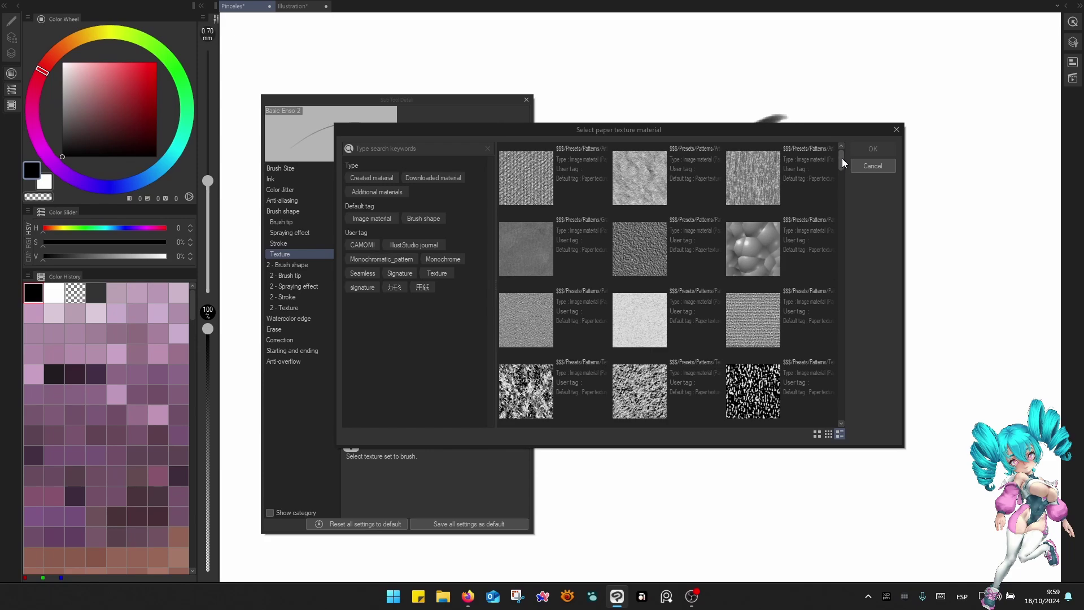
pyautogui.moveTo(842, 158); pyautogui.dragTo(852, 215)
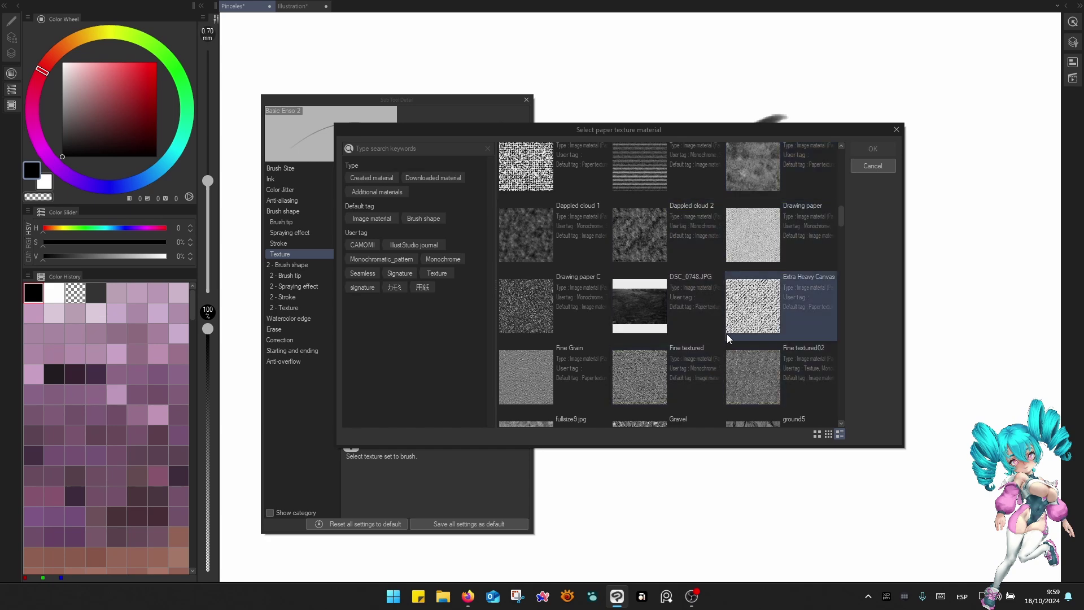
pyautogui.moveTo(841, 220); pyautogui.dragTo(841, 161)
pyautogui.click(420, 149)
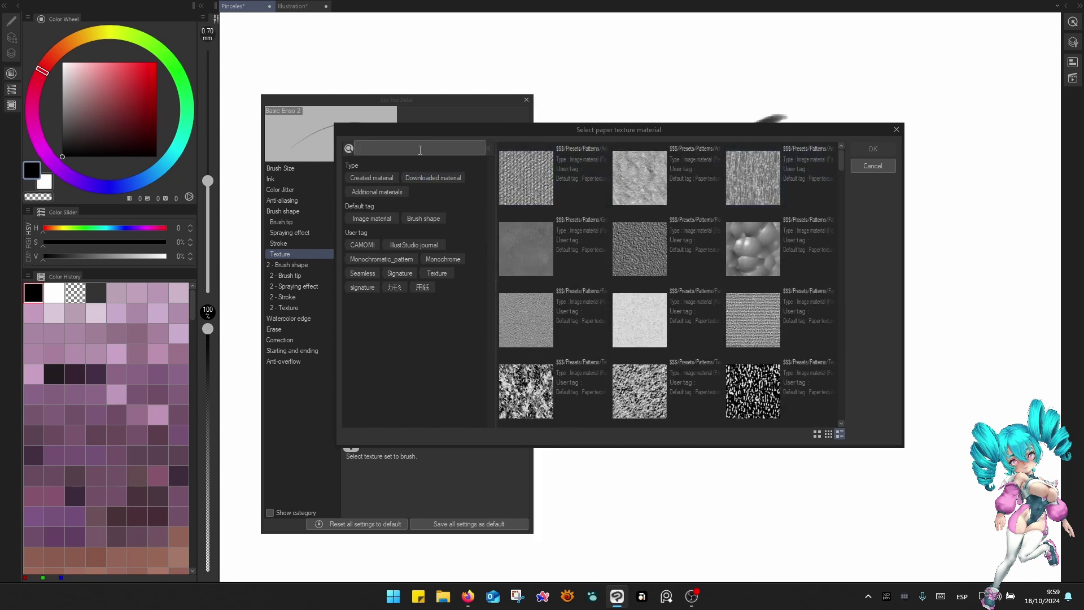
pyautogui.write('paper')
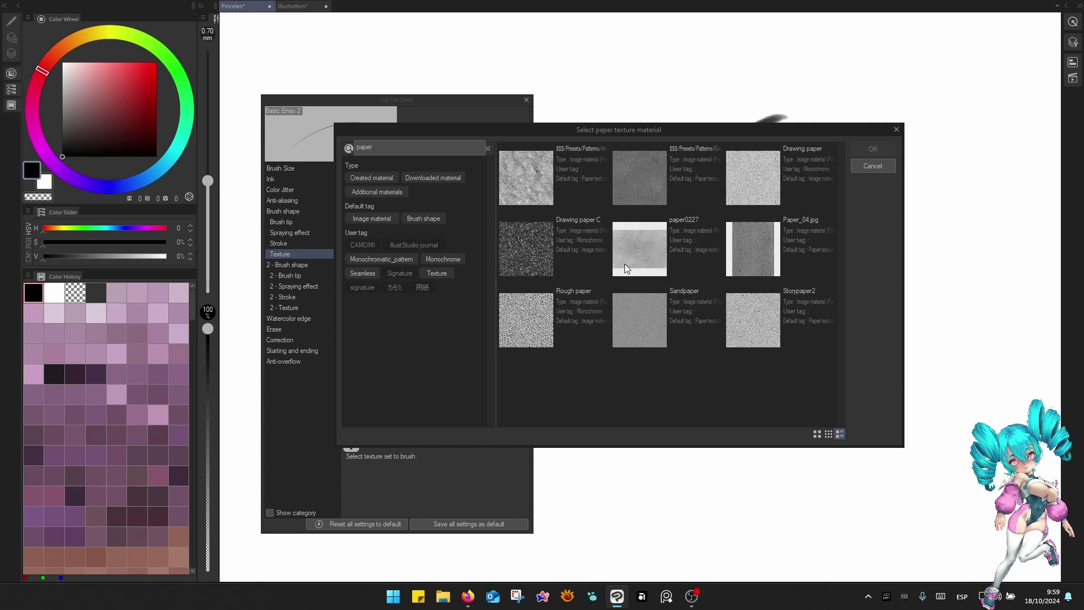
# Search the texture materials for "noise" instead and apply Sparse Basic Noise as the brush texture.
pyautogui.press('BackSpace')
pyautogui.press('BackSpace')
pyautogui.press('BackSpace')
pyautogui.press('BackSpace')
pyautogui.press('BackSpace')
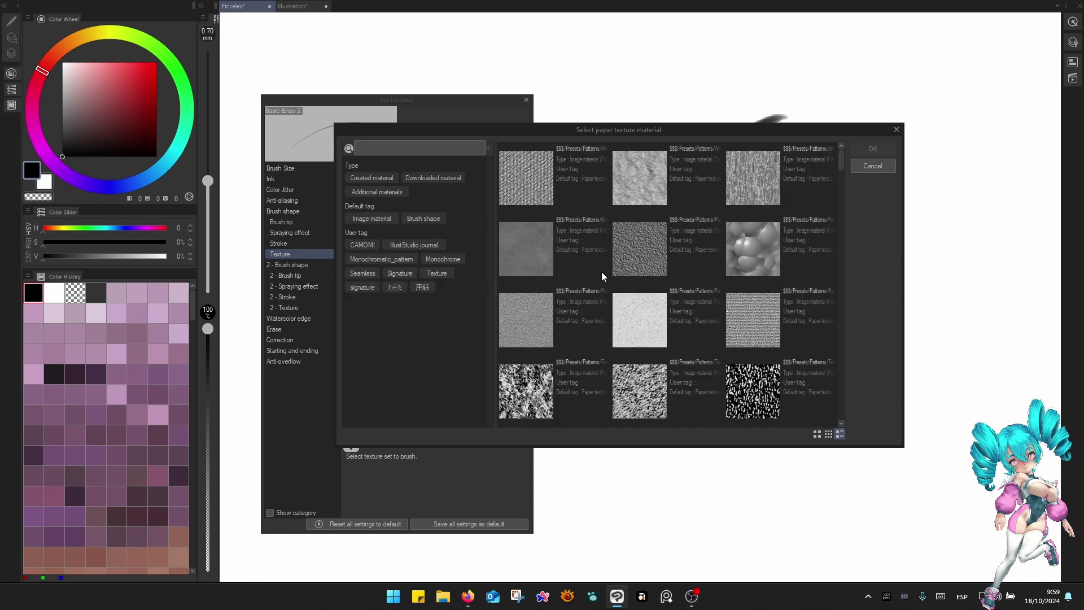
pyautogui.write('noise')
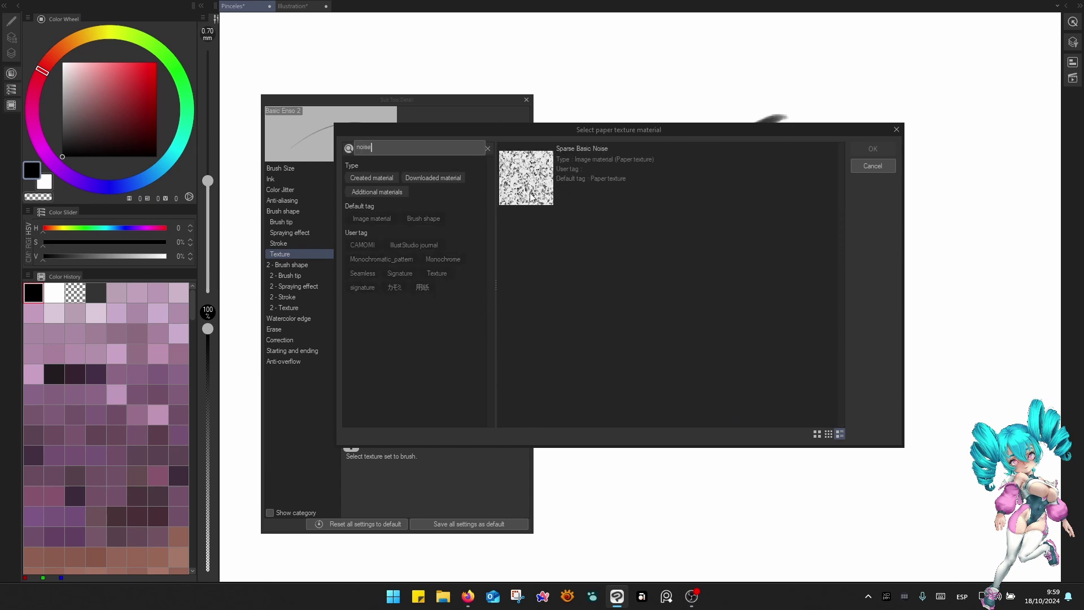
pyautogui.click(653, 163)
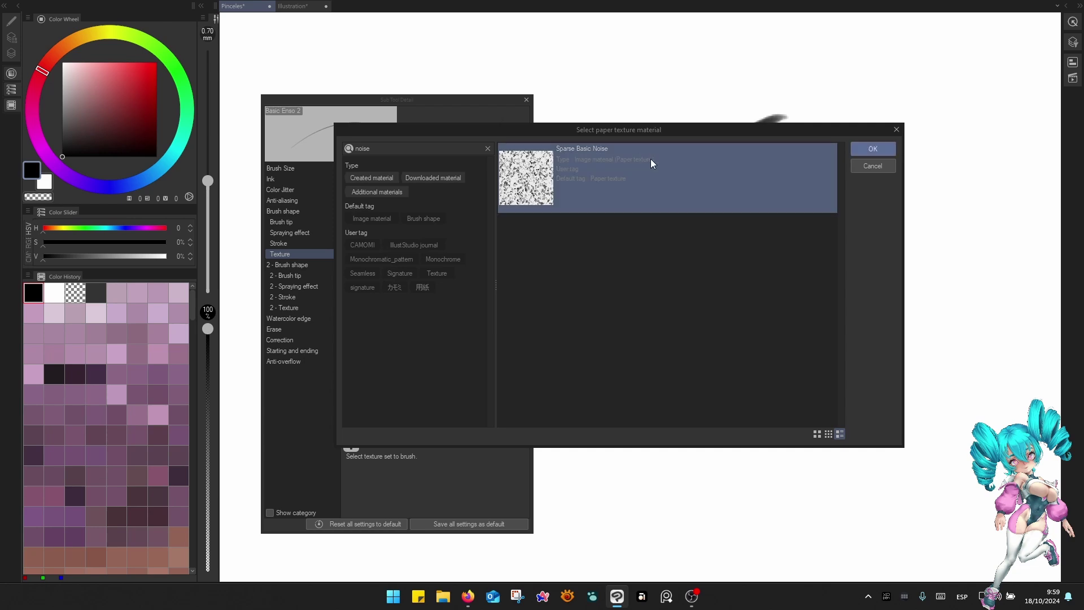
pyautogui.click(873, 149)
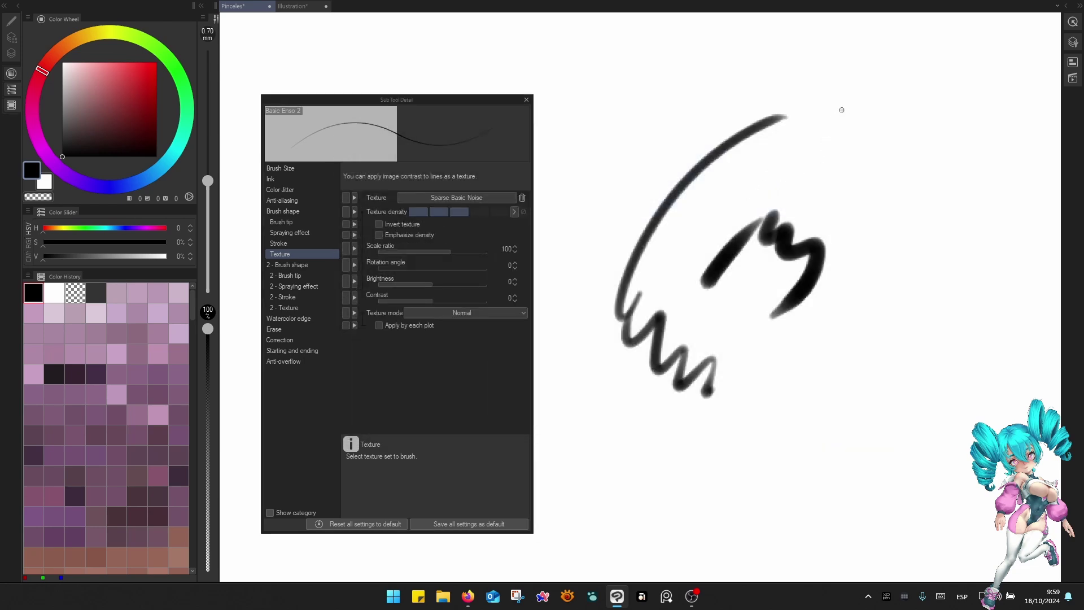
# Paint a scribbled test stroke with the textured brush at 0.70 mm and inspect its grain up close.
pyautogui.moveTo(842, 110)
pyautogui.mouseDown()
pyautogui.moveTo(849, 233)
pyautogui.moveTo(816, 293)
pyautogui.mouseUp()
pyautogui.scroll(5, 734, 194)
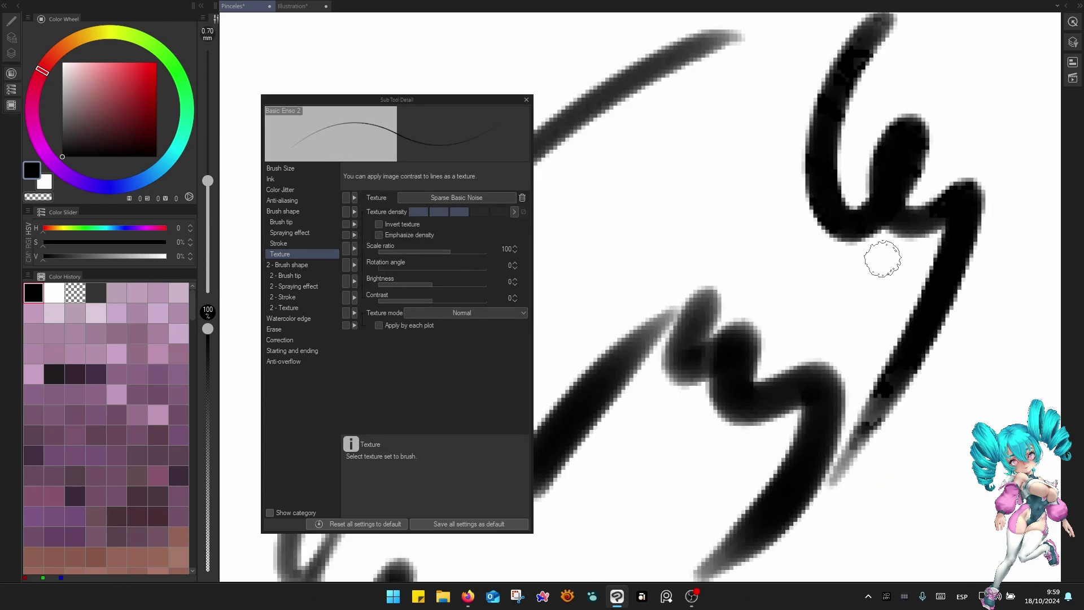
pyautogui.moveTo(601, 246); pyautogui.dragTo(874, 225)
pyautogui.moveTo(631, 221); pyautogui.dragTo(804, 215)
# Paint dense textured test patches beside the long curve with the brush enlarged to 2.50 mm, and undo them.
pyautogui.press(']')
pyautogui.press(']')
pyautogui.press(']')
pyautogui.press(']')
pyautogui.press(']')
pyautogui.press(']')
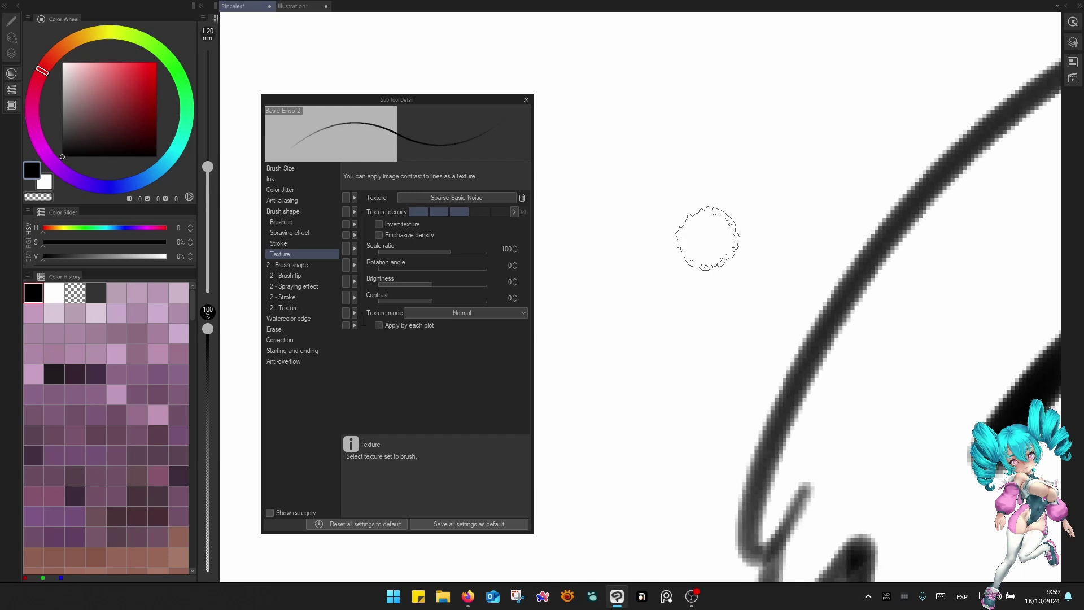
pyautogui.press(']')
pyautogui.moveTo(756, 141)
pyautogui.mouseDown()
pyautogui.moveTo(675, 368)
pyautogui.moveTo(693, 395)
pyautogui.mouseUp()
pyautogui.moveTo(768, 249); pyautogui.dragTo(709, 294)
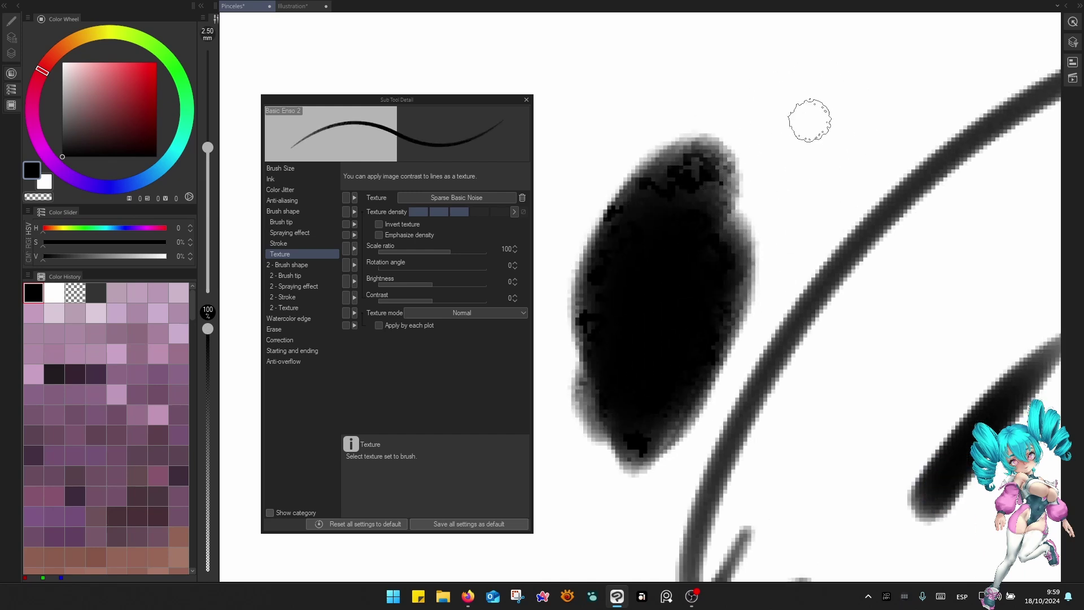
pyautogui.moveTo(811, 121); pyautogui.dragTo(808, 223)
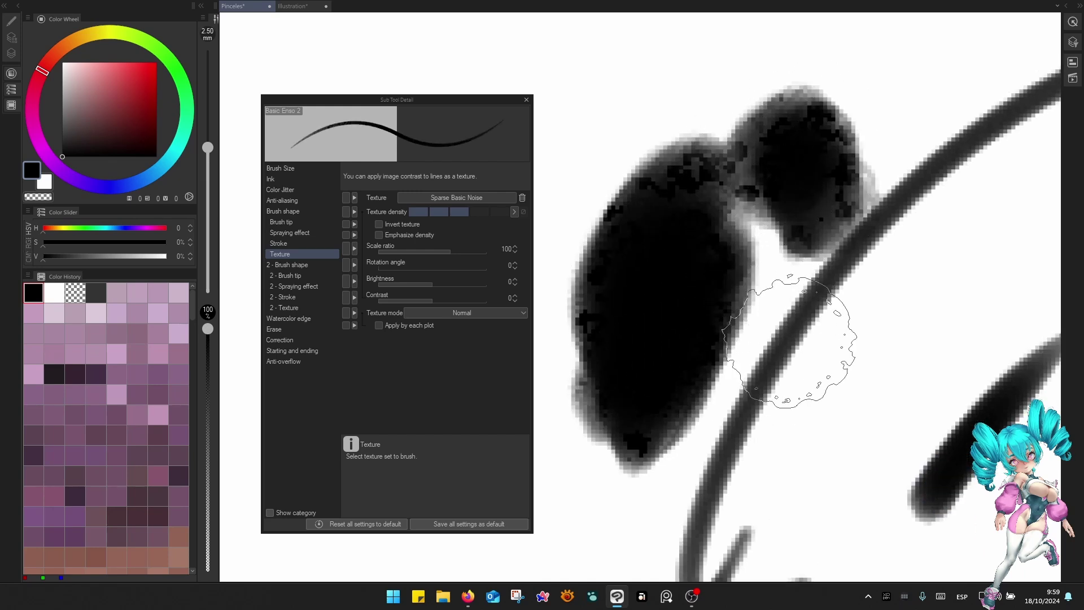
pyautogui.hotkey('ctrl', 'z')
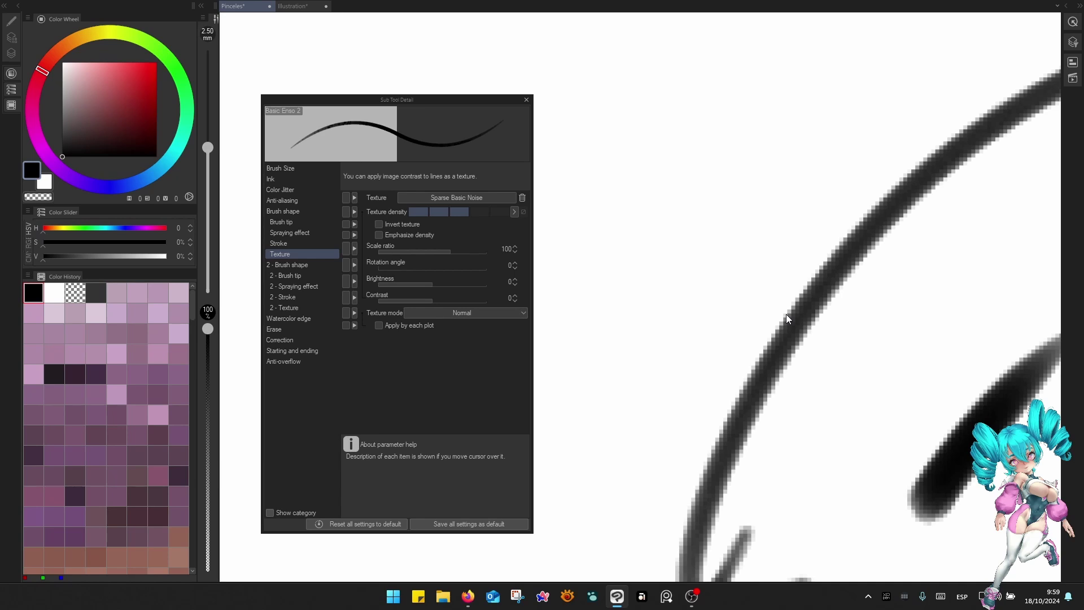
# Undo the remaining test strokes, including the long curve, to empty the canvas.
pyautogui.hotkey('ctrl', 'z')
pyautogui.hotkey('ctrl', 'z')
pyautogui.moveTo(768, 205)
pyautogui.mouseDown()
pyautogui.moveTo(794, 264)
pyautogui.moveTo(756, 368)
pyautogui.moveTo(768, 351)
pyautogui.moveTo(757, 315)
pyautogui.mouseUp()
pyautogui.hotkey('ctrl', 'z')
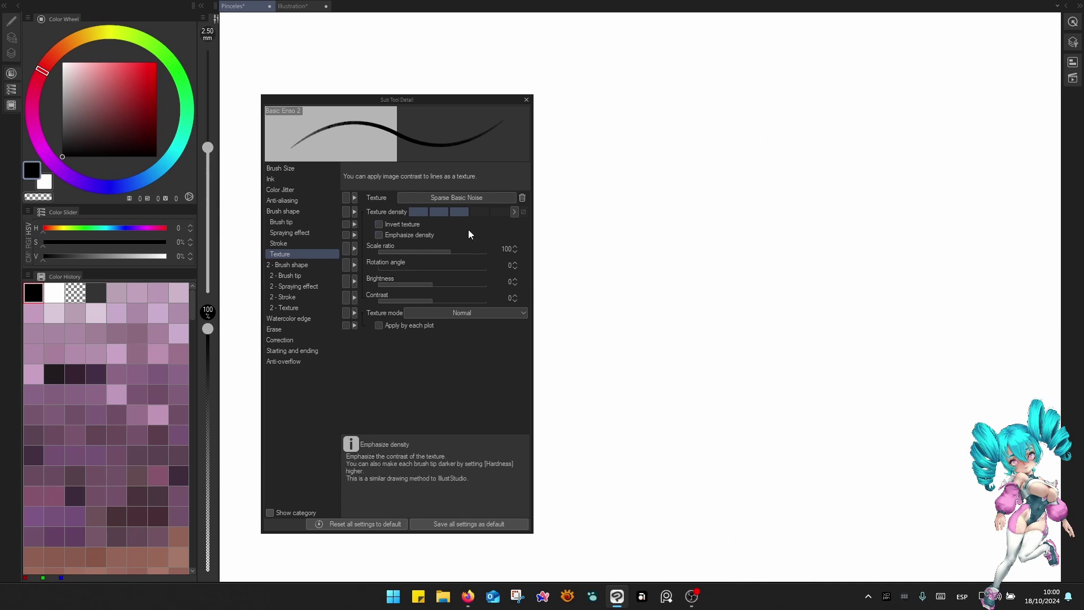
# Raise the texture density to its maximum and paint test patches at 2.50 mm and 1.70 mm.
pyautogui.click(502, 213)
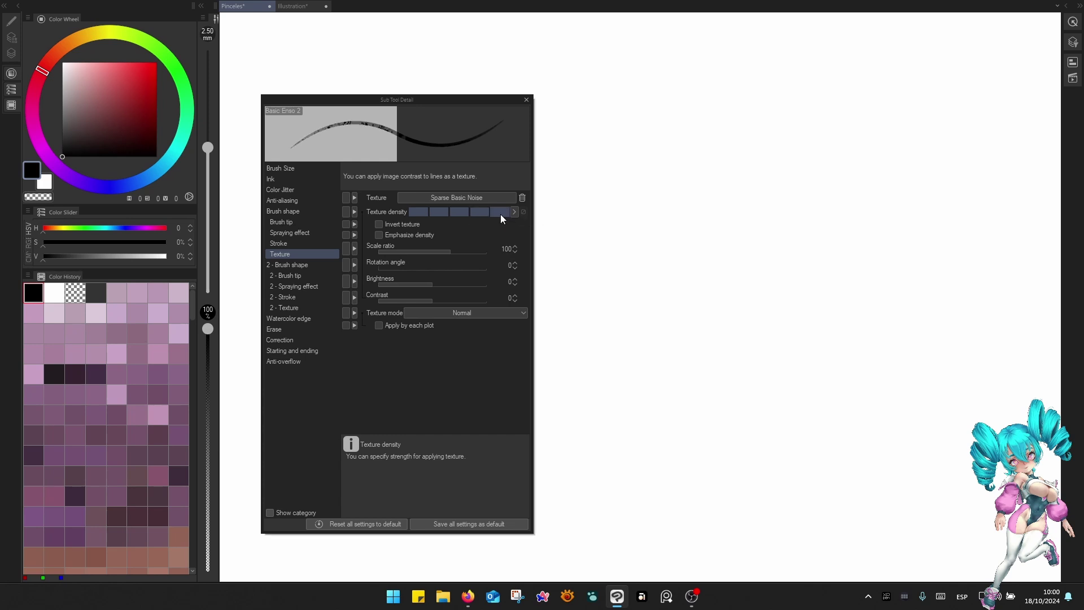
pyautogui.moveTo(738, 162)
pyautogui.mouseDown()
pyautogui.moveTo(728, 339)
pyautogui.moveTo(768, 252)
pyautogui.moveTo(726, 322)
pyautogui.mouseUp()
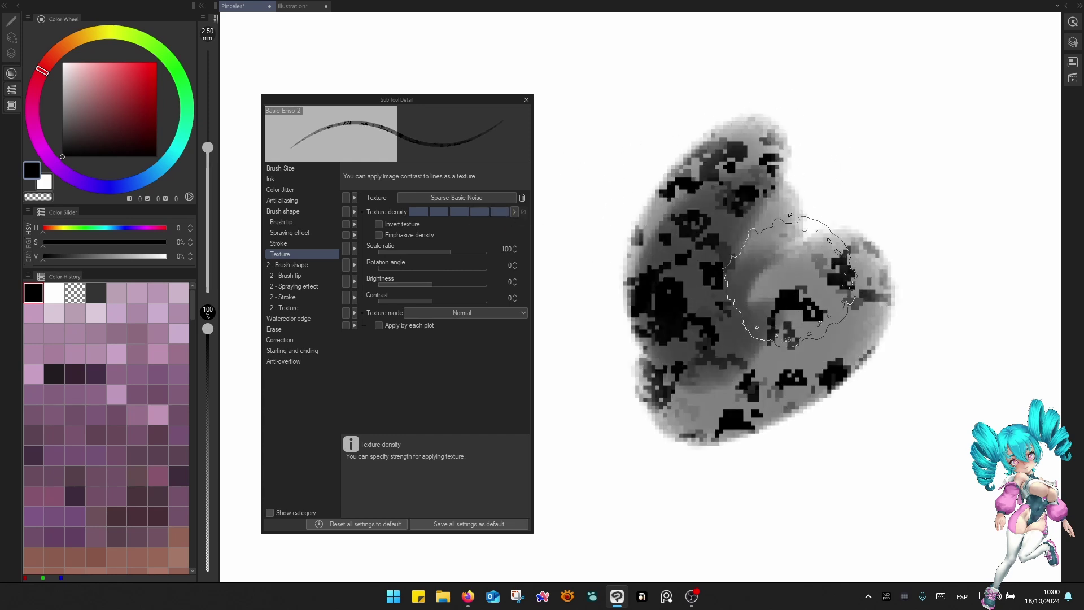
pyautogui.scroll(-2, 788, 281)
pyautogui.press('[')
pyautogui.press('[')
pyautogui.moveTo(666, 119)
pyautogui.mouseDown()
pyautogui.moveTo(652, 185)
pyautogui.moveTo(703, 243)
pyautogui.mouseUp()
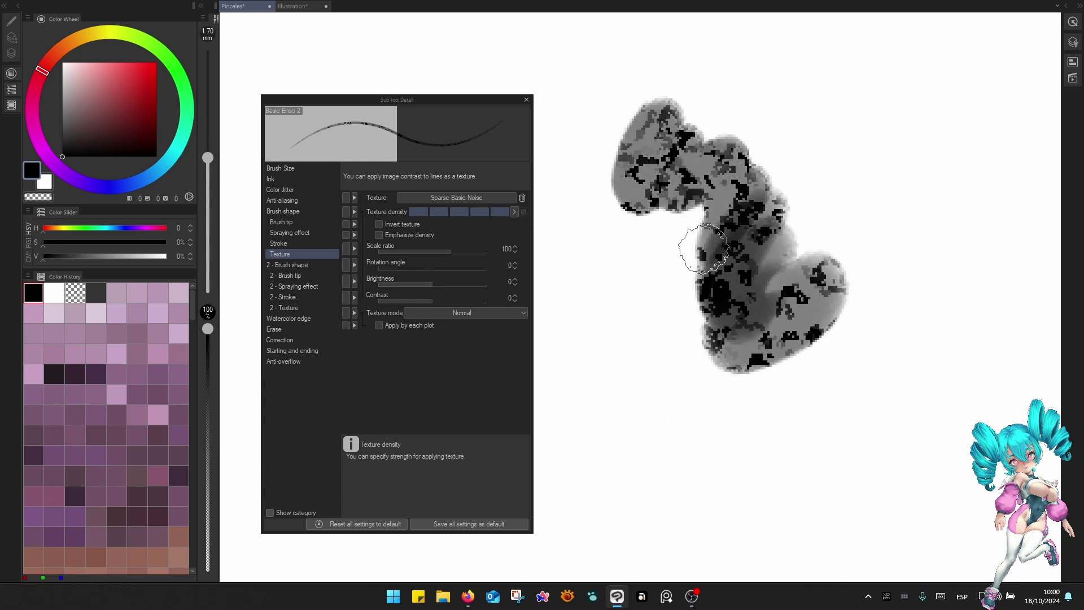
# Lower the texture density to four of five blocks and enable Emphasize density, testing each change with strokes at 1.20 mm.
pyautogui.click(475, 214)
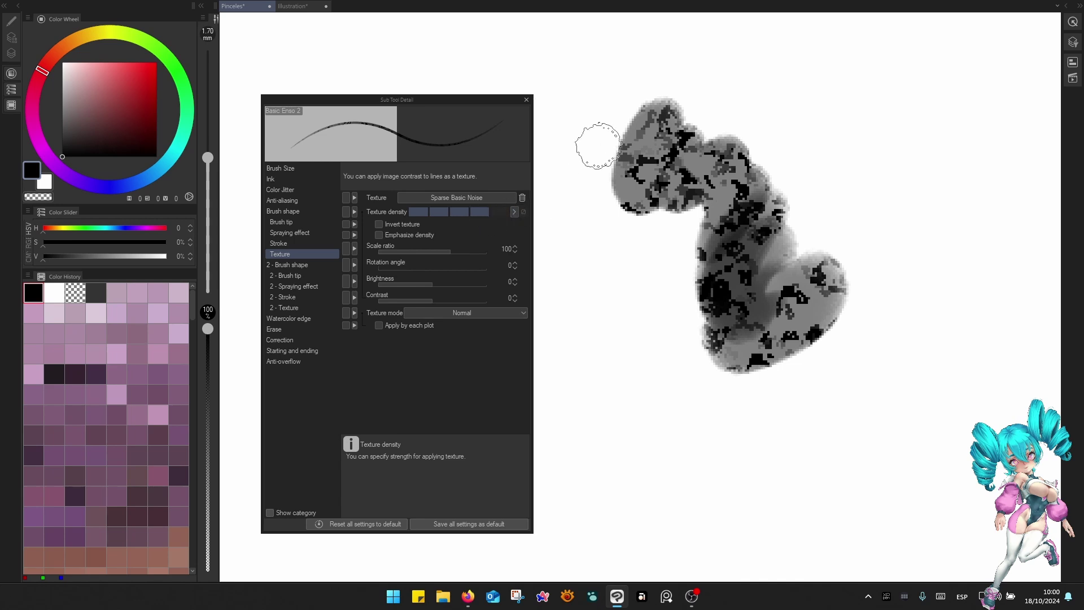
pyautogui.press('[')
pyautogui.press('[')
pyautogui.moveTo(833, 104)
pyautogui.mouseDown()
pyautogui.moveTo(815, 144)
pyautogui.moveTo(873, 157)
pyautogui.moveTo(827, 218)
pyautogui.moveTo(746, 232)
pyautogui.moveTo(688, 291)
pyautogui.moveTo(672, 328)
pyautogui.moveTo(700, 350)
pyautogui.mouseUp()
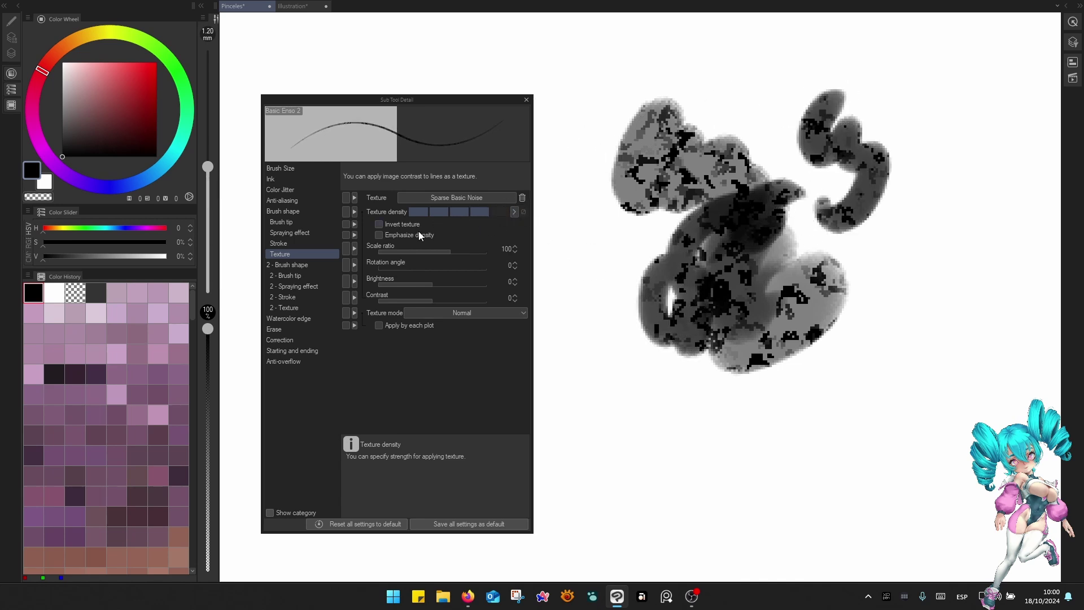
pyautogui.click(379, 235)
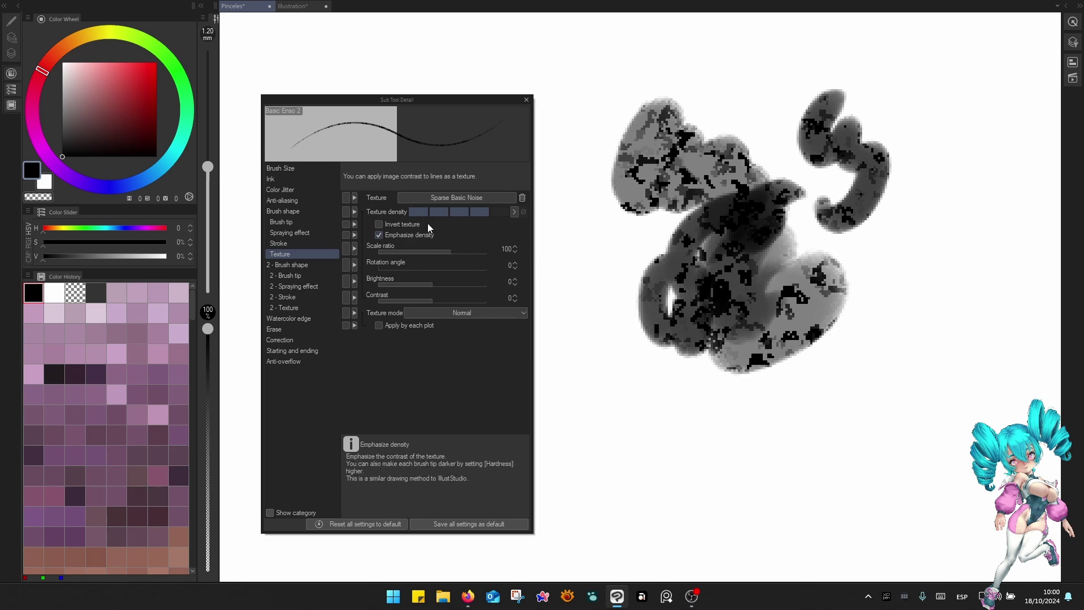
pyautogui.moveTo(723, 113)
pyautogui.mouseDown()
pyautogui.moveTo(734, 75)
pyautogui.moveTo(750, 99)
pyautogui.moveTo(706, 99)
pyautogui.moveTo(749, 95)
pyautogui.moveTo(728, 74)
pyautogui.moveTo(717, 97)
pyautogui.moveTo(755, 125)
pyautogui.mouseUp()
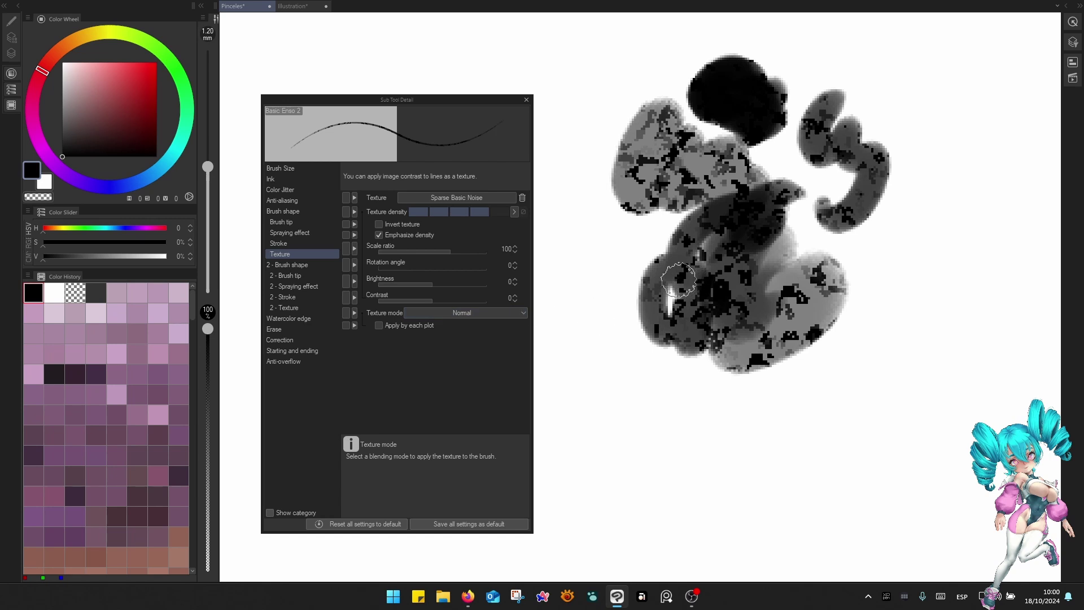
# Undo all the texture density test strokes on the canvas.
pyautogui.hotkey('ctrl', 'z')
pyautogui.hotkey('ctrl', 'z')
pyautogui.hotkey('ctrl', 'z')
pyautogui.hotkey('ctrl', 'z')
pyautogui.hotkey('ctrl', 'z')
pyautogui.hotkey('ctrl', 'z')
pyautogui.hotkey('ctrl', 'z')
pyautogui.hotkey('ctrl', 'z')
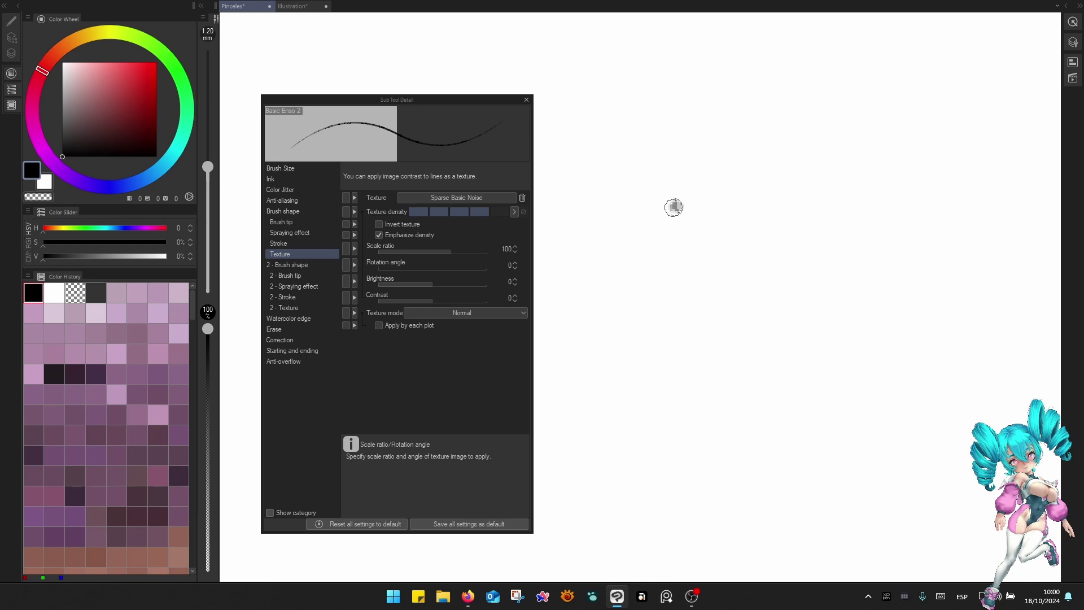
# Set the texture's scale ratio to 50 and compare strokes painted before and after the change, at 1.20 mm and 0.80 mm.
pyautogui.moveTo(674, 207)
pyautogui.mouseDown()
pyautogui.moveTo(729, 189)
pyautogui.moveTo(729, 289)
pyautogui.mouseUp()
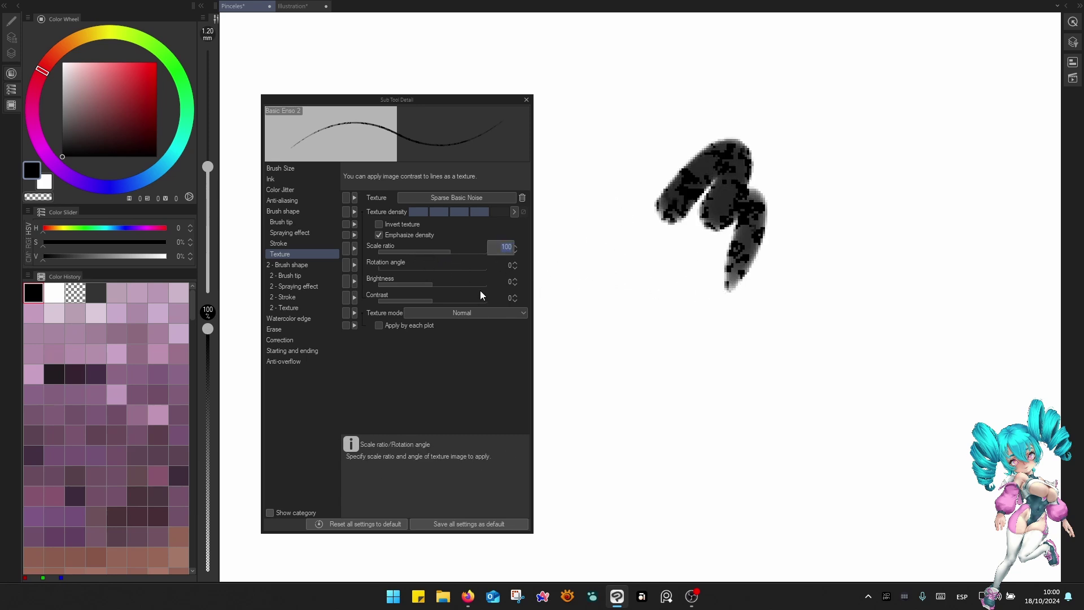
pyautogui.write('50')
pyautogui.press('Return')
pyautogui.moveTo(692, 322)
pyautogui.mouseDown()
pyautogui.moveTo(708, 408)
pyautogui.moveTo(760, 362)
pyautogui.mouseUp()
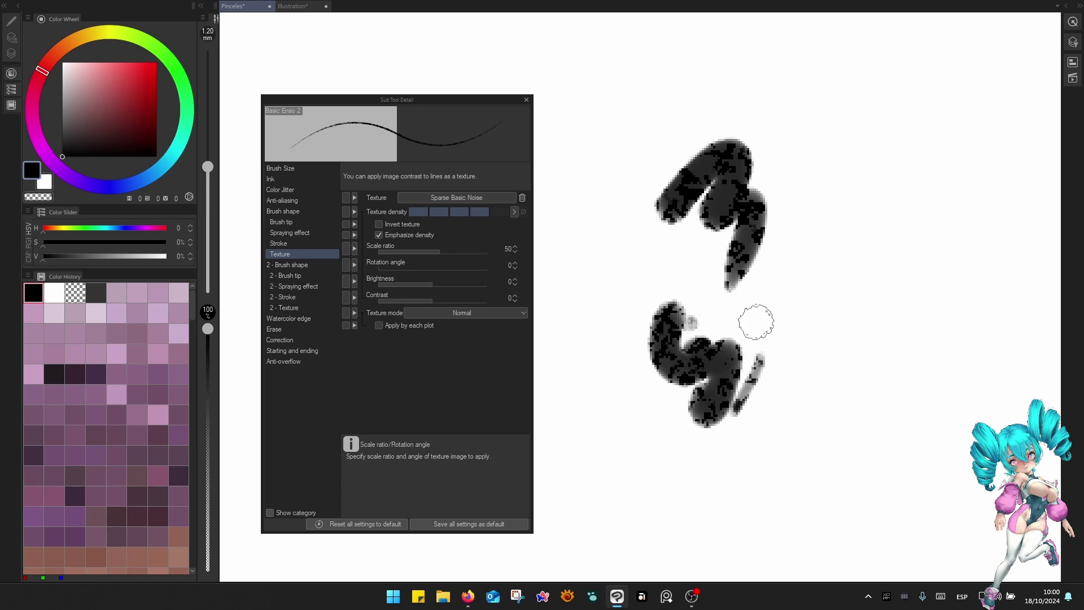
pyautogui.press('[')
pyautogui.press('[')
pyautogui.moveTo(764, 306)
pyautogui.mouseDown()
pyautogui.moveTo(784, 294)
pyautogui.moveTo(802, 317)
pyautogui.moveTo(779, 334)
pyautogui.moveTo(726, 299)
pyautogui.mouseUp()
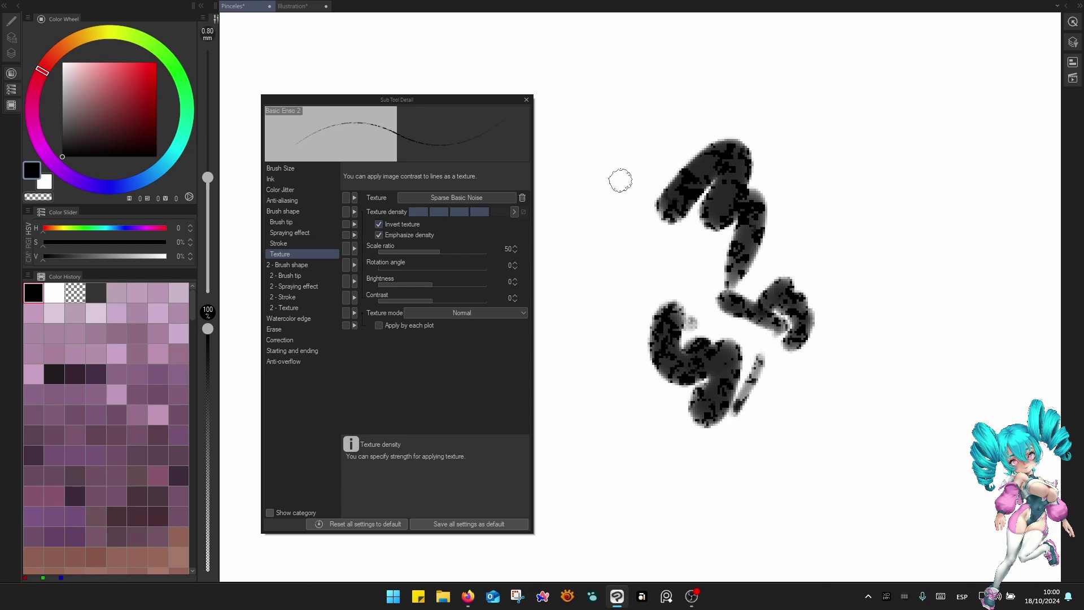
# Enable Invert texture and paint wavy test strokes on both sides of the earlier ones, reducing the brush from 0.80 to 0.30 mm.
pyautogui.moveTo(601, 180)
pyautogui.mouseDown()
pyautogui.moveTo(593, 214)
pyautogui.moveTo(619, 335)
pyautogui.moveTo(606, 414)
pyautogui.moveTo(688, 410)
pyautogui.mouseUp()
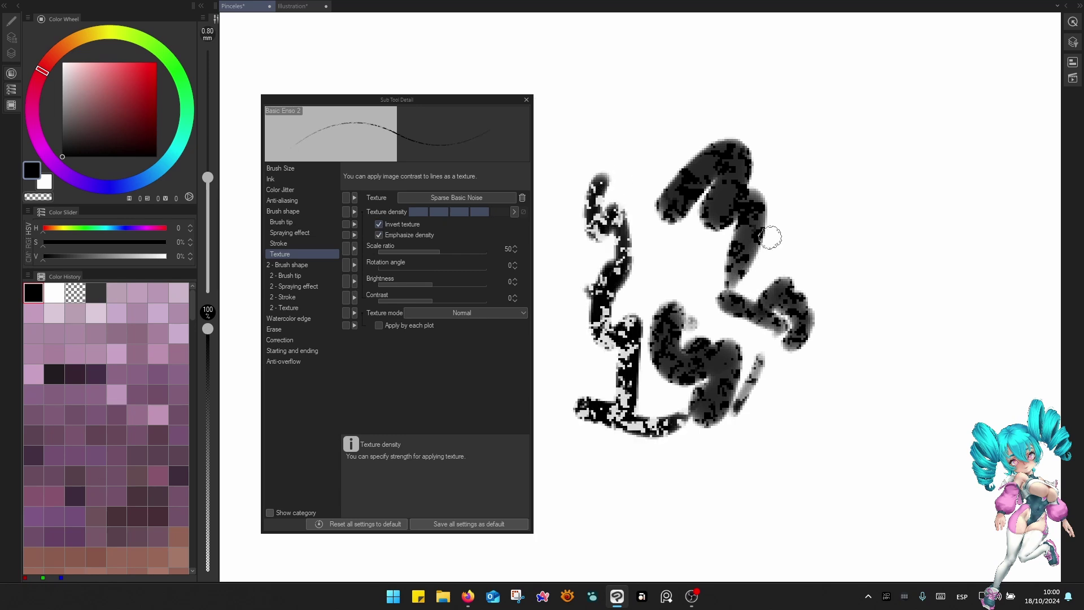
pyautogui.moveTo(804, 175)
pyautogui.mouseDown()
pyautogui.moveTo(845, 220)
pyautogui.moveTo(853, 387)
pyautogui.mouseUp()
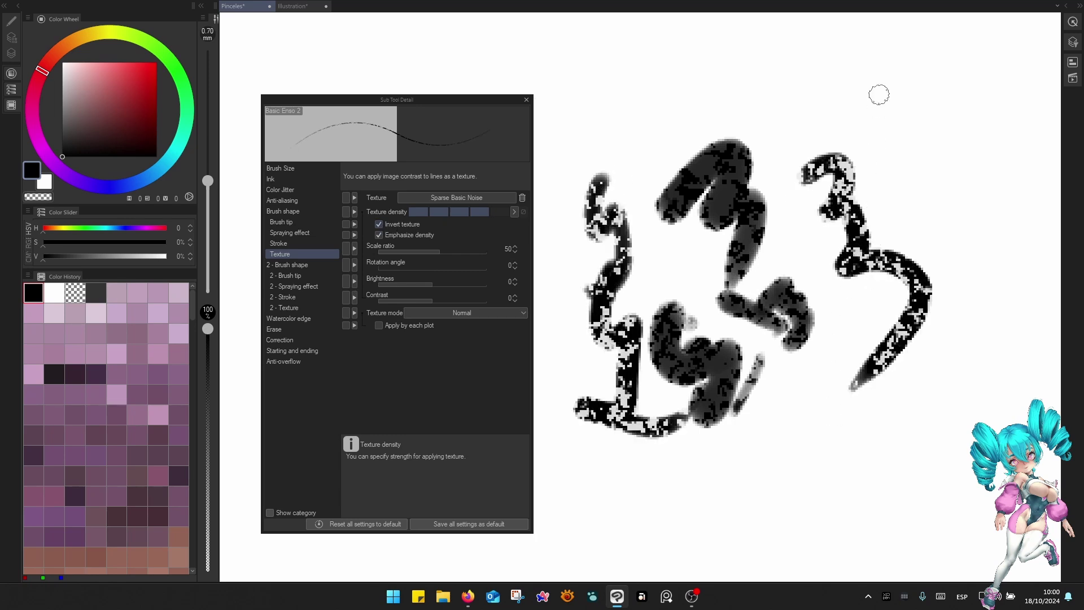
pyautogui.press('[')
pyautogui.moveTo(838, 48)
pyautogui.mouseDown()
pyautogui.moveTo(790, 115)
pyautogui.moveTo(782, 152)
pyautogui.mouseUp()
pyautogui.moveTo(859, 59)
pyautogui.mouseDown()
pyautogui.moveTo(804, 106)
pyautogui.moveTo(789, 165)
pyautogui.mouseUp()
pyautogui.moveTo(791, 159); pyautogui.dragTo(867, 121)
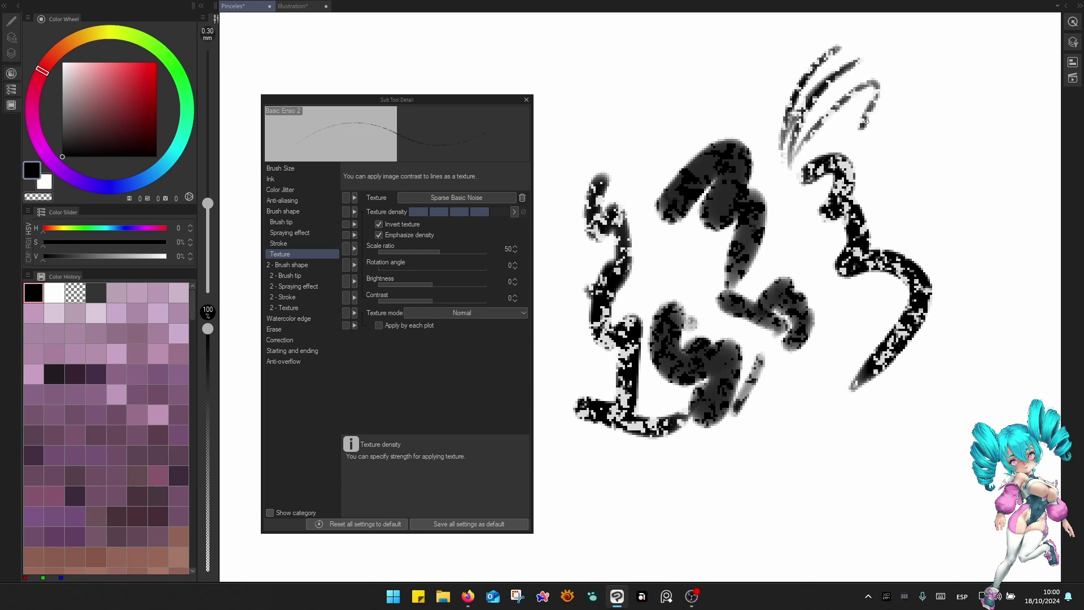
# Turn off Invert texture and clear all test strokes from the canvas.
pyautogui.click(382, 228)
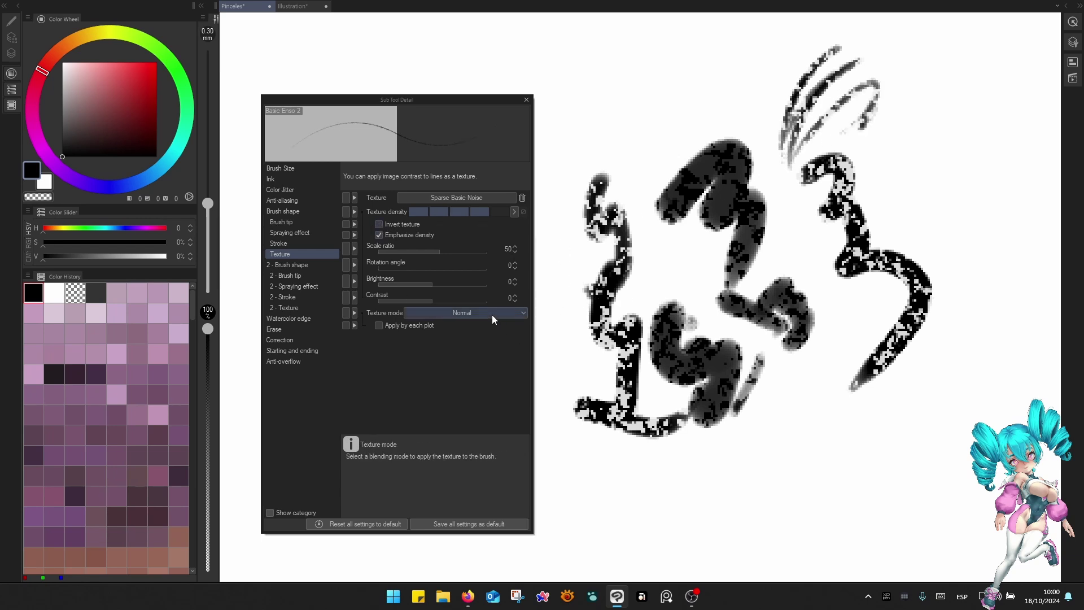
pyautogui.rightClick(623, 307)
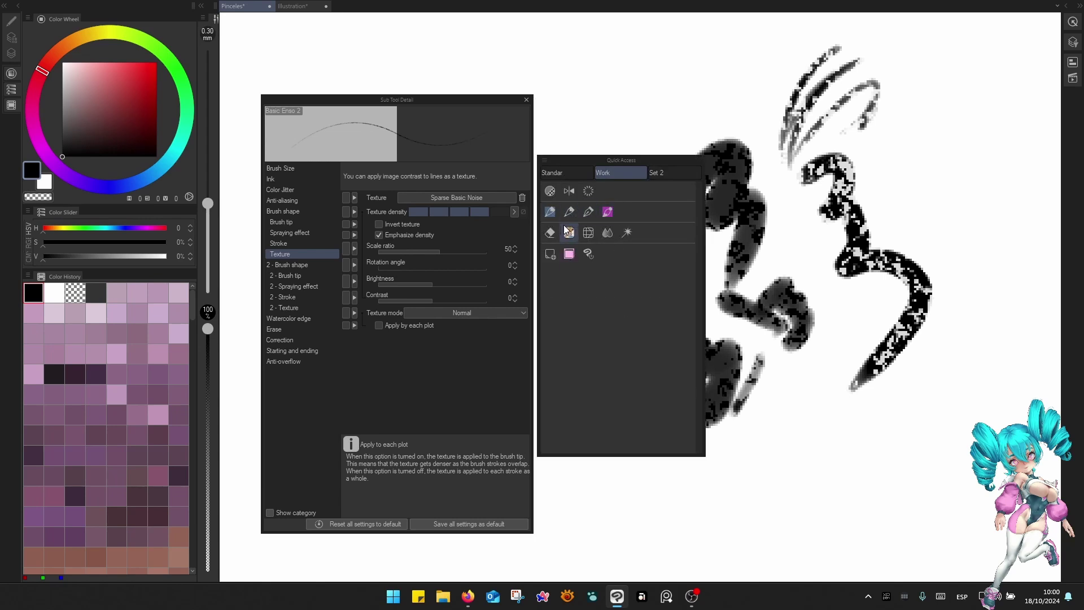
pyautogui.click(591, 192)
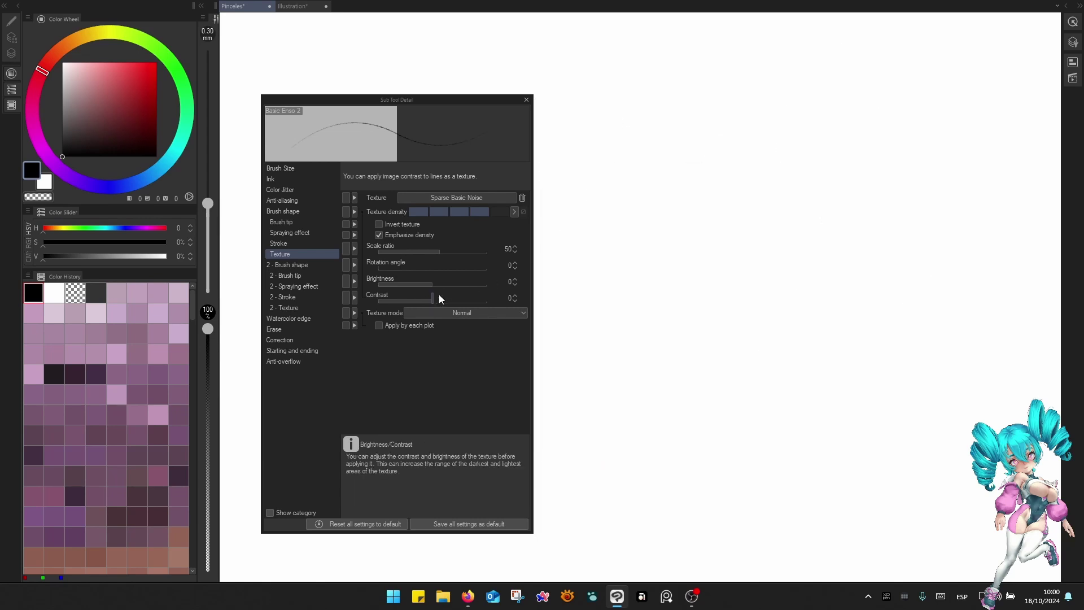
# Set the texture contrast to 23 and paint zigzag test strokes at 0.30 mm and 0.60 mm.
pyautogui.moveTo(440, 298); pyautogui.dragTo(437, 299)
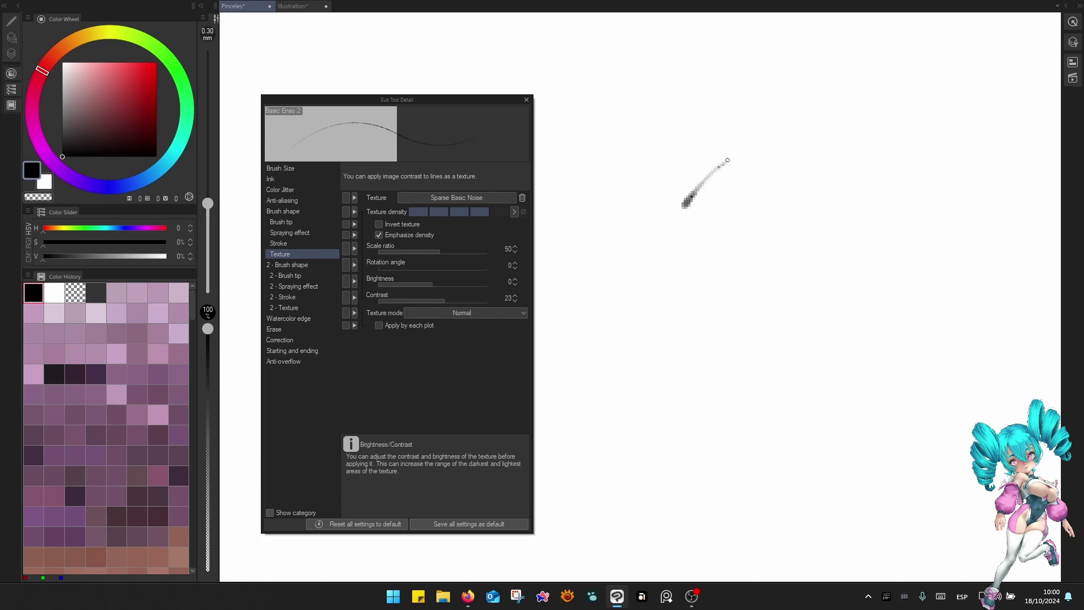
pyautogui.moveTo(727, 160)
pyautogui.mouseDown()
pyautogui.moveTo(737, 248)
pyautogui.moveTo(688, 379)
pyautogui.mouseUp()
pyautogui.press(']')
pyautogui.press(']')
pyautogui.press(']')
pyautogui.moveTo(688, 104)
pyautogui.mouseDown()
pyautogui.moveTo(617, 205)
pyautogui.moveTo(612, 285)
pyautogui.mouseUp()
pyautogui.moveTo(604, 270)
pyautogui.mouseDown()
pyautogui.moveTo(644, 377)
pyautogui.moveTo(775, 383)
pyautogui.moveTo(863, 312)
pyautogui.moveTo(829, 165)
pyautogui.moveTo(777, 148)
pyautogui.mouseUp()
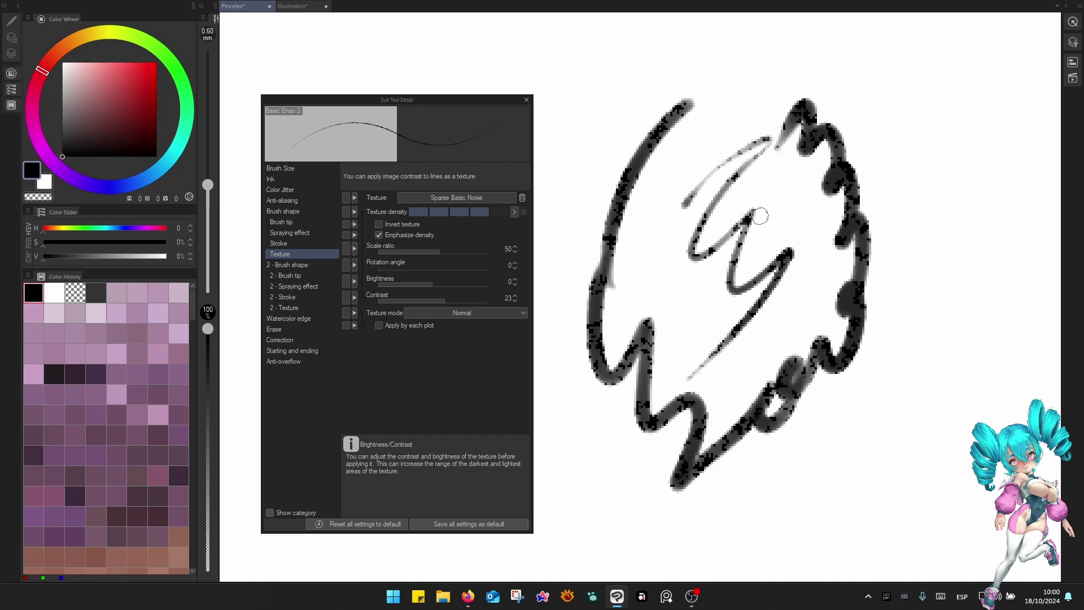
pyautogui.moveTo(763, 190)
pyautogui.mouseDown()
pyautogui.moveTo(786, 256)
pyautogui.moveTo(754, 307)
pyautogui.mouseUp()
# Clear the canvas and paint a W-shaped reference stroke with the texture mode kept at Normal.
pyautogui.press('F6')
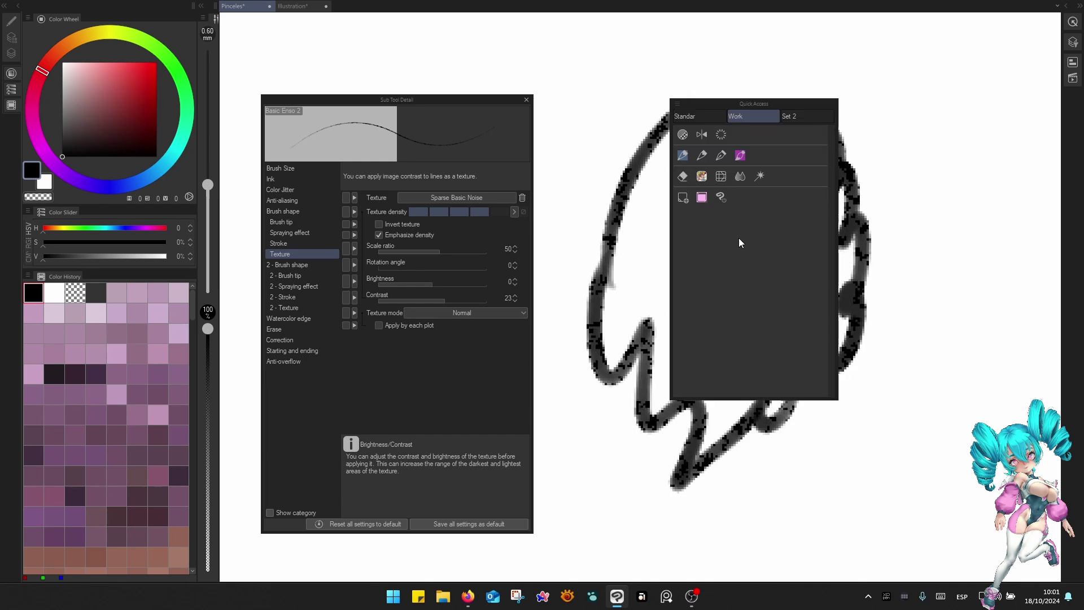
pyautogui.click(722, 135)
pyautogui.click(497, 313)
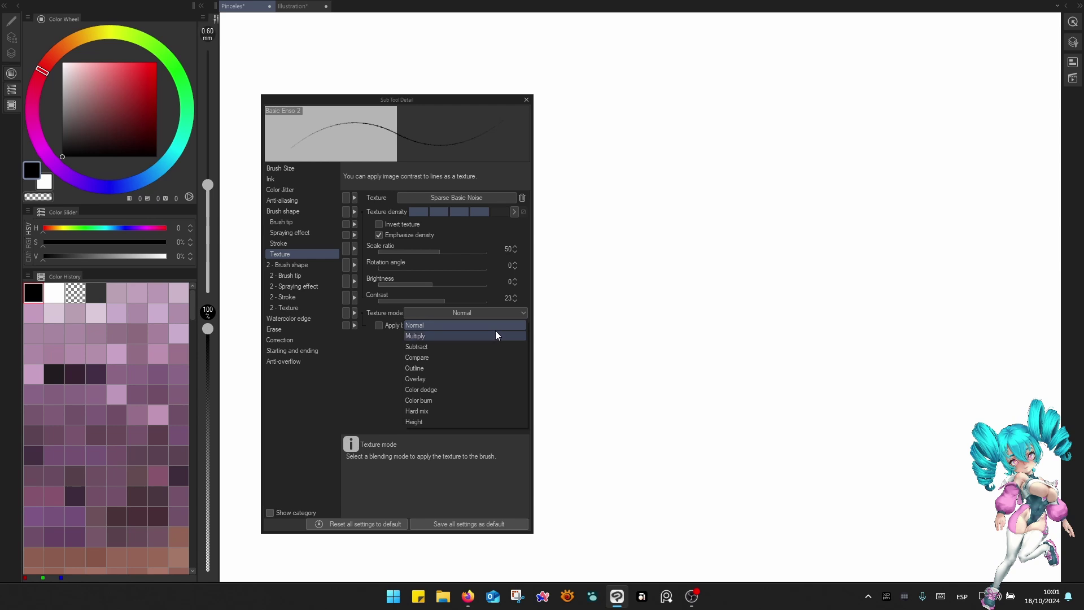
pyautogui.press('Escape')
pyautogui.moveTo(613, 287)
pyautogui.mouseDown()
pyautogui.moveTo(732, 233)
pyautogui.moveTo(809, 169)
pyautogui.mouseUp()
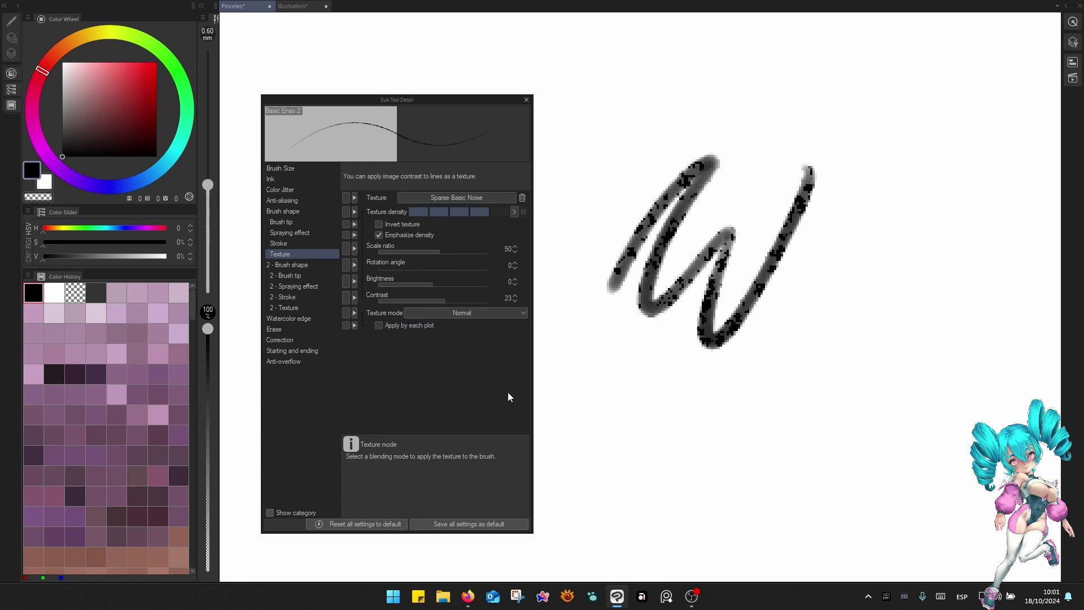
# Set the texture mode to Multiply and paint a wavy test stroke above and beside the W-shaped stroke.
pyautogui.click(510, 313)
pyautogui.click(488, 336)
pyautogui.moveTo(669, 109)
pyautogui.mouseDown()
pyautogui.moveTo(723, 95)
pyautogui.moveTo(781, 99)
pyautogui.moveTo(806, 135)
pyautogui.moveTo(897, 140)
pyautogui.moveTo(915, 223)
pyautogui.moveTo(876, 273)
pyautogui.moveTo(857, 362)
pyautogui.mouseUp()
# Set the texture mode to Subtract and paint a zigzag test stroke below the W-shaped stroke.
pyautogui.click(489, 312)
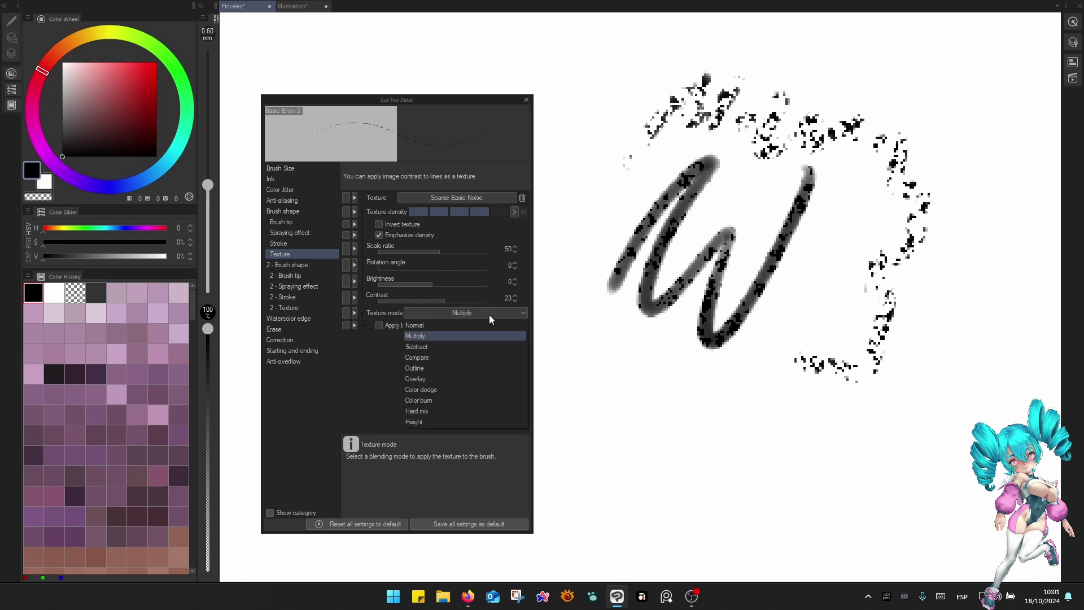
pyautogui.click(472, 343)
pyautogui.moveTo(565, 445)
pyautogui.mouseDown()
pyautogui.moveTo(599, 393)
pyautogui.moveTo(654, 440)
pyautogui.moveTo(768, 460)
pyautogui.moveTo(870, 415)
pyautogui.mouseUp()
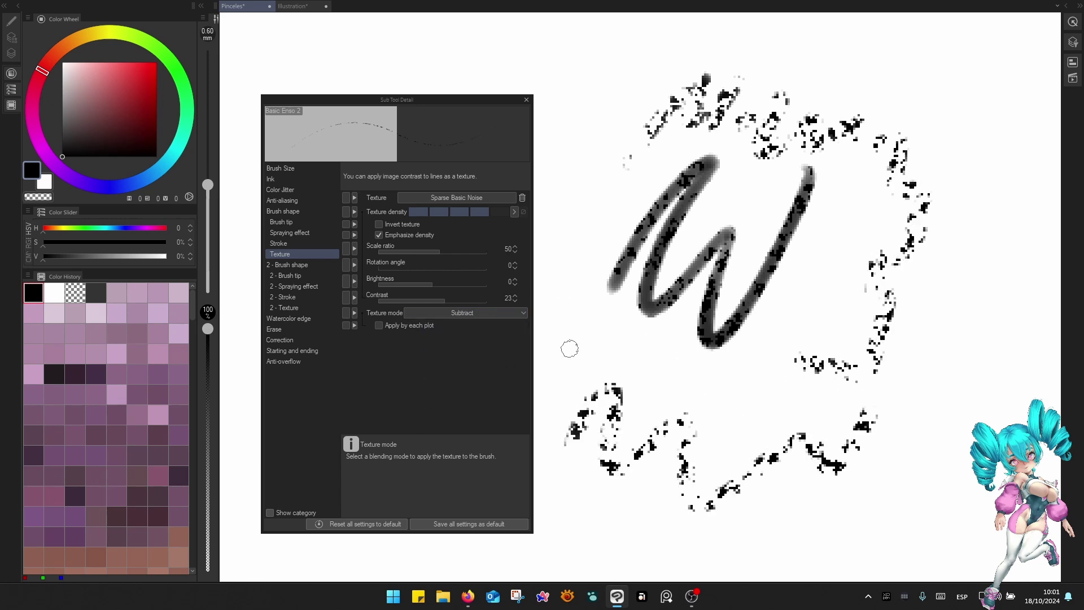
# Set the texture mode to Compare and paint a short wavy test stroke just left of the W-shaped stroke.
pyautogui.click(485, 312)
pyautogui.click(470, 358)
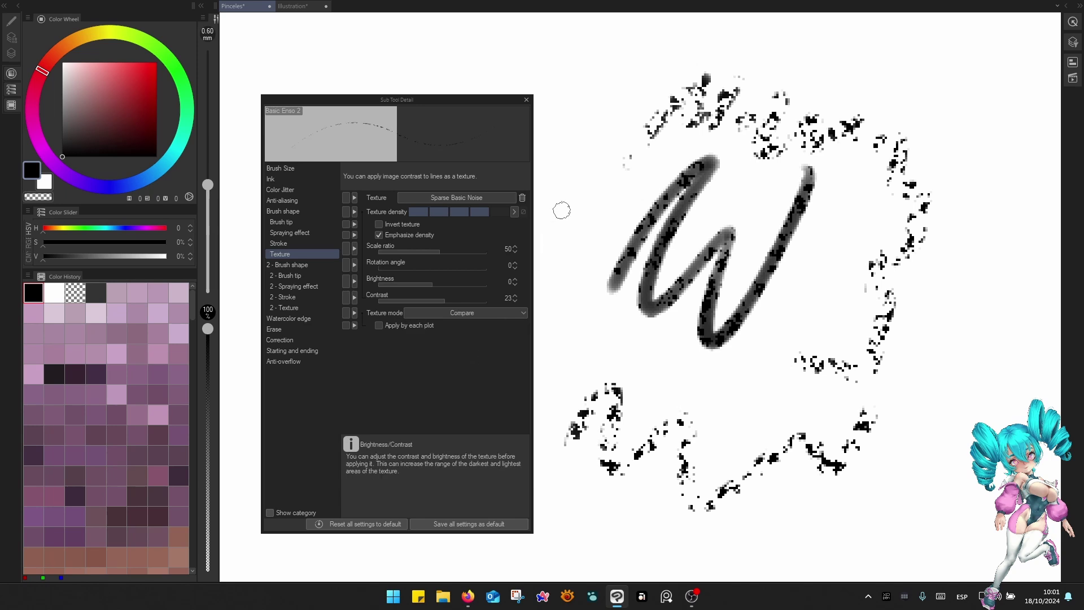
pyautogui.moveTo(591, 169)
pyautogui.mouseDown()
pyautogui.moveTo(568, 298)
pyautogui.moveTo(575, 281)
pyautogui.moveTo(568, 296)
pyautogui.moveTo(602, 327)
pyautogui.mouseUp()
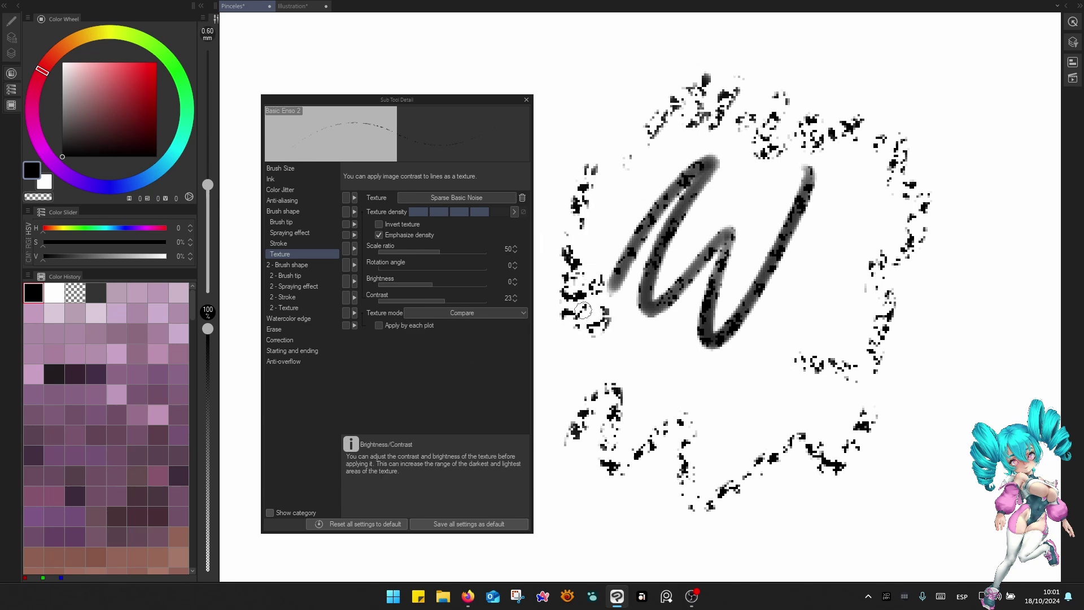
# Set the texture mode to Outline and paint test strokes around the outside of the others at 0.60 mm and 0.40 mm.
pyautogui.click(457, 315)
pyautogui.click(443, 367)
pyautogui.moveTo(601, 90)
pyautogui.mouseDown()
pyautogui.moveTo(650, 52)
pyautogui.moveTo(610, 102)
pyautogui.mouseUp()
pyautogui.moveTo(801, 37); pyautogui.dragTo(905, 68)
pyautogui.moveTo(966, 98); pyautogui.dragTo(997, 400)
pyautogui.press('[')
pyautogui.moveTo(915, 431)
pyautogui.mouseDown()
pyautogui.moveTo(860, 519)
pyautogui.moveTo(917, 504)
pyautogui.moveTo(883, 537)
pyautogui.mouseUp()
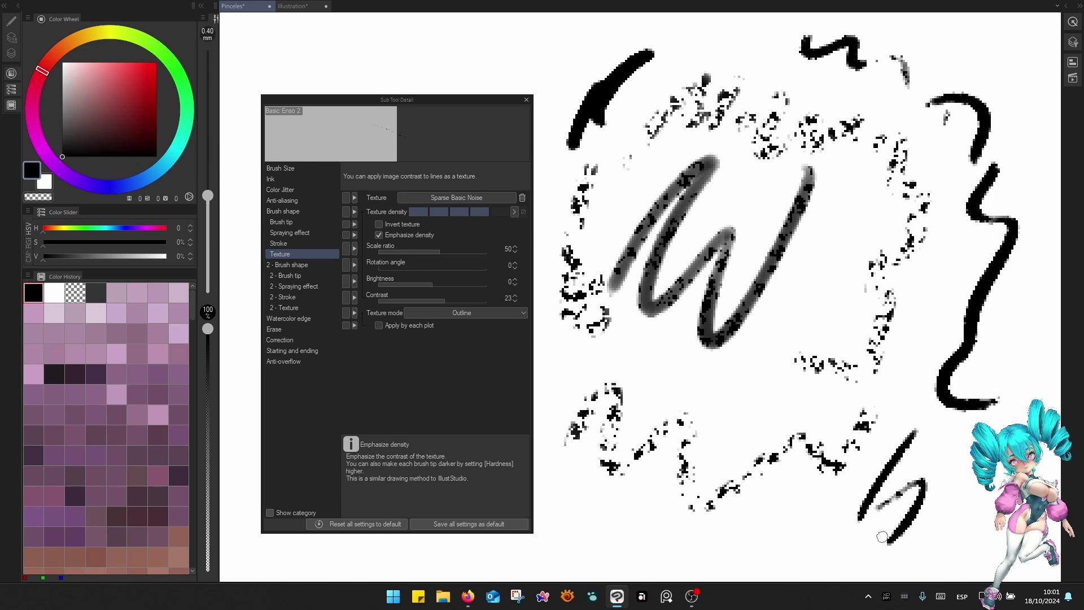
# Enlarge the brush to 0.70 mm and paint curved Outline-mode test strokes in an empty area of the canvas.
pyautogui.scroll(-5, 912, 463)
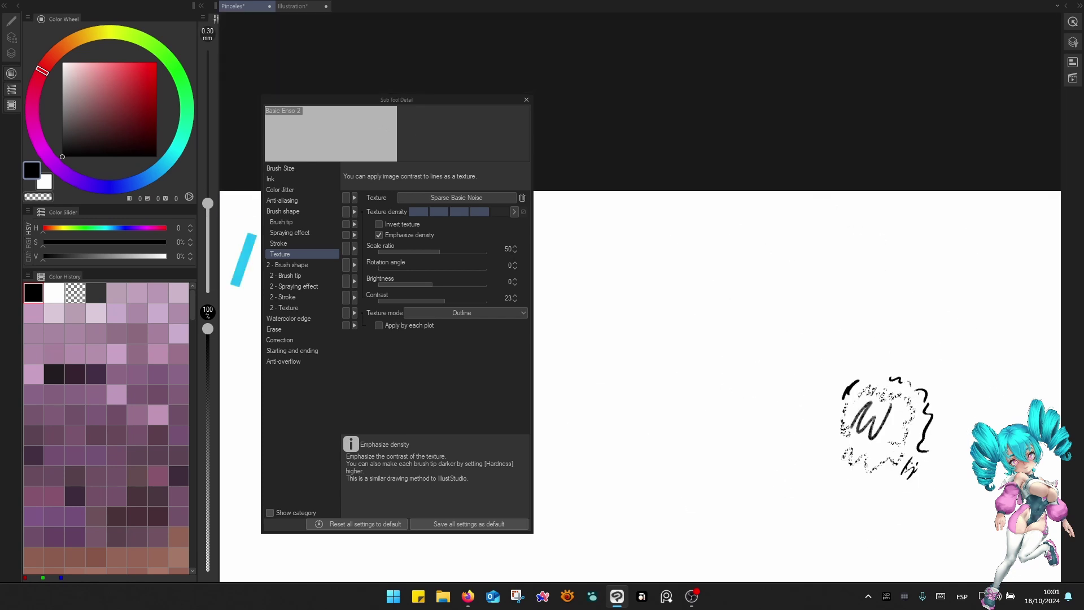
pyautogui.scroll(2, 913, 463)
pyautogui.moveTo(705, 338); pyautogui.dragTo(790, 320)
pyautogui.press(']')
pyautogui.press(']')
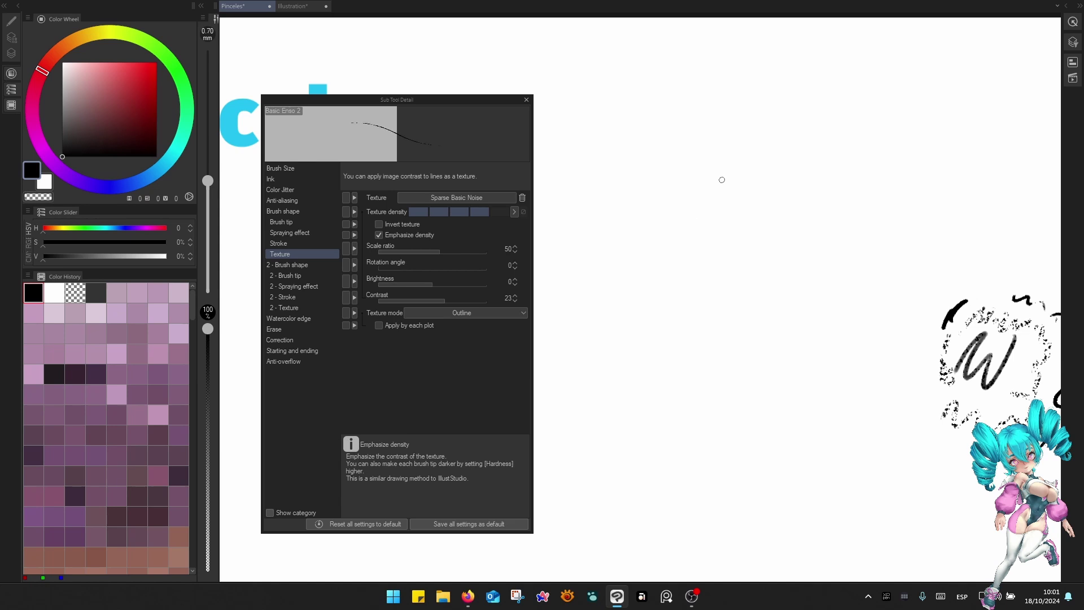
pyautogui.moveTo(735, 191)
pyautogui.mouseDown()
pyautogui.moveTo(682, 283)
pyautogui.moveTo(699, 324)
pyautogui.mouseUp()
pyautogui.moveTo(695, 310)
pyautogui.mouseDown()
pyautogui.moveTo(704, 303)
pyautogui.moveTo(749, 377)
pyautogui.mouseUp()
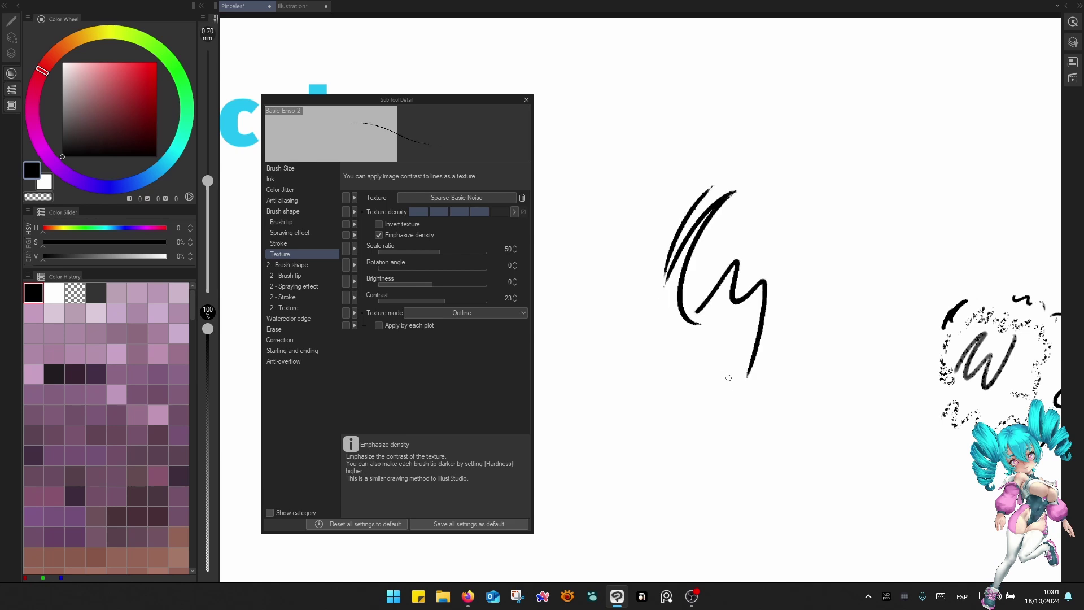
# Set the texture mode to Overlay and paint thick test strokes at 1.20 mm on both sides of the Outline-mode strokes.
pyautogui.click(487, 313)
pyautogui.click(477, 377)
pyautogui.press(']')
pyautogui.press(']')
pyautogui.press(']')
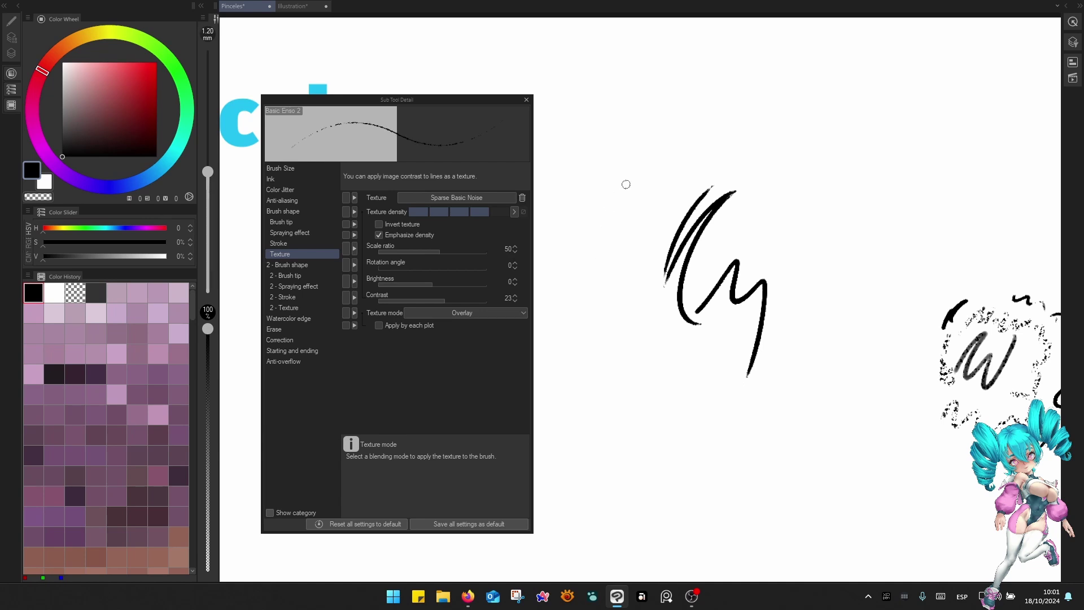
pyautogui.moveTo(656, 136); pyautogui.dragTo(591, 308)
pyautogui.moveTo(648, 191); pyautogui.dragTo(618, 383)
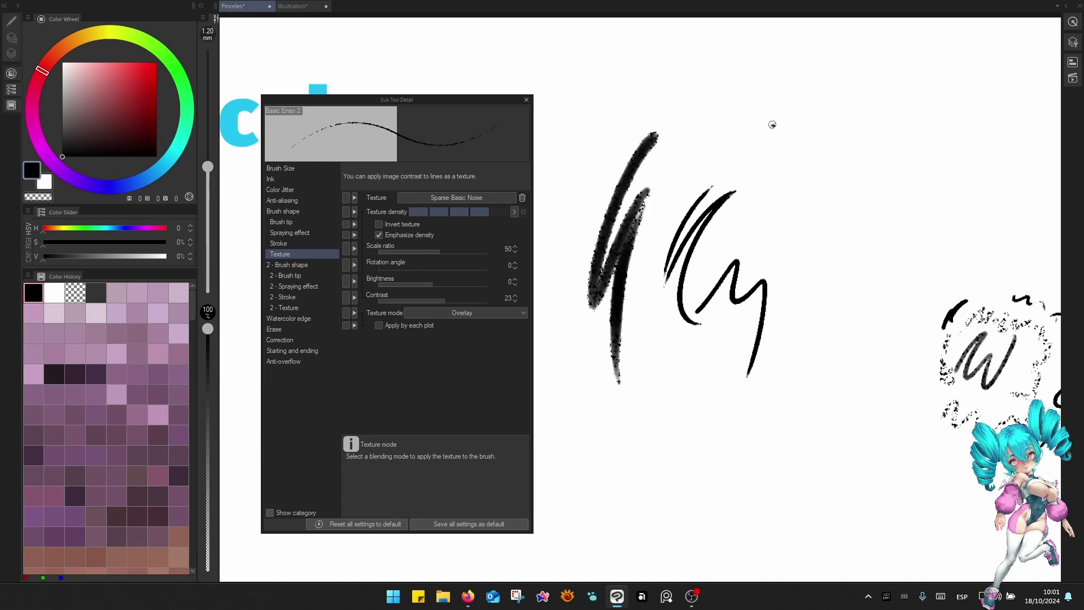
pyautogui.moveTo(772, 125); pyautogui.dragTo(767, 204)
pyautogui.moveTo(778, 155)
pyautogui.mouseDown()
pyautogui.moveTo(791, 234)
pyautogui.moveTo(855, 305)
pyautogui.mouseUp()
pyautogui.moveTo(849, 250); pyautogui.dragTo(822, 339)
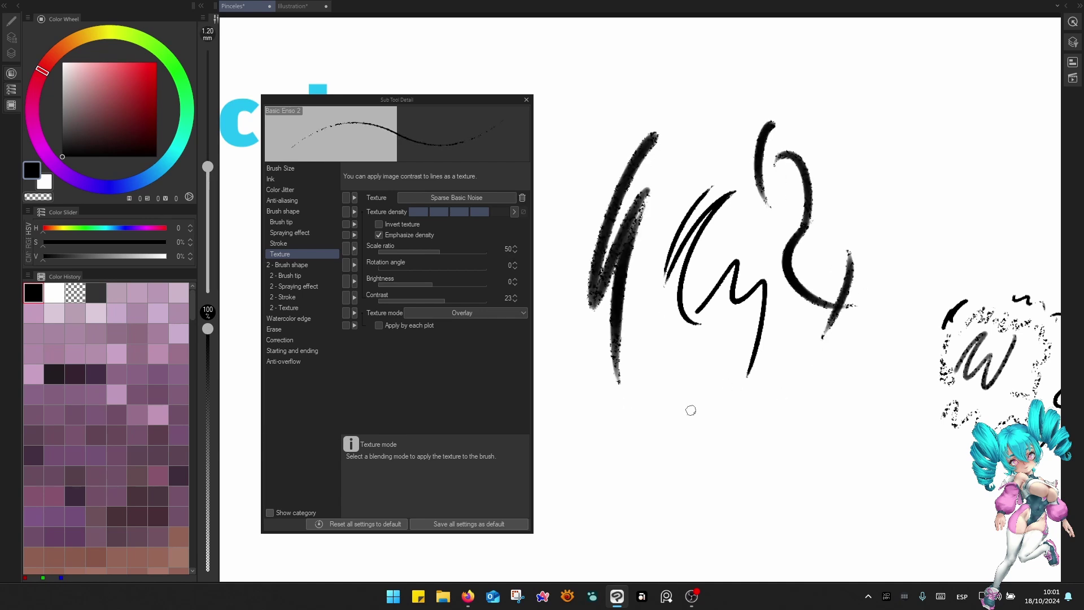
# Reduce the brush to 1.00 mm and paint hatched and zigzag Overlay test strokes below the others.
pyautogui.press('[')
pyautogui.moveTo(712, 357)
pyautogui.mouseDown()
pyautogui.moveTo(693, 429)
pyautogui.moveTo(742, 399)
pyautogui.moveTo(792, 386)
pyautogui.moveTo(764, 477)
pyautogui.mouseUp()
pyautogui.moveTo(840, 385)
pyautogui.mouseDown()
pyautogui.moveTo(834, 454)
pyautogui.moveTo(872, 458)
pyautogui.moveTo(838, 507)
pyautogui.moveTo(826, 501)
pyautogui.moveTo(762, 542)
pyautogui.moveTo(619, 513)
pyautogui.mouseUp()
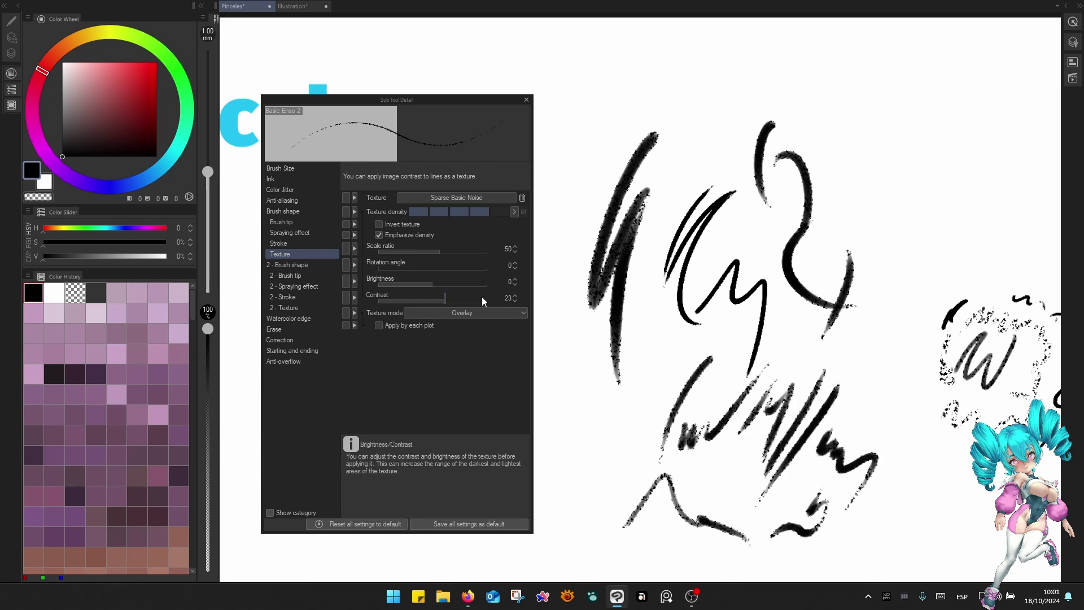
# Set the texture mode to Color dodge and paint zigzag test strokes beside the Overlay ones.
pyautogui.click(477, 314)
pyautogui.click(459, 386)
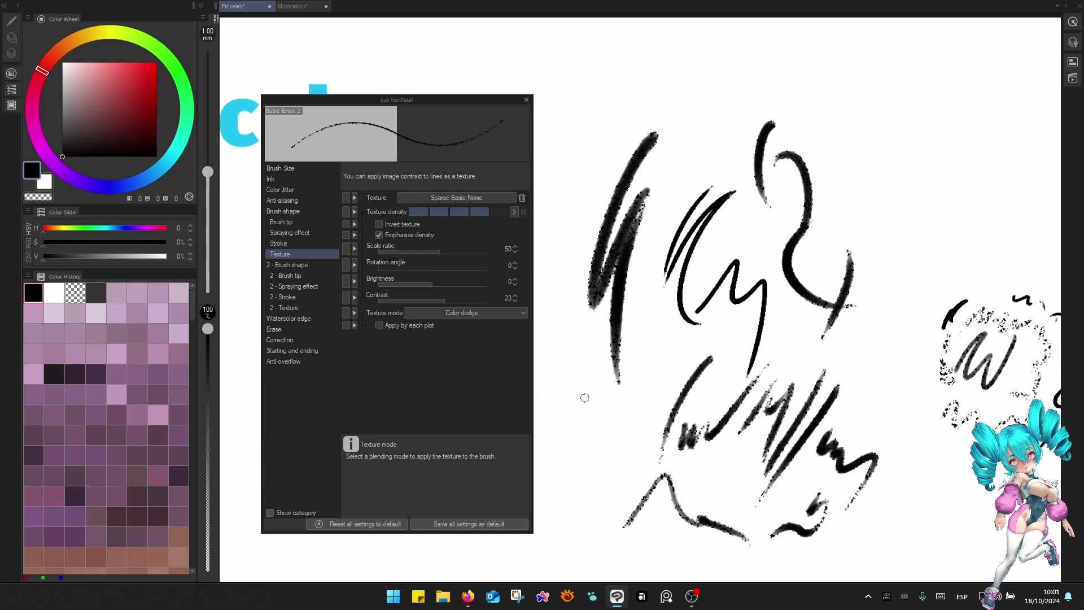
pyautogui.moveTo(584, 395)
pyautogui.mouseDown()
pyautogui.moveTo(588, 421)
pyautogui.moveTo(648, 407)
pyautogui.mouseUp()
# Set the texture mode to Height and paint two curved 1.00 mm test strokes above the existing ones.
pyautogui.click(477, 313)
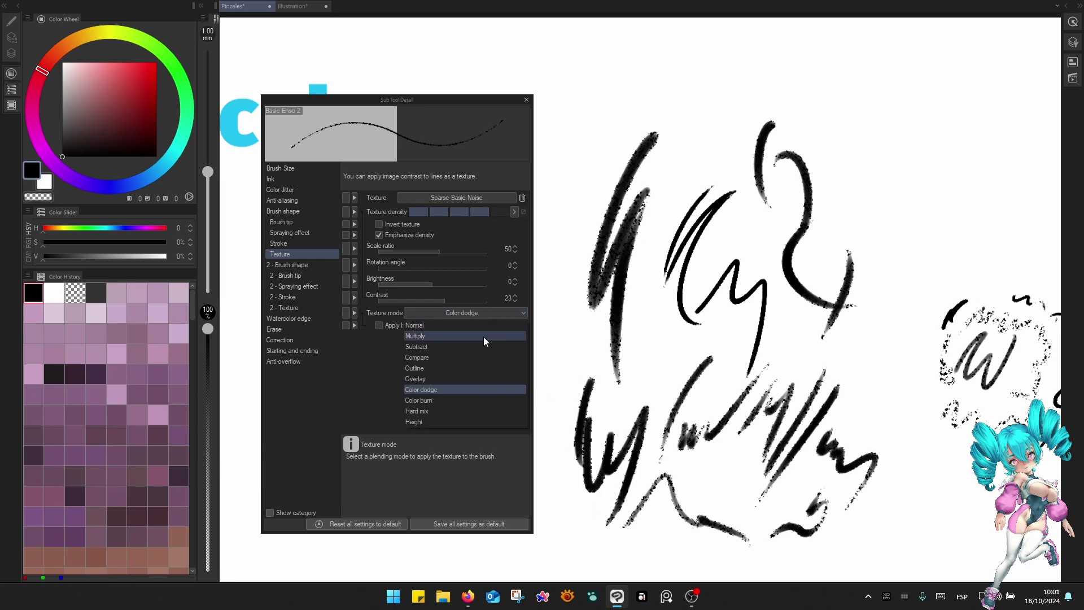
pyautogui.click(452, 422)
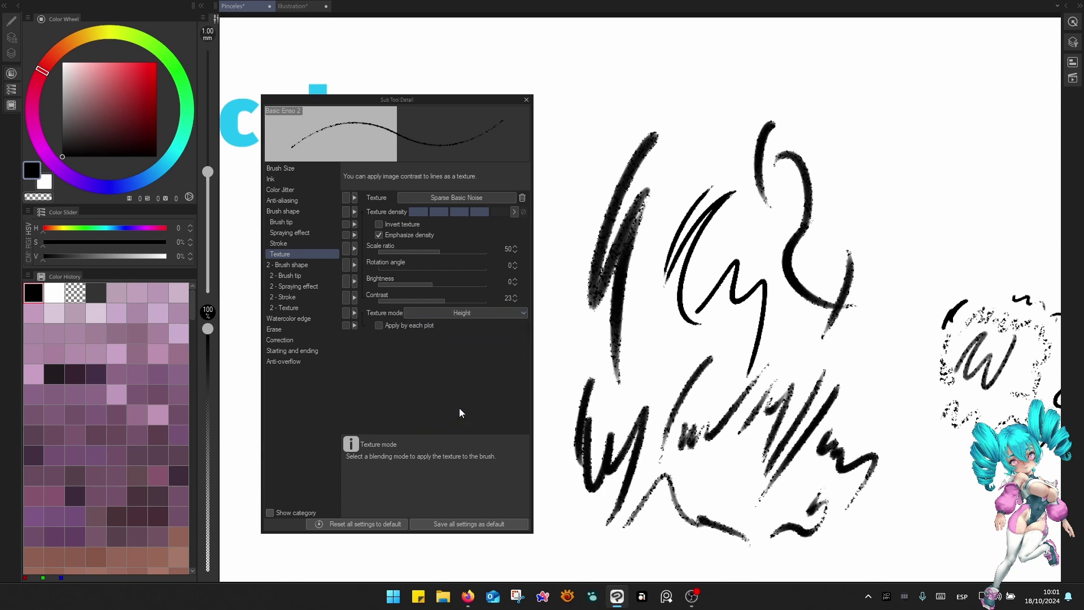
pyautogui.moveTo(900, 64); pyautogui.dragTo(859, 174)
pyautogui.moveTo(897, 104); pyautogui.dragTo(859, 240)
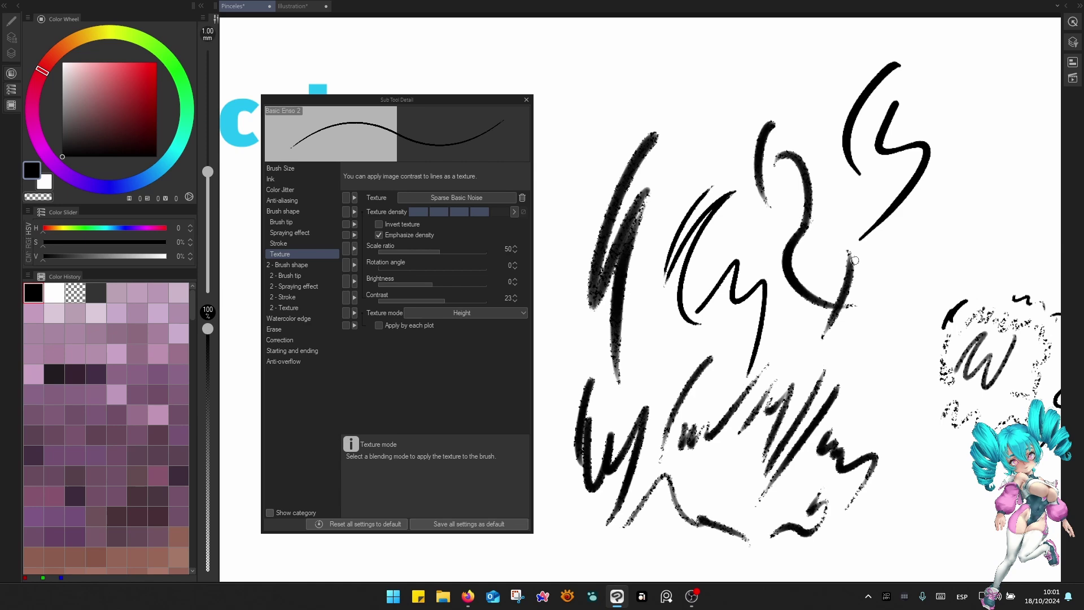
pyautogui.scroll(5, 947, 279)
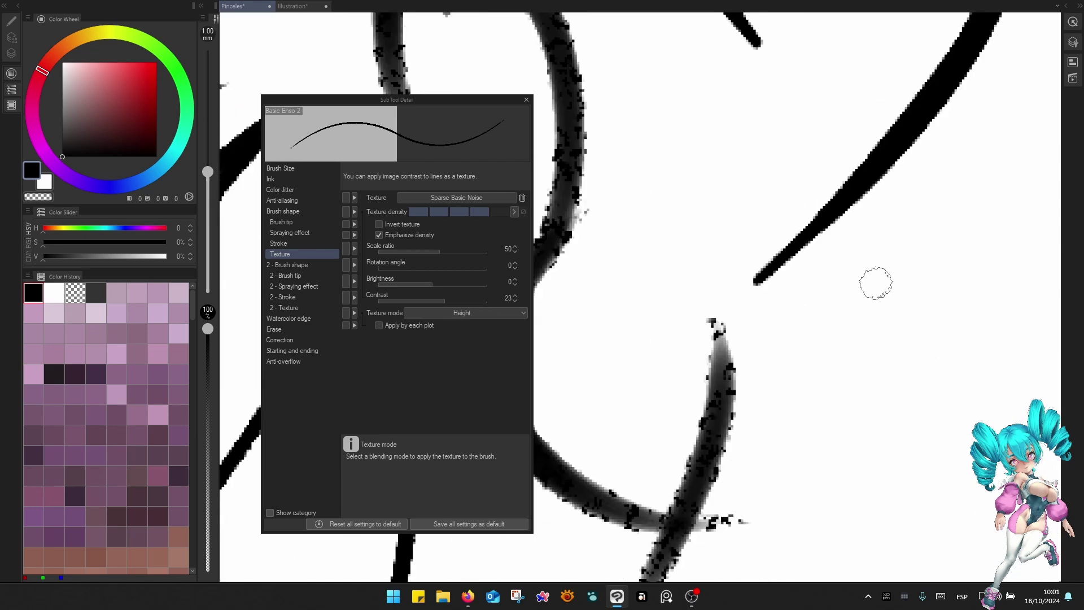
# Turn off Emphasize density and lower the texture density to one segment, painting a zigzag test stroke after each change.
pyautogui.click(382, 236)
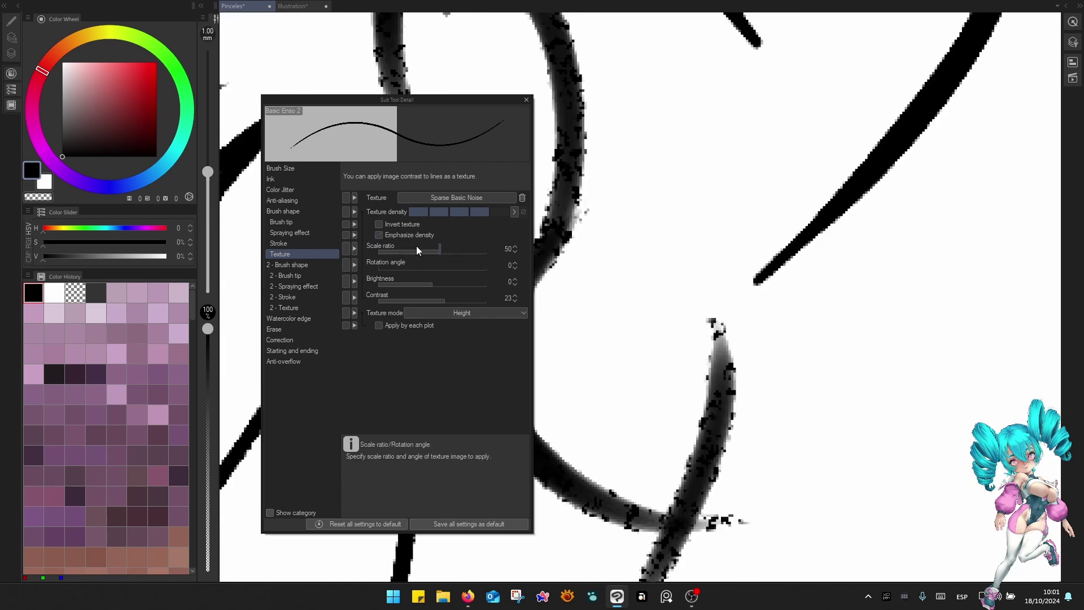
pyautogui.moveTo(706, 116)
pyautogui.mouseDown()
pyautogui.moveTo(647, 203)
pyautogui.moveTo(628, 304)
pyautogui.mouseUp()
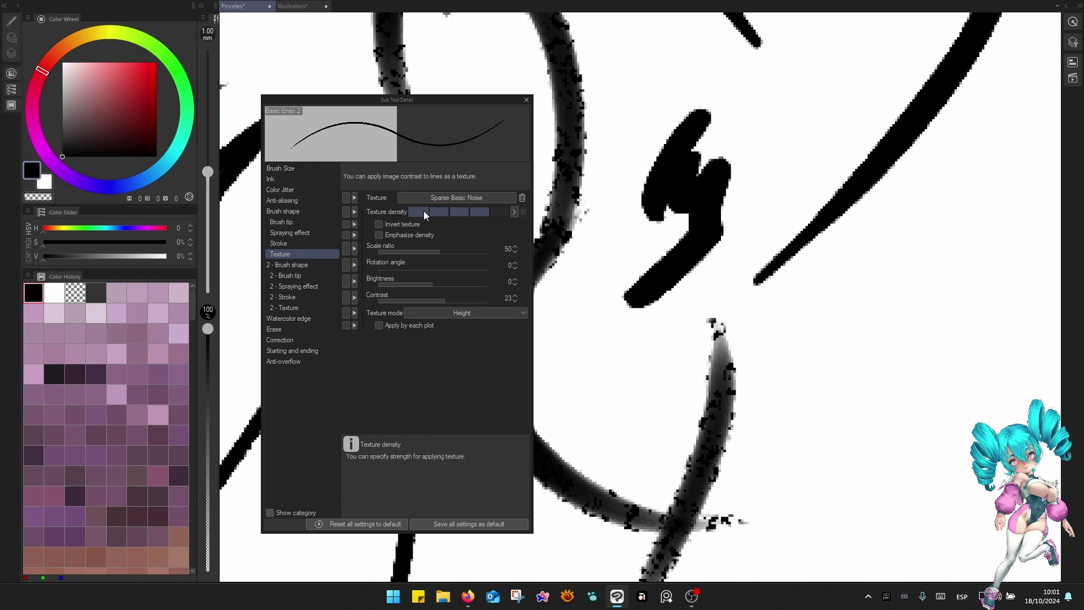
pyautogui.click(425, 212)
pyautogui.moveTo(753, 97)
pyautogui.mouseDown()
pyautogui.moveTo(785, 167)
pyautogui.moveTo(771, 187)
pyautogui.mouseUp()
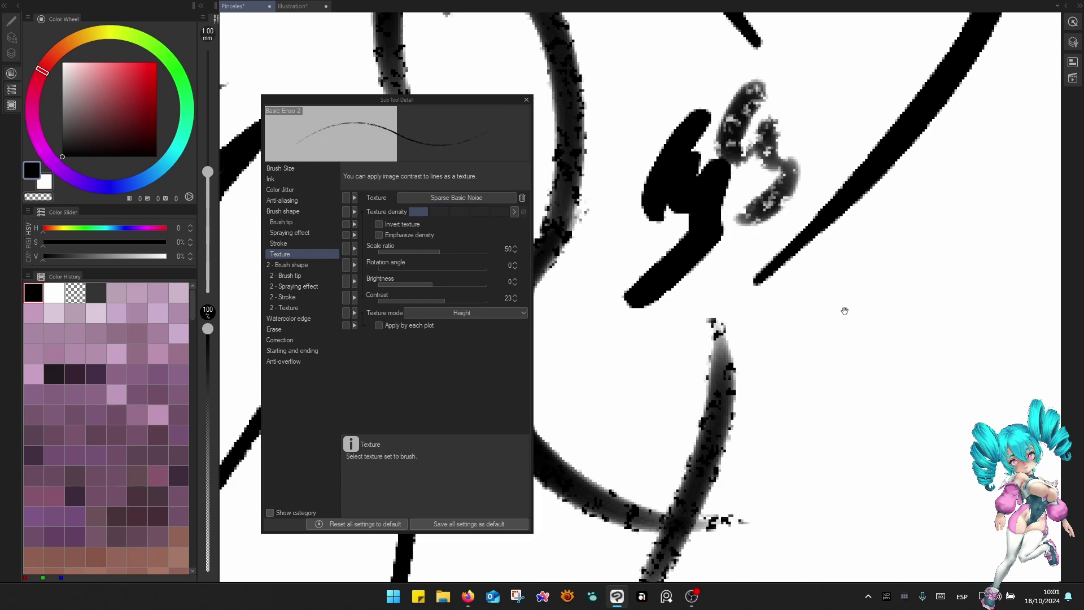
# Reduce the brush to 0.70 mm and paint curved and looping Height-mode strokes below the last test.
pyautogui.moveTo(845, 312); pyautogui.dragTo(776, 276)
pyautogui.press('[')
pyautogui.press('[')
pyautogui.moveTo(822, 198); pyautogui.dragTo(777, 329)
pyautogui.moveTo(817, 279)
pyautogui.mouseDown()
pyautogui.moveTo(802, 368)
pyautogui.moveTo(854, 363)
pyautogui.mouseUp()
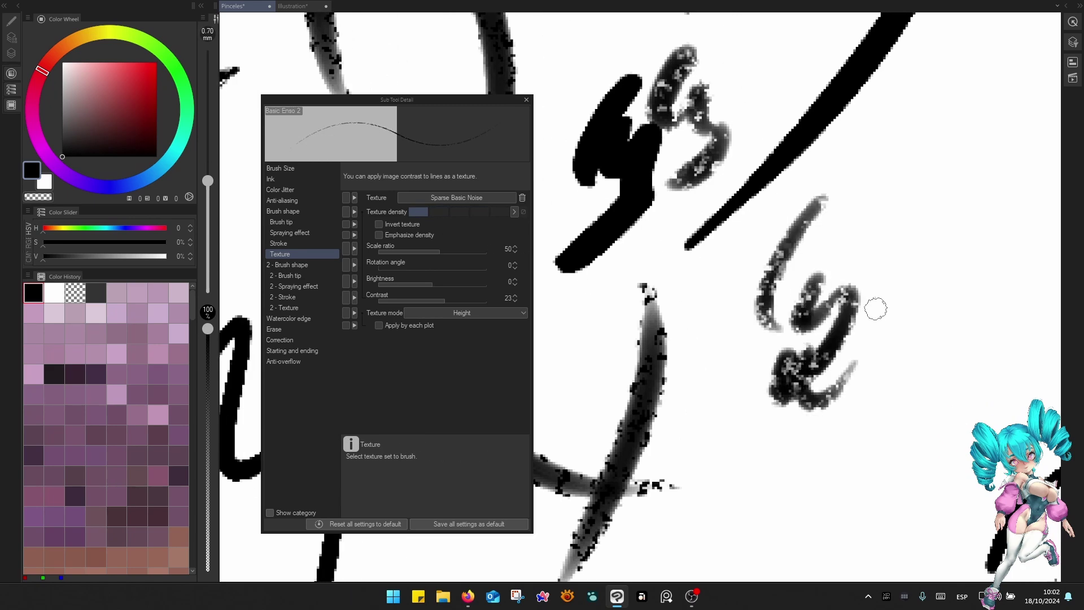
# Paint long curved and looping 0.70 mm test strokes in the empty canvas area beside the first group of strokes.
pyautogui.scroll(-5, 876, 308)
pyautogui.moveTo(610, 195); pyautogui.dragTo(867, 189)
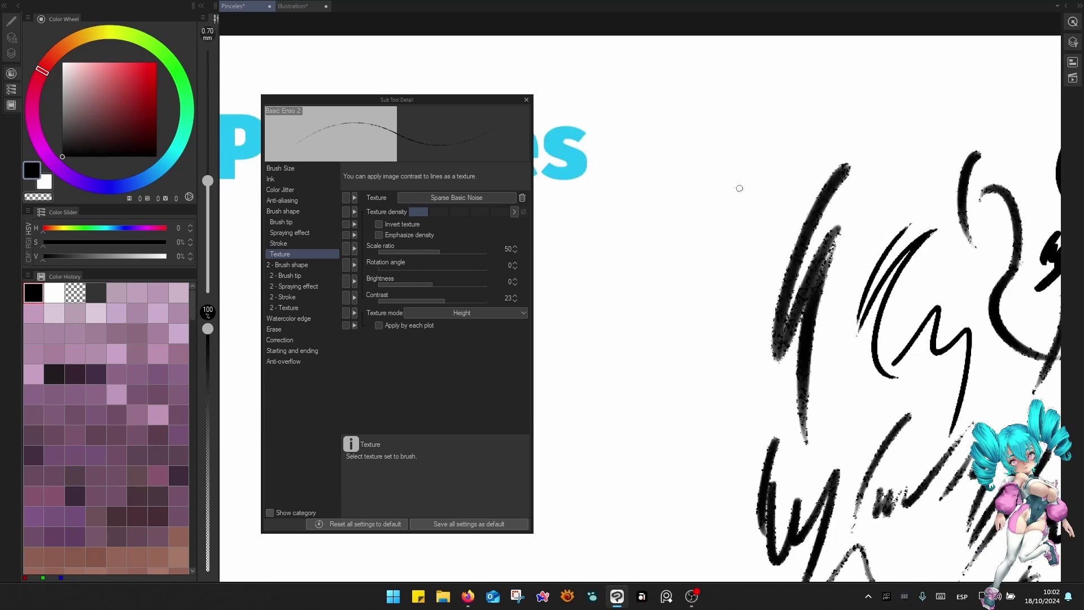
pyautogui.moveTo(759, 119); pyautogui.dragTo(655, 305)
pyautogui.moveTo(692, 220); pyautogui.dragTo(709, 340)
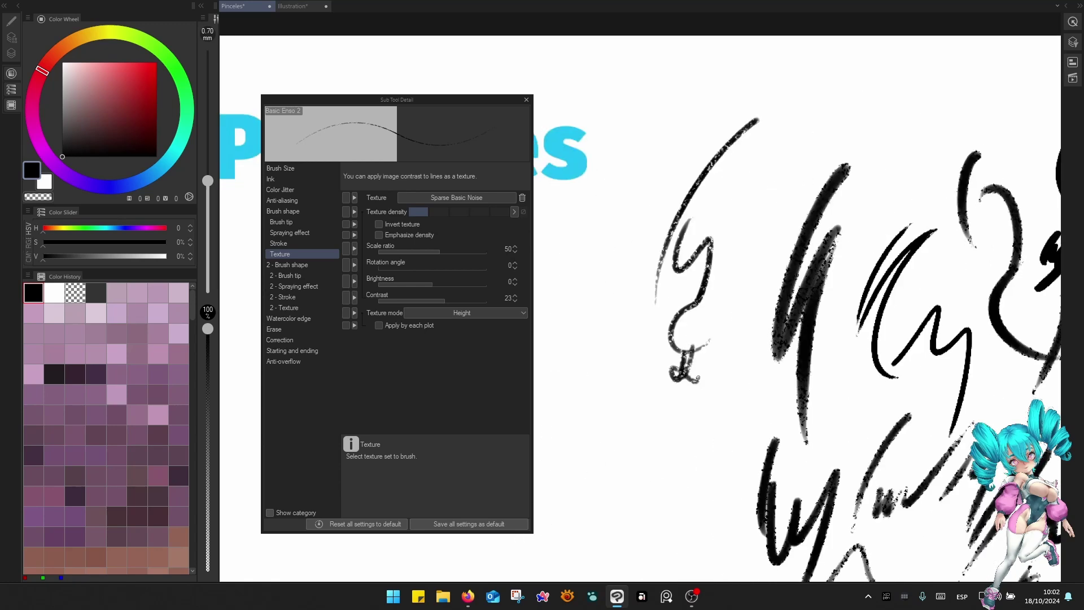
pyautogui.moveTo(664, 441); pyautogui.dragTo(638, 335)
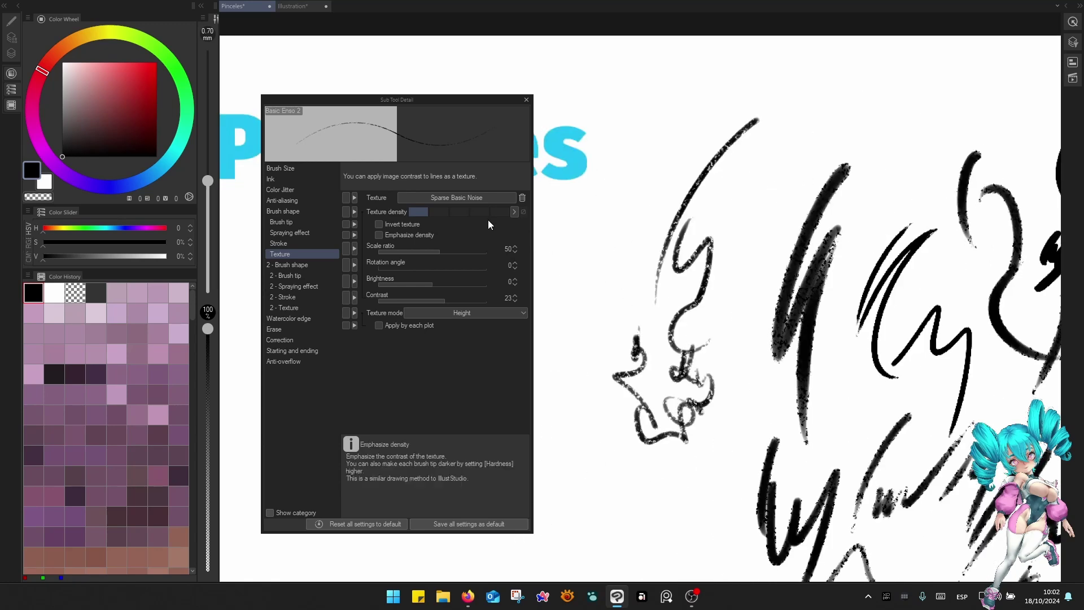
# Compare texture densities of two segments and one segment in Height mode, painting test strokes with each.
pyautogui.click(438, 211)
pyautogui.moveTo(751, 175); pyautogui.dragTo(735, 249)
pyautogui.moveTo(754, 194); pyautogui.dragTo(743, 285)
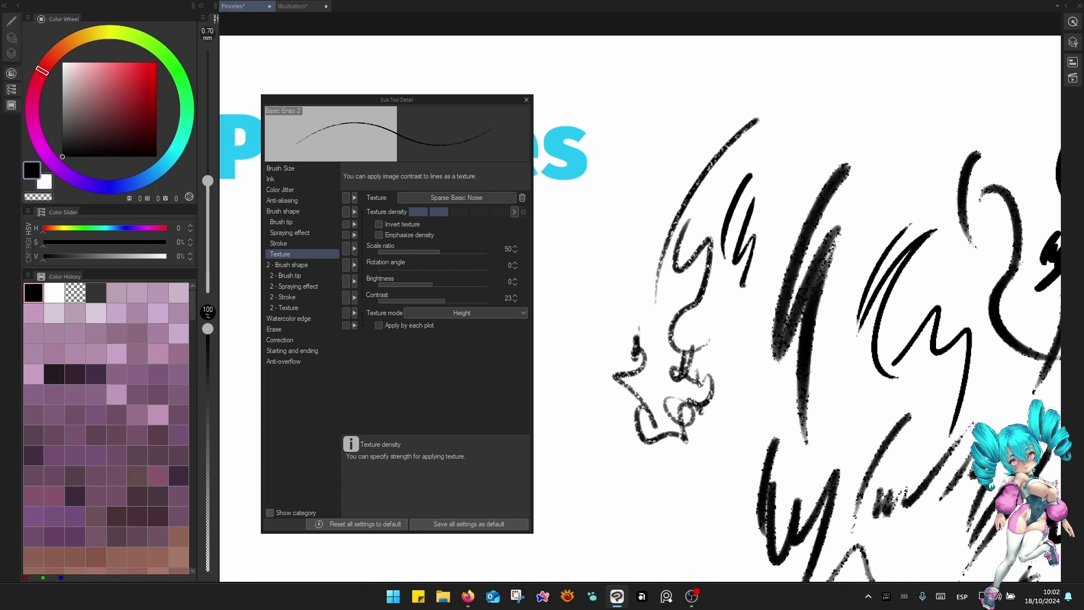
pyautogui.click(514, 212)
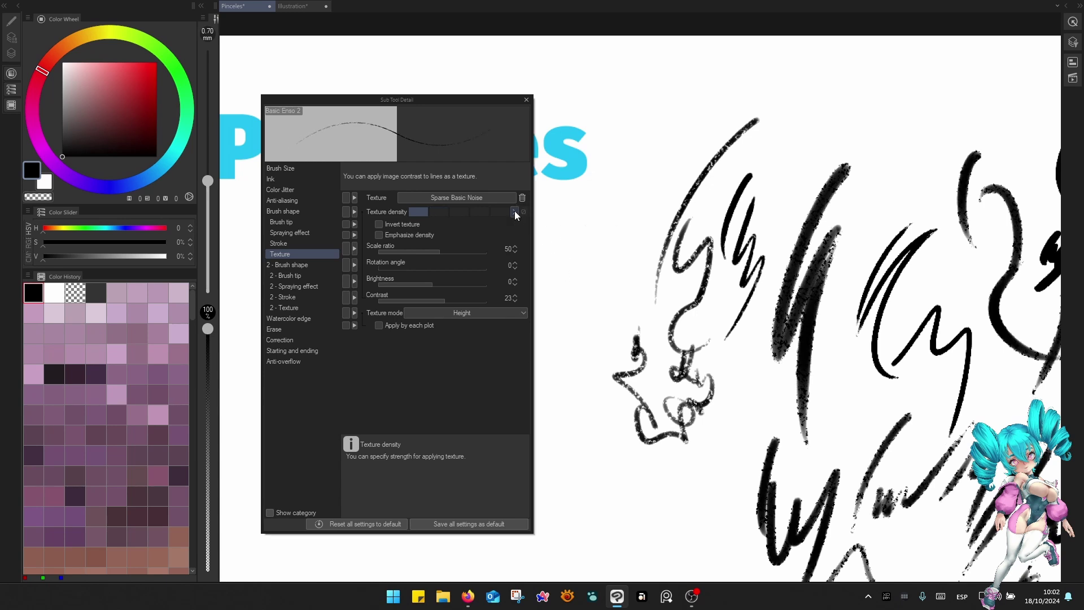
pyautogui.moveTo(684, 114)
pyautogui.mouseDown()
pyautogui.moveTo(631, 259)
pyautogui.moveTo(652, 319)
pyautogui.mouseUp()
pyautogui.moveTo(782, 359); pyautogui.dragTo(830, 311)
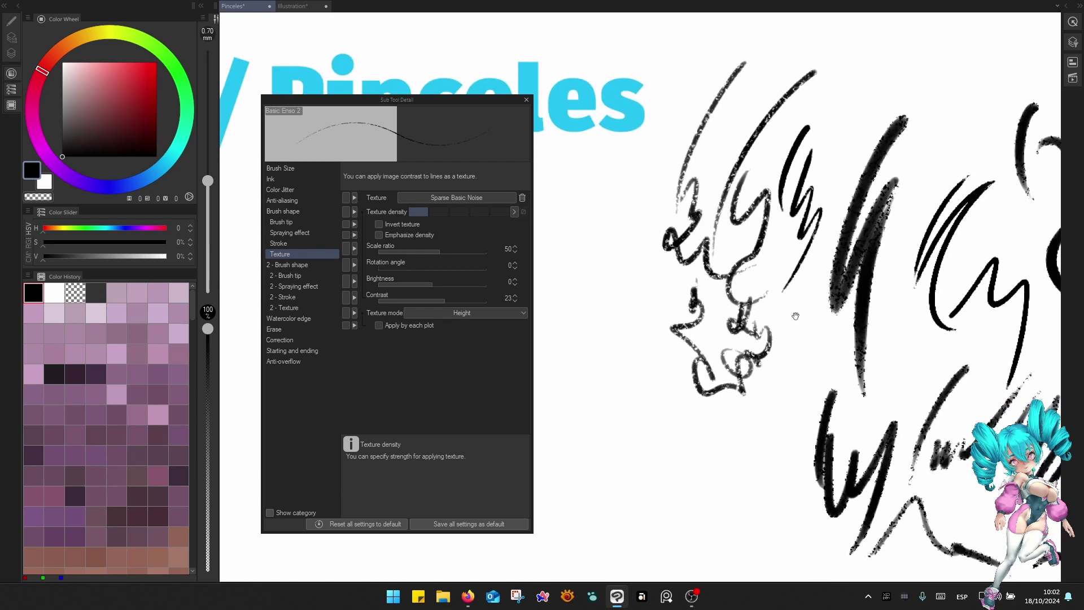
# Set the texture mode to Hard mix and paint curved and wavy test strokes beside the Height-mode ones.
pyautogui.click(480, 311)
pyautogui.click(449, 412)
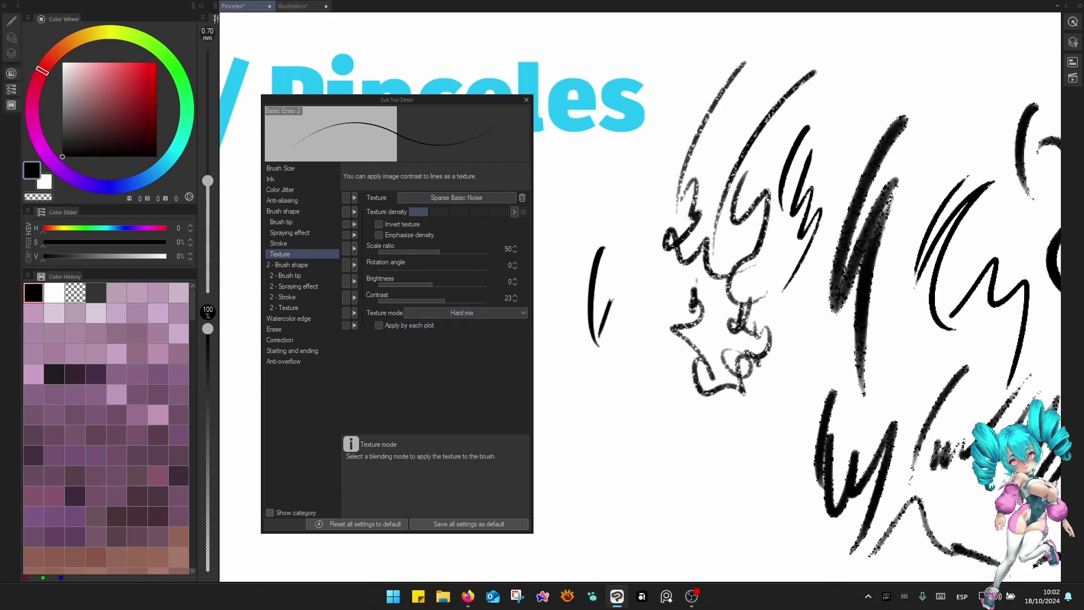
pyautogui.moveTo(611, 299)
pyautogui.mouseDown()
pyautogui.moveTo(628, 395)
pyautogui.moveTo(666, 469)
pyautogui.mouseUp()
pyautogui.scroll(4, 670, 272)
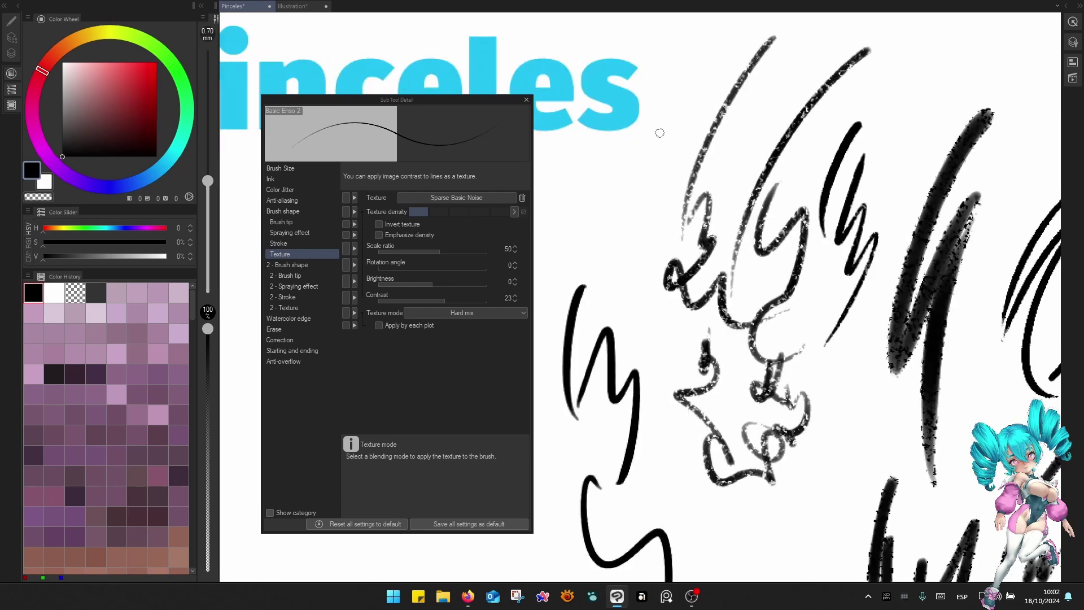
pyautogui.scroll(2, 670, 273)
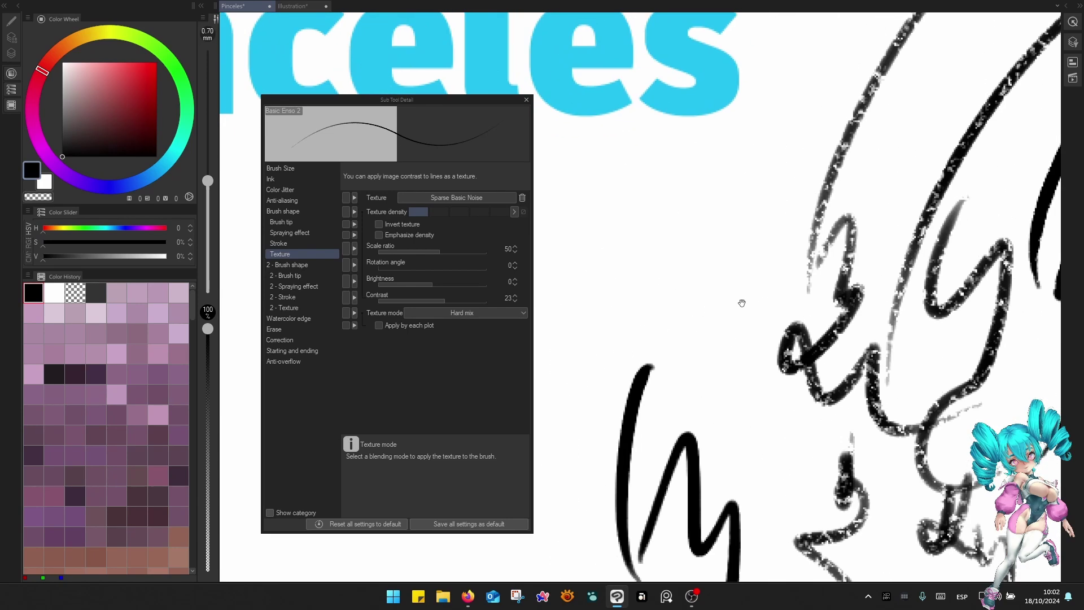
# Compare the Height and Normal texture modes by painting a test stroke with each, side by side above the Hard mix strokes.
pyautogui.click(472, 312)
pyautogui.click(448, 422)
pyautogui.moveTo(755, 141); pyautogui.dragTo(703, 319)
pyautogui.click(463, 313)
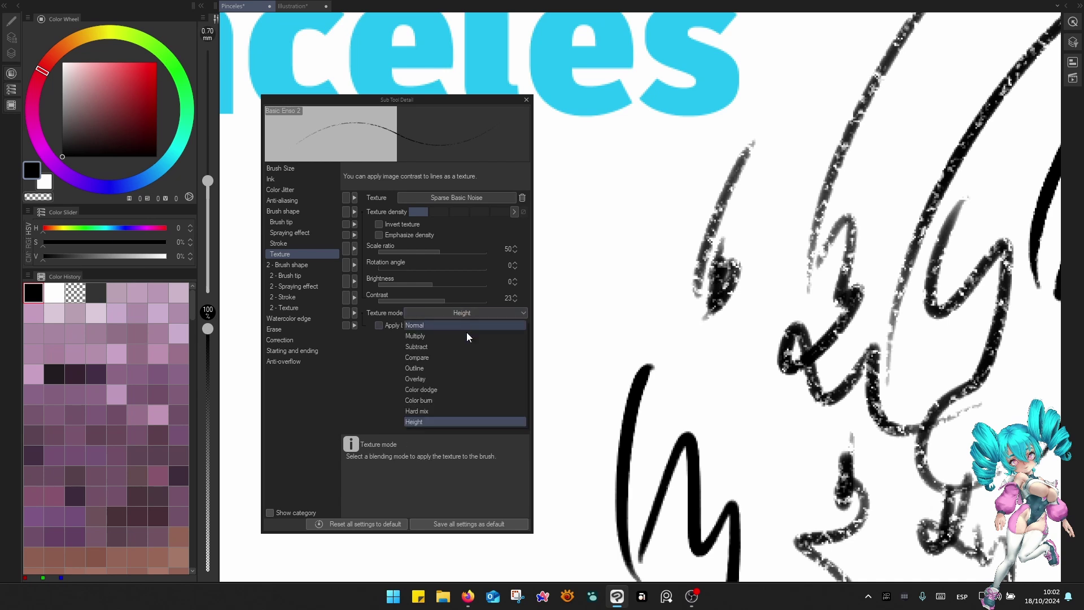
pyautogui.click(459, 323)
pyautogui.moveTo(694, 140)
pyautogui.mouseDown()
pyautogui.moveTo(650, 283)
pyautogui.moveTo(698, 361)
pyautogui.mouseUp()
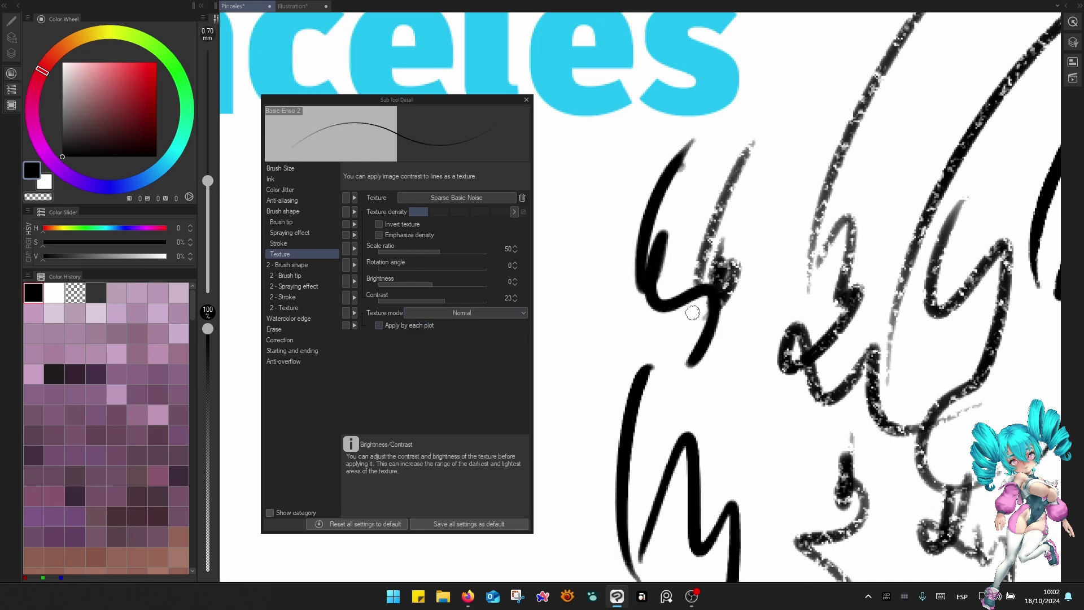
# Compare the Multiply and Subtract texture modes by painting a test stroke with each around the Normal-mode stroke.
pyautogui.click(490, 312)
pyautogui.click(416, 336)
pyautogui.moveTo(759, 117); pyautogui.dragTo(706, 252)
pyautogui.click(497, 313)
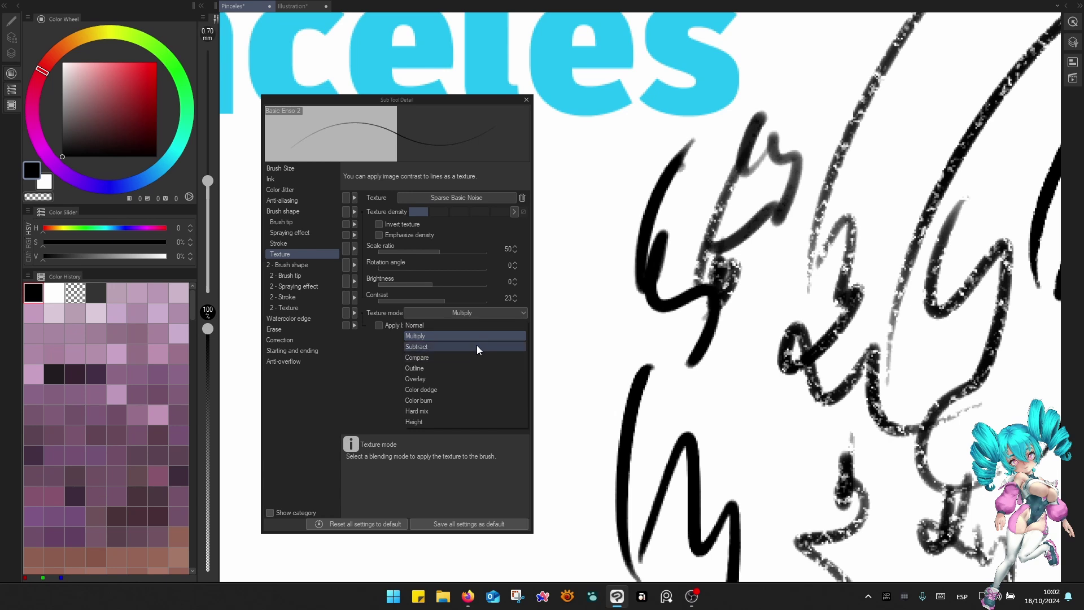
pyautogui.click(477, 344)
pyautogui.moveTo(599, 196)
pyautogui.mouseDown()
pyautogui.moveTo(585, 316)
pyautogui.moveTo(627, 324)
pyautogui.moveTo(571, 381)
pyautogui.mouseUp()
# Return the texture mode to Height and paint a short zigzag test stroke below the Subtract one.
pyautogui.click(483, 313)
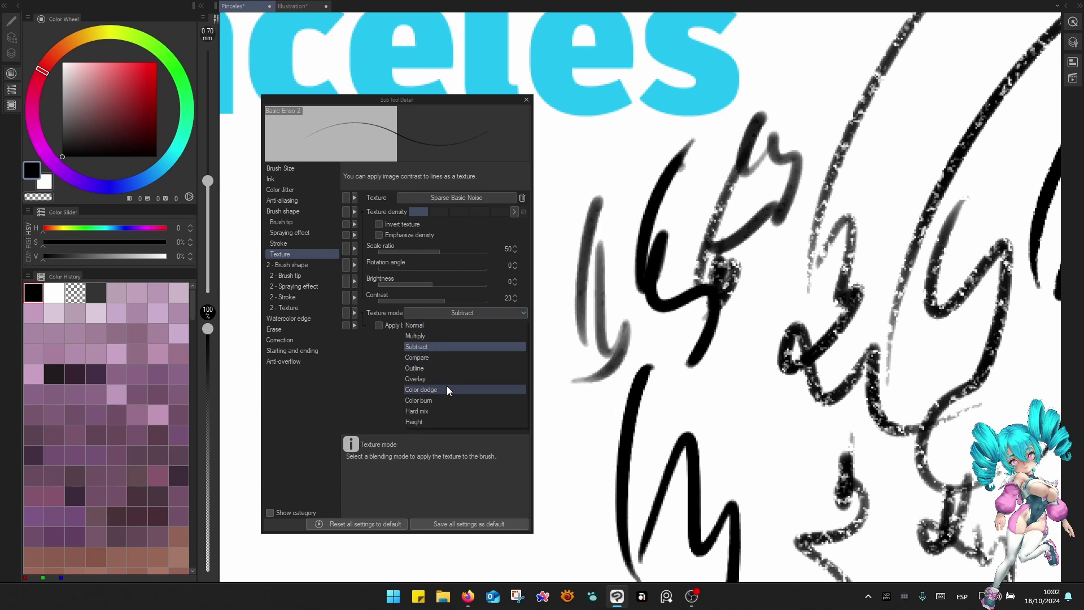
pyautogui.click(452, 422)
pyautogui.moveTo(562, 342); pyautogui.dragTo(598, 446)
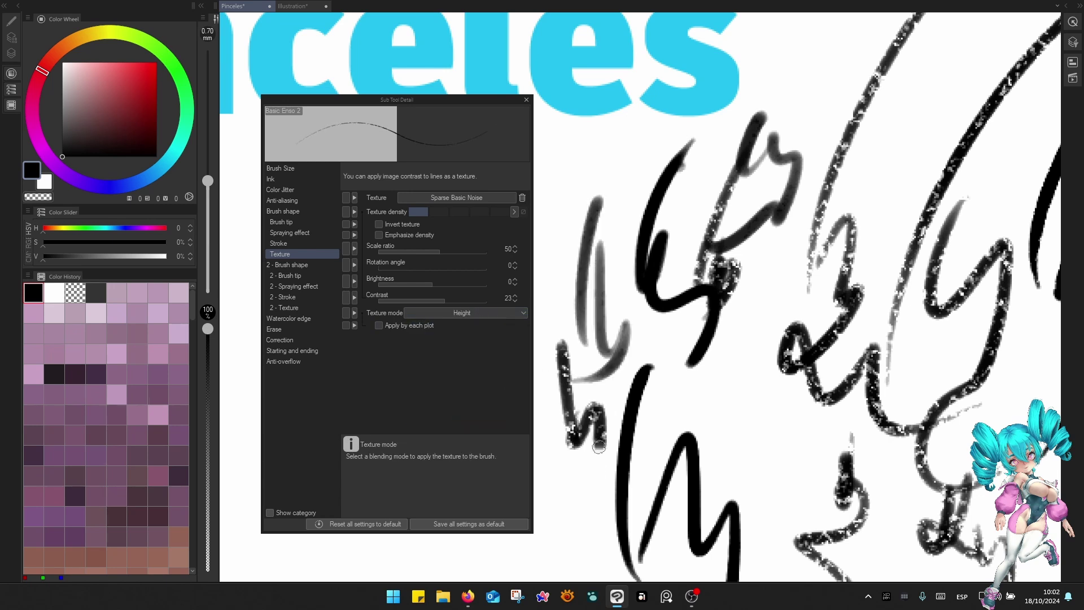
# Clear all the test strokes from the layer and dismiss the Quick Access palette.
pyautogui.rightClick(828, 251)
pyautogui.click(795, 139)
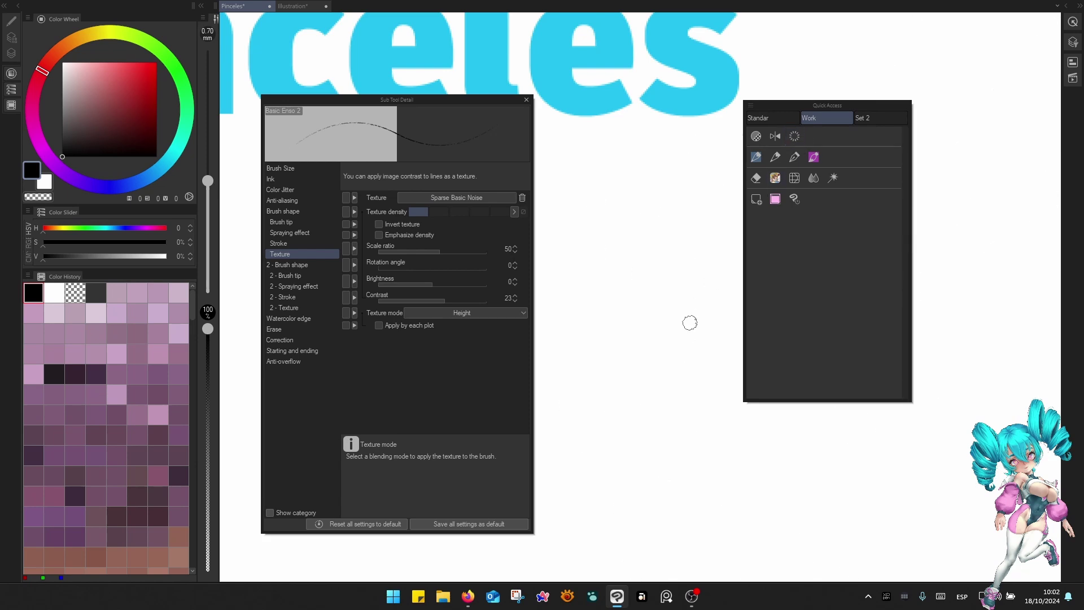
pyautogui.click(690, 322)
# Paint curved and zigzag Height-mode test strokes at 0.80 mm below the title on the cleared canvas.
pyautogui.scroll(-3, 762, 279)
pyautogui.moveTo(762, 278)
pyautogui.mouseDown()
pyautogui.moveTo(809, 181)
pyautogui.moveTo(779, 276)
pyautogui.moveTo(796, 346)
pyautogui.mouseUp()
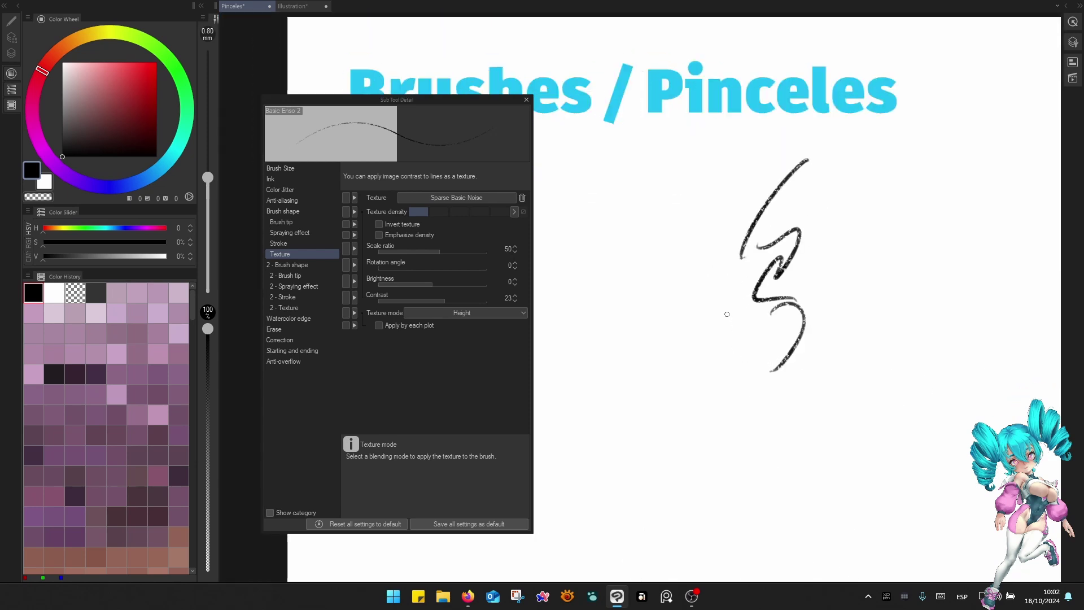
pyautogui.moveTo(692, 259); pyautogui.dragTo(645, 376)
pyautogui.moveTo(666, 343); pyautogui.dragTo(660, 368)
pyautogui.moveTo(688, 448); pyautogui.dragTo(707, 466)
pyautogui.moveTo(733, 441); pyautogui.dragTo(633, 478)
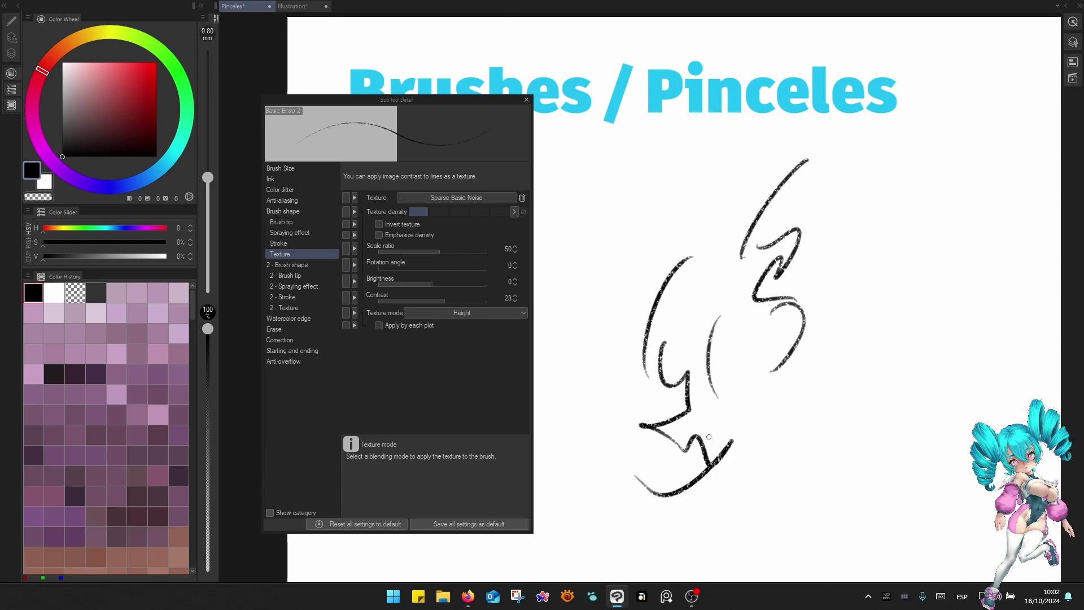
pyautogui.scroll(-2, 707, 325)
pyautogui.scroll(5, 702, 324)
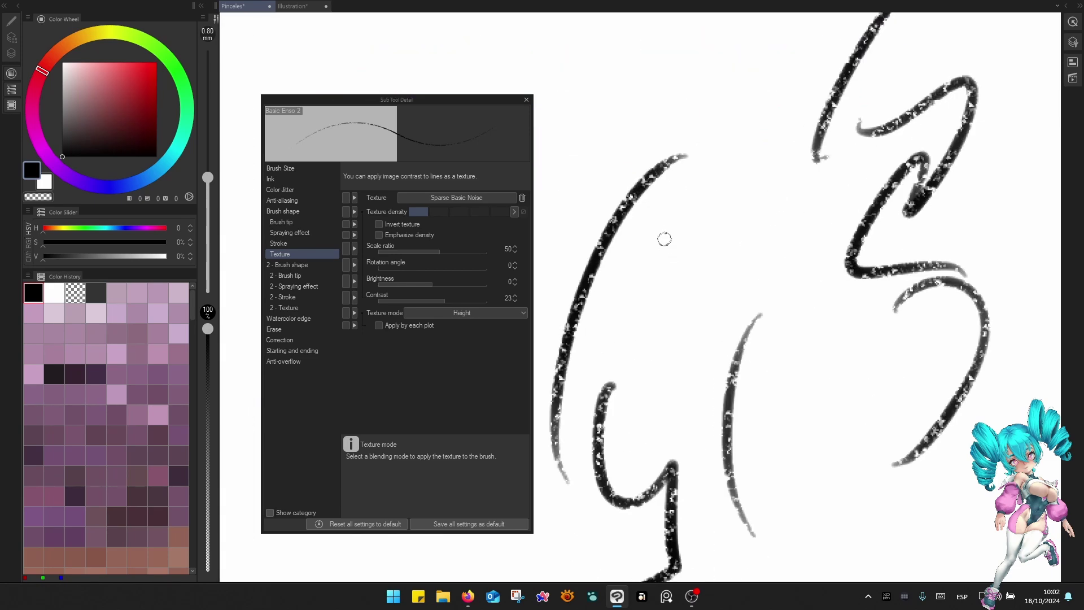
pyautogui.scroll(1, 663, 234)
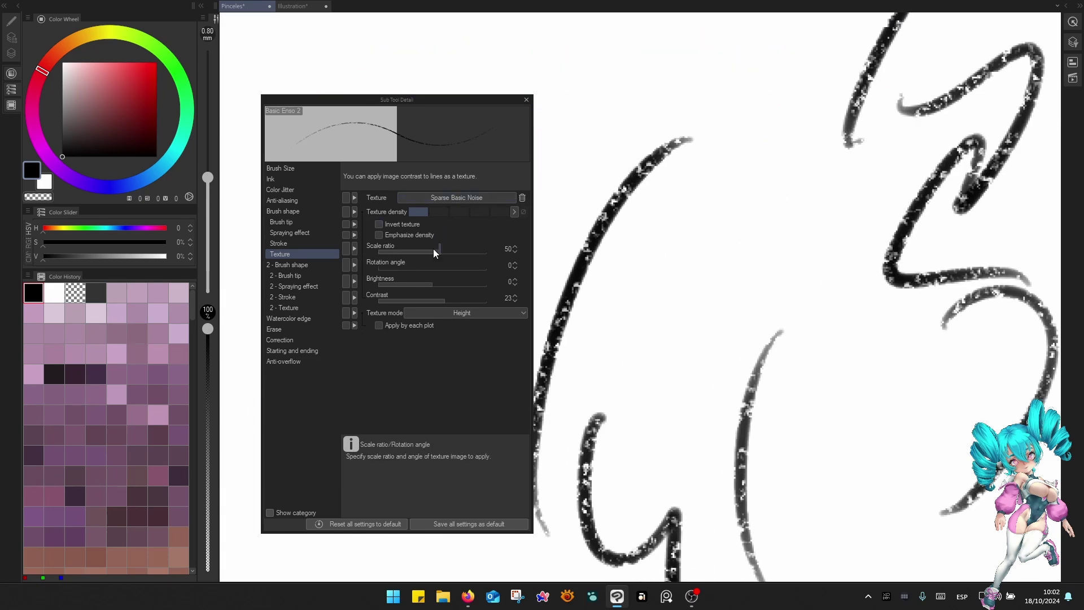
# Set the texture scale ratio to 6 and paint test strokes at 0.80 mm and 0.60 mm.
pyautogui.moveTo(433, 250); pyautogui.dragTo(417, 250)
pyautogui.moveTo(722, 136)
pyautogui.mouseDown()
pyautogui.moveTo(675, 240)
pyautogui.moveTo(686, 339)
pyautogui.moveTo(734, 305)
pyautogui.mouseUp()
pyautogui.moveTo(699, 156); pyautogui.dragTo(836, 298)
pyautogui.press('[')
pyautogui.moveTo(777, 136); pyautogui.dragTo(661, 283)
pyautogui.moveTo(671, 282)
pyautogui.mouseDown()
pyautogui.moveTo(720, 226)
pyautogui.moveTo(684, 306)
pyautogui.mouseUp()
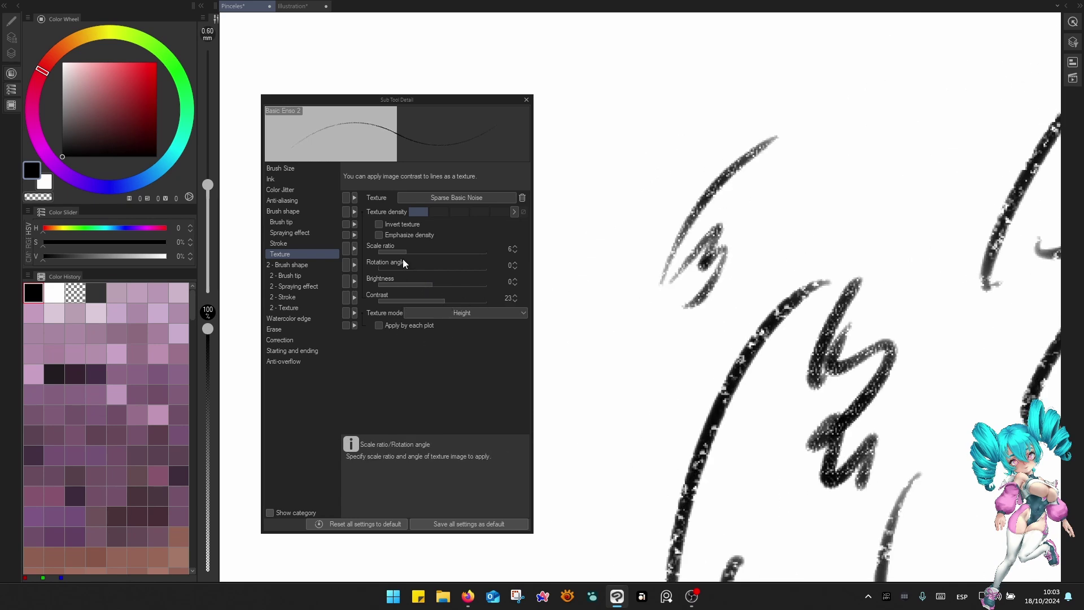
# Set the texture scale ratio to 3 and paint a long curved test stroke at 0.60 mm.
pyautogui.click(509, 248)
pyautogui.write('3')
pyautogui.press('Return')
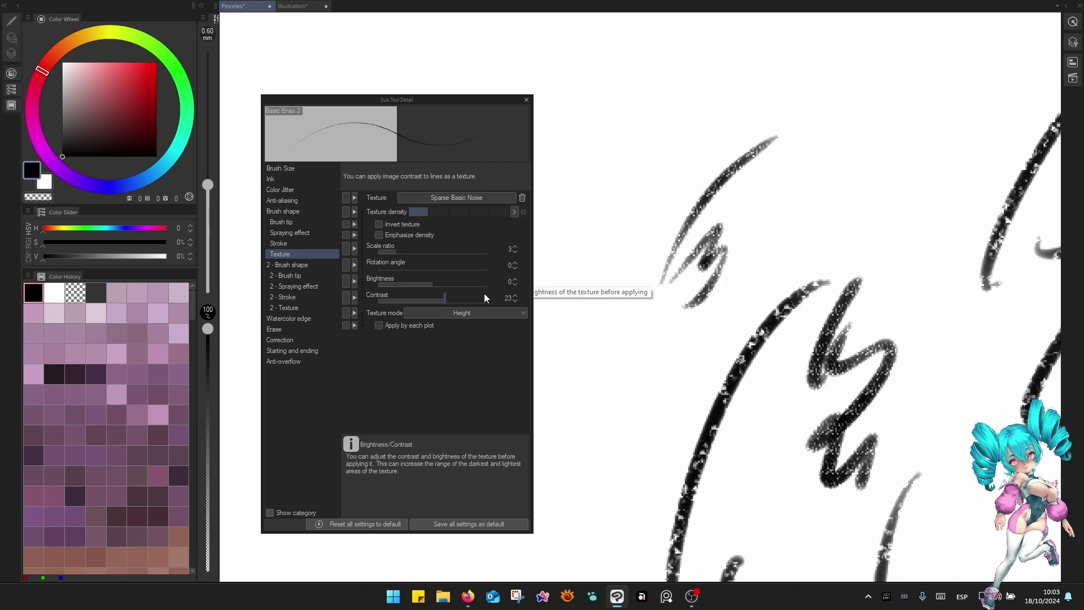
pyautogui.moveTo(764, 78)
pyautogui.mouseDown()
pyautogui.moveTo(610, 263)
pyautogui.moveTo(619, 370)
pyautogui.mouseUp()
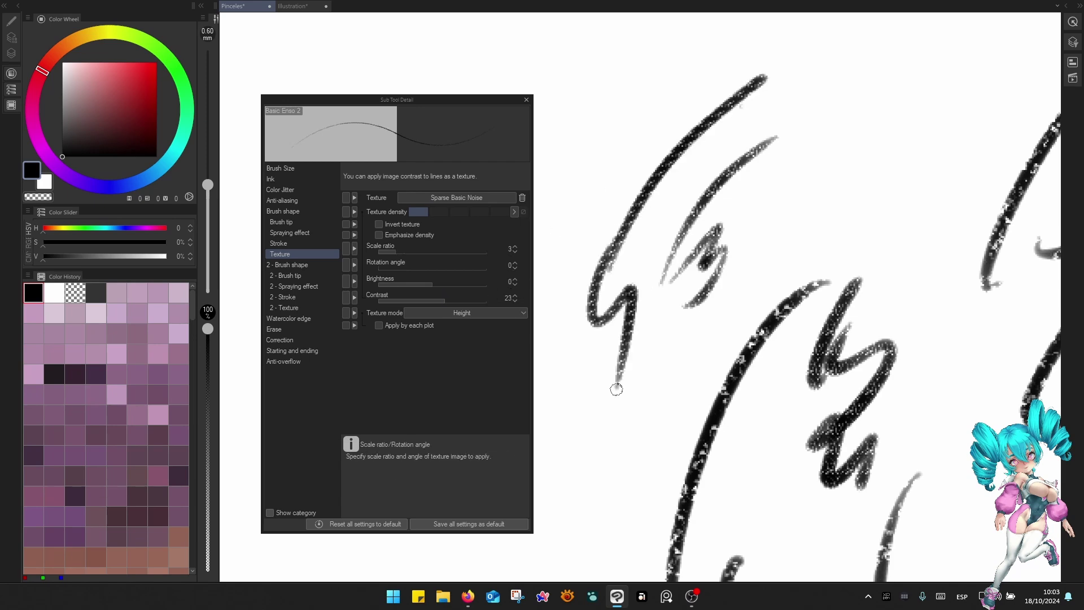
# Enlarge the brush to 0.70 mm and paint curved and looping test strokes in the empty area below the title.
pyautogui.scroll(-3, 921, 298)
pyautogui.moveTo(651, 235); pyautogui.dragTo(854, 180)
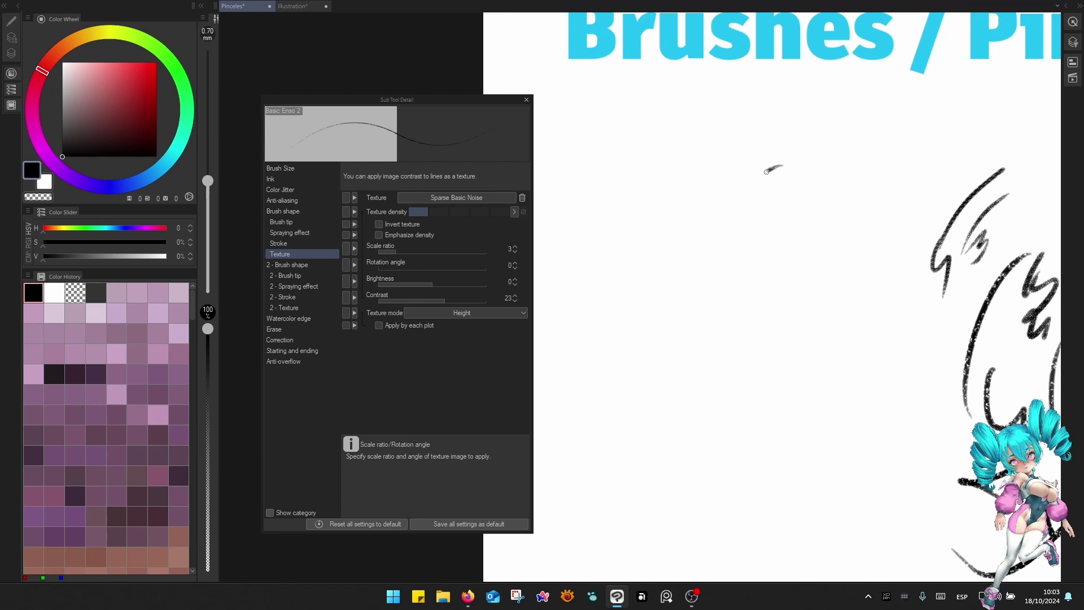
pyautogui.moveTo(766, 171); pyautogui.dragTo(705, 301)
pyautogui.moveTo(718, 289); pyautogui.dragTo(733, 303)
pyautogui.moveTo(760, 373); pyautogui.dragTo(695, 392)
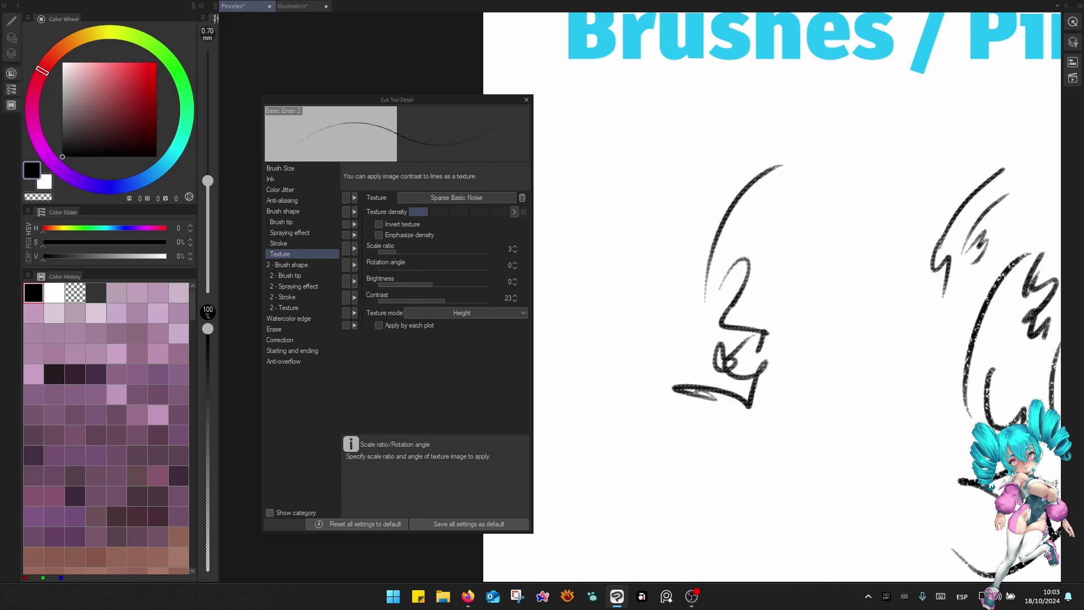
# Turn on Emphasize density and paint a curved test stroke, and try Invert texture for comparison.
pyautogui.click(379, 235)
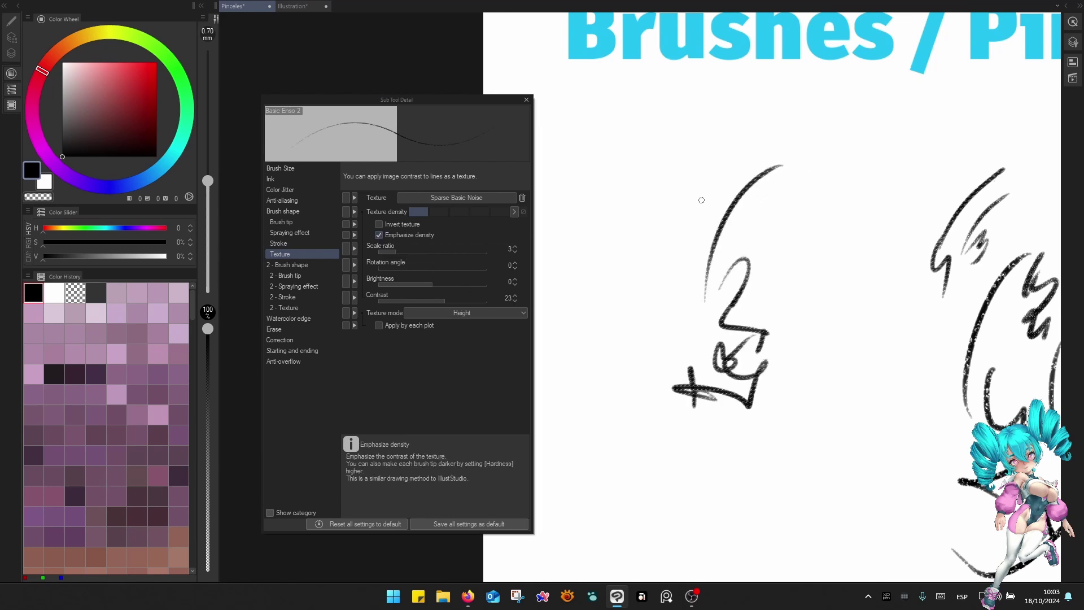
pyautogui.moveTo(717, 158)
pyautogui.mouseDown()
pyautogui.moveTo(665, 253)
pyautogui.moveTo(647, 319)
pyautogui.mouseUp()
pyautogui.click(395, 224)
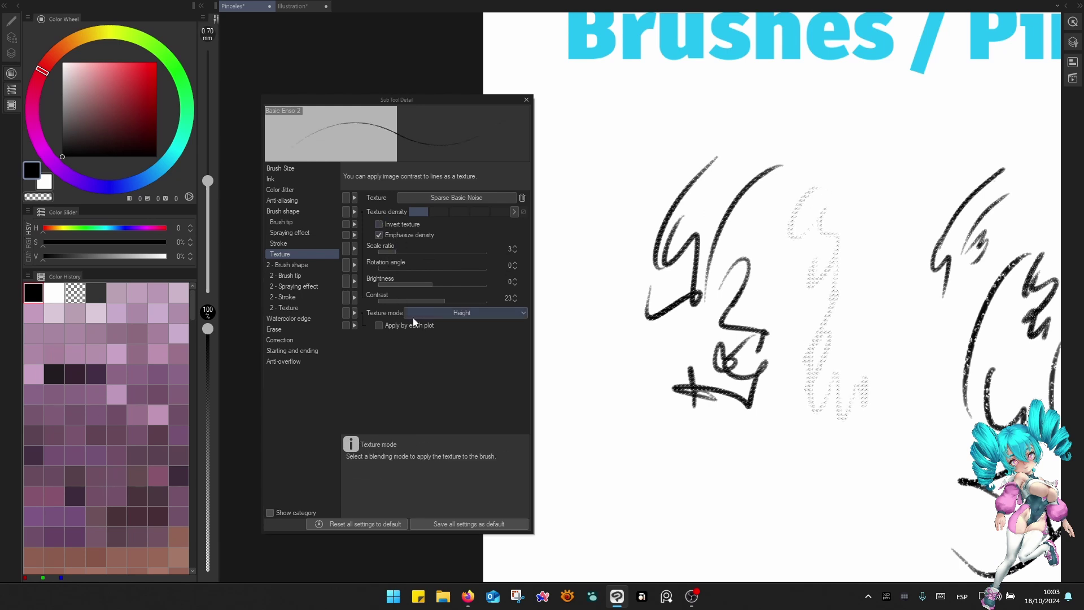
# Set the texture scale ratio to 5 and paint test strokes at 0.70 mm below the title.
pyautogui.click(514, 246)
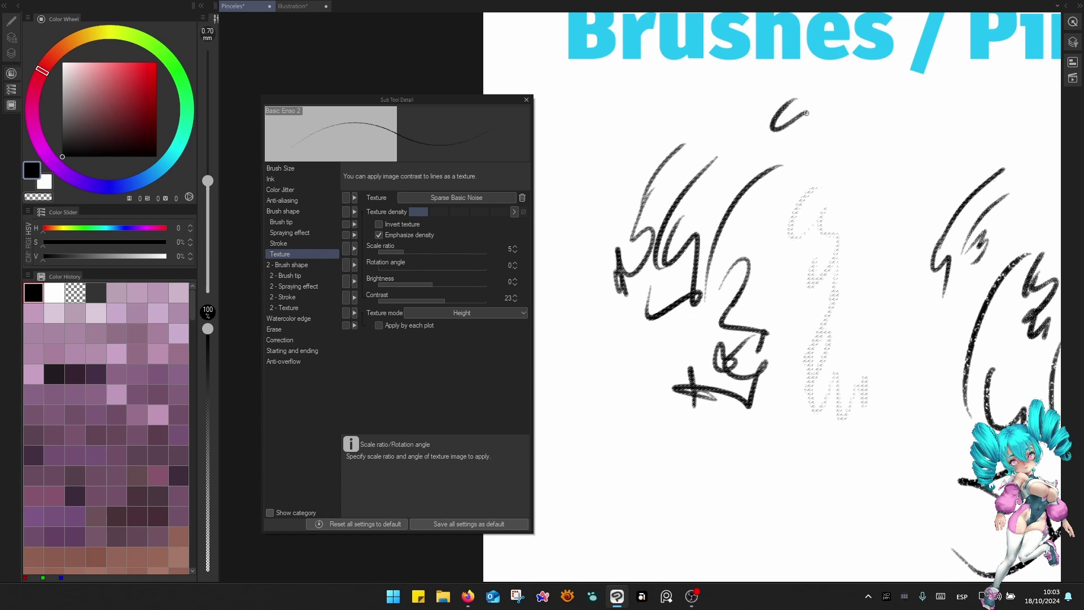
pyautogui.moveTo(806, 113); pyautogui.dragTo(805, 185)
pyautogui.moveTo(898, 117)
pyautogui.mouseDown()
pyautogui.moveTo(903, 212)
pyautogui.moveTo(870, 318)
pyautogui.moveTo(893, 356)
pyautogui.mouseUp()
# Clear the test strokes from the layer, then paint new curved strokes at a brush size of 1.20 mm.
pyautogui.press('q')
pyautogui.press('Delete')
pyautogui.press('q')
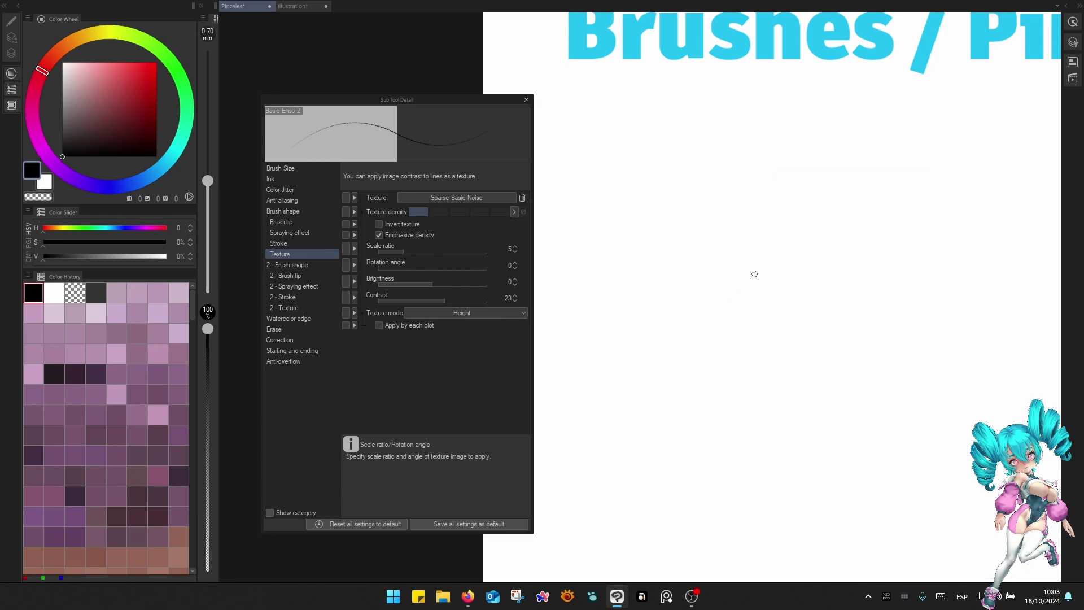
pyautogui.scroll(3, 784, 242)
pyautogui.moveTo(737, 194); pyautogui.dragTo(765, 236)
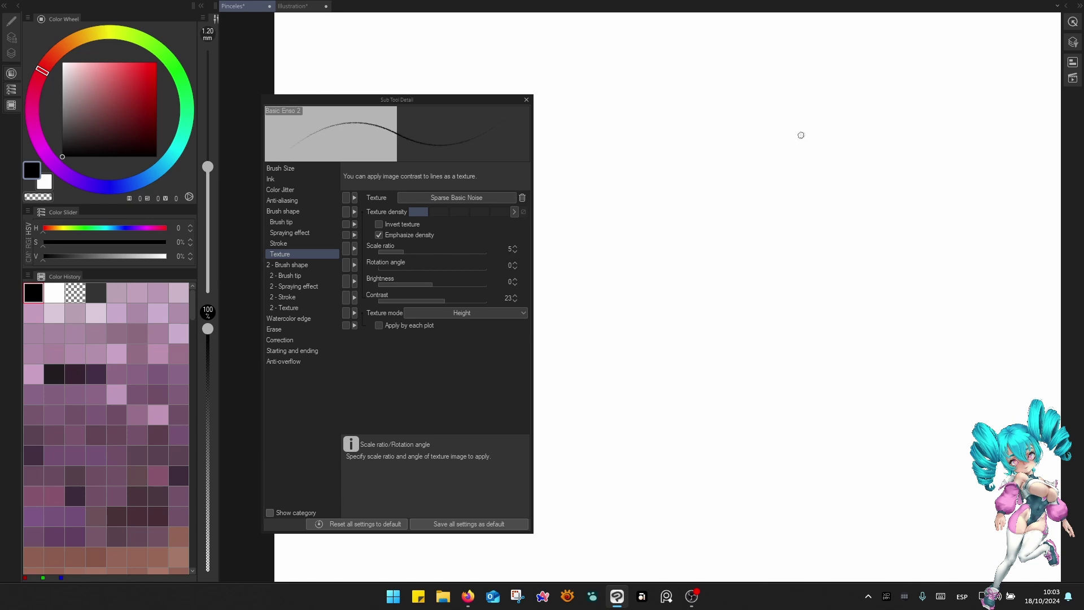
pyautogui.moveTo(802, 135)
pyautogui.mouseDown()
pyautogui.moveTo(739, 280)
pyautogui.moveTo(764, 306)
pyautogui.moveTo(741, 368)
pyautogui.moveTo(703, 394)
pyautogui.mouseUp()
pyautogui.moveTo(688, 205); pyautogui.dragTo(659, 282)
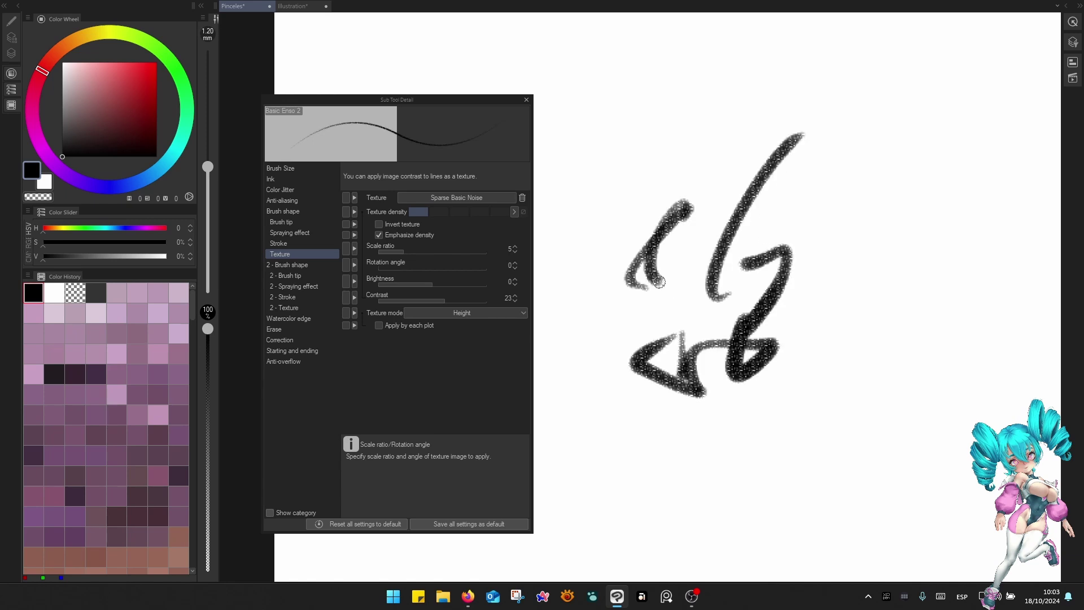
# Enlarge the brush to 1.70 mm and paint thick zigzag test strokes beside and below the existing ones.
pyautogui.press(']')
pyautogui.press(']')
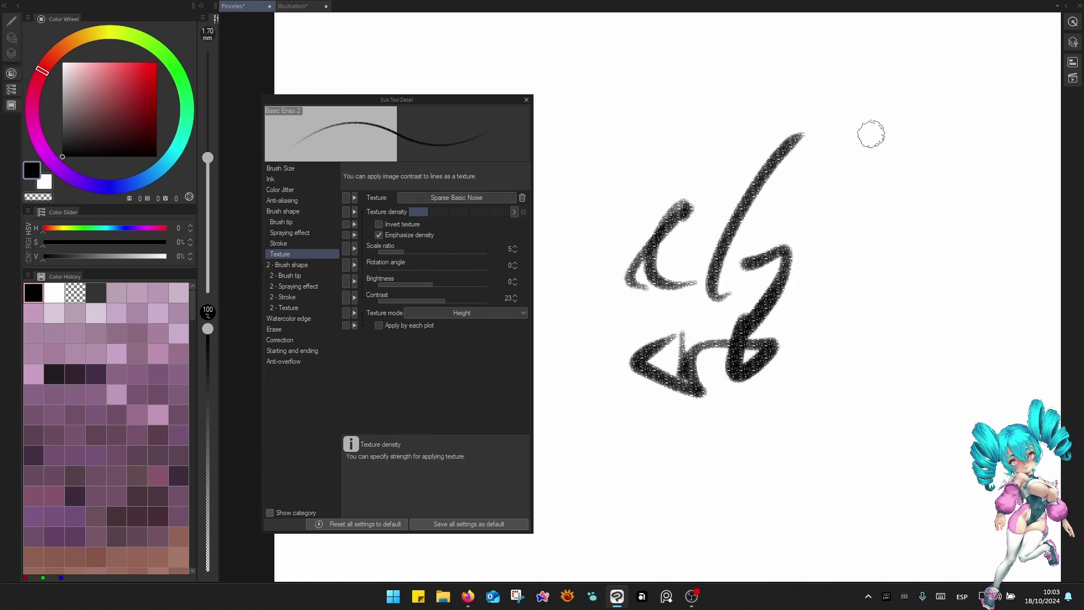
pyautogui.moveTo(874, 125)
pyautogui.mouseDown()
pyautogui.moveTo(887, 364)
pyautogui.moveTo(841, 434)
pyautogui.moveTo(789, 463)
pyautogui.moveTo(606, 459)
pyautogui.mouseUp()
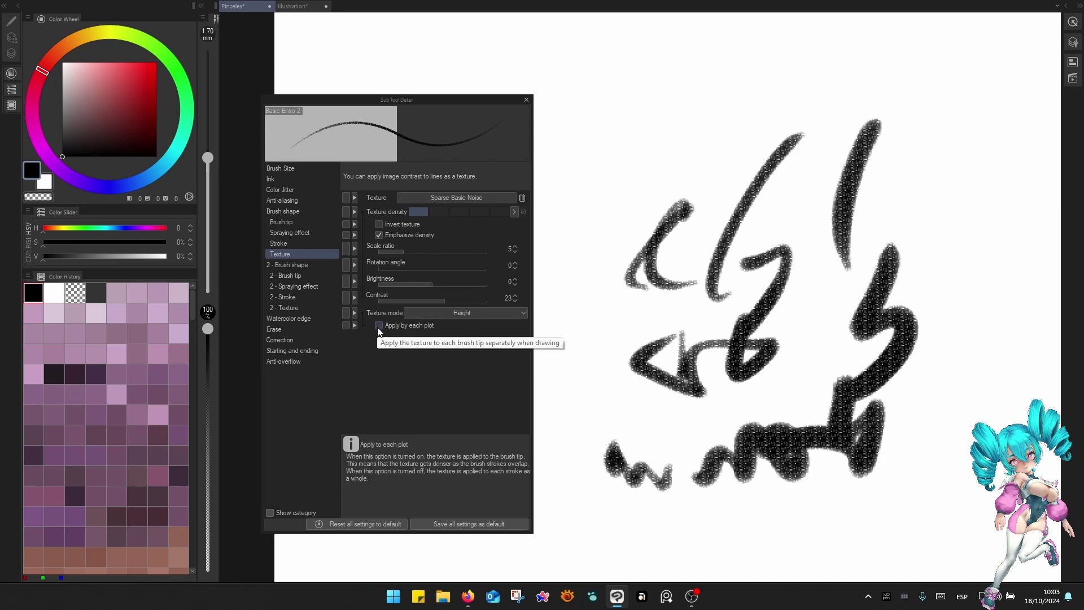
# Turn on Apply by each plot and paint overlapping test strokes in the empty area beside the earlier ones.
pyautogui.click(379, 325)
pyautogui.moveTo(926, 175); pyautogui.dragTo(834, 214)
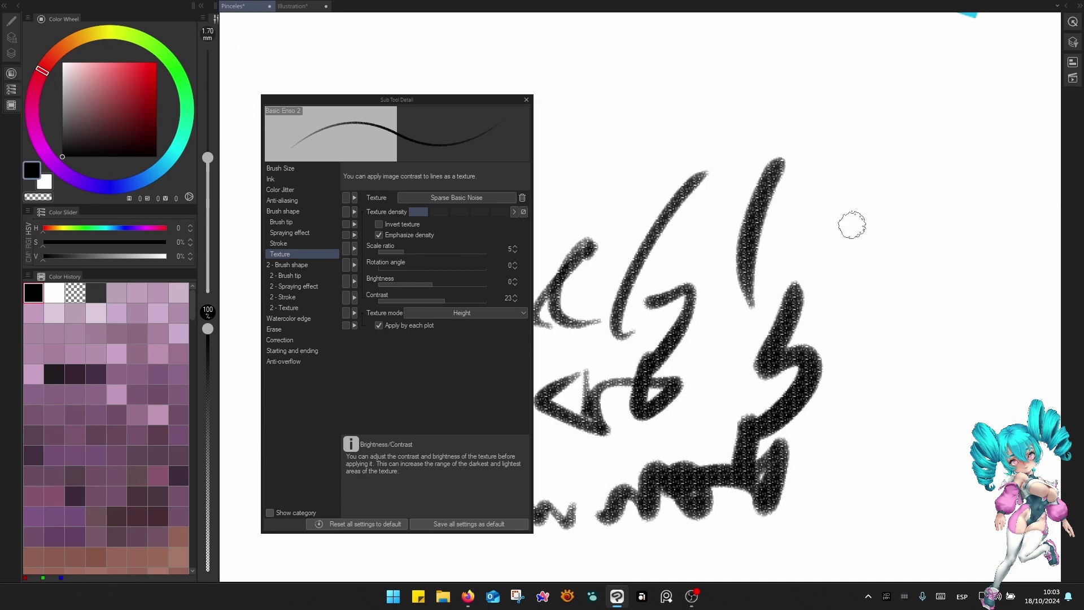
pyautogui.moveTo(878, 182)
pyautogui.mouseDown()
pyautogui.moveTo(872, 307)
pyautogui.moveTo(903, 265)
pyautogui.moveTo(932, 347)
pyautogui.moveTo(921, 439)
pyautogui.mouseUp()
pyautogui.moveTo(986, 242); pyautogui.dragTo(953, 379)
pyautogui.moveTo(989, 305)
pyautogui.mouseDown()
pyautogui.moveTo(946, 437)
pyautogui.moveTo(901, 523)
pyautogui.moveTo(830, 478)
pyautogui.moveTo(873, 353)
pyautogui.mouseUp()
# Try the Compare and Multiply texture modes, painting a scribbled test patch above the strokes with each.
pyautogui.click(503, 313)
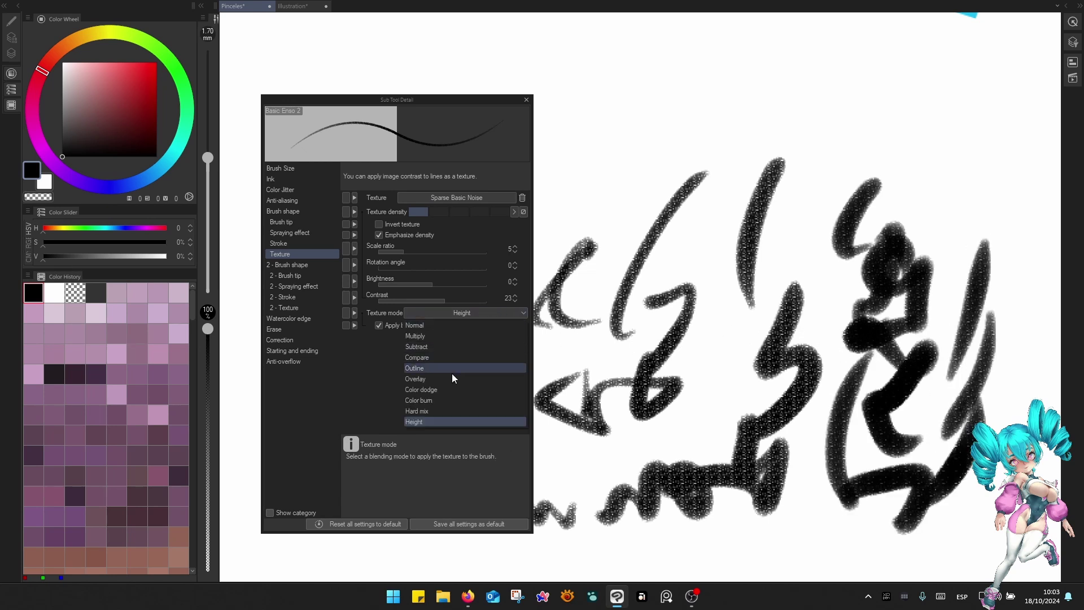
pyautogui.click(453, 357)
pyautogui.moveTo(785, 106)
pyautogui.mouseDown()
pyautogui.moveTo(749, 153)
pyautogui.moveTo(830, 83)
pyautogui.moveTo(740, 206)
pyautogui.mouseUp()
pyautogui.click(508, 313)
pyautogui.click(498, 336)
pyautogui.moveTo(856, 91)
pyautogui.mouseDown()
pyautogui.moveTo(856, 152)
pyautogui.moveTo(908, 99)
pyautogui.moveTo(906, 129)
pyautogui.moveTo(853, 184)
pyautogui.mouseUp()
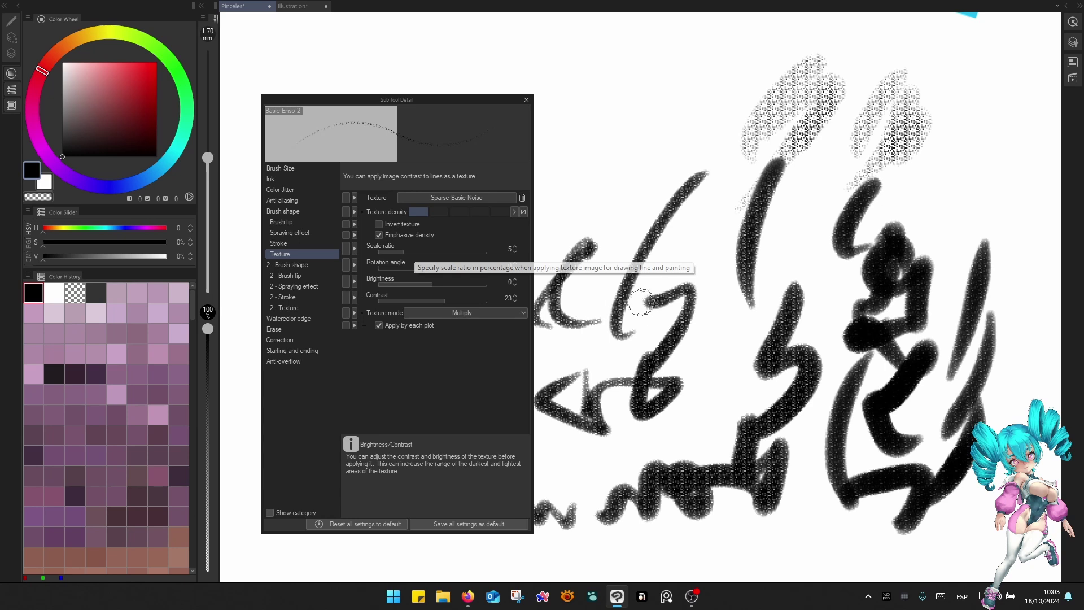
# Switch the texture mode to Subtract and paint test patches at scale ratios of 5 and 37.
pyautogui.click(475, 314)
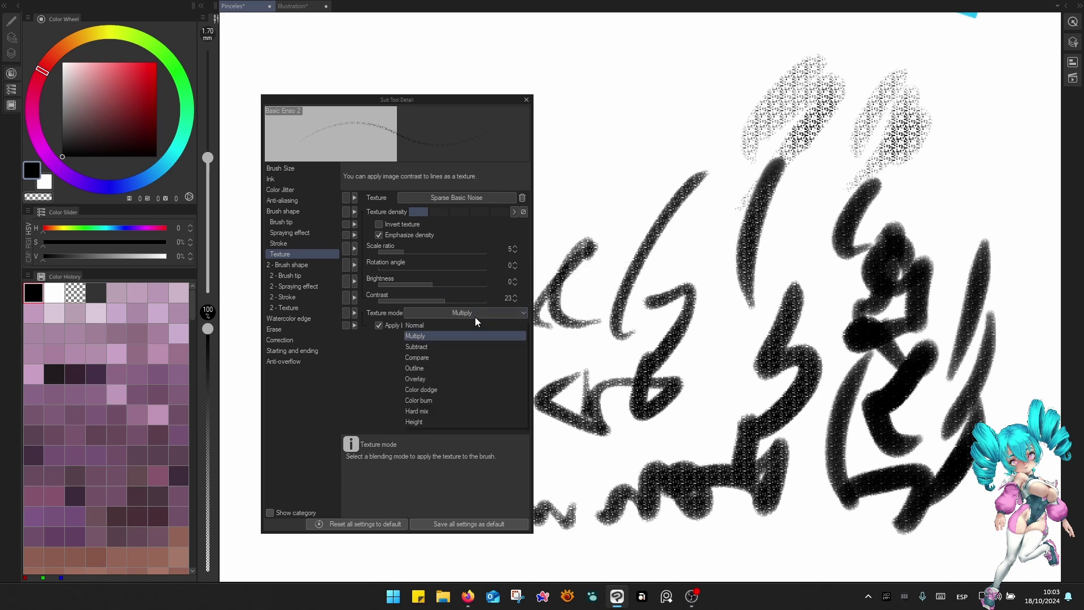
pyautogui.click(468, 347)
pyautogui.moveTo(676, 98)
pyautogui.mouseDown()
pyautogui.moveTo(629, 167)
pyautogui.moveTo(670, 159)
pyautogui.moveTo(632, 220)
pyautogui.mouseUp()
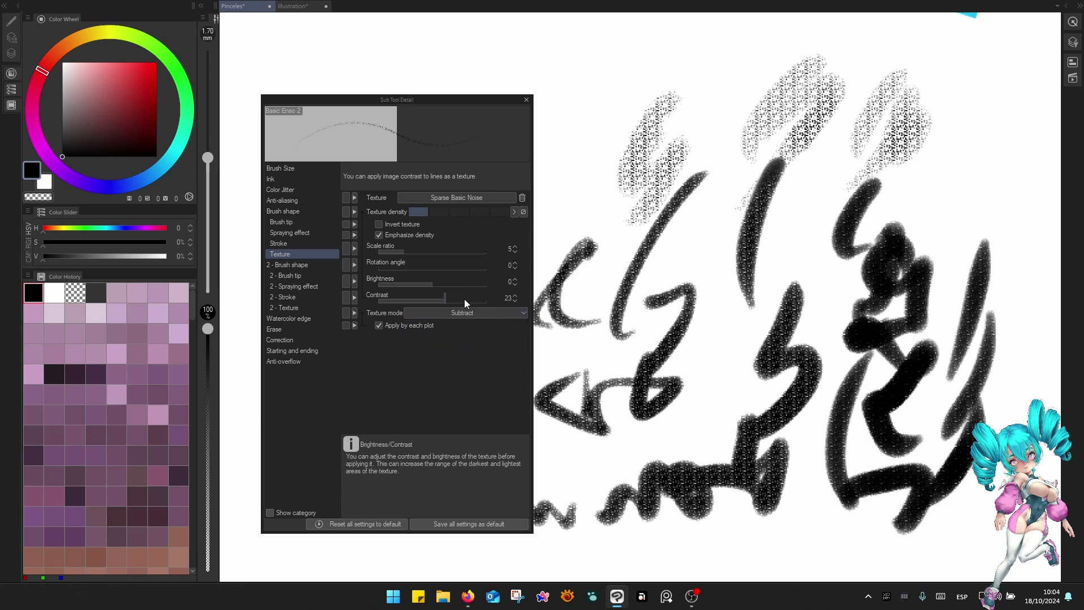
pyautogui.click(413, 249)
pyautogui.moveTo(649, 84)
pyautogui.mouseDown()
pyautogui.moveTo(666, 113)
pyautogui.moveTo(700, 127)
pyautogui.mouseUp()
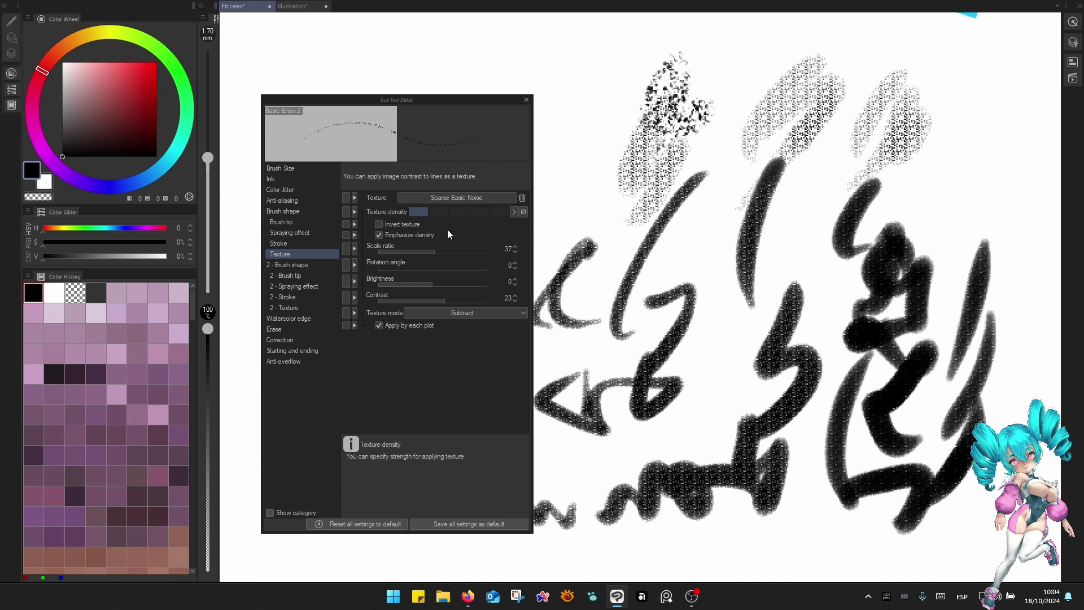
# Try texture scale ratios of 274 and 45, painting test strokes with each.
pyautogui.click(440, 251)
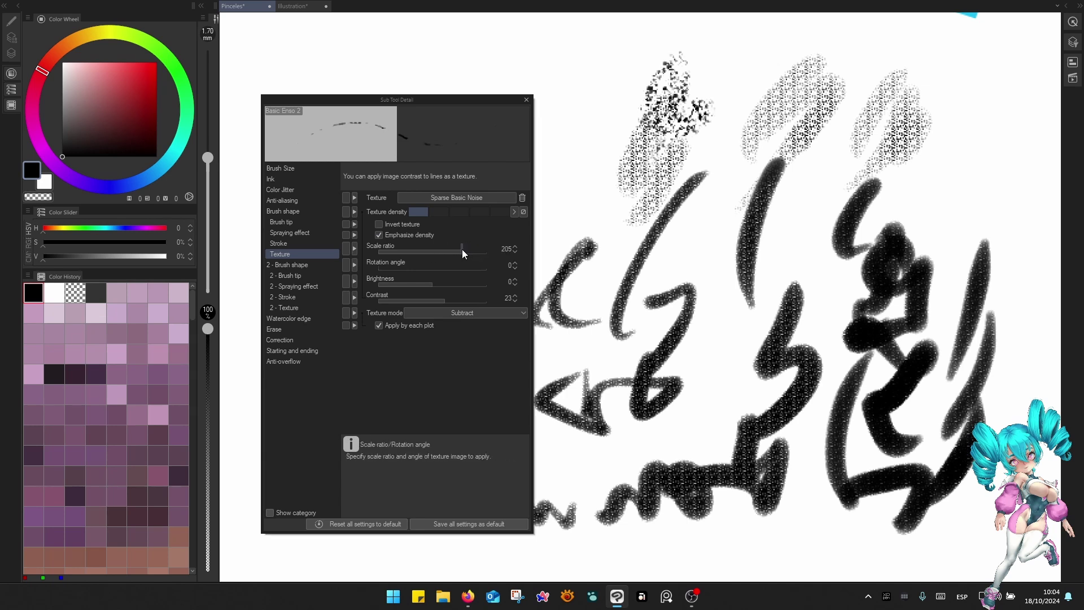
pyautogui.moveTo(462, 249); pyautogui.dragTo(467, 249)
pyautogui.moveTo(641, 91)
pyautogui.mouseDown()
pyautogui.moveTo(615, 119)
pyautogui.moveTo(613, 146)
pyautogui.mouseUp()
pyautogui.moveTo(589, 194); pyautogui.dragTo(616, 229)
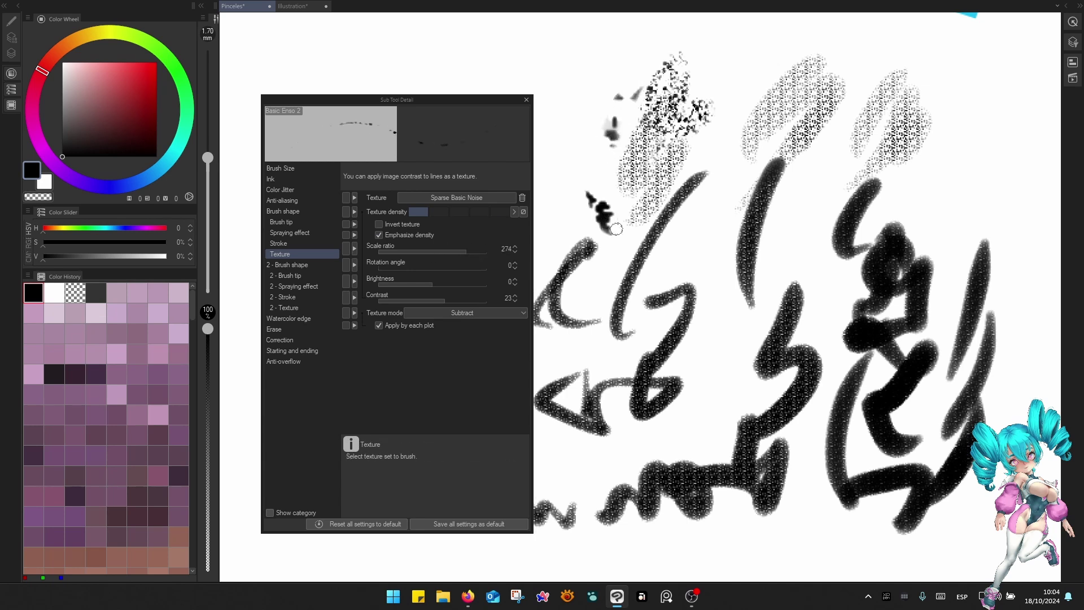
pyautogui.click(435, 253)
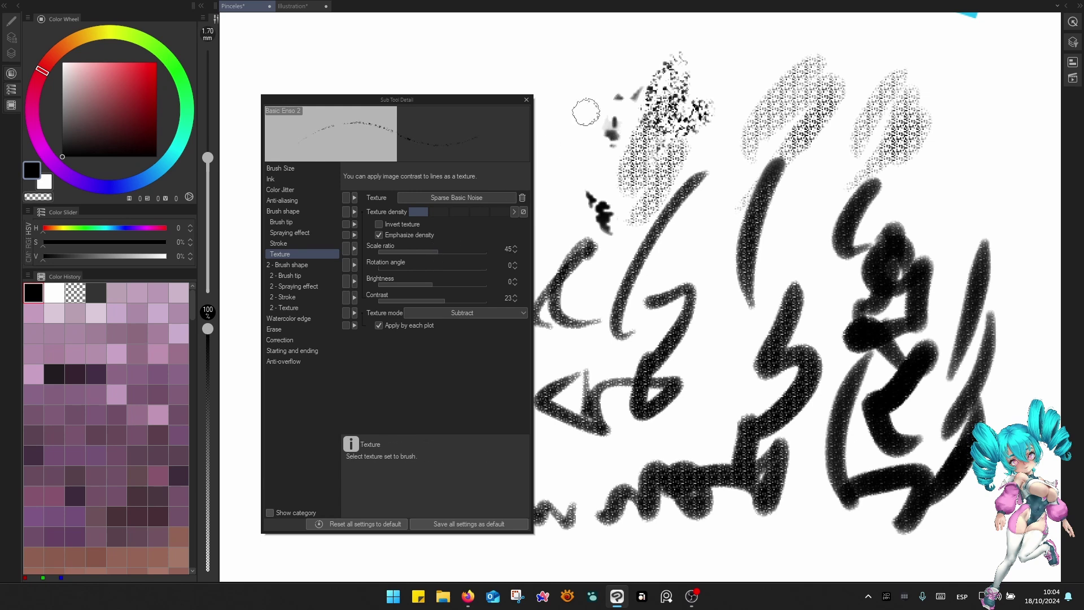
pyautogui.moveTo(586, 112)
pyautogui.mouseDown()
pyautogui.moveTo(581, 155)
pyautogui.moveTo(618, 203)
pyautogui.mouseUp()
# Set the texture scale ratio to 10 and the texture mode to Compare, then paint a test stroke.
pyautogui.click(416, 249)
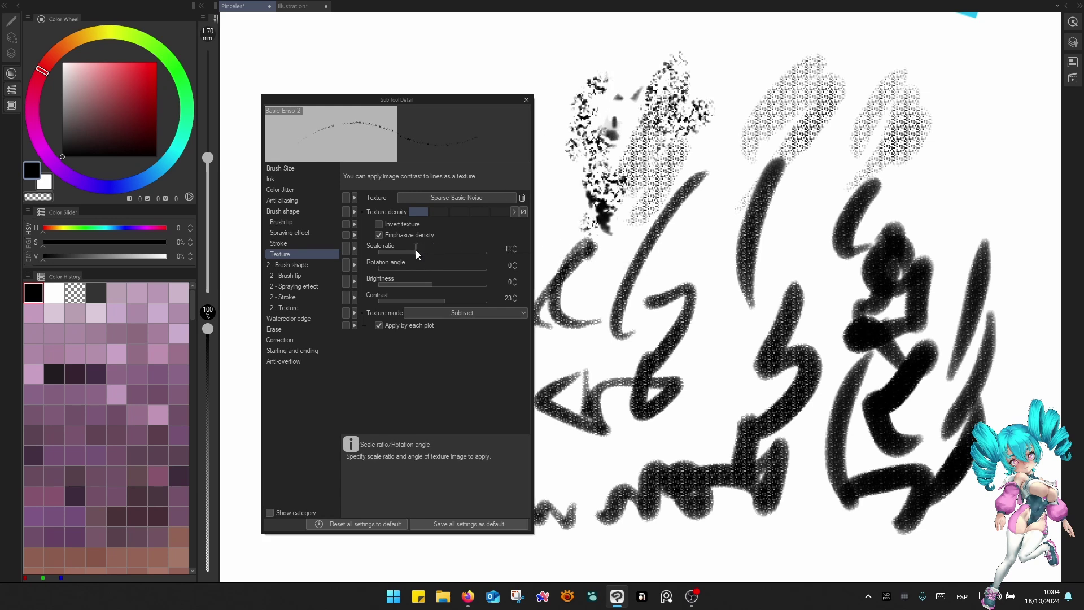
pyautogui.click(414, 250)
pyautogui.click(450, 310)
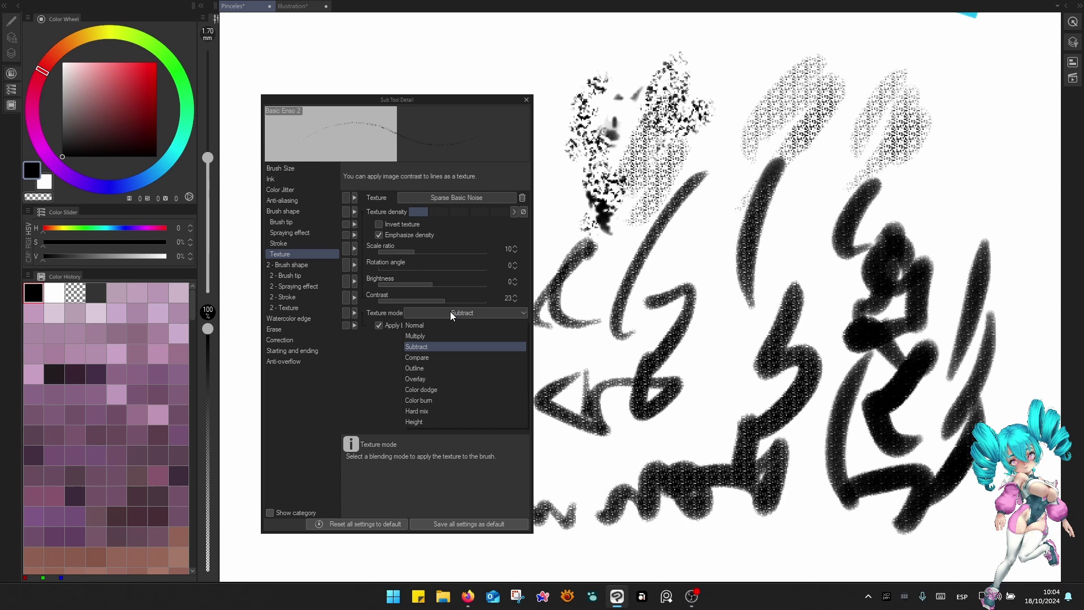
pyautogui.click(456, 356)
pyautogui.moveTo(648, 88)
pyautogui.mouseDown()
pyautogui.moveTo(706, 156)
pyautogui.moveTo(611, 217)
pyautogui.mouseUp()
# Clear all test strokes from the layer and paint a single S-shaped stroke with the Sparse Basic Noise texture.
pyautogui.press('q')
pyautogui.click(760, 74)
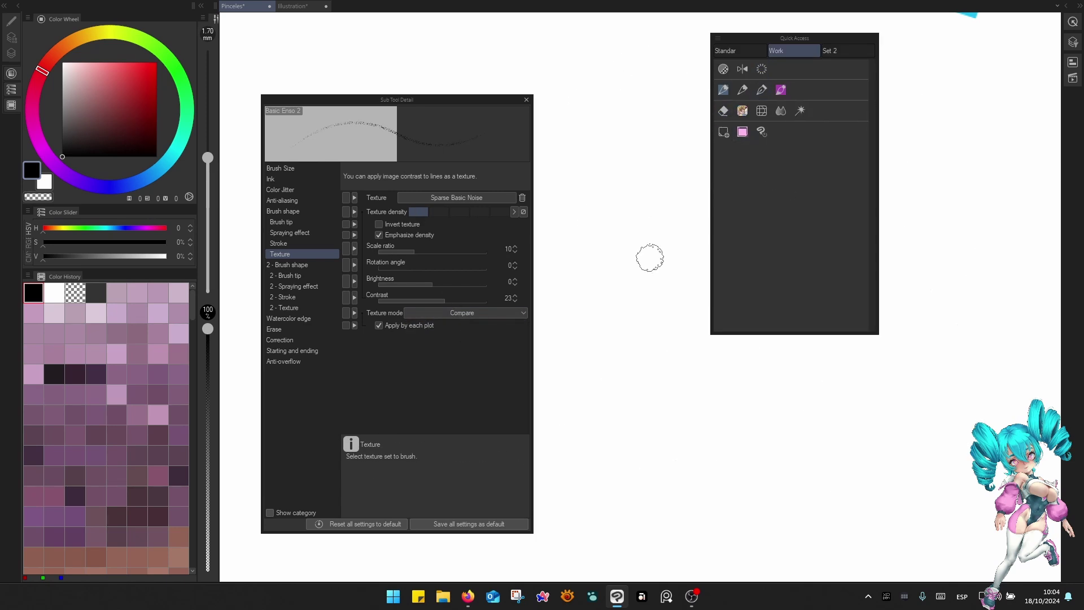
pyautogui.moveTo(660, 189)
pyautogui.mouseDown()
pyautogui.moveTo(700, 271)
pyautogui.moveTo(613, 305)
pyautogui.mouseUp()
# Change the brush's paper texture to the Burlap pattern and paint a large S-shaped test stroke.
pyautogui.click(489, 199)
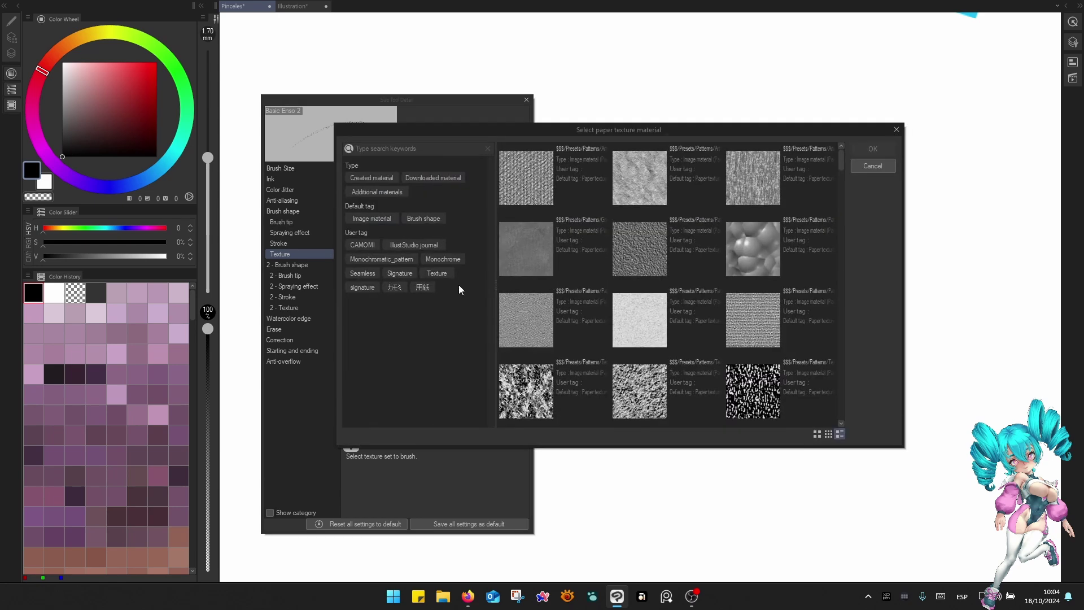
pyautogui.click(873, 165)
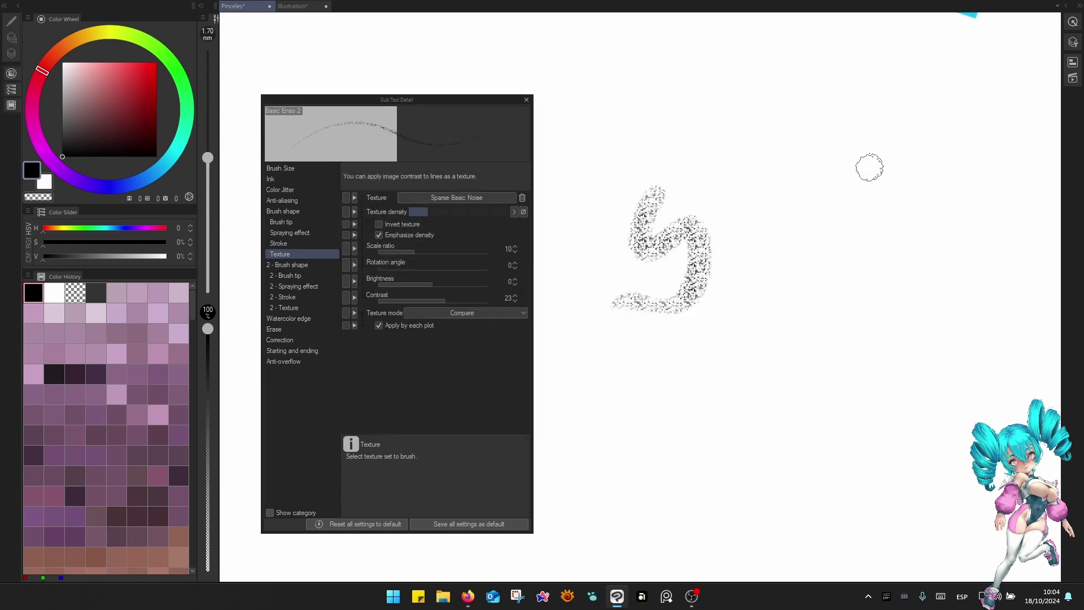
pyautogui.click(481, 201)
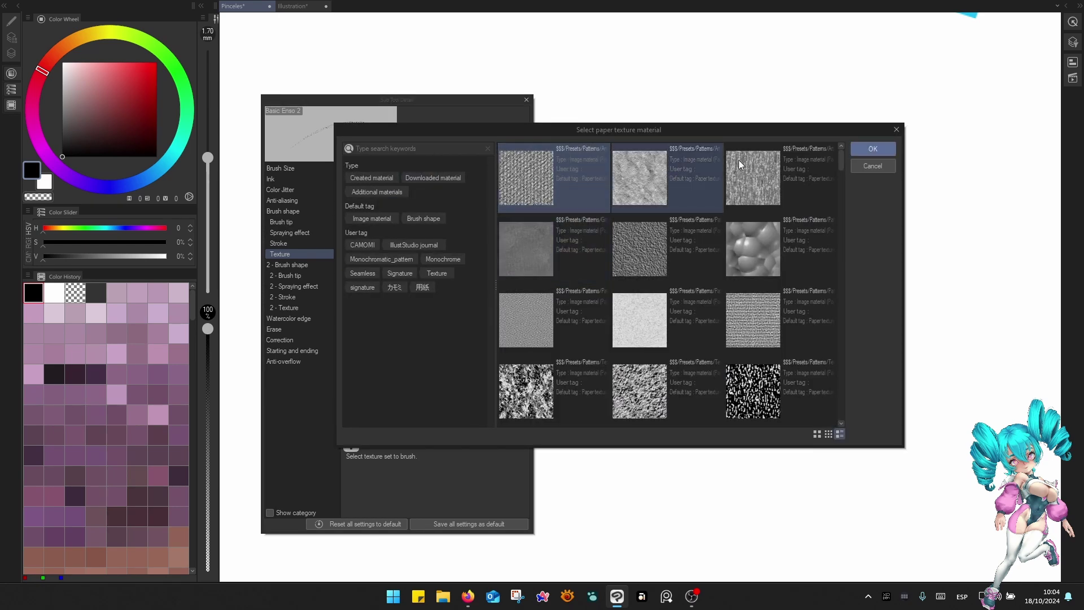
pyautogui.click(740, 164)
pyautogui.click(872, 149)
pyautogui.moveTo(813, 108); pyautogui.dragTo(790, 342)
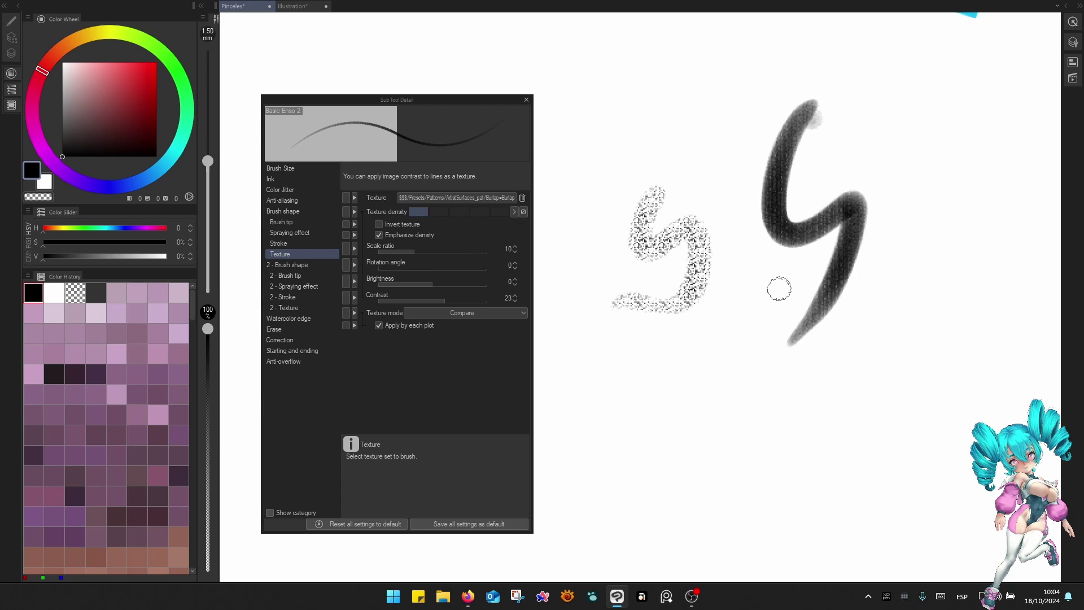
# Reduce the brush to 1.00 mm, paint smaller Burlap test strokes, and inspect the large stroke's texture up close.
pyautogui.moveTo(754, 305); pyautogui.dragTo(722, 446)
pyautogui.press('[')
pyautogui.moveTo(667, 378); pyautogui.dragTo(706, 428)
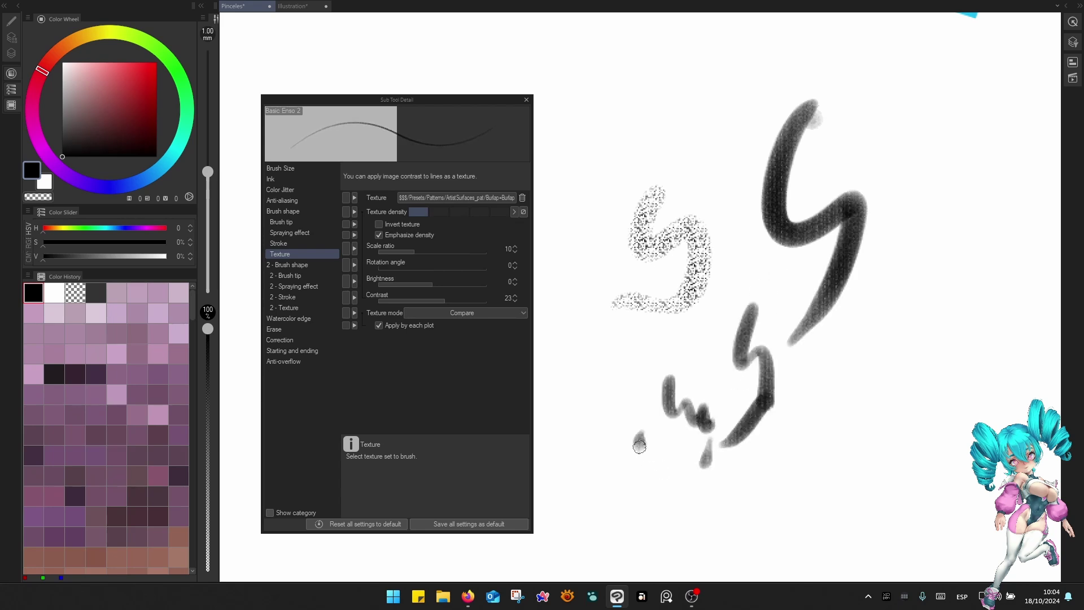
pyautogui.moveTo(640, 446); pyautogui.dragTo(658, 492)
pyautogui.moveTo(614, 357)
pyautogui.mouseDown()
pyautogui.moveTo(633, 381)
pyautogui.moveTo(633, 421)
pyautogui.moveTo(608, 465)
pyautogui.moveTo(636, 502)
pyautogui.mouseUp()
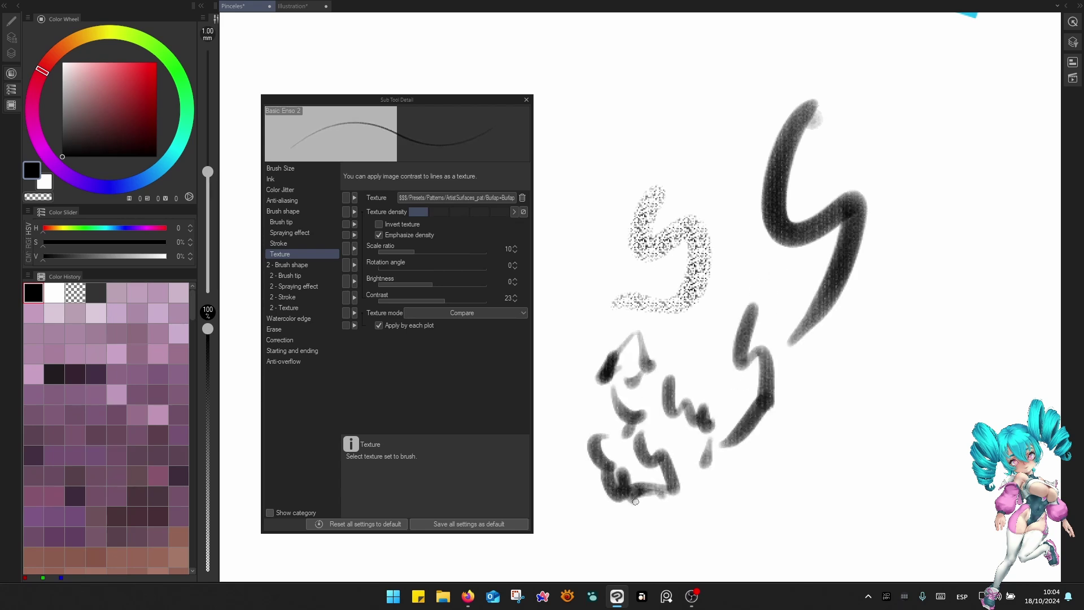
pyautogui.moveTo(720, 253)
pyautogui.mouseDown()
pyautogui.moveTo(716, 339)
pyautogui.moveTo(739, 412)
pyautogui.mouseUp()
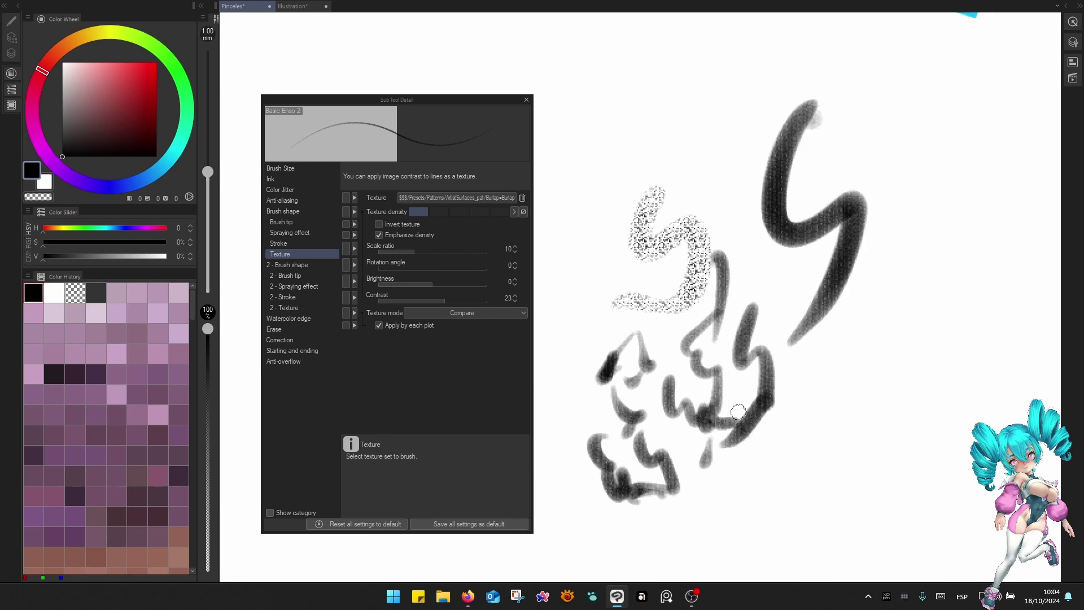
pyautogui.scroll(10, 823, 134)
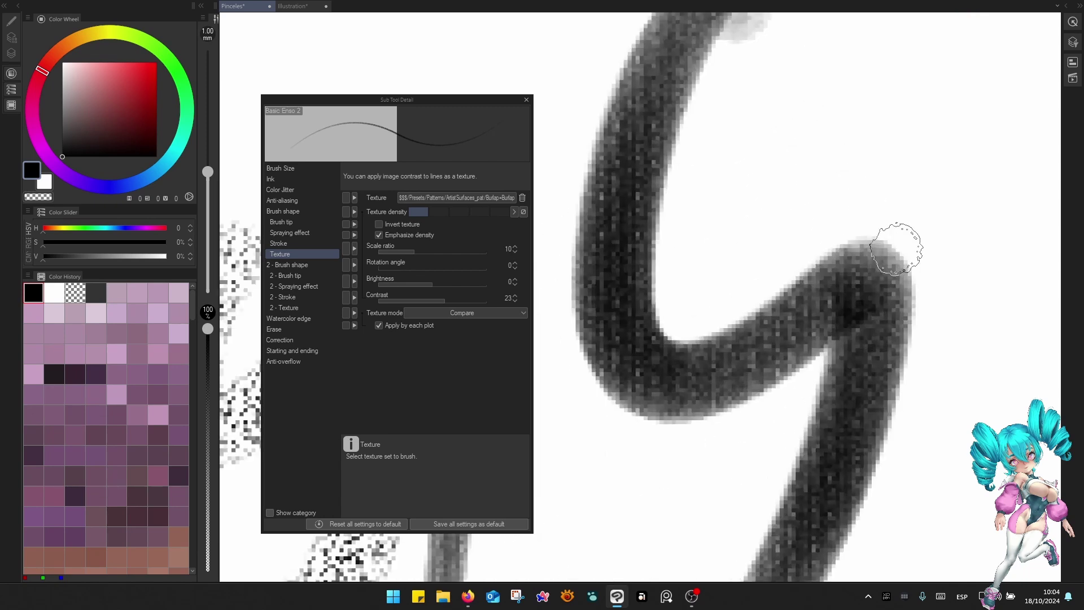
pyautogui.scroll(-2, 896, 248)
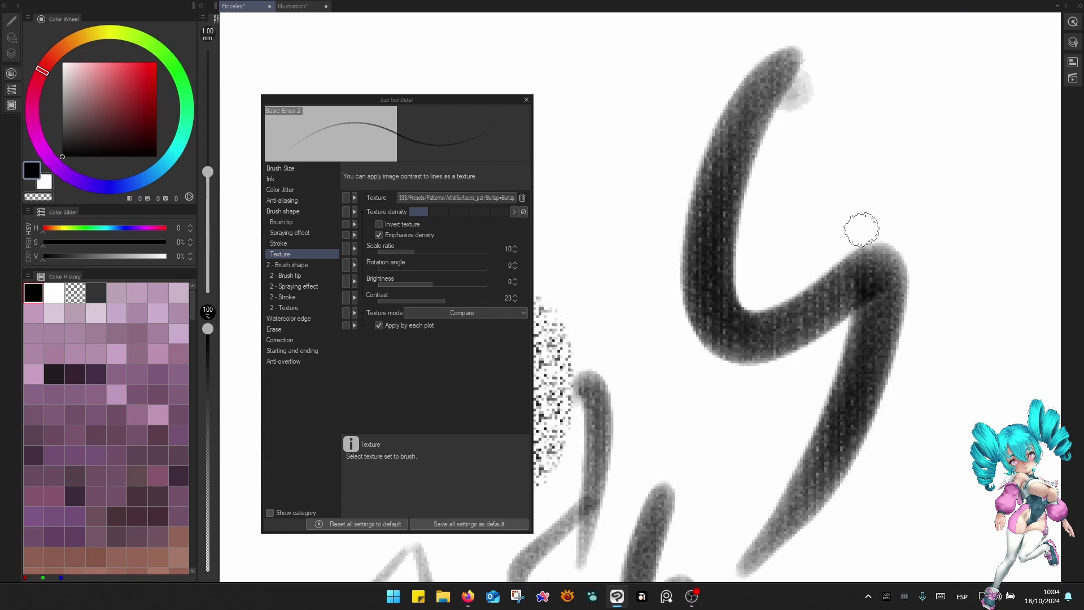
# Set the brush tip thickness to 45 and paint test strokes at brush sizes of 1.00 mm and 1.20 mm.
pyautogui.click(308, 223)
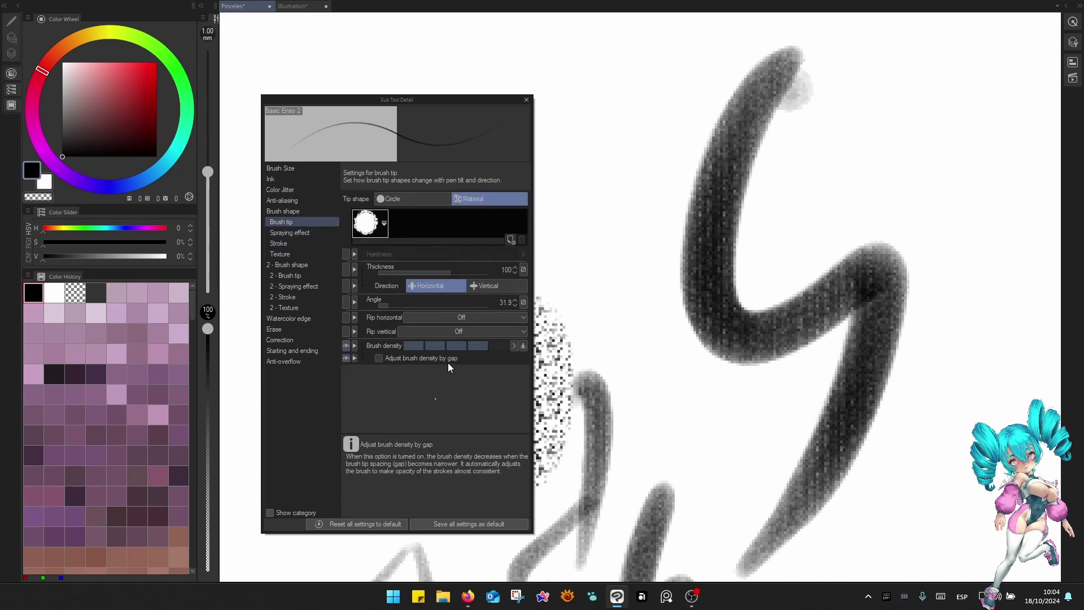
pyautogui.moveTo(448, 272); pyautogui.dragTo(439, 271)
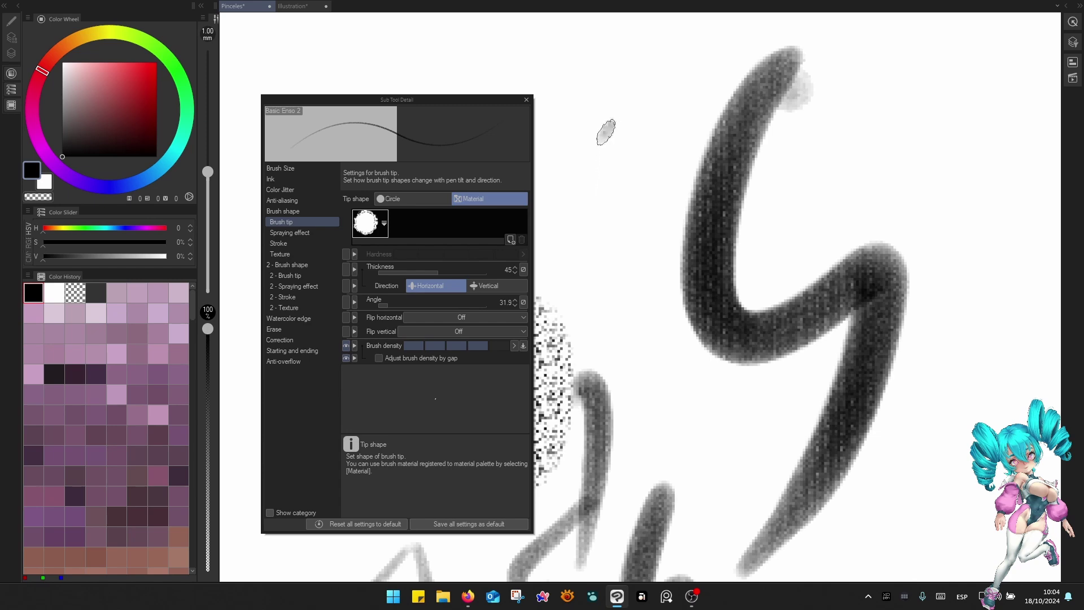
pyautogui.moveTo(606, 132)
pyautogui.mouseDown()
pyautogui.moveTo(604, 246)
pyautogui.moveTo(585, 280)
pyautogui.mouseUp()
pyautogui.moveTo(856, 190); pyautogui.dragTo(694, 246)
pyautogui.press(']')
pyautogui.moveTo(876, 96)
pyautogui.mouseDown()
pyautogui.moveTo(809, 168)
pyautogui.moveTo(833, 331)
pyautogui.mouseUp()
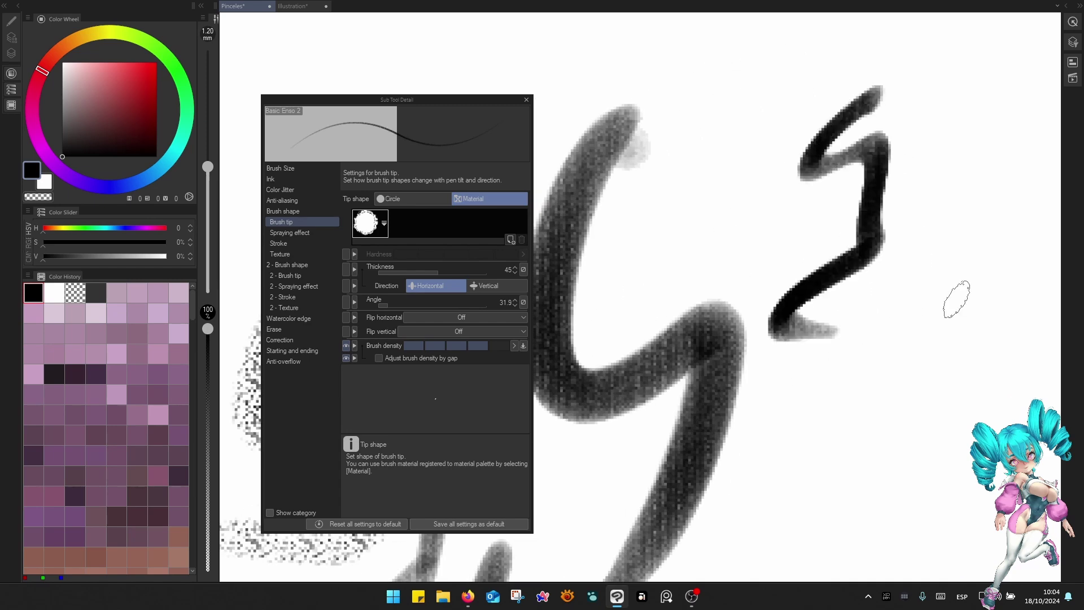
# Enlarge the brush to 1.70 mm and paint winding, overlapping test strokes with the flattened tip.
pyautogui.scroll(-2, 939, 272)
pyautogui.moveTo(785, 235); pyautogui.dragTo(710, 176)
pyautogui.press(']')
pyautogui.press(']')
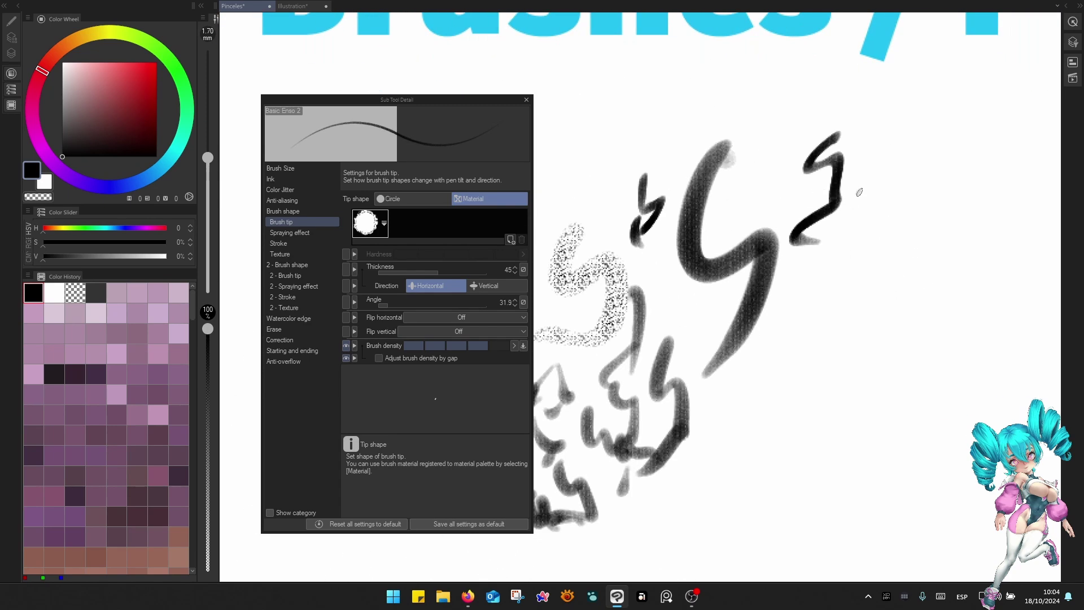
pyautogui.moveTo(864, 194)
pyautogui.mouseDown()
pyautogui.moveTo(870, 308)
pyautogui.moveTo(790, 373)
pyautogui.moveTo(819, 434)
pyautogui.moveTo(728, 463)
pyautogui.moveTo(788, 404)
pyautogui.mouseUp()
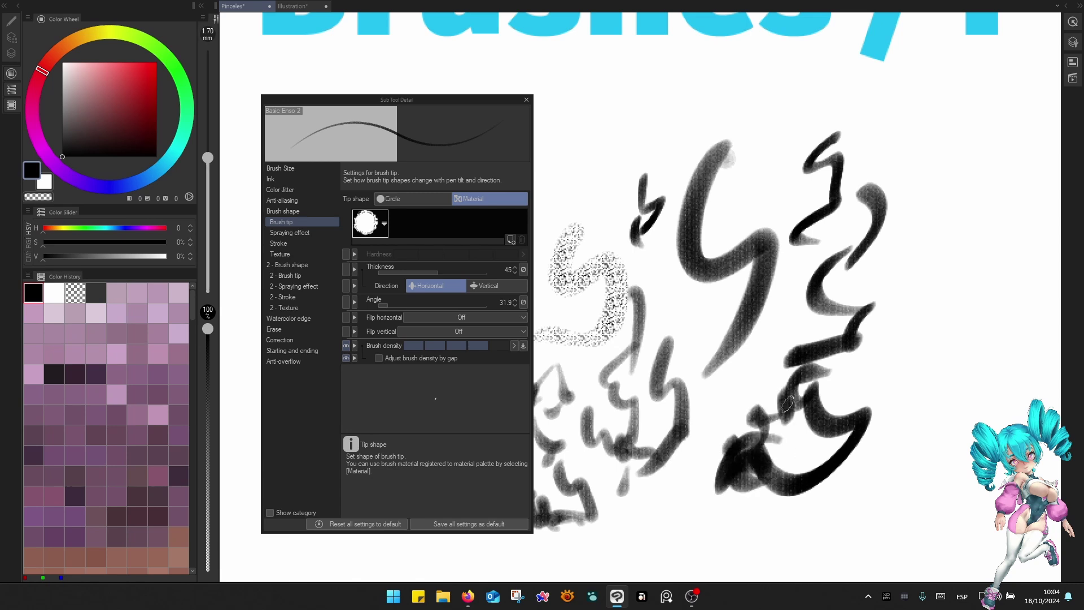
# Set the brush tip's Flip horizontal to Random and paint test strokes, reducing the brush to 0.80 mm for the last ones.
pyautogui.click(412, 319)
pyautogui.click(435, 351)
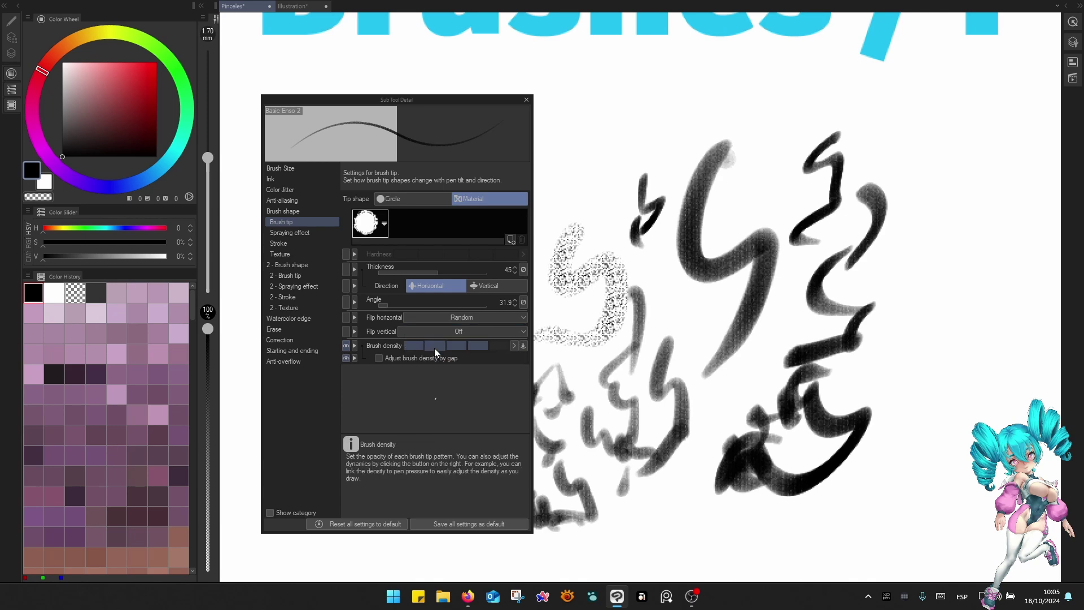
pyautogui.scroll(3, 904, 149)
pyautogui.moveTo(835, 169); pyautogui.dragTo(768, 317)
pyautogui.scroll(3, 889, 388)
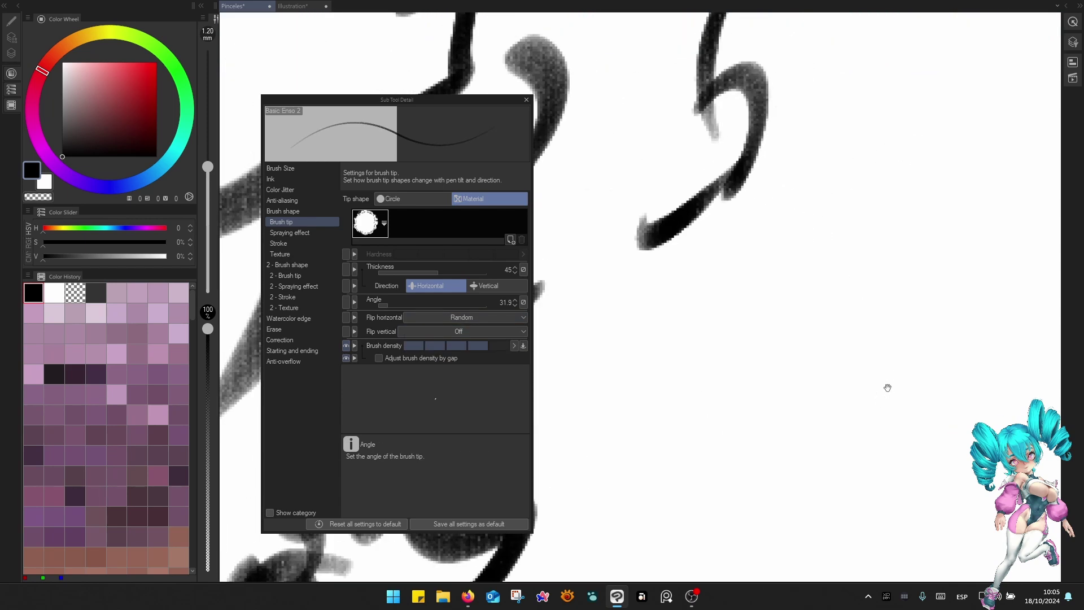
pyautogui.press('[')
pyautogui.press('[')
pyautogui.moveTo(752, 231)
pyautogui.mouseDown()
pyautogui.moveTo(779, 258)
pyautogui.moveTo(725, 299)
pyautogui.mouseUp()
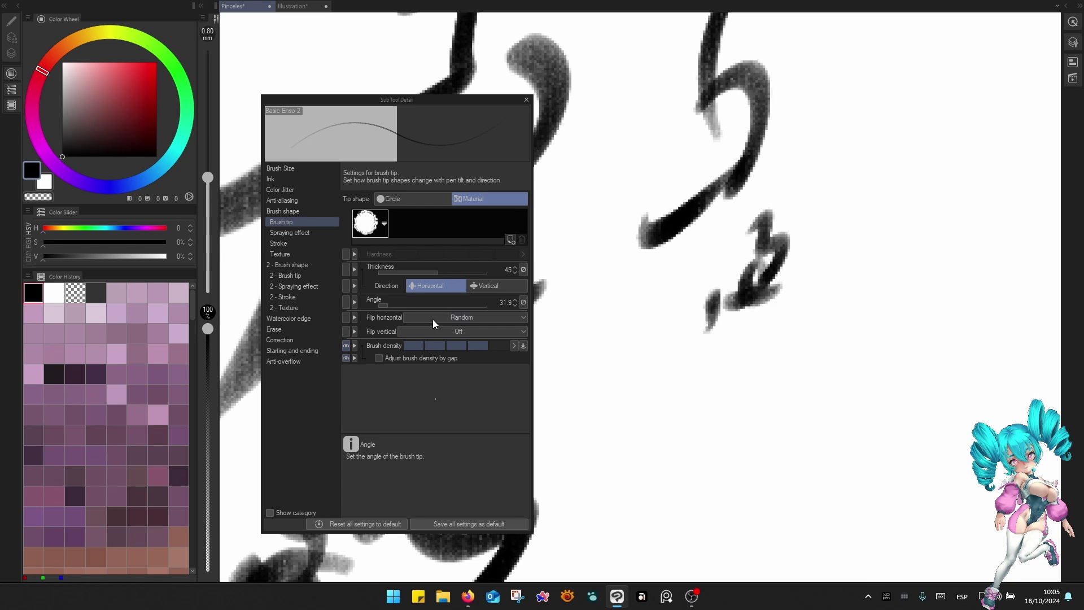
# Set the brush tip angle to 0.0 and paint winding test strokes at brush sizes around 0.80 to 1.00 mm.
pyautogui.click(378, 307)
pyautogui.moveTo(836, 181)
pyautogui.mouseDown()
pyautogui.moveTo(871, 220)
pyautogui.moveTo(819, 331)
pyautogui.moveTo(722, 449)
pyautogui.mouseUp()
pyautogui.moveTo(698, 377); pyautogui.dragTo(725, 469)
pyautogui.moveTo(669, 506)
pyautogui.mouseDown()
pyautogui.moveTo(777, 477)
pyautogui.moveTo(775, 413)
pyautogui.moveTo(735, 529)
pyautogui.mouseUp()
pyautogui.press('[')
pyautogui.moveTo(883, 372)
pyautogui.mouseDown()
pyautogui.moveTo(782, 295)
pyautogui.moveTo(815, 280)
pyautogui.moveTo(740, 411)
pyautogui.moveTo(854, 341)
pyautogui.moveTo(850, 391)
pyautogui.mouseUp()
pyautogui.moveTo(897, 194); pyautogui.dragTo(791, 333)
pyautogui.press(']')
pyautogui.moveTo(895, 154)
pyautogui.mouseDown()
pyautogui.moveTo(858, 175)
pyautogui.moveTo(761, 410)
pyautogui.mouseUp()
pyautogui.moveTo(849, 206)
pyautogui.mouseDown()
pyautogui.moveTo(835, 225)
pyautogui.moveTo(808, 379)
pyautogui.mouseUp()
pyautogui.moveTo(810, 342)
pyautogui.mouseDown()
pyautogui.moveTo(852, 317)
pyautogui.moveTo(787, 473)
pyautogui.mouseUp()
pyautogui.scroll(-1, 787, 408)
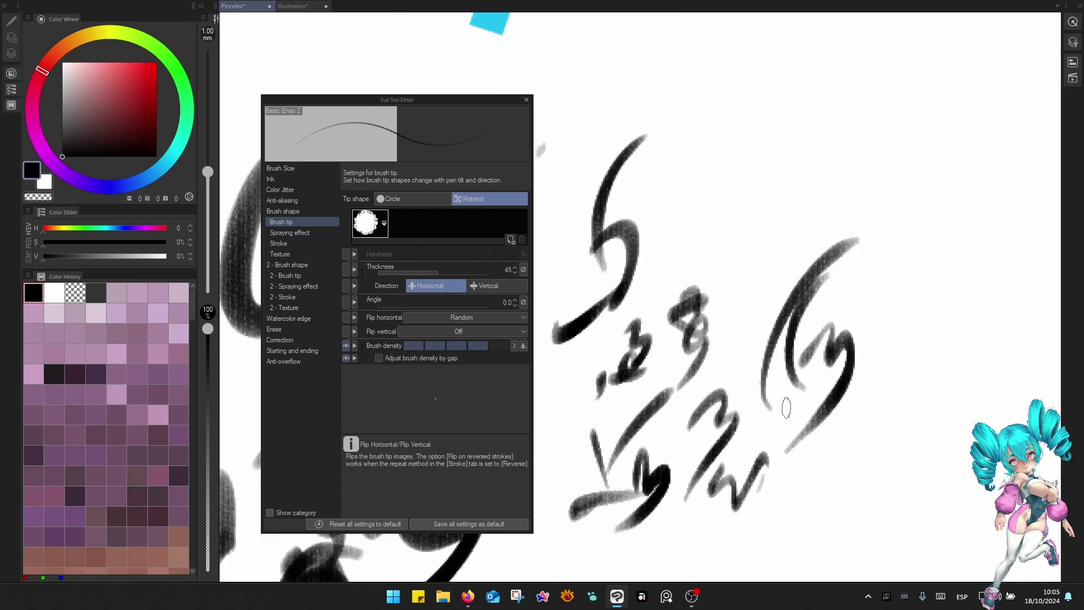
# Enlarge the brush to 1.50 mm and paint curved test strokes in the empty area beside the earlier ones.
pyautogui.scroll(-2, 786, 408)
pyautogui.moveTo(787, 407); pyautogui.dragTo(764, 339)
pyautogui.press(']')
pyautogui.moveTo(907, 201); pyautogui.dragTo(846, 327)
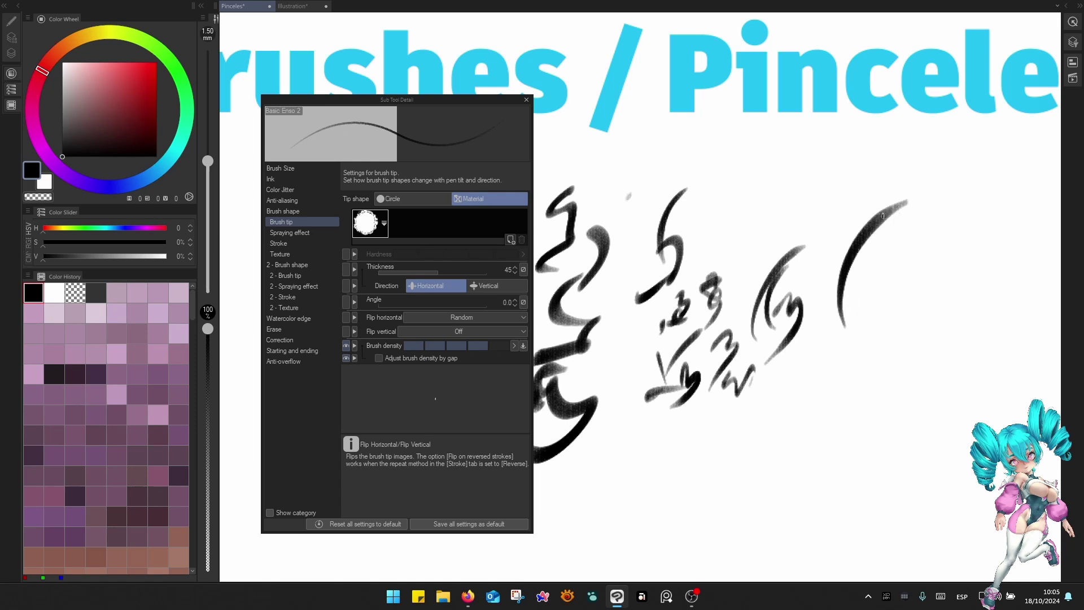
pyautogui.moveTo(917, 209); pyautogui.dragTo(888, 293)
pyautogui.moveTo(883, 333); pyautogui.dragTo(870, 330)
# Paint a zigzag test stroke at 1.00 mm, inspect it up close, and add a curved stroke at 1.20 mm.
pyautogui.press('[')
pyautogui.moveTo(879, 292); pyautogui.dragTo(852, 376)
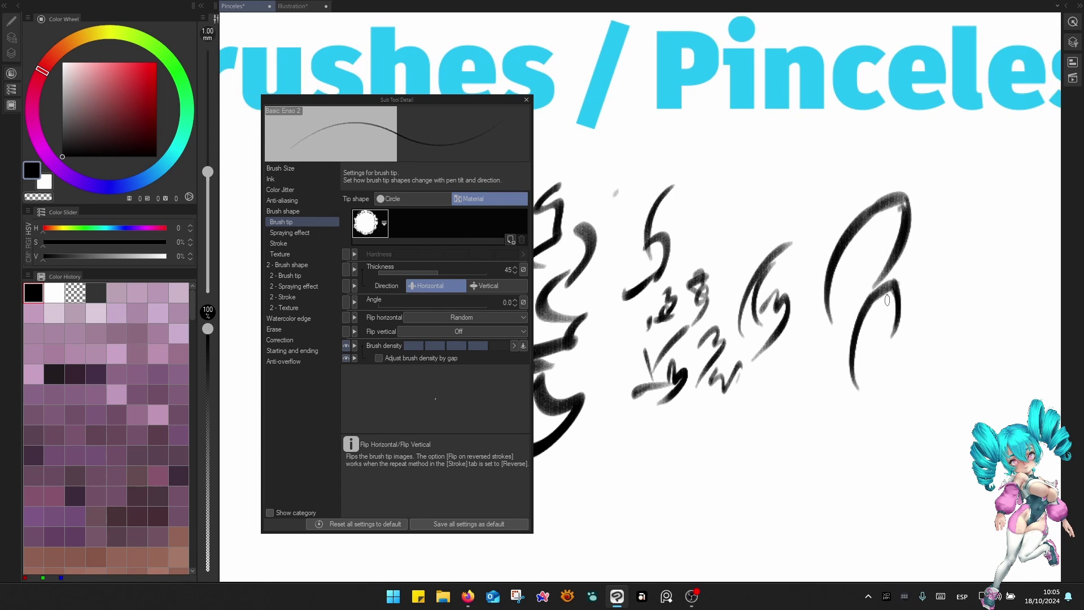
pyautogui.moveTo(905, 389); pyautogui.dragTo(830, 463)
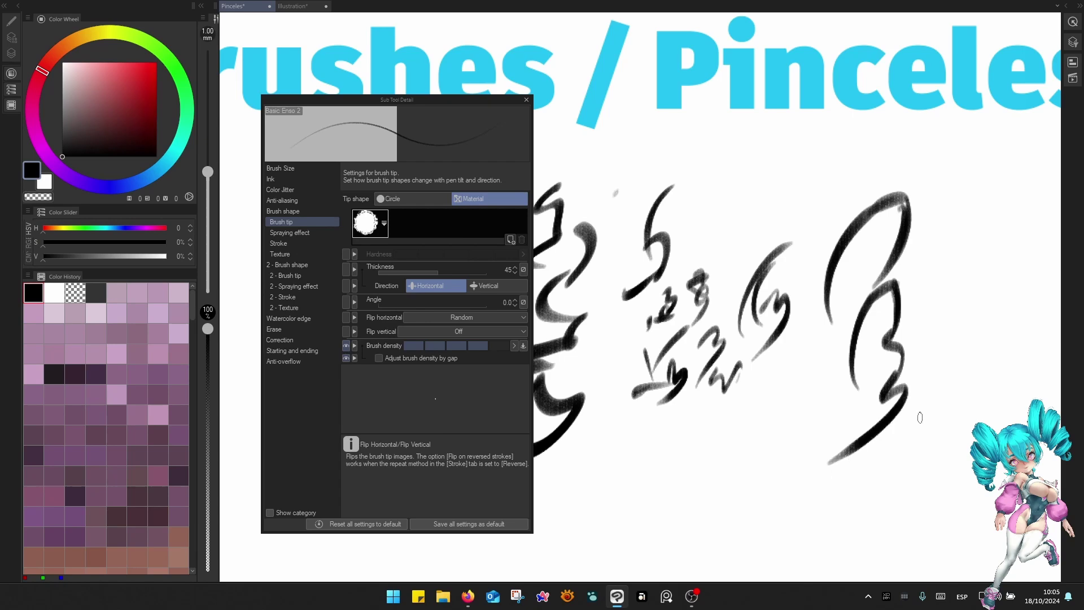
pyautogui.scroll(5, 846, 406)
pyautogui.scroll(-2, 846, 405)
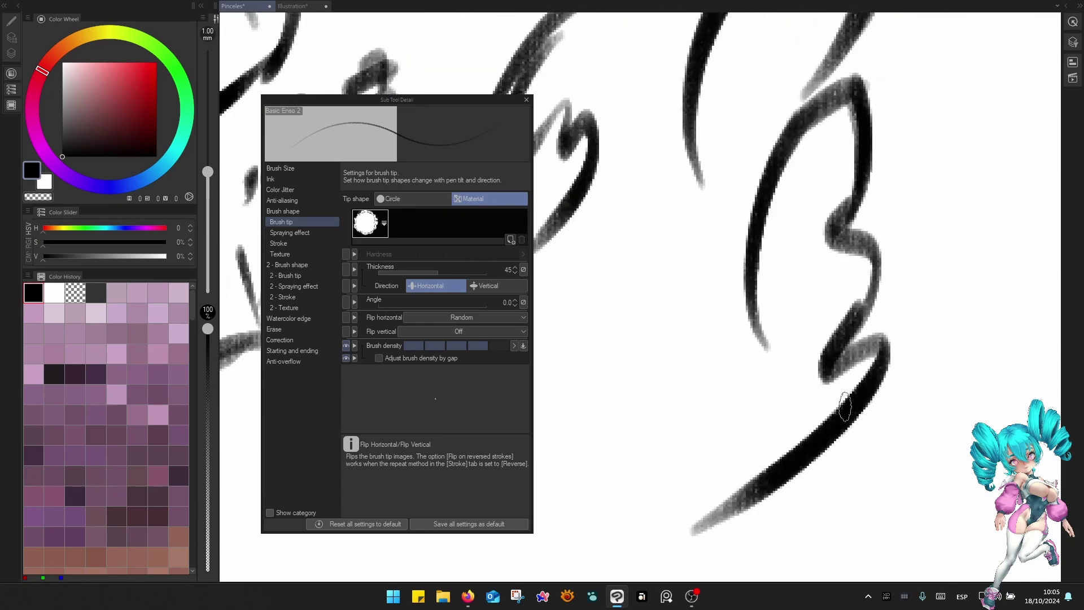
pyautogui.scroll(-2, 845, 407)
pyautogui.press(']')
pyautogui.moveTo(816, 145)
pyautogui.mouseDown()
pyautogui.moveTo(745, 314)
pyautogui.moveTo(774, 332)
pyautogui.mouseUp()
# Enable Adjust brush density by gap and paint curved test strokes at brush sizes up to 1.50 mm.
pyautogui.click(434, 359)
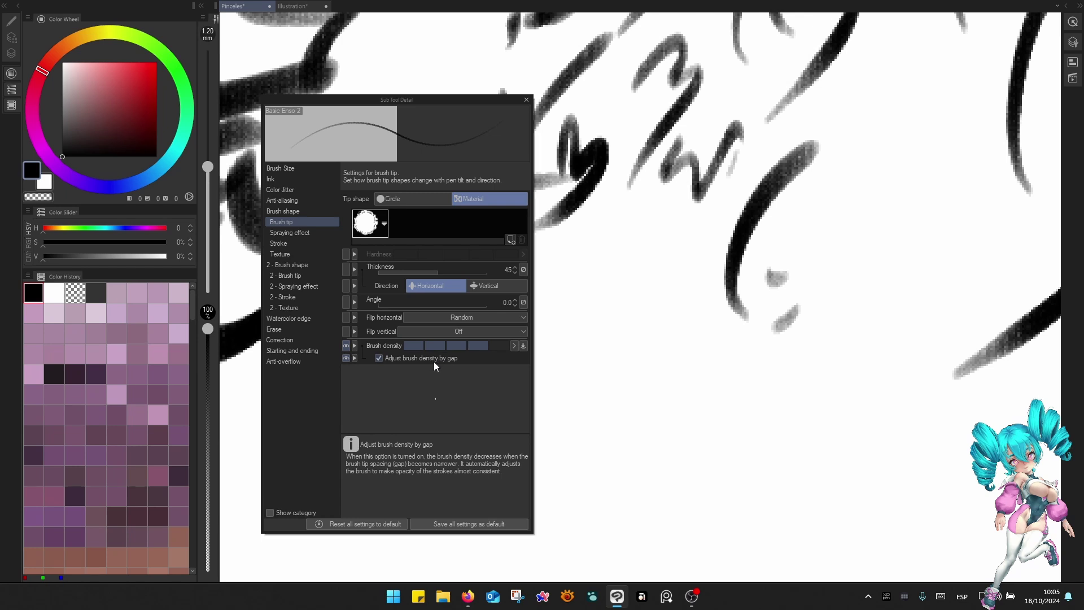
pyautogui.moveTo(857, 203)
pyautogui.mouseDown()
pyautogui.moveTo(827, 299)
pyautogui.moveTo(836, 356)
pyautogui.mouseUp()
pyautogui.scroll(3, 779, 162)
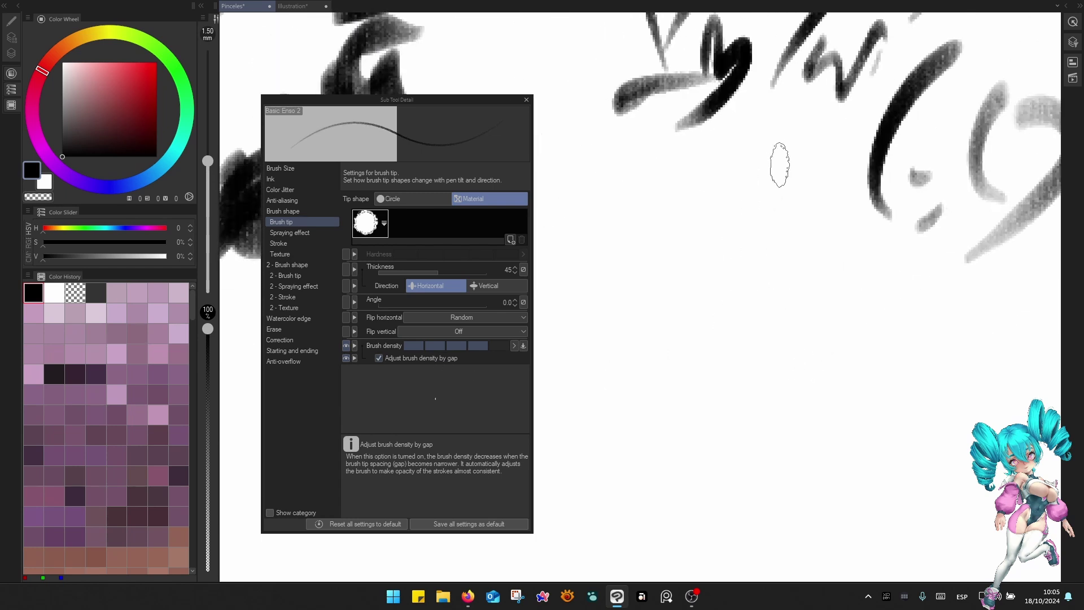
pyautogui.moveTo(780, 158); pyautogui.dragTo(677, 381)
pyautogui.moveTo(756, 176); pyautogui.dragTo(671, 398)
pyautogui.moveTo(706, 238); pyautogui.dragTo(706, 440)
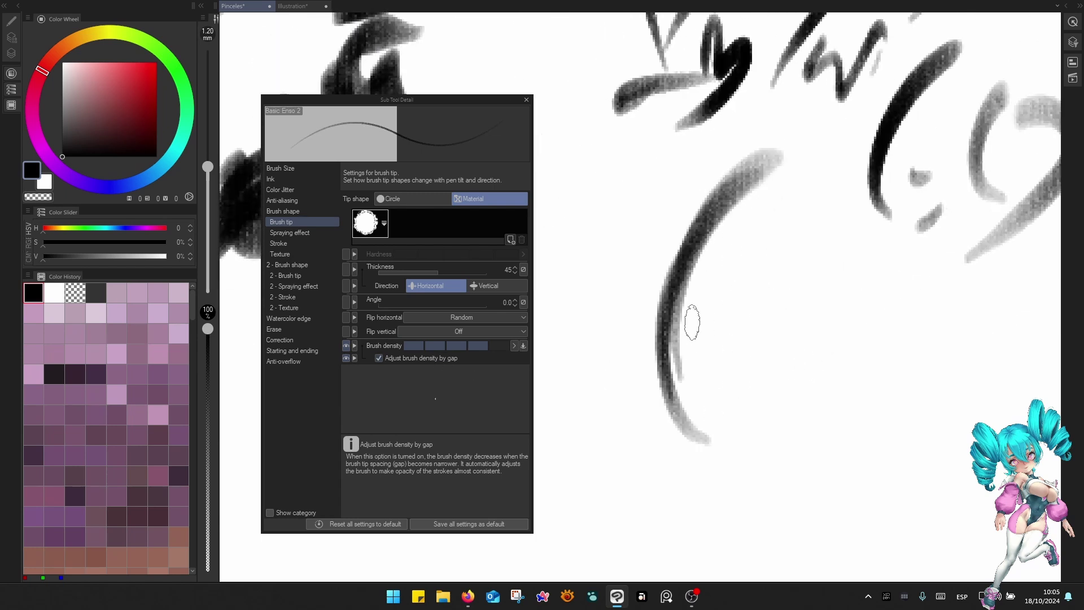
# Clear all test strokes from the current layer with the Quick Access command.
pyautogui.scroll(-3, 899, 266)
pyautogui.press('F4')
pyautogui.click(866, 144)
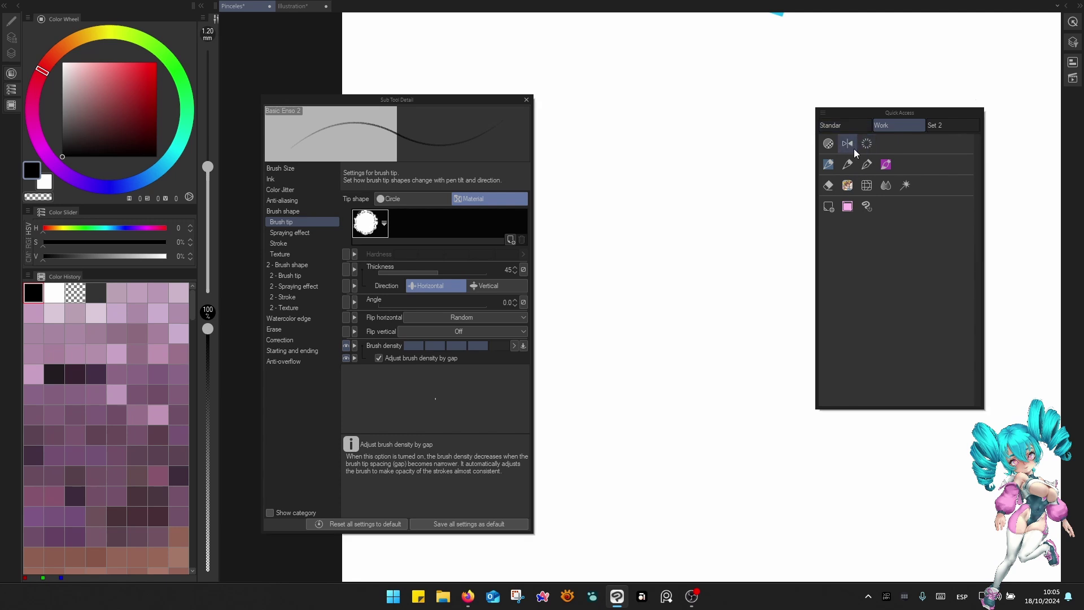
# Paint curved test strokes below the Brushes / Pinceles title at brush sizes of 1.50 mm and 1.00 mm.
pyautogui.press('space')
pyautogui.moveTo(680, 215)
pyautogui.mouseDown()
pyautogui.moveTo(736, 262)
pyautogui.moveTo(755, 226)
pyautogui.mouseUp()
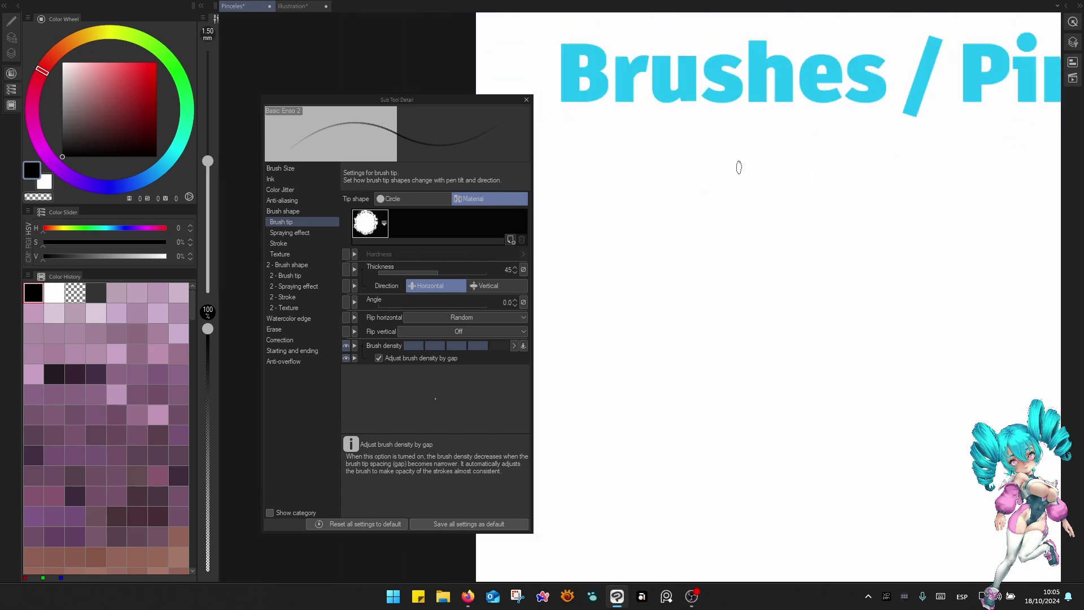
pyautogui.moveTo(739, 167); pyautogui.dragTo(693, 227)
pyautogui.moveTo(740, 167)
pyautogui.mouseDown()
pyautogui.moveTo(666, 279)
pyautogui.moveTo(687, 349)
pyautogui.mouseUp()
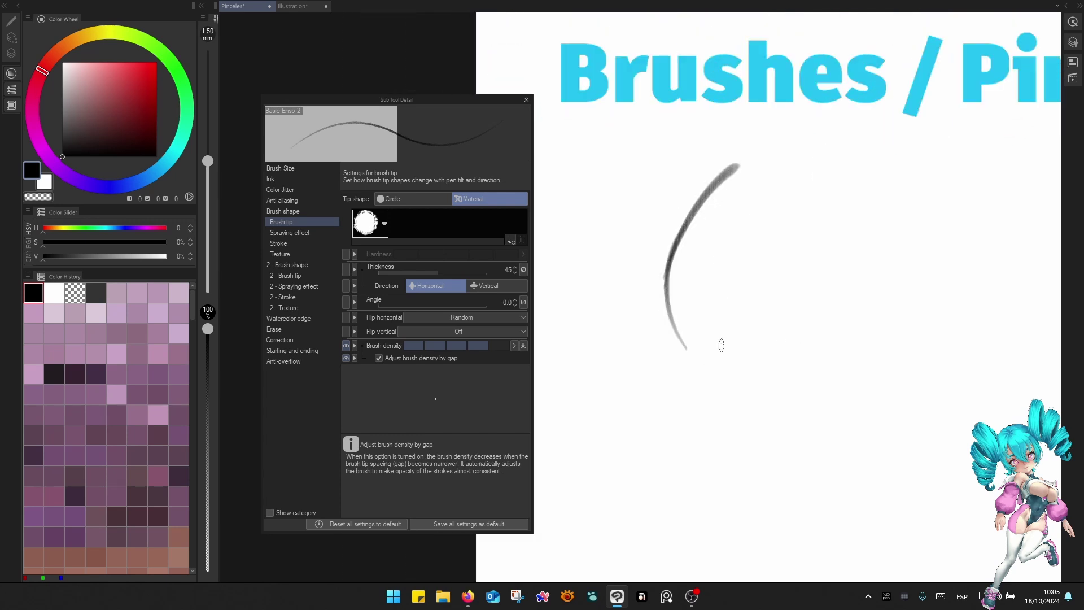
pyautogui.moveTo(700, 283); pyautogui.dragTo(750, 284)
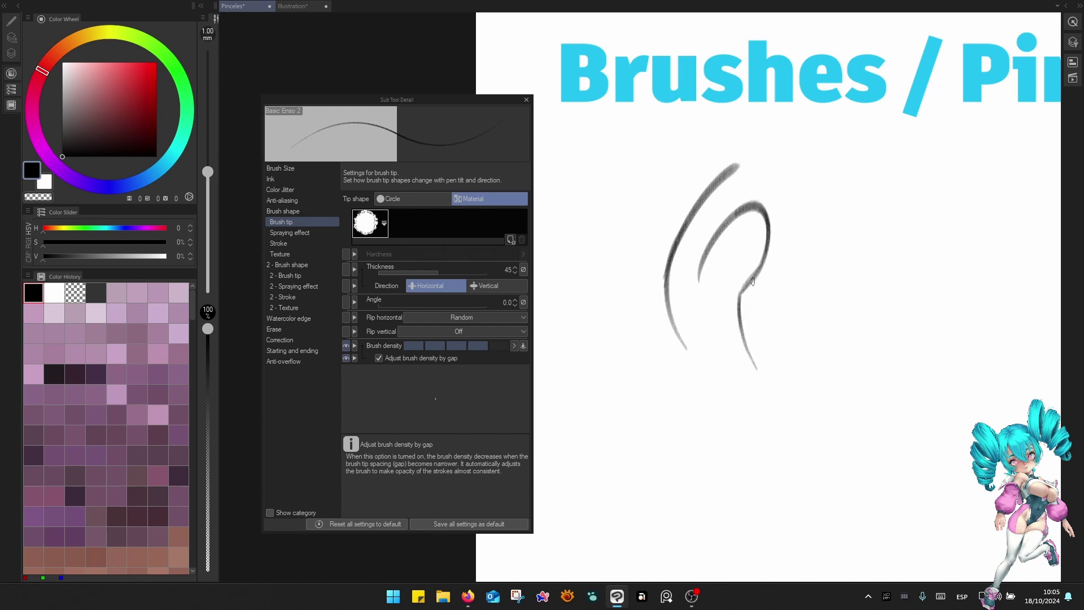
# Set the brush tip's Flip vertical to Random and undo the small zigzag test strokes made with it.
pyautogui.click(498, 331)
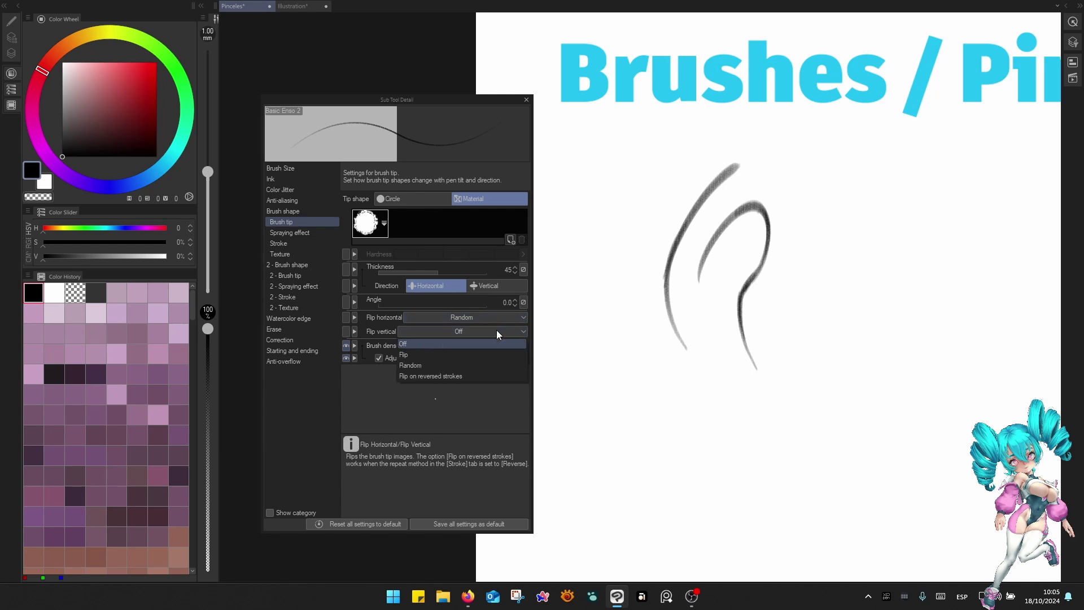
pyautogui.click(482, 364)
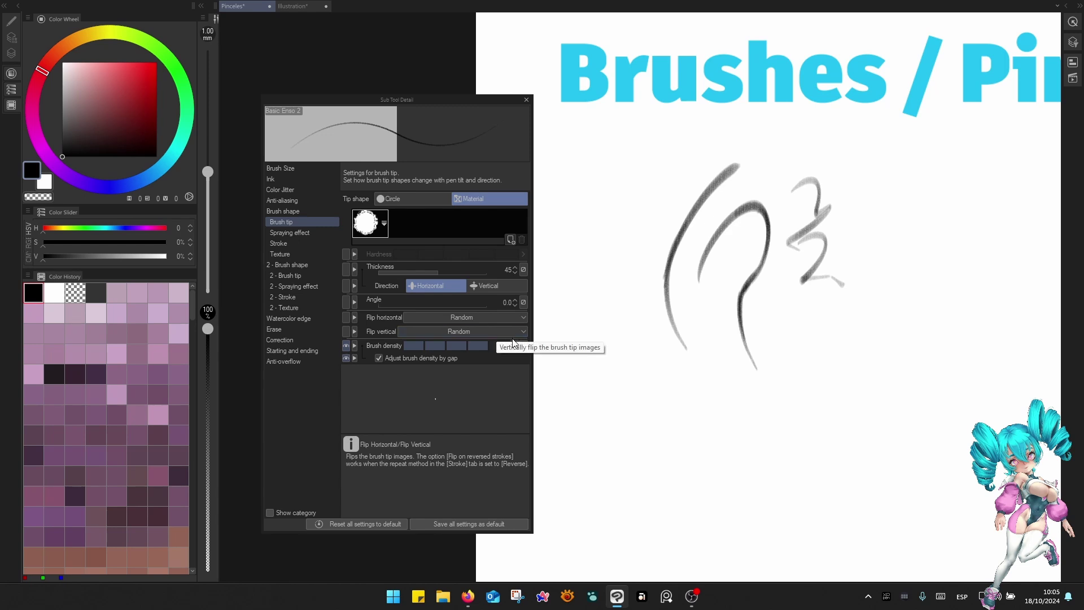
pyautogui.hotkey('ctrl', 'z')
pyautogui.hotkey('ctrl', 'z')
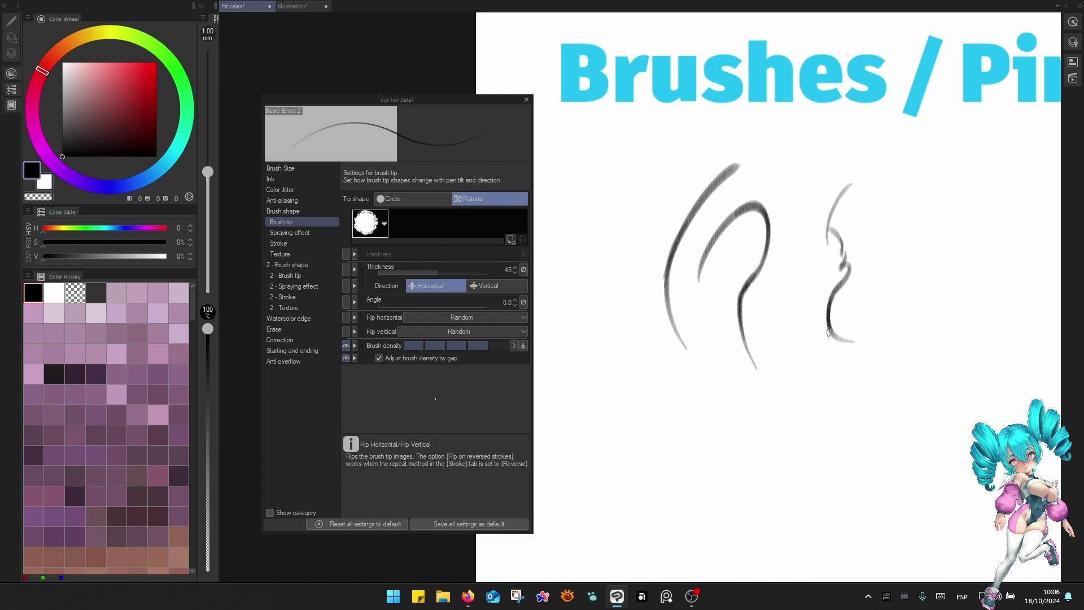
# Reduce the brush to 0.80 mm and build up a dark curved line from overlapping strokes beside the new test curve.
pyautogui.scroll(4, 828, 332)
pyautogui.moveTo(795, 123)
pyautogui.mouseDown()
pyautogui.moveTo(784, 250)
pyautogui.moveTo(734, 314)
pyautogui.mouseUp()
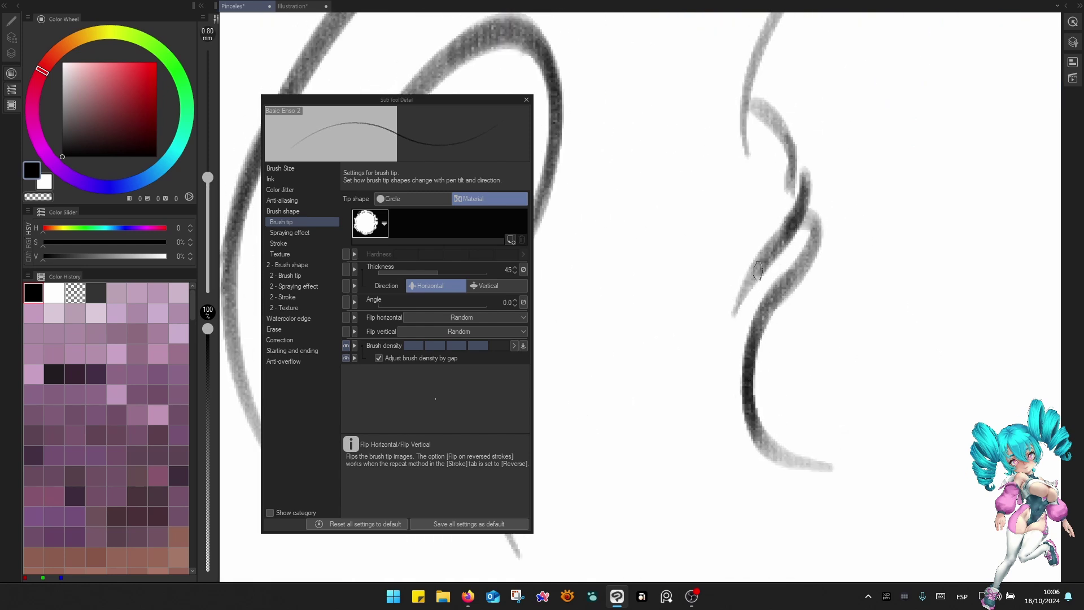
pyautogui.moveTo(758, 271); pyautogui.dragTo(726, 384)
pyautogui.moveTo(733, 325)
pyautogui.mouseDown()
pyautogui.moveTo(733, 453)
pyautogui.moveTo(711, 293)
pyautogui.mouseUp()
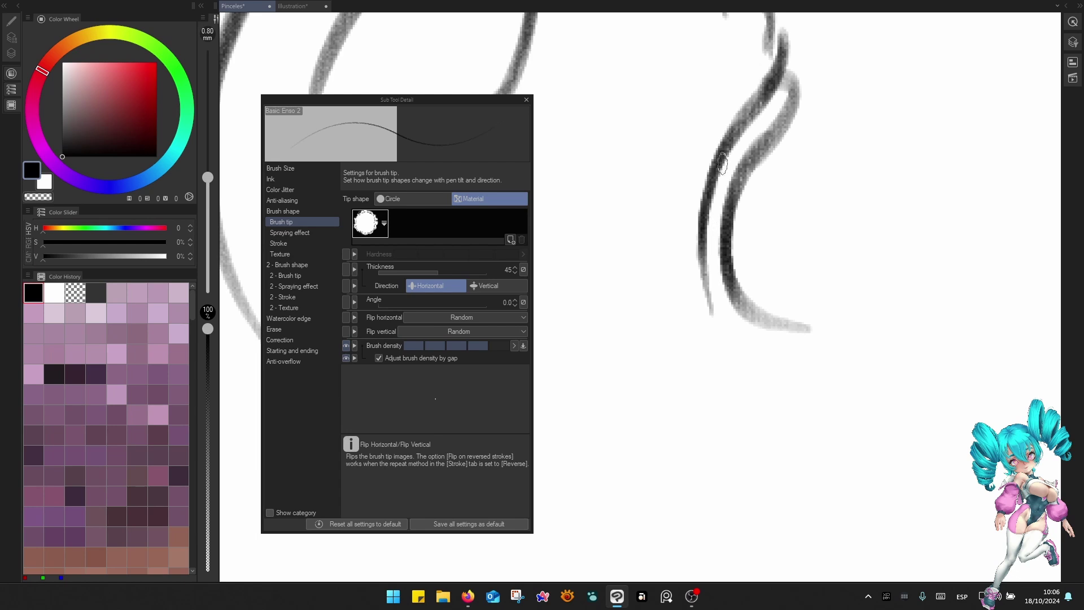
pyautogui.moveTo(723, 163); pyautogui.dragTo(719, 356)
pyautogui.moveTo(706, 226)
pyautogui.mouseDown()
pyautogui.moveTo(713, 339)
pyautogui.moveTo(759, 418)
pyautogui.mouseUp()
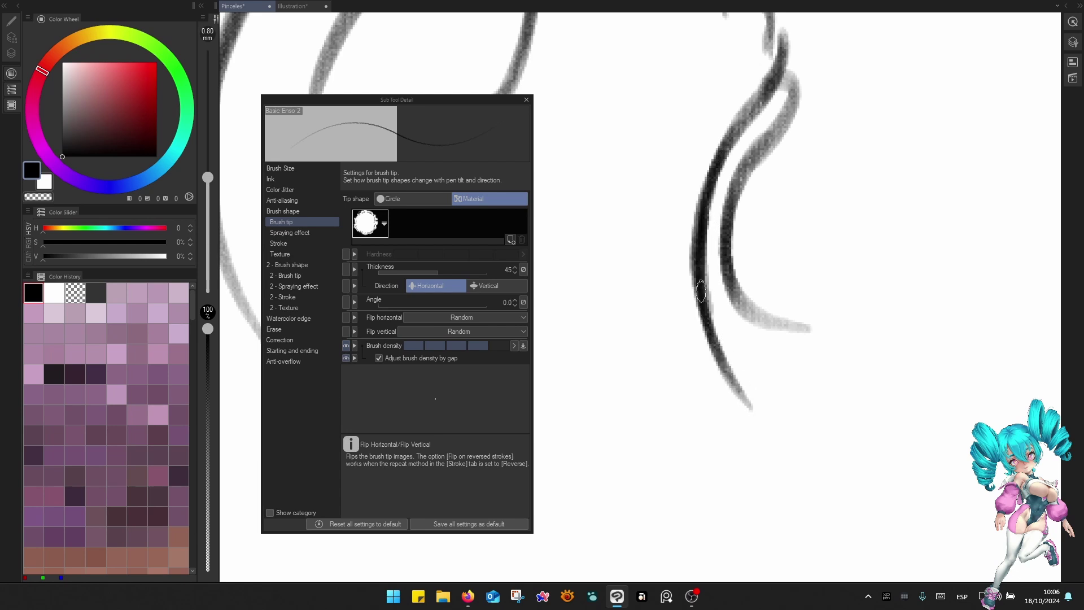
pyautogui.moveTo(701, 292); pyautogui.dragTo(774, 443)
pyautogui.moveTo(699, 212); pyautogui.dragTo(714, 360)
pyautogui.moveTo(692, 274); pyautogui.dragTo(756, 423)
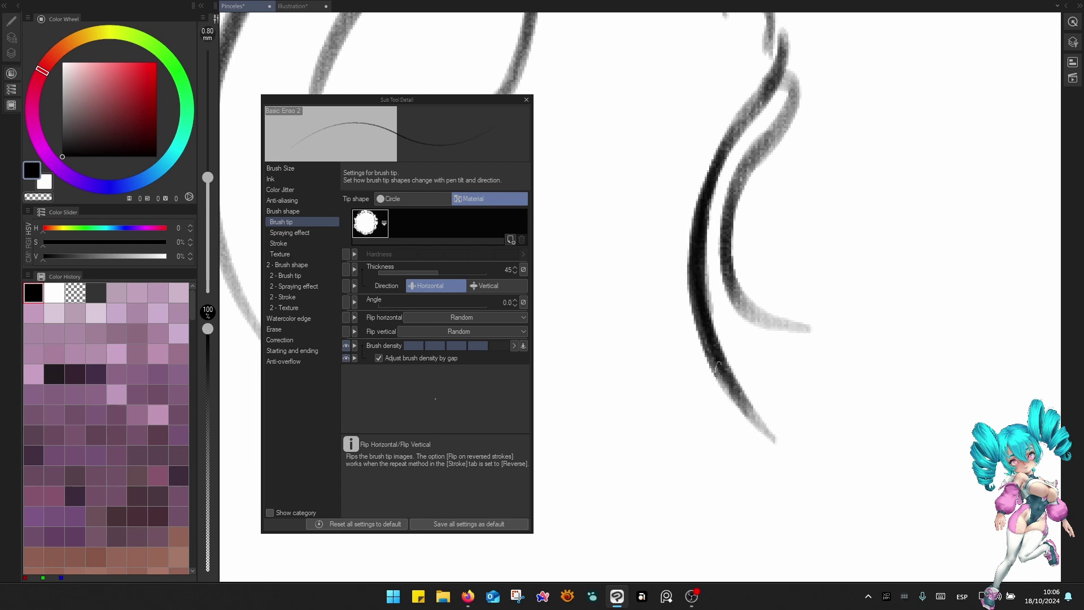
pyautogui.moveTo(713, 361); pyautogui.dragTo(790, 446)
pyautogui.scroll(-2, 841, 415)
pyautogui.scroll(-3, 841, 416)
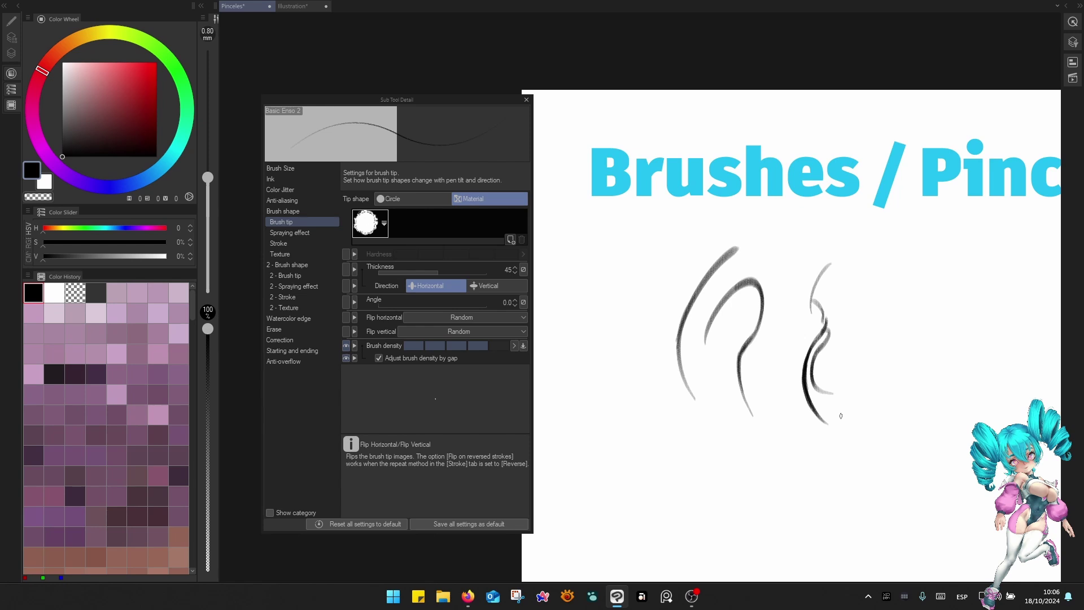
# Enlarge the brush to 2.00 mm and paint broad curved and angular test strokes with both flips set to Random.
pyautogui.scroll(3, 841, 416)
pyautogui.moveTo(813, 256); pyautogui.dragTo(731, 217)
pyautogui.press(']')
pyautogui.press(']')
pyautogui.press(']')
pyautogui.moveTo(795, 184)
pyautogui.mouseDown()
pyautogui.moveTo(868, 127)
pyautogui.moveTo(842, 285)
pyautogui.mouseUp()
pyautogui.moveTo(878, 129)
pyautogui.mouseDown()
pyautogui.moveTo(821, 158)
pyautogui.moveTo(828, 169)
pyautogui.mouseUp()
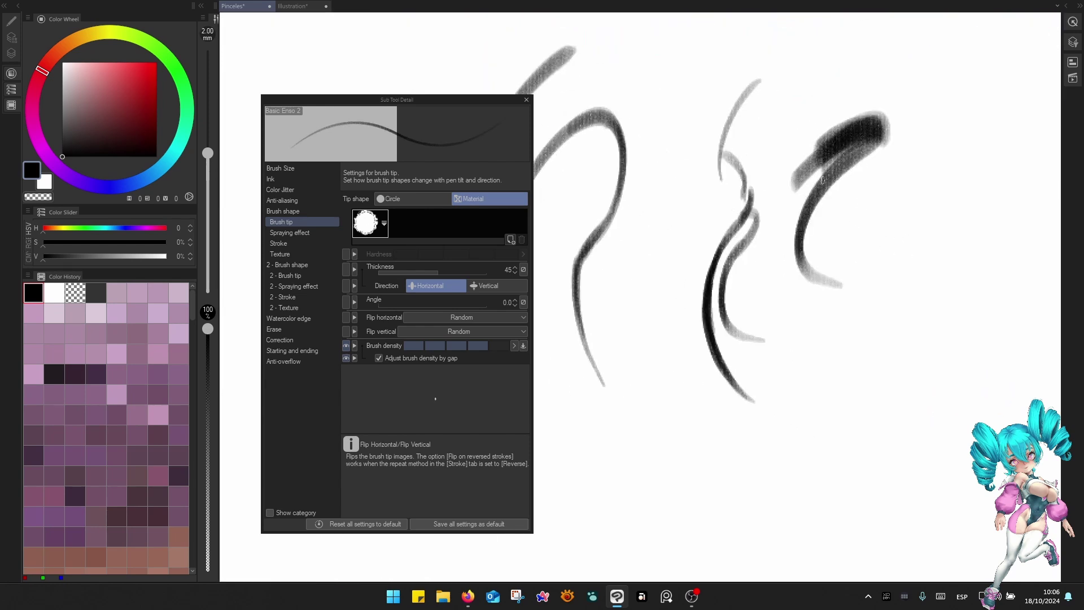
pyautogui.moveTo(876, 221); pyautogui.dragTo(683, 242)
pyautogui.moveTo(893, 133)
pyautogui.mouseDown()
pyautogui.moveTo(861, 143)
pyautogui.moveTo(799, 207)
pyautogui.moveTo(887, 190)
pyautogui.moveTo(745, 345)
pyautogui.mouseUp()
pyautogui.moveTo(734, 317)
pyautogui.mouseDown()
pyautogui.moveTo(806, 440)
pyautogui.moveTo(901, 308)
pyautogui.mouseUp()
pyautogui.moveTo(898, 274); pyautogui.dragTo(914, 366)
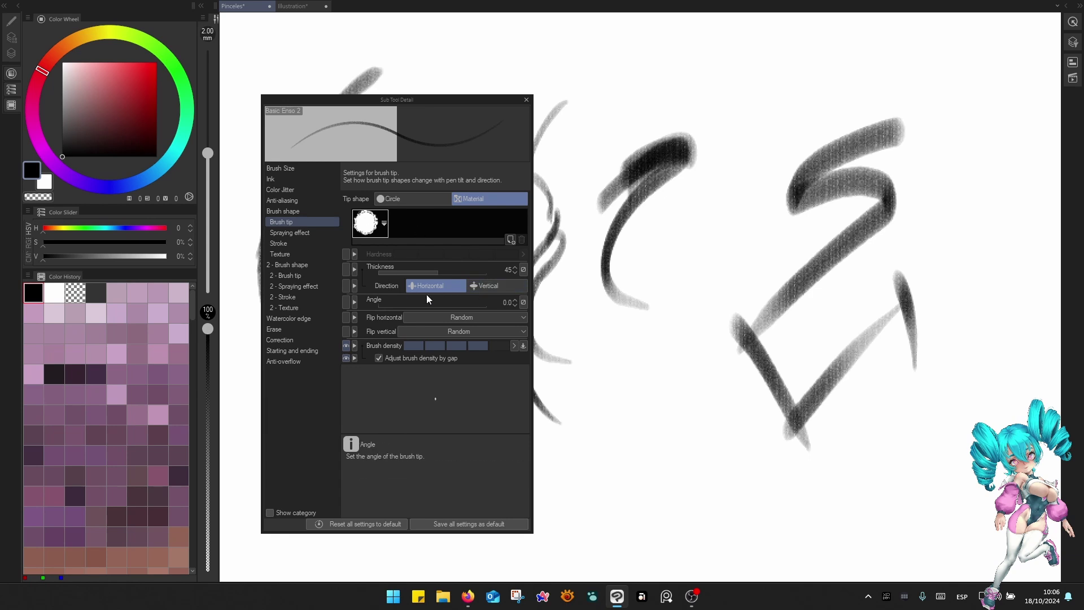
# Turn on Random at strength 100 in the brush tip's Angle dynamics and paint a squiggly test stroke at 2.00 mm.
pyautogui.click(523, 302)
pyautogui.click(523, 377)
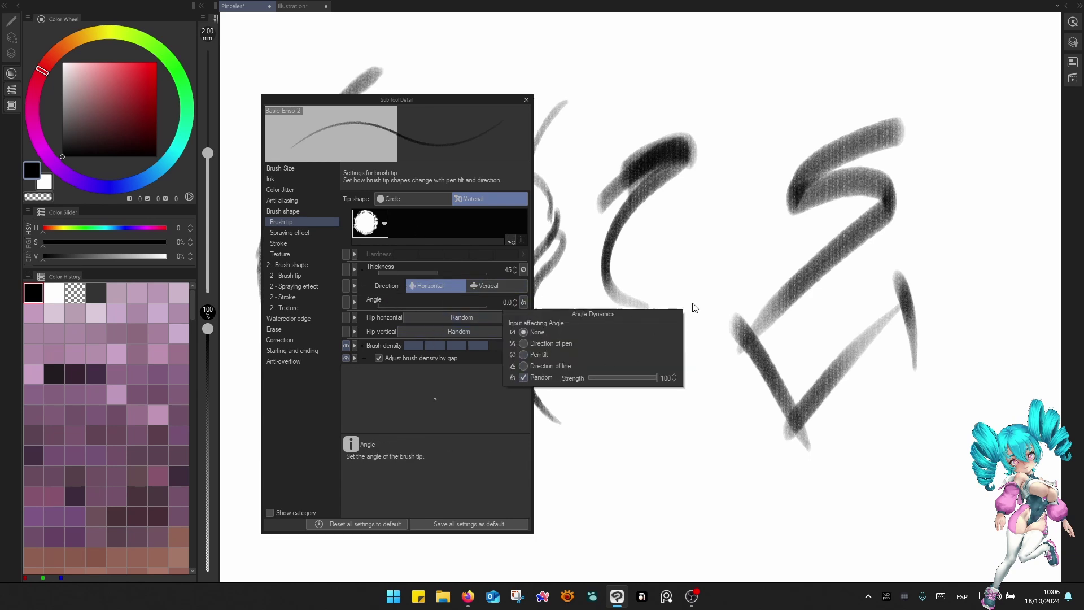
pyautogui.click(714, 237)
pyautogui.moveTo(719, 229)
pyautogui.mouseDown()
pyautogui.moveTo(730, 260)
pyautogui.moveTo(693, 328)
pyautogui.mouseUp()
pyautogui.moveTo(691, 414); pyautogui.dragTo(753, 222)
# Reduce the brush to 0.80 mm, then 0.70 mm, and paint winding test strokes with the random tip angle.
pyautogui.press('[')
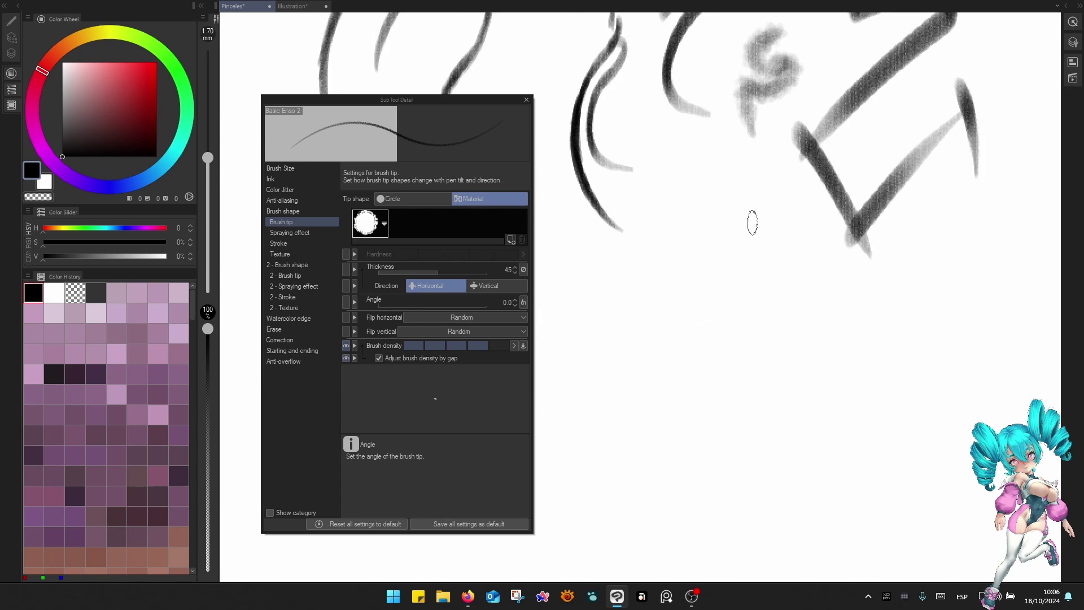
pyautogui.press('[')
pyautogui.press('[')
pyautogui.press('[')
pyautogui.press('[')
pyautogui.moveTo(741, 180)
pyautogui.mouseDown()
pyautogui.moveTo(693, 249)
pyautogui.moveTo(675, 362)
pyautogui.mouseUp()
pyautogui.moveTo(716, 248); pyautogui.dragTo(697, 418)
pyautogui.moveTo(824, 305)
pyautogui.mouseDown()
pyautogui.moveTo(757, 255)
pyautogui.moveTo(721, 407)
pyautogui.mouseUp()
pyautogui.press('[')
pyautogui.moveTo(760, 243); pyautogui.dragTo(723, 438)
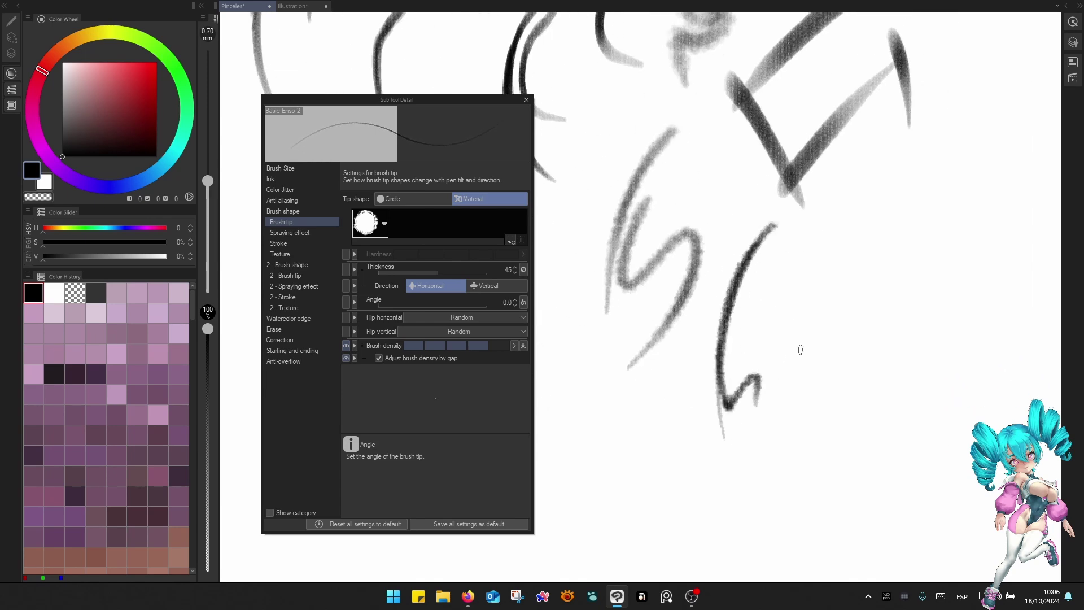
pyautogui.moveTo(779, 357)
pyautogui.mouseDown()
pyautogui.moveTo(804, 383)
pyautogui.moveTo(836, 316)
pyautogui.moveTo(808, 385)
pyautogui.mouseUp()
# Set the brush to 0.80 mm and paint a long curve with dense overlapping strokes beside it.
pyautogui.press(']')
pyautogui.moveTo(953, 200)
pyautogui.mouseDown()
pyautogui.moveTo(830, 215)
pyautogui.moveTo(775, 367)
pyautogui.mouseUp()
pyautogui.moveTo(837, 206); pyautogui.dragTo(775, 371)
pyautogui.moveTo(793, 260); pyautogui.dragTo(782, 399)
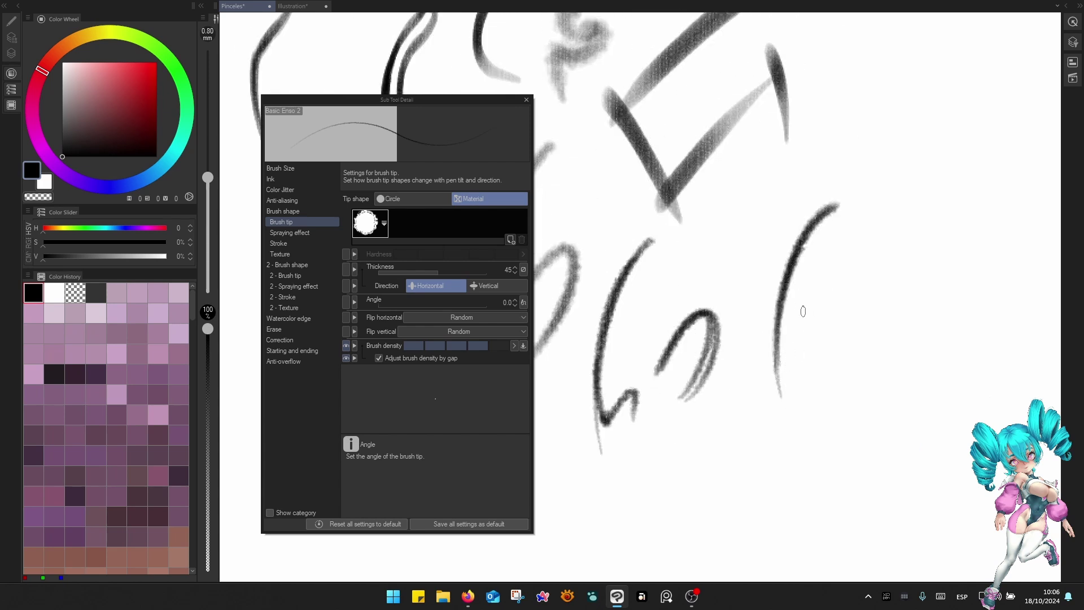
pyautogui.moveTo(818, 309)
pyautogui.mouseDown()
pyautogui.moveTo(814, 356)
pyautogui.moveTo(801, 327)
pyautogui.moveTo(817, 359)
pyautogui.moveTo(805, 341)
pyautogui.mouseUp()
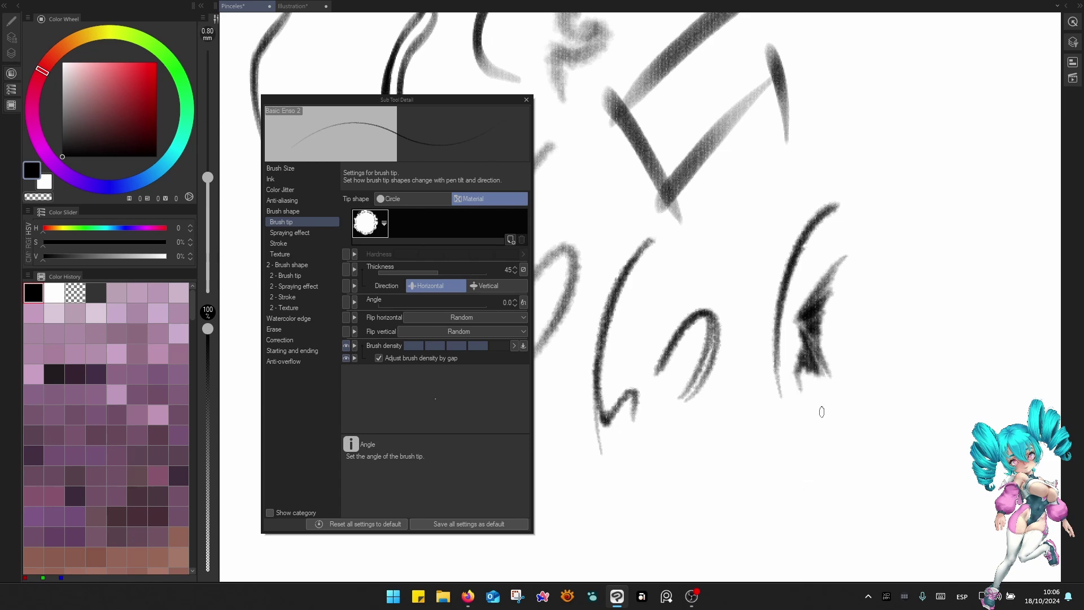
pyautogui.scroll(-5, 822, 412)
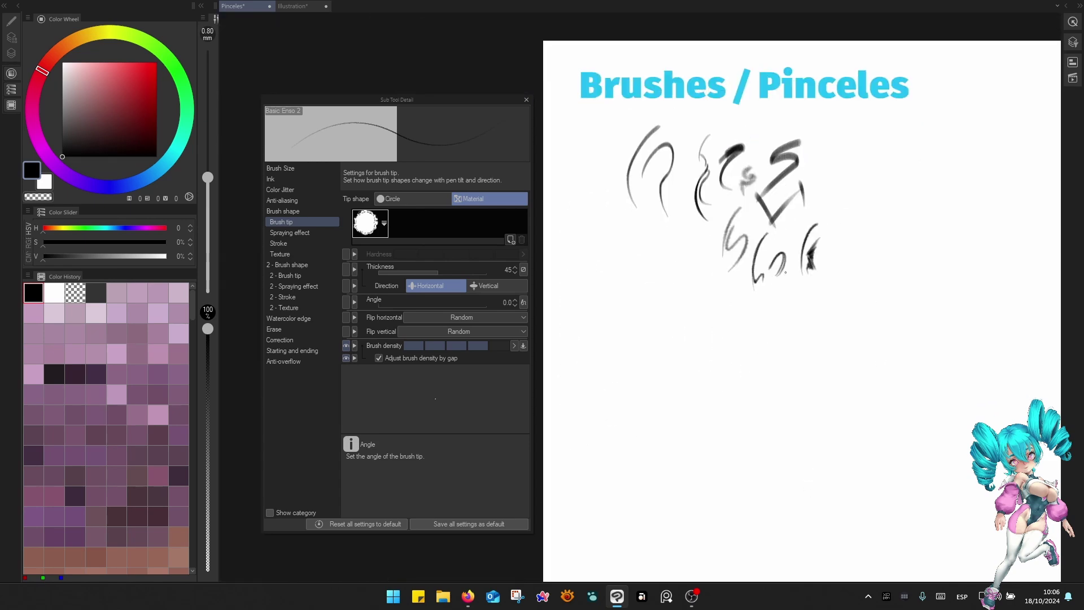
# Enlarge the brush to 2.00 mm and paint a patch of diagonal hatching beside the zigzag strokes.
pyautogui.scroll(5, 891, 230)
pyautogui.press(']')
pyautogui.press(']')
pyautogui.press(']')
pyautogui.moveTo(773, 128)
pyautogui.mouseDown()
pyautogui.moveTo(783, 159)
pyautogui.moveTo(804, 105)
pyautogui.moveTo(754, 184)
pyautogui.moveTo(807, 121)
pyautogui.moveTo(798, 148)
pyautogui.mouseUp()
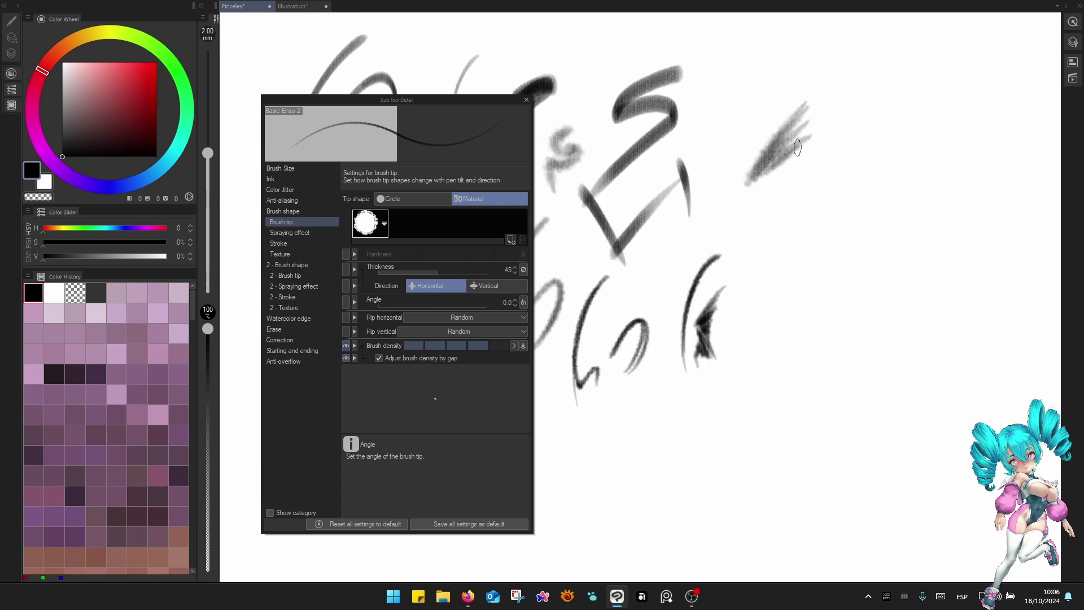
# Lower the Random strength in the Angle dynamics to 50 and paint diagonal test strokes below the hatched patch.
pyautogui.click(523, 303)
pyautogui.click(656, 378)
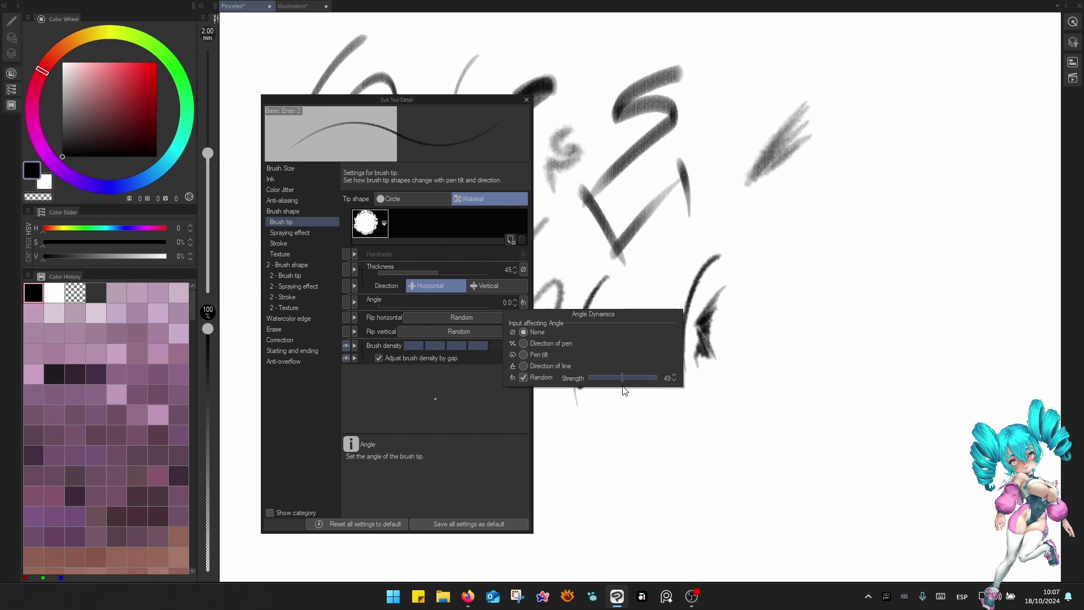
pyautogui.click(816, 220)
pyautogui.moveTo(762, 244); pyautogui.dragTo(831, 169)
pyautogui.moveTo(777, 253); pyautogui.dragTo(850, 179)
# Reduce the brush to 1.20 mm and paint zigzag, spiral and curved test strokes at the lower angle randomness.
pyautogui.press('[')
pyautogui.press('[')
pyautogui.moveTo(841, 225)
pyautogui.mouseDown()
pyautogui.moveTo(767, 323)
pyautogui.moveTo(807, 346)
pyautogui.moveTo(769, 357)
pyautogui.moveTo(759, 432)
pyautogui.mouseUp()
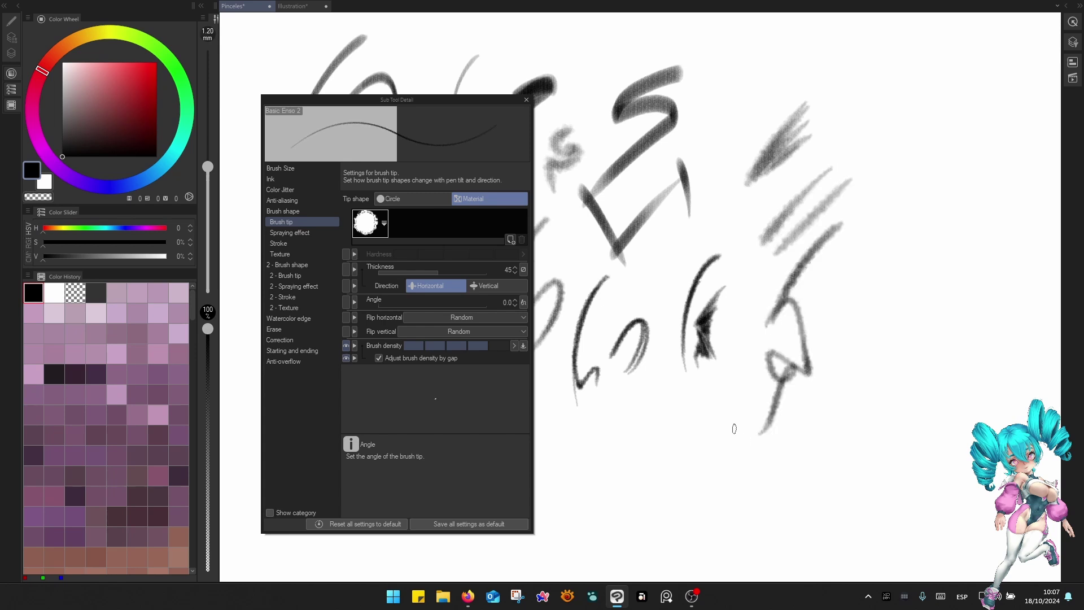
pyautogui.moveTo(737, 384)
pyautogui.mouseDown()
pyautogui.moveTo(706, 458)
pyautogui.moveTo(731, 424)
pyautogui.mouseUp()
pyautogui.moveTo(757, 197); pyautogui.dragTo(724, 258)
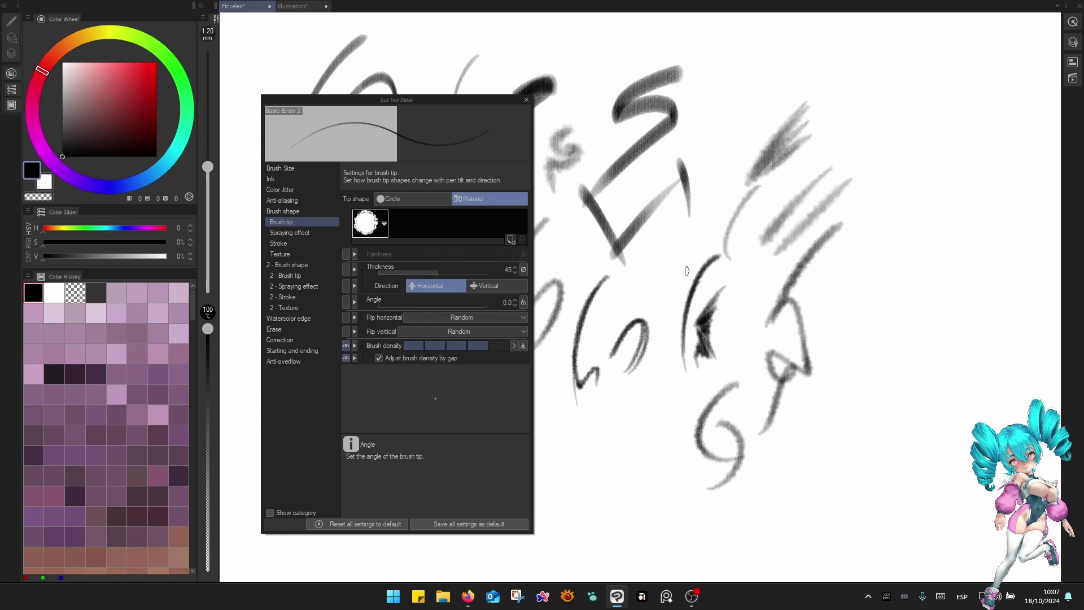
# Raise the Random strength in the Angle dynamics close to its maximum, paint diagonal hatching and inspect its edges up close.
pyautogui.click(523, 304)
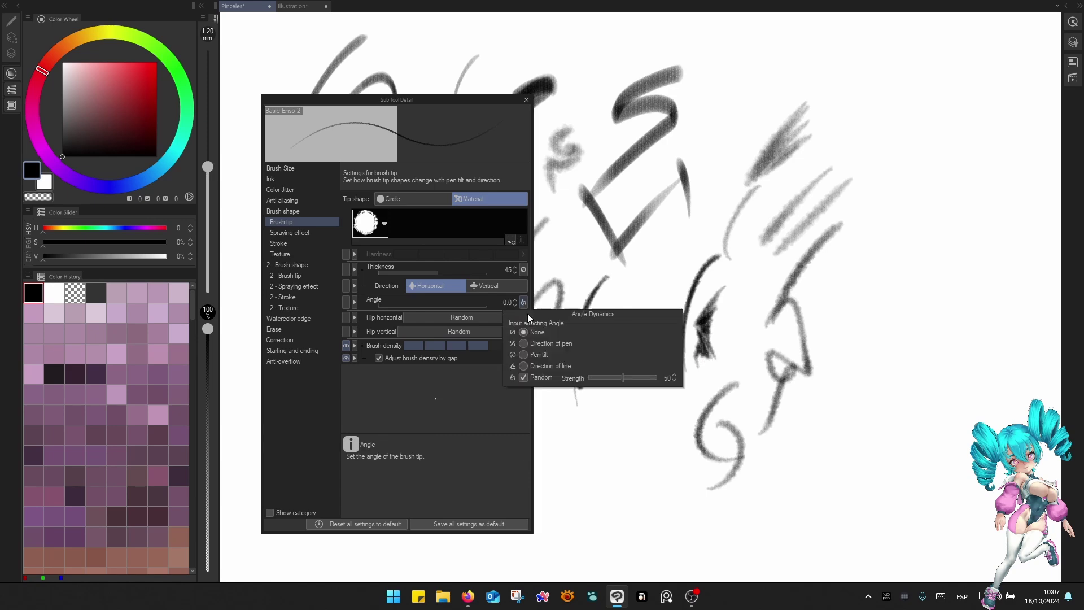
pyautogui.moveTo(600, 379); pyautogui.dragTo(653, 378)
pyautogui.click(876, 216)
pyautogui.moveTo(877, 204); pyautogui.dragTo(841, 296)
pyautogui.moveTo(910, 199); pyautogui.dragTo(860, 281)
pyautogui.moveTo(912, 223)
pyautogui.mouseDown()
pyautogui.moveTo(861, 287)
pyautogui.moveTo(939, 197)
pyautogui.mouseUp()
pyautogui.moveTo(868, 287)
pyautogui.mouseDown()
pyautogui.moveTo(899, 268)
pyautogui.moveTo(863, 367)
pyautogui.mouseUp()
pyautogui.scroll(5, 928, 217)
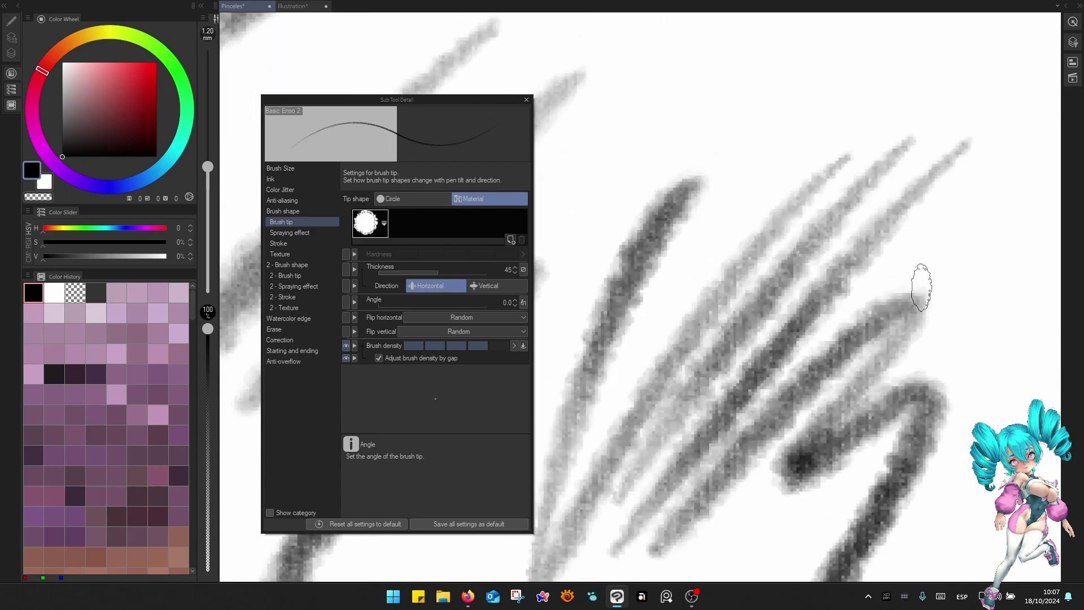
pyautogui.scroll(6, 921, 288)
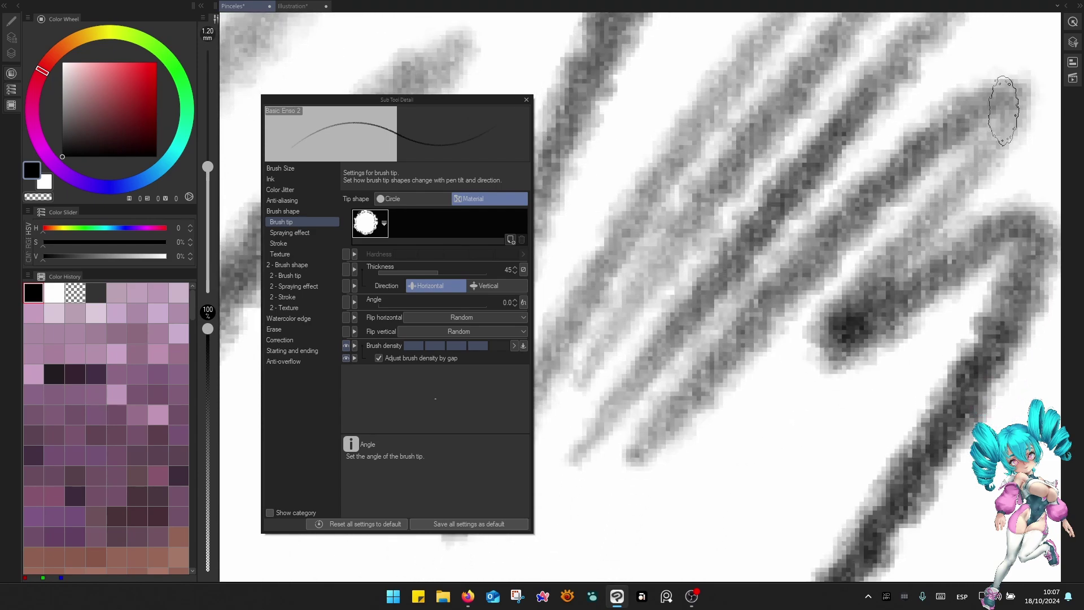
# Paint a heavy, dark curved stroke beside the light diagonal hatching and inspect its edges up close.
pyautogui.scroll(-6, 1004, 110)
pyautogui.moveTo(823, 133); pyautogui.dragTo(709, 441)
pyautogui.scroll(3, 830, 190)
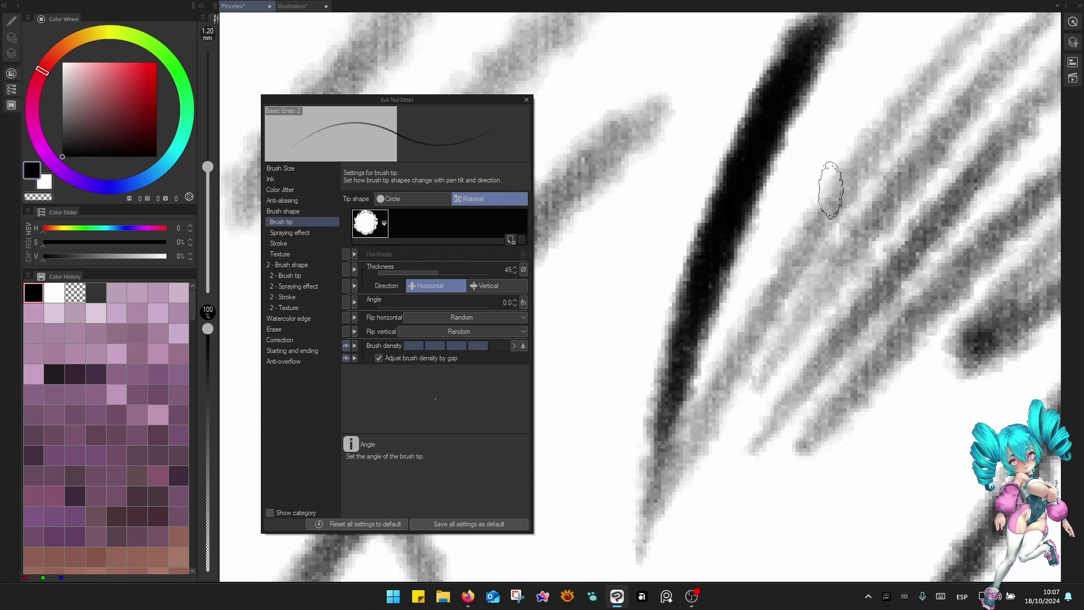
pyautogui.scroll(1, 830, 190)
pyautogui.moveTo(770, 220); pyautogui.dragTo(831, 307)
pyautogui.scroll(-2, 699, 326)
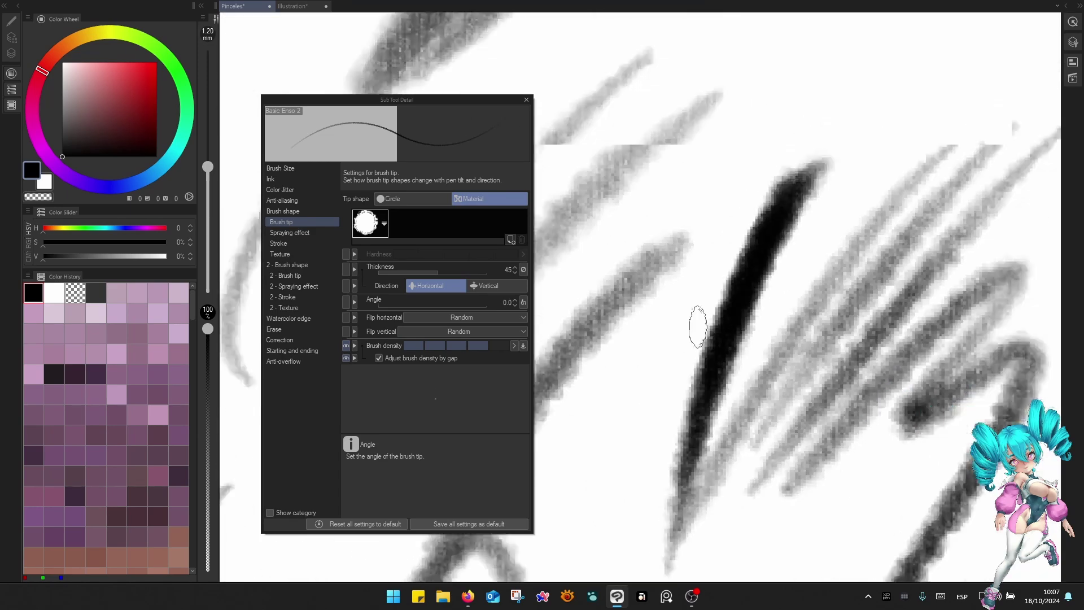
# Clear all the test strokes from the layer and bring up the layer list to check it.
pyautogui.scroll(-4, 698, 327)
pyautogui.press('q')
pyautogui.press('Delete')
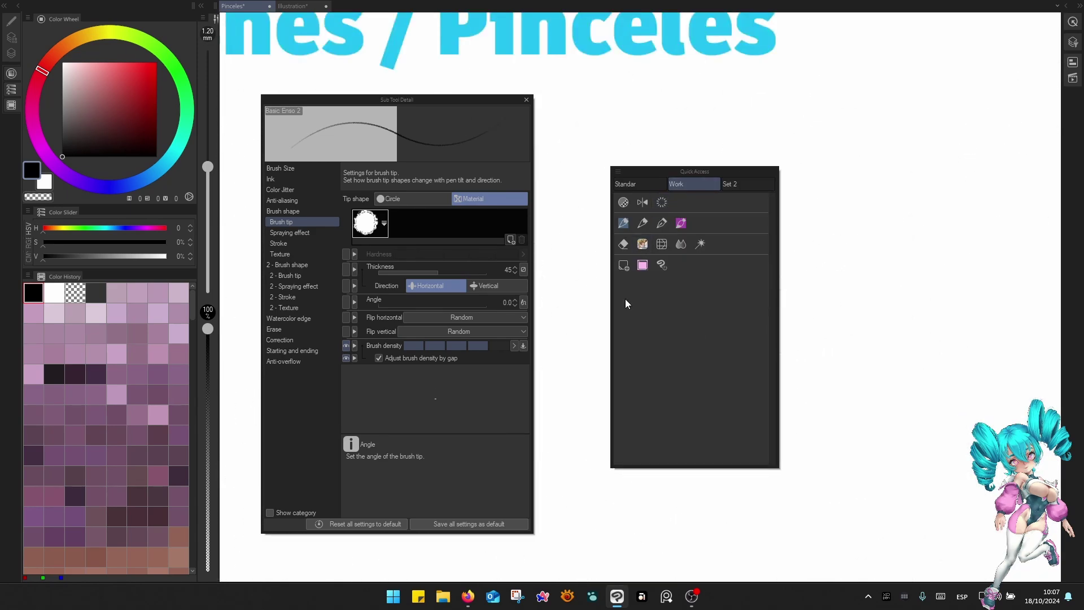
pyautogui.moveTo(603, 404); pyautogui.dragTo(782, 286)
pyautogui.hotkey('ctrl', 'l')
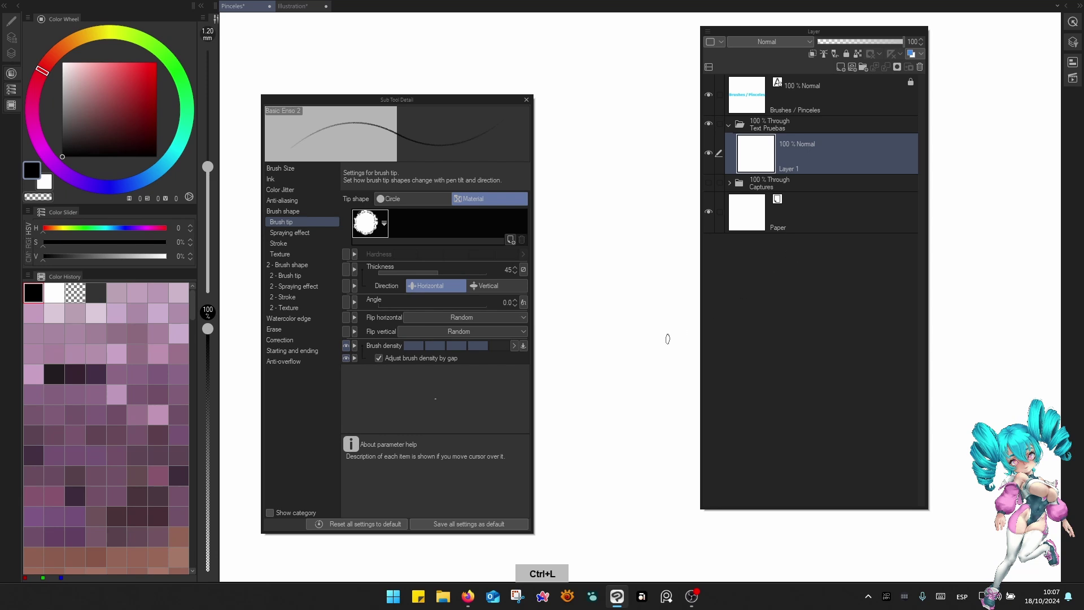
# Switch to the Basic Enso brush and paint a thick zigzag stroke on the empty canvas.
pyautogui.press('s')
pyautogui.click(891, 199)
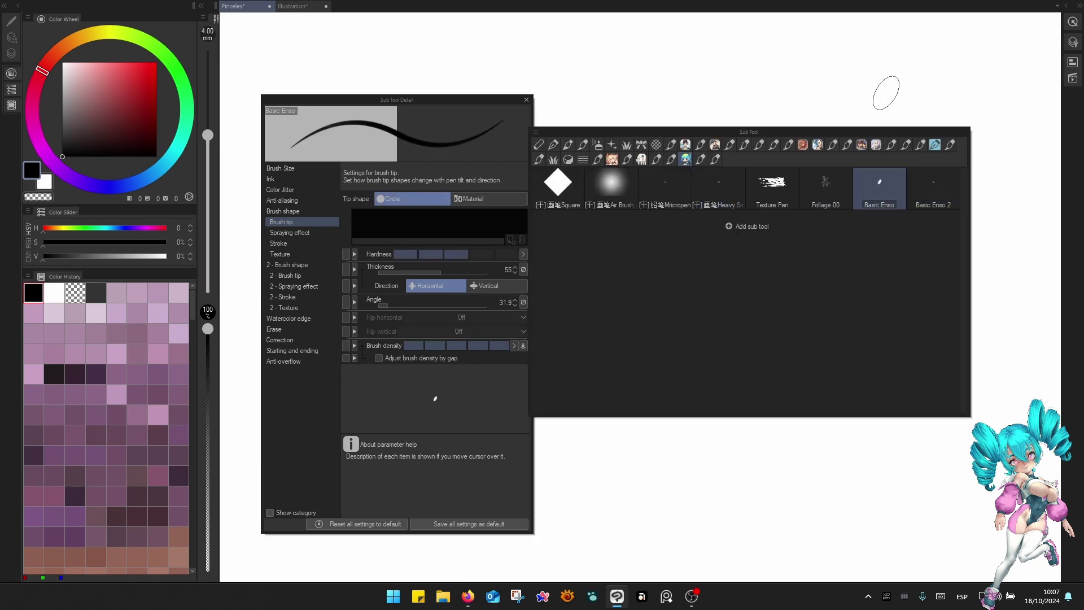
pyautogui.moveTo(805, 125)
pyautogui.mouseDown()
pyautogui.moveTo(822, 277)
pyautogui.moveTo(735, 370)
pyautogui.mouseUp()
# Switch to the Basic Enso 2 brush and paint zigzag, looped and curved strokes around the thick one, enlarging the brush to 1.70 mm.
pyautogui.press('s')
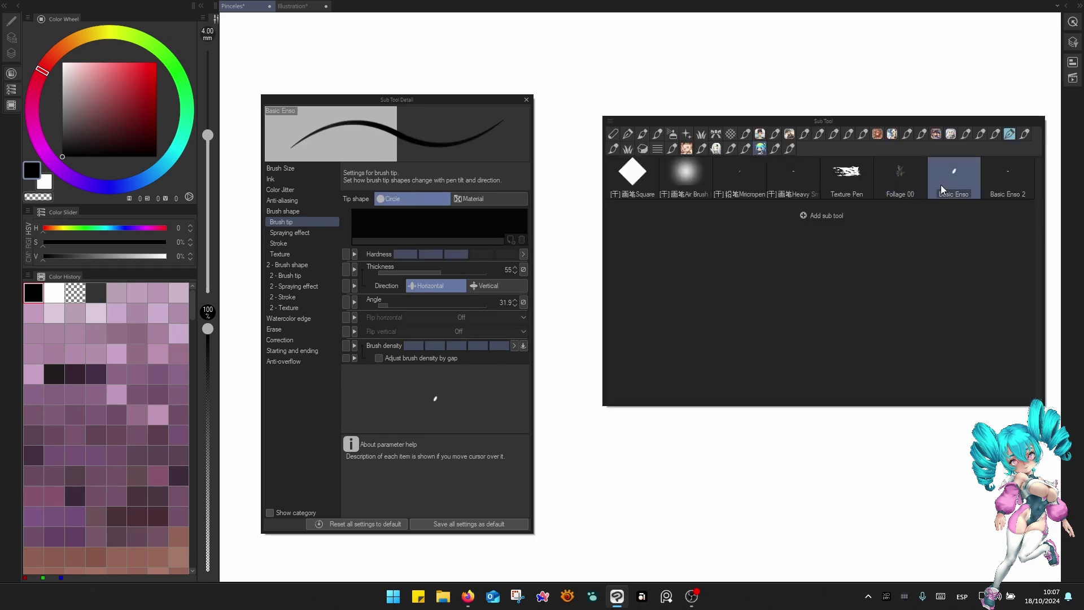
pyautogui.click(1005, 178)
pyautogui.moveTo(869, 200)
pyautogui.mouseDown()
pyautogui.moveTo(895, 200)
pyautogui.moveTo(904, 266)
pyautogui.moveTo(834, 350)
pyautogui.moveTo(838, 397)
pyautogui.moveTo(791, 362)
pyautogui.moveTo(789, 419)
pyautogui.moveTo(817, 386)
pyautogui.mouseUp()
pyautogui.moveTo(740, 398); pyautogui.dragTo(627, 440)
pyautogui.press(']')
pyautogui.press(']')
pyautogui.moveTo(589, 400)
pyautogui.mouseDown()
pyautogui.moveTo(656, 359)
pyautogui.moveTo(618, 390)
pyautogui.moveTo(624, 486)
pyautogui.mouseUp()
pyautogui.moveTo(628, 153)
pyautogui.mouseDown()
pyautogui.moveTo(613, 279)
pyautogui.moveTo(630, 263)
pyautogui.mouseUp()
pyautogui.moveTo(689, 157)
pyautogui.mouseDown()
pyautogui.moveTo(650, 257)
pyautogui.moveTo(687, 274)
pyautogui.moveTo(661, 338)
pyautogui.mouseUp()
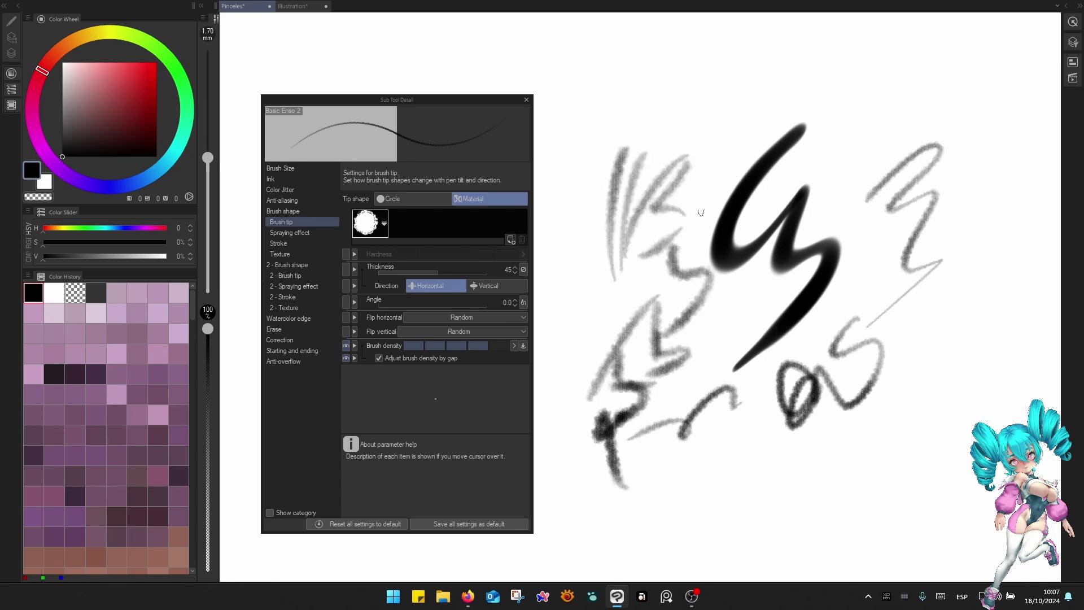
# Shade dense diagonal hatching over the vertical test strokes with the brush at 1.50 mm.
pyautogui.moveTo(632, 228)
pyautogui.mouseDown()
pyautogui.moveTo(703, 124)
pyautogui.moveTo(611, 288)
pyautogui.mouseUp()
pyautogui.moveTo(683, 187); pyautogui.dragTo(613, 274)
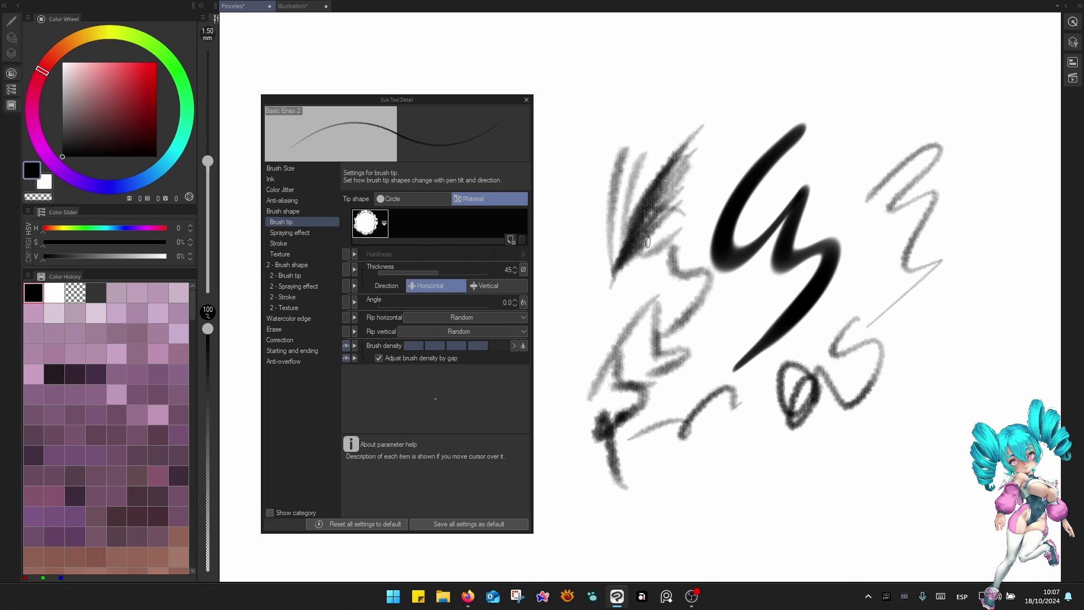
pyautogui.moveTo(678, 218)
pyautogui.mouseDown()
pyautogui.moveTo(650, 256)
pyautogui.moveTo(698, 258)
pyautogui.mouseUp()
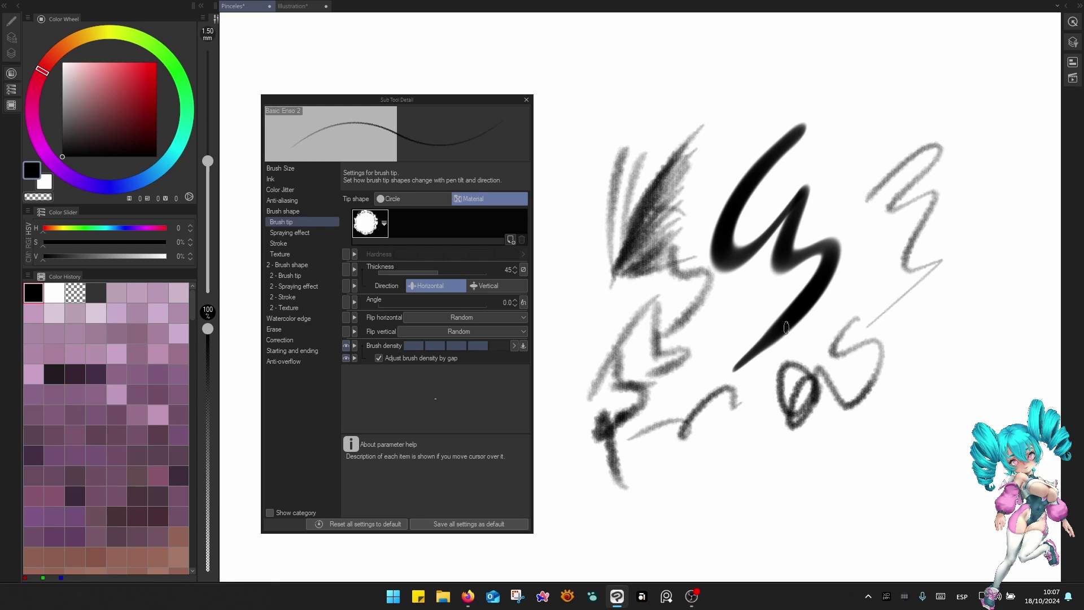
pyautogui.moveTo(786, 328); pyautogui.dragTo(755, 366)
# Sketch an eye's curved upper lid, first lash and outer corner beside the light zigzag, reducing the brush to 1.20 mm and then 0.80 mm.
pyautogui.moveTo(904, 273); pyautogui.dragTo(737, 233)
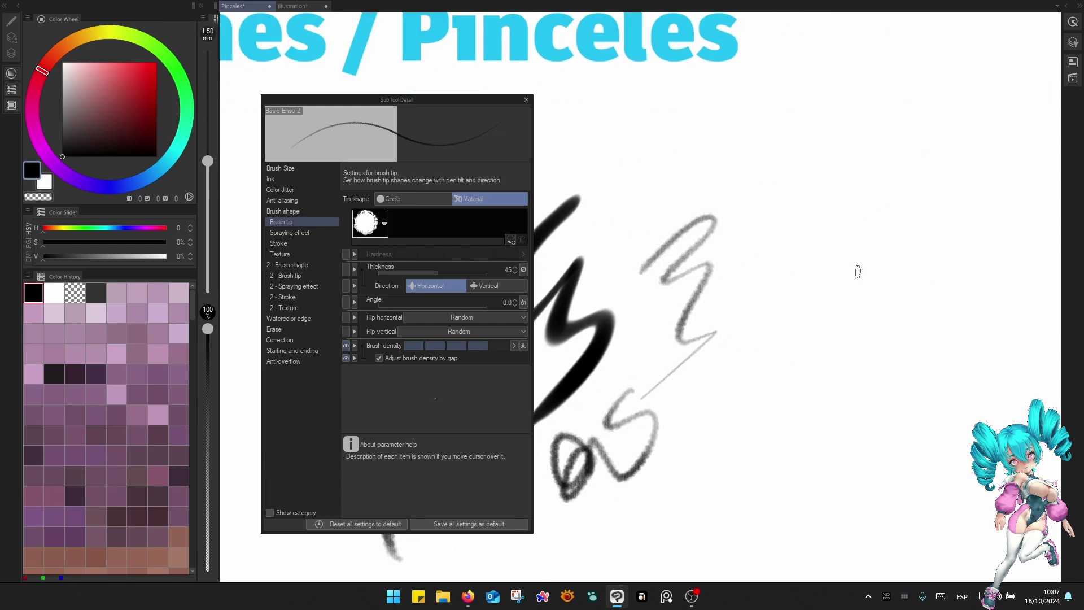
pyautogui.moveTo(847, 242)
pyautogui.mouseDown()
pyautogui.moveTo(860, 274)
pyautogui.moveTo(835, 269)
pyautogui.moveTo(832, 241)
pyautogui.moveTo(792, 277)
pyautogui.mouseUp()
pyautogui.press('[')
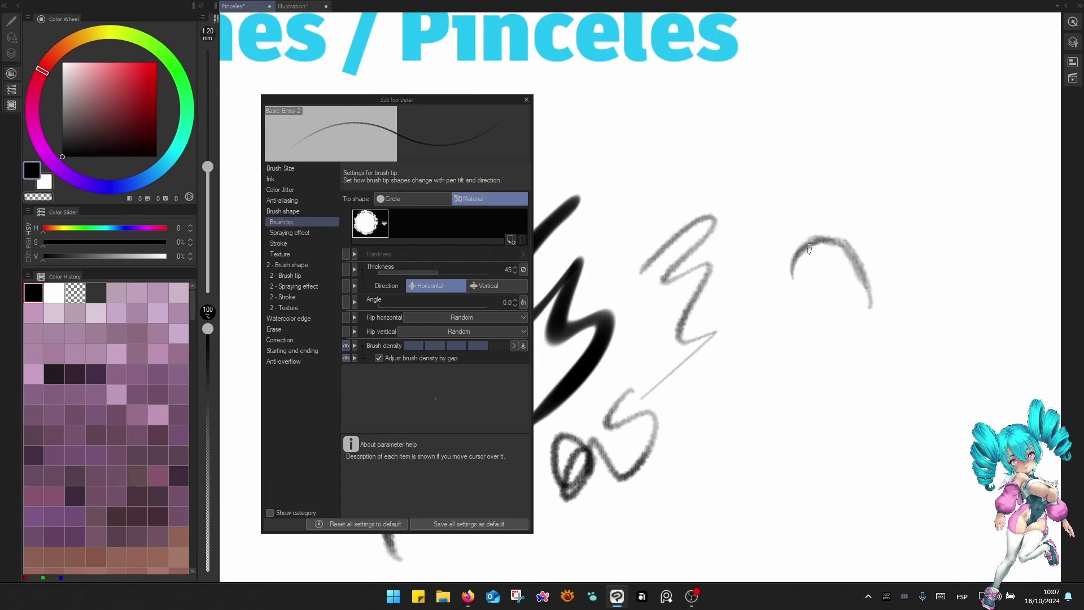
pyautogui.moveTo(813, 242)
pyautogui.mouseDown()
pyautogui.moveTo(864, 275)
pyautogui.moveTo(843, 260)
pyautogui.moveTo(858, 289)
pyautogui.moveTo(837, 256)
pyautogui.moveTo(829, 290)
pyautogui.moveTo(831, 251)
pyautogui.moveTo(830, 295)
pyautogui.mouseUp()
pyautogui.press(']')
pyautogui.press('[')
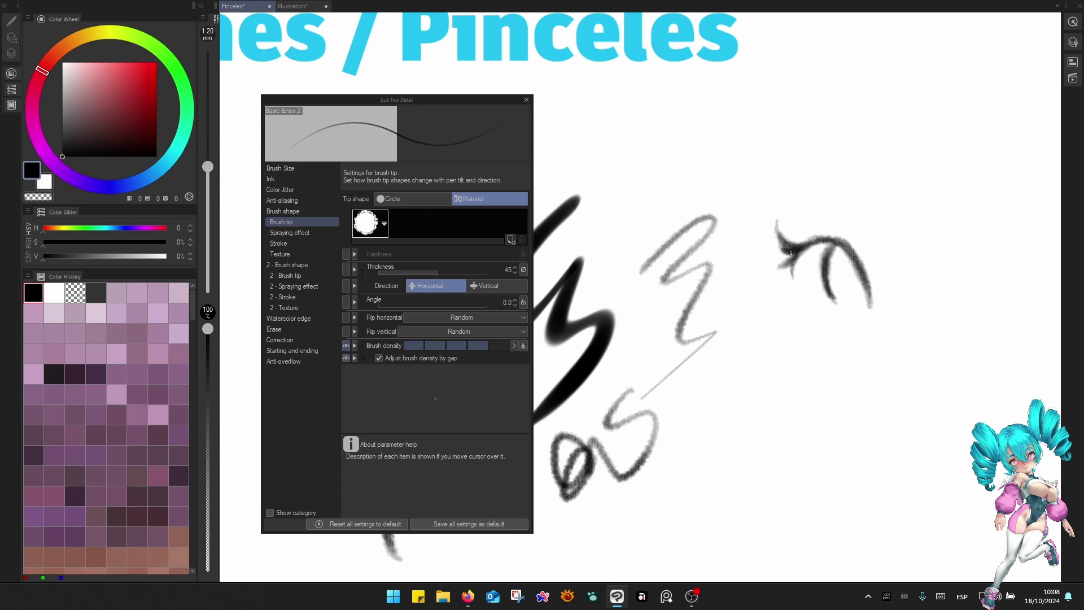
pyautogui.moveTo(791, 254); pyautogui.dragTo(802, 298)
pyautogui.press('[')
pyautogui.press('[')
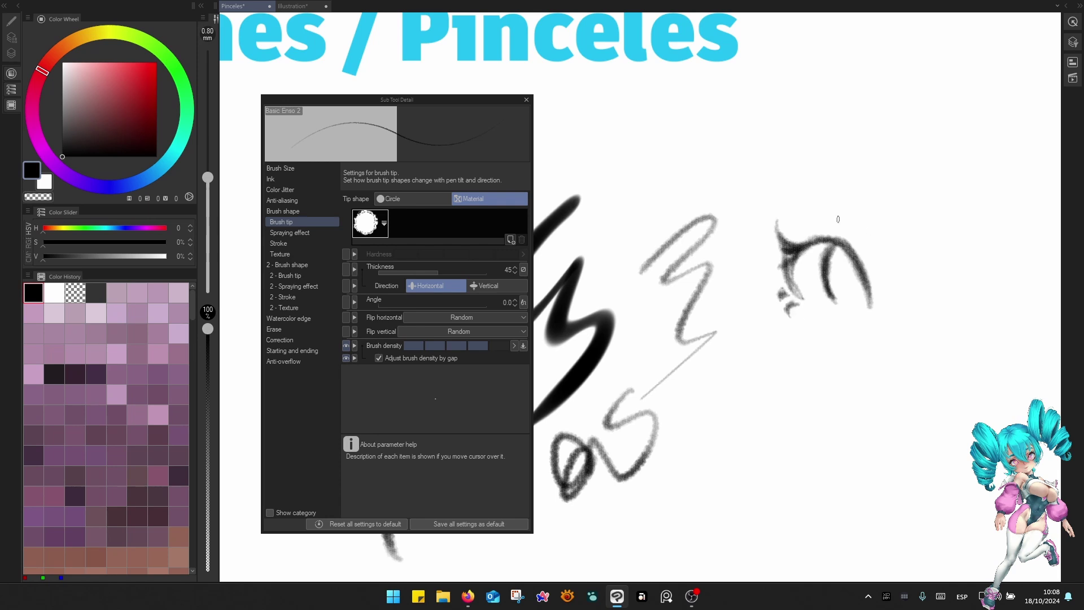
# Add the lid crease, a second lash, the lower lid and the iris highlight to the eye, enlarging the brush to 1.00 mm.
pyautogui.press(']')
pyautogui.moveTo(814, 233)
pyautogui.mouseDown()
pyautogui.moveTo(849, 227)
pyautogui.moveTo(862, 252)
pyautogui.moveTo(813, 222)
pyautogui.moveTo(860, 288)
pyautogui.moveTo(878, 291)
pyautogui.moveTo(856, 287)
pyautogui.moveTo(880, 319)
pyautogui.moveTo(867, 285)
pyautogui.mouseUp()
pyautogui.press(']')
pyautogui.press('c')
pyautogui.press('c')
pyautogui.press('c')
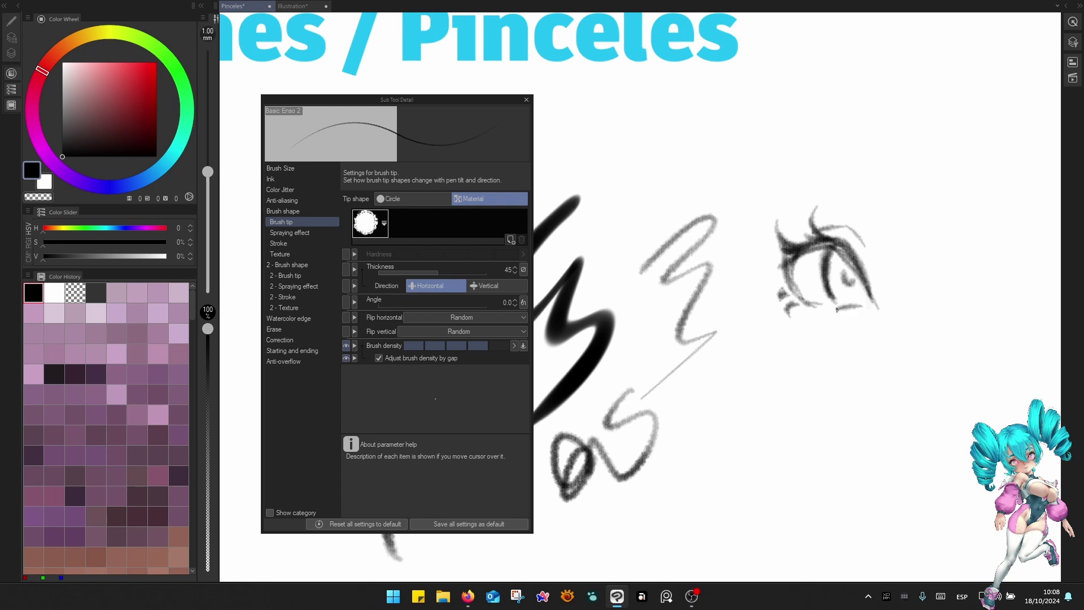
# Darken the eye's outer corner and iris edge, add an outer lash and clean up the lid line with transparent color.
pyautogui.moveTo(793, 290); pyautogui.dragTo(791, 258)
pyautogui.moveTo(803, 257); pyautogui.dragTo(801, 277)
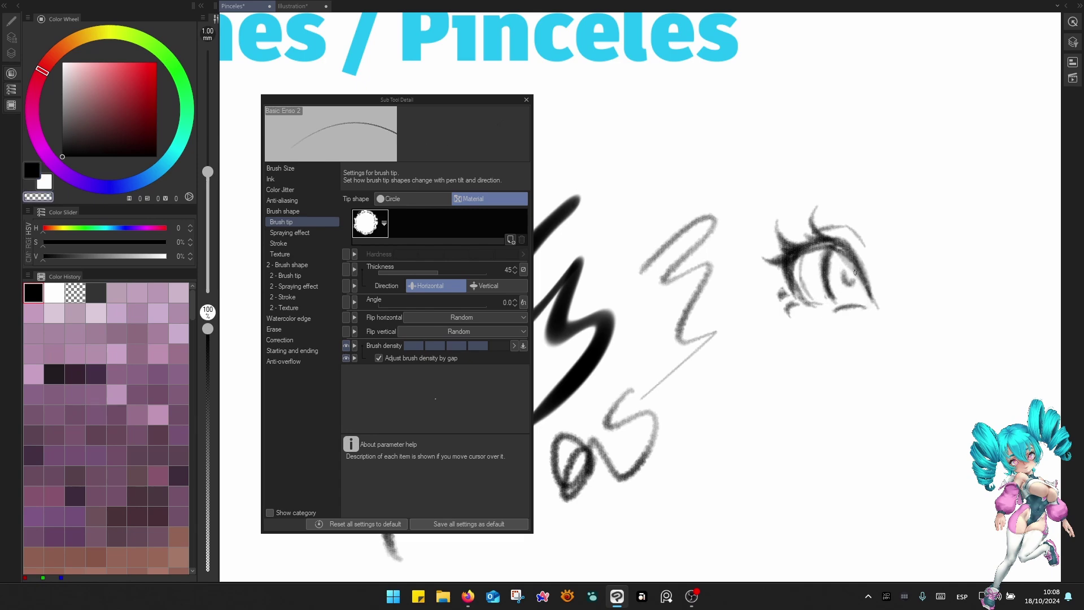
pyautogui.moveTo(845, 245); pyautogui.dragTo(875, 303)
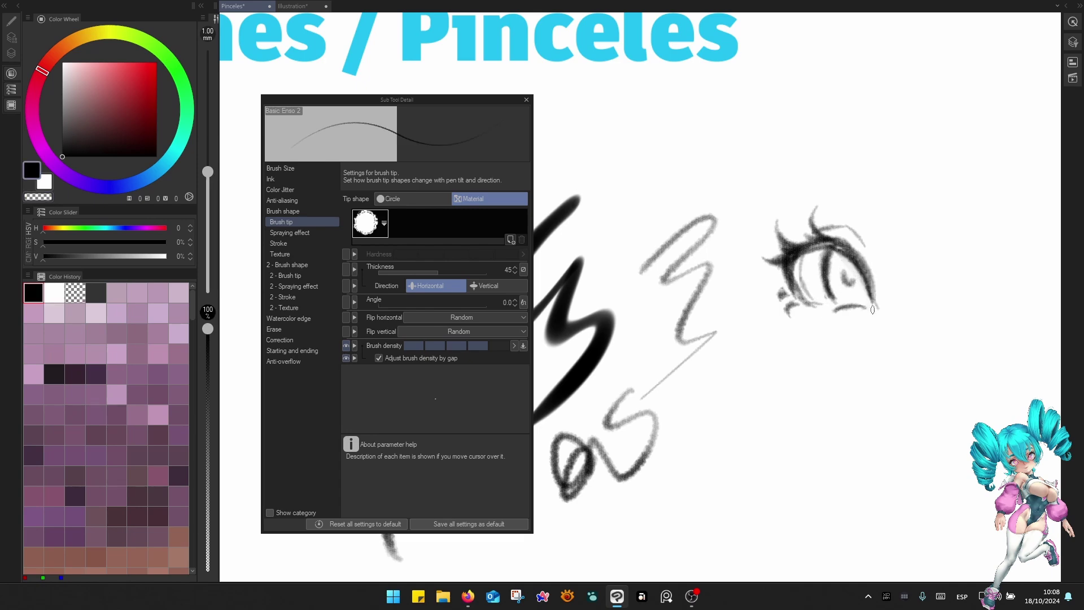
# Examine the eye sketch up close and compare it with the other test strokes at a smaller scale.
pyautogui.scroll(5, 873, 309)
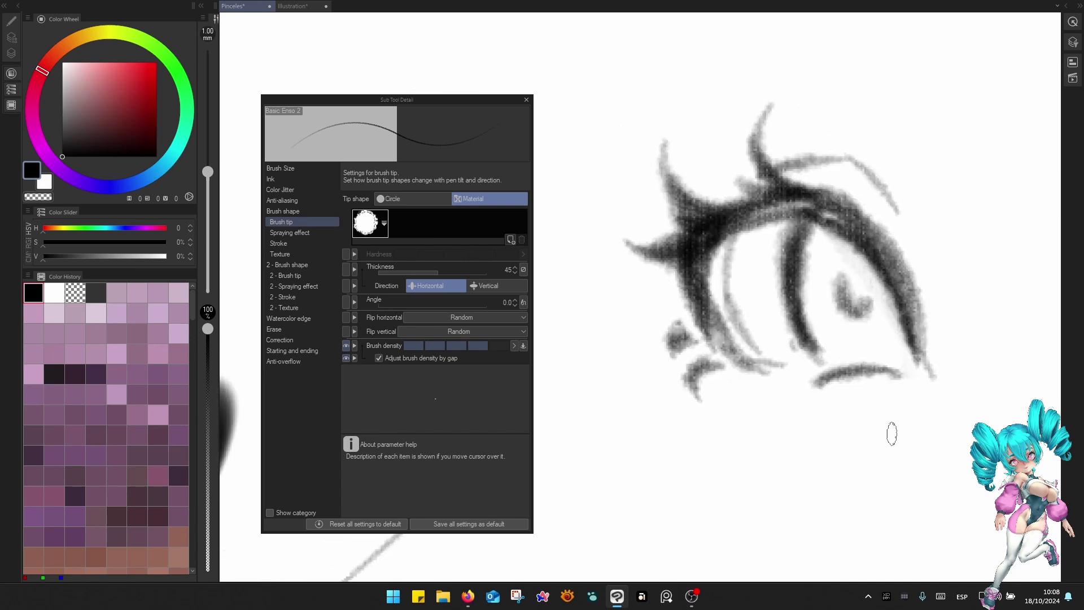
pyautogui.moveTo(891, 434)
pyautogui.mouseDown()
pyautogui.moveTo(865, 299)
pyautogui.moveTo(946, 285)
pyautogui.moveTo(963, 387)
pyautogui.mouseUp()
pyautogui.scroll(-2, 868, 366)
pyautogui.scroll(-4, 868, 366)
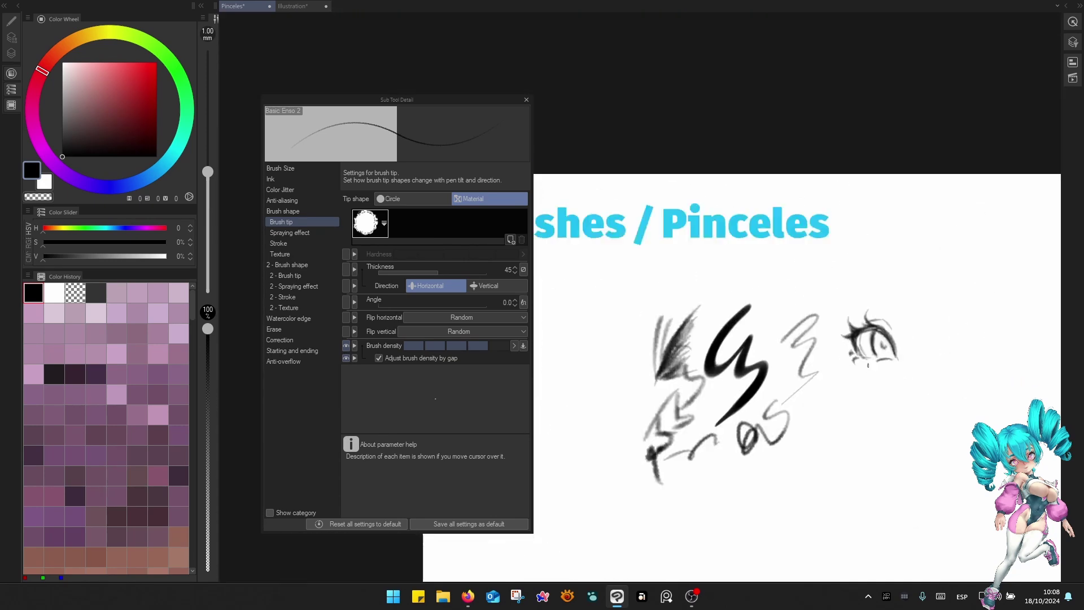
pyautogui.scroll(3, 822, 424)
pyautogui.scroll(1, 822, 424)
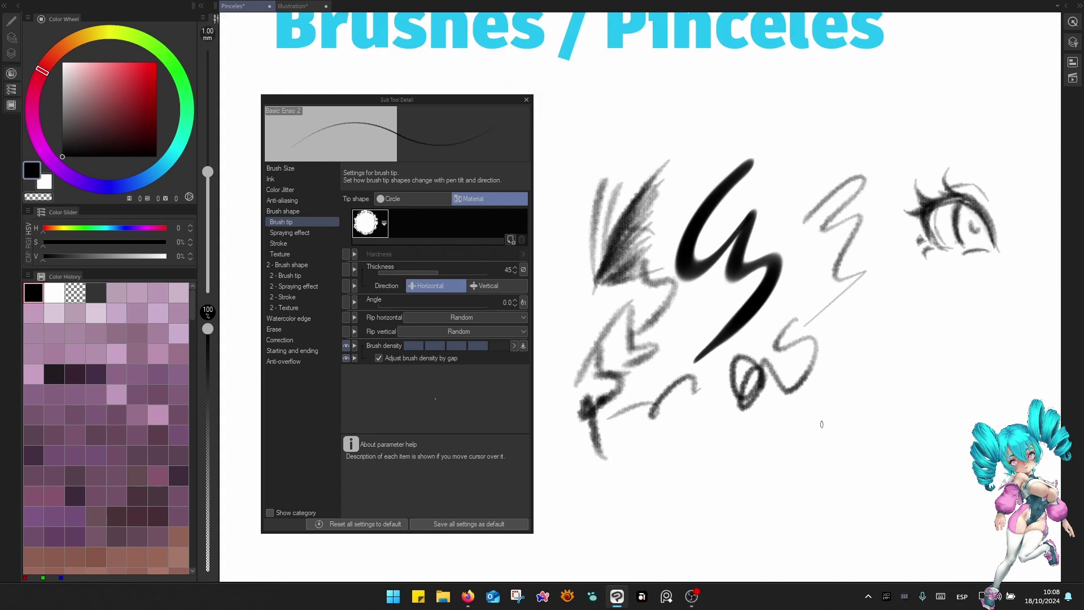
pyautogui.moveTo(732, 370); pyautogui.dragTo(817, 297)
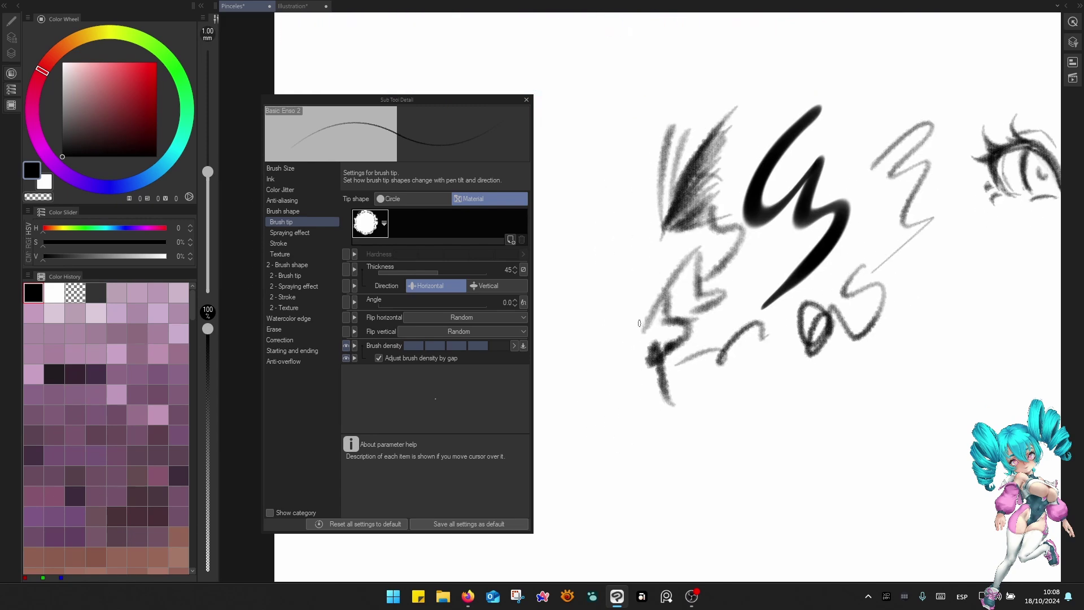
# Save all Basic Enso 2 settings as default, close its detail settings and clear the sketches from the layer.
pyautogui.click(460, 524)
pyautogui.click(634, 221)
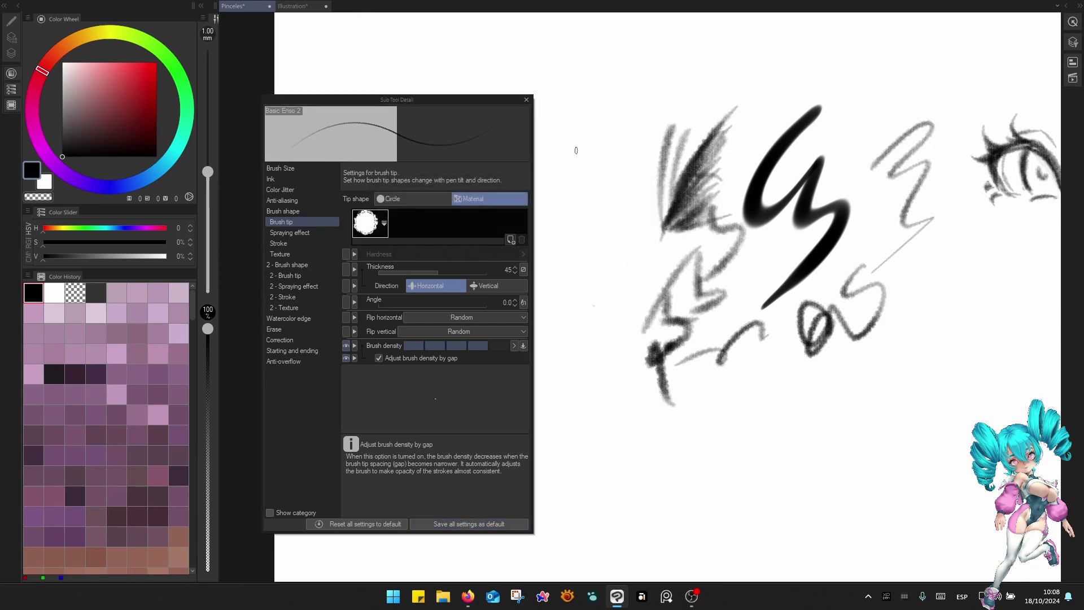
pyautogui.click(526, 100)
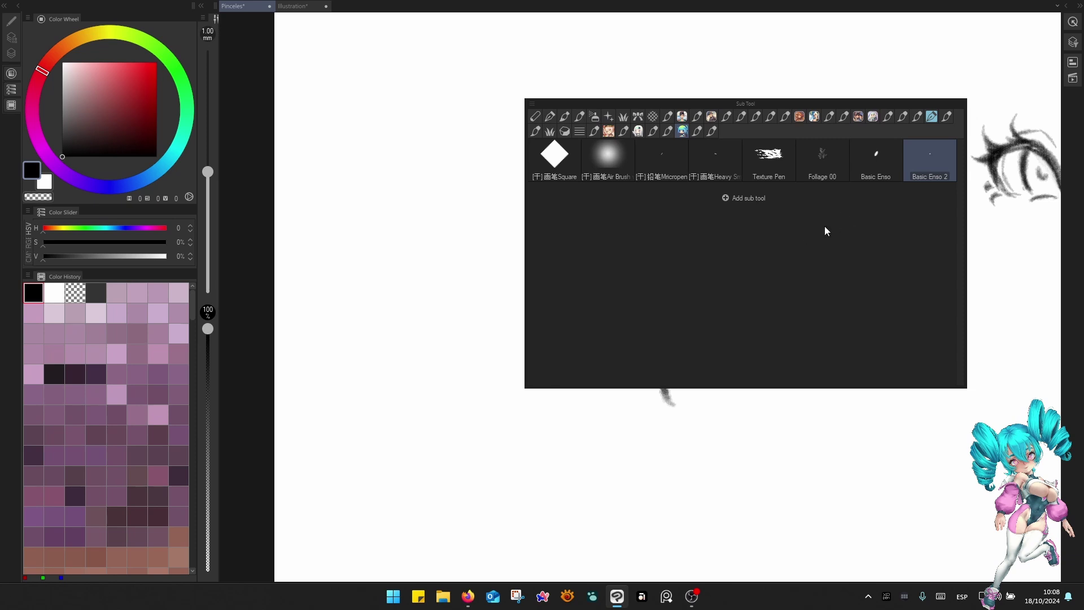
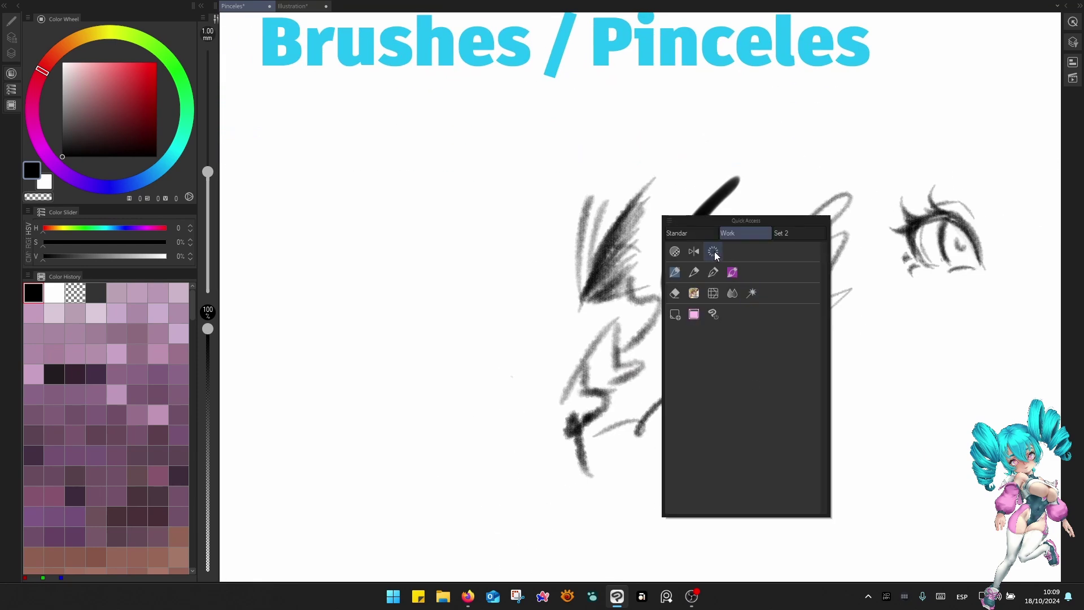
pyautogui.click(714, 252)
pyautogui.moveTo(715, 336); pyautogui.dragTo(821, 346)
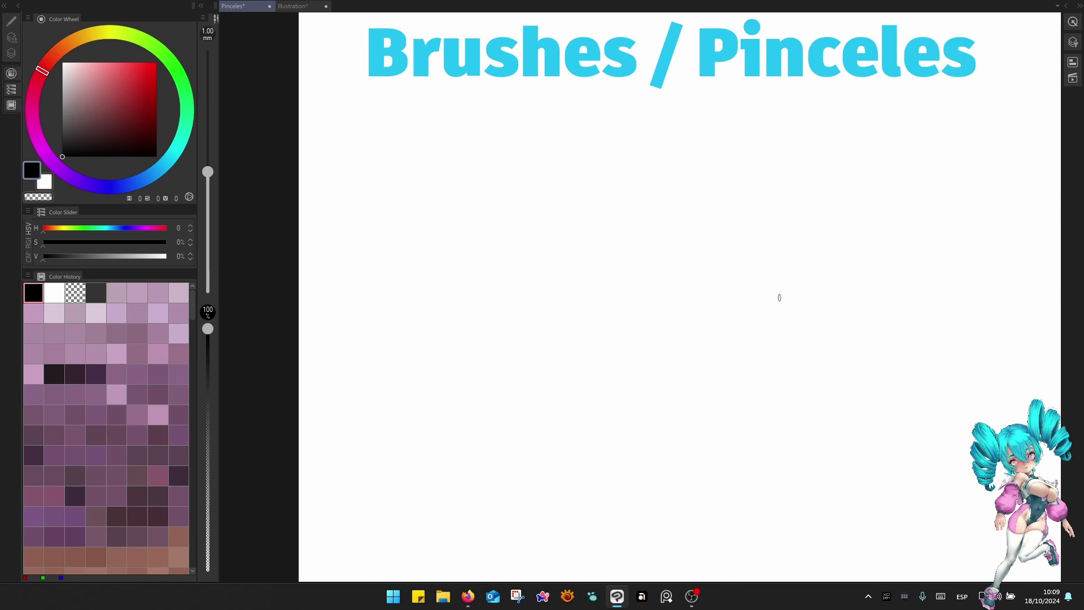
# Start a custom sub tool named Basico Paint with its input process set to Brush.
pyautogui.click(557, 132)
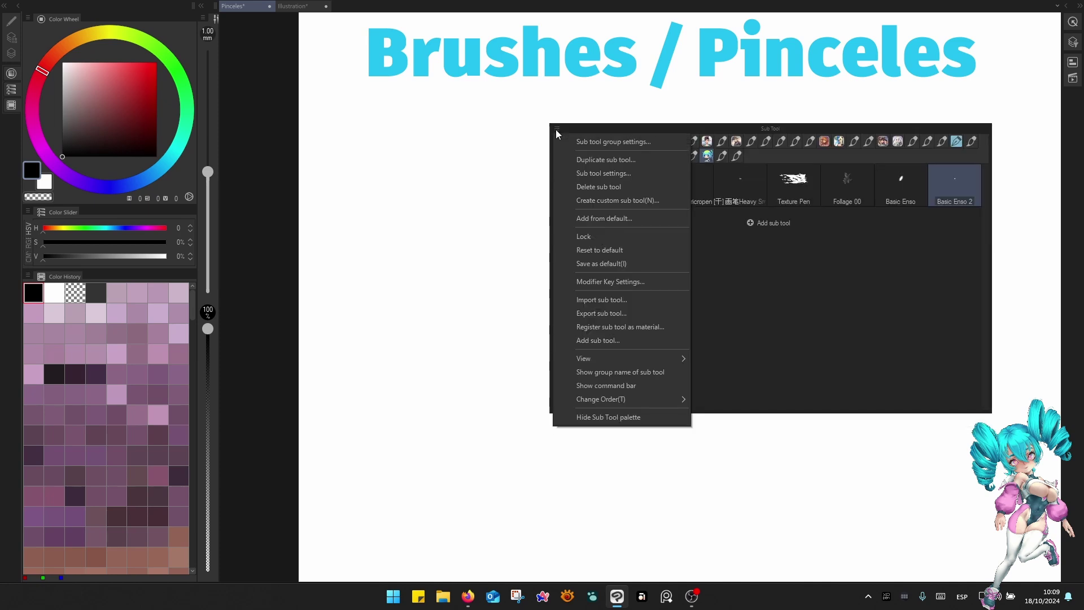
pyautogui.click(625, 201)
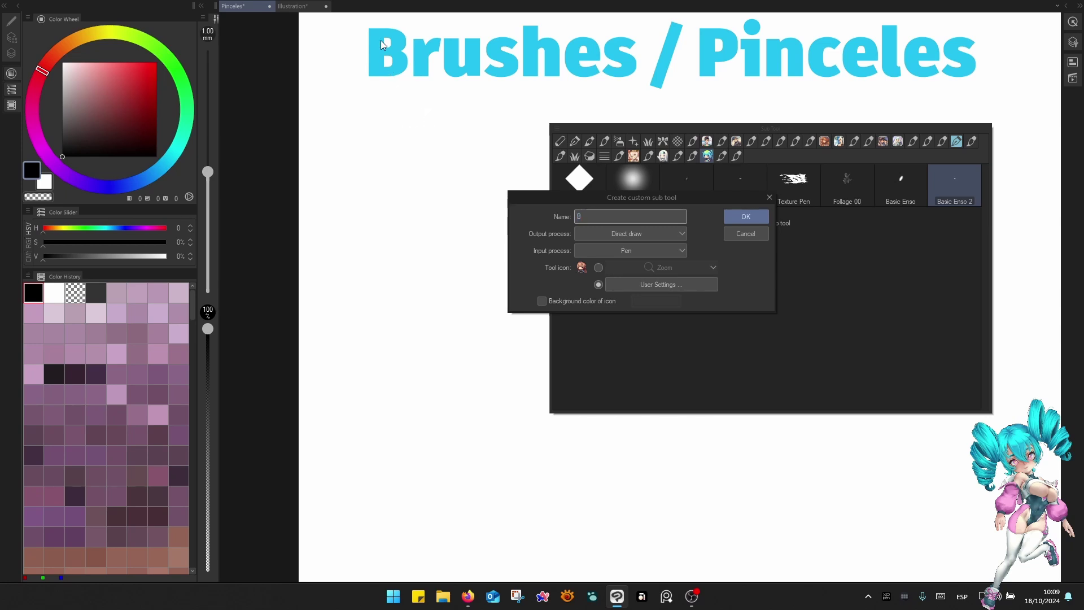
pyautogui.write('Basico Paint')
pyautogui.click(628, 254)
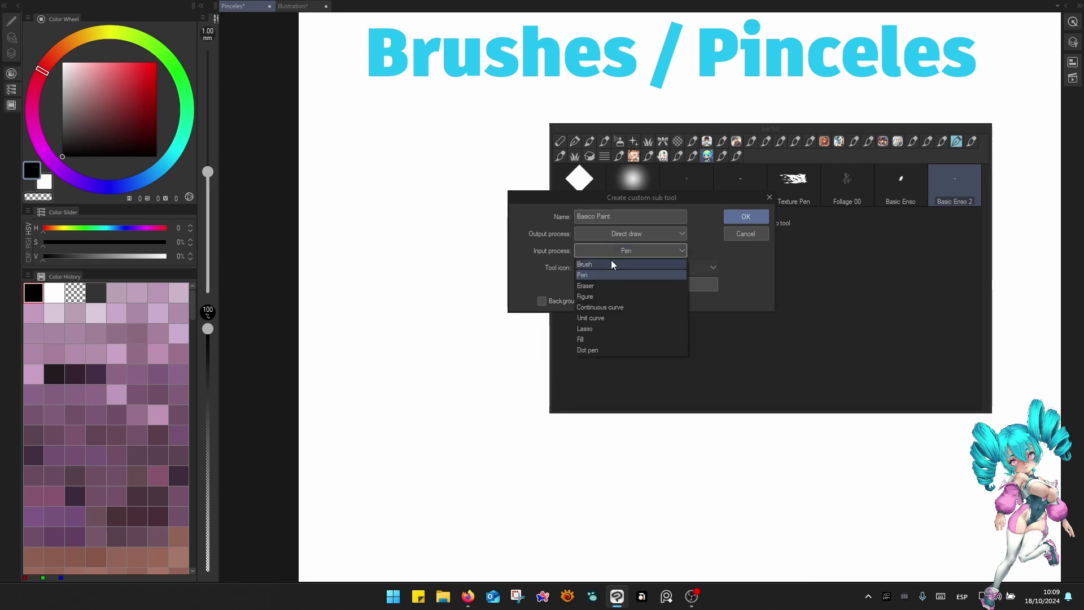
pyautogui.click(614, 266)
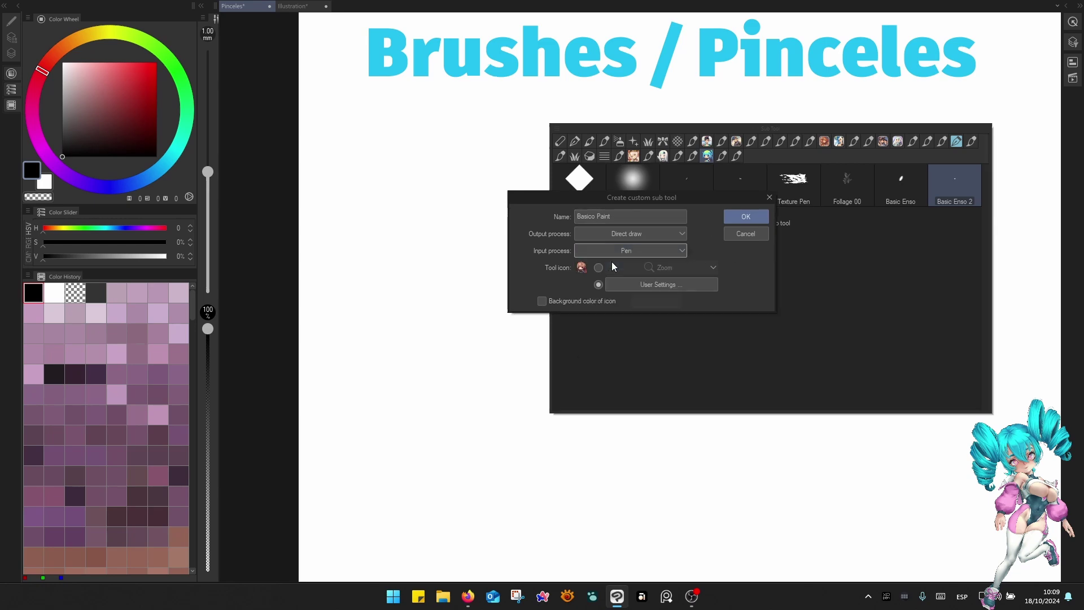
# Use the image 00000004 as the new sub tool's icon and create the sub tool.
pyautogui.click(633, 284)
pyautogui.click(507, 184)
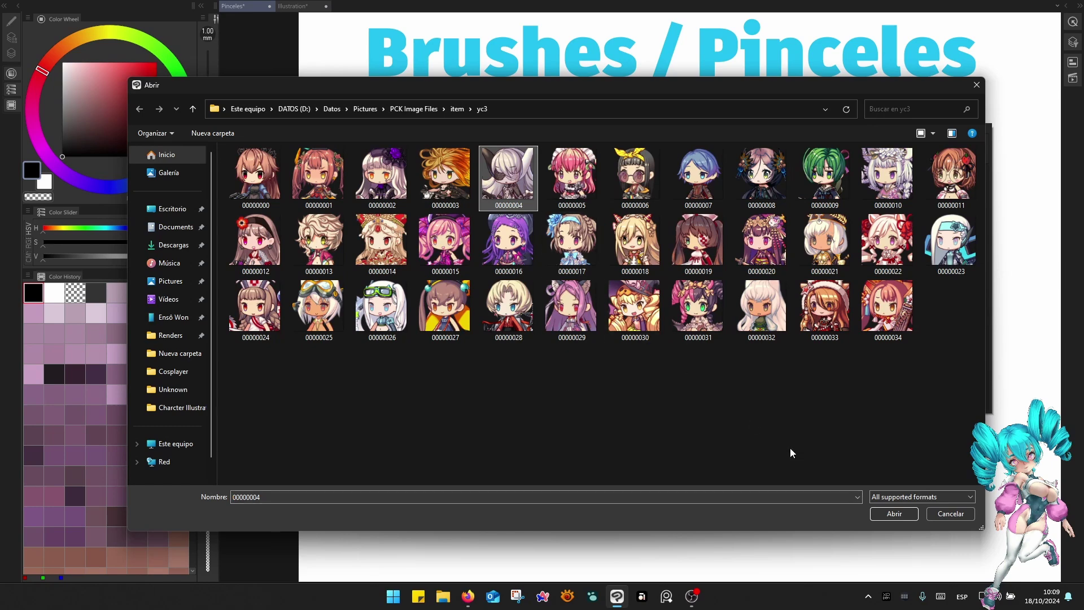
pyautogui.click(877, 514)
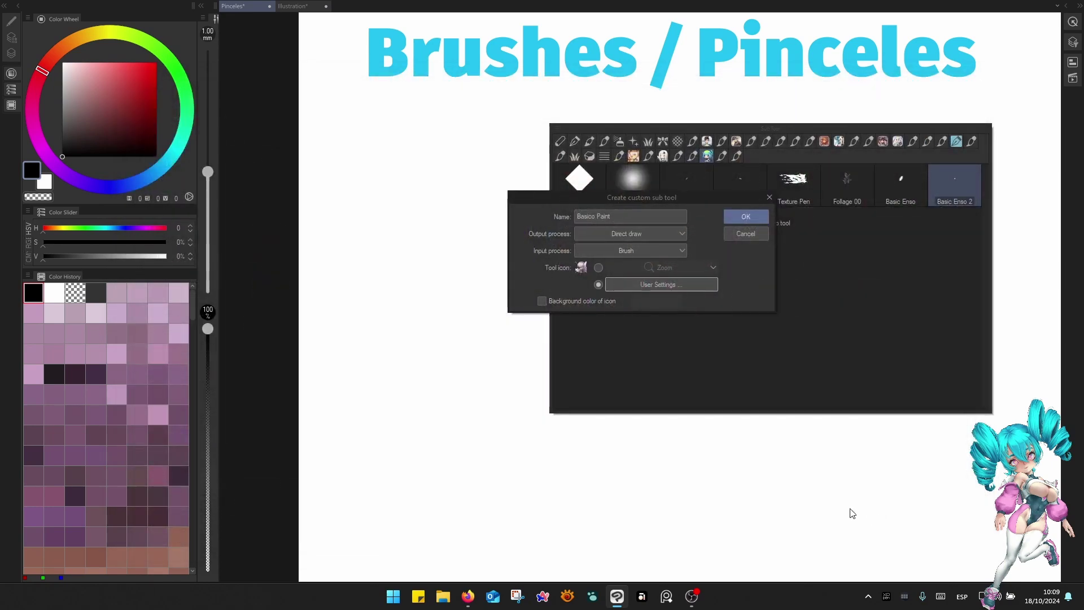
pyautogui.click(745, 217)
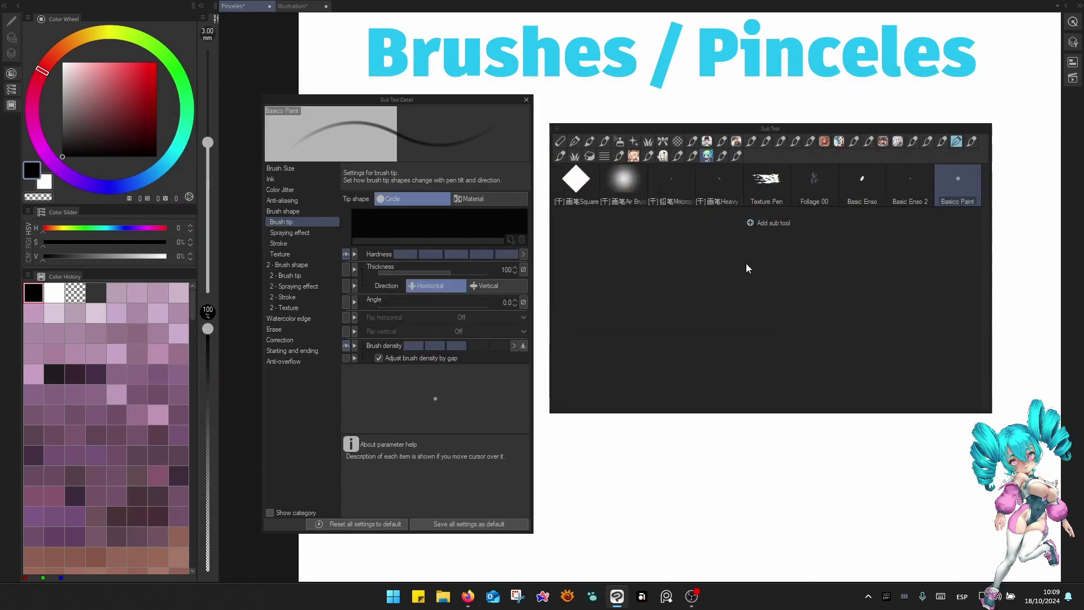
# Paint overlapping soft strokes and a separate curved stroke with Basico Paint, enlarging the brush to 8.00 mm.
pyautogui.moveTo(703, 308)
pyautogui.mouseDown()
pyautogui.moveTo(795, 222)
pyautogui.moveTo(805, 259)
pyautogui.moveTo(857, 308)
pyautogui.moveTo(868, 265)
pyautogui.moveTo(899, 316)
pyautogui.moveTo(840, 237)
pyautogui.moveTo(797, 261)
pyautogui.moveTo(884, 203)
pyautogui.moveTo(819, 245)
pyautogui.moveTo(815, 190)
pyautogui.moveTo(738, 221)
pyautogui.moveTo(741, 325)
pyautogui.moveTo(776, 214)
pyautogui.moveTo(798, 301)
pyautogui.moveTo(846, 305)
pyautogui.moveTo(826, 294)
pyautogui.moveTo(776, 306)
pyautogui.moveTo(837, 232)
pyautogui.moveTo(802, 263)
pyautogui.moveTo(804, 246)
pyautogui.moveTo(784, 288)
pyautogui.moveTo(804, 369)
pyautogui.moveTo(832, 365)
pyautogui.moveTo(804, 354)
pyautogui.moveTo(816, 347)
pyautogui.moveTo(794, 378)
pyautogui.mouseUp()
pyautogui.press(']')
pyautogui.press(']')
pyautogui.press(']')
pyautogui.press(']')
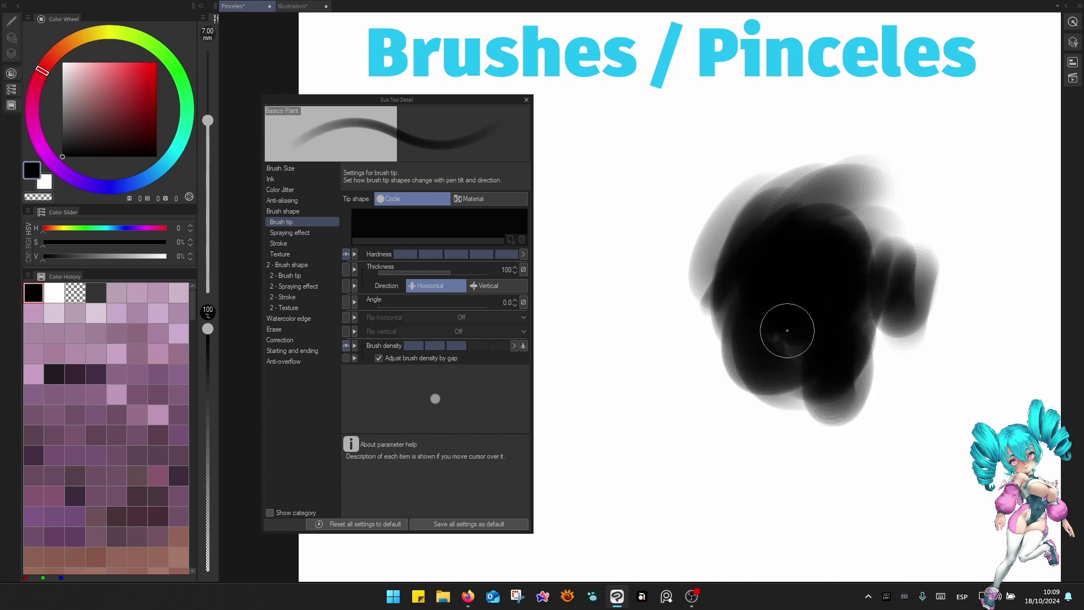
pyautogui.press(']')
pyautogui.moveTo(876, 219)
pyautogui.mouseDown()
pyautogui.moveTo(916, 263)
pyautogui.moveTo(931, 215)
pyautogui.moveTo(908, 260)
pyautogui.moveTo(934, 225)
pyautogui.mouseUp()
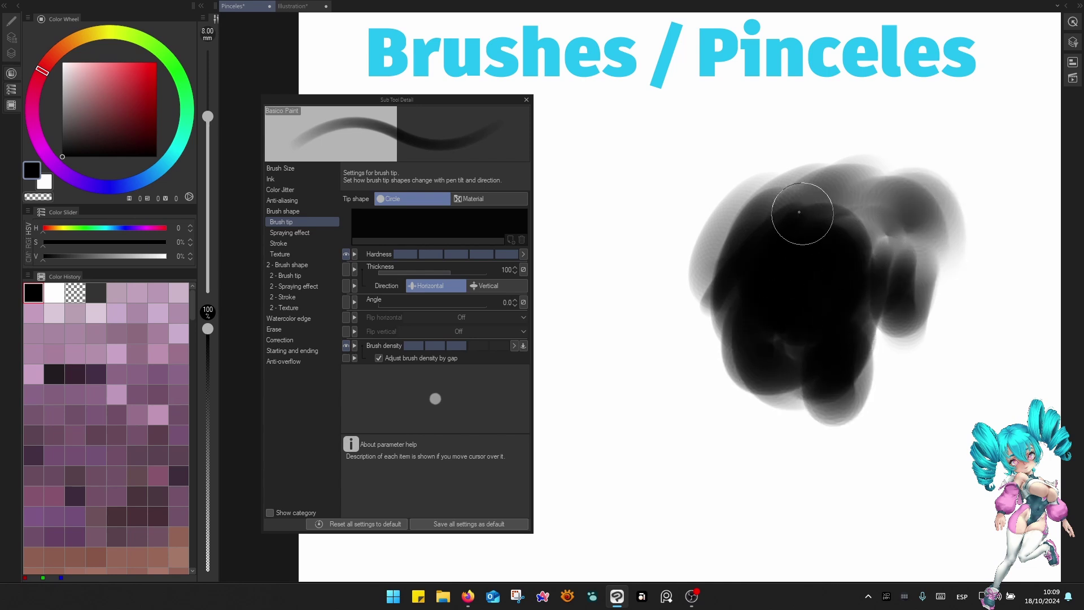
pyautogui.moveTo(635, 206)
pyautogui.mouseDown()
pyautogui.moveTo(620, 318)
pyautogui.moveTo(629, 214)
pyautogui.moveTo(629, 381)
pyautogui.moveTo(643, 200)
pyautogui.moveTo(645, 407)
pyautogui.moveTo(660, 205)
pyautogui.moveTo(669, 371)
pyautogui.mouseUp()
# Clear the layer and paint a broad, light zigzag stroke with Basico Paint at 8.00 mm.
pyautogui.press('q')
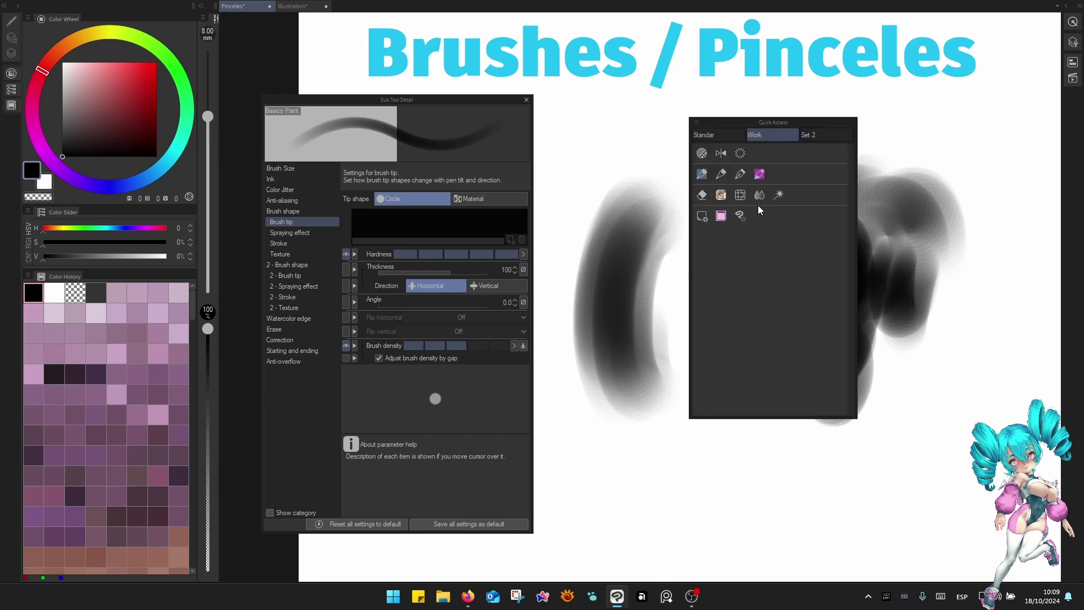
pyautogui.click(740, 154)
pyautogui.moveTo(731, 212); pyautogui.dragTo(861, 382)
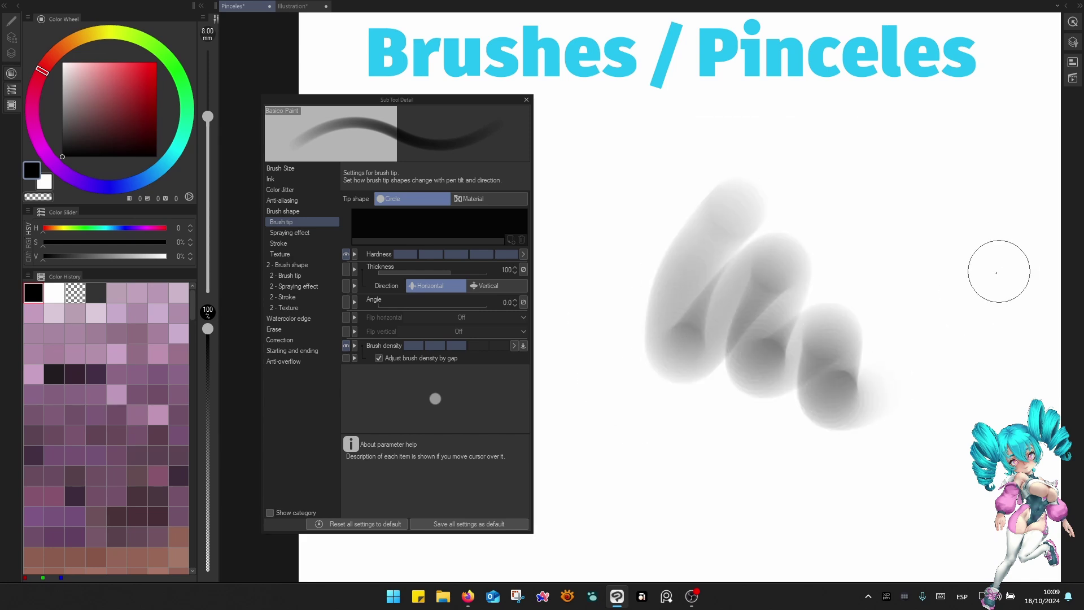
# Clear the test layer and raise the Brush density of Basico Paint to its highest level.
pyautogui.press('q')
pyautogui.press('q')
pyautogui.press('q')
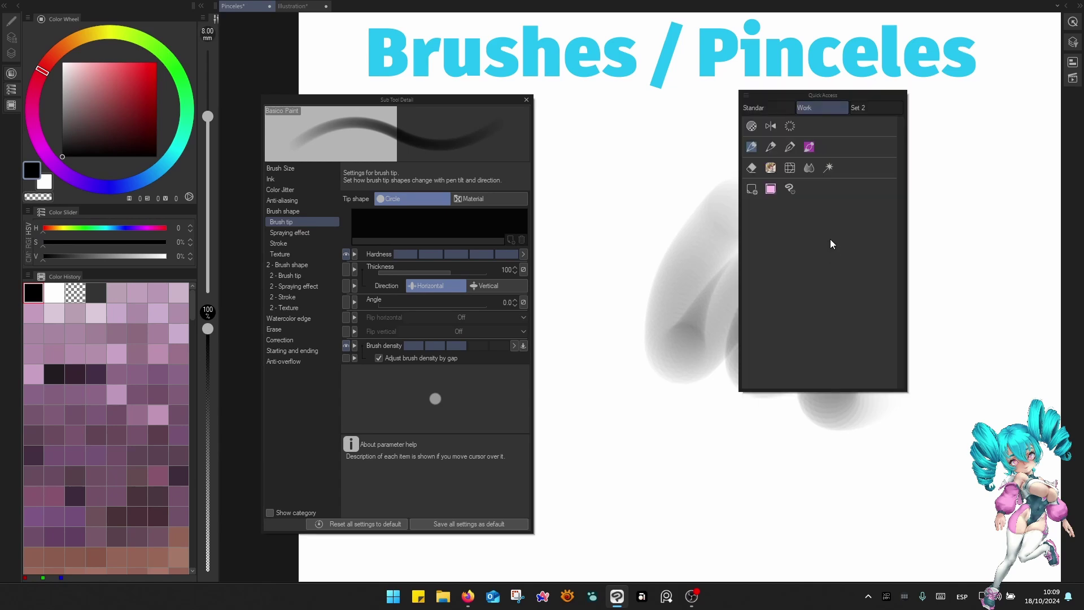
pyautogui.click(795, 134)
pyautogui.press('q')
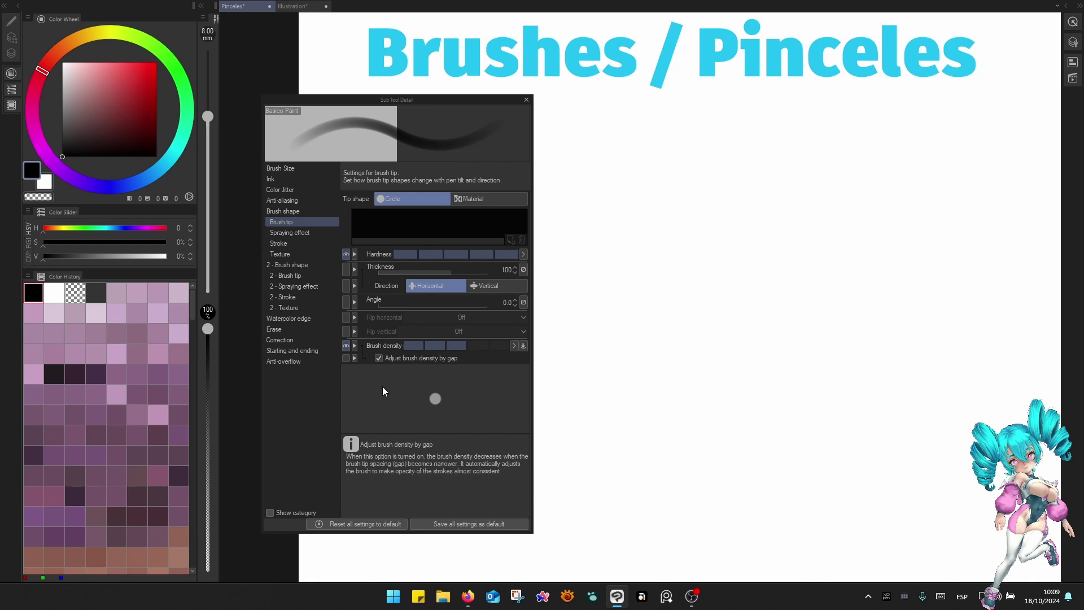
pyautogui.click(500, 346)
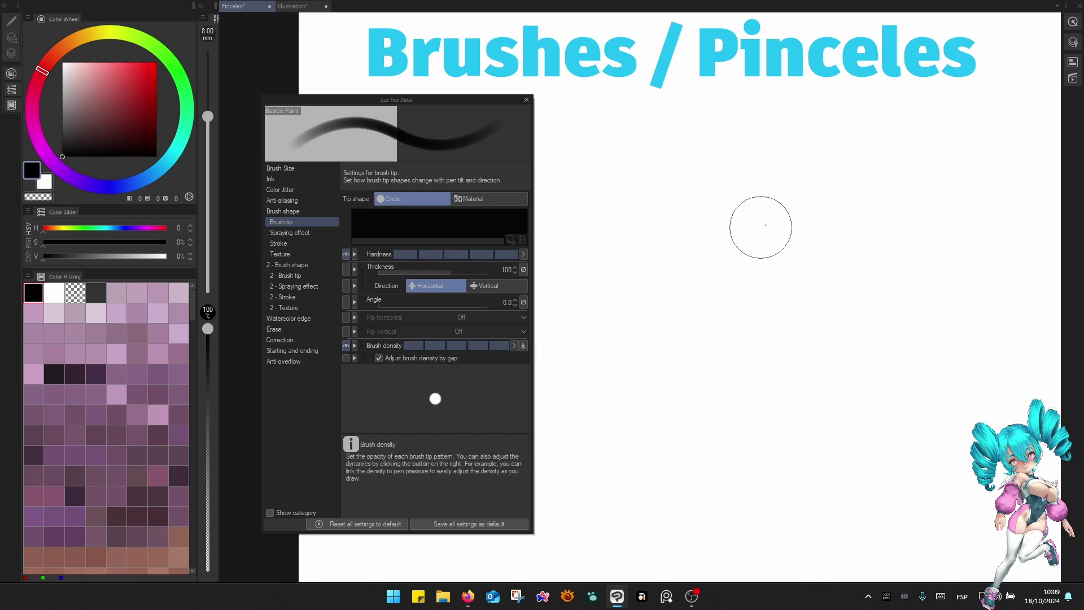
# Paint dark test strokes with Basico Paint: an overlapping zigzag, a curved stroke and a wider stroke at 10.00 mm.
pyautogui.moveTo(788, 189)
pyautogui.mouseDown()
pyautogui.moveTo(726, 349)
pyautogui.moveTo(802, 290)
pyautogui.moveTo(757, 314)
pyautogui.mouseUp()
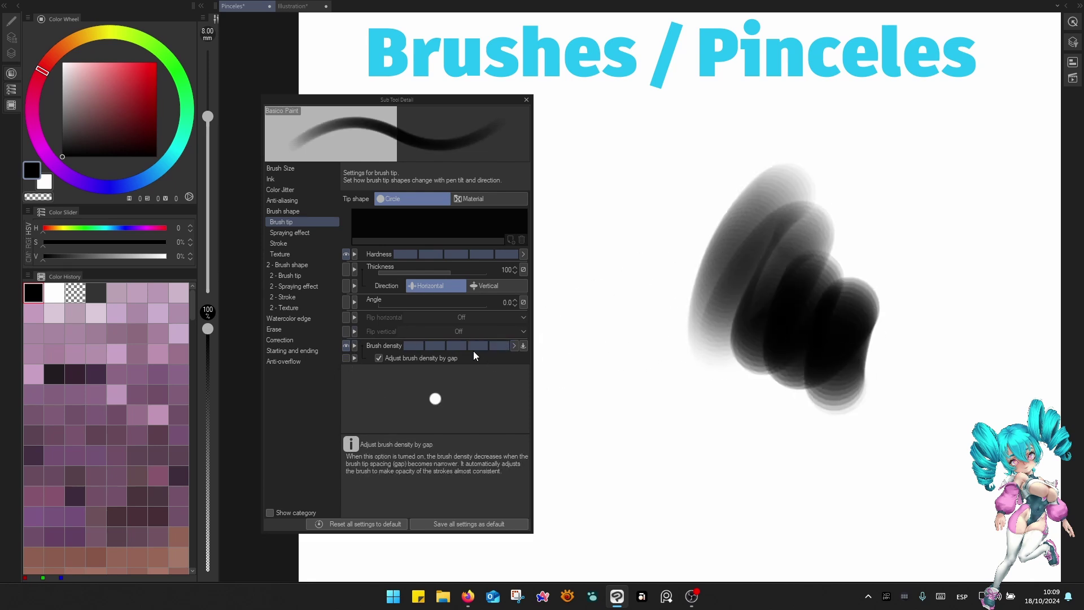
pyautogui.press('[')
pyautogui.moveTo(890, 190)
pyautogui.mouseDown()
pyautogui.moveTo(920, 341)
pyautogui.moveTo(839, 370)
pyautogui.mouseUp()
pyautogui.press(']')
pyautogui.press(']')
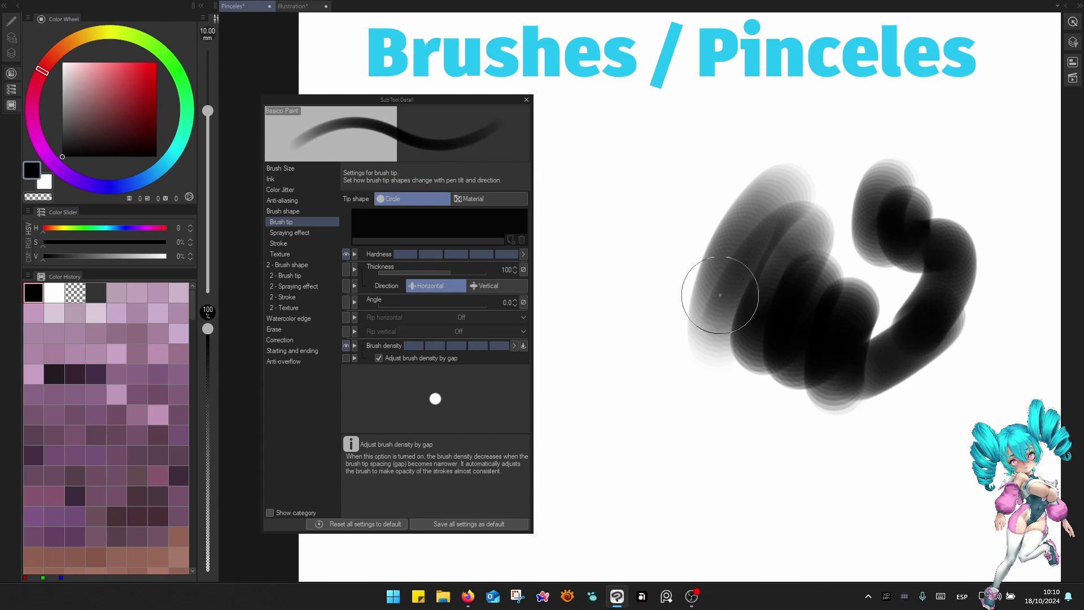
pyautogui.moveTo(692, 187)
pyautogui.mouseDown()
pyautogui.moveTo(641, 346)
pyautogui.moveTo(704, 443)
pyautogui.moveTo(831, 476)
pyautogui.moveTo(800, 464)
pyautogui.mouseUp()
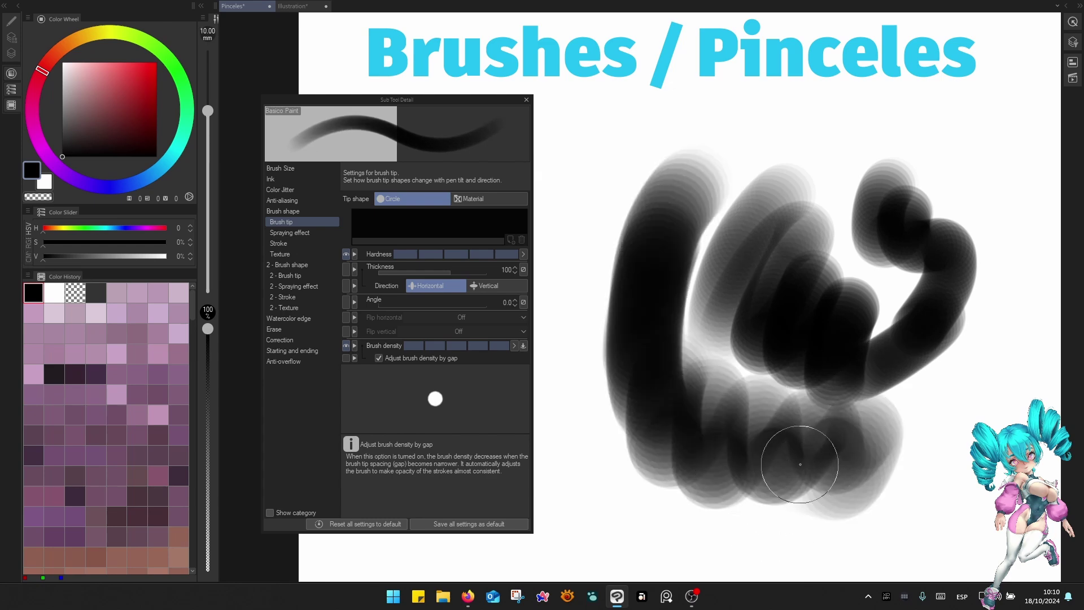
# Paint a small overlapping zigzag in the empty area beside the other strokes at 8.00 mm.
pyautogui.scroll(3, 883, 471)
pyautogui.moveTo(887, 471); pyautogui.dragTo(1077, 372)
pyautogui.scroll(-3, 923, 409)
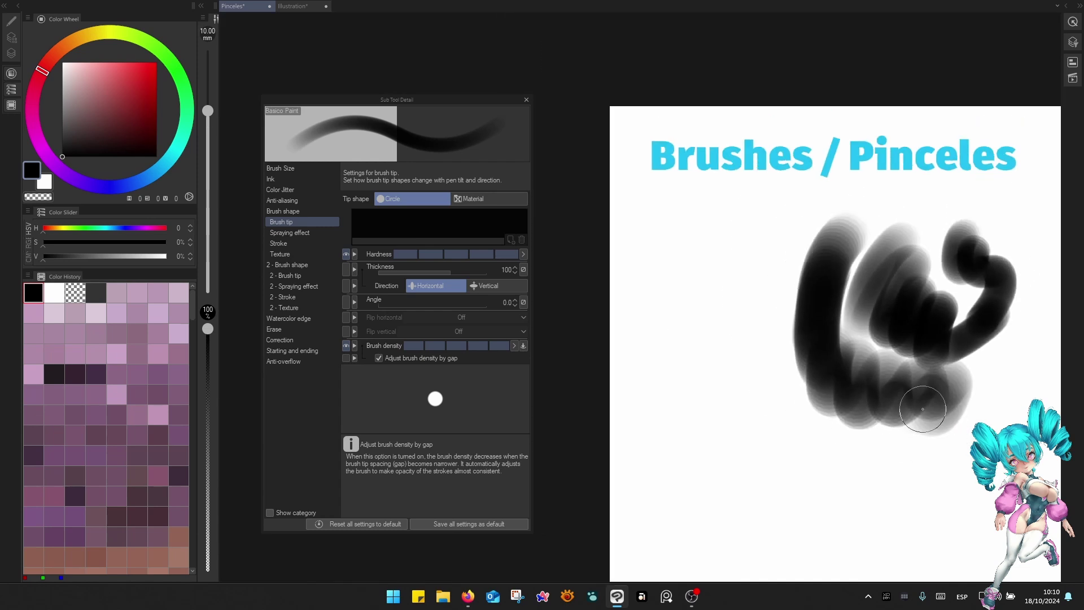
pyautogui.moveTo(959, 443); pyautogui.dragTo(660, 309)
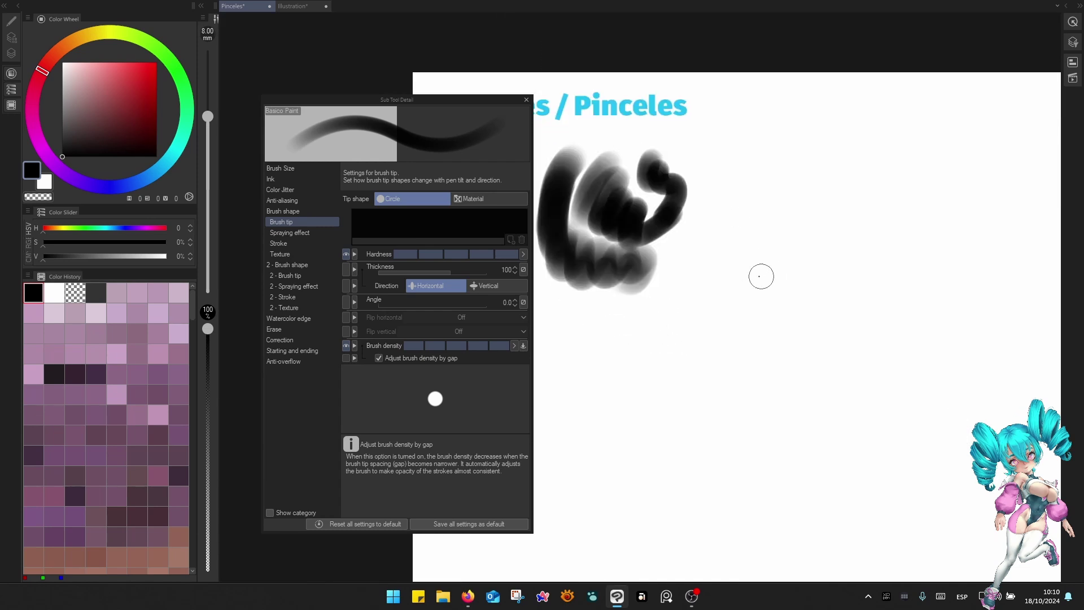
pyautogui.moveTo(761, 276)
pyautogui.mouseDown()
pyautogui.moveTo(754, 240)
pyautogui.moveTo(745, 249)
pyautogui.moveTo(765, 243)
pyautogui.moveTo(766, 278)
pyautogui.mouseUp()
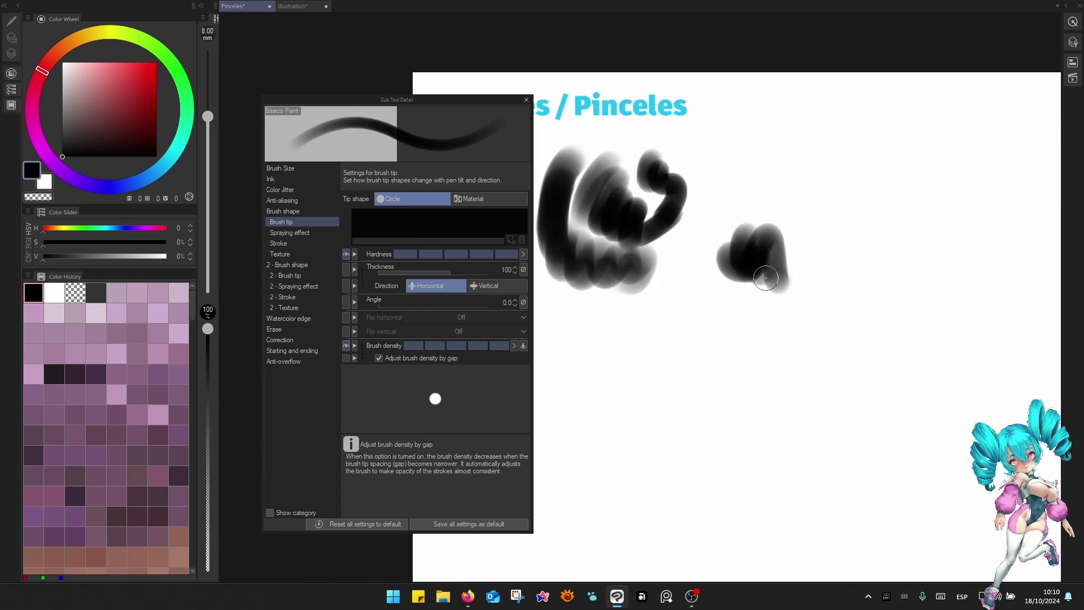
# Try Adjust brush density by gap turned off by painting overlapping blobs at 10.00 mm, and turn the option back on.
pyautogui.press(']')
pyautogui.scroll(4, 722, 278)
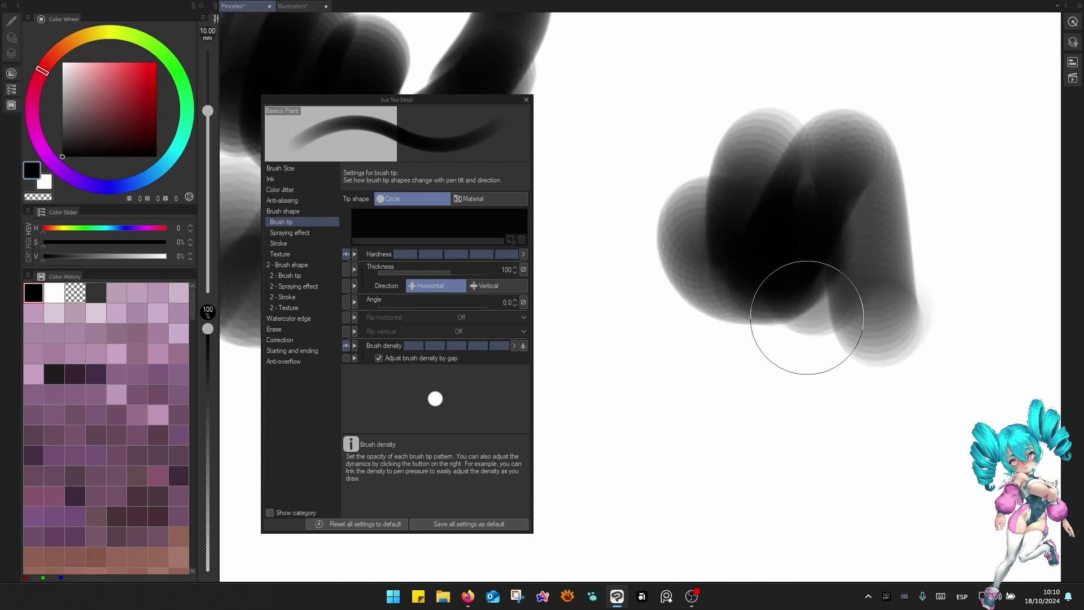
pyautogui.click(378, 358)
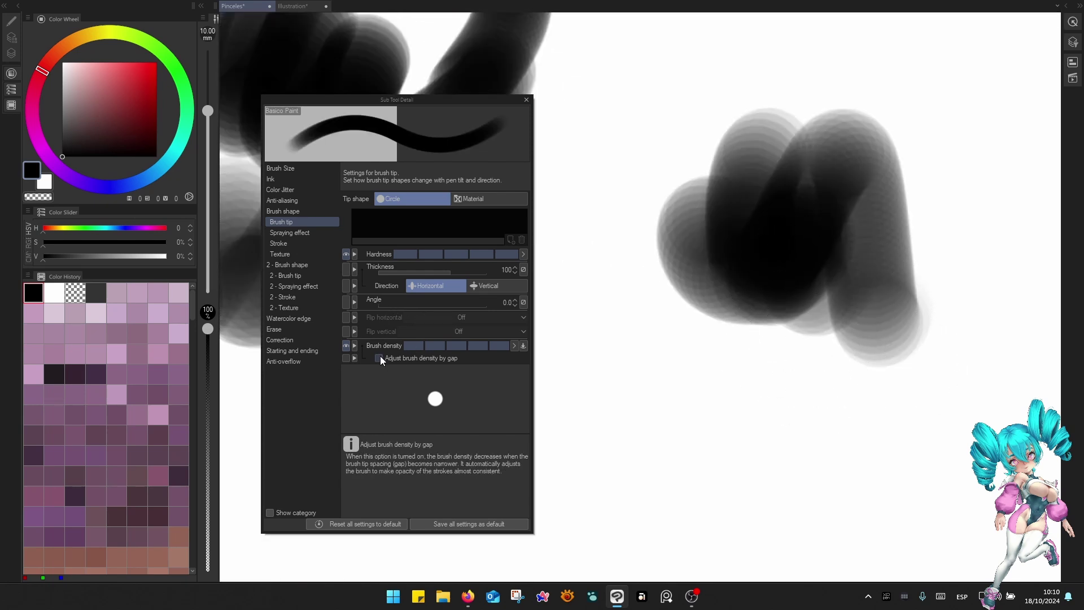
pyautogui.moveTo(683, 436); pyautogui.dragTo(773, 271)
pyautogui.moveTo(765, 235)
pyautogui.mouseDown()
pyautogui.moveTo(765, 278)
pyautogui.moveTo(762, 329)
pyautogui.mouseUp()
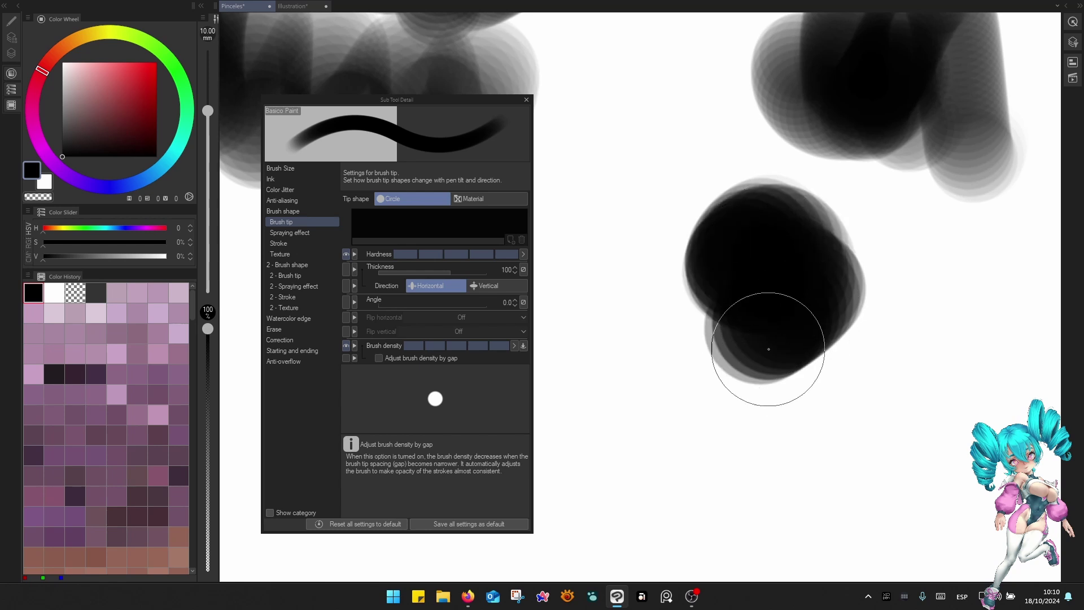
pyautogui.moveTo(839, 288); pyautogui.dragTo(766, 292)
pyautogui.moveTo(836, 274)
pyautogui.mouseDown()
pyautogui.moveTo(805, 280)
pyautogui.moveTo(802, 354)
pyautogui.moveTo(825, 290)
pyautogui.mouseUp()
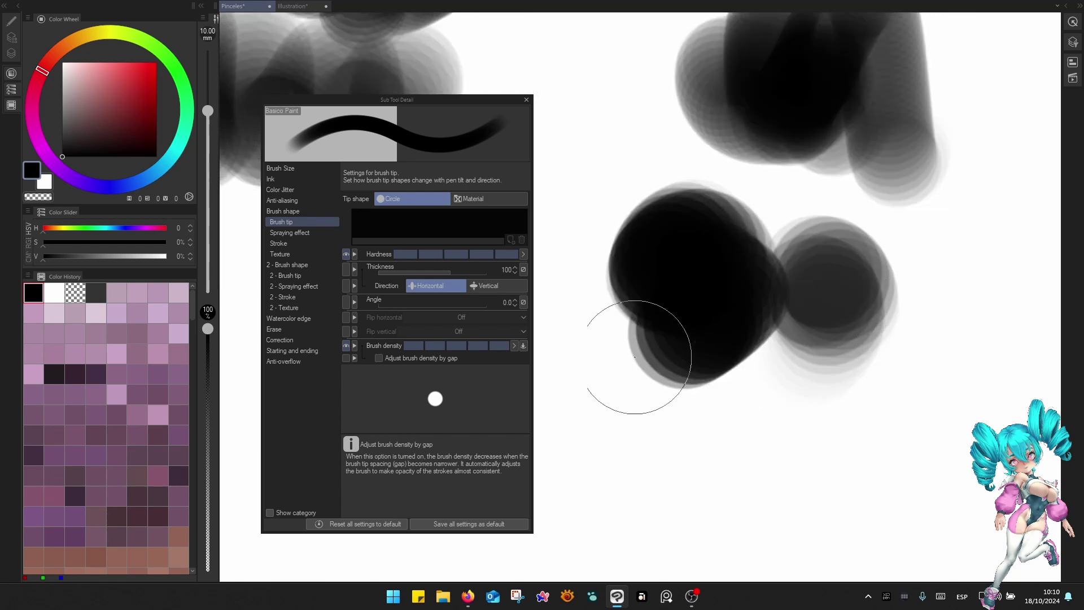
pyautogui.click(379, 358)
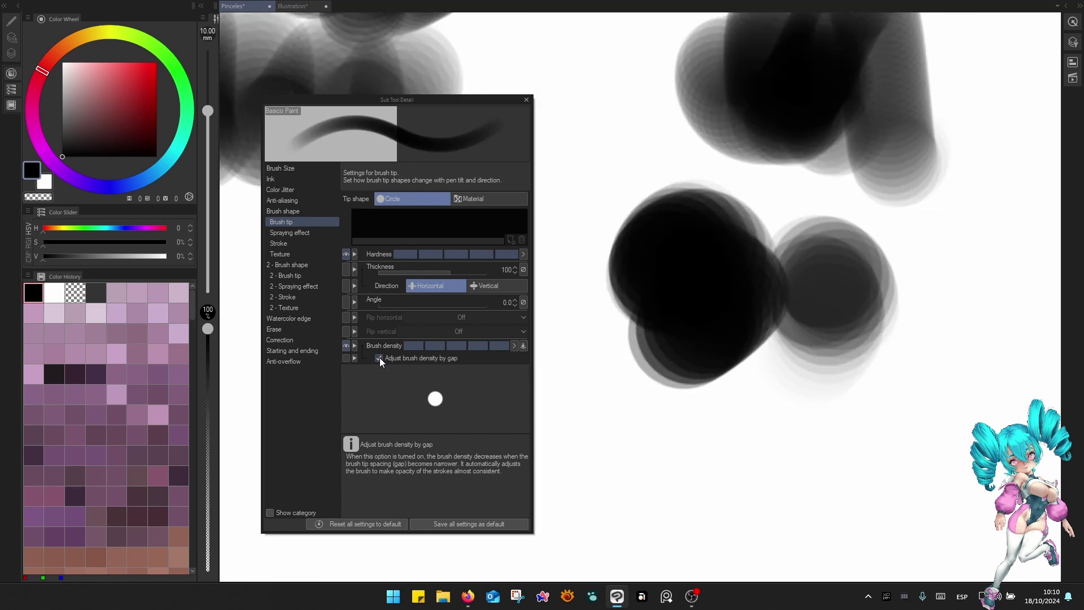
# Set the stroke Gap to Narrow and paint an overlapping test blob below the previous ones.
pyautogui.click(295, 244)
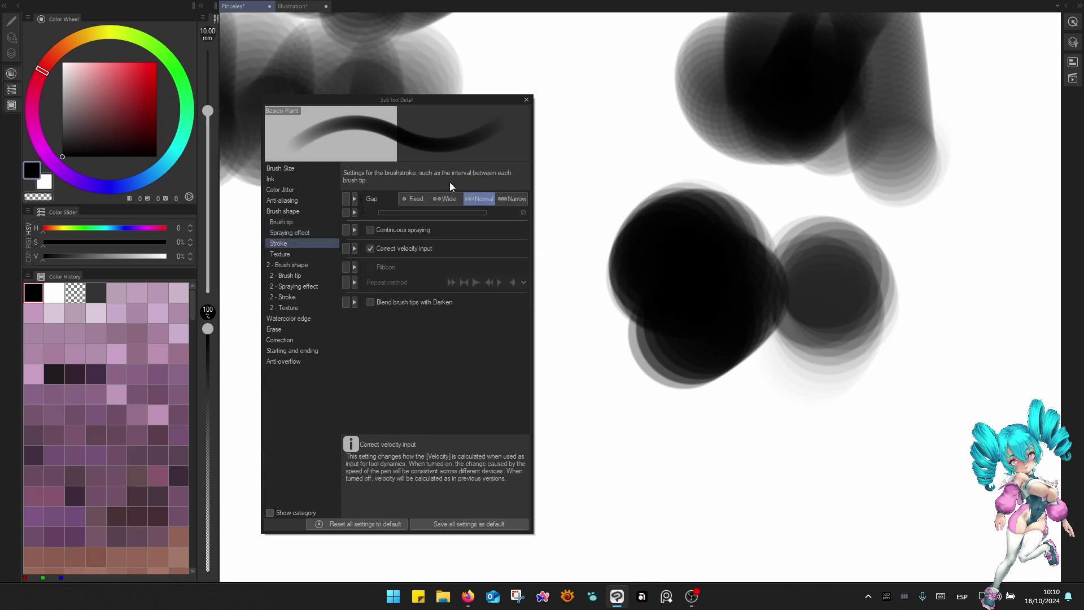
pyautogui.moveTo(856, 362)
pyautogui.mouseDown()
pyautogui.moveTo(762, 277)
pyautogui.moveTo(733, 238)
pyautogui.mouseUp()
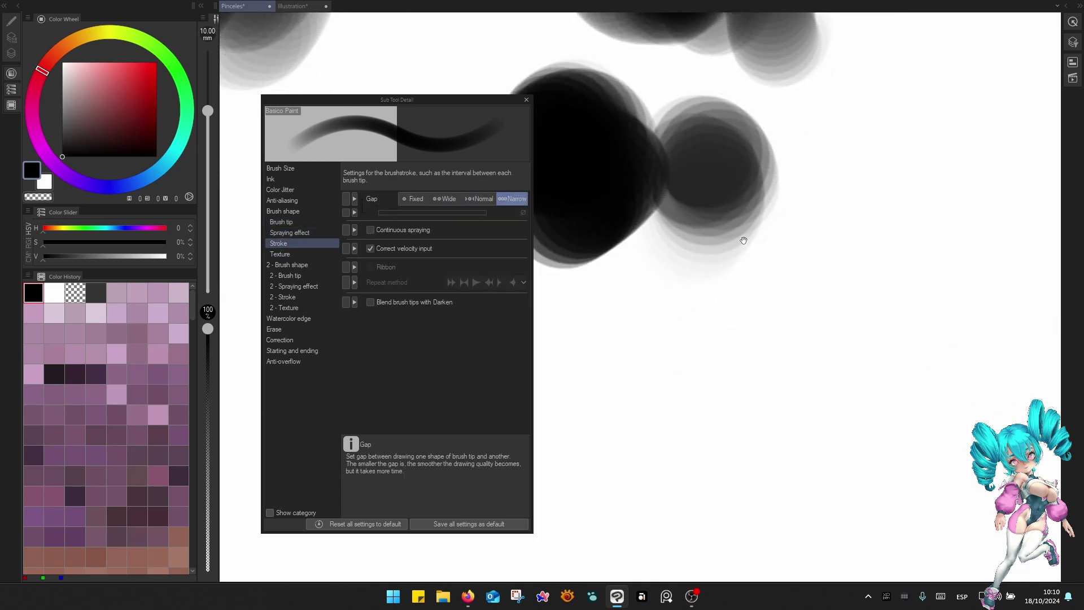
pyautogui.moveTo(725, 291)
pyautogui.mouseDown()
pyautogui.moveTo(795, 355)
pyautogui.moveTo(830, 318)
pyautogui.moveTo(811, 270)
pyautogui.moveTo(794, 380)
pyautogui.moveTo(812, 347)
pyautogui.moveTo(765, 323)
pyautogui.moveTo(832, 374)
pyautogui.moveTo(794, 258)
pyautogui.moveTo(817, 336)
pyautogui.moveTo(833, 310)
pyautogui.mouseUp()
pyautogui.scroll(-5, 841, 330)
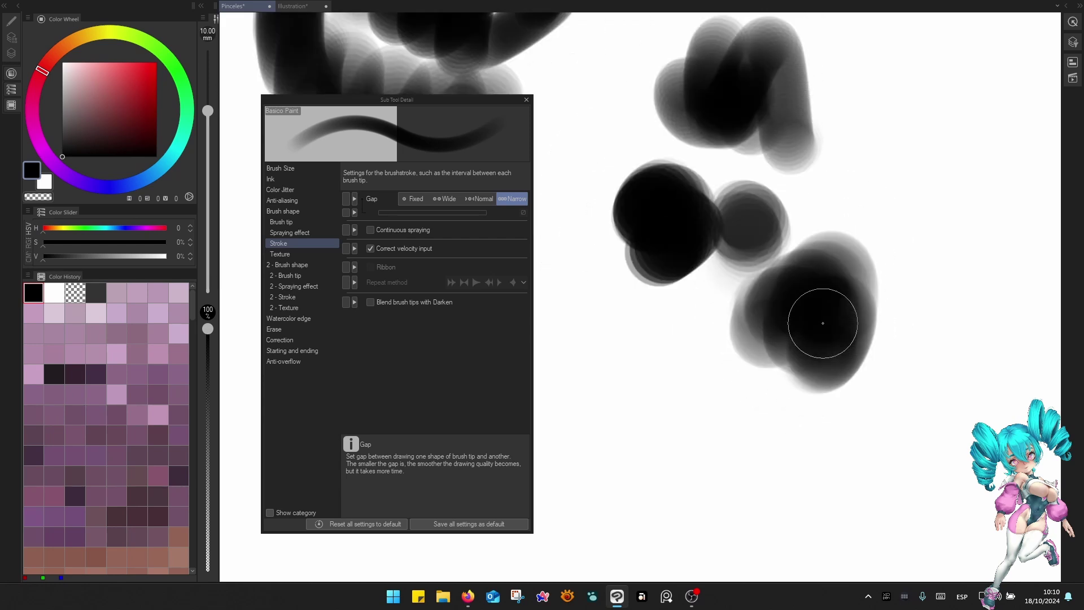
# Enlarge the brush to 100.00 mm, paint huge overlapping strokes over the canvas, and undo them.
pyautogui.press(']')
pyautogui.press(']')
pyautogui.press(']')
pyautogui.press(']')
pyautogui.press(']')
pyautogui.press(']')
pyautogui.press(']')
pyautogui.press(']')
pyautogui.press(']')
pyautogui.press(']')
pyautogui.press(']')
pyautogui.press(']')
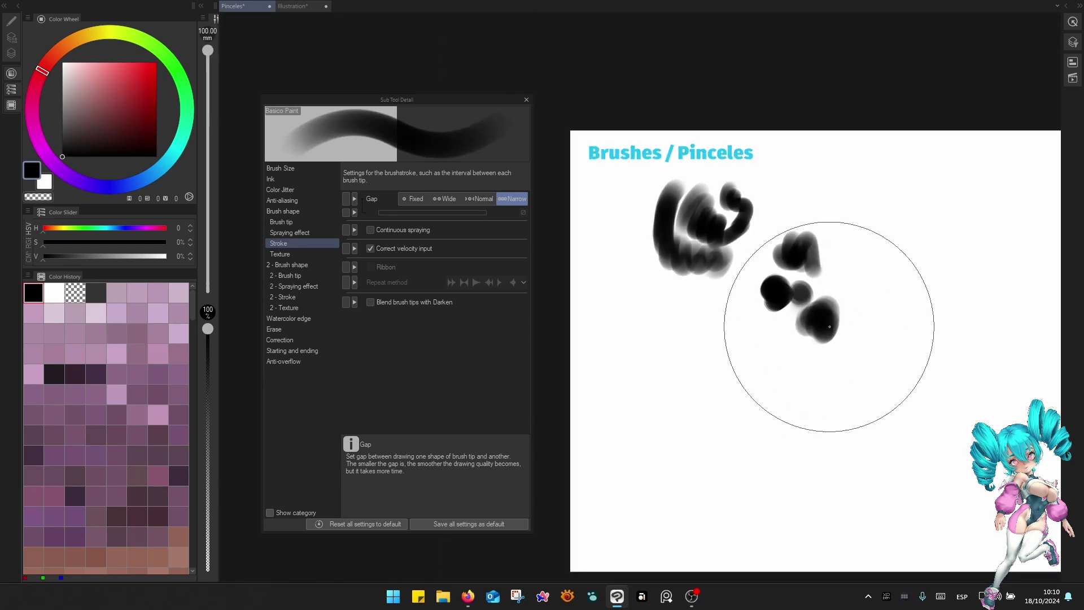
pyautogui.moveTo(829, 323)
pyautogui.mouseDown()
pyautogui.moveTo(798, 390)
pyautogui.moveTo(902, 375)
pyautogui.moveTo(787, 340)
pyautogui.moveTo(884, 360)
pyautogui.moveTo(791, 371)
pyautogui.moveTo(860, 343)
pyautogui.moveTo(828, 371)
pyautogui.mouseUp()
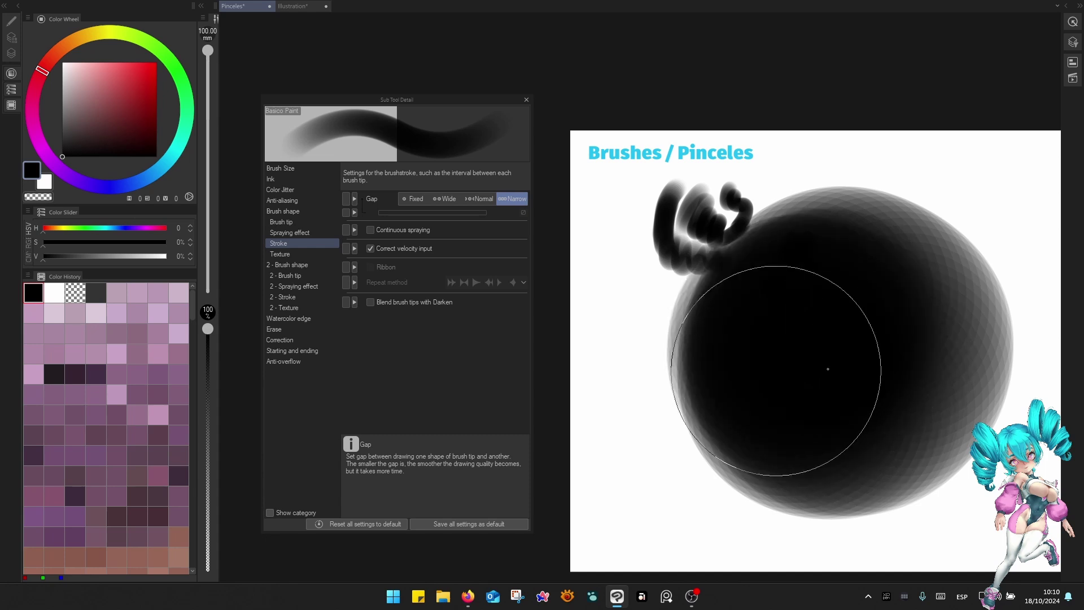
pyautogui.moveTo(926, 357); pyautogui.dragTo(818, 332)
pyautogui.moveTo(893, 266)
pyautogui.mouseDown()
pyautogui.moveTo(919, 354)
pyautogui.moveTo(853, 269)
pyautogui.moveTo(861, 298)
pyautogui.moveTo(837, 348)
pyautogui.moveTo(838, 305)
pyautogui.mouseUp()
pyautogui.hotkey('ctrl', 'z')
pyautogui.hotkey('ctrl', 'z')
pyautogui.hotkey('ctrl', 'z')
pyautogui.hotkey('ctrl', 'z')
pyautogui.hotkey('ctrl', 'z')
pyautogui.hotkey('ctrl', 'z')
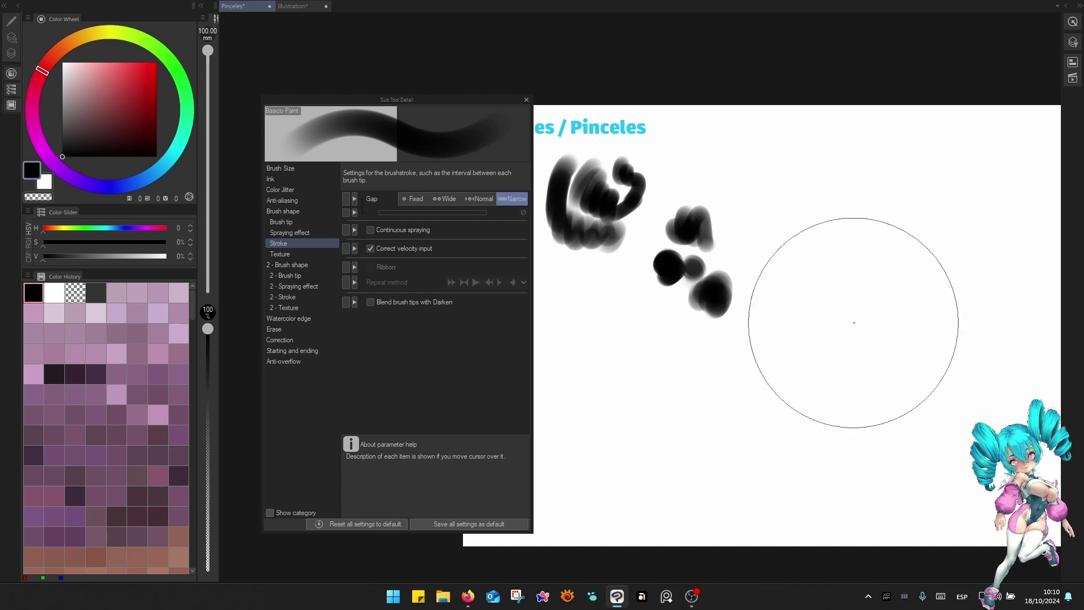
# Clear all remaining test strokes from the layer.
pyautogui.press('F6')
pyautogui.click(813, 194)
pyautogui.moveTo(681, 315); pyautogui.dragTo(809, 309)
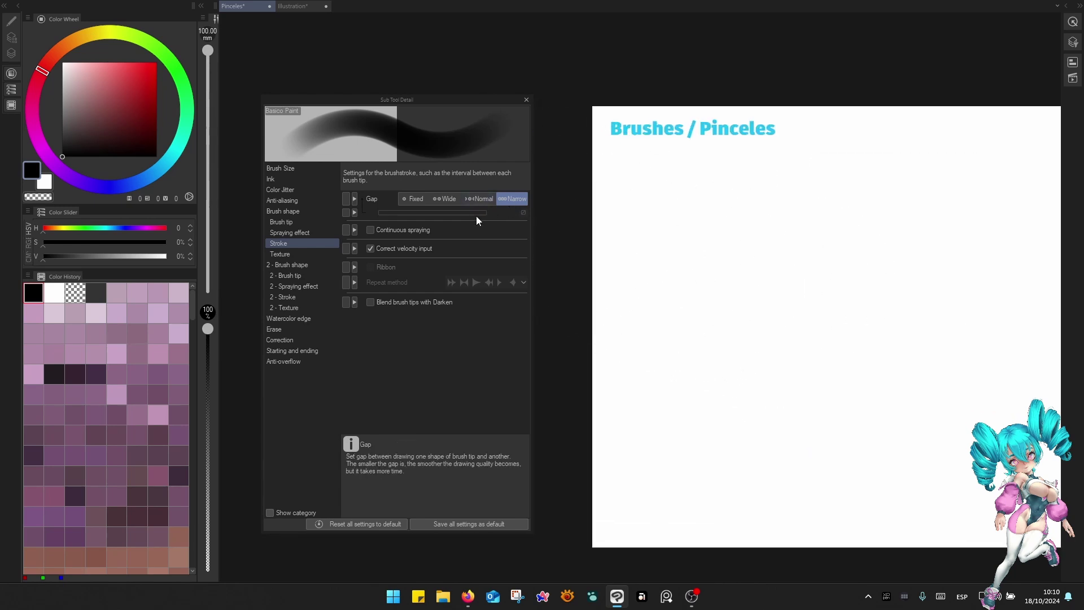
# Show Gap and Blend brush tips with Darken in the tool properties and reduce the brush to 50.00 mm.
pyautogui.click(345, 198)
pyautogui.press('[')
pyautogui.press('[')
pyautogui.press('[')
pyautogui.press('[')
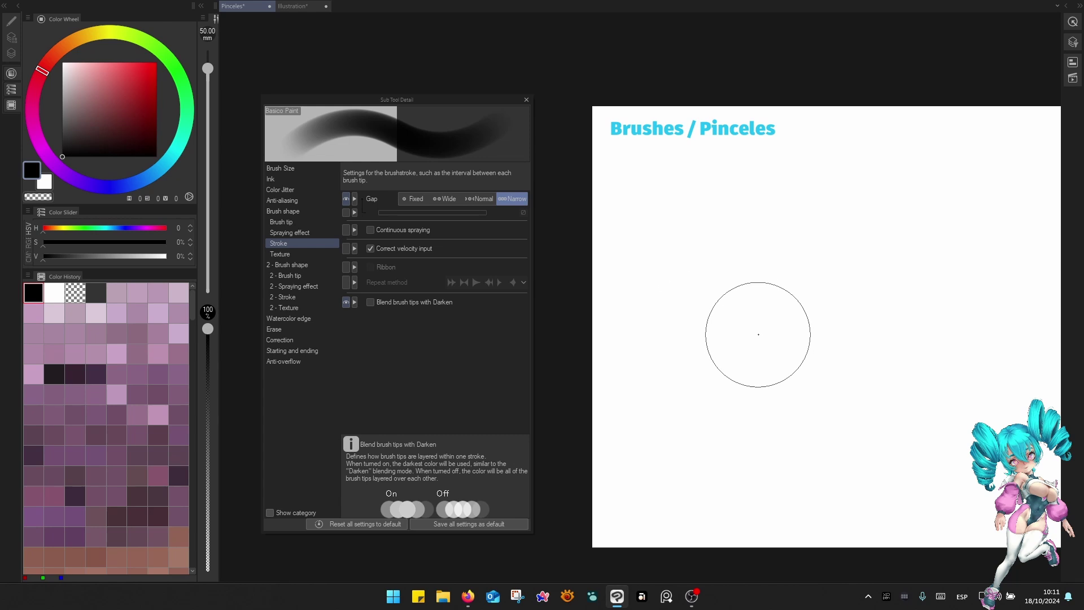
pyautogui.press('F4')
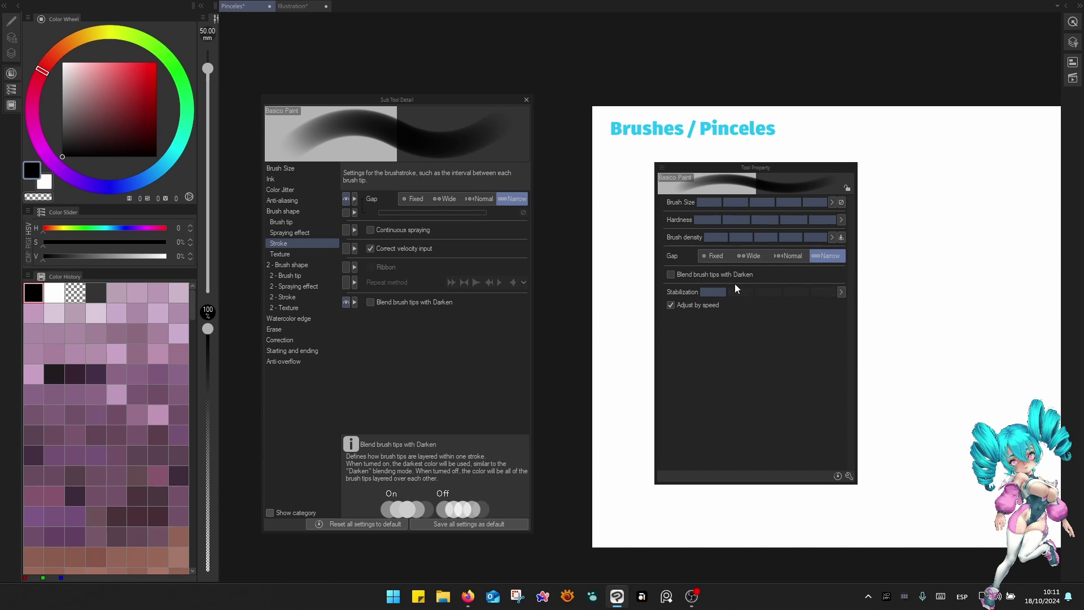
# Hide Stabilization and Adjust by speed from the tool properties and turn off Enable snapping.
pyautogui.click(289, 340)
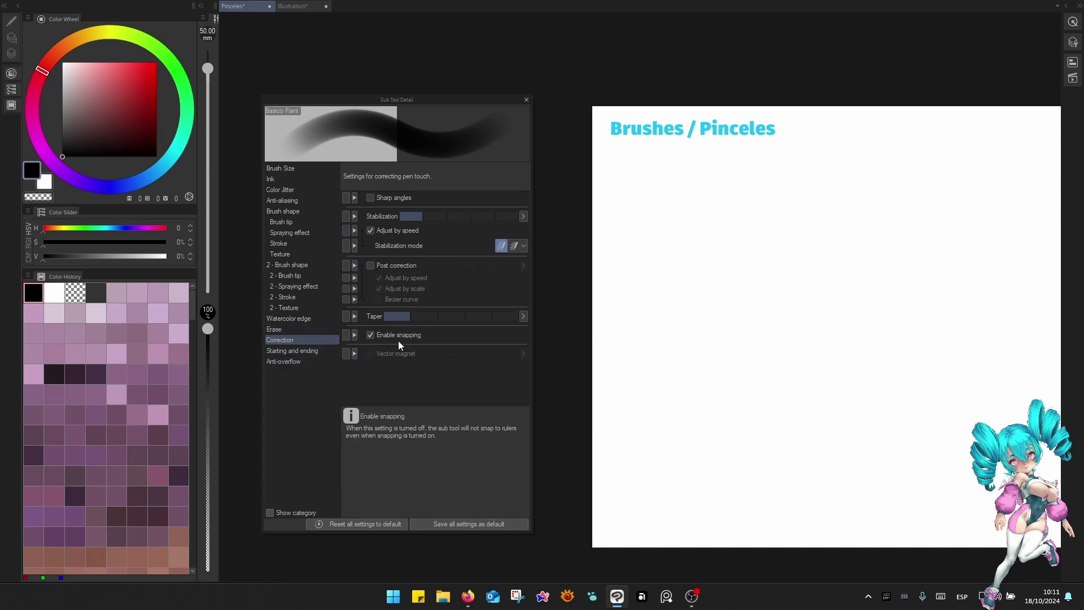
pyautogui.click(370, 335)
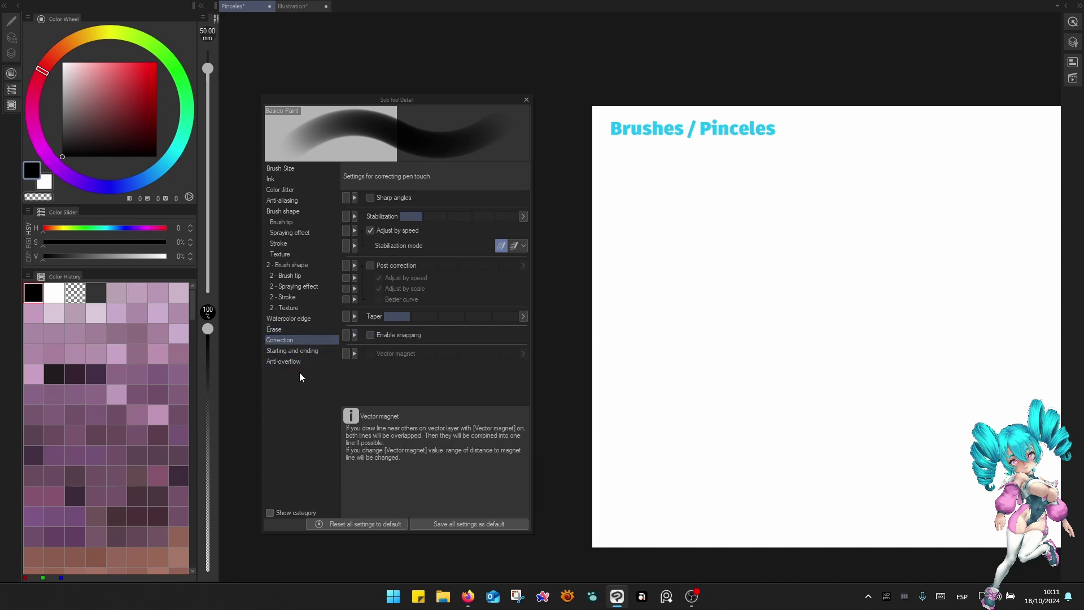
# Look through the Erase and Watercolor edge settings and show the Ink settings Opacity and Blending mode in the tool properties.
pyautogui.click(282, 329)
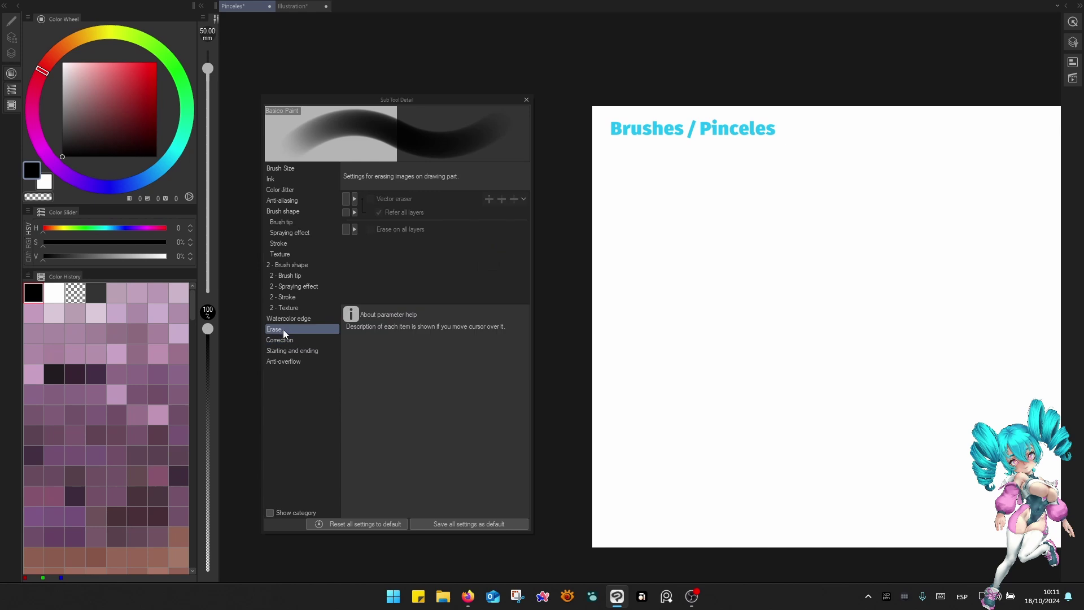
pyautogui.click(285, 318)
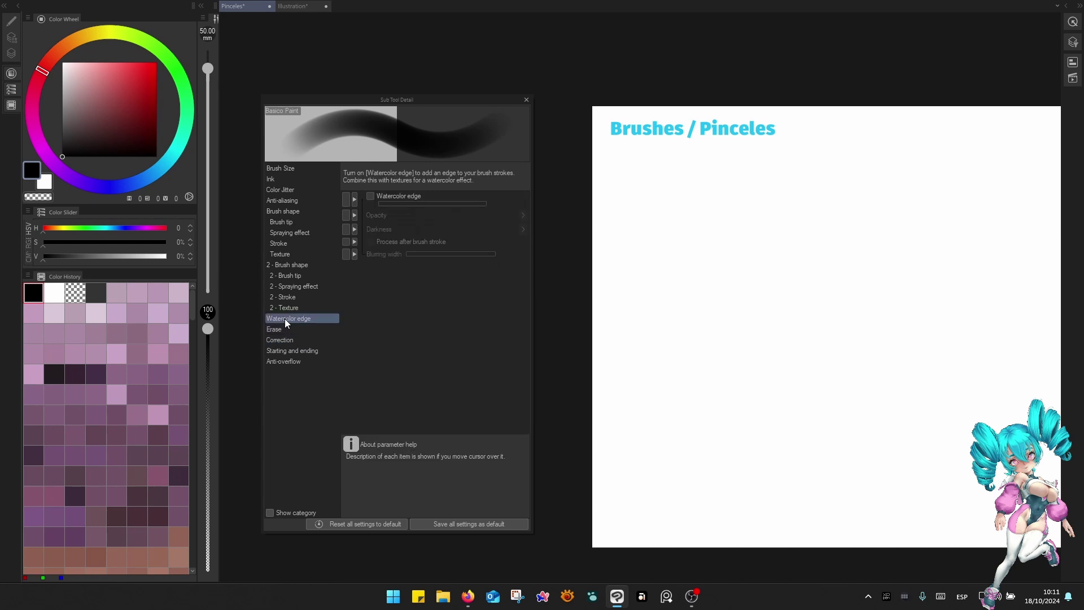
pyautogui.click(287, 181)
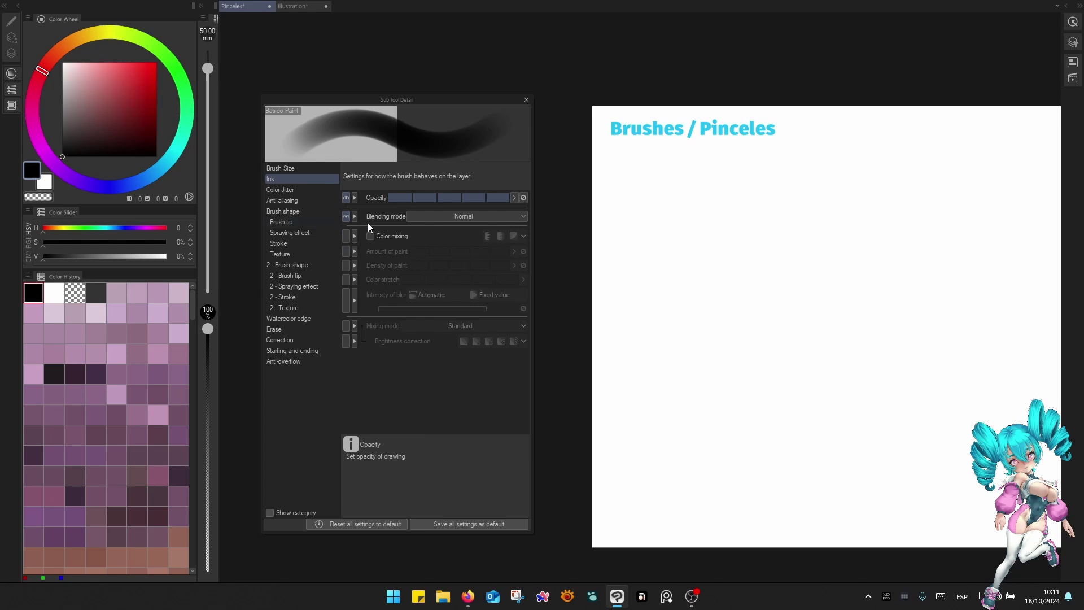
# Lower the brush's anti-aliasing by one level and check the brush tip settings and the tool properties.
pyautogui.click(294, 191)
pyautogui.click(295, 201)
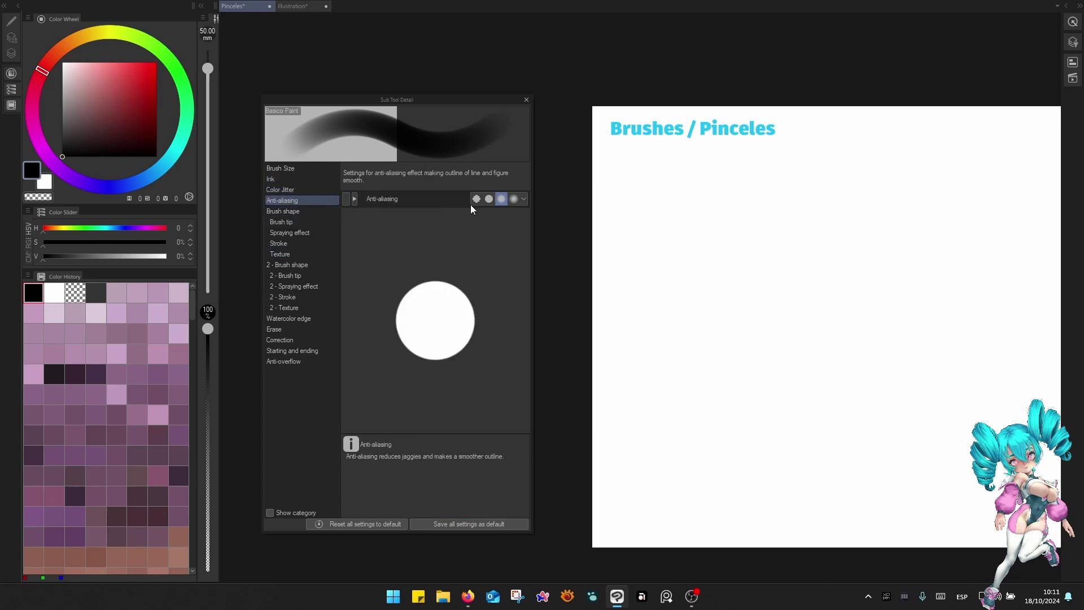
pyautogui.click(490, 202)
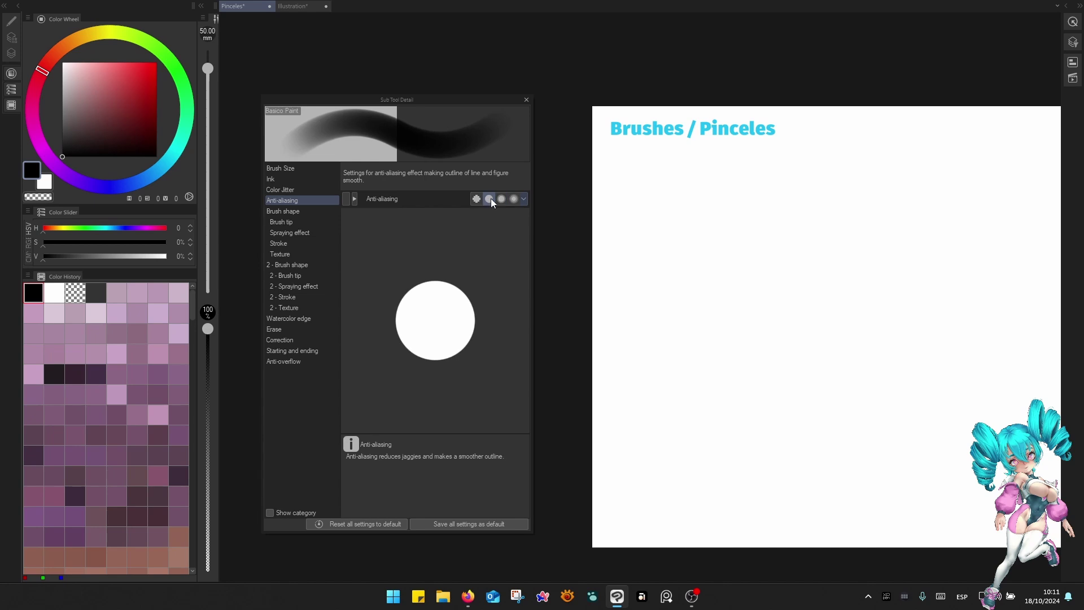
pyautogui.click(286, 210)
pyautogui.click(286, 222)
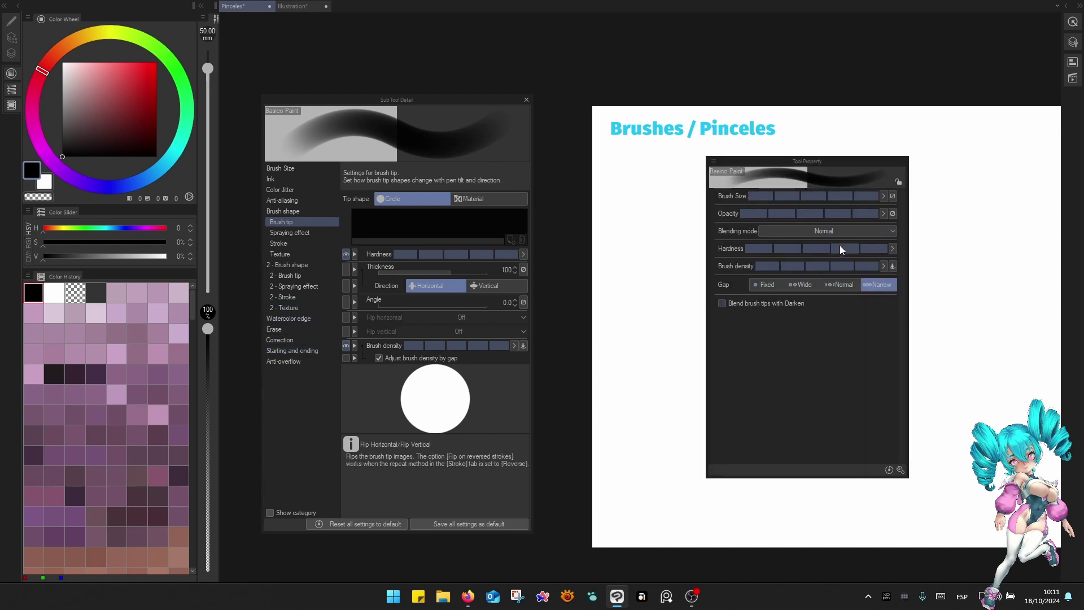
pyautogui.press('F2')
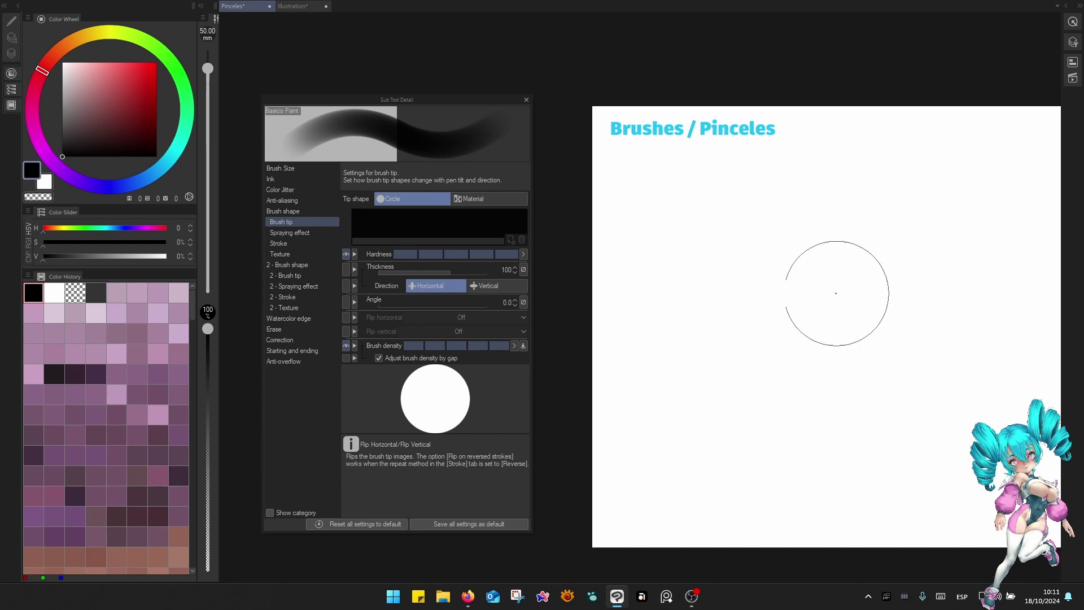
# Paint a black test stroke with the 50.00 mm brush and undo it.
pyautogui.scroll(2, 827, 289)
pyautogui.moveTo(826, 288); pyautogui.dragTo(785, 277)
pyautogui.moveTo(679, 257)
pyautogui.mouseDown()
pyautogui.moveTo(749, 262)
pyautogui.moveTo(785, 331)
pyautogui.moveTo(811, 324)
pyautogui.moveTo(831, 247)
pyautogui.mouseUp()
pyautogui.hotkey('ctrl', 'z')
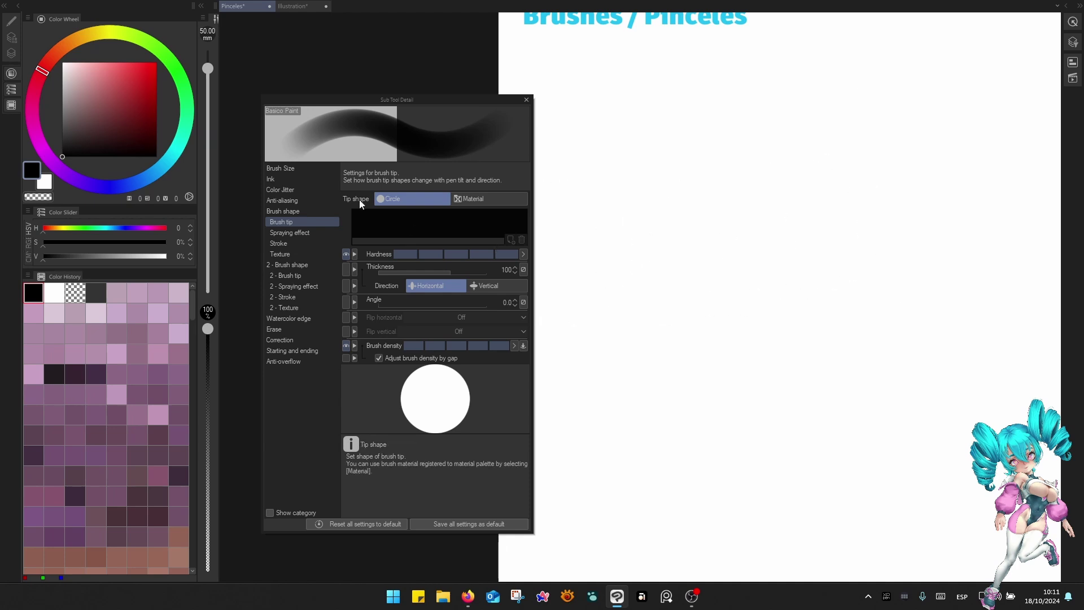
# Choose a muted blue (H 203, S 56, V 55) and paint a large overlapping blob at 50.00 mm.
pyautogui.click(157, 176)
pyautogui.click(115, 105)
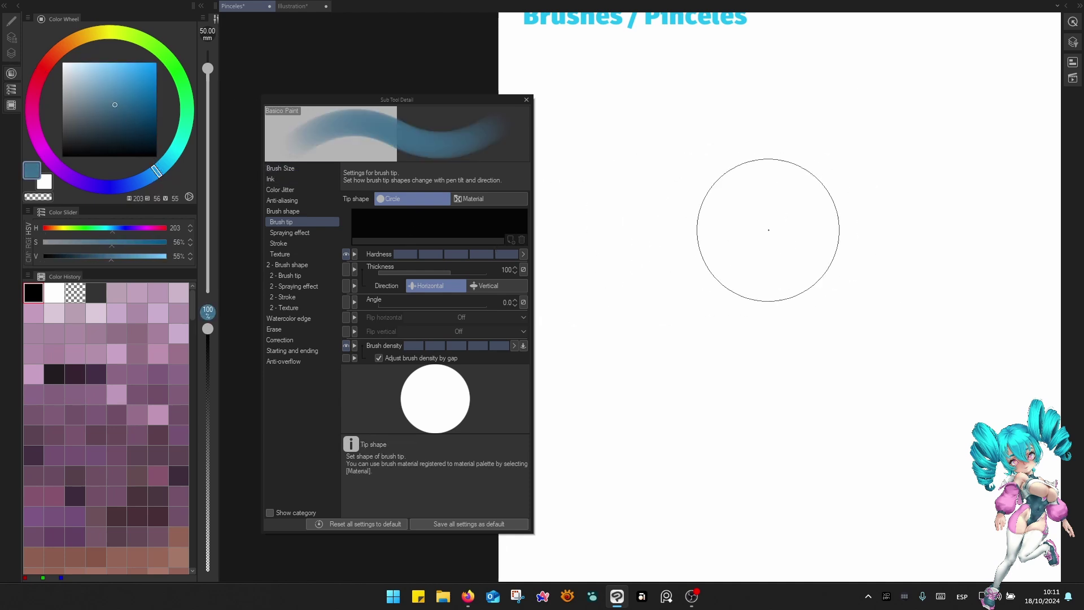
pyautogui.moveTo(764, 228)
pyautogui.mouseDown()
pyautogui.moveTo(760, 270)
pyautogui.moveTo(830, 234)
pyautogui.moveTo(794, 217)
pyautogui.moveTo(752, 245)
pyautogui.moveTo(771, 281)
pyautogui.moveTo(692, 270)
pyautogui.mouseUp()
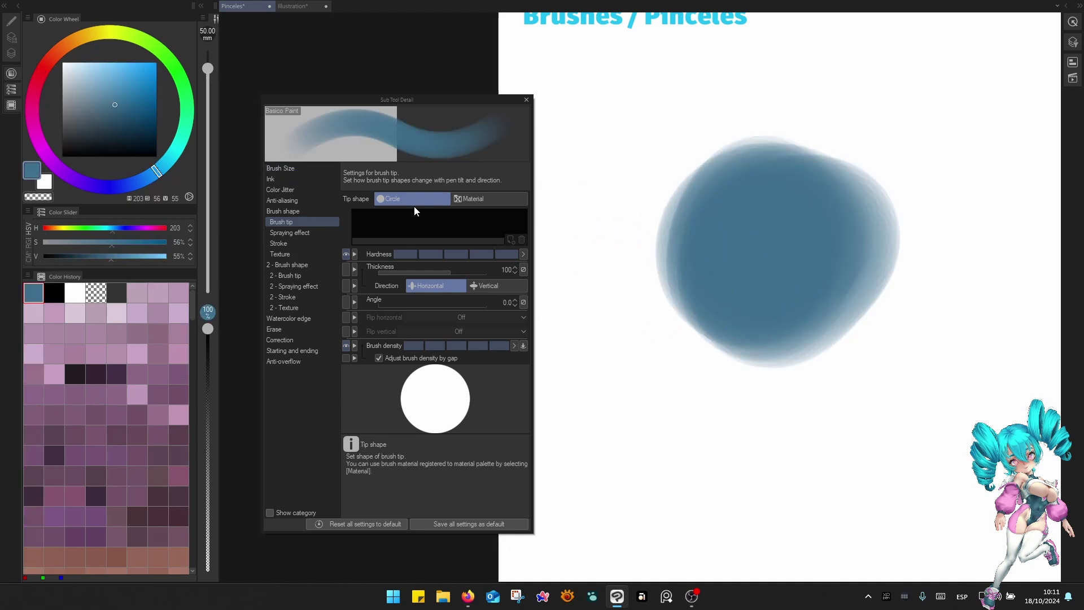
# Paint a second round blue blob at 50.00 mm in the empty canvas area beside the first one.
pyautogui.moveTo(820, 366); pyautogui.dragTo(605, 340)
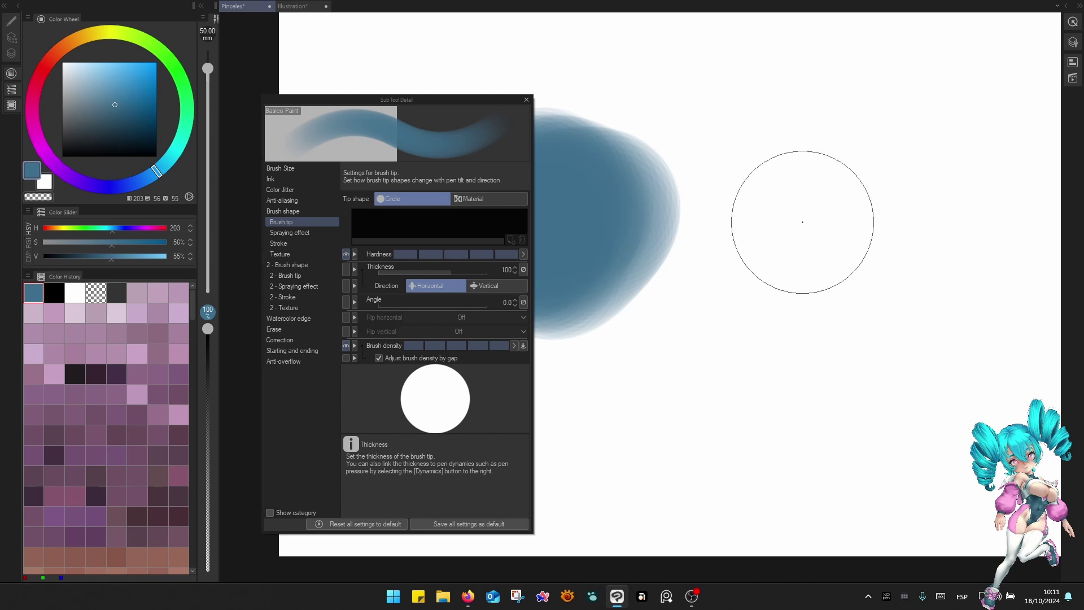
pyautogui.scroll(-1, 803, 222)
pyautogui.moveTo(749, 235); pyautogui.dragTo(806, 241)
pyautogui.moveTo(871, 214)
pyautogui.mouseDown()
pyautogui.moveTo(908, 245)
pyautogui.moveTo(871, 218)
pyautogui.moveTo(858, 266)
pyautogui.mouseUp()
# Choose a bright green (H 106, S 62, V 83) and paint overlapping strokes across the upper part of the first blue blob.
pyautogui.click(165, 55)
pyautogui.click(121, 78)
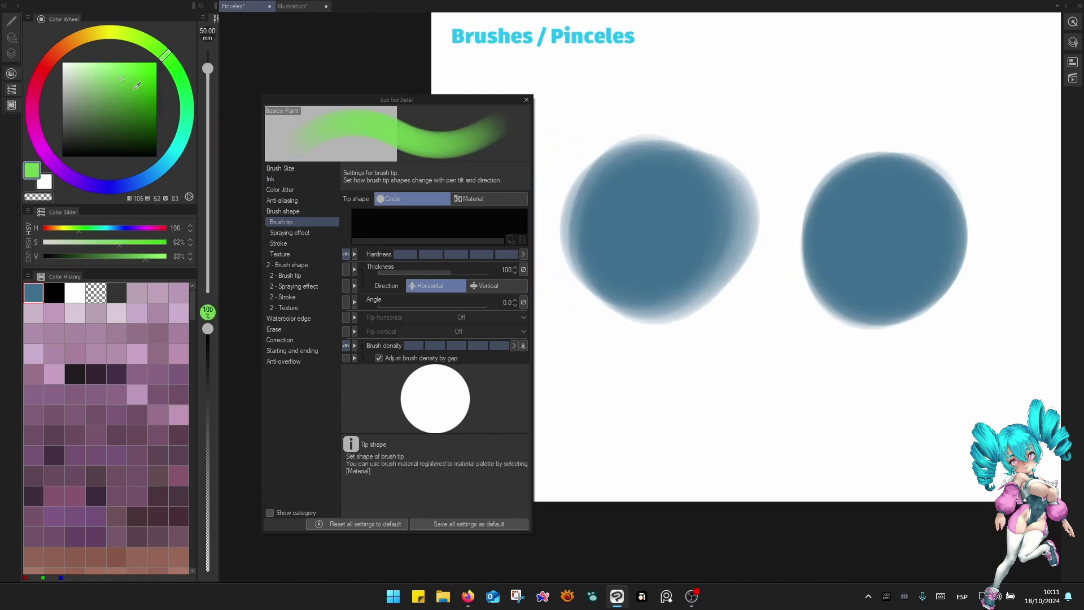
pyautogui.moveTo(661, 150)
pyautogui.mouseDown()
pyautogui.moveTo(677, 174)
pyautogui.moveTo(654, 211)
pyautogui.moveTo(669, 198)
pyautogui.moveTo(702, 213)
pyautogui.mouseUp()
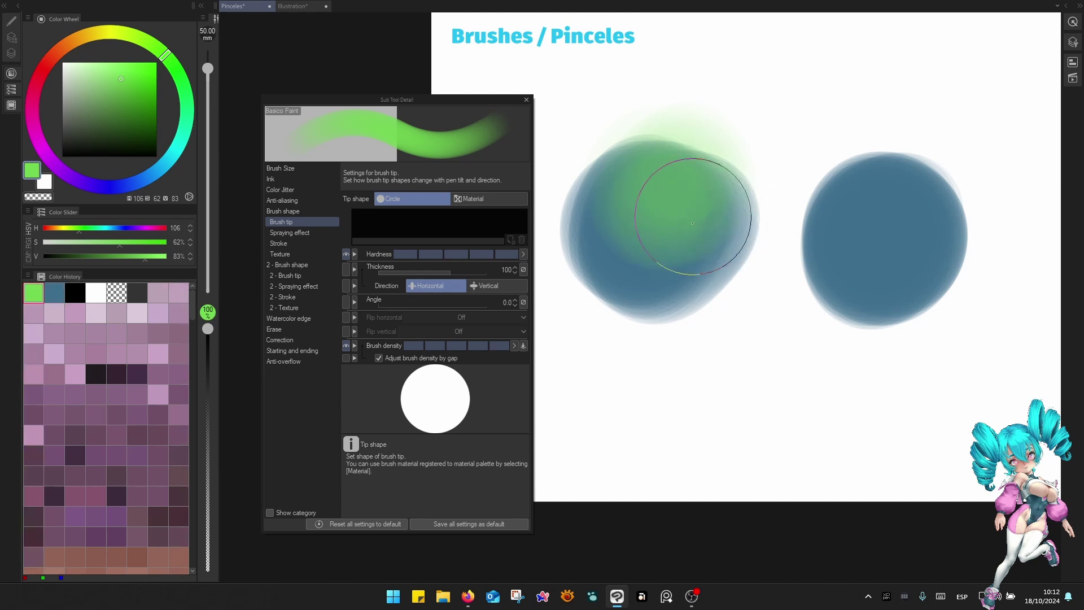
pyautogui.moveTo(705, 136)
pyautogui.mouseDown()
pyautogui.moveTo(669, 211)
pyautogui.moveTo(715, 273)
pyautogui.moveTo(644, 385)
pyautogui.moveTo(704, 197)
pyautogui.moveTo(727, 230)
pyautogui.moveTo(714, 255)
pyautogui.mouseUp()
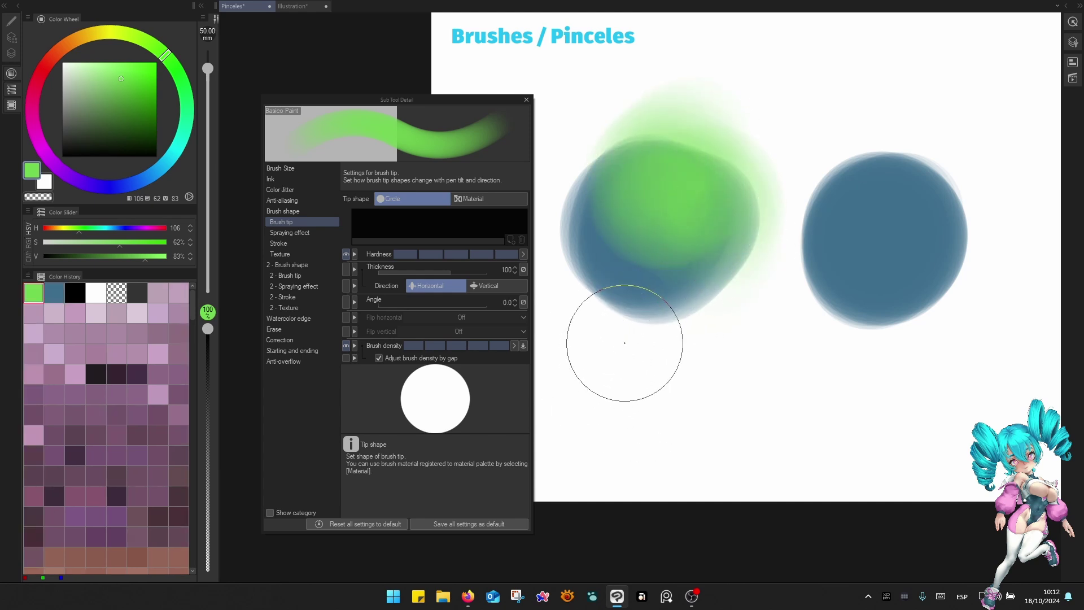
# Turn on Blend brush tips with Darken and paint green strokes over the second blue blob.
pyautogui.press('F4')
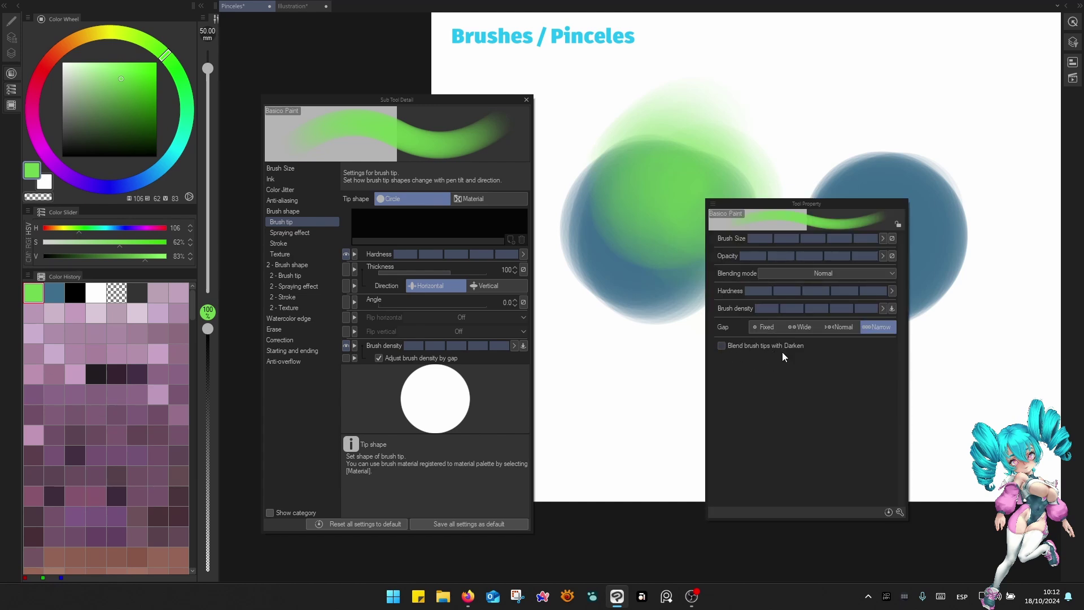
pyautogui.click(722, 346)
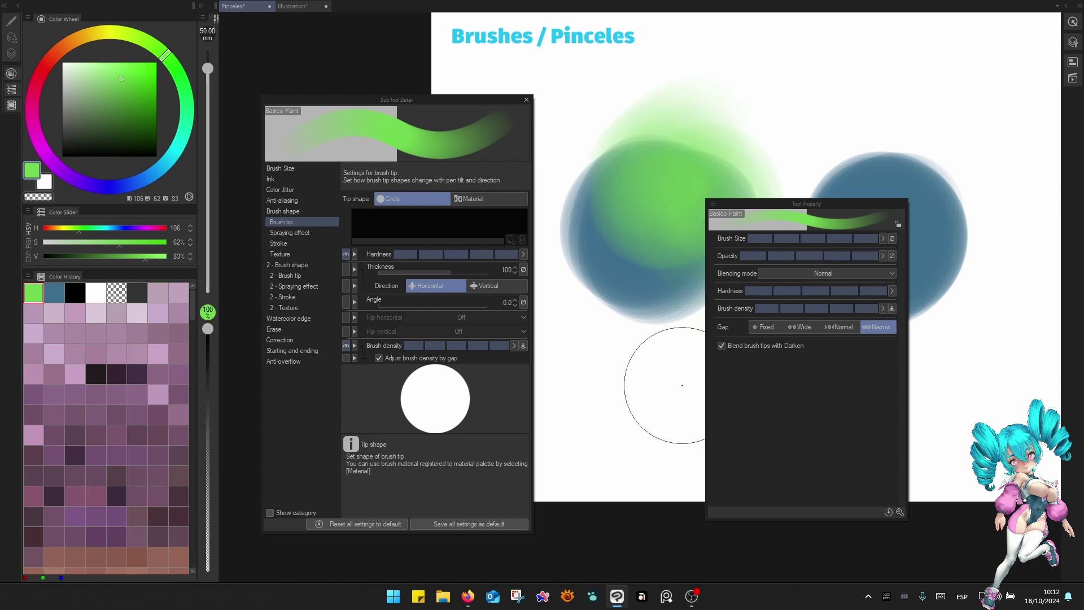
pyautogui.moveTo(762, 201)
pyautogui.mouseDown()
pyautogui.moveTo(927, 141)
pyautogui.moveTo(956, 259)
pyautogui.moveTo(870, 345)
pyautogui.mouseUp()
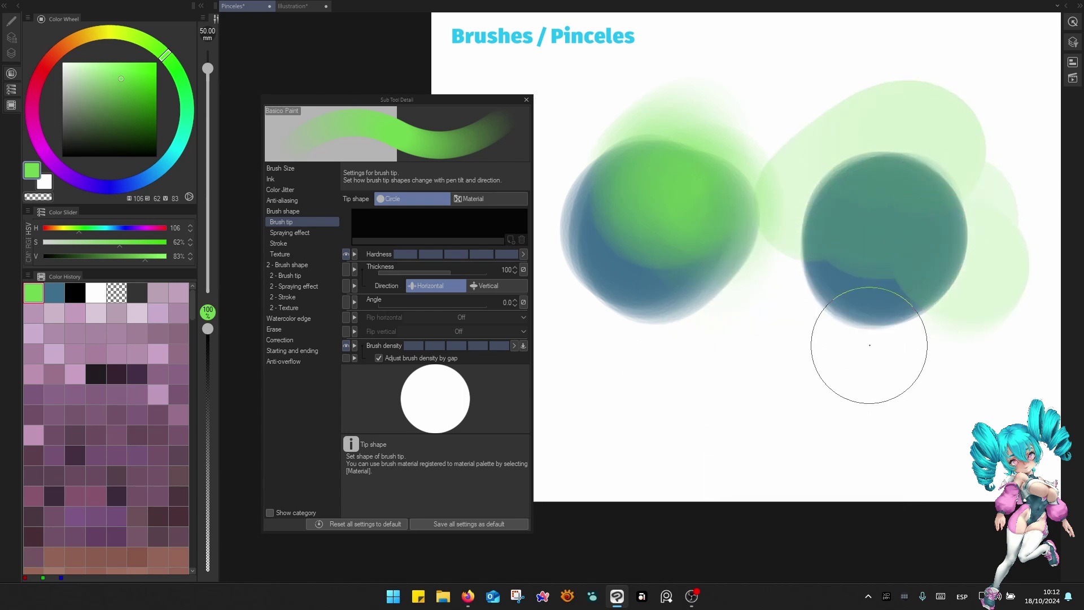
pyautogui.scroll(1, 941, 193)
pyautogui.moveTo(733, 332); pyautogui.dragTo(855, 309)
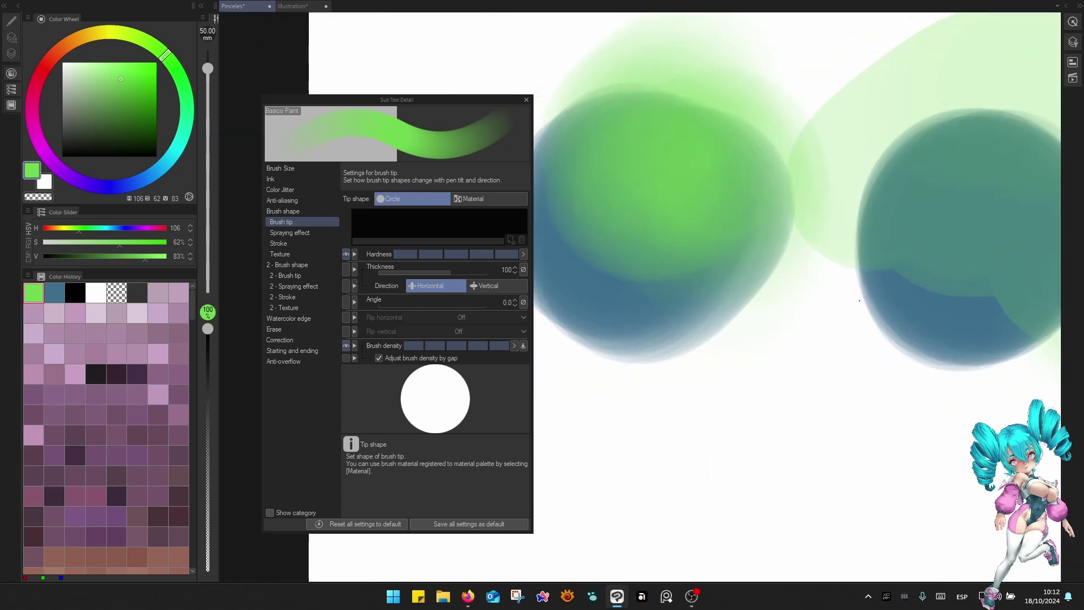
# Set the brush size to 40.00 mm and paint more green strokes over the second blue blob.
pyautogui.press('[')
pyautogui.press('[')
pyautogui.scroll(-2, 889, 275)
pyautogui.press(']')
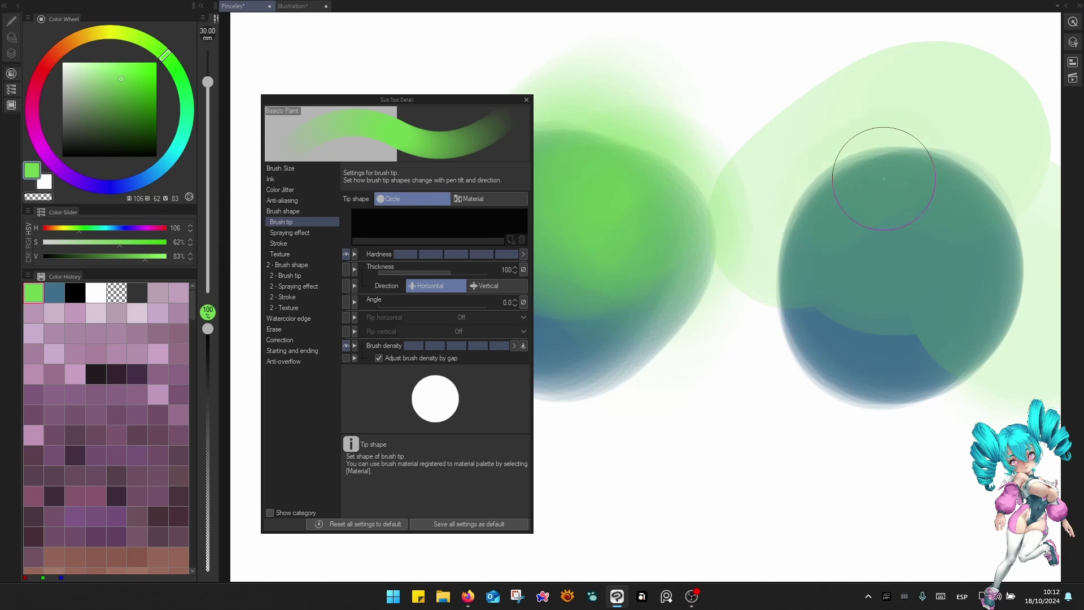
pyautogui.moveTo(880, 179)
pyautogui.mouseDown()
pyautogui.moveTo(859, 210)
pyautogui.moveTo(958, 255)
pyautogui.moveTo(968, 287)
pyautogui.moveTo(932, 231)
pyautogui.moveTo(951, 266)
pyautogui.moveTo(949, 291)
pyautogui.mouseUp()
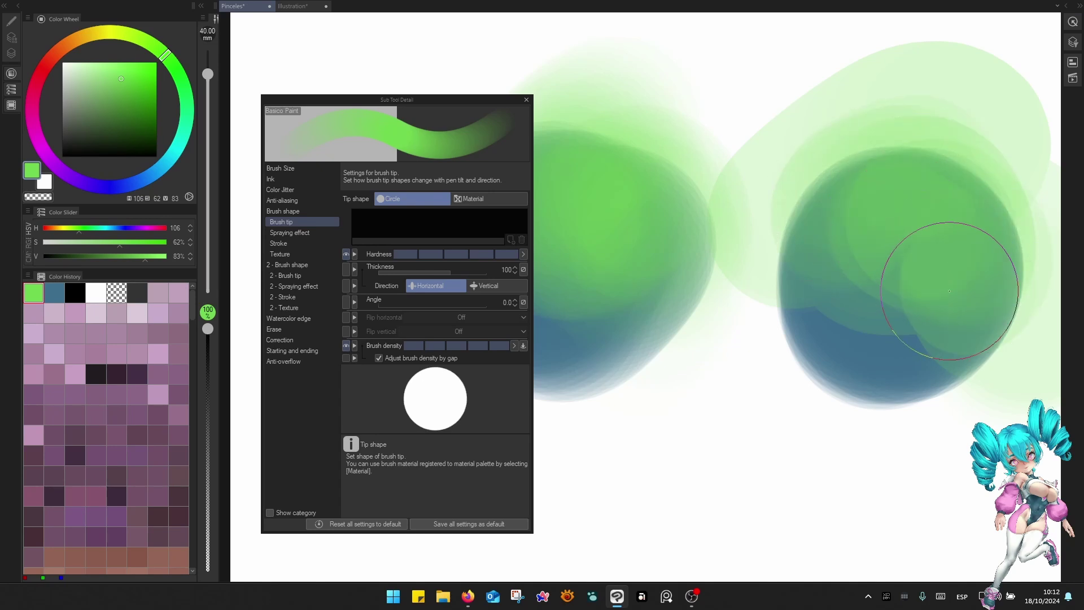
# Undo all green strokes on the second blue blob.
pyautogui.scroll(-2, 949, 291)
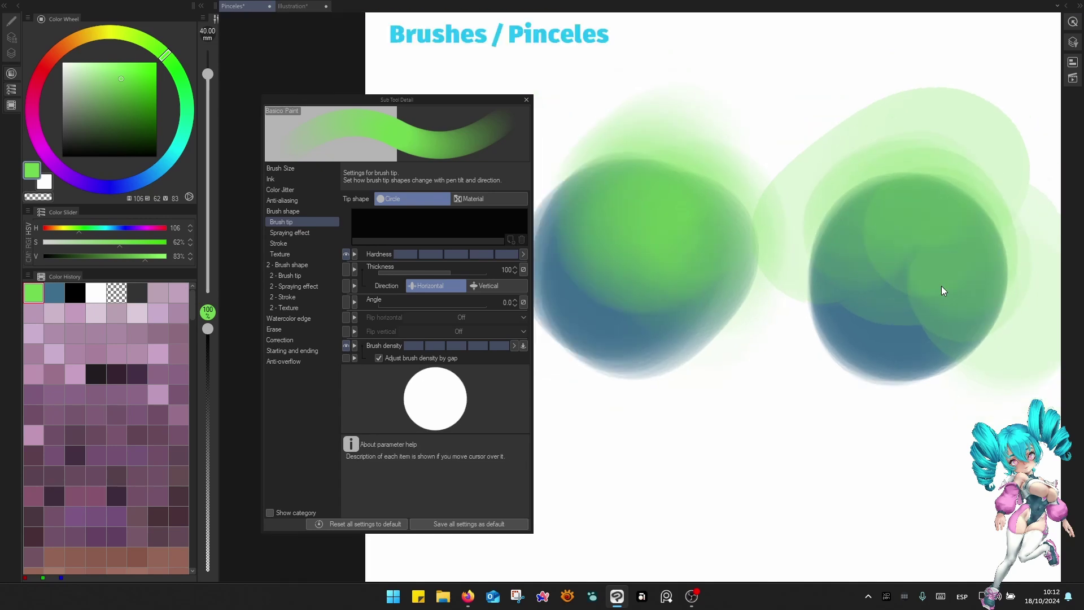
pyautogui.hotkey('ctrl', 'z')
pyautogui.hotkey('ctrl', 'z')
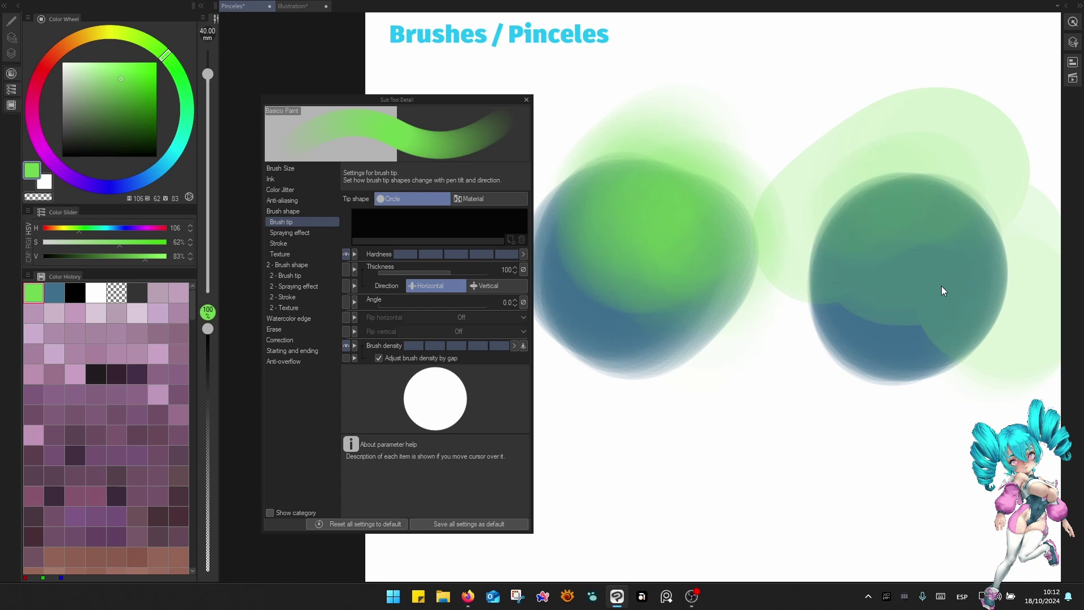
pyautogui.hotkey('ctrl', 'z')
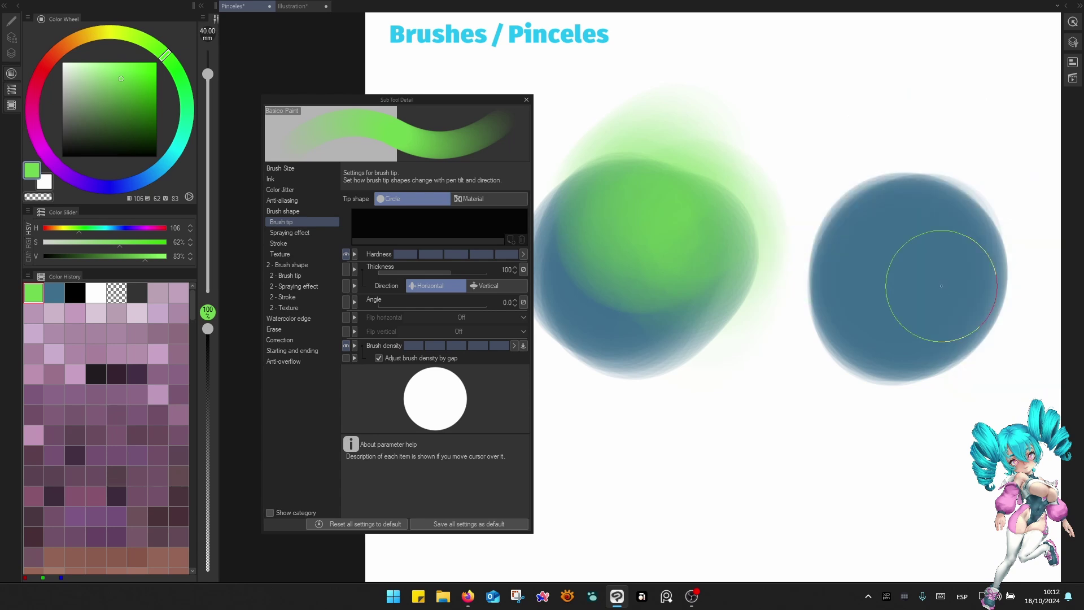
# Make the brush opacity respond to pen pressure.
pyautogui.rightClick(863, 280)
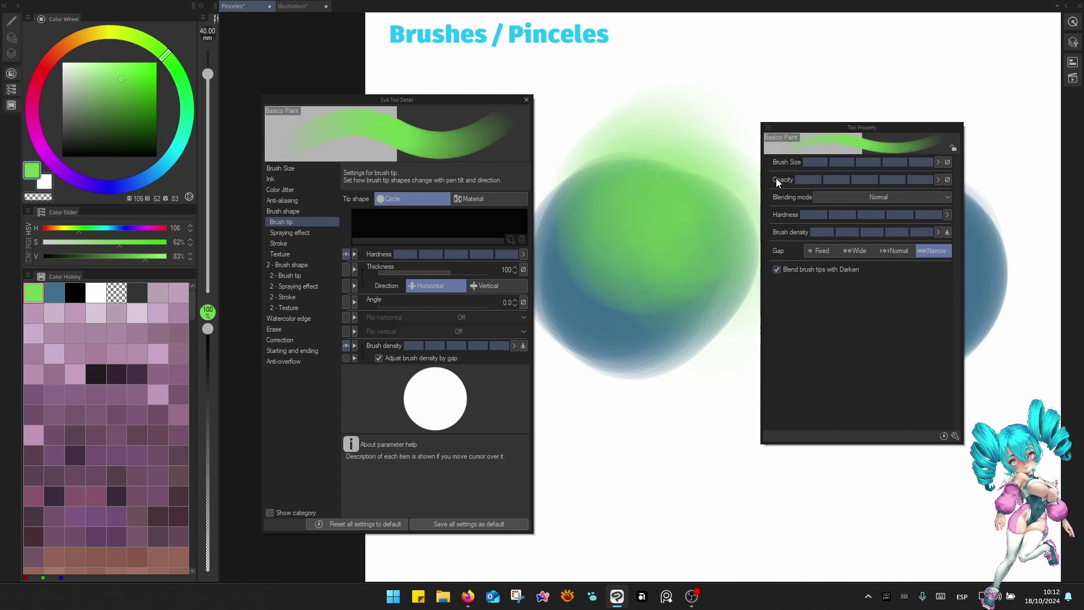
pyautogui.click(947, 179)
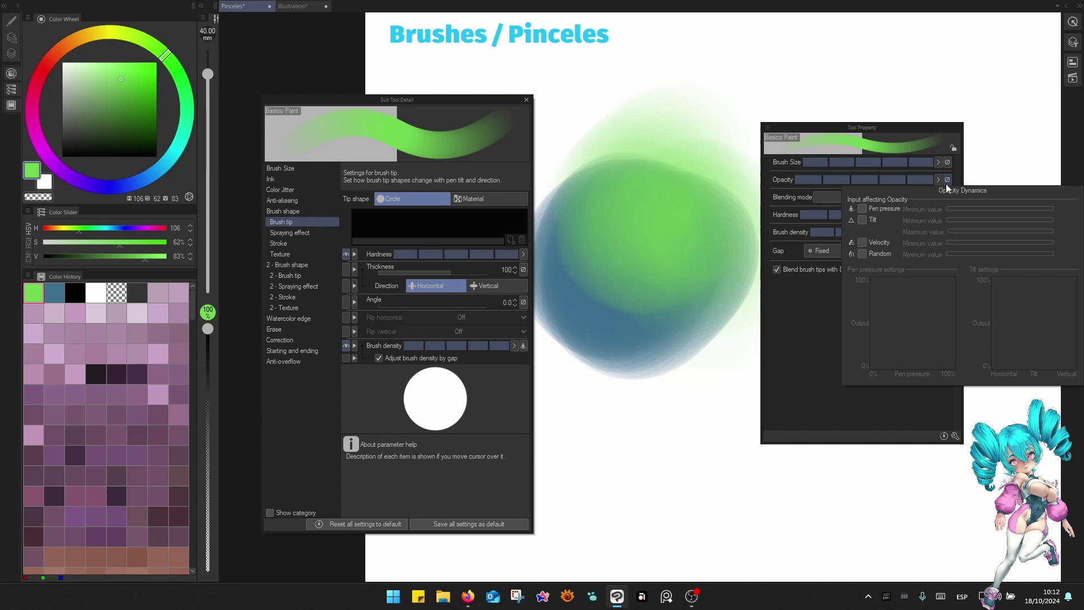
pyautogui.click(862, 209)
pyautogui.press('F1')
pyautogui.press('F1')
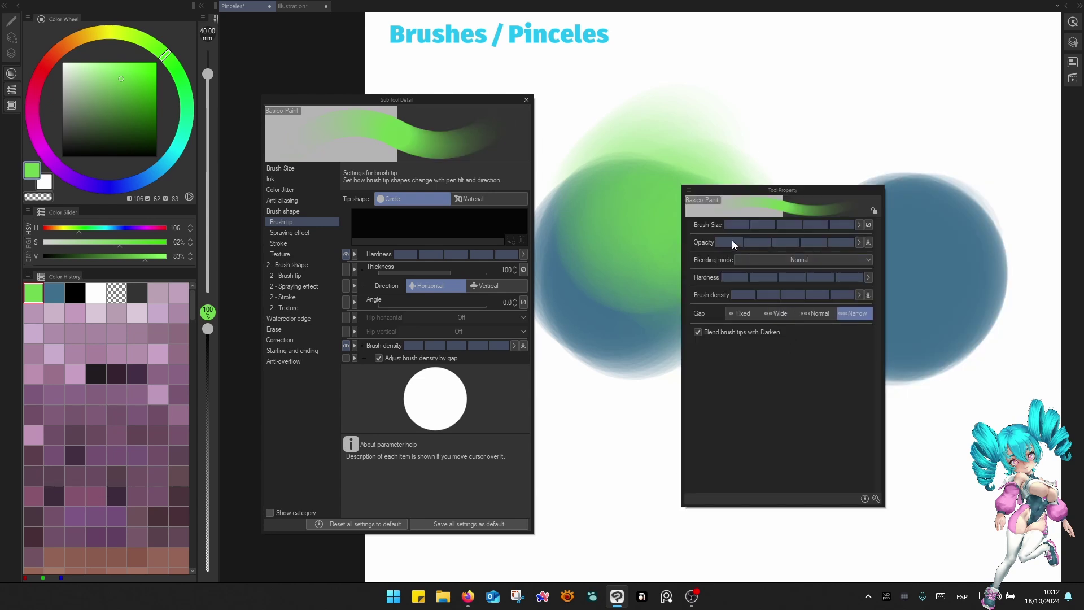
pyautogui.press('F1')
pyautogui.press('F2')
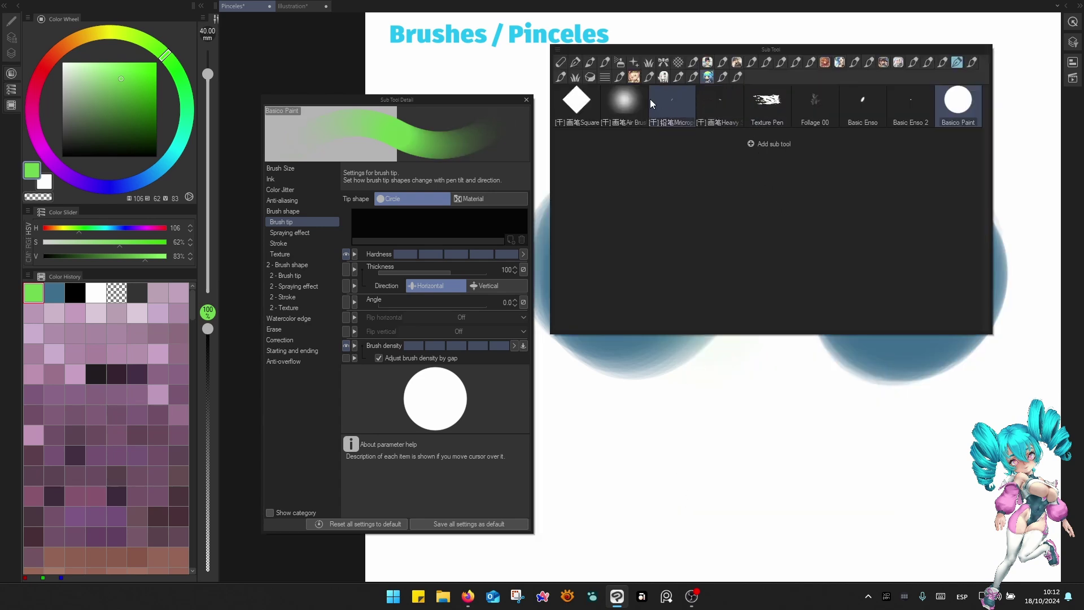
# Test green strokes below and over the second blob, turn off Blend brush tips with Darken, and paint across both blobs.
pyautogui.moveTo(715, 446); pyautogui.dragTo(809, 429)
pyautogui.moveTo(858, 317)
pyautogui.mouseDown()
pyautogui.moveTo(909, 244)
pyautogui.moveTo(833, 222)
pyautogui.moveTo(932, 197)
pyautogui.moveTo(901, 240)
pyautogui.mouseUp()
pyautogui.press('F1')
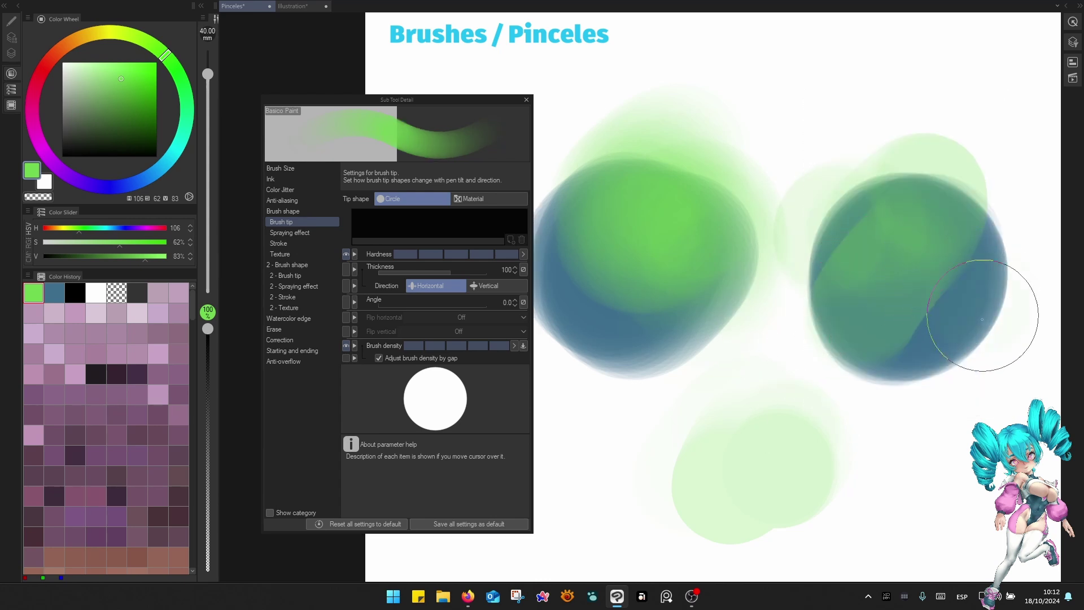
pyautogui.moveTo(982, 319)
pyautogui.mouseDown()
pyautogui.moveTo(978, 289)
pyautogui.moveTo(940, 360)
pyautogui.moveTo(982, 261)
pyautogui.moveTo(907, 360)
pyautogui.moveTo(934, 292)
pyautogui.moveTo(970, 282)
pyautogui.moveTo(937, 346)
pyautogui.moveTo(926, 332)
pyautogui.moveTo(960, 305)
pyautogui.moveTo(877, 362)
pyautogui.moveTo(948, 227)
pyautogui.moveTo(855, 220)
pyautogui.moveTo(963, 251)
pyautogui.moveTo(927, 332)
pyautogui.moveTo(872, 356)
pyautogui.moveTo(790, 363)
pyautogui.moveTo(666, 278)
pyautogui.moveTo(710, 290)
pyautogui.moveTo(680, 287)
pyautogui.moveTo(713, 296)
pyautogui.mouseUp()
# Bend the pen pressure curve of the Ink opacity upward and raise its starting point slightly.
pyautogui.press('F1')
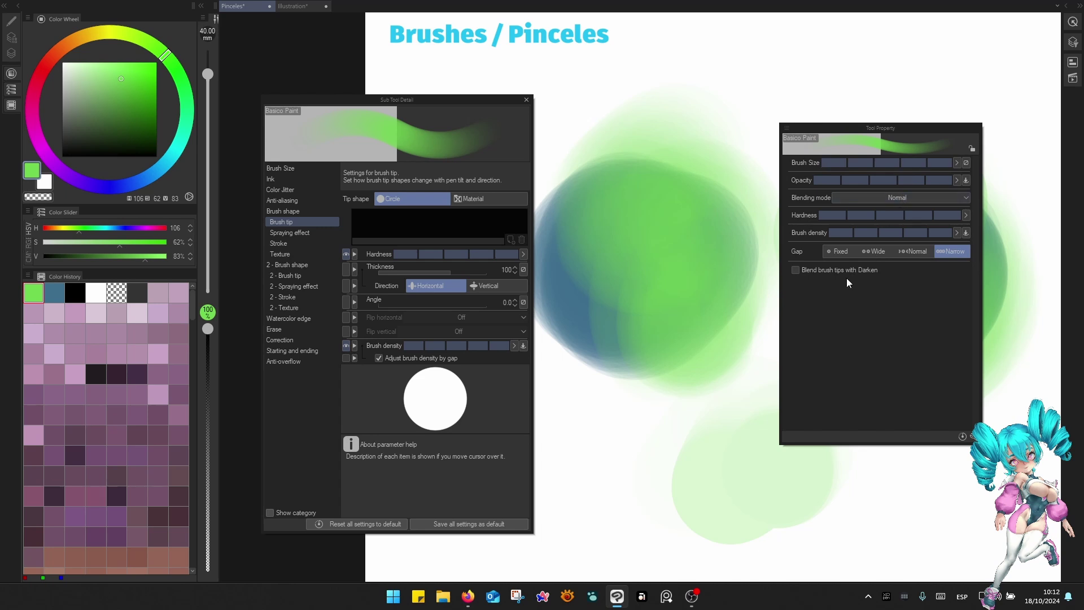
pyautogui.click(965, 180)
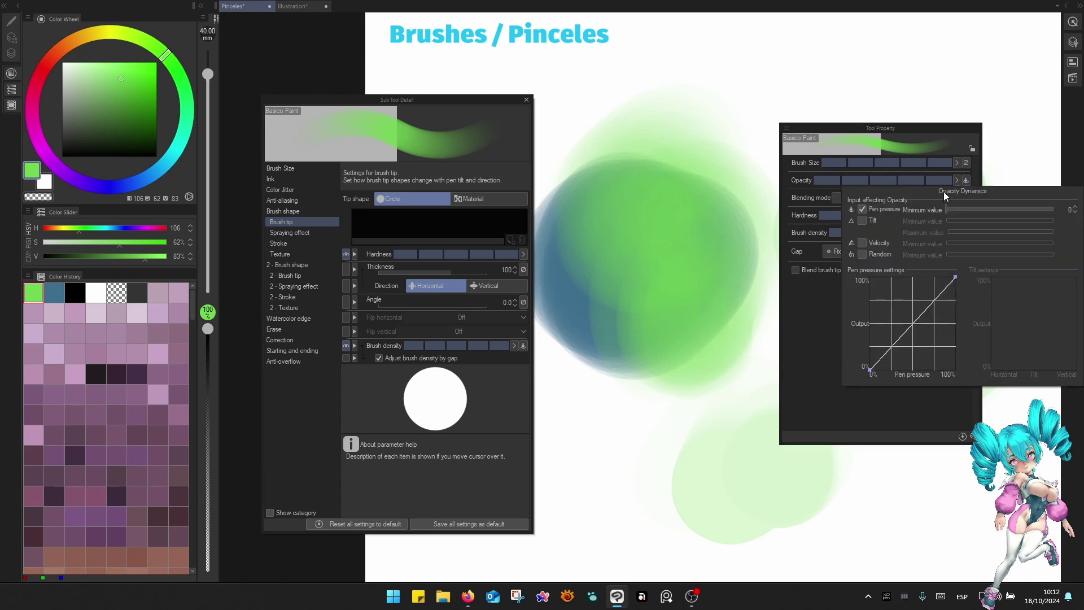
pyautogui.click(296, 180)
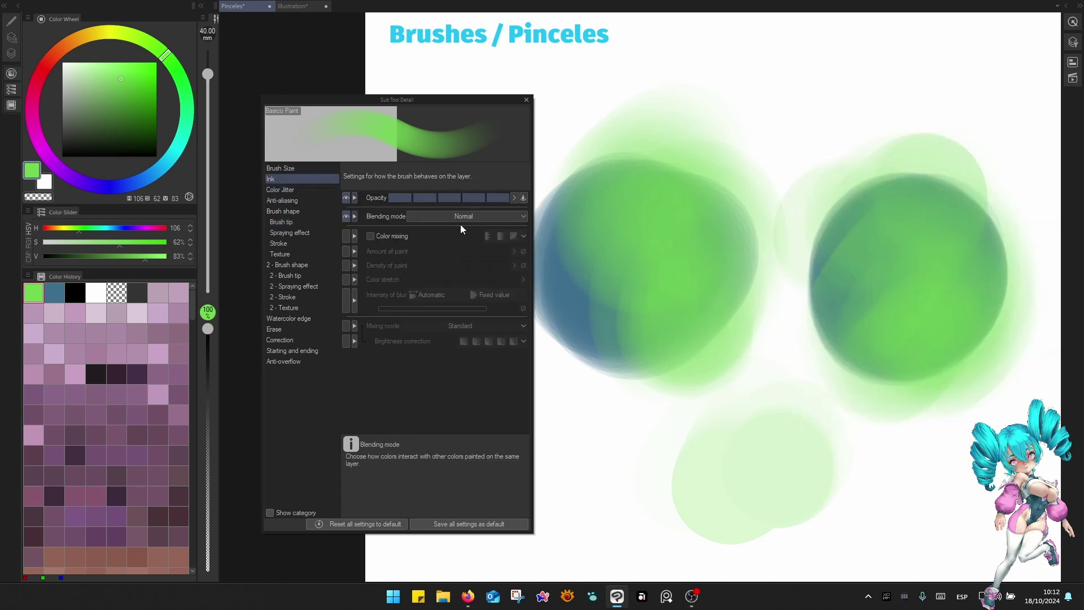
pyautogui.click(524, 197)
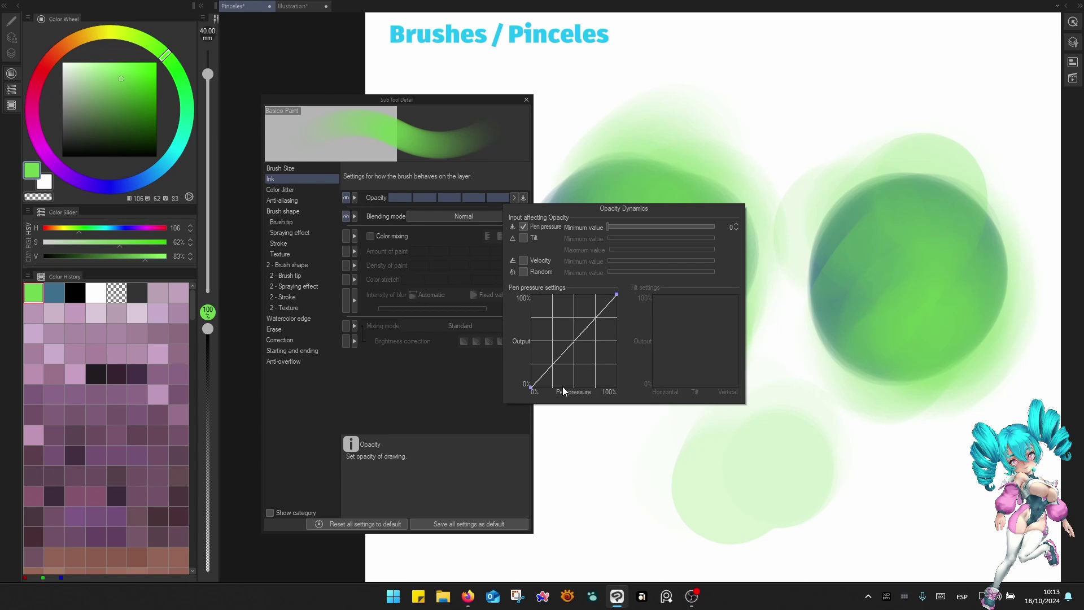
pyautogui.moveTo(531, 388); pyautogui.dragTo(553, 335)
pyautogui.click(561, 345)
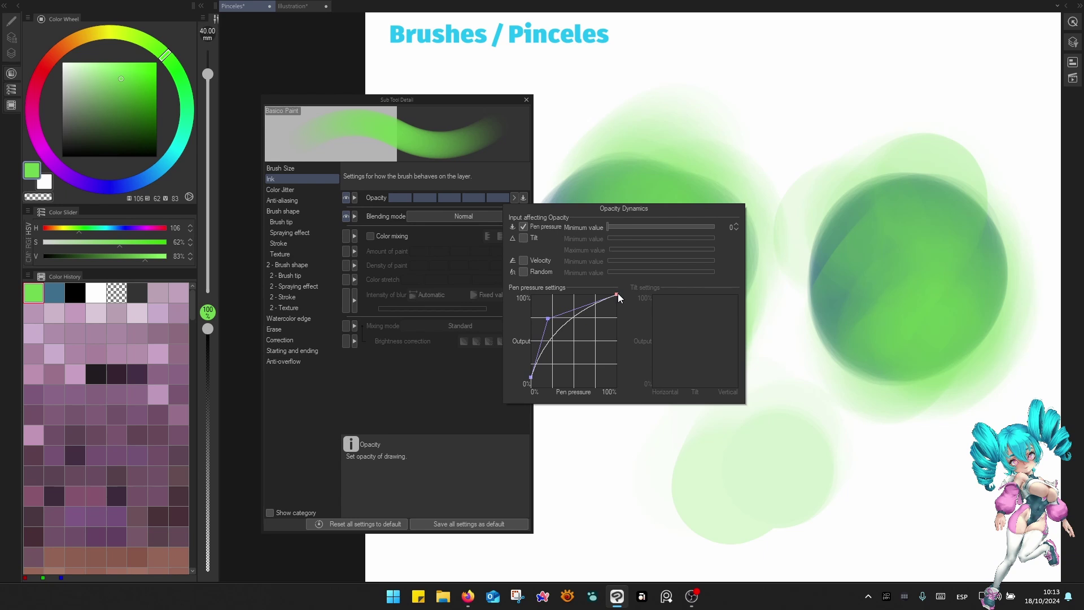
pyautogui.moveTo(618, 293); pyautogui.dragTo(618, 298)
# Paint green test strokes between the two blobs and along the lower edge of the first blob.
pyautogui.click(807, 122)
pyautogui.moveTo(807, 122)
pyautogui.mouseDown()
pyautogui.moveTo(765, 188)
pyautogui.moveTo(848, 162)
pyautogui.moveTo(785, 305)
pyautogui.mouseUp()
pyautogui.moveTo(589, 323)
pyautogui.mouseDown()
pyautogui.moveTo(617, 319)
pyautogui.moveTo(598, 336)
pyautogui.moveTo(621, 367)
pyautogui.moveTo(683, 387)
pyautogui.moveTo(715, 374)
pyautogui.moveTo(741, 326)
pyautogui.moveTo(697, 346)
pyautogui.mouseUp()
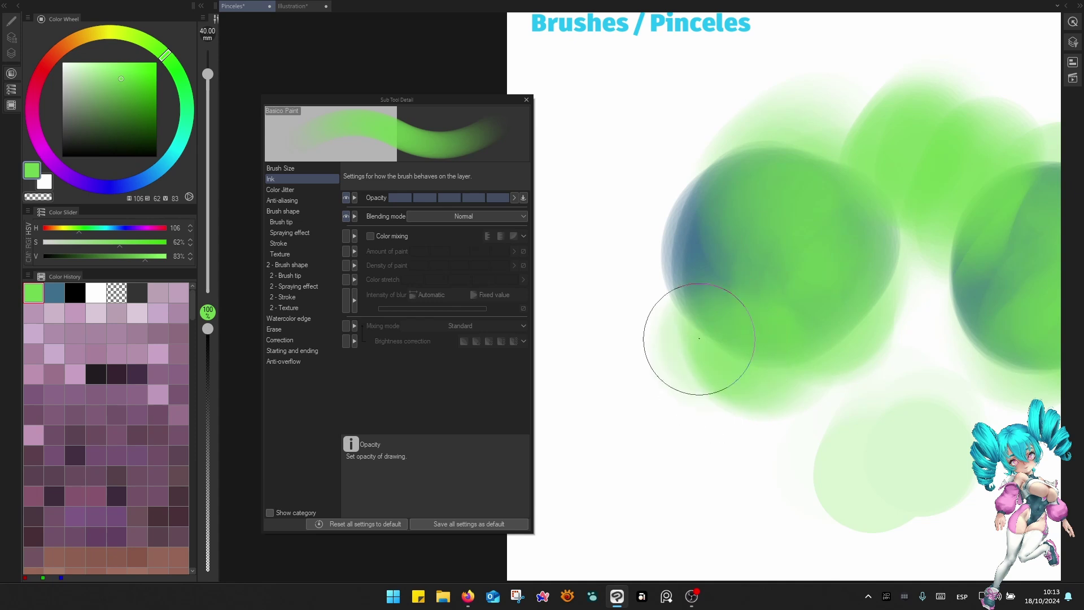
pyautogui.scroll(2, 792, 348)
pyautogui.scroll(-2, 792, 349)
# Turn Blend brush tips with Darken back on and paint green over the remaining blue edge of the first blob.
pyautogui.press('F3')
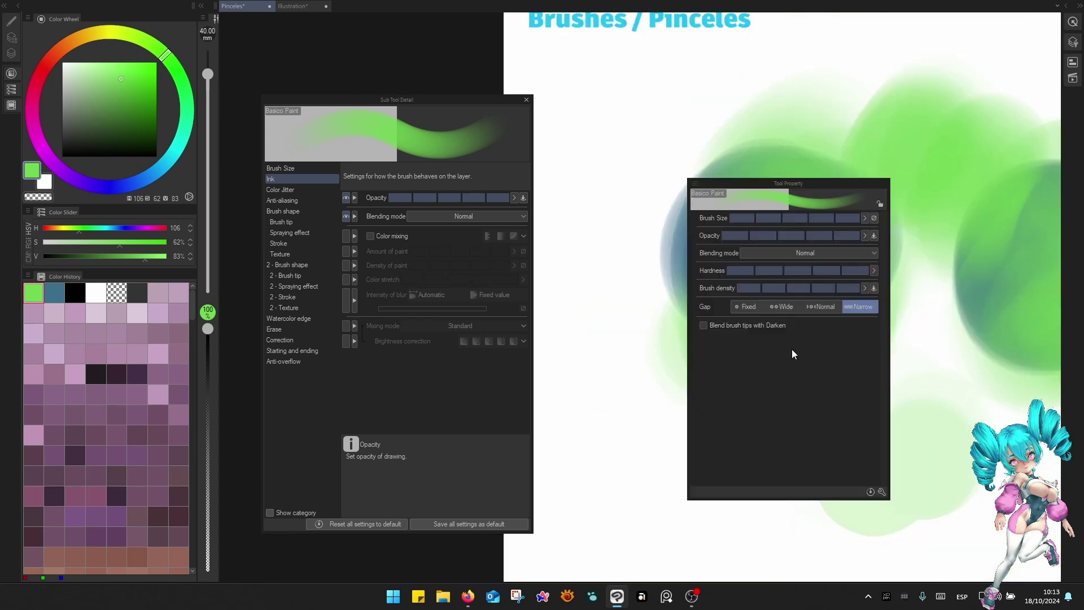
pyautogui.click(704, 325)
pyautogui.press('F3')
pyautogui.moveTo(690, 182); pyautogui.dragTo(664, 295)
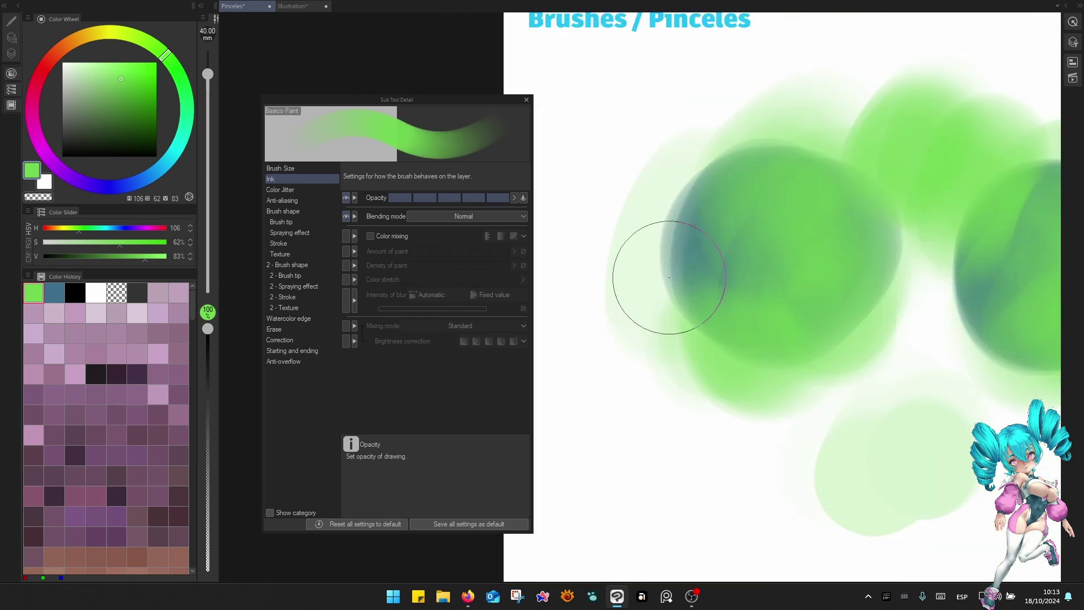
pyautogui.moveTo(723, 159)
pyautogui.mouseDown()
pyautogui.moveTo(687, 325)
pyautogui.moveTo(707, 278)
pyautogui.moveTo(782, 338)
pyautogui.mouseUp()
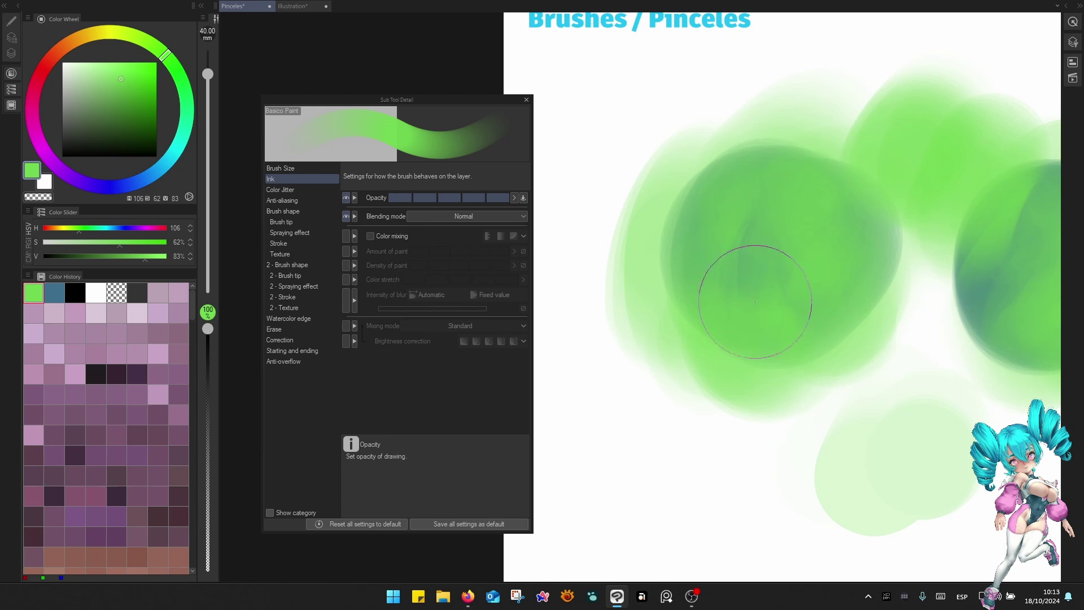
# Turn off Blend brush tips with Darken and clear all test paint from the canvas.
pyautogui.press('F4')
pyautogui.click(698, 239)
pyautogui.press('F4')
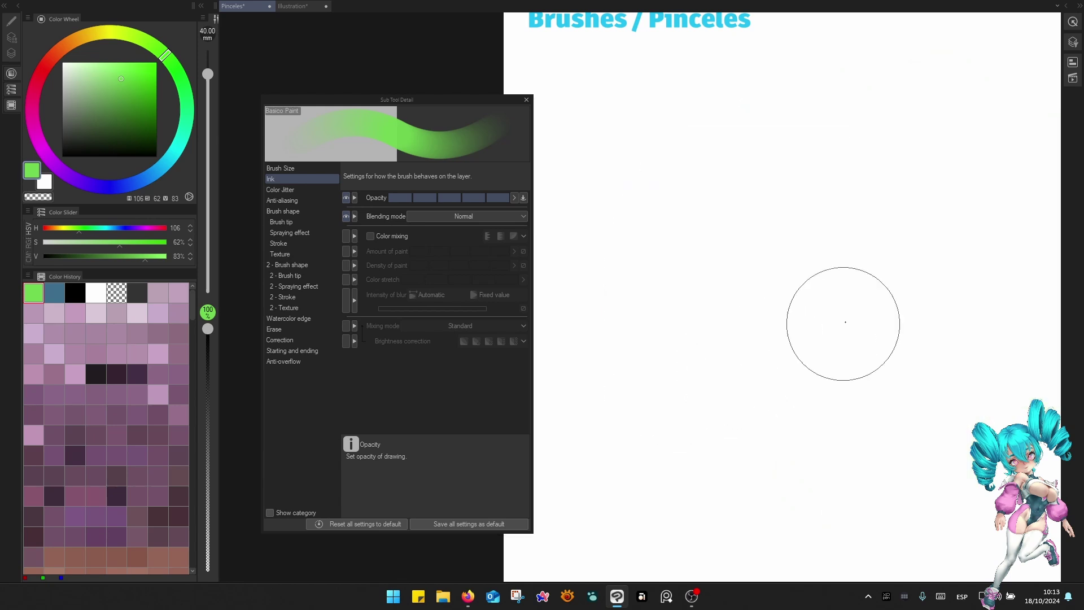
pyautogui.press('6')
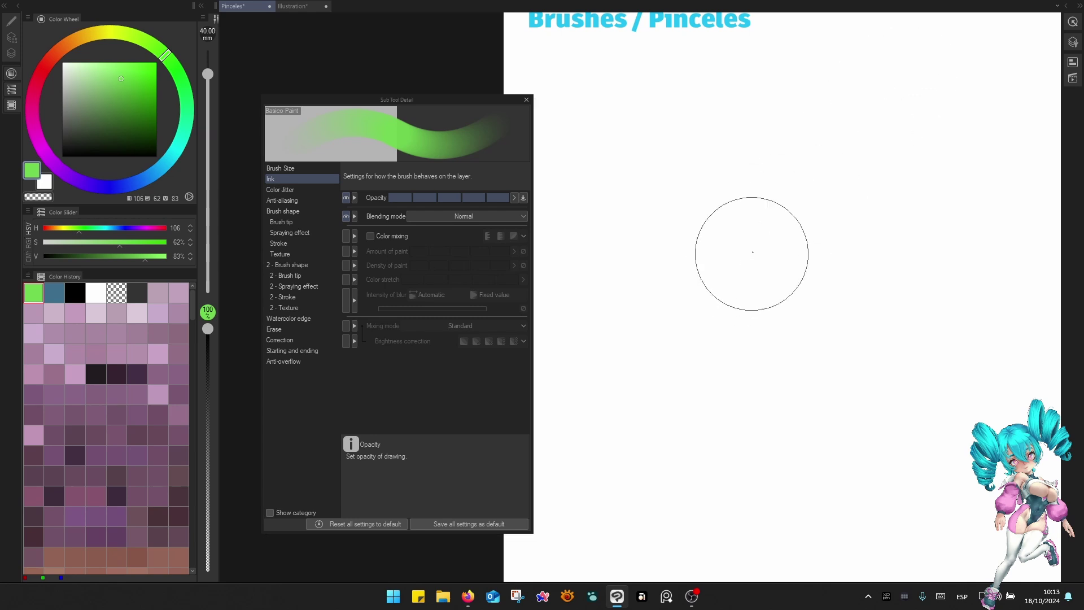
# Paint a new solid green blob with overlapping strokes, finishing at a brush size of 40.00 mm.
pyautogui.press('[')
pyautogui.press('[')
pyautogui.moveTo(791, 210)
pyautogui.mouseDown()
pyautogui.moveTo(772, 281)
pyautogui.moveTo(799, 218)
pyautogui.moveTo(747, 266)
pyautogui.mouseUp()
pyautogui.moveTo(757, 209)
pyautogui.mouseDown()
pyautogui.moveTo(763, 269)
pyautogui.moveTo(750, 287)
pyautogui.moveTo(776, 269)
pyautogui.moveTo(811, 317)
pyautogui.moveTo(775, 267)
pyautogui.moveTo(825, 268)
pyautogui.moveTo(832, 252)
pyautogui.moveTo(829, 234)
pyautogui.moveTo(746, 232)
pyautogui.moveTo(818, 303)
pyautogui.moveTo(802, 292)
pyautogui.moveTo(852, 271)
pyautogui.mouseUp()
pyautogui.press(']')
pyautogui.press(']')
pyautogui.moveTo(864, 313)
pyautogui.mouseDown()
pyautogui.moveTo(797, 310)
pyautogui.moveTo(782, 375)
pyautogui.mouseUp()
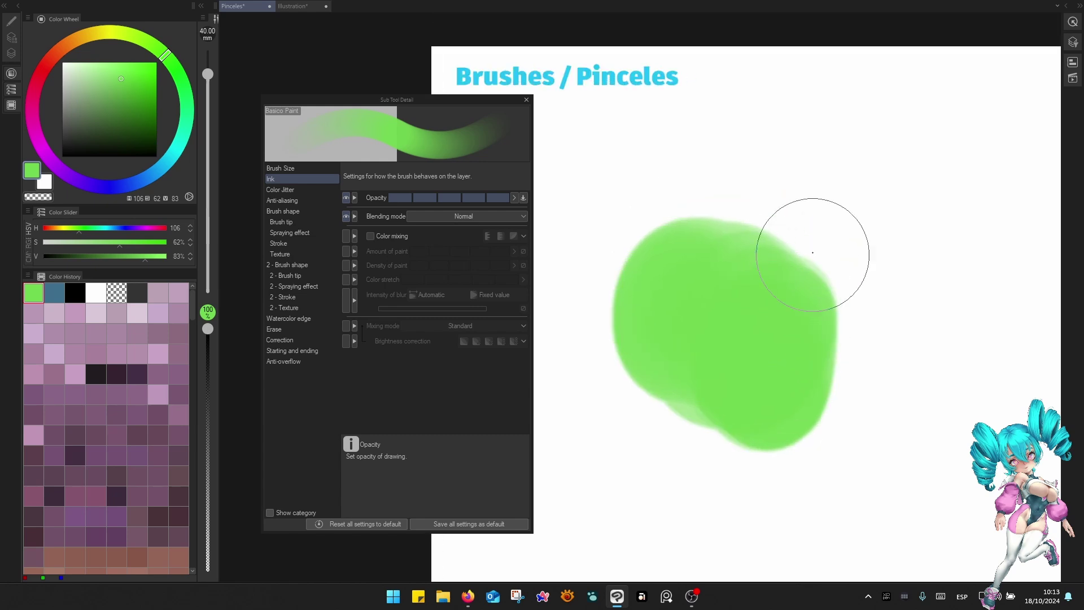
# Reduce the brush size to 2.00 mm and handwrite "Pick" in green above the blob.
pyautogui.press('[')
pyautogui.press('[')
pyautogui.press('[')
pyautogui.press('[')
pyautogui.press('[')
pyautogui.press('[')
pyautogui.press('[')
pyautogui.press('[')
pyautogui.press('[')
pyautogui.press('[')
pyautogui.press('[')
pyautogui.press('[')
pyautogui.press('[')
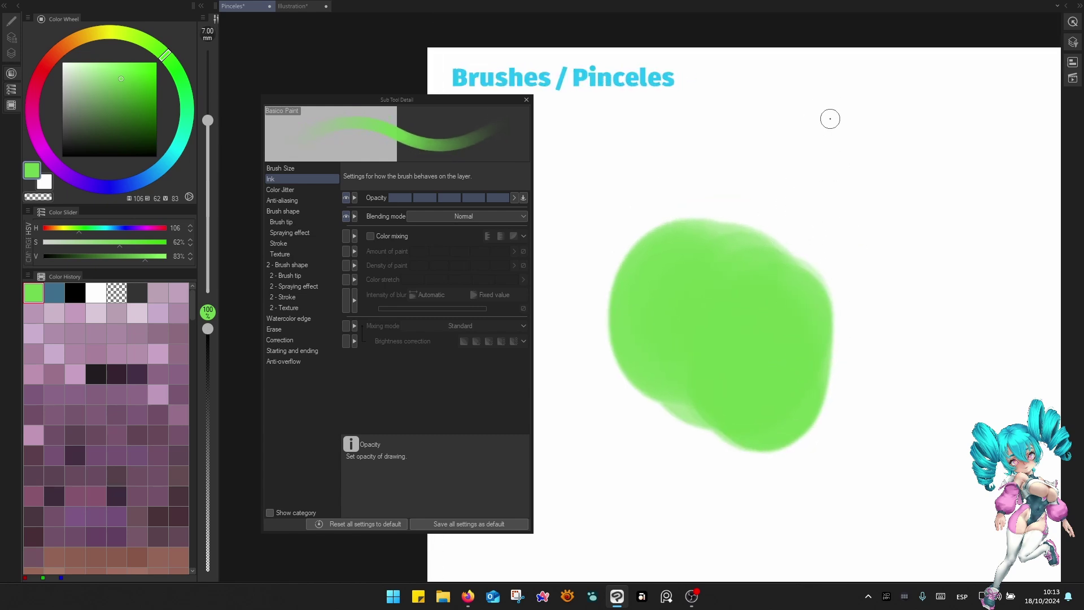
pyautogui.hotkey('ctrl', 's')
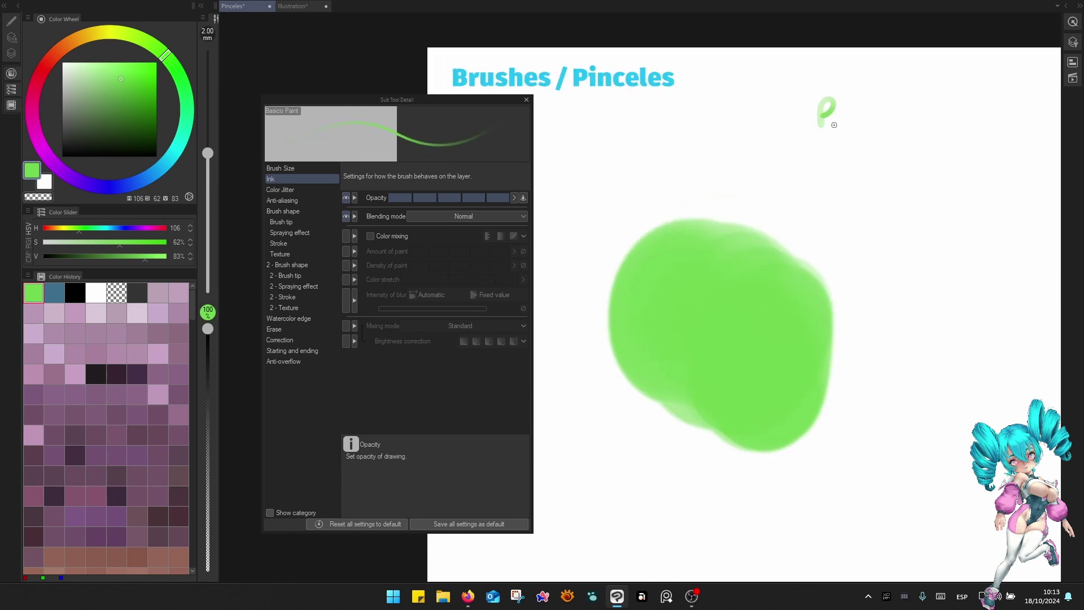
pyautogui.moveTo(875, 115); pyautogui.dragTo(879, 124)
pyautogui.moveTo(840, 254); pyautogui.dragTo(824, 187)
pyautogui.moveTo(839, 260); pyautogui.dragTo(809, 270)
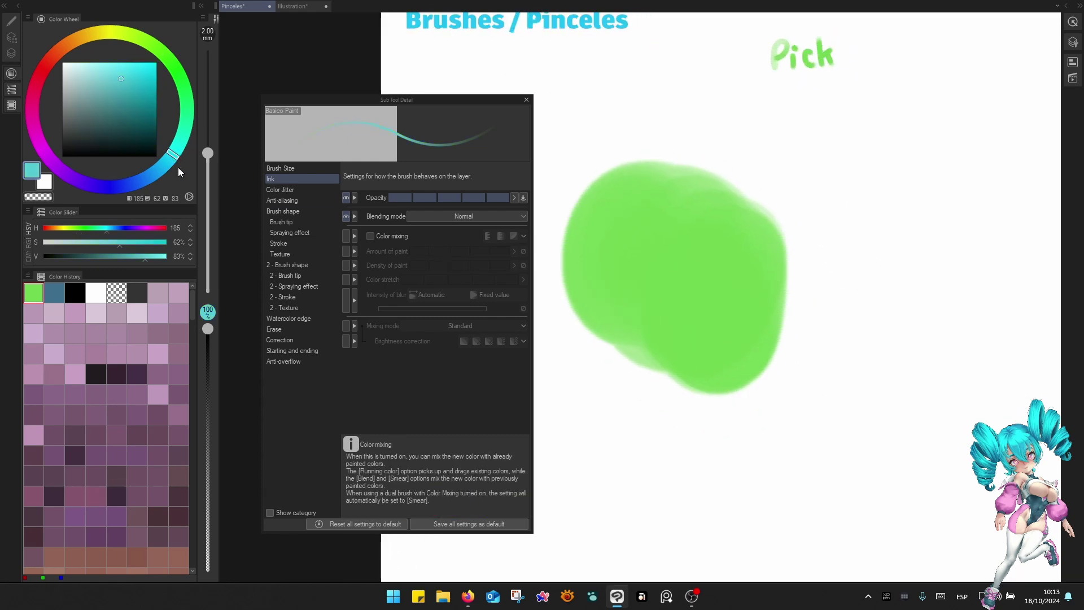
# With turquoise (H 185, S 62, V 83) and an 80.00 mm brush, paint a large round blob beside the green one.
pyautogui.press(']')
pyautogui.press(']')
pyautogui.press(']')
pyautogui.press(']')
pyautogui.press(']')
pyautogui.press(']')
pyautogui.press(']')
pyautogui.press(']')
pyautogui.press(']')
pyautogui.press(']')
pyautogui.press(']')
pyautogui.press(']')
pyautogui.moveTo(954, 249)
pyautogui.mouseDown()
pyautogui.moveTo(954, 295)
pyautogui.moveTo(950, 282)
pyautogui.moveTo(932, 314)
pyautogui.mouseUp()
pyautogui.moveTo(800, 294); pyautogui.dragTo(831, 314)
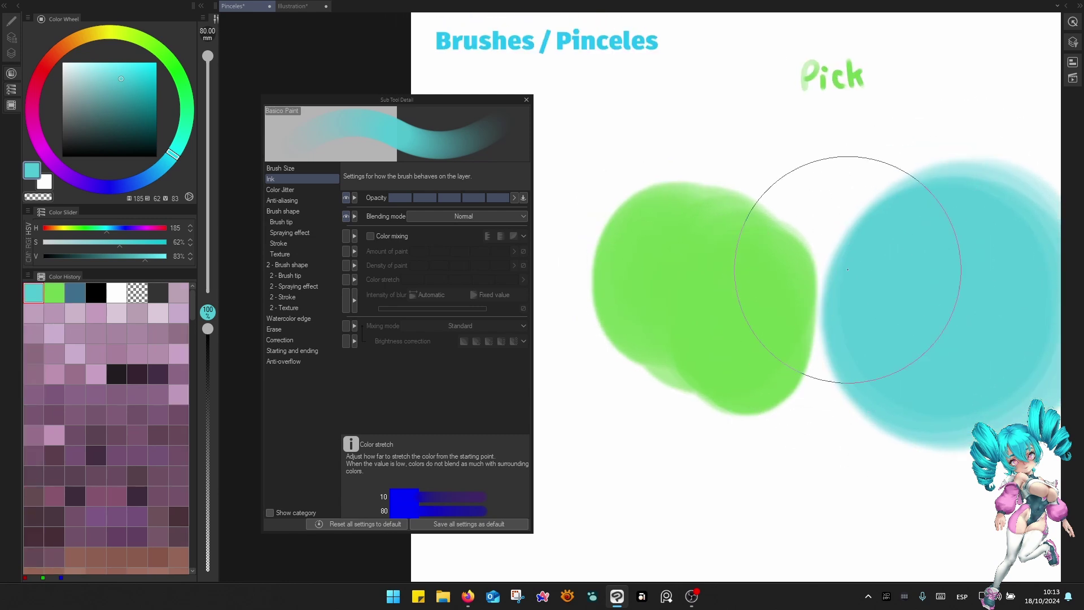
# Sample the green from its blob and, with a 70.00 mm brush, paint a translucent layer across the gap onto the turquoise blob's edge.
pyautogui.keyDown('alt'); pyautogui.click(800, 301); pyautogui.keyUp('alt')
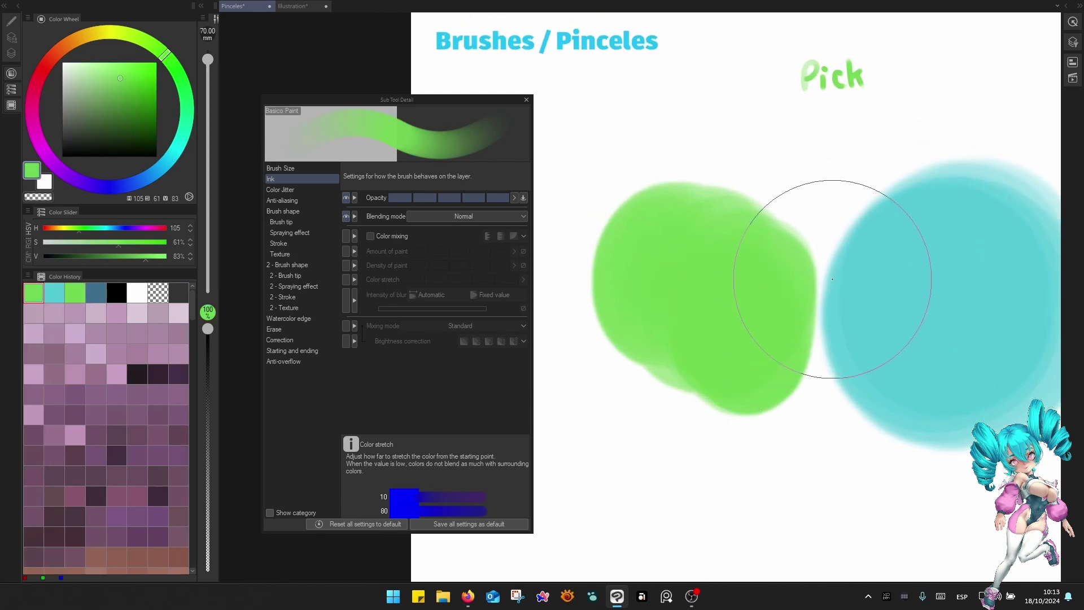
pyautogui.press('[')
pyautogui.moveTo(832, 306)
pyautogui.mouseDown()
pyautogui.moveTo(835, 395)
pyautogui.moveTo(861, 248)
pyautogui.moveTo(866, 304)
pyautogui.moveTo(842, 296)
pyautogui.moveTo(845, 261)
pyautogui.moveTo(834, 396)
pyautogui.moveTo(852, 238)
pyautogui.moveTo(833, 339)
pyautogui.mouseUp()
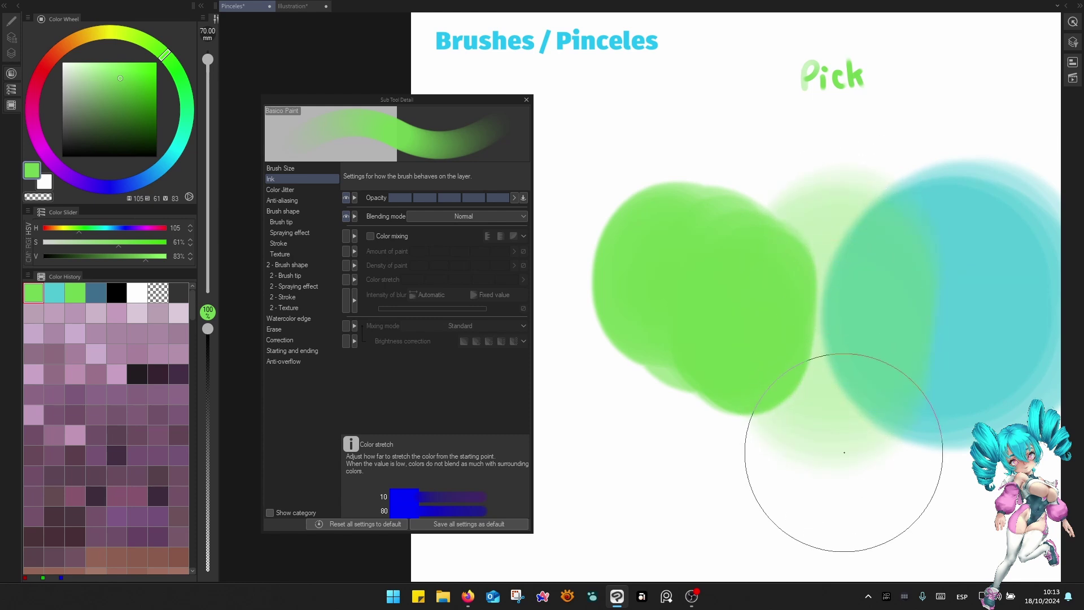
pyautogui.moveTo(848, 450); pyautogui.dragTo(832, 432)
pyautogui.scroll(3, 832, 432)
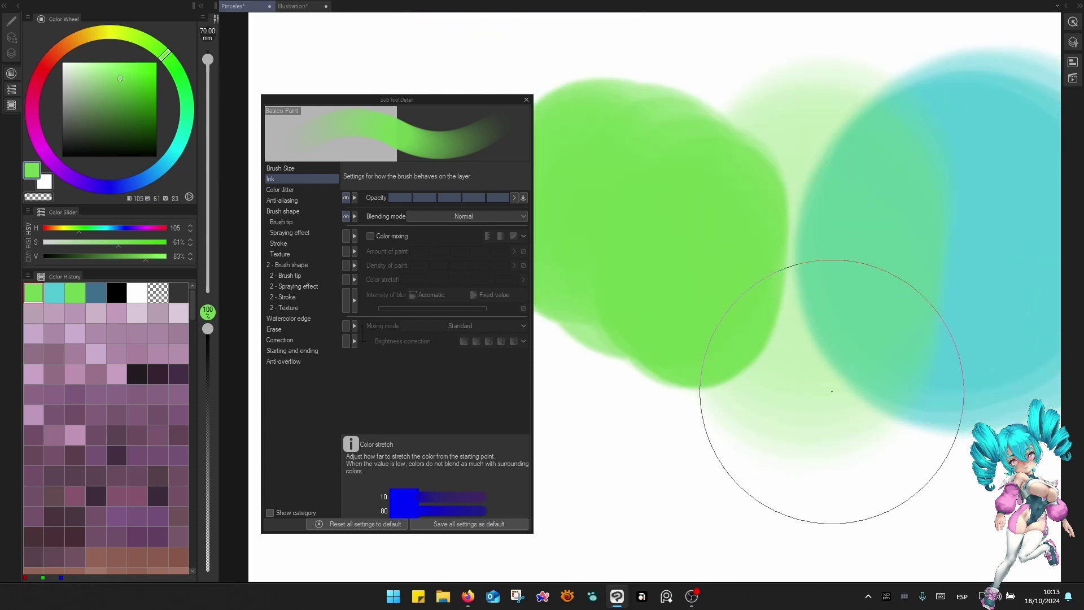
pyautogui.moveTo(796, 267)
pyautogui.mouseDown()
pyautogui.moveTo(822, 346)
pyautogui.moveTo(782, 363)
pyautogui.moveTo(840, 412)
pyautogui.mouseUp()
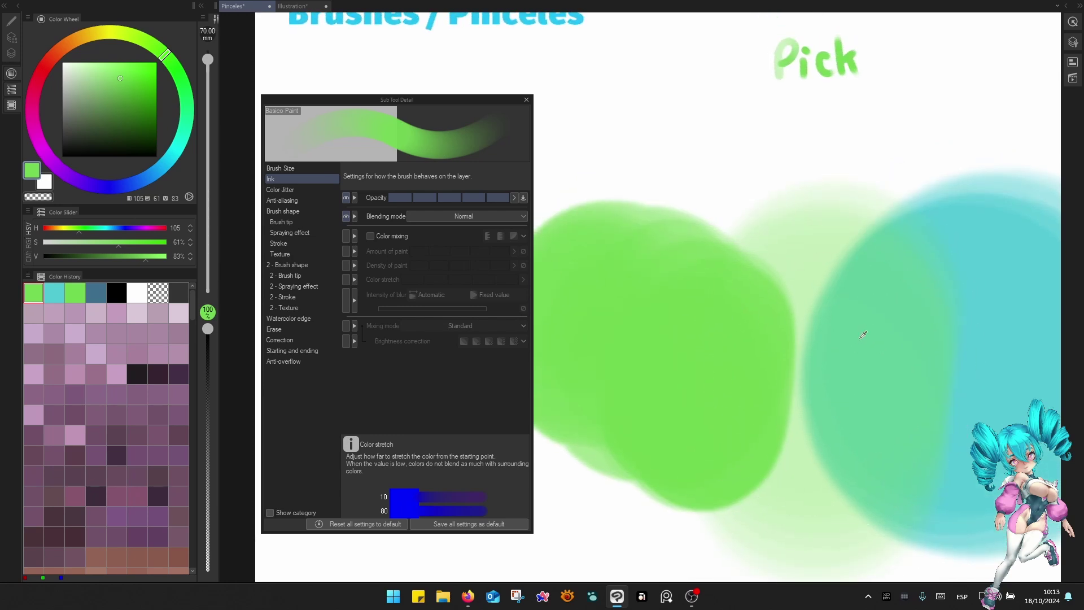
# Sample the blended green from the overlap and paint it over the green blob's inner edge with a 60.00 mm brush.
pyautogui.click(867, 337)
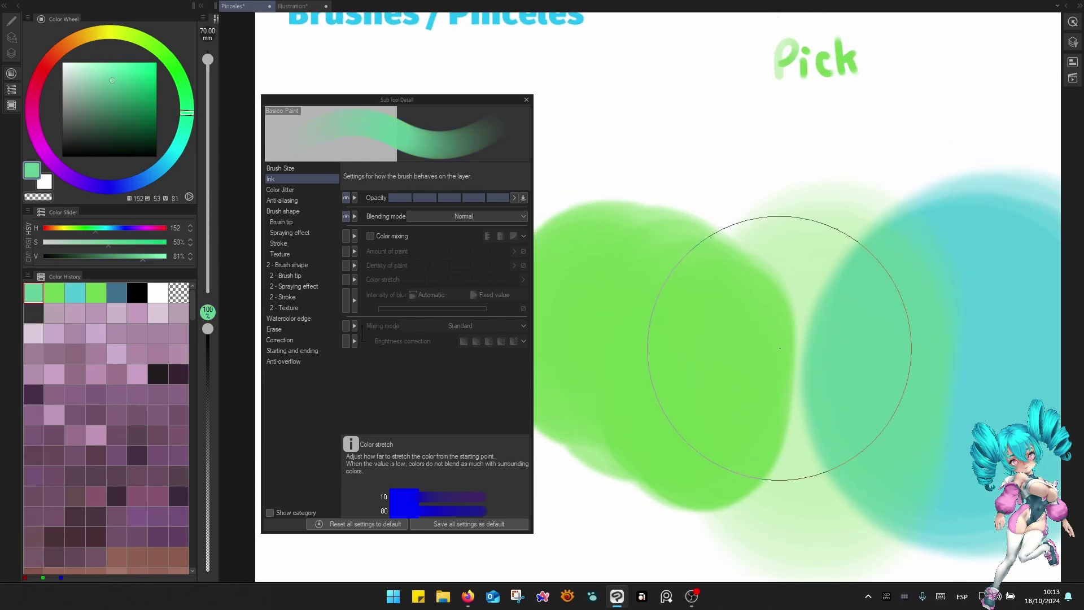
pyautogui.press('[')
pyautogui.moveTo(791, 311); pyautogui.dragTo(778, 408)
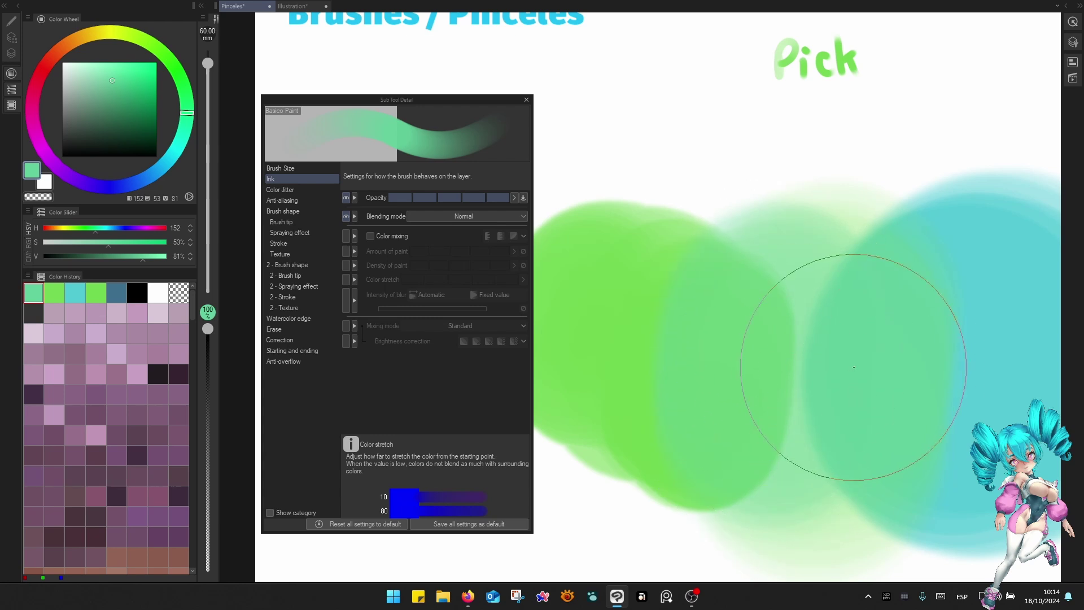
# With a 50.00 mm brush, repeatedly sample neighbouring greens and paint over the seam between the two blobs.
pyautogui.keyDown('alt'); pyautogui.click(752, 349); pyautogui.keyUp('alt')
pyautogui.press('[')
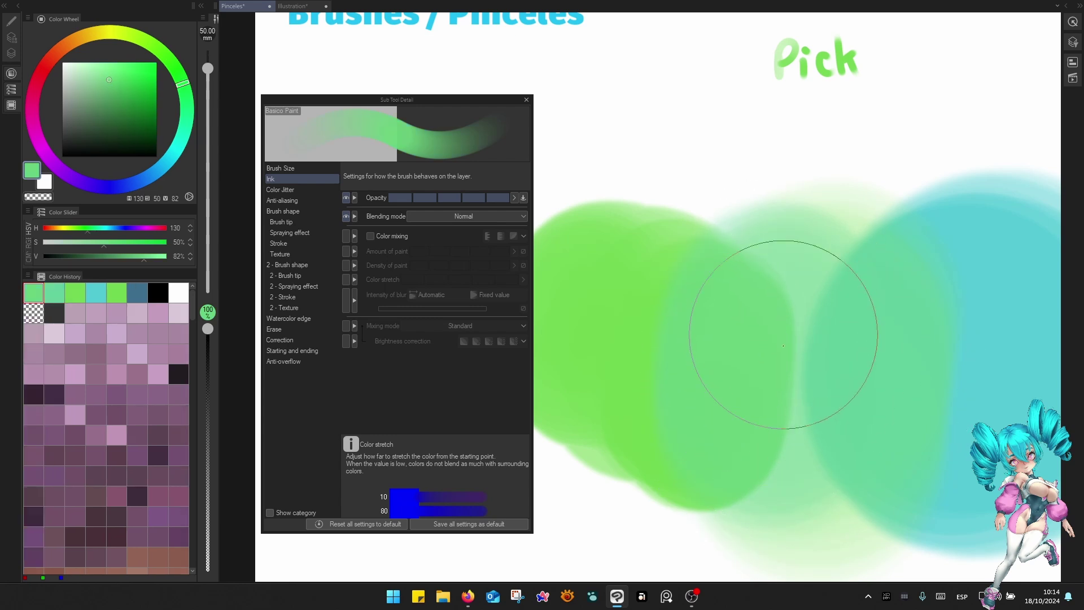
pyautogui.keyDown('alt'); pyautogui.click(852, 369); pyautogui.keyUp('alt')
pyautogui.keyDown('alt'); pyautogui.click(789, 412); pyautogui.keyUp('alt')
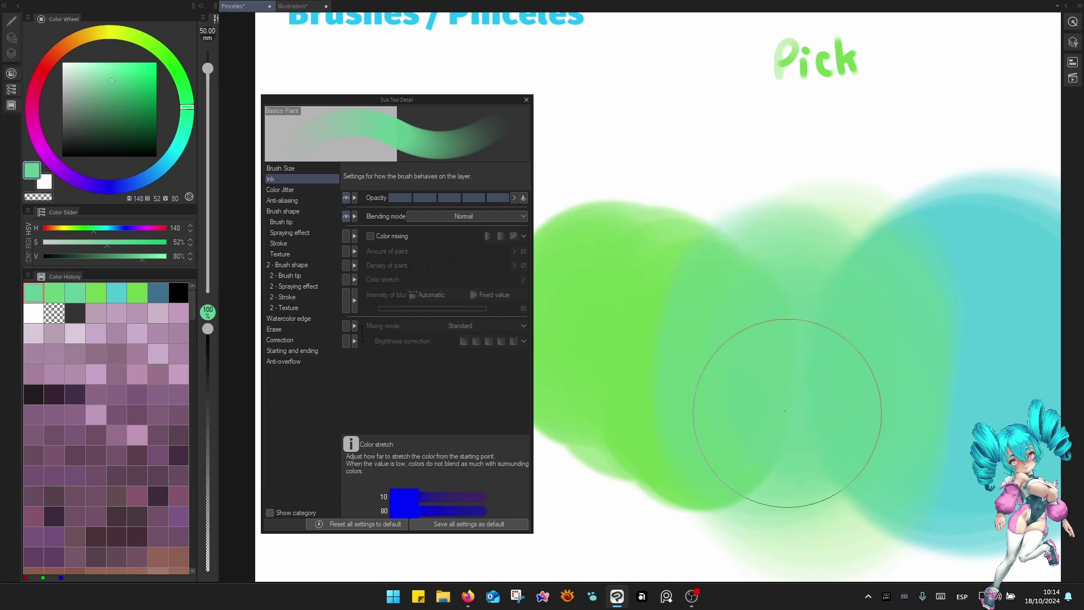
pyautogui.moveTo(789, 412)
pyautogui.mouseDown()
pyautogui.moveTo(716, 363)
pyautogui.moveTo(849, 416)
pyautogui.mouseUp()
pyautogui.keyDown('alt'); pyautogui.click(654, 351); pyautogui.keyUp('alt')
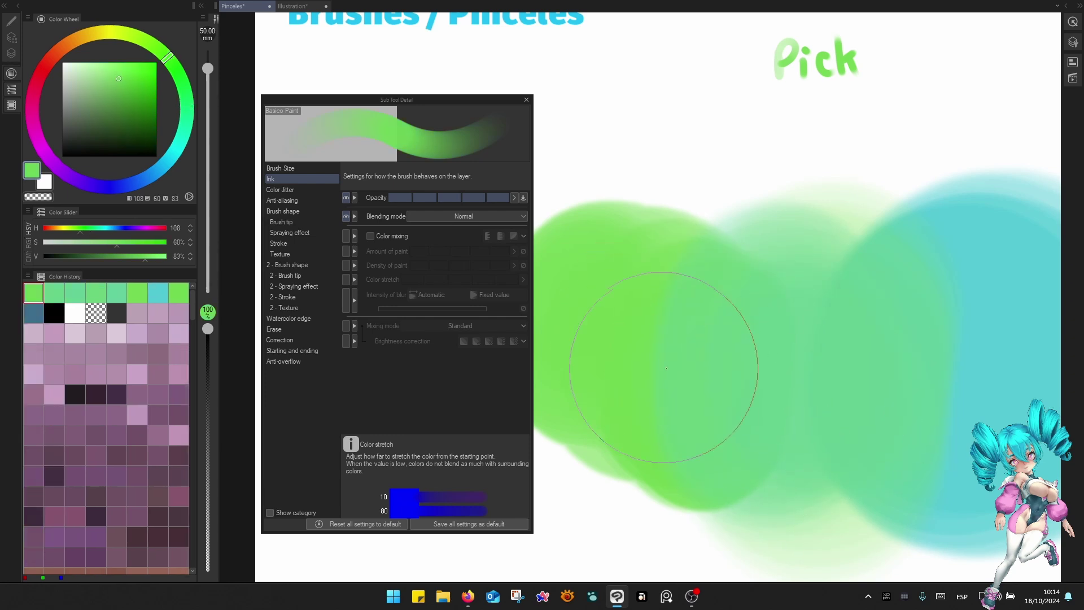
pyautogui.keyDown('alt'); pyautogui.click(770, 378); pyautogui.keyUp('alt')
pyautogui.moveTo(769, 378)
pyautogui.mouseDown()
pyautogui.moveTo(888, 389)
pyautogui.moveTo(799, 339)
pyautogui.mouseUp()
pyautogui.keyDown('alt'); pyautogui.click(888, 388); pyautogui.keyUp('alt')
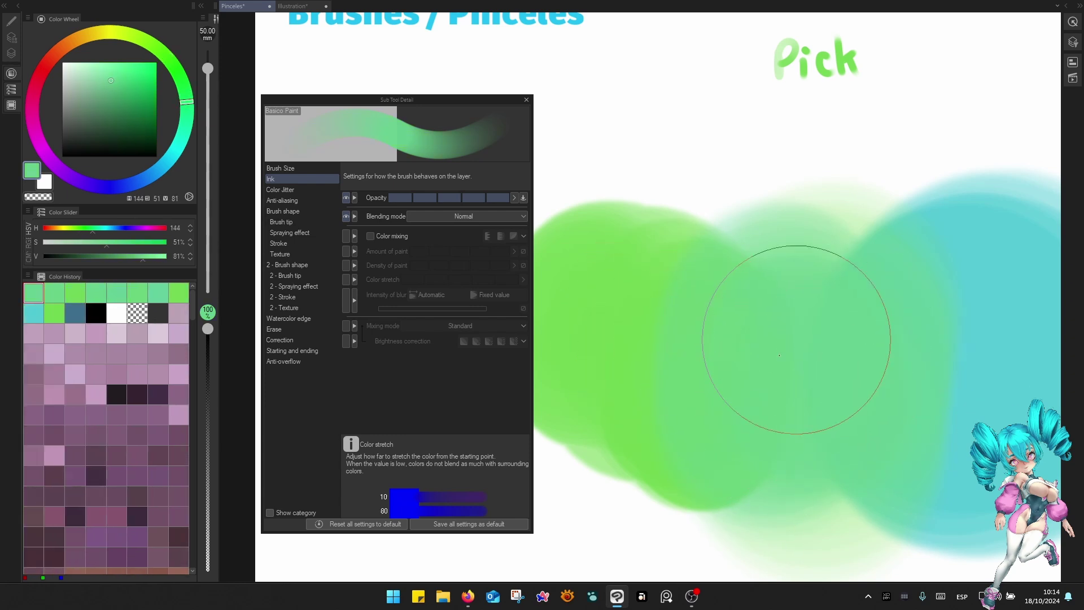
# Blend the green and turquoise sides of the overlap with sampled colors, reducing the brush size to 30.00 mm.
pyautogui.keyDown('alt'); pyautogui.click(649, 318); pyautogui.keyUp('alt')
pyautogui.moveTo(649, 318); pyautogui.dragTo(742, 390)
pyautogui.keyDown('alt'); pyautogui.click(900, 307); pyautogui.keyUp('alt')
pyautogui.moveTo(873, 473)
pyautogui.mouseDown()
pyautogui.moveTo(794, 402)
pyautogui.moveTo(882, 441)
pyautogui.mouseUp()
pyautogui.press('[')
pyautogui.keyDown('alt'); pyautogui.click(854, 333); pyautogui.keyUp('alt')
pyautogui.press('[')
pyautogui.keyDown('alt'); pyautogui.click(929, 307); pyautogui.keyUp('alt')
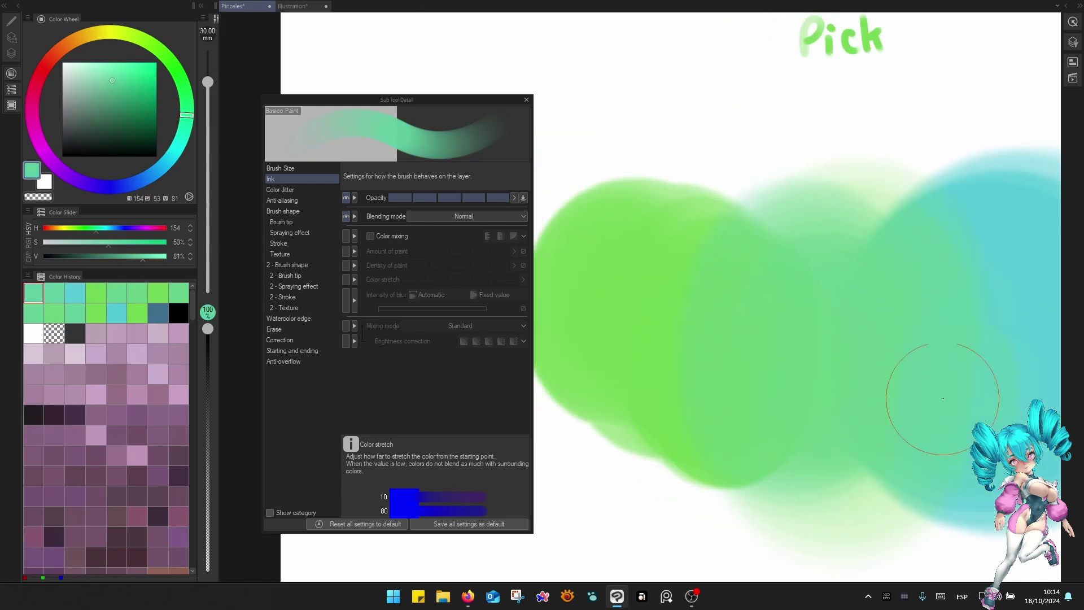
# Enlarge the brush to 50.00 mm and soften the green side of the transition with sampled greens.
pyautogui.press(']')
pyautogui.keyDown('alt'); pyautogui.click(869, 322); pyautogui.keyUp('alt')
pyautogui.moveTo(870, 322); pyautogui.dragTo(779, 344)
pyautogui.press(']')
pyautogui.keyDown('alt'); pyautogui.click(668, 257); pyautogui.keyUp('alt')
pyautogui.moveTo(668, 256); pyautogui.dragTo(776, 425)
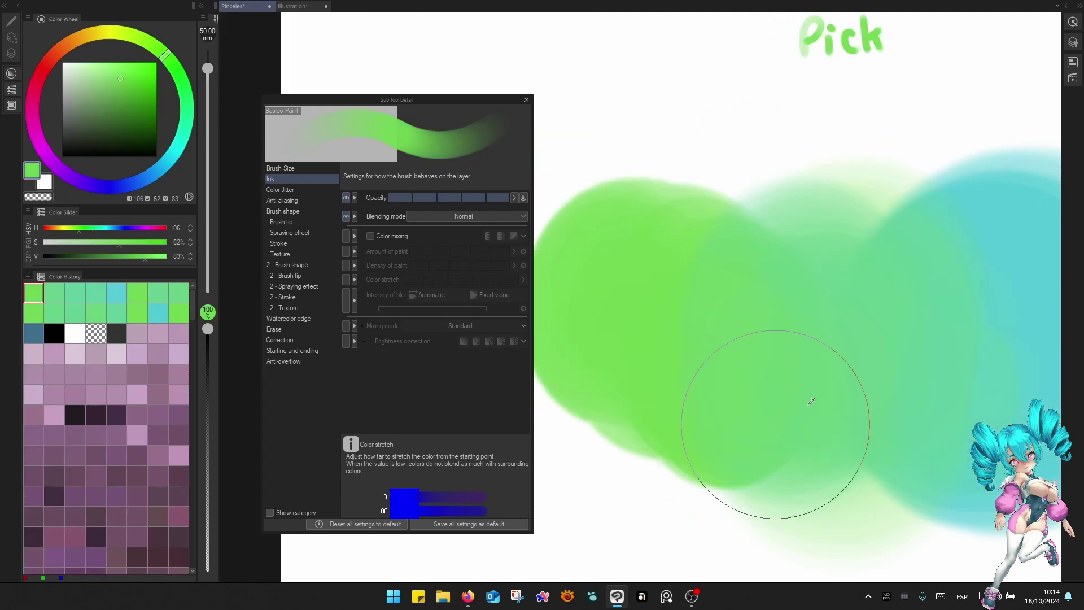
pyautogui.moveTo(918, 463); pyautogui.dragTo(838, 381)
pyautogui.scroll(-3, 890, 345)
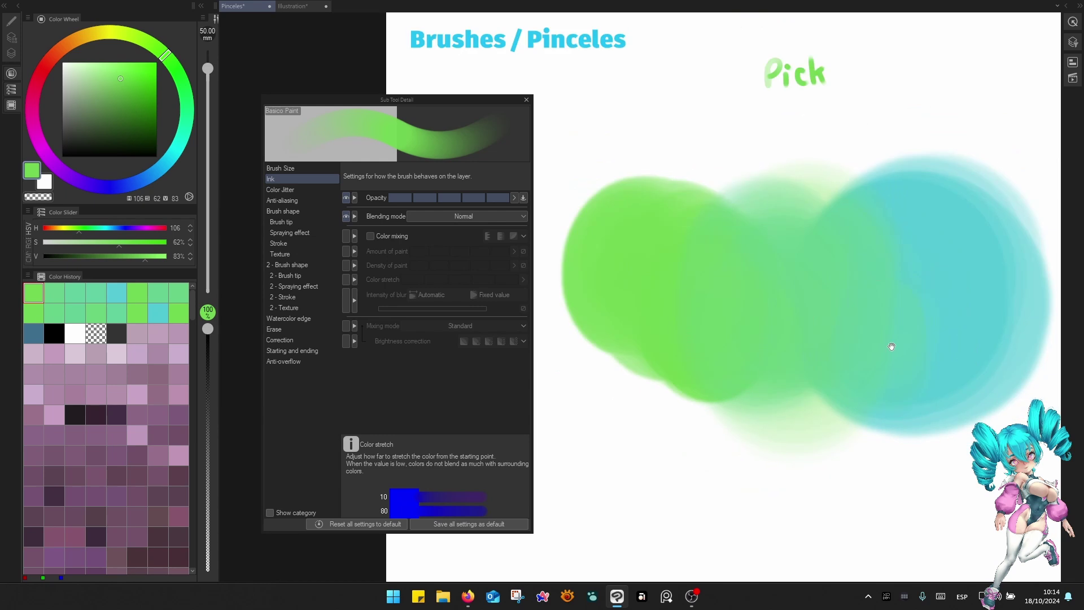
# Sample turquoise from its blob and paint it into the middle of the blend with a 60.00 mm brush.
pyautogui.keyDown('alt'); pyautogui.click(900, 339); pyautogui.keyUp('alt')
pyautogui.press(']')
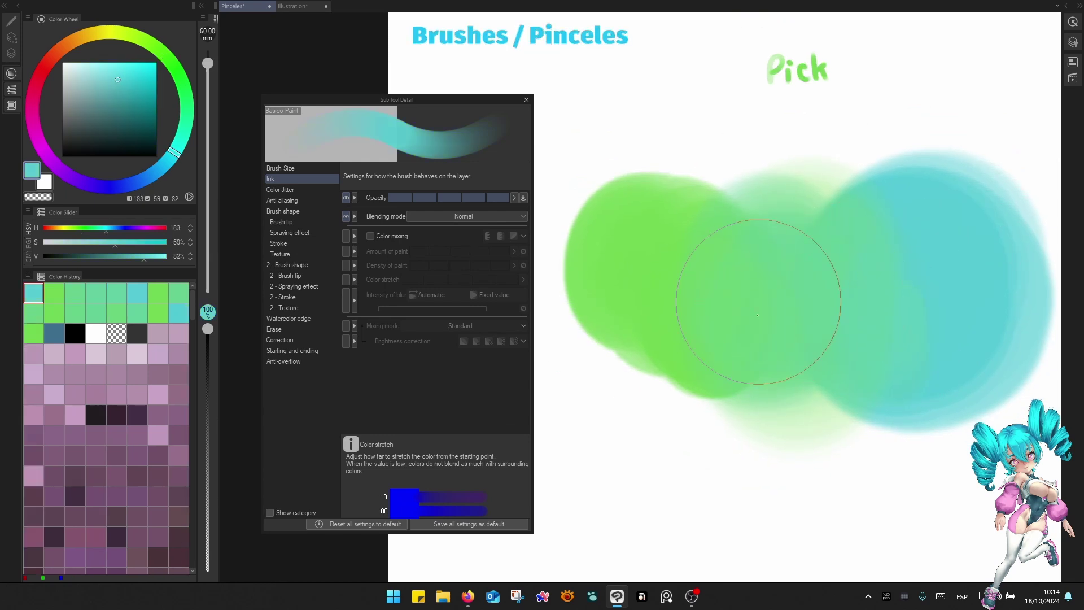
pyautogui.keyDown('alt'); pyautogui.click(924, 299); pyautogui.keyUp('alt')
pyautogui.moveTo(924, 300); pyautogui.dragTo(823, 324)
pyautogui.moveTo(821, 248); pyautogui.dragTo(831, 334)
# Reduce the brush size to 2.00 mm and draw two horizontal turquoise lines with thickened ends below the word "Pick".
pyautogui.press('[')
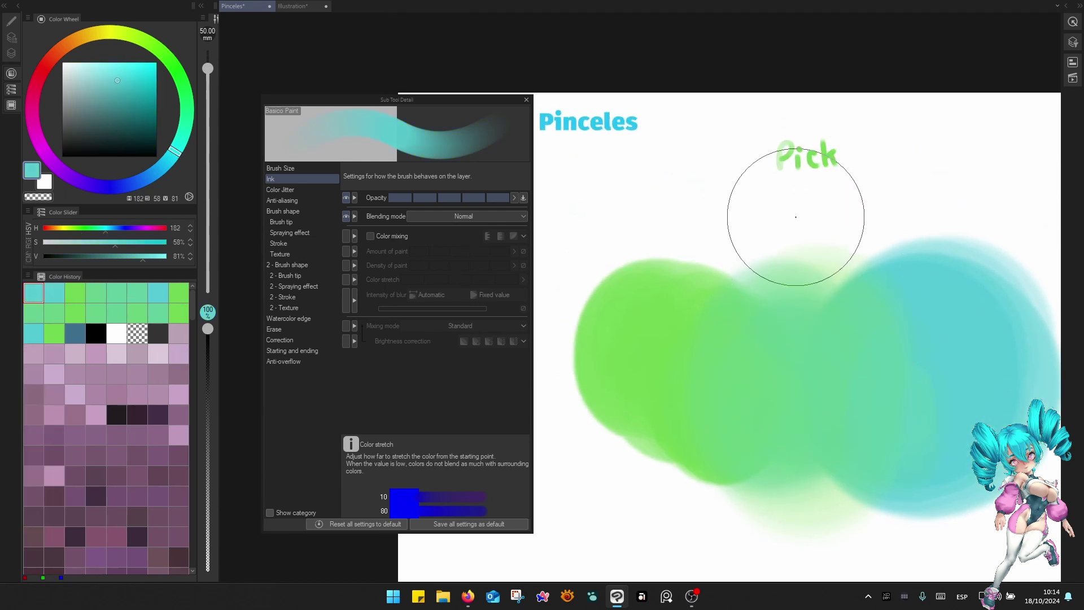
pyautogui.press('[')
pyautogui.press('[')
pyautogui.press('[')
pyautogui.press('[')
pyautogui.press('[')
pyautogui.press('[')
pyautogui.press('[')
pyautogui.press('[')
pyautogui.press('[')
pyautogui.press('[')
pyautogui.press('[')
pyautogui.press('[')
pyautogui.press('[')
pyautogui.press('[')
pyautogui.press('[')
pyautogui.press('[')
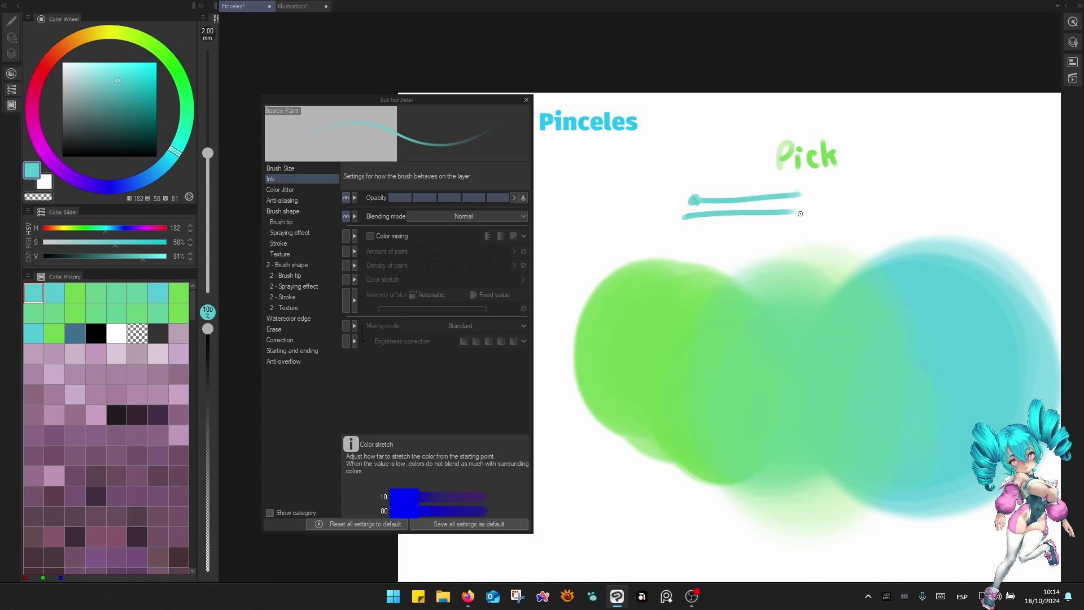
pyautogui.moveTo(857, 308); pyautogui.dragTo(856, 306)
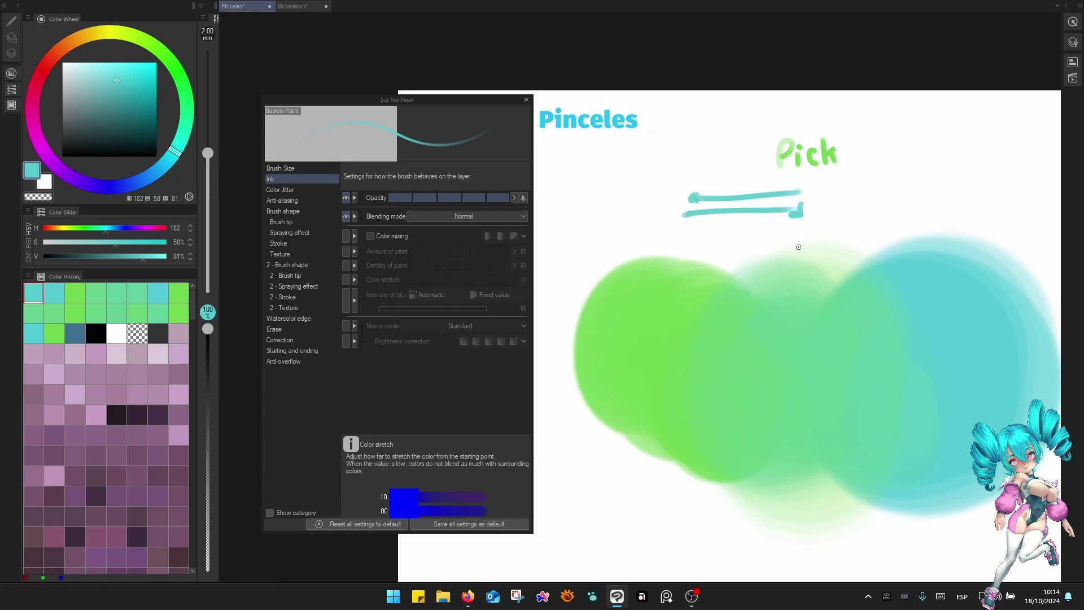
# Sample the turquoise (H 185, S 60, V 83), enlarge the brush to 80.00 mm and glaze over the blended middle.
pyautogui.moveTo(925, 417); pyautogui.dragTo(881, 373)
pyautogui.keyDown('alt'); pyautogui.click(924, 337); pyautogui.keyUp('alt')
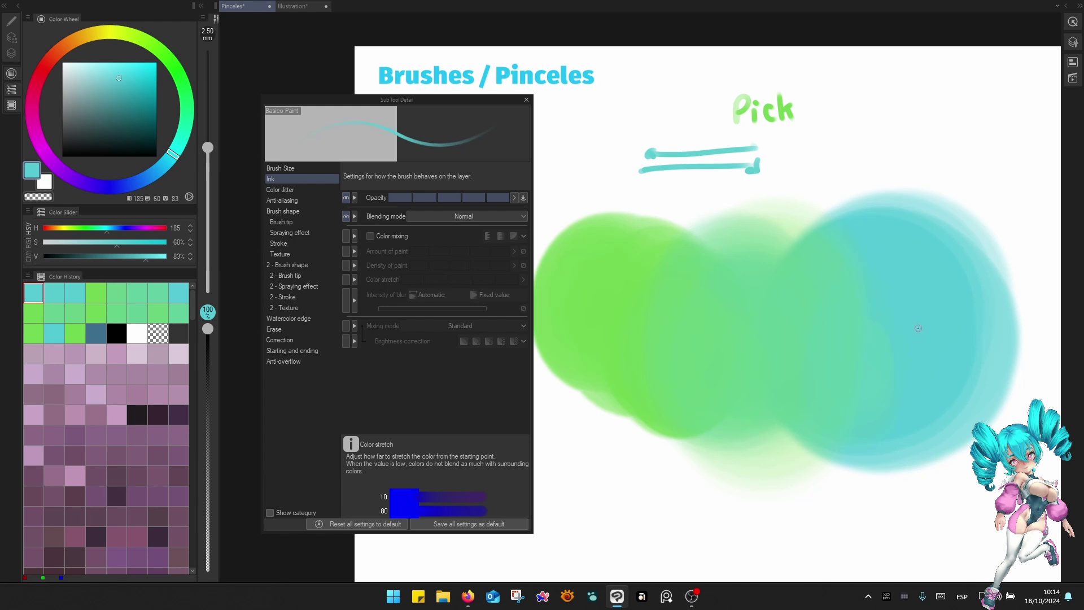
pyautogui.press(']')
pyautogui.press(']')
pyautogui.press(']')
pyautogui.press(']')
pyautogui.press(']')
pyautogui.press(']')
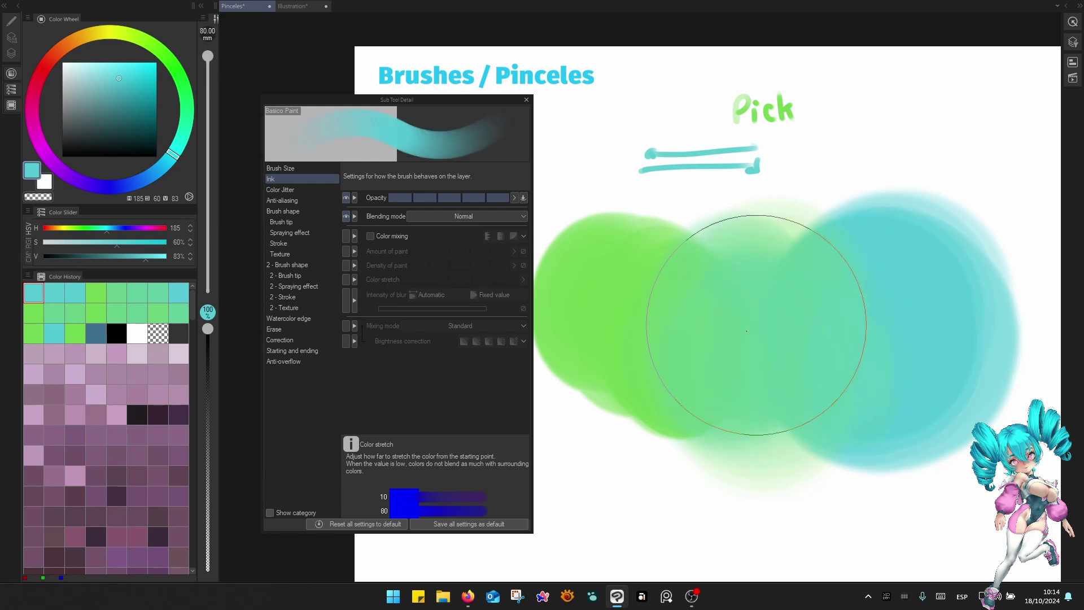
# Smooth the middle transition with sampled green and blended tones, stepping the brush size down to 40.00 mm.
pyautogui.keyDown('alt'); pyautogui.click(625, 306); pyautogui.keyUp('alt')
pyautogui.press('[')
pyautogui.keyDown('alt'); pyautogui.click(768, 365); pyautogui.keyUp('alt')
pyautogui.press('[')
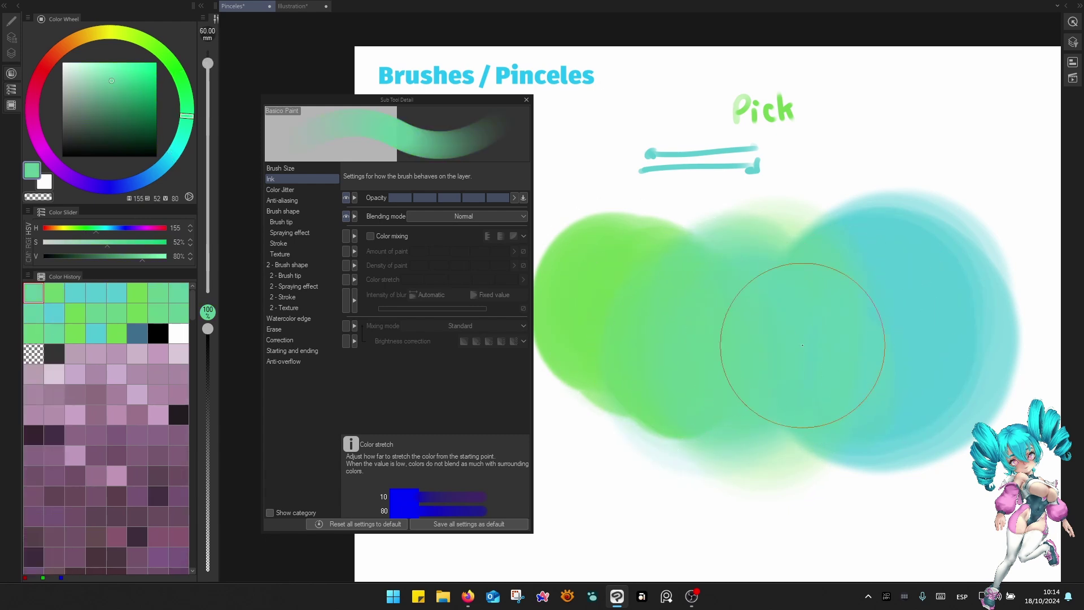
pyautogui.keyDown('alt'); pyautogui.click(817, 348); pyautogui.keyUp('alt')
pyautogui.press('[')
pyautogui.press('[')
pyautogui.keyDown('alt'); pyautogui.click(749, 322); pyautogui.keyUp('alt')
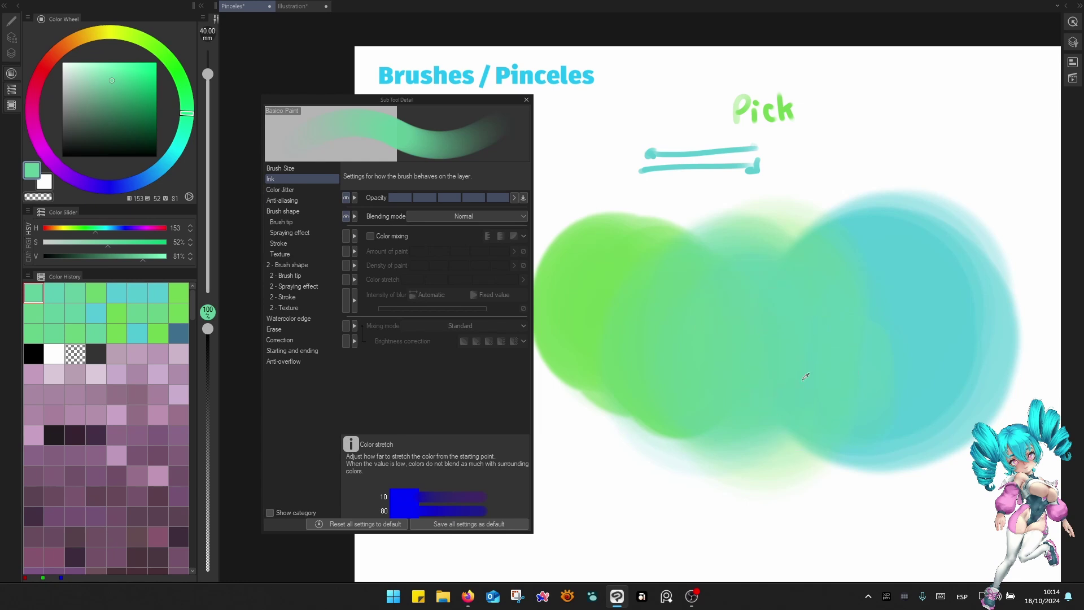
pyautogui.moveTo(808, 293); pyautogui.dragTo(776, 353)
# Reduce the brush size to 2.00 mm and draw several thin green test marks beside the word "Pick".
pyautogui.press('[')
pyautogui.press('[')
pyautogui.press('[')
pyautogui.press('[')
pyautogui.press('[')
pyautogui.press('[')
pyautogui.press('[')
pyautogui.press('[')
pyautogui.press('[')
pyautogui.press('[')
pyautogui.press('[')
pyautogui.press('[')
pyautogui.press('[')
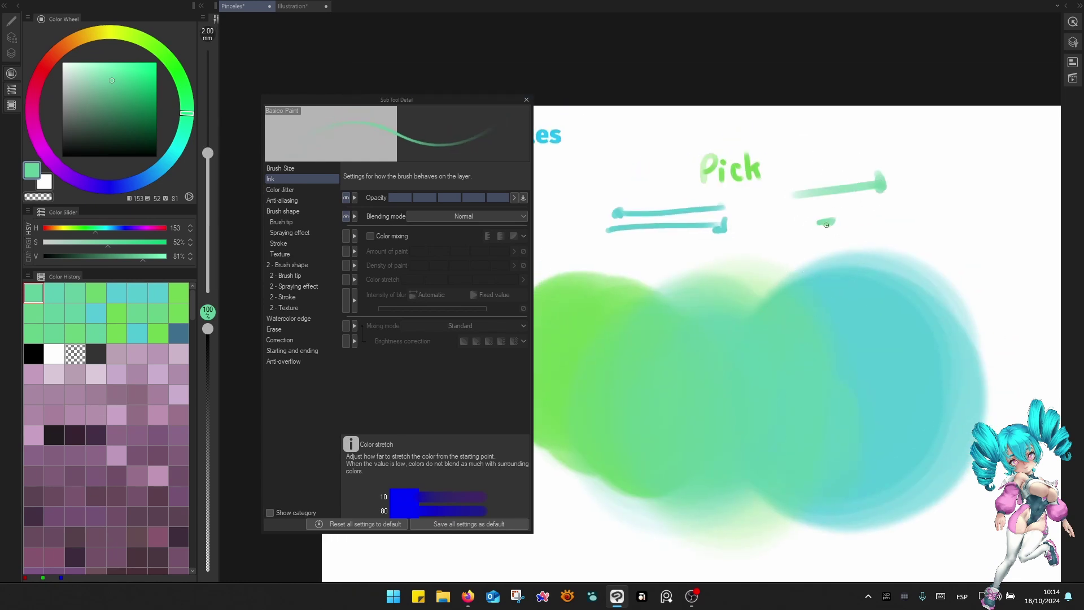
pyautogui.moveTo(827, 225); pyautogui.dragTo(854, 191)
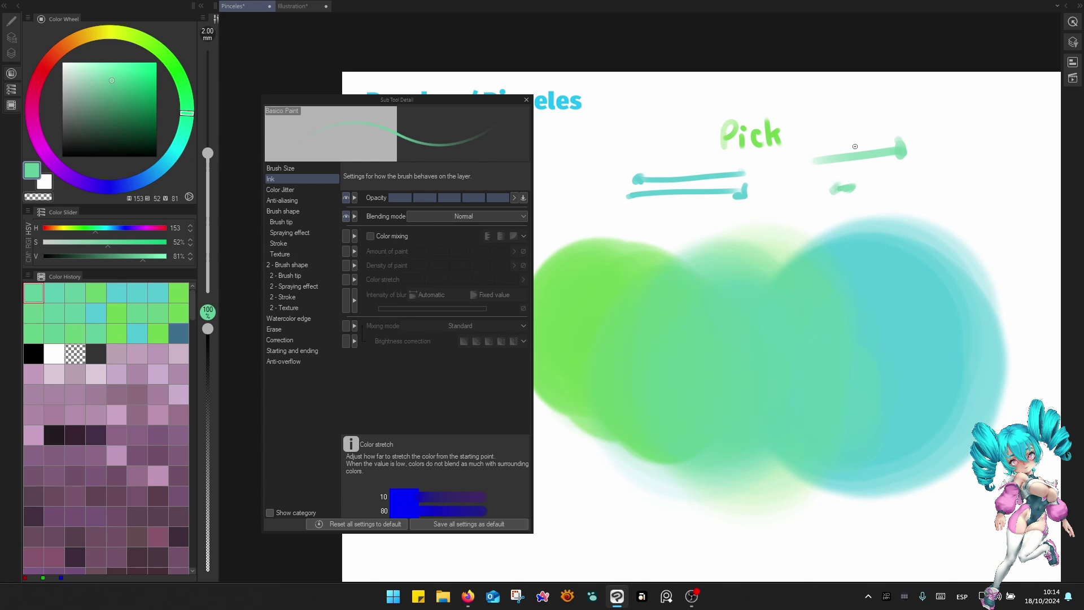
pyautogui.scroll(2, 853, 148)
pyautogui.moveTo(845, 148); pyautogui.dragTo(868, 153)
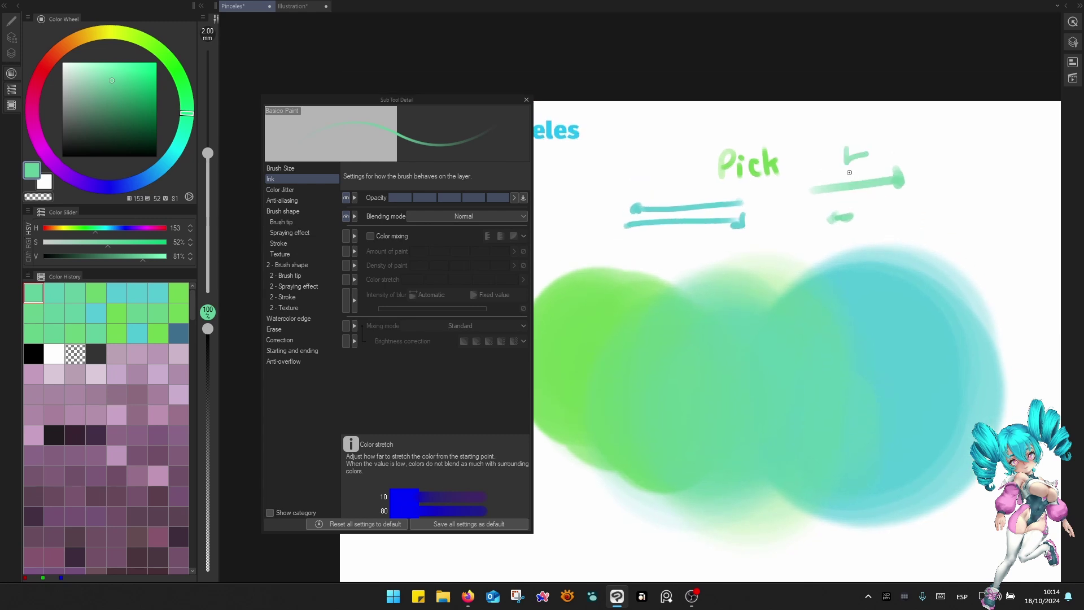
# Undo the thin green test marks beside the word "Pick".
pyautogui.hotkey('ctrl', 'z')
pyautogui.hotkey('ctrl', 'z')
pyautogui.hotkey('ctrl', 'z')
pyautogui.hotkey('ctrl', 'z')
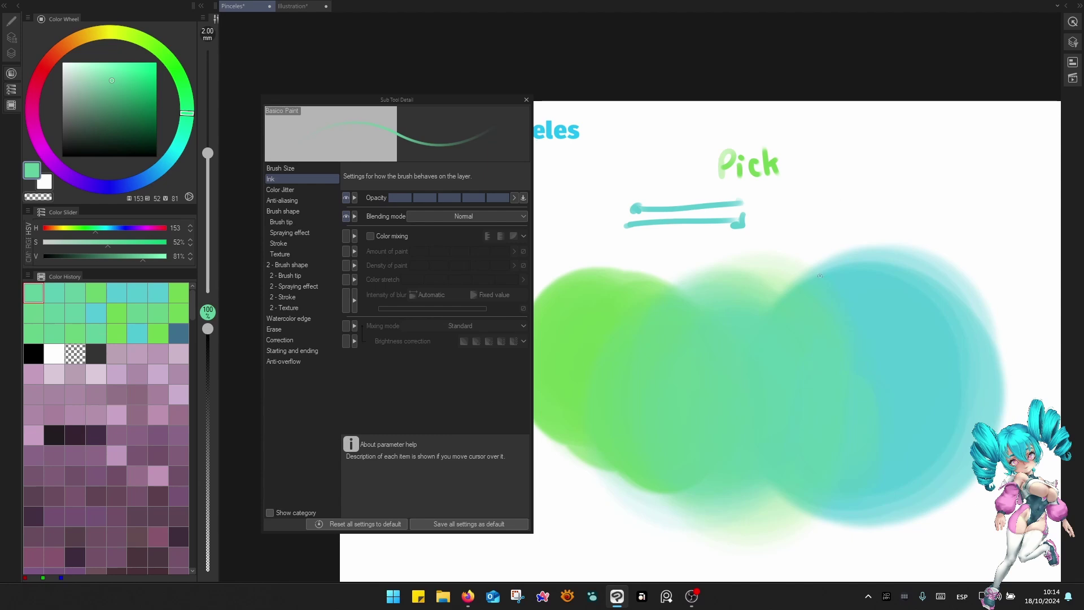
# Sample the turquoise from the blob, enlarge the brush and paint a round swatch on the blank area beside "Pick".
pyautogui.scroll(5, 820, 276)
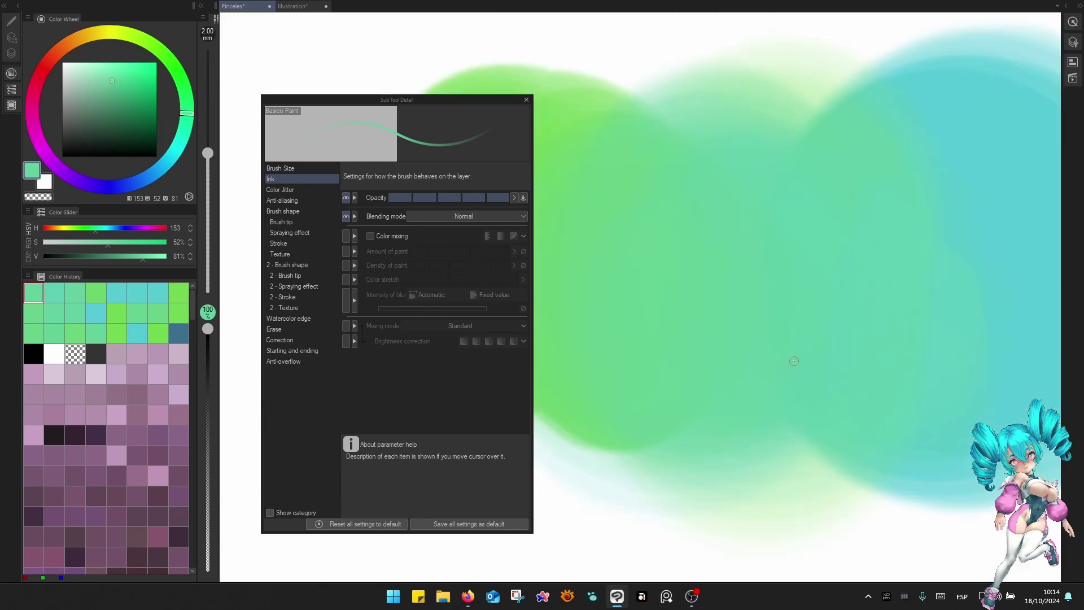
pyautogui.scroll(-5, 794, 361)
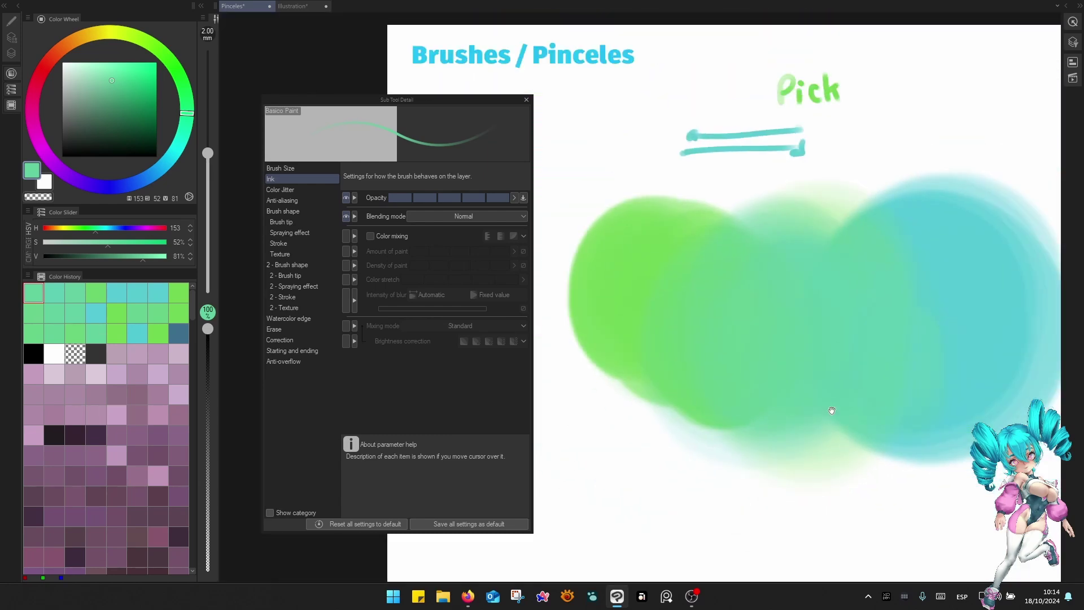
pyautogui.moveTo(832, 411); pyautogui.dragTo(710, 431)
pyautogui.keyDown('alt'); pyautogui.click(842, 304); pyautogui.keyUp('alt')
pyautogui.press(']')
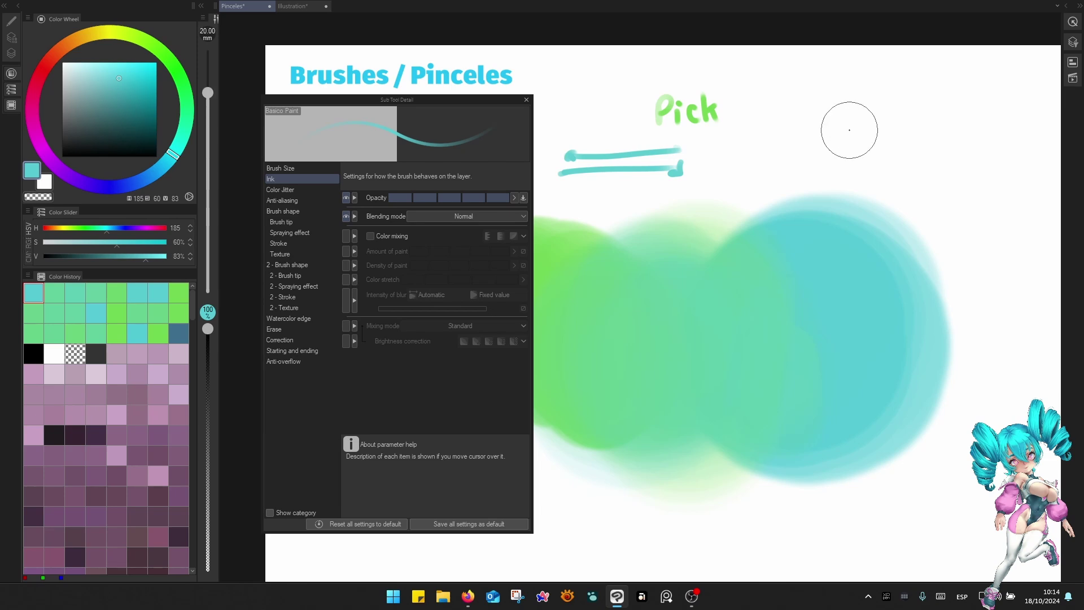
pyautogui.press(']')
pyautogui.moveTo(850, 130); pyautogui.dragTo(830, 137)
# Sample two intermediate turquoise-green tones from the blend and paint each as a round swatch next to the turquoise one.
pyautogui.keyDown('alt'); pyautogui.click(765, 347); pyautogui.keyUp('alt')
pyautogui.moveTo(774, 337); pyautogui.dragTo(722, 368)
pyautogui.press('[')
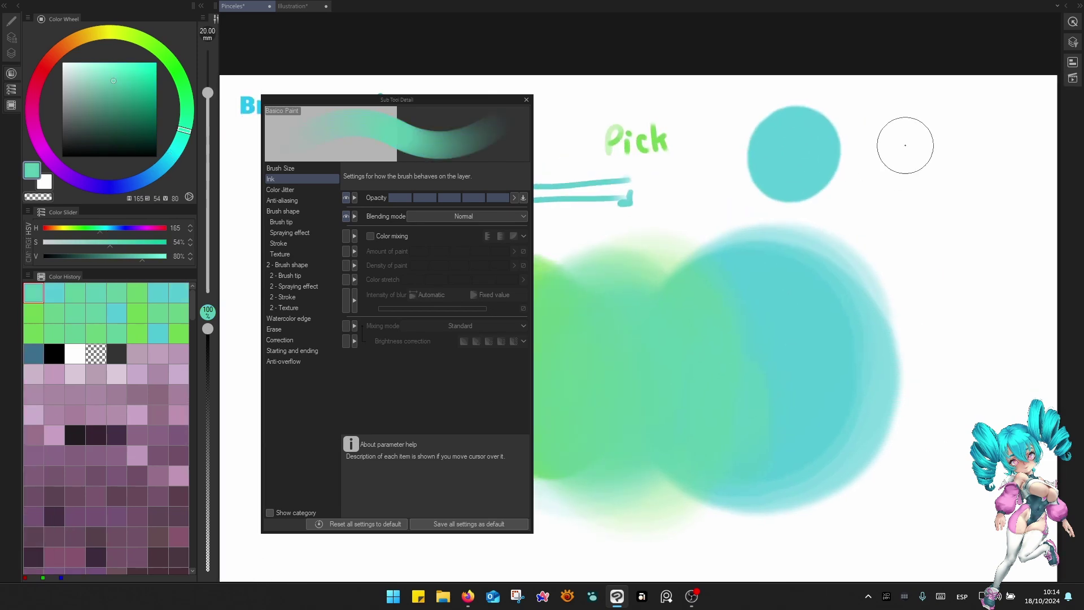
pyautogui.moveTo(904, 145); pyautogui.dragTo(879, 155)
pyautogui.moveTo(759, 320)
pyautogui.mouseDown()
pyautogui.moveTo(827, 230)
pyautogui.moveTo(738, 303)
pyautogui.mouseUp()
pyautogui.keyDown('alt'); pyautogui.click(701, 286); pyautogui.keyUp('alt')
pyautogui.press(']')
pyautogui.moveTo(903, 141); pyautogui.dragTo(889, 168)
# Sample two greener tones (H 142 and H 113) and paint them as 25.00 mm brush swatches continuing the arc downward.
pyautogui.moveTo(735, 335)
pyautogui.mouseDown()
pyautogui.moveTo(899, 199)
pyautogui.moveTo(874, 186)
pyautogui.moveTo(746, 280)
pyautogui.mouseUp()
pyautogui.keyDown('alt'); pyautogui.click(641, 237); pyautogui.keyUp('alt')
pyautogui.moveTo(965, 208); pyautogui.dragTo(952, 222)
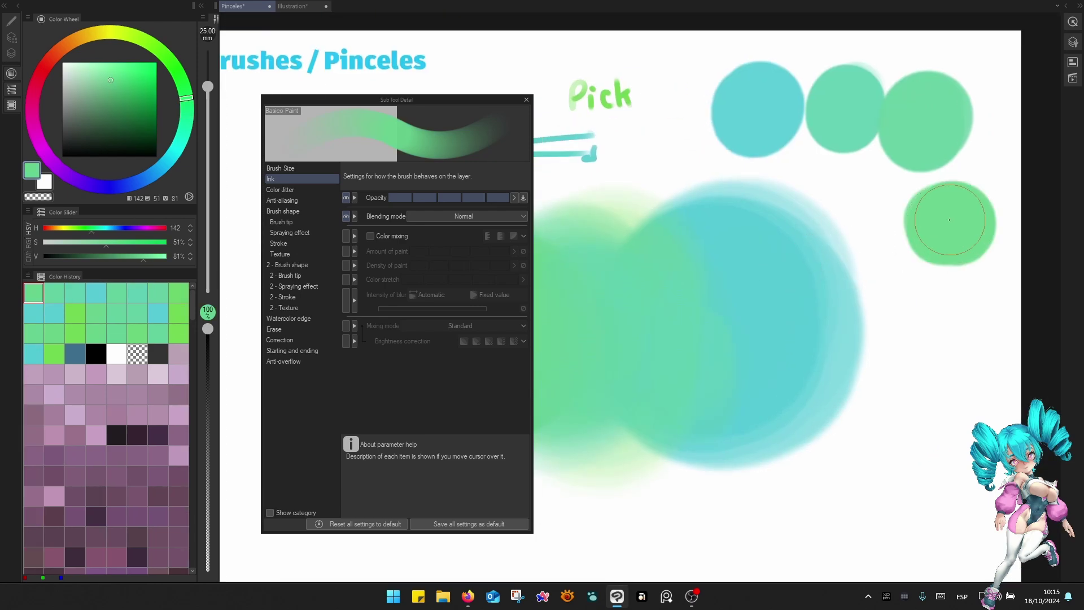
pyautogui.moveTo(730, 361)
pyautogui.mouseDown()
pyautogui.moveTo(886, 273)
pyautogui.moveTo(983, 265)
pyautogui.mouseUp()
pyautogui.keyDown('alt'); pyautogui.click(688, 231); pyautogui.keyUp('alt')
pyautogui.moveTo(836, 276); pyautogui.dragTo(579, 343)
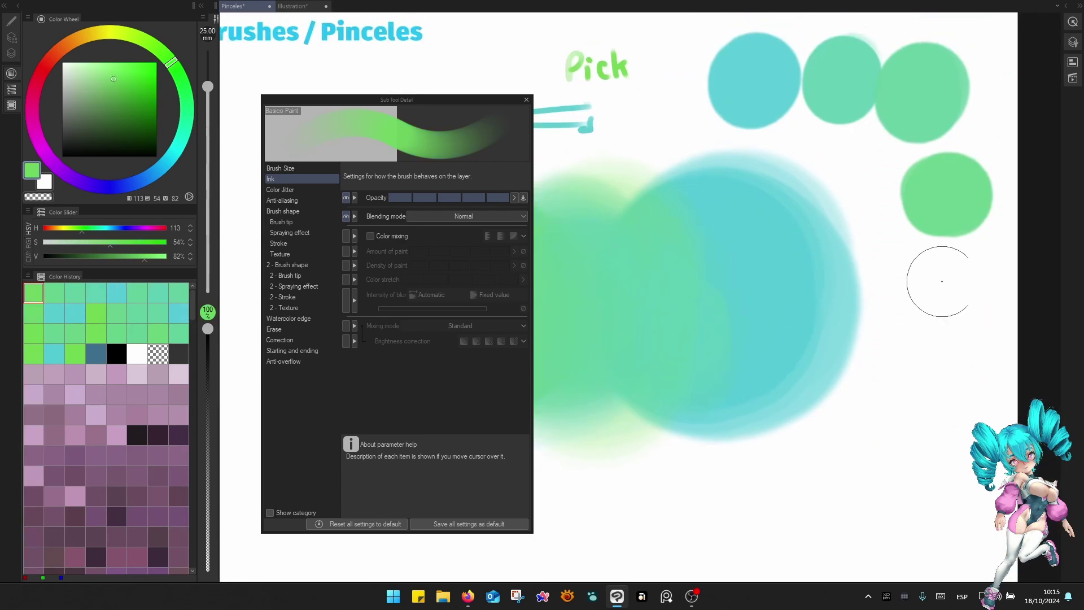
pyautogui.moveTo(940, 316); pyautogui.dragTo(966, 293)
# Reduce the brush size to 17.00 mm and clear all test paint from the canvas.
pyautogui.press('[')
pyautogui.press('[')
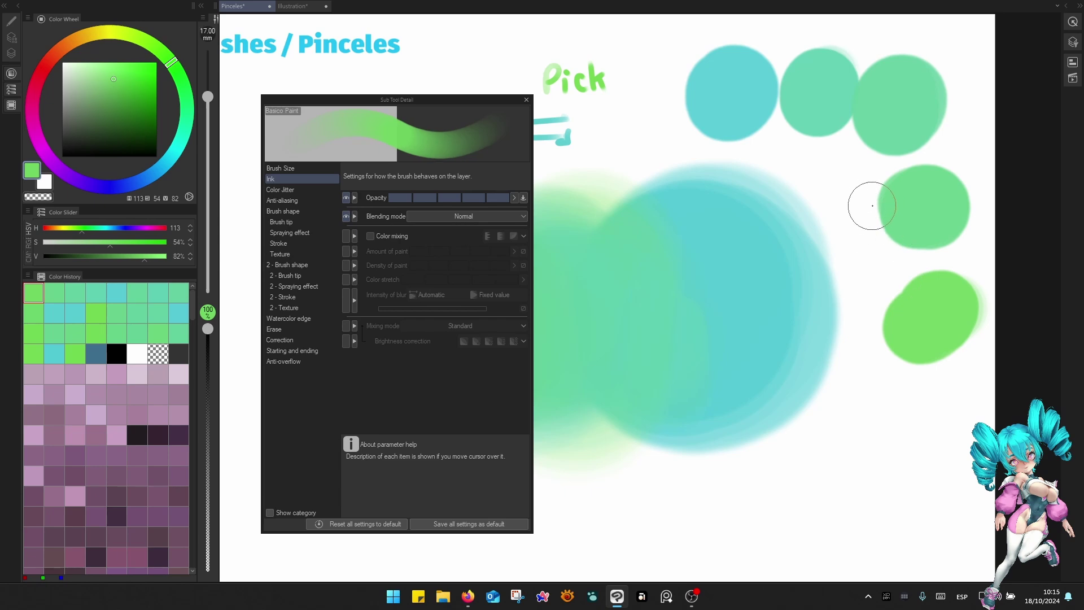
pyautogui.scroll(4, 837, 150)
pyautogui.moveTo(856, 204); pyautogui.dragTo(837, 221)
pyautogui.scroll(-4, 837, 221)
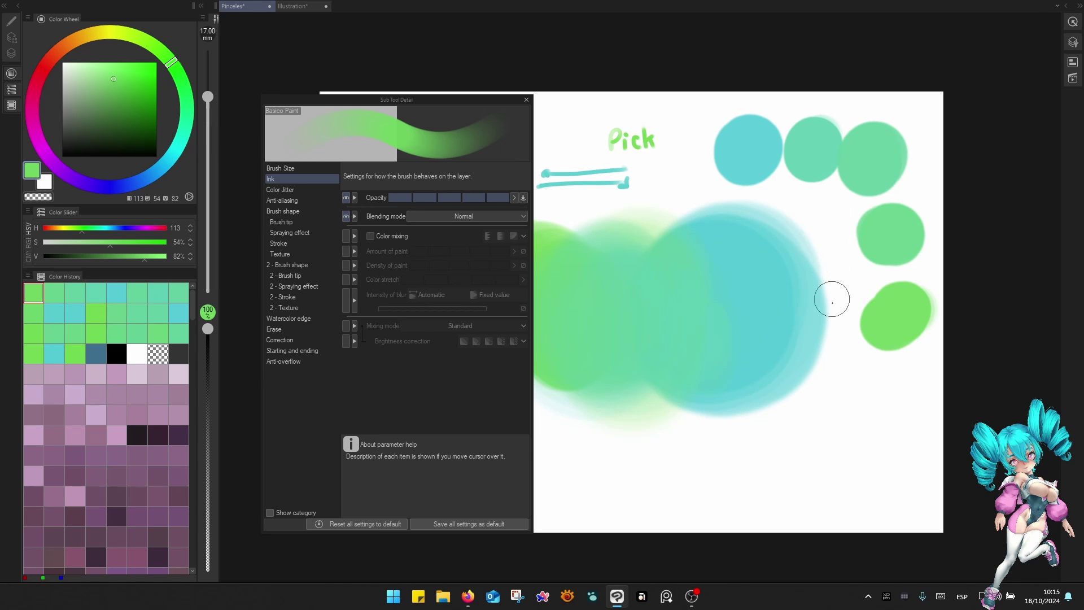
pyautogui.rightClick(835, 317)
pyautogui.click(801, 203)
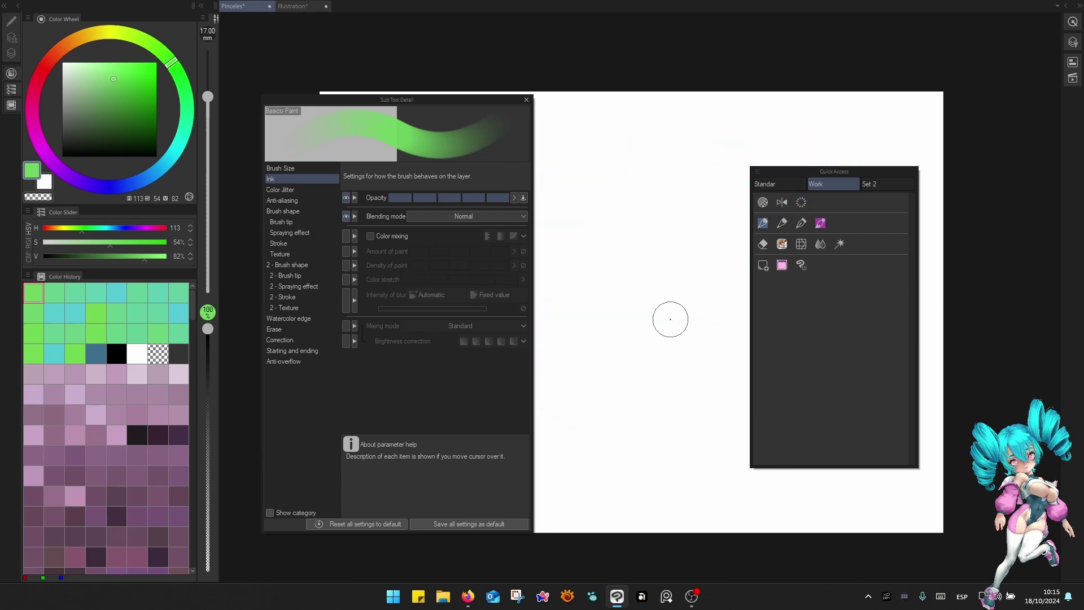
# Raise the starting point of the pen pressure curve slightly in the brush's Opacity Dynamics.
pyautogui.click(514, 198)
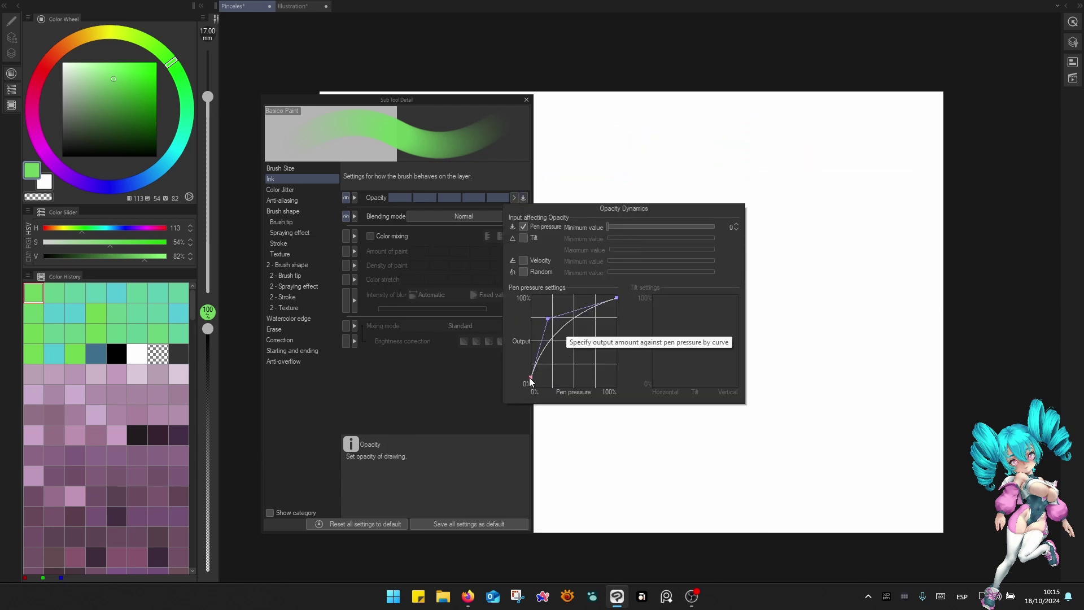
pyautogui.moveTo(530, 377); pyautogui.dragTo(528, 375)
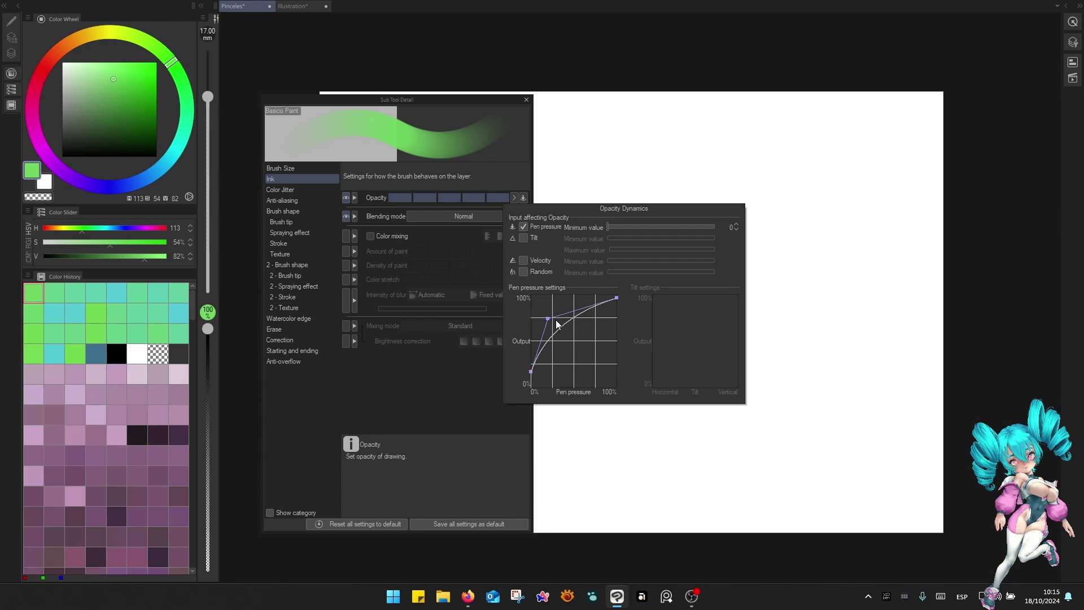
pyautogui.click(811, 208)
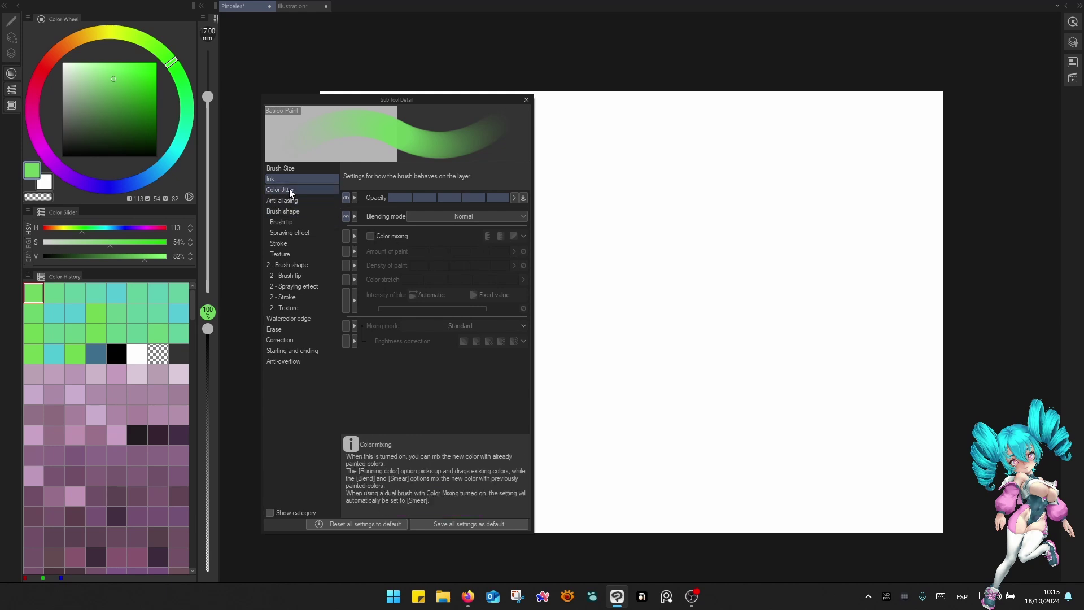
# Open the Brush tip settings of the Basico Paint brush.
pyautogui.click(304, 223)
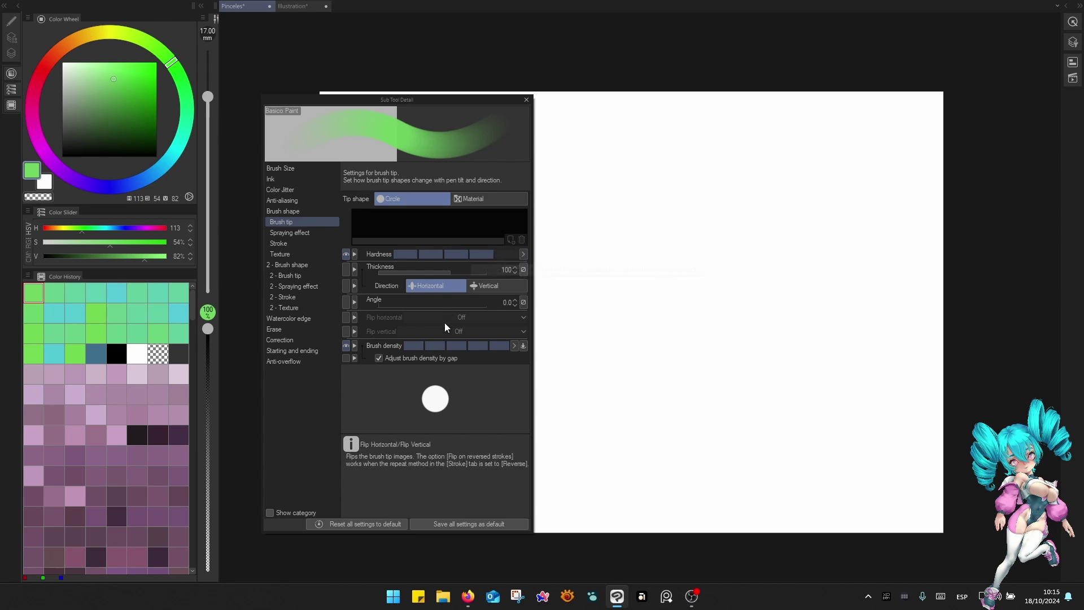
# Reshape the brush density pen-pressure curve by raising its starting point slightly and adding a raised point in its upper part.
pyautogui.click(522, 346)
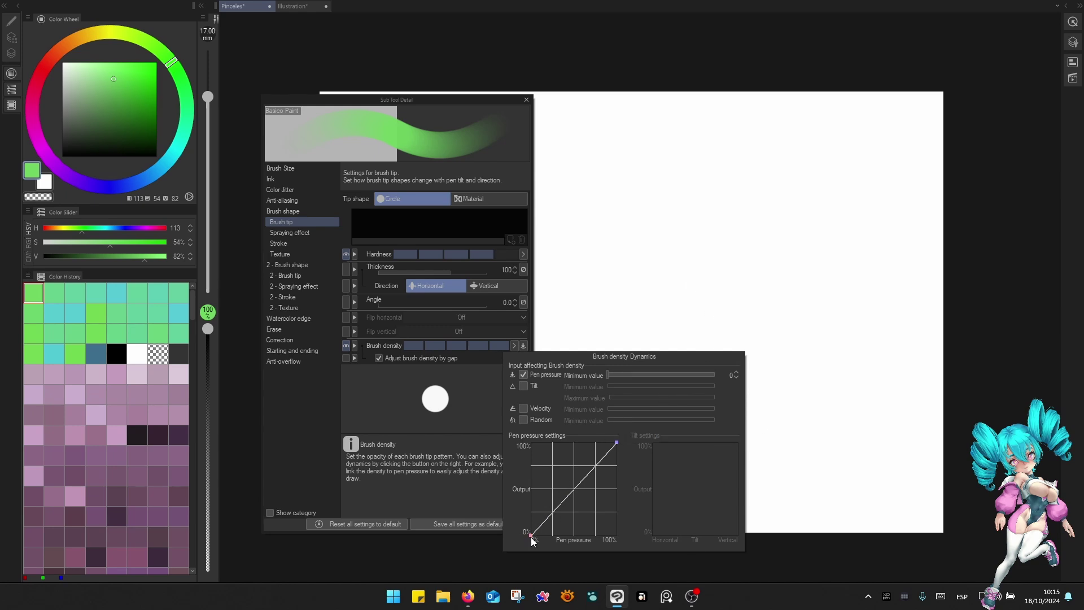
pyautogui.moveTo(531, 537); pyautogui.dragTo(526, 527)
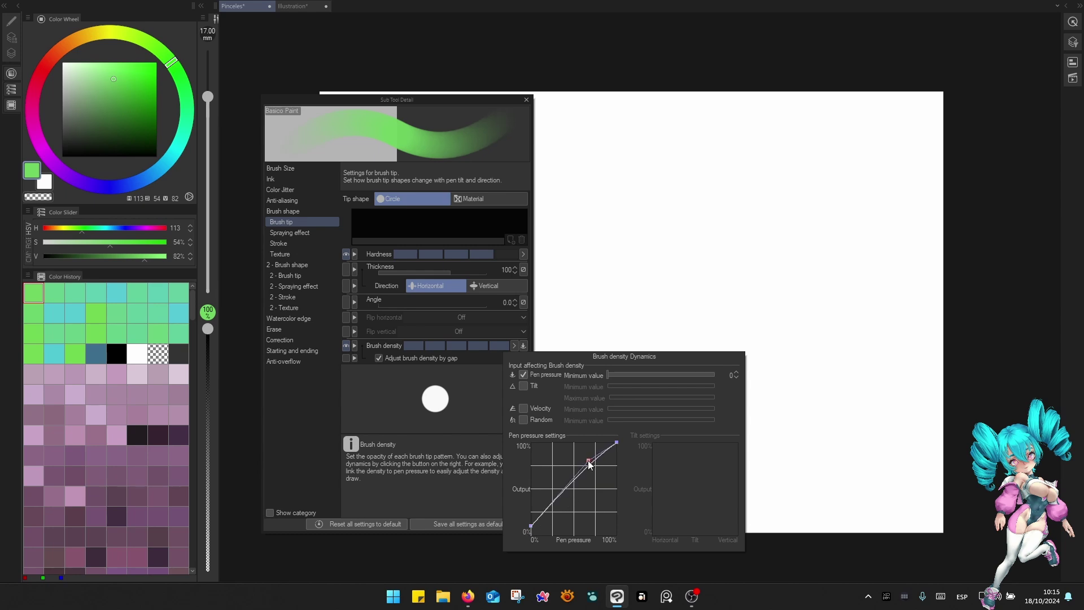
pyautogui.click(733, 261)
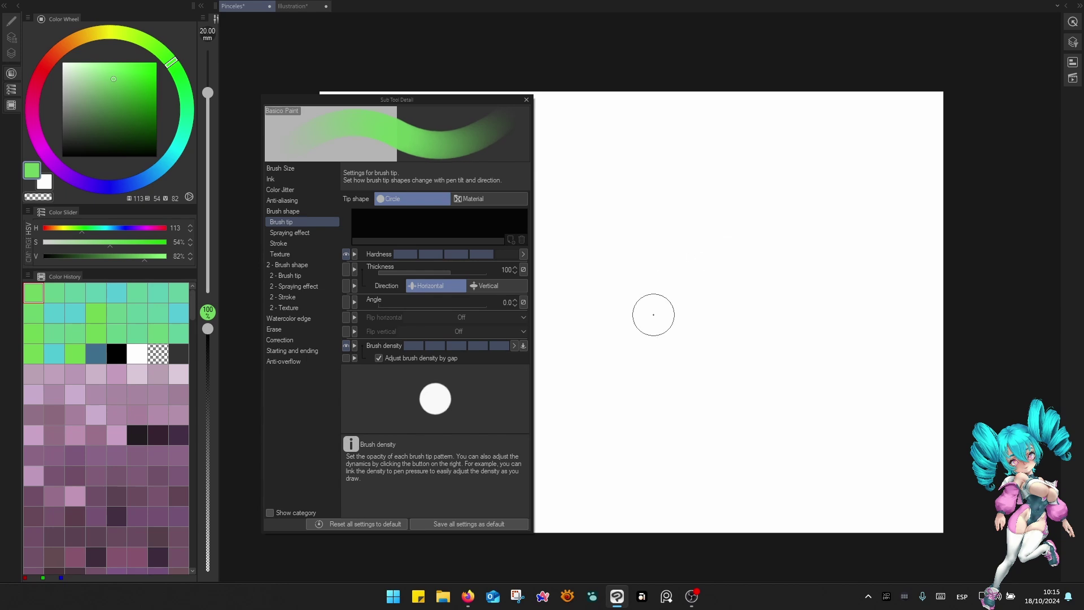
# Paint a blended green test patch on the canvas, varying the brush size and sampling greens from the painted area.
pyautogui.moveTo(651, 314)
pyautogui.mouseDown()
pyautogui.moveTo(686, 282)
pyautogui.moveTo(732, 286)
pyautogui.moveTo(749, 274)
pyautogui.moveTo(723, 269)
pyautogui.moveTo(687, 285)
pyautogui.moveTo(702, 293)
pyautogui.moveTo(679, 270)
pyautogui.moveTo(680, 293)
pyautogui.moveTo(724, 294)
pyautogui.moveTo(730, 282)
pyautogui.moveTo(690, 277)
pyautogui.moveTo(696, 332)
pyautogui.moveTo(685, 336)
pyautogui.moveTo(672, 270)
pyautogui.moveTo(669, 286)
pyautogui.moveTo(621, 246)
pyautogui.moveTo(635, 220)
pyautogui.moveTo(662, 300)
pyautogui.mouseUp()
pyautogui.keyDown('alt'); pyautogui.click(702, 293); pyautogui.keyUp('alt')
pyautogui.press(']')
pyautogui.keyDown('alt'); pyautogui.click(734, 279); pyautogui.keyUp('alt')
pyautogui.press(']')
pyautogui.keyDown('alt'); pyautogui.click(663, 264); pyautogui.keyUp('alt')
pyautogui.press(']')
pyautogui.keyDown('alt'); pyautogui.click(623, 246); pyautogui.keyUp('alt')
pyautogui.press('[')
pyautogui.keyDown('alt'); pyautogui.click(649, 303); pyautogui.keyUp('alt')
pyautogui.moveTo(625, 256); pyautogui.dragTo(689, 303)
pyautogui.keyDown('alt'); pyautogui.click(713, 299); pyautogui.keyUp('alt')
pyautogui.press('[')
pyautogui.keyDown('alt'); pyautogui.click(657, 298); pyautogui.keyUp('alt')
pyautogui.keyDown('alt'); pyautogui.click(638, 296); pyautogui.keyUp('alt')
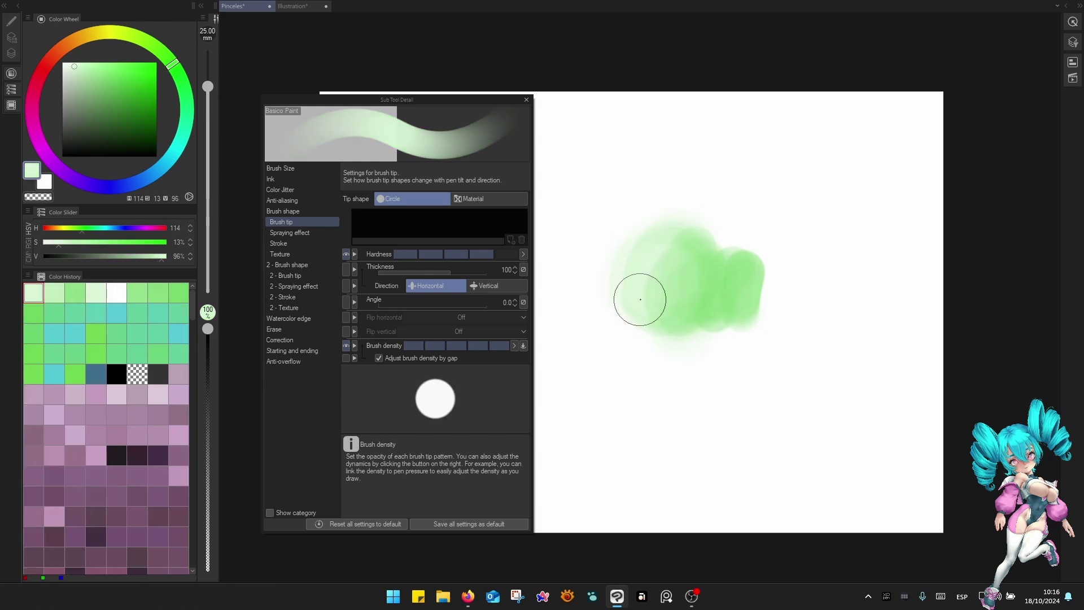
pyautogui.keyDown('alt'); pyautogui.click(655, 278); pyautogui.keyUp('alt')
pyautogui.keyDown('alt'); pyautogui.click(648, 283); pyautogui.keyUp('alt')
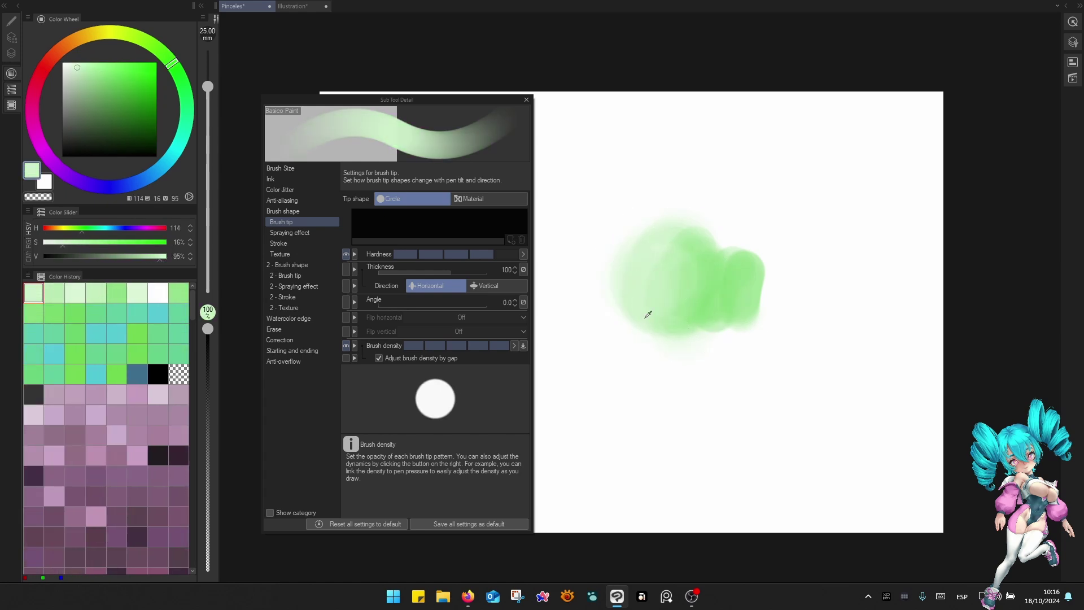
# Extend and soften the green patch along its left and lower edges, using greens sampled from the patch.
pyautogui.keyDown('alt'); pyautogui.click(645, 317); pyautogui.keyUp('alt')
pyautogui.press('[')
pyautogui.keyDown('alt'); pyautogui.click(608, 283); pyautogui.keyUp('alt')
pyautogui.moveTo(608, 283)
pyautogui.mouseDown()
pyautogui.moveTo(623, 317)
pyautogui.moveTo(615, 270)
pyautogui.moveTo(651, 345)
pyautogui.moveTo(648, 302)
pyautogui.moveTo(639, 297)
pyautogui.moveTo(639, 323)
pyautogui.moveTo(615, 288)
pyautogui.moveTo(681, 341)
pyautogui.moveTo(701, 314)
pyautogui.moveTo(701, 342)
pyautogui.mouseUp()
pyautogui.keyDown('alt'); pyautogui.click(625, 302); pyautogui.keyUp('alt')
pyautogui.keyDown('alt'); pyautogui.click(640, 299); pyautogui.keyUp('alt')
pyautogui.keyDown('alt'); pyautogui.click(636, 322); pyautogui.keyUp('alt')
pyautogui.press(']')
pyautogui.keyDown('alt'); pyautogui.click(654, 336); pyautogui.keyUp('alt')
pyautogui.keyDown('alt'); pyautogui.click(698, 316); pyautogui.keyUp('alt')
# Look up the Basico Paint brush in the sub tool list.
pyautogui.press('F1')
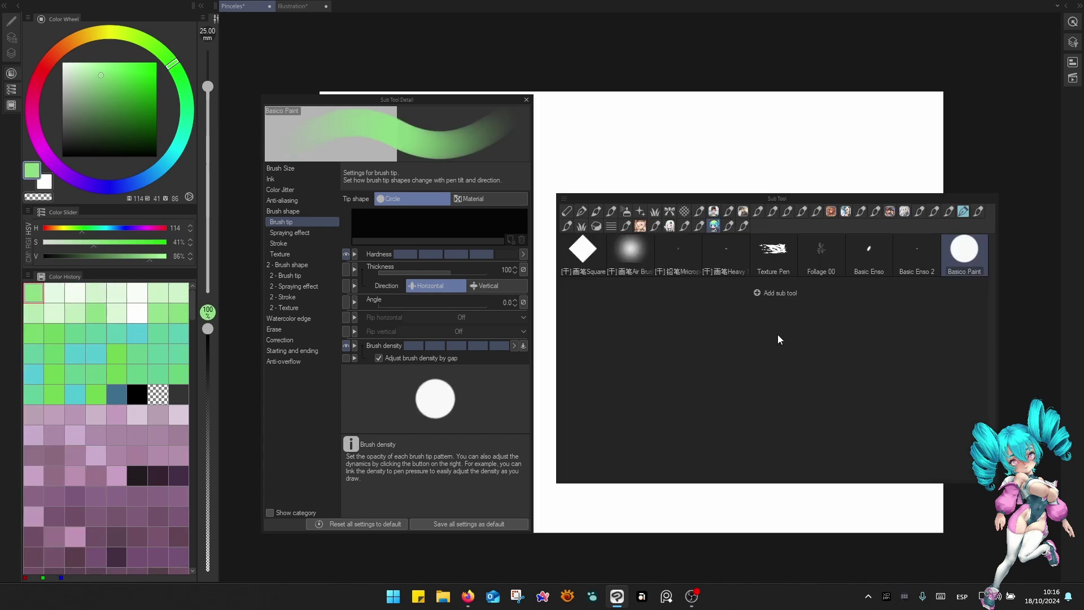
pyautogui.press('F1')
pyautogui.press('F1')
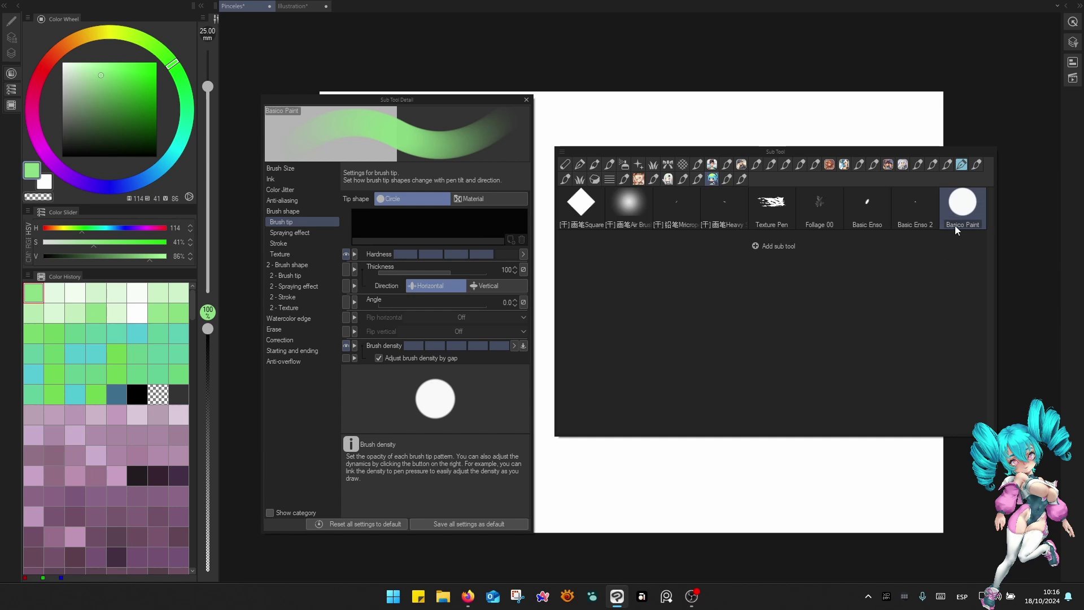
pyautogui.press('F1')
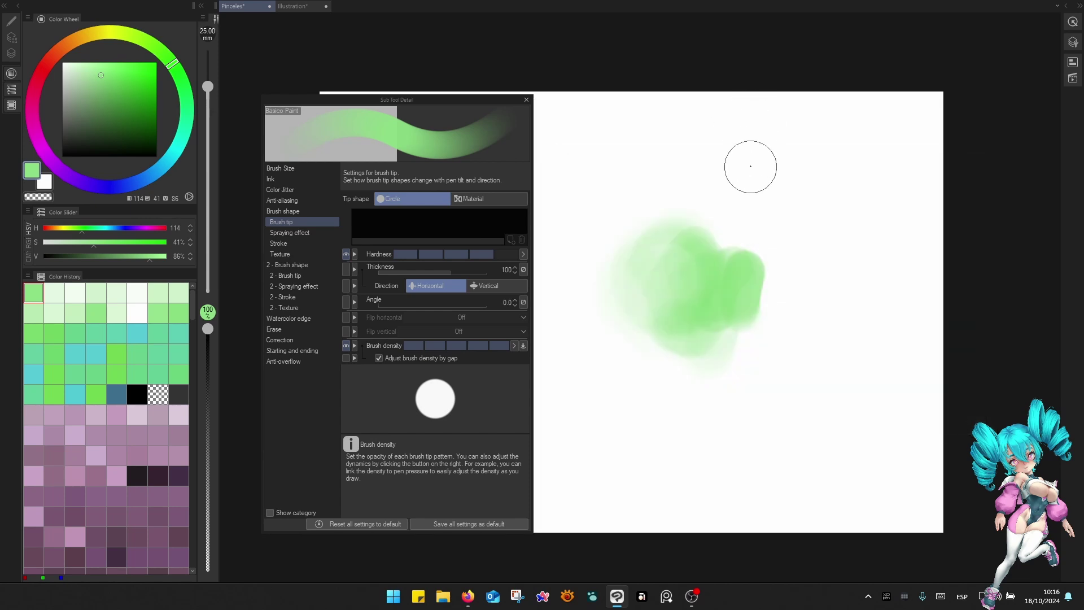
# Try the lowest brush tip hardness with strokes at a 40 mm brush size, and undo the test strokes.
pyautogui.click(406, 255)
pyautogui.press(']')
pyautogui.press(']')
pyautogui.moveTo(828, 255)
pyautogui.mouseDown()
pyautogui.moveTo(871, 282)
pyautogui.moveTo(832, 307)
pyautogui.moveTo(837, 314)
pyautogui.moveTo(865, 311)
pyautogui.moveTo(784, 277)
pyautogui.moveTo(774, 304)
pyautogui.moveTo(819, 361)
pyautogui.moveTo(770, 281)
pyautogui.moveTo(782, 359)
pyautogui.moveTo(759, 309)
pyautogui.moveTo(776, 379)
pyautogui.mouseUp()
pyautogui.hotkey('ctrl', 'z')
pyautogui.hotkey('ctrl', 'z')
pyautogui.hotkey('ctrl', 'z')
pyautogui.hotkey('ctrl', 'z')
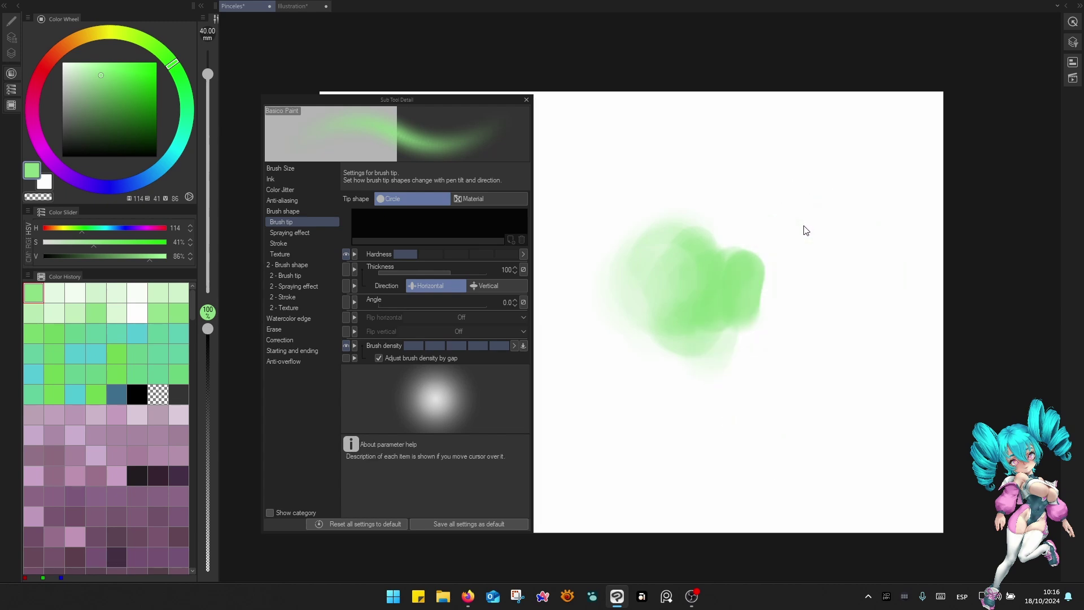
pyautogui.hotkey('ctrl', 'z')
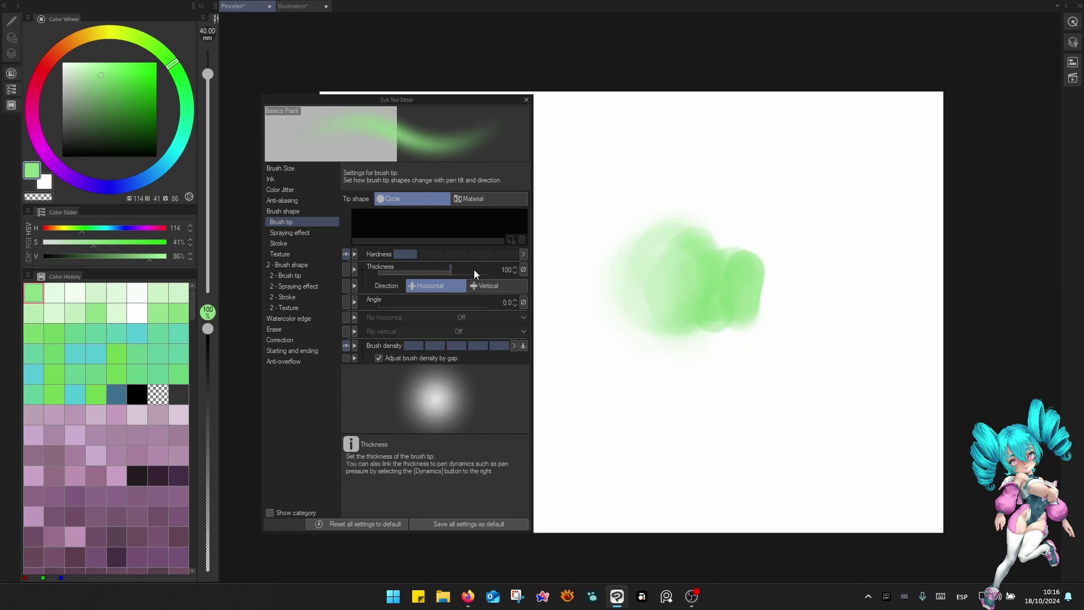
# Try the second hardness level with a 30 mm brush by painting strokes beside the green patch.
pyautogui.click(480, 255)
pyautogui.click(437, 255)
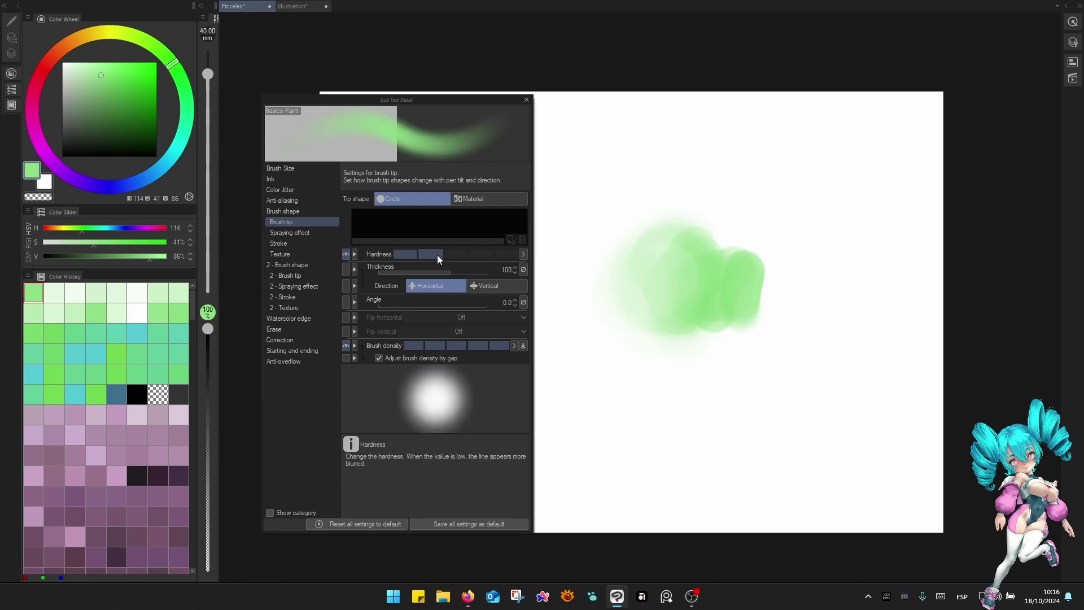
pyautogui.press('[')
pyautogui.moveTo(798, 190); pyautogui.dragTo(801, 240)
pyautogui.moveTo(803, 300)
pyautogui.mouseDown()
pyautogui.moveTo(797, 231)
pyautogui.moveTo(803, 335)
pyautogui.moveTo(793, 194)
pyautogui.moveTo(789, 351)
pyautogui.moveTo(777, 211)
pyautogui.moveTo(768, 304)
pyautogui.moveTo(755, 258)
pyautogui.mouseUp()
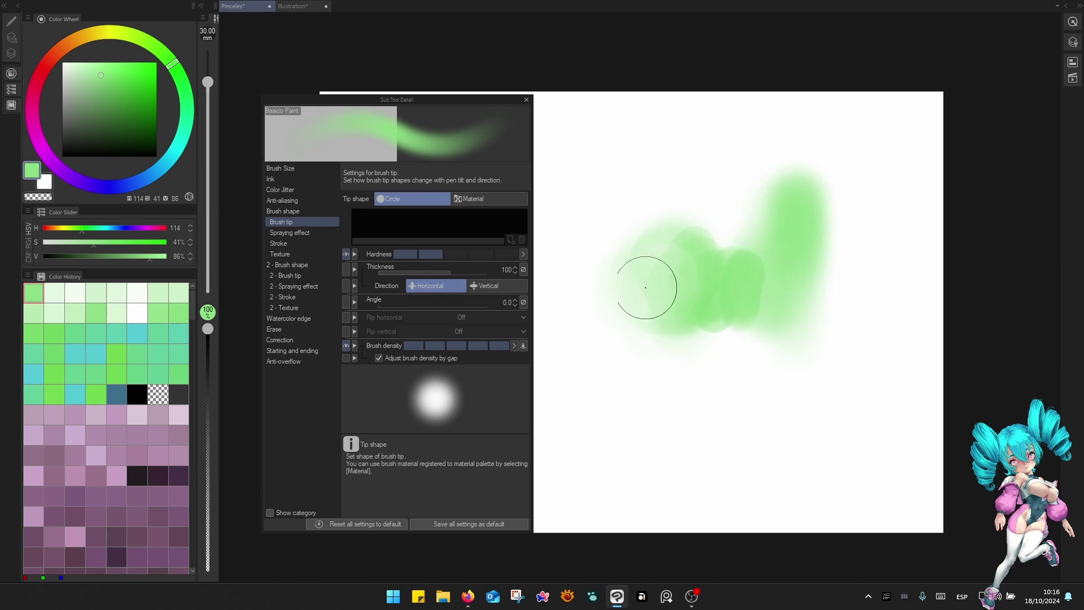
# Set the brush tip hardness to the fourth level and paint a round patch with a 25 mm brush.
pyautogui.click(480, 254)
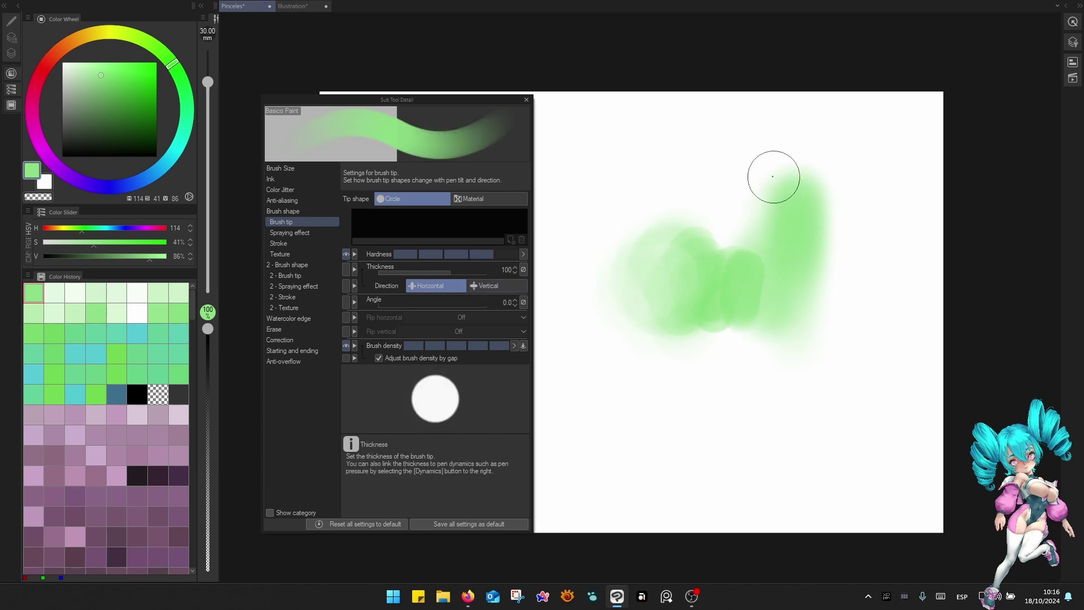
pyautogui.press('[')
pyautogui.moveTo(773, 176)
pyautogui.mouseDown()
pyautogui.moveTo(789, 155)
pyautogui.moveTo(794, 211)
pyautogui.moveTo(772, 179)
pyautogui.moveTo(754, 201)
pyautogui.mouseUp()
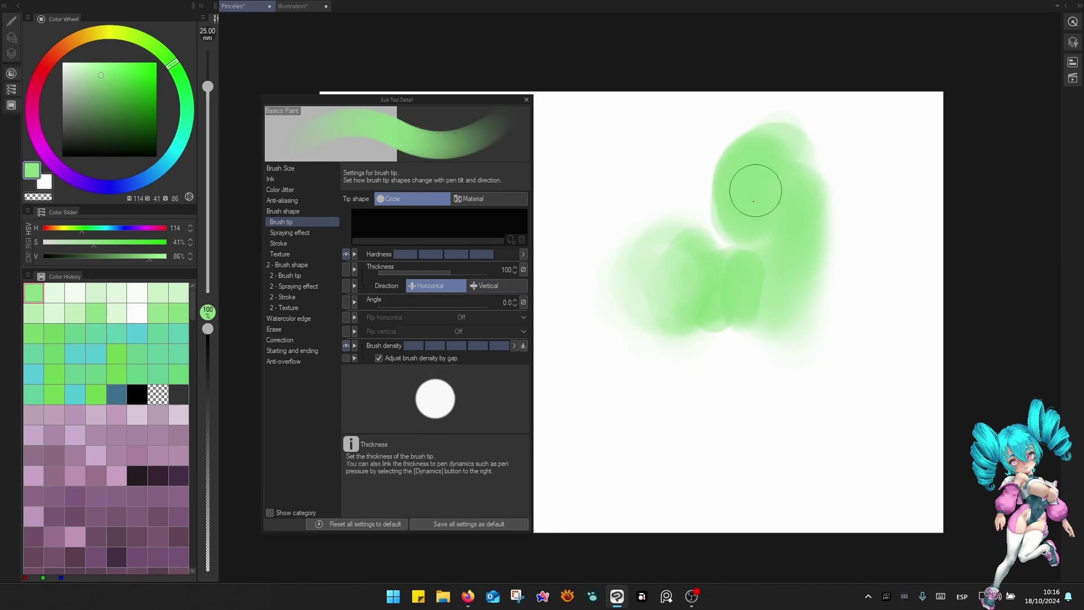
# Clear all the green test strokes from the canvas.
pyautogui.press('F6')
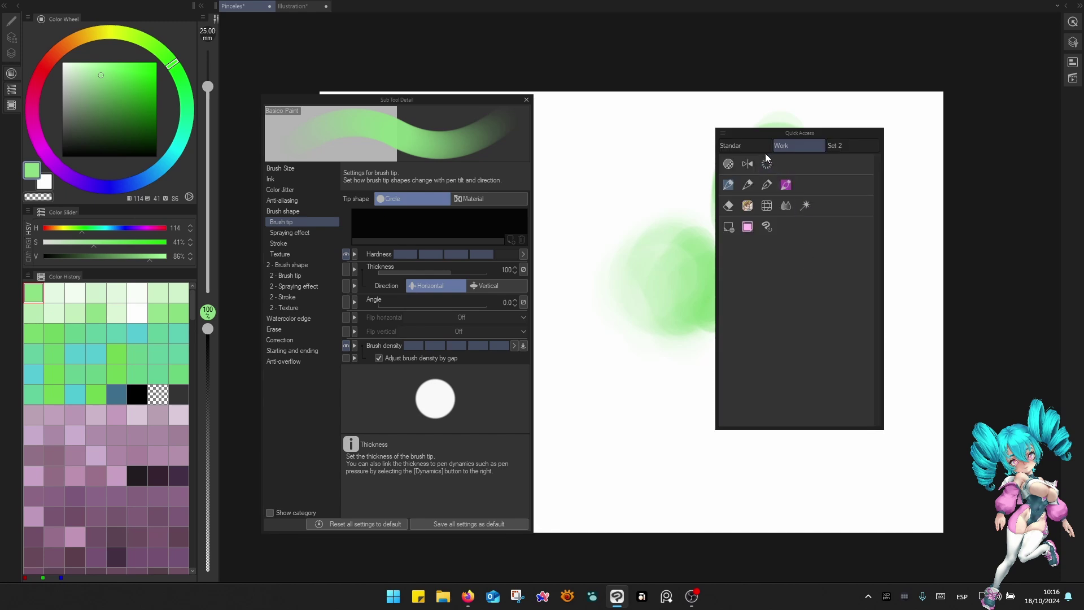
pyautogui.click(766, 164)
pyautogui.press('F6')
# Create a custom sub tool named Aerografo with Direct draw output and Brush input.
pyautogui.moveTo(665, 324); pyautogui.dragTo(692, 338)
pyautogui.press('F5')
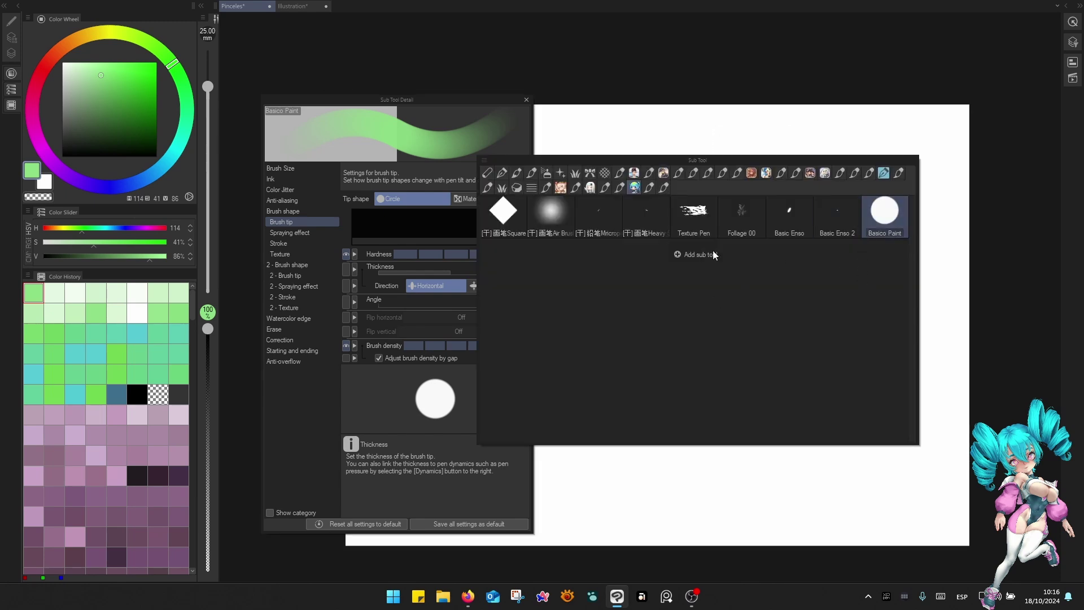
pyautogui.click(486, 160)
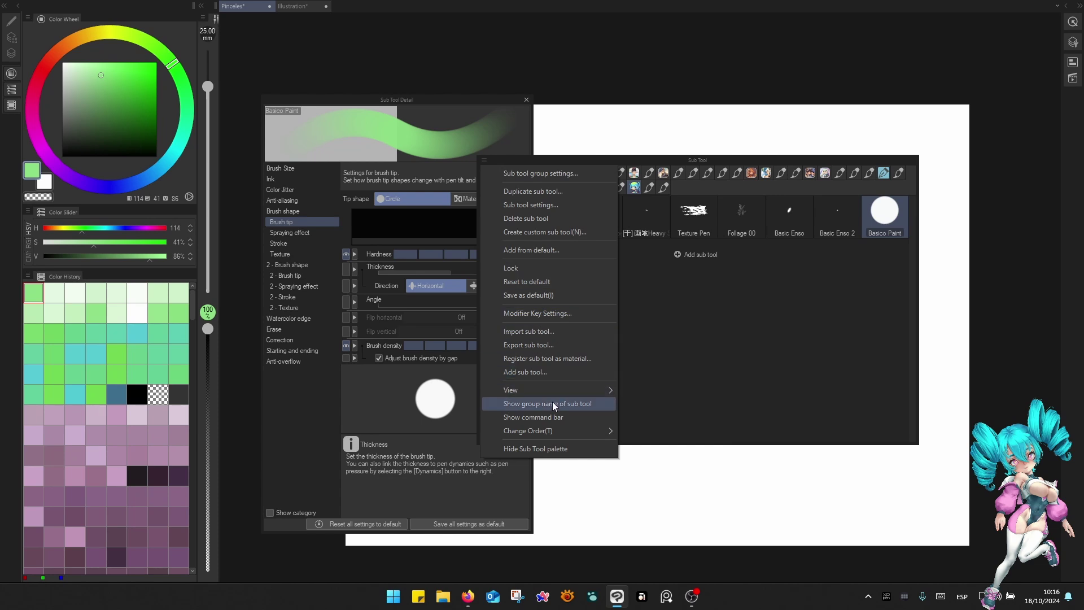
pyautogui.click(563, 239)
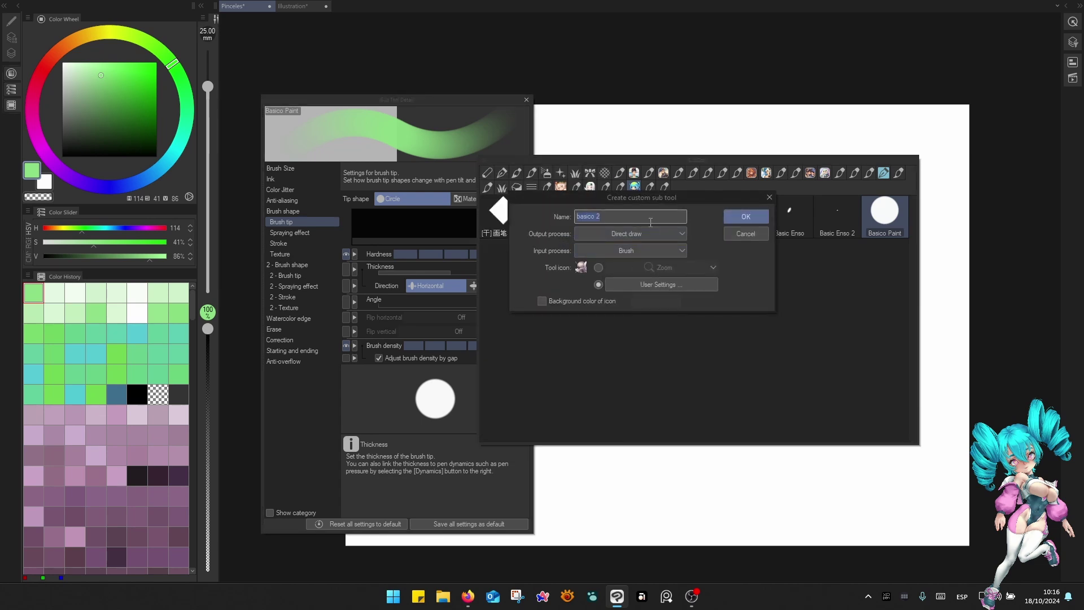
pyautogui.click(748, 218)
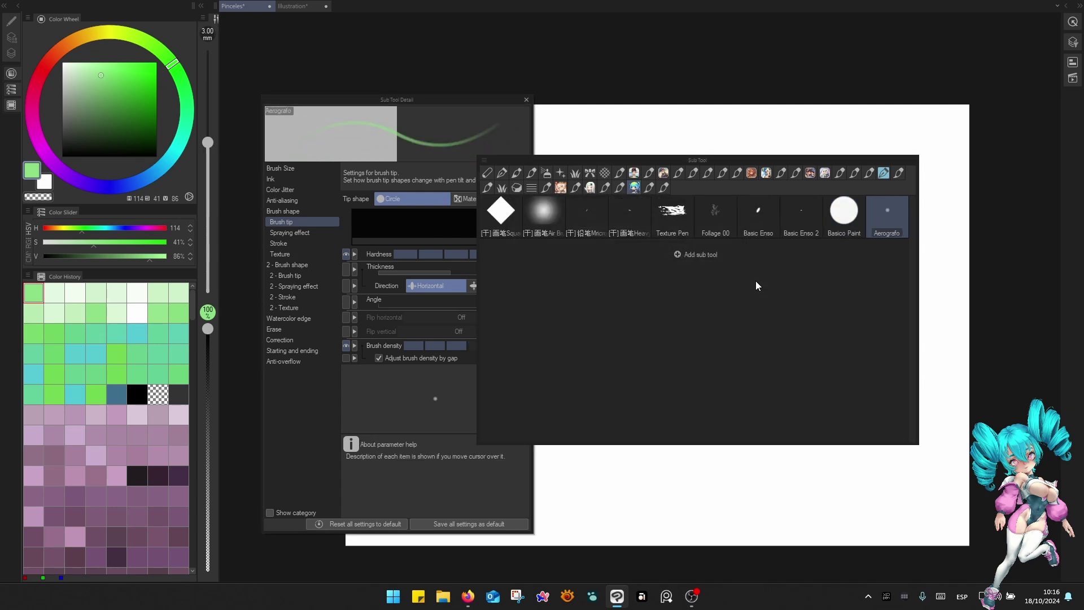
pyautogui.press('Escape')
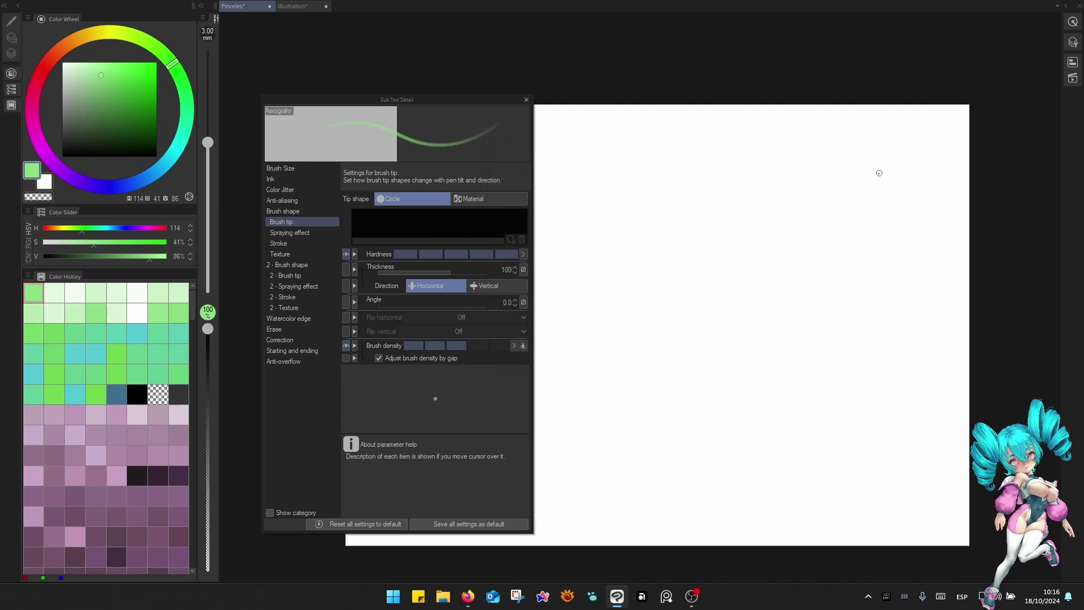
# Enlarge the Aerografo brush considerably and paint a large green test patch on the canvas.
pyautogui.scroll(3, 796, 303)
pyautogui.moveTo(702, 239); pyautogui.dragTo(796, 228)
pyautogui.press(']')
pyautogui.press(']')
pyautogui.press(']')
pyautogui.press(']')
pyautogui.press(']')
pyautogui.press(']')
pyautogui.press(']')
pyautogui.press(']')
pyautogui.press(']')
pyautogui.press(']')
pyautogui.press(']')
pyautogui.press(']')
pyautogui.press(']')
pyautogui.press(']')
pyautogui.press(']')
pyautogui.press(']')
pyautogui.moveTo(667, 320)
pyautogui.mouseDown()
pyautogui.moveTo(715, 234)
pyautogui.moveTo(762, 200)
pyautogui.moveTo(727, 273)
pyautogui.moveTo(775, 352)
pyautogui.moveTo(760, 335)
pyautogui.moveTo(765, 294)
pyautogui.moveTo(710, 257)
pyautogui.moveTo(819, 309)
pyautogui.mouseUp()
# Paint a smaller green patch with the brush reduced to about 40 mm, and clear the canvas.
pyautogui.press('[')
pyautogui.press('[')
pyautogui.press('[')
pyautogui.press('[')
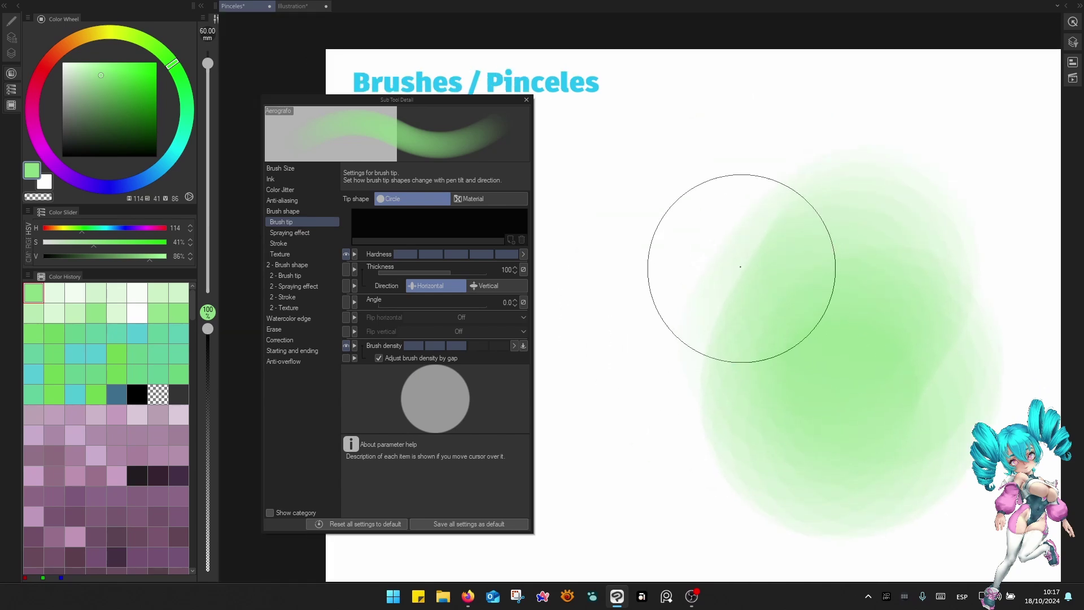
pyautogui.moveTo(673, 236)
pyautogui.mouseDown()
pyautogui.moveTo(659, 259)
pyautogui.moveTo(697, 216)
pyautogui.moveTo(681, 270)
pyautogui.mouseUp()
pyautogui.press(']')
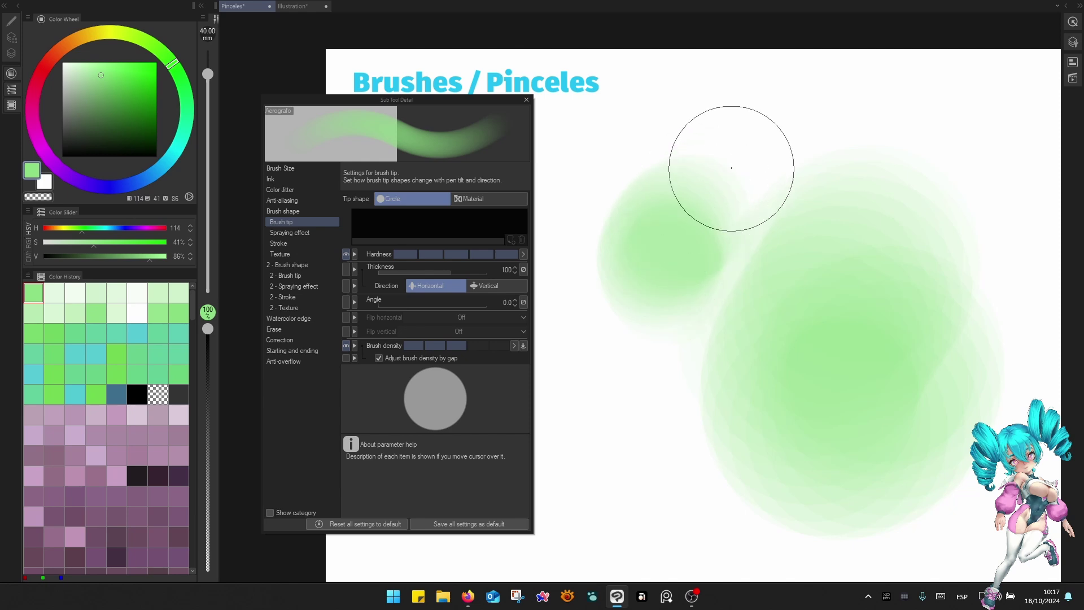
pyautogui.press('q')
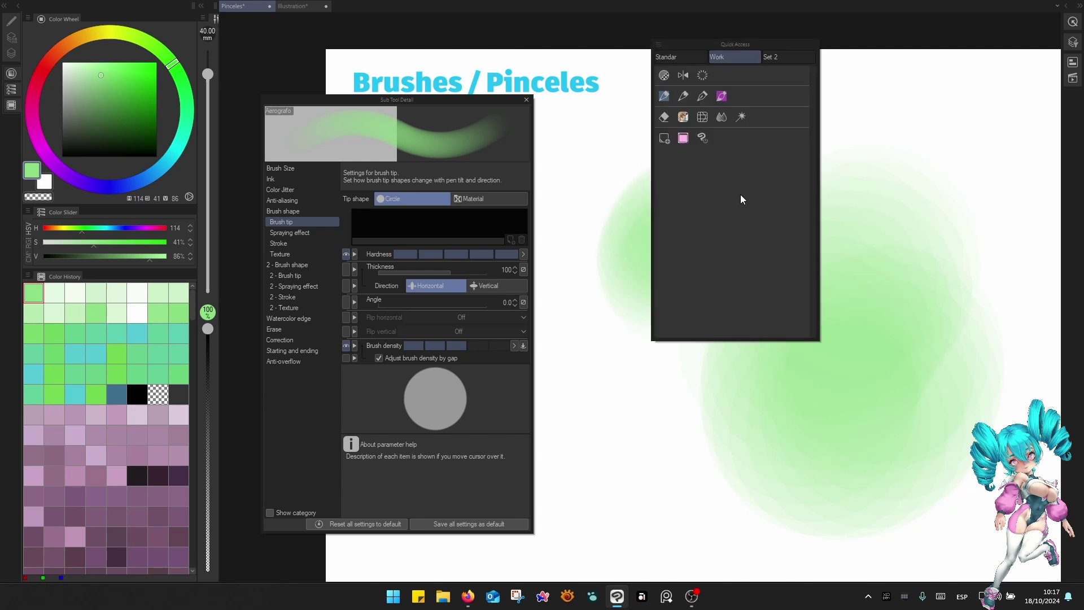
pyautogui.click(702, 75)
# Enable pen pressure as an input affecting the Aerografo brush size.
pyautogui.click(303, 170)
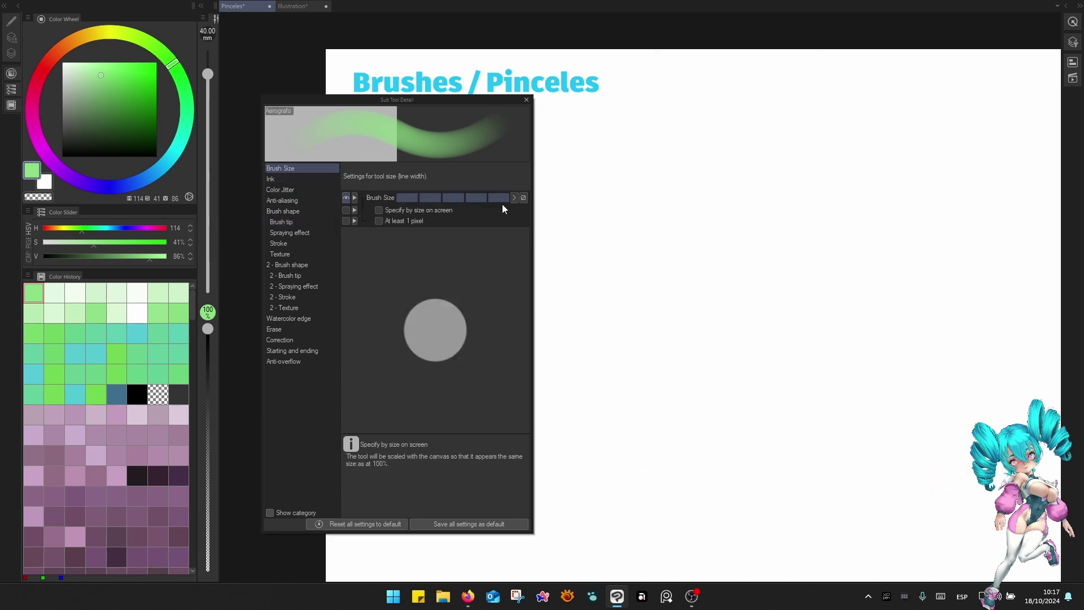
pyautogui.click(523, 198)
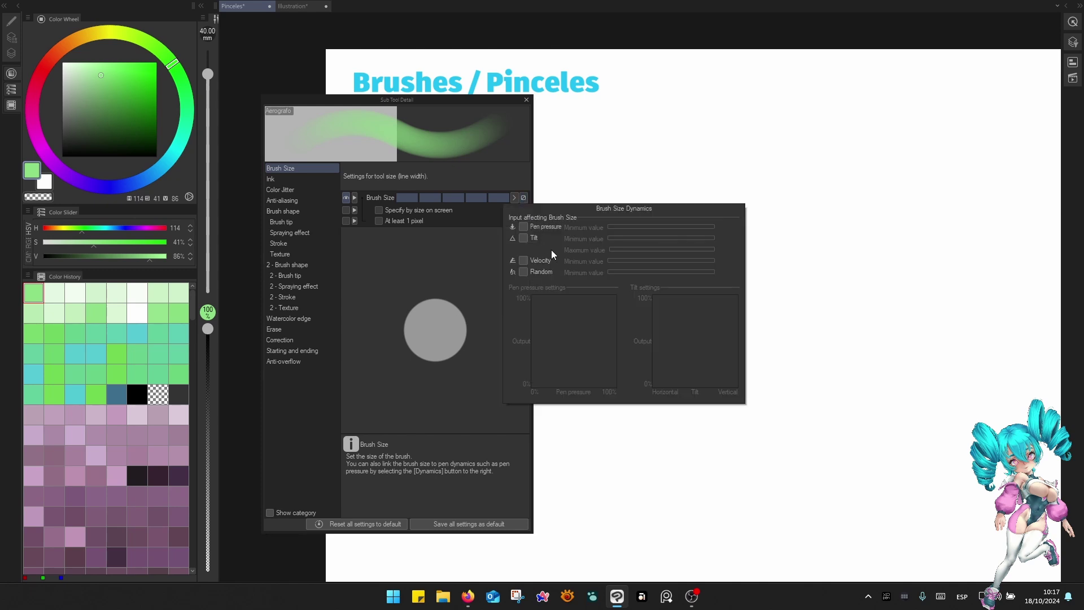
pyautogui.click(524, 227)
pyautogui.click(782, 195)
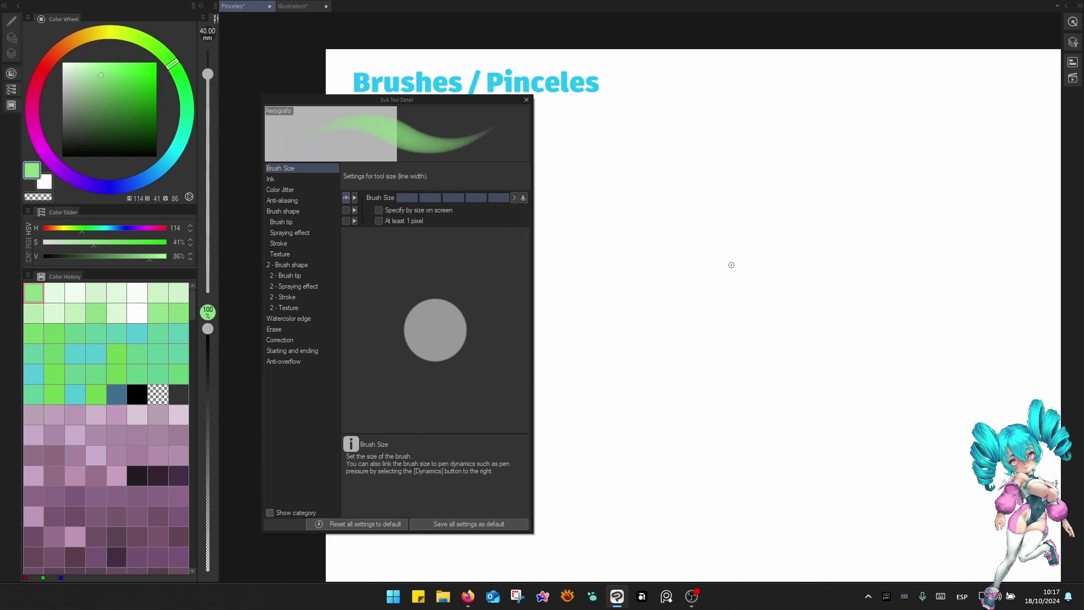
# Paint two green test patches, one with the 40 mm brush and one with the brush reduced to 25 mm.
pyautogui.moveTo(769, 224)
pyautogui.mouseDown()
pyautogui.moveTo(733, 263)
pyautogui.moveTo(789, 204)
pyautogui.moveTo(727, 269)
pyautogui.moveTo(738, 279)
pyautogui.moveTo(798, 231)
pyautogui.moveTo(757, 273)
pyautogui.mouseUp()
pyautogui.press('[')
pyautogui.press('[')
pyautogui.moveTo(791, 380)
pyautogui.mouseDown()
pyautogui.moveTo(857, 345)
pyautogui.moveTo(854, 452)
pyautogui.moveTo(870, 492)
pyautogui.mouseUp()
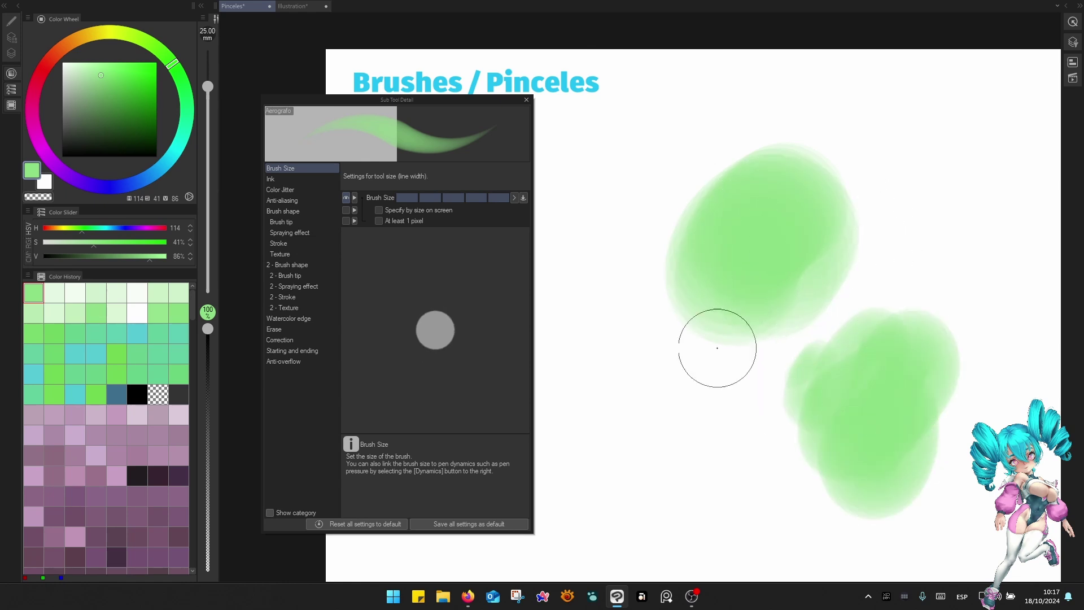
# Bend the brush size pen-pressure curve upward with a raised start and an added point, and paint a small test patch.
pyautogui.click(523, 199)
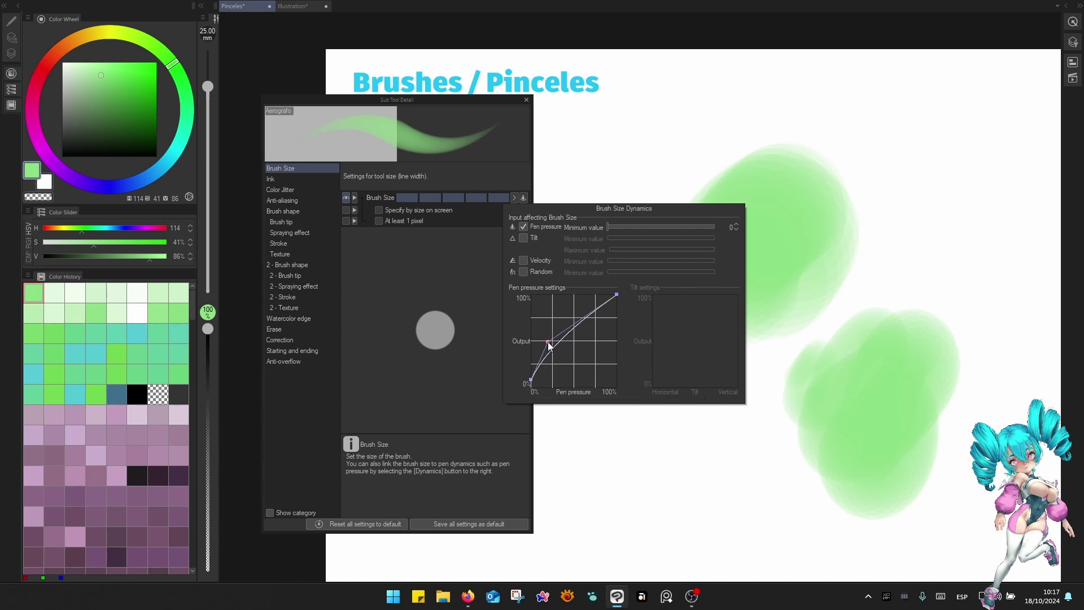
pyautogui.moveTo(587, 331)
pyautogui.mouseDown()
pyautogui.moveTo(628, 361)
pyautogui.moveTo(637, 394)
pyautogui.moveTo(665, 392)
pyautogui.moveTo(674, 377)
pyautogui.moveTo(643, 350)
pyautogui.mouseUp()
pyautogui.moveTo(699, 405); pyautogui.dragTo(712, 403)
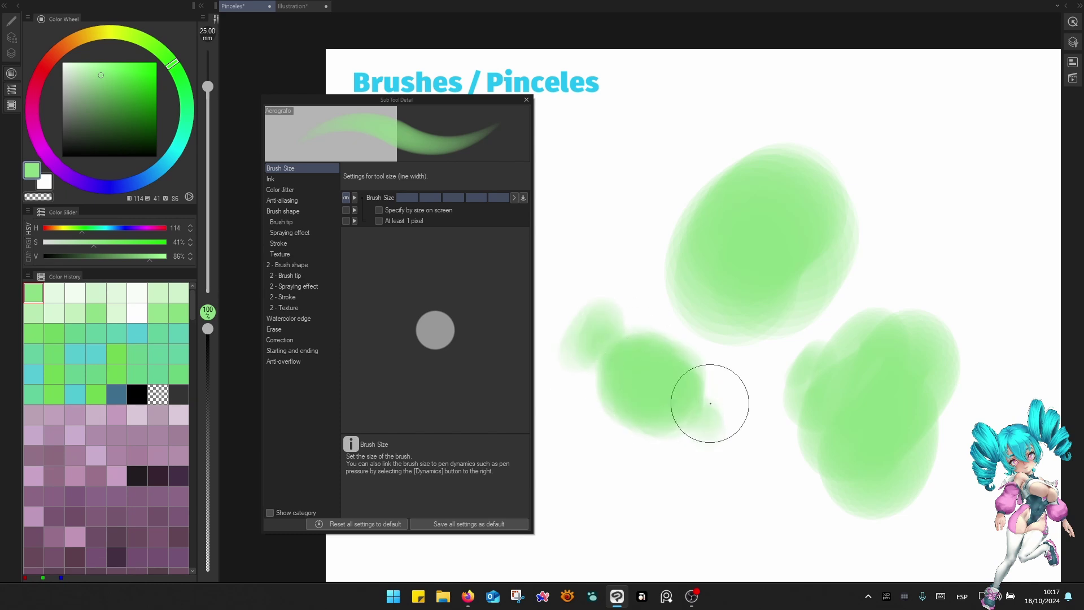
pyautogui.moveTo(770, 378); pyautogui.dragTo(819, 363)
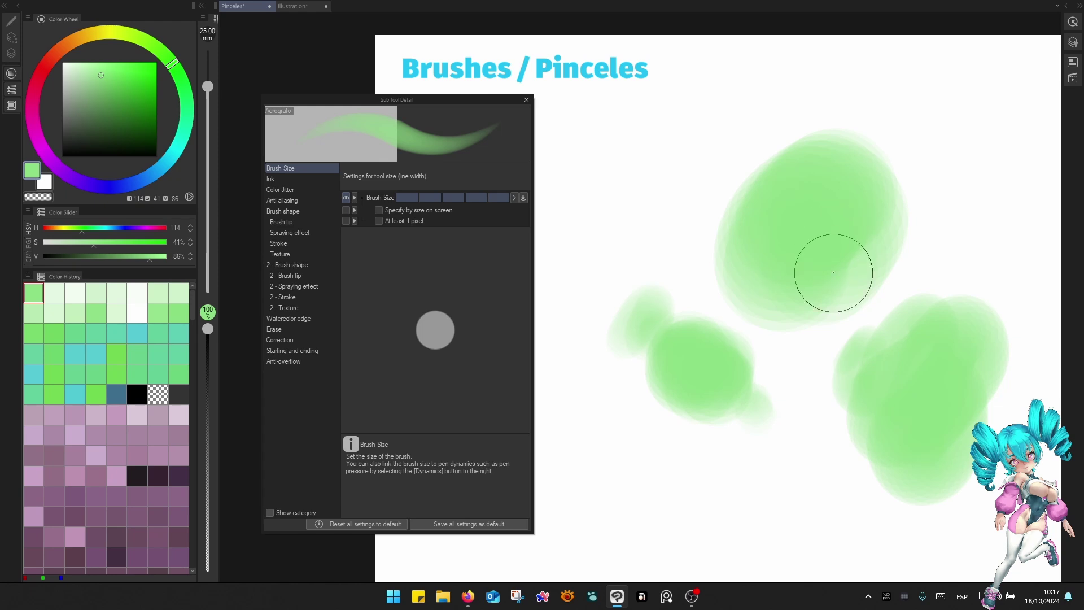
# Clear the green test patches from the canvas.
pyautogui.press('q')
pyautogui.click(798, 160)
pyautogui.moveTo(692, 317); pyautogui.dragTo(777, 300)
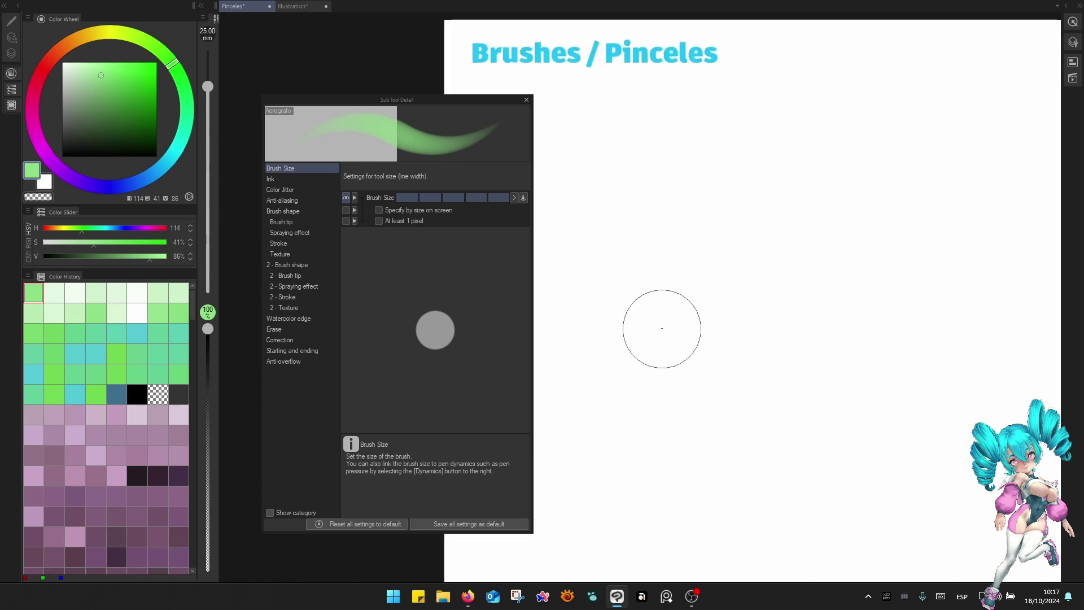
# Adjust the inputs affecting brush size again, paint a small green patch, and sample a lighter green from it.
pyautogui.click(523, 198)
pyautogui.moveTo(700, 157)
pyautogui.mouseDown()
pyautogui.moveTo(652, 229)
pyautogui.moveTo(694, 207)
pyautogui.moveTo(747, 258)
pyautogui.moveTo(739, 265)
pyautogui.moveTo(714, 231)
pyautogui.moveTo(706, 241)
pyautogui.moveTo(735, 268)
pyautogui.moveTo(732, 291)
pyautogui.moveTo(671, 256)
pyautogui.moveTo(734, 278)
pyautogui.mouseUp()
pyautogui.keyDown('alt'); pyautogui.click(756, 289); pyautogui.keyUp('alt')
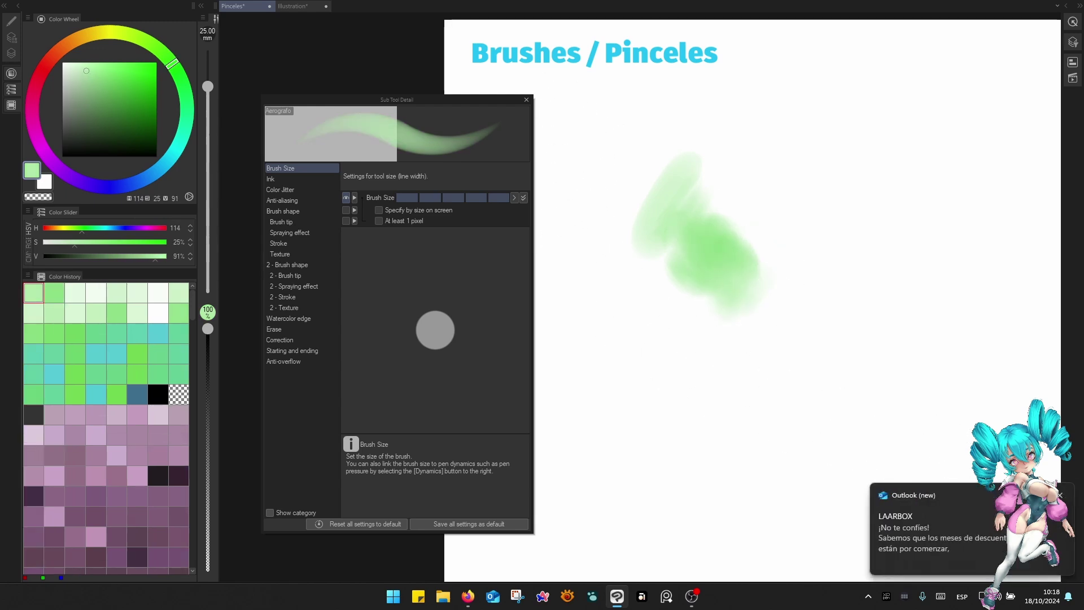
# Enable pen pressure as an input affecting the brush's ink opacity.
pyautogui.click(303, 181)
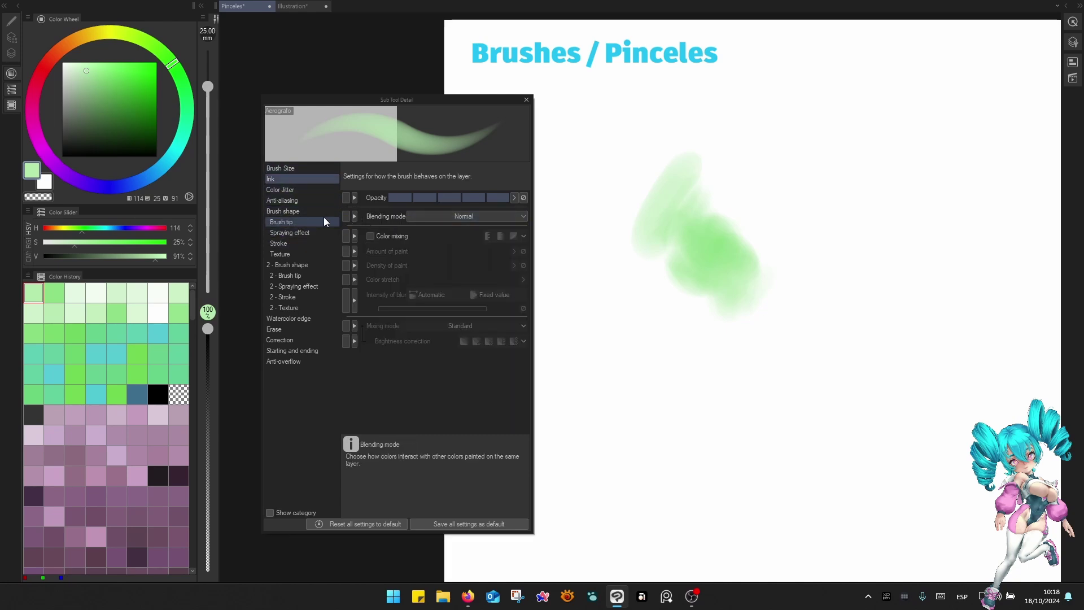
pyautogui.click(523, 198)
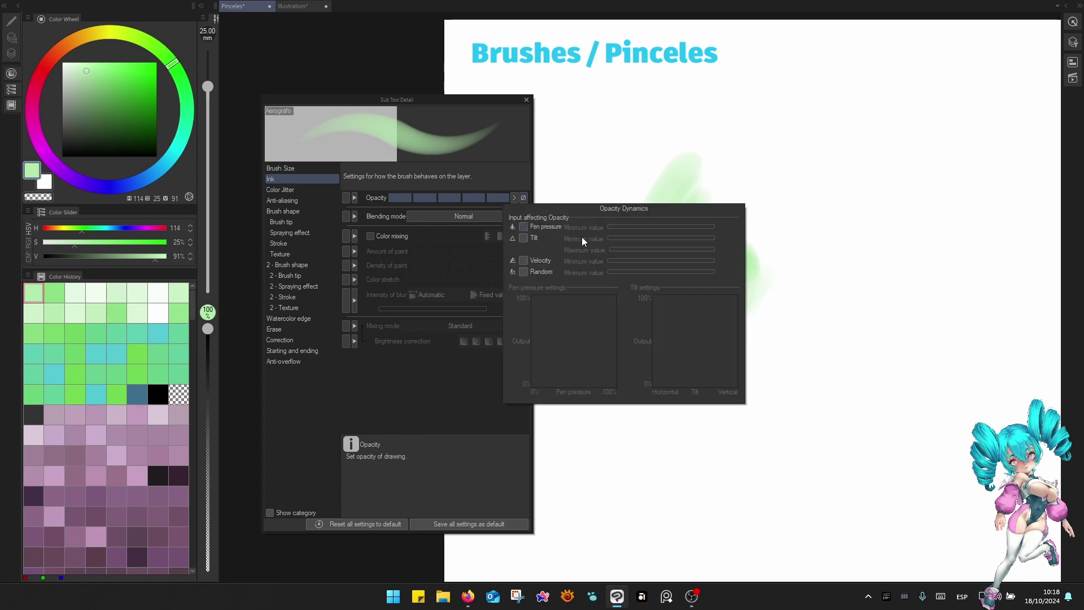
pyautogui.click(524, 226)
pyautogui.click(802, 168)
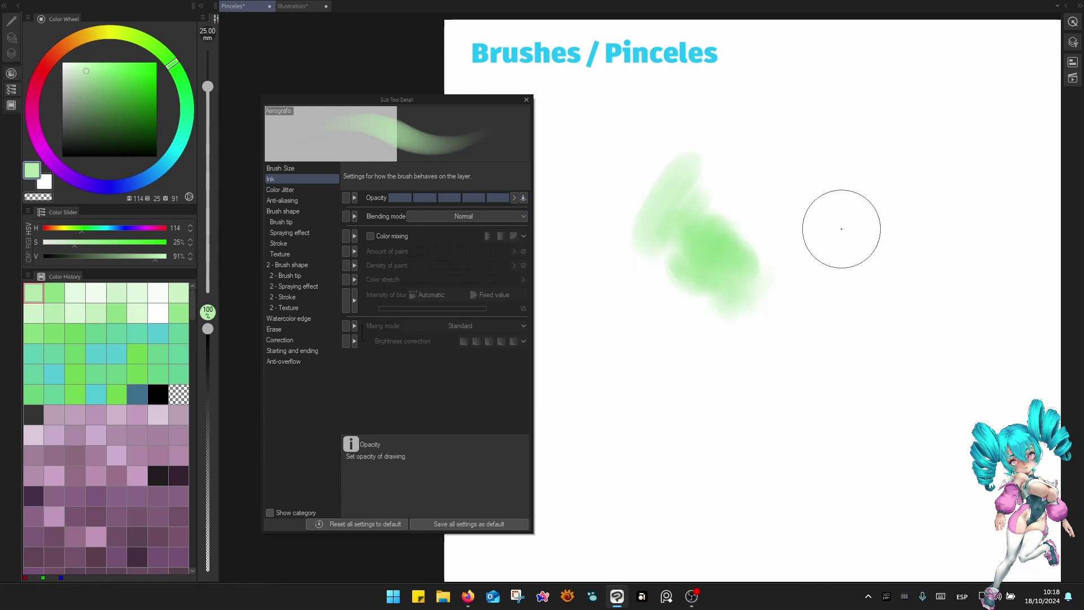
# Paint light green test strokes and set the minimum pen-pressure value for the brush's ink opacity to 5.
pyautogui.moveTo(836, 228); pyautogui.dragTo(763, 350)
pyautogui.moveTo(873, 306)
pyautogui.mouseDown()
pyautogui.moveTo(811, 374)
pyautogui.moveTo(754, 377)
pyautogui.moveTo(752, 404)
pyautogui.moveTo(811, 334)
pyautogui.mouseUp()
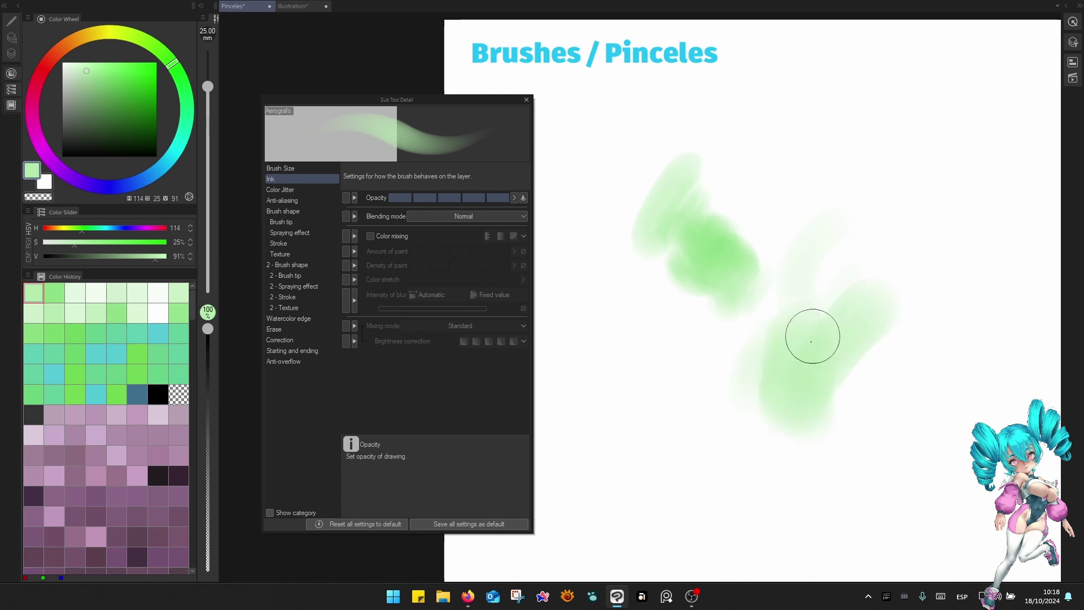
pyautogui.click(524, 198)
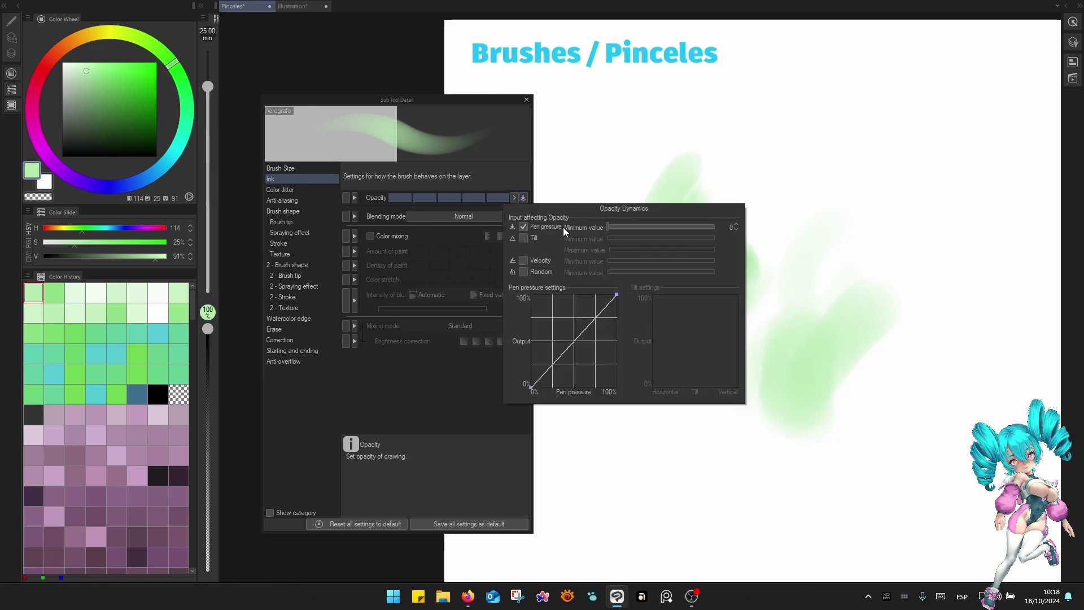
pyautogui.click(732, 226)
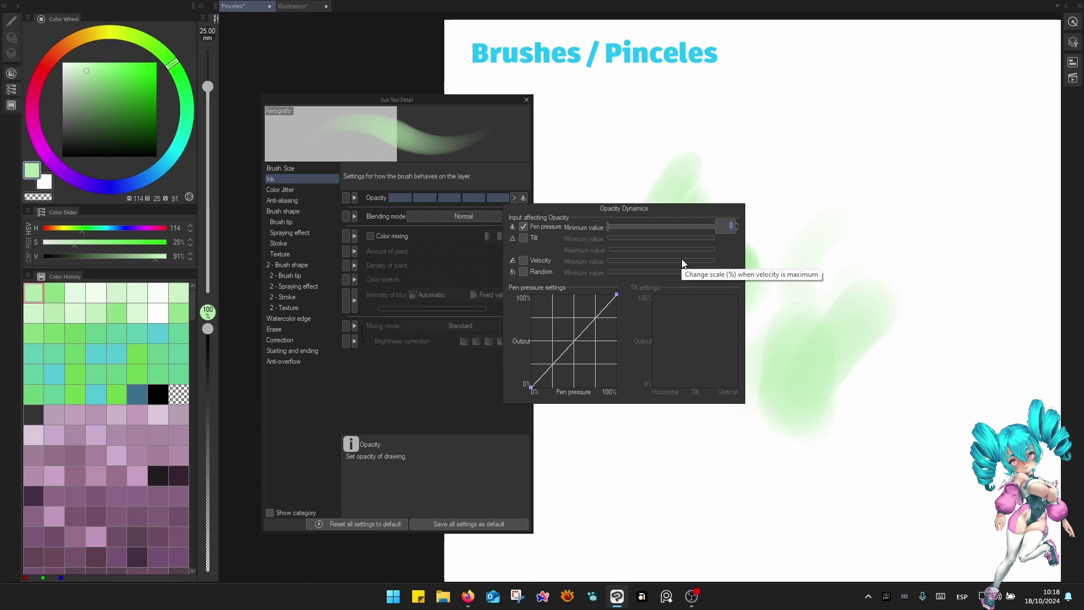
pyautogui.write('5')
pyautogui.press('Return')
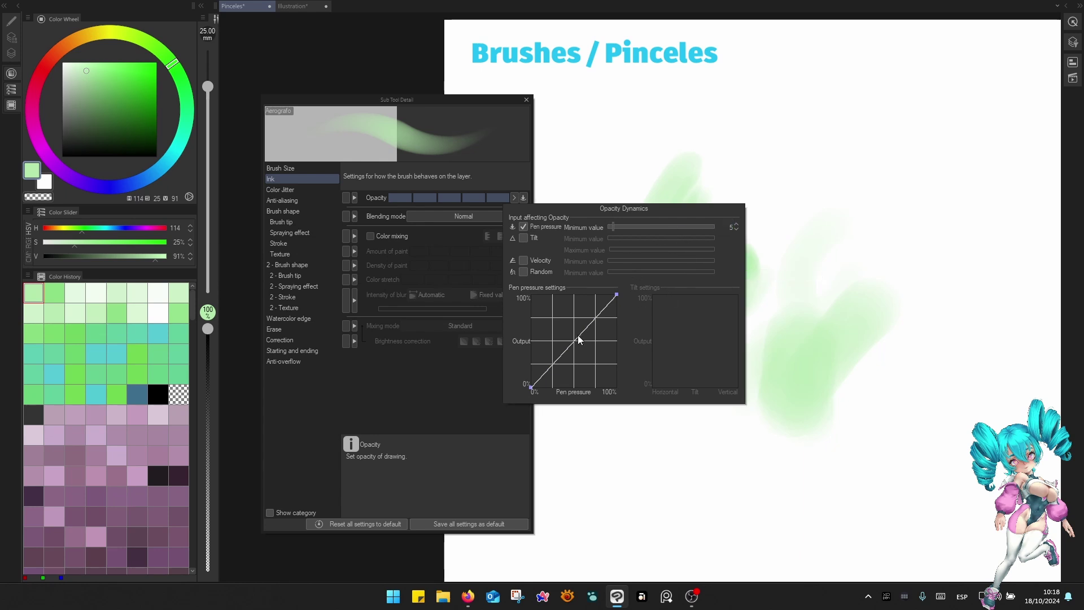
# Bend the opacity pen-pressure curve upward with a raised start, added points and a lowered end, and paint a light green oval.
pyautogui.moveTo(526, 388); pyautogui.dragTo(524, 377)
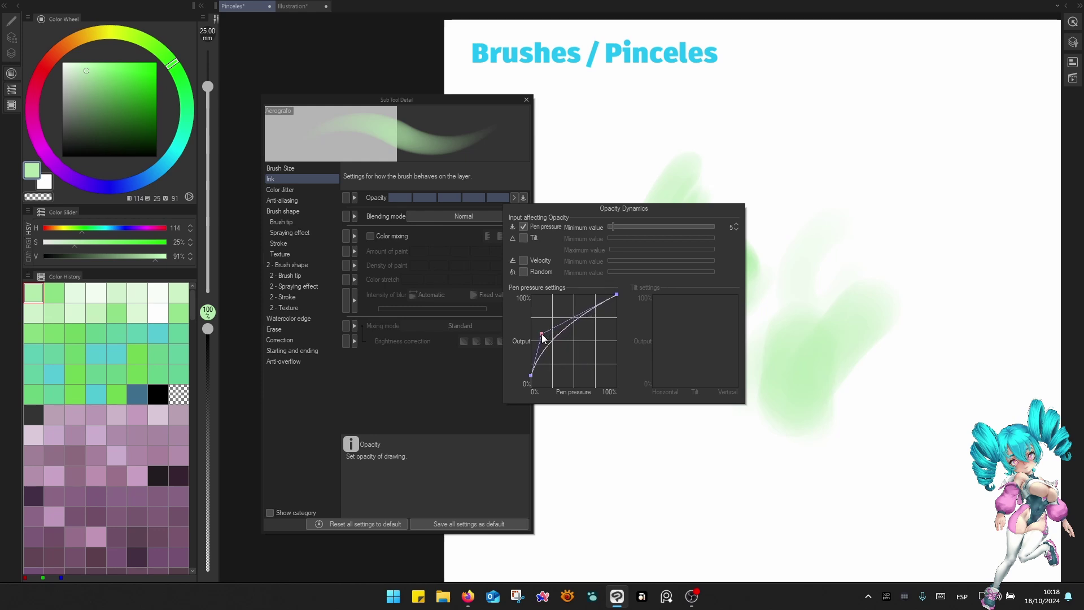
pyautogui.moveTo(542, 335); pyautogui.dragTo(543, 333)
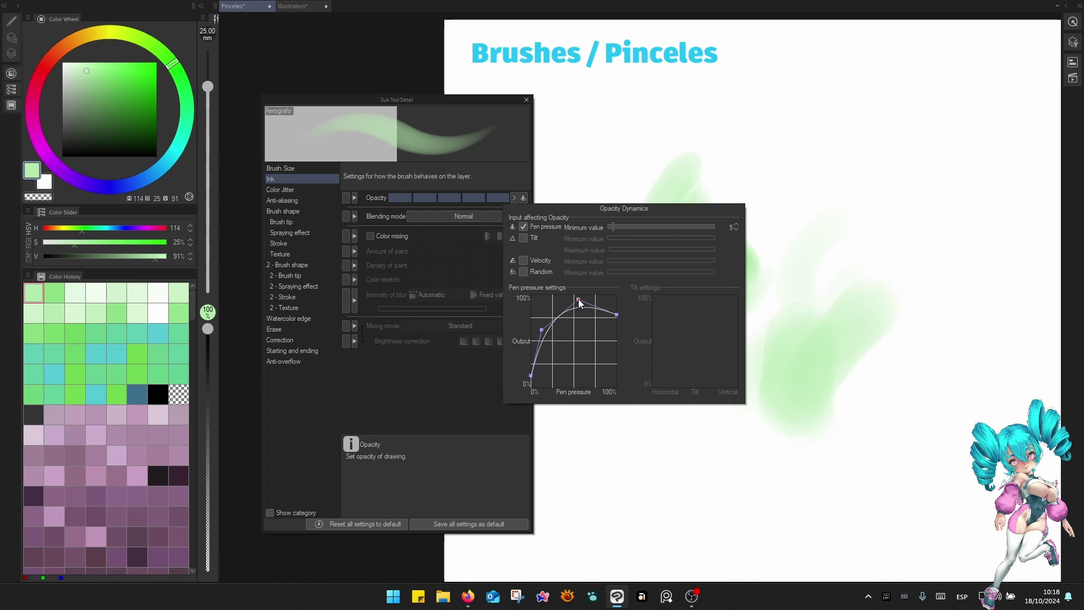
pyautogui.click(830, 189)
pyautogui.moveTo(686, 423)
pyautogui.mouseDown()
pyautogui.moveTo(770, 308)
pyautogui.moveTo(828, 252)
pyautogui.mouseUp()
pyautogui.moveTo(732, 277)
pyautogui.mouseDown()
pyautogui.moveTo(732, 318)
pyautogui.moveTo(719, 330)
pyautogui.moveTo(732, 297)
pyautogui.moveTo(728, 306)
pyautogui.moveTo(752, 299)
pyautogui.mouseUp()
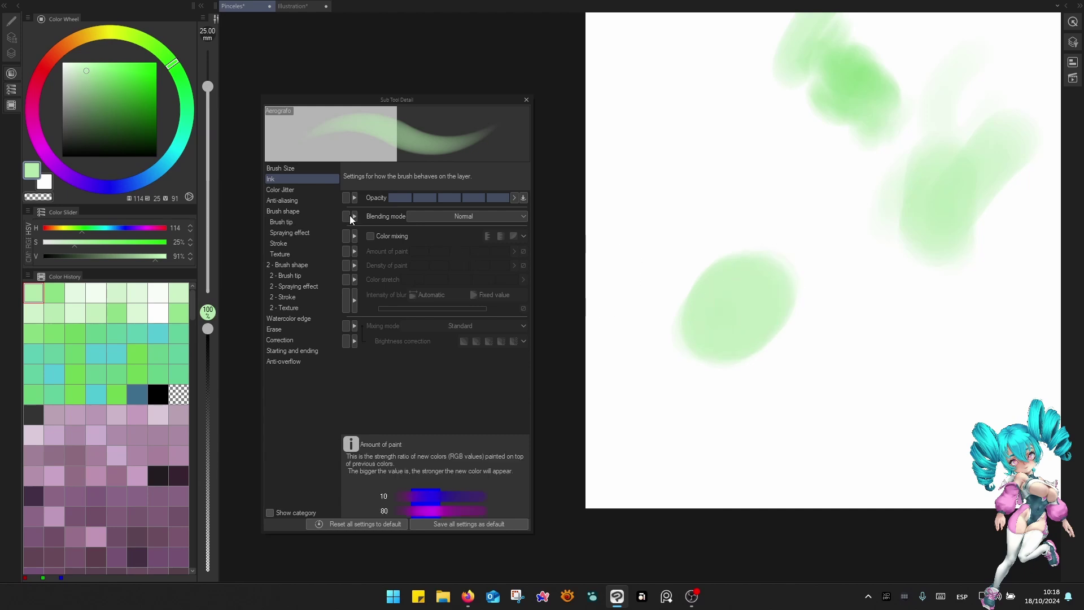
# Choose a dark green, paint an oval test patch on the blank canvas, and examine its edges up close.
pyautogui.click(126, 115)
pyautogui.scroll(-1, 755, 280)
pyautogui.hscroll(4, 755, 281)
pyautogui.moveTo(828, 256)
pyautogui.mouseDown()
pyautogui.moveTo(805, 288)
pyautogui.moveTo(821, 293)
pyautogui.mouseUp()
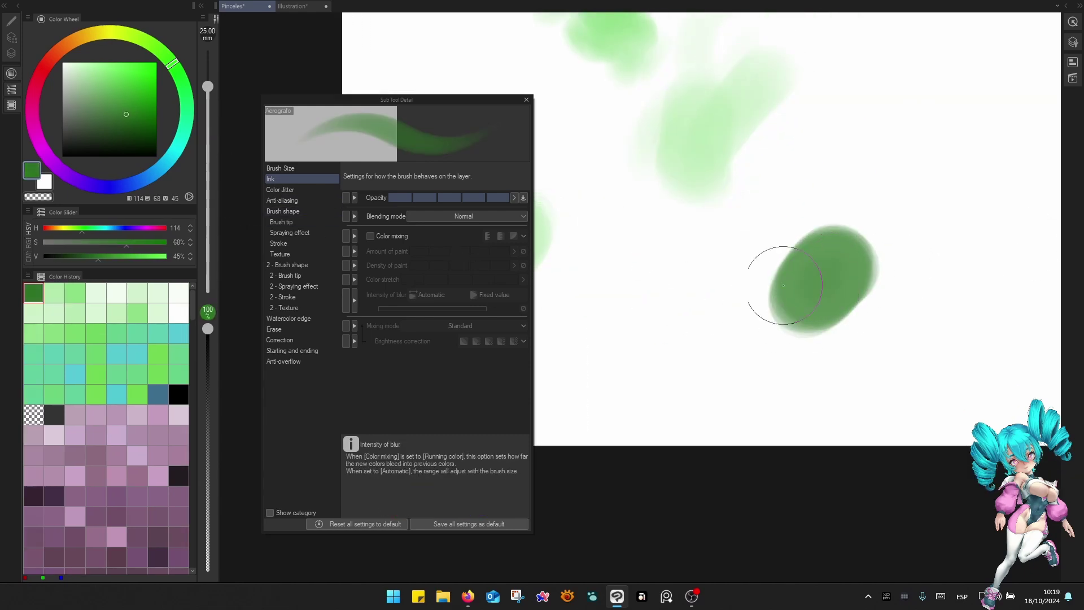
pyautogui.scroll(4, 784, 285)
pyautogui.scroll(1, 874, 309)
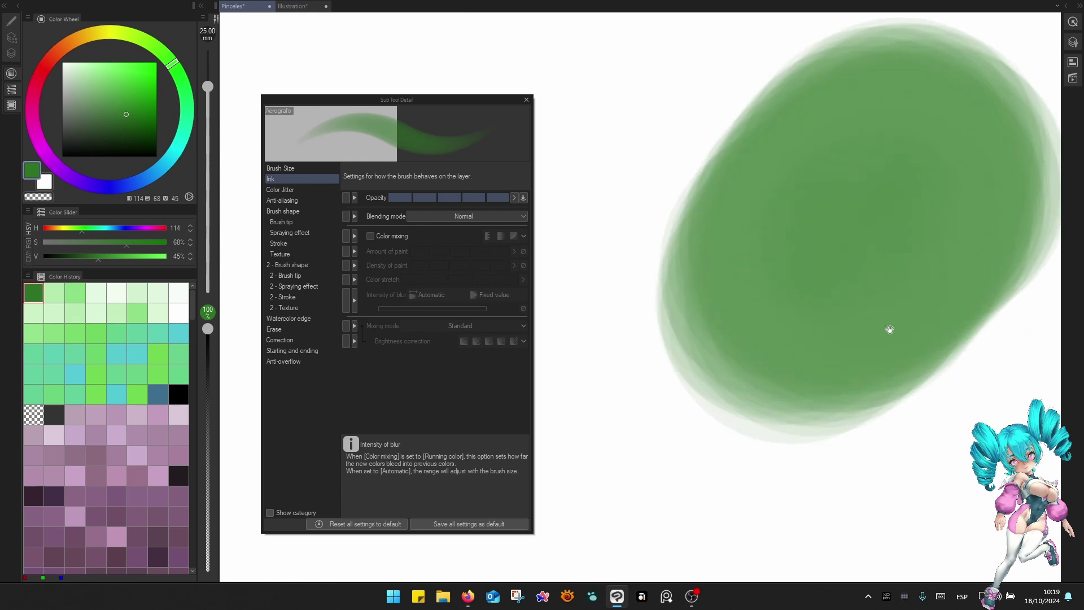
pyautogui.moveTo(889, 331); pyautogui.dragTo(830, 441)
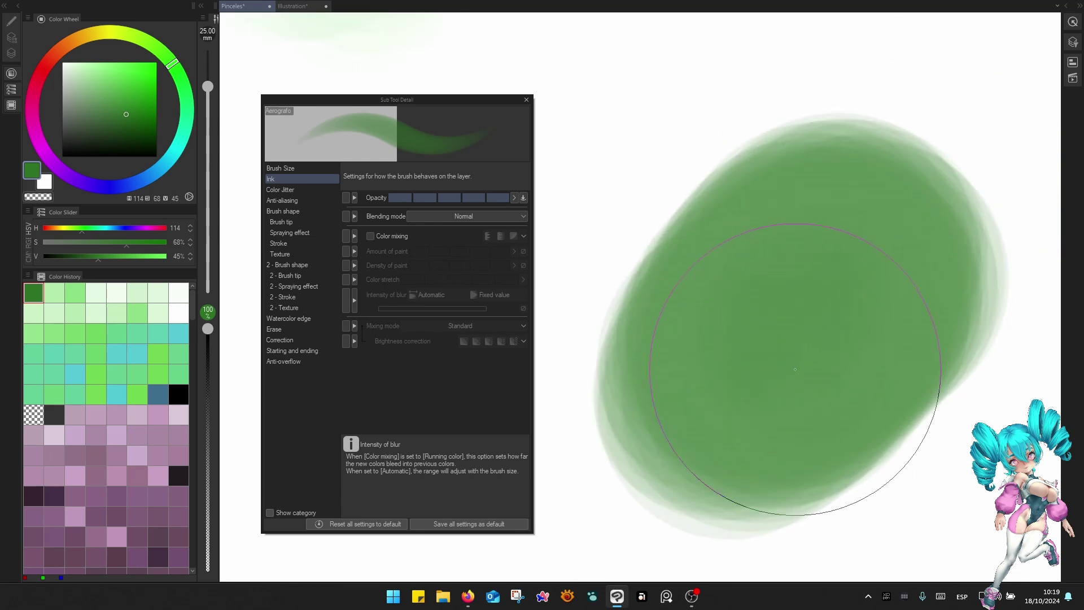
pyautogui.scroll(-5, 795, 370)
# Paint several more dark green patches and strokes around the canvas, varying the brush size between them.
pyautogui.moveTo(796, 369); pyautogui.dragTo(964, 281)
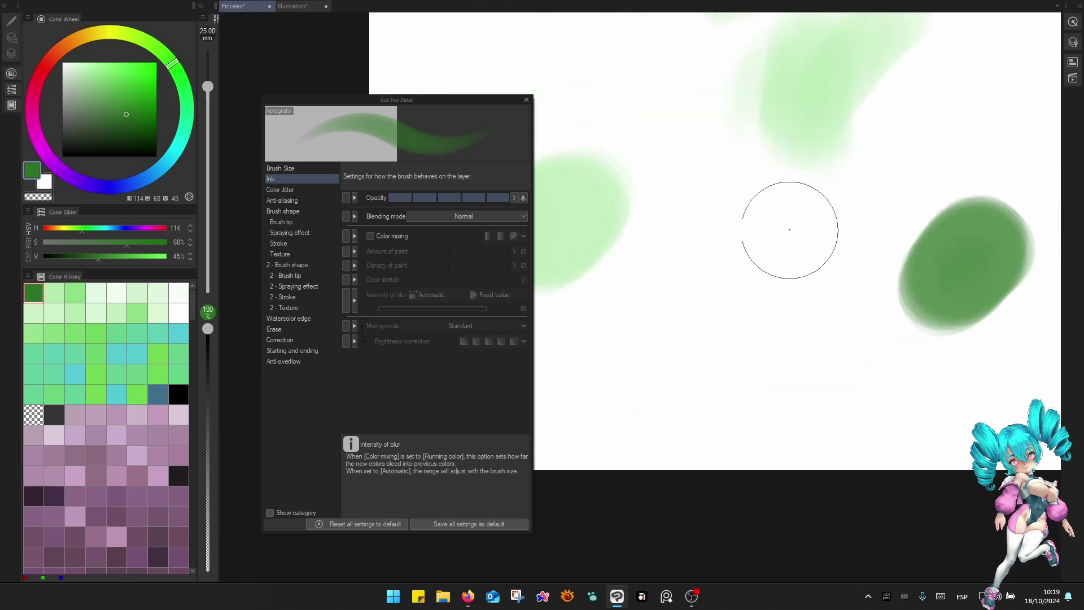
pyautogui.moveTo(754, 257)
pyautogui.mouseDown()
pyautogui.moveTo(731, 302)
pyautogui.moveTo(781, 282)
pyautogui.moveTo(763, 305)
pyautogui.moveTo(748, 295)
pyautogui.moveTo(751, 306)
pyautogui.mouseUp()
pyautogui.moveTo(858, 259); pyautogui.dragTo(851, 262)
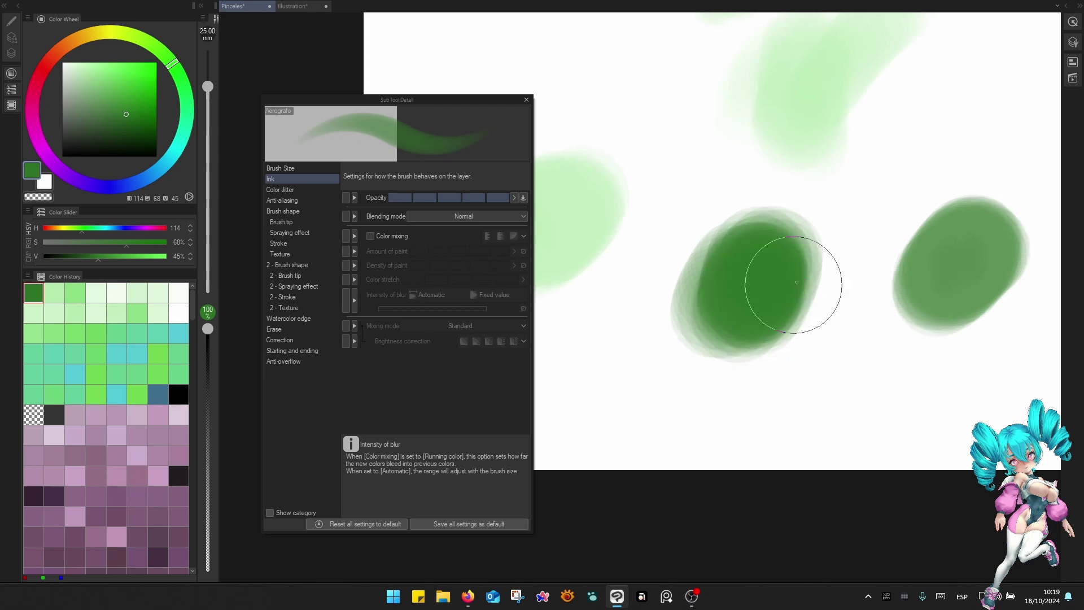
pyautogui.moveTo(958, 129); pyautogui.dragTo(804, 286)
pyautogui.press('[')
pyautogui.press('[')
pyautogui.moveTo(918, 177); pyautogui.dragTo(841, 276)
pyautogui.moveTo(813, 208); pyautogui.dragTo(823, 375)
pyautogui.press(']')
pyautogui.press(']')
pyautogui.moveTo(852, 182)
pyautogui.mouseDown()
pyautogui.moveTo(797, 261)
pyautogui.moveTo(801, 245)
pyautogui.moveTo(792, 249)
pyautogui.moveTo(828, 181)
pyautogui.moveTo(822, 259)
pyautogui.mouseUp()
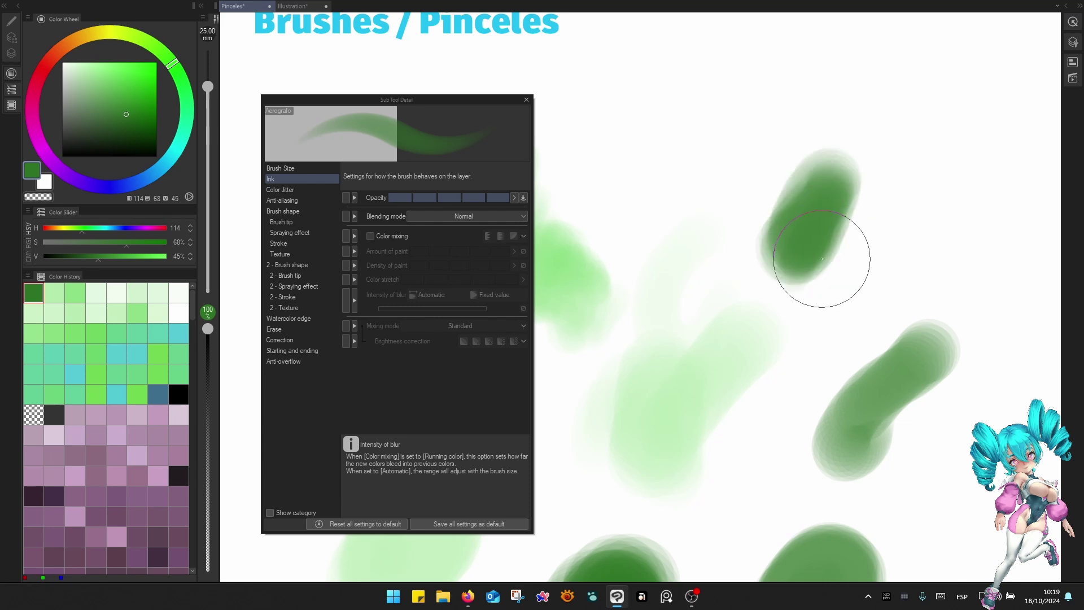
# Clear all green test patches from the canvas and review the opacity dynamics.
pyautogui.rightClick(823, 220)
pyautogui.click(790, 105)
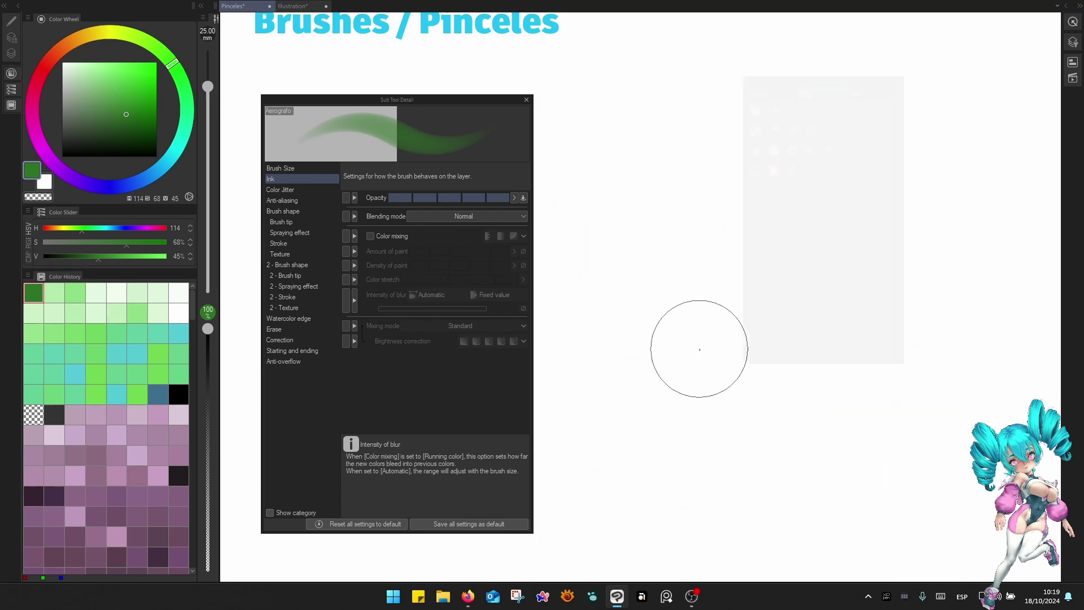
pyautogui.moveTo(698, 348); pyautogui.dragTo(867, 260)
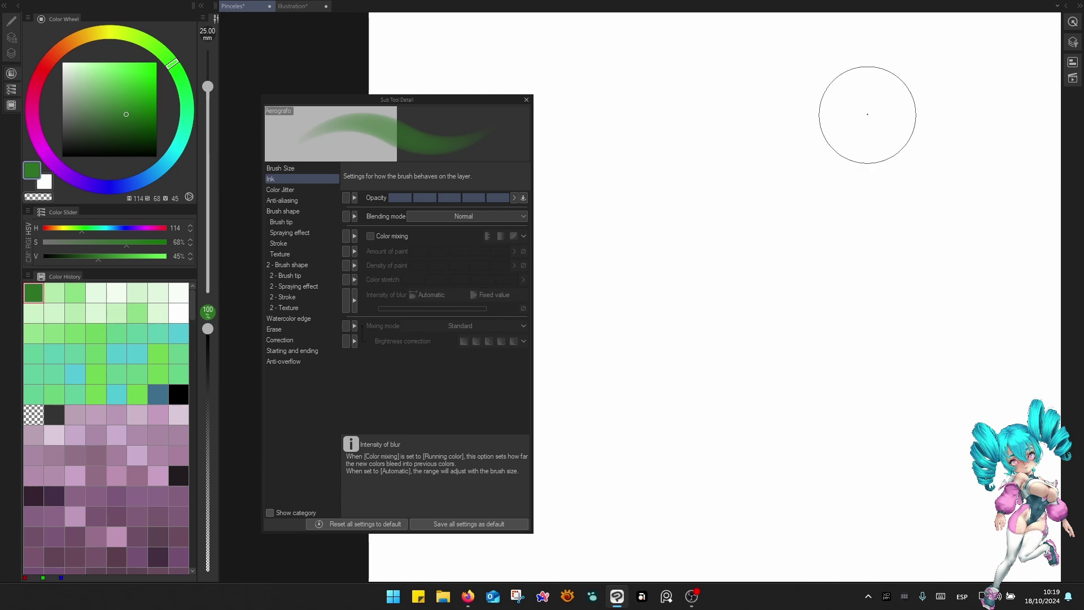
pyautogui.click(523, 198)
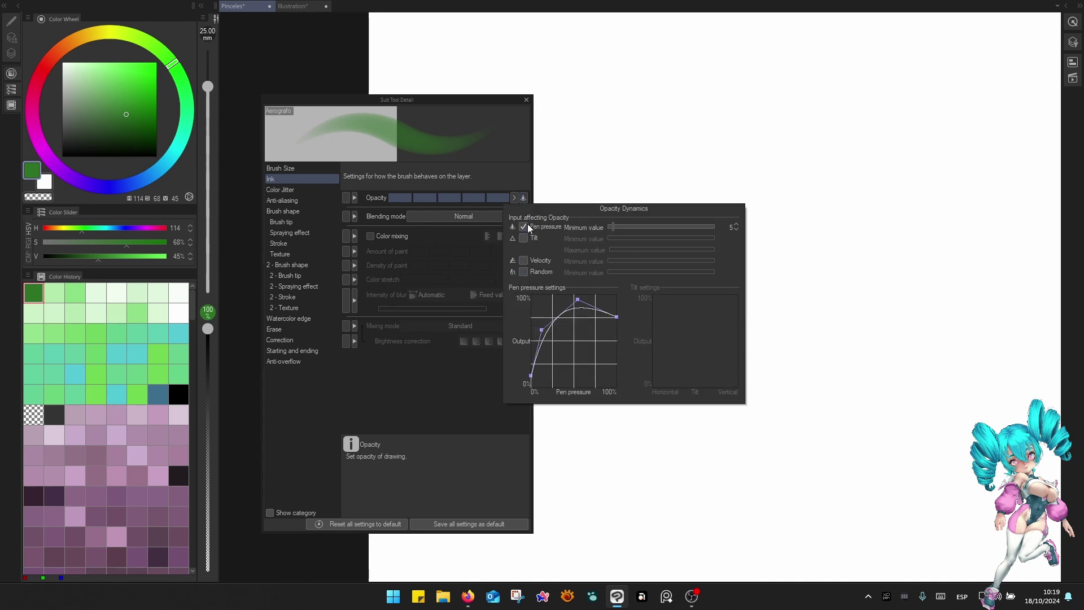
pyautogui.click(483, 318)
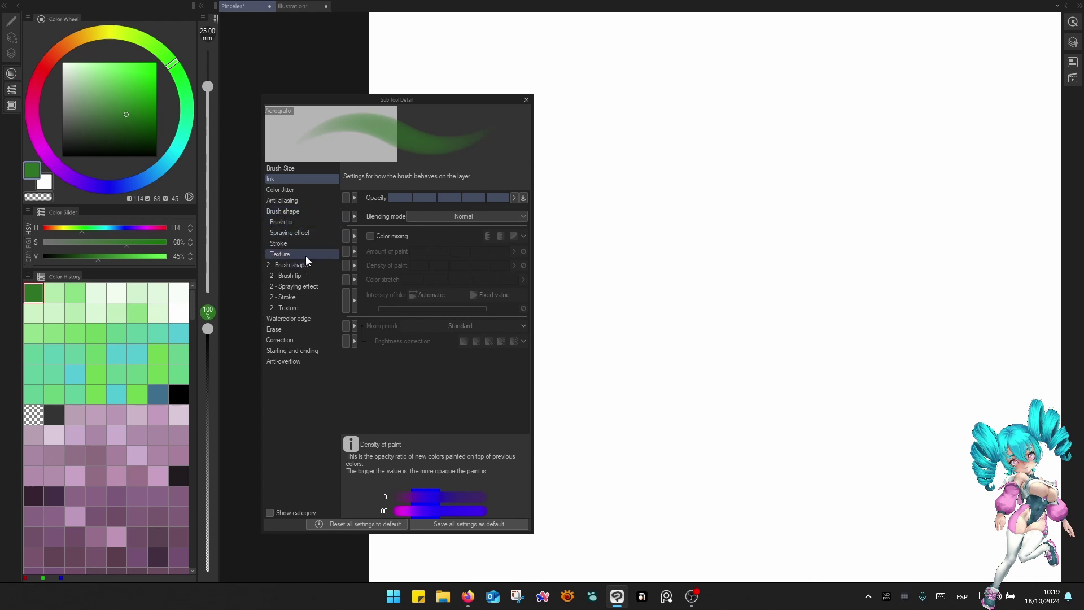
# Set the brush tip's hardness to its softest level, paint dark green test patches, and inspect their blurred edges.
pyautogui.click(303, 222)
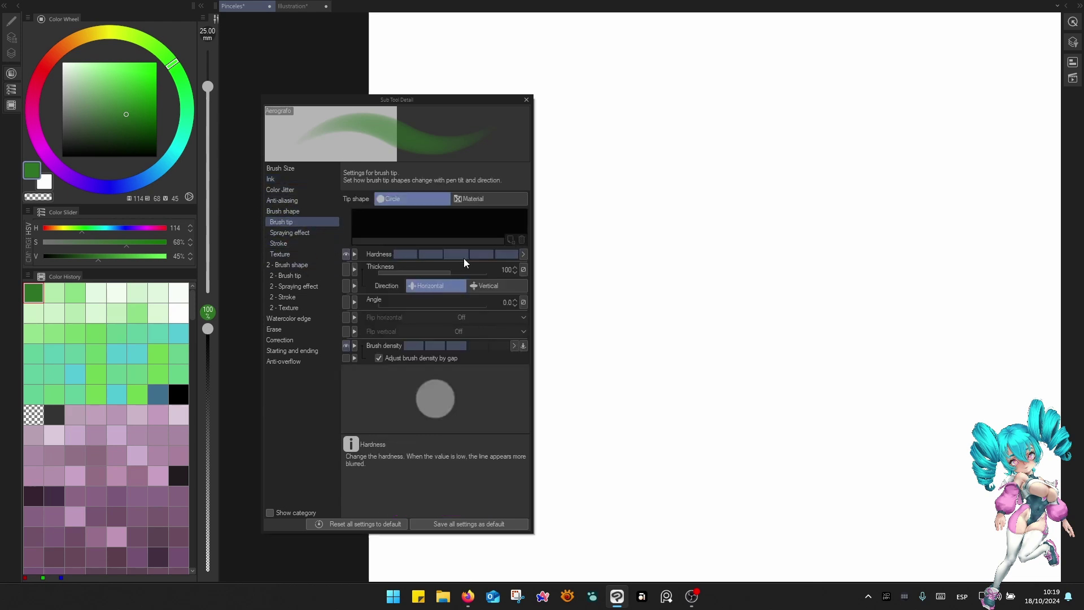
pyautogui.click(403, 254)
pyautogui.moveTo(762, 230)
pyautogui.mouseDown()
pyautogui.moveTo(738, 309)
pyautogui.moveTo(791, 246)
pyautogui.moveTo(770, 310)
pyautogui.mouseUp()
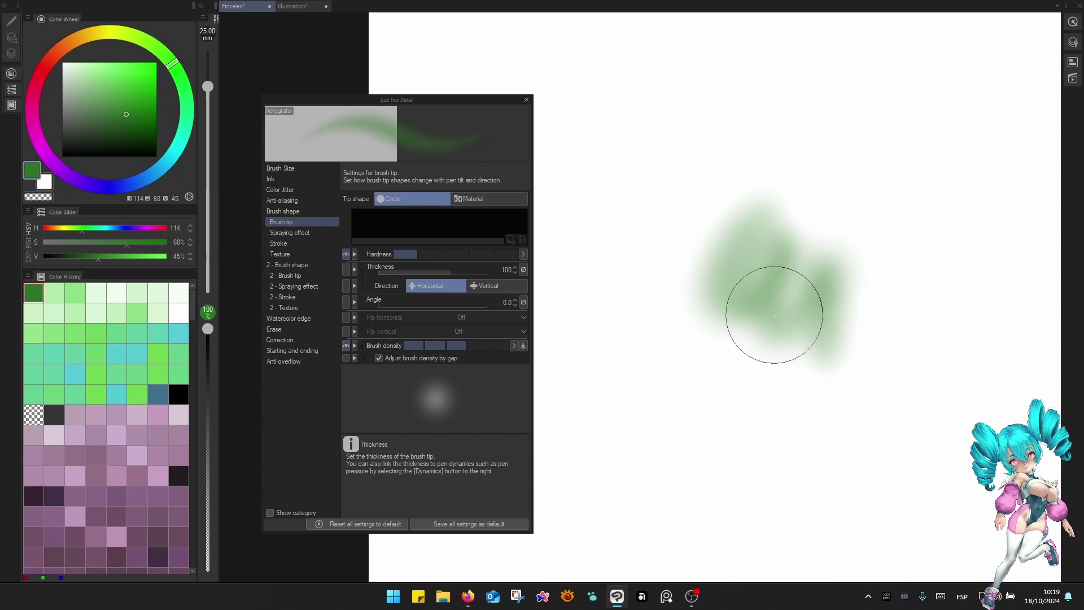
pyautogui.moveTo(771, 257); pyautogui.dragTo(871, 330)
pyautogui.moveTo(721, 220)
pyautogui.mouseDown()
pyautogui.moveTo(708, 304)
pyautogui.moveTo(752, 216)
pyautogui.moveTo(726, 236)
pyautogui.moveTo(690, 304)
pyautogui.moveTo(720, 252)
pyautogui.moveTo(711, 286)
pyautogui.mouseUp()
pyautogui.scroll(10, 729, 259)
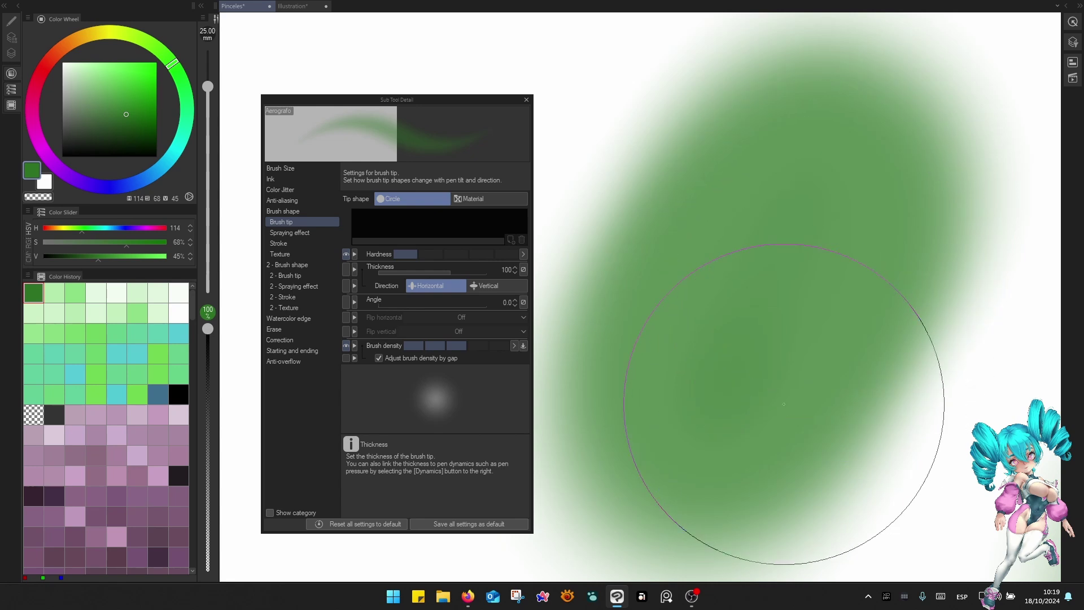
pyautogui.scroll(-10, 824, 338)
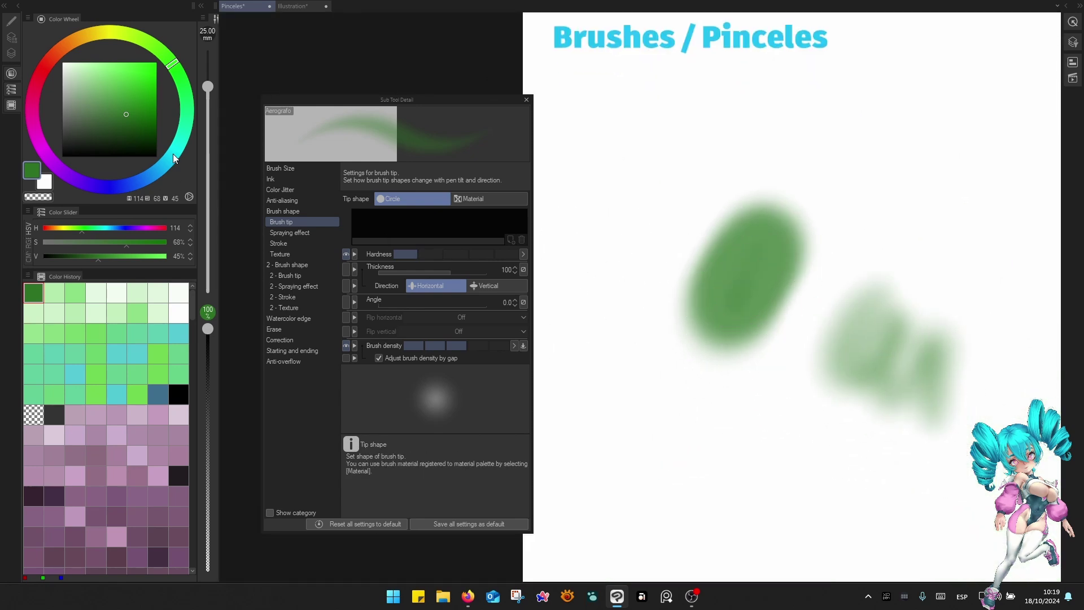
# Switch to cyan with a 1.20 mm brush, outline the core of the dark green oval, and undo the outline.
pyautogui.click(131, 76)
pyautogui.press('[')
pyautogui.press('[')
pyautogui.press('[')
pyautogui.press('[')
pyautogui.press('[')
pyautogui.press('[')
pyautogui.press('[')
pyautogui.press('[')
pyautogui.press('[')
pyautogui.press('[')
pyautogui.press('[')
pyautogui.press('[')
pyautogui.press('[')
pyautogui.press('[')
pyautogui.press('[')
pyautogui.press('[')
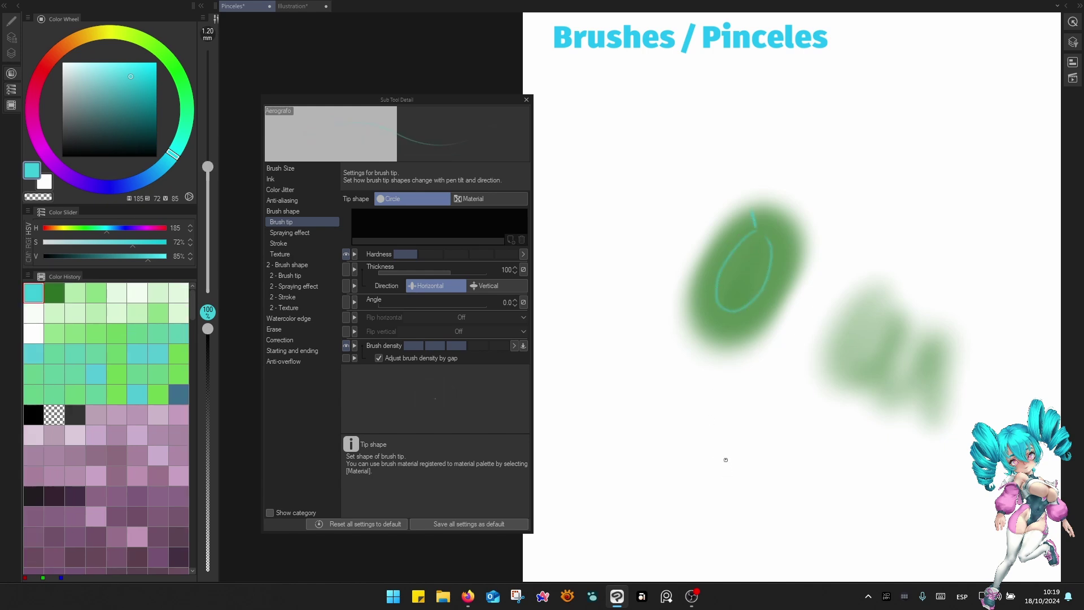
pyautogui.hotkey('ctrl', 'z')
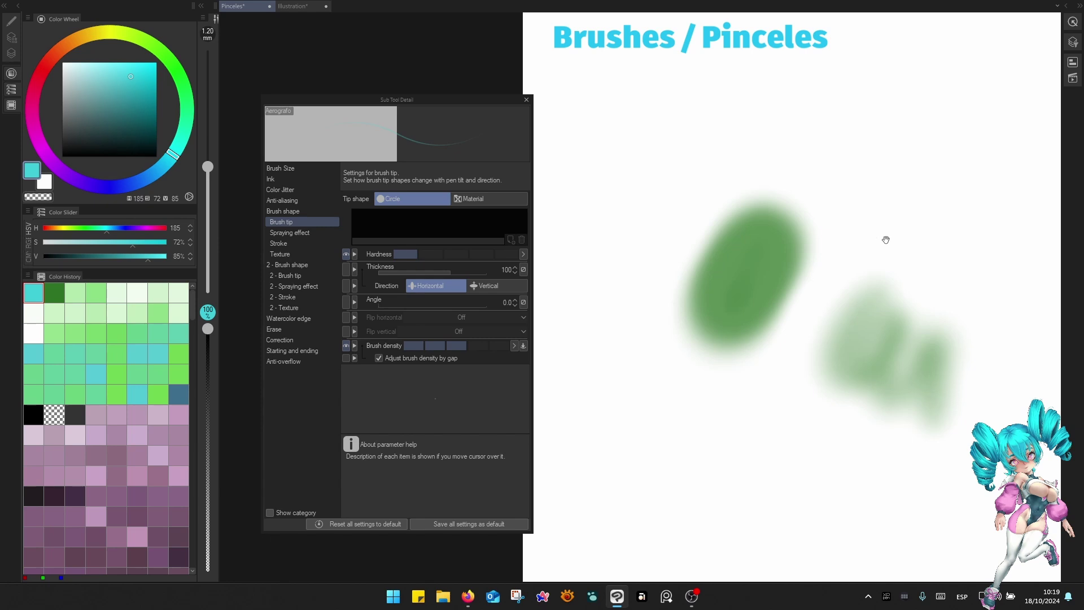
# Enlarge the brush to 40 mm and paint a soft round cyan patch above the green ones.
pyautogui.moveTo(886, 240); pyautogui.dragTo(811, 258)
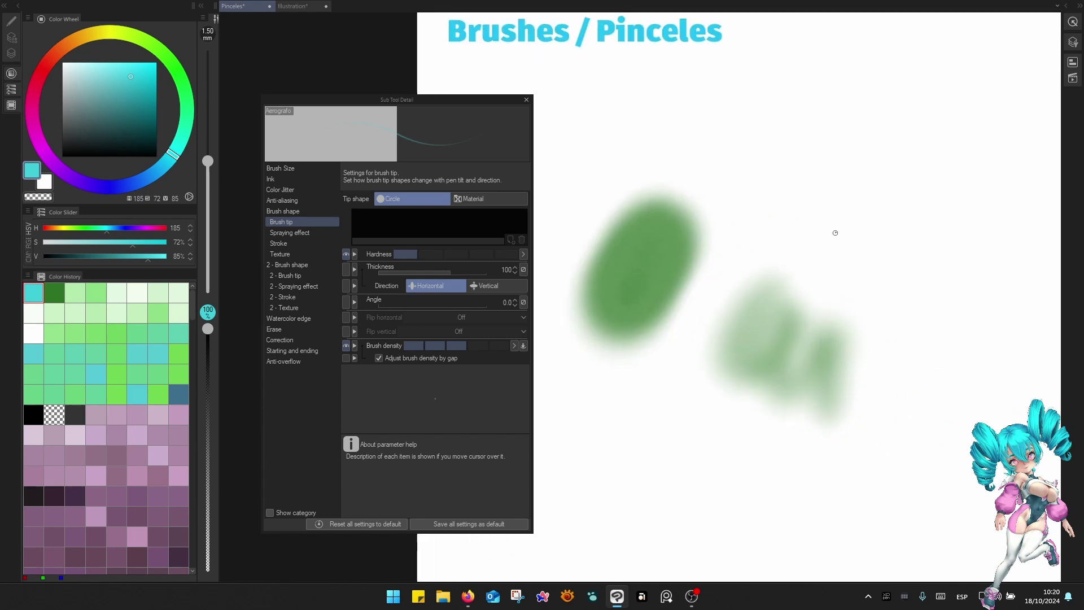
pyautogui.press(']')
pyautogui.press(']')
pyautogui.press(']')
pyautogui.press(']')
pyautogui.press(']')
pyautogui.press(']')
pyautogui.press(']')
pyautogui.press(']')
pyautogui.press(']')
pyautogui.press(']')
pyautogui.press(']')
pyautogui.press(']')
pyautogui.press(']')
pyautogui.press(']')
pyautogui.press(']')
pyautogui.press(']')
pyautogui.press(']')
pyautogui.press('[')
pyautogui.moveTo(848, 213)
pyautogui.mouseDown()
pyautogui.moveTo(832, 233)
pyautogui.moveTo(835, 213)
pyautogui.mouseUp()
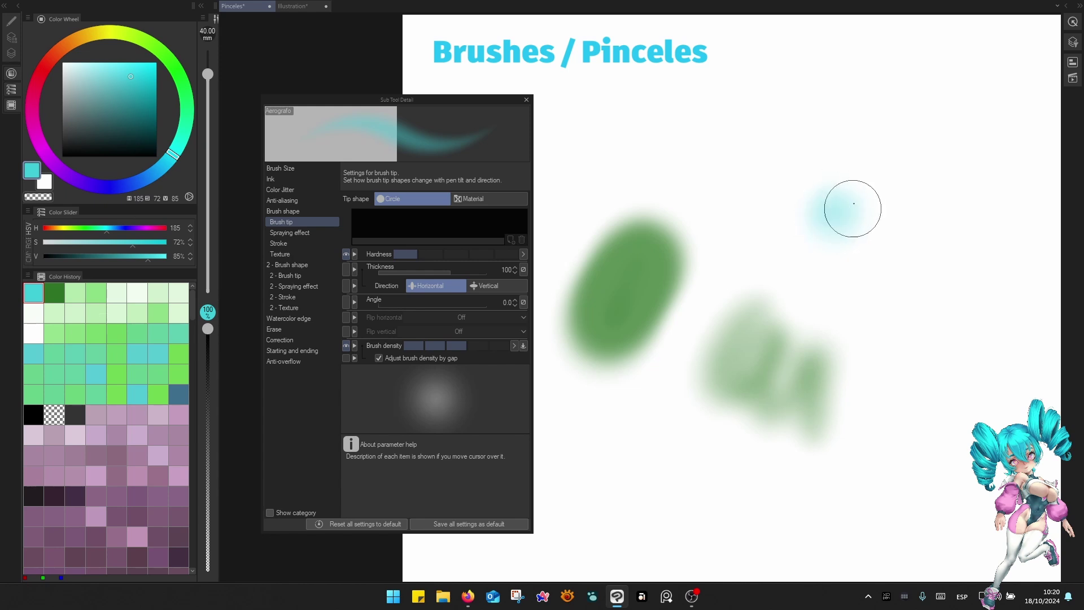
pyautogui.moveTo(853, 204)
pyautogui.mouseDown()
pyautogui.moveTo(836, 191)
pyautogui.moveTo(828, 216)
pyautogui.moveTo(859, 198)
pyautogui.moveTo(830, 230)
pyautogui.mouseUp()
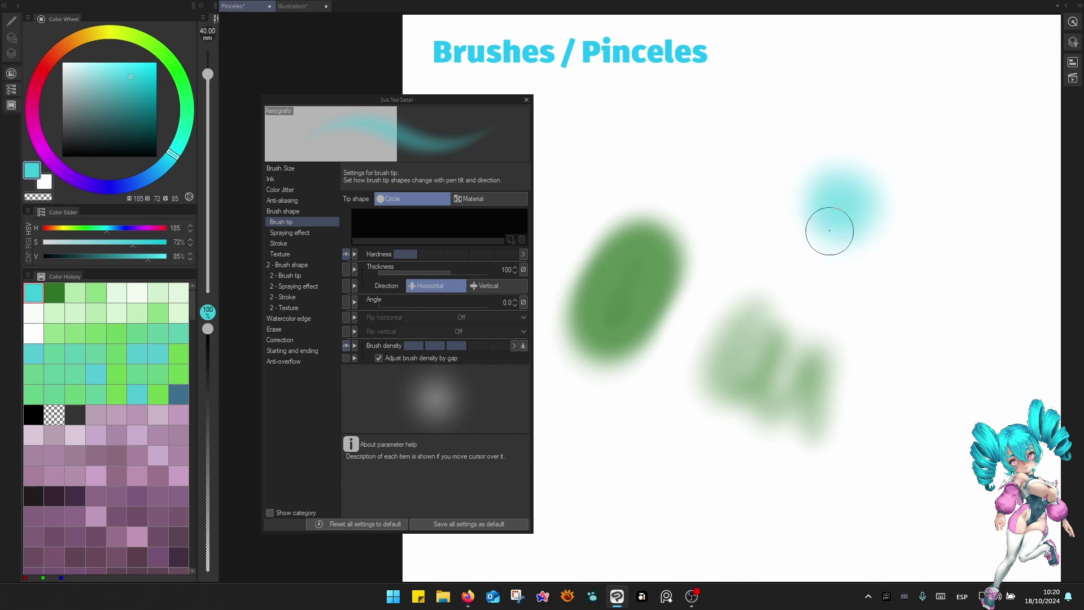
# Paint more soft cyan patches and a curved stroke around the green oval, reducing the brush size to 30 mm.
pyautogui.moveTo(772, 295); pyautogui.dragTo(886, 314)
pyautogui.press(']')
pyautogui.moveTo(837, 162)
pyautogui.mouseDown()
pyautogui.moveTo(813, 239)
pyautogui.moveTo(848, 172)
pyautogui.moveTo(861, 226)
pyautogui.moveTo(834, 209)
pyautogui.moveTo(851, 211)
pyautogui.moveTo(738, 198)
pyautogui.moveTo(762, 180)
pyautogui.mouseUp()
pyautogui.moveTo(660, 305); pyautogui.dragTo(748, 303)
pyautogui.press('[')
pyautogui.press('[')
pyautogui.moveTo(733, 190); pyautogui.dragTo(680, 312)
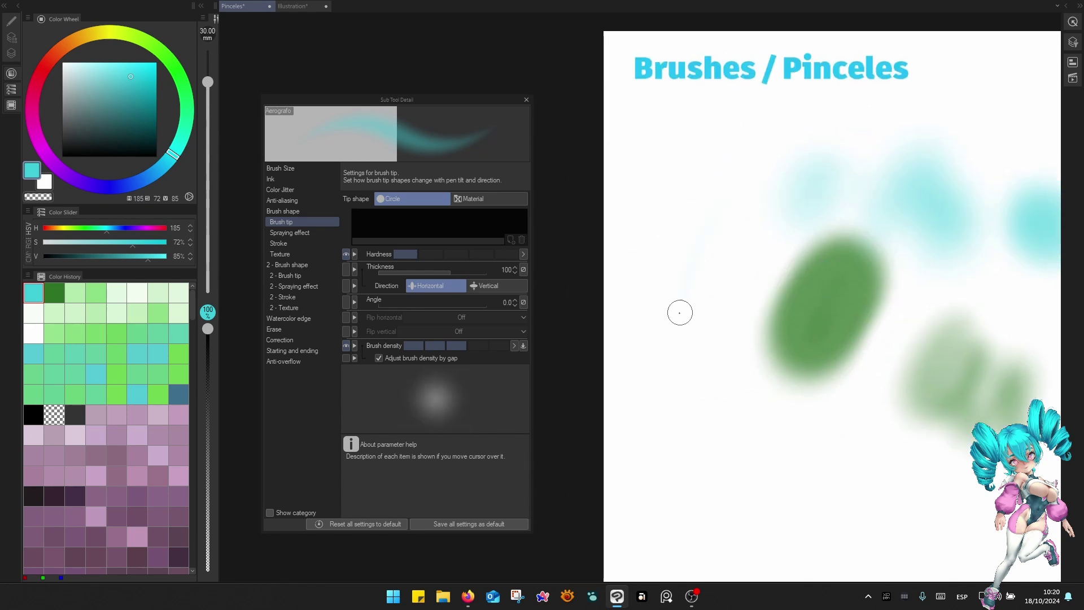
pyautogui.moveTo(683, 351)
pyautogui.mouseDown()
pyautogui.moveTo(709, 370)
pyautogui.moveTo(692, 387)
pyautogui.moveTo(729, 436)
pyautogui.moveTo(708, 418)
pyautogui.mouseUp()
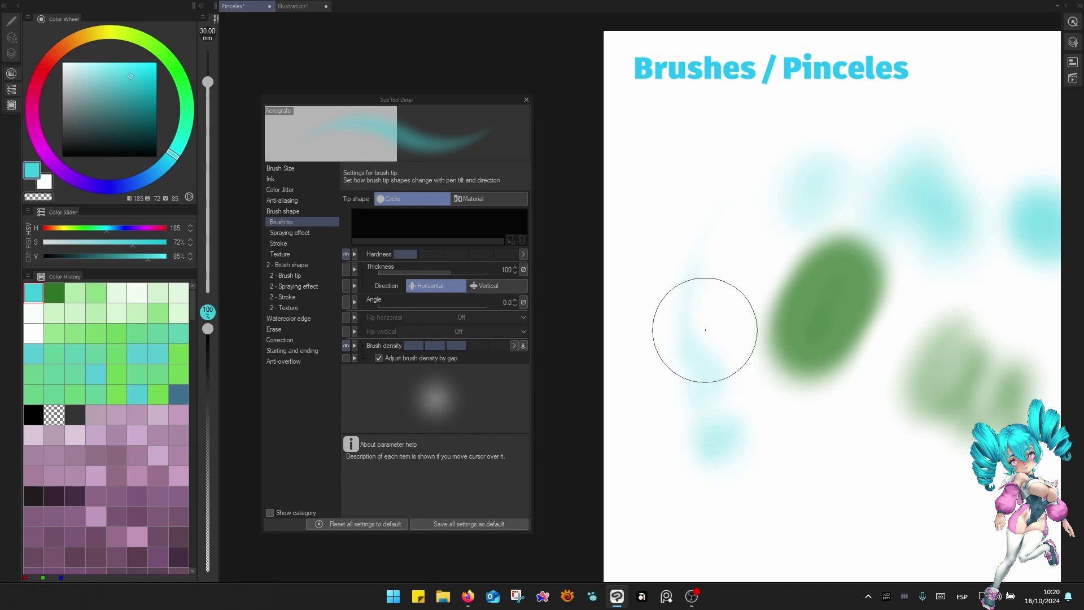
# Raise the brush density to its highest level and paint cyan test strokes below the green patches.
pyautogui.click(508, 346)
pyautogui.moveTo(754, 450); pyautogui.dragTo(640, 304)
pyautogui.moveTo(691, 440)
pyautogui.mouseDown()
pyautogui.moveTo(745, 322)
pyautogui.moveTo(727, 401)
pyautogui.moveTo(782, 417)
pyautogui.moveTo(870, 390)
pyautogui.mouseUp()
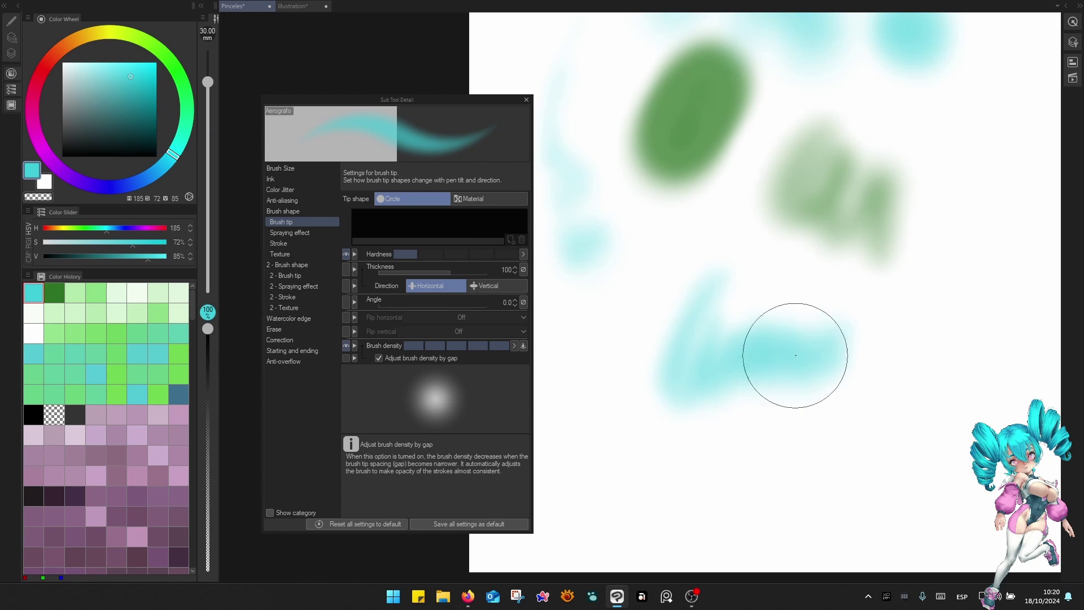
# Set the minimum pen-pressure value for brush density to 15 and paint two dense cyan test patches.
pyautogui.click(523, 346)
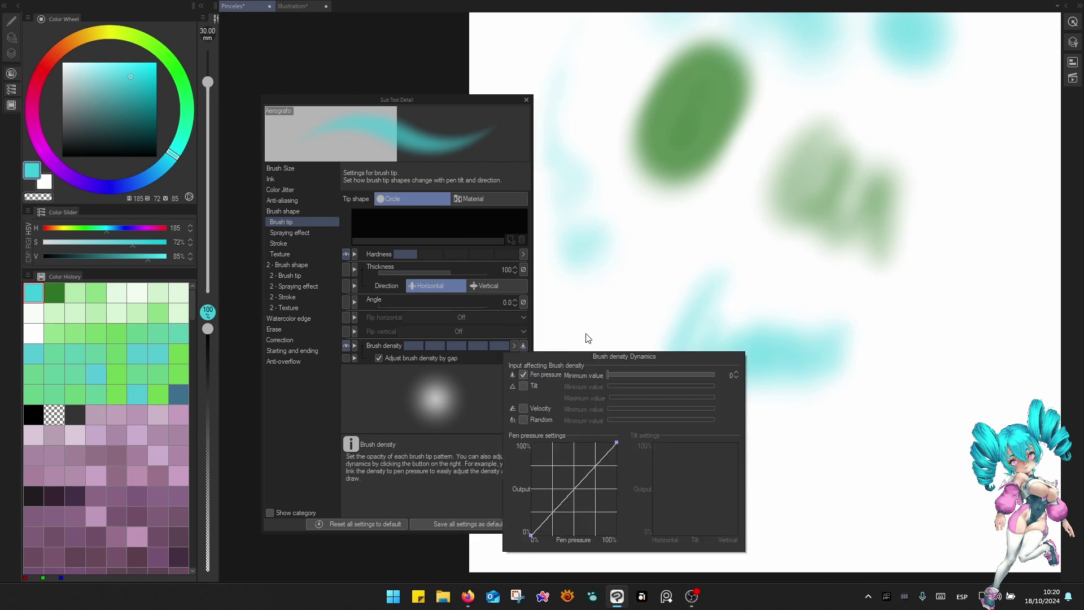
pyautogui.click(732, 380)
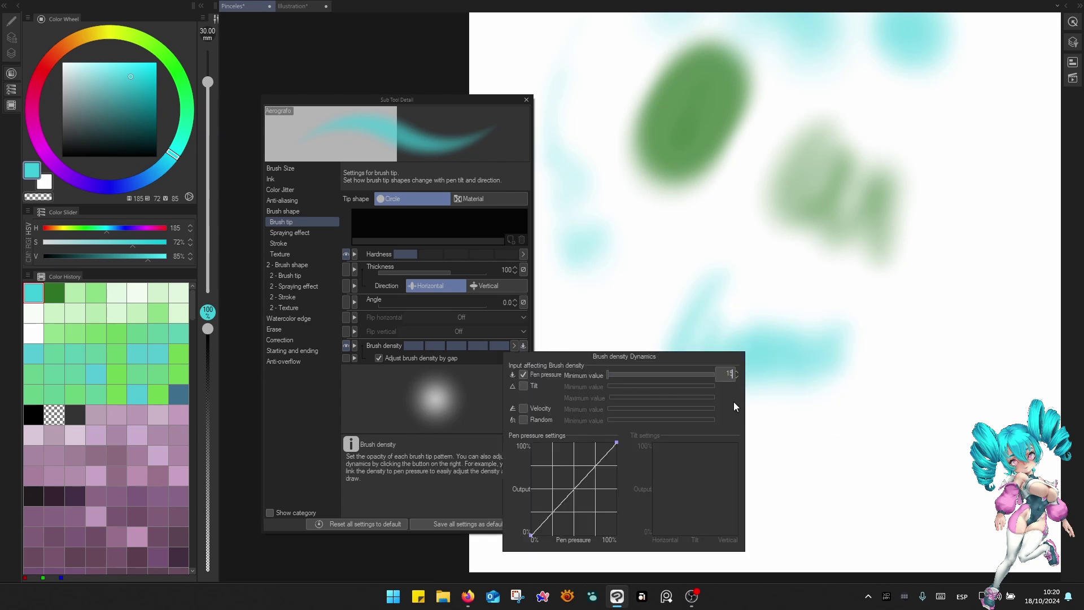
pyautogui.press('Return')
pyautogui.click(902, 357)
pyautogui.moveTo(926, 366)
pyautogui.mouseDown()
pyautogui.moveTo(847, 321)
pyautogui.moveTo(880, 339)
pyautogui.moveTo(873, 347)
pyautogui.mouseUp()
pyautogui.moveTo(881, 303); pyautogui.dragTo(757, 425)
pyautogui.moveTo(813, 344)
pyautogui.mouseDown()
pyautogui.moveTo(887, 266)
pyautogui.moveTo(851, 315)
pyautogui.moveTo(869, 287)
pyautogui.moveTo(838, 368)
pyautogui.mouseUp()
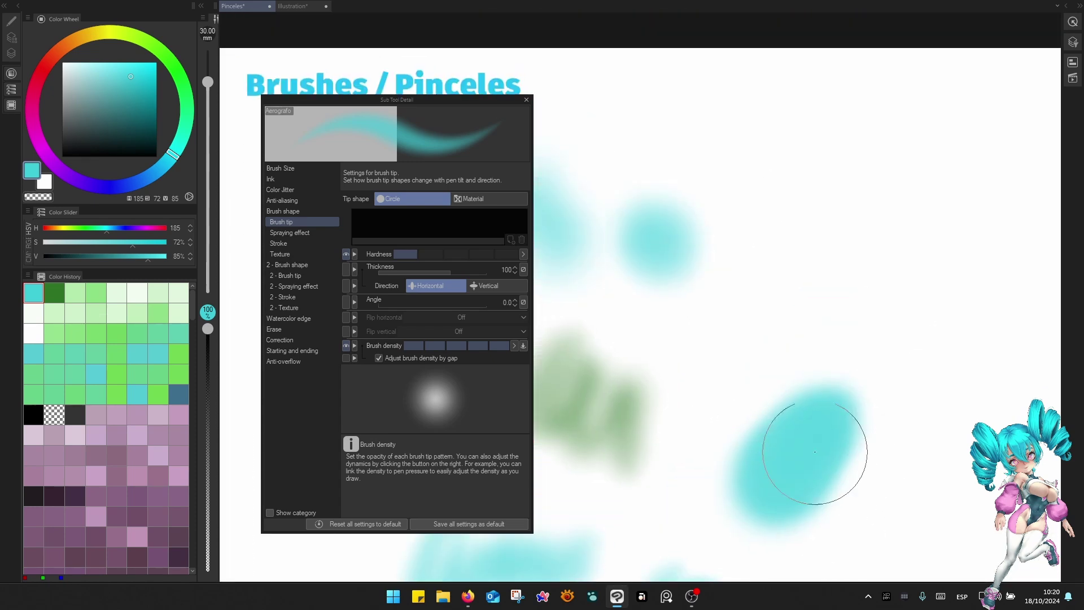
pyautogui.moveTo(830, 305)
pyautogui.mouseDown()
pyautogui.moveTo(870, 325)
pyautogui.moveTo(907, 306)
pyautogui.moveTo(873, 409)
pyautogui.moveTo(889, 326)
pyautogui.moveTo(876, 314)
pyautogui.moveTo(887, 352)
pyautogui.mouseUp()
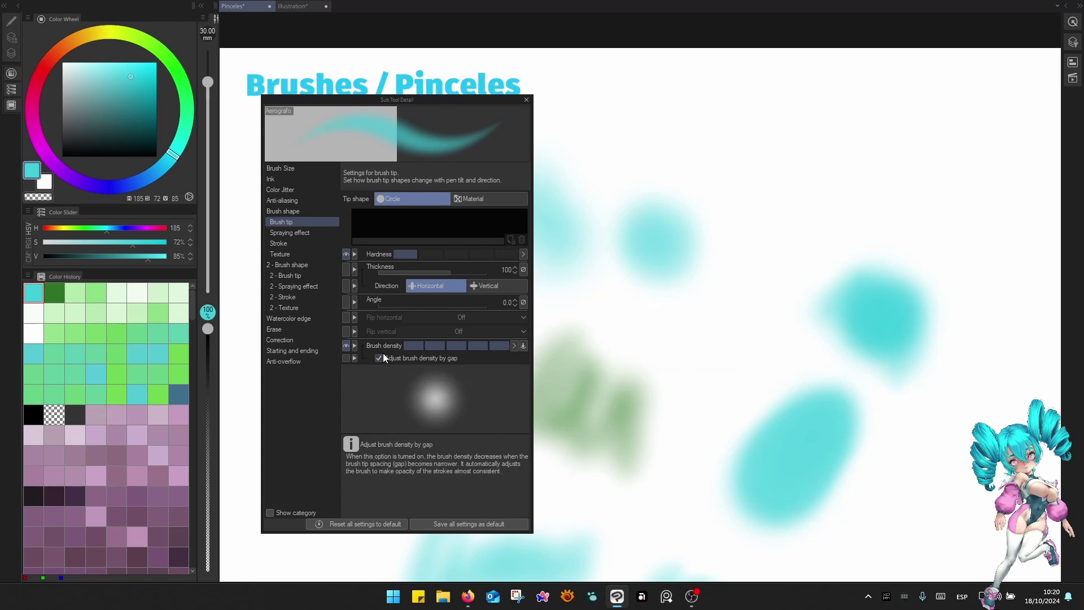
# Hide the stabilization and speed-adjustment correction settings from the brush's tool properties, and display those properties.
pyautogui.click(291, 341)
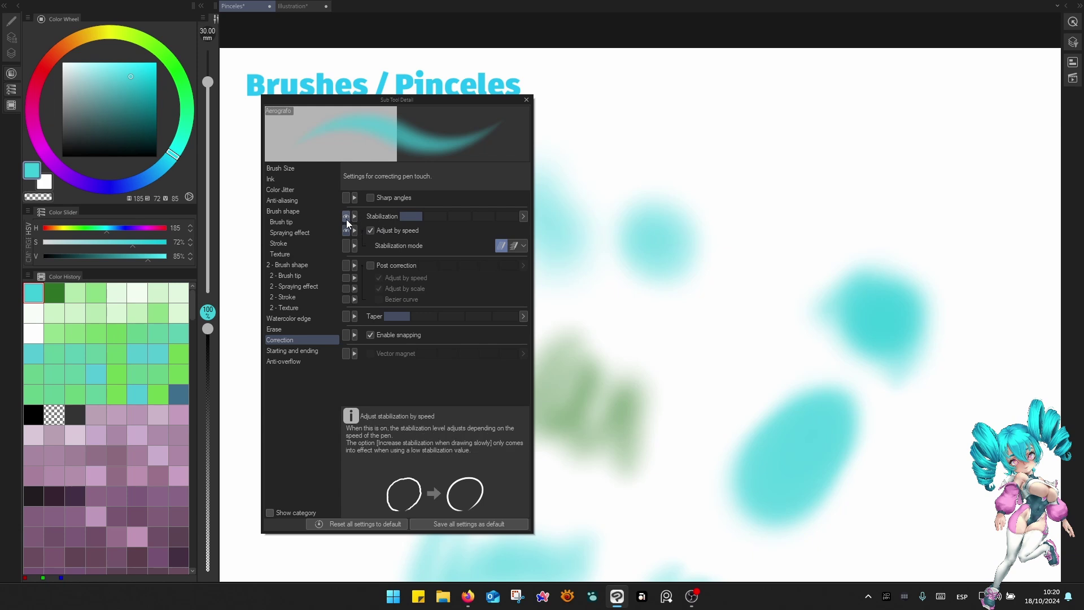
pyautogui.press('F7')
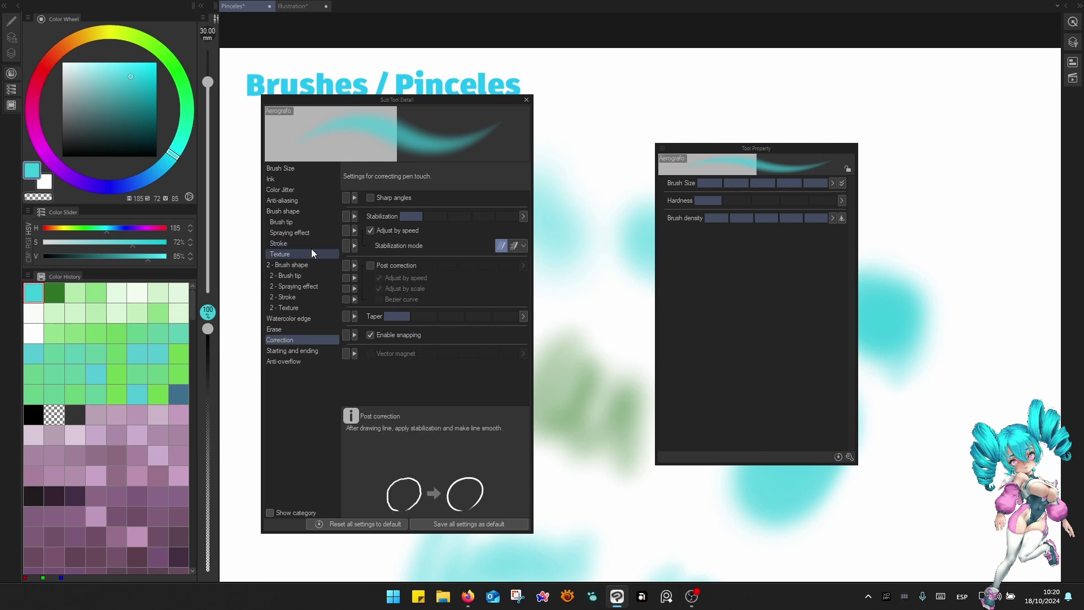
# Hide brush density and brush size from the Aerografo brush's tool properties, and display opacity there.
pyautogui.click(305, 223)
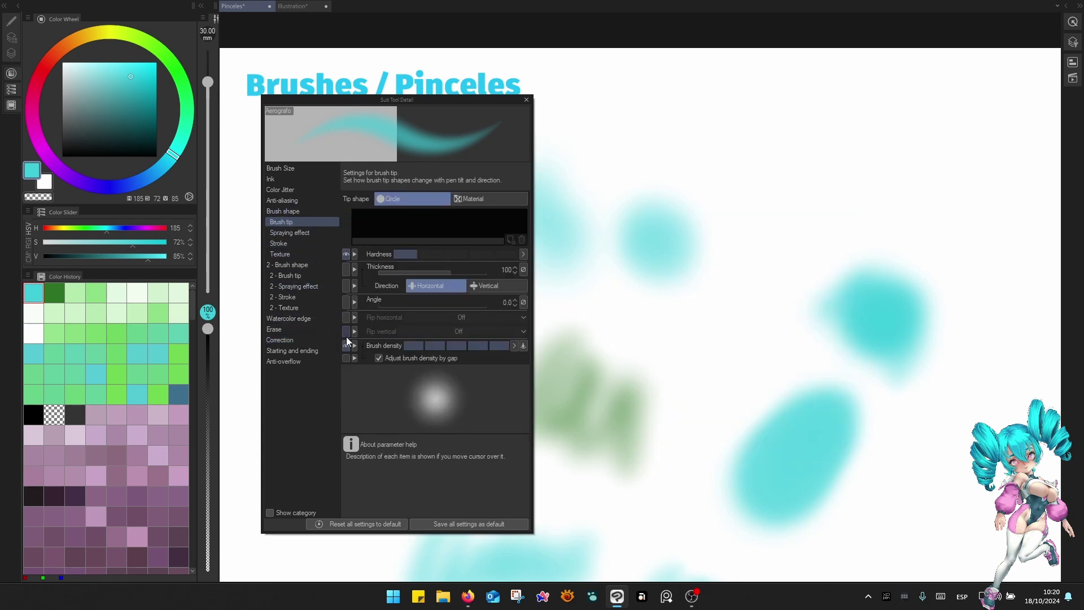
pyautogui.click(347, 347)
pyautogui.click(304, 179)
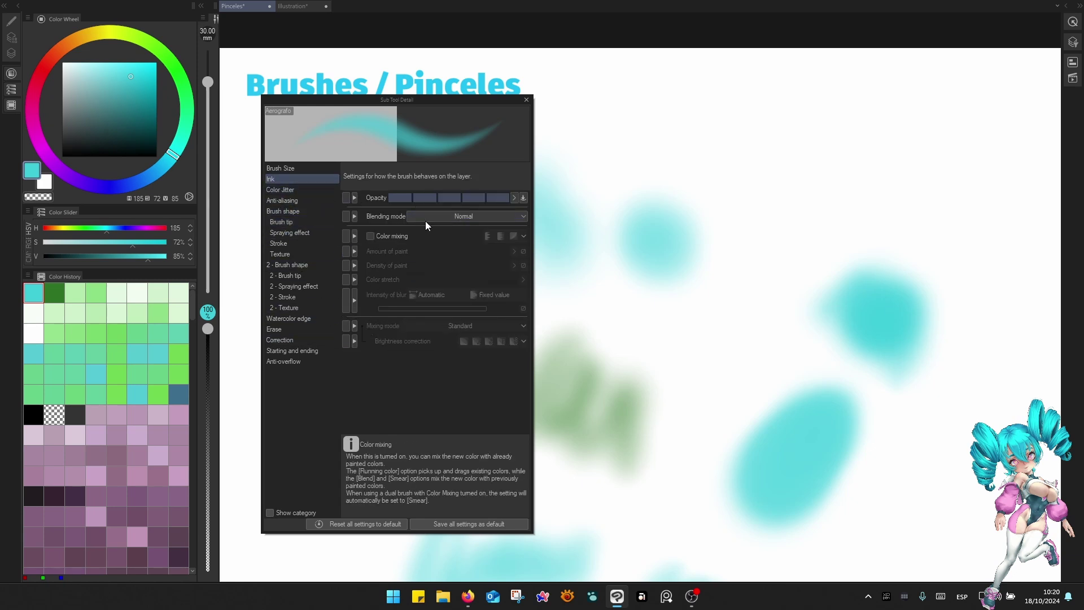
pyautogui.click(346, 199)
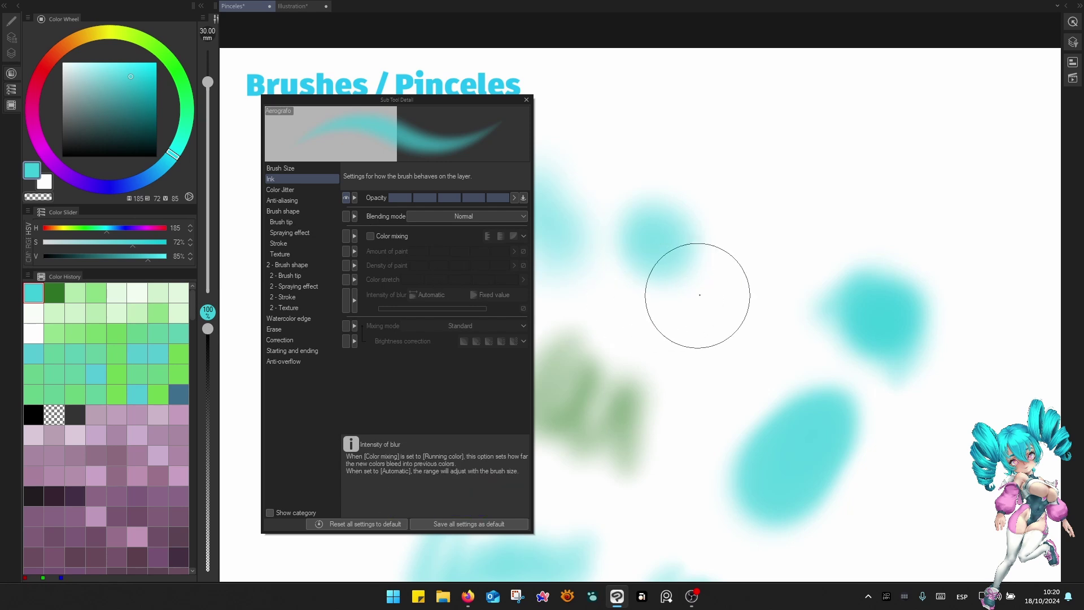
pyautogui.press('F6')
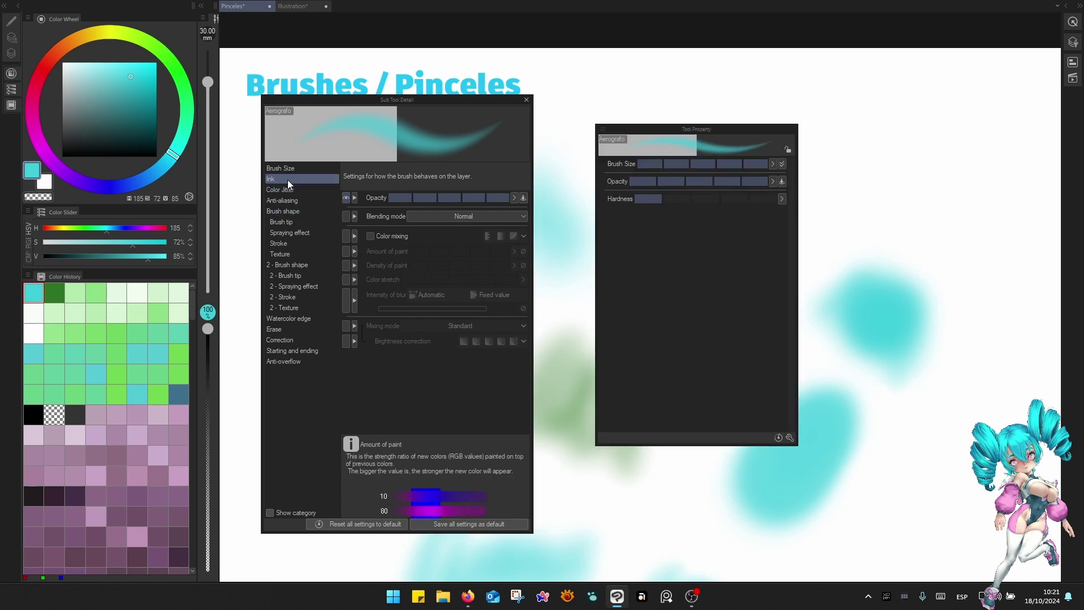
pyautogui.click(306, 169)
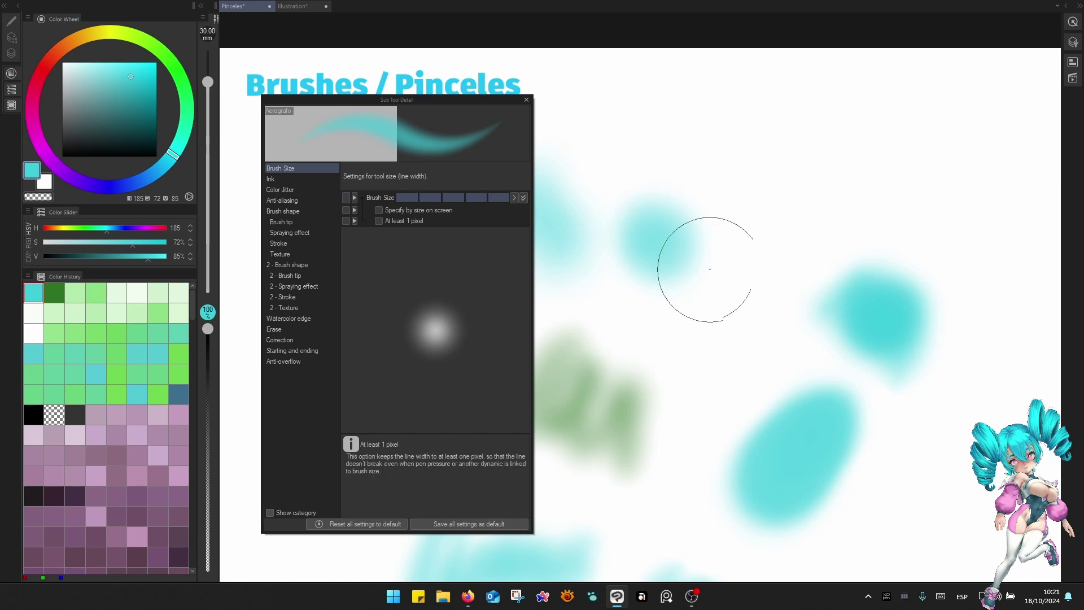
pyautogui.press('F6')
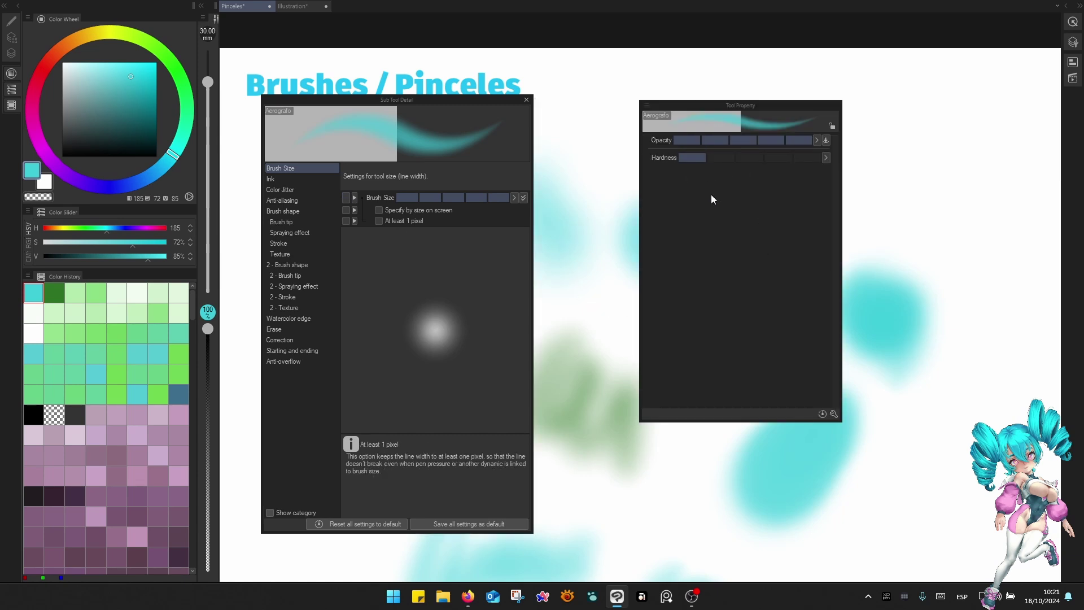
# Display Blend brush tips with Darken in the tool properties, enable it, and paint cyan test strokes on the canvas.
pyautogui.click(297, 244)
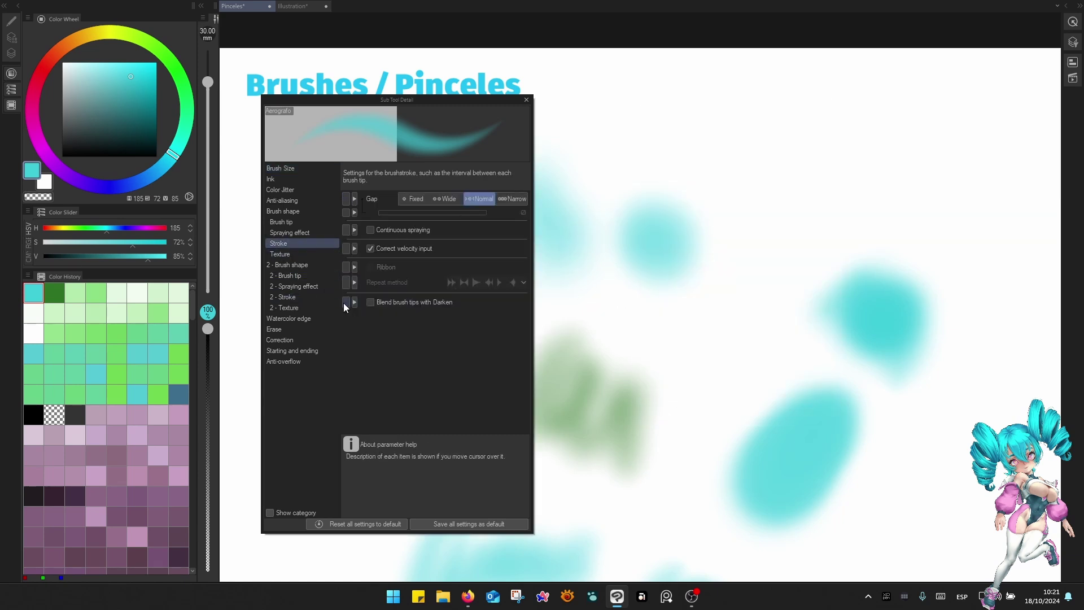
pyautogui.click(346, 303)
pyautogui.press('F6')
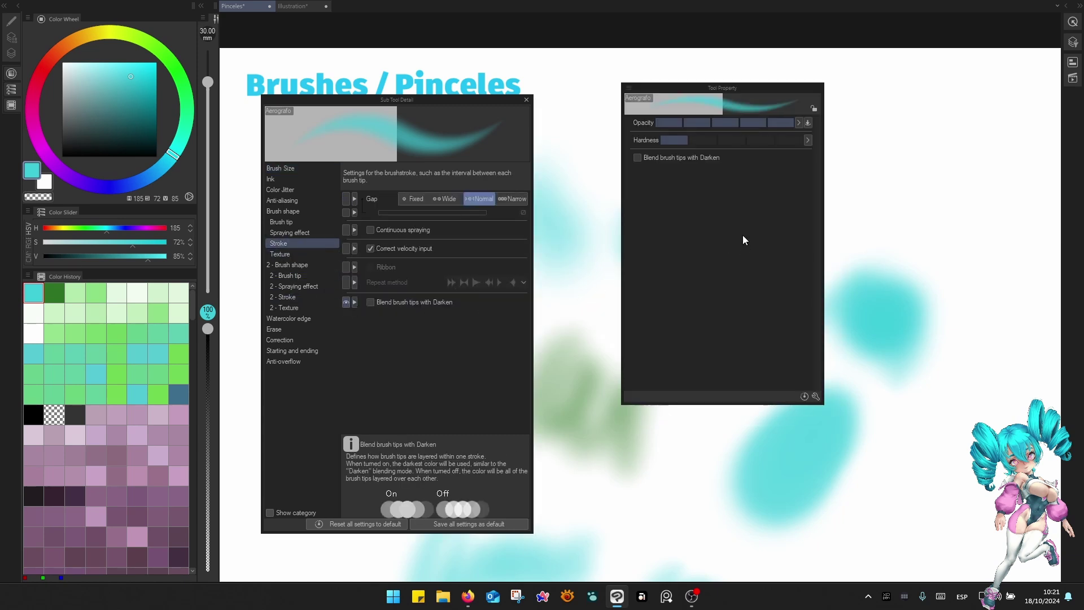
pyautogui.click(638, 159)
pyautogui.moveTo(864, 166)
pyautogui.mouseDown()
pyautogui.moveTo(819, 196)
pyautogui.moveTo(750, 320)
pyautogui.mouseUp()
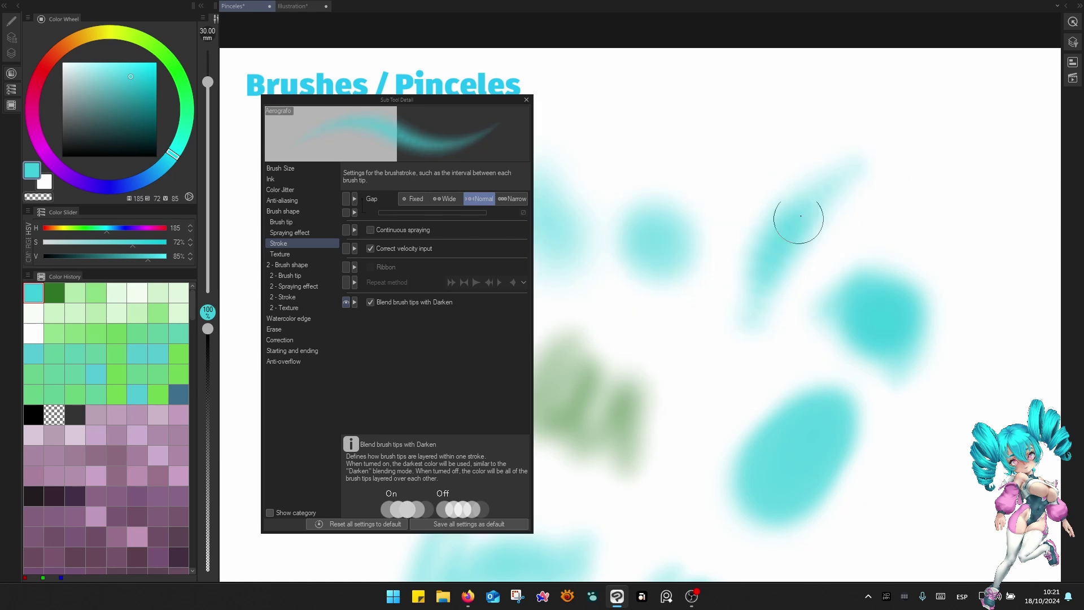
pyautogui.moveTo(801, 215)
pyautogui.mouseDown()
pyautogui.moveTo(740, 318)
pyautogui.moveTo(784, 227)
pyautogui.moveTo(755, 343)
pyautogui.moveTo(769, 324)
pyautogui.moveTo(753, 328)
pyautogui.moveTo(788, 314)
pyautogui.moveTo(798, 290)
pyautogui.moveTo(770, 356)
pyautogui.mouseUp()
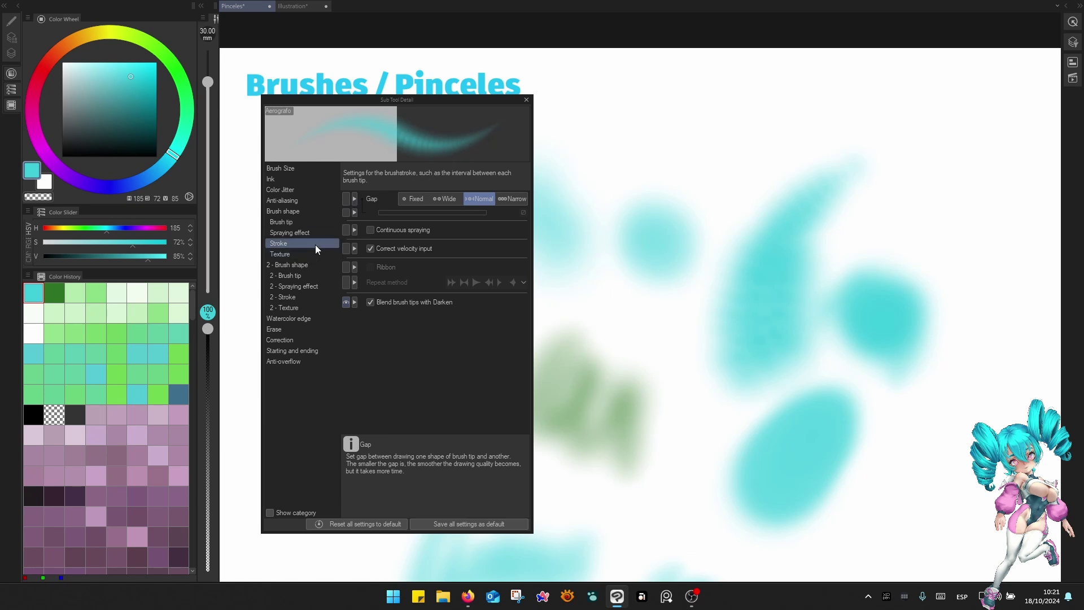
# Set the stroke gap to Narrow and turn off Blend brush tips with Darken, testing the changes with soft cyan strokes.
pyautogui.click(513, 200)
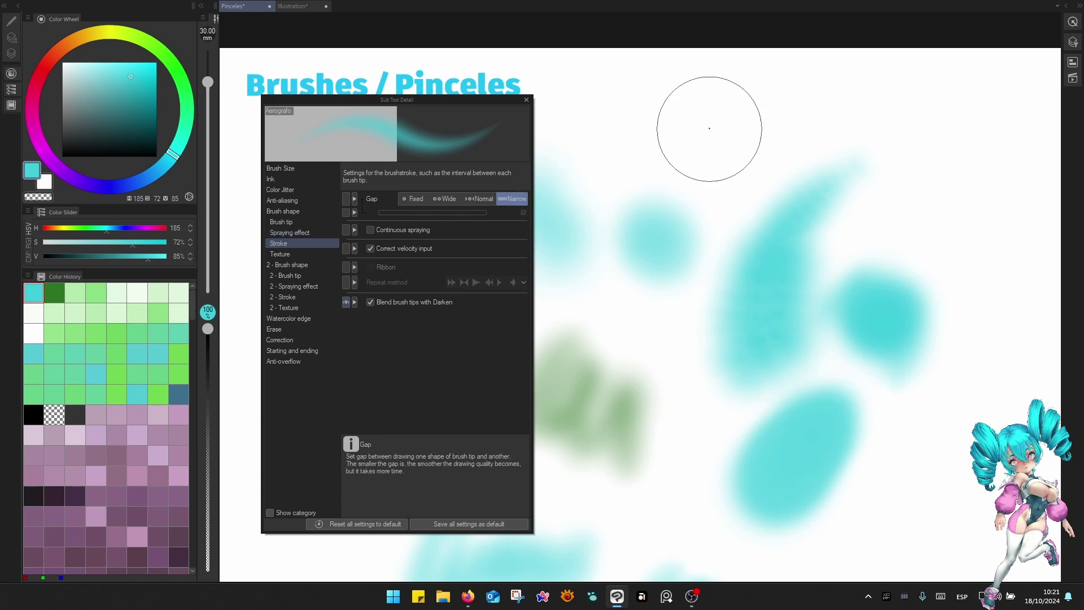
pyautogui.moveTo(733, 117)
pyautogui.mouseDown()
pyautogui.moveTo(702, 153)
pyautogui.moveTo(721, 169)
pyautogui.mouseUp()
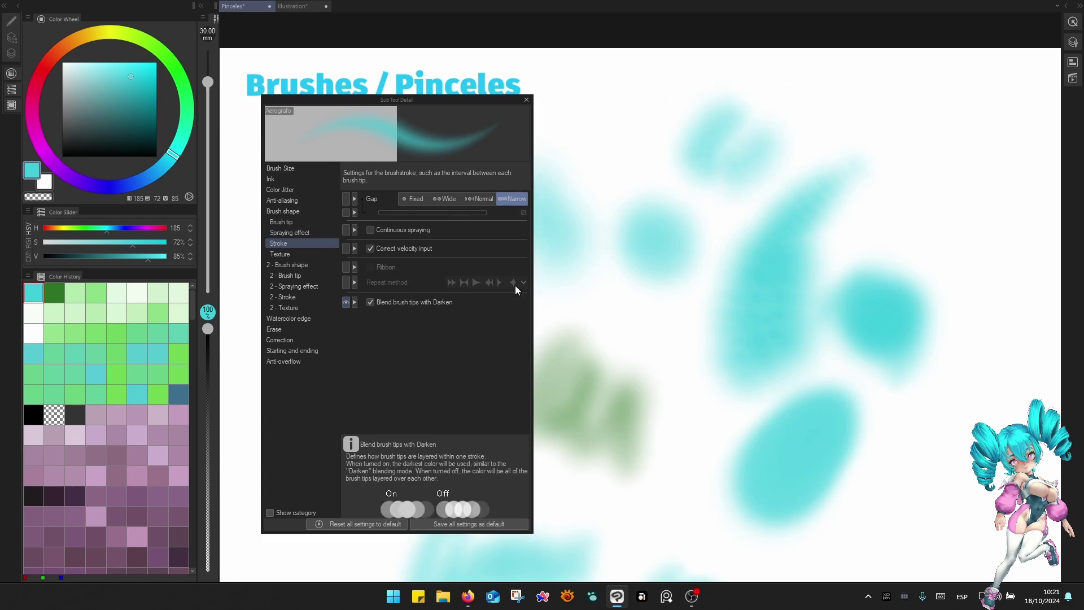
pyautogui.press('F4')
pyautogui.click(669, 138)
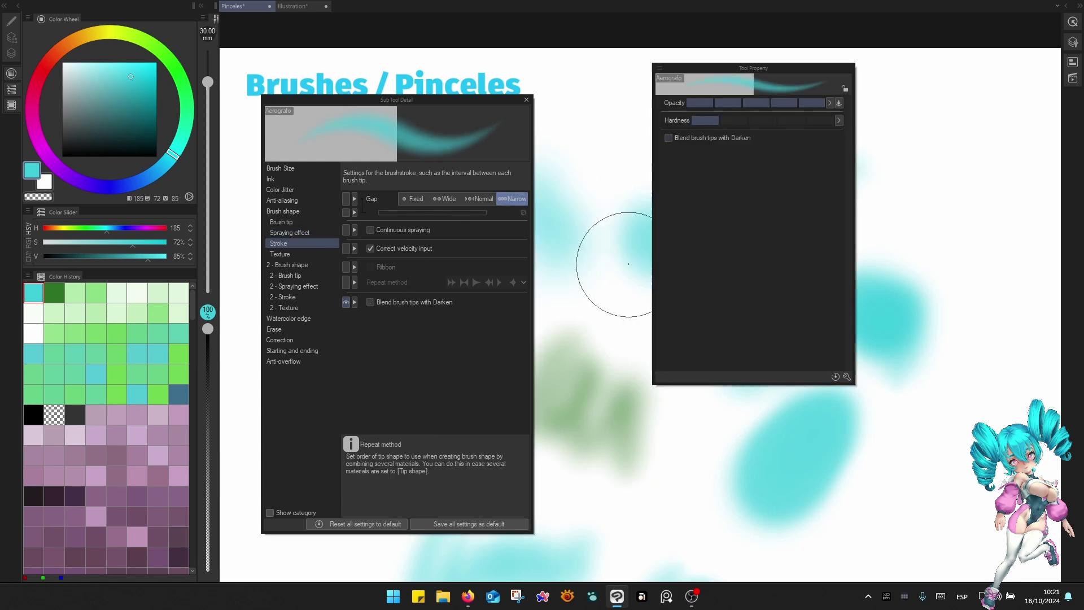
pyautogui.moveTo(874, 170)
pyautogui.mouseDown()
pyautogui.moveTo(923, 175)
pyautogui.moveTo(910, 279)
pyautogui.mouseUp()
pyautogui.moveTo(929, 220)
pyautogui.mouseDown()
pyautogui.moveTo(939, 208)
pyautogui.moveTo(948, 305)
pyautogui.mouseUp()
pyautogui.press('F4')
pyautogui.press('F4')
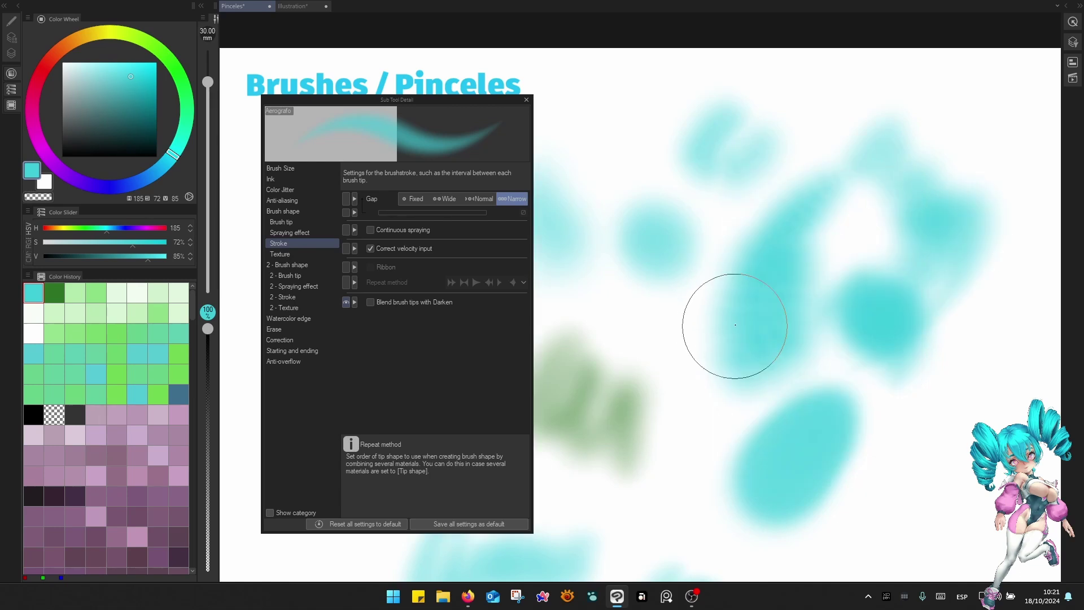
# Clear the test strokes from the canvas and save the Aerografo brush's current settings as its default.
pyautogui.press('F3')
pyautogui.click(724, 169)
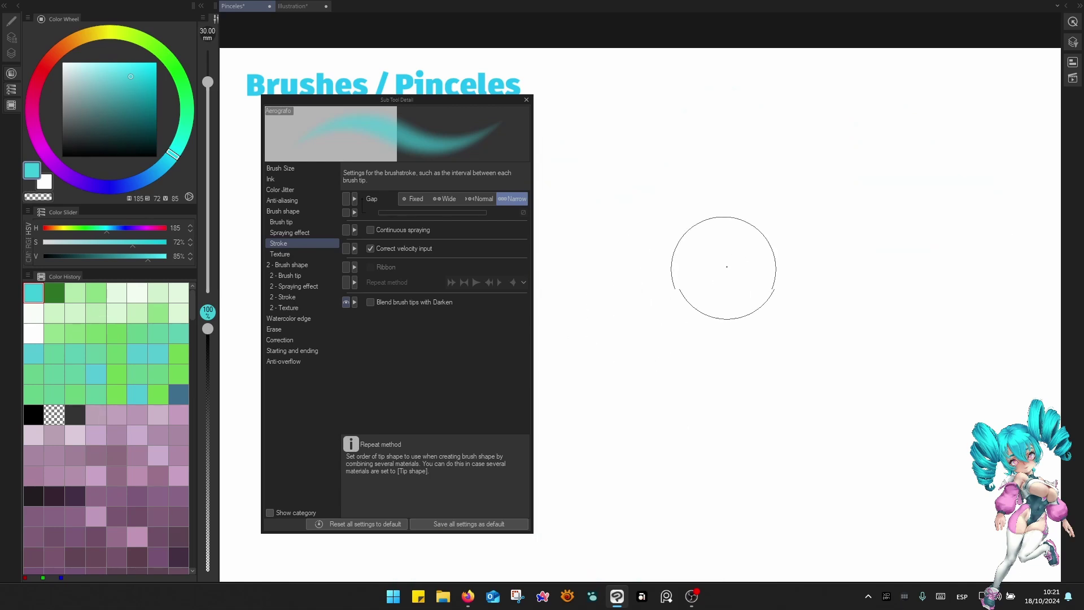
pyautogui.click(492, 524)
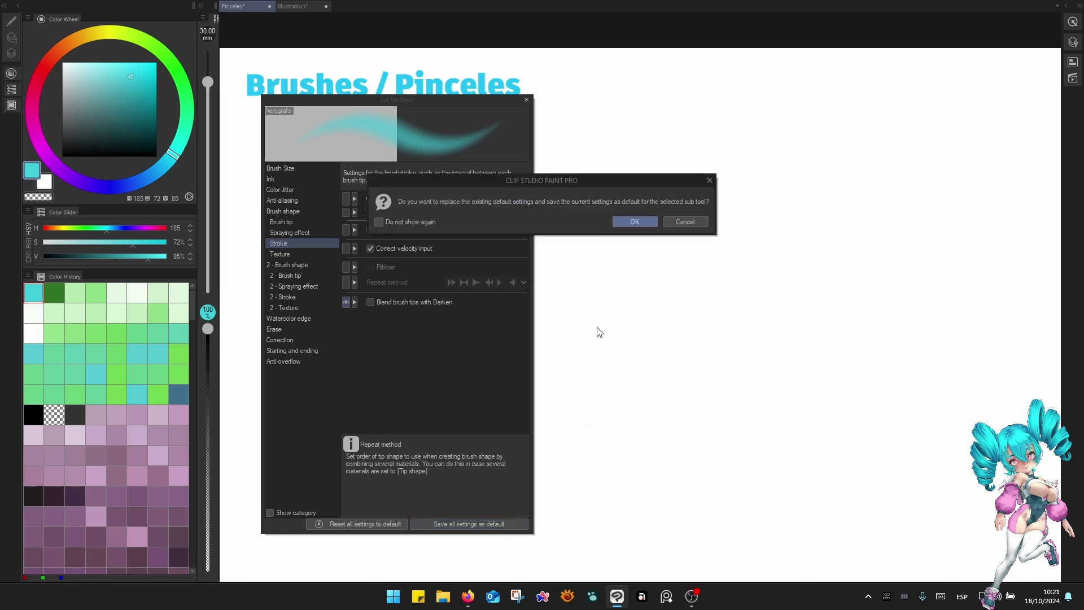
pyautogui.click(636, 224)
# Select the Basico Paint brush and save all its current settings as its default.
pyautogui.press('F3')
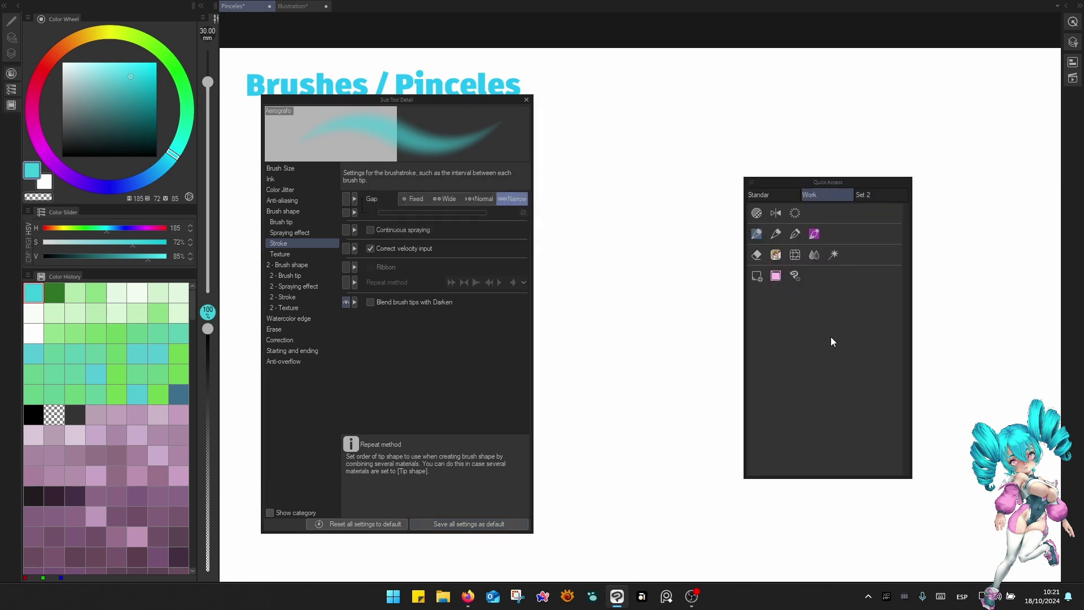
pyautogui.press('F3')
pyautogui.press('F2')
pyautogui.click(973, 235)
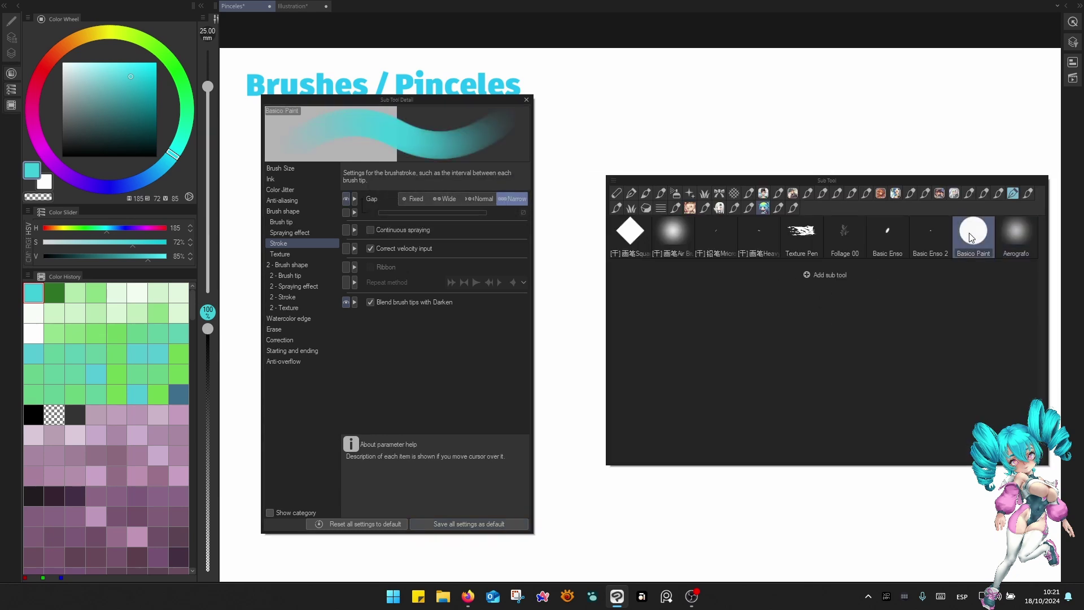
pyautogui.click(493, 524)
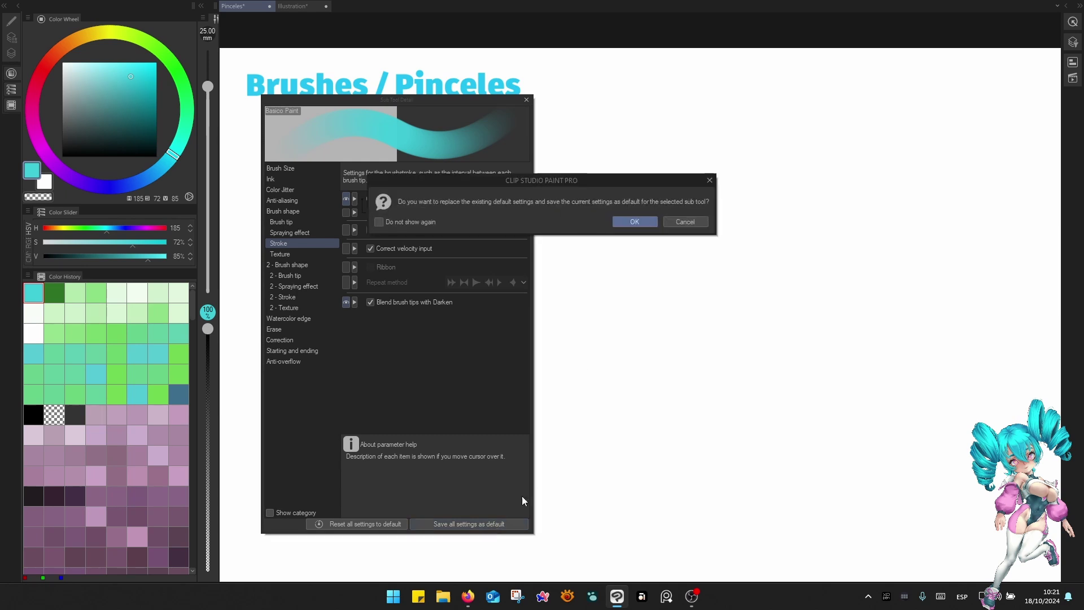
pyautogui.click(634, 222)
# Paint overlapping cyan patches with Basico Paint and a soft cyan patch below them with Aerografo.
pyautogui.moveTo(726, 243)
pyautogui.mouseDown()
pyautogui.moveTo(696, 310)
pyautogui.moveTo(738, 245)
pyautogui.moveTo(740, 360)
pyautogui.moveTo(703, 318)
pyautogui.moveTo(774, 307)
pyautogui.mouseUp()
pyautogui.press('F2')
pyautogui.click(1003, 195)
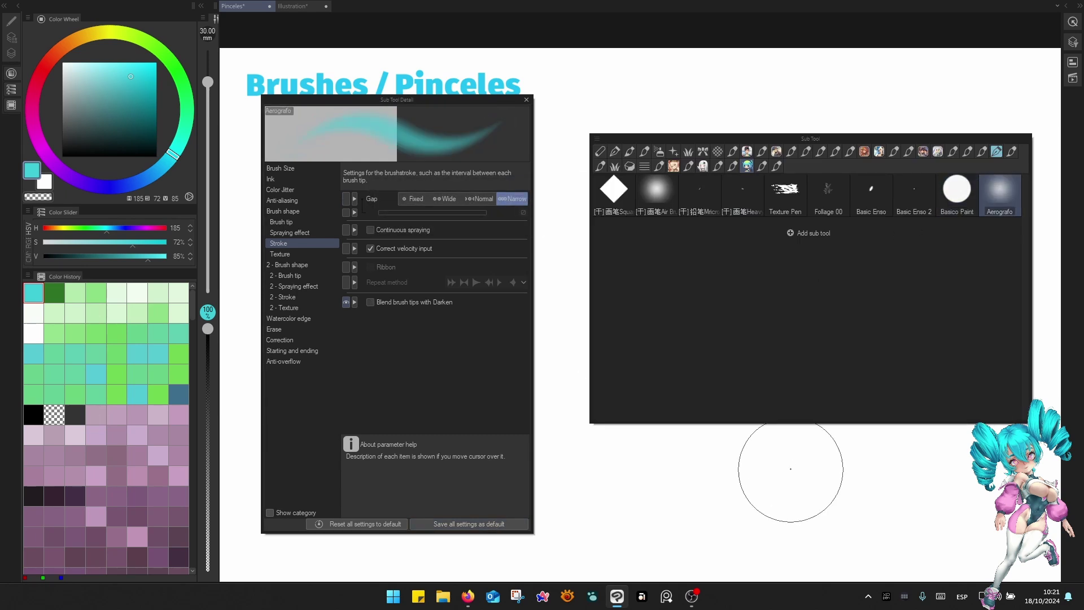
pyautogui.moveTo(782, 469); pyautogui.dragTo(922, 368)
# Draw a cyan zigzag with the Basic Enso brush, then thinner curved strokes above the patches at reduced brush sizes.
pyautogui.press('F2')
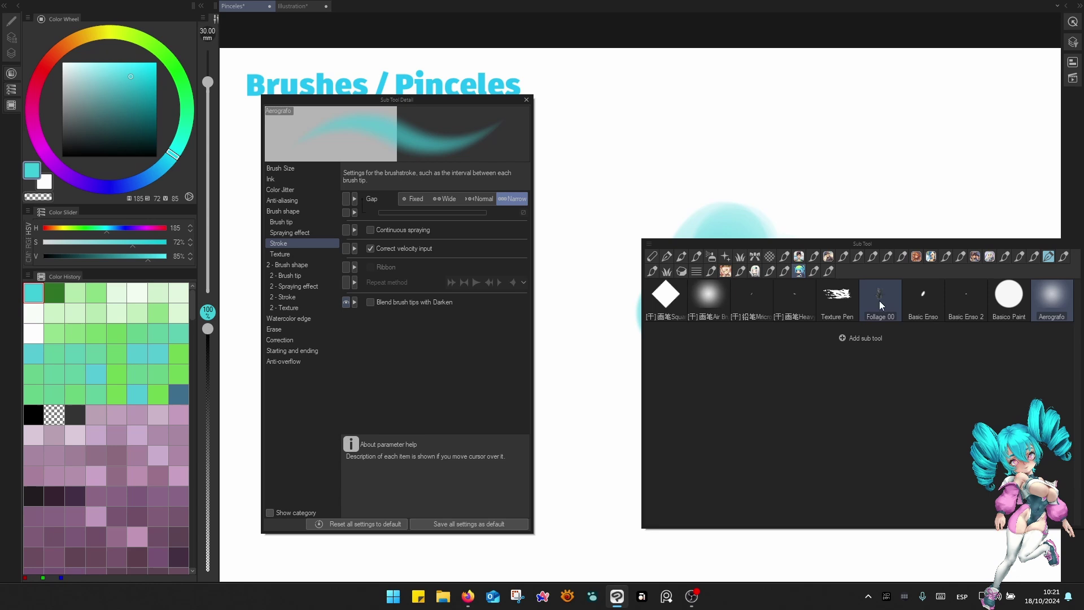
pyautogui.click(923, 297)
pyautogui.moveTo(825, 181)
pyautogui.mouseDown()
pyautogui.moveTo(858, 197)
pyautogui.moveTo(871, 238)
pyautogui.moveTo(836, 301)
pyautogui.mouseUp()
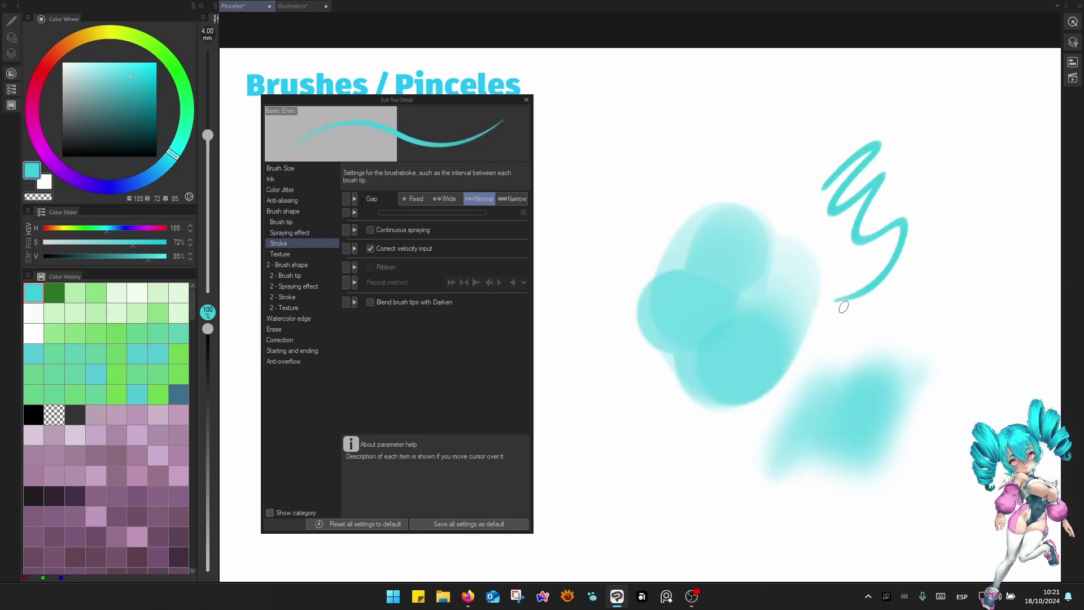
pyautogui.press('[')
pyautogui.moveTo(782, 87); pyautogui.dragTo(659, 217)
pyautogui.press('[')
pyautogui.moveTo(709, 133)
pyautogui.mouseDown()
pyautogui.moveTo(716, 161)
pyautogui.moveTo(753, 148)
pyautogui.moveTo(766, 193)
pyautogui.mouseUp()
# Select the Basic Enso 2 brush and draw cyan test strokes beside the zigzag while enlarging the brush to 3 mm.
pyautogui.press('F2')
pyautogui.click(866, 105)
pyautogui.press(']')
pyautogui.press(']')
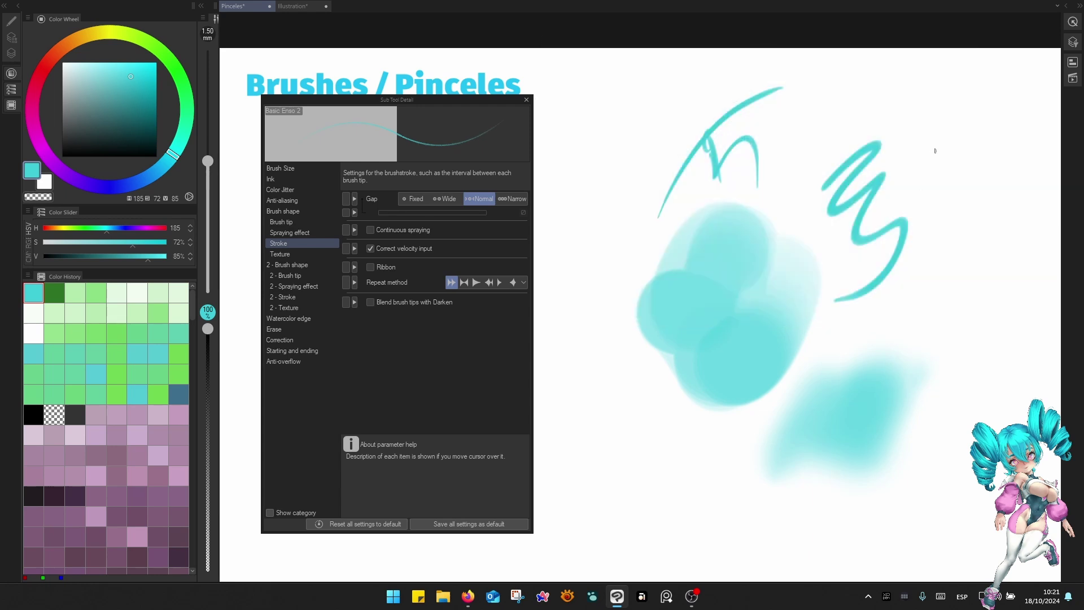
pyautogui.press(']')
pyautogui.press(']')
pyautogui.moveTo(920, 145); pyautogui.dragTo(931, 191)
pyautogui.press(']')
pyautogui.press(']')
pyautogui.moveTo(959, 136)
pyautogui.mouseDown()
pyautogui.moveTo(929, 209)
pyautogui.moveTo(938, 277)
pyautogui.moveTo(923, 265)
pyautogui.moveTo(923, 240)
pyautogui.moveTo(952, 242)
pyautogui.moveTo(937, 302)
pyautogui.mouseUp()
# Clear all brush test strokes from the Pinceles canvas.
pyautogui.press('F1')
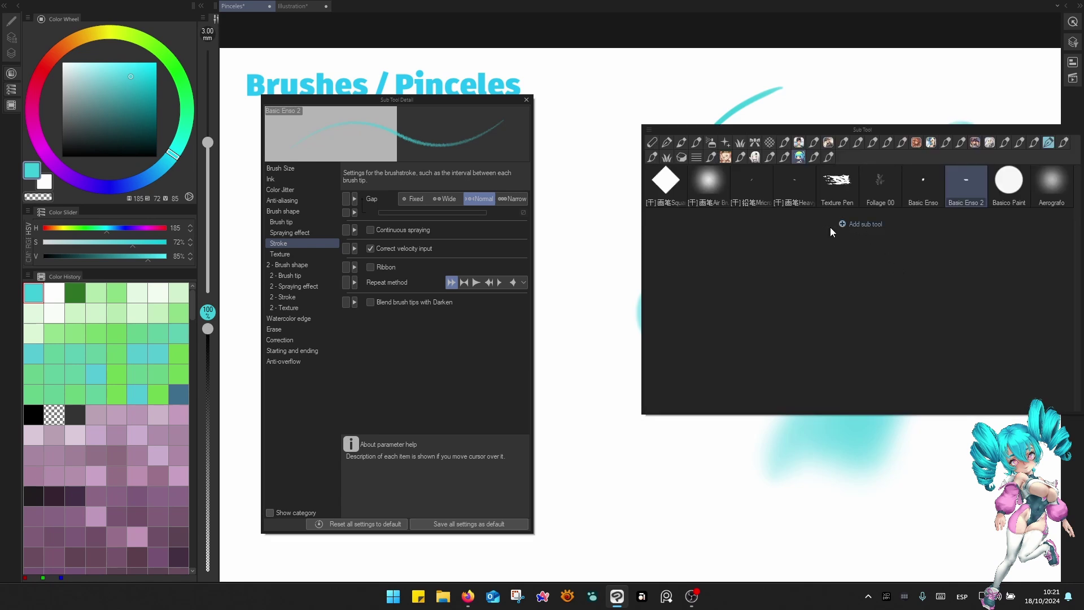
pyautogui.press('F1')
pyautogui.press('F2')
pyautogui.click(806, 103)
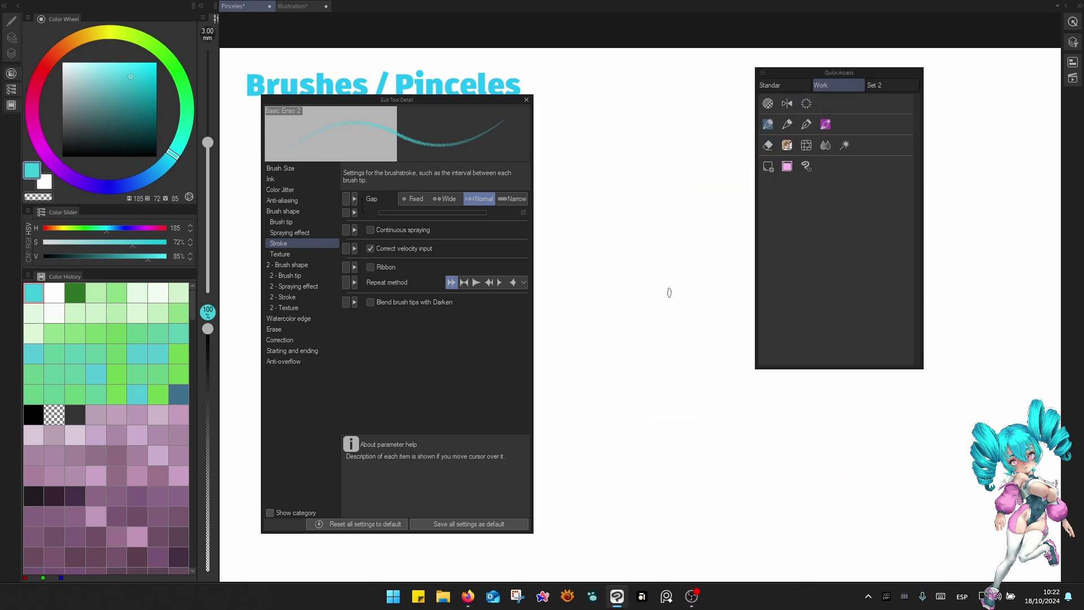
pyautogui.press('F2')
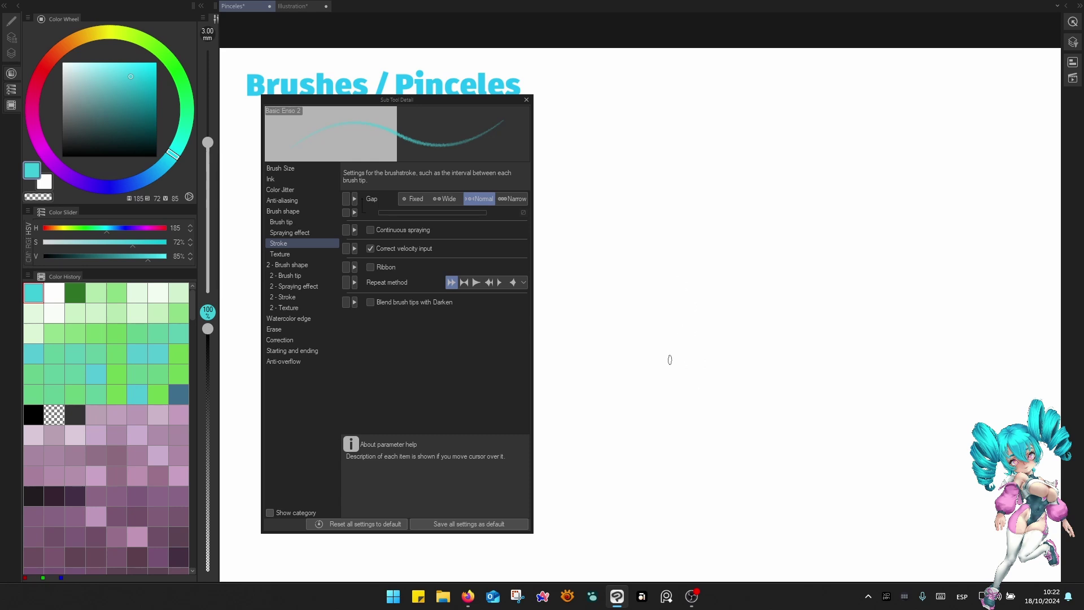
# Switch to the Illustration document, close the brush detail settings, and clear the black blob painting from the canvas.
pyautogui.click(303, 7)
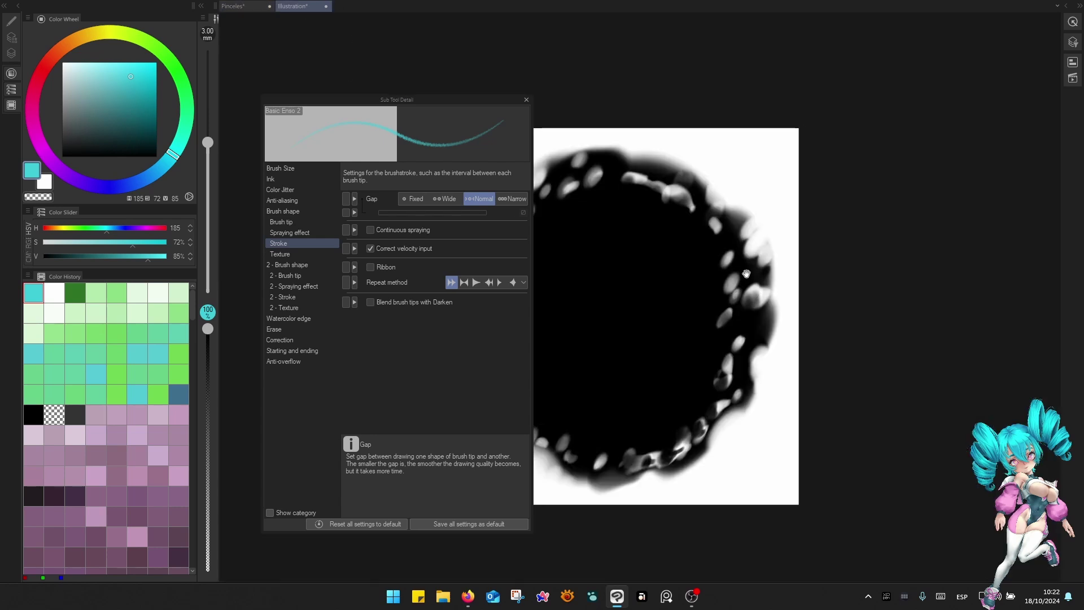
pyautogui.moveTo(746, 274); pyautogui.dragTo(832, 255)
pyautogui.click(526, 100)
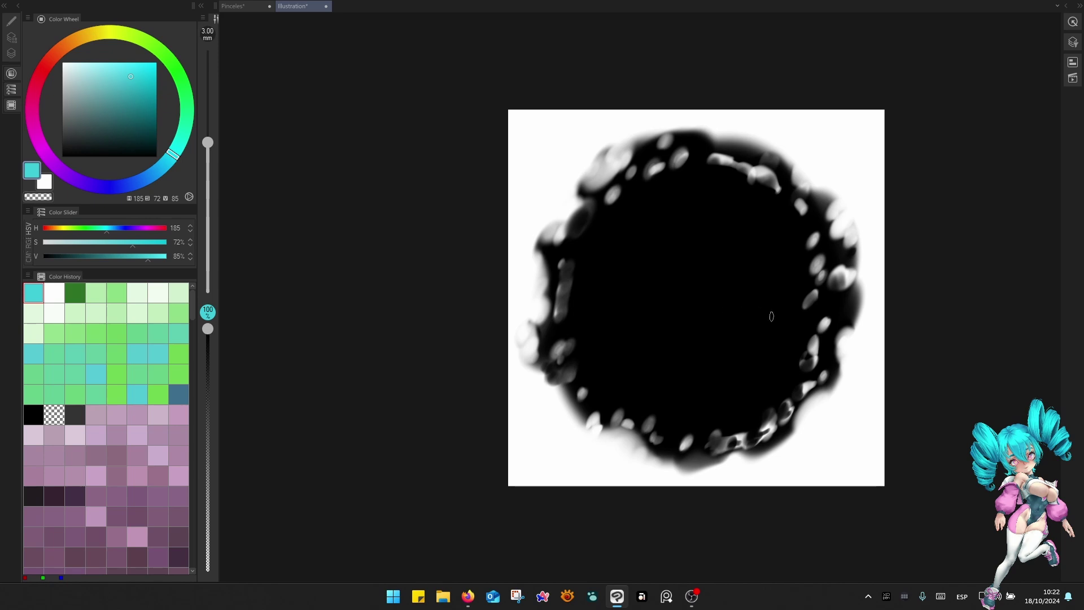
pyautogui.moveTo(779, 344); pyautogui.dragTo(771, 339)
pyautogui.rightClick(763, 319)
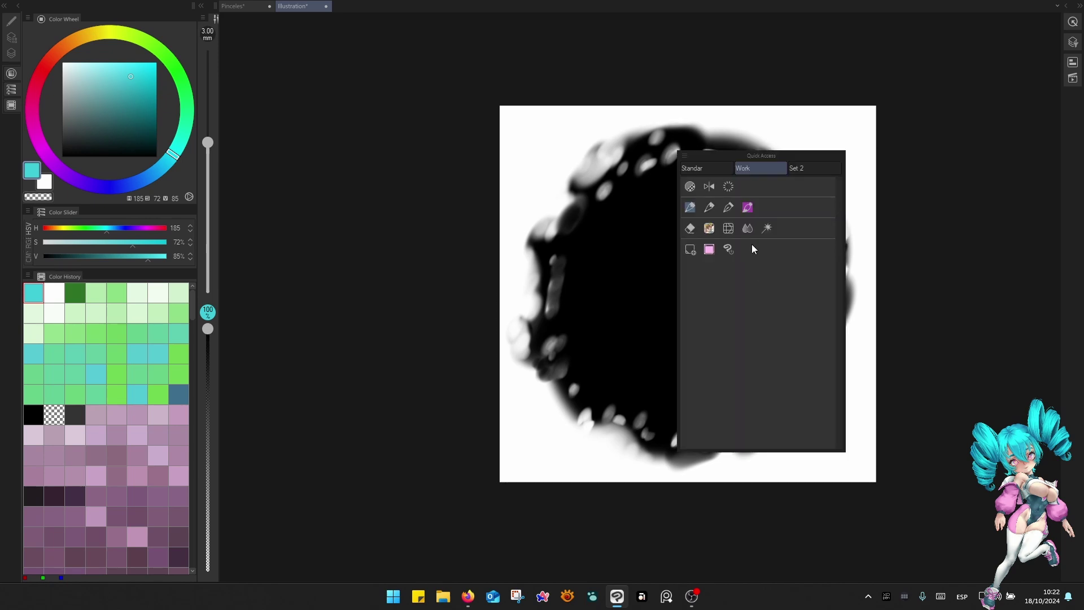
pyautogui.click(728, 189)
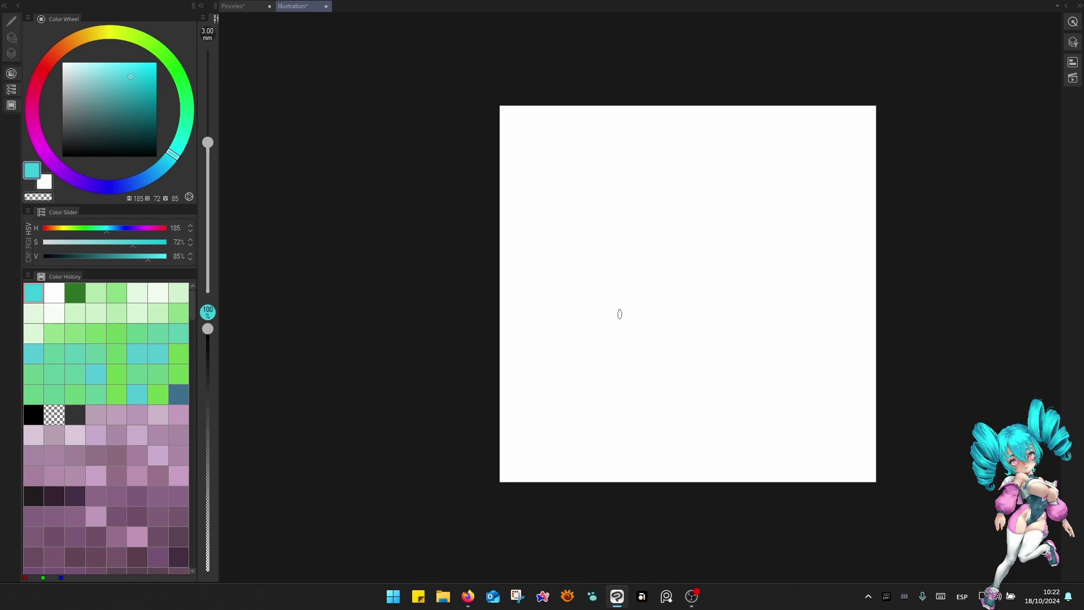
# Set the drawing colour to black and lasso-fill a bowl-shaped half oval across the middle of the canvas.
pyautogui.rightClick(715, 280)
pyautogui.rightClick(714, 320)
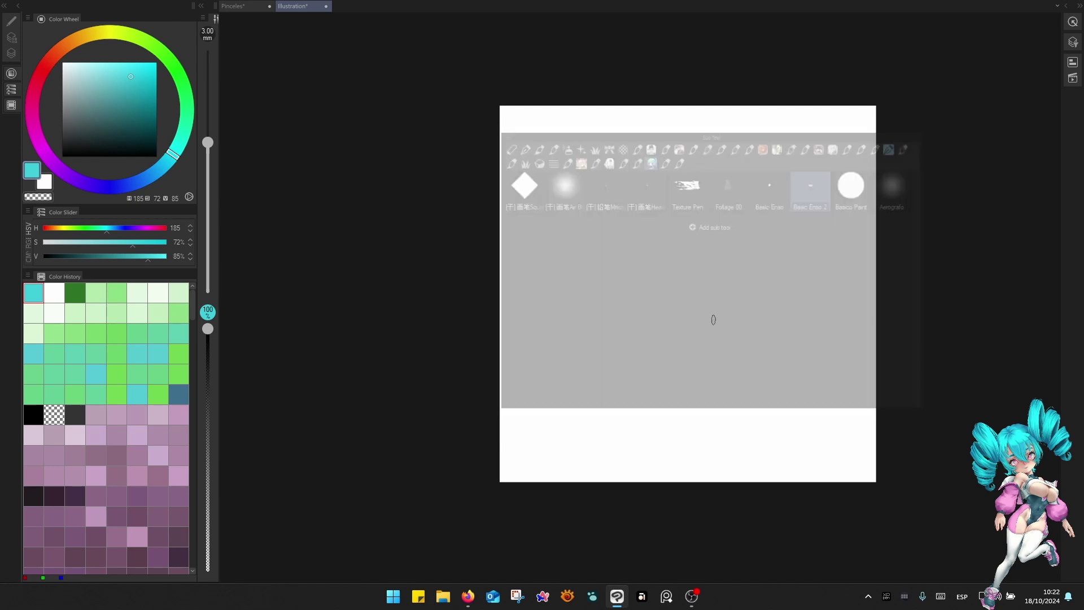
pyautogui.press('p')
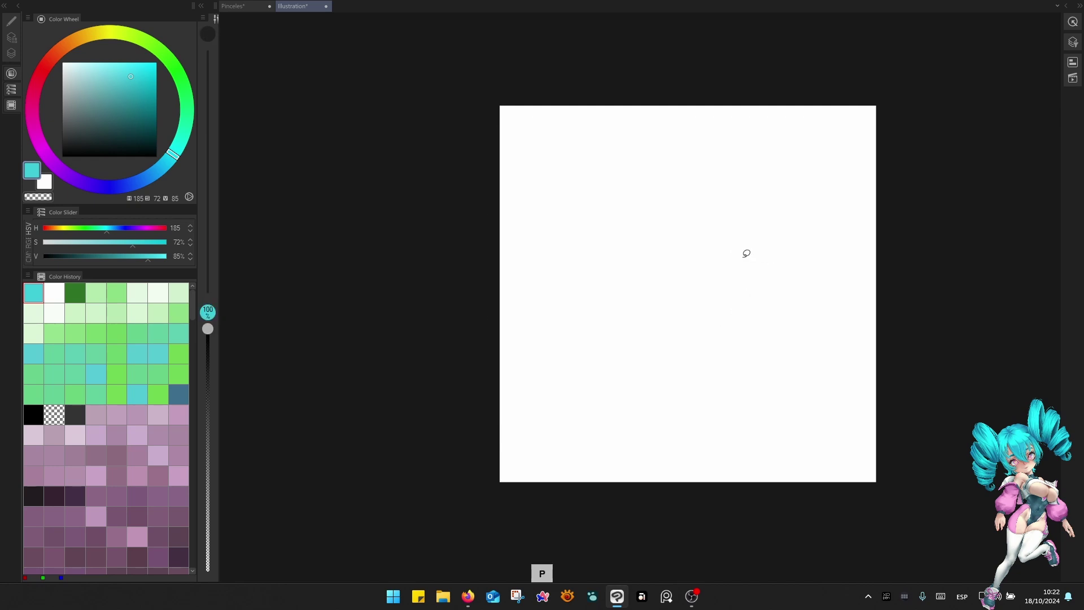
pyautogui.moveTo(106, 148); pyautogui.dragTo(27, 179)
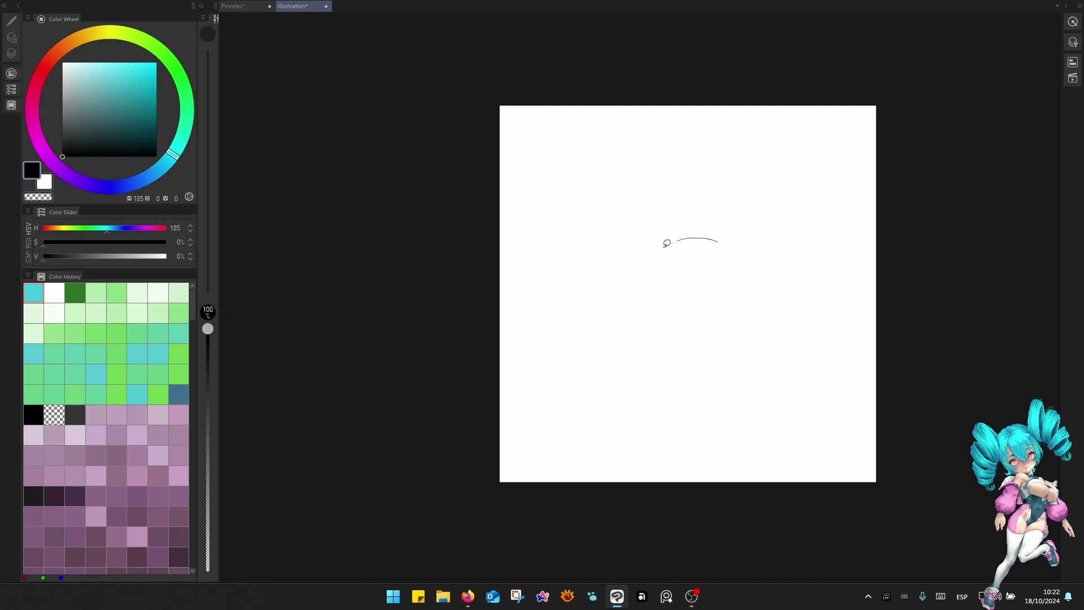
pyautogui.moveTo(667, 243)
pyautogui.mouseDown()
pyautogui.moveTo(742, 225)
pyautogui.moveTo(622, 313)
pyautogui.moveTo(832, 274)
pyautogui.moveTo(830, 235)
pyautogui.mouseUp()
pyautogui.hotkey('ctrl', 'z')
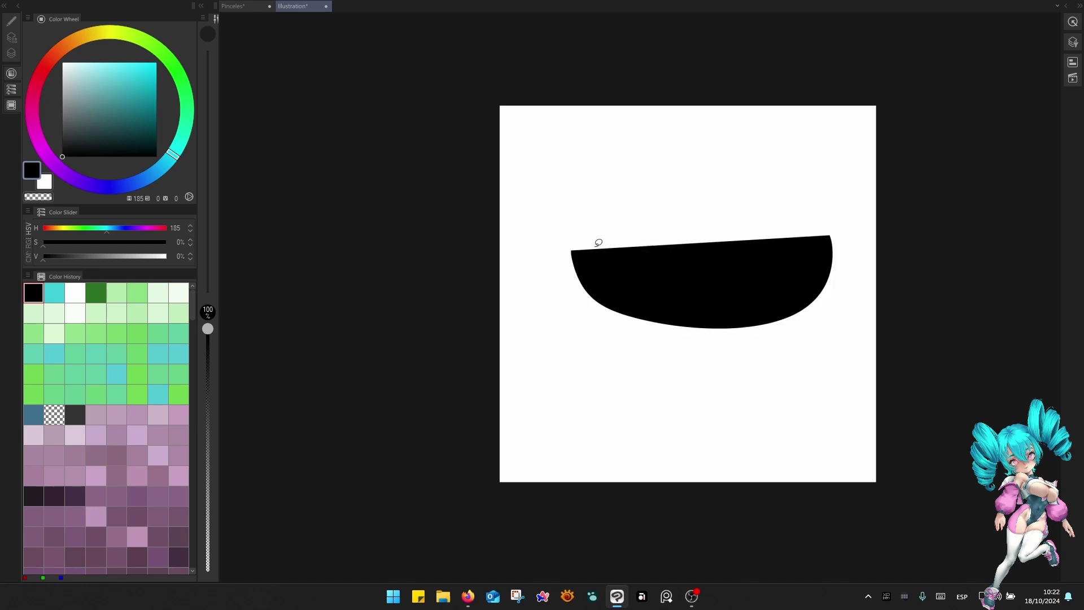
pyautogui.moveTo(575, 242)
pyautogui.mouseDown()
pyautogui.moveTo(709, 292)
pyautogui.moveTo(830, 236)
pyautogui.mouseUp()
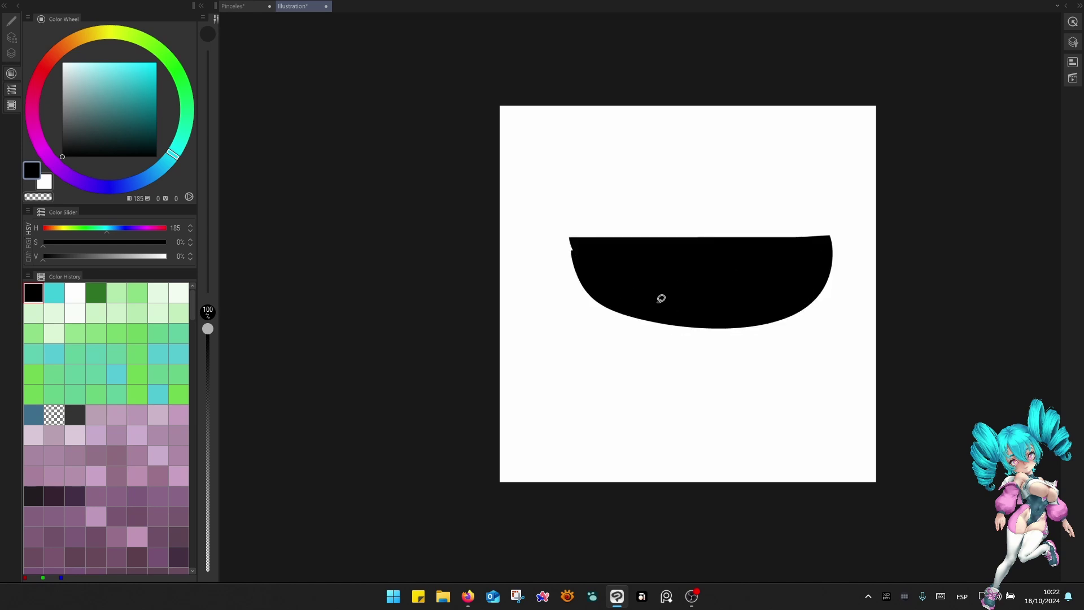
# Lasso-fill a black block under the bowl shape and work ragged streaks into its left edge, alternating black and transparent fills.
pyautogui.moveTo(587, 351)
pyautogui.mouseDown()
pyautogui.moveTo(764, 289)
pyautogui.moveTo(824, 353)
pyautogui.mouseUp()
pyautogui.press('c')
pyautogui.moveTo(561, 246)
pyautogui.mouseDown()
pyautogui.moveTo(617, 249)
pyautogui.moveTo(580, 281)
pyautogui.mouseUp()
pyautogui.press('c')
pyautogui.moveTo(586, 238)
pyautogui.mouseDown()
pyautogui.moveTo(581, 250)
pyautogui.moveTo(608, 285)
pyautogui.mouseUp()
pyautogui.press('c')
pyautogui.moveTo(666, 252)
pyautogui.mouseDown()
pyautogui.moveTo(641, 272)
pyautogui.moveTo(678, 280)
pyautogui.mouseUp()
pyautogui.press('c')
# Roughen the shape's top and right edges with jagged black lasso fills and small transparent cut-outs.
pyautogui.press('c')
pyautogui.moveTo(723, 232); pyautogui.dragTo(750, 237)
pyautogui.press('c')
pyautogui.press('c')
pyautogui.moveTo(825, 236)
pyautogui.mouseDown()
pyautogui.moveTo(806, 232)
pyautogui.moveTo(830, 241)
pyautogui.mouseUp()
pyautogui.press('c')
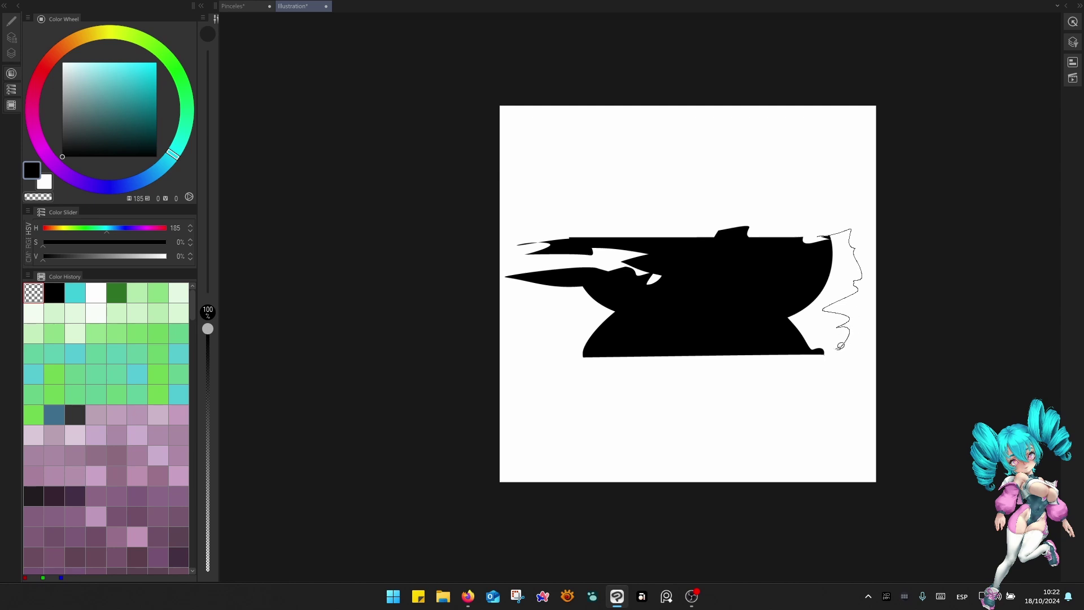
pyautogui.moveTo(841, 346); pyautogui.dragTo(787, 351)
pyautogui.moveTo(797, 296)
pyautogui.mouseDown()
pyautogui.moveTo(796, 333)
pyautogui.moveTo(809, 321)
pyautogui.mouseUp()
pyautogui.press('c')
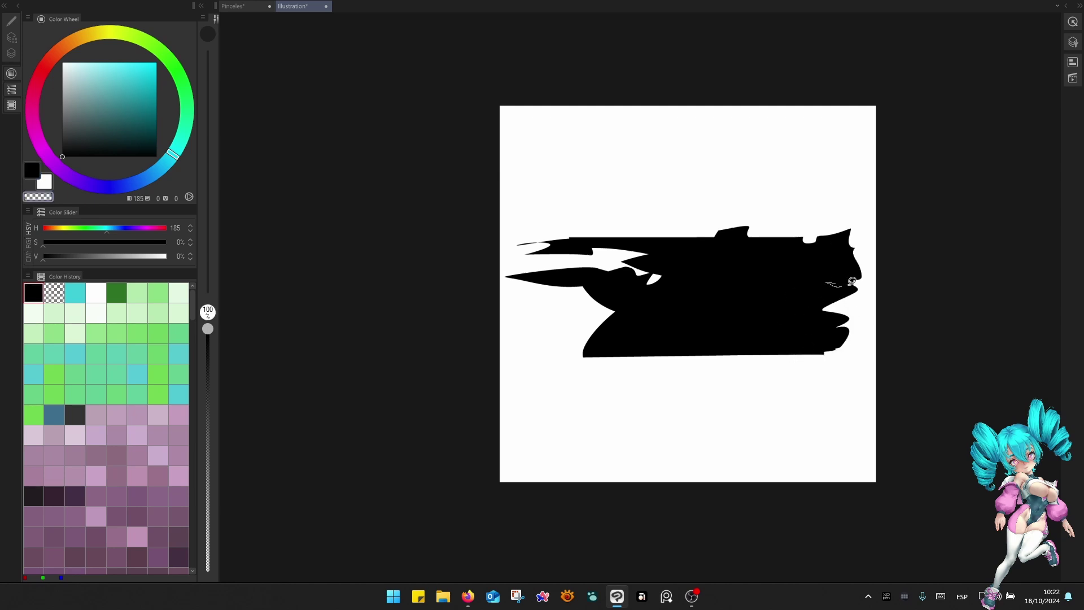
pyautogui.moveTo(853, 281); pyautogui.dragTo(828, 284)
pyautogui.press('c')
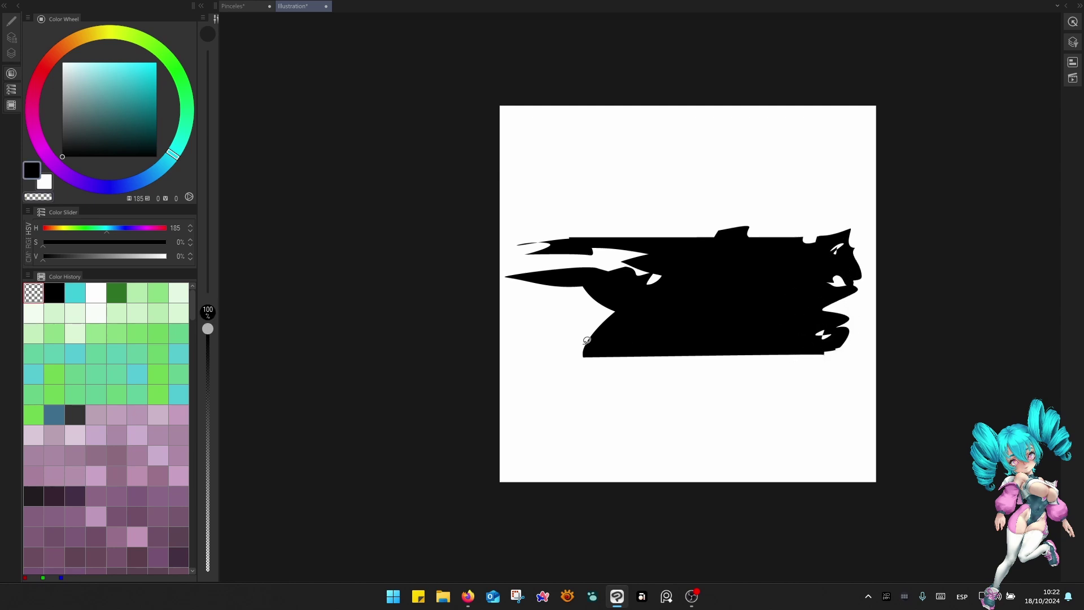
# Lasso-fill black spikes at the shape's lower left corner and cut small transparent gaps into its left half and top edge.
pyautogui.moveTo(600, 345)
pyautogui.mouseDown()
pyautogui.moveTo(503, 361)
pyautogui.moveTo(671, 357)
pyautogui.moveTo(599, 353)
pyautogui.moveTo(615, 370)
pyautogui.moveTo(635, 368)
pyautogui.mouseUp()
pyautogui.press('c')
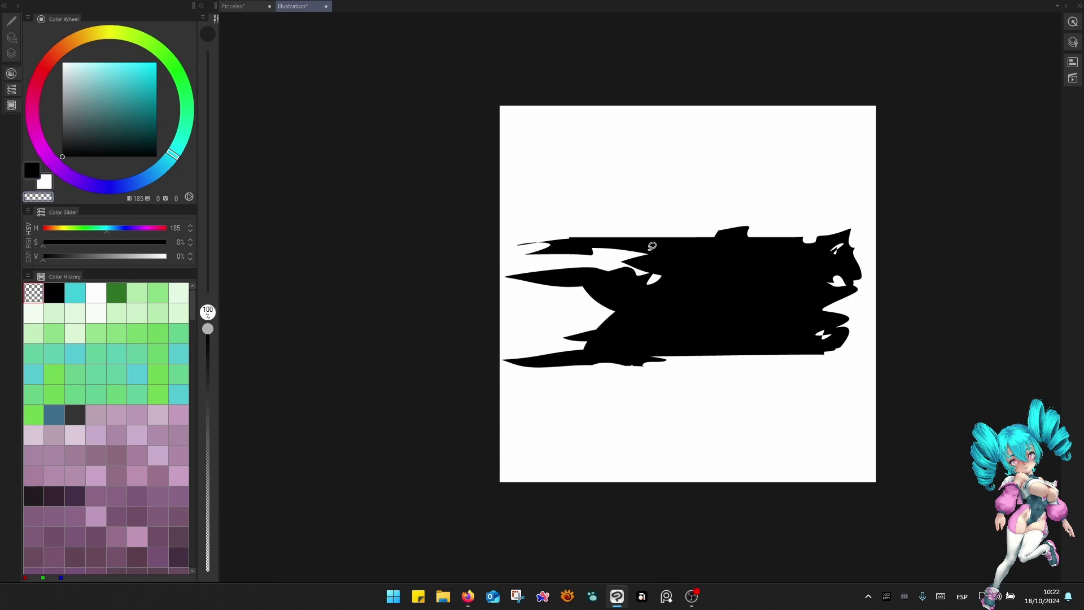
pyautogui.moveTo(707, 240); pyautogui.dragTo(756, 291)
pyautogui.moveTo(689, 259)
pyautogui.mouseDown()
pyautogui.moveTo(678, 261)
pyautogui.moveTo(681, 295)
pyautogui.mouseUp()
pyautogui.moveTo(641, 324); pyautogui.dragTo(637, 334)
pyautogui.moveTo(559, 280)
pyautogui.mouseDown()
pyautogui.moveTo(612, 278)
pyautogui.moveTo(560, 275)
pyautogui.mouseUp()
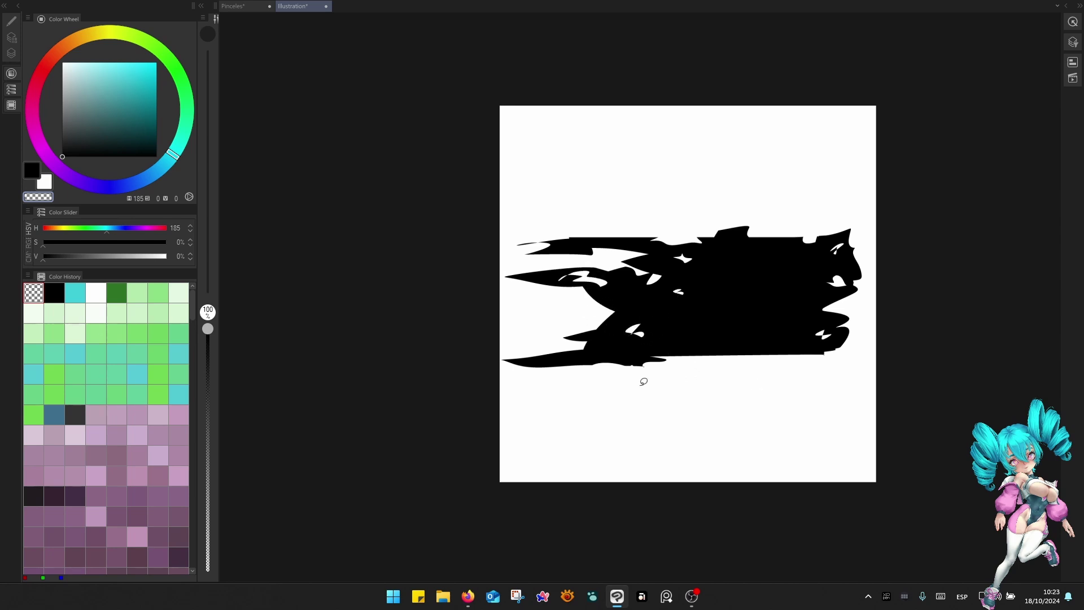
# Add black slivers along the shape's lower right and top edges, and cut transparent nicks into the middle of its left side.
pyautogui.press('c')
pyautogui.moveTo(627, 364)
pyautogui.mouseDown()
pyautogui.moveTo(520, 374)
pyautogui.moveTo(610, 403)
pyautogui.mouseUp()
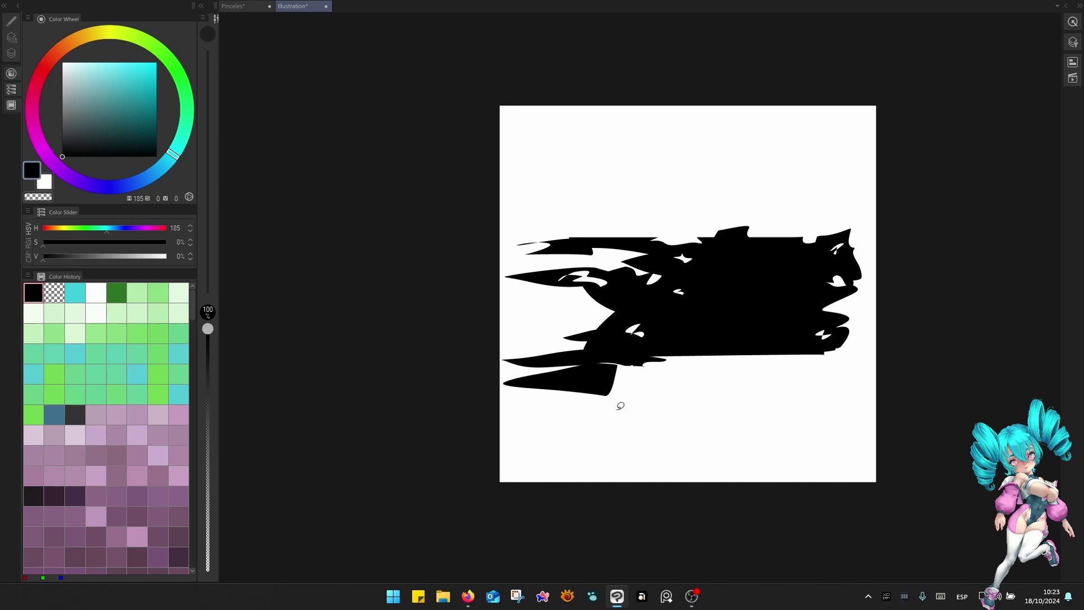
pyautogui.hotkey('ctrl', 'z')
pyautogui.moveTo(742, 356); pyautogui.dragTo(732, 363)
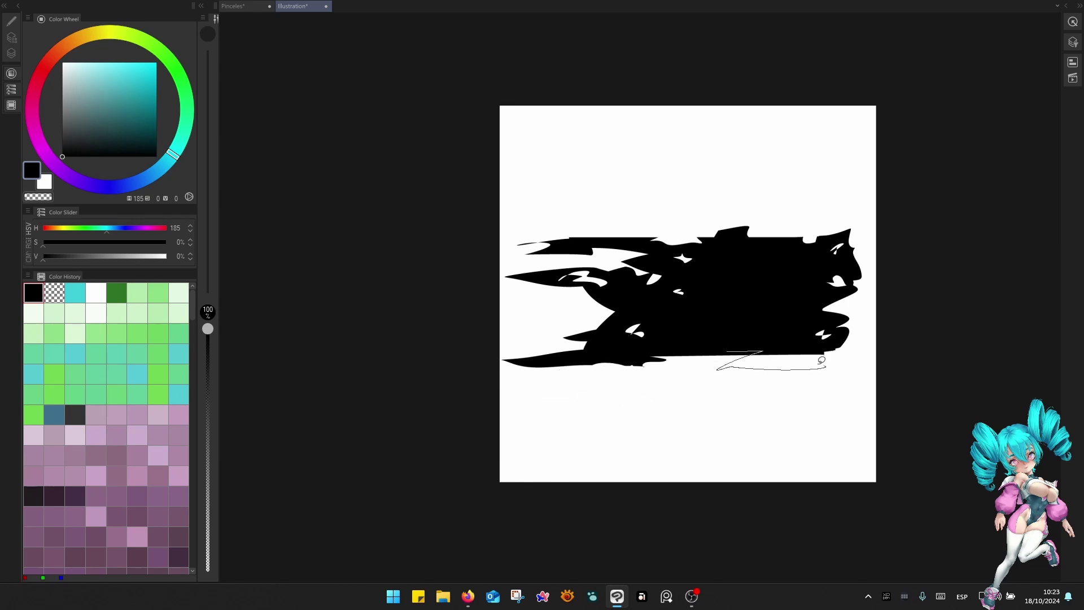
pyautogui.moveTo(793, 346); pyautogui.dragTo(789, 349)
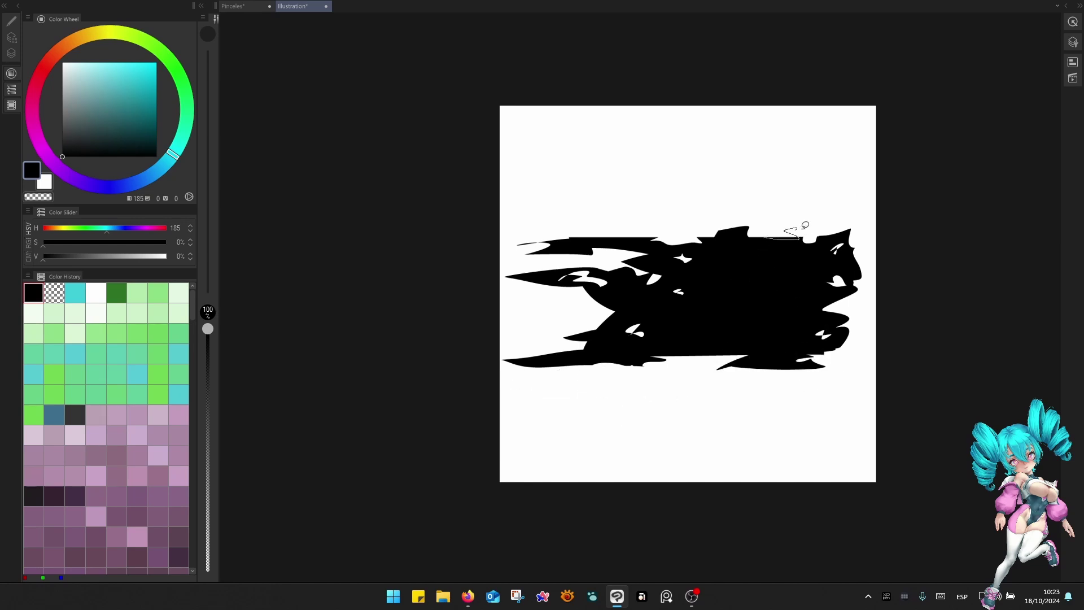
pyautogui.moveTo(806, 224); pyautogui.dragTo(802, 227)
pyautogui.press('c')
pyautogui.moveTo(637, 294)
pyautogui.mouseDown()
pyautogui.moveTo(603, 309)
pyautogui.moveTo(663, 305)
pyautogui.moveTo(653, 296)
pyautogui.moveTo(665, 307)
pyautogui.moveTo(644, 311)
pyautogui.mouseUp()
pyautogui.press('c')
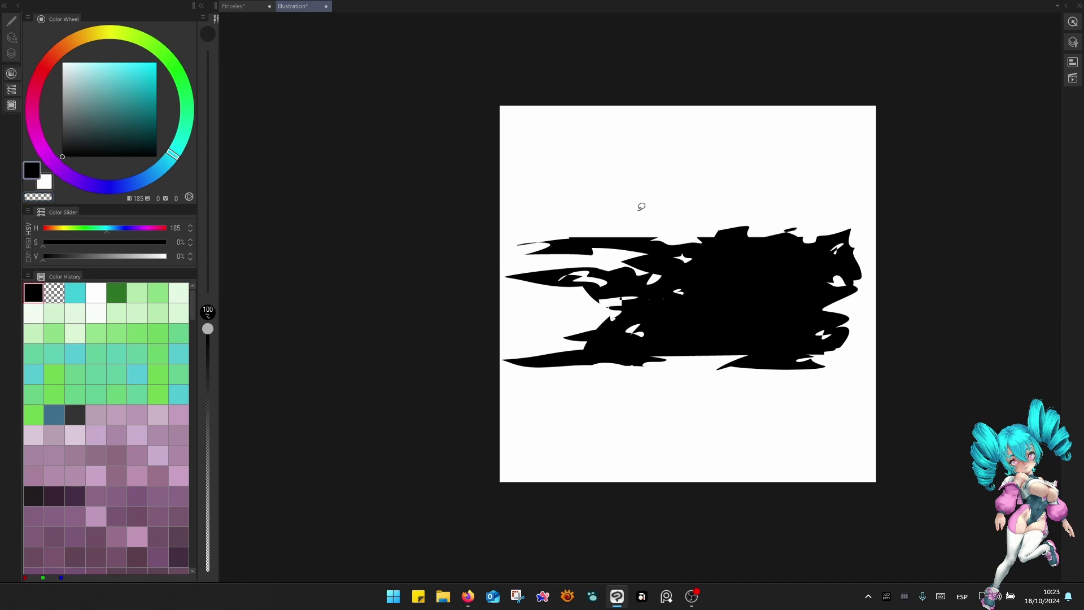
pyautogui.moveTo(683, 186)
pyautogui.mouseDown()
pyautogui.moveTo(686, 403)
pyautogui.moveTo(788, 417)
pyautogui.moveTo(869, 351)
pyautogui.moveTo(838, 160)
pyautogui.mouseUp()
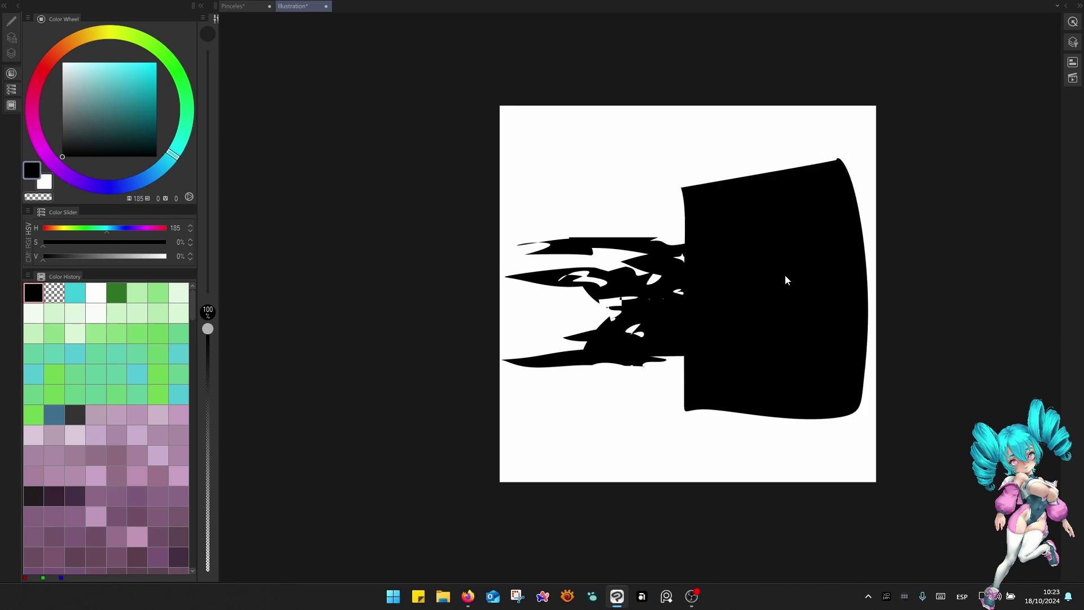
pyautogui.hotkey('ctrl', 'z')
pyautogui.moveTo(514, 173)
pyautogui.mouseDown()
pyautogui.moveTo(666, 189)
pyautogui.moveTo(632, 145)
pyautogui.mouseUp()
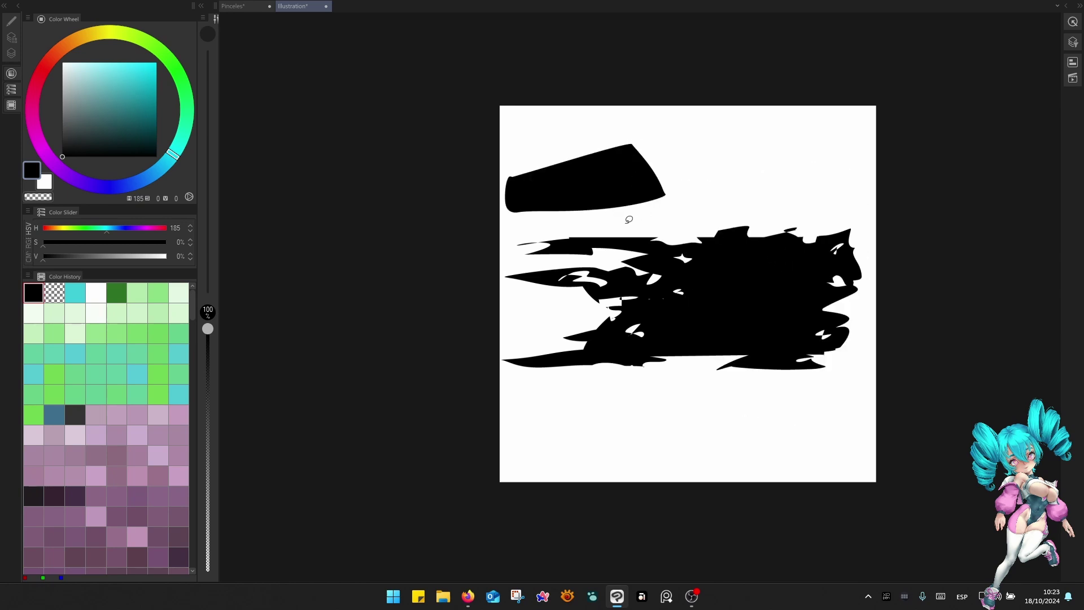
pyautogui.hotkey('ctrl', 'z')
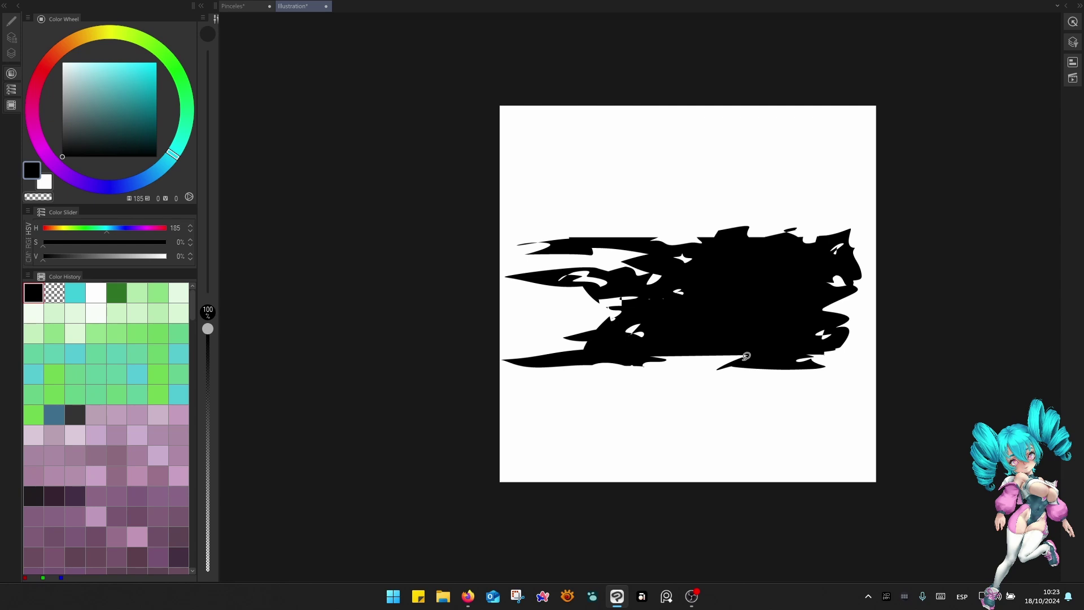
# Start registering the ragged black shape as an image material.
pyautogui.press('q')
pyautogui.click(702, 220)
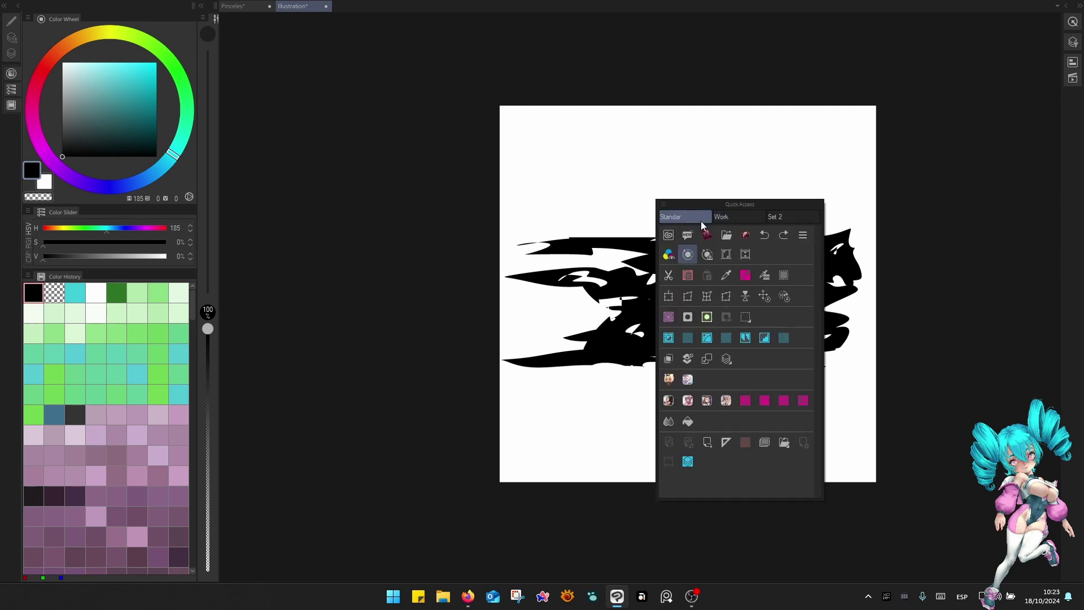
pyautogui.click(803, 235)
pyautogui.moveTo(862, 278)
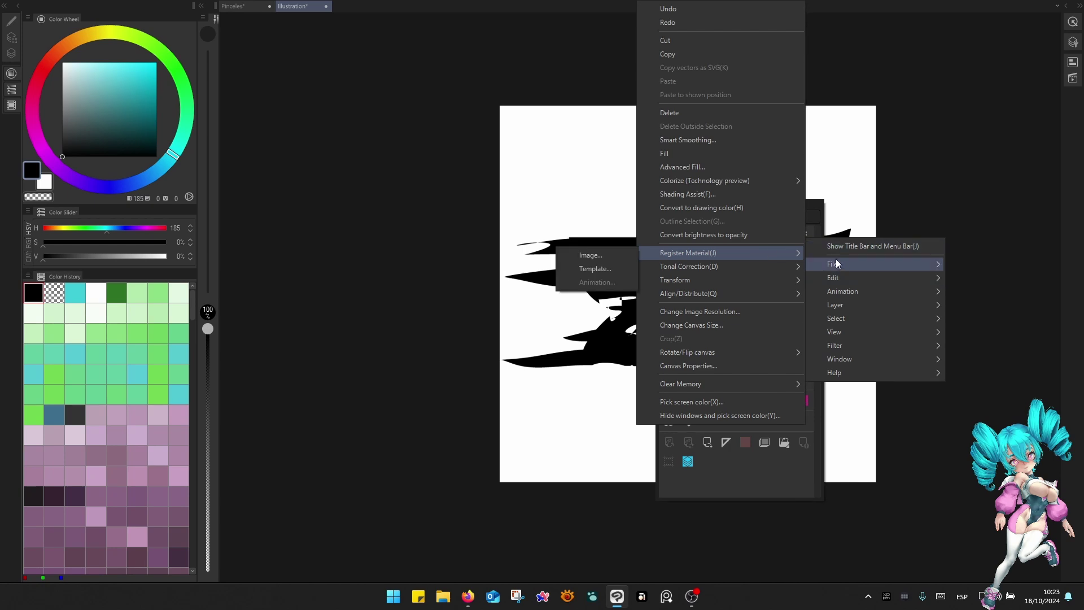
pyautogui.moveTo(836, 264)
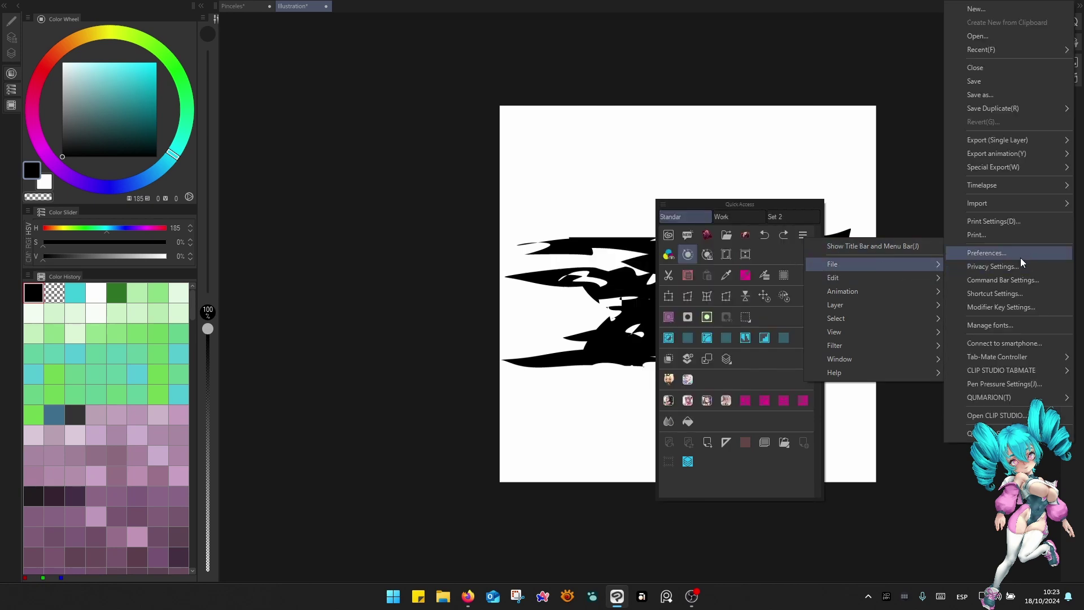
pyautogui.moveTo(935, 277)
pyautogui.moveTo(726, 253)
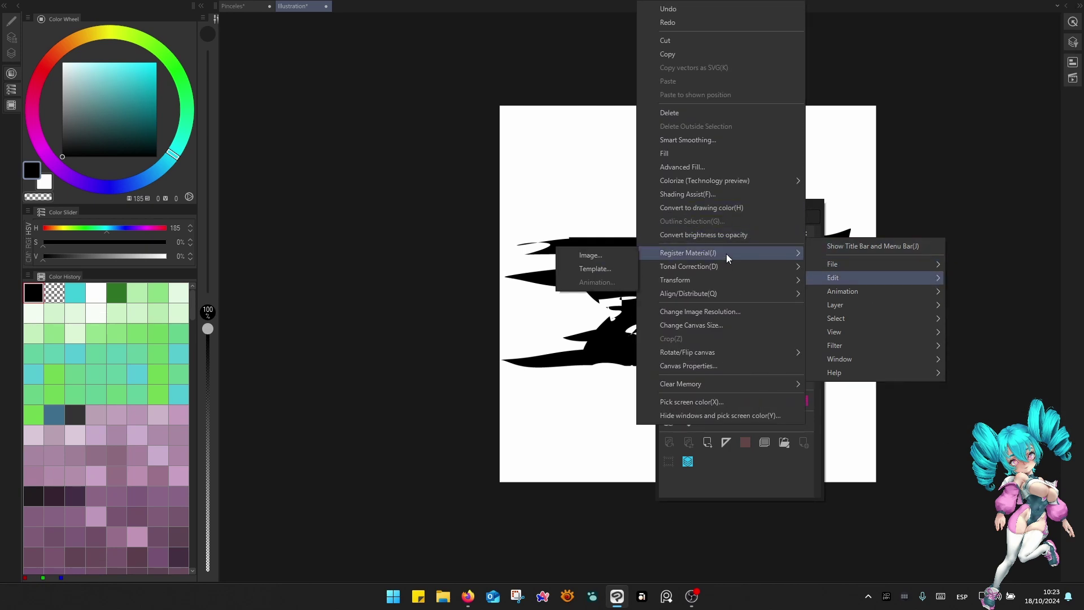
pyautogui.click(580, 259)
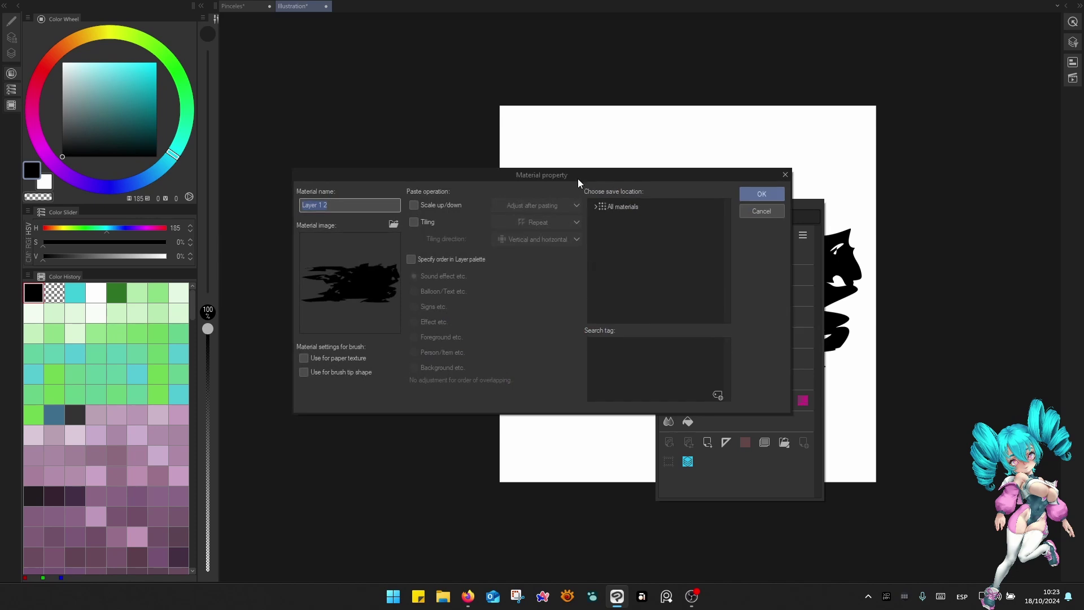
pyautogui.moveTo(586, 178); pyautogui.dragTo(692, 167)
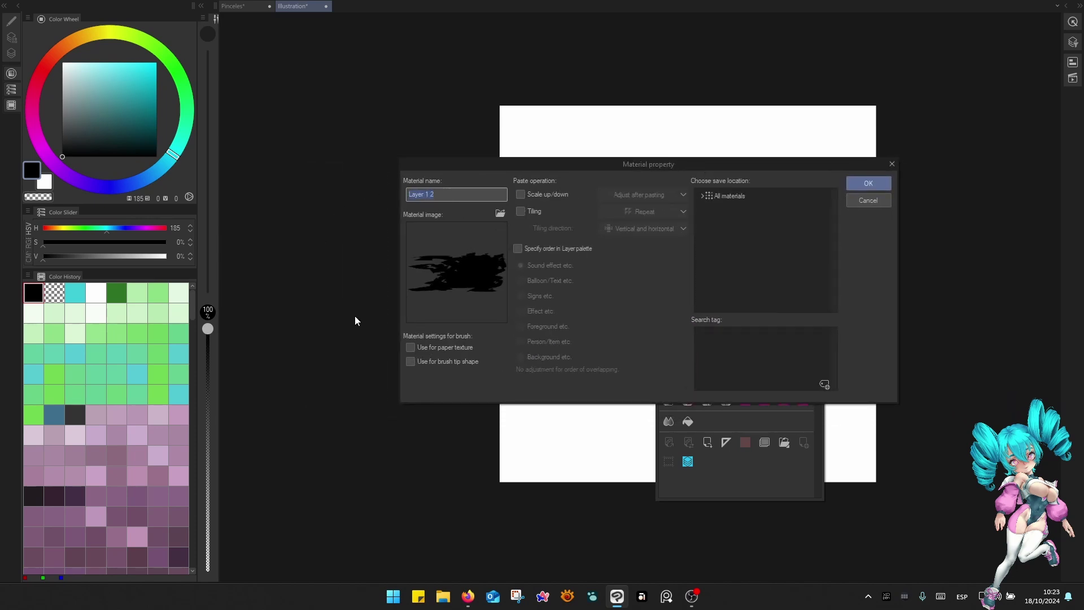
# Name the material EConcept 00, allow its use as a brush tip shape, and enable scaling up/down on paste.
pyautogui.write('Ensou Tip Te')
pyautogui.press('BackSpace')
pyautogui.press('BackSpace')
pyautogui.press('BackSpace')
pyautogui.press('BackSpace')
pyautogui.press('BackSpace')
pyautogui.press('BackSpace')
pyautogui.press('BackSpace')
pyautogui.press('BackSpace')
pyautogui.press('BackSpace')
pyautogui.press('BackSpace')
pyautogui.press('BackSpace')
pyautogui.press('BackSpace')
pyautogui.press('BackSpace')
pyautogui.write('Concept 00')
pyautogui.click(407, 361)
pyautogui.click(521, 195)
# Save the material to the Other folder under Shapes with the search tag Tip Shape.
pyautogui.doubleClick(729, 196)
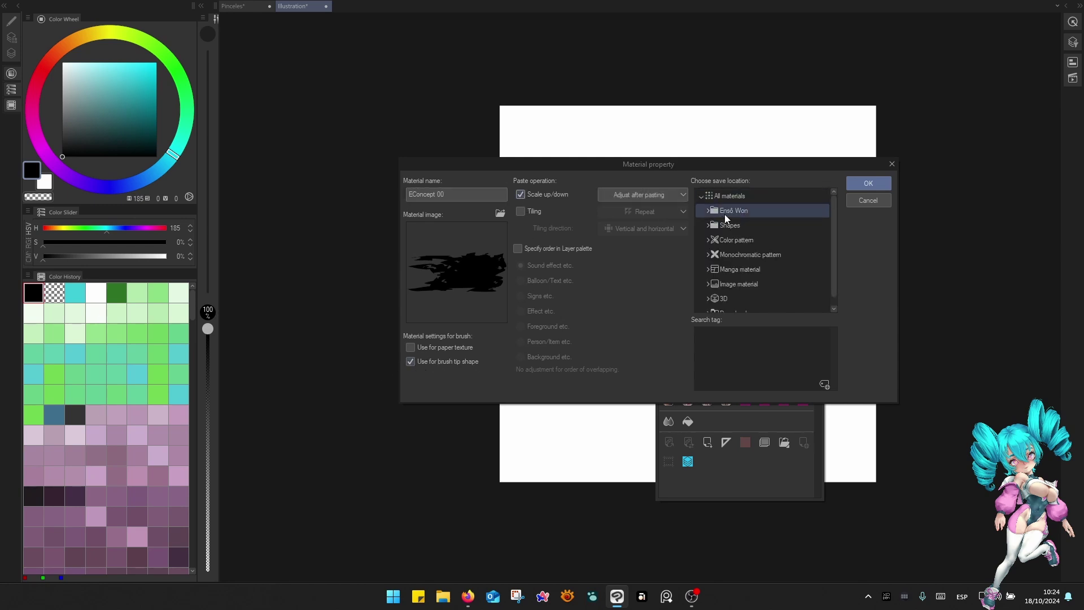
pyautogui.click(723, 225)
pyautogui.doubleClick(713, 226)
pyautogui.click(729, 240)
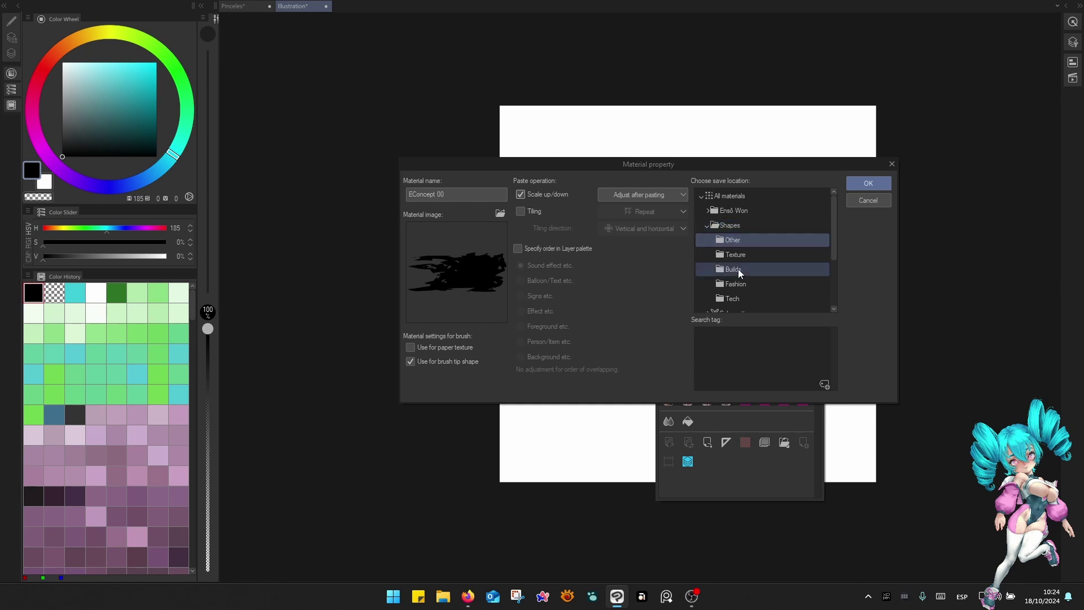
pyautogui.click(826, 385)
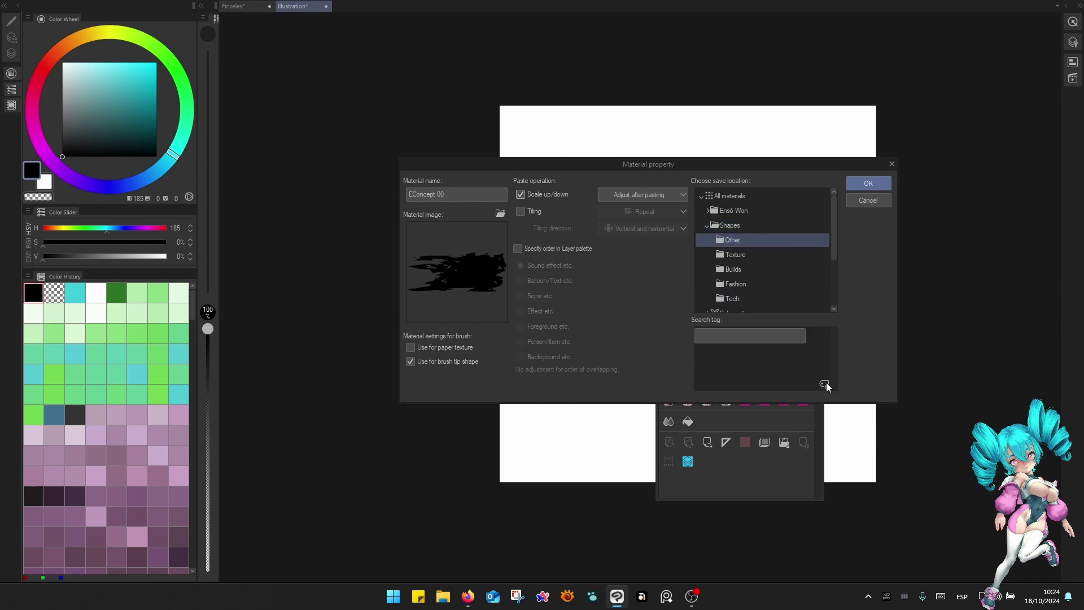
pyautogui.write('Tip Shape')
pyautogui.press('Return')
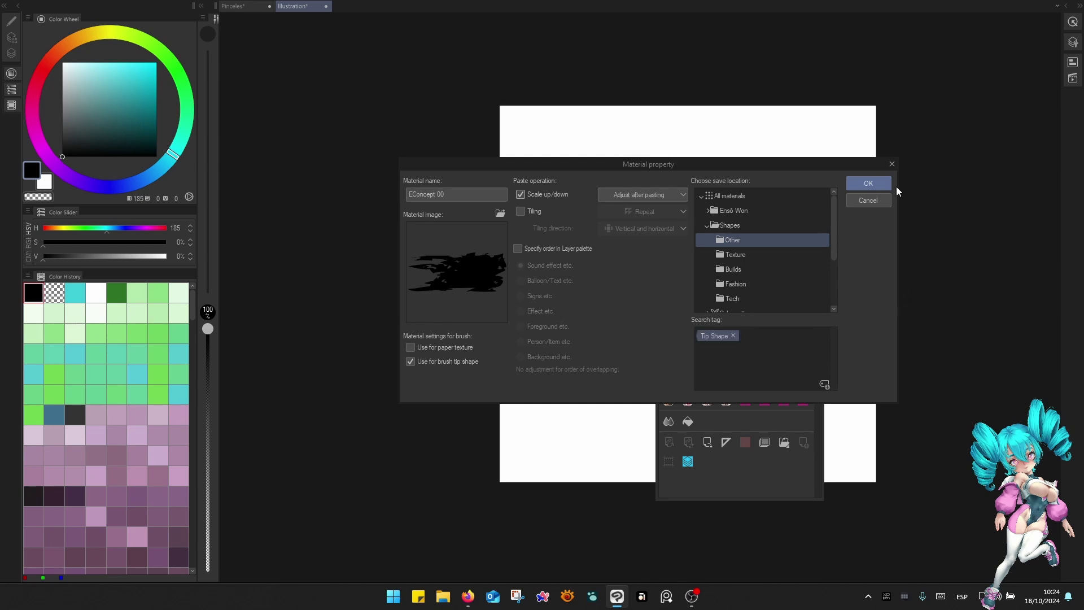
pyautogui.click(879, 184)
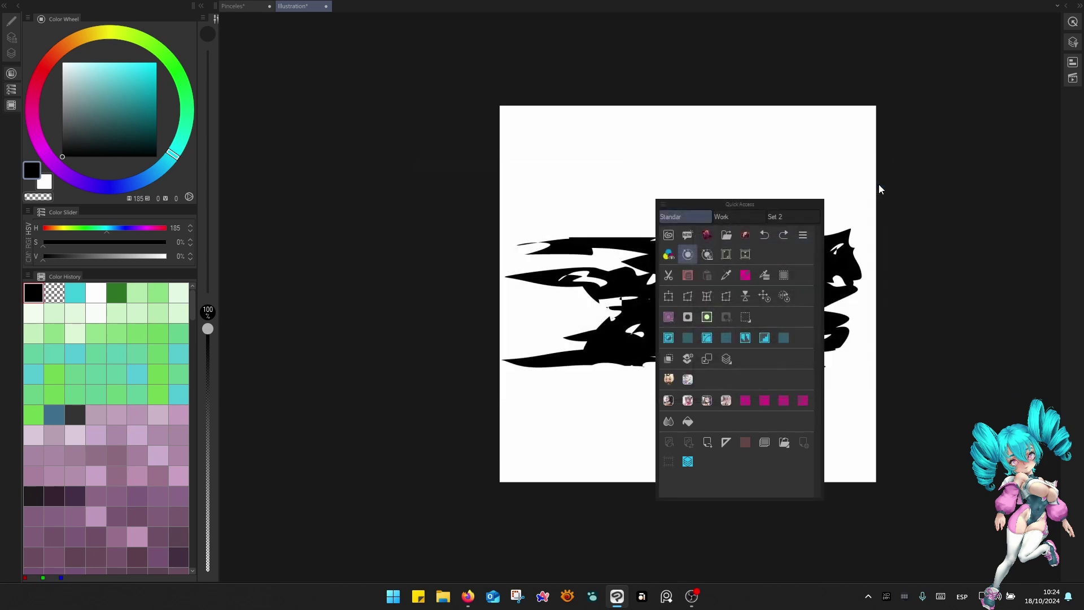
# Switch to the Pinceles document and create the custom sub tool basico 2 with Direct draw output, Brush input and a custom icon image.
pyautogui.click(250, 9)
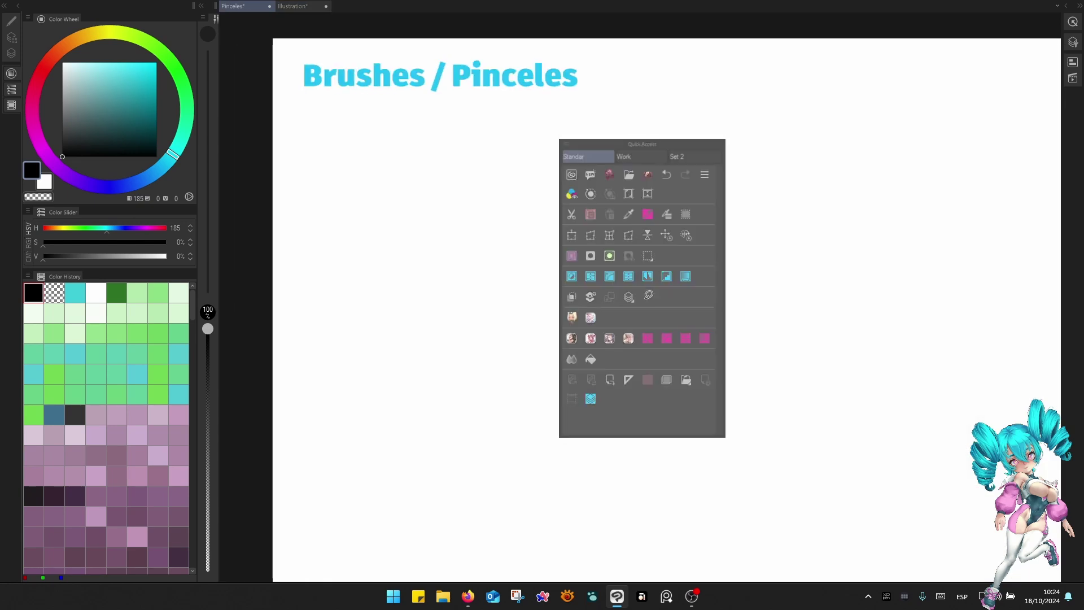
pyautogui.press('u')
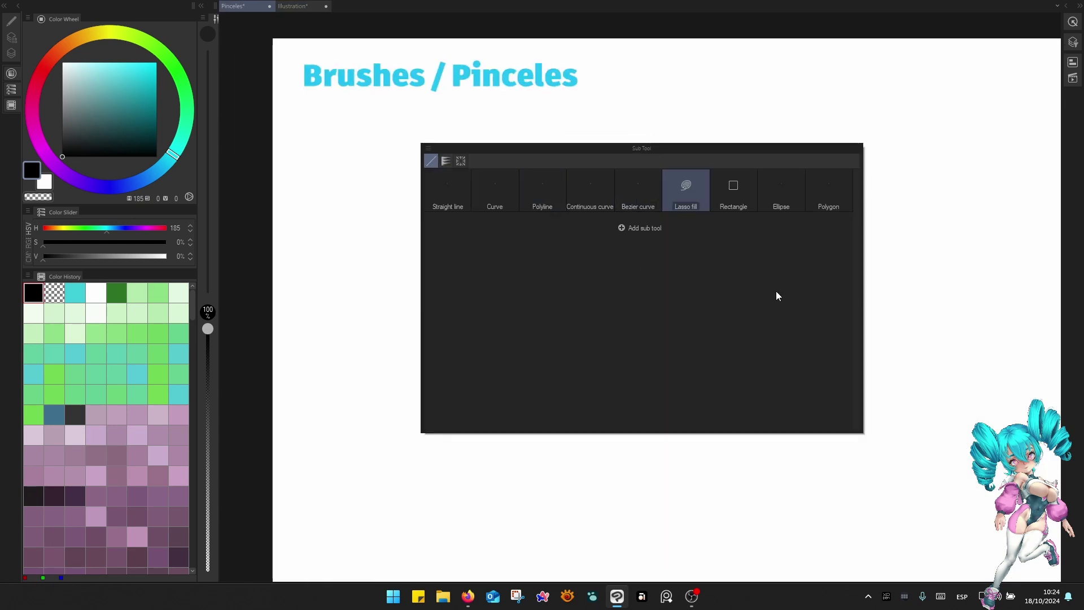
pyautogui.press('b')
pyautogui.click(428, 149)
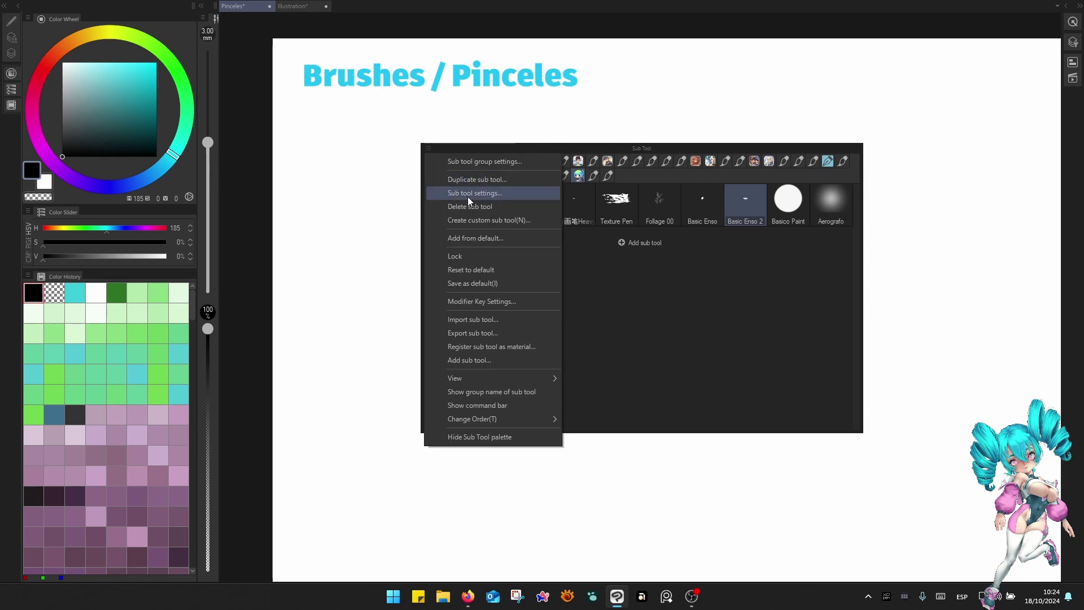
pyautogui.click(480, 220)
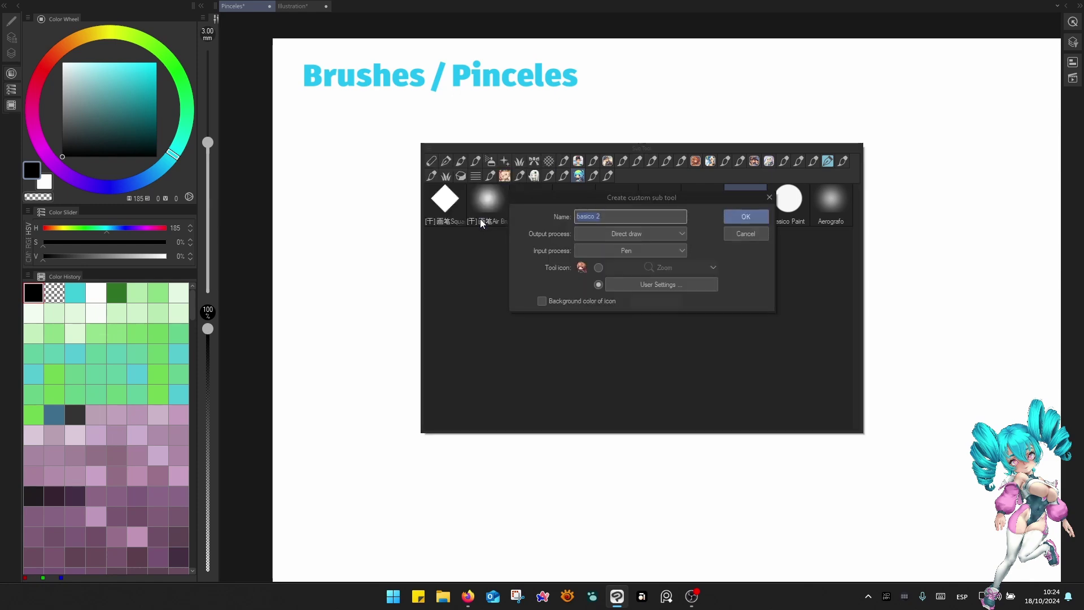
pyautogui.click(631, 251)
pyautogui.click(620, 266)
pyautogui.click(623, 284)
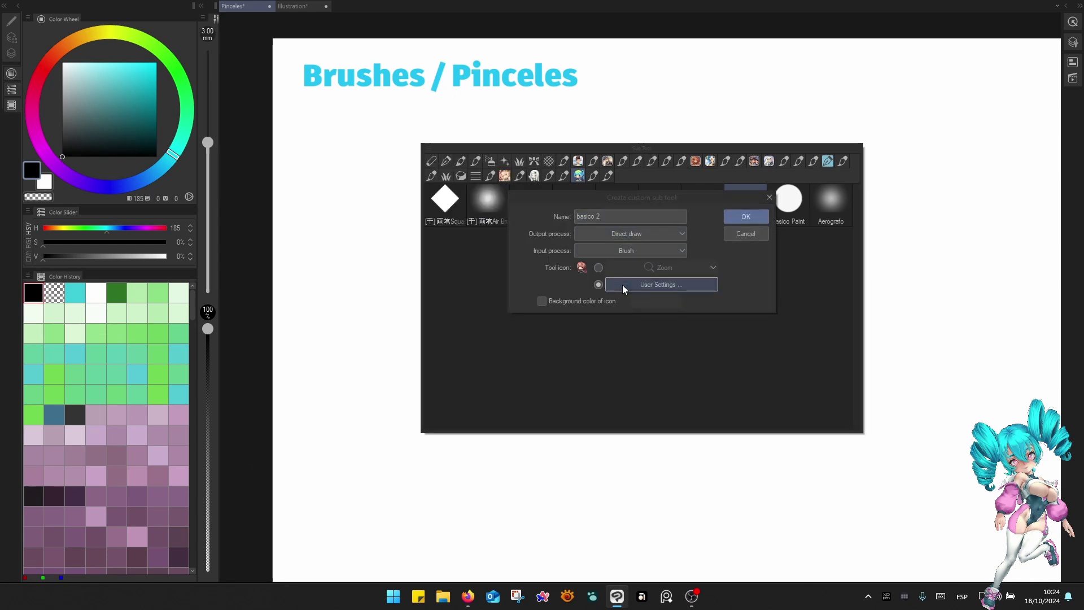
pyautogui.doubleClick(306, 173)
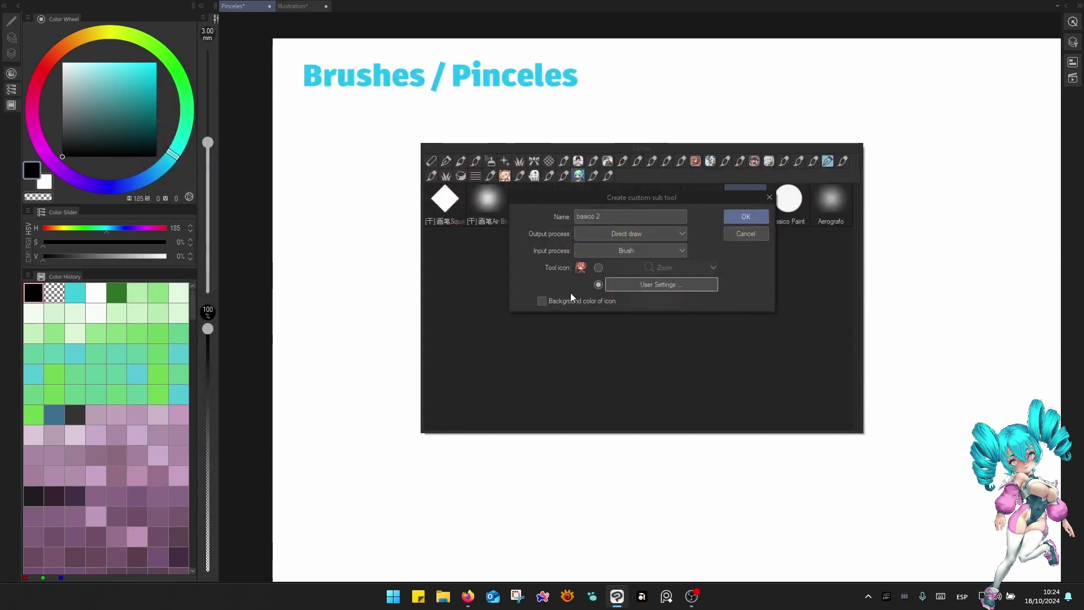
pyautogui.click(746, 216)
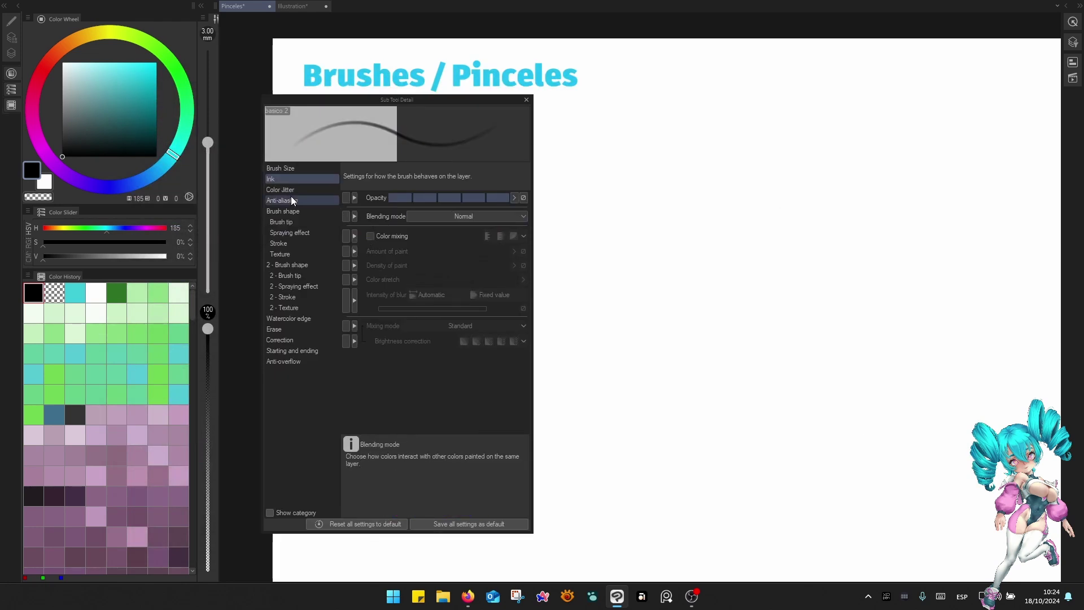
# Set the brush tip shape to Material and assign the EConcept 00 image, found by searching for econ.
pyautogui.click(297, 224)
pyautogui.click(477, 202)
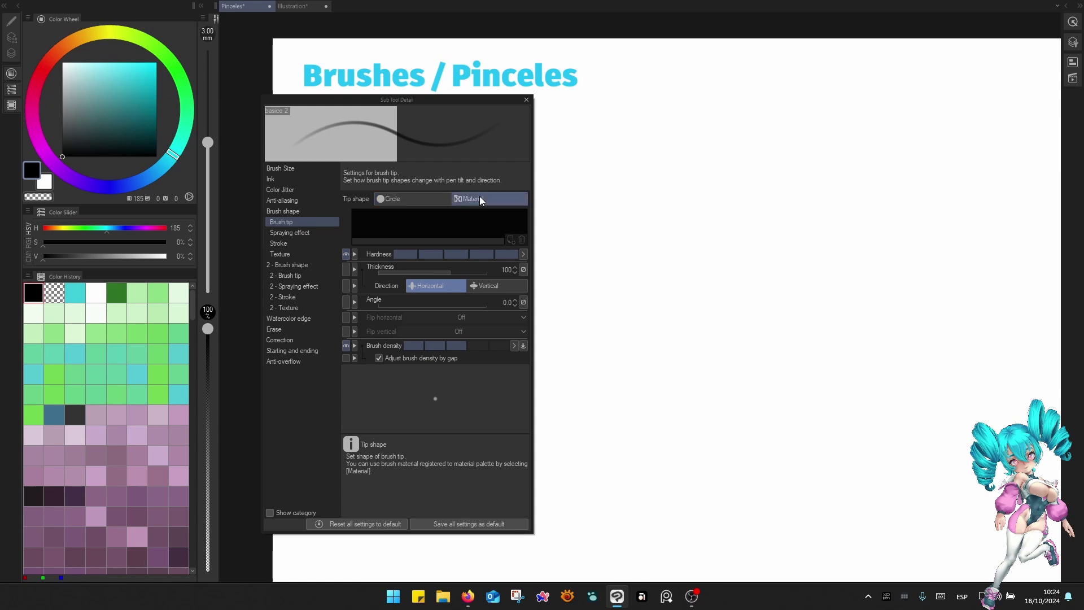
pyautogui.click(434, 225)
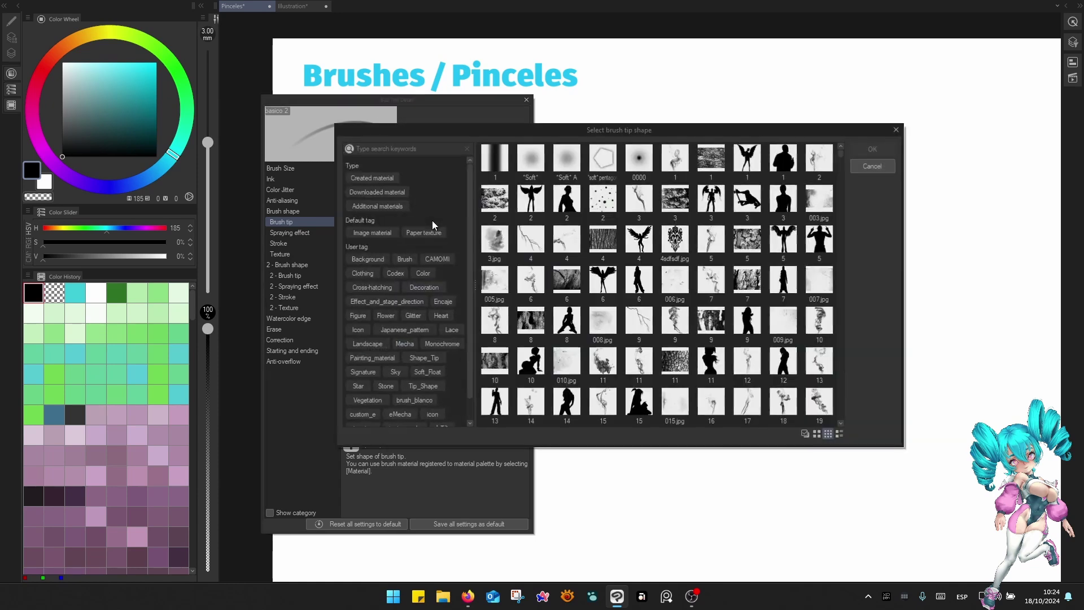
pyautogui.click(391, 148)
pyautogui.write('e')
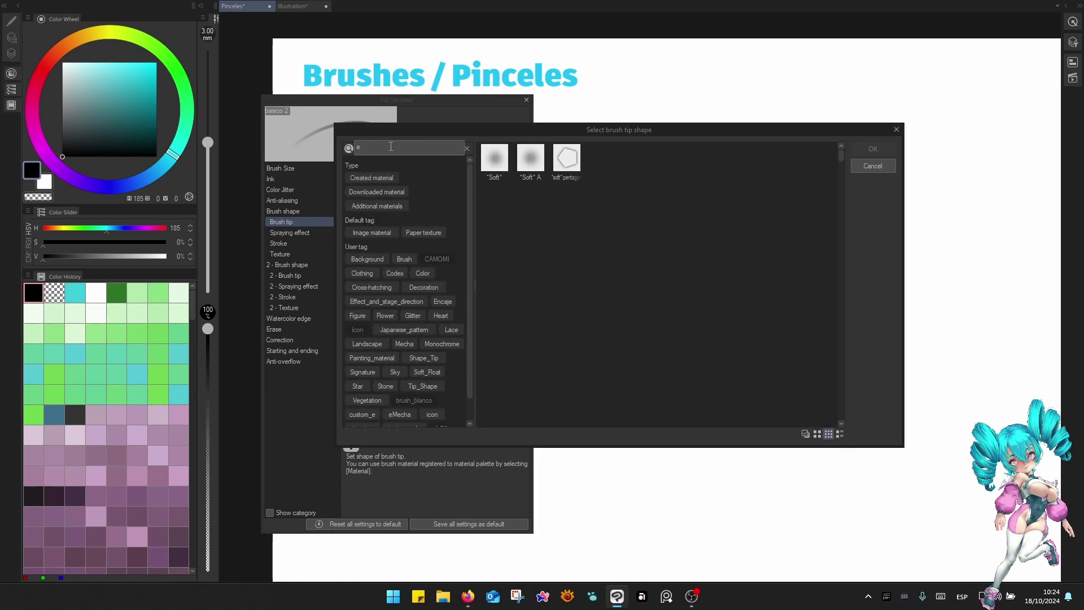
pyautogui.write('con')
pyautogui.click(664, 168)
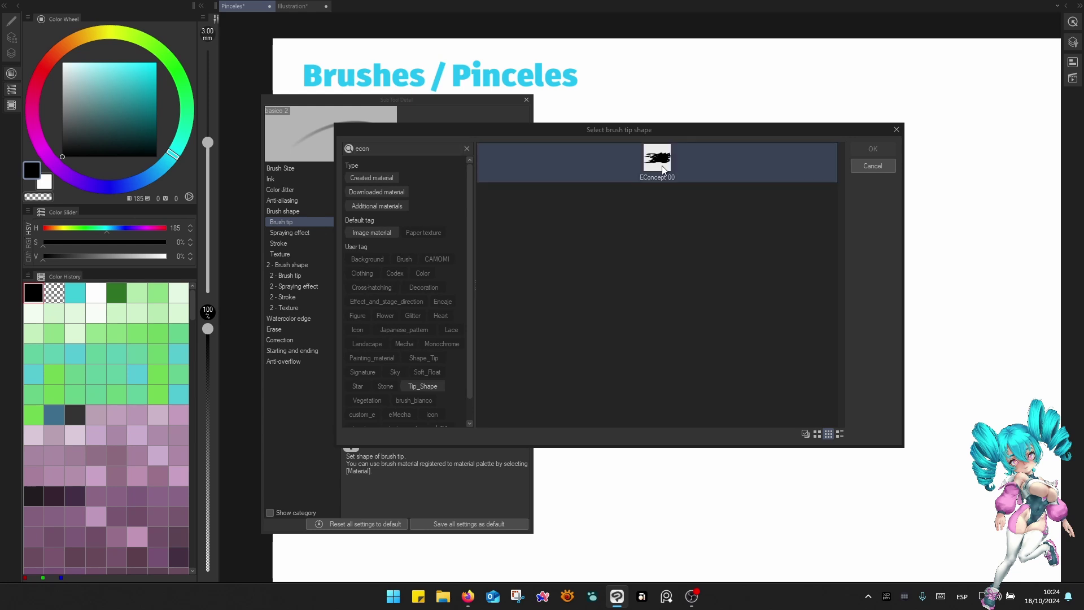
pyautogui.click(683, 165)
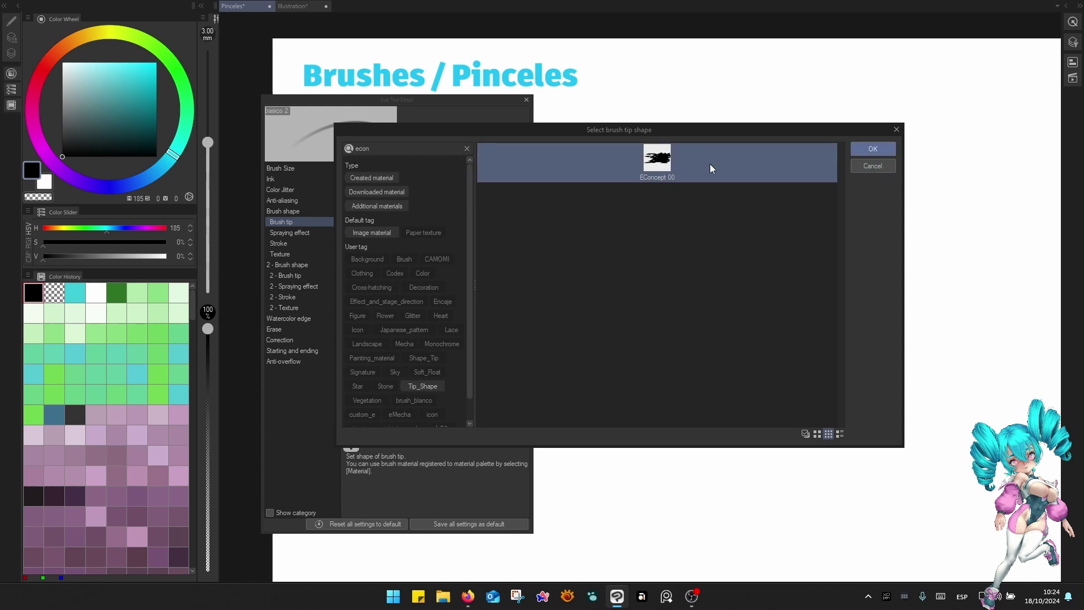
pyautogui.click(874, 149)
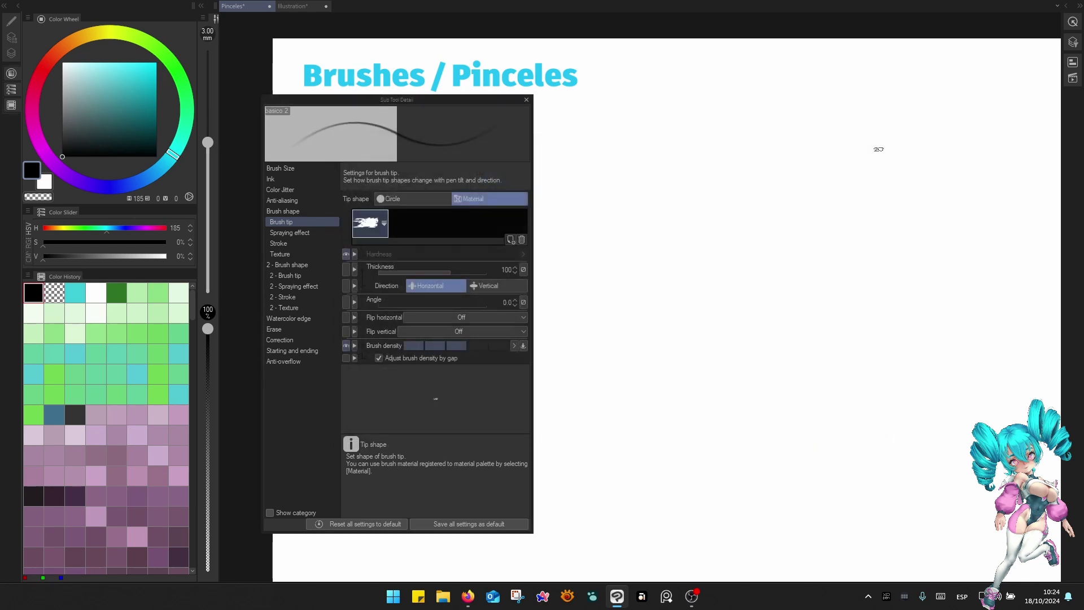
# Enlarge the brush and paint broad black test strokes with the ragged tip, reducing the brush size to 15 mm.
pyautogui.press(']')
pyautogui.press(']')
pyautogui.press(']')
pyautogui.press(']')
pyautogui.press(']')
pyautogui.press(']')
pyautogui.press(']')
pyautogui.press(']')
pyautogui.press(']')
pyautogui.press(']')
pyautogui.press(']')
pyautogui.moveTo(742, 280)
pyautogui.mouseDown()
pyautogui.moveTo(763, 290)
pyautogui.moveTo(773, 311)
pyautogui.moveTo(797, 287)
pyautogui.moveTo(805, 341)
pyautogui.moveTo(853, 312)
pyautogui.moveTo(771, 342)
pyautogui.mouseUp()
pyautogui.press('[')
pyautogui.press('[')
pyautogui.press('[')
pyautogui.press('[')
pyautogui.moveTo(782, 386)
pyautogui.mouseDown()
pyautogui.moveTo(660, 400)
pyautogui.moveTo(886, 387)
pyautogui.moveTo(941, 432)
pyautogui.moveTo(953, 352)
pyautogui.mouseUp()
pyautogui.moveTo(939, 210); pyautogui.dragTo(931, 378)
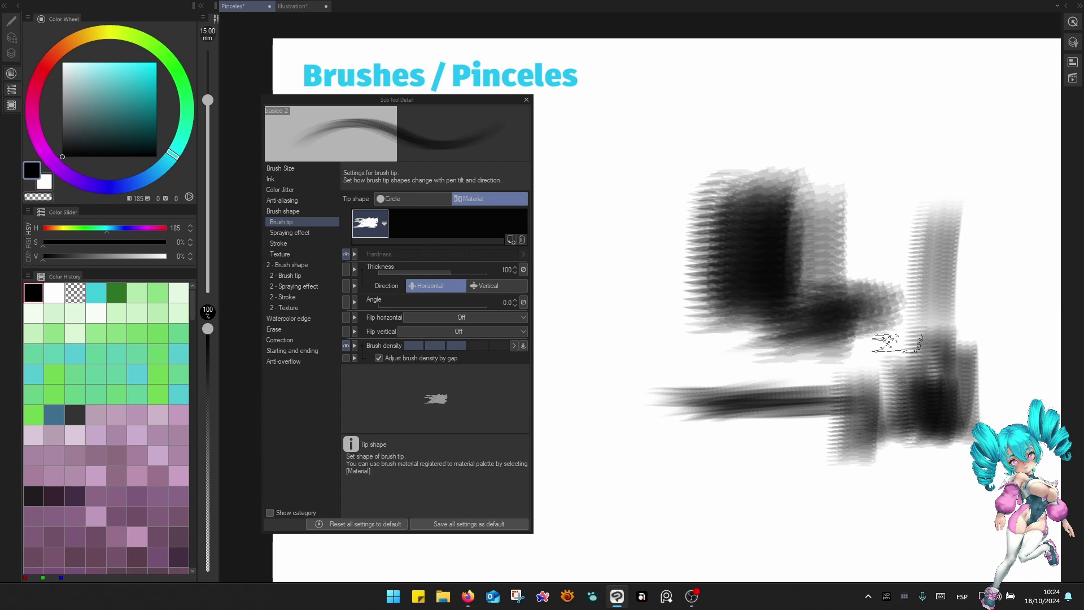
# Raise the brush density to its maximum and test it with strokes at 10 mm and 15 mm brush sizes.
pyautogui.click(500, 346)
pyautogui.moveTo(703, 138)
pyautogui.mouseDown()
pyautogui.moveTo(833, 125)
pyautogui.moveTo(862, 187)
pyautogui.mouseUp()
pyautogui.press('[')
pyautogui.press('[')
pyautogui.moveTo(864, 178); pyautogui.dragTo(919, 178)
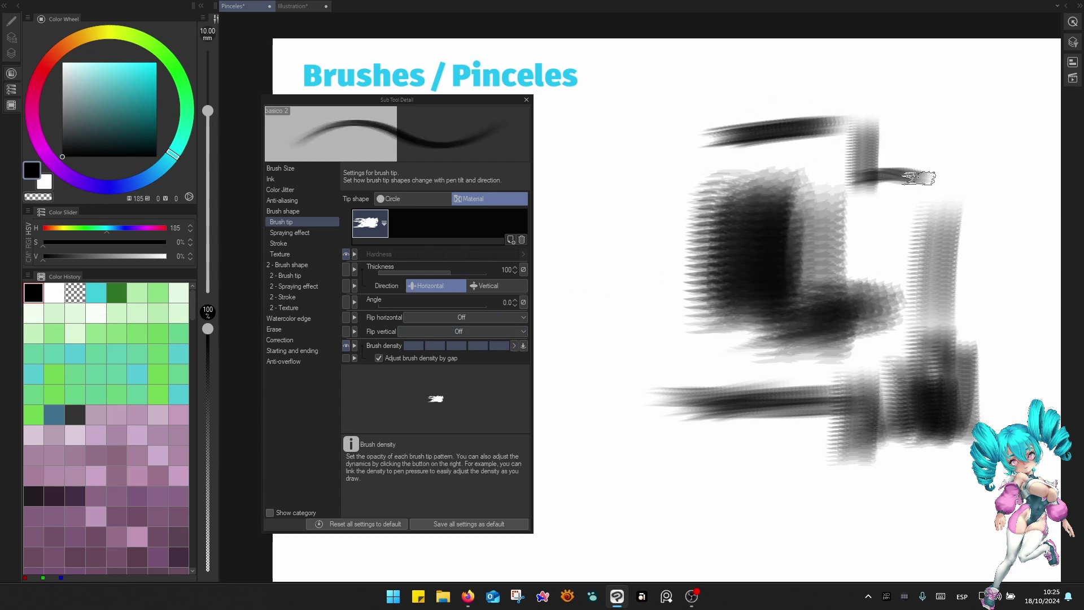
pyautogui.moveTo(912, 131)
pyautogui.mouseDown()
pyautogui.moveTo(921, 167)
pyautogui.moveTo(947, 169)
pyautogui.moveTo(979, 209)
pyautogui.mouseUp()
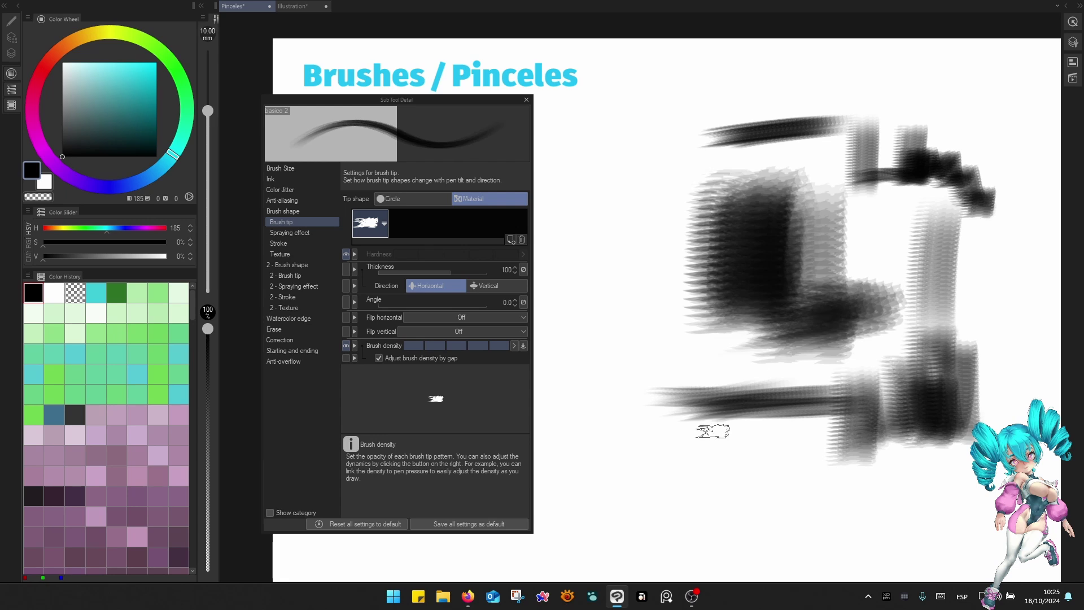
pyautogui.rightClick(714, 432)
pyautogui.rightClick(716, 429)
pyautogui.press(']')
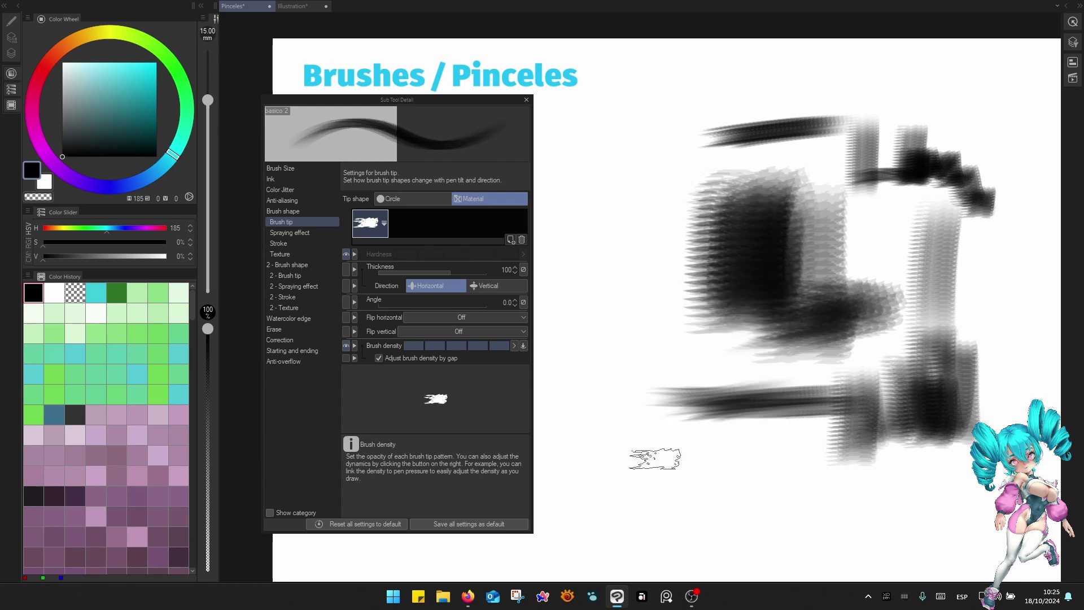
pyautogui.moveTo(650, 461)
pyautogui.mouseDown()
pyautogui.moveTo(712, 471)
pyautogui.moveTo(634, 479)
pyautogui.moveTo(635, 452)
pyautogui.moveTo(764, 469)
pyautogui.moveTo(755, 477)
pyautogui.moveTo(773, 469)
pyautogui.moveTo(797, 480)
pyautogui.moveTo(794, 494)
pyautogui.moveTo(879, 494)
pyautogui.mouseUp()
pyautogui.press('[')
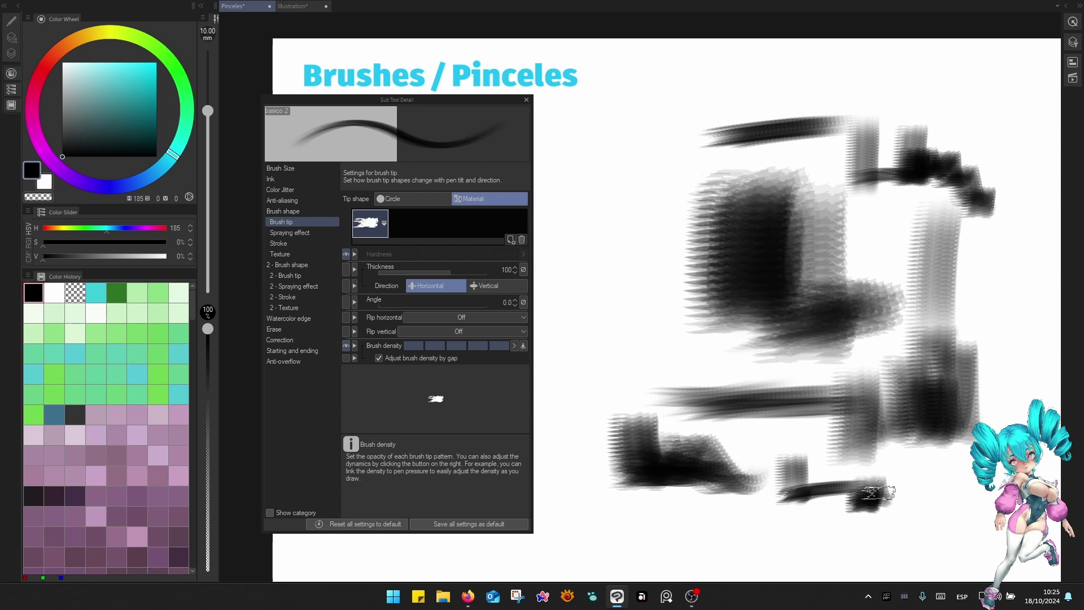
# Clear the canvas and paint a long vertical stroke and a bent stroke beside it, increasing the brush size to 15 mm.
pyautogui.rightClick(855, 425)
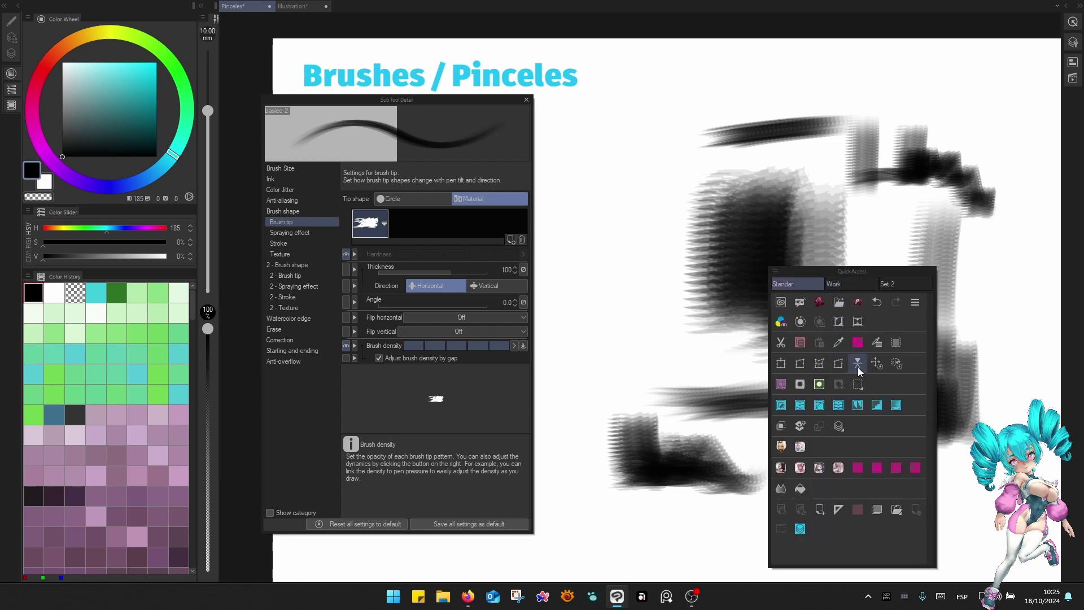
pyautogui.click(835, 285)
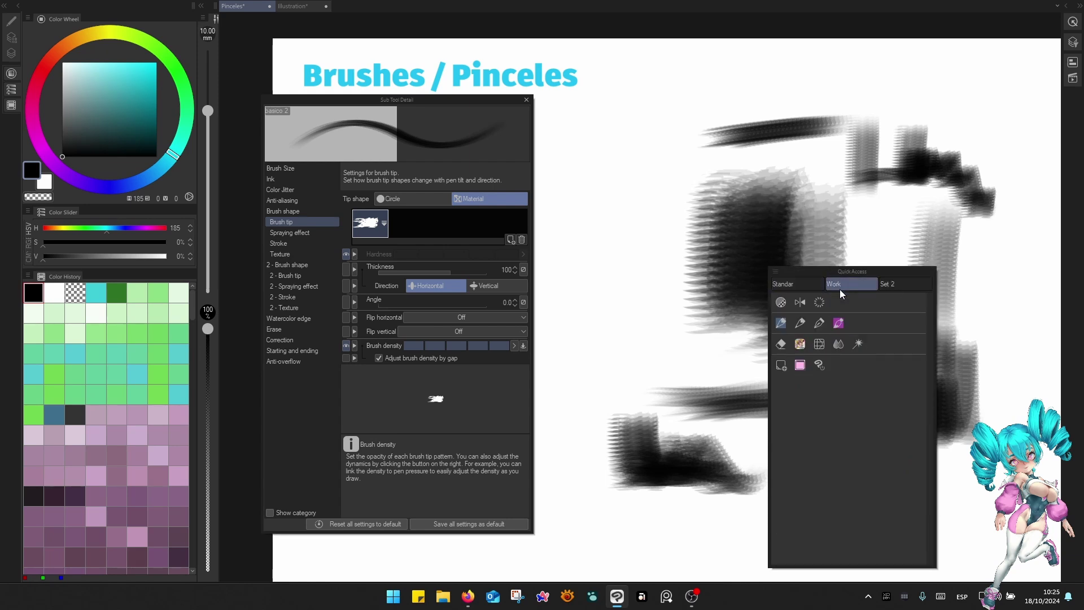
pyautogui.click(819, 305)
pyautogui.moveTo(707, 158)
pyautogui.mouseDown()
pyautogui.moveTo(714, 322)
pyautogui.moveTo(709, 443)
pyautogui.moveTo(705, 189)
pyautogui.moveTo(713, 312)
pyautogui.moveTo(704, 499)
pyautogui.mouseUp()
pyautogui.press(']')
pyautogui.press(']')
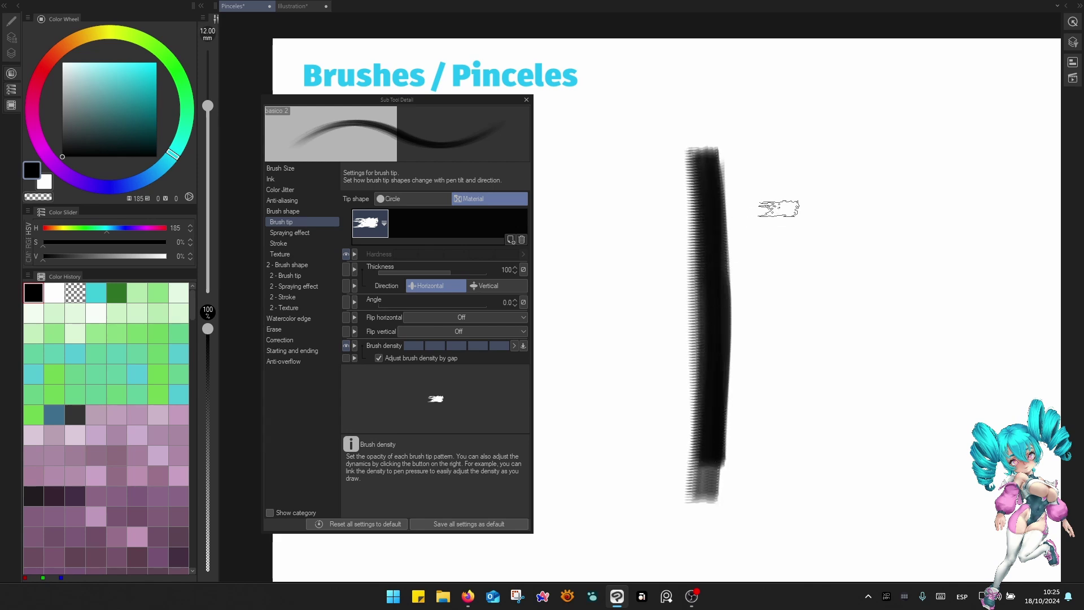
pyautogui.moveTo(756, 185)
pyautogui.mouseDown()
pyautogui.moveTo(910, 173)
pyautogui.moveTo(826, 443)
pyautogui.mouseUp()
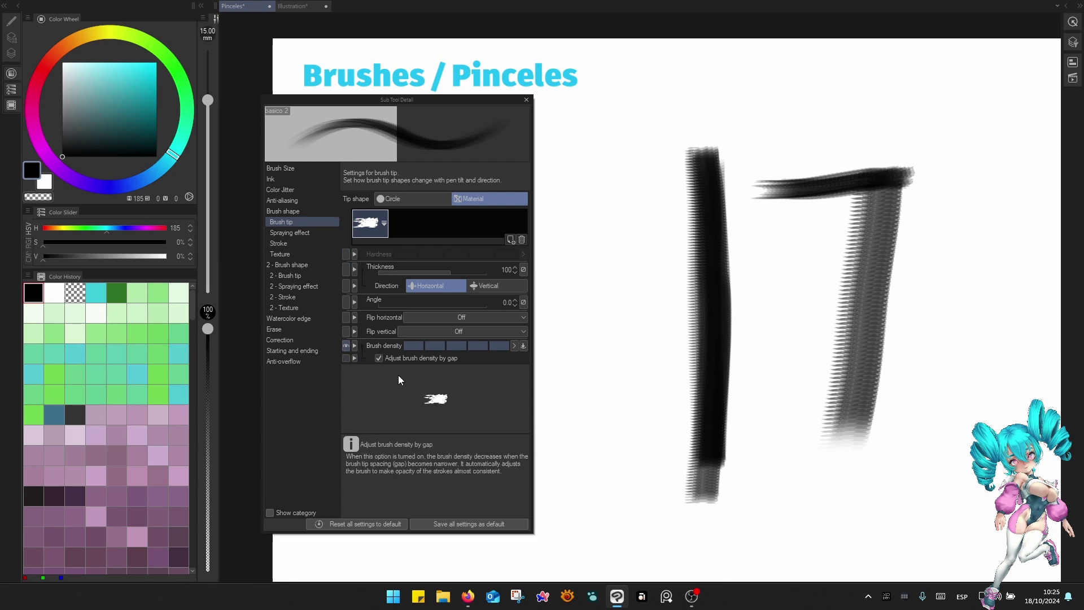
# Keep Adjust brush density by gap enabled, and expose it and the ink Opacity among the tool properties.
pyautogui.click(378, 358)
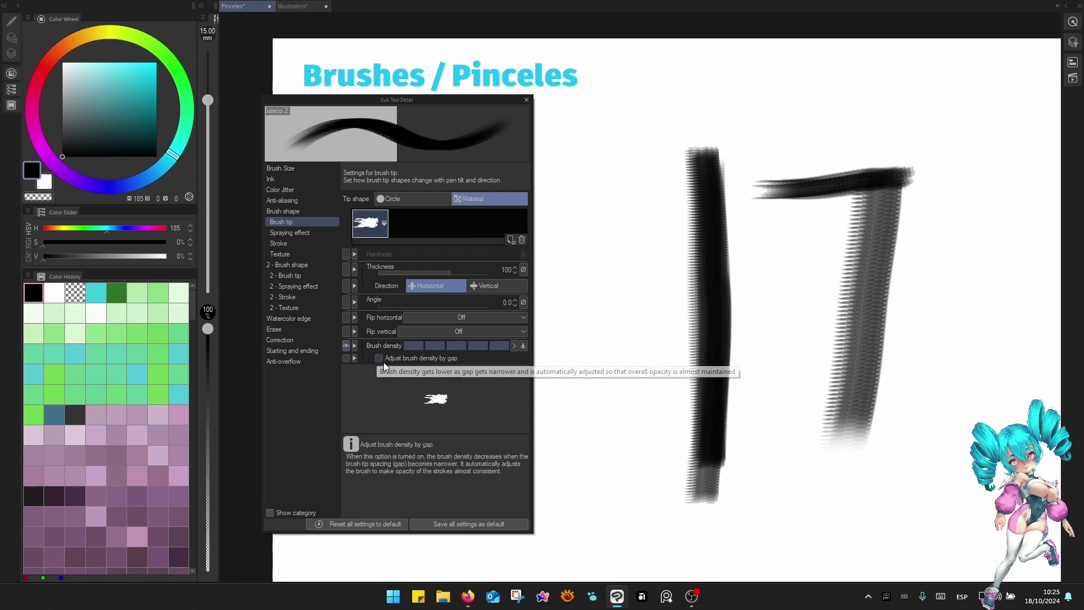
pyautogui.click(380, 358)
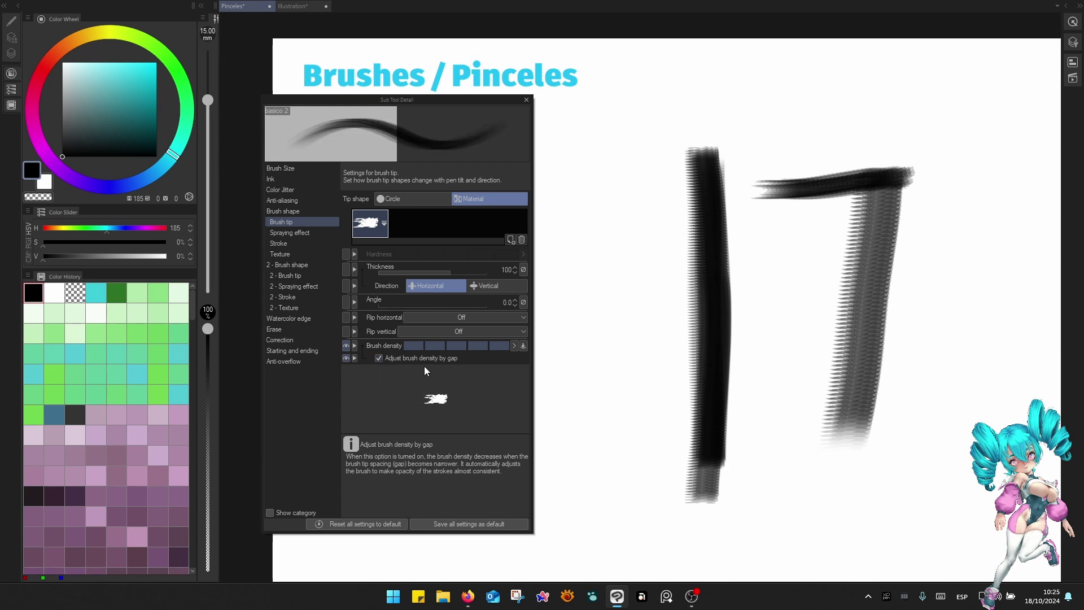
pyautogui.click(291, 180)
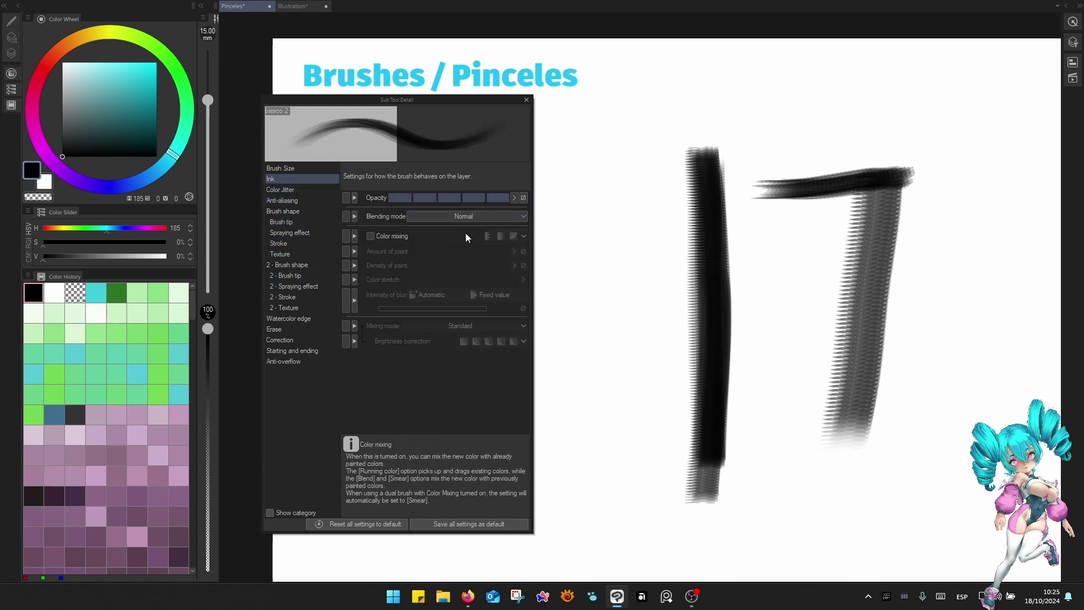
pyautogui.click(346, 198)
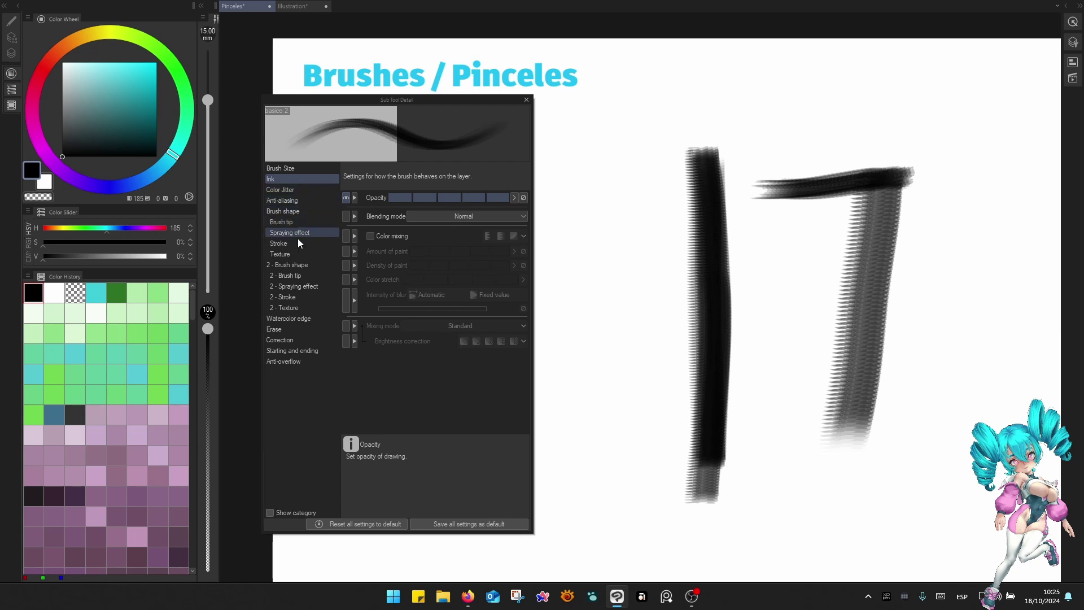
# In the correction settings, hide Stabilization and Adjust by speed from the tool properties and disable snapping.
pyautogui.click(294, 321)
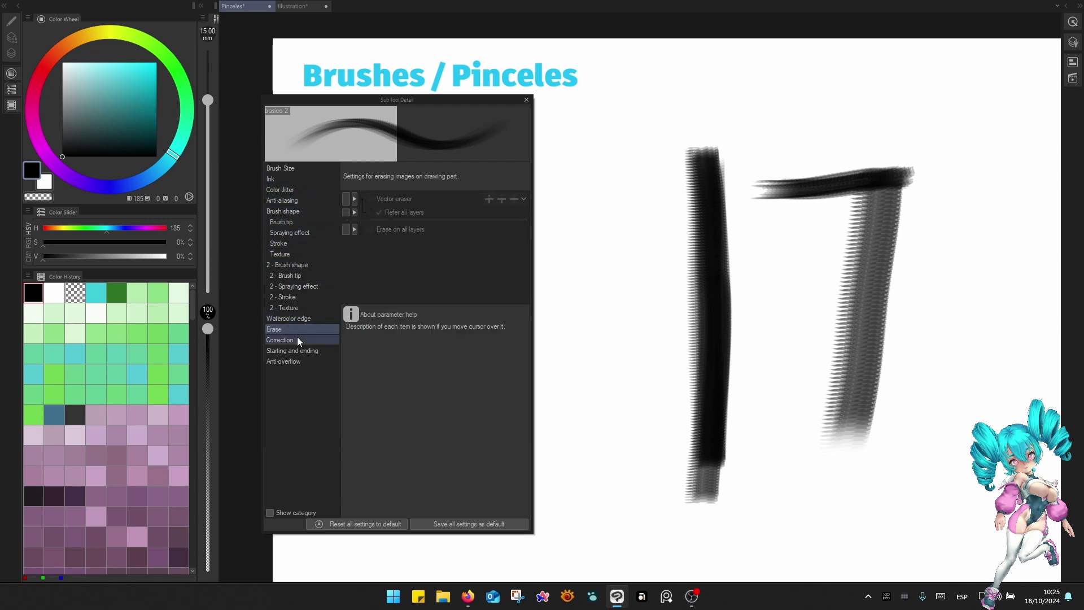
pyautogui.click(297, 339)
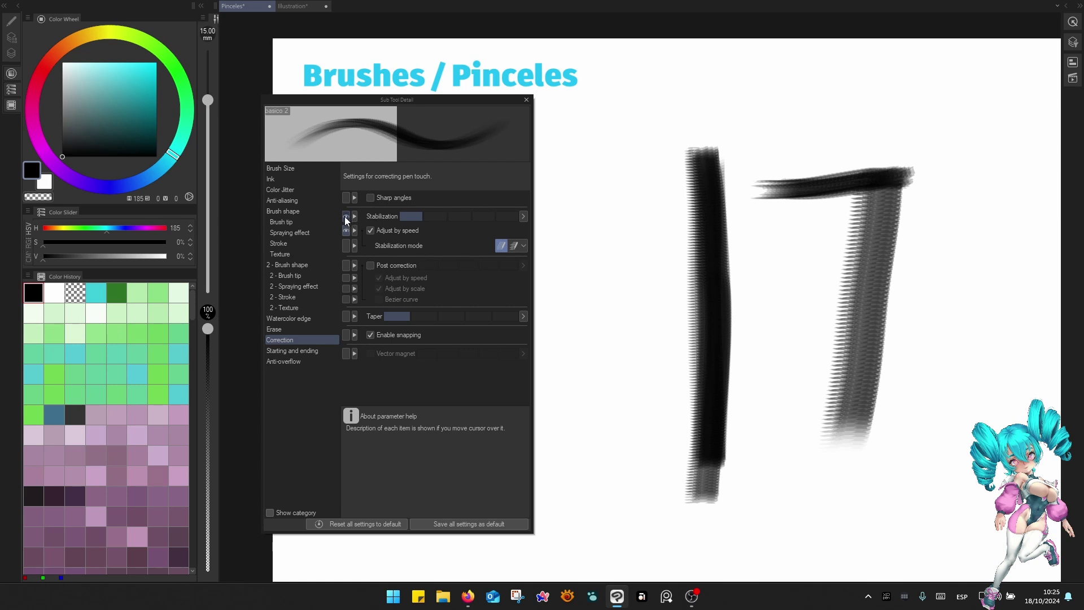
pyautogui.click(371, 335)
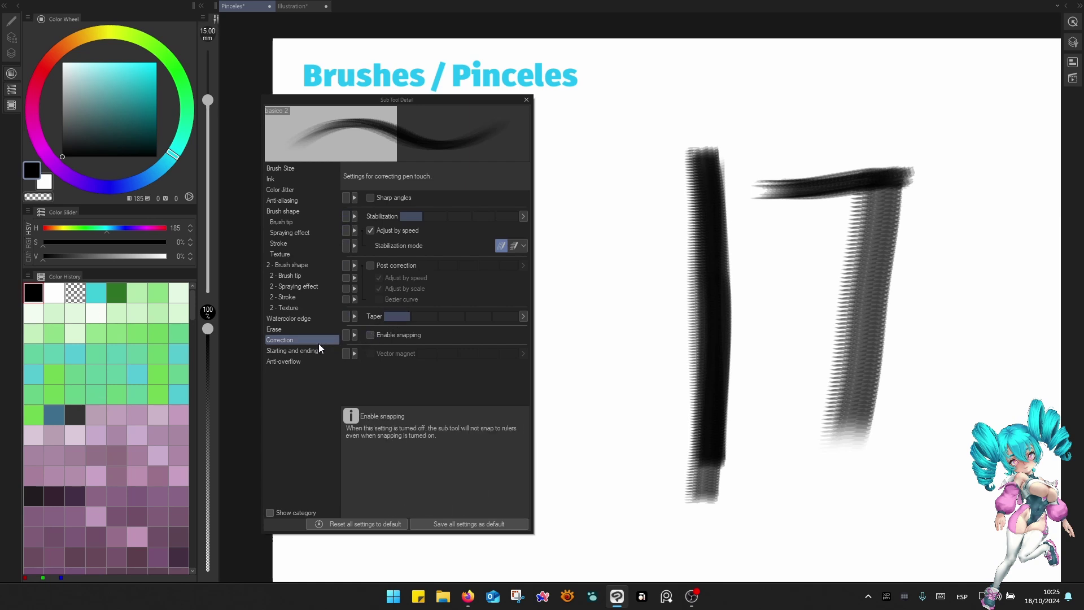
pyautogui.click(286, 350)
pyautogui.click(283, 360)
pyautogui.click(286, 348)
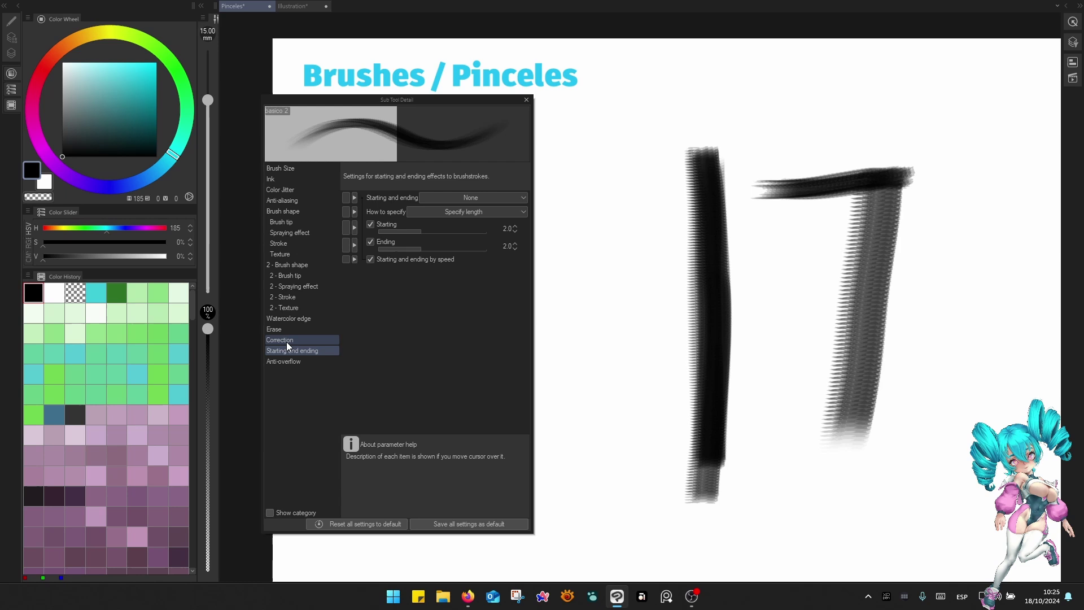
# Expose Blend brush tips with Darken among the tool properties and review the brush's exposed settings.
pyautogui.click(294, 180)
pyautogui.rightClick(829, 296)
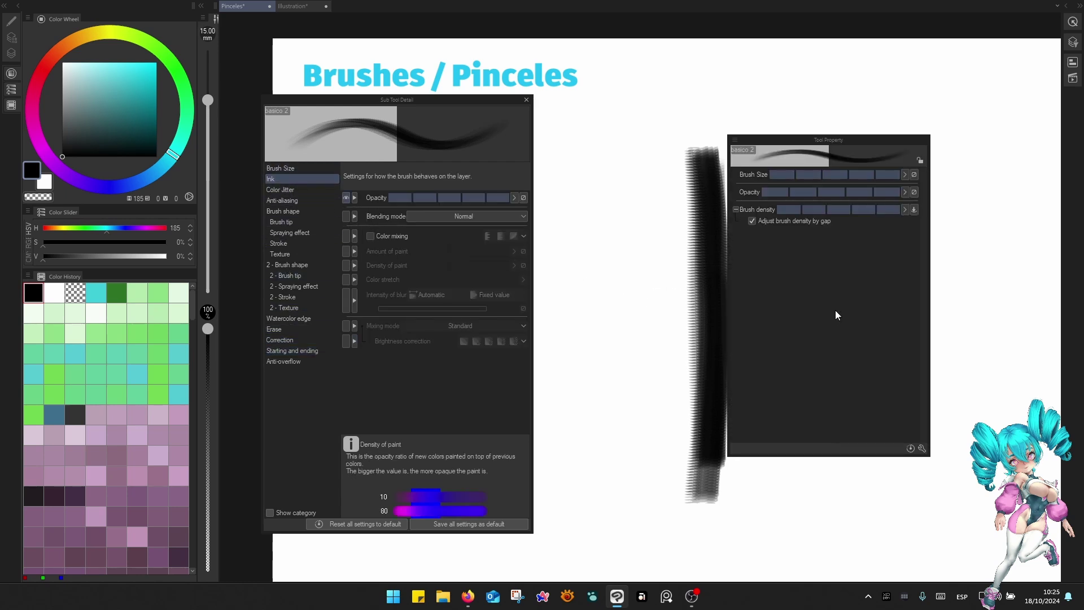
pyautogui.moveTo(740, 178); pyautogui.dragTo(852, 446)
pyautogui.rightClick(769, 293)
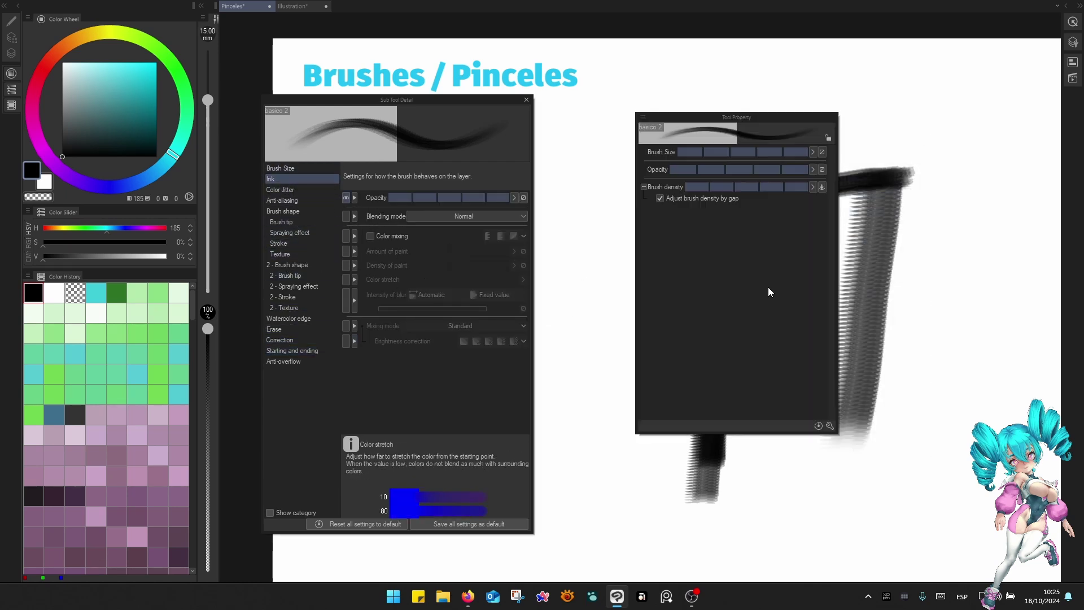
pyautogui.click(297, 243)
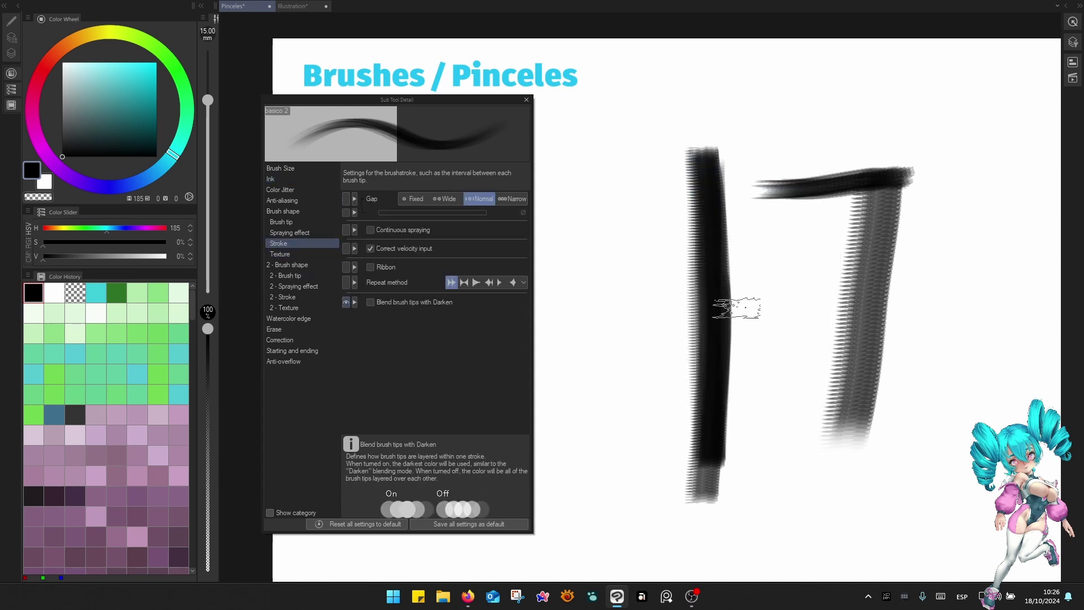
pyautogui.rightClick(811, 299)
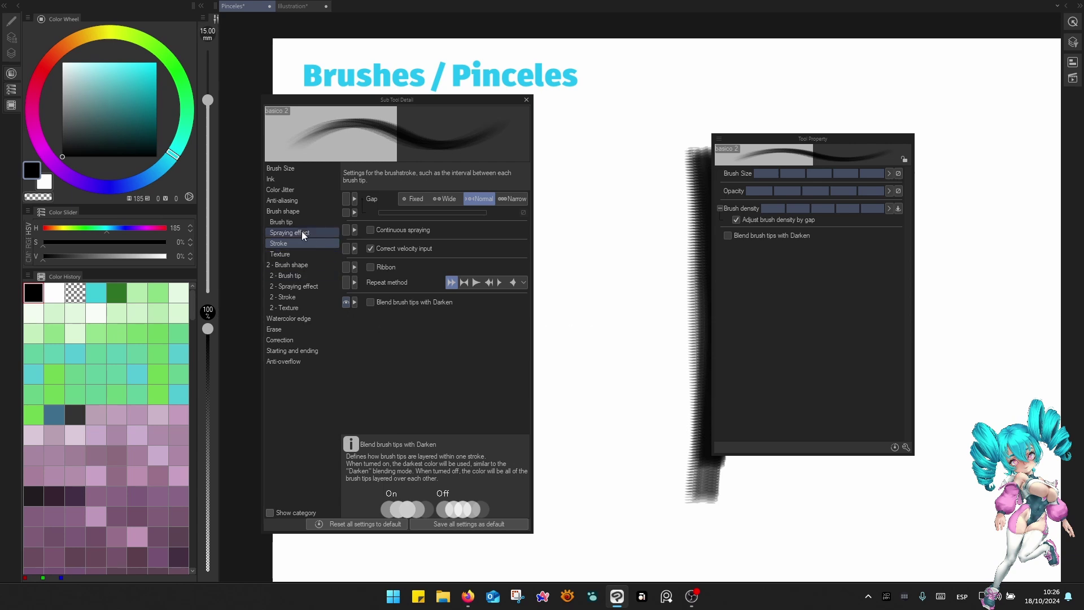
# Expose the brush tip's Flip horizontal option among the tool properties.
pyautogui.click(313, 181)
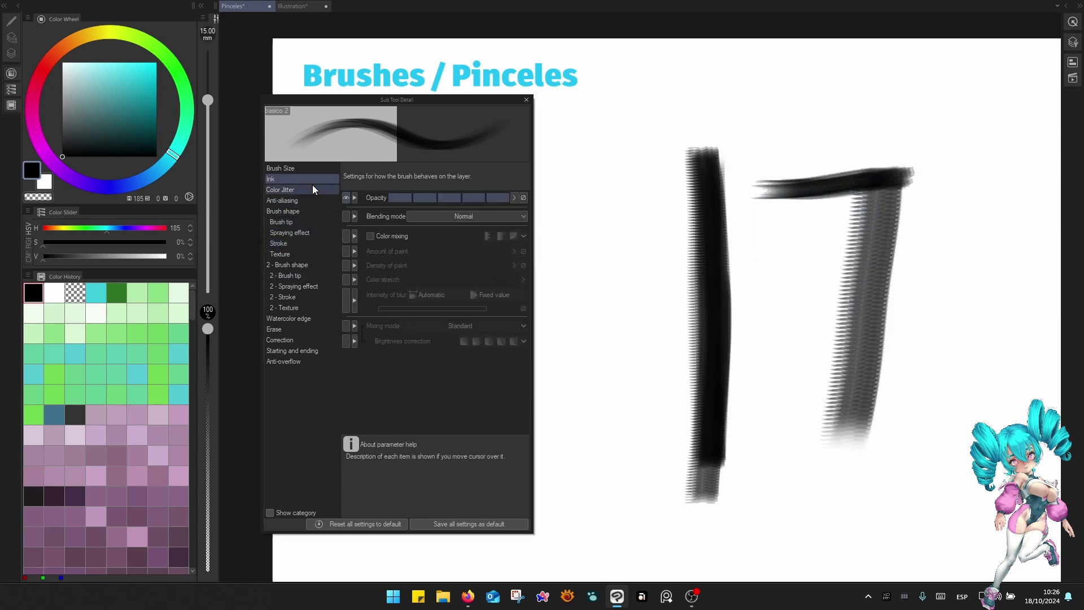
pyautogui.click(309, 223)
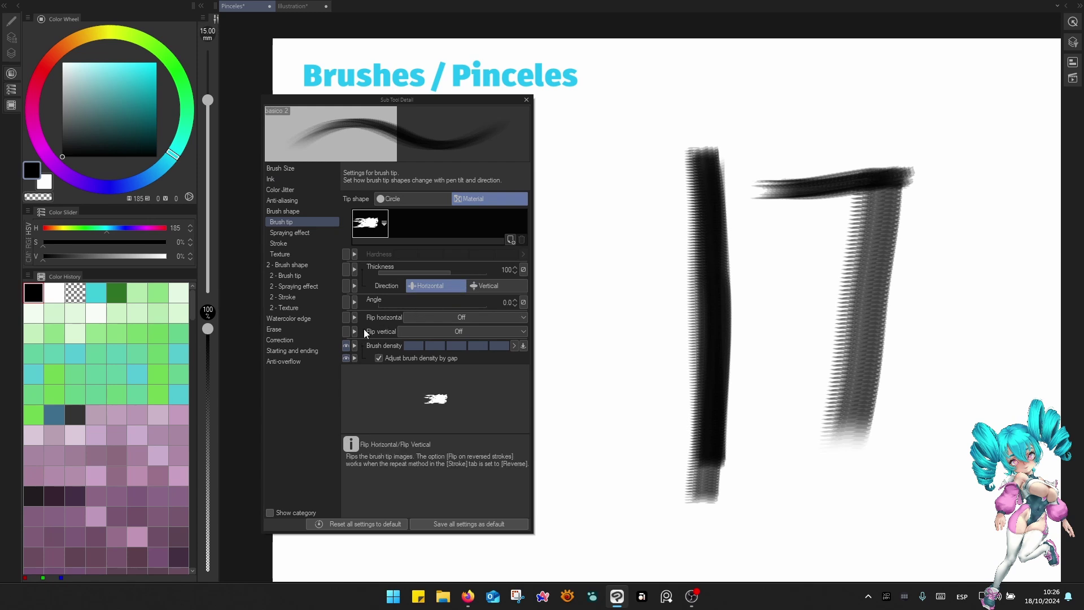
pyautogui.click(346, 318)
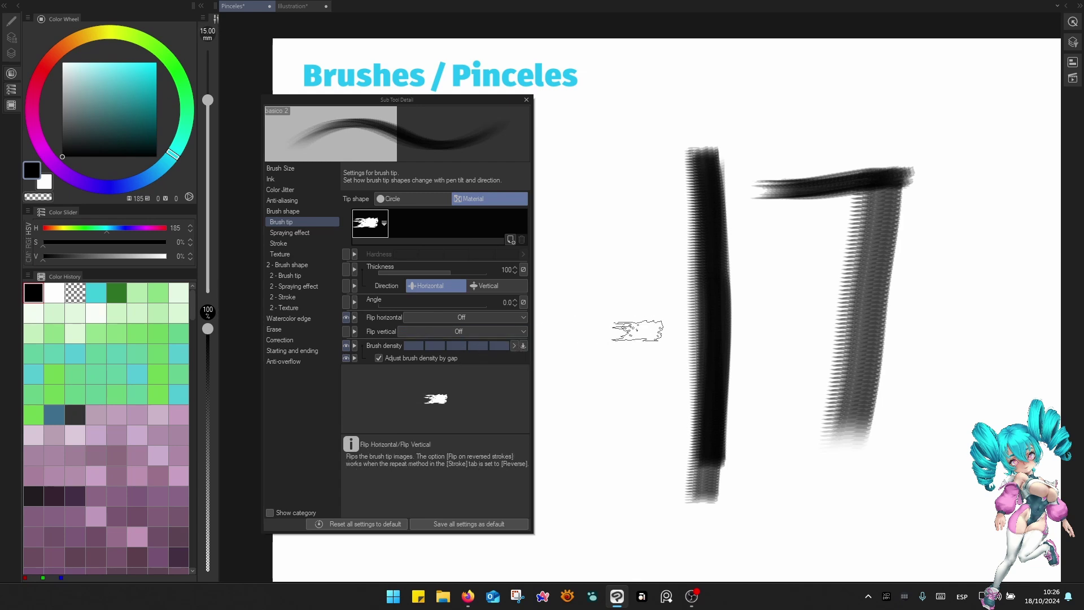
pyautogui.press('F3')
pyautogui.press('F3')
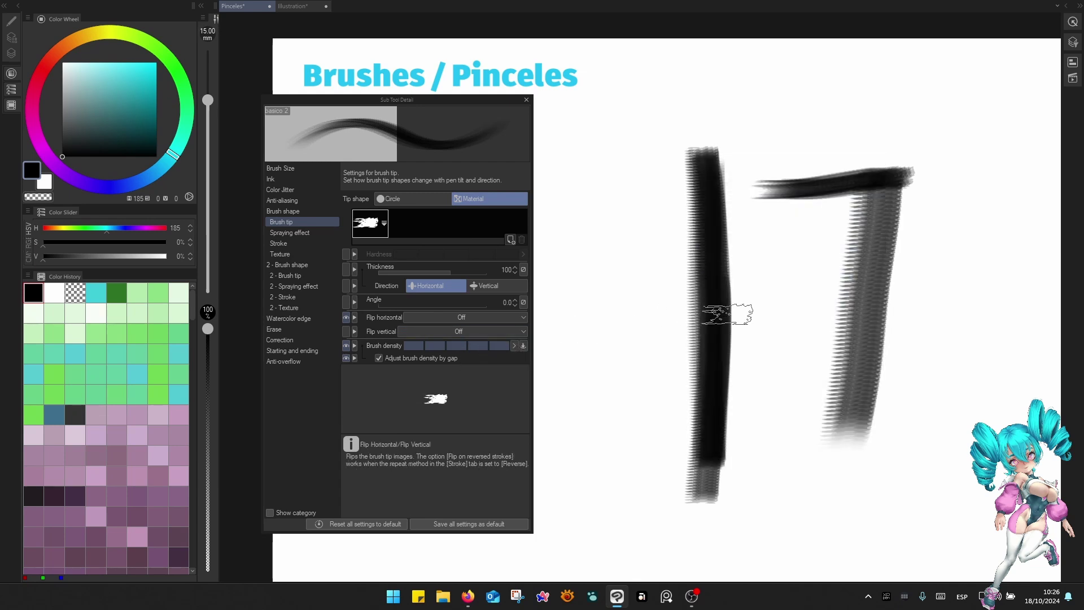
pyautogui.press('F3')
pyautogui.press('F3')
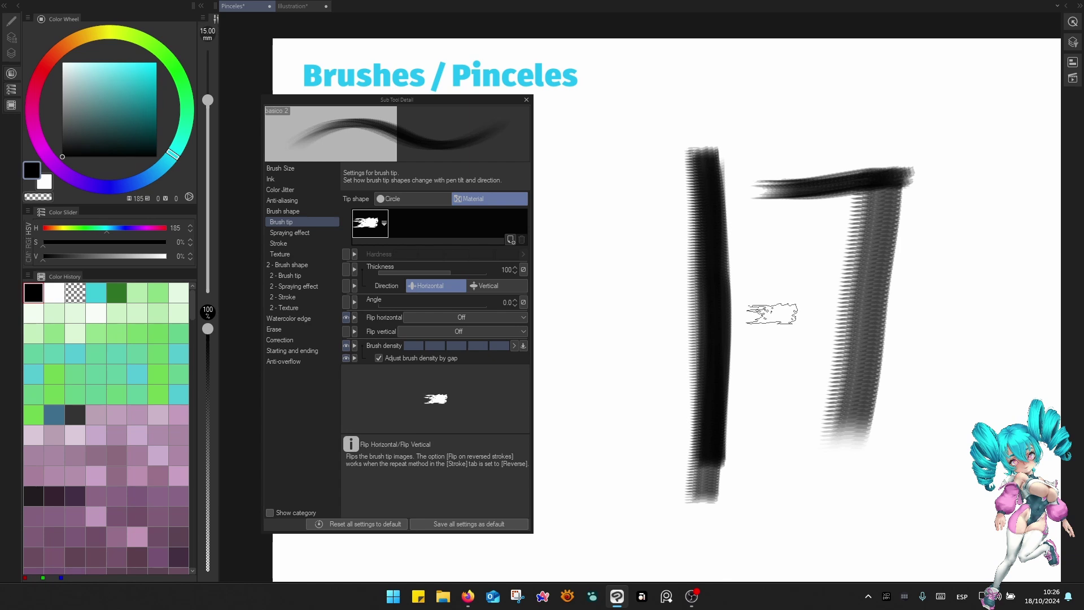
pyautogui.press('F3')
pyautogui.press('F3')
# Clear the canvas, reduce the brush size to 10 mm, and paint overlapping vertical and sideways test strokes.
pyautogui.press('F4')
pyautogui.click(736, 163)
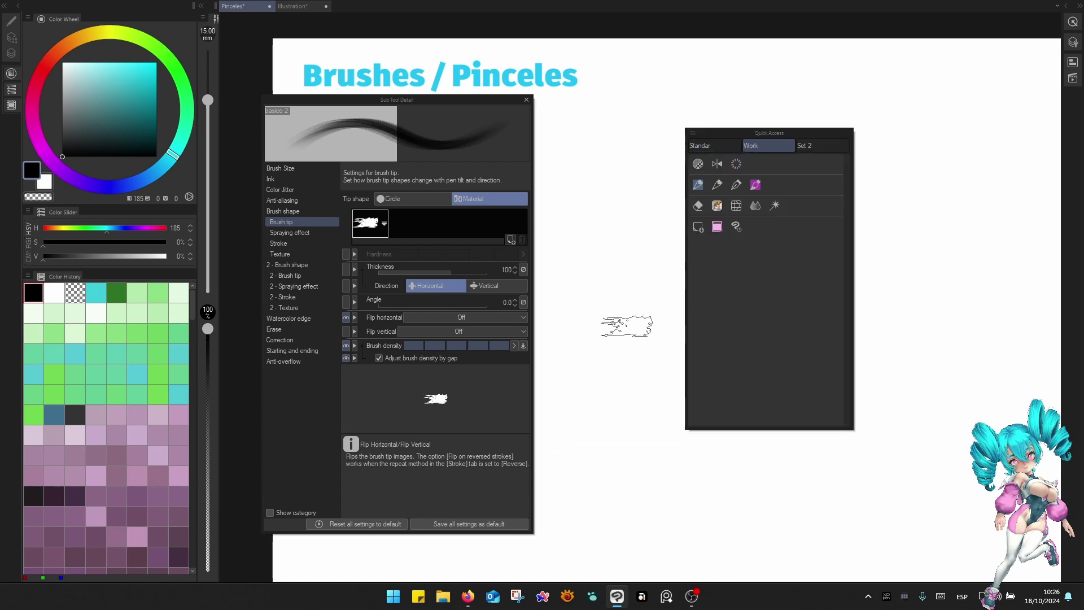
pyautogui.press('F4')
pyautogui.press('[')
pyautogui.press('[')
pyautogui.moveTo(745, 173)
pyautogui.mouseDown()
pyautogui.moveTo(744, 291)
pyautogui.moveTo(744, 161)
pyautogui.mouseUp()
pyautogui.moveTo(744, 161); pyautogui.dragTo(749, 341)
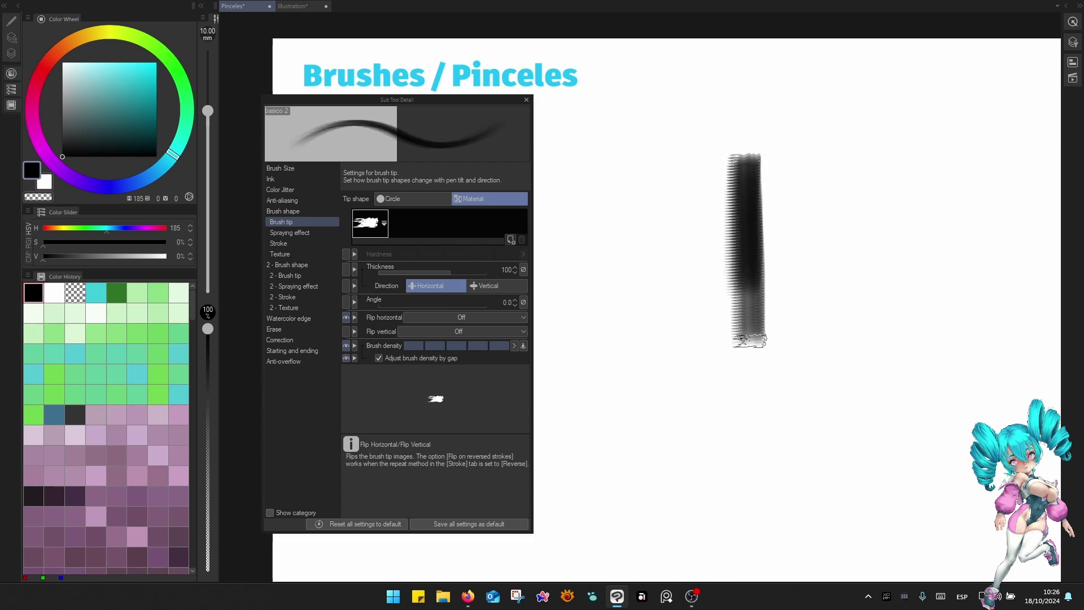
pyautogui.moveTo(749, 192)
pyautogui.mouseDown()
pyautogui.moveTo(749, 370)
pyautogui.moveTo(802, 350)
pyautogui.mouseUp()
pyautogui.moveTo(788, 288)
pyautogui.mouseDown()
pyautogui.moveTo(790, 375)
pyautogui.moveTo(856, 361)
pyautogui.mouseUp()
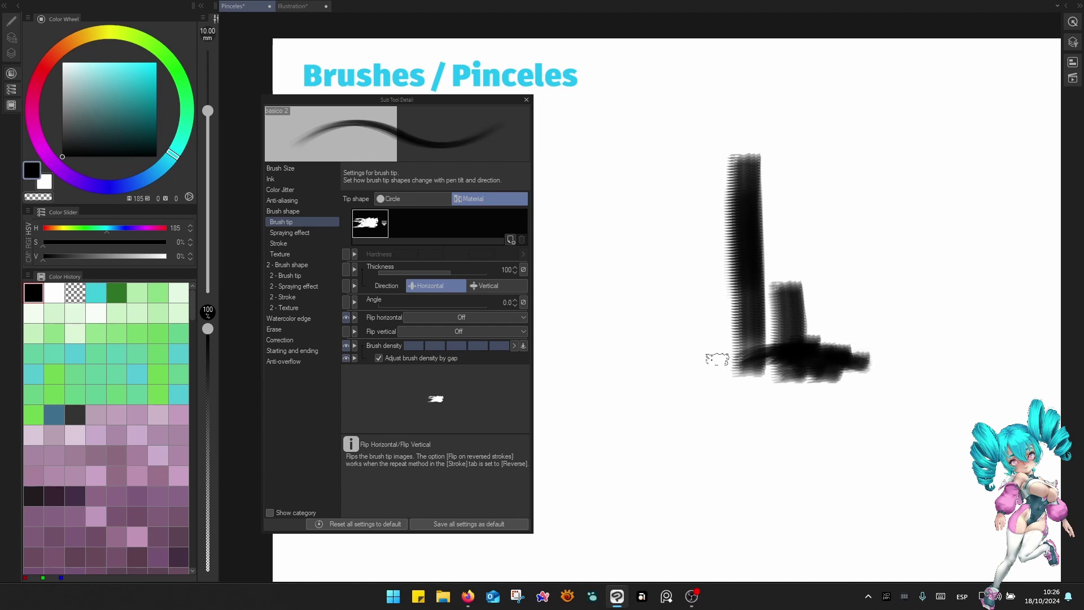
# Expose the stroke Gap among the tool properties and set it to Fixed with a value of 4.0.
pyautogui.click(293, 243)
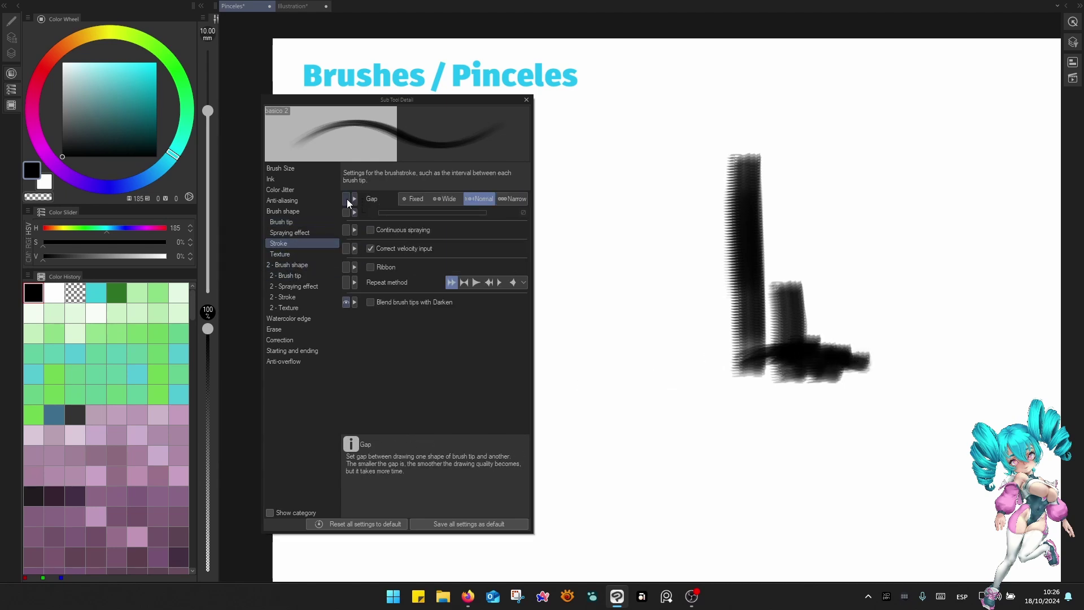
pyautogui.click(347, 200)
pyautogui.click(416, 198)
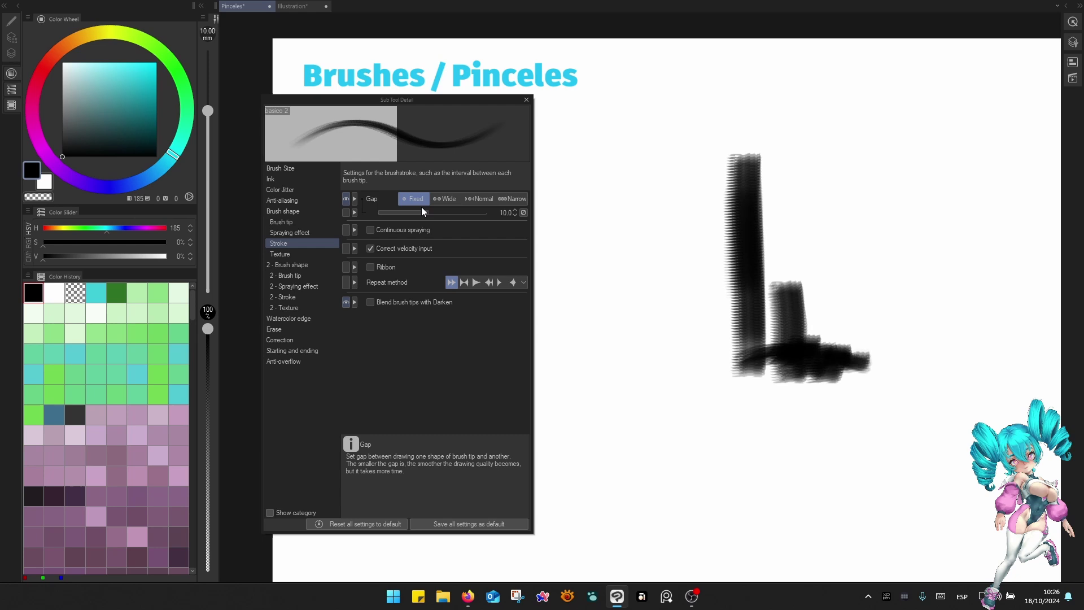
pyautogui.click(505, 212)
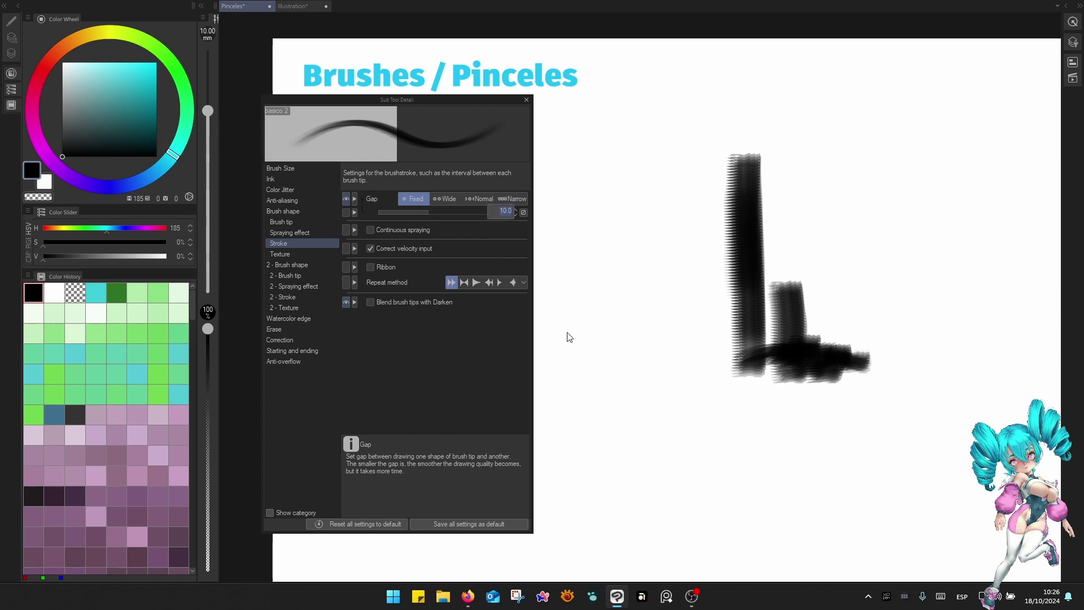
pyautogui.write('4')
pyautogui.press('Return')
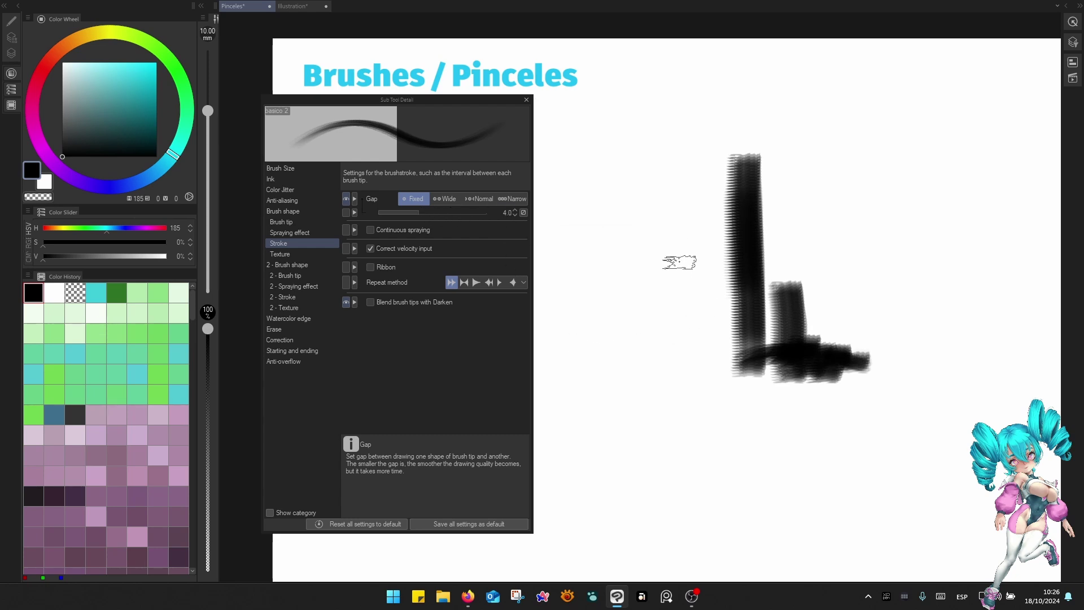
# Paint one long and several short vertical test strokes around the existing marks.
pyautogui.moveTo(680, 249)
pyautogui.mouseDown()
pyautogui.moveTo(686, 450)
pyautogui.moveTo(688, 434)
pyautogui.moveTo(712, 517)
pyautogui.mouseUp()
pyautogui.moveTo(732, 434); pyautogui.dragTo(733, 507)
pyautogui.moveTo(765, 417); pyautogui.dragTo(766, 503)
pyautogui.moveTo(789, 421)
pyautogui.mouseDown()
pyautogui.moveTo(781, 509)
pyautogui.moveTo(790, 473)
pyautogui.mouseUp()
# Set the fixed stroke gap to 5.0 and test it with short strokes, clearing the canvas between them.
pyautogui.click(516, 211)
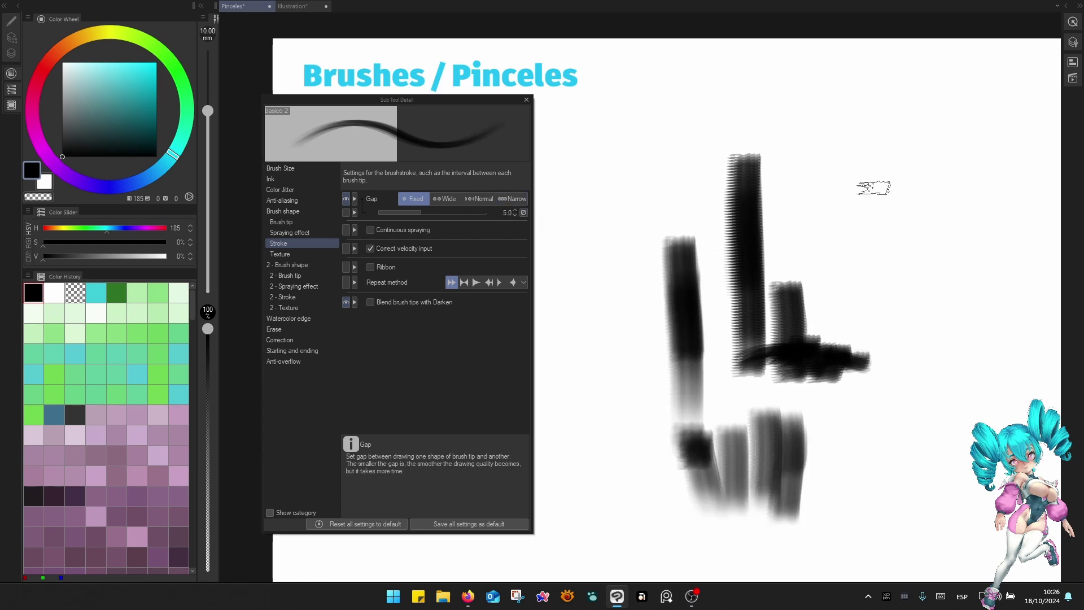
pyautogui.moveTo(874, 188)
pyautogui.mouseDown()
pyautogui.moveTo(872, 294)
pyautogui.moveTo(871, 243)
pyautogui.moveTo(878, 267)
pyautogui.moveTo(859, 296)
pyautogui.mouseUp()
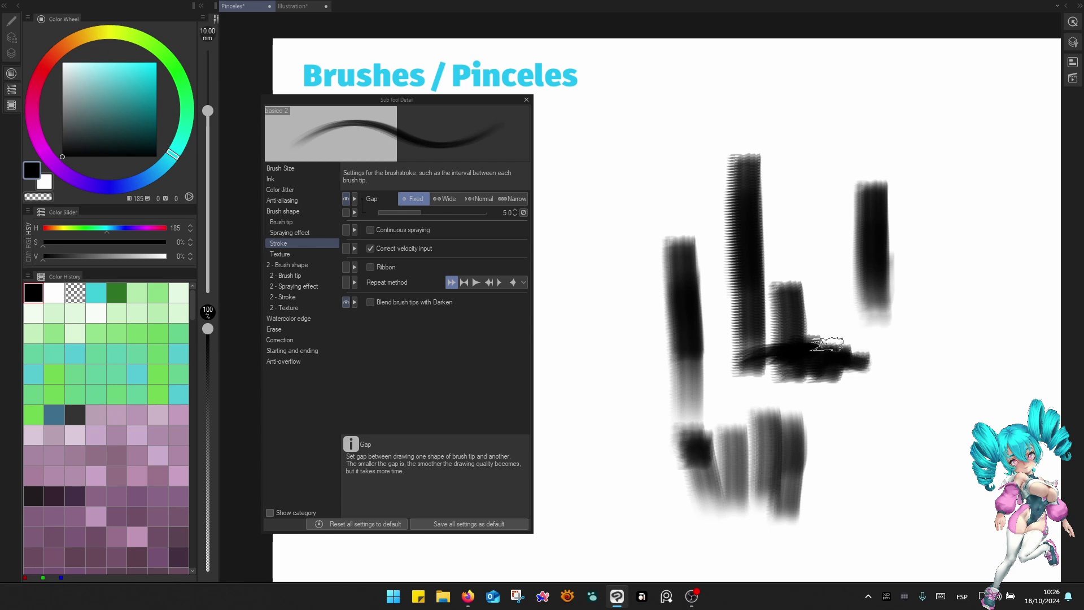
pyautogui.press('7')
pyautogui.click(782, 190)
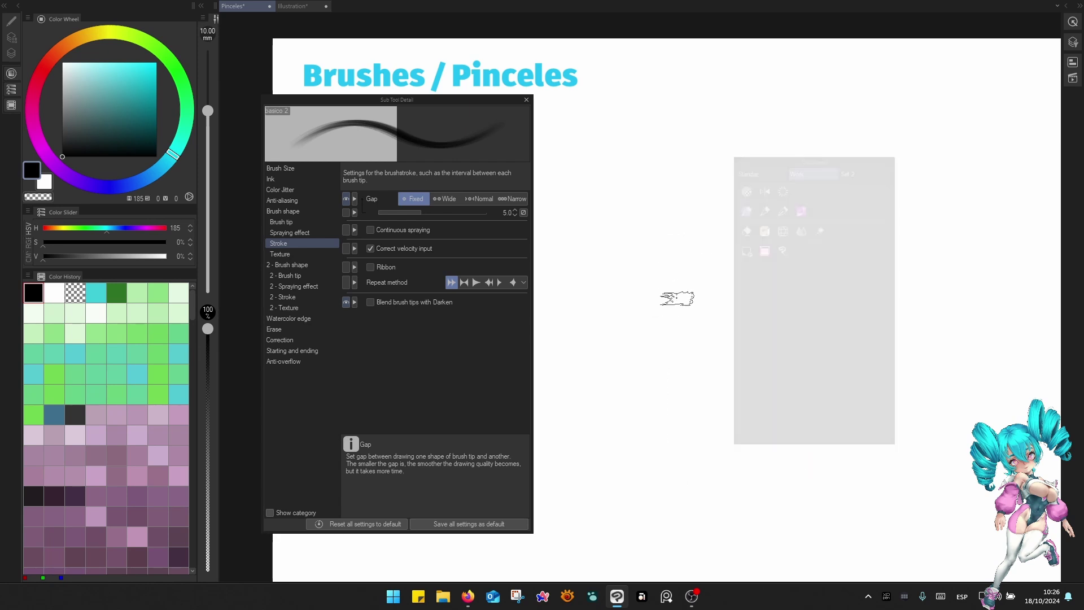
pyautogui.moveTo(724, 229); pyautogui.dragTo(744, 271)
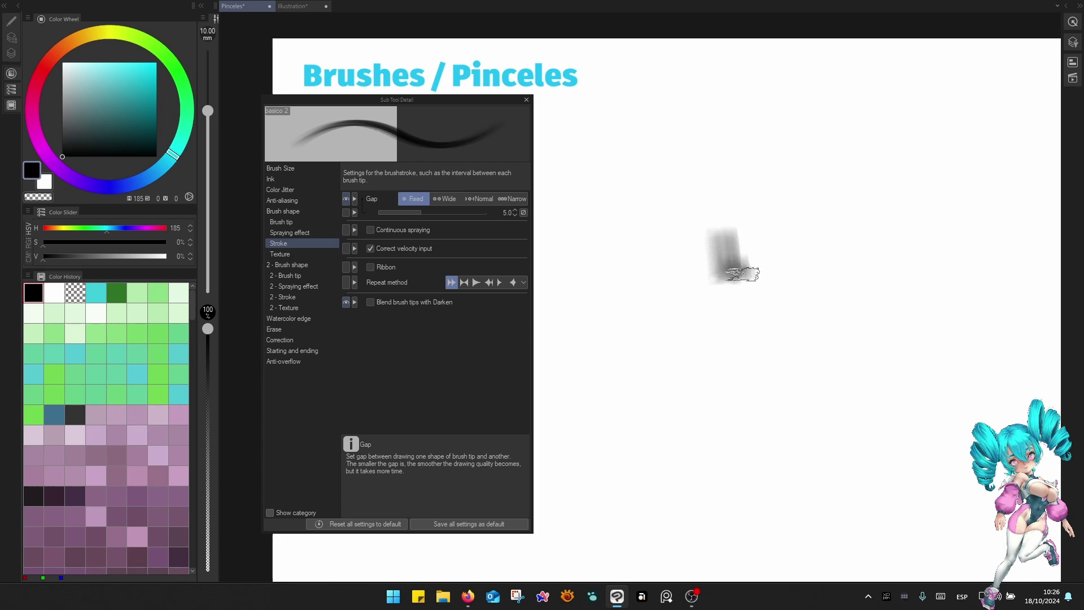
# Set the brush's anti-aliasing to its second level and test it with repeated vertical strokes.
pyautogui.click(299, 202)
pyautogui.click(489, 199)
pyautogui.moveTo(789, 226)
pyautogui.mouseDown()
pyautogui.moveTo(786, 286)
pyautogui.moveTo(790, 172)
pyautogui.moveTo(793, 306)
pyautogui.moveTo(784, 235)
pyautogui.moveTo(786, 260)
pyautogui.mouseUp()
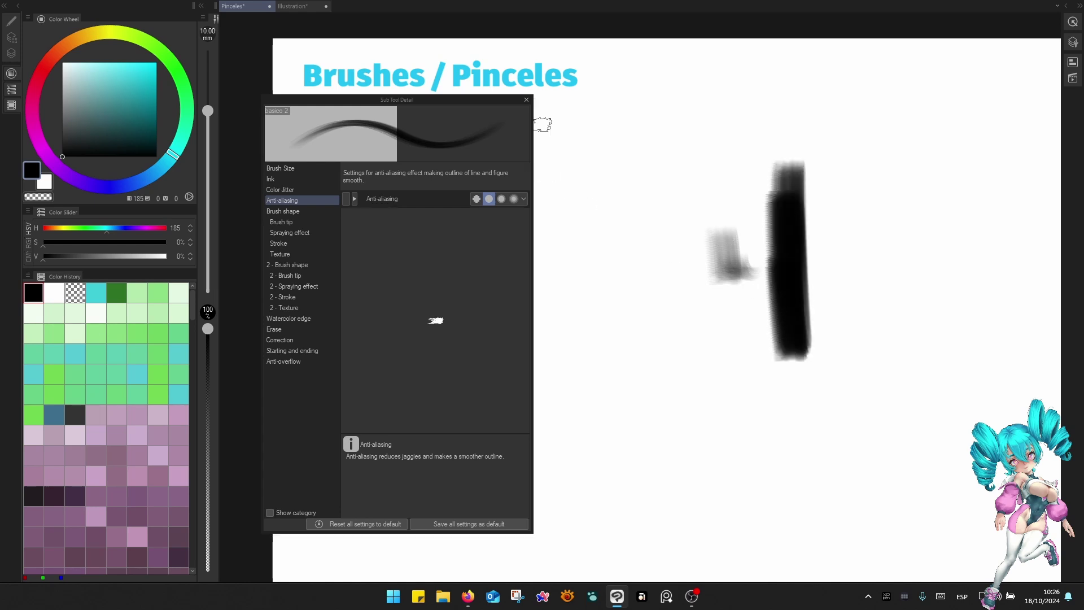
# Clear the canvas and enlarge the brush to 30 mm for sideways and vertical test strokes.
pyautogui.press('F6')
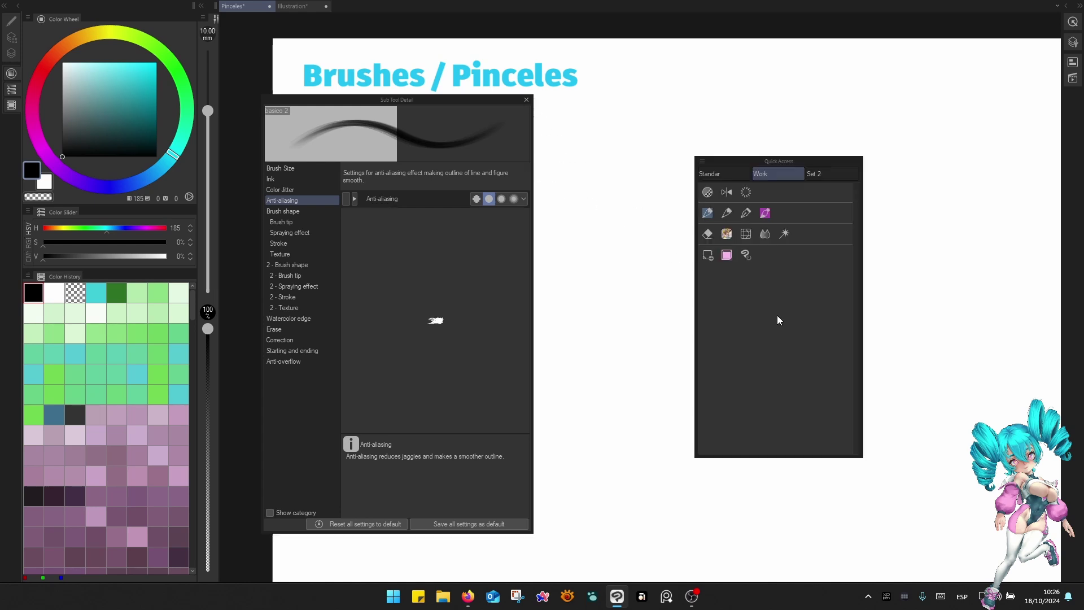
pyautogui.click(744, 195)
pyautogui.click(669, 330)
pyautogui.press('F6')
pyautogui.press('F6')
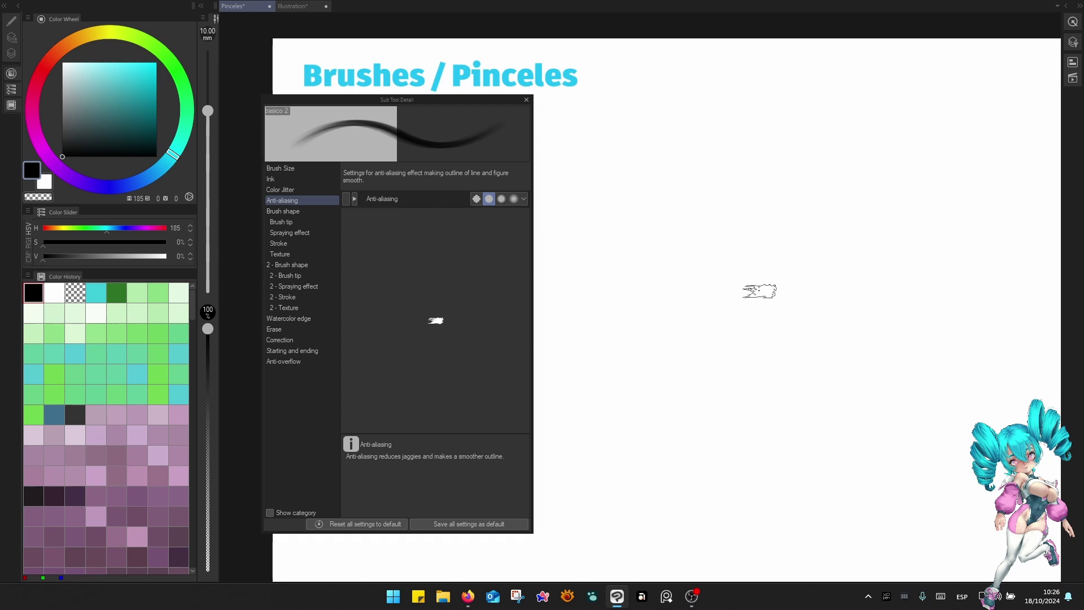
pyautogui.press(']')
pyautogui.press(']')
pyautogui.press(']')
pyautogui.press(']')
pyautogui.press(']')
pyautogui.press(']')
pyautogui.moveTo(700, 241); pyautogui.dragTo(782, 236)
pyautogui.moveTo(774, 211); pyautogui.dragTo(776, 353)
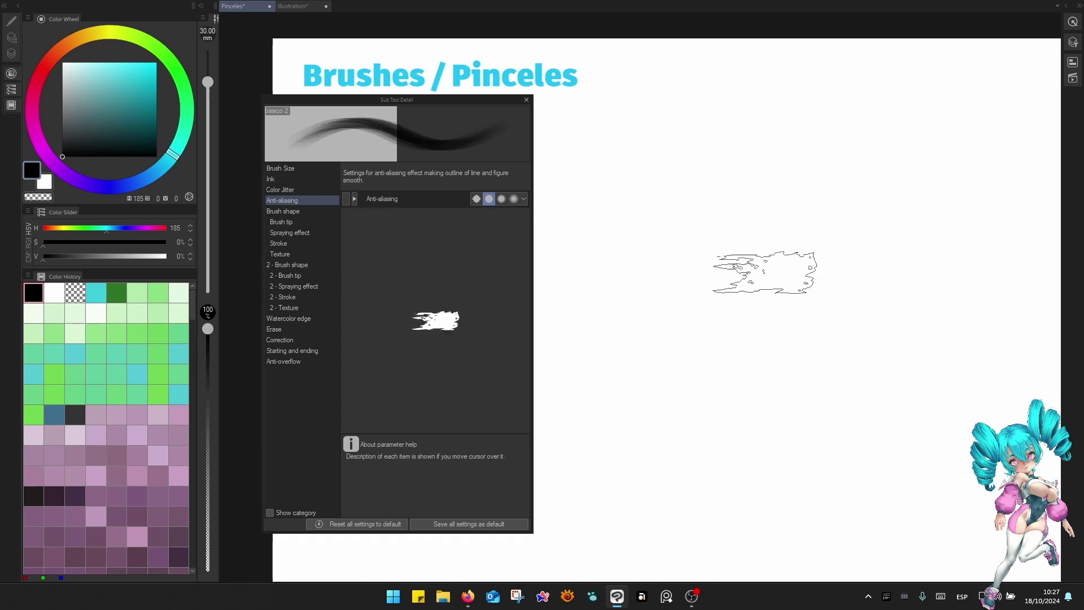
# Set Flip horizontal to Flip in the tool properties and paint a broad vertical test block.
pyautogui.press('F1')
pyautogui.press('F1')
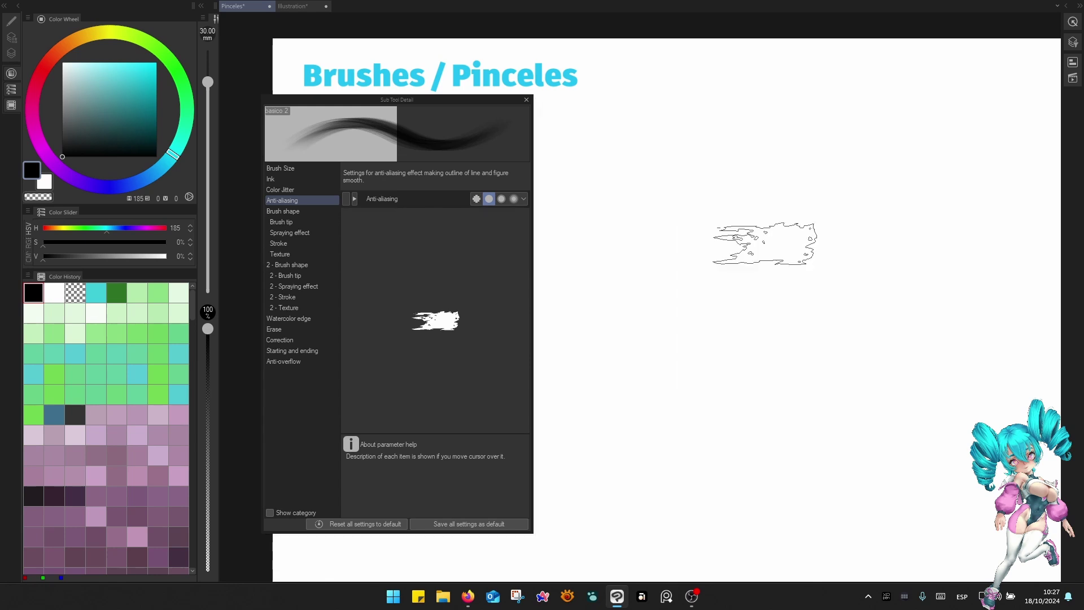
pyautogui.press('F2')
pyautogui.press('F2')
pyautogui.rightClick(790, 236)
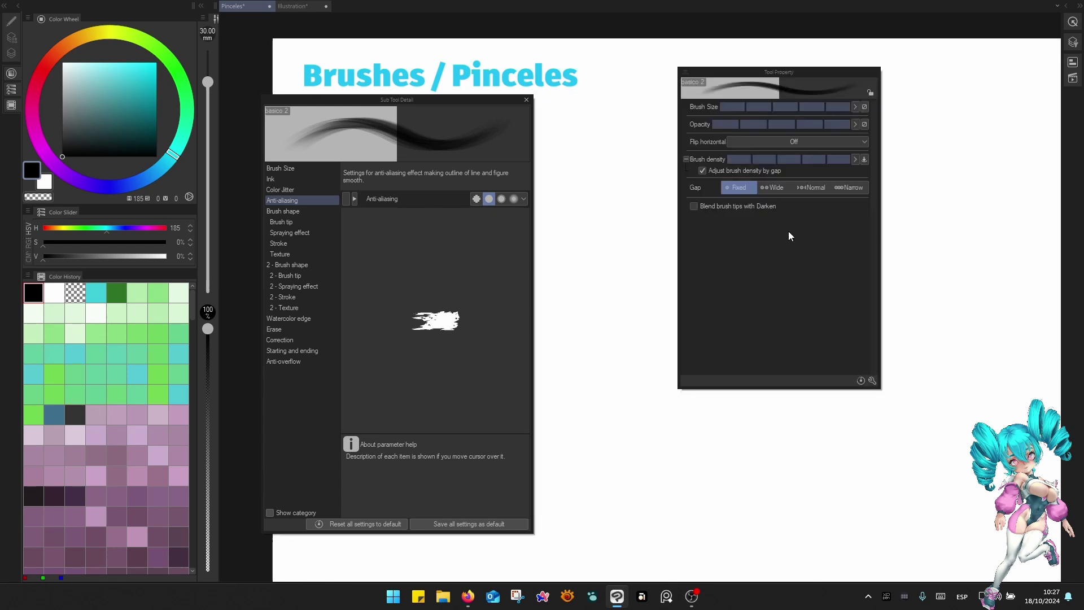
pyautogui.click(762, 143)
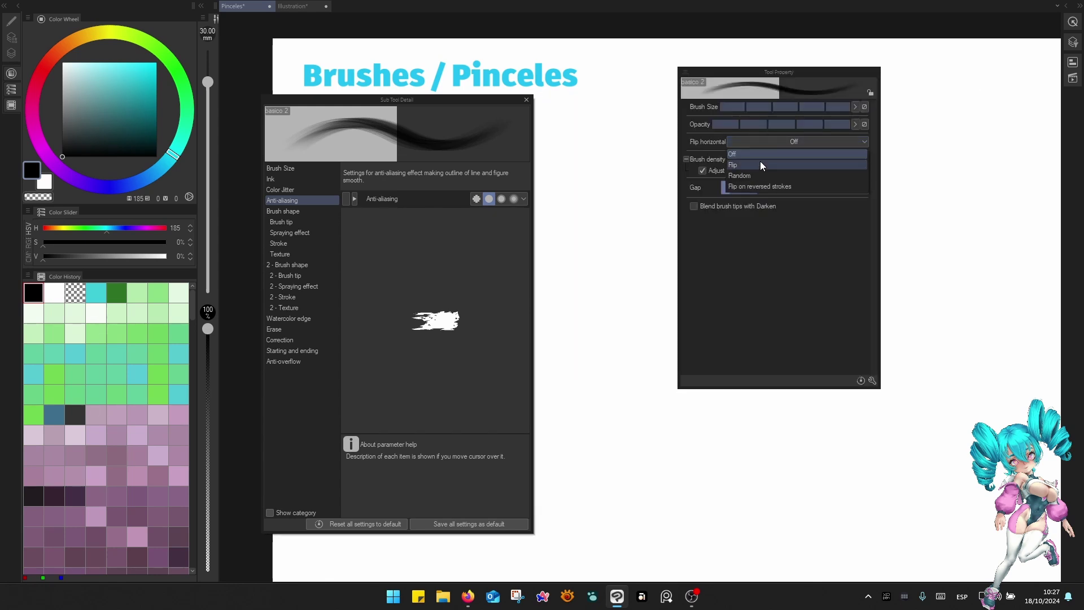
pyautogui.click(762, 165)
pyautogui.moveTo(791, 169)
pyautogui.mouseDown()
pyautogui.moveTo(823, 182)
pyautogui.moveTo(836, 273)
pyautogui.mouseUp()
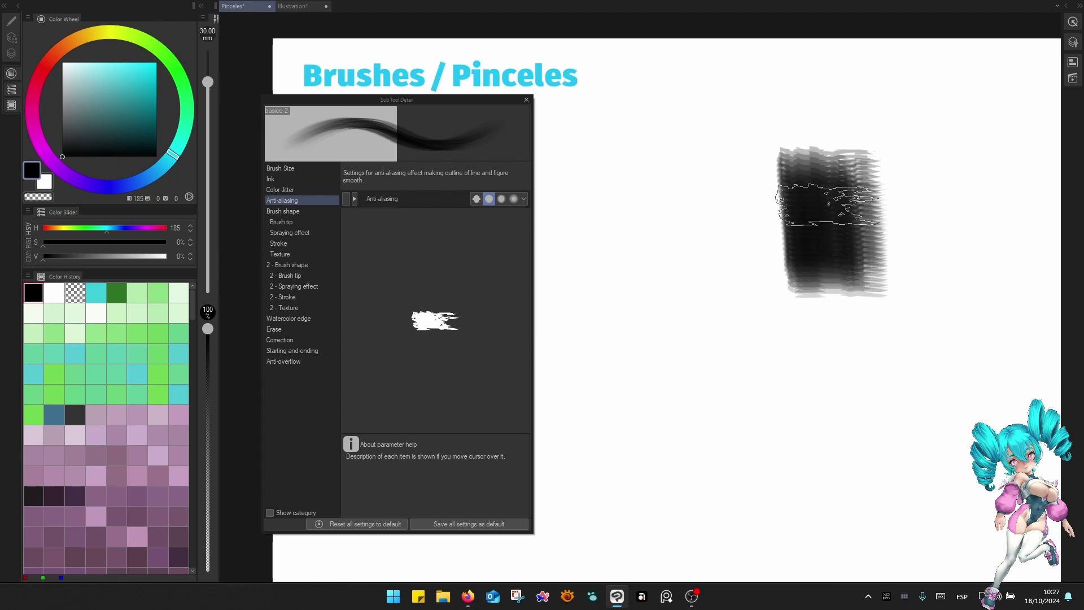
# Darken and extend the block downward with 20 mm strokes, and paint a small mark above it at a much smaller size.
pyautogui.press('[')
pyautogui.press('[')
pyautogui.moveTo(814, 196)
pyautogui.mouseDown()
pyautogui.moveTo(821, 316)
pyautogui.moveTo(813, 169)
pyautogui.moveTo(817, 339)
pyautogui.moveTo(815, 253)
pyautogui.moveTo(817, 326)
pyautogui.mouseUp()
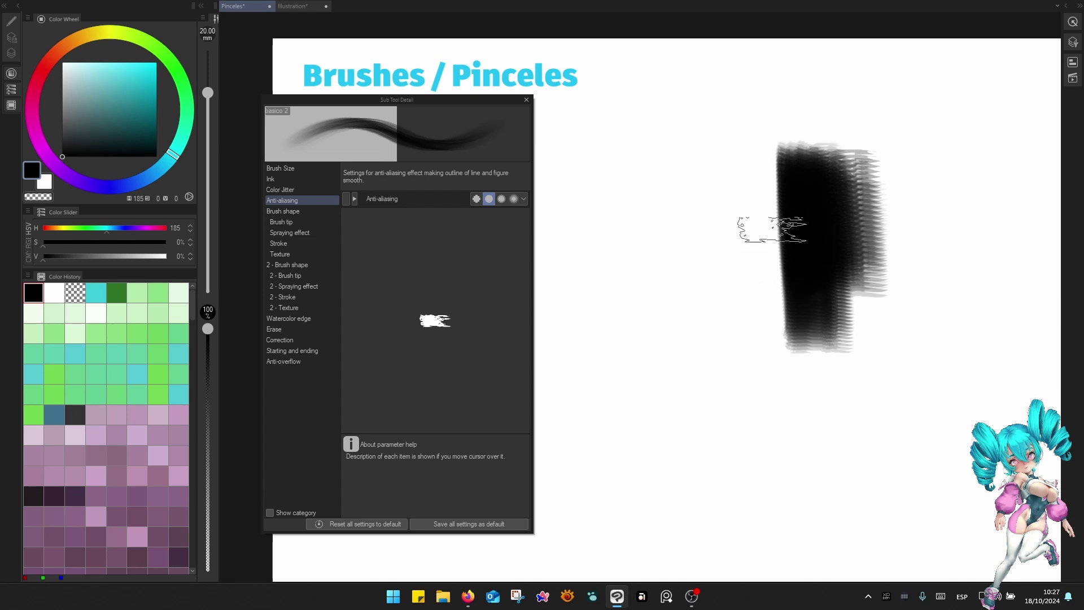
pyautogui.press('[')
pyautogui.press('[')
pyautogui.press('[')
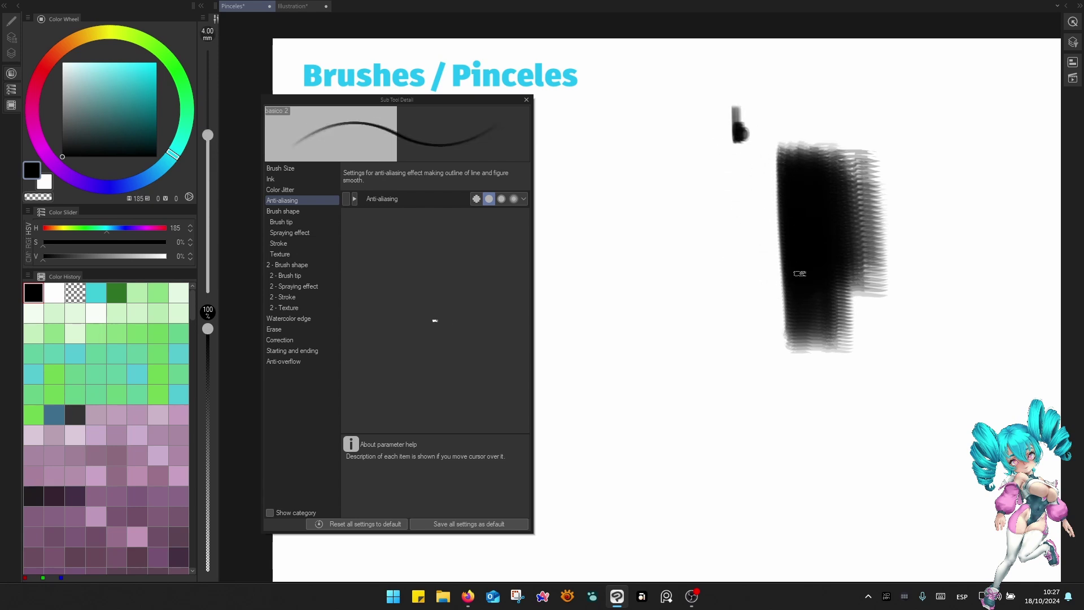
# Set Flip horizontal to Off in the tool properties and enlarge the brush to 17 mm.
pyautogui.press(']')
pyautogui.press(']')
pyautogui.press(']')
pyautogui.press(']')
pyautogui.press(']')
pyautogui.press(']')
pyautogui.press(']')
pyautogui.press('F4')
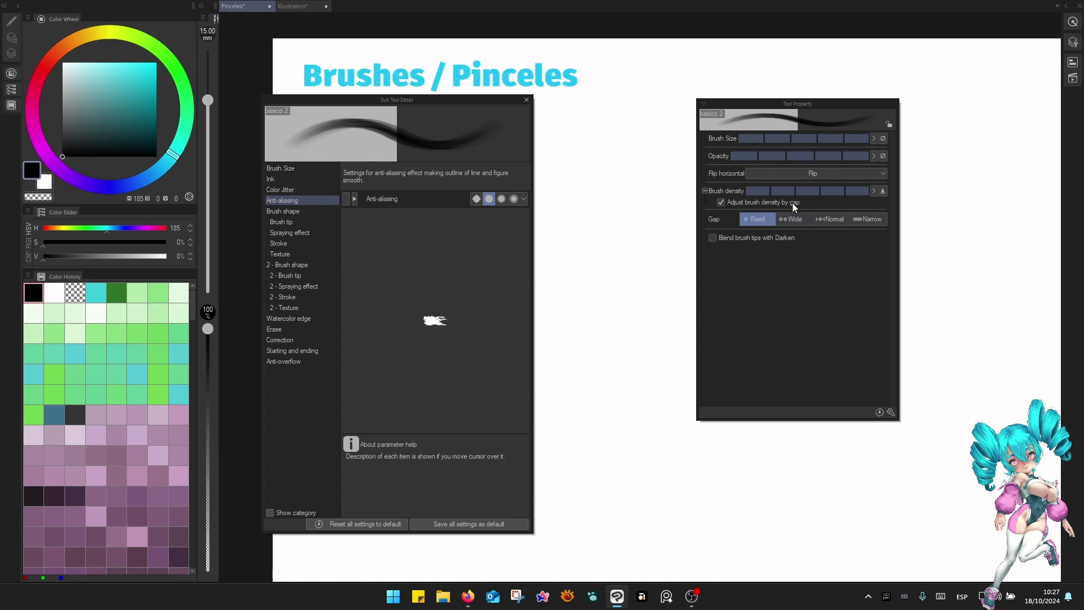
pyautogui.click(799, 175)
pyautogui.click(792, 189)
pyautogui.press(']')
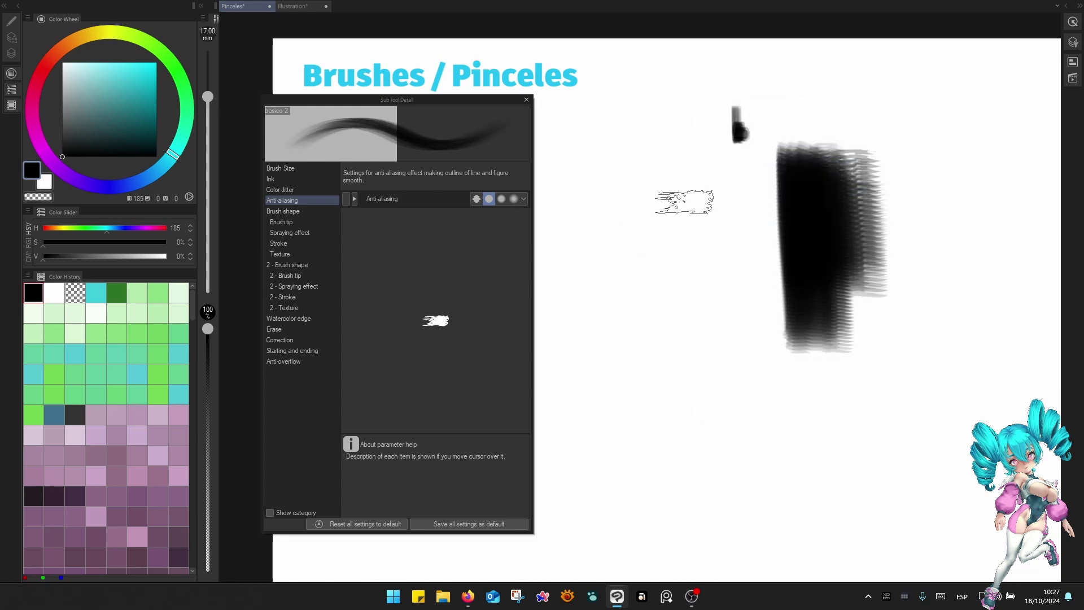
# Paint a second wide vertical block beside the first one, enlarging the brush up to 40 mm.
pyautogui.moveTo(688, 172)
pyautogui.mouseDown()
pyautogui.moveTo(698, 353)
pyautogui.moveTo(681, 164)
pyautogui.moveTo(692, 339)
pyautogui.mouseUp()
pyautogui.press(']')
pyautogui.moveTo(668, 176)
pyautogui.mouseDown()
pyautogui.moveTo(670, 310)
pyautogui.moveTo(668, 171)
pyautogui.moveTo(678, 338)
pyautogui.mouseUp()
# Reduce the brush size and fill out the right-hand block with vertical strokes, extending it downward.
pyautogui.moveTo(859, 351); pyautogui.dragTo(806, 358)
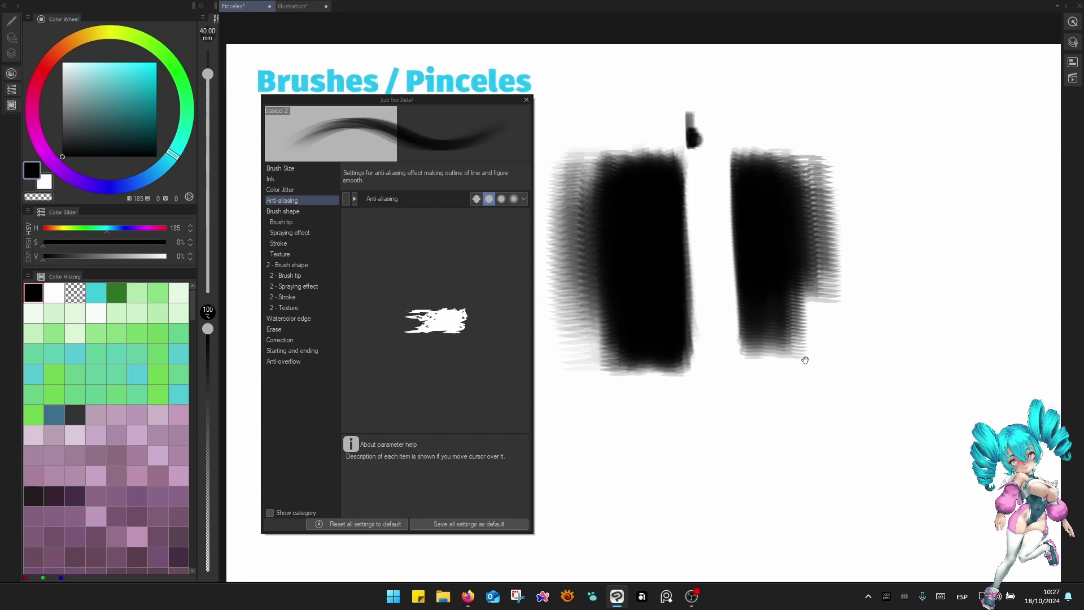
pyautogui.press('[')
pyautogui.moveTo(817, 293); pyautogui.dragTo(828, 308)
pyautogui.press('[')
pyautogui.press('[')
pyautogui.press('[')
pyautogui.moveTo(830, 187)
pyautogui.mouseDown()
pyautogui.moveTo(837, 345)
pyautogui.moveTo(826, 235)
pyautogui.moveTo(833, 341)
pyautogui.moveTo(828, 379)
pyautogui.moveTo(811, 338)
pyautogui.moveTo(788, 353)
pyautogui.moveTo(798, 426)
pyautogui.moveTo(808, 361)
pyautogui.mouseUp()
# Set the brush to 20 mm and paint overlapping stepped strokes above and to the right of the right-hand block.
pyautogui.press(']')
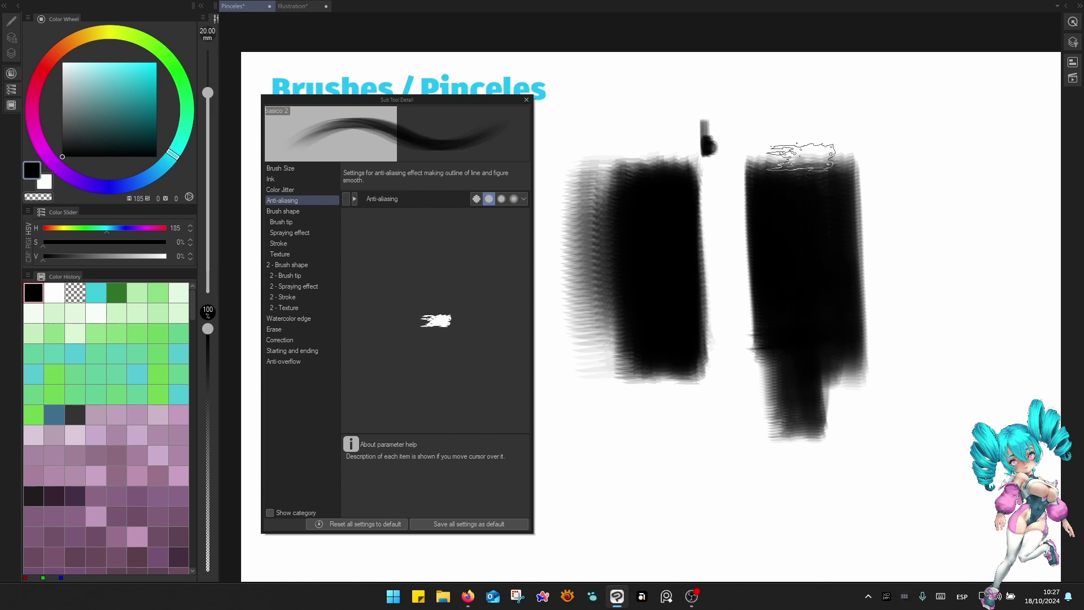
pyautogui.moveTo(803, 155)
pyautogui.mouseDown()
pyautogui.moveTo(800, 198)
pyautogui.moveTo(836, 145)
pyautogui.moveTo(859, 330)
pyautogui.moveTo(855, 193)
pyautogui.moveTo(864, 363)
pyautogui.moveTo(858, 295)
pyautogui.moveTo(866, 363)
pyautogui.moveTo(852, 313)
pyautogui.moveTo(893, 333)
pyautogui.moveTo(905, 366)
pyautogui.moveTo(947, 337)
pyautogui.moveTo(949, 389)
pyautogui.mouseUp()
pyautogui.press('[')
pyautogui.press(']')
pyautogui.moveTo(806, 297); pyautogui.dragTo(884, 313)
pyautogui.press(']')
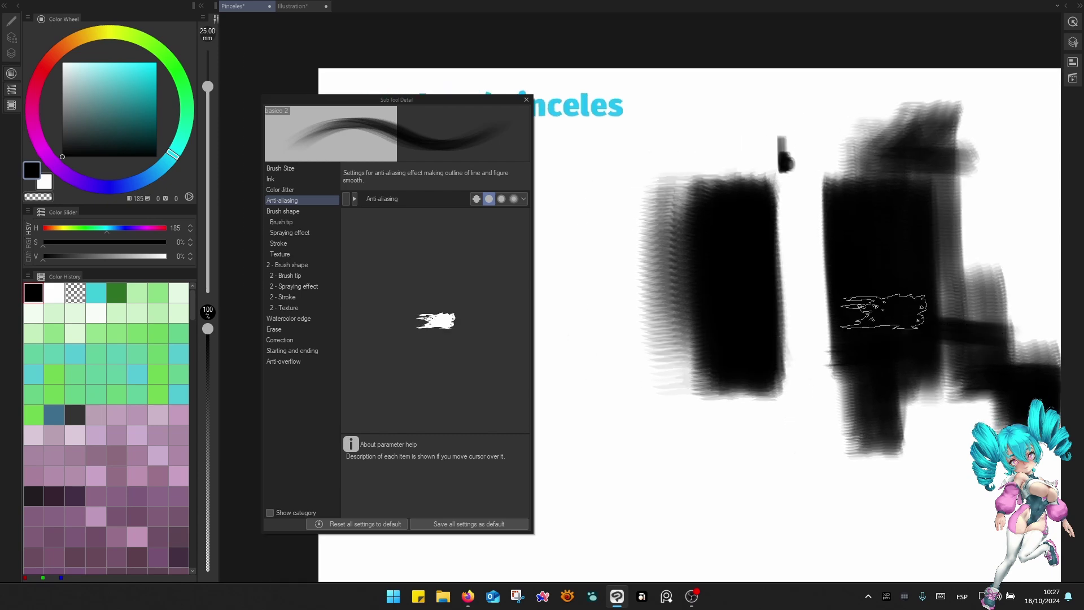
# Set Flip horizontal to Flip in the tool properties and paint a dark bridge joining the two blocks.
pyautogui.rightClick(850, 278)
pyautogui.click(847, 196)
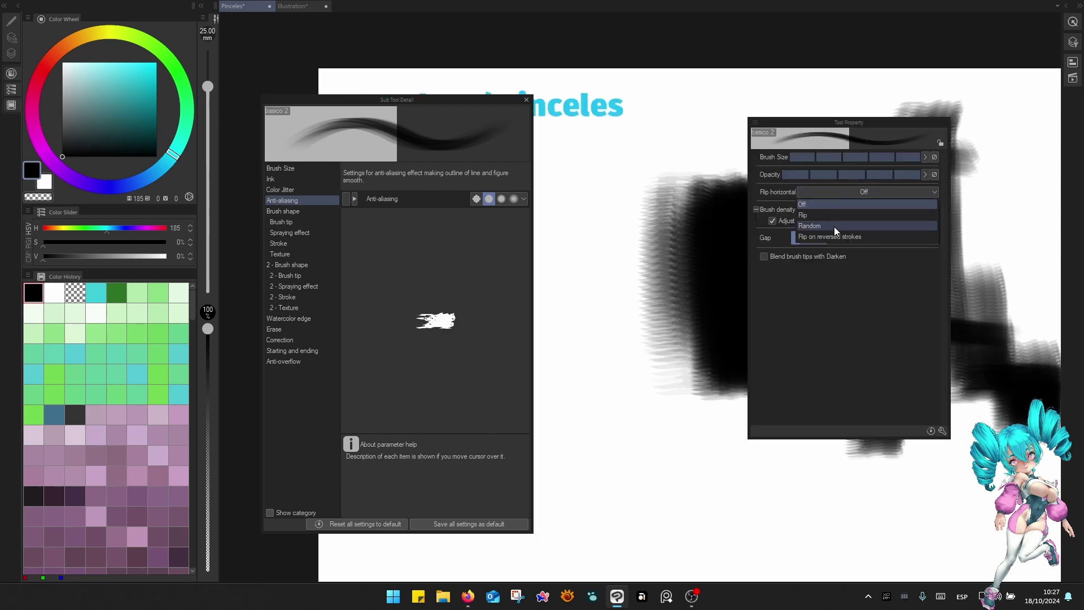
pyautogui.click(833, 217)
pyautogui.click(751, 435)
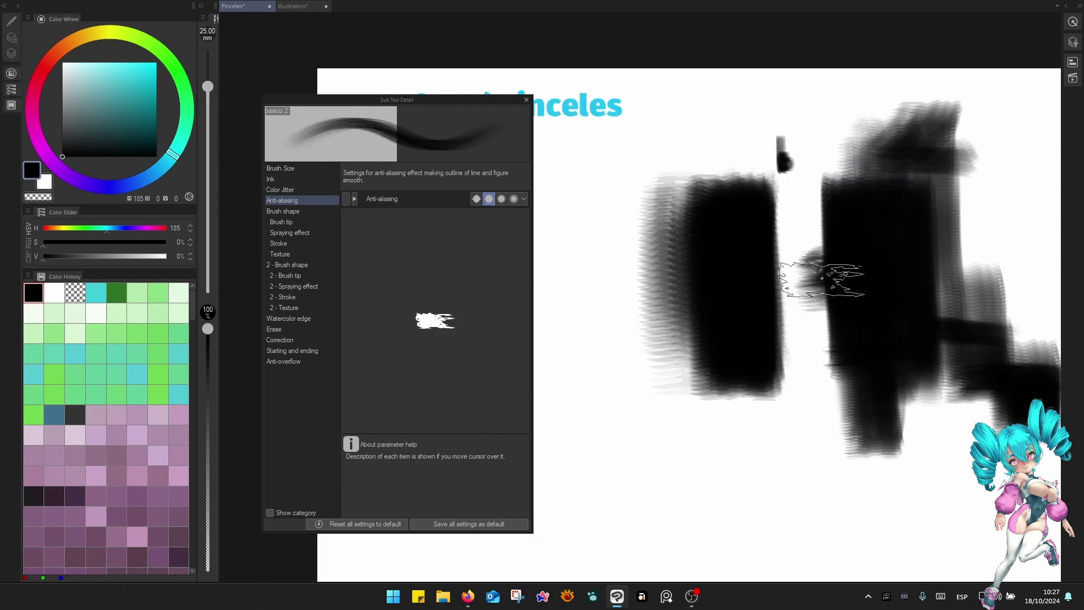
pyautogui.moveTo(823, 278)
pyautogui.mouseDown()
pyautogui.moveTo(843, 307)
pyautogui.moveTo(820, 267)
pyautogui.moveTo(829, 251)
pyautogui.moveTo(813, 269)
pyautogui.moveTo(840, 270)
pyautogui.moveTo(782, 280)
pyautogui.moveTo(818, 296)
pyautogui.mouseUp()
pyautogui.moveTo(834, 253); pyautogui.dragTo(813, 289)
pyautogui.press('[')
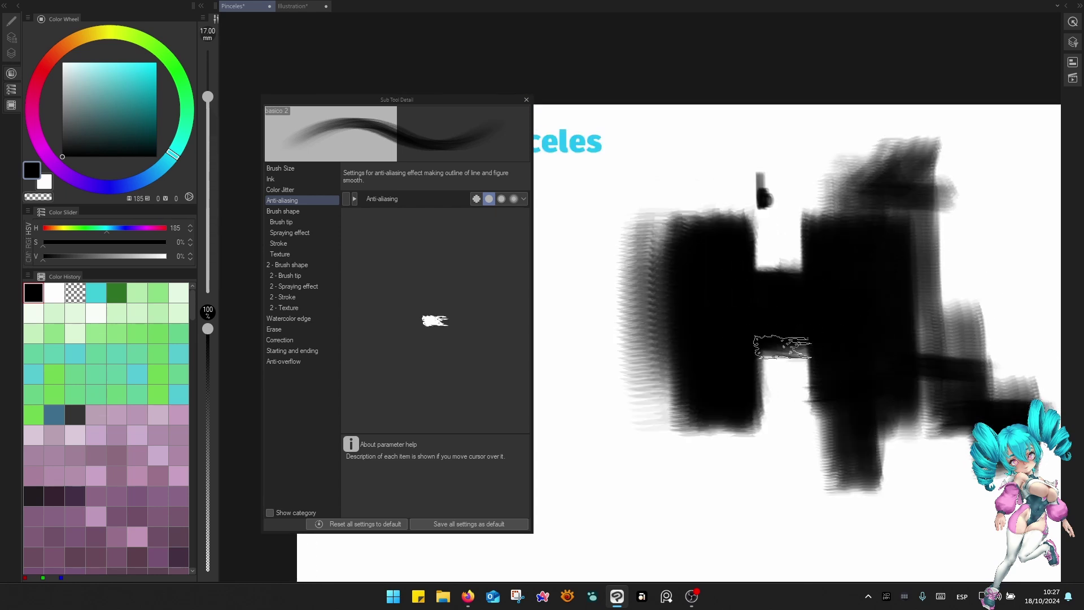
# Enlarge the brush to at least 30 mm and blend the left block's ragged edge with greys sampled from it.
pyautogui.moveTo(814, 376); pyautogui.dragTo(871, 357)
pyautogui.press(']')
pyautogui.press(']')
pyautogui.press(']')
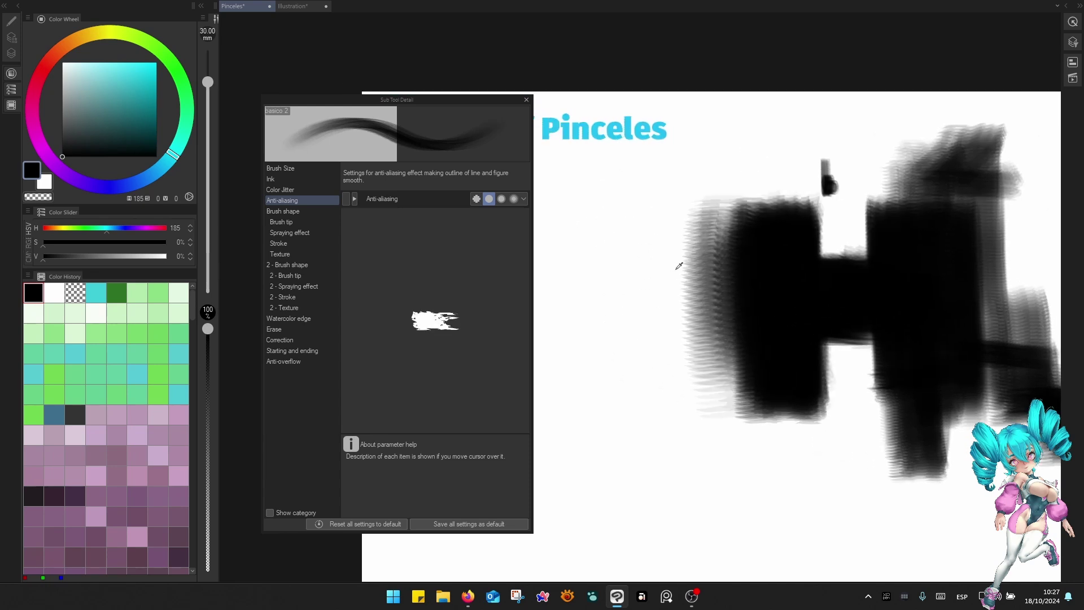
pyautogui.keyDown('alt'); pyautogui.click(702, 272); pyautogui.keyUp('alt')
pyautogui.press(']')
pyautogui.moveTo(682, 278)
pyautogui.mouseDown()
pyautogui.moveTo(702, 320)
pyautogui.moveTo(712, 272)
pyautogui.moveTo(726, 353)
pyautogui.mouseUp()
pyautogui.keyDown('alt'); pyautogui.click(779, 333); pyautogui.keyUp('alt')
pyautogui.moveTo(762, 296)
pyautogui.mouseDown()
pyautogui.moveTo(713, 309)
pyautogui.moveTo(745, 309)
pyautogui.moveTo(724, 404)
pyautogui.mouseUp()
pyautogui.keyDown('alt'); pyautogui.click(782, 332); pyautogui.keyUp('alt')
# Continue sampling greys across the left block and smooth its gradient toward the dark side with strokes up to 40 mm.
pyautogui.press('[')
pyautogui.keyDown('alt'); pyautogui.click(700, 307); pyautogui.keyUp('alt')
pyautogui.keyDown('alt'); pyautogui.click(748, 393); pyautogui.keyUp('alt')
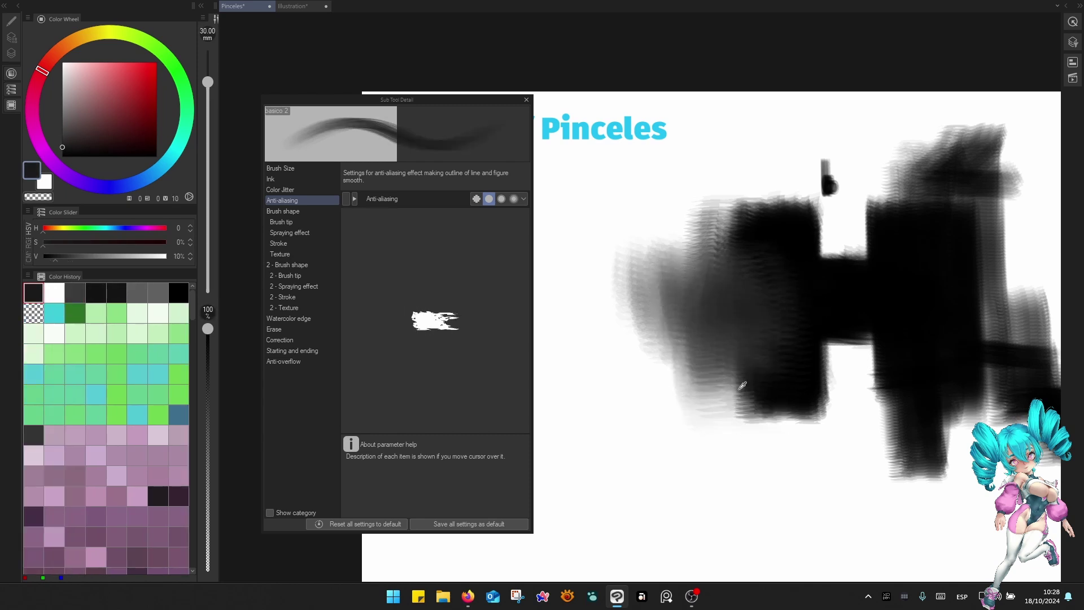
pyautogui.keyDown('alt'); pyautogui.click(747, 378); pyautogui.keyUp('alt')
pyautogui.press(']')
pyautogui.moveTo(751, 353)
pyautogui.mouseDown()
pyautogui.moveTo(756, 307)
pyautogui.moveTo(733, 265)
pyautogui.mouseUp()
pyautogui.keyDown('alt'); pyautogui.click(698, 257); pyautogui.keyUp('alt')
pyautogui.moveTo(716, 316); pyautogui.dragTo(726, 240)
pyautogui.keyDown('alt'); pyautogui.click(777, 335); pyautogui.keyUp('alt')
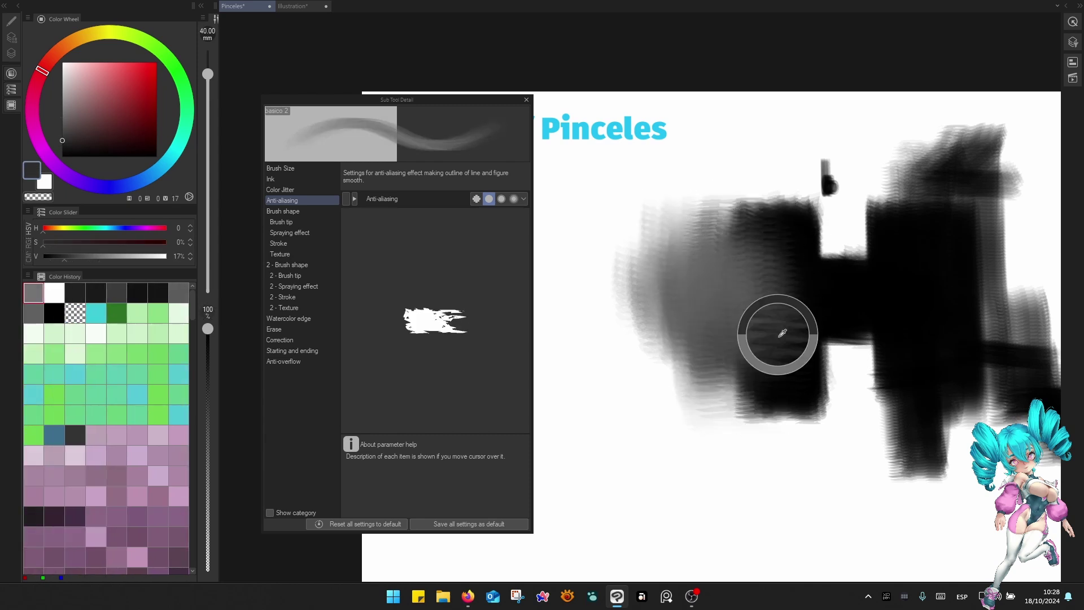
pyautogui.keyDown('alt'); pyautogui.click(782, 333); pyautogui.keyUp('alt')
pyautogui.press('[')
pyautogui.keyDown('alt'); pyautogui.click(771, 328); pyautogui.keyUp('alt')
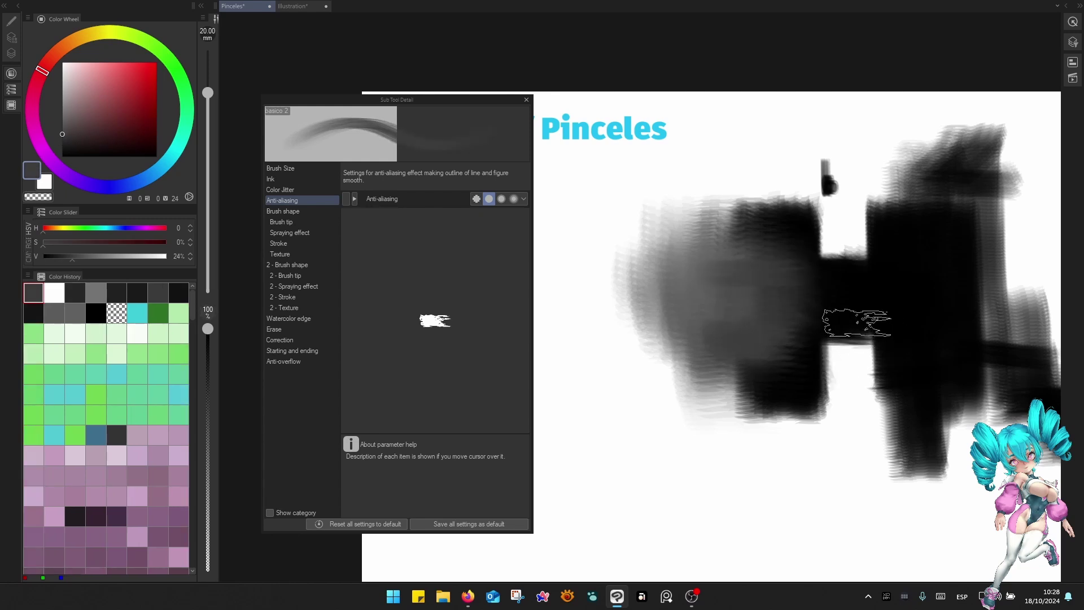
# Set Flip horizontal to Random in the tool properties.
pyautogui.moveTo(873, 452); pyautogui.dragTo(879, 407)
pyautogui.press('q')
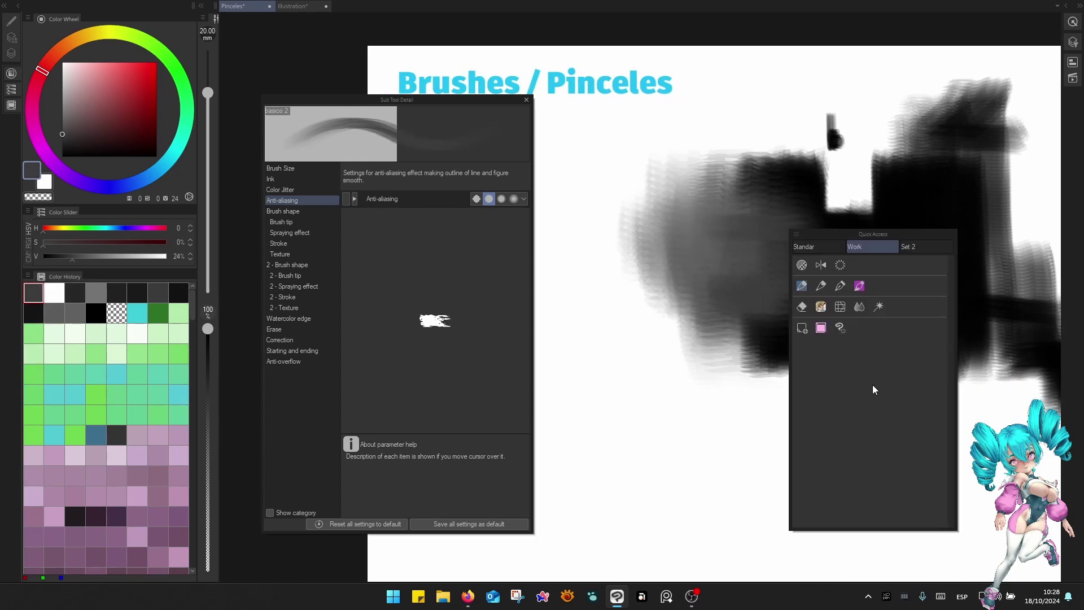
pyautogui.press('q')
pyautogui.rightClick(855, 354)
pyautogui.click(837, 259)
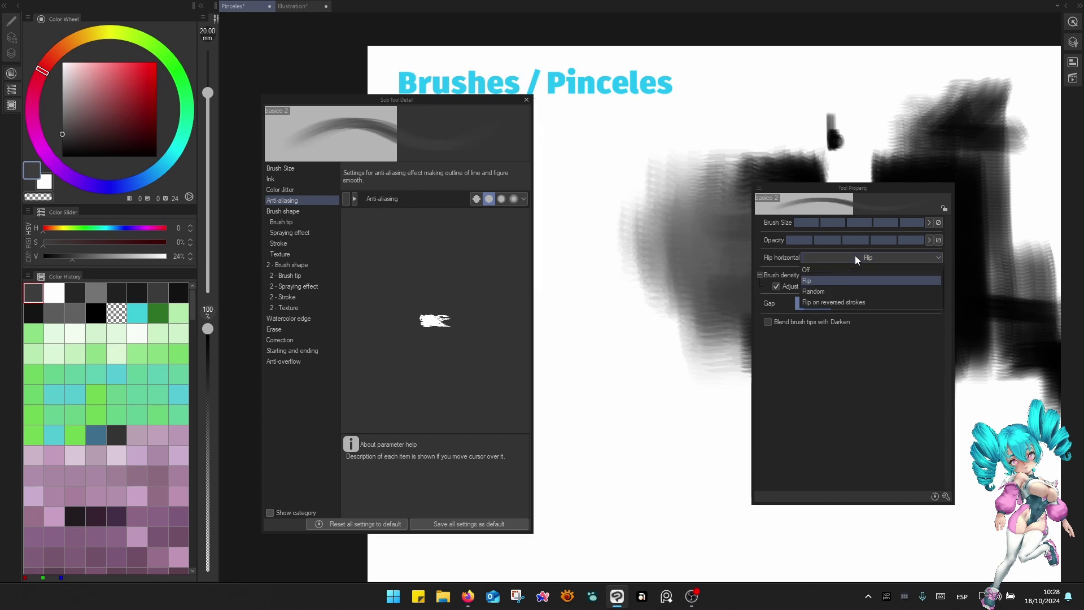
pyautogui.click(839, 292)
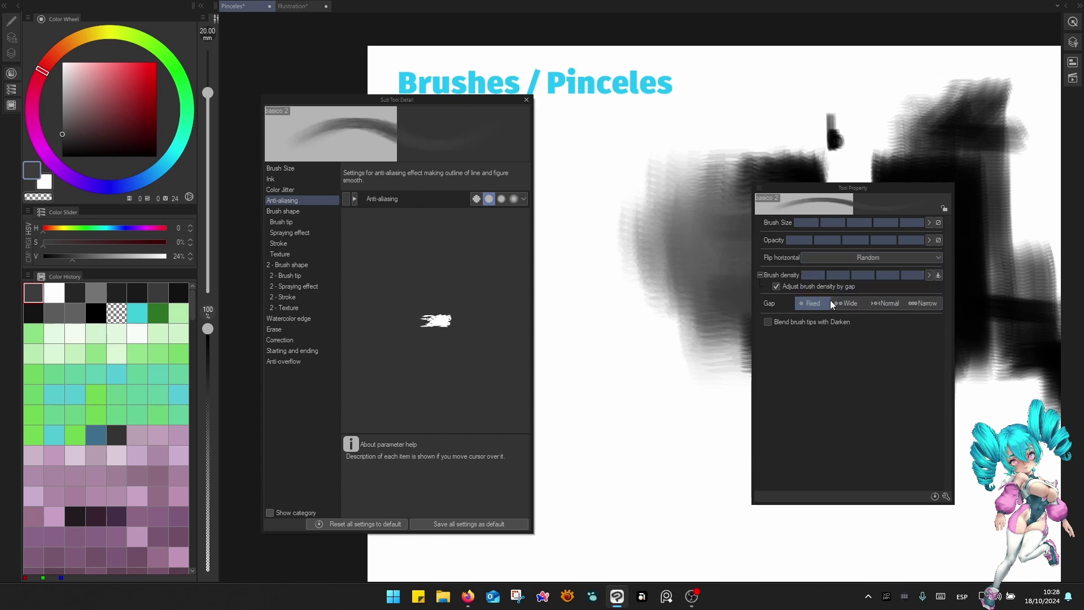
# Set the brush to 25 mm and paint a rounded dark grey patch in the empty area below the blocks.
pyautogui.press(']')
pyautogui.moveTo(775, 503)
pyautogui.mouseDown()
pyautogui.moveTo(788, 424)
pyautogui.moveTo(774, 342)
pyautogui.moveTo(808, 412)
pyautogui.mouseUp()
pyautogui.moveTo(771, 310)
pyautogui.mouseDown()
pyautogui.moveTo(794, 400)
pyautogui.moveTo(817, 450)
pyautogui.mouseUp()
pyautogui.moveTo(791, 514)
pyautogui.mouseDown()
pyautogui.moveTo(744, 448)
pyautogui.moveTo(719, 460)
pyautogui.moveTo(821, 484)
pyautogui.mouseUp()
pyautogui.scroll(3, 814, 362)
pyautogui.scroll(-3, 822, 483)
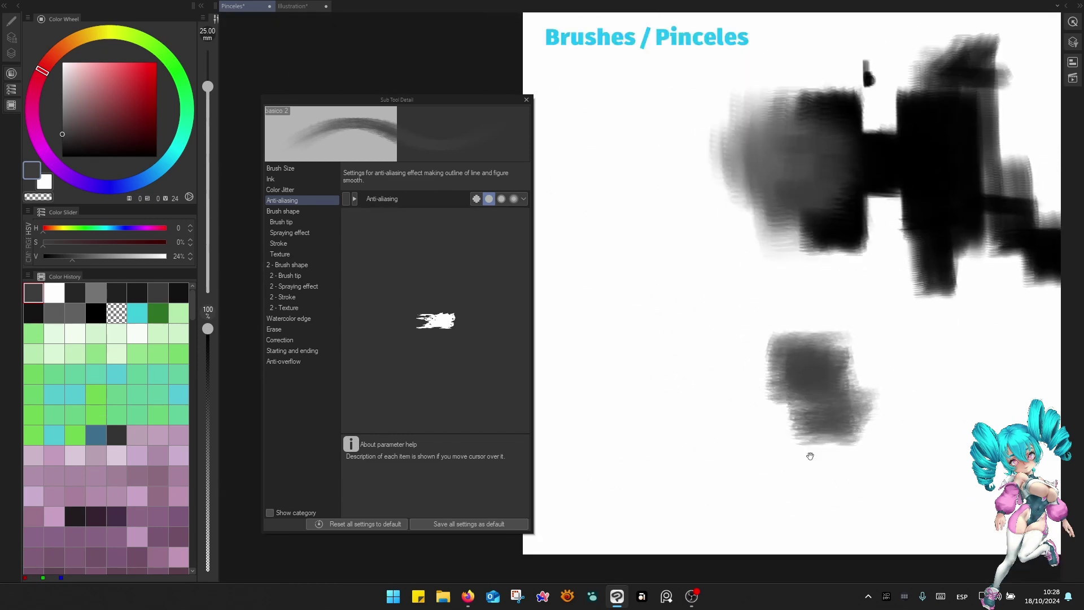
pyautogui.scroll(-2, 811, 452)
pyautogui.moveTo(789, 388)
pyautogui.mouseDown()
pyautogui.moveTo(753, 350)
pyautogui.moveTo(795, 388)
pyautogui.mouseUp()
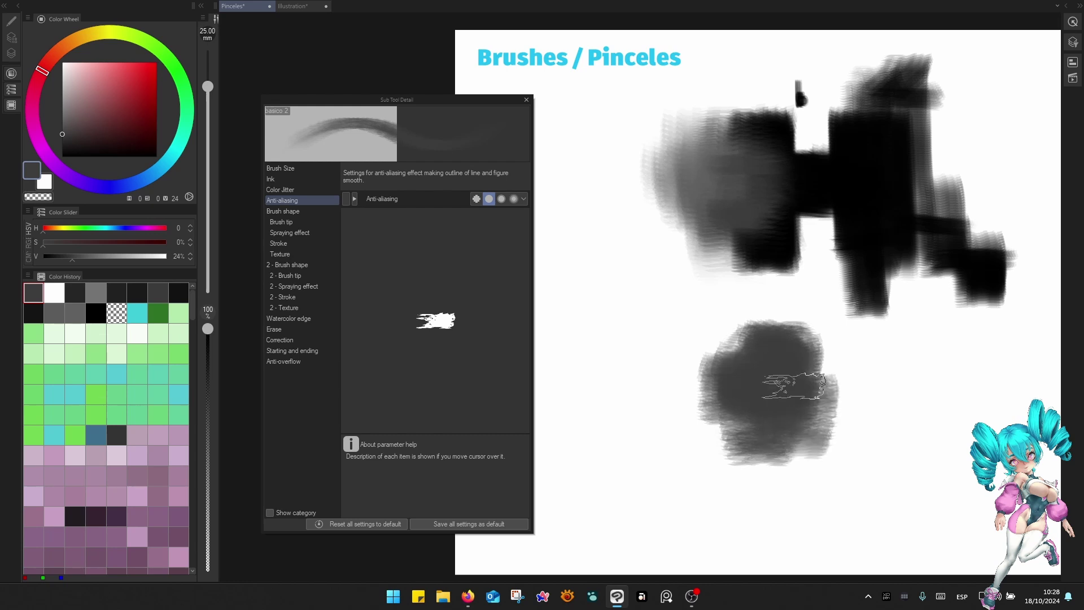
# Smooth the middle of the left block with greys sampled from it, reducing the brush to 20 mm and then 17 mm.
pyautogui.moveTo(790, 187)
pyautogui.mouseDown()
pyautogui.moveTo(822, 274)
pyautogui.moveTo(800, 302)
pyautogui.mouseUp()
pyautogui.keyDown('alt'); pyautogui.click(821, 274); pyautogui.keyUp('alt')
pyautogui.press('[')
pyautogui.keyDown('alt'); pyautogui.click(754, 313); pyautogui.keyUp('alt')
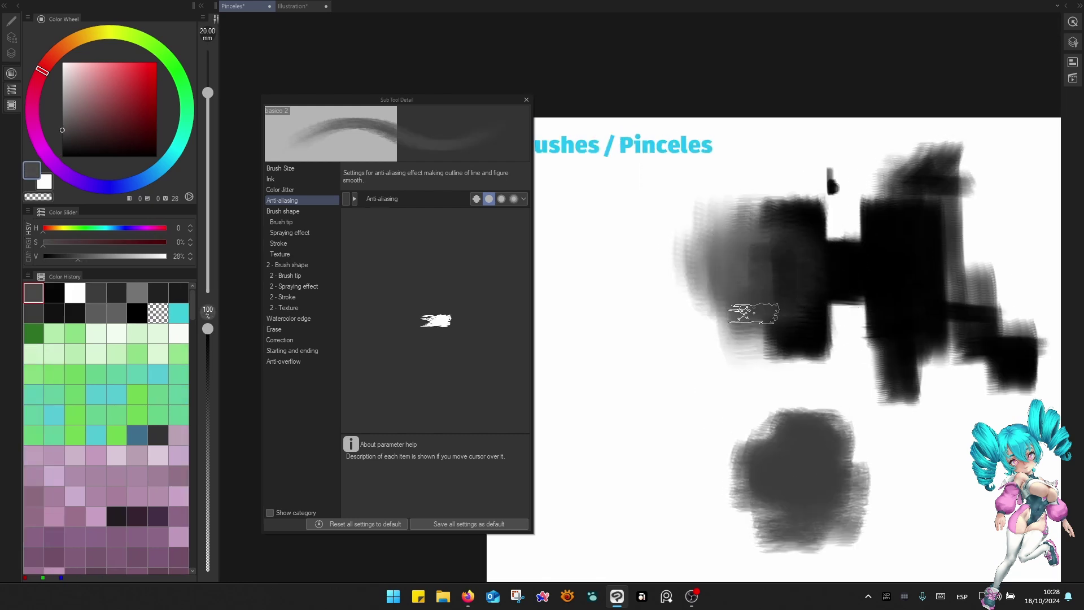
pyautogui.keyDown('alt'); pyautogui.click(752, 269); pyautogui.keyUp('alt')
pyautogui.keyDown('alt'); pyautogui.click(740, 257); pyautogui.keyUp('alt')
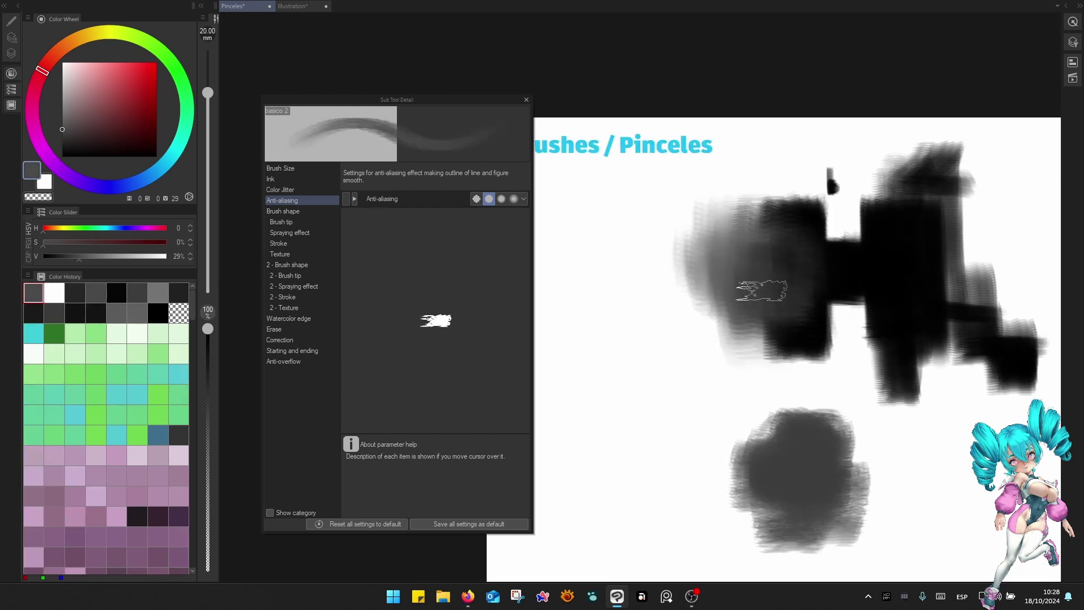
pyautogui.keyDown('alt'); pyautogui.click(803, 297); pyautogui.keyUp('alt')
pyautogui.keyDown('alt'); pyautogui.click(805, 270); pyautogui.keyUp('alt')
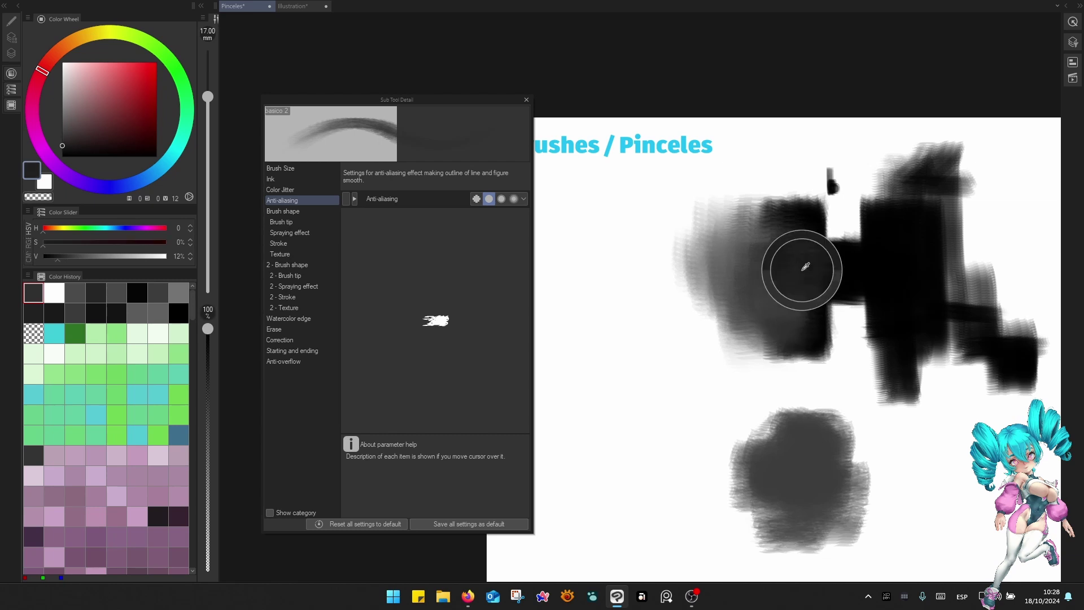
pyautogui.keyDown('alt'); pyautogui.click(795, 341); pyautogui.keyUp('alt')
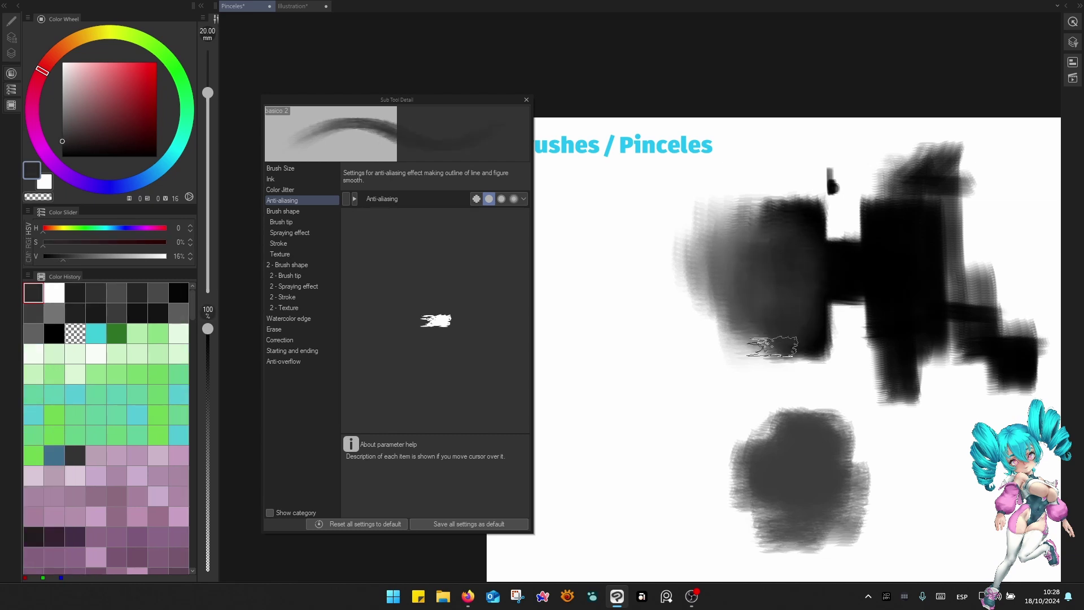
# Square off the left block's lower edge with sampled dark greys, enlarging the brush from 20 to 30 mm.
pyautogui.moveTo(773, 346); pyautogui.dragTo(746, 293)
pyautogui.keyDown('alt'); pyautogui.click(745, 333); pyautogui.keyUp('alt')
pyautogui.moveTo(740, 339)
pyautogui.mouseDown()
pyautogui.moveTo(724, 298)
pyautogui.moveTo(730, 355)
pyautogui.mouseUp()
pyautogui.press(']')
pyautogui.keyDown('alt'); pyautogui.click(775, 321); pyautogui.keyUp('alt')
pyautogui.keyDown('alt'); pyautogui.click(764, 355); pyautogui.keyUp('alt')
pyautogui.keyDown('alt'); pyautogui.click(815, 338); pyautogui.keyUp('alt')
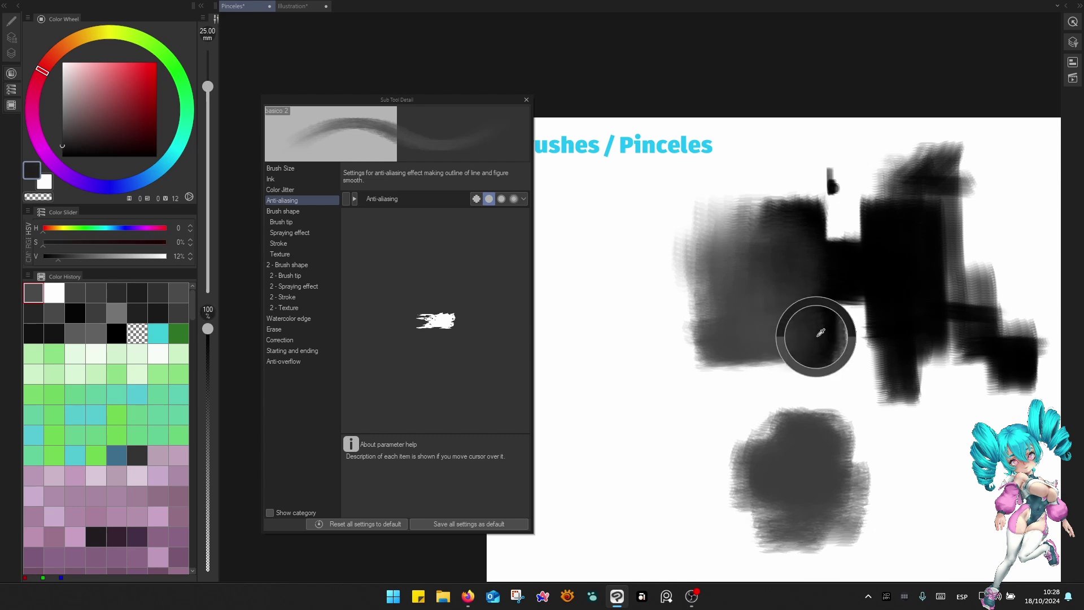
pyautogui.moveTo(793, 339); pyautogui.dragTo(772, 339)
pyautogui.keyDown('alt'); pyautogui.click(769, 294); pyautogui.keyUp('alt')
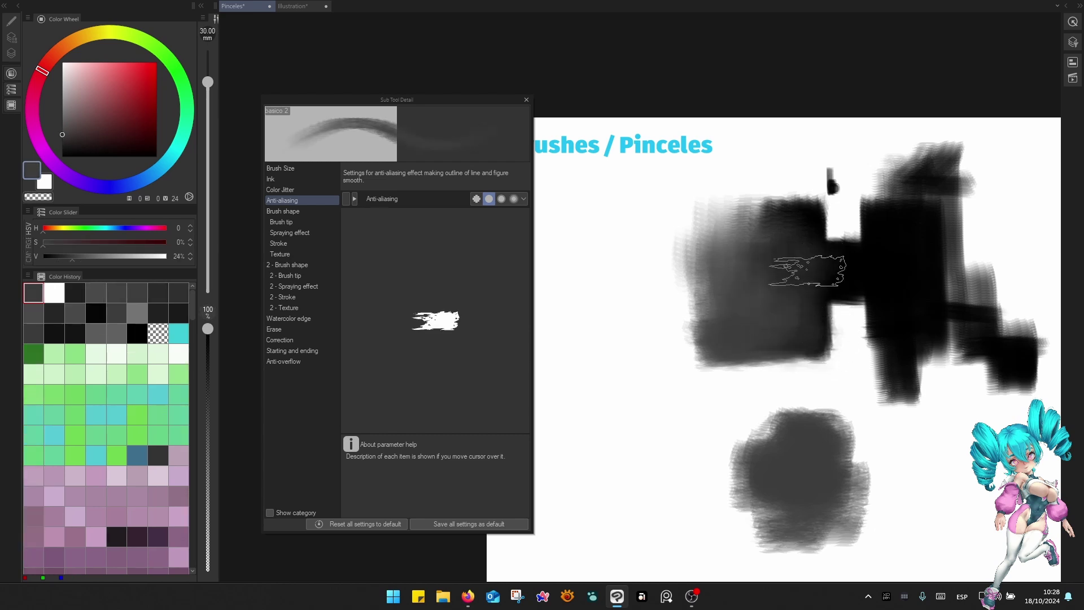
pyautogui.keyDown('alt'); pyautogui.click(816, 308); pyautogui.keyUp('alt')
# Set the brush to 25 mm and paint sampled greys over the connecting bar and the interior of the right block.
pyautogui.keyDown('alt'); pyautogui.click(849, 223); pyautogui.keyUp('alt')
pyautogui.press('[')
pyautogui.moveTo(841, 247)
pyautogui.mouseDown()
pyautogui.moveTo(891, 276)
pyautogui.moveTo(848, 276)
pyautogui.moveTo(853, 249)
pyautogui.moveTo(875, 274)
pyautogui.moveTo(884, 243)
pyautogui.moveTo(892, 313)
pyautogui.moveTo(891, 269)
pyautogui.mouseUp()
pyautogui.keyDown('alt'); pyautogui.click(893, 272); pyautogui.keyUp('alt')
pyautogui.keyDown('alt'); pyautogui.click(857, 257); pyautogui.keyUp('alt')
pyautogui.keyDown('alt'); pyautogui.click(893, 311); pyautogui.keyUp('alt')
pyautogui.keyDown('alt'); pyautogui.click(870, 266); pyautogui.keyUp('alt')
pyautogui.keyDown('alt'); pyautogui.click(902, 300); pyautogui.keyUp('alt')
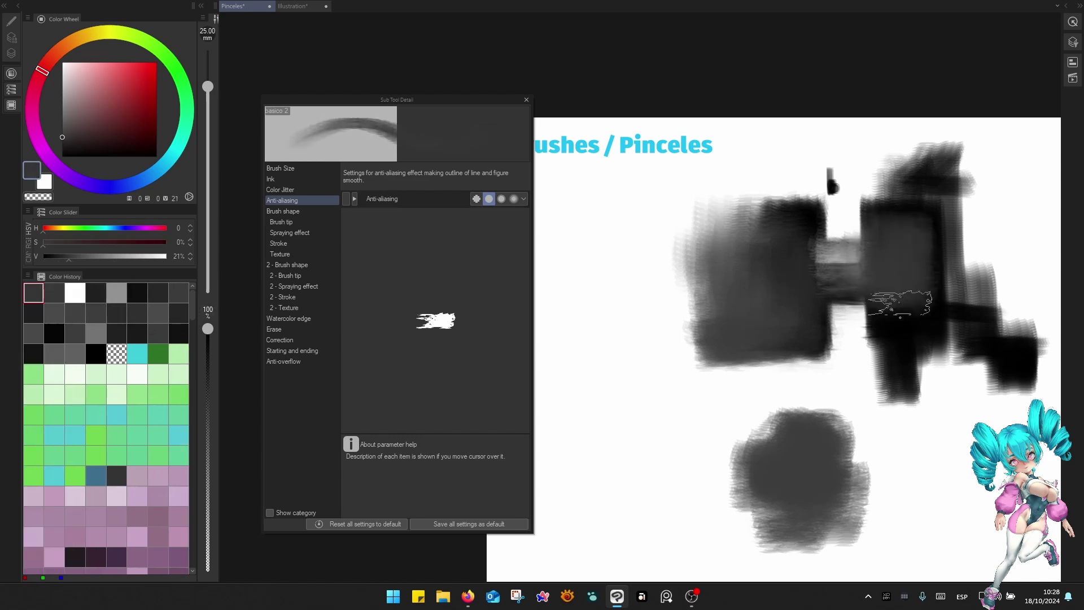
# Switch to the Texture Pen and paint a grey vertical strip in the empty area beside the rounded patch.
pyautogui.scroll(-3, 894, 268)
pyautogui.scroll(5, 850, 308)
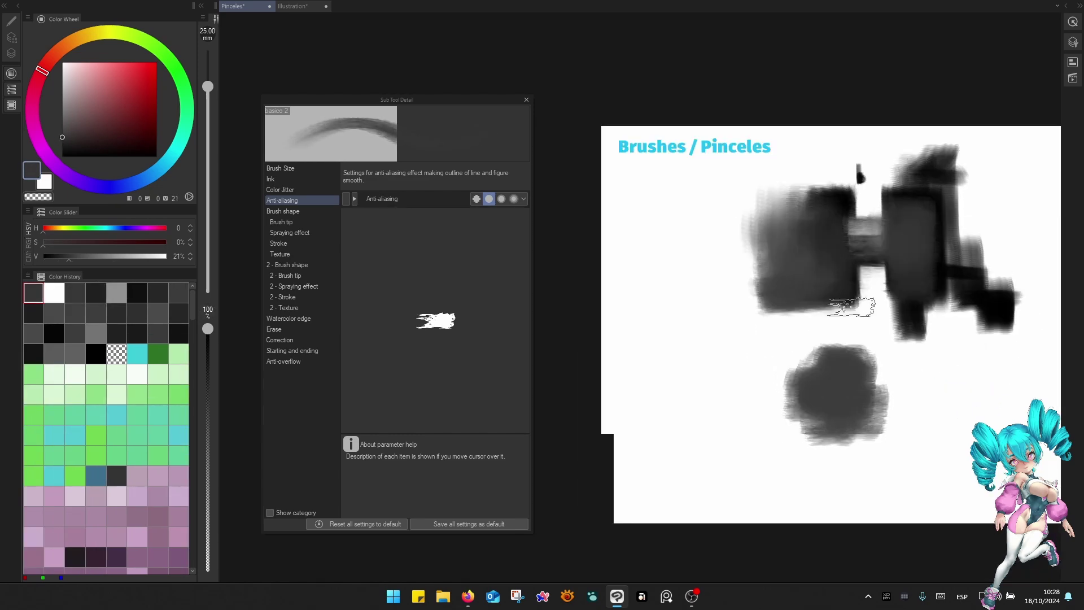
pyautogui.scroll(-6, 825, 298)
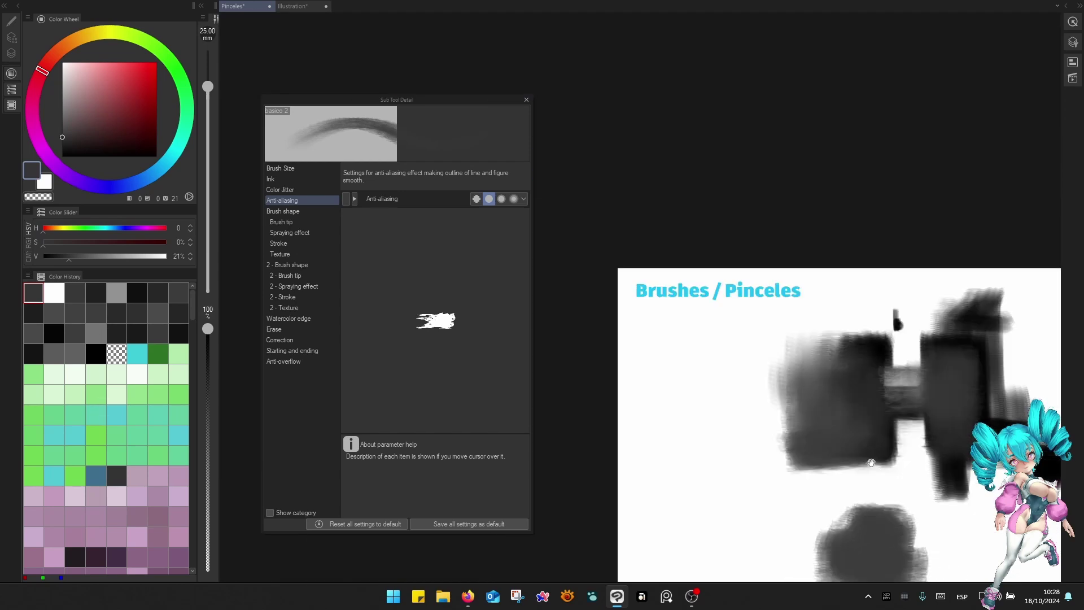
pyautogui.moveTo(871, 463); pyautogui.dragTo(787, 308)
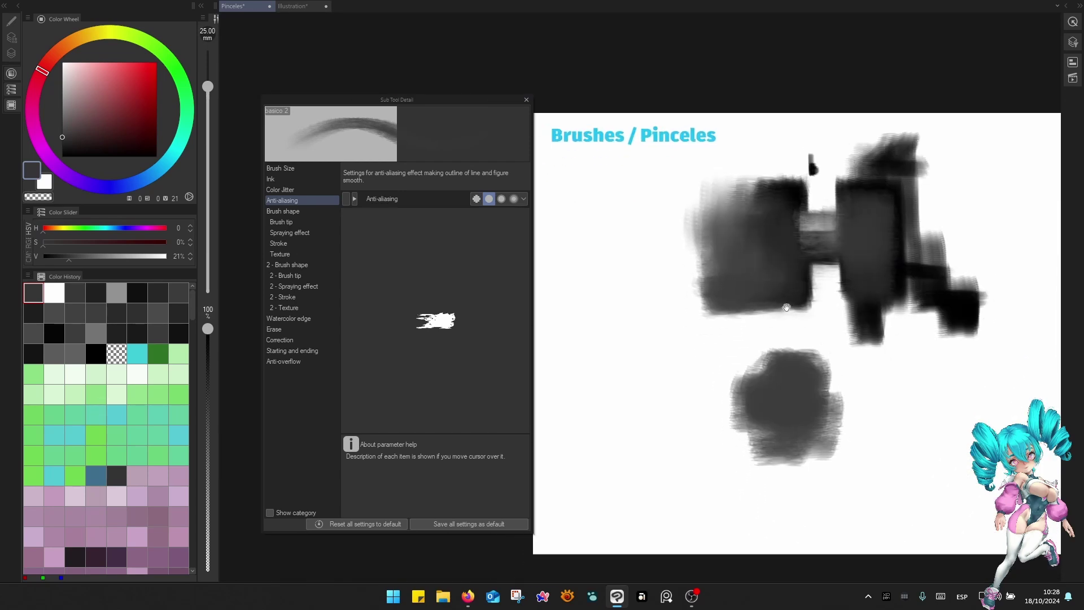
pyautogui.press('F1')
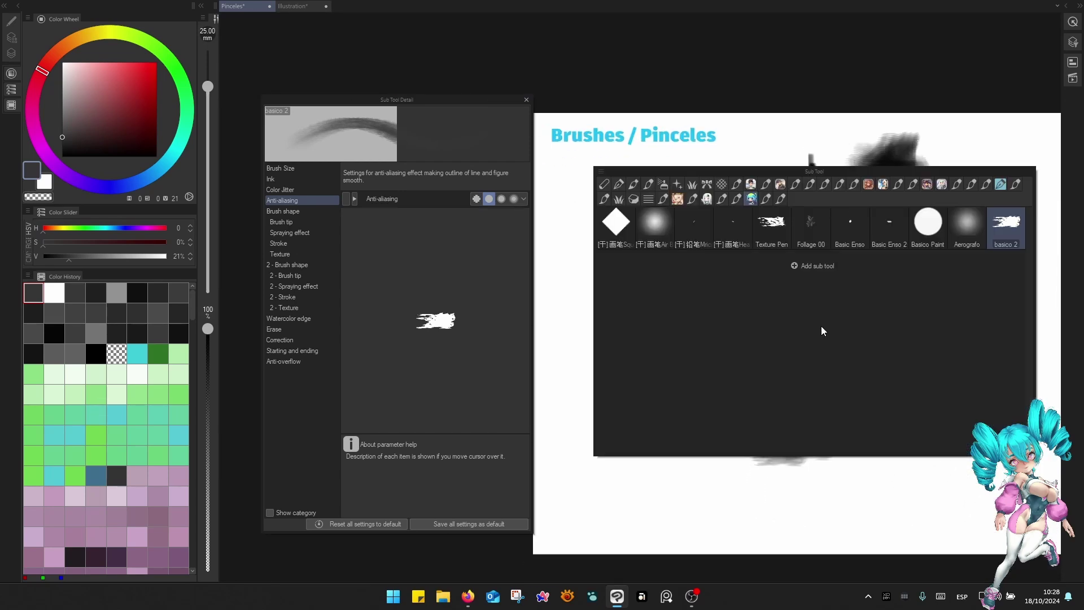
pyautogui.click(784, 229)
pyautogui.moveTo(741, 508); pyautogui.dragTo(754, 349)
pyautogui.moveTo(939, 220); pyautogui.dragTo(924, 286)
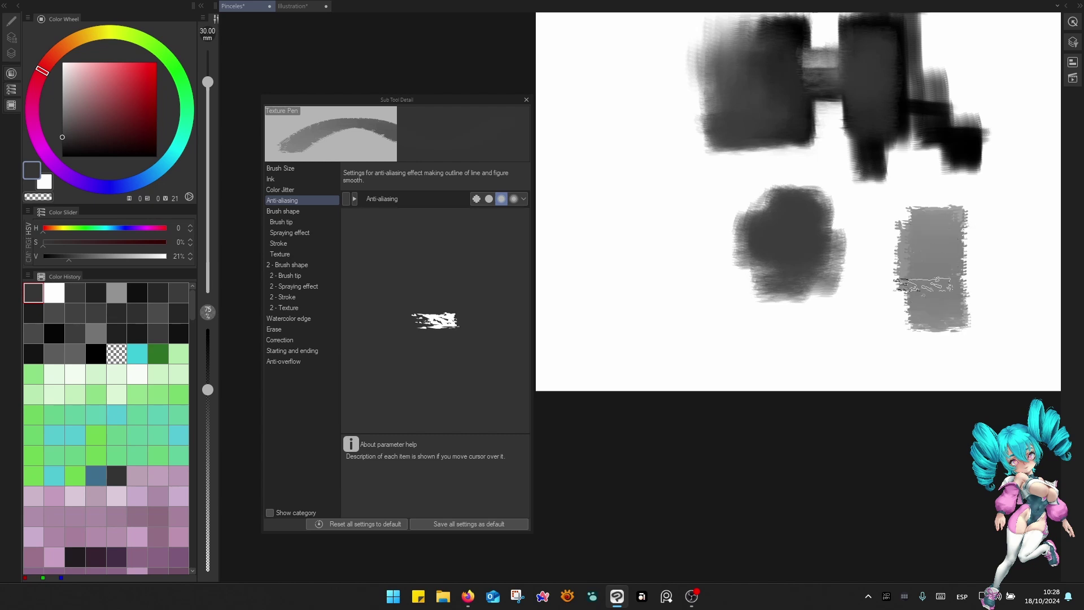
pyautogui.moveTo(920, 331); pyautogui.dragTo(809, 323)
# Enlarge the Texture Pen to at least 40 mm and build up a large patch of overlapping dark grey strokes.
pyautogui.press(']')
pyautogui.moveTo(894, 217); pyautogui.dragTo(896, 321)
pyautogui.moveTo(835, 250)
pyautogui.mouseDown()
pyautogui.moveTo(890, 244)
pyautogui.moveTo(862, 196)
pyautogui.moveTo(870, 307)
pyautogui.mouseUp()
pyautogui.moveTo(875, 200)
pyautogui.mouseDown()
pyautogui.moveTo(904, 237)
pyautogui.moveTo(874, 305)
pyautogui.mouseUp()
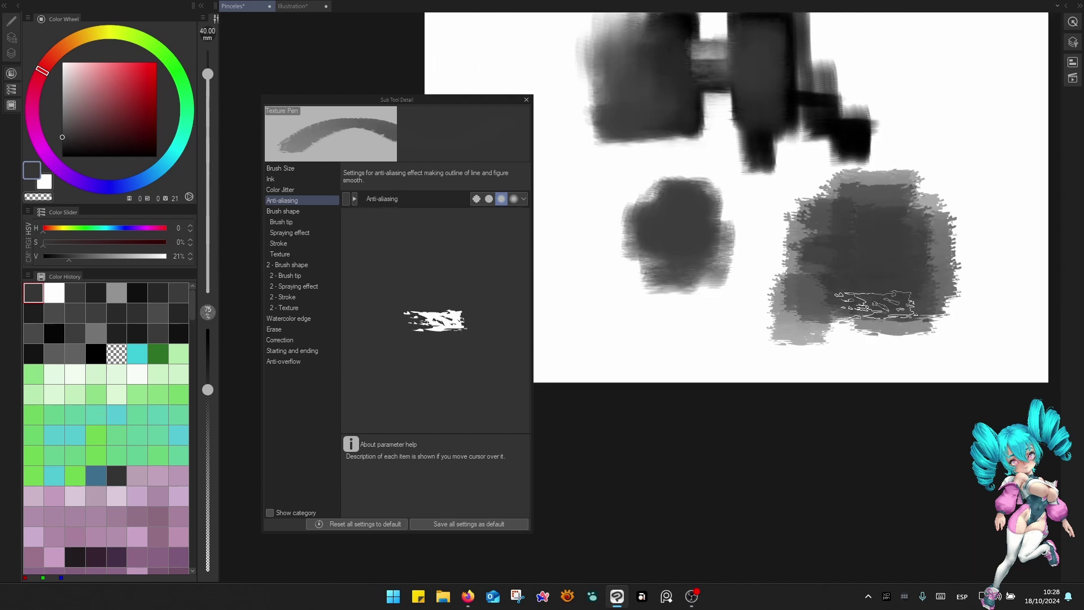
pyautogui.moveTo(940, 245); pyautogui.dragTo(879, 252)
pyautogui.press(']')
pyautogui.moveTo(888, 144); pyautogui.dragTo(888, 353)
# Reduce the Texture Pen to 25 mm, then 30 mm, and extend the textured patch upward with overlapping strokes.
pyautogui.press('[')
pyautogui.press('[')
pyautogui.press('[')
pyautogui.moveTo(881, 175)
pyautogui.mouseDown()
pyautogui.moveTo(881, 100)
pyautogui.moveTo(881, 161)
pyautogui.mouseUp()
pyautogui.moveTo(891, 105)
pyautogui.mouseDown()
pyautogui.moveTo(884, 170)
pyautogui.moveTo(878, 102)
pyautogui.moveTo(888, 127)
pyautogui.mouseUp()
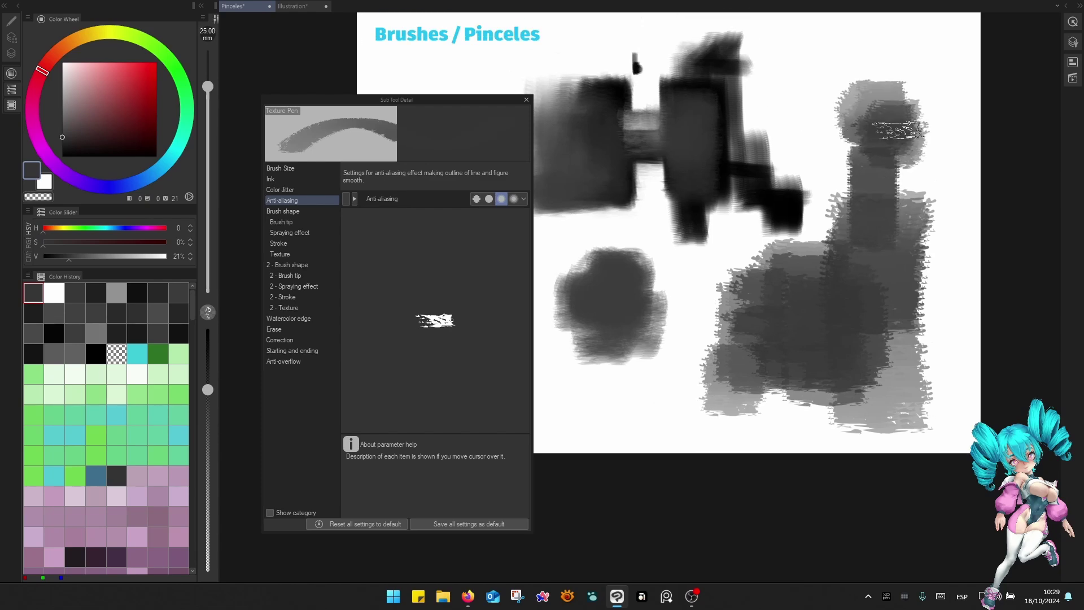
pyautogui.press('F4')
pyautogui.press('F4')
pyautogui.moveTo(855, 175)
pyautogui.mouseDown()
pyautogui.moveTo(841, 236)
pyautogui.moveTo(830, 171)
pyautogui.moveTo(806, 132)
pyautogui.moveTo(832, 190)
pyautogui.mouseUp()
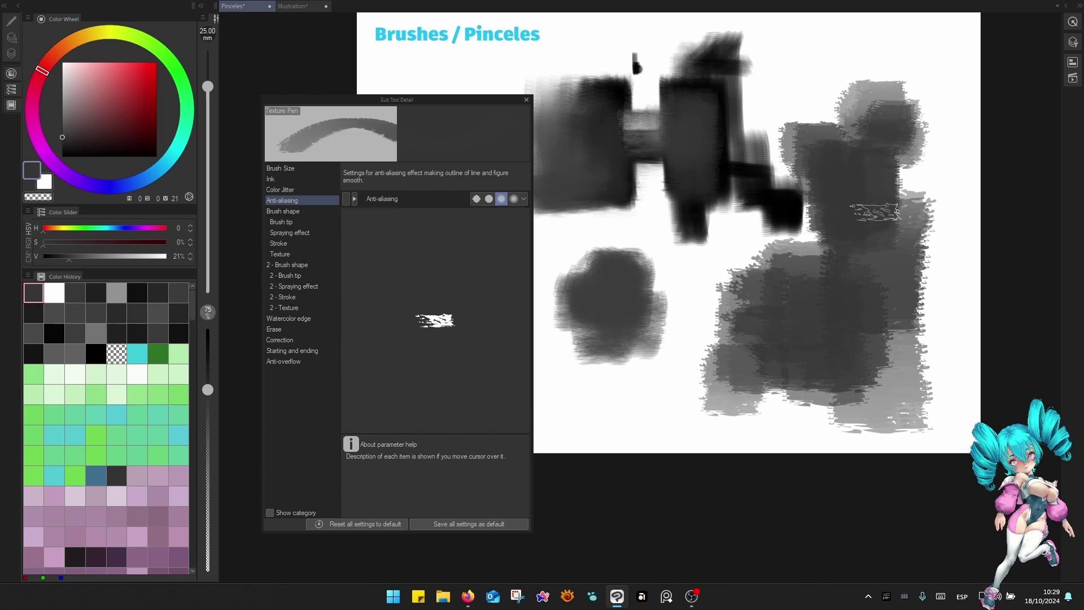
pyautogui.press(']')
pyautogui.moveTo(879, 132); pyautogui.dragTo(875, 240)
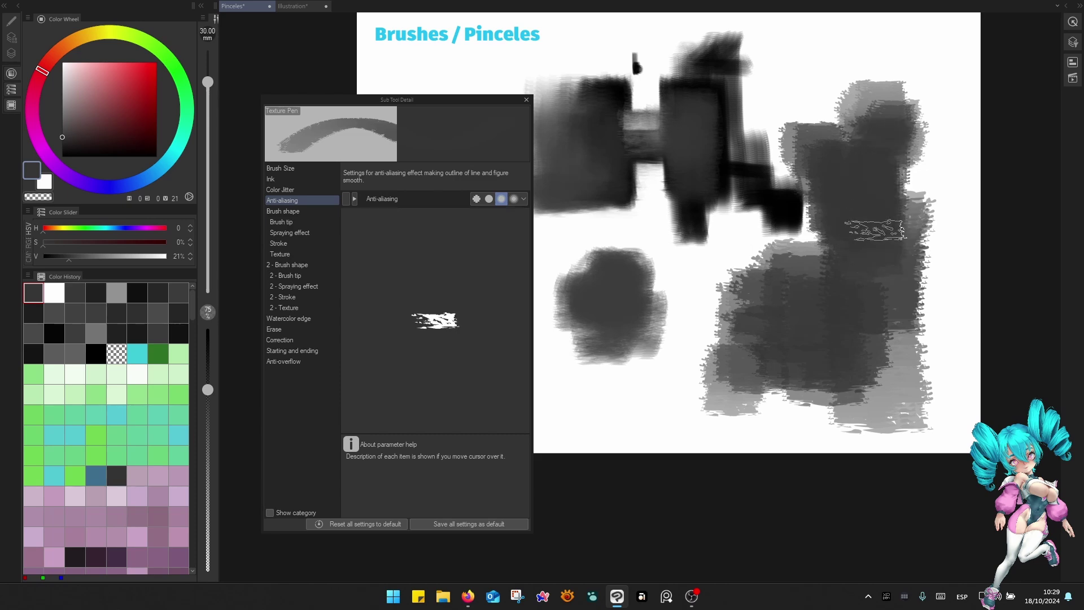
pyautogui.press('F4')
pyautogui.press('F4')
# Choose black and paint overlapping vertical strips at the top of the textured area.
pyautogui.hotkey('shift', 'c')
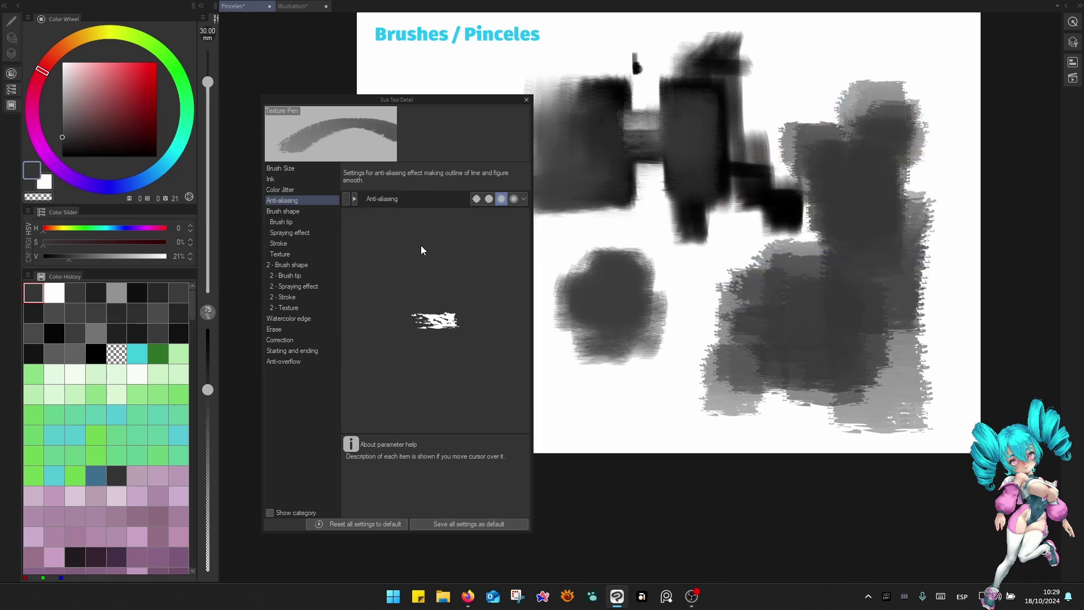
pyautogui.click(62, 156)
pyautogui.moveTo(809, 37); pyautogui.dragTo(811, 150)
pyautogui.moveTo(806, 63); pyautogui.dragTo(811, 182)
pyautogui.moveTo(859, 80)
pyautogui.mouseDown()
pyautogui.moveTo(850, 170)
pyautogui.moveTo(858, 209)
pyautogui.mouseUp()
# Paint 55% grey over the black strips with a 40 mm brush, then add a sampled dark grey below.
pyautogui.click(62, 105)
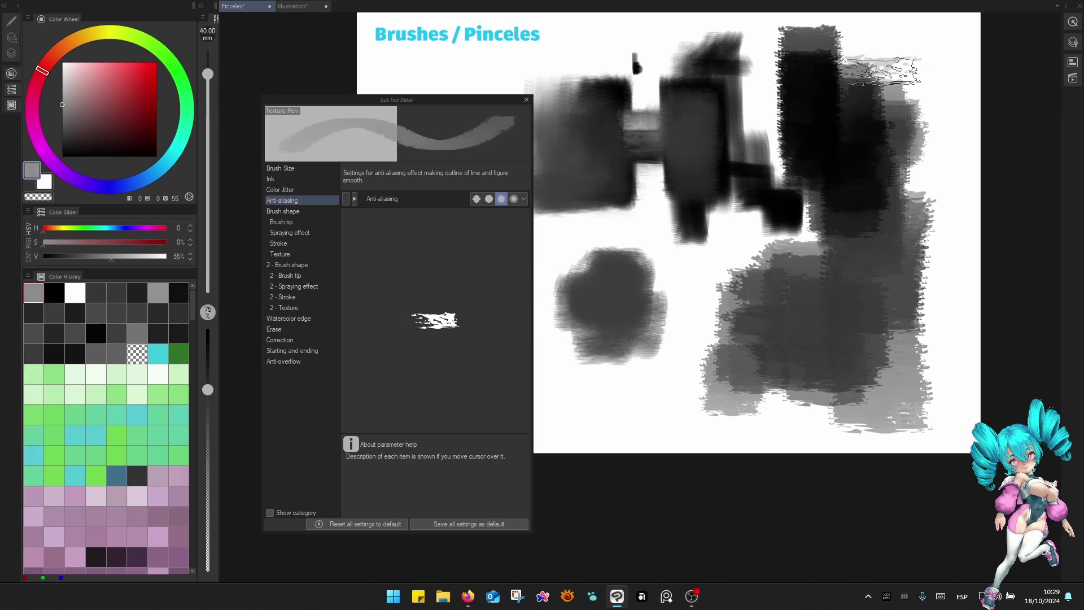
pyautogui.press(']')
pyautogui.moveTo(878, 71); pyautogui.dragTo(859, 186)
pyautogui.moveTo(845, 85); pyautogui.dragTo(844, 102)
pyautogui.keyDown('alt'); pyautogui.click(849, 224); pyautogui.keyUp('alt')
pyautogui.moveTo(850, 187); pyautogui.dragTo(856, 249)
# Check the Texture Pen's brush density dynamics in its tool properties.
pyautogui.hotkey('shift', 't')
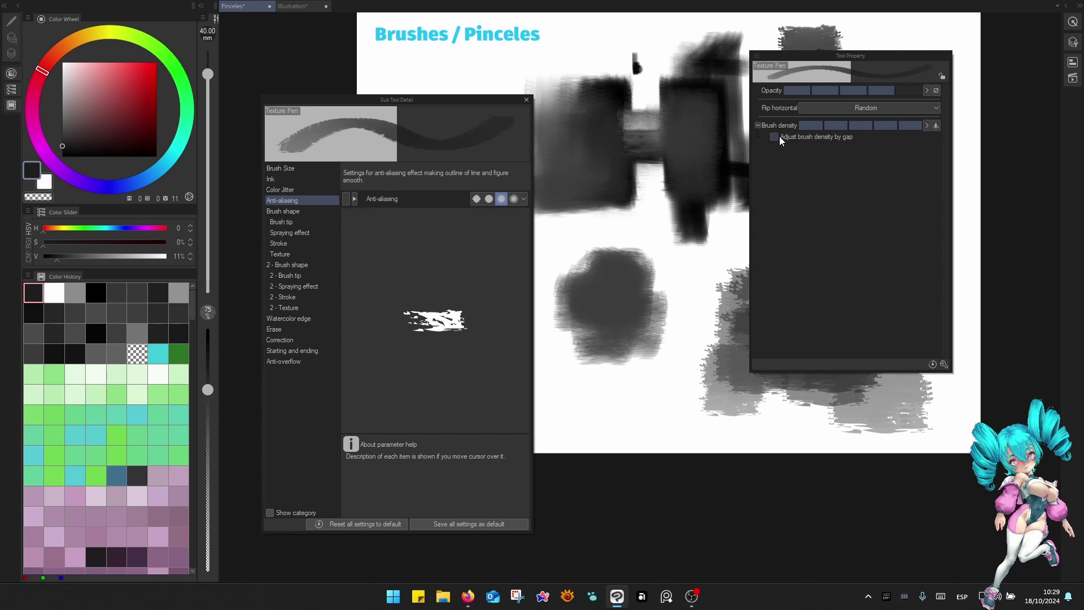
pyautogui.click(936, 126)
pyautogui.click(720, 291)
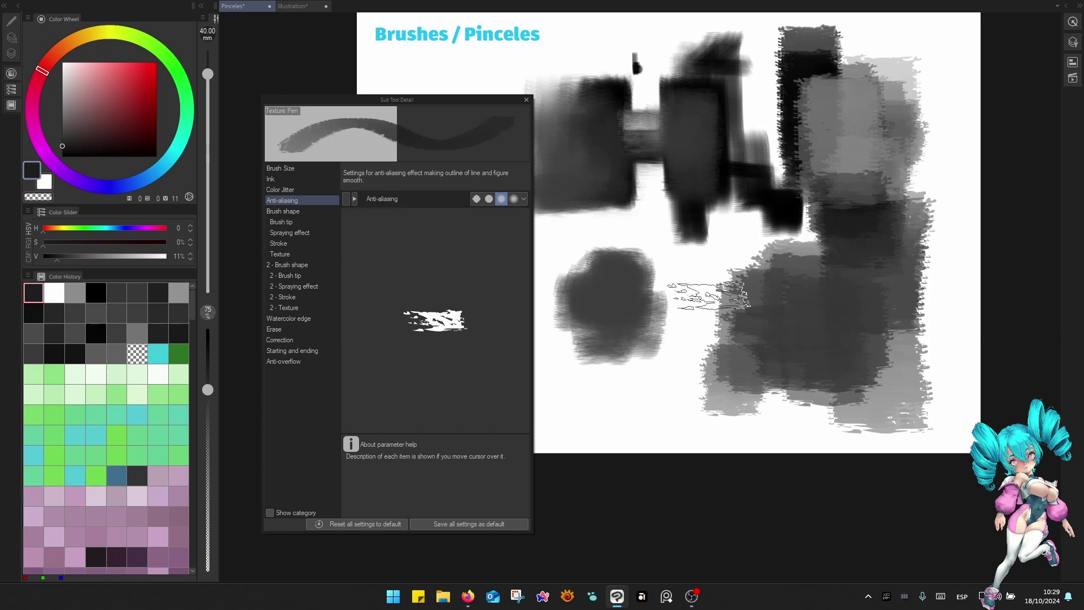
pyautogui.moveTo(732, 276); pyautogui.dragTo(895, 259)
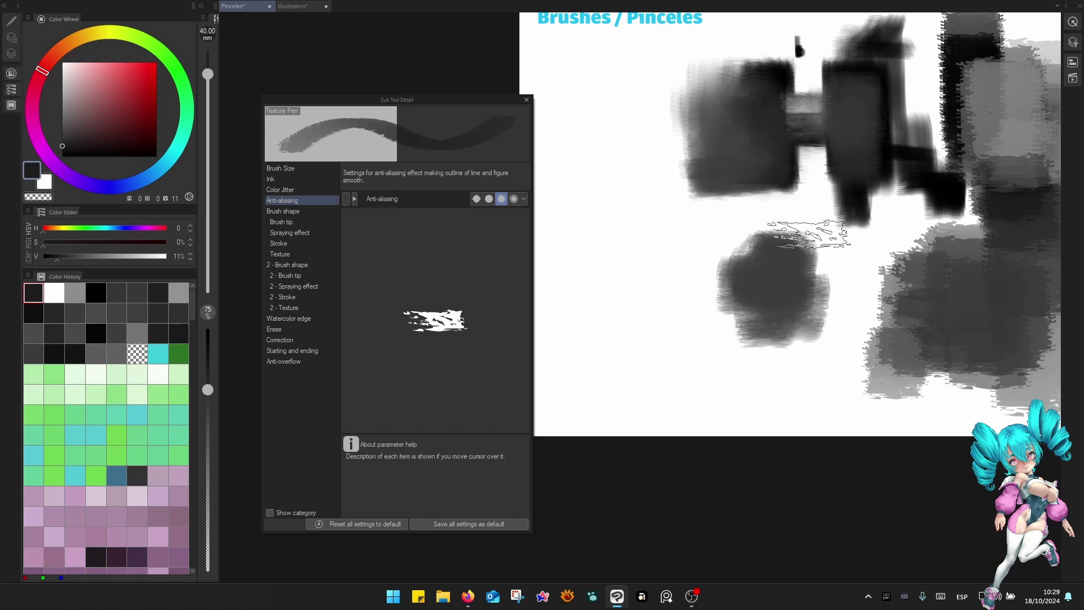
pyautogui.hotkey('shift', 't')
pyautogui.hotkey('shift', 't')
# Switch back to basico 2, turn off Adjust brush density by gap, and paint a dark vertical block beside the rounded patch.
pyautogui.hotkey('shift', 's')
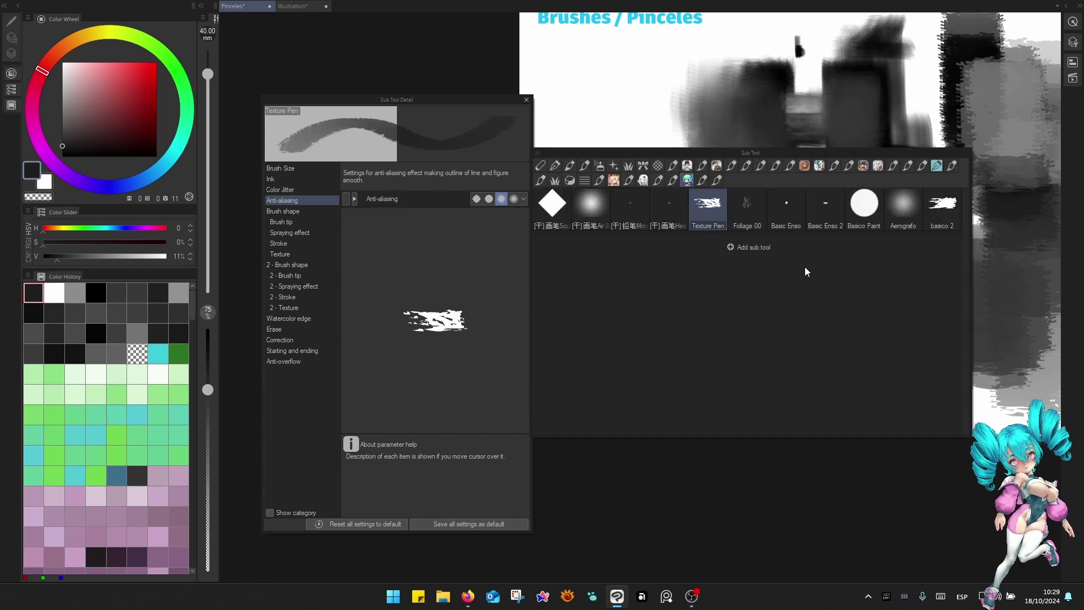
pyautogui.click(941, 214)
pyautogui.click(863, 88)
pyautogui.moveTo(756, 187); pyautogui.dragTo(783, 171)
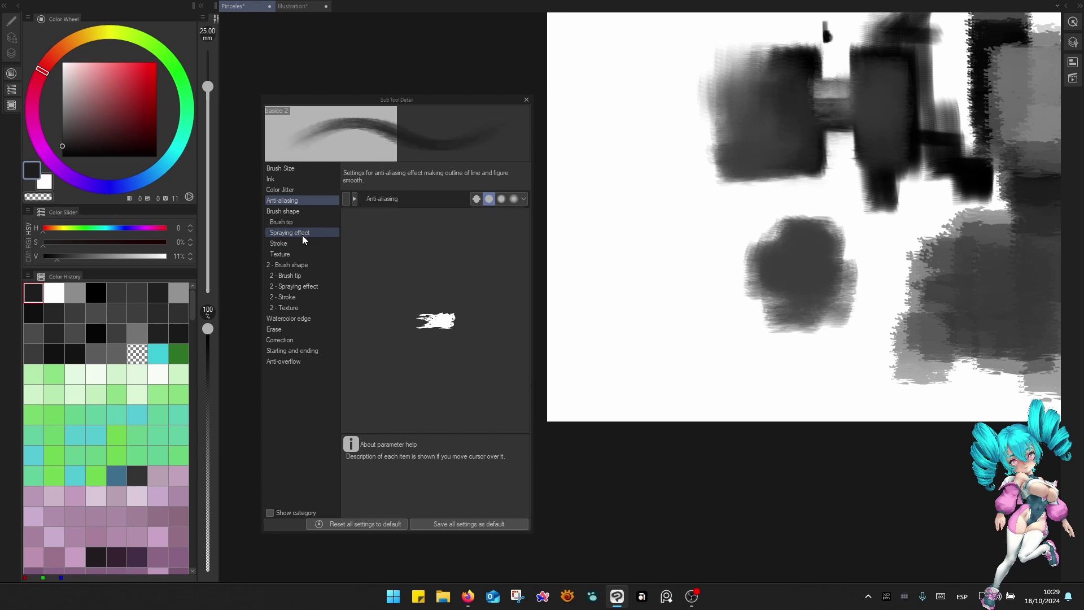
pyautogui.hotkey('shift', 't')
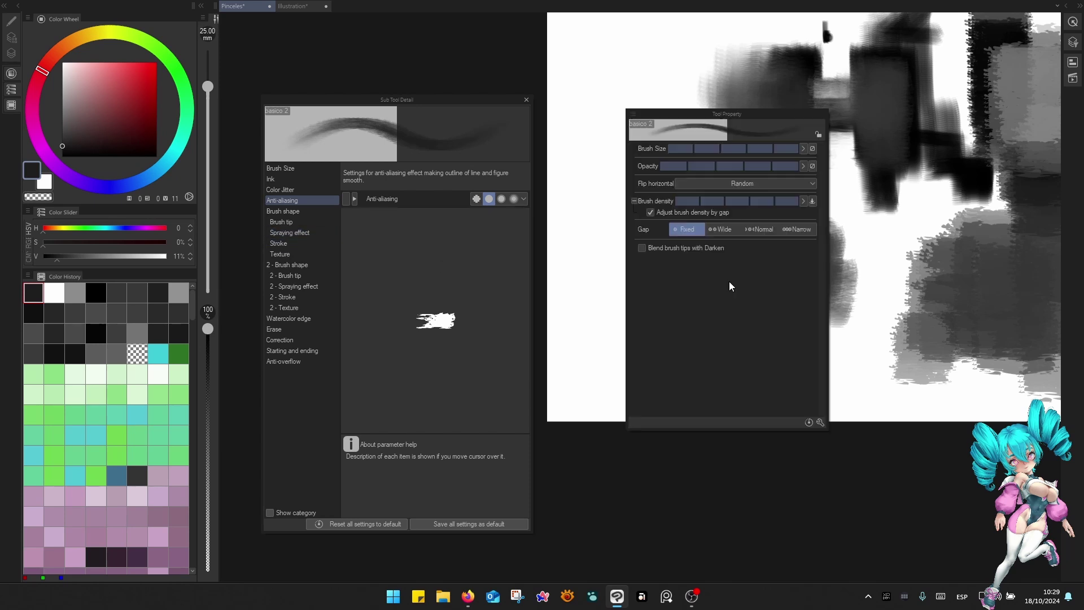
pyautogui.click(650, 213)
pyautogui.moveTo(641, 235)
pyautogui.mouseDown()
pyautogui.moveTo(649, 283)
pyautogui.moveTo(680, 327)
pyautogui.mouseUp()
pyautogui.moveTo(763, 319); pyautogui.dragTo(758, 310)
# Blend greys sampled from the new dark block's edge outward toward the rounded patch, enlarging the brush to 30 mm.
pyautogui.keyDown('alt'); pyautogui.click(686, 249); pyautogui.keyUp('alt')
pyautogui.moveTo(702, 232); pyautogui.dragTo(698, 316)
pyautogui.keyDown('alt'); pyautogui.click(658, 242); pyautogui.keyUp('alt')
pyautogui.press(']')
pyautogui.moveTo(659, 242)
pyautogui.mouseDown()
pyautogui.moveTo(725, 316)
pyautogui.moveTo(709, 281)
pyautogui.mouseUp()
pyautogui.keyDown('alt'); pyautogui.click(726, 308); pyautogui.keyUp('alt')
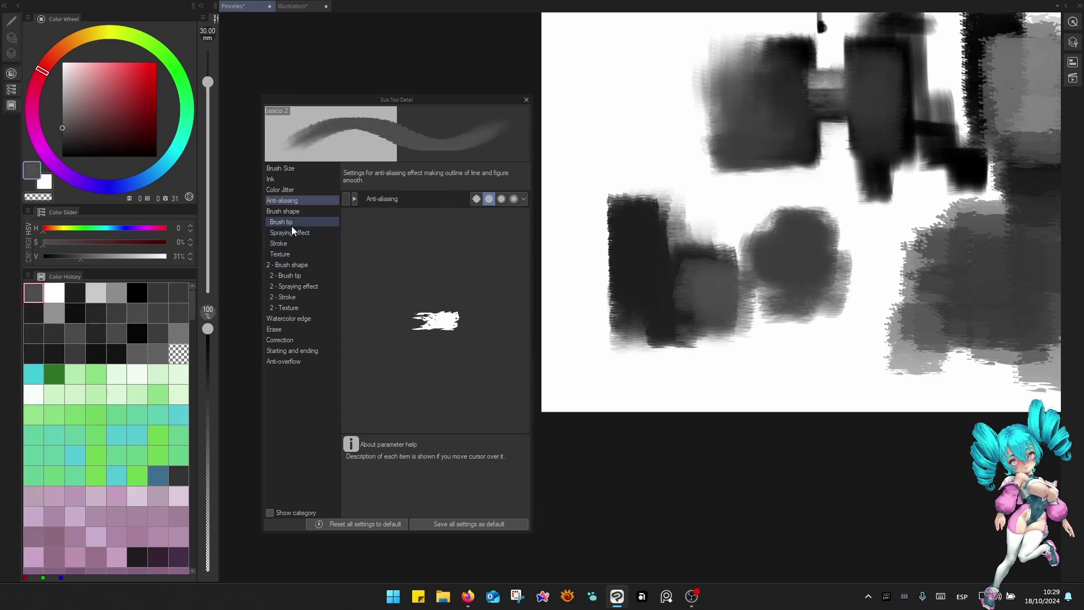
# Hide Adjust brush density by gap from basico 2's tool properties and close the sub tool details.
pyautogui.click(295, 221)
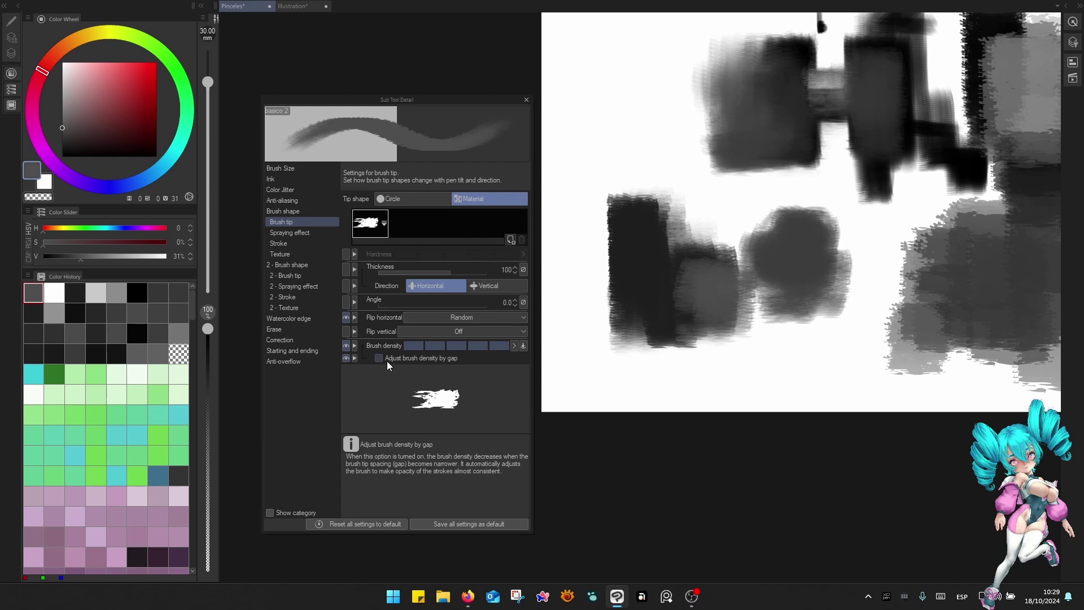
pyautogui.click(347, 358)
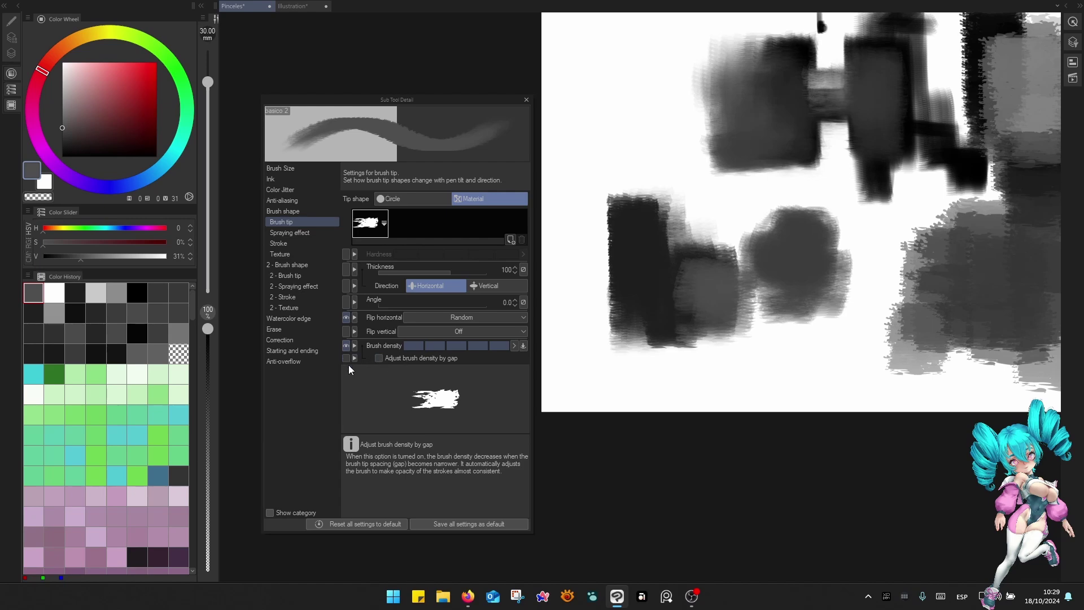
pyautogui.click(526, 100)
# Paint a grey strip above the dark vertical block and darken its side and base with a sampled colour at 25 mm.
pyautogui.moveTo(678, 161); pyautogui.dragTo(629, 341)
pyautogui.moveTo(577, 232)
pyautogui.mouseDown()
pyautogui.moveTo(579, 333)
pyautogui.moveTo(624, 333)
pyautogui.moveTo(570, 330)
pyautogui.mouseUp()
pyautogui.press('[')
pyautogui.keyDown('alt'); pyautogui.click(577, 401); pyautogui.keyUp('alt')
pyautogui.moveTo(605, 249); pyautogui.dragTo(617, 360)
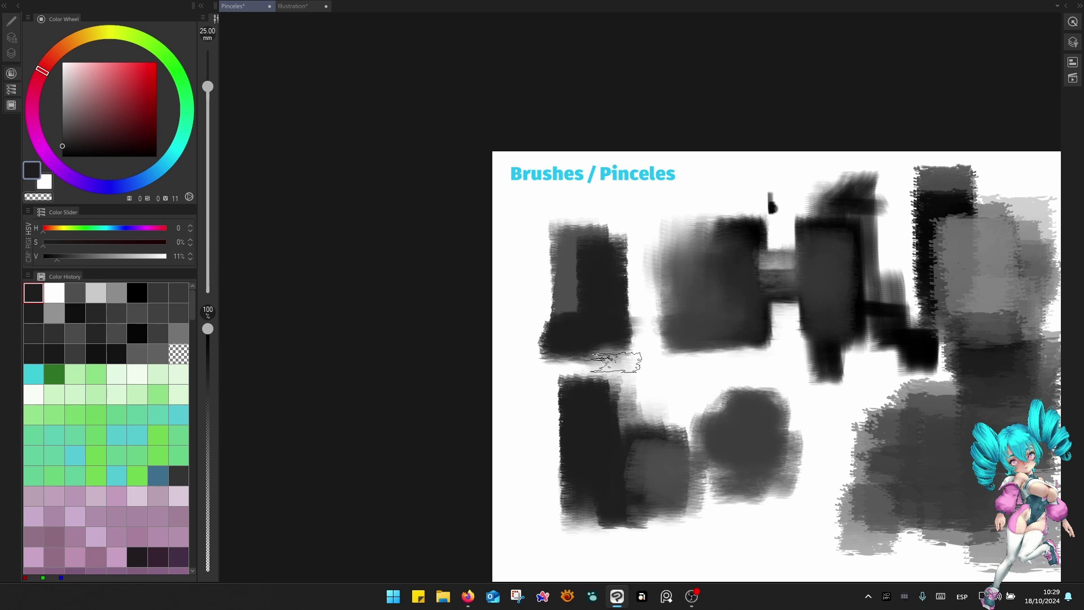
pyautogui.moveTo(624, 291)
pyautogui.mouseDown()
pyautogui.moveTo(634, 347)
pyautogui.moveTo(641, 283)
pyautogui.moveTo(625, 329)
pyautogui.moveTo(638, 323)
pyautogui.mouseUp()
# Set the brush to 30 mm and blend sampled dark greys from the new shape into the large left block.
pyautogui.keyDown('alt'); pyautogui.click(636, 267); pyautogui.keyUp('alt')
pyautogui.keyDown('alt'); pyautogui.click(601, 297); pyautogui.keyUp('alt')
pyautogui.keyDown('alt'); pyautogui.click(674, 316); pyautogui.keyUp('alt')
pyautogui.press(']')
pyautogui.keyDown('alt'); pyautogui.click(666, 254); pyautogui.keyUp('alt')
pyautogui.moveTo(649, 248)
pyautogui.mouseDown()
pyautogui.moveTo(658, 325)
pyautogui.moveTo(695, 339)
pyautogui.moveTo(682, 356)
pyautogui.mouseUp()
pyautogui.keyDown('alt'); pyautogui.click(619, 342); pyautogui.keyUp('alt')
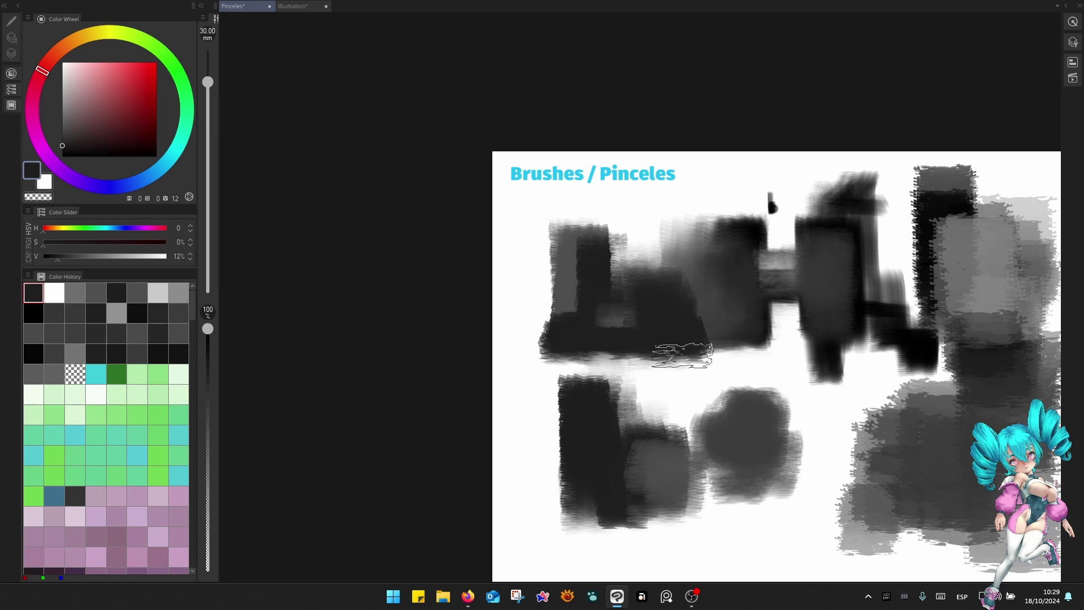
# Reduce the brush to 20 mm and paint dark grey below the connecting bar, then enlarge it to 30 mm.
pyautogui.scroll(-2, 814, 380)
pyautogui.scroll(6, 819, 382)
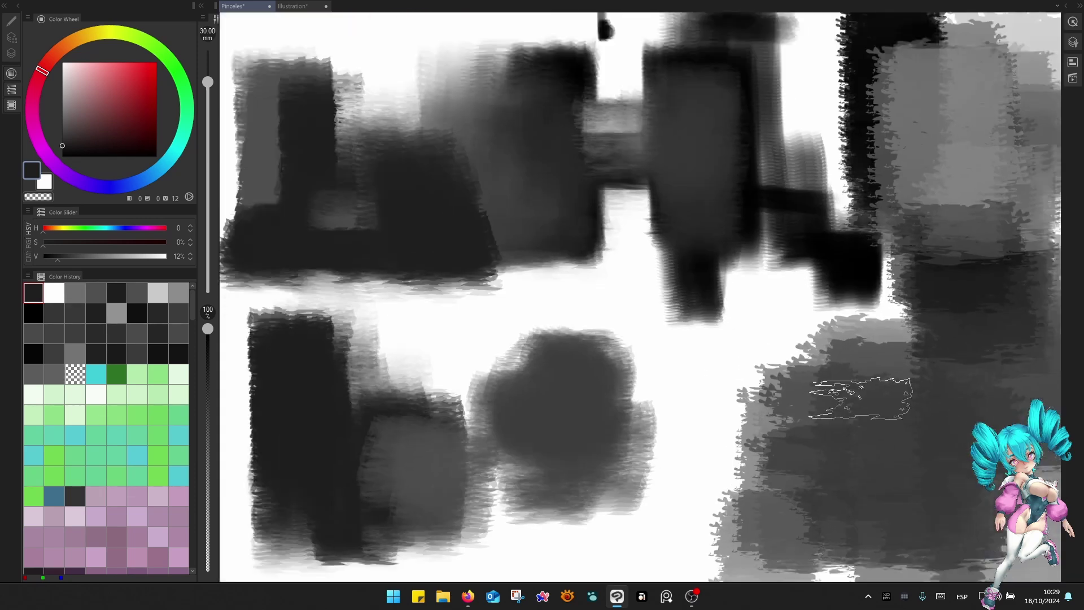
pyautogui.scroll(-1, 862, 398)
pyautogui.moveTo(744, 285)
pyautogui.mouseDown()
pyautogui.moveTo(757, 262)
pyautogui.moveTo(781, 279)
pyautogui.mouseUp()
pyautogui.press('[')
pyautogui.press('[')
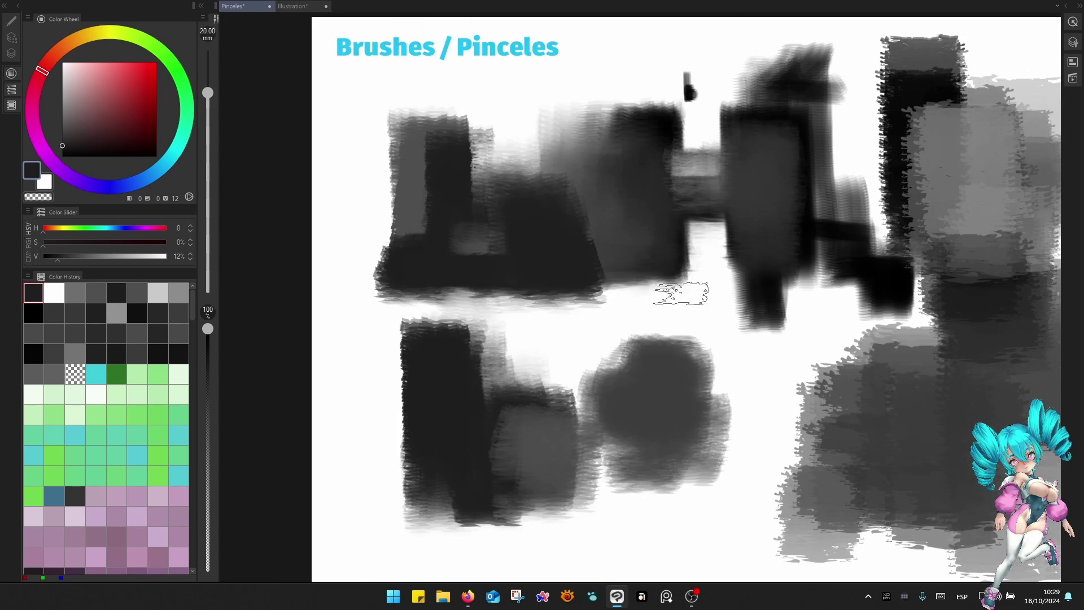
pyautogui.moveTo(682, 294)
pyautogui.mouseDown()
pyautogui.moveTo(694, 309)
pyautogui.moveTo(754, 310)
pyautogui.moveTo(709, 255)
pyautogui.moveTo(709, 333)
pyautogui.mouseUp()
pyautogui.keyDown('alt'); pyautogui.click(686, 324); pyautogui.keyUp('alt')
pyautogui.press(']')
pyautogui.press(']')
pyautogui.keyDown('alt'); pyautogui.click(755, 309); pyautogui.keyUp('alt')
# Sample a light tone beneath the connecting bar and paint a light patch there with a larger brush.
pyautogui.keyDown('alt'); pyautogui.click(700, 230); pyautogui.keyUp('alt')
pyautogui.keyDown('alt'); pyautogui.click(702, 228); pyautogui.keyUp('alt')
pyautogui.press(']')
pyautogui.moveTo(691, 232)
pyautogui.mouseDown()
pyautogui.moveTo(664, 277)
pyautogui.moveTo(712, 302)
pyautogui.moveTo(690, 282)
pyautogui.moveTo(652, 302)
pyautogui.mouseUp()
pyautogui.keyDown('alt'); pyautogui.click(734, 295); pyautogui.keyUp('alt')
# Blend sampled greys over the lower part of the left block, finishing with a 30 mm dark stroke.
pyautogui.keyDown('alt'); pyautogui.click(630, 278); pyautogui.keyUp('alt')
pyautogui.moveTo(624, 226)
pyautogui.mouseDown()
pyautogui.moveTo(616, 285)
pyautogui.moveTo(582, 277)
pyautogui.mouseUp()
pyautogui.keyDown('alt'); pyautogui.click(543, 246); pyautogui.keyUp('alt')
pyautogui.press('[')
pyautogui.moveTo(547, 240)
pyautogui.mouseDown()
pyautogui.moveTo(561, 295)
pyautogui.moveTo(646, 314)
pyautogui.mouseUp()
# Compare the basico 2 strokes' soft edges and blending with the Texture Pen's ragged strokes up close.
pyautogui.scroll(-2, 658, 282)
pyautogui.scroll(6, 961, 263)
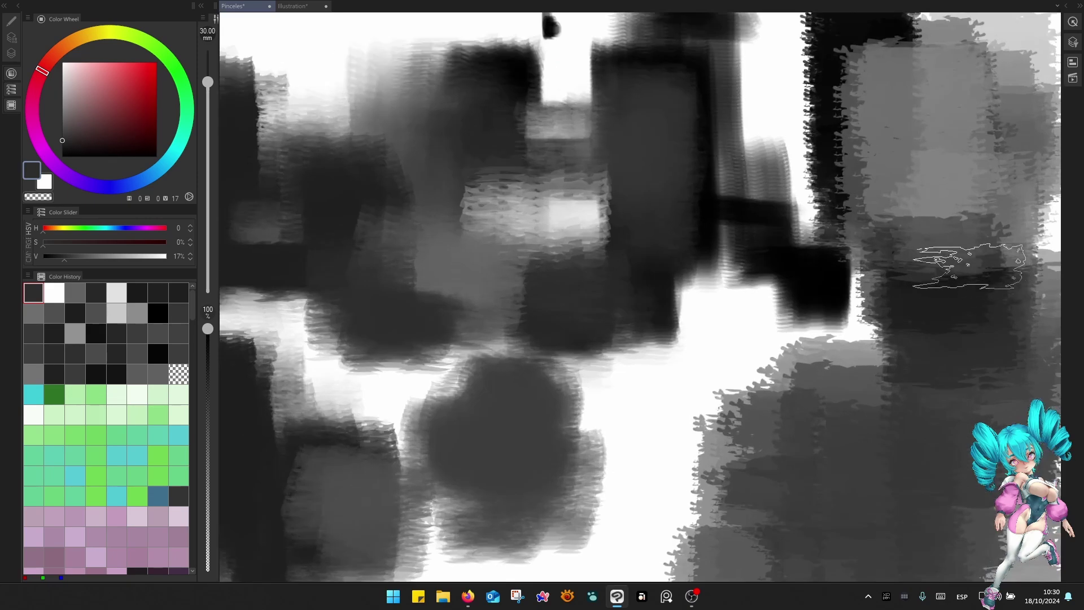
pyautogui.moveTo(964, 256); pyautogui.dragTo(815, 357)
pyautogui.scroll(3, 818, 221)
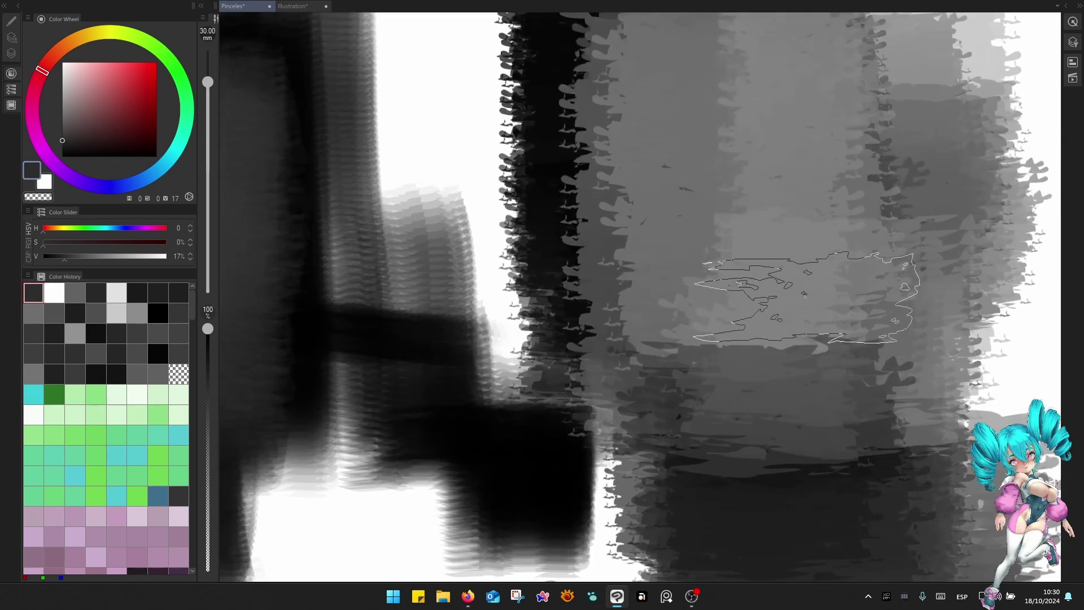
pyautogui.scroll(-5, 813, 311)
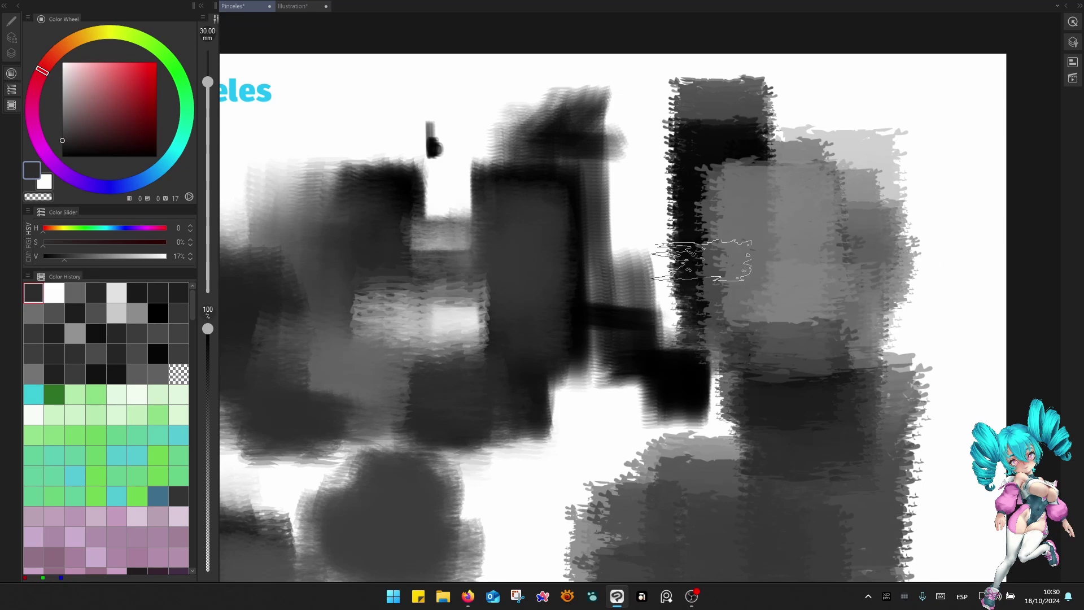
pyautogui.moveTo(775, 320); pyautogui.dragTo(844, 290)
pyautogui.scroll(3, 519, 299)
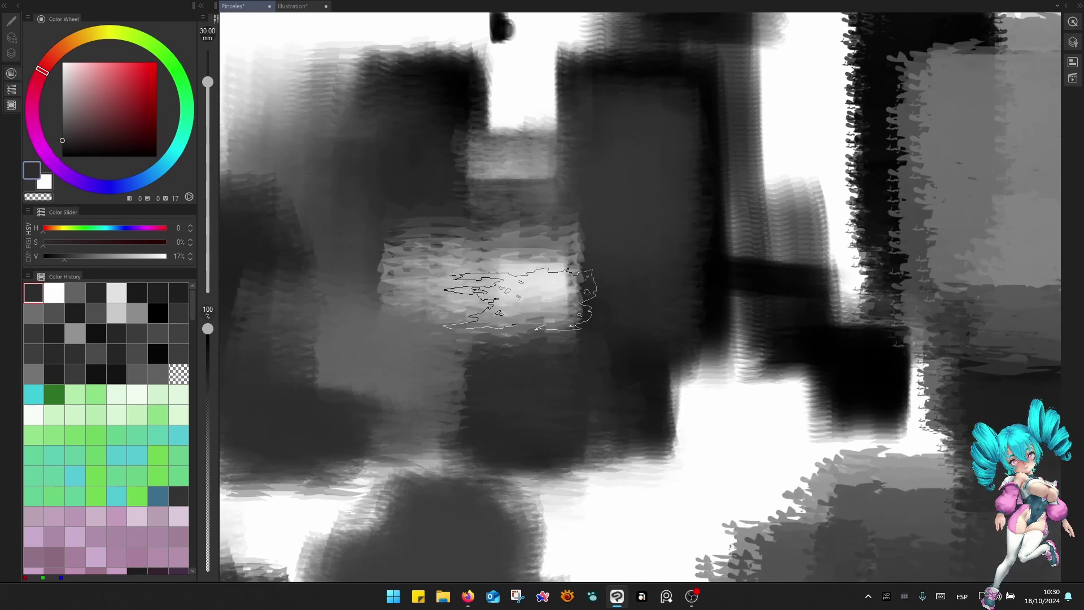
# Review the pen-pressure dynamics of basico 2's brush density, including the minimum value and pressure curve.
pyautogui.rightClick(838, 345)
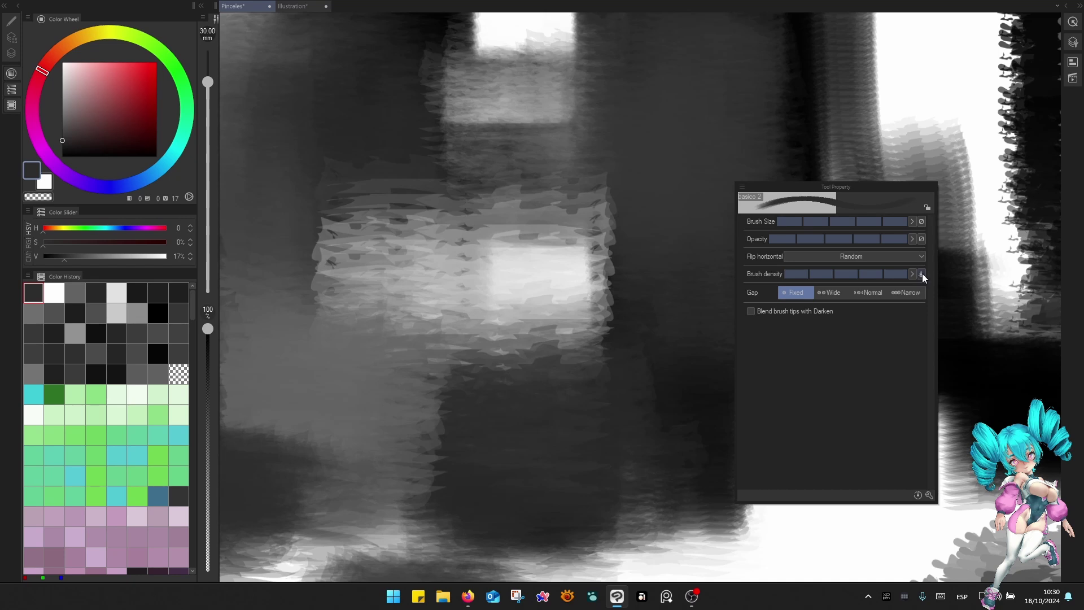
pyautogui.click(922, 274)
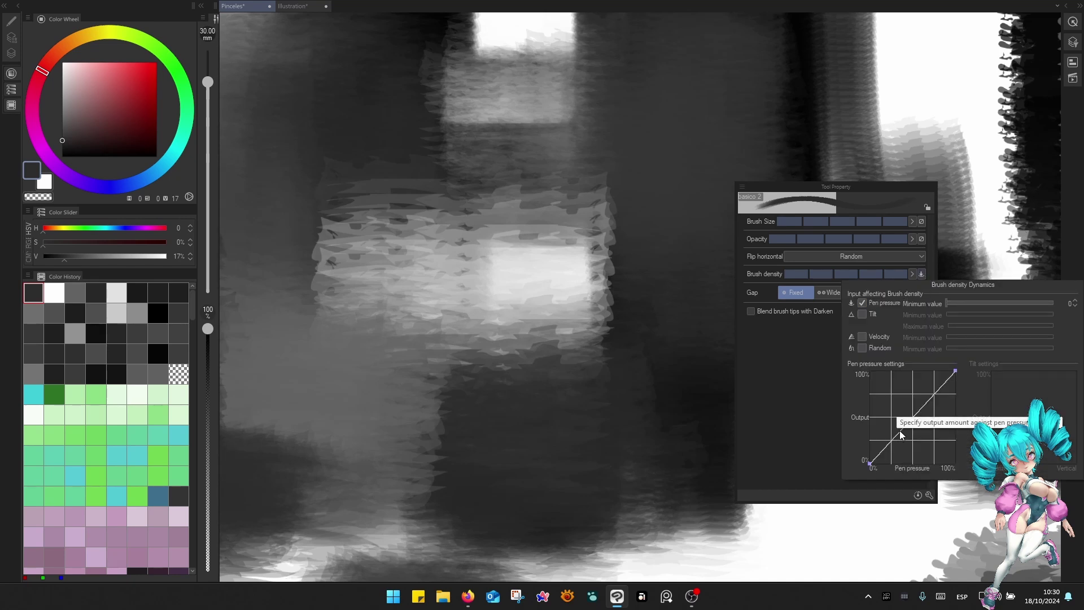
pyautogui.click(1069, 303)
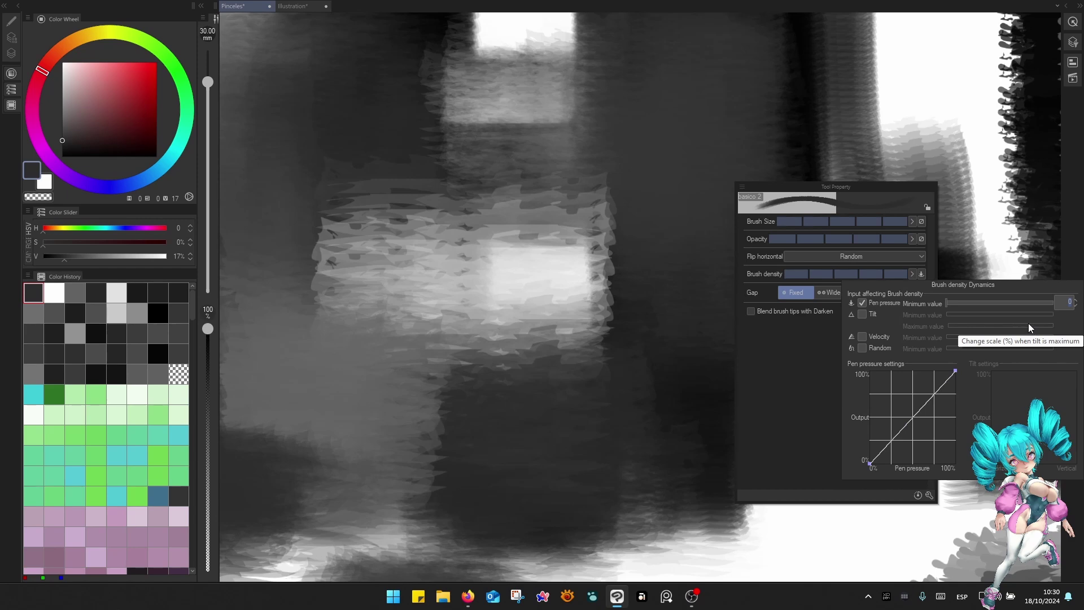
pyautogui.press('Return')
pyautogui.click(710, 399)
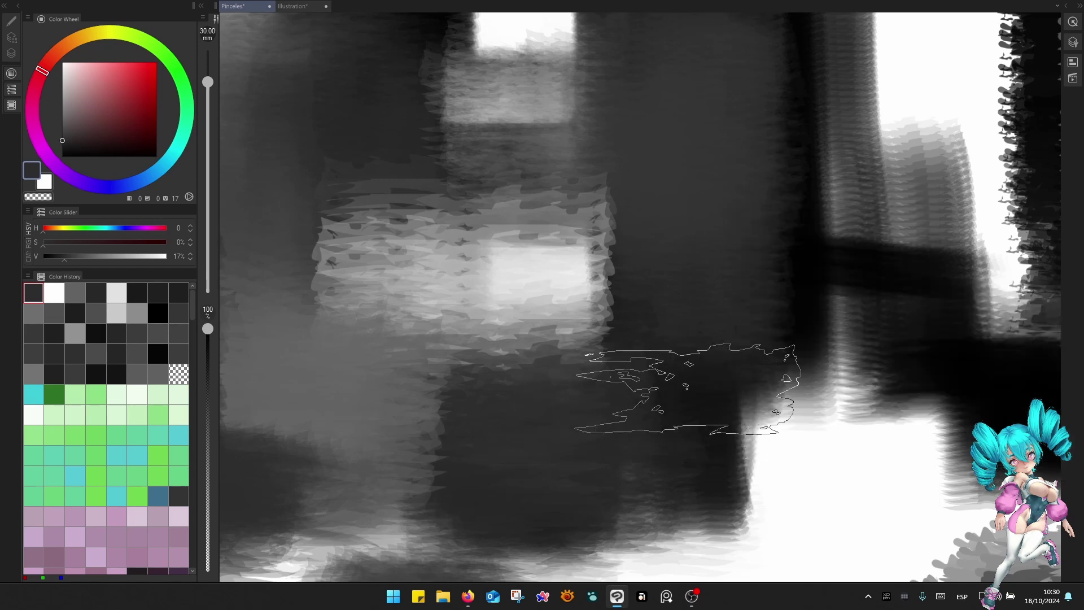
# Reduce the brush to 20 mm and paint dark grey strokes beside and below the Brushes / Pinceles title.
pyautogui.scroll(-2, 692, 389)
pyautogui.scroll(-2, 689, 388)
pyautogui.moveTo(574, 291); pyautogui.dragTo(846, 218)
pyautogui.press('[')
pyautogui.press('[')
pyautogui.moveTo(569, 153)
pyautogui.mouseDown()
pyautogui.moveTo(554, 224)
pyautogui.moveTo(590, 150)
pyautogui.moveTo(648, 161)
pyautogui.moveTo(713, 150)
pyautogui.moveTo(800, 96)
pyautogui.moveTo(804, 124)
pyautogui.mouseUp()
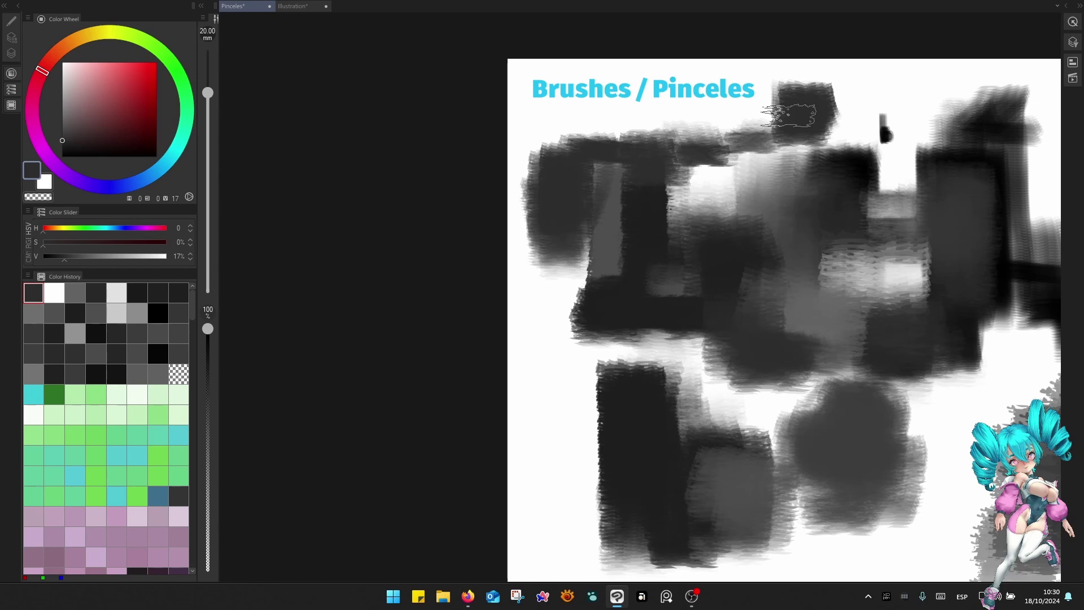
pyautogui.moveTo(834, 403); pyautogui.dragTo(537, 360)
# Clear all test strokes from the Brushes / Pinceles canvas and bring up the list of sub tools.
pyautogui.press('q')
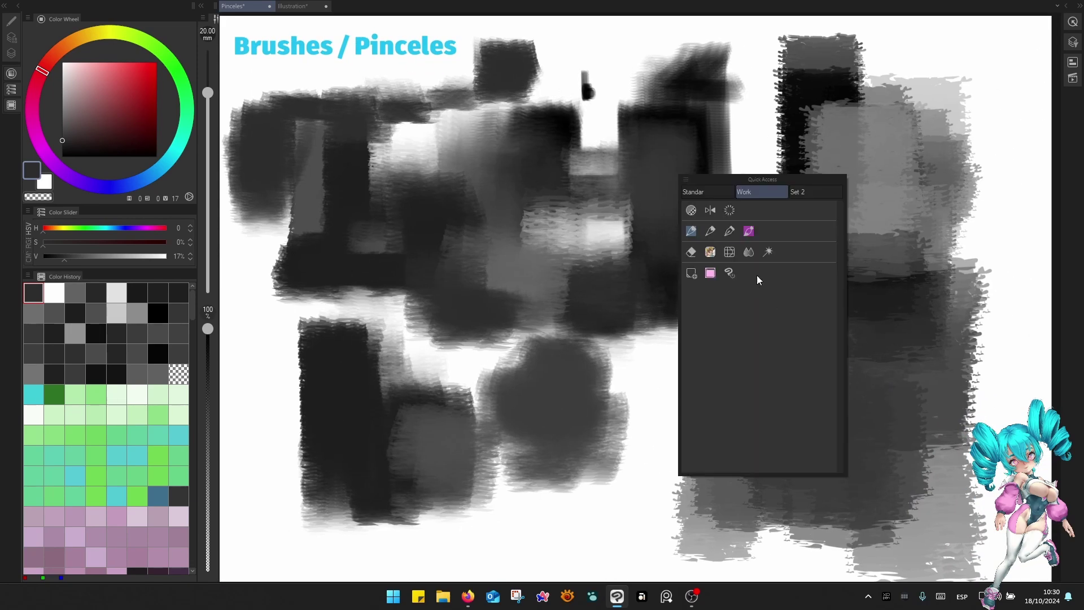
pyautogui.click(732, 212)
pyautogui.moveTo(633, 360)
pyautogui.mouseDown()
pyautogui.moveTo(759, 347)
pyautogui.moveTo(699, 351)
pyautogui.mouseUp()
pyautogui.hotkey('ctrl', ',')
pyautogui.hotkey('ctrl', '.')
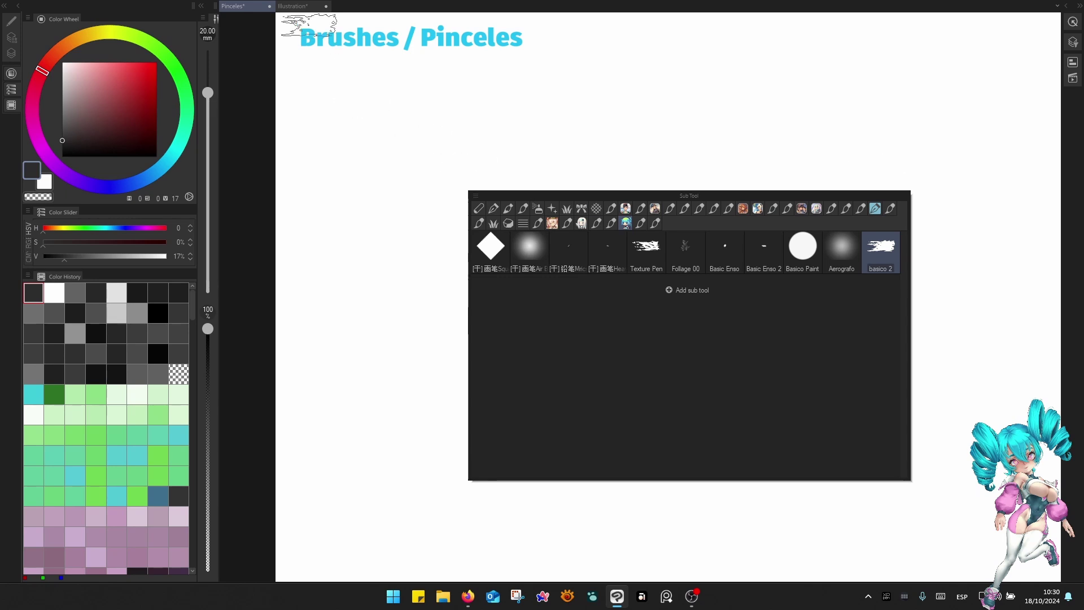
# Switch to the Illustration document, clear the black brush tip shape, and show its layers.
pyautogui.click(304, 7)
pyautogui.rightClick(747, 310)
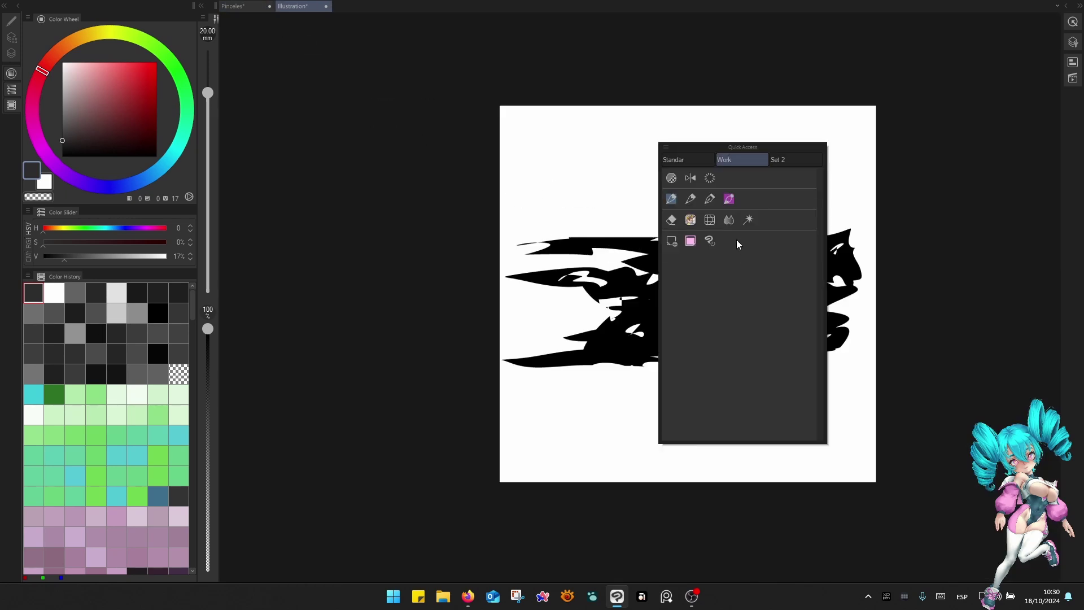
pyautogui.click(712, 179)
pyautogui.hotkey('ctrl', 'l')
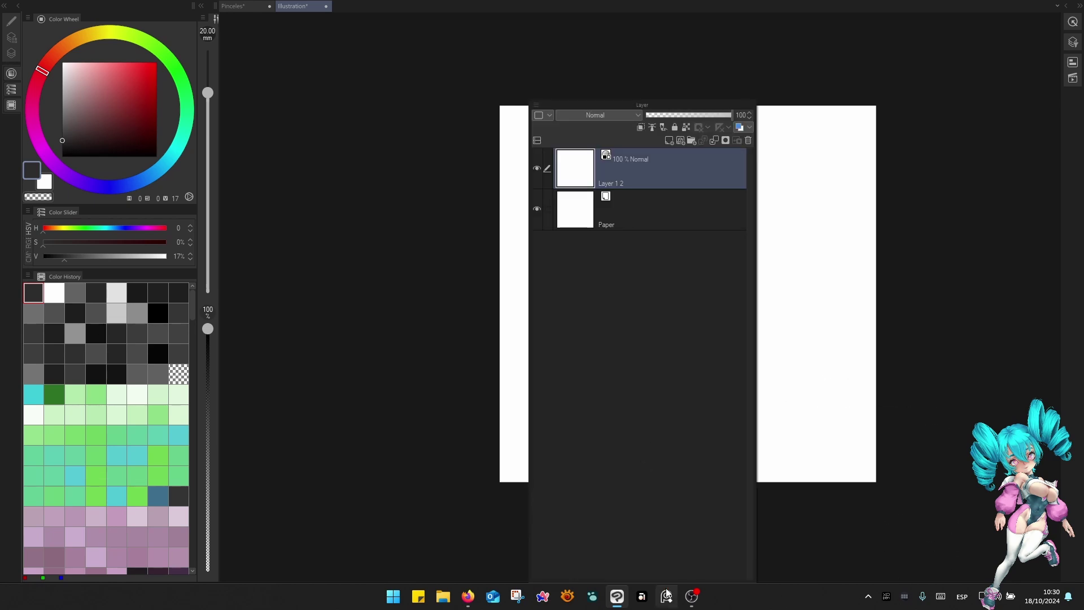
# Fetch the green leaf photo from the browser and paste it into the empty illustration canvas.
pyautogui.click(467, 599)
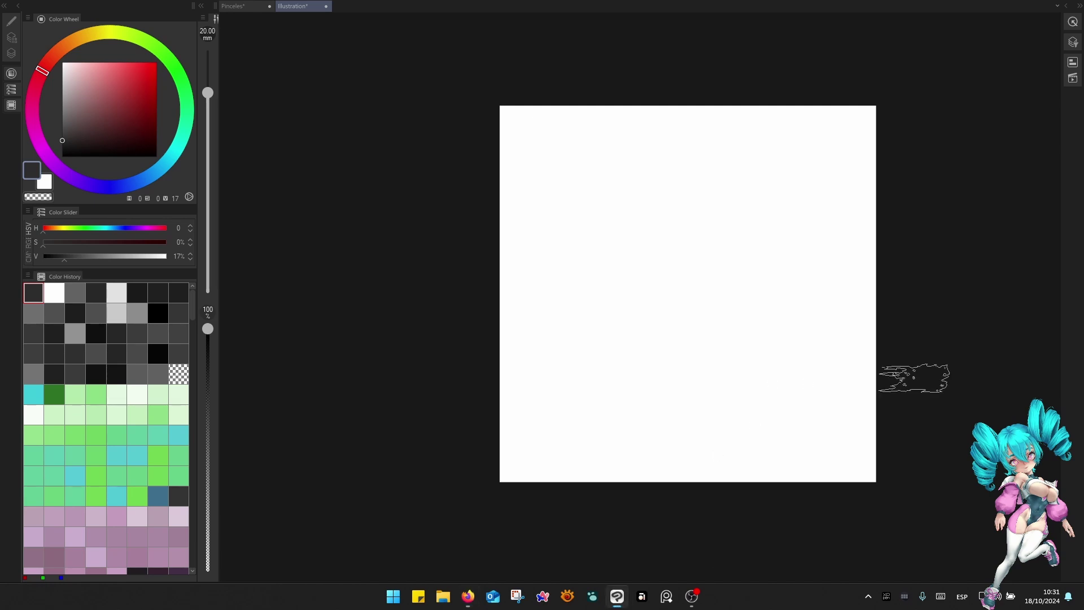
pyautogui.hotkey('ctrl', 'v')
pyautogui.scroll(-1, 709, 195)
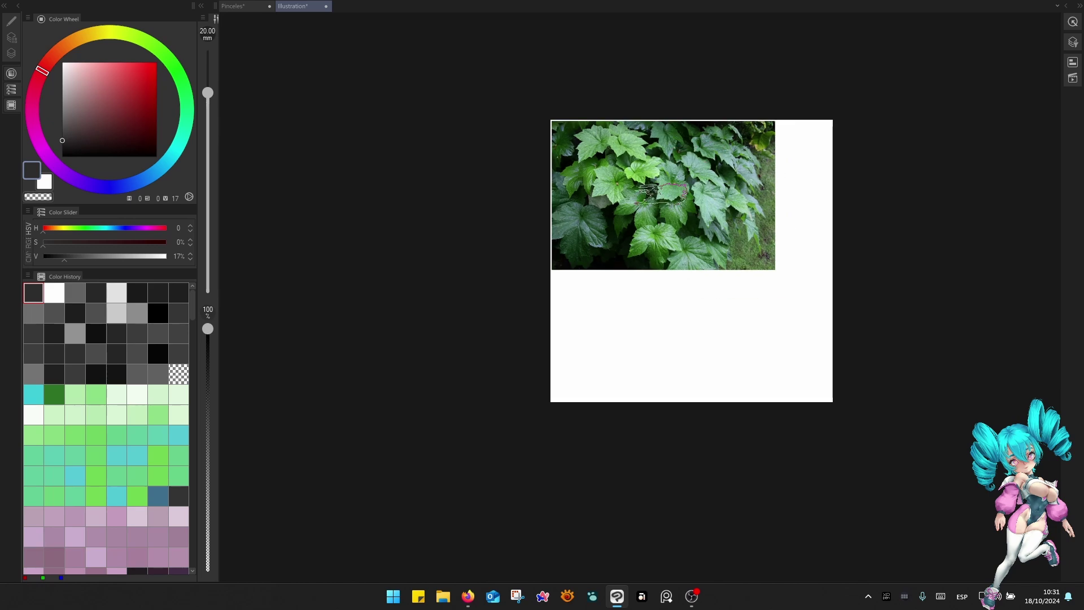
pyautogui.scroll(1, 649, 192)
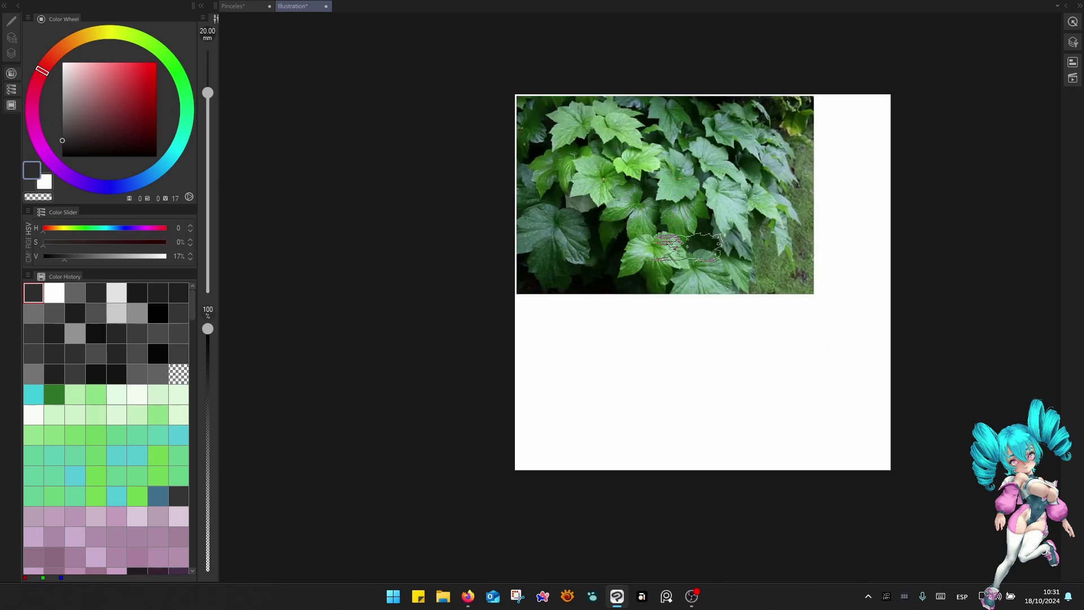
# Move the pasted leaf photo with a transform to roughly the middle of the canvas and apply it.
pyautogui.press('q')
pyautogui.click(552, 26)
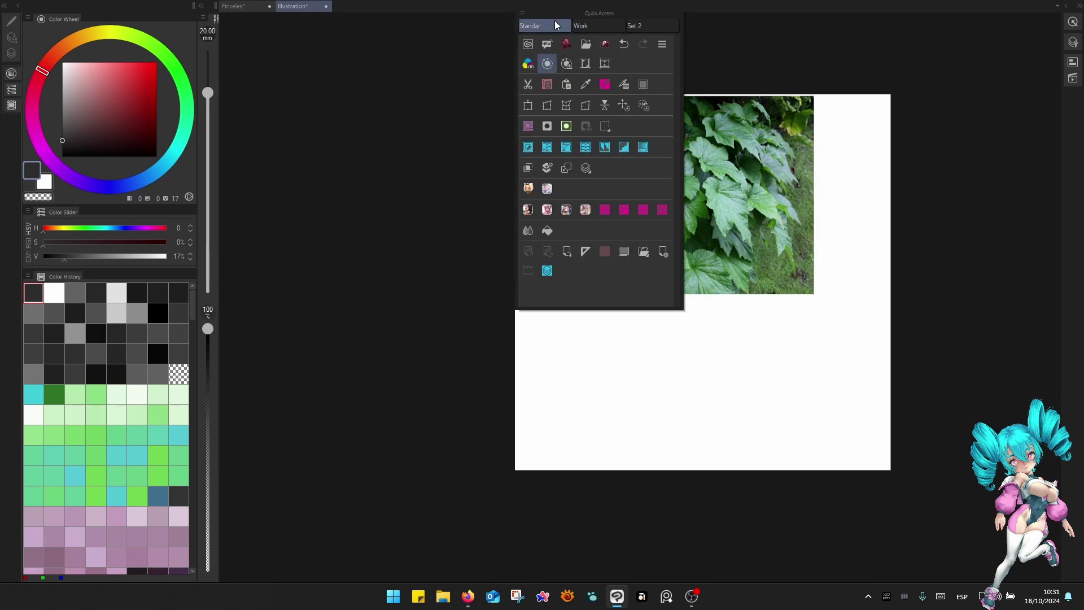
pyautogui.press('q')
pyautogui.press('q')
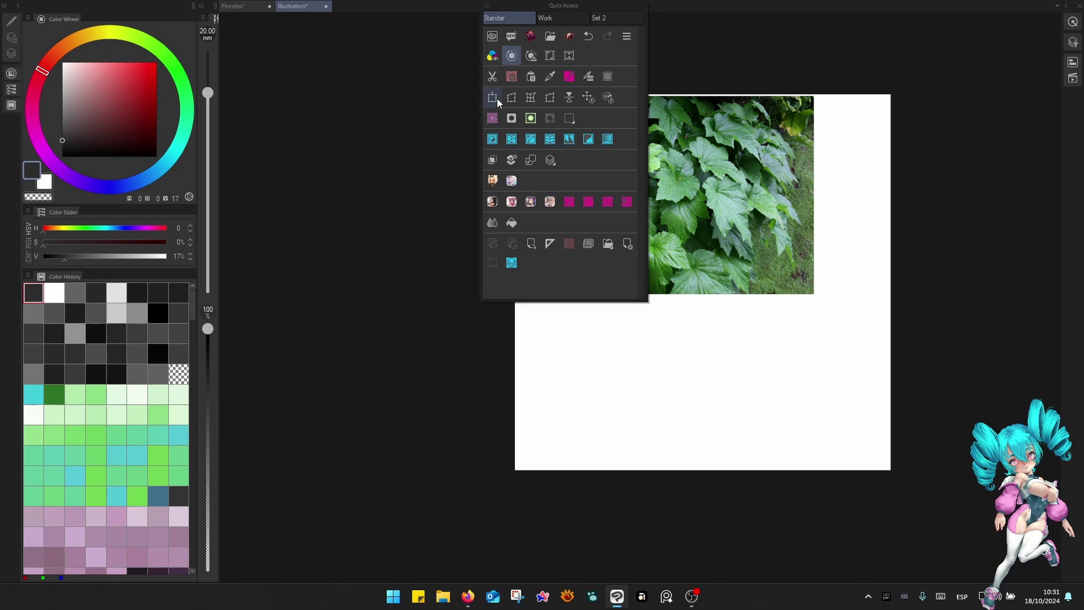
pyautogui.click(512, 97)
pyautogui.moveTo(697, 191); pyautogui.dragTo(741, 280)
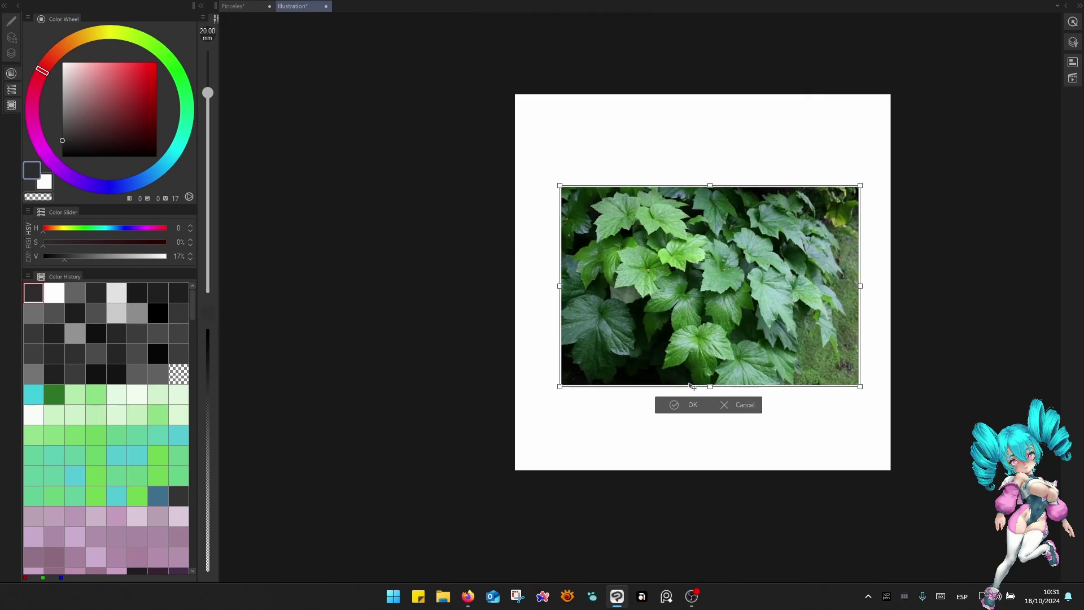
pyautogui.click(680, 410)
# Add a new layer clipped to the leaf photo and delete the cleared layer Layer 1 2 beneath the photo.
pyautogui.scroll(6, 766, 388)
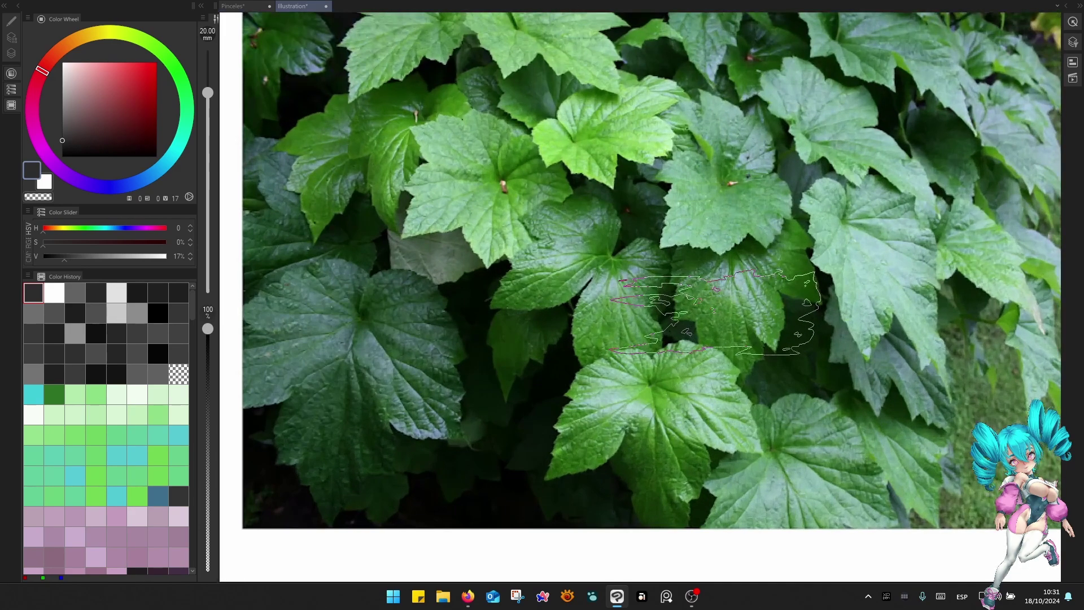
pyautogui.scroll(-5, 765, 388)
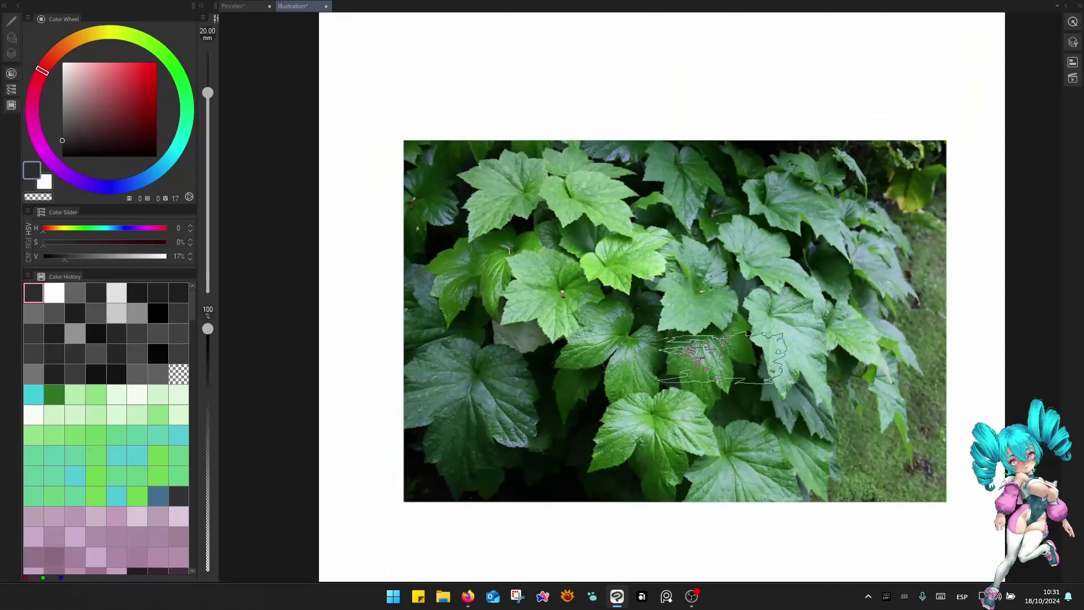
pyautogui.rightClick(717, 349)
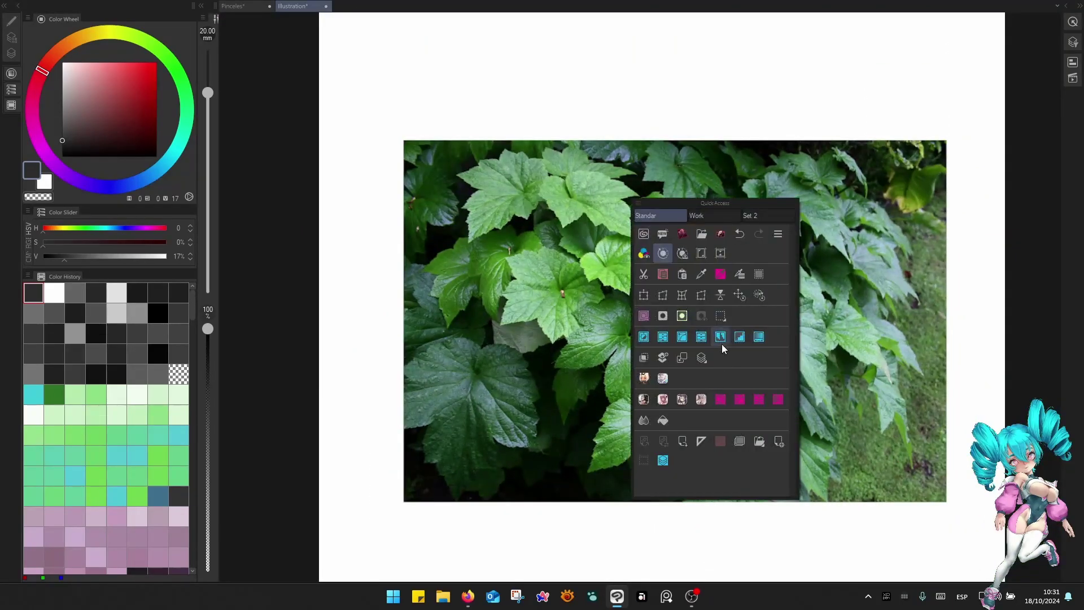
pyautogui.click(665, 460)
pyautogui.click(813, 141)
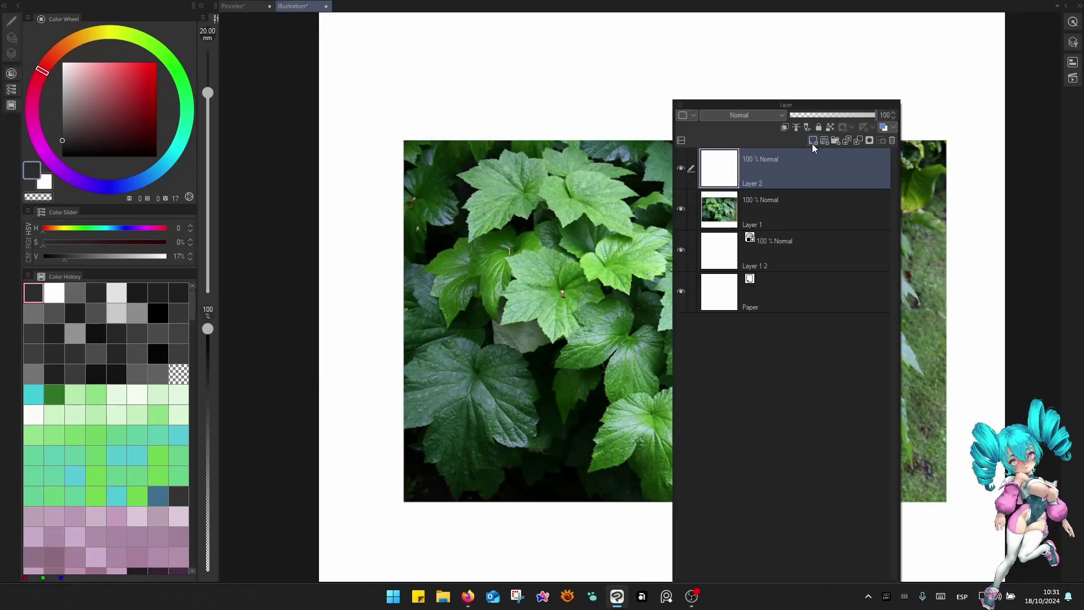
pyautogui.click(804, 256)
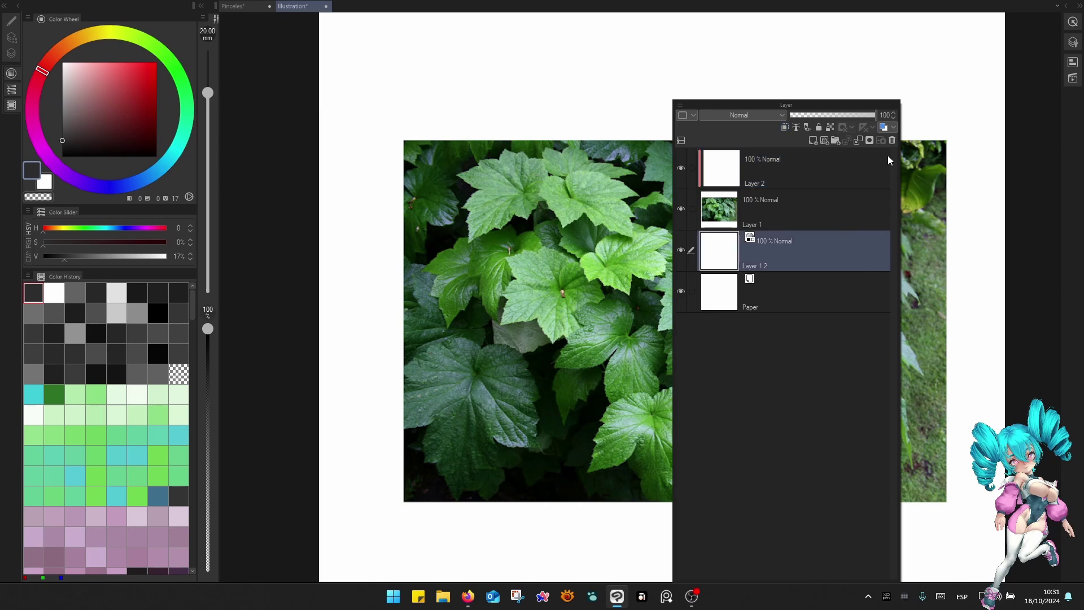
pyautogui.click(893, 141)
pyautogui.click(780, 213)
# Set the blending mode of the clipped Layer 2 to Saturation.
pyautogui.click(758, 172)
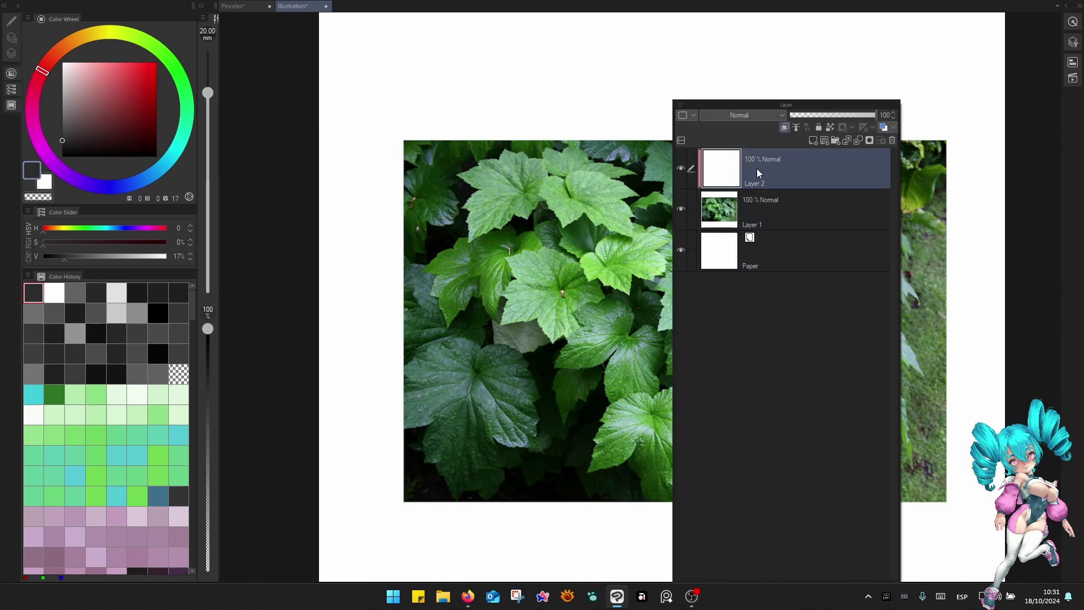
pyautogui.click(741, 114)
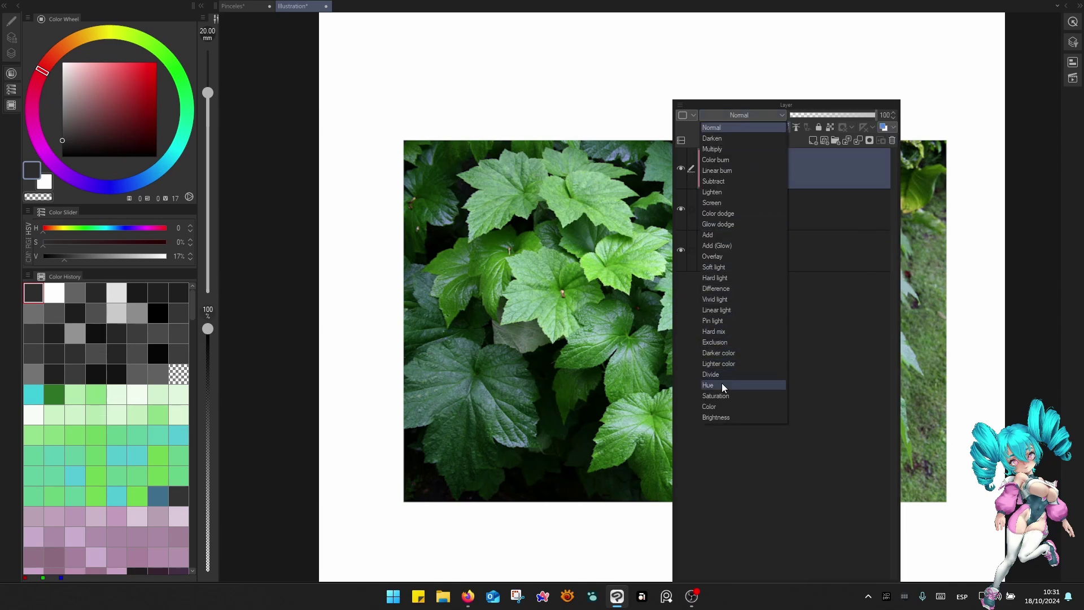
pyautogui.click(720, 398)
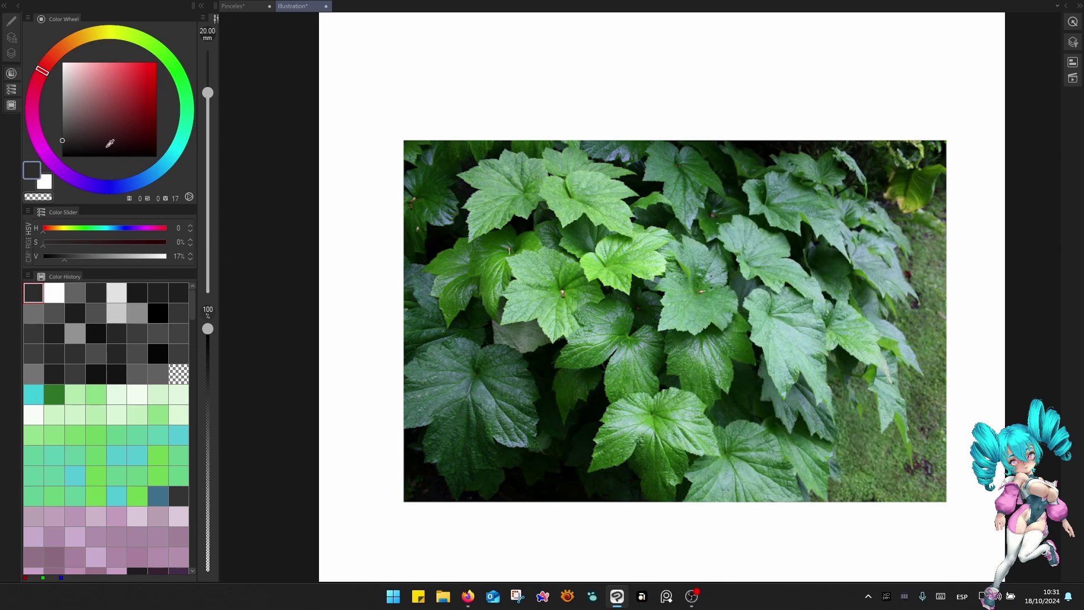
# Choose pure black and fill the clipped Saturation layer with it to turn the leaf photo greyscale.
pyautogui.moveTo(110, 144); pyautogui.dragTo(12, 161)
pyautogui.press('F4')
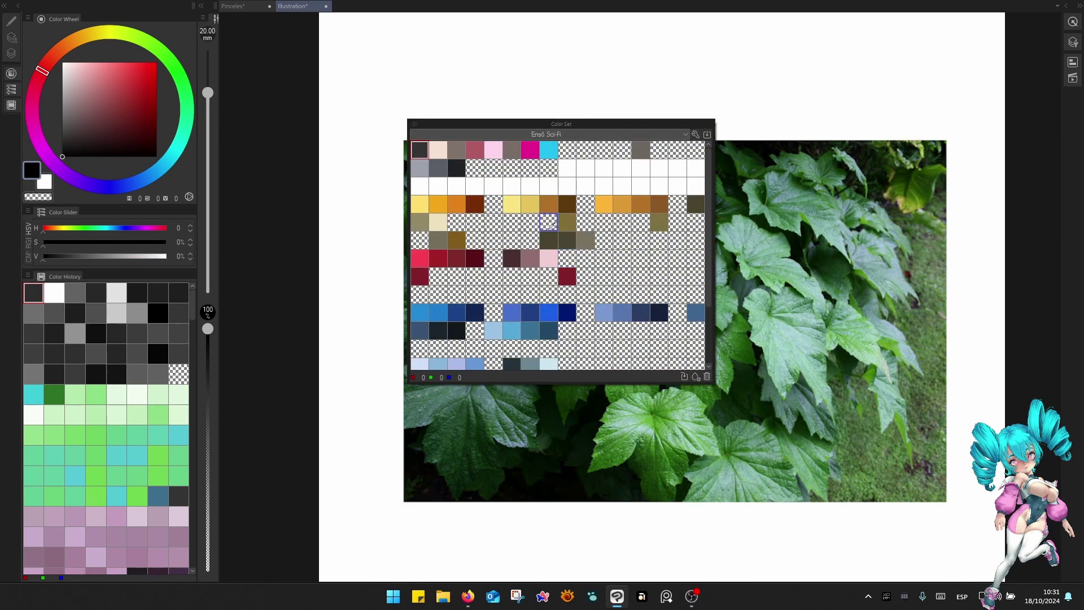
pyautogui.press('F4')
pyautogui.press('F3')
pyautogui.click(581, 358)
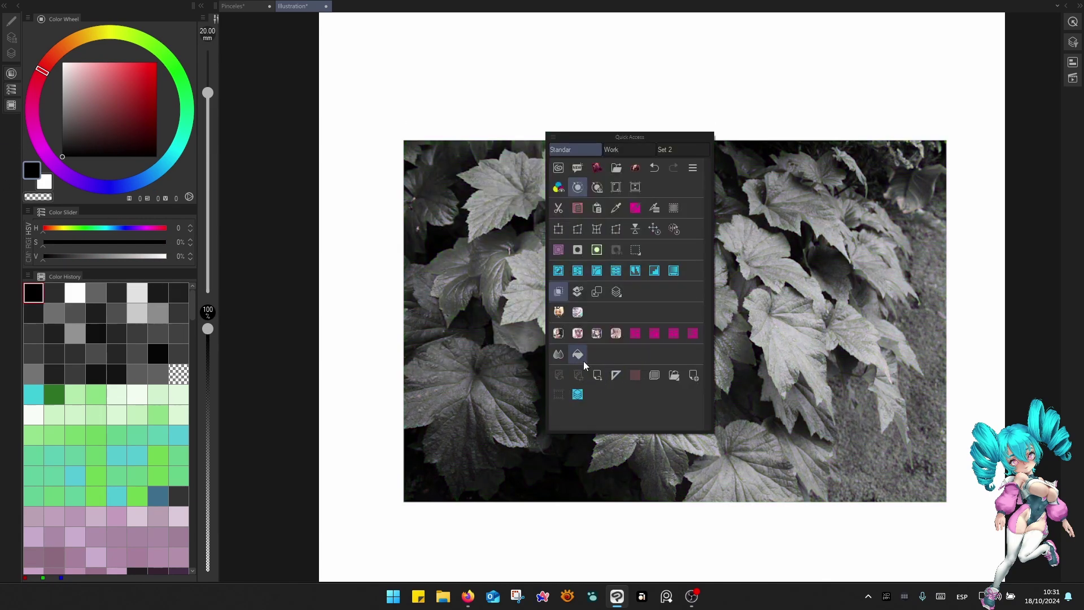
pyautogui.press('F3')
pyautogui.press('F3')
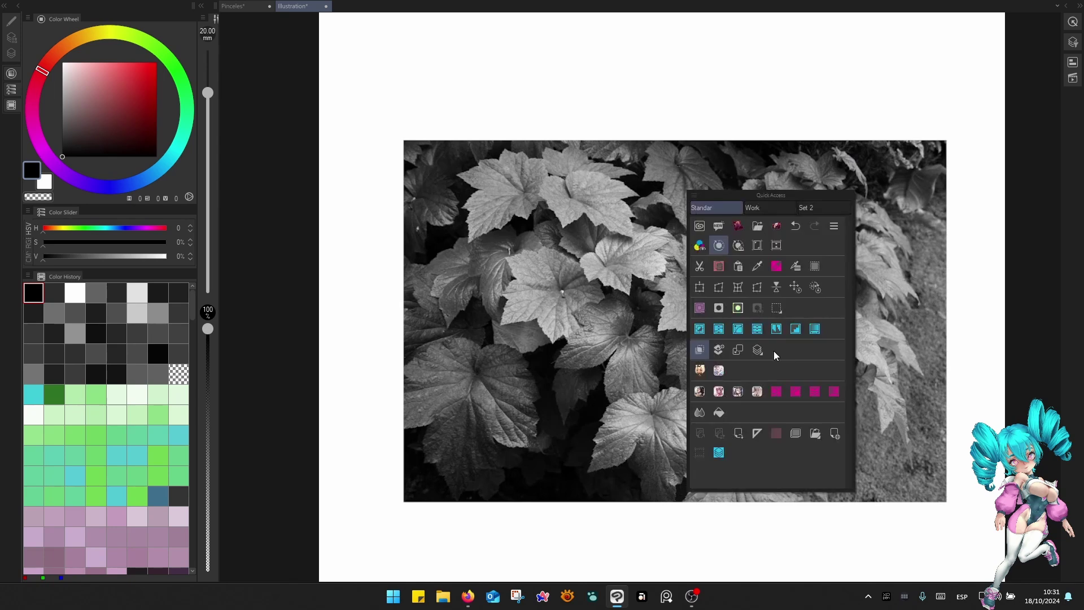
# Merge the black Saturation layer down into the leaf photo's layer.
pyautogui.press('F5')
pyautogui.press('F5')
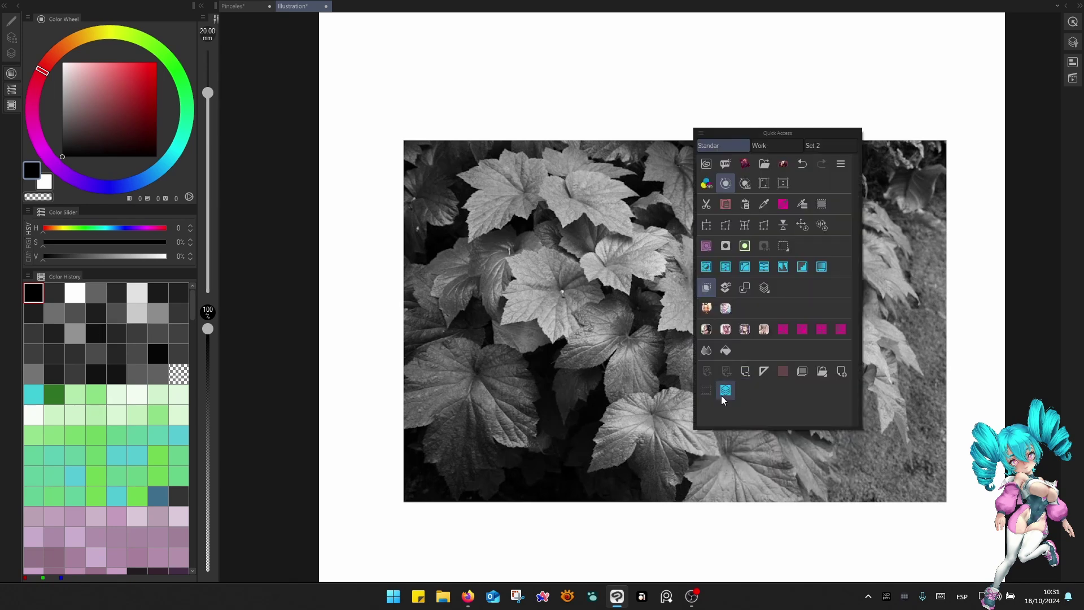
pyautogui.click(725, 394)
pyautogui.click(934, 140)
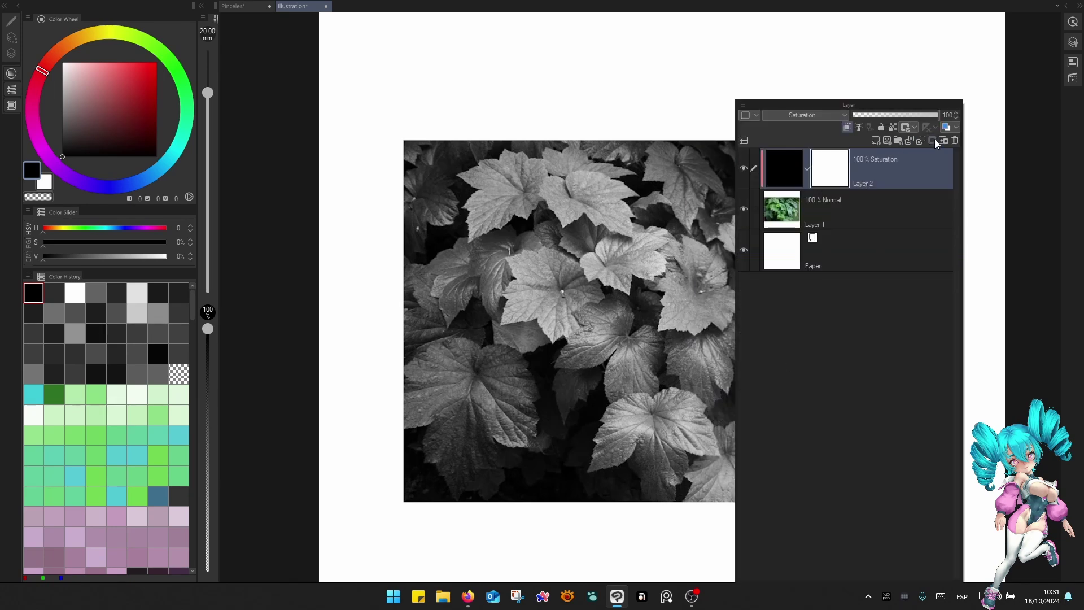
pyautogui.click(911, 144)
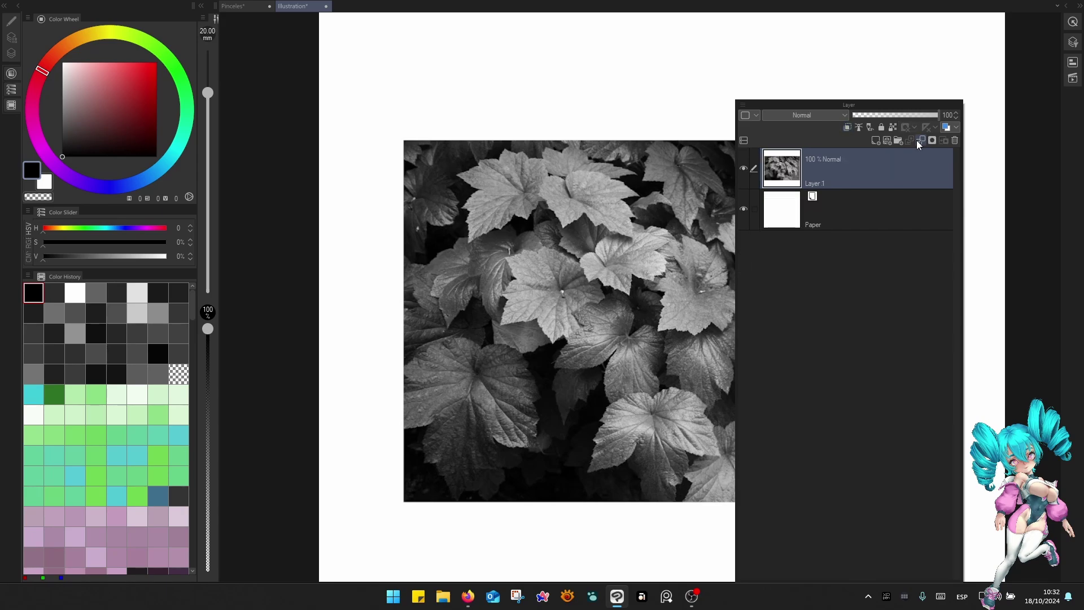
pyautogui.press('Escape')
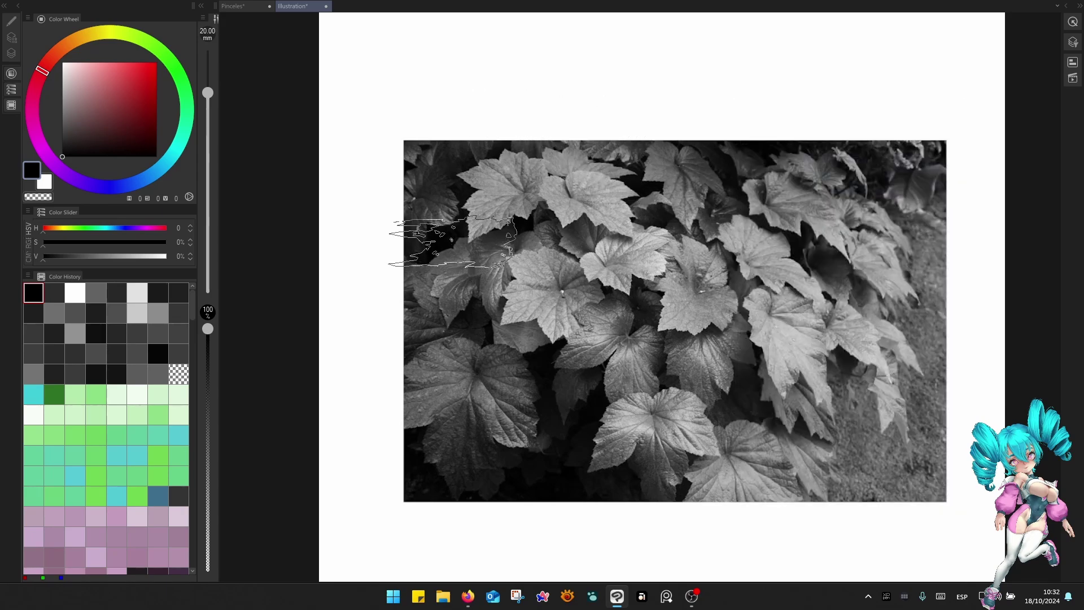
# Turn on Quick Mask over the greyscale leaf photo with the Lasso fill tool active.
pyautogui.scroll(3, 454, 236)
pyautogui.moveTo(646, 271); pyautogui.dragTo(656, 329)
pyautogui.scroll(2, 620, 233)
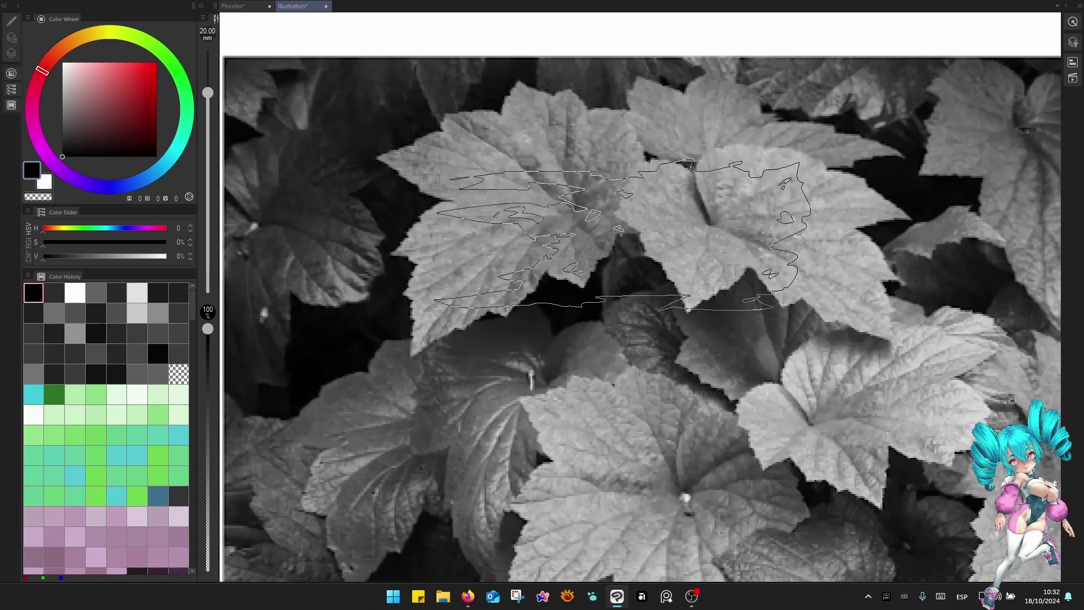
pyautogui.moveTo(695, 383); pyautogui.dragTo(704, 302)
pyautogui.scroll(-2, 677, 305)
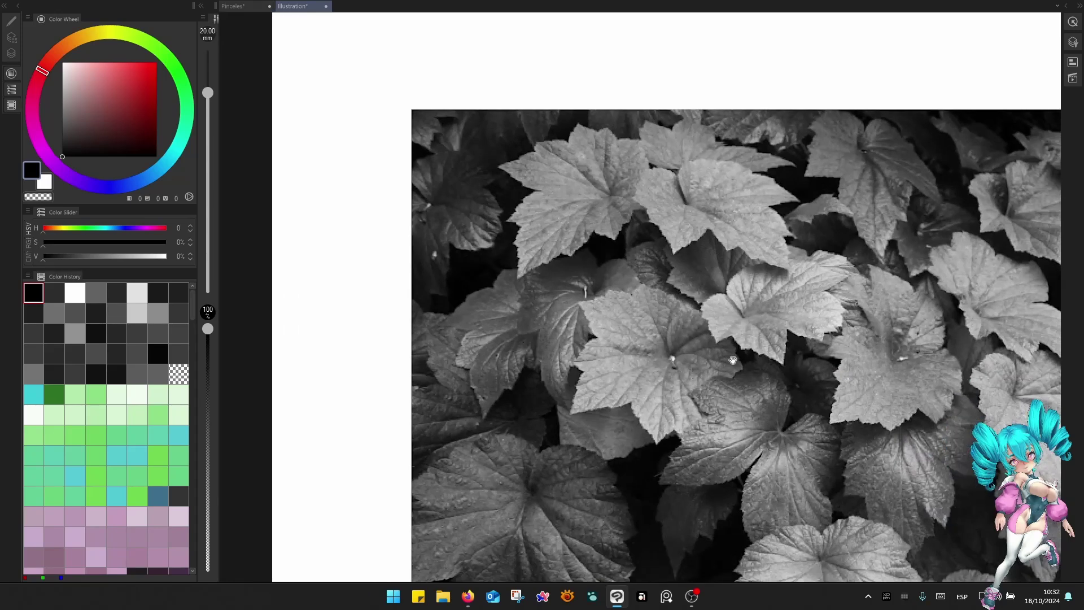
pyautogui.press('p')
pyautogui.hotkey('ctrl', 'd')
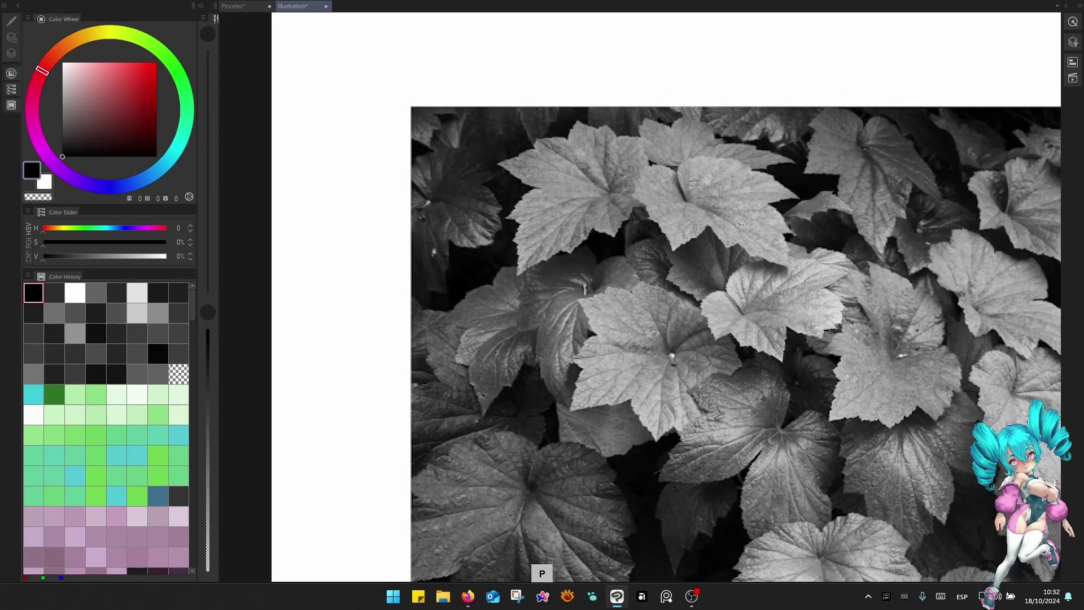
pyautogui.rightClick(726, 225)
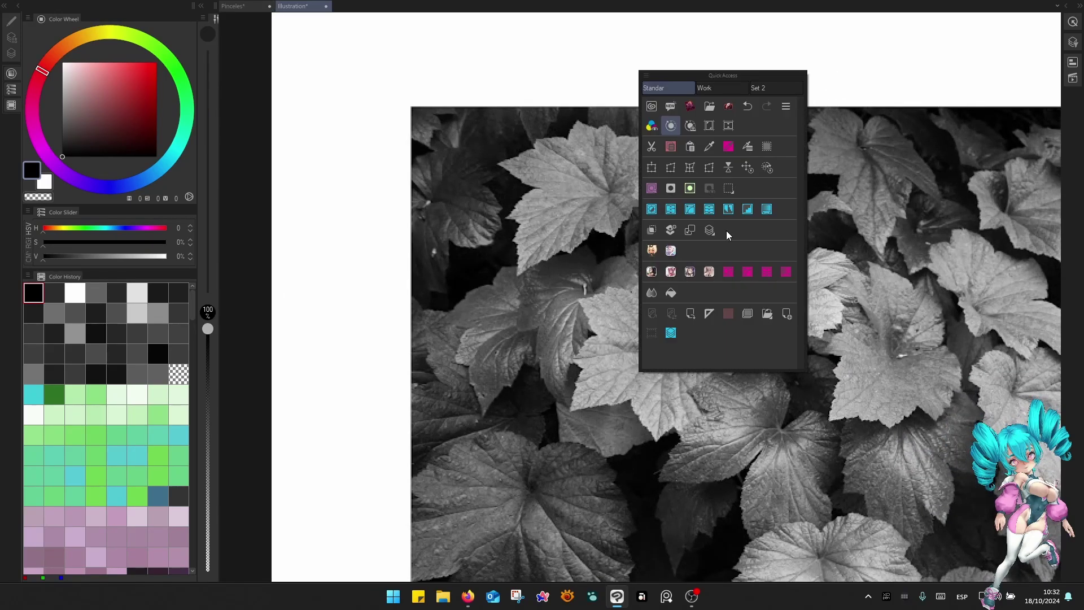
pyautogui.click(649, 188)
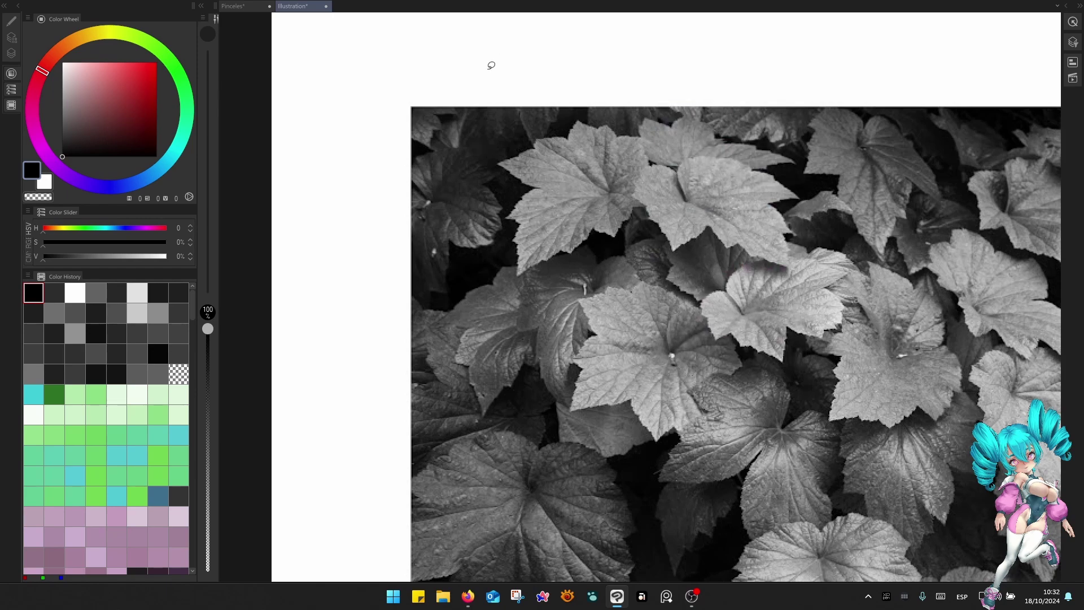
# Mask the large leaf at the cluster's upper left with Lasso fill, following its jagged outline.
pyautogui.scroll(3, 557, 179)
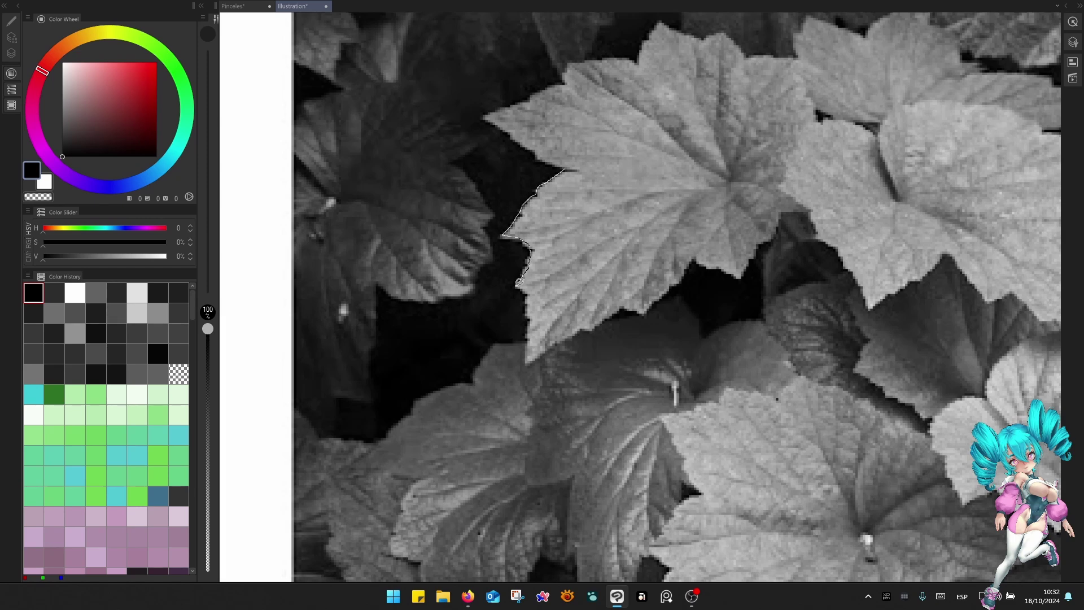
pyautogui.moveTo(550, 335)
pyautogui.mouseDown()
pyautogui.moveTo(766, 185)
pyautogui.moveTo(644, 115)
pyautogui.mouseUp()
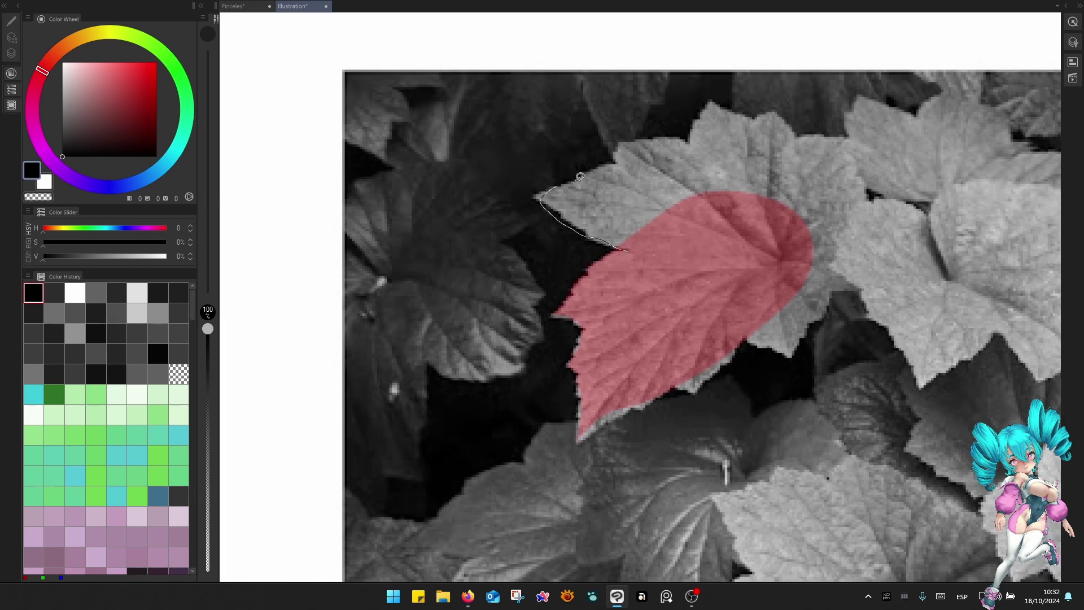
pyautogui.moveTo(807, 129)
pyautogui.mouseDown()
pyautogui.moveTo(826, 246)
pyautogui.moveTo(693, 290)
pyautogui.mouseUp()
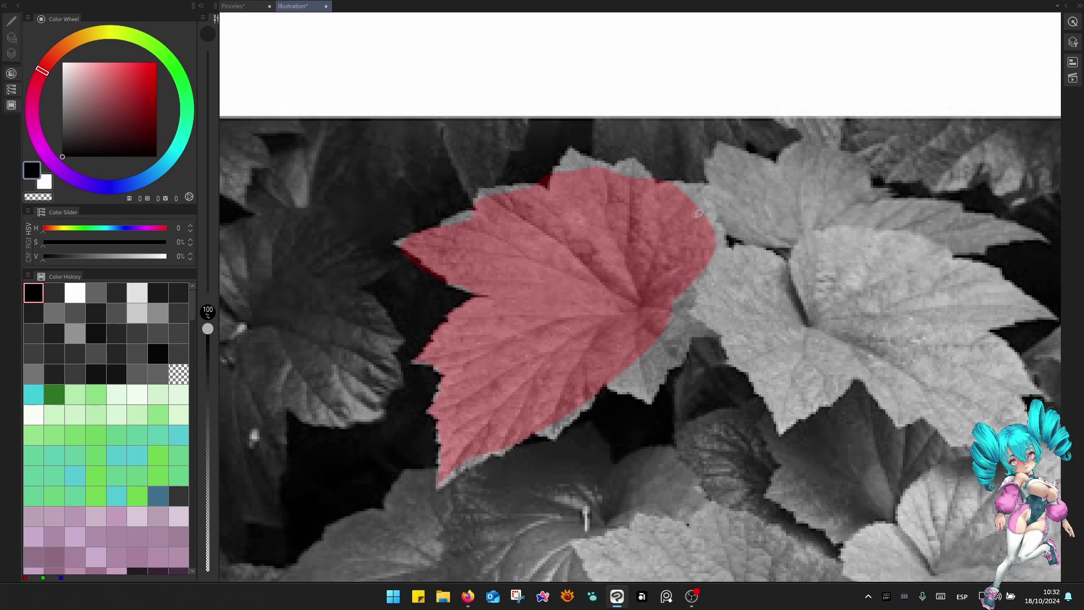
pyautogui.moveTo(698, 202); pyautogui.dragTo(677, 309)
# Add the two overlapping leaves beside the first leaf to the Quick Mask with Lasso fill.
pyautogui.moveTo(748, 307); pyautogui.dragTo(681, 232)
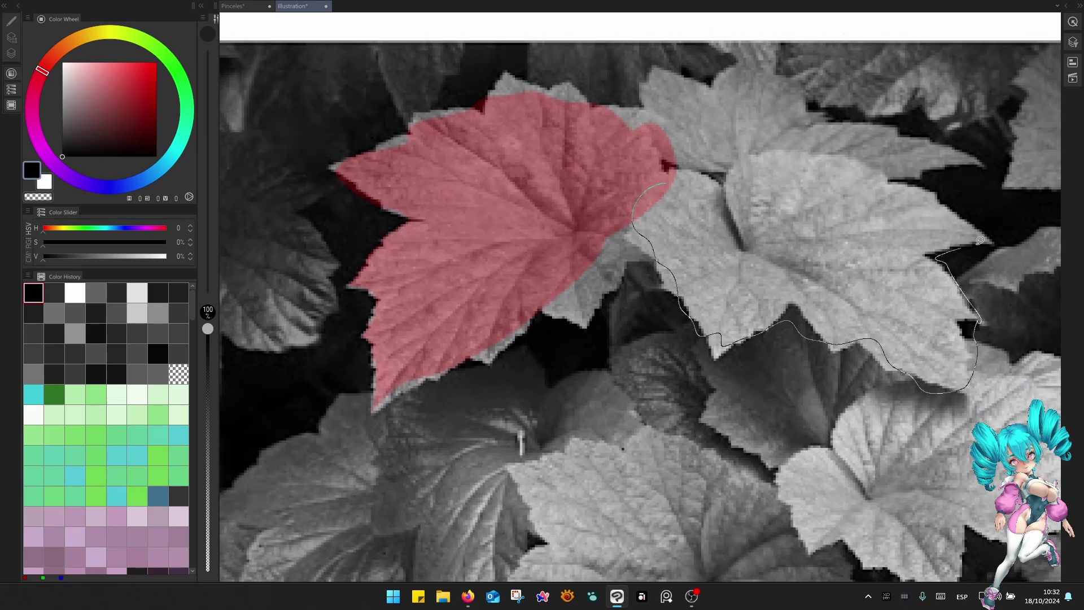
pyautogui.moveTo(948, 143); pyautogui.dragTo(813, 107)
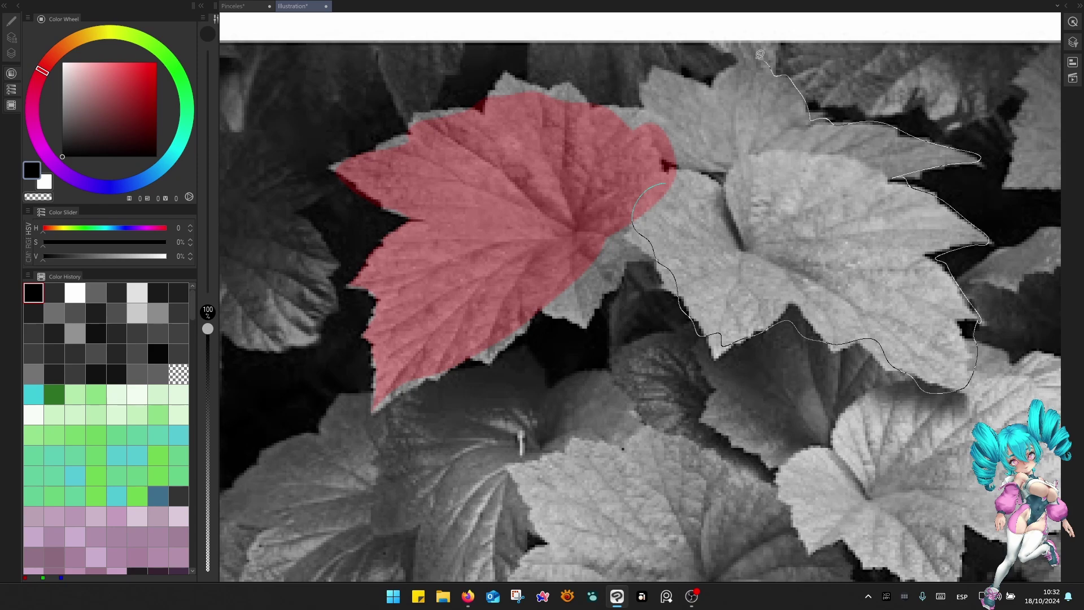
pyautogui.moveTo(602, 121); pyautogui.dragTo(618, 156)
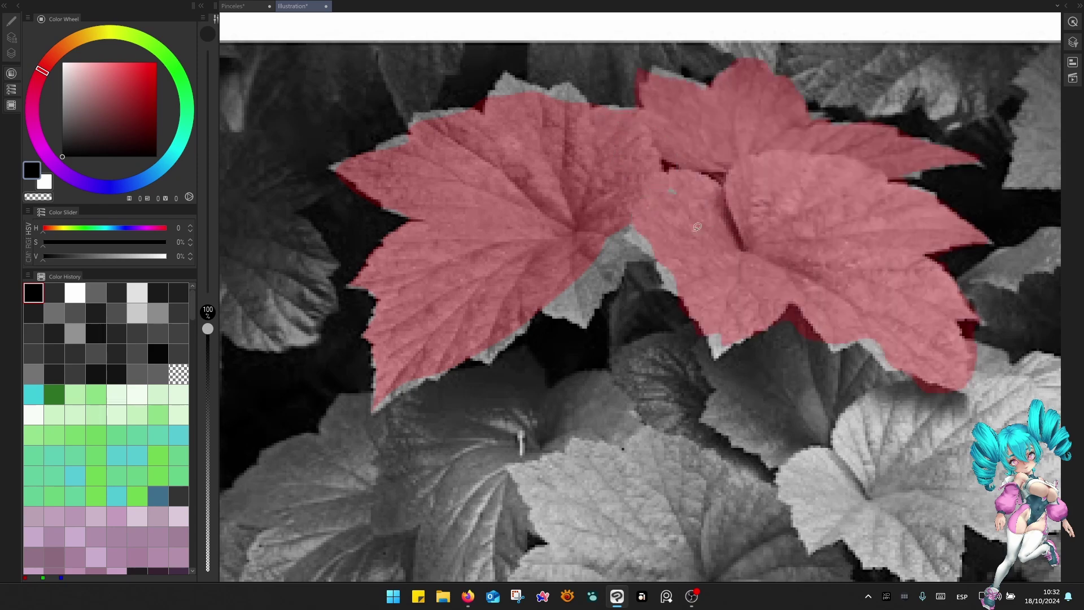
# Lasso-fill the first leaf's unmasked lower lobe in the gap between the neighbouring leaves.
pyautogui.moveTo(640, 248); pyautogui.dragTo(665, 218)
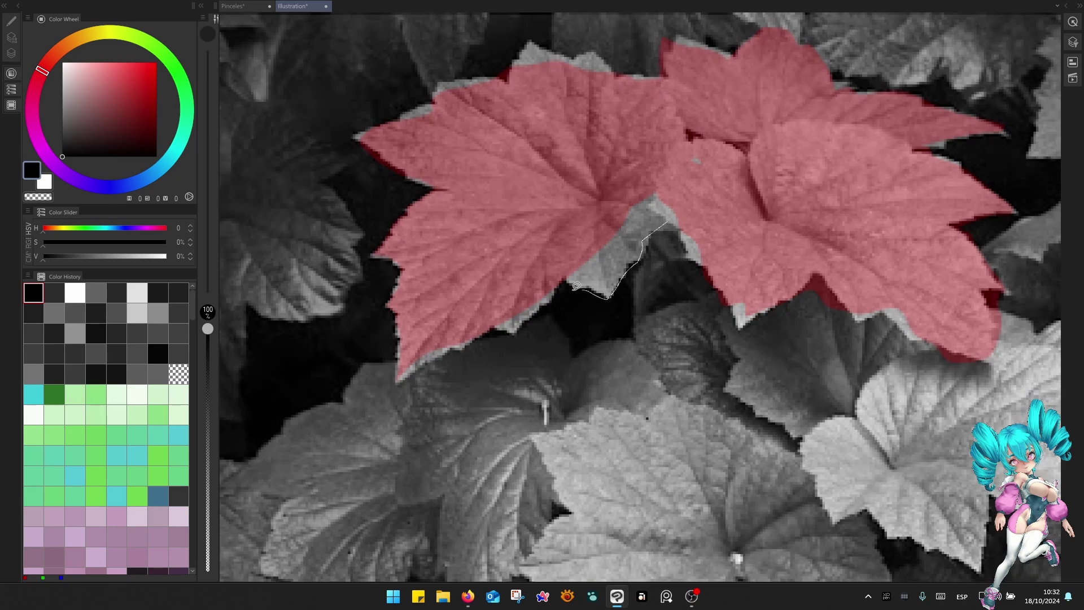
pyautogui.moveTo(576, 286); pyautogui.dragTo(571, 282)
pyautogui.scroll(-4, 588, 175)
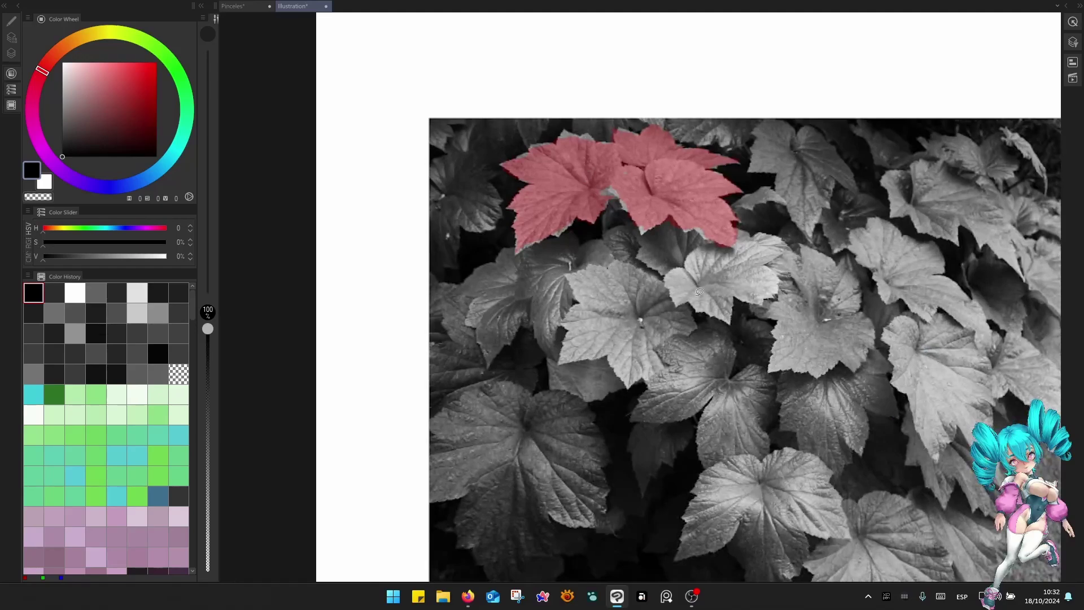
pyautogui.scroll(1, 756, 291)
pyautogui.scroll(-2, 790, 336)
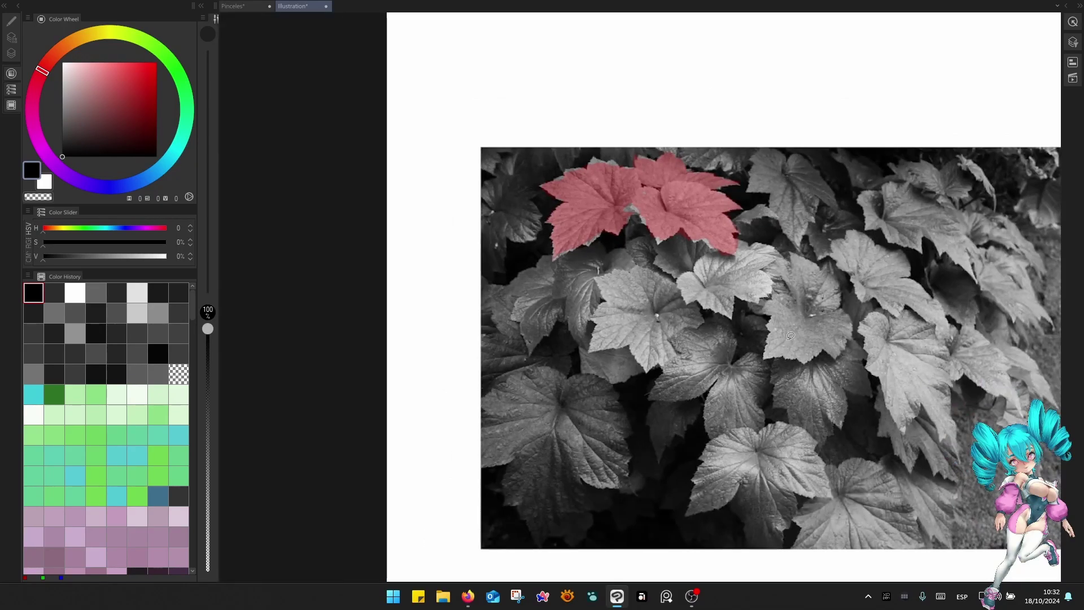
# Switch to the Basico Paint brush and reduce its size to 0.70 mm for refining the mask edges.
pyautogui.scroll(6, 726, 343)
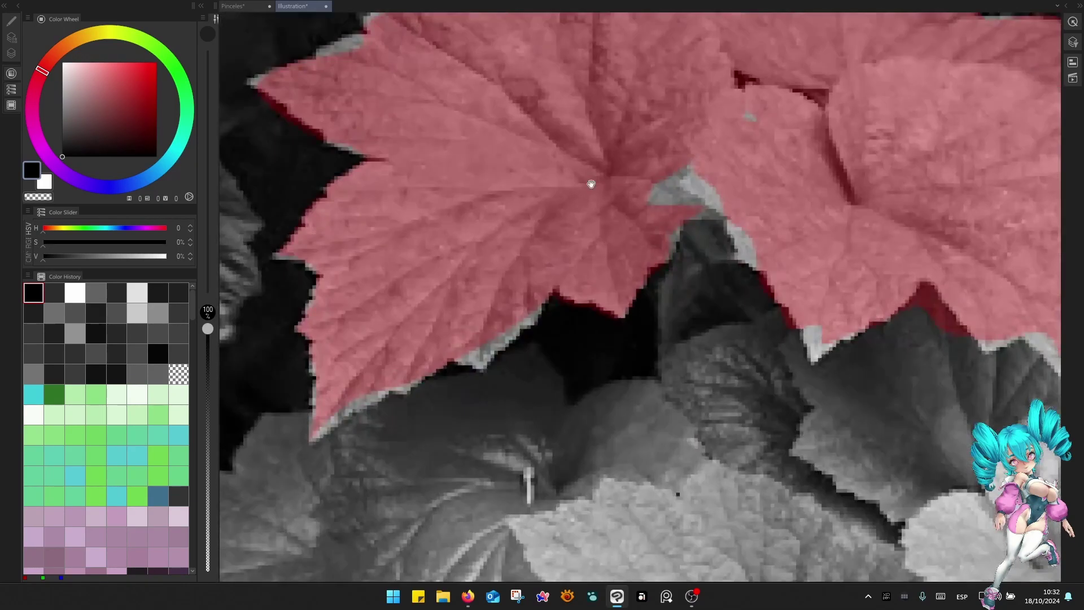
pyautogui.moveTo(591, 184); pyautogui.dragTo(676, 365)
pyautogui.rightClick(760, 277)
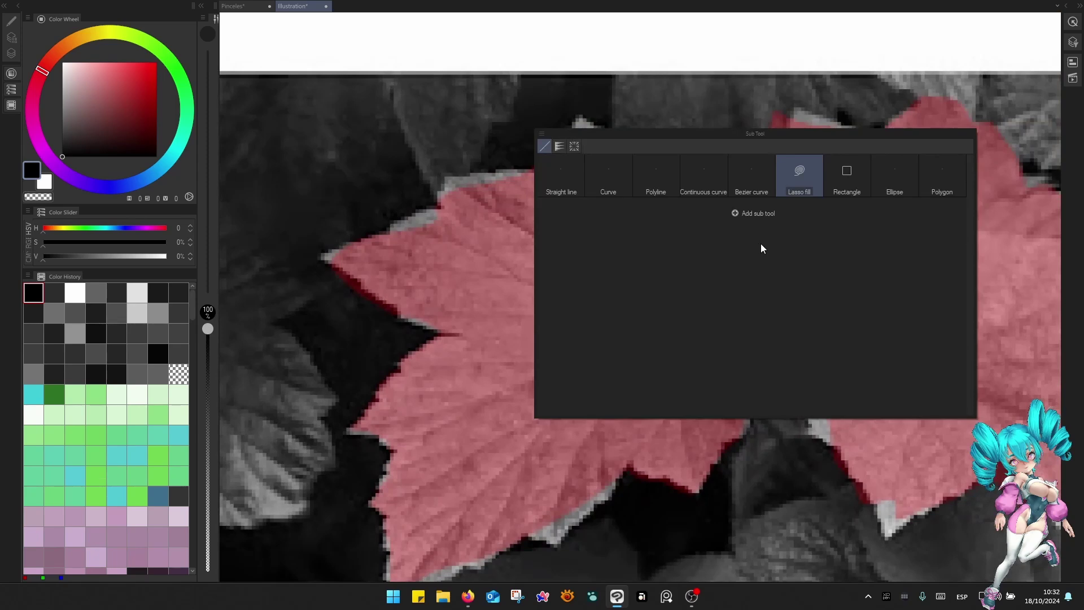
pyautogui.press('b')
pyautogui.click(862, 201)
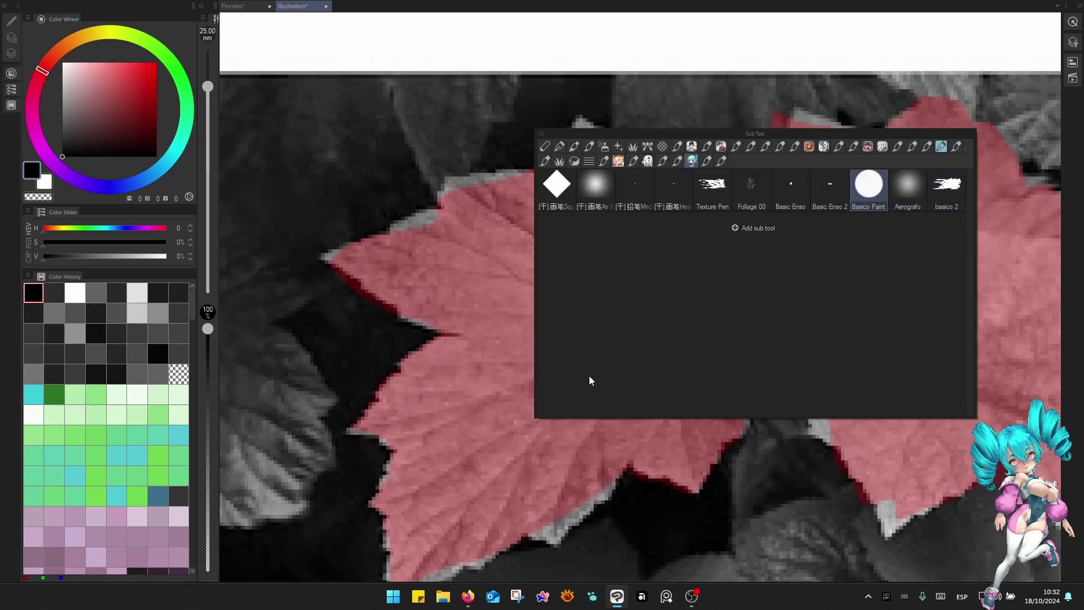
pyautogui.press('[')
pyautogui.press('[')
pyautogui.press('[')
pyautogui.press('[')
pyautogui.press('[')
pyautogui.press('[')
pyautogui.press('[')
pyautogui.press('[')
pyautogui.press('[')
pyautogui.press('[')
pyautogui.press('[')
pyautogui.press('[')
pyautogui.press('[')
pyautogui.press('[')
pyautogui.press('[')
pyautogui.press('[')
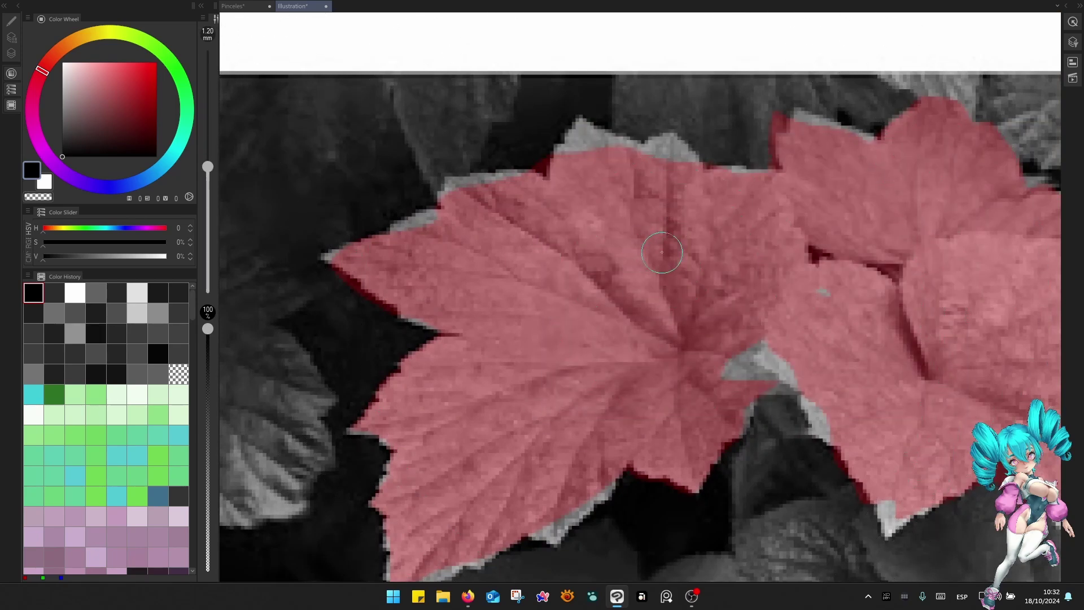
pyautogui.scroll(4, 671, 168)
pyautogui.press('[')
pyautogui.press('[')
pyautogui.press('[')
pyautogui.press('[')
pyautogui.press('[')
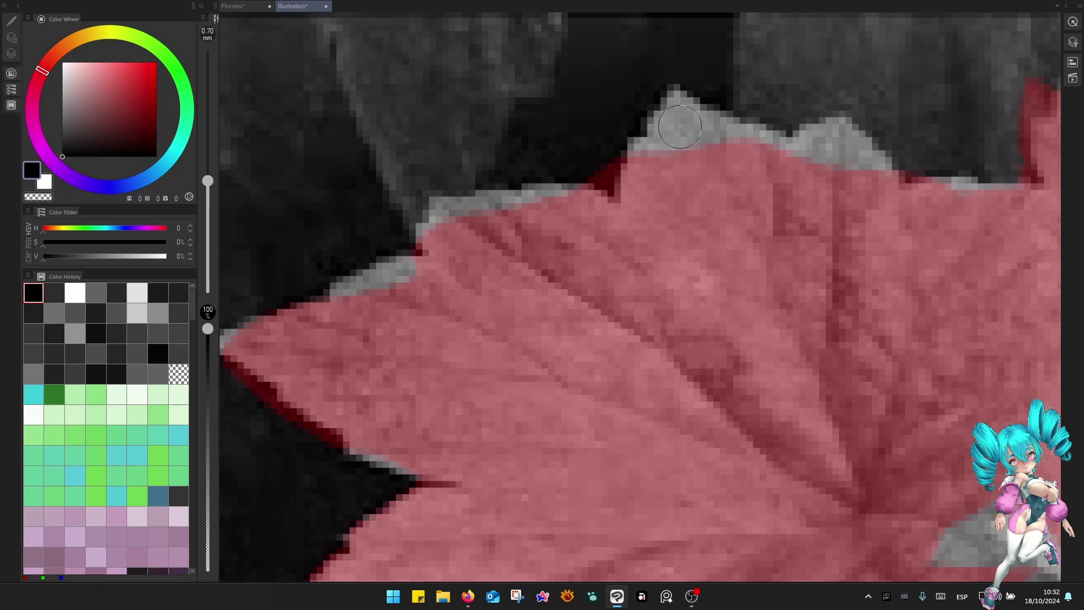
# Paint the mask over the uncovered tips and strips along the first leaf's upper edge.
pyautogui.moveTo(666, 129)
pyautogui.mouseDown()
pyautogui.moveTo(642, 157)
pyautogui.moveTo(612, 152)
pyautogui.moveTo(586, 171)
pyautogui.moveTo(676, 138)
pyautogui.moveTo(655, 188)
pyautogui.moveTo(721, 160)
pyautogui.moveTo(679, 107)
pyautogui.moveTo(789, 152)
pyautogui.moveTo(842, 149)
pyautogui.moveTo(837, 138)
pyautogui.moveTo(869, 171)
pyautogui.mouseUp()
pyautogui.press('c')
pyautogui.press('c')
pyautogui.press(']')
pyautogui.press(']')
pyautogui.press(']')
pyautogui.scroll(-3, 830, 197)
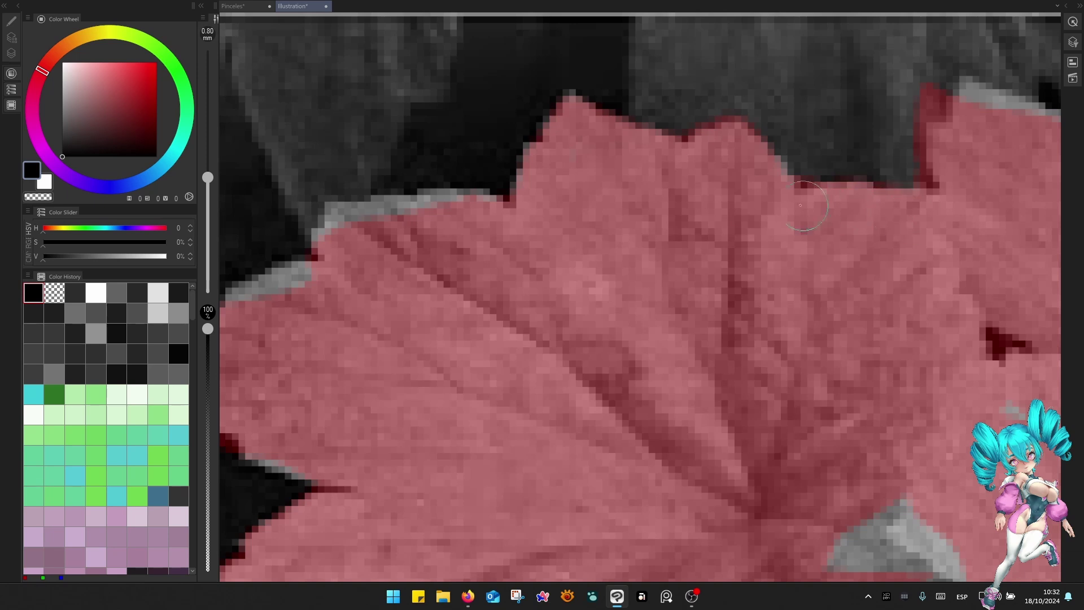
pyautogui.scroll(3, 810, 187)
pyautogui.press('[')
pyautogui.moveTo(745, 168)
pyautogui.mouseDown()
pyautogui.moveTo(612, 175)
pyautogui.moveTo(593, 199)
pyautogui.moveTo(625, 223)
pyautogui.moveTo(537, 243)
pyautogui.mouseUp()
# Refine the mask along the first leaf's outer side down to its lower tip, erasing overspill with the transparent colour.
pyautogui.press('[')
pyautogui.press('c')
pyautogui.moveTo(395, 306)
pyautogui.mouseDown()
pyautogui.moveTo(376, 306)
pyautogui.moveTo(444, 368)
pyautogui.mouseUp()
pyautogui.press('c')
pyautogui.moveTo(386, 338)
pyautogui.mouseDown()
pyautogui.moveTo(491, 399)
pyautogui.moveTo(508, 398)
pyautogui.mouseUp()
pyautogui.press('[')
pyautogui.moveTo(544, 420); pyautogui.dragTo(550, 282)
pyautogui.moveTo(510, 270); pyautogui.dragTo(556, 287)
pyautogui.moveTo(581, 327)
pyautogui.mouseDown()
pyautogui.moveTo(670, 208)
pyautogui.moveTo(590, 363)
pyautogui.mouseUp()
pyautogui.moveTo(611, 403)
pyautogui.mouseDown()
pyautogui.moveTo(606, 286)
pyautogui.moveTo(574, 329)
pyautogui.mouseUp()
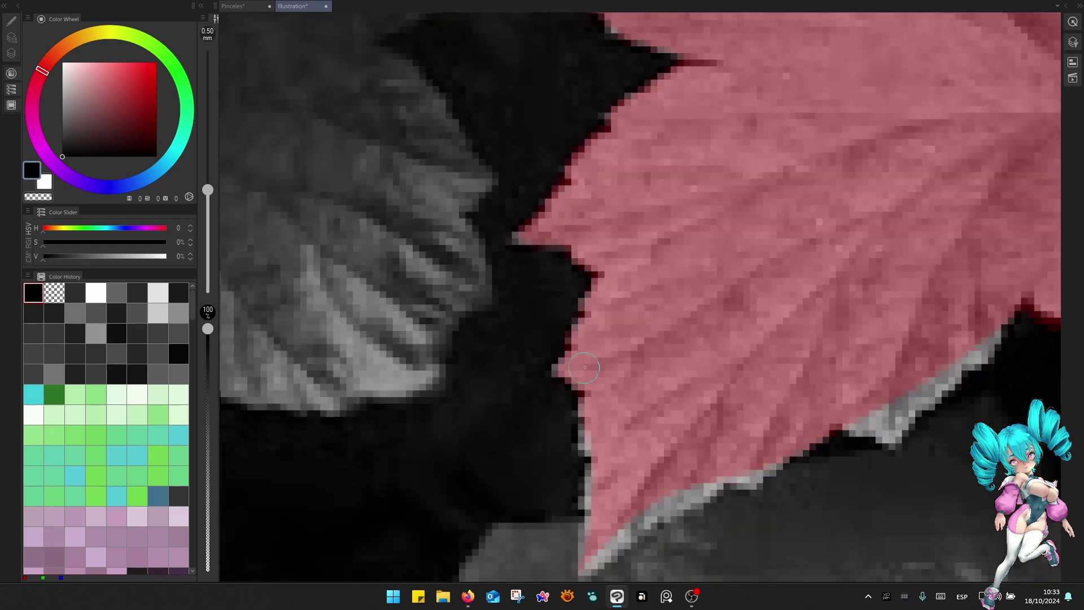
pyautogui.press('[')
pyautogui.moveTo(588, 384)
pyautogui.mouseDown()
pyautogui.moveTo(589, 282)
pyautogui.moveTo(581, 358)
pyautogui.mouseUp()
pyautogui.moveTo(602, 416)
pyautogui.mouseDown()
pyautogui.moveTo(598, 348)
pyautogui.moveTo(574, 404)
pyautogui.moveTo(729, 314)
pyautogui.mouseUp()
# Mask the uncovered strip along the first leaf's bottom edge with a 0.60 mm brush.
pyautogui.press(']')
pyautogui.press(']')
pyautogui.moveTo(765, 277); pyautogui.dragTo(624, 430)
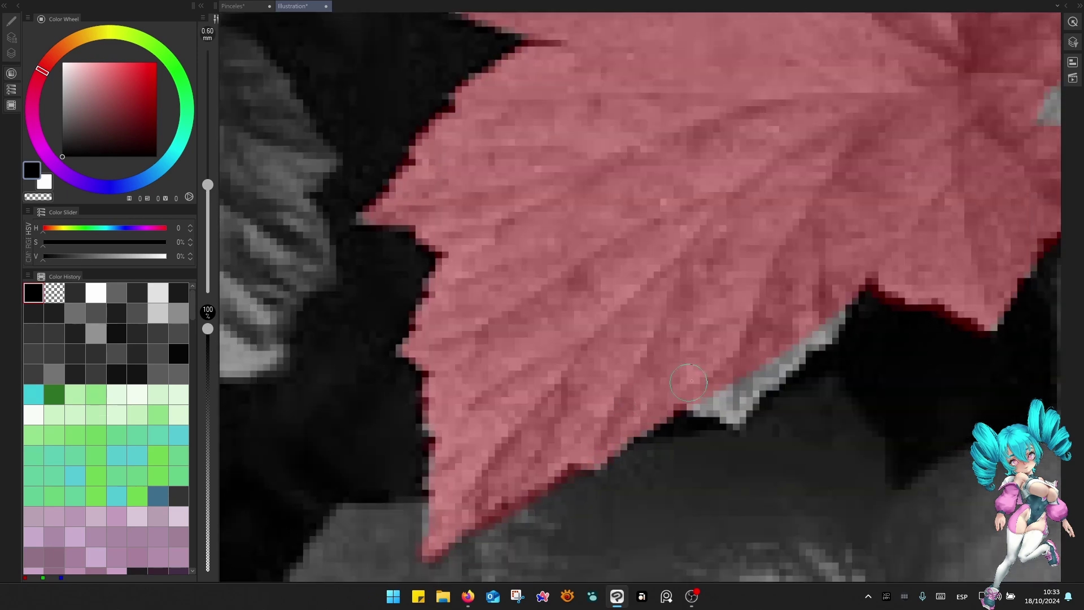
pyautogui.moveTo(689, 396)
pyautogui.mouseDown()
pyautogui.moveTo(728, 411)
pyautogui.moveTo(847, 313)
pyautogui.mouseUp()
pyautogui.moveTo(1017, 234); pyautogui.dragTo(701, 373)
# Enlarge the brush and mask the uncovered area where the first leaf meets the front leaf.
pyautogui.press(']')
pyautogui.press(']')
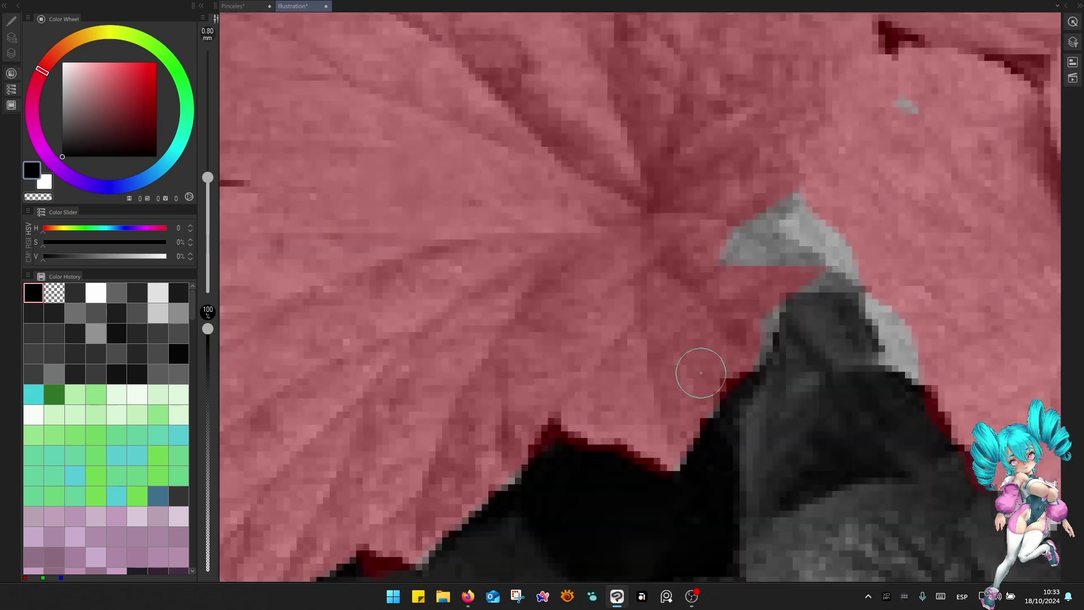
pyautogui.press(']')
pyautogui.moveTo(816, 249)
pyautogui.mouseDown()
pyautogui.moveTo(774, 273)
pyautogui.moveTo(754, 232)
pyautogui.mouseUp()
pyautogui.moveTo(847, 266); pyautogui.dragTo(795, 247)
pyautogui.moveTo(792, 249)
pyautogui.mouseDown()
pyautogui.moveTo(822, 247)
pyautogui.moveTo(841, 335)
pyautogui.mouseUp()
pyautogui.moveTo(930, 367); pyautogui.dragTo(762, 288)
# Refine the mask on the front leaf's inner lower edge at 0.70 mm, erasing spill with the transparent colour.
pyautogui.press('[')
pyautogui.press('[')
pyautogui.moveTo(807, 395)
pyautogui.mouseDown()
pyautogui.moveTo(811, 421)
pyautogui.moveTo(853, 415)
pyautogui.mouseUp()
pyautogui.press('c')
pyautogui.moveTo(689, 306)
pyautogui.mouseDown()
pyautogui.moveTo(729, 357)
pyautogui.moveTo(735, 406)
pyautogui.mouseUp()
pyautogui.press('c')
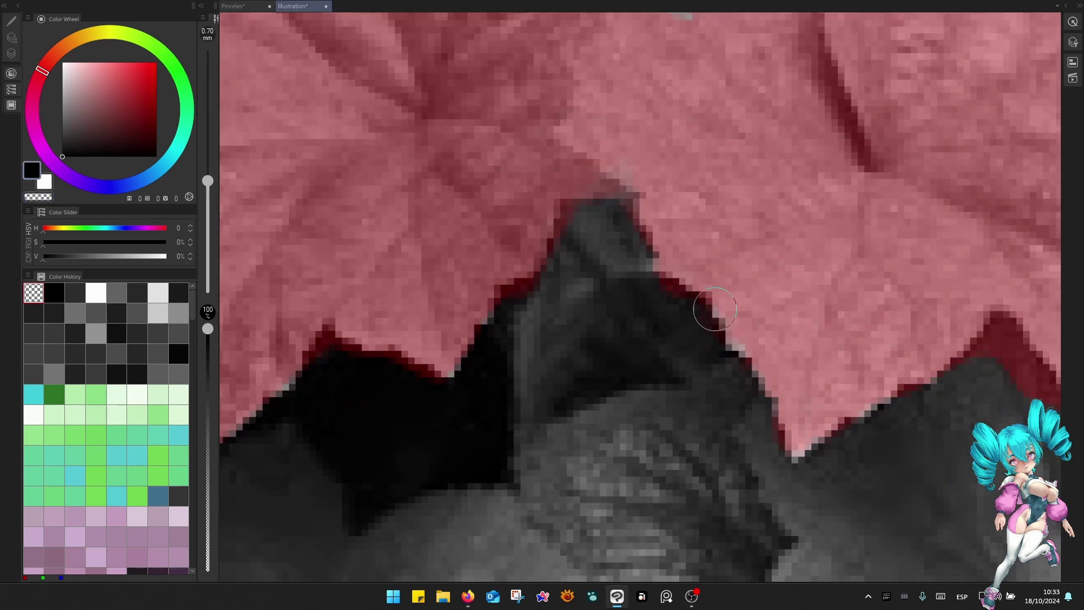
pyautogui.moveTo(715, 309); pyautogui.dragTo(733, 341)
pyautogui.moveTo(917, 298); pyautogui.dragTo(717, 373)
pyautogui.moveTo(816, 336); pyautogui.dragTo(646, 198)
# Clean up the front leaf's bottom edge at 0.80 mm, alternating black to mask missed parts and transparent to remove spill.
pyautogui.press('c')
pyautogui.moveTo(635, 324)
pyautogui.mouseDown()
pyautogui.moveTo(631, 274)
pyautogui.moveTo(721, 382)
pyautogui.mouseUp()
pyautogui.press(']')
pyautogui.press('c')
pyautogui.moveTo(577, 304); pyautogui.dragTo(609, 259)
pyautogui.press('c')
pyautogui.moveTo(705, 292)
pyautogui.mouseDown()
pyautogui.moveTo(733, 338)
pyautogui.moveTo(709, 309)
pyautogui.moveTo(766, 340)
pyautogui.moveTo(824, 348)
pyautogui.moveTo(892, 410)
pyautogui.mouseUp()
pyautogui.press('c')
pyautogui.moveTo(738, 356); pyautogui.dragTo(759, 355)
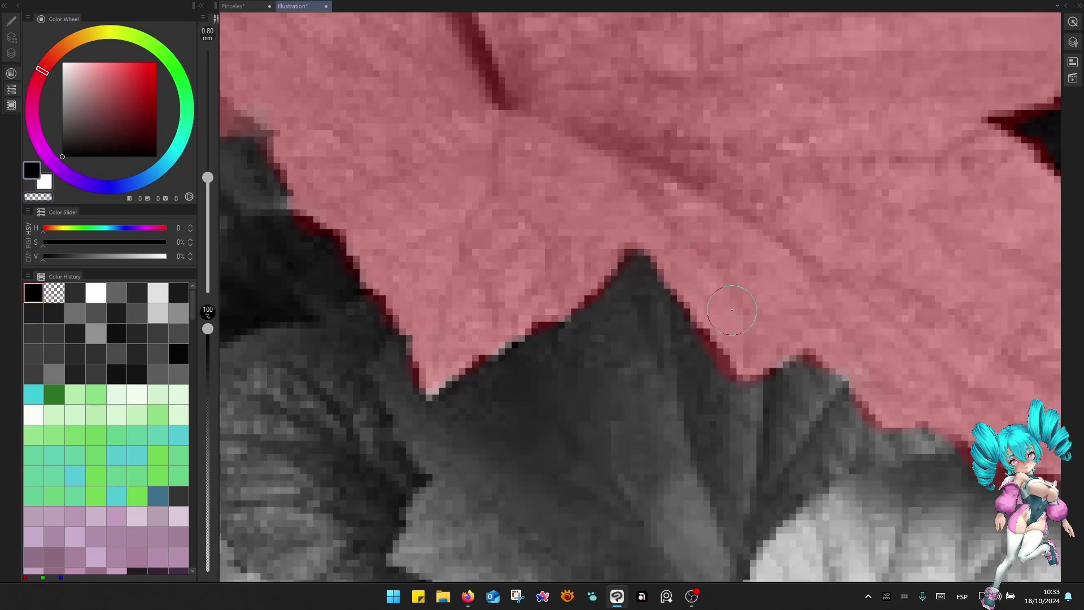
# Mask the back leaf's missed upper edge with a 0.50 mm brush and erase the overspill beside its tip.
pyautogui.scroll(-6, 732, 310)
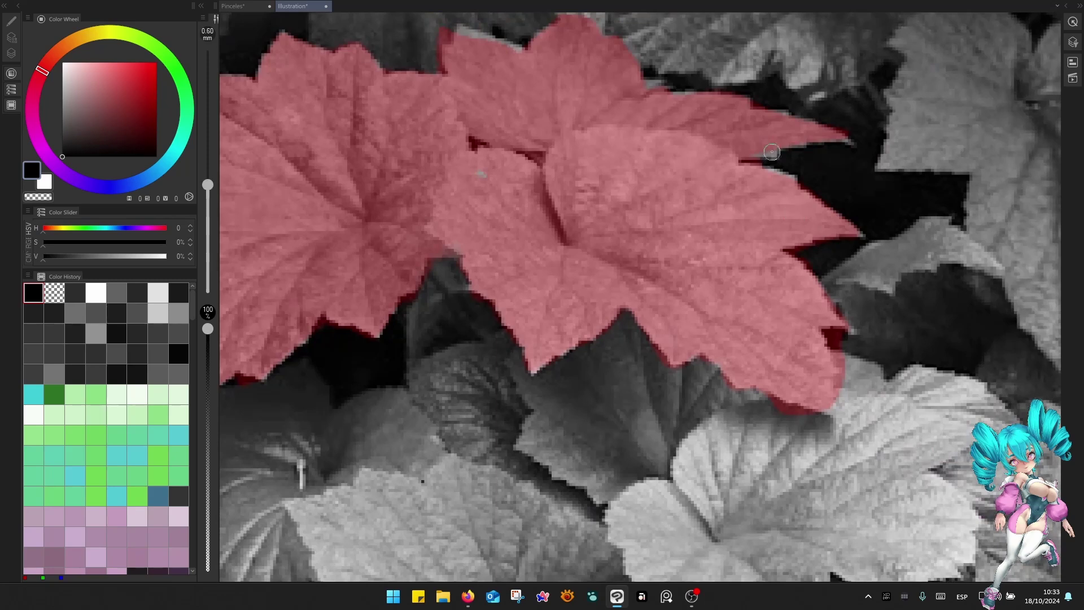
pyautogui.press('c')
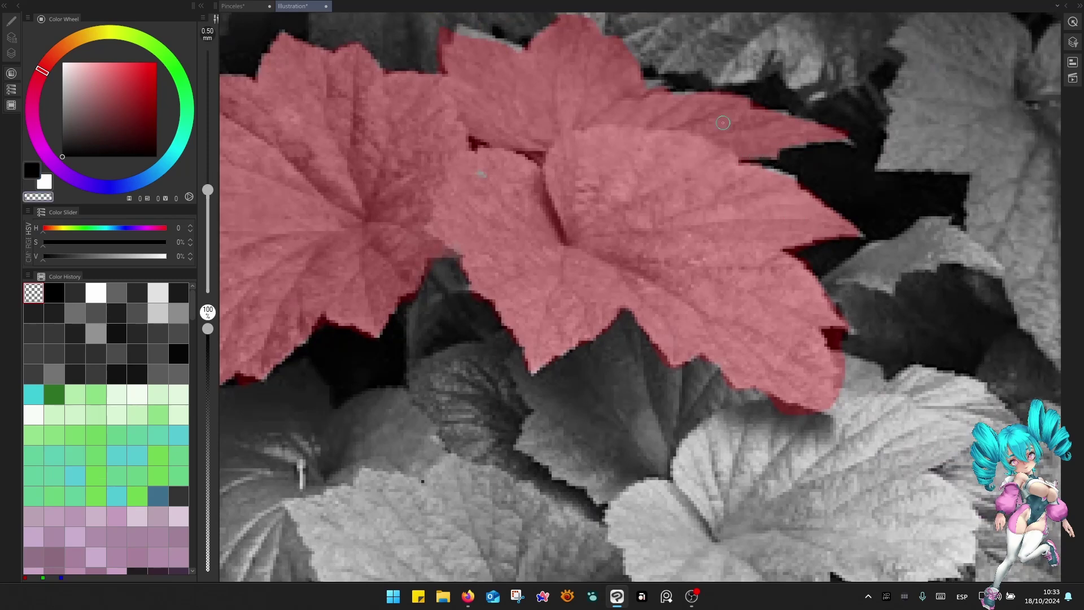
pyautogui.press('c')
pyautogui.moveTo(532, 56); pyautogui.dragTo(609, 165)
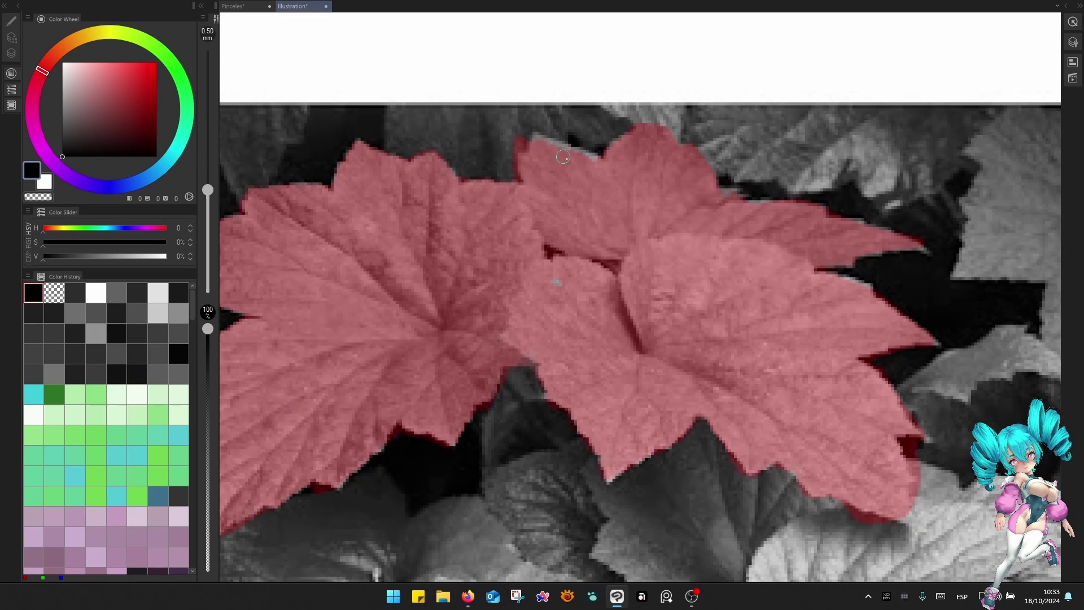
pyautogui.press('c')
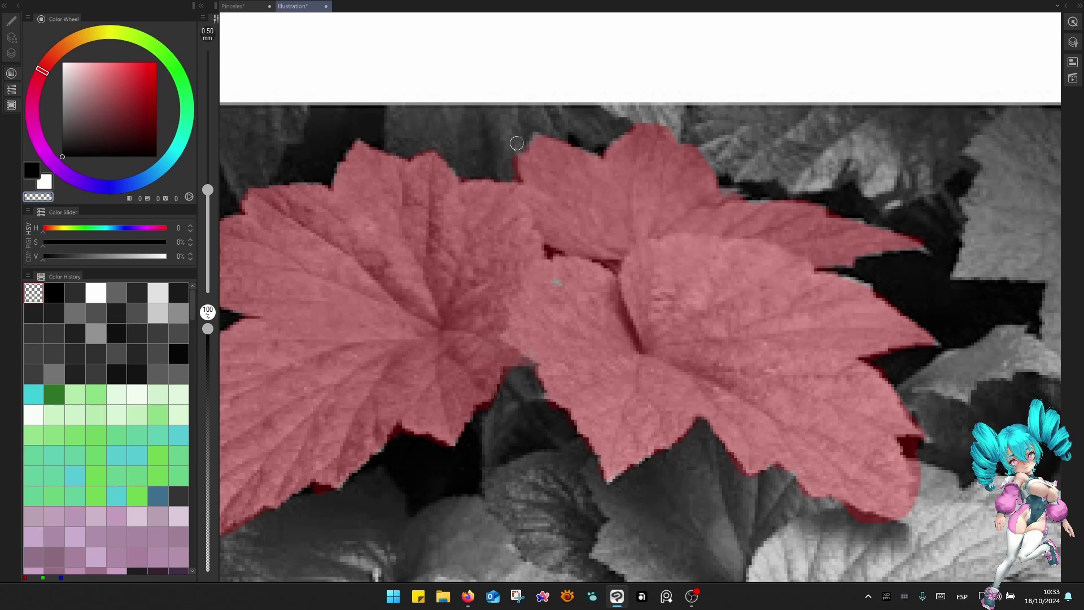
pyautogui.press('c')
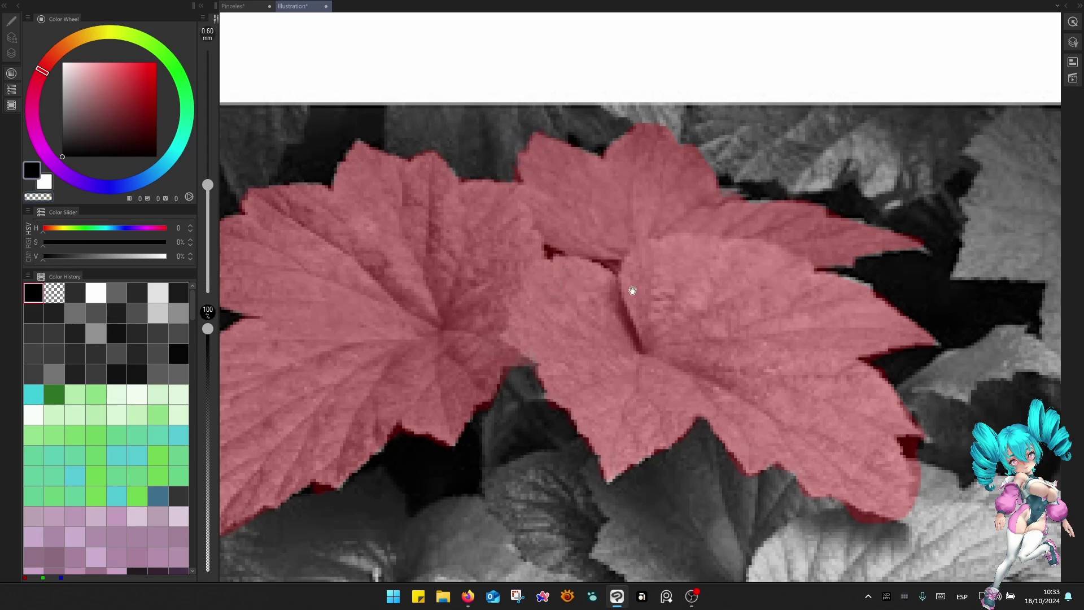
# Reshape the mask at the front leaf's lower outer tip, erasing the rounded overspill and painting a pointed tip at 0.60 mm.
pyautogui.moveTo(632, 291); pyautogui.dragTo(567, 226)
pyautogui.press(']')
pyautogui.press('c')
pyautogui.moveTo(848, 375); pyautogui.dragTo(855, 444)
pyautogui.press(']')
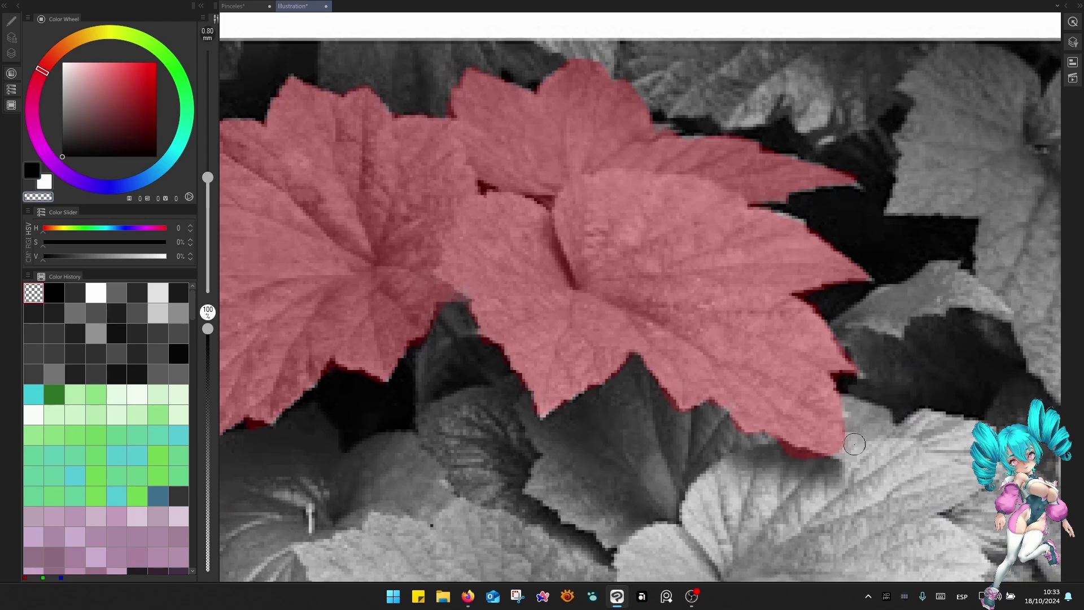
pyautogui.press('c')
pyautogui.press('[')
pyautogui.press('[')
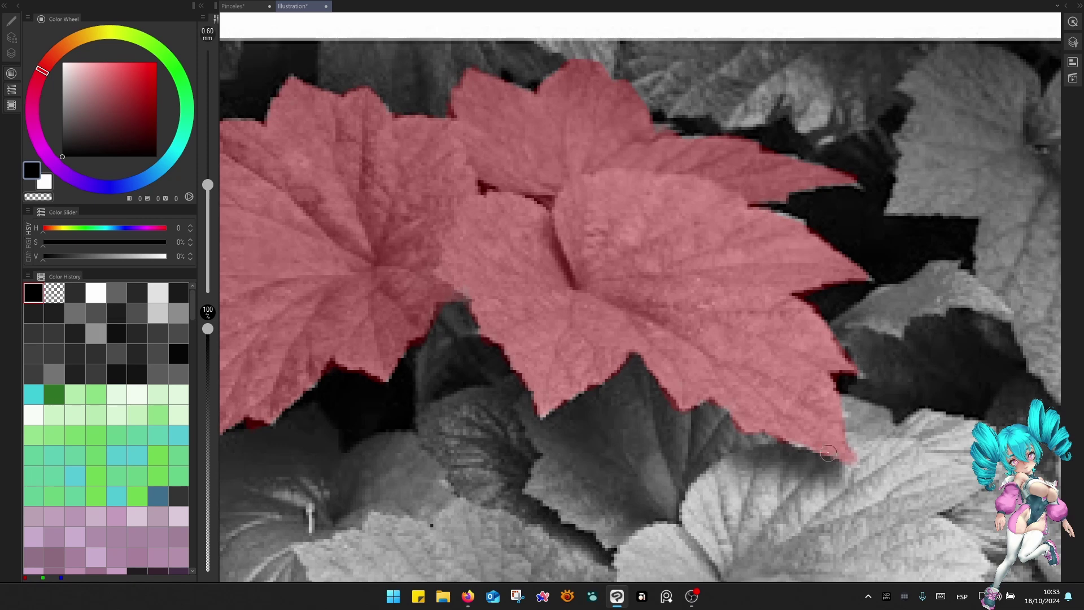
# Turn off Quick Mask to convert the painted leaf mask into a selection on Layer 1.
pyautogui.hotkey('ctrl', 'l')
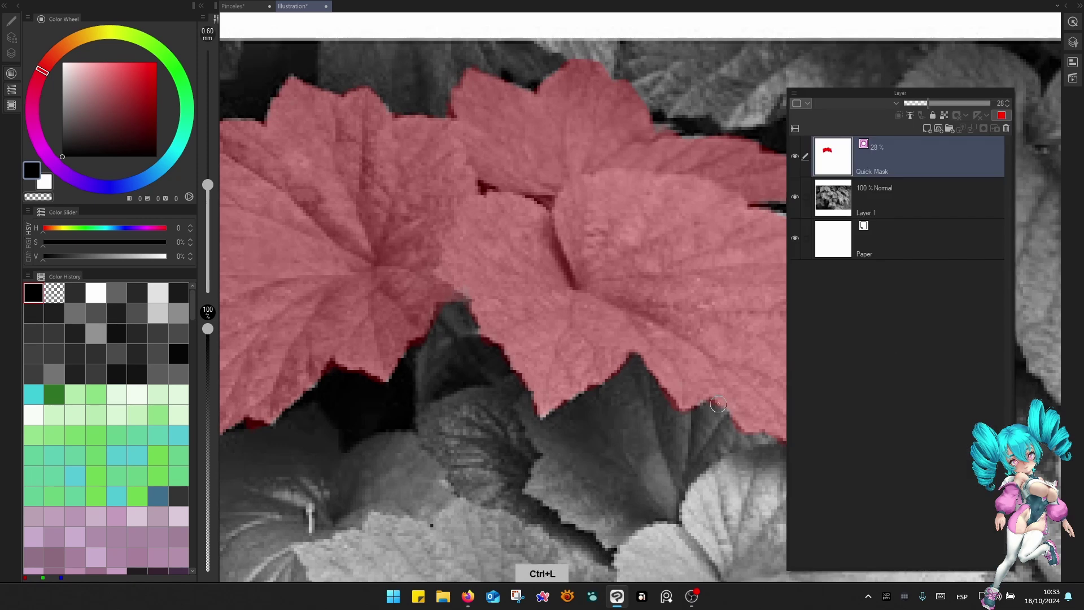
pyautogui.hotkey('ctrl', 'l')
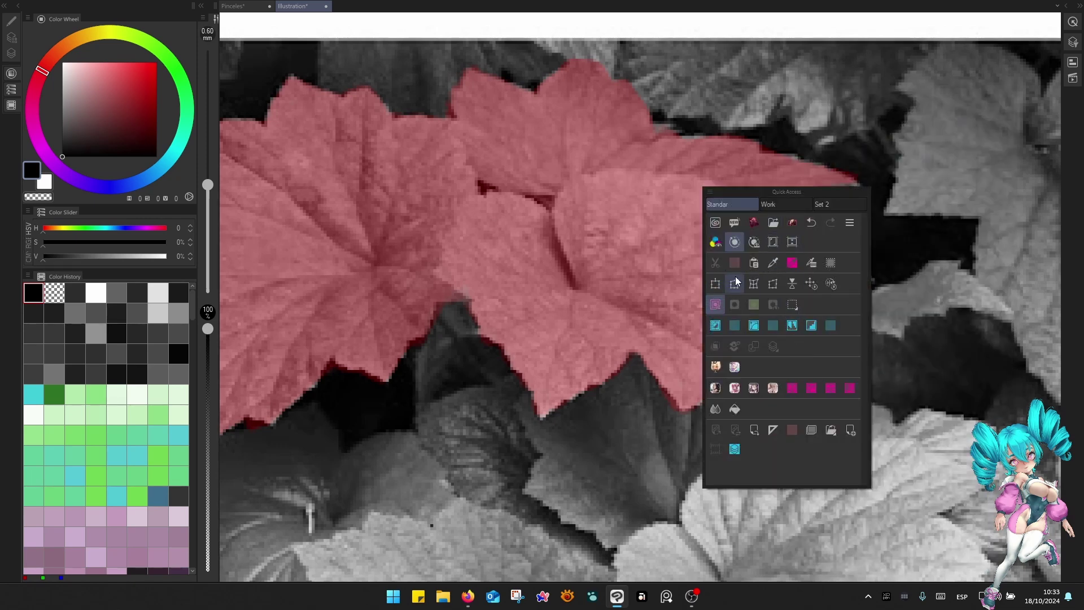
pyautogui.click(716, 305)
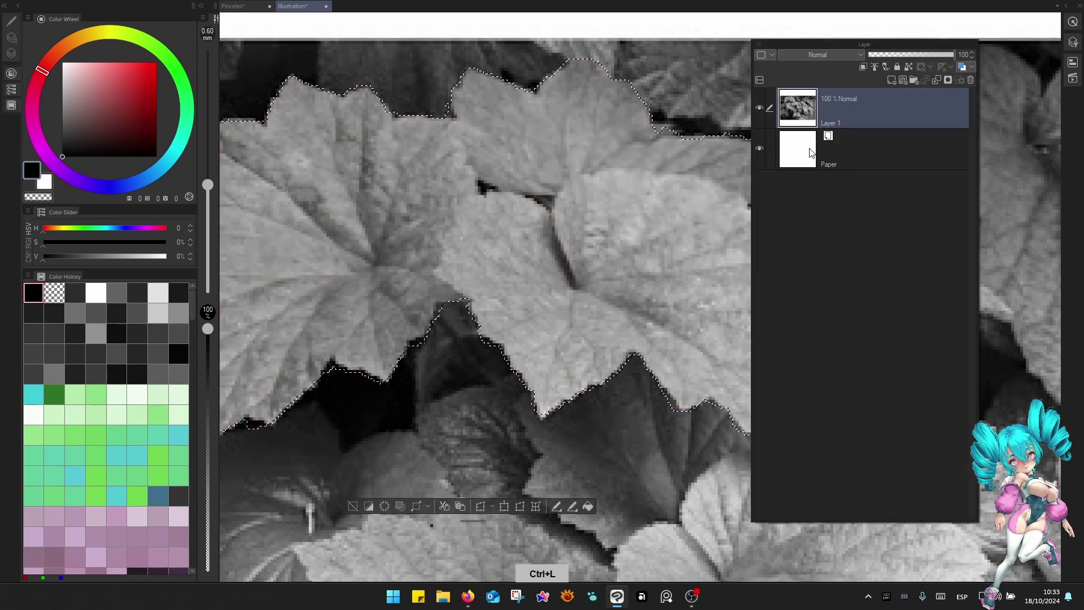
# Duplicate Layer 1, hide the original, and add a layer mask to the copy from the leaf selection.
pyautogui.rightClick(858, 107)
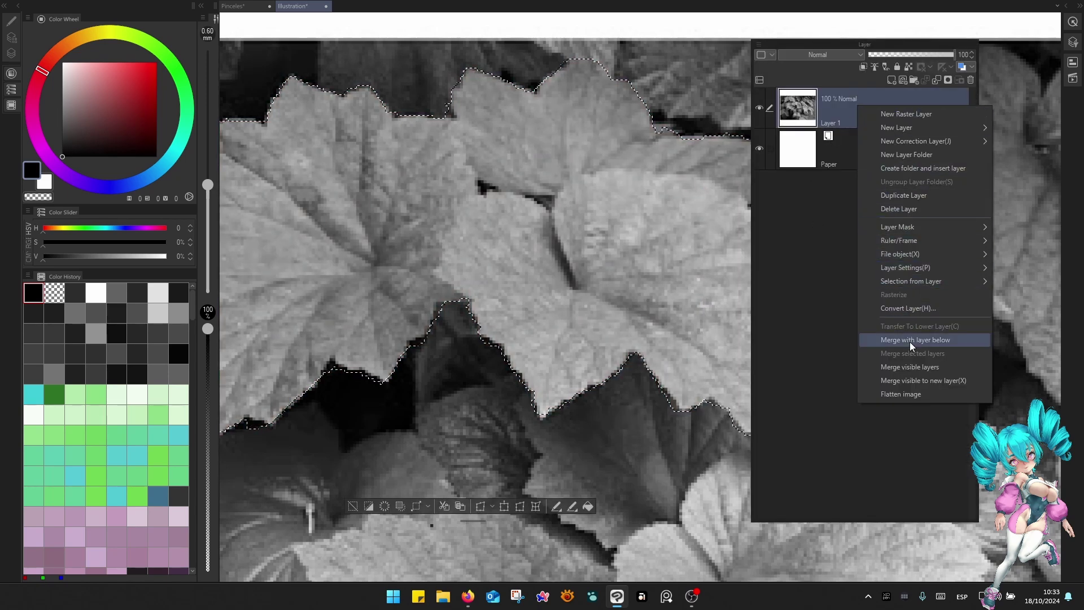
pyautogui.click(915, 196)
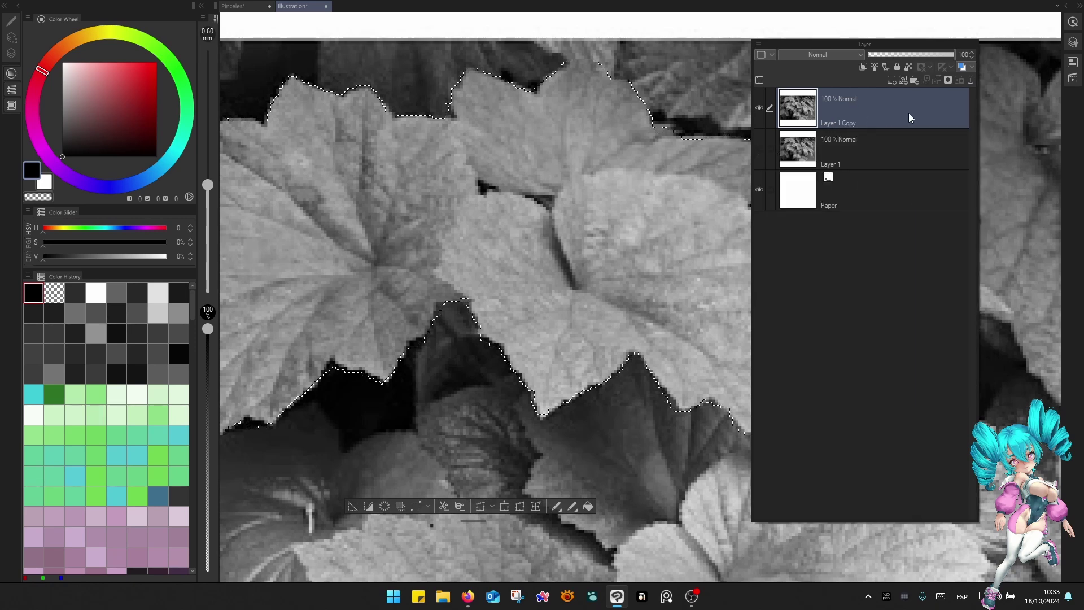
pyautogui.click(947, 80)
pyautogui.scroll(3, 705, 291)
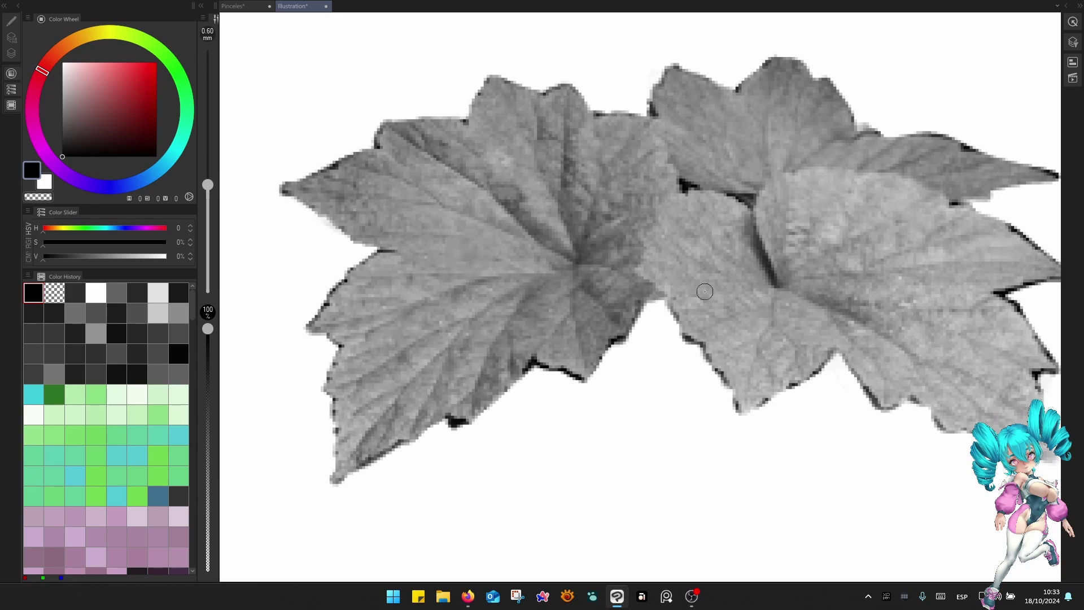
# Erase the dark fringe along the left leaf's lower edge with the transparent colour, starting at a brush size of 0.30 mm.
pyautogui.scroll(-2, 705, 294)
pyautogui.scroll(4, 703, 294)
pyautogui.moveTo(609, 295); pyautogui.dragTo(799, 264)
pyautogui.hotkey('ctrl', 'l')
pyautogui.scroll(-2, 640, 386)
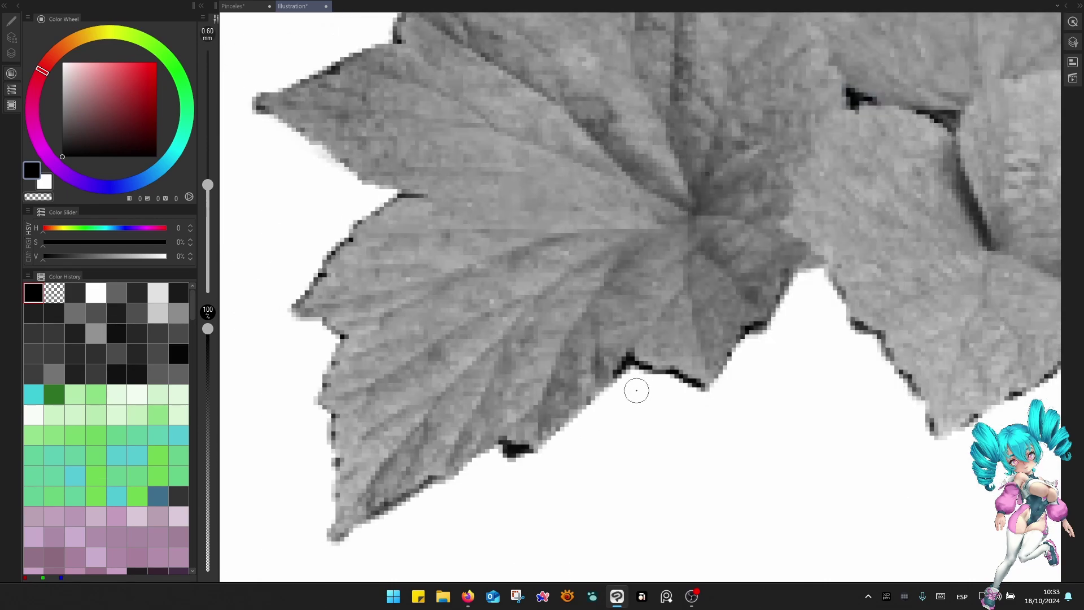
pyautogui.scroll(5, 635, 388)
pyautogui.moveTo(548, 384); pyautogui.dragTo(542, 376)
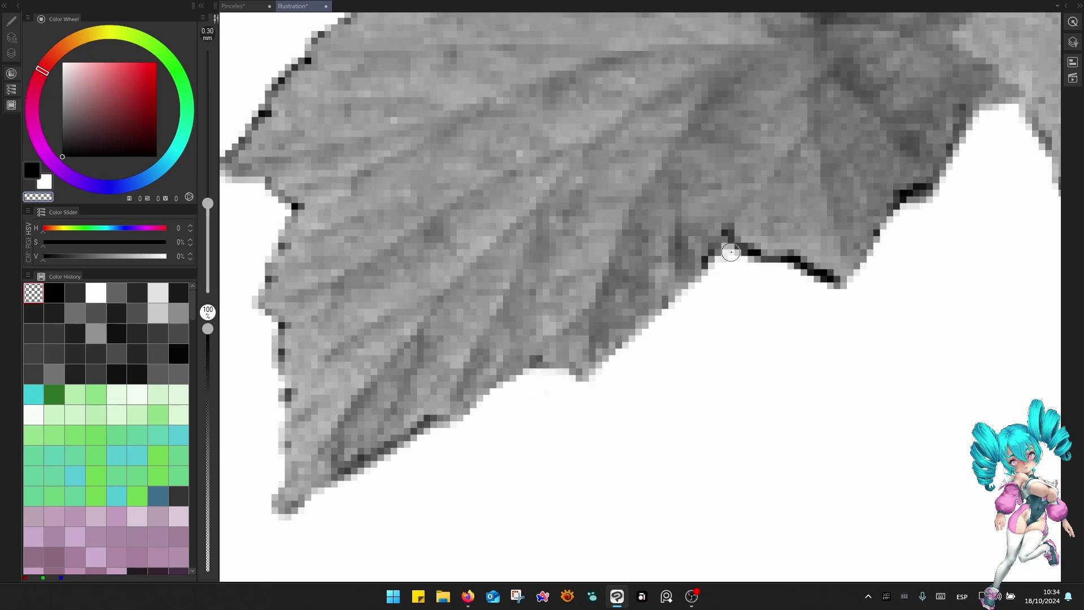
pyautogui.moveTo(792, 271); pyautogui.dragTo(828, 283)
pyautogui.moveTo(904, 260); pyautogui.dragTo(815, 339)
pyautogui.press(']')
pyautogui.moveTo(840, 295); pyautogui.dragTo(805, 305)
pyautogui.moveTo(858, 275); pyautogui.dragTo(789, 354)
pyautogui.press(']')
# Trim the dark fringe along the front leaf's jagged lower edge with the transparent colour at 0.40 mm.
pyautogui.moveTo(884, 367); pyautogui.dragTo(914, 379)
pyautogui.moveTo(919, 382)
pyautogui.mouseDown()
pyautogui.moveTo(793, 270)
pyautogui.moveTo(859, 431)
pyautogui.mouseUp()
pyautogui.press('[')
pyautogui.moveTo(977, 409)
pyautogui.mouseDown()
pyautogui.moveTo(834, 393)
pyautogui.moveTo(776, 336)
pyautogui.mouseUp()
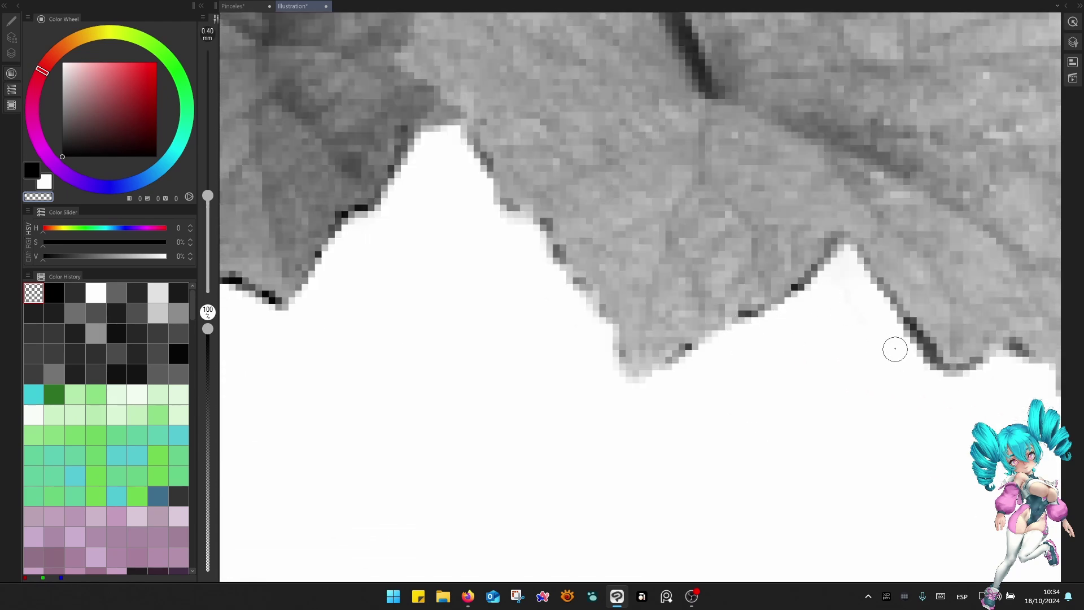
pyautogui.moveTo(899, 323); pyautogui.dragTo(949, 391)
# Erase leftover dark fringe around the outer edges of the front and back leaves with the transparent colour at 0.50 mm.
pyautogui.scroll(-3, 1040, 295)
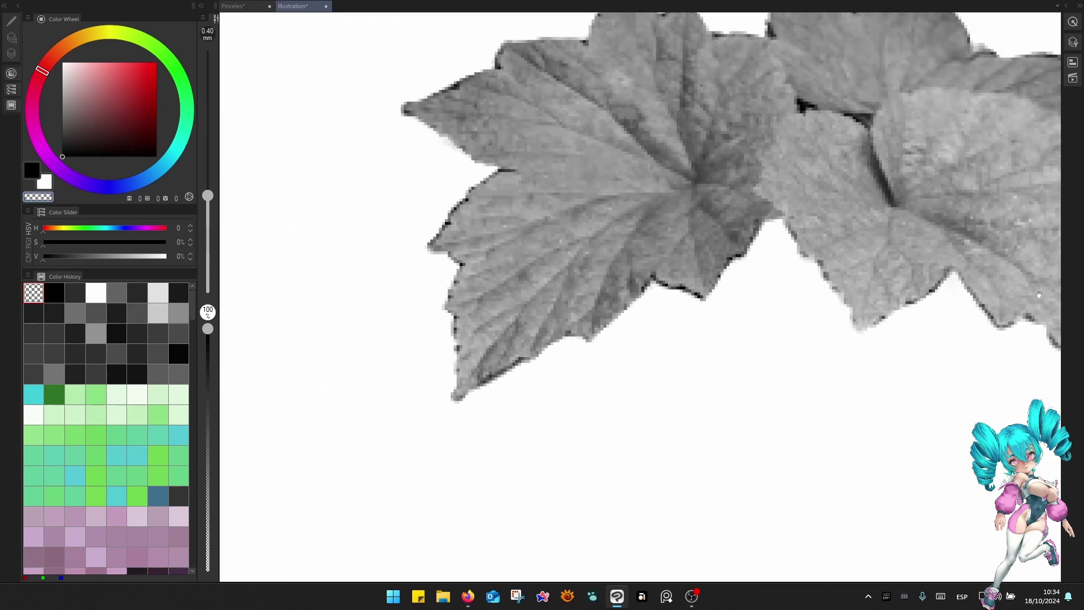
pyautogui.moveTo(1039, 294); pyautogui.dragTo(1001, 489)
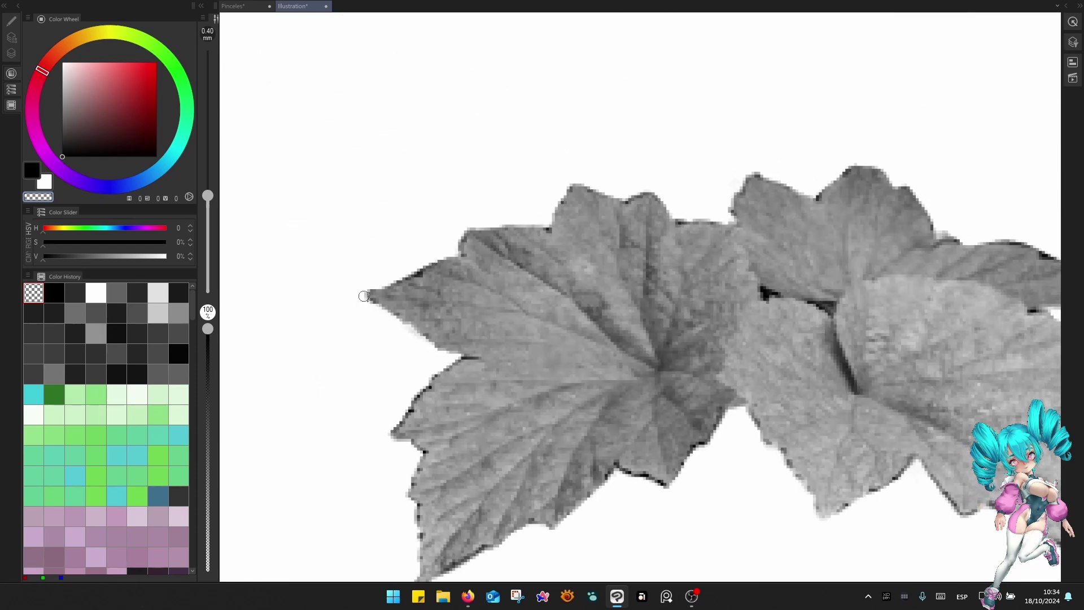
pyautogui.moveTo(1018, 312); pyautogui.dragTo(781, 239)
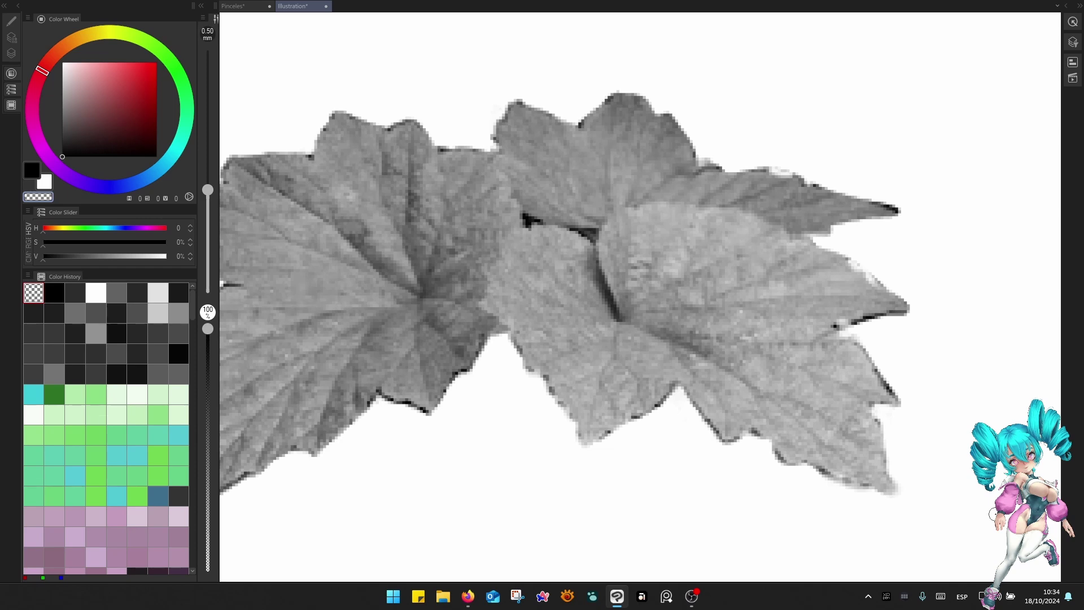
pyautogui.scroll(-3, 994, 514)
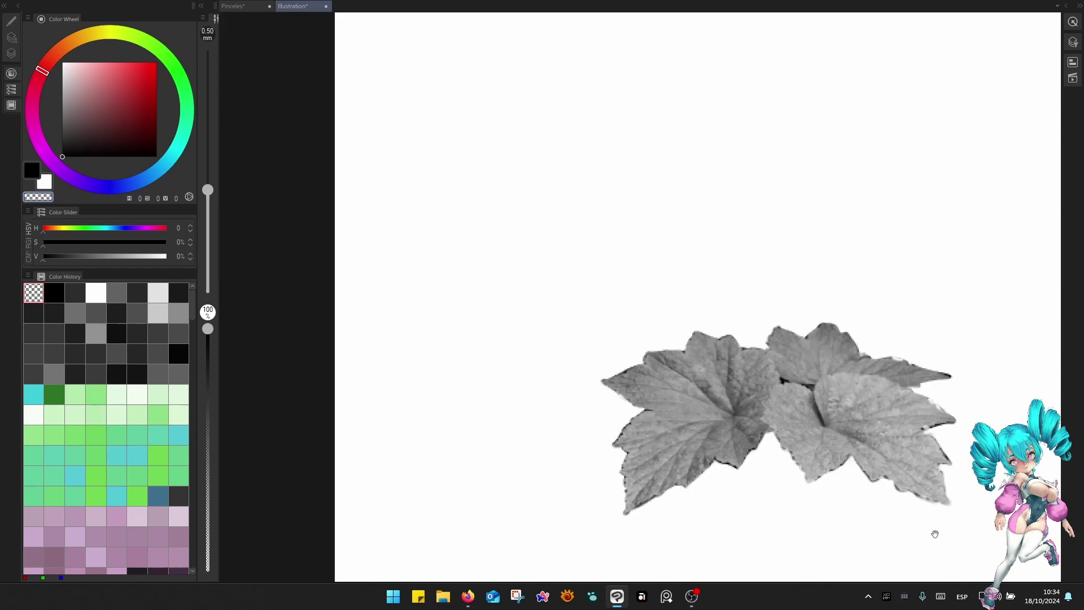
pyautogui.scroll(-5, 871, 368)
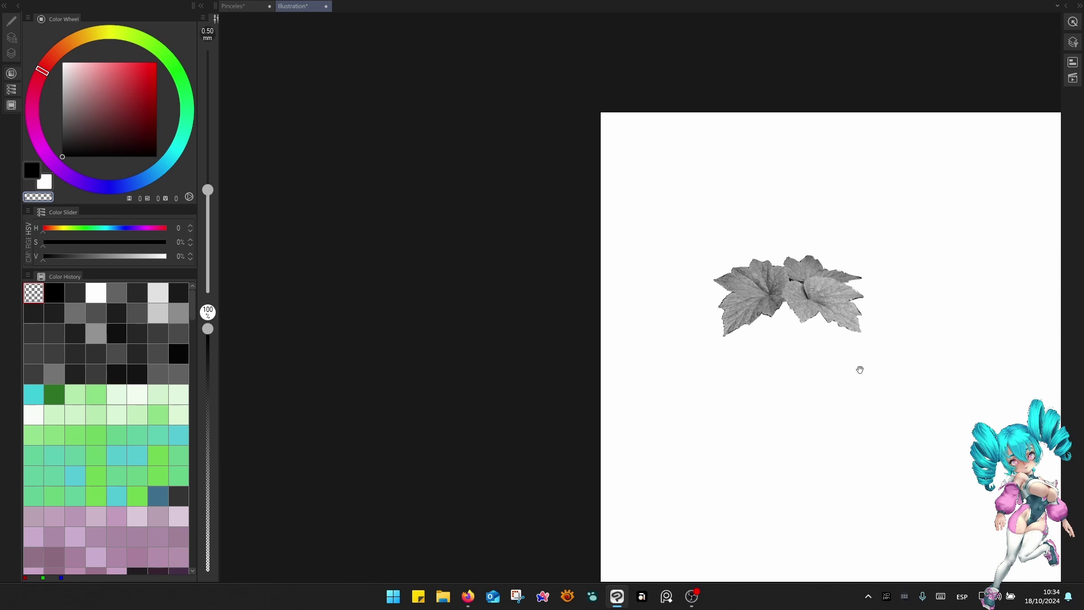
# Apply the layer mask of Layer 1 Copy permanently to its leaf cutout.
pyautogui.moveTo(861, 369); pyautogui.dragTo(745, 319)
pyautogui.hotkey('ctrl', 'l')
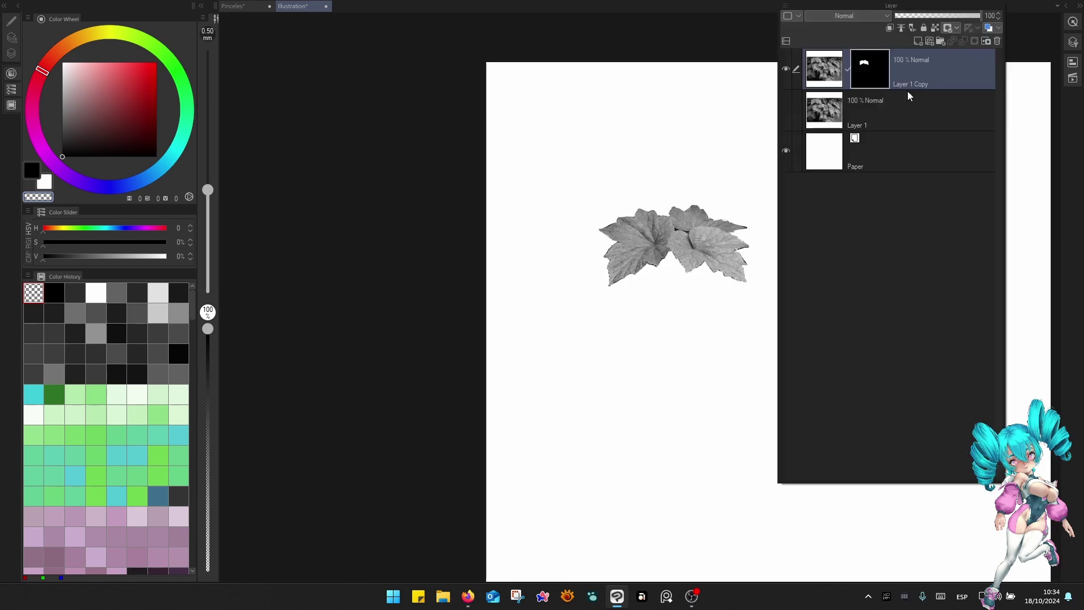
pyautogui.click(987, 41)
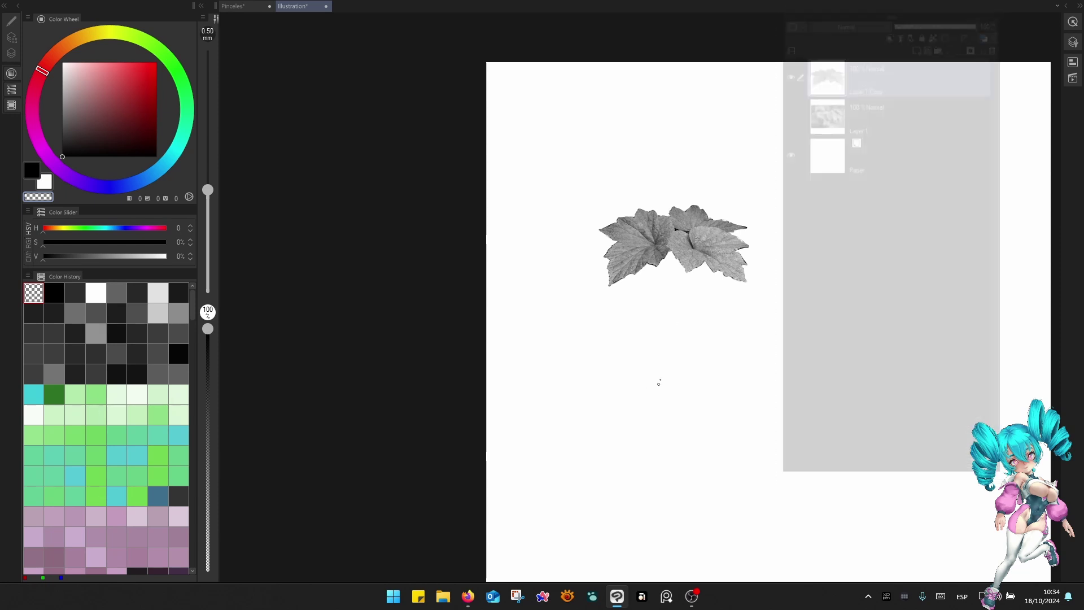
# Scale up the leaf cutout with the transform frame until it spans nearly the full canvas width, and centre it.
pyautogui.scroll(-1, 504, 328)
pyautogui.press('q')
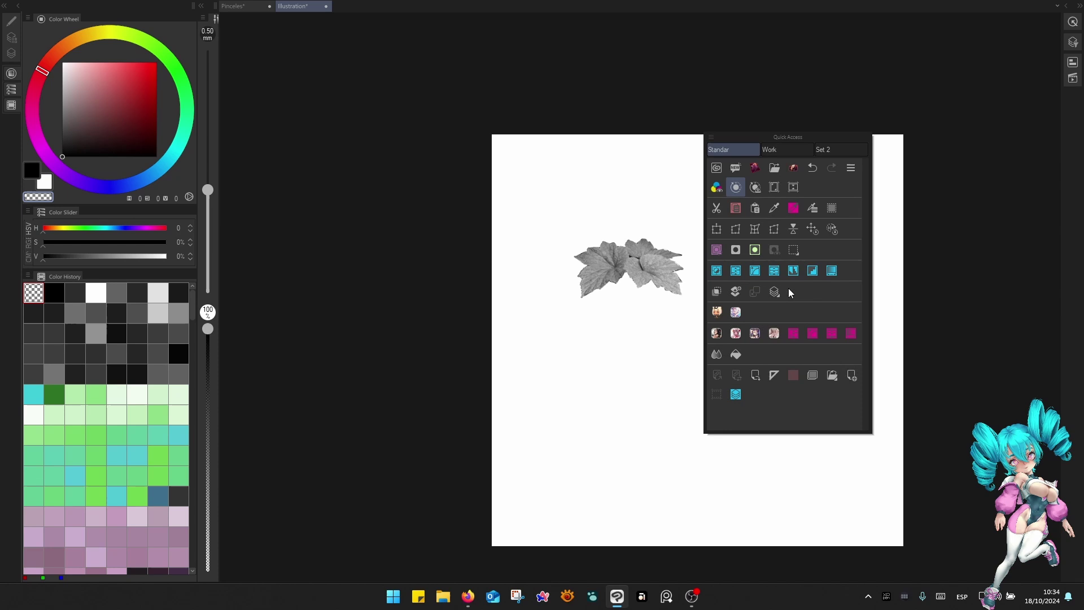
pyautogui.click(734, 229)
pyautogui.moveTo(684, 297); pyautogui.dragTo(865, 445)
pyautogui.moveTo(573, 237); pyautogui.dragTo(514, 203)
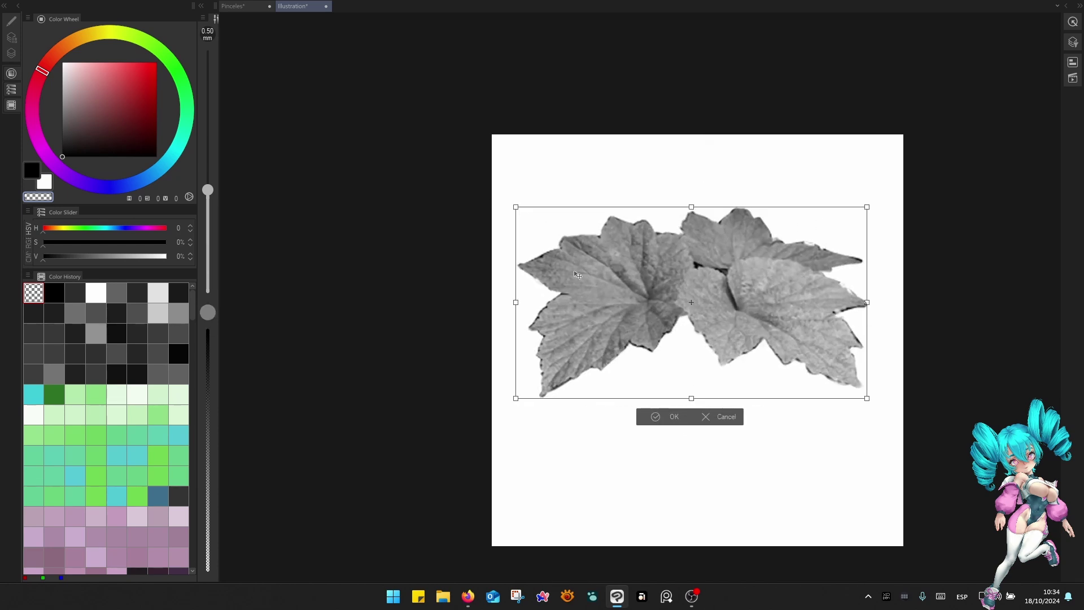
pyautogui.moveTo(694, 401); pyautogui.dragTo(694, 431)
pyautogui.moveTo(754, 386); pyautogui.dragTo(759, 397)
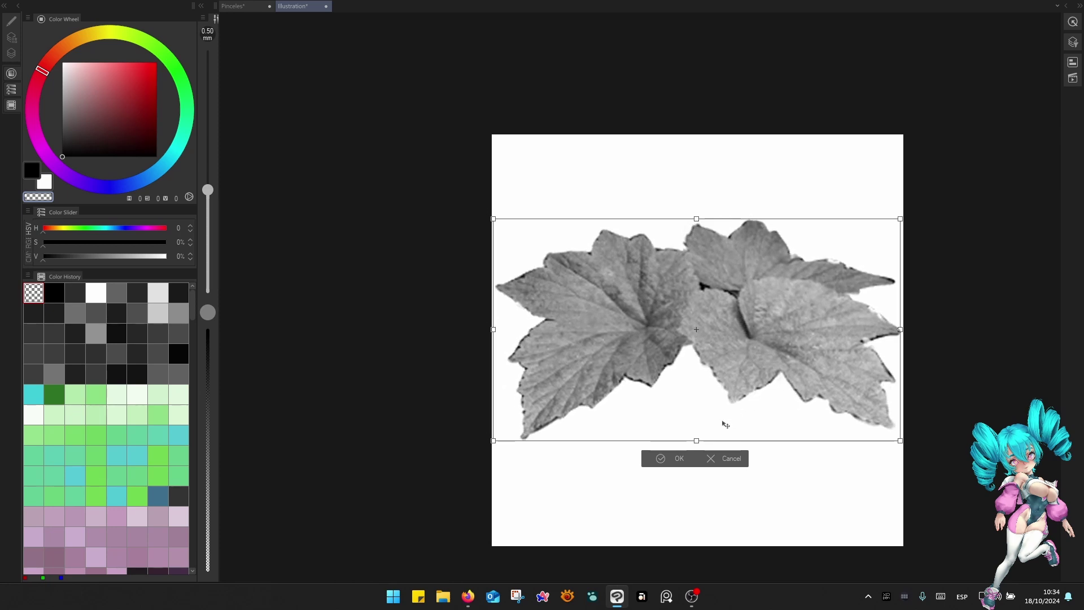
pyautogui.click(671, 460)
# Increase the leaves' contrast with Level Correction by raising the input black point, lowering the input white point and slightly lowering the output white.
pyautogui.scroll(1, 737, 398)
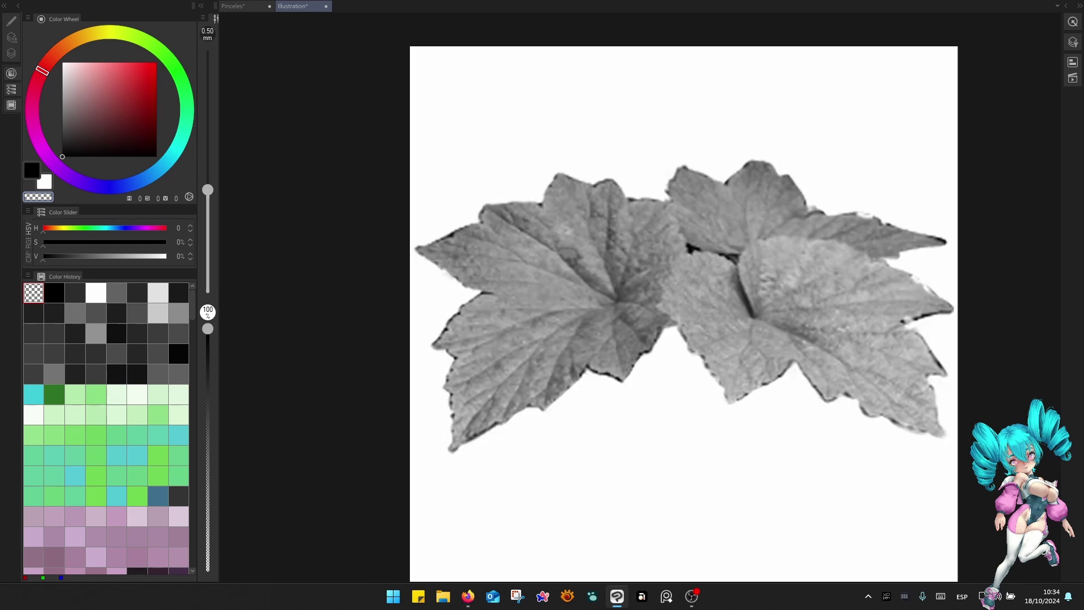
pyautogui.moveTo(772, 362); pyautogui.dragTo(742, 364)
pyautogui.rightClick(892, 342)
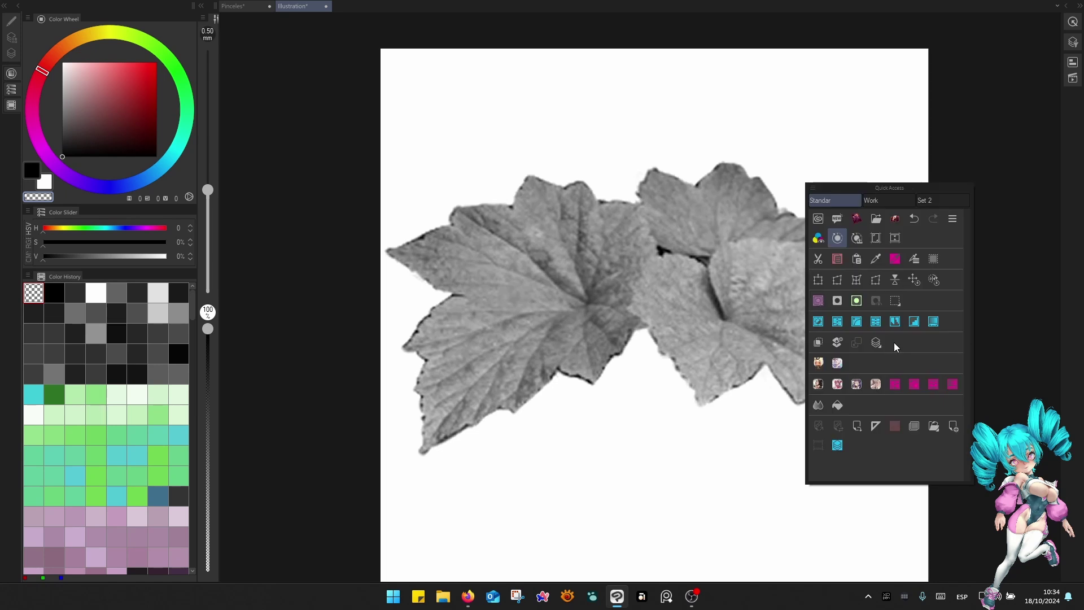
pyautogui.click(894, 323)
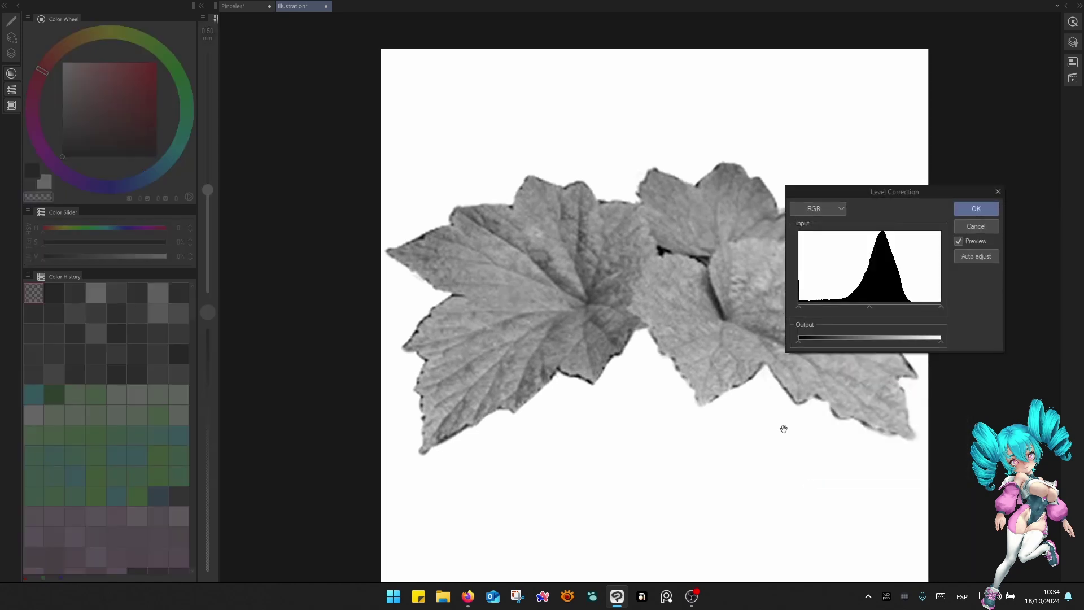
pyautogui.moveTo(911, 191); pyautogui.dragTo(967, 157)
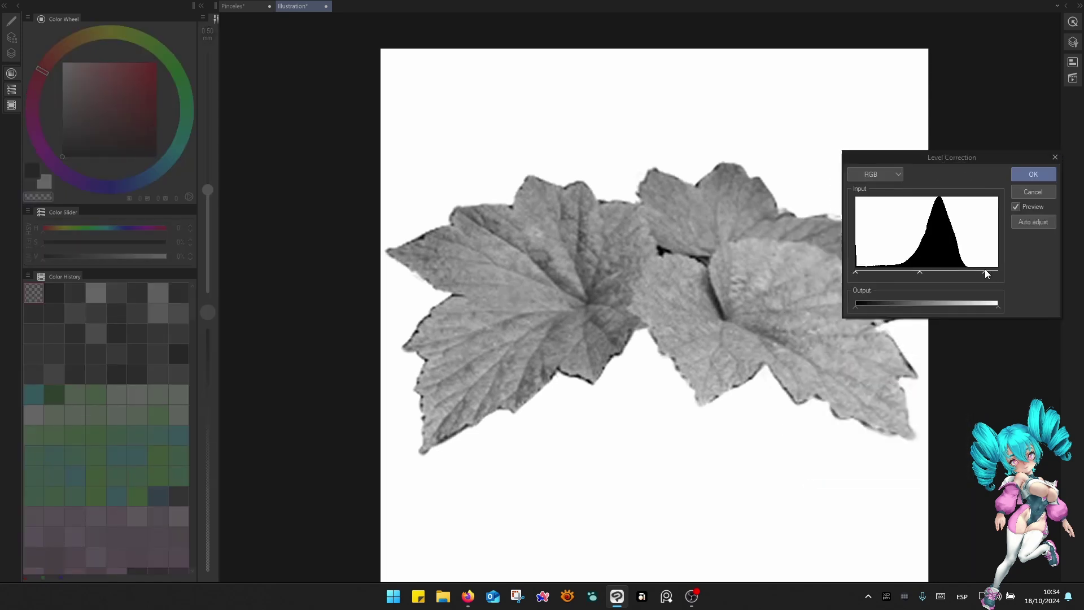
pyautogui.moveTo(985, 272); pyautogui.dragTo(976, 273)
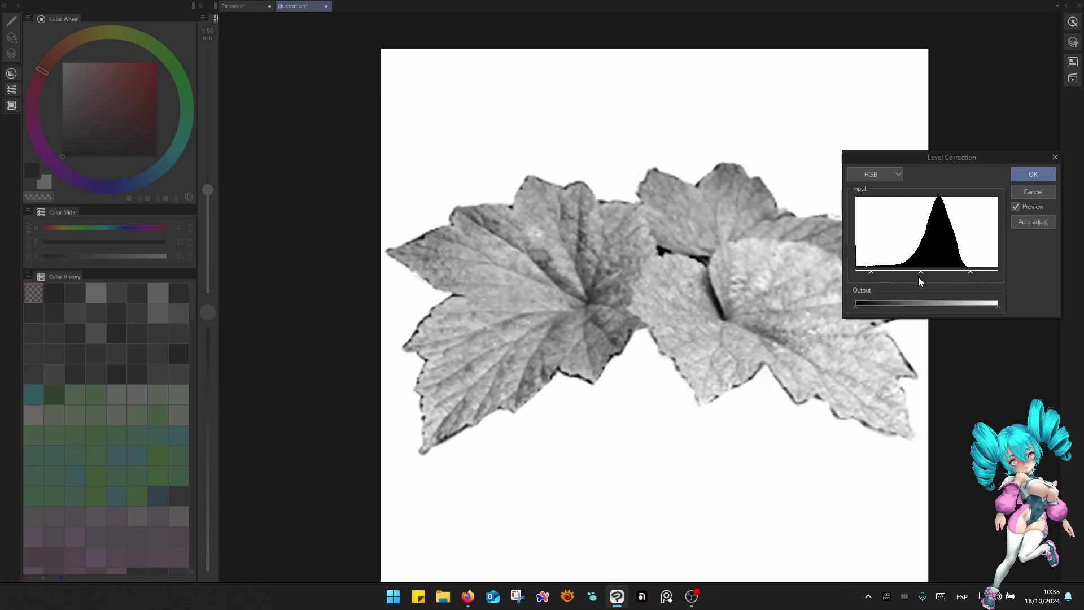
pyautogui.moveTo(873, 272); pyautogui.dragTo(891, 273)
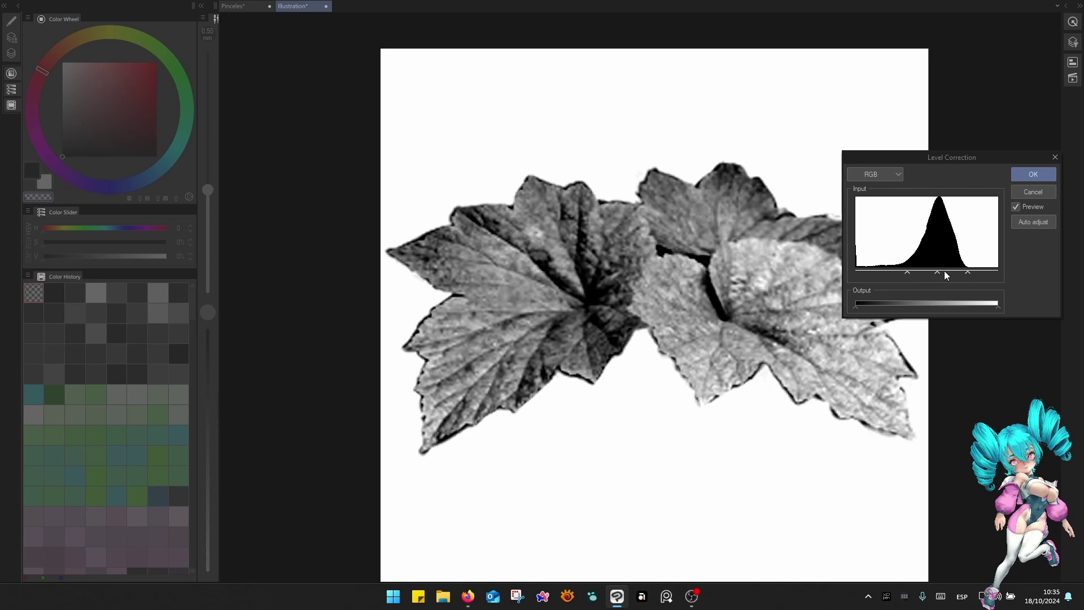
pyautogui.moveTo(933, 273); pyautogui.dragTo(948, 274)
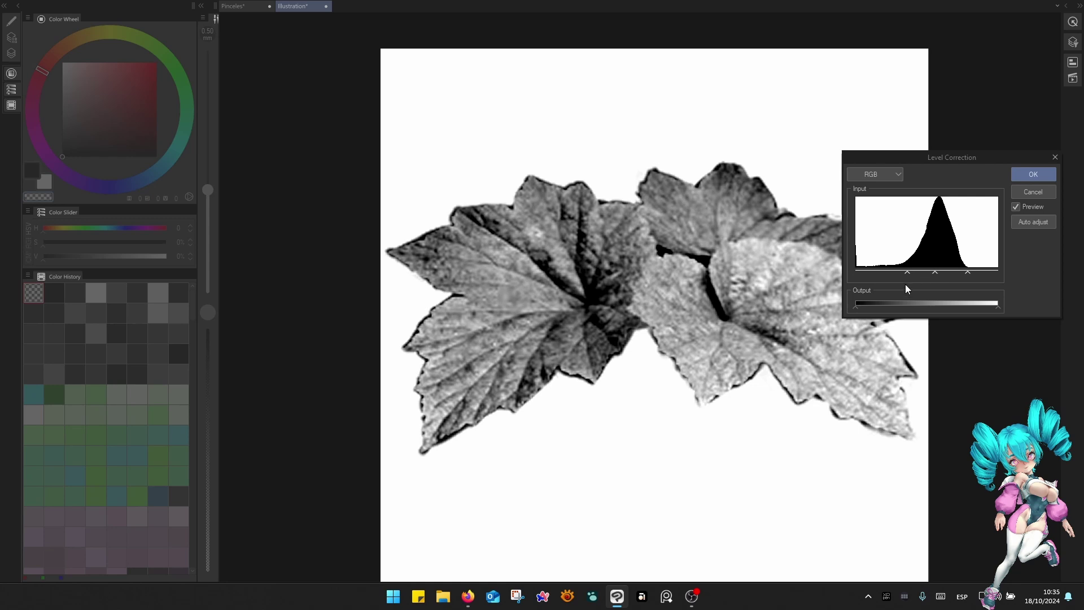
pyautogui.moveTo(991, 306); pyautogui.dragTo(973, 302)
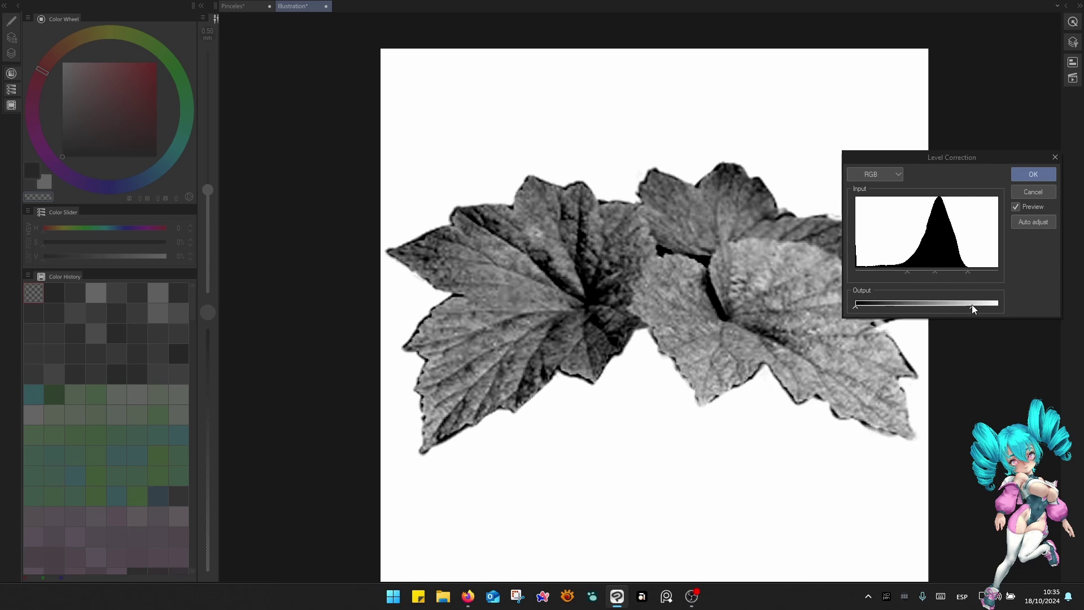
pyautogui.click(1034, 174)
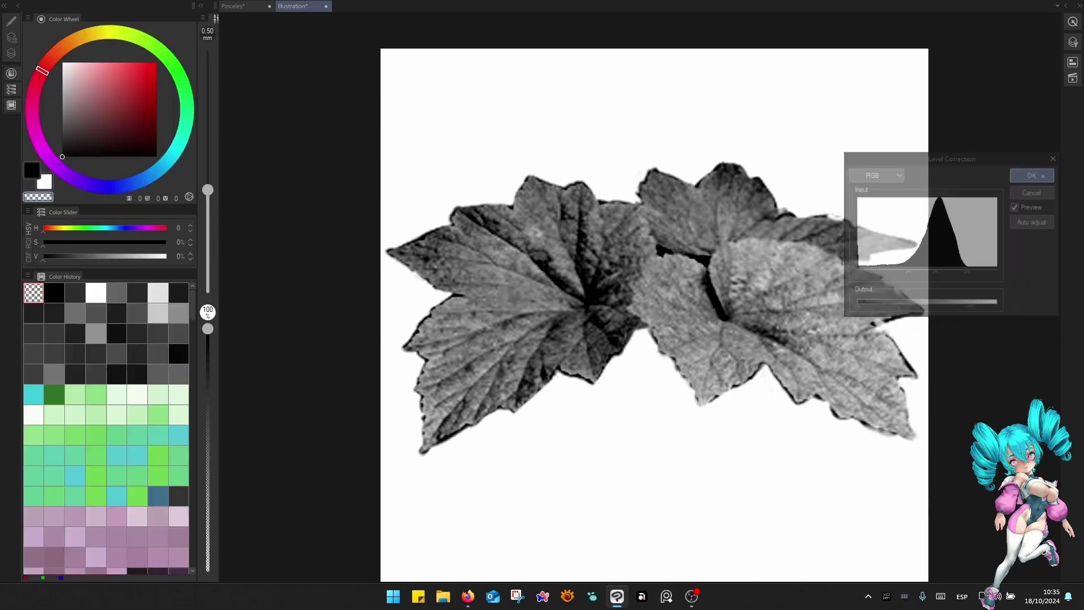
# Add a new raster layer above Layer 1 Copy and clip it to the leaves.
pyautogui.moveTo(777, 368); pyautogui.dragTo(777, 360)
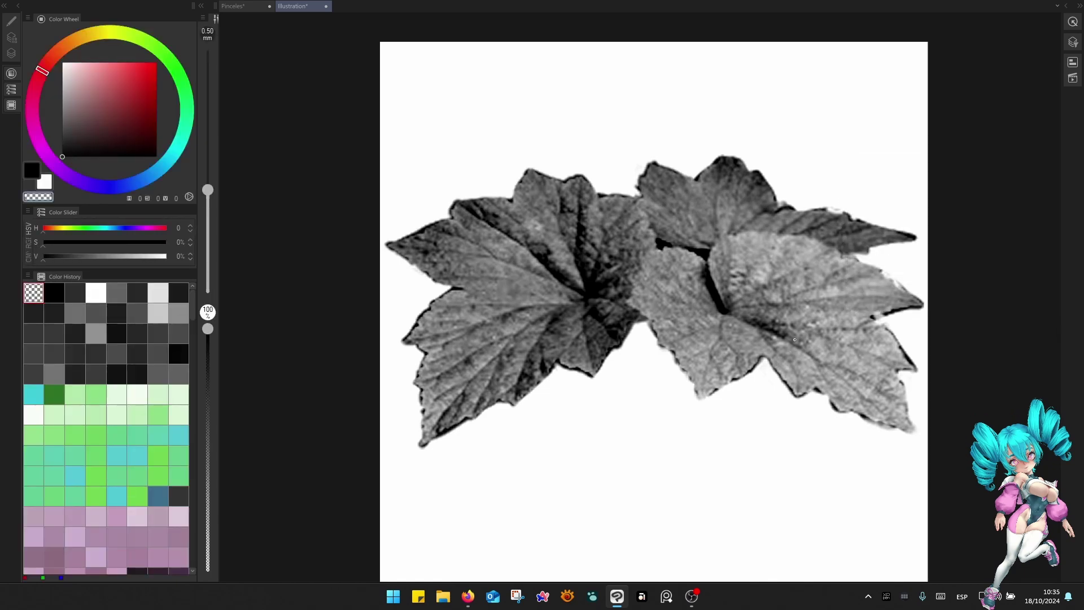
pyautogui.scroll(-5, 795, 340)
pyautogui.scroll(5, 737, 316)
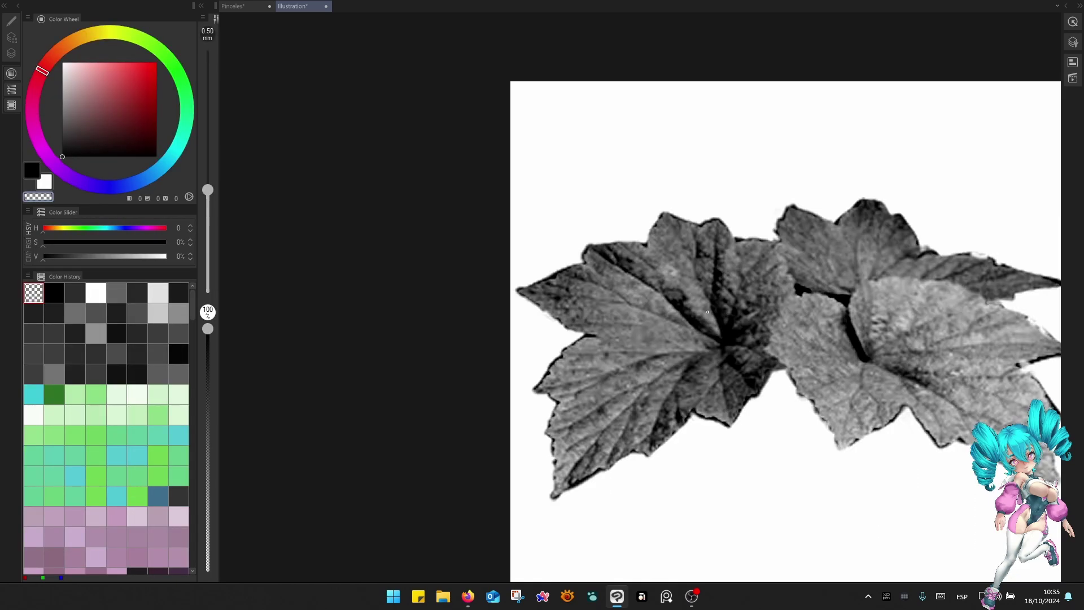
pyautogui.scroll(-2, 708, 312)
pyautogui.scroll(4, 802, 347)
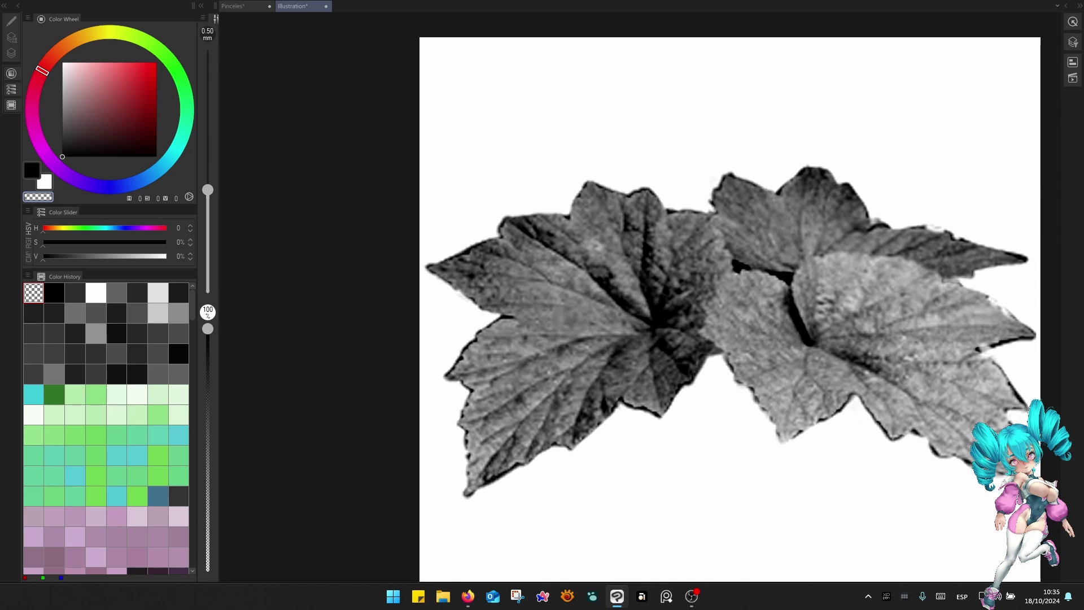
pyautogui.hotkey('ctrl', 'l')
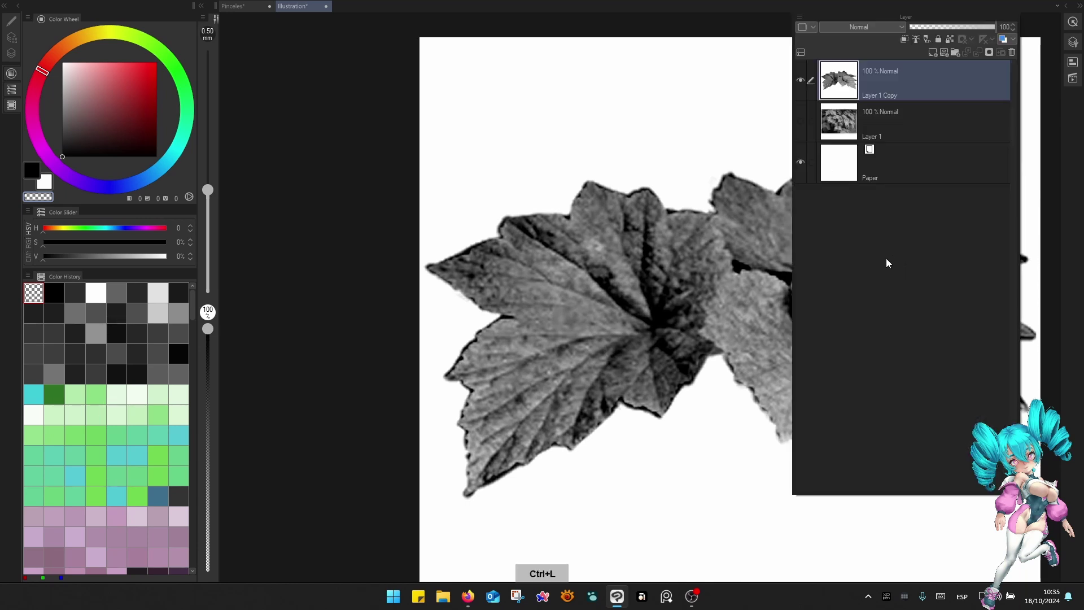
pyautogui.click(933, 53)
pyautogui.click(905, 40)
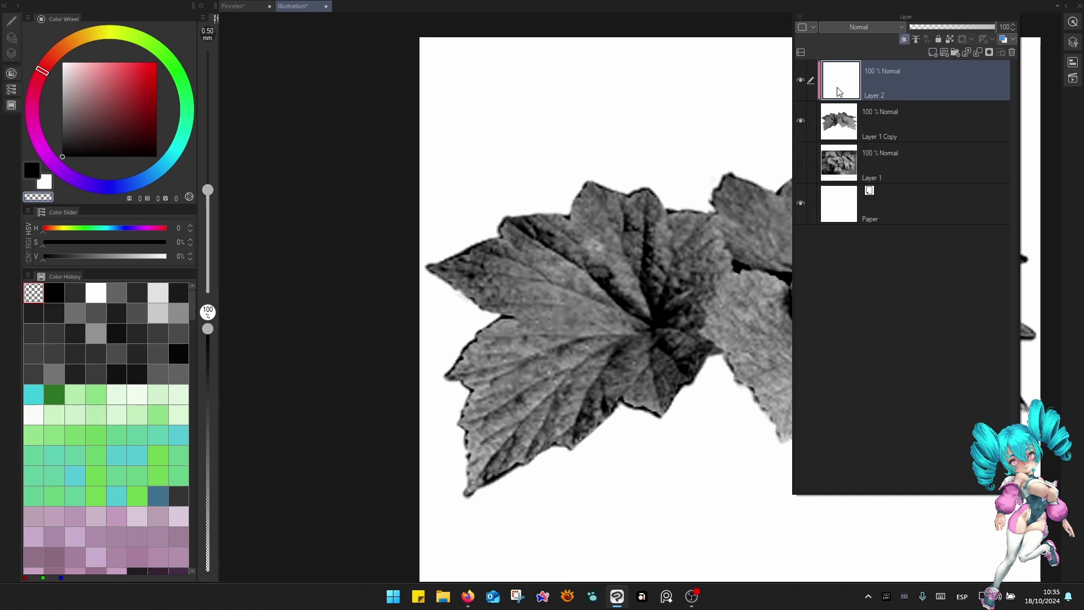
# Choose the basico 2 brush and reduce its size to 8 mm.
pyautogui.hotkey('ctrl', 'k')
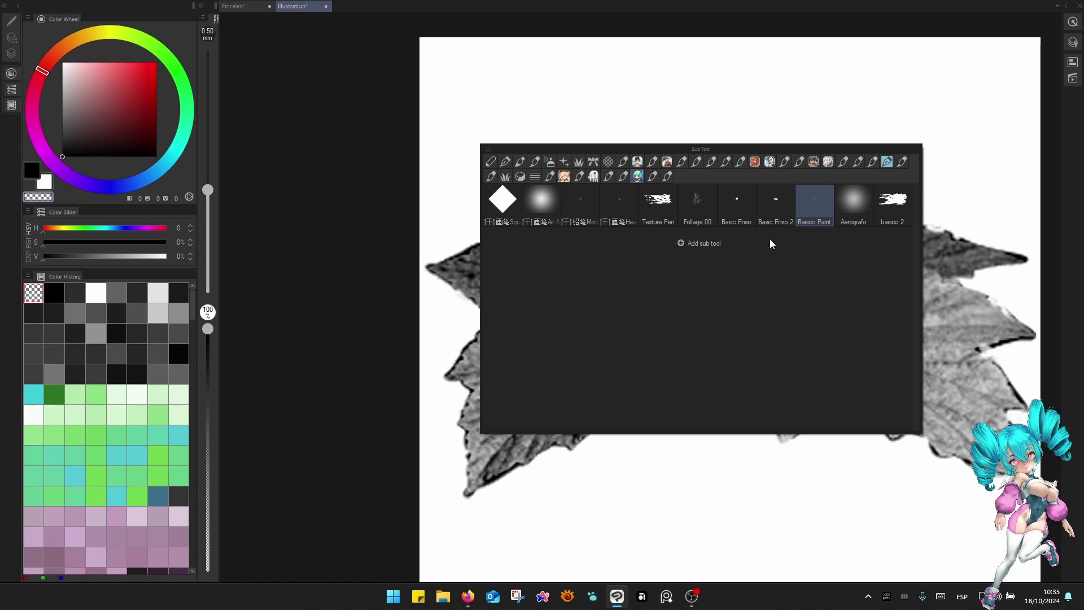
pyautogui.click(893, 202)
pyautogui.press('[')
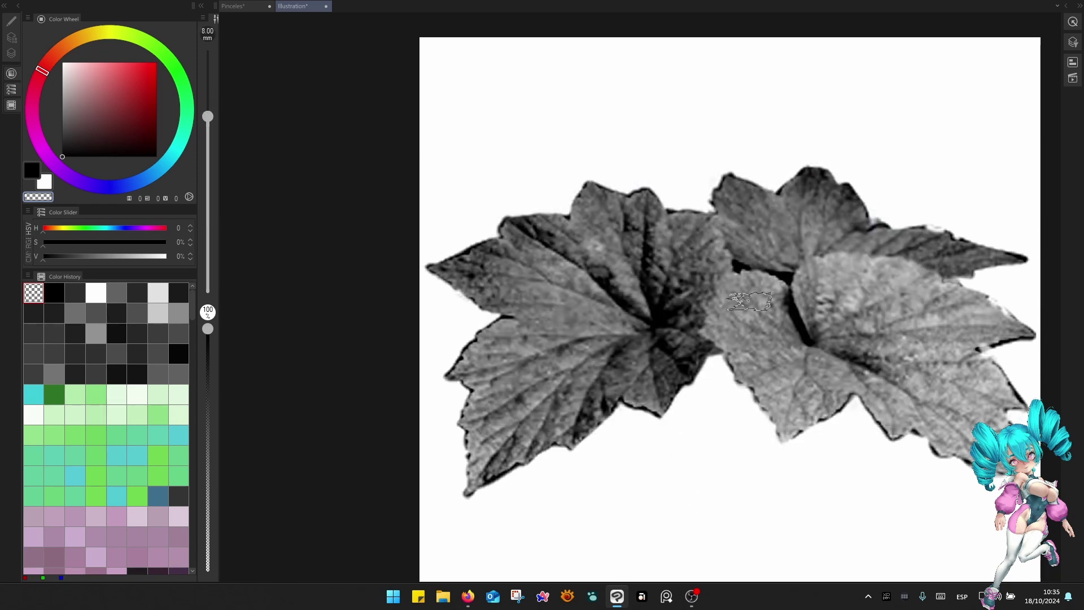
# Try painting grey and black strokes beside the left leaf's main vein at full opacity, and undo them.
pyautogui.scroll(2, 647, 368)
pyautogui.moveTo(698, 236); pyautogui.dragTo(786, 256)
pyautogui.keyDown('alt'); pyautogui.click(669, 209); pyautogui.keyUp('alt')
pyautogui.press('[')
pyautogui.moveTo(651, 207)
pyautogui.mouseDown()
pyautogui.moveTo(700, 266)
pyautogui.moveTo(683, 226)
pyautogui.moveTo(677, 278)
pyautogui.moveTo(723, 308)
pyautogui.mouseUp()
pyautogui.keyDown('alt'); pyautogui.click(706, 303); pyautogui.keyUp('alt')
pyautogui.press('[')
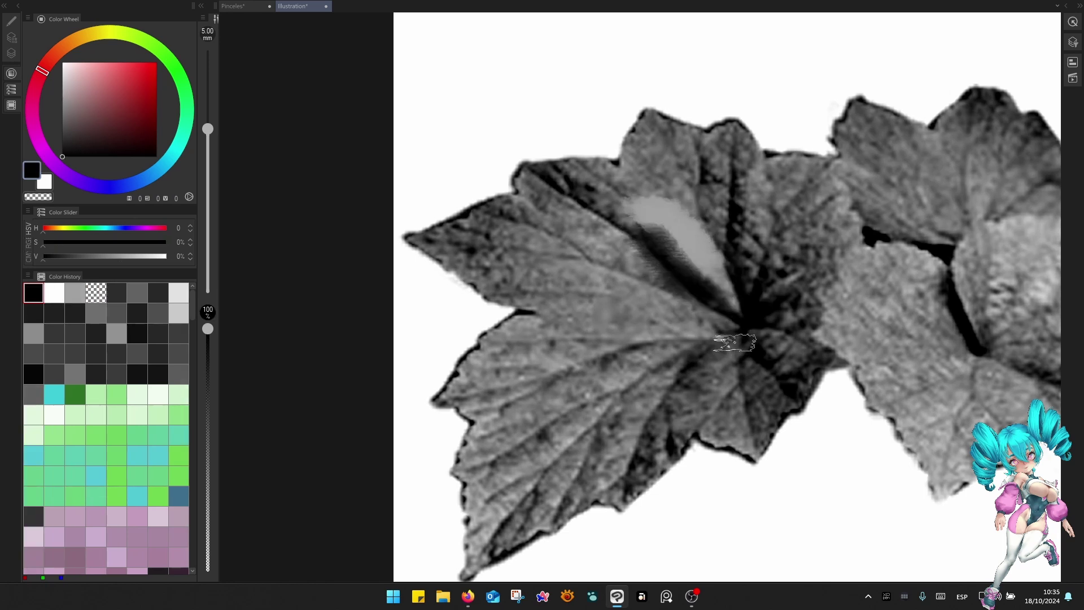
pyautogui.hotkey('ctrl', 'z')
pyautogui.hotkey('ctrl', 'z')
pyautogui.hotkey('ctrl', 'z')
pyautogui.hotkey('ctrl', 'z')
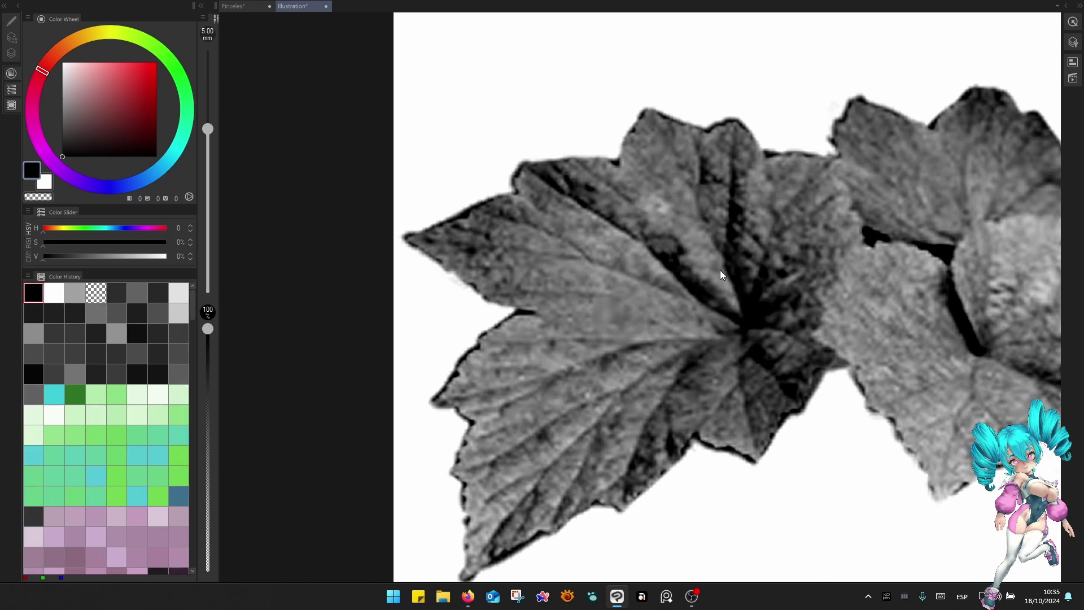
# Lower the basico 2 brush's opacity to 26%.
pyautogui.press('q')
pyautogui.click(702, 237)
pyautogui.press('w')
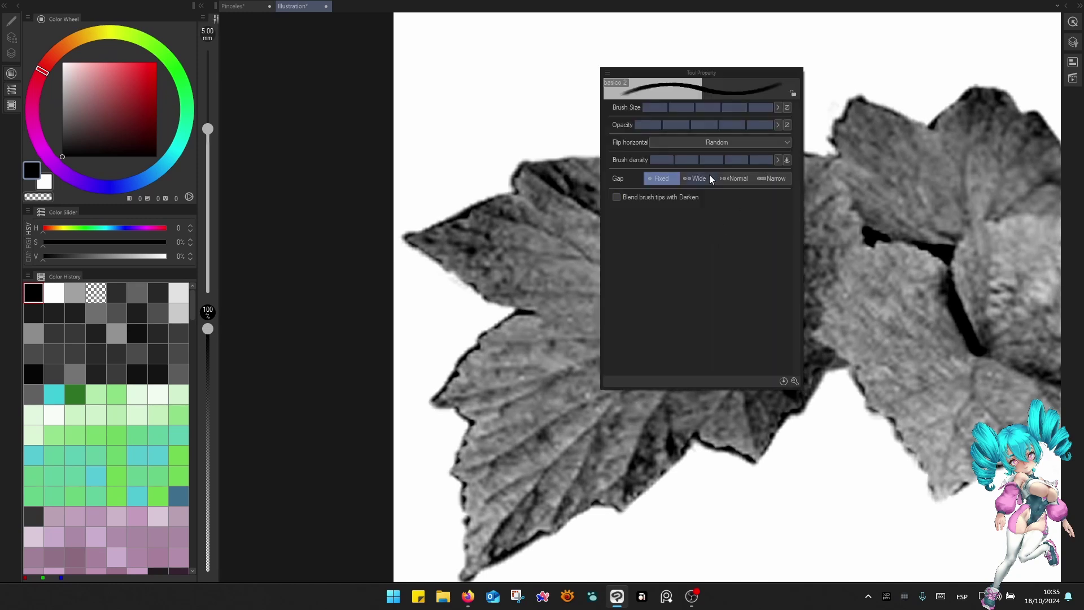
pyautogui.click(686, 124)
pyautogui.press('w')
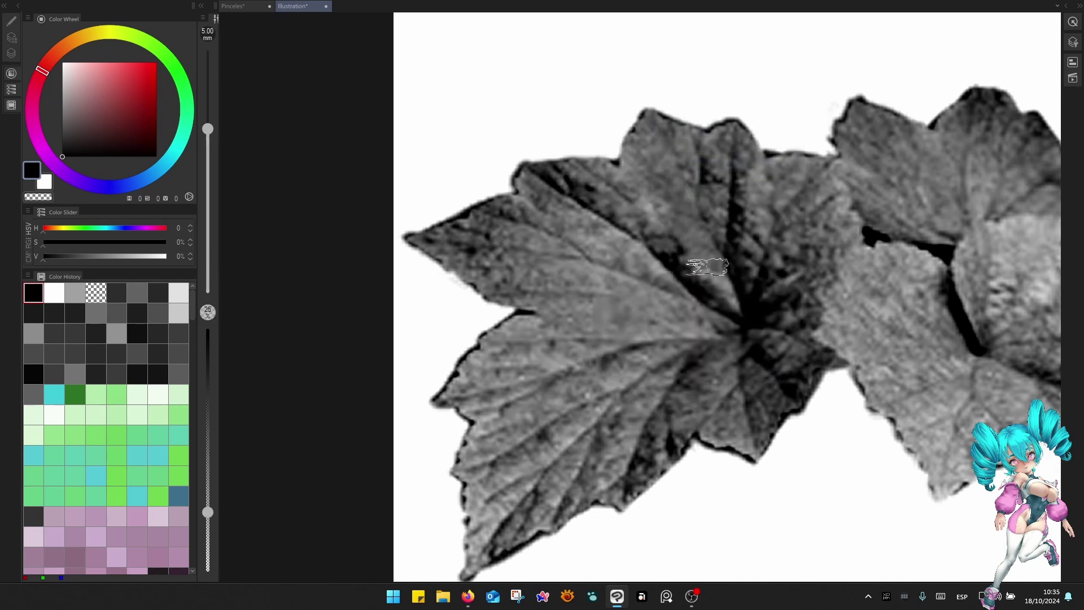
# Paint sampled greys softly over the left leaf's upper middle lobe and beside its vein, reducing the brush to 4 mm.
pyautogui.keyDown('alt'); pyautogui.click(652, 214); pyautogui.keyUp('alt')
pyautogui.moveTo(655, 193)
pyautogui.mouseDown()
pyautogui.moveTo(722, 294)
pyautogui.moveTo(742, 292)
pyautogui.mouseUp()
pyautogui.keyDown('alt'); pyautogui.click(736, 269); pyautogui.keyUp('alt')
pyautogui.press('[')
pyautogui.keyDown('alt'); pyautogui.click(757, 232); pyautogui.keyUp('alt')
pyautogui.moveTo(756, 210); pyautogui.dragTo(759, 263)
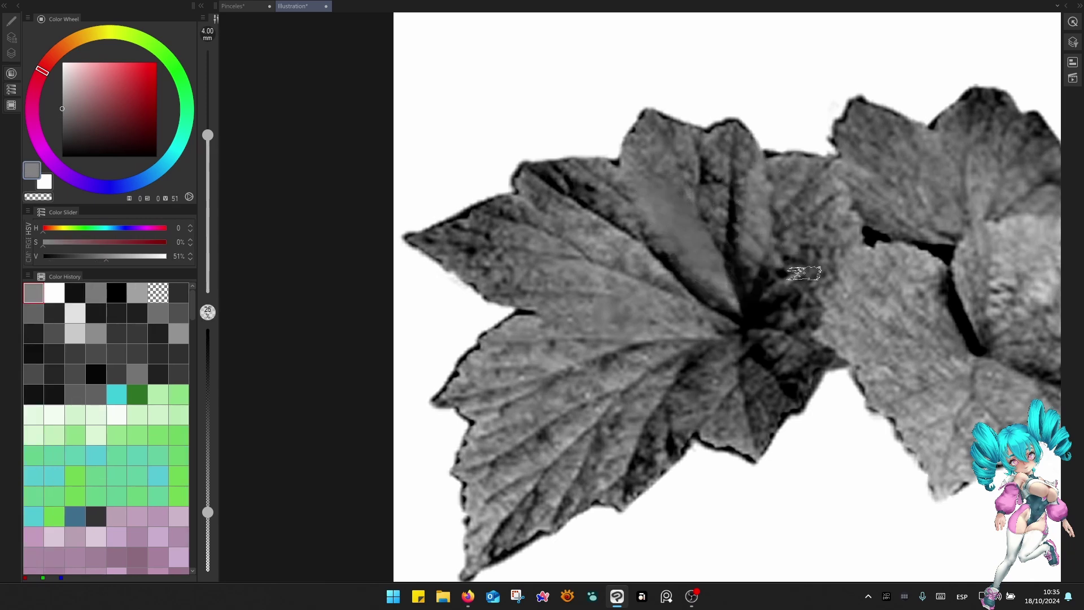
# Blend the left lobe of the back leaf with soft strokes of sampled greys, varying the brush size.
pyautogui.moveTo(892, 256); pyautogui.dragTo(788, 235)
pyautogui.keyDown('alt'); pyautogui.click(774, 215); pyautogui.keyUp('alt')
pyautogui.press('[')
pyautogui.press('[')
pyautogui.moveTo(746, 155)
pyautogui.mouseDown()
pyautogui.moveTo(766, 199)
pyautogui.moveTo(833, 201)
pyautogui.mouseUp()
pyautogui.press(']')
pyautogui.press(']')
pyautogui.press(']')
pyautogui.keyDown('alt'); pyautogui.click(811, 192); pyautogui.keyUp('alt')
pyautogui.moveTo(879, 238); pyautogui.dragTo(770, 241)
# Sample a light grey of 81% value and highlight the back leaf's lobes with a 7 mm brush.
pyautogui.keyDown('alt'); pyautogui.click(830, 263); pyautogui.keyUp('alt')
pyautogui.press(']')
pyautogui.moveTo(758, 152)
pyautogui.mouseDown()
pyautogui.moveTo(748, 206)
pyautogui.moveTo(678, 124)
pyautogui.mouseUp()
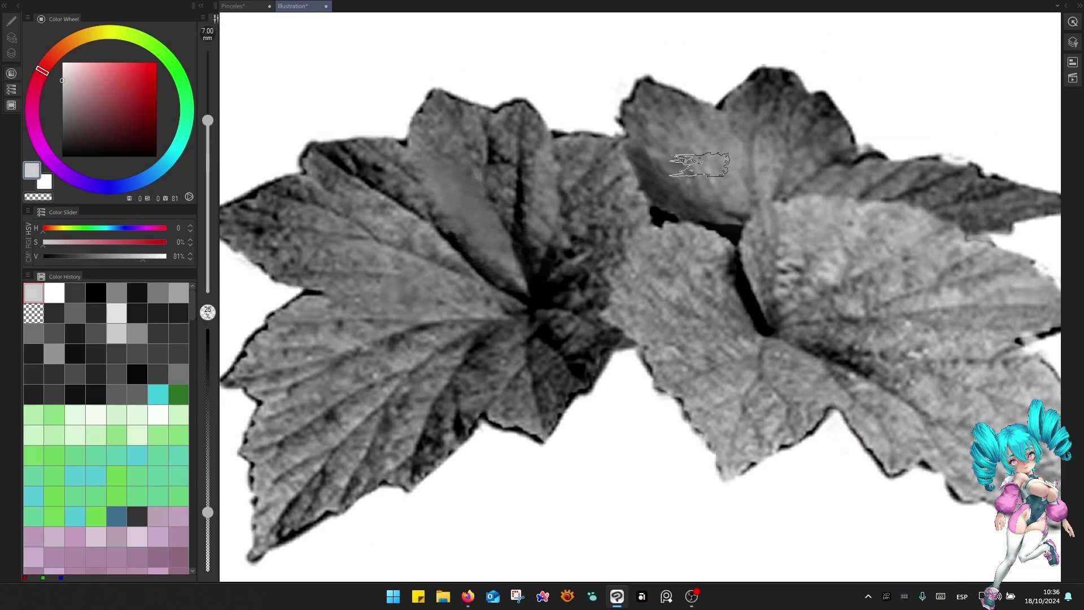
pyautogui.moveTo(731, 164); pyautogui.dragTo(762, 99)
pyautogui.moveTo(779, 141); pyautogui.dragTo(790, 105)
pyautogui.moveTo(658, 146); pyautogui.dragTo(751, 171)
pyautogui.moveTo(662, 189)
pyautogui.mouseDown()
pyautogui.moveTo(655, 212)
pyautogui.moveTo(686, 220)
pyautogui.moveTo(692, 265)
pyautogui.mouseUp()
# Lighten the left leaf's outer and lower lobes between the veins with broad light grey strokes.
pyautogui.press(']')
pyautogui.moveTo(624, 200); pyautogui.dragTo(599, 161)
pyautogui.press(']')
pyautogui.press(']')
pyautogui.moveTo(581, 264); pyautogui.dragTo(673, 175)
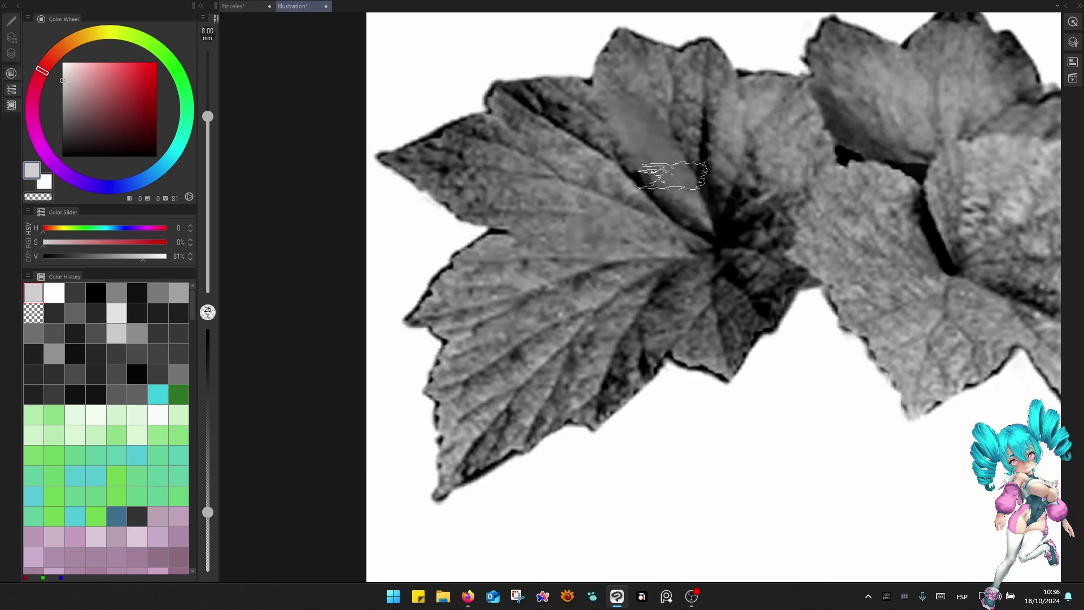
pyautogui.moveTo(624, 311); pyautogui.dragTo(486, 401)
pyautogui.moveTo(559, 272); pyautogui.dragTo(486, 407)
pyautogui.moveTo(593, 255); pyautogui.dragTo(480, 321)
pyautogui.moveTo(551, 254); pyautogui.dragTo(463, 305)
pyautogui.moveTo(565, 341); pyautogui.dragTo(612, 378)
pyautogui.press('[')
pyautogui.press('[')
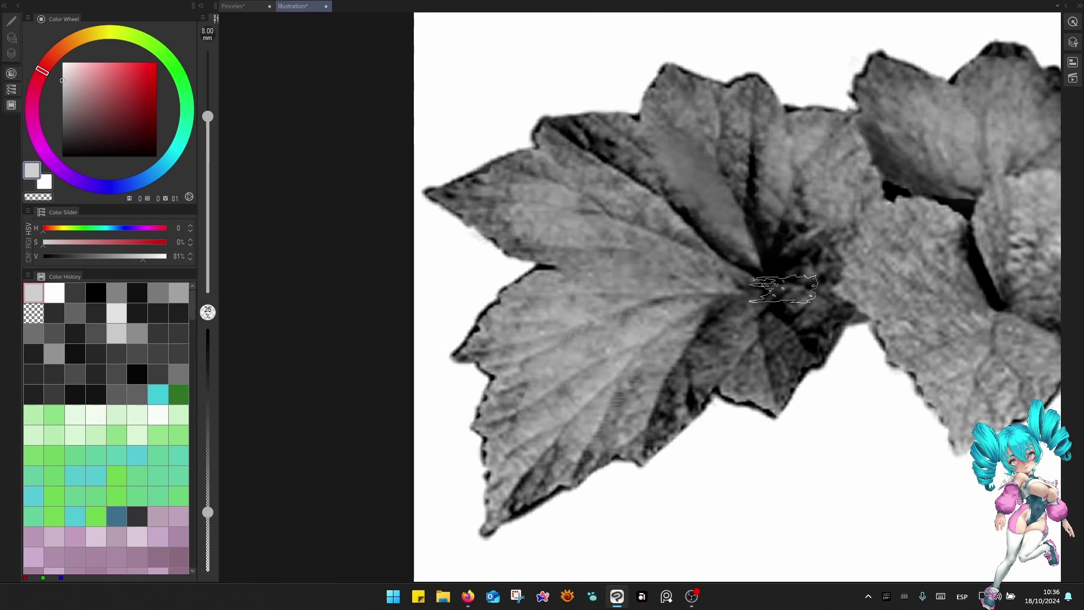
# Smooth the upper part of the front right leaf with sampled 76% grey and lighten the back leaf's right tip.
pyautogui.scroll(-2, 910, 248)
pyautogui.moveTo(864, 276)
pyautogui.mouseDown()
pyautogui.moveTo(667, 290)
pyautogui.moveTo(616, 280)
pyautogui.mouseUp()
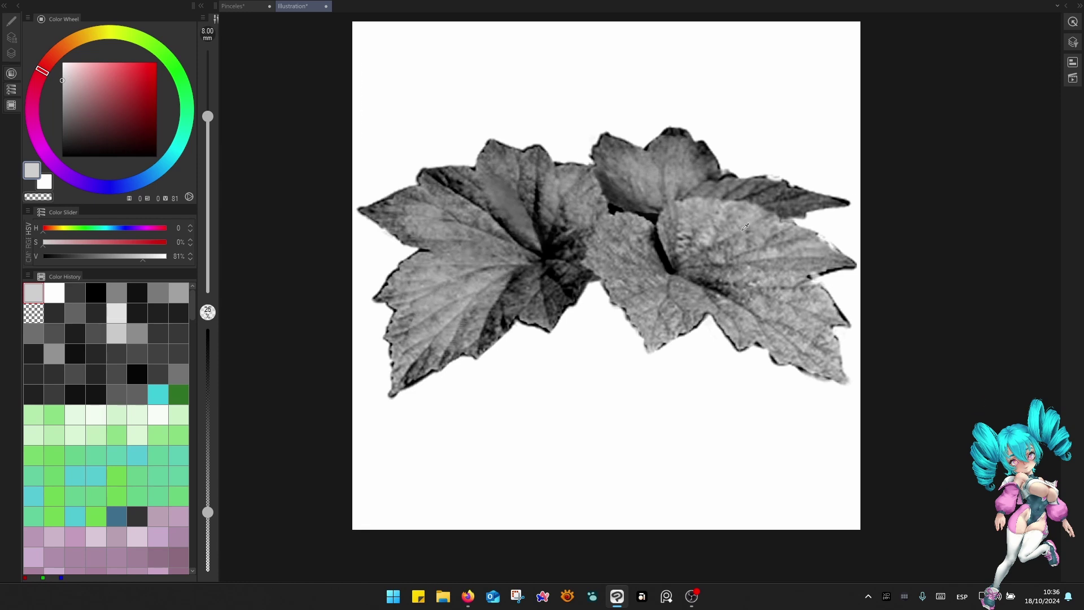
pyautogui.press(']')
pyautogui.keyDown('alt'); pyautogui.click(735, 260); pyautogui.keyUp('alt')
pyautogui.moveTo(686, 243)
pyautogui.mouseDown()
pyautogui.moveTo(700, 223)
pyautogui.moveTo(750, 273)
pyautogui.mouseUp()
pyautogui.press('[')
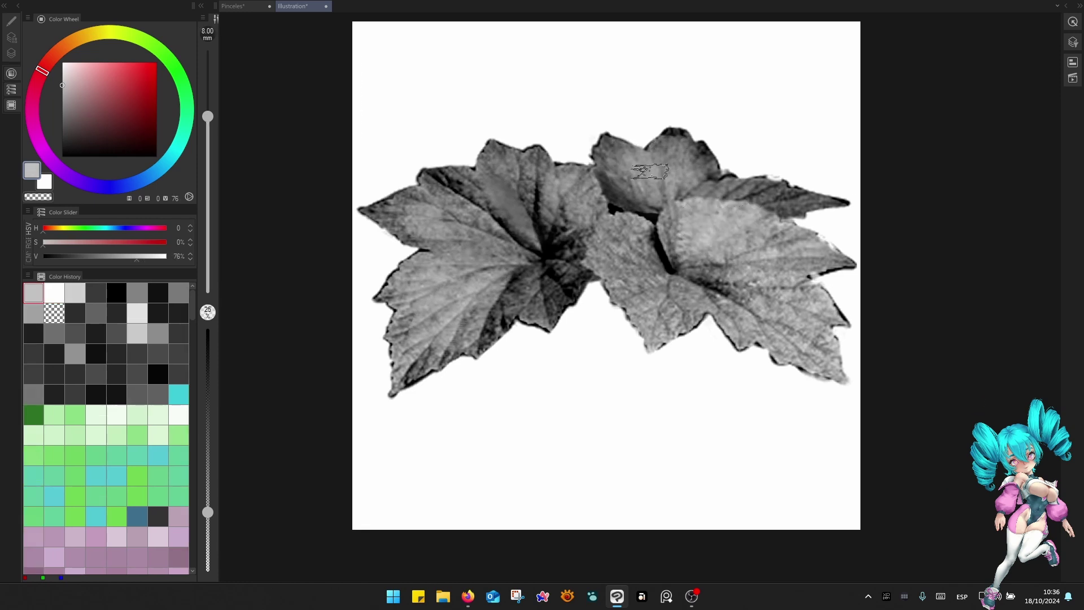
pyautogui.press('[')
pyautogui.moveTo(774, 197)
pyautogui.mouseDown()
pyautogui.moveTo(811, 204)
pyautogui.moveTo(709, 172)
pyautogui.mouseUp()
# Shade the front right leaf's upper lobe and along its central vein with larger strokes of sampled greys.
pyautogui.press(']')
pyautogui.keyDown('alt'); pyautogui.click(668, 252); pyautogui.keyUp('alt')
pyautogui.moveTo(673, 240)
pyautogui.mouseDown()
pyautogui.moveTo(701, 270)
pyautogui.moveTo(713, 257)
pyautogui.moveTo(699, 215)
pyautogui.moveTo(706, 265)
pyautogui.moveTo(732, 240)
pyautogui.moveTo(707, 226)
pyautogui.moveTo(741, 275)
pyautogui.moveTo(728, 284)
pyautogui.moveTo(777, 344)
pyautogui.moveTo(800, 310)
pyautogui.moveTo(759, 347)
pyautogui.mouseUp()
pyautogui.keyDown('alt'); pyautogui.click(710, 259); pyautogui.keyUp('alt')
pyautogui.press(']')
pyautogui.keyDown('alt'); pyautogui.click(734, 244); pyautogui.keyUp('alt')
pyautogui.keyDown('alt'); pyautogui.click(729, 281); pyautogui.keyUp('alt')
pyautogui.keyDown('alt'); pyautogui.click(777, 328); pyautogui.keyUp('alt')
pyautogui.press(']')
# Smooth the mottled texture on the front right leaf's lower-left lobe with soft strokes of sampled greys.
pyautogui.keyDown('alt'); pyautogui.click(675, 285); pyautogui.keyUp('alt')
pyautogui.moveTo(682, 291); pyautogui.dragTo(647, 313)
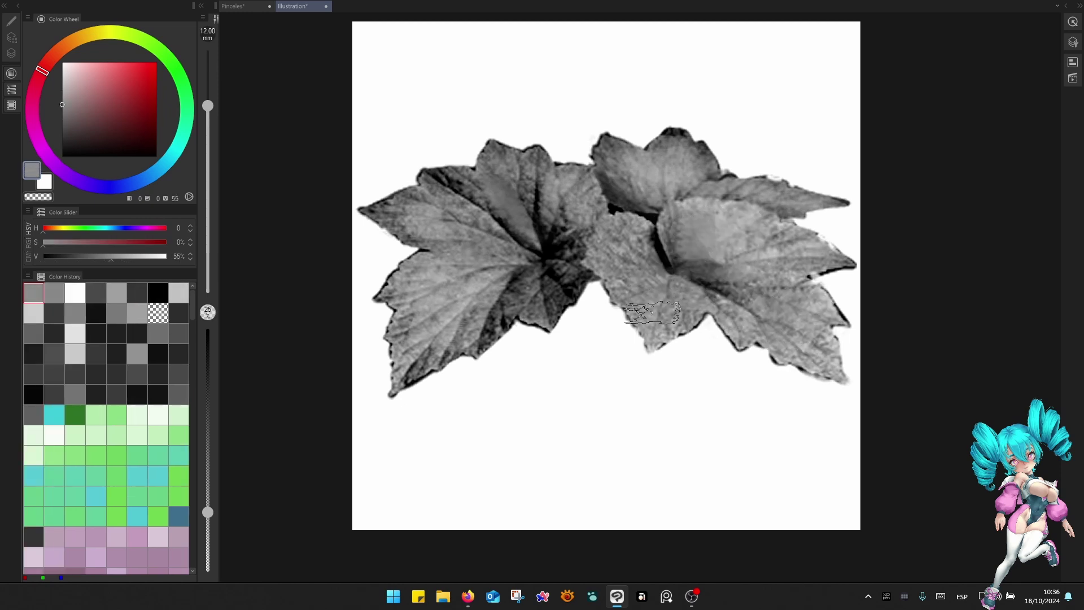
pyautogui.keyDown('alt'); pyautogui.click(715, 237); pyautogui.keyUp('alt')
pyautogui.press('[')
pyautogui.moveTo(637, 241)
pyautogui.mouseDown()
pyautogui.moveTo(607, 246)
pyautogui.moveTo(667, 319)
pyautogui.moveTo(675, 288)
pyautogui.mouseUp()
pyautogui.press('[')
pyautogui.press('[')
pyautogui.press(']')
# Soften the dark centre and lower middle lobes of the left leaf with sampled mid-greys, varying the brush size.
pyautogui.moveTo(588, 248)
pyautogui.mouseDown()
pyautogui.moveTo(570, 214)
pyautogui.moveTo(556, 251)
pyautogui.mouseUp()
pyautogui.keyDown('alt'); pyautogui.click(568, 201); pyautogui.keyUp('alt')
pyautogui.press(']')
pyautogui.press(']')
pyautogui.moveTo(502, 195); pyautogui.dragTo(534, 248)
pyautogui.moveTo(543, 271)
pyautogui.mouseDown()
pyautogui.moveTo(569, 317)
pyautogui.moveTo(542, 254)
pyautogui.moveTo(551, 309)
pyautogui.moveTo(504, 326)
pyautogui.mouseUp()
pyautogui.keyDown('alt'); pyautogui.click(573, 297); pyautogui.keyUp('alt')
pyautogui.press('[')
pyautogui.keyDown('alt'); pyautogui.click(552, 228); pyautogui.keyUp('alt')
pyautogui.moveTo(576, 206); pyautogui.dragTo(556, 245)
pyautogui.press('[')
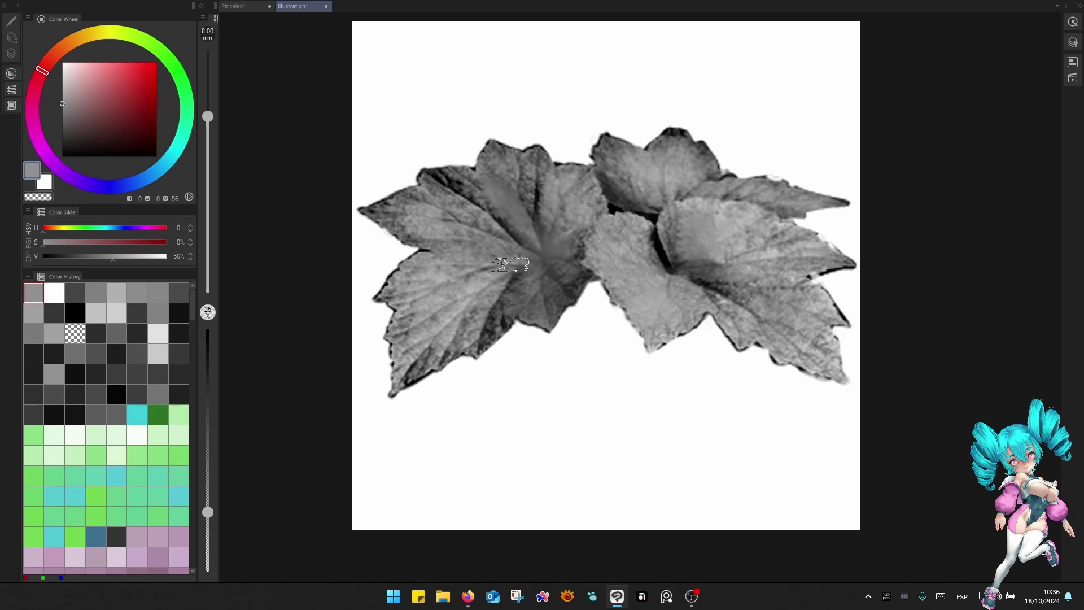
# Smooth the streaks across the left leaf's lower-left lobe with soft strokes of sampled mid-grey, reducing the brush to 6 mm.
pyautogui.keyDown('alt'); pyautogui.click(488, 274); pyautogui.keyUp('alt')
pyautogui.press('[')
pyautogui.moveTo(475, 299)
pyautogui.mouseDown()
pyautogui.moveTo(423, 333)
pyautogui.moveTo(460, 285)
pyautogui.mouseUp()
pyautogui.keyDown('alt'); pyautogui.click(432, 320); pyautogui.keyUp('alt')
pyautogui.press('[')
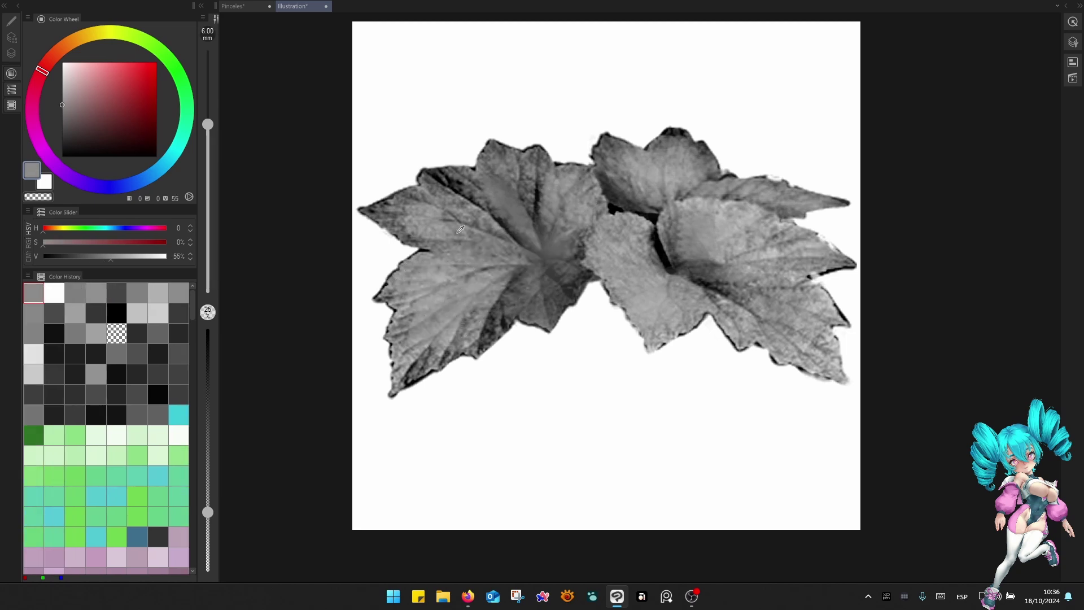
# Soften the dark mottling between the left leaf's upper lobes with greys sampled from the surrounding leaf surface.
pyautogui.press(']')
pyautogui.keyDown('alt'); pyautogui.click(469, 178); pyautogui.keyUp('alt')
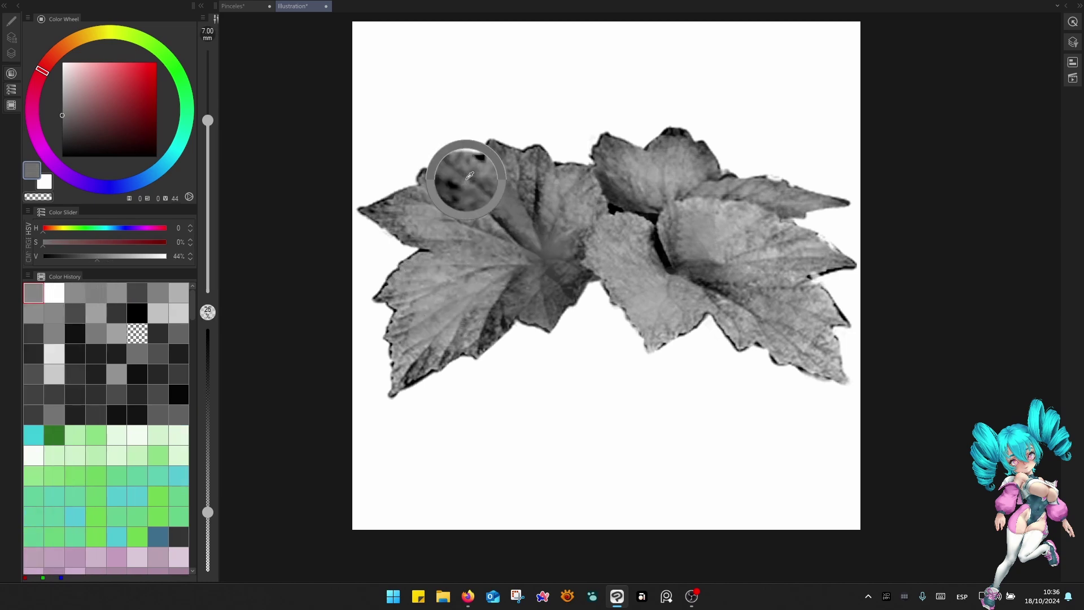
pyautogui.keyDown('alt'); pyautogui.click(561, 194); pyautogui.keyUp('alt')
pyautogui.press('[')
pyautogui.keyDown('alt'); pyautogui.click(576, 197); pyautogui.keyUp('alt')
pyautogui.moveTo(576, 197); pyautogui.dragTo(569, 202)
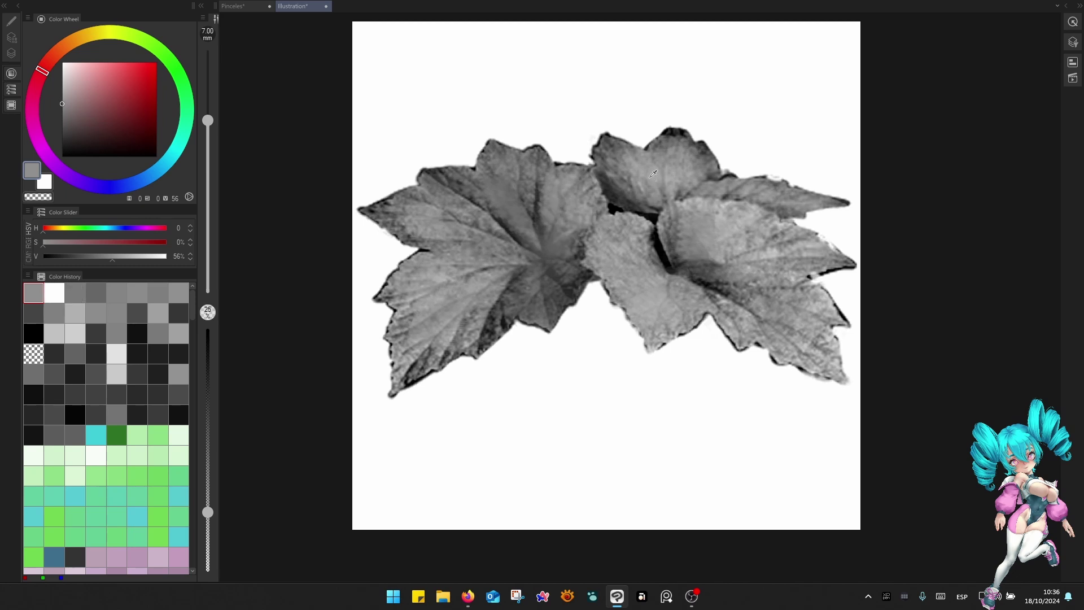
# Paint over the dark upper and right edge of the back leaf with greys sampled from its surface.
pyautogui.keyDown('alt'); pyautogui.click(675, 156); pyautogui.keyUp('alt')
pyautogui.keyDown('alt'); pyautogui.click(676, 144); pyautogui.keyUp('alt')
pyautogui.moveTo(676, 142)
pyautogui.mouseDown()
pyautogui.moveTo(677, 122)
pyautogui.moveTo(736, 182)
pyautogui.moveTo(711, 189)
pyautogui.mouseUp()
pyautogui.keyDown('alt'); pyautogui.click(688, 166); pyautogui.keyUp('alt')
pyautogui.keyDown('alt'); pyautogui.click(734, 181); pyautogui.keyUp('alt')
# Cover the black gap at the front right leaf's central fold with sampled greys, using a 5 to 6 mm brush.
pyautogui.keyDown('alt'); pyautogui.click(665, 258); pyautogui.keyUp('alt')
pyautogui.press('[')
pyautogui.press('[')
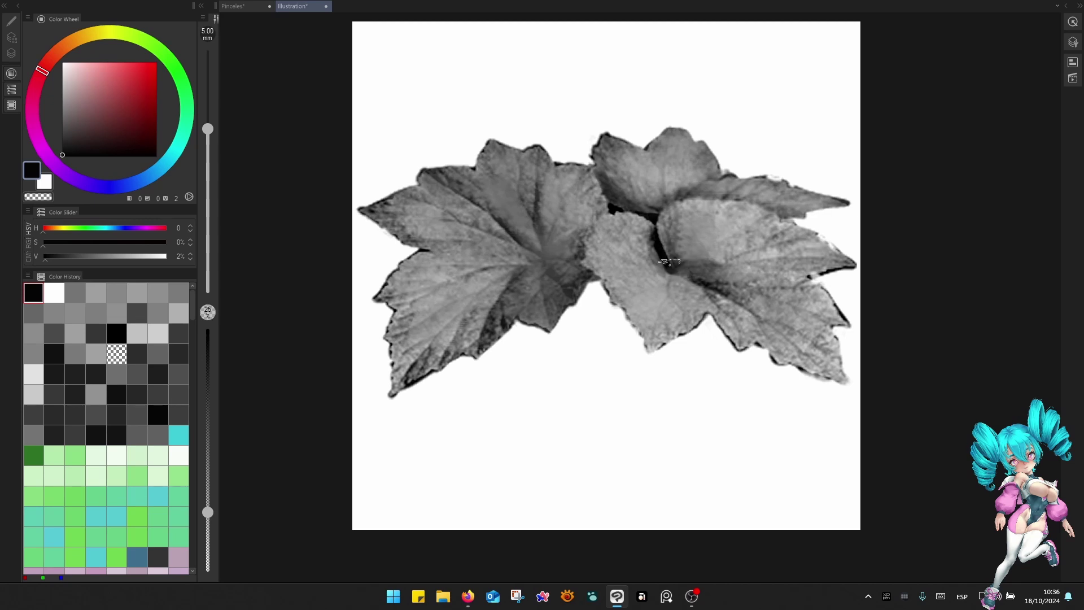
pyautogui.keyDown('alt'); pyautogui.click(657, 267); pyautogui.keyUp('alt')
pyautogui.moveTo(655, 237); pyautogui.dragTo(678, 274)
pyautogui.press(']')
pyautogui.keyDown('alt'); pyautogui.click(681, 283); pyautogui.keyUp('alt')
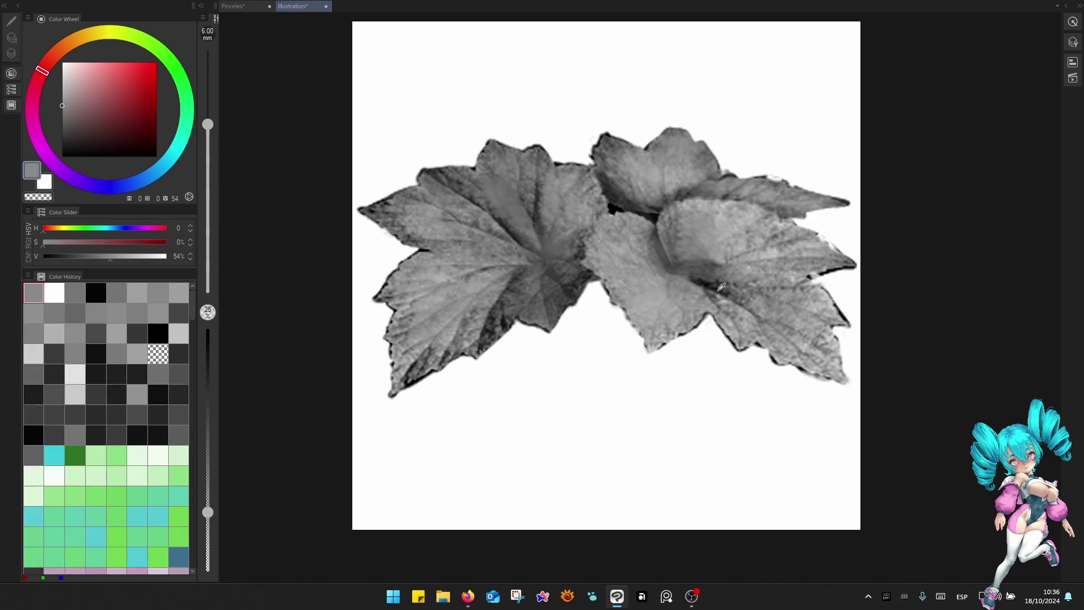
pyautogui.keyDown('alt'); pyautogui.click(729, 300); pyautogui.keyUp('alt')
# Lighten the dark lower edge of the left leaf's lower-left lobe with sampled mid-greys, enlarging the brush to 10 mm.
pyautogui.keyDown('alt'); pyautogui.click(556, 243); pyautogui.keyUp('alt')
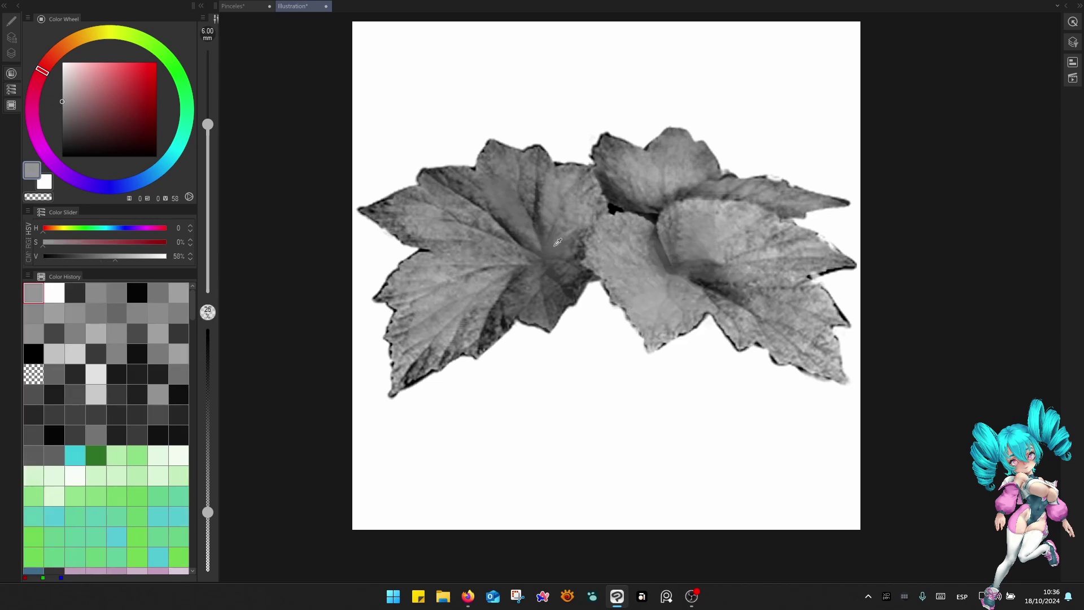
pyautogui.keyDown('alt'); pyautogui.click(628, 276); pyautogui.keyUp('alt')
pyautogui.press(']')
pyautogui.moveTo(551, 271); pyautogui.dragTo(462, 361)
pyautogui.press(']')
pyautogui.keyDown('alt'); pyautogui.click(496, 305); pyautogui.keyUp('alt')
pyautogui.moveTo(496, 305)
pyautogui.mouseDown()
pyautogui.moveTo(489, 331)
pyautogui.moveTo(423, 376)
pyautogui.mouseUp()
pyautogui.press(']')
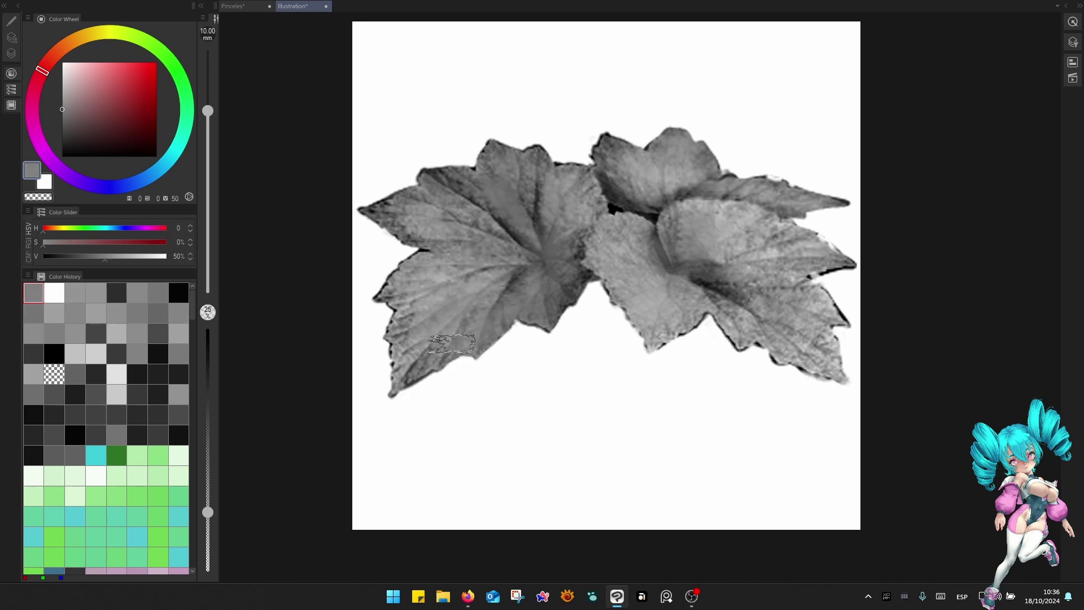
# Deepen the shading around the left leaf's centre and veins with sampled dark greys, reducing the brush to 7 mm.
pyautogui.moveTo(451, 344); pyautogui.dragTo(510, 364)
pyautogui.press(']')
pyautogui.keyDown('alt'); pyautogui.click(585, 271); pyautogui.keyUp('alt')
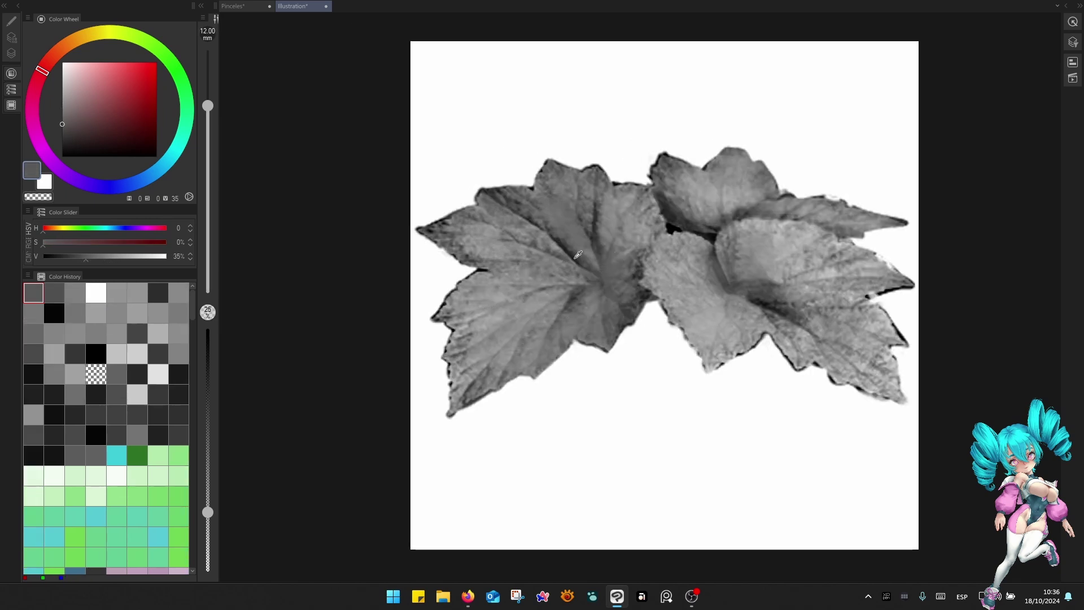
pyautogui.keyDown('alt'); pyautogui.click(577, 257); pyautogui.keyUp('alt')
pyautogui.press('[')
pyautogui.moveTo(602, 285)
pyautogui.mouseDown()
pyautogui.moveTo(556, 254)
pyautogui.moveTo(559, 265)
pyautogui.mouseUp()
pyautogui.keyDown('alt'); pyautogui.click(540, 290); pyautogui.keyUp('alt')
pyautogui.press('[')
pyautogui.keyDown('alt'); pyautogui.click(528, 320); pyautogui.keyUp('alt')
pyautogui.keyDown('alt'); pyautogui.click(592, 211); pyautogui.keyUp('alt')
pyautogui.press('[')
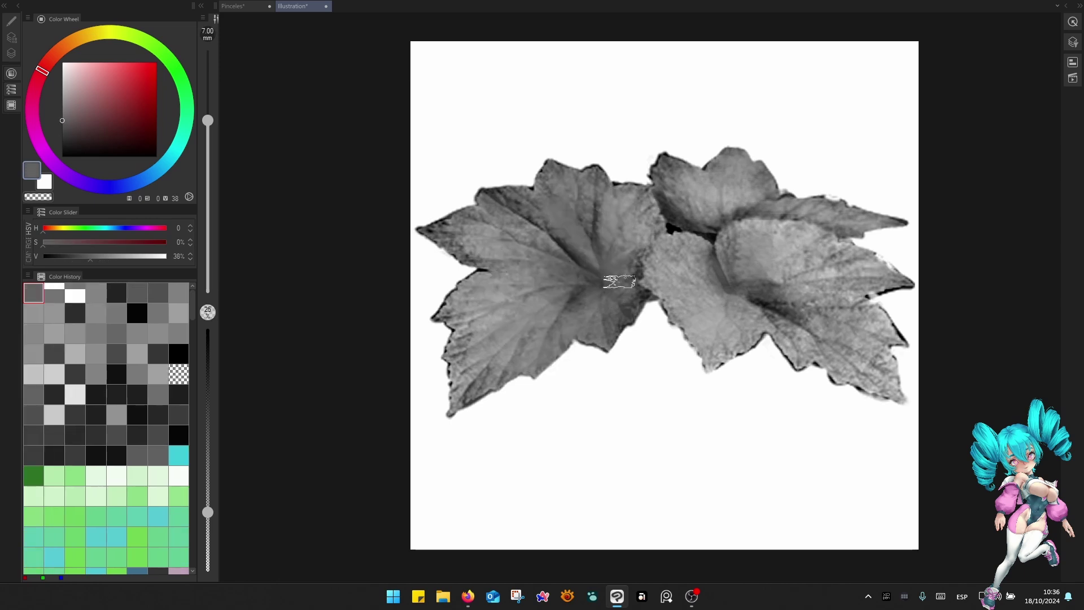
pyautogui.keyDown('alt'); pyautogui.click(629, 218); pyautogui.keyUp('alt')
# Adjust the leaf cluster layer with Brightness/Contrast, setting brightness to -15 and contrast to 10.
pyautogui.moveTo(673, 307); pyautogui.dragTo(561, 314)
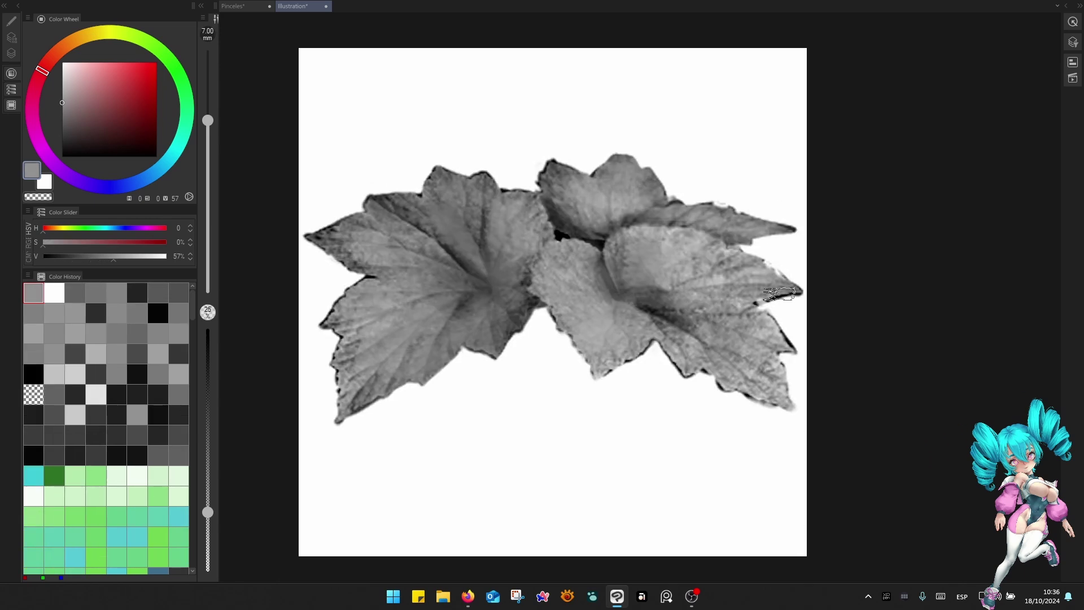
pyautogui.hotkey('ctrl', 'l')
pyautogui.click(856, 96)
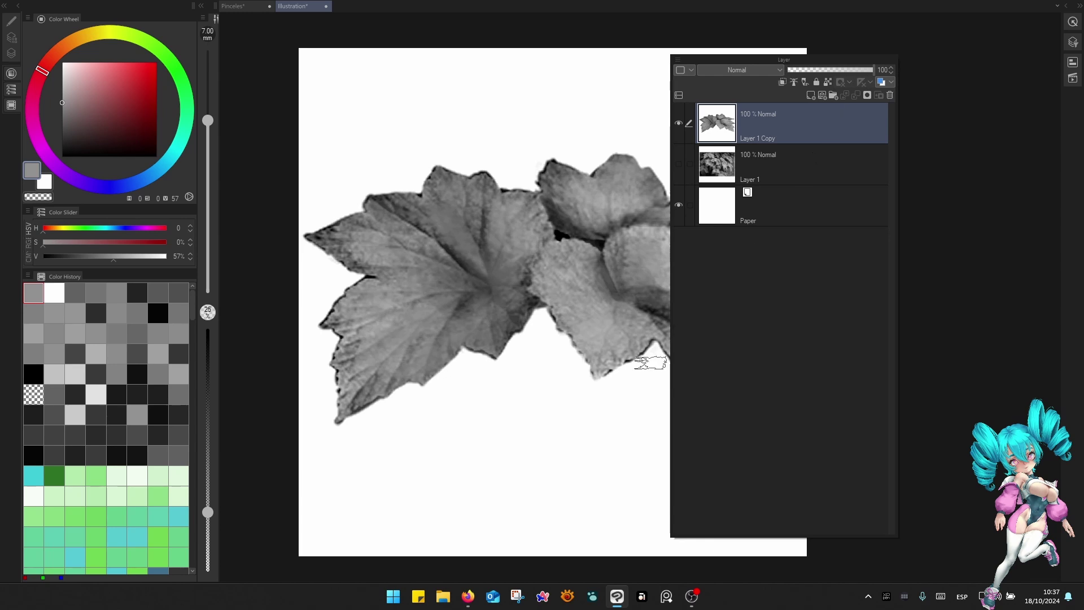
pyautogui.hotkey('ctrl', 'l')
pyautogui.hotkey('ctrl', 'q')
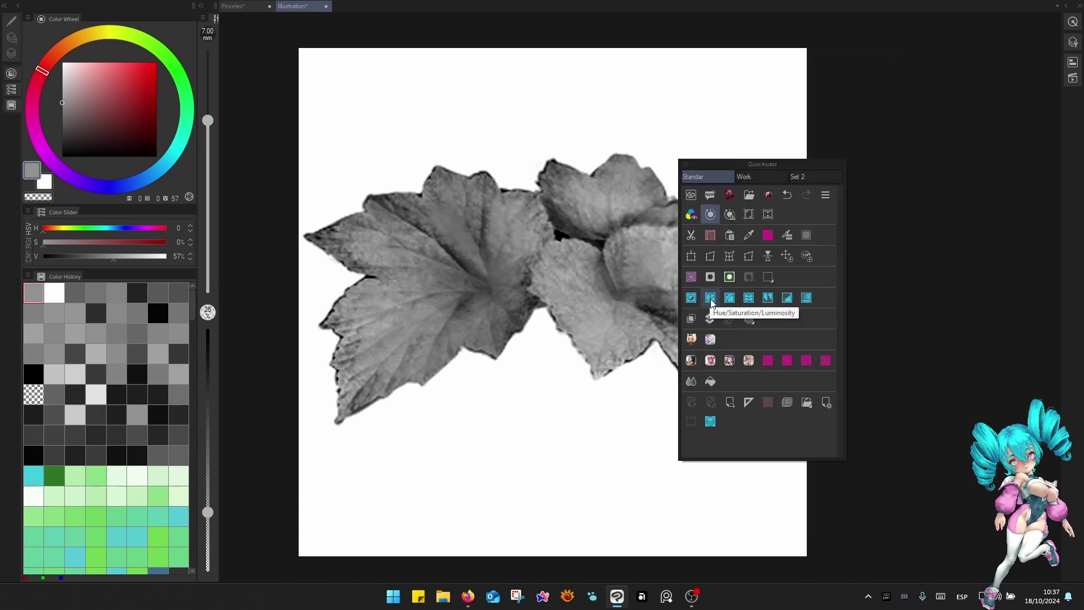
pyautogui.click(691, 297)
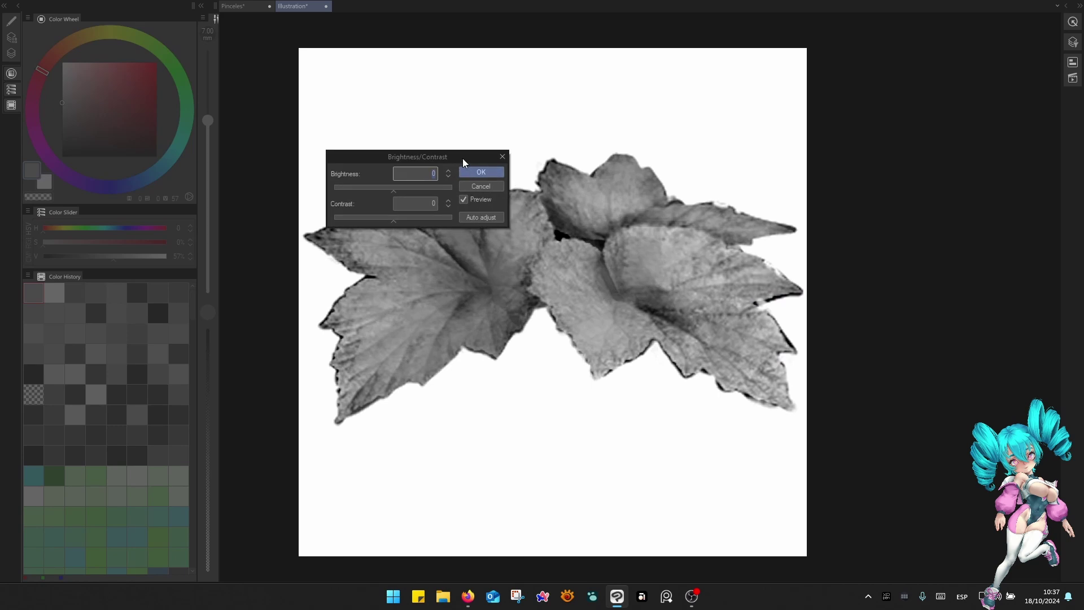
pyautogui.moveTo(466, 158); pyautogui.dragTo(913, 114)
pyautogui.moveTo(842, 174); pyautogui.dragTo(861, 175)
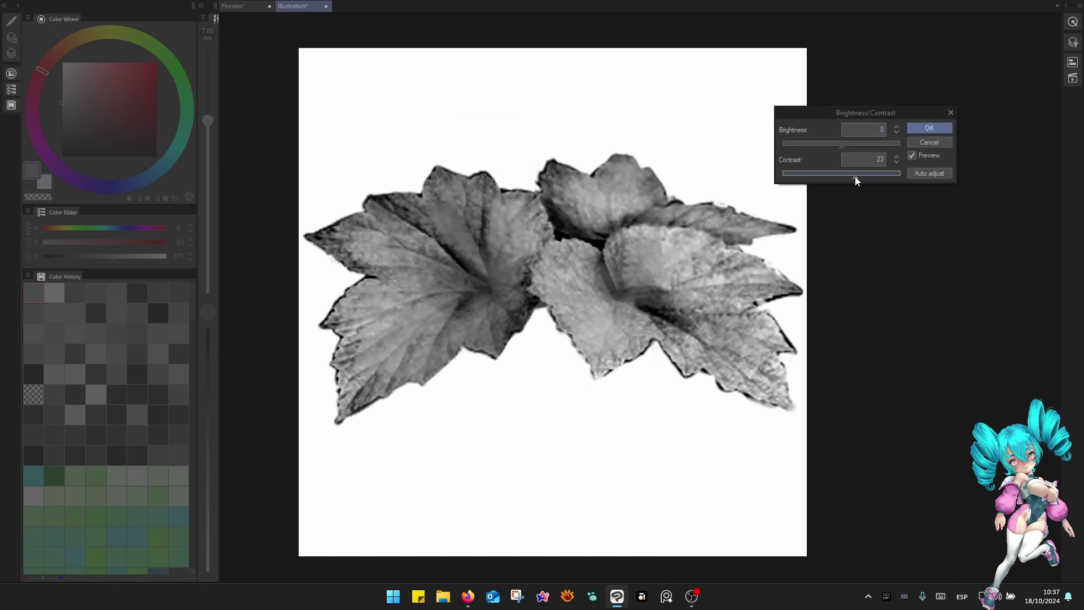
pyautogui.click(850, 146)
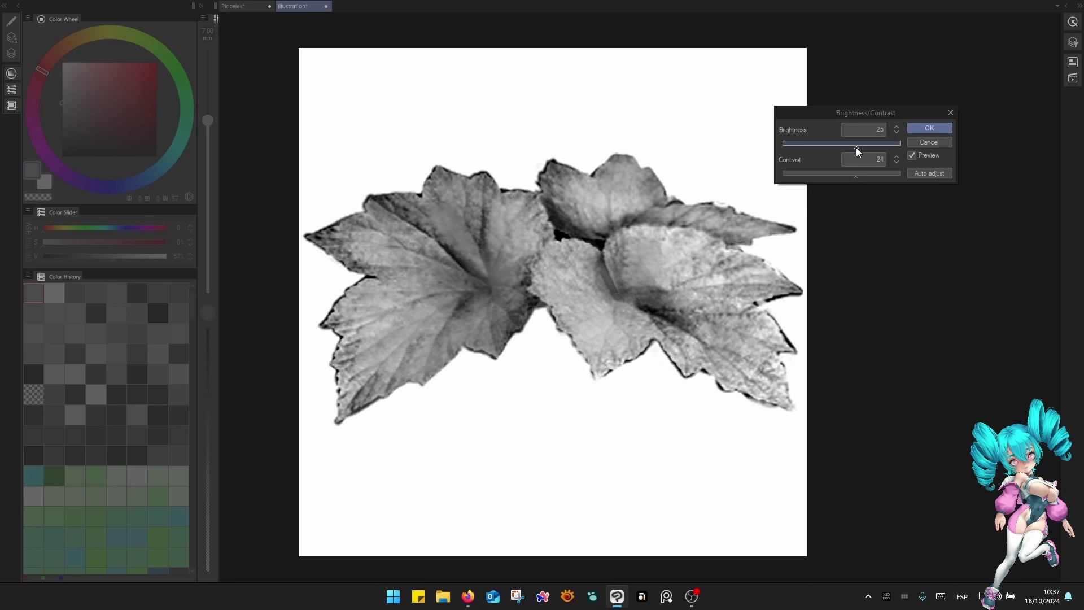
pyautogui.moveTo(851, 148); pyautogui.dragTo(846, 175)
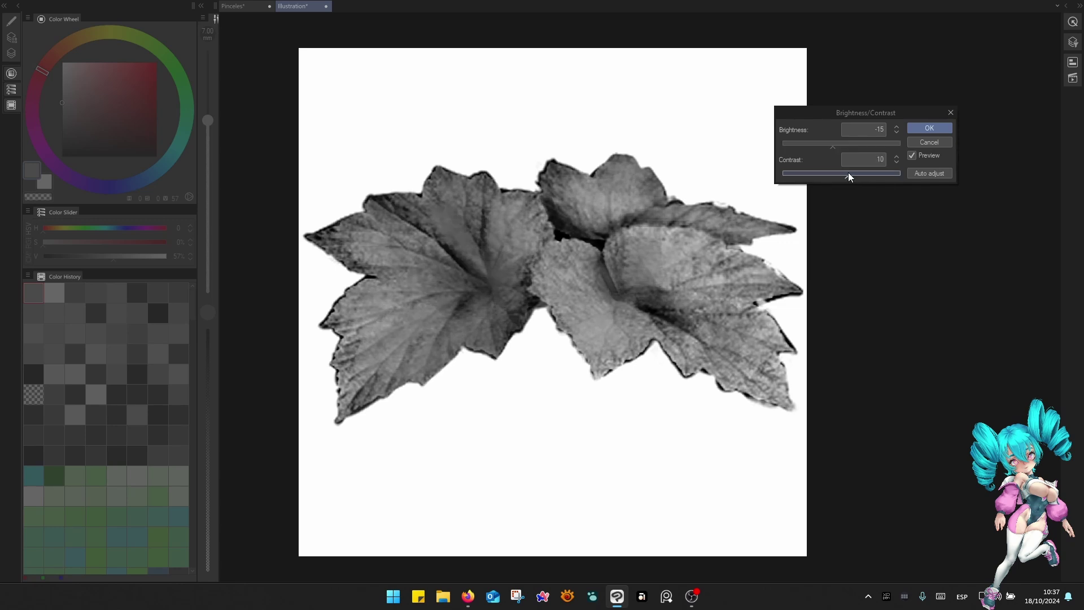
pyautogui.click(936, 128)
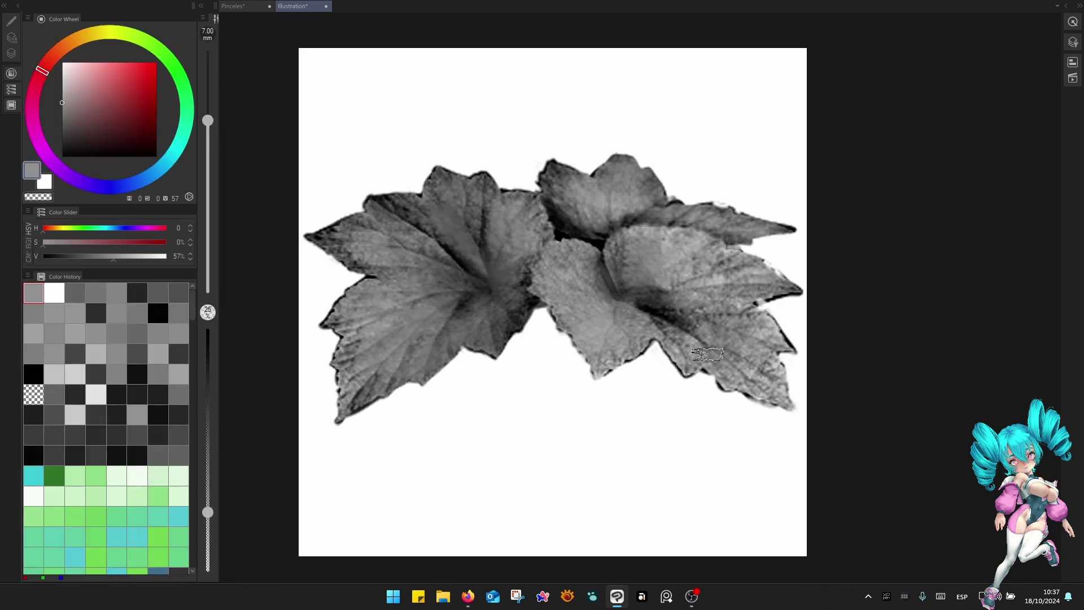
# Show the original photo on Layer 1 and hide Layer 1 Copy.
pyautogui.moveTo(700, 362); pyautogui.dragTo(769, 329)
pyautogui.hotkey('ctrl', 'l')
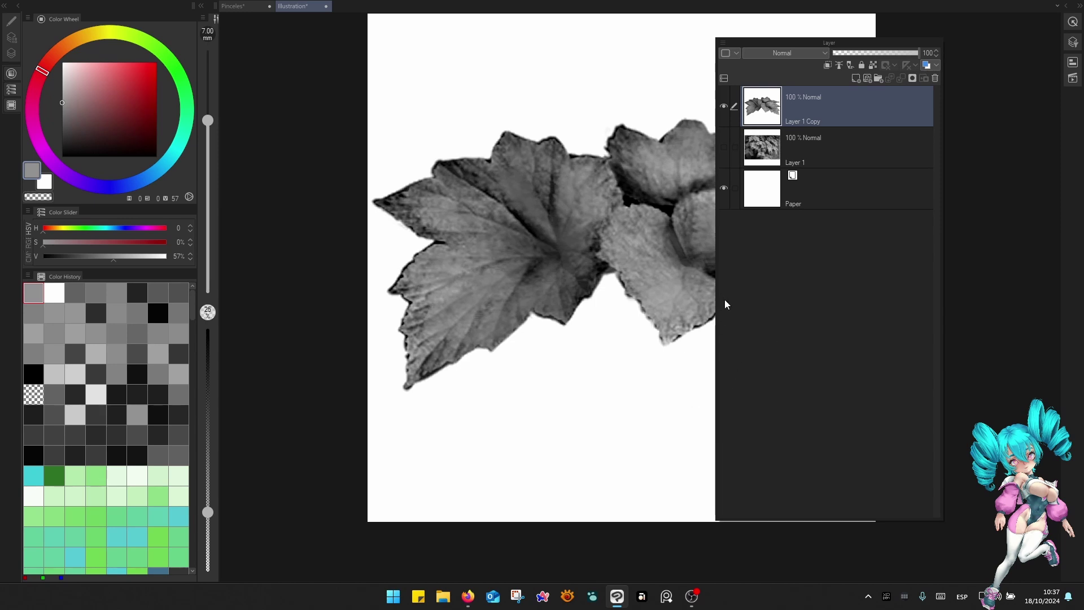
pyautogui.click(724, 147)
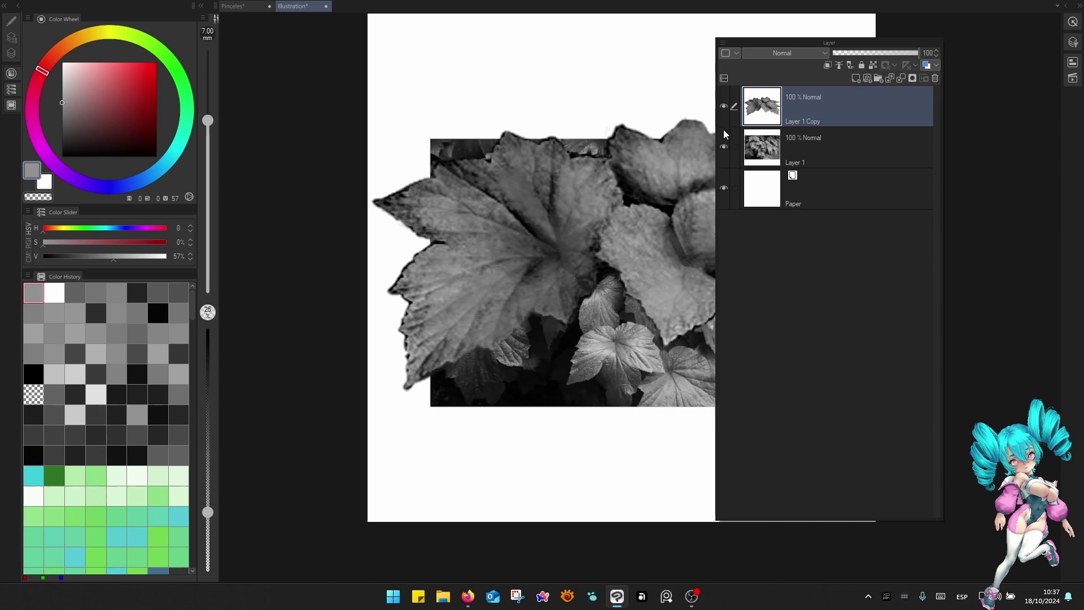
pyautogui.click(724, 106)
# Turn on Quick Mask and lasso-fill a mask over the bright leaf near the photo's upper centre.
pyautogui.scroll(2, 550, 307)
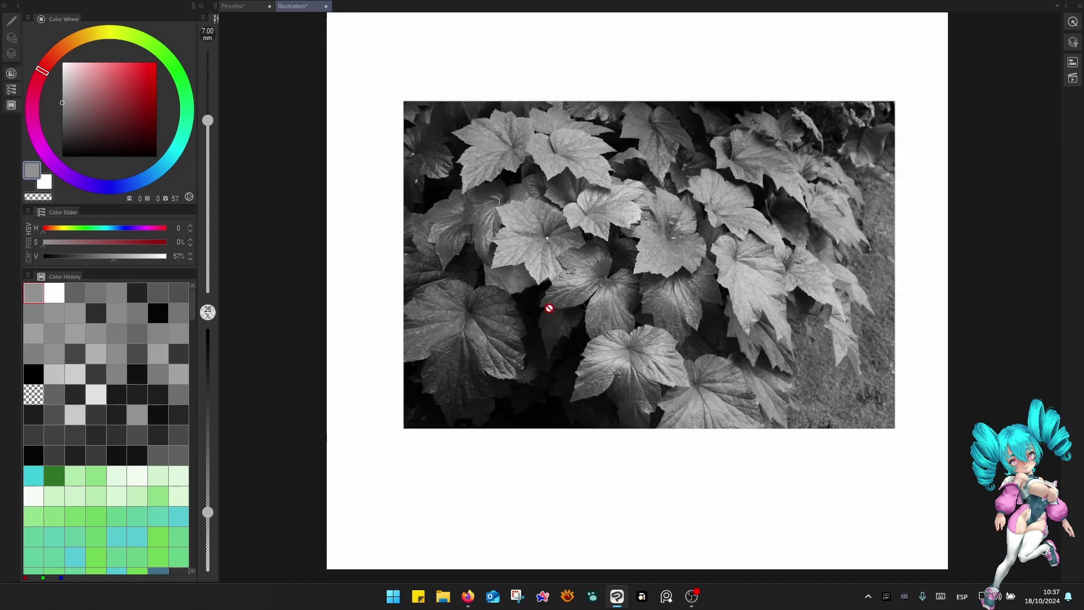
pyautogui.moveTo(683, 292); pyautogui.dragTo(648, 368)
pyautogui.scroll(1, 604, 334)
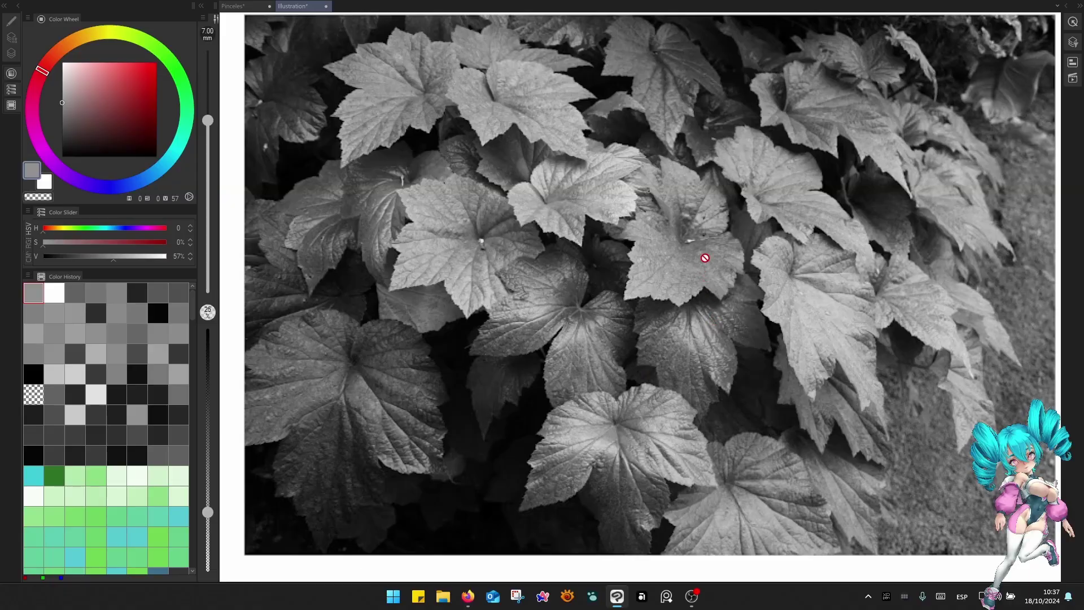
pyautogui.scroll(1, 705, 258)
pyautogui.moveTo(881, 276); pyautogui.dragTo(1047, 261)
pyautogui.scroll(-2, 822, 262)
pyautogui.moveTo(816, 266); pyautogui.dragTo(660, 360)
pyautogui.scroll(4, 660, 360)
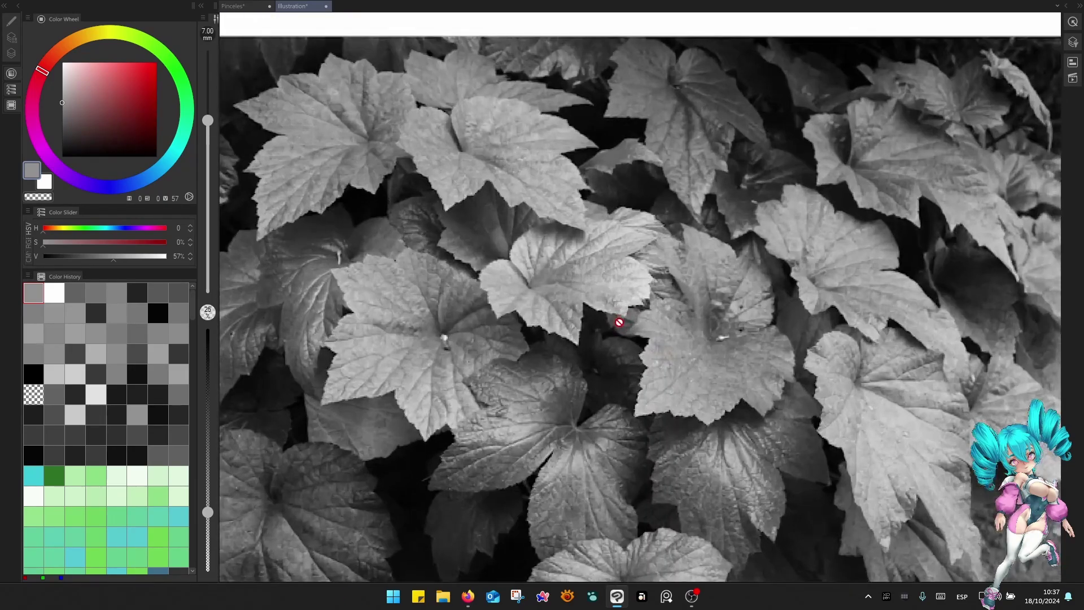
pyautogui.press('p')
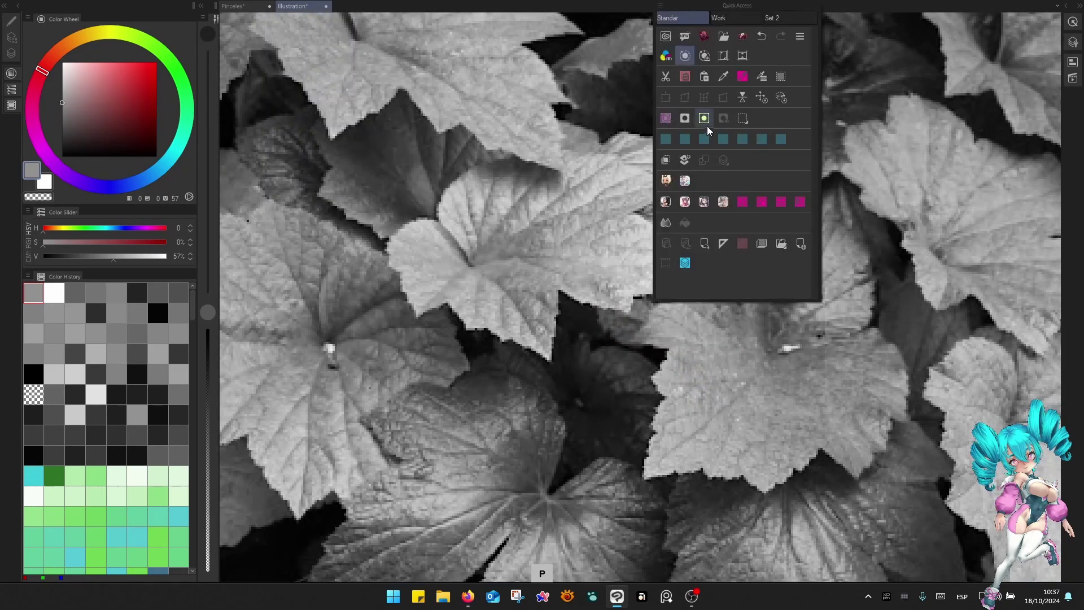
pyautogui.click(670, 119)
pyautogui.press('p')
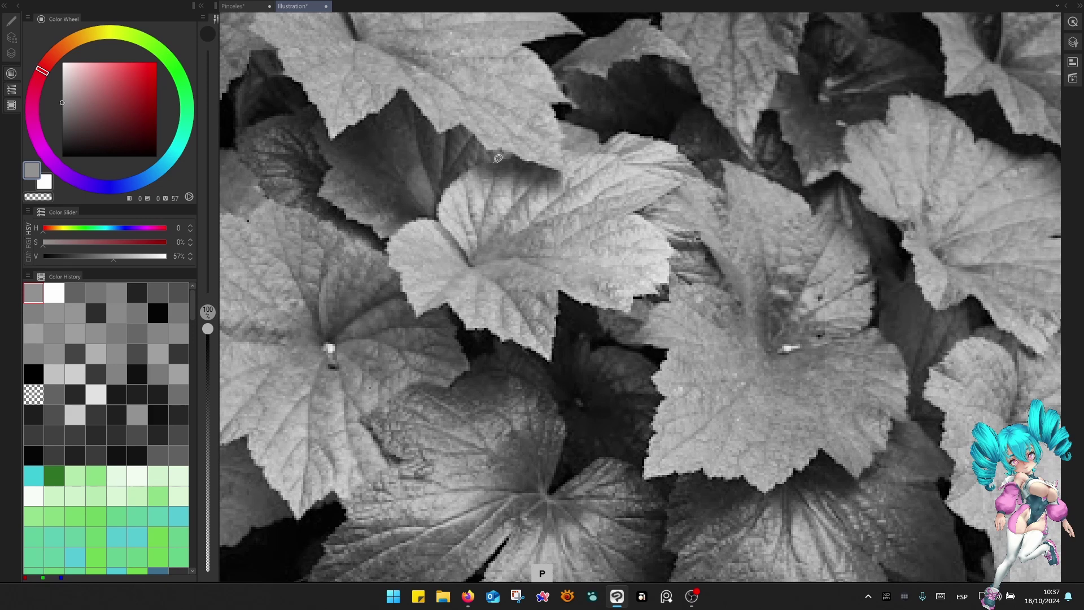
pyautogui.moveTo(477, 162); pyautogui.dragTo(445, 192)
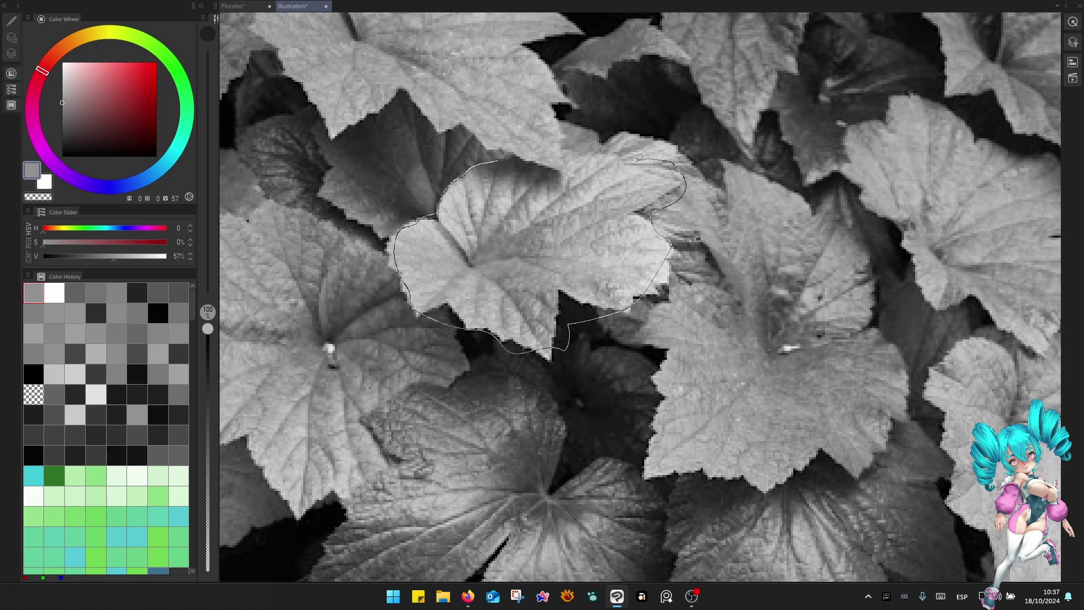
pyautogui.moveTo(514, 149); pyautogui.dragTo(499, 159)
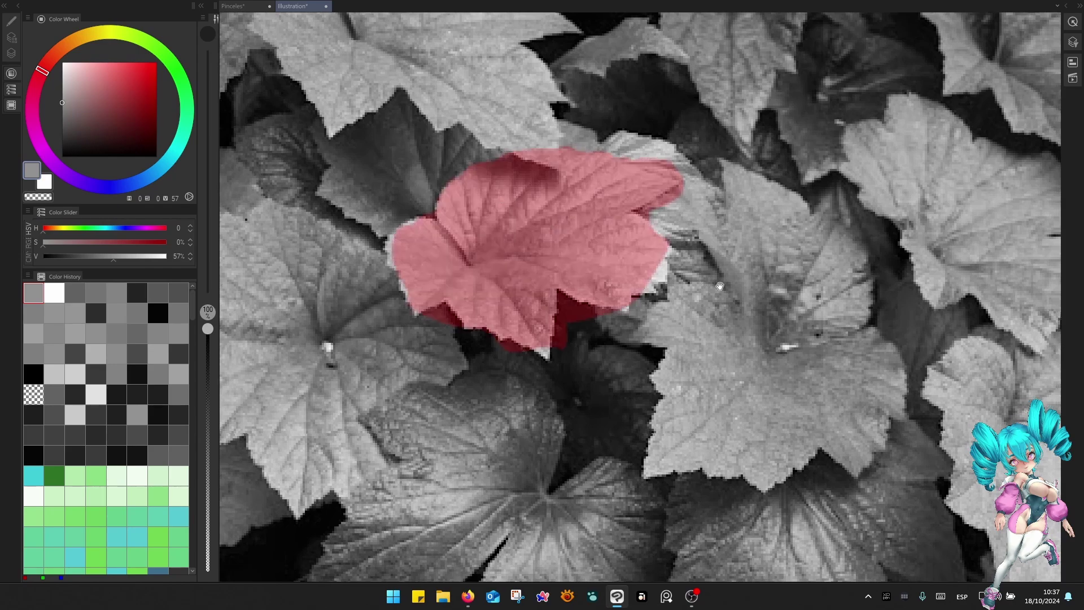
# Lasso-fill the mask over the large leaf right of the masked one, including the strip between both leaves.
pyautogui.moveTo(690, 296)
pyautogui.mouseDown()
pyautogui.moveTo(634, 232)
pyautogui.moveTo(635, 242)
pyautogui.mouseUp()
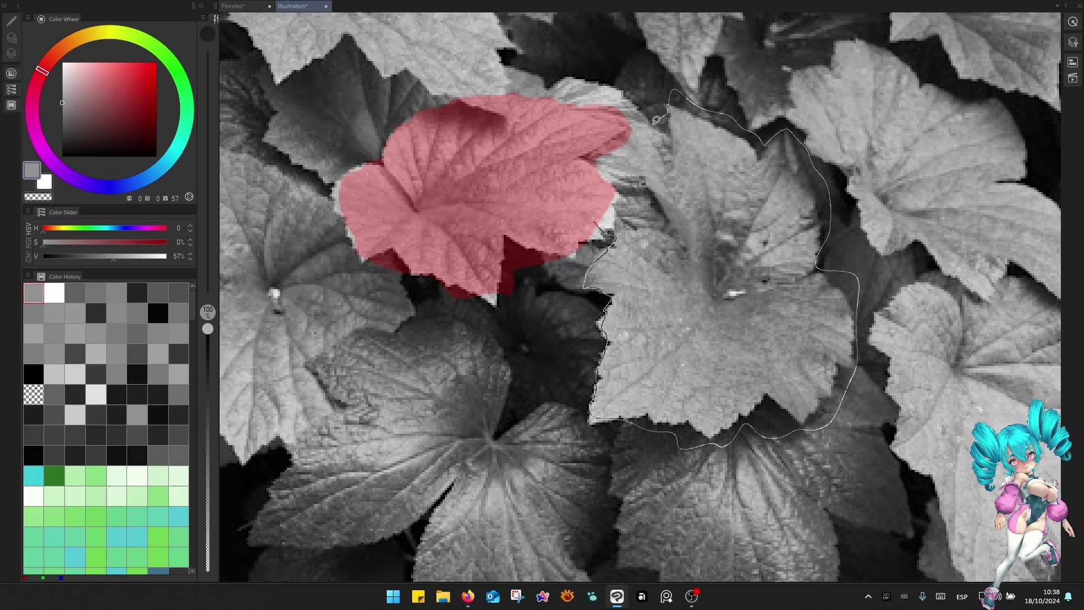
pyautogui.moveTo(656, 119); pyautogui.dragTo(624, 144)
pyautogui.moveTo(660, 261); pyautogui.dragTo(716, 183)
pyautogui.moveTo(667, 132); pyautogui.dragTo(659, 155)
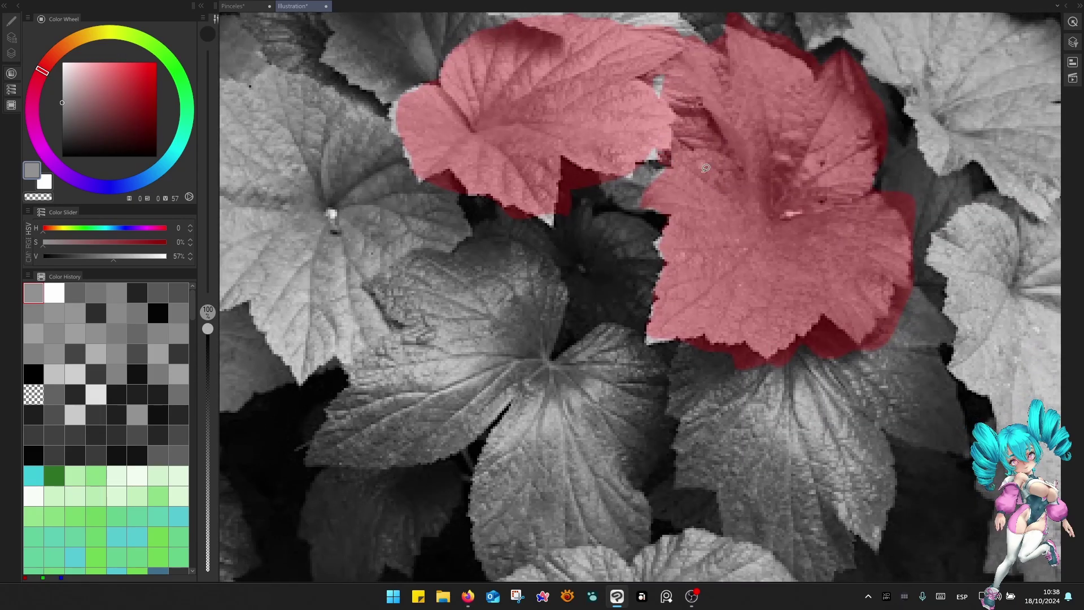
# Remove the excess mask from the dark notch beside the first leaf's lower tip using transparent colour.
pyautogui.scroll(-5, 706, 168)
pyautogui.scroll(6, 702, 200)
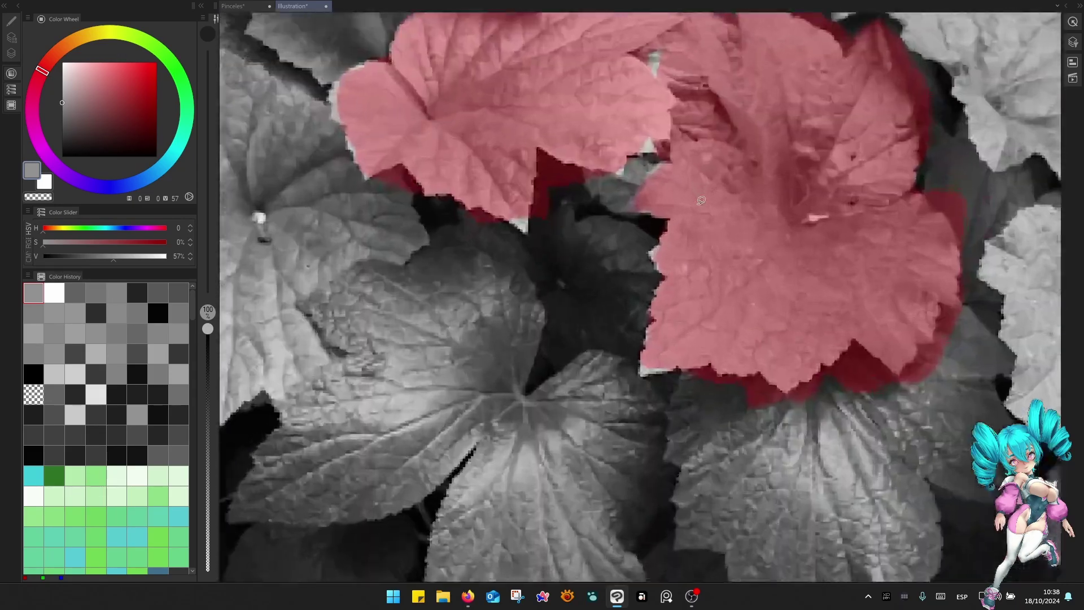
pyautogui.scroll(4, 702, 200)
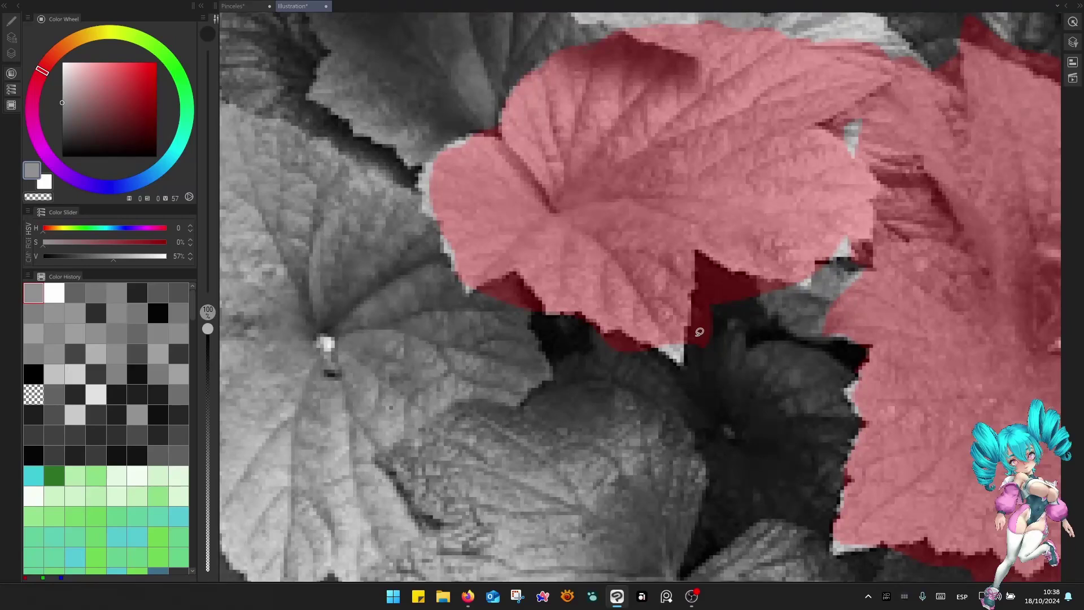
pyautogui.moveTo(715, 258); pyautogui.dragTo(708, 323)
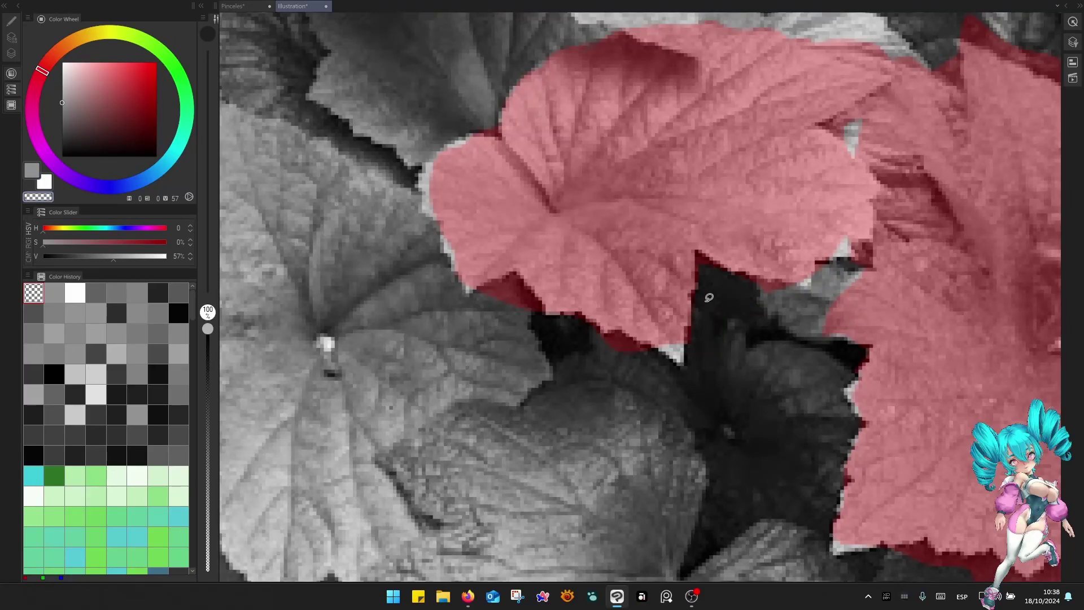
# Switch to the Basic Enso brush at 2.5 mm and extend the mask over the first leaf's lower tip.
pyautogui.press('u')
pyautogui.press('b')
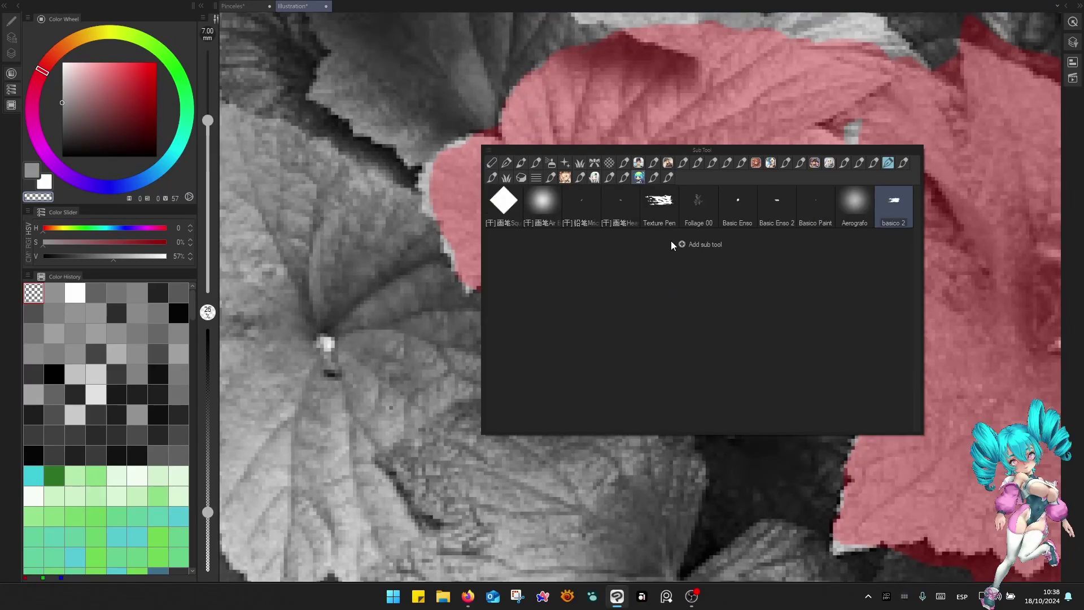
pyautogui.click(741, 206)
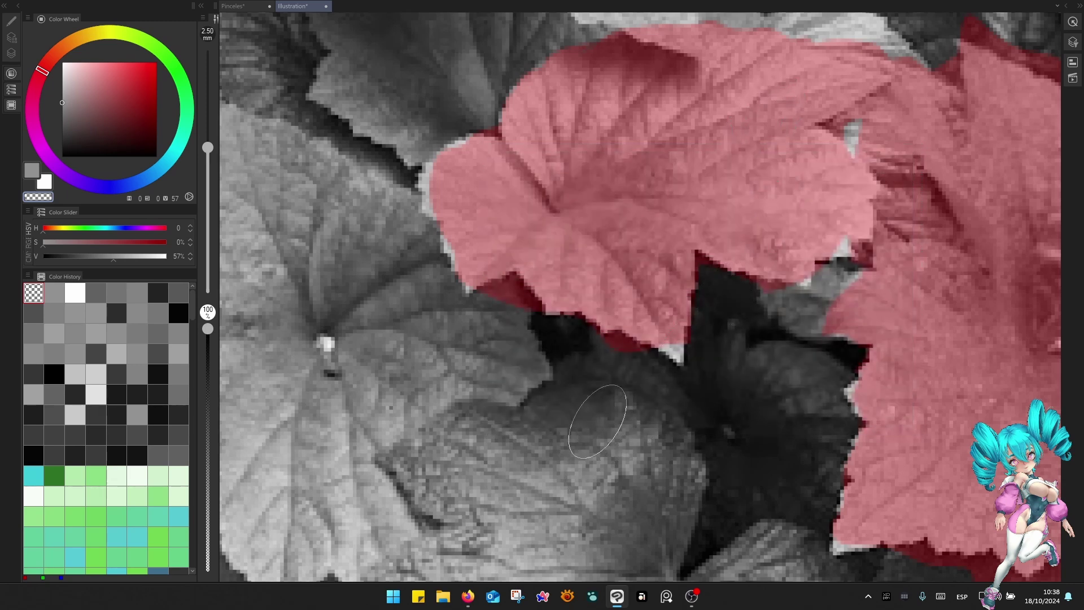
pyautogui.press('c')
pyautogui.moveTo(661, 328); pyautogui.dragTo(678, 355)
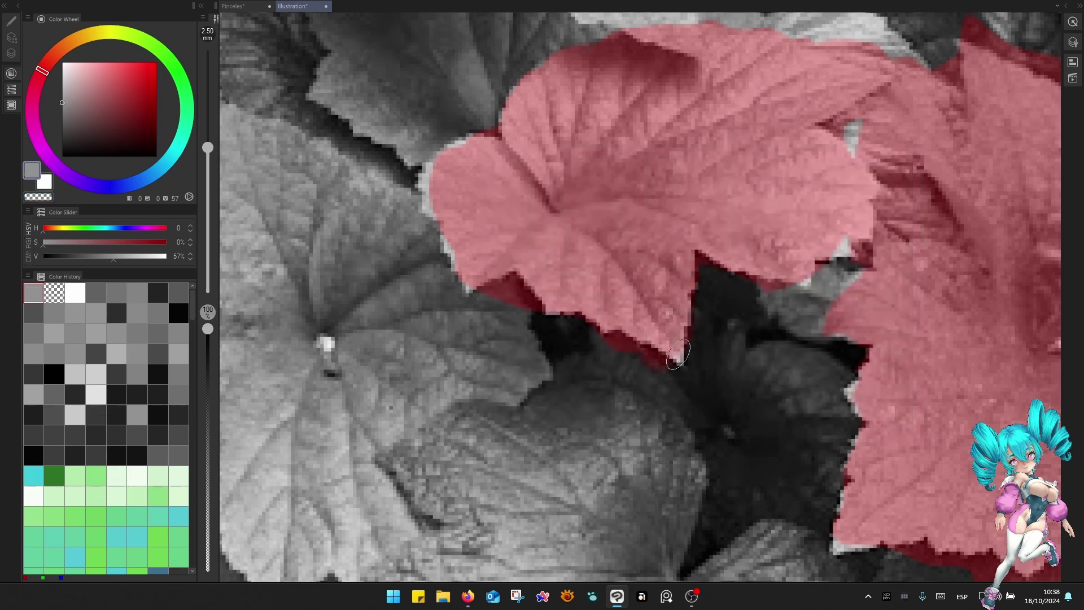
# Reduce the brush to 1 mm, trim excess mask around the smaller leaf's lower tip, and touch up the tip itself.
pyautogui.scroll(1, 754, 291)
pyautogui.hotkey('shift', 'space')
pyautogui.moveTo(758, 300); pyautogui.dragTo(717, 387)
pyautogui.press('c')
pyautogui.press('[')
pyautogui.press('[')
pyautogui.press('[')
pyautogui.press('[')
pyautogui.press('c')
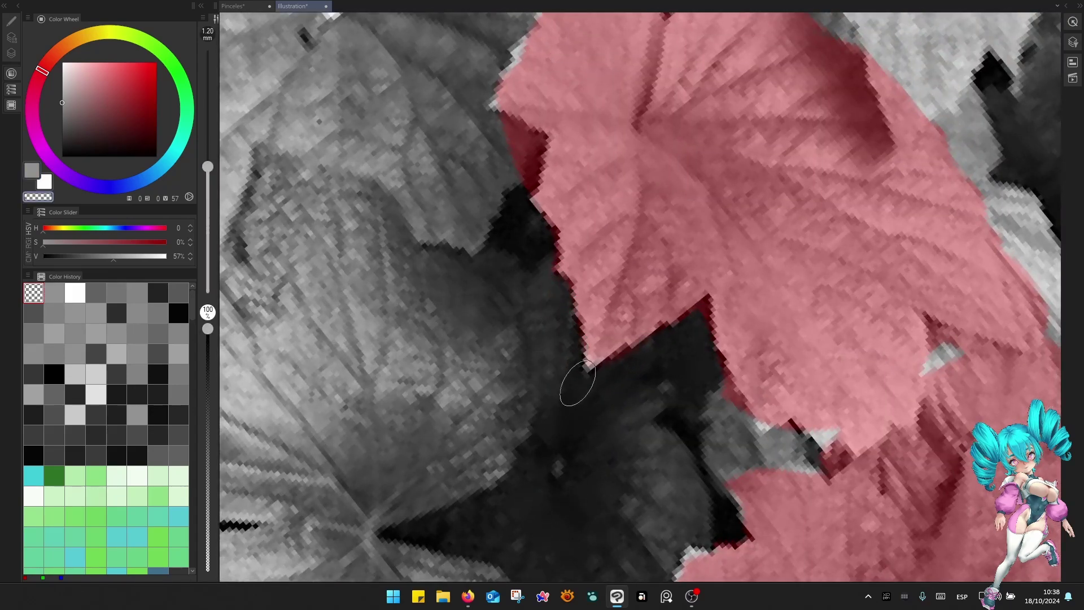
pyautogui.press('c')
pyautogui.press('[')
pyautogui.moveTo(582, 360); pyautogui.dragTo(591, 361)
# Remove the excess mask from the dark notch on the smaller leaf's left side using transparent colour.
pyautogui.press('space')
pyautogui.moveTo(544, 235); pyautogui.dragTo(574, 373)
pyautogui.press('c')
pyautogui.moveTo(531, 263)
pyautogui.mouseDown()
pyautogui.moveTo(566, 284)
pyautogui.moveTo(556, 329)
pyautogui.mouseUp()
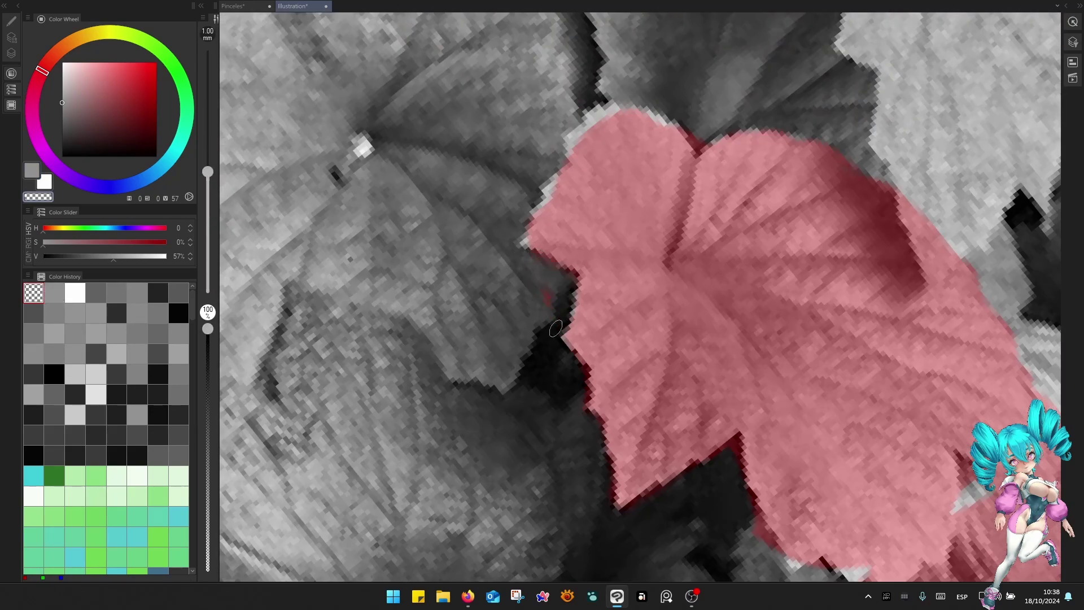
pyautogui.moveTo(568, 253); pyautogui.dragTo(551, 328)
# Extend the mask over the bright uncovered rim of the smaller leaf's upper-left lobe.
pyautogui.press('c')
pyautogui.press(']')
pyautogui.moveTo(596, 197)
pyautogui.mouseDown()
pyautogui.moveTo(571, 204)
pyautogui.moveTo(520, 302)
pyautogui.mouseUp()
pyautogui.scroll(-3, 648, 218)
pyautogui.press('c')
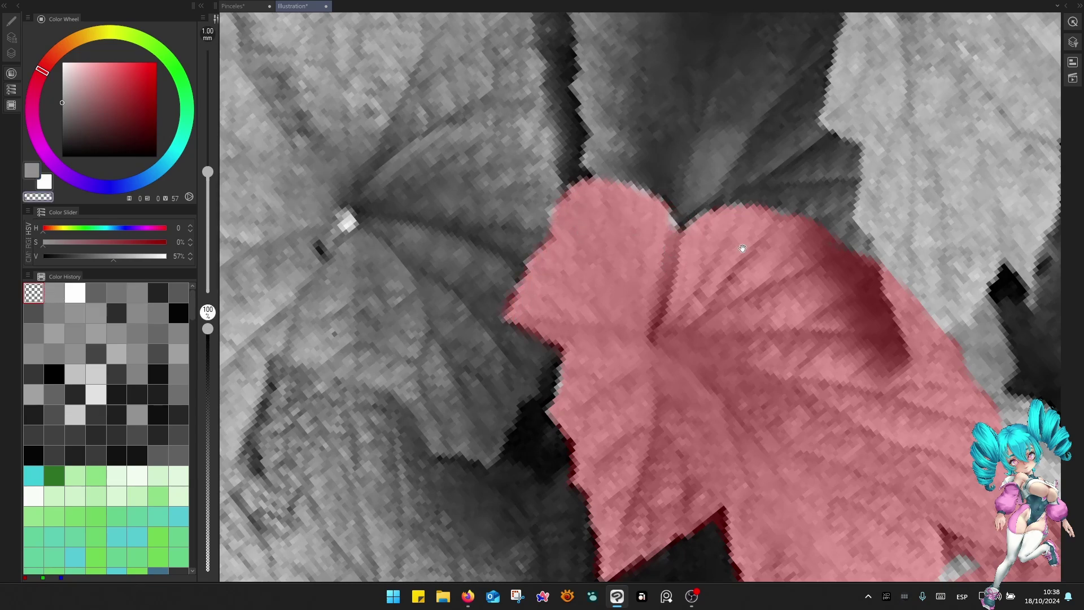
# Touch up the mask along the folded right part of the smaller leaf.
pyautogui.scroll(3, 815, 287)
pyautogui.press('[')
pyautogui.scroll(-3, 815, 287)
pyautogui.press('c')
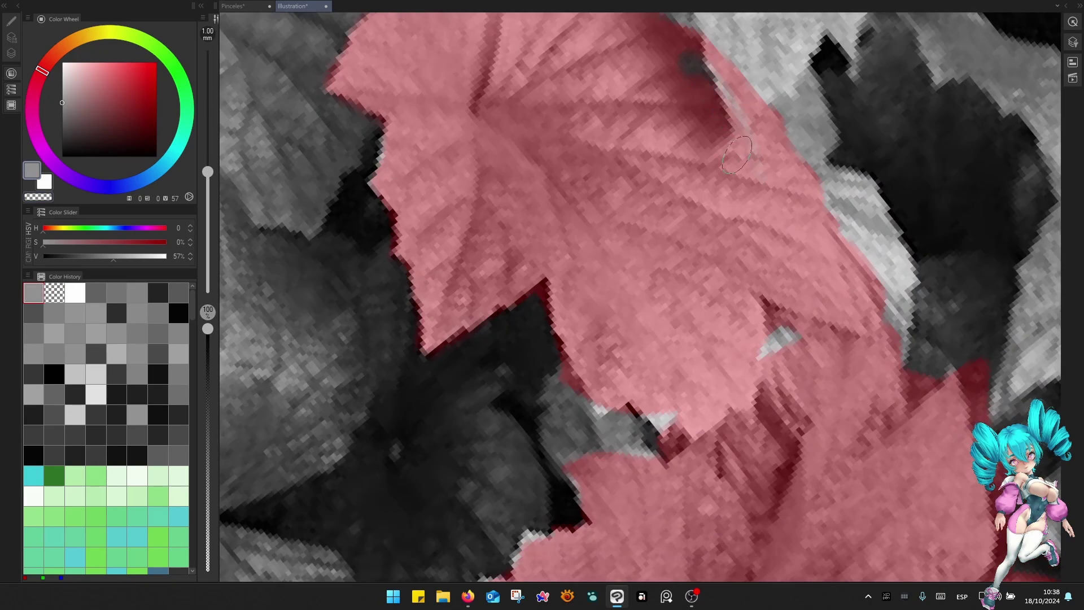
pyautogui.press(']')
pyautogui.press(']')
pyautogui.scroll(3, 774, 278)
pyautogui.moveTo(774, 278)
pyautogui.mouseDown()
pyautogui.moveTo(733, 265)
pyautogui.moveTo(764, 278)
pyautogui.moveTo(743, 232)
pyautogui.mouseUp()
# Refine the mask along the smaller leaf's notched lower edge beside the gap between both leaves.
pyautogui.press('[')
pyautogui.press('[')
pyautogui.moveTo(651, 276); pyautogui.dragTo(684, 282)
pyautogui.scroll(-3, 600, 276)
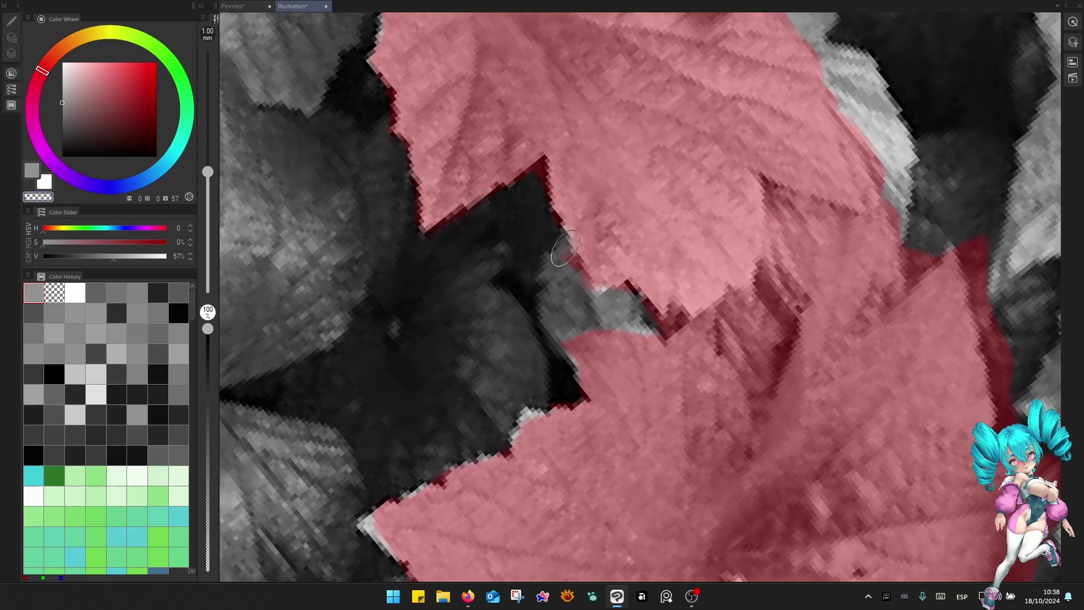
pyautogui.press('c')
pyautogui.scroll(3, 665, 375)
pyautogui.press('c')
# Extend the mask over the bright edges of the larger leaf's upper-left lobes.
pyautogui.scroll(-3, 603, 230)
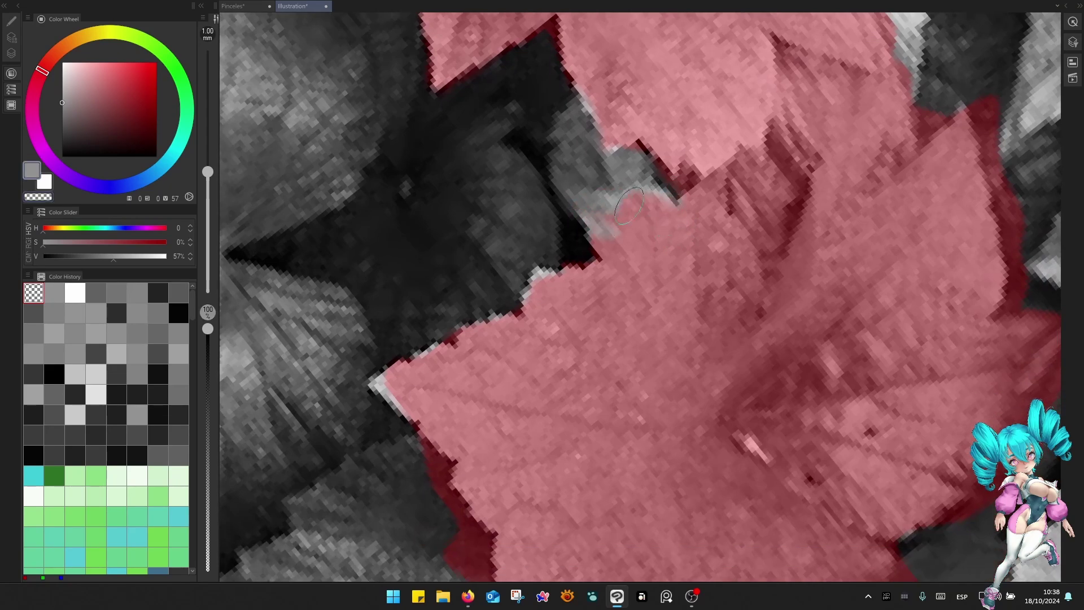
pyautogui.scroll(3, 603, 230)
pyautogui.moveTo(570, 190); pyautogui.dragTo(612, 274)
pyautogui.scroll(-3, 542, 310)
# Clean the mask edge beside the larger leaf's leftmost tip and cover the bright tip with mask.
pyautogui.scroll(3, 538, 315)
pyautogui.press(']')
pyautogui.press(']')
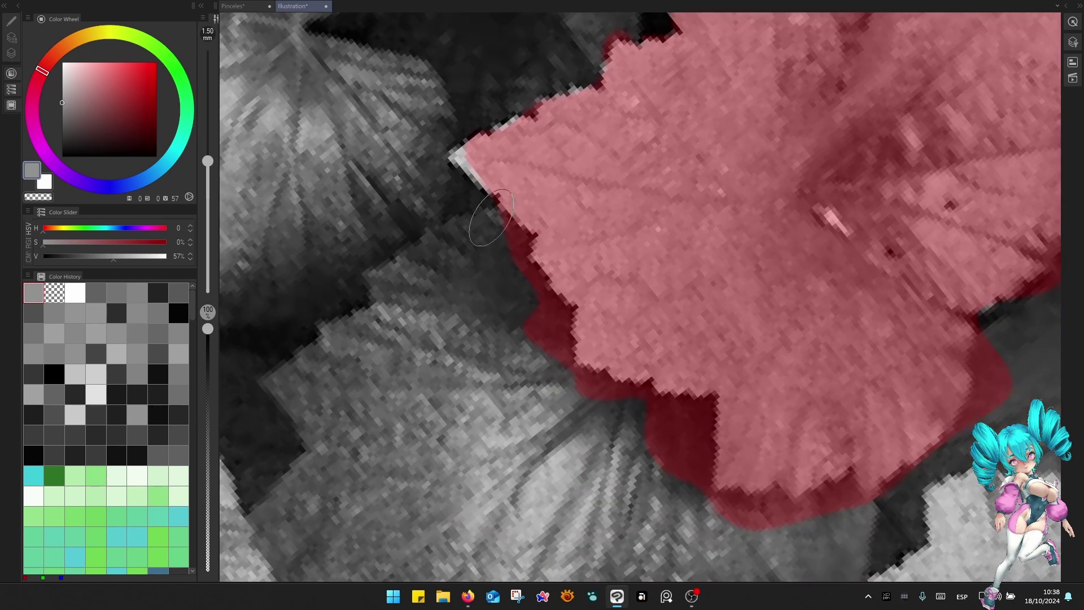
pyautogui.moveTo(541, 305); pyautogui.dragTo(545, 353)
pyautogui.press('c')
pyautogui.press('[')
pyautogui.press('[')
pyautogui.moveTo(461, 177)
pyautogui.mouseDown()
pyautogui.moveTo(454, 161)
pyautogui.moveTo(479, 187)
pyautogui.mouseUp()
# Trim the excess mask along the larger leaf's lower-left and bottom edges with transparent colour.
pyautogui.press('space')
pyautogui.moveTo(571, 292); pyautogui.dragTo(530, 213)
pyautogui.press('c')
pyautogui.moveTo(534, 297)
pyautogui.mouseDown()
pyautogui.moveTo(607, 323)
pyautogui.moveTo(583, 333)
pyautogui.moveTo(645, 357)
pyautogui.moveTo(657, 409)
pyautogui.moveTo(750, 442)
pyautogui.moveTo(520, 306)
pyautogui.moveTo(655, 343)
pyautogui.moveTo(659, 439)
pyautogui.moveTo(664, 378)
pyautogui.moveTo(737, 354)
pyautogui.mouseUp()
pyautogui.press('space')
pyautogui.press(']')
pyautogui.press('space')
pyautogui.moveTo(789, 380); pyautogui.dragTo(693, 436)
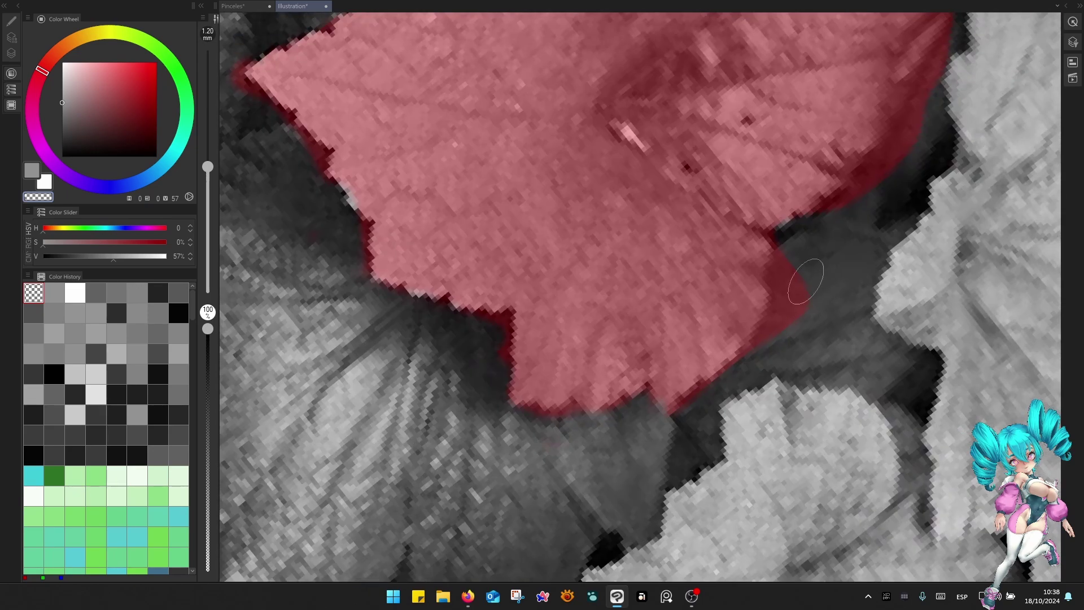
# Remove the excess mask along the larger leaf's right side up to its upper tip with the 1.2 mm brush.
pyautogui.scroll(-5, 778, 295)
pyautogui.scroll(5, 734, 378)
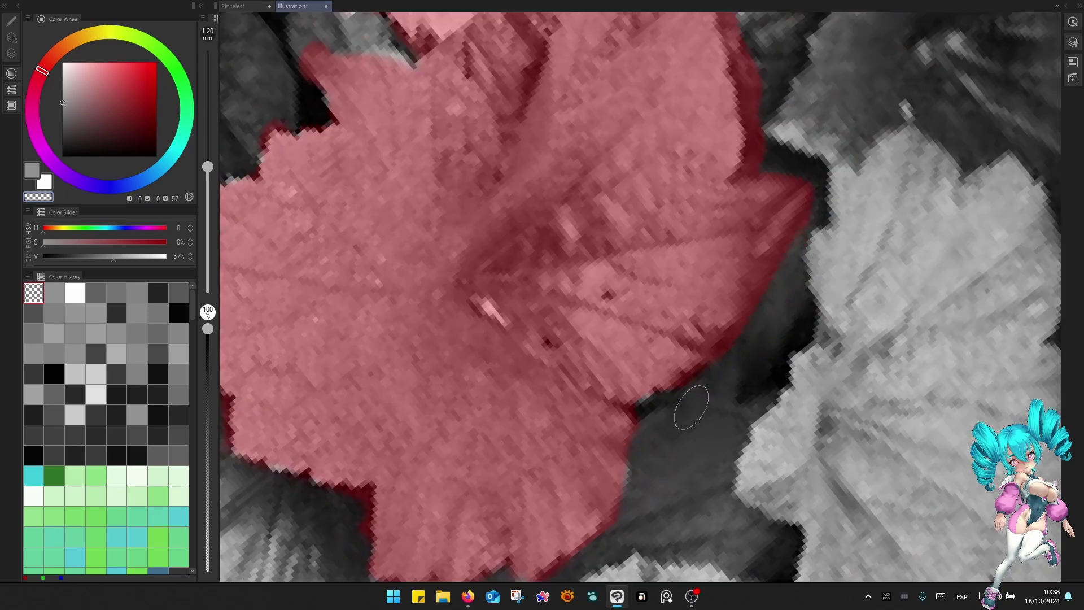
pyautogui.scroll(-5, 691, 408)
pyautogui.scroll(5, 758, 358)
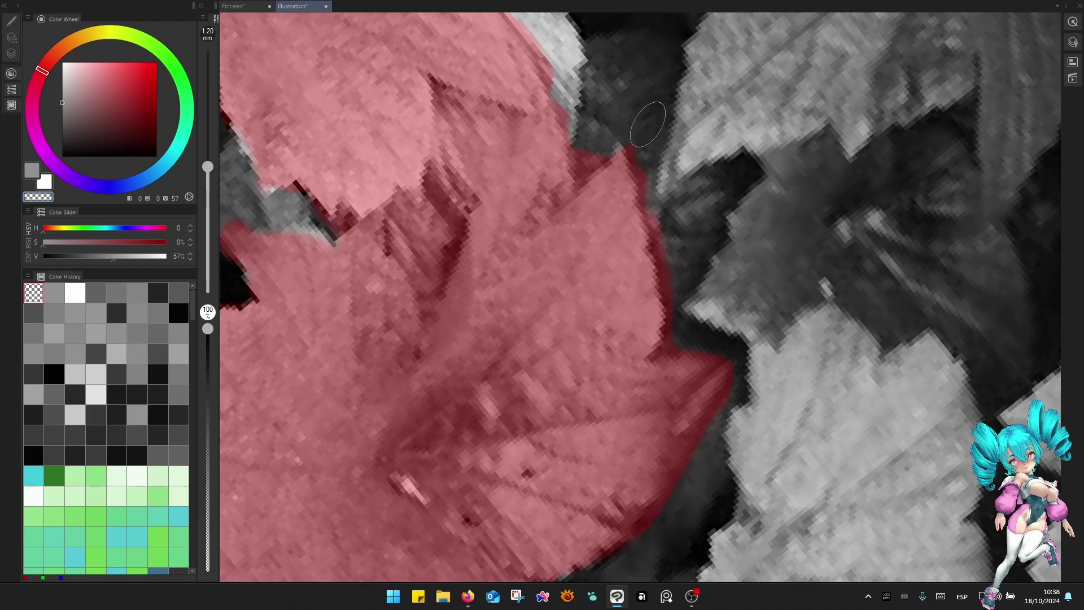
pyautogui.scroll(-7, 663, 144)
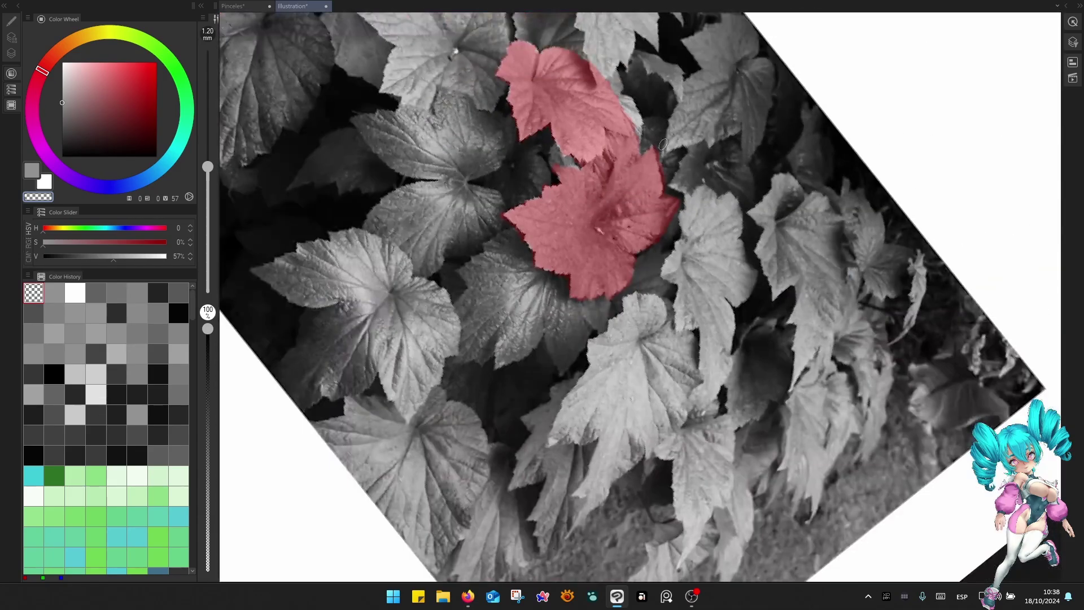
# Turn the Quick Mask into a selection and add a layer mask from it to Layer 1, leaving the mask editable.
pyautogui.moveTo(663, 145); pyautogui.dragTo(736, 251)
pyautogui.moveTo(866, 426); pyautogui.dragTo(893, 233)
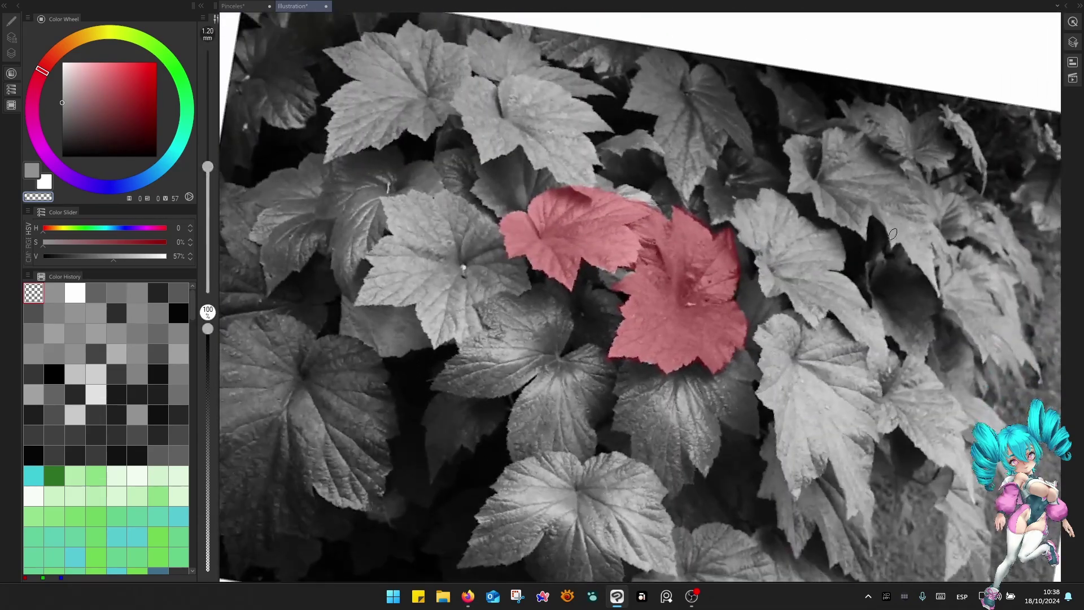
pyautogui.scroll(2, 760, 318)
pyautogui.scroll(2, 653, 322)
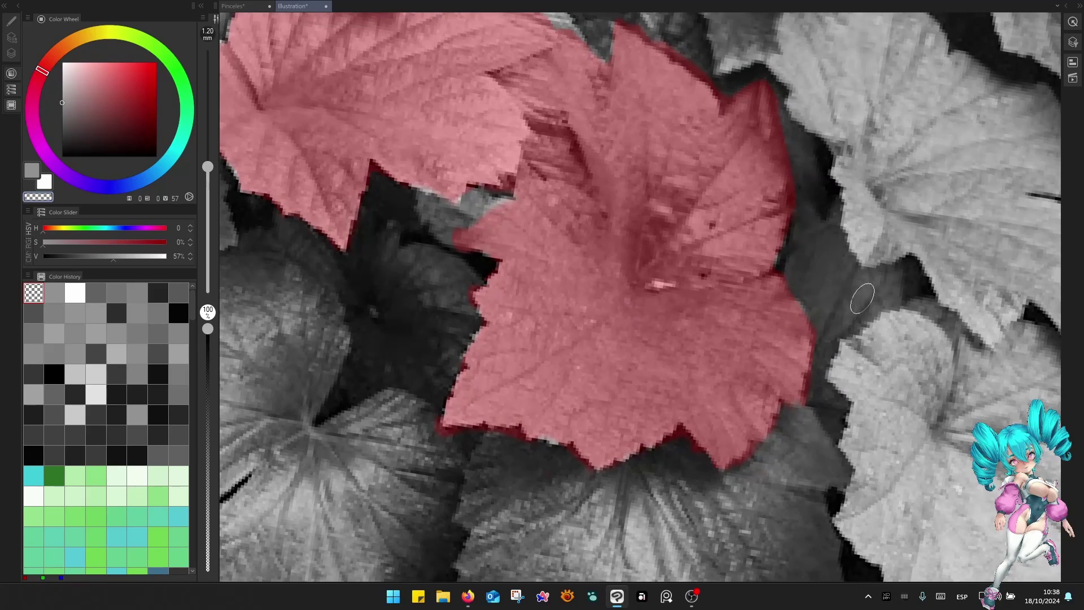
pyautogui.rightClick(860, 289)
pyautogui.click(789, 257)
pyautogui.hotkey('ctrl', 'l')
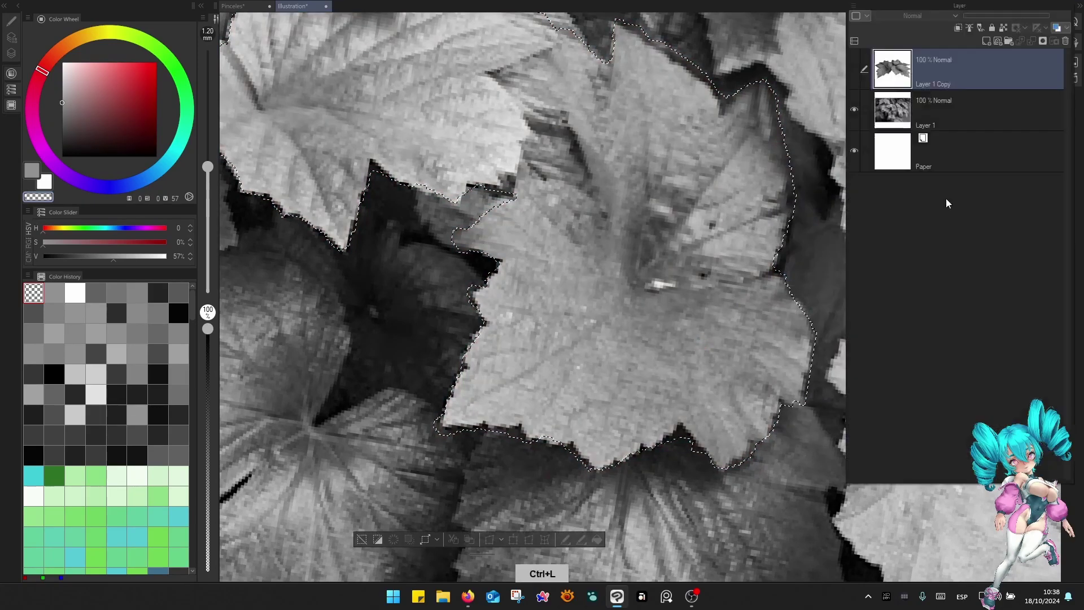
pyautogui.click(954, 116)
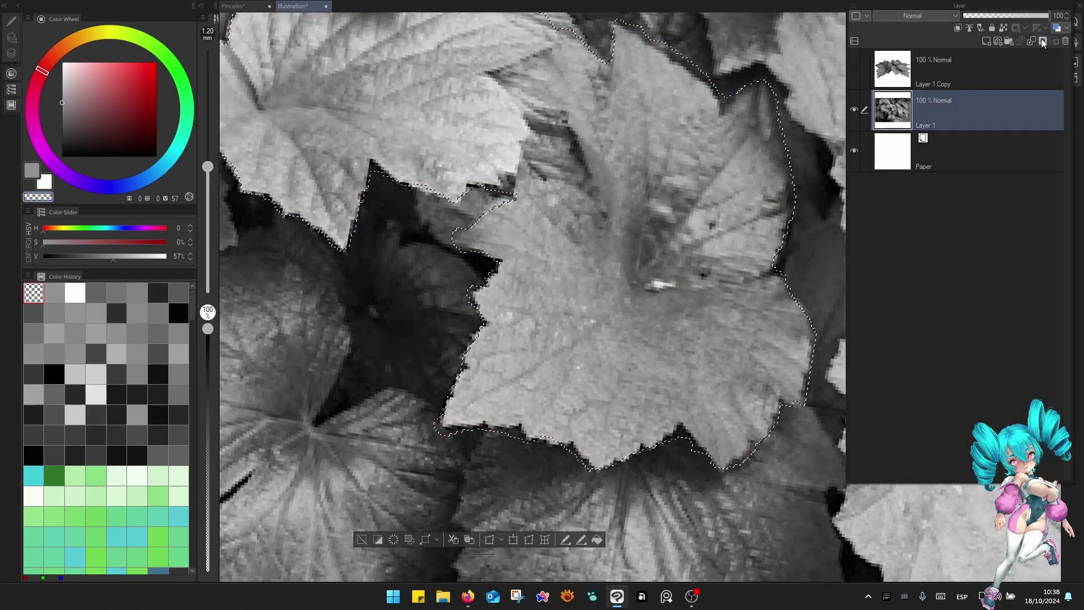
pyautogui.click(1043, 41)
pyautogui.click(1056, 41)
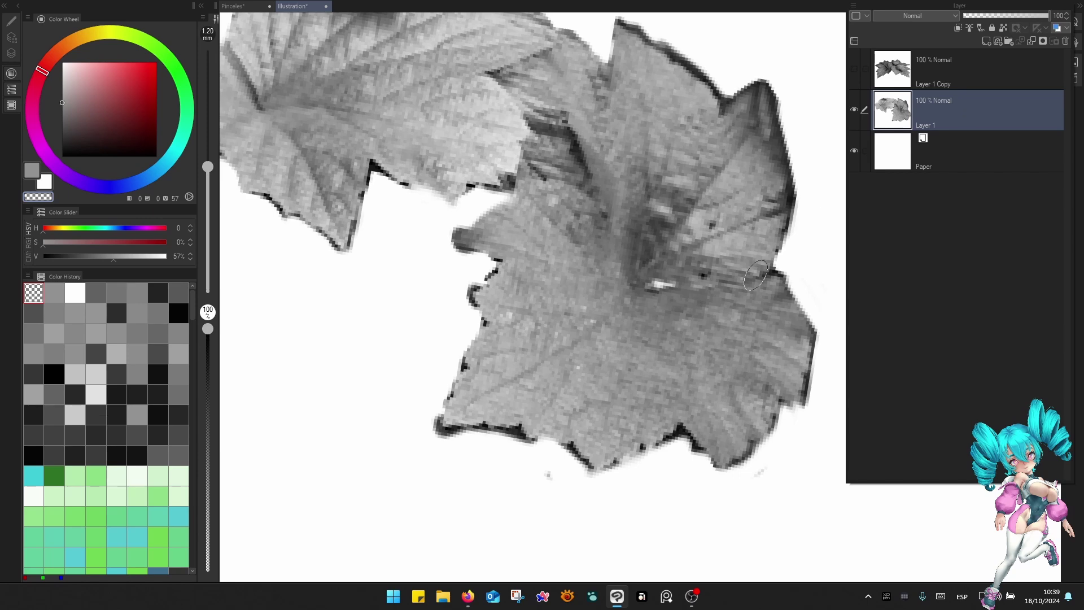
pyautogui.hotkey('ctrl', 'z')
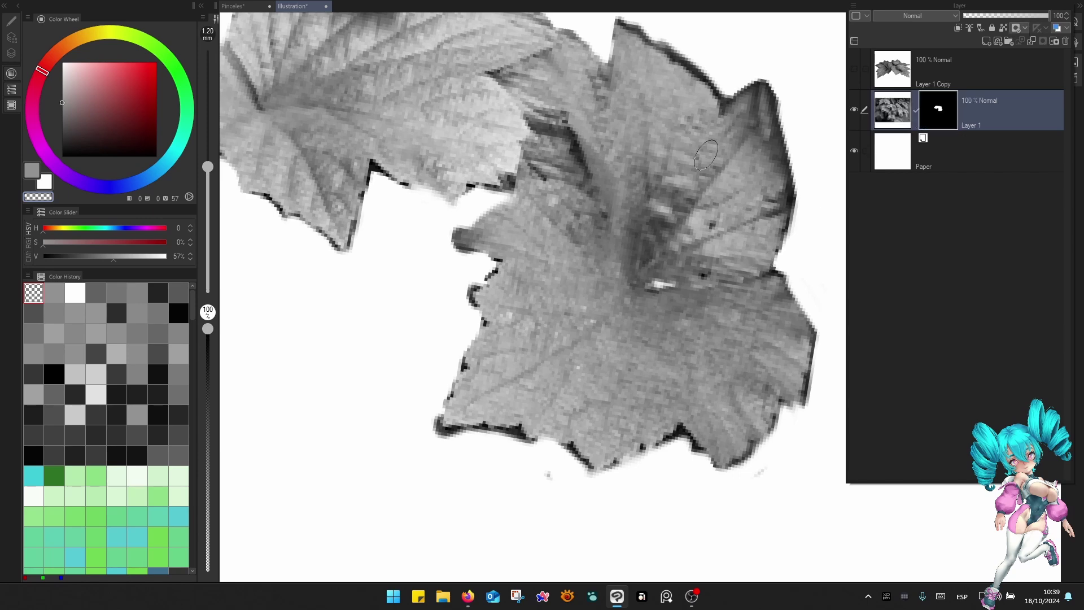
# Erase the dark fringe along the larger leaf's pointed right lobe on the layer mask with a 0.7 mm brush.
pyautogui.scroll(3, 706, 155)
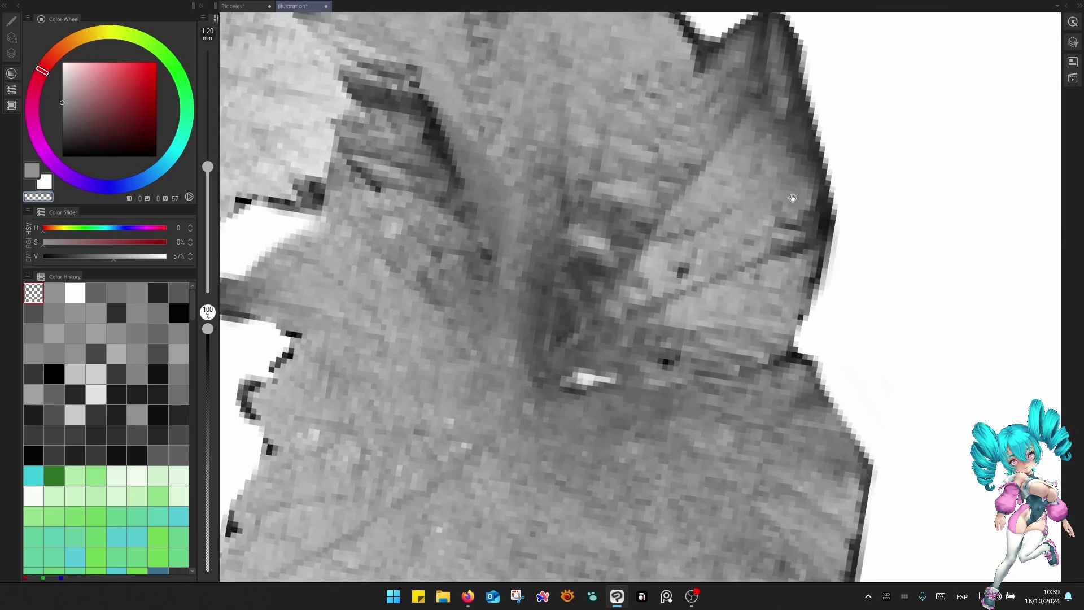
pyautogui.moveTo(792, 198); pyautogui.dragTo(723, 300)
pyautogui.hotkey('ctrl', 'l')
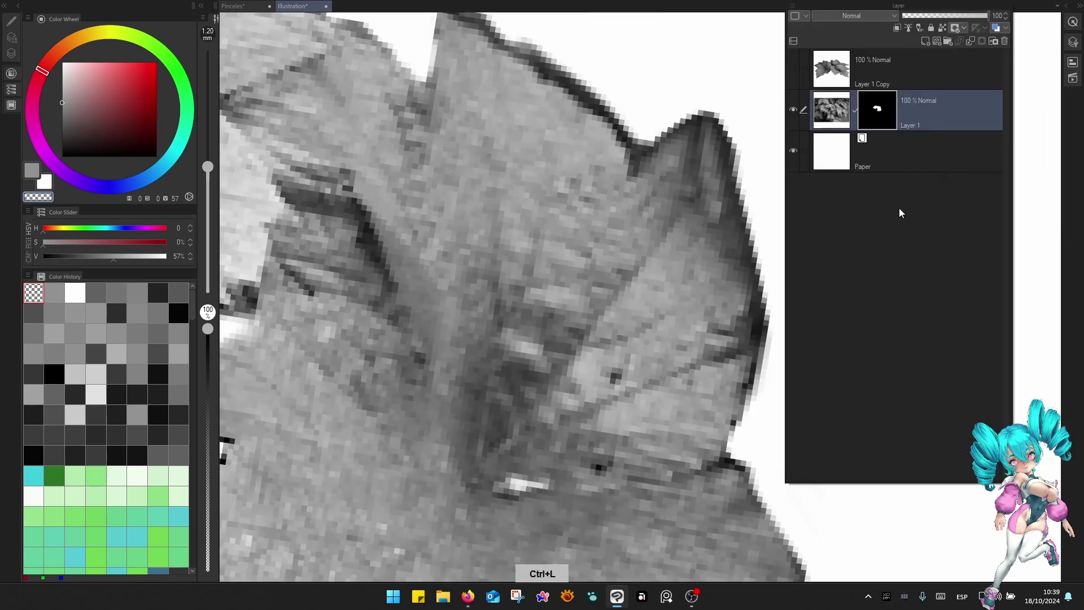
pyautogui.hotkey('ctrl', 'l')
pyautogui.press('[')
pyautogui.press('[')
pyautogui.press('[')
pyautogui.press('c')
pyautogui.moveTo(722, 104)
pyautogui.mouseDown()
pyautogui.moveTo(751, 198)
pyautogui.moveTo(745, 163)
pyautogui.moveTo(774, 302)
pyautogui.moveTo(774, 270)
pyautogui.moveTo(762, 393)
pyautogui.moveTo(769, 292)
pyautogui.moveTo(770, 358)
pyautogui.mouseUp()
pyautogui.press('c')
pyautogui.moveTo(721, 134); pyautogui.dragTo(754, 263)
pyautogui.moveTo(736, 181); pyautogui.dragTo(768, 376)
# Erase the dark fringe between the larger leaf's upper tip and its pointed right lobe on the layer mask.
pyautogui.hotkey('shift', 'space')
pyautogui.moveTo(759, 92)
pyautogui.mouseDown()
pyautogui.moveTo(787, 112)
pyautogui.moveTo(807, 257)
pyautogui.mouseUp()
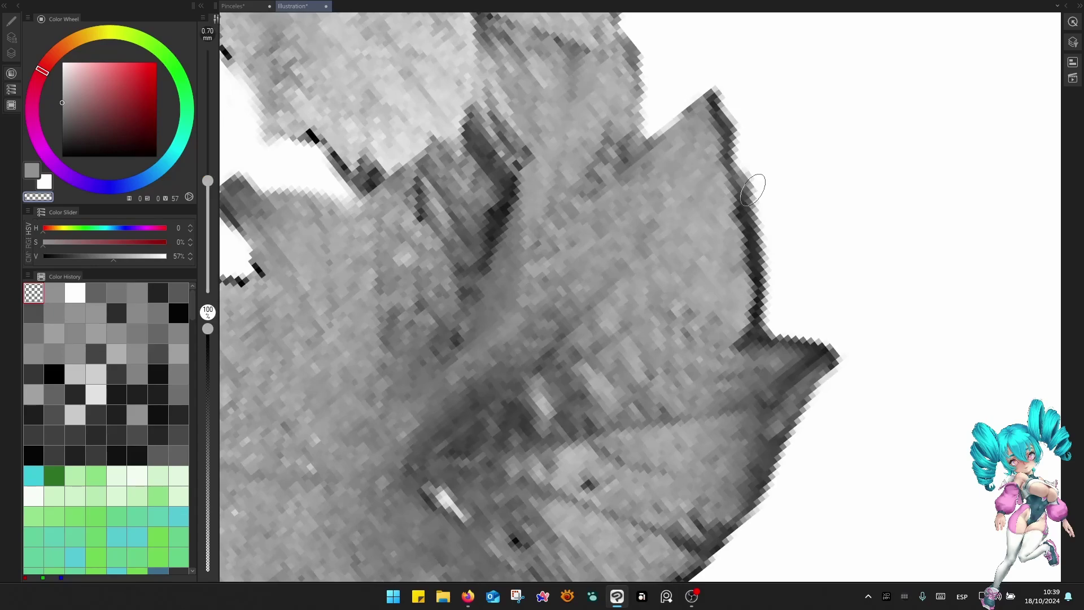
pyautogui.moveTo(745, 169); pyautogui.dragTo(758, 248)
pyautogui.moveTo(753, 198)
pyautogui.mouseDown()
pyautogui.moveTo(764, 315)
pyautogui.moveTo(753, 249)
pyautogui.mouseUp()
pyautogui.moveTo(713, 71); pyautogui.dragTo(740, 161)
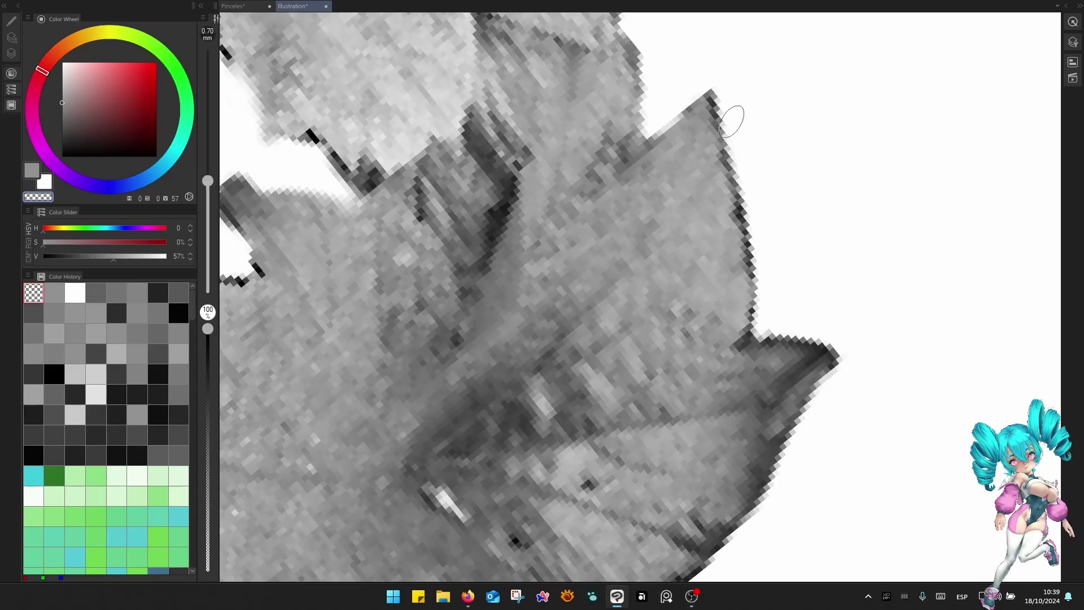
pyautogui.moveTo(736, 116); pyautogui.dragTo(765, 269)
pyautogui.press('space')
pyautogui.moveTo(676, 106); pyautogui.dragTo(758, 271)
pyautogui.press('[')
pyautogui.moveTo(708, 176); pyautogui.dragTo(735, 255)
# Erase the dark fringe along the smaller leaf's left edge down to its lower tip at 0.7 mm.
pyautogui.moveTo(257, 176)
pyautogui.mouseDown()
pyautogui.moveTo(352, 192)
pyautogui.moveTo(508, 196)
pyautogui.moveTo(547, 220)
pyautogui.mouseUp()
pyautogui.press('space')
pyautogui.moveTo(481, 175); pyautogui.dragTo(611, 291)
pyautogui.press(']')
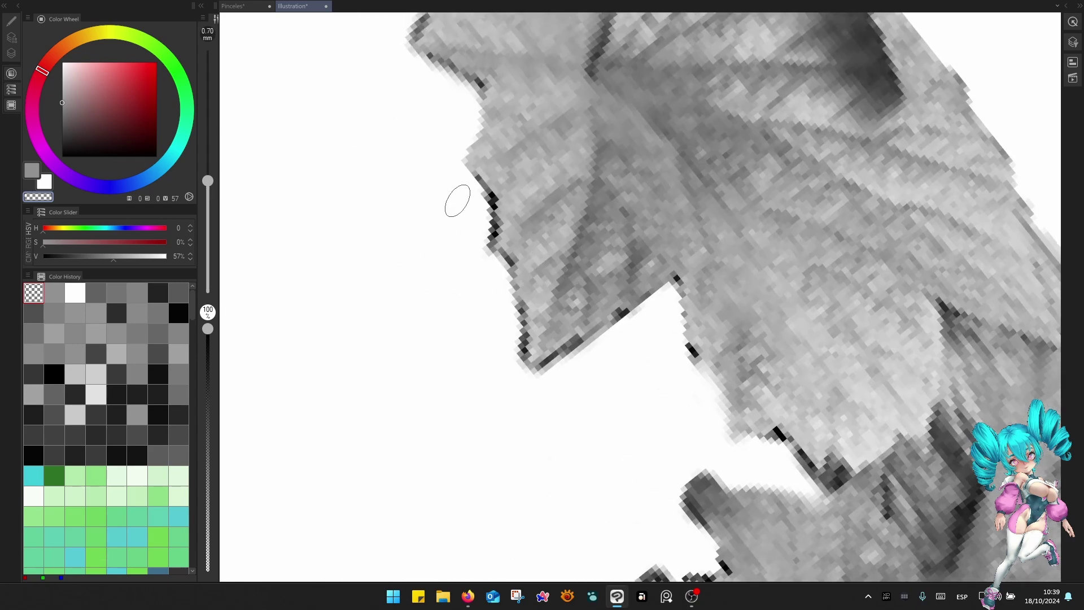
pyautogui.moveTo(469, 199)
pyautogui.mouseDown()
pyautogui.moveTo(487, 226)
pyautogui.moveTo(527, 396)
pyautogui.mouseUp()
# Set the brush to 0.8 mm and erase the dark fringes around the larger leaf's upper-left lobes.
pyautogui.press('space')
pyautogui.moveTo(563, 436); pyautogui.dragTo(539, 176)
pyautogui.press(']')
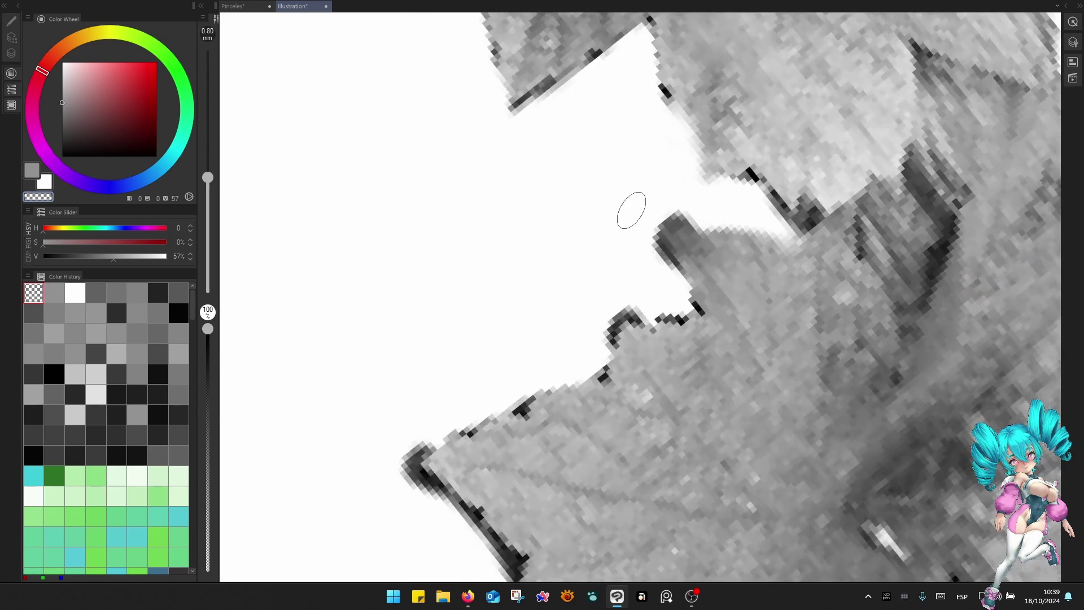
pyautogui.moveTo(644, 229); pyautogui.dragTo(681, 316)
pyautogui.moveTo(675, 220); pyautogui.dragTo(699, 286)
pyautogui.moveTo(642, 315)
pyautogui.mouseDown()
pyautogui.moveTo(608, 315)
pyautogui.moveTo(600, 339)
pyautogui.mouseUp()
# Set the brush to 1 mm and clean the fringe from the larger leaf's leftmost tip and lower-left edge.
pyautogui.press('space')
pyautogui.moveTo(571, 354); pyautogui.dragTo(746, 123)
pyautogui.press(']')
pyautogui.moveTo(585, 201)
pyautogui.mouseDown()
pyautogui.moveTo(576, 242)
pyautogui.moveTo(700, 380)
pyautogui.mouseUp()
pyautogui.scroll(-2, 676, 277)
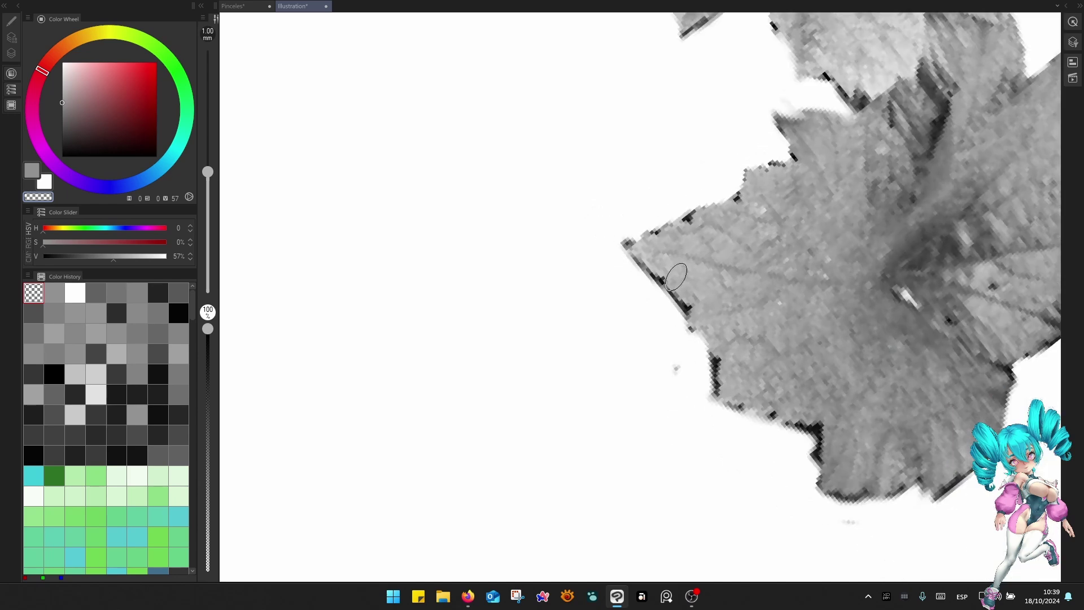
pyautogui.moveTo(813, 313); pyautogui.dragTo(746, 260)
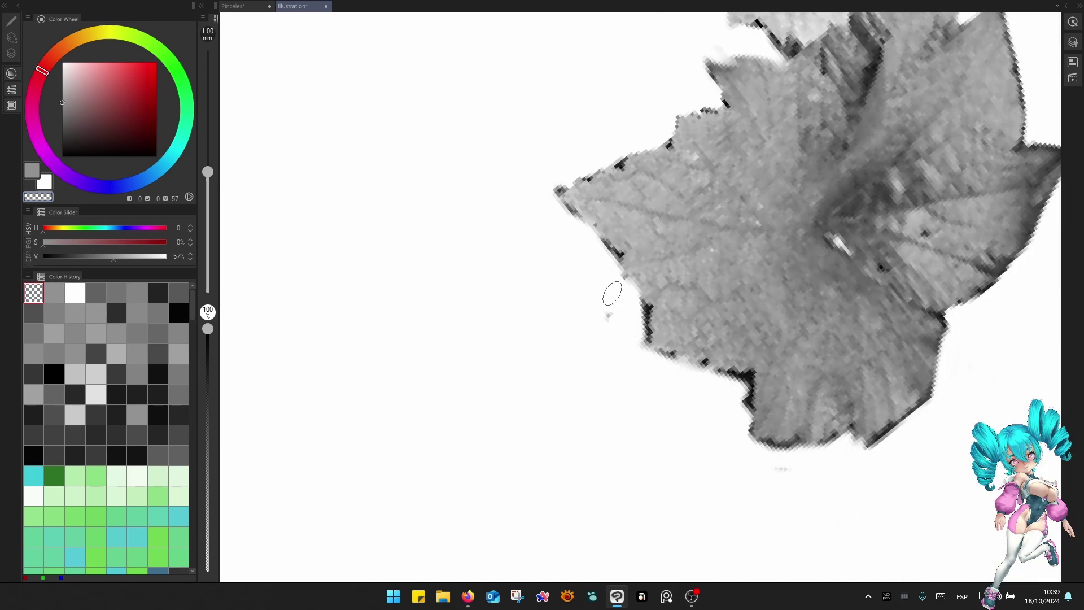
pyautogui.moveTo(713, 387)
pyautogui.mouseDown()
pyautogui.moveTo(745, 400)
pyautogui.moveTo(748, 413)
pyautogui.mouseUp()
# Set the brush to 1.2 mm and erase the remaining fringe and stray specks along the larger leaf's bottom edge.
pyautogui.press('space')
pyautogui.moveTo(876, 366); pyautogui.dragTo(738, 393)
pyautogui.press(']')
pyautogui.moveTo(787, 455); pyautogui.dragTo(730, 483)
pyautogui.moveTo(847, 348); pyautogui.dragTo(779, 406)
pyautogui.moveTo(797, 390); pyautogui.dragTo(815, 375)
# Apply the layer mask to Layer 1 so that only the two-leaf cutout is kept.
pyautogui.press('space')
pyautogui.moveTo(692, 182); pyautogui.dragTo(858, 480)
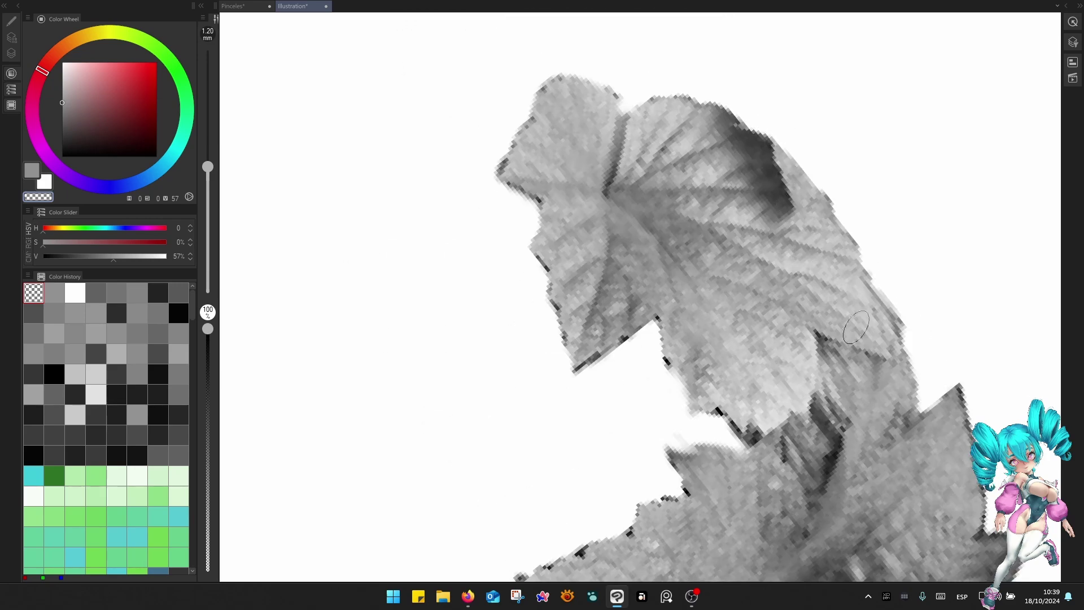
pyautogui.scroll(-2, 856, 327)
pyautogui.scroll(2, 734, 226)
pyautogui.hotkey('ctrl', 'l')
pyautogui.click(906, 41)
pyautogui.scroll(-2, 625, 261)
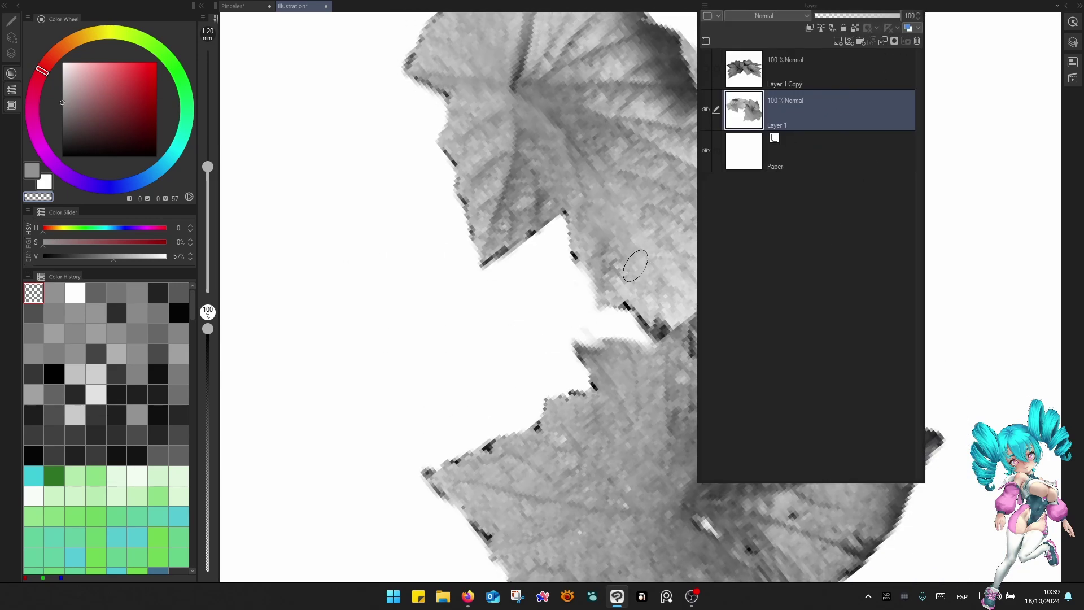
pyautogui.scroll(-3, 705, 239)
pyautogui.scroll(-4, 705, 239)
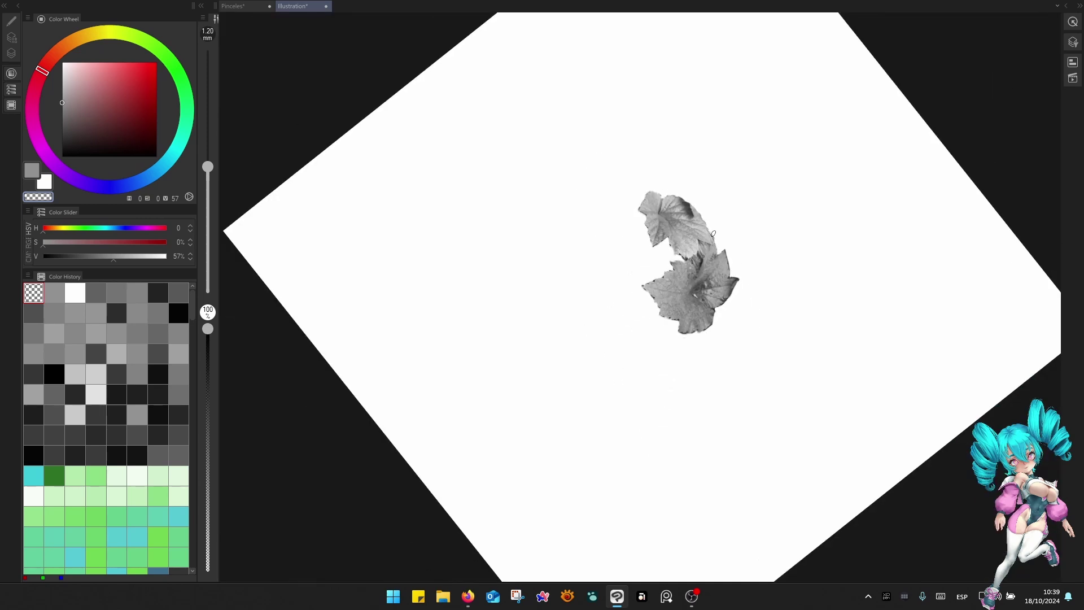
# Enlarge the two-leaf cutout to nearly the full canvas width, rotate it slightly counter-clockwise, and centre it.
pyautogui.press('q')
pyautogui.click(754, 170)
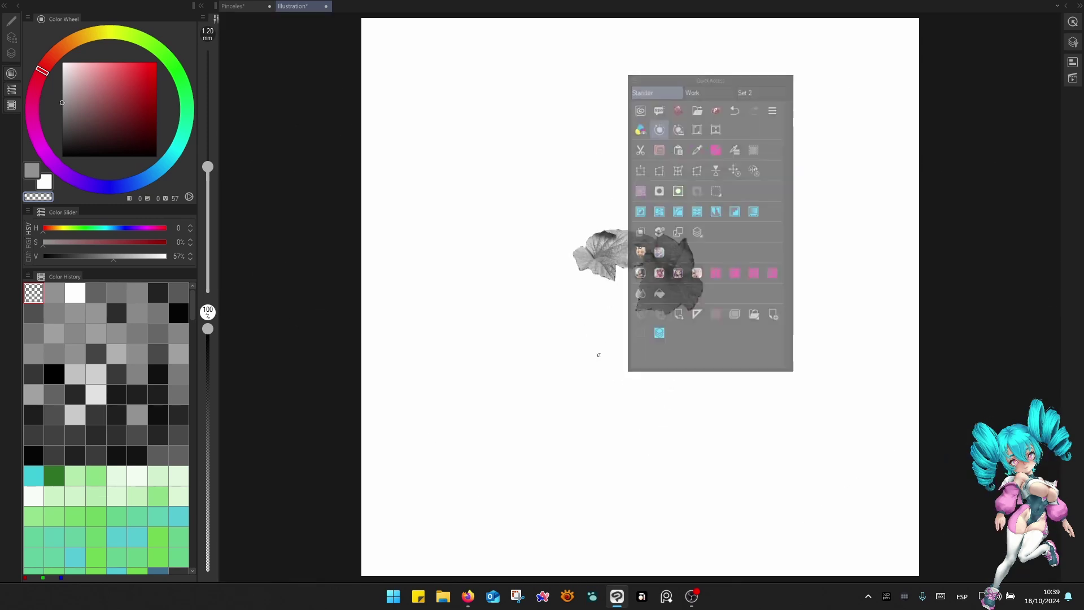
pyautogui.press('q')
pyautogui.click(653, 230)
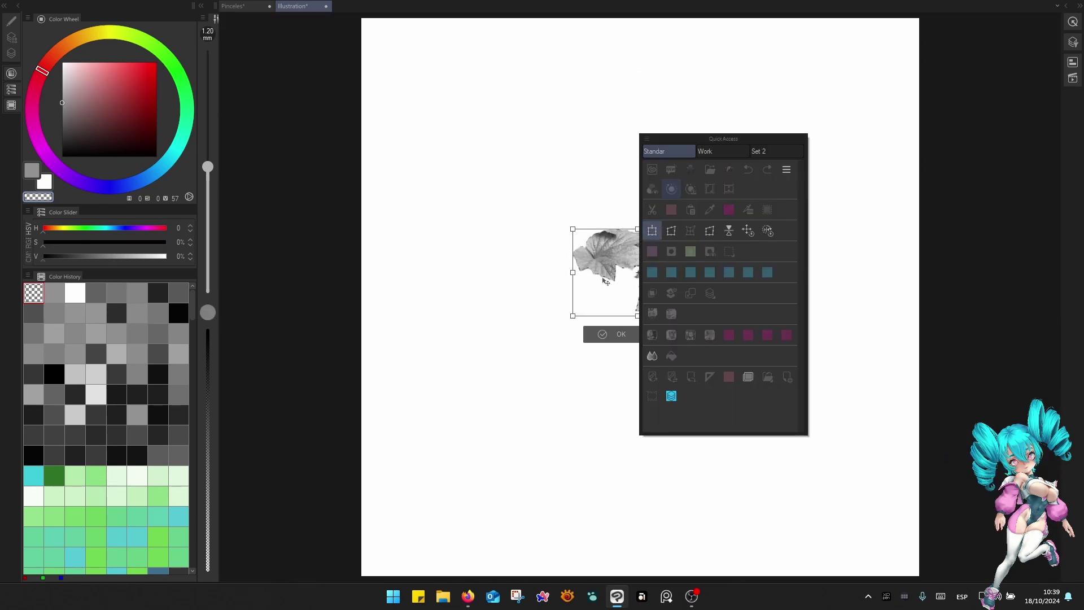
pyautogui.scroll(-2, 556, 304)
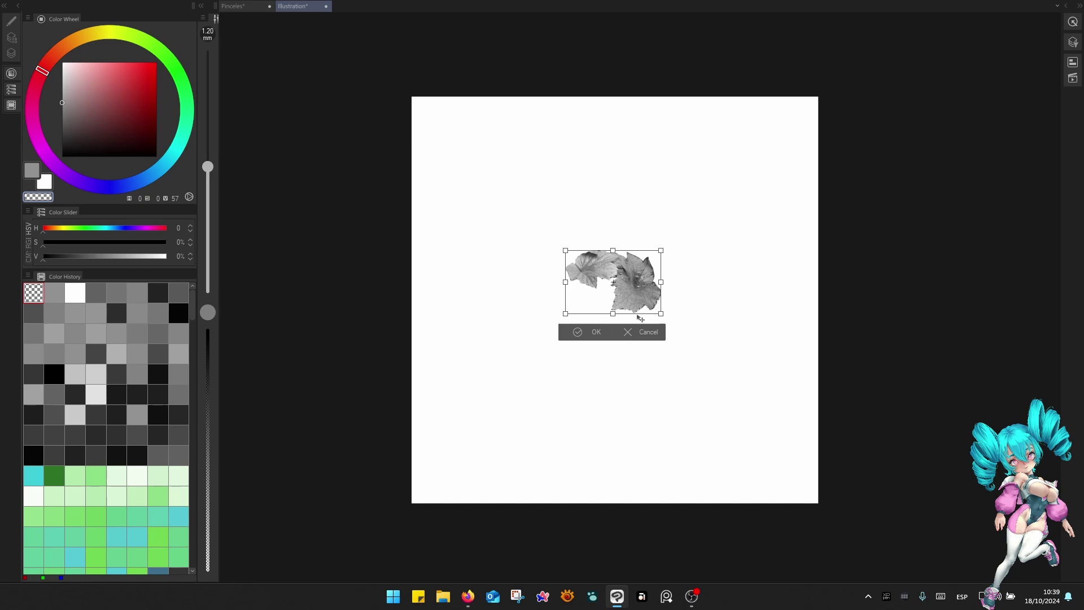
pyautogui.moveTo(613, 313); pyautogui.dragTo(611, 427)
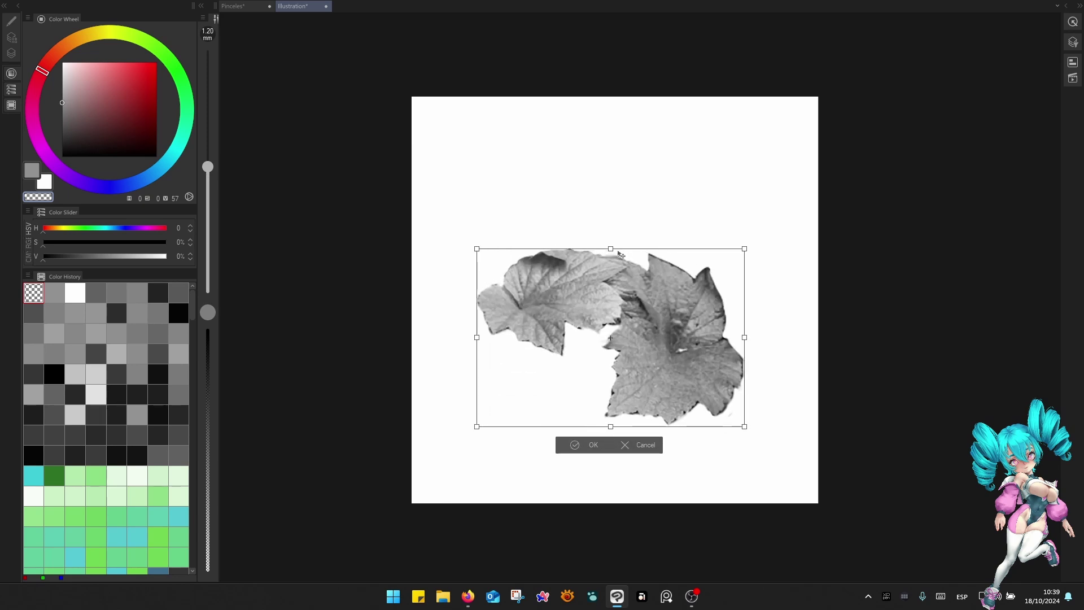
pyautogui.moveTo(620, 255); pyautogui.dragTo(733, 106)
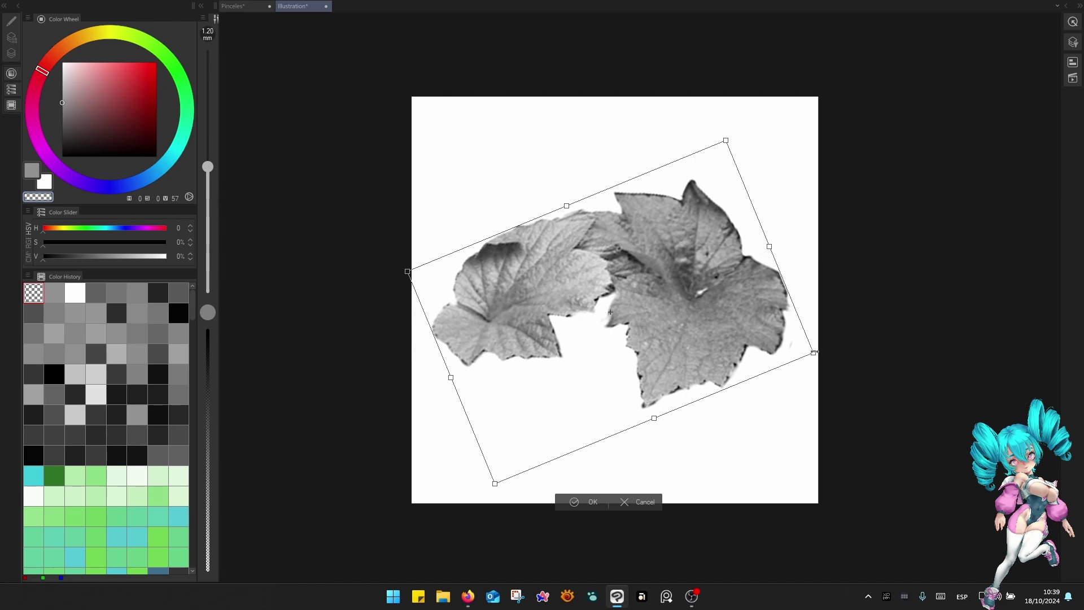
pyautogui.moveTo(815, 353); pyautogui.dragTo(842, 365)
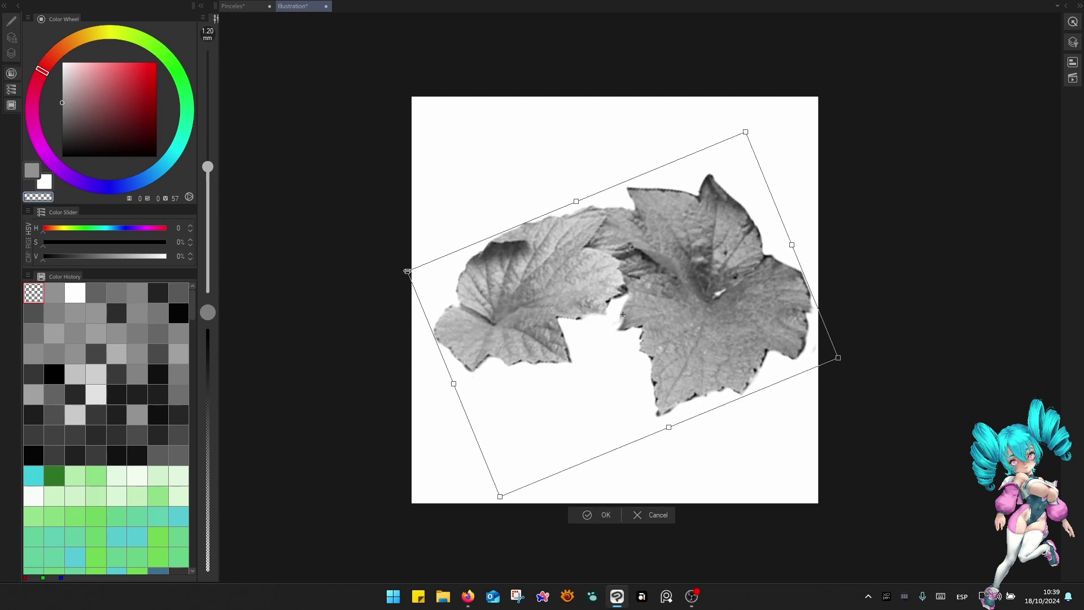
pyautogui.moveTo(408, 271); pyautogui.dragTo(405, 272)
pyautogui.click(597, 516)
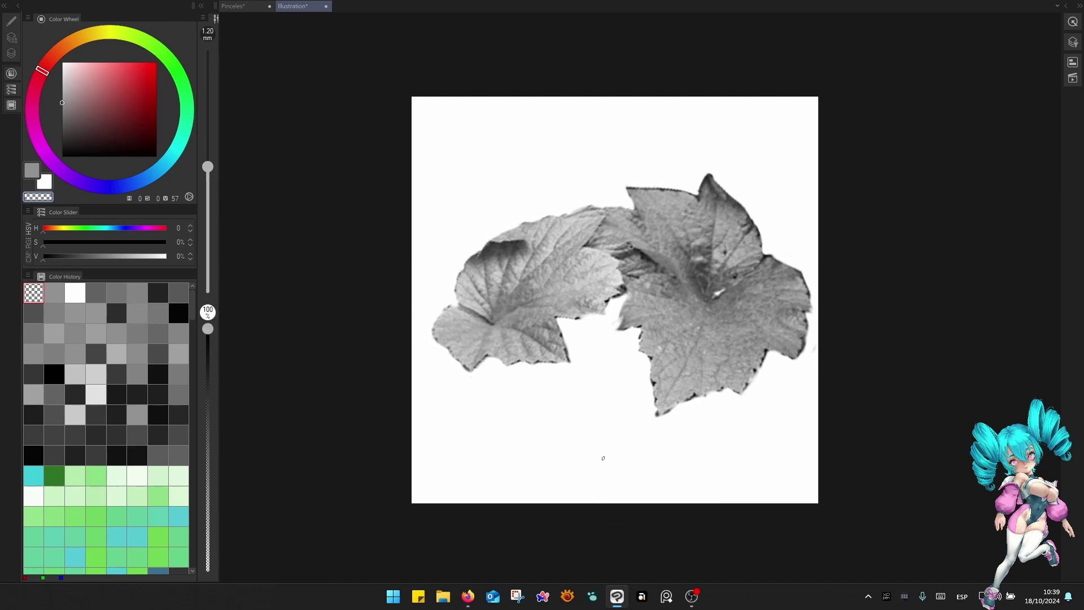
# Increase Layer 1's contrast with Level Correction by raising the black input point and lowering the white input point.
pyautogui.moveTo(715, 266); pyautogui.dragTo(705, 257)
pyautogui.hotkey('ctrl', 'l')
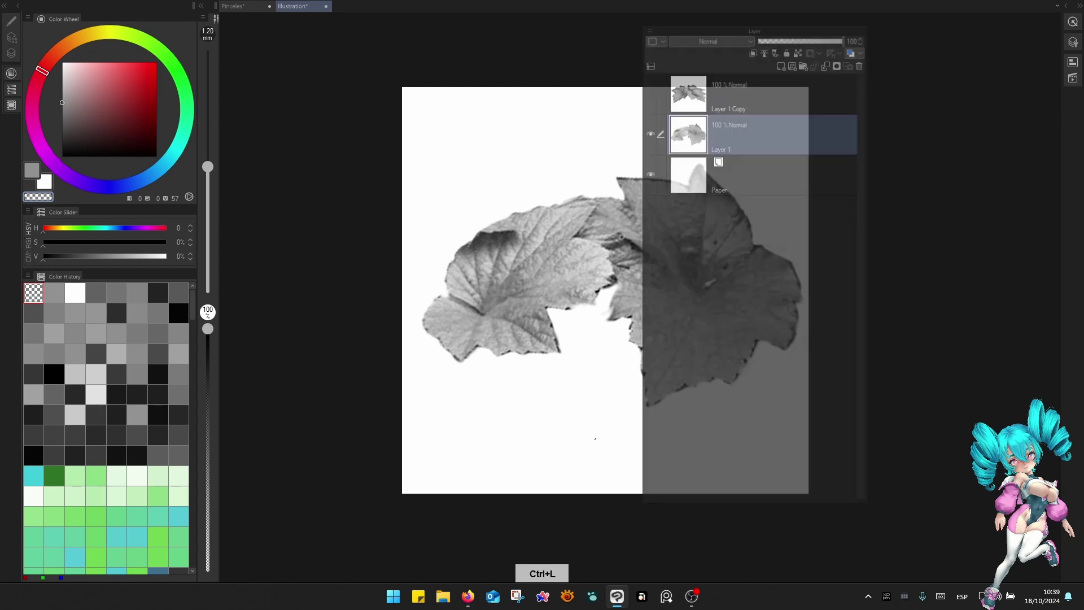
pyautogui.press('q')
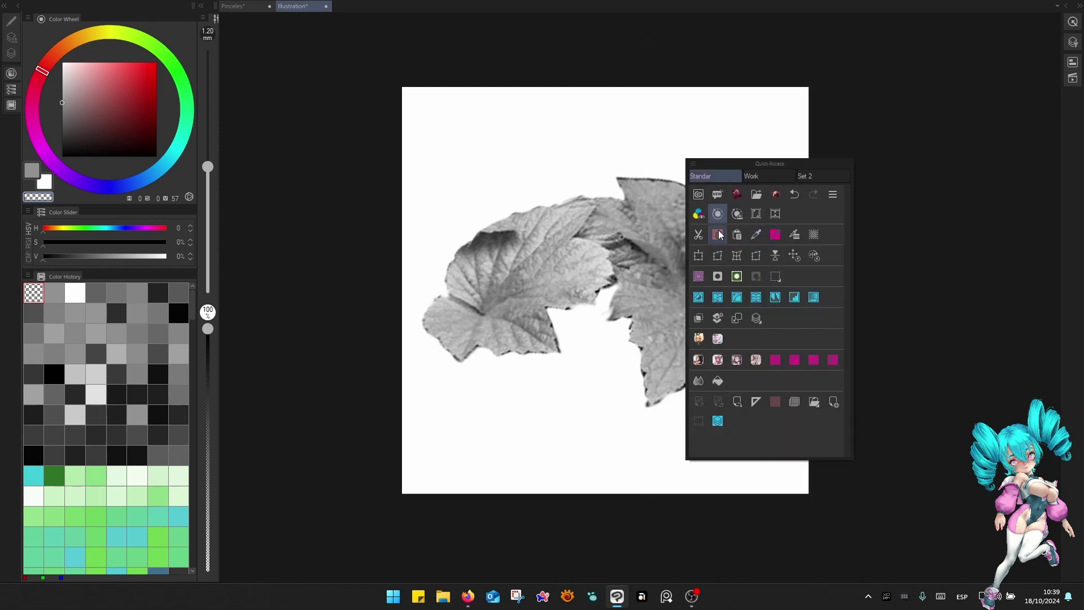
pyautogui.click(776, 299)
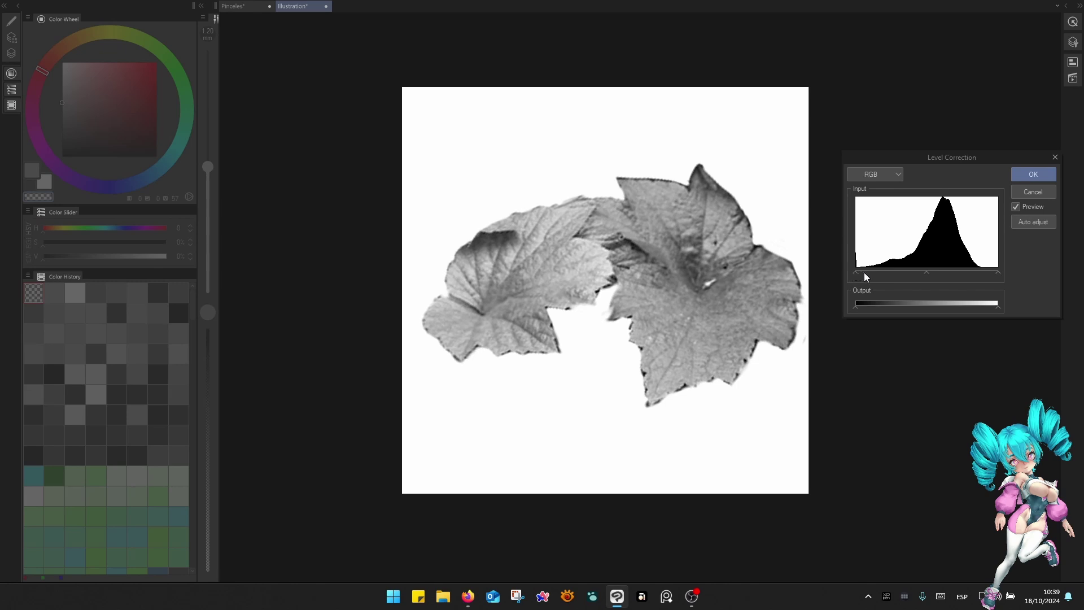
pyautogui.moveTo(893, 265); pyautogui.dragTo(894, 265)
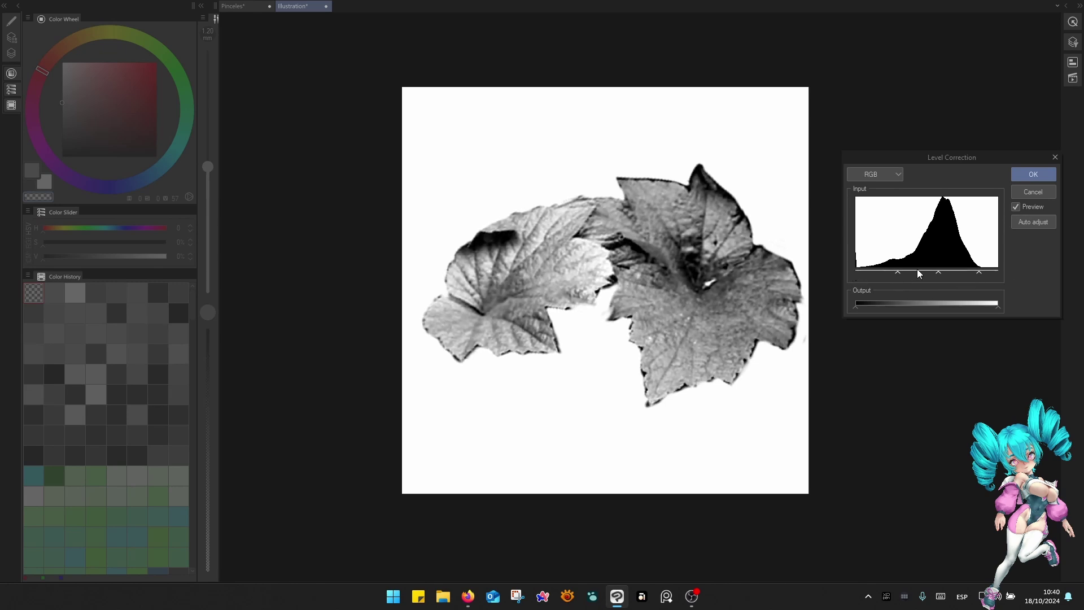
pyautogui.click(1039, 174)
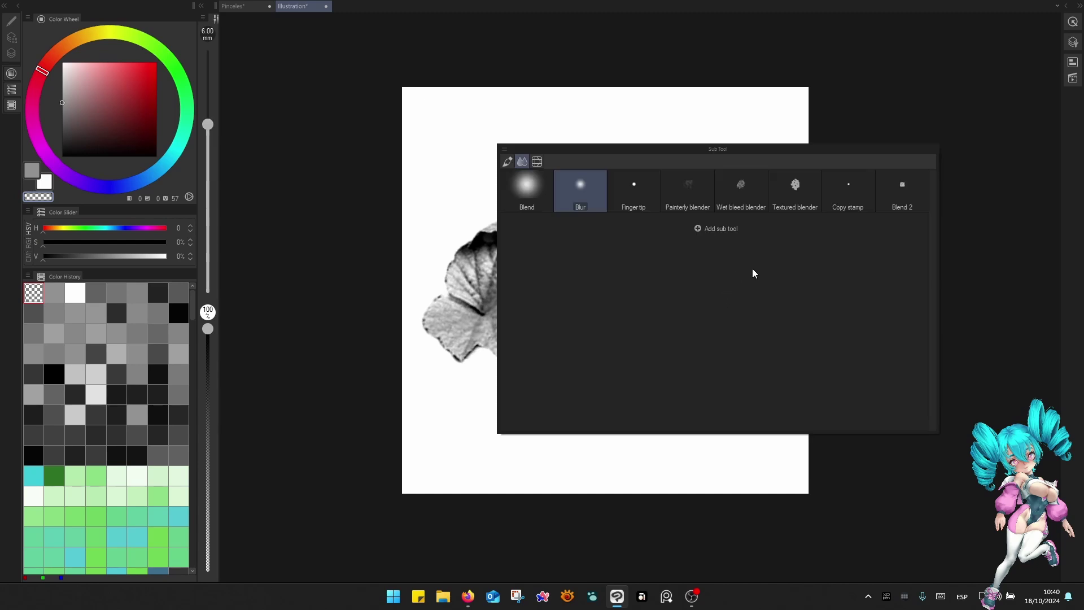
# Add a new layer clipped to Layer 1 and choose the Texture Pen brush for painting.
pyautogui.hotkey('ctrl', 'l')
pyautogui.click(802, 80)
pyautogui.press('b')
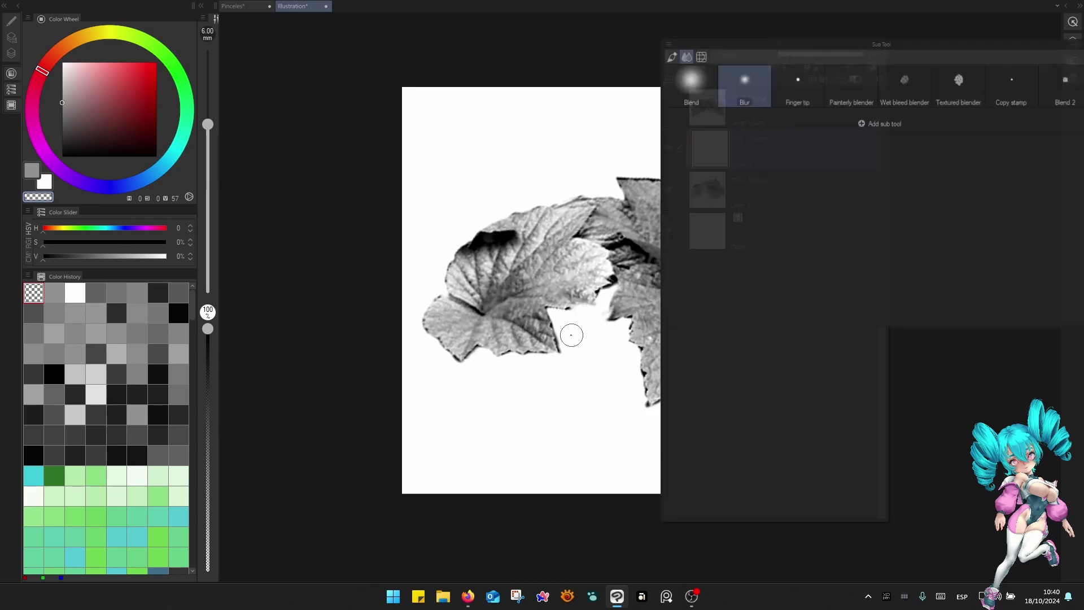
pyautogui.moveTo(583, 313); pyautogui.dragTo(654, 303)
pyautogui.press('b')
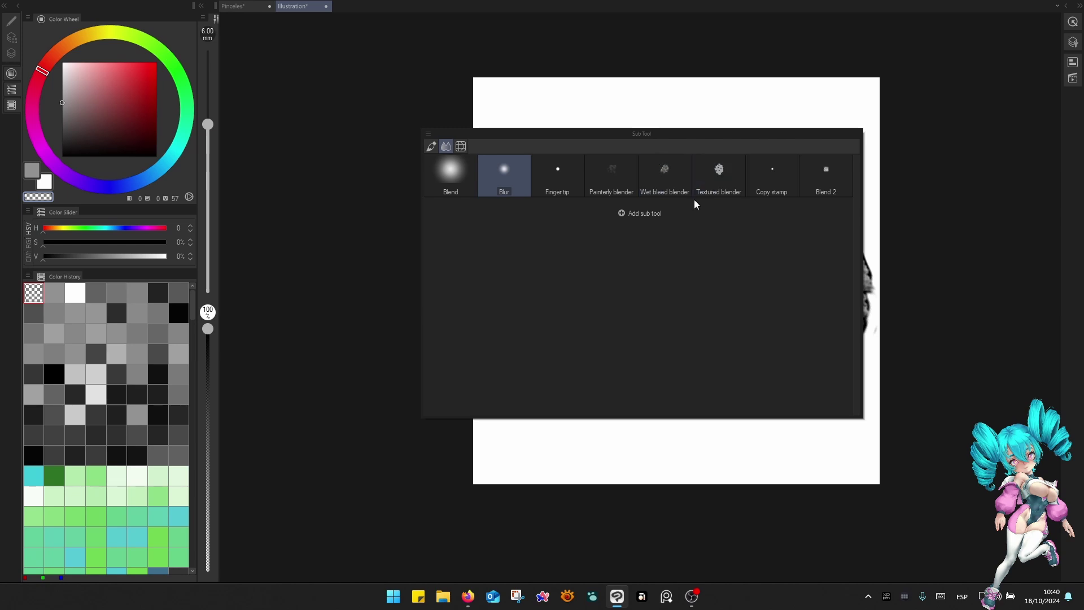
pyautogui.press('b')
pyautogui.click(606, 187)
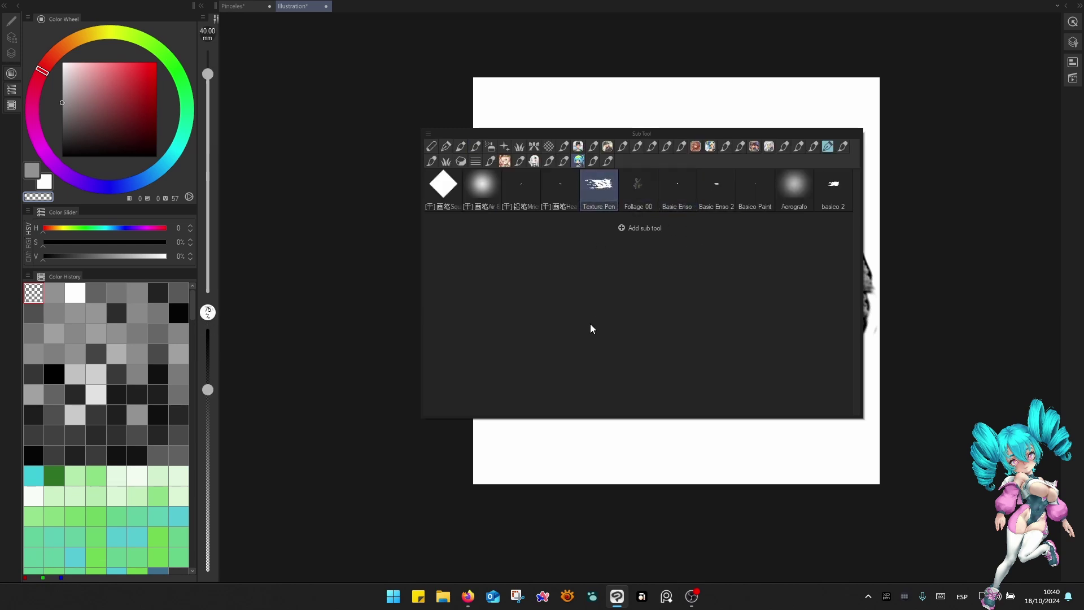
pyautogui.press('b')
# Paint over the black patch near the smaller leaf's upper-left edge with sampled light greys, using 5 mm and 8 mm brush sizes.
pyautogui.hotkey('ctrl', '+')
pyautogui.hotkey('ctrl', '+')
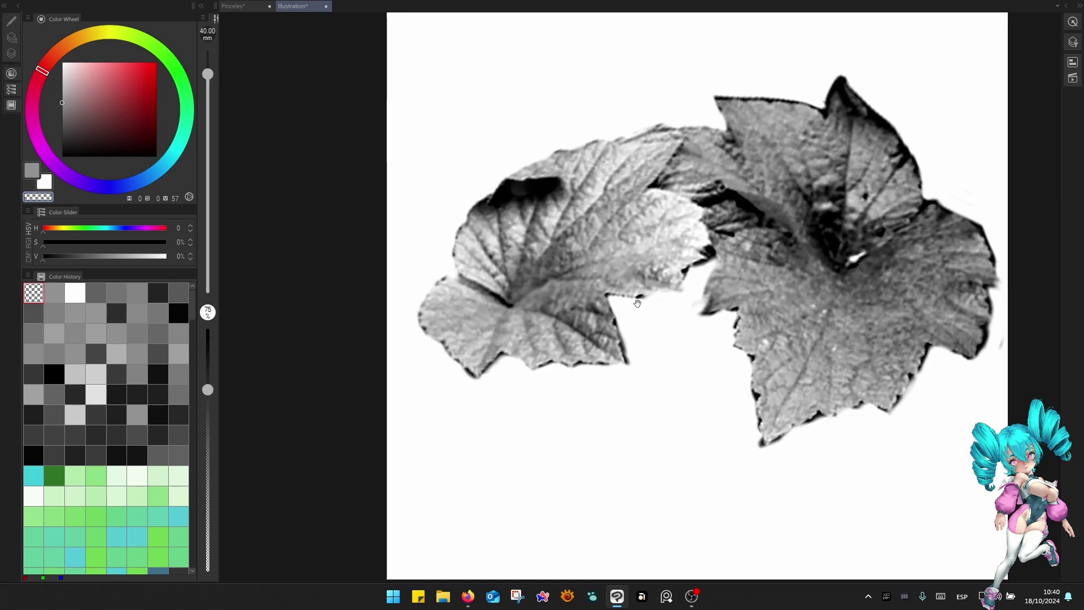
pyautogui.moveTo(602, 309); pyautogui.dragTo(669, 333)
pyautogui.keyDown('alt'); pyautogui.click(665, 206); pyautogui.keyUp('alt')
pyautogui.press('[')
pyautogui.press('[')
pyautogui.press('[')
pyautogui.press('[')
pyautogui.press('[')
pyautogui.press('[')
pyautogui.press('[')
pyautogui.press('[')
pyautogui.press('[')
pyautogui.press('[')
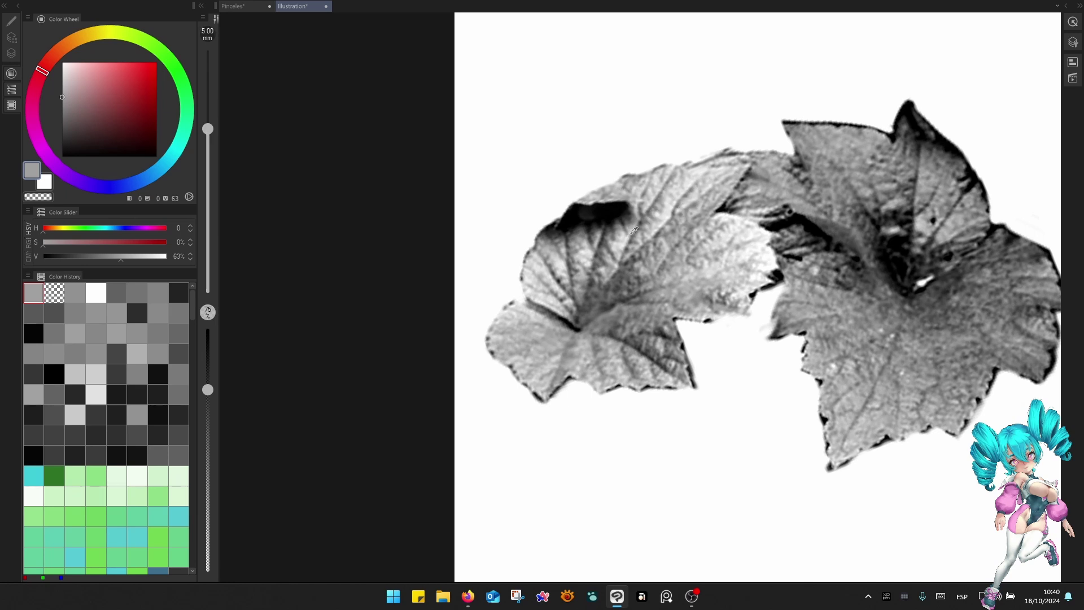
pyautogui.keyDown('alt'); pyautogui.click(652, 201); pyautogui.keyUp('alt')
pyautogui.moveTo(649, 193)
pyautogui.mouseDown()
pyautogui.moveTo(624, 249)
pyautogui.moveTo(595, 243)
pyautogui.mouseUp()
pyautogui.press(']')
pyautogui.press(']')
pyautogui.moveTo(605, 202); pyautogui.dragTo(569, 248)
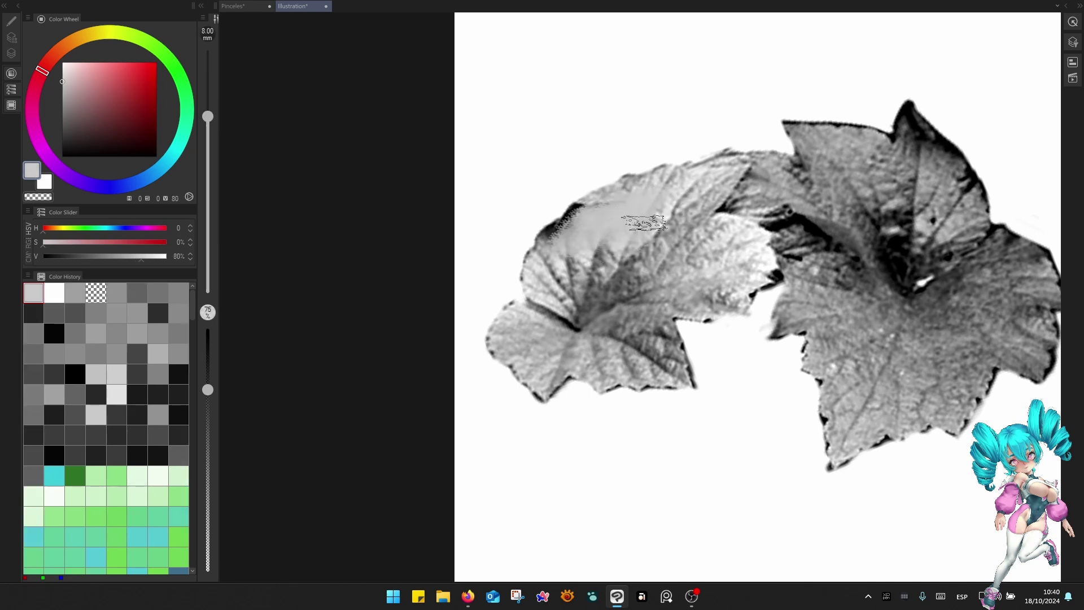
# Switch to the basico 2 brush and blend sampled mid-grey over the repainted patch on the smaller leaf at 7 mm.
pyautogui.press('t')
pyautogui.press('t')
pyautogui.press('b')
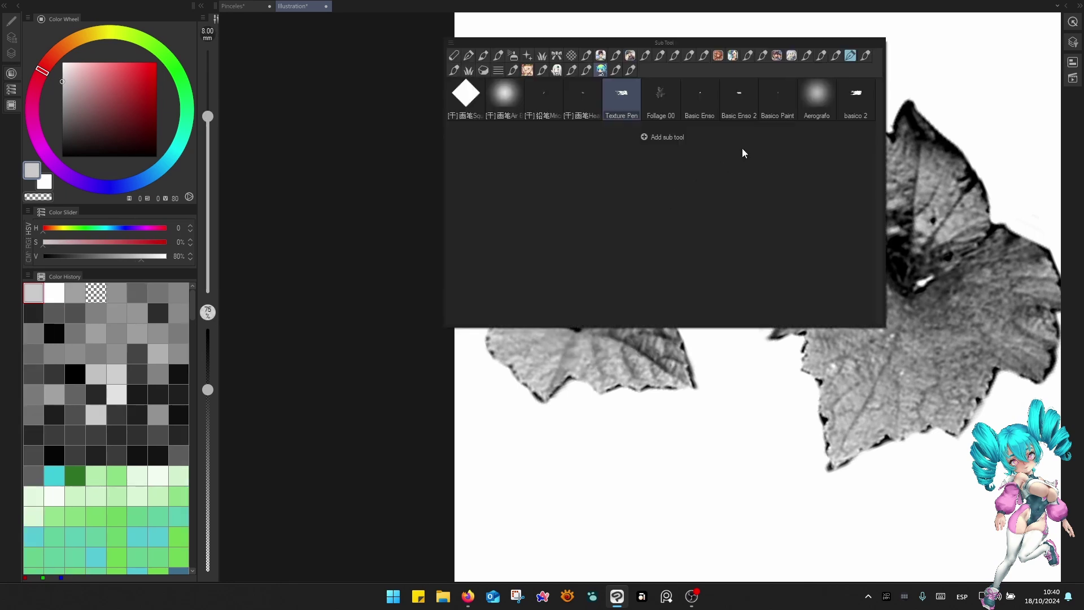
pyautogui.click(853, 107)
pyautogui.click(663, 419)
pyautogui.press('[')
pyautogui.press(']')
pyautogui.press(']')
pyautogui.keyDown('alt'); pyautogui.click(576, 279); pyautogui.keyUp('alt')
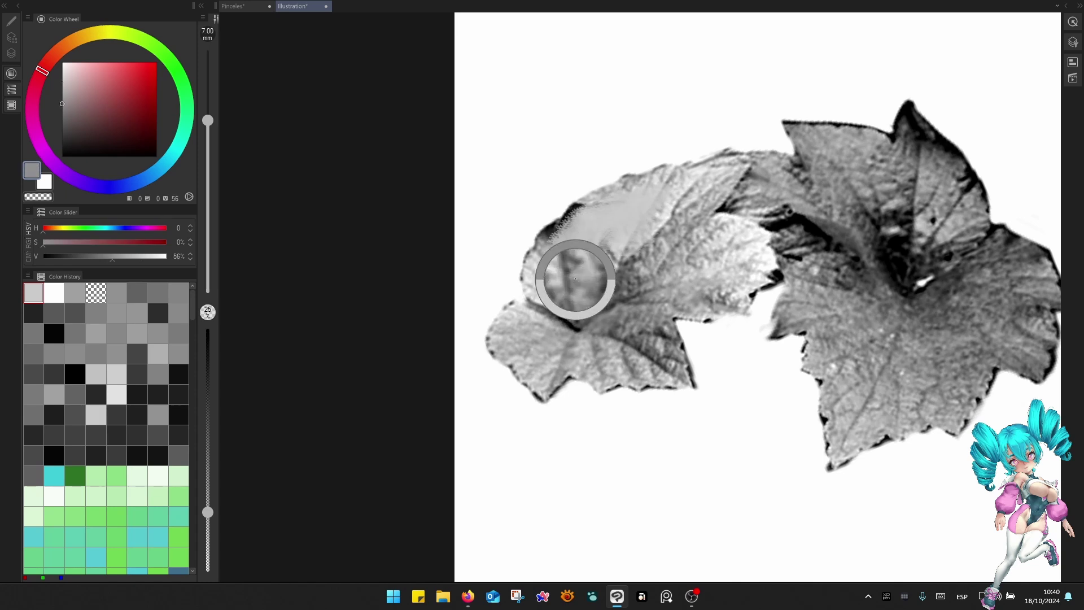
pyautogui.moveTo(593, 218)
pyautogui.mouseDown()
pyautogui.moveTo(556, 261)
pyautogui.moveTo(655, 189)
pyautogui.mouseUp()
# Smooth the remaining dark fringe and the transitions around the smaller leaf's repainted patch with sampled greys at 7 to 8 mm.
pyautogui.keyDown('alt'); pyautogui.click(690, 229); pyautogui.keyUp('alt')
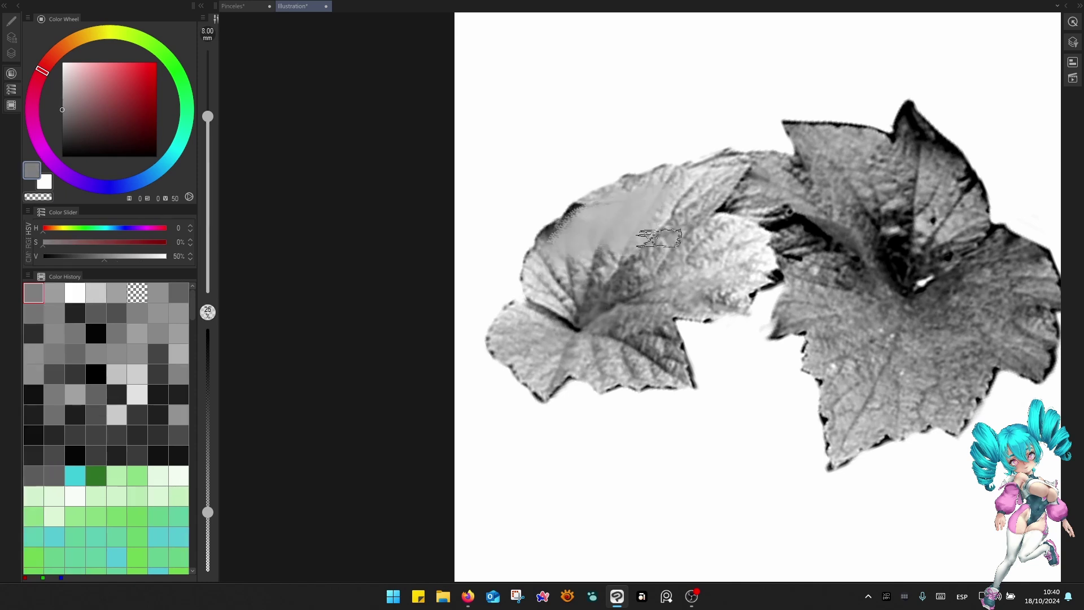
pyautogui.press('c')
pyautogui.moveTo(644, 226)
pyautogui.mouseDown()
pyautogui.moveTo(580, 224)
pyautogui.moveTo(597, 236)
pyautogui.moveTo(587, 216)
pyautogui.moveTo(534, 248)
pyautogui.mouseUp()
pyautogui.keyDown('alt'); pyautogui.click(647, 202); pyautogui.keyUp('alt')
pyautogui.press('[')
pyautogui.moveTo(594, 223); pyautogui.dragTo(627, 295)
# Paint soft dark-grey shading where the smaller leaf's veins meet, using sampled dark tones at 8 mm.
pyautogui.keyDown('alt'); pyautogui.click(625, 279); pyautogui.keyUp('alt')
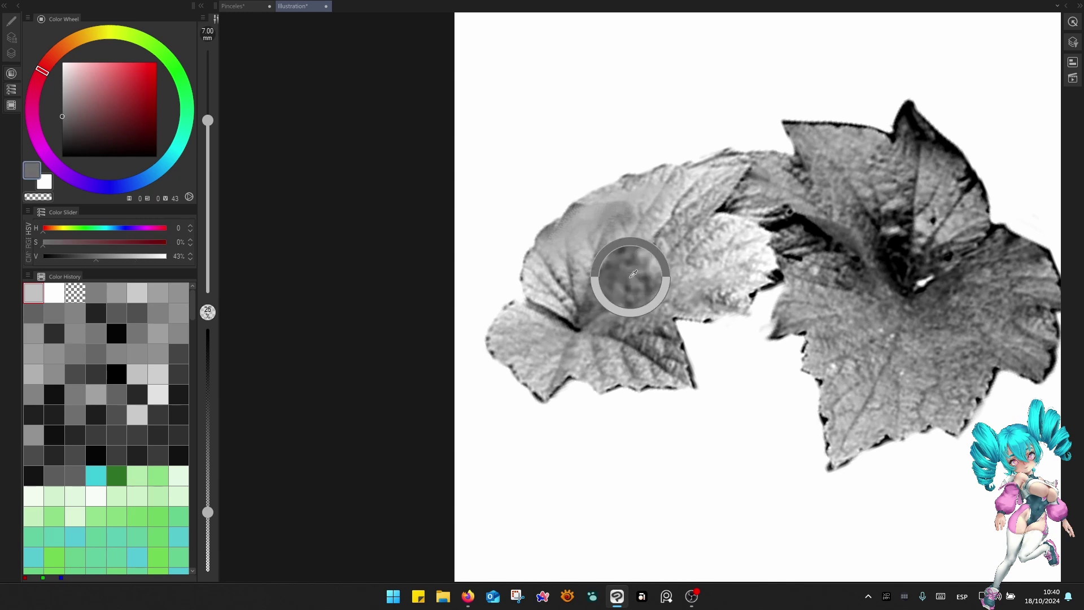
pyautogui.press(']')
pyautogui.keyDown('alt'); pyautogui.click(571, 323); pyautogui.keyUp('alt')
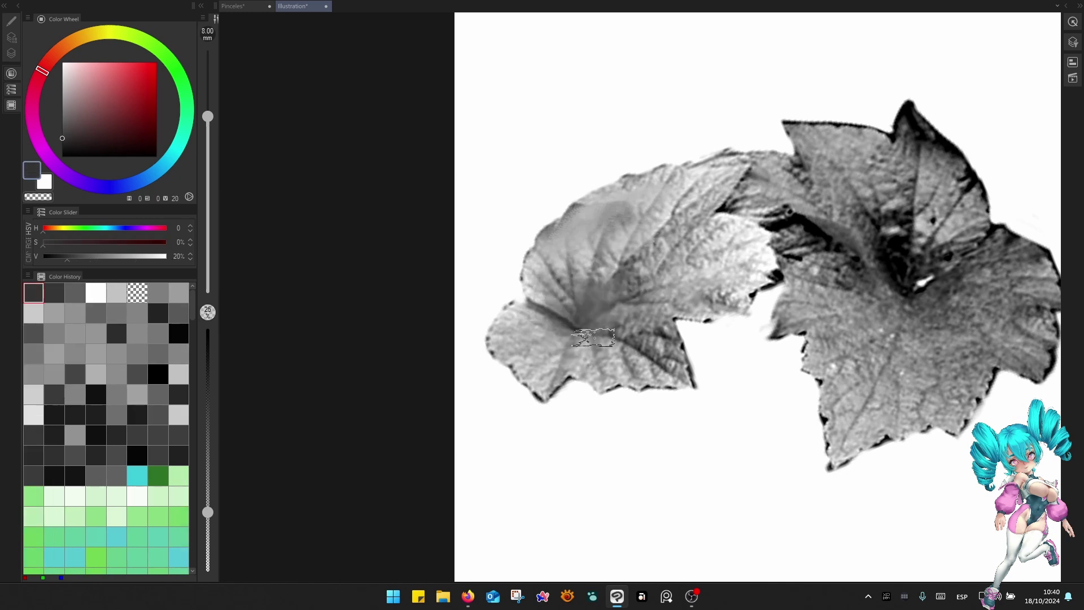
pyautogui.keyDown('alt'); pyautogui.click(622, 291); pyautogui.keyUp('alt')
pyautogui.press(']')
# Lighten the smaller leaf's upper surface and lower lobes with sampled light grey at about 8 to 10 mm.
pyautogui.keyDown('alt'); pyautogui.click(696, 264); pyautogui.keyUp('alt')
pyautogui.press(']')
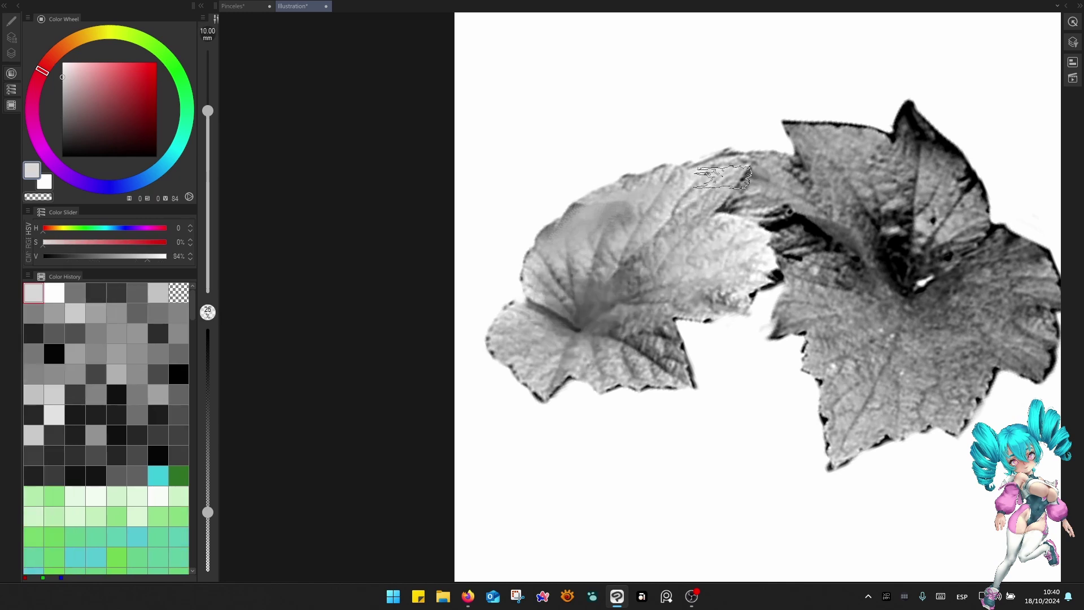
pyautogui.press('[')
pyautogui.press('[')
pyautogui.press('[')
pyautogui.moveTo(666, 344); pyautogui.dragTo(617, 382)
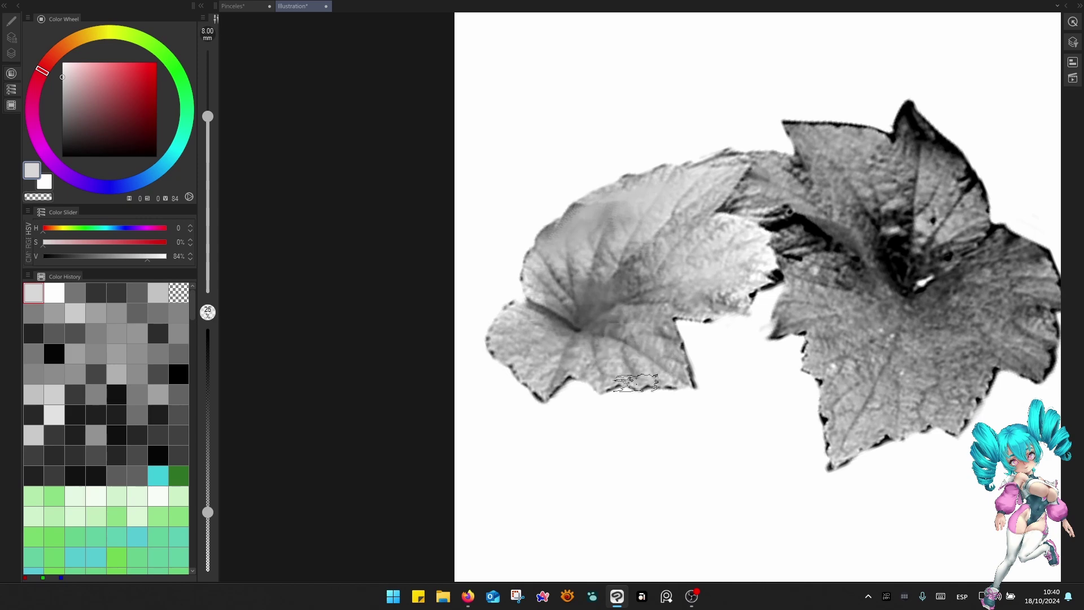
pyautogui.press(']')
pyautogui.moveTo(571, 347); pyautogui.dragTo(528, 333)
# Brush sampled light-grey highlights over the larger leaf's upper and lower lobes, starting at 12 mm and enlarging the brush.
pyautogui.moveTo(830, 273); pyautogui.dragTo(734, 320)
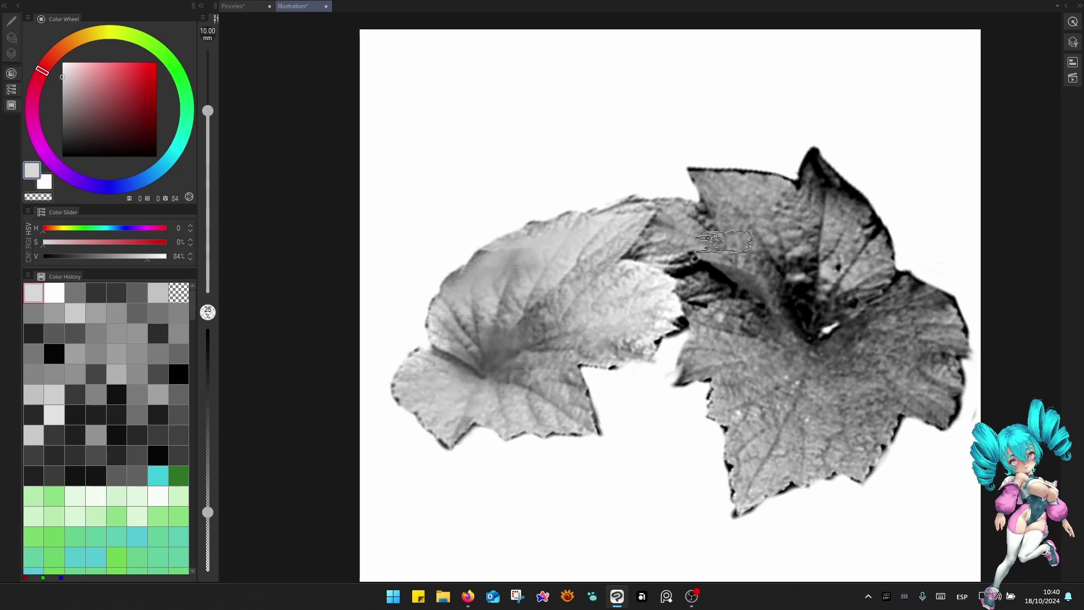
pyautogui.press(']')
pyautogui.moveTo(774, 237); pyautogui.dragTo(736, 220)
pyautogui.keyDown('alt'); pyautogui.click(605, 261); pyautogui.keyUp('alt')
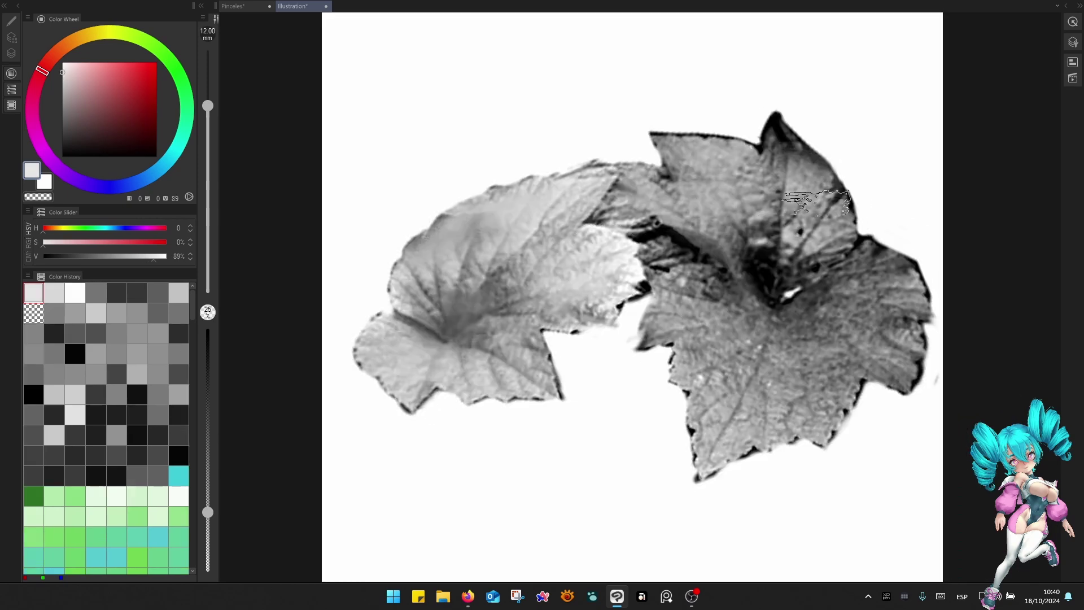
pyautogui.press(']')
pyautogui.press(']')
pyautogui.moveTo(816, 203)
pyautogui.mouseDown()
pyautogui.moveTo(734, 173)
pyautogui.moveTo(723, 209)
pyautogui.mouseUp()
pyautogui.press(']')
pyautogui.moveTo(754, 336)
pyautogui.mouseDown()
pyautogui.moveTo(738, 301)
pyautogui.moveTo(728, 385)
pyautogui.moveTo(864, 259)
pyautogui.moveTo(720, 410)
pyautogui.mouseUp()
# Shade around the larger leaf's centre with sampled black at 17 mm.
pyautogui.keyDown('alt'); pyautogui.click(749, 237); pyautogui.keyUp('alt')
pyautogui.press('[')
pyautogui.moveTo(757, 227); pyautogui.dragTo(704, 265)
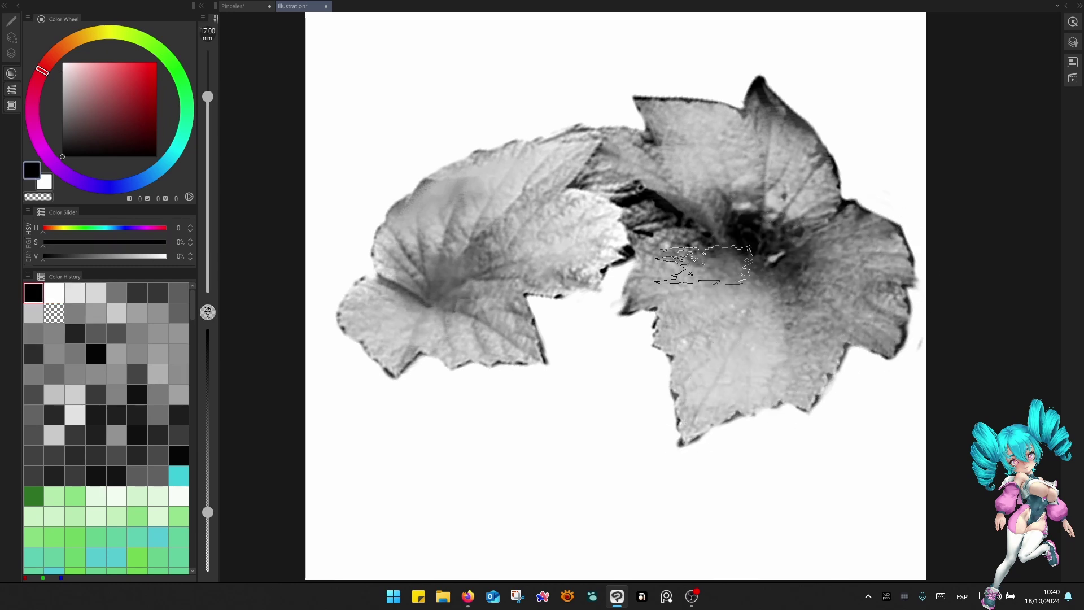
# Soften the dark fold where the two leaves overlap with sampled greys at 7 to 8 mm.
pyautogui.press('[')
pyautogui.press('[')
pyautogui.press('[')
pyautogui.press('[')
pyautogui.keyDown('alt'); pyautogui.click(618, 160); pyautogui.keyUp('alt')
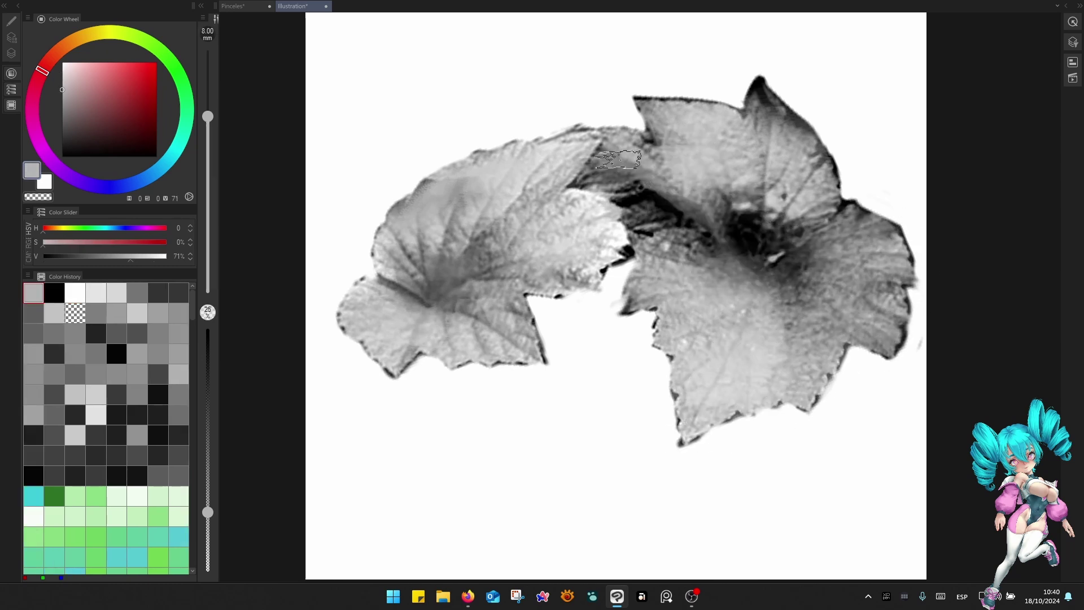
pyautogui.moveTo(619, 160)
pyautogui.mouseDown()
pyautogui.moveTo(624, 184)
pyautogui.moveTo(669, 218)
pyautogui.mouseUp()
pyautogui.keyDown('alt'); pyautogui.click(679, 185); pyautogui.keyUp('alt')
pyautogui.press('[')
pyautogui.keyDown('alt'); pyautogui.click(714, 296); pyautogui.keyUp('alt')
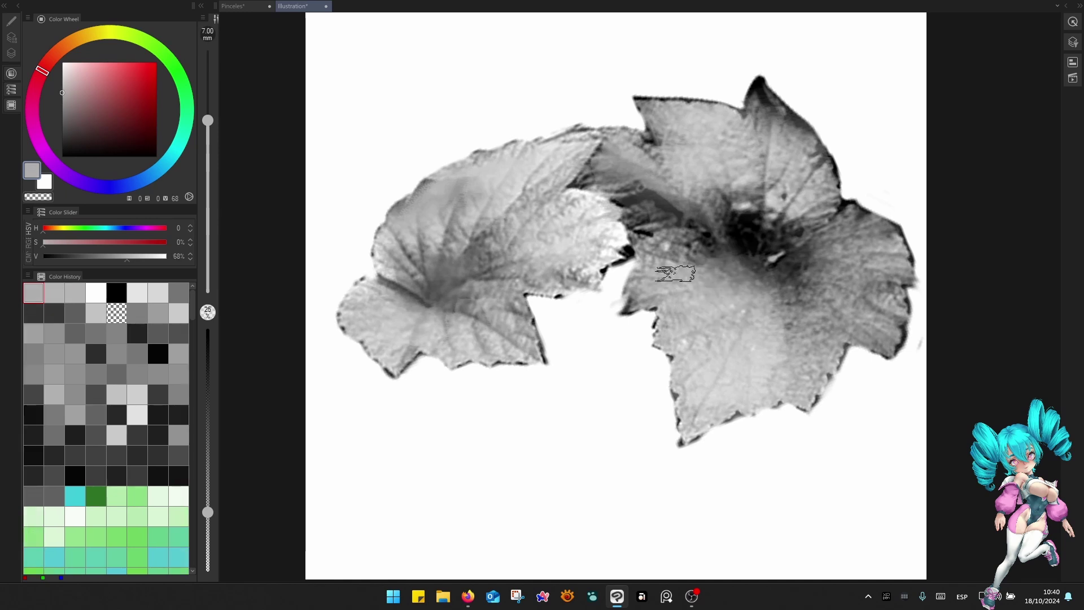
# Add black shading to the larger leaf's inner edge at 6 mm and the smaller leaf's centre at 8 mm.
pyautogui.press('d')
pyautogui.press('[')
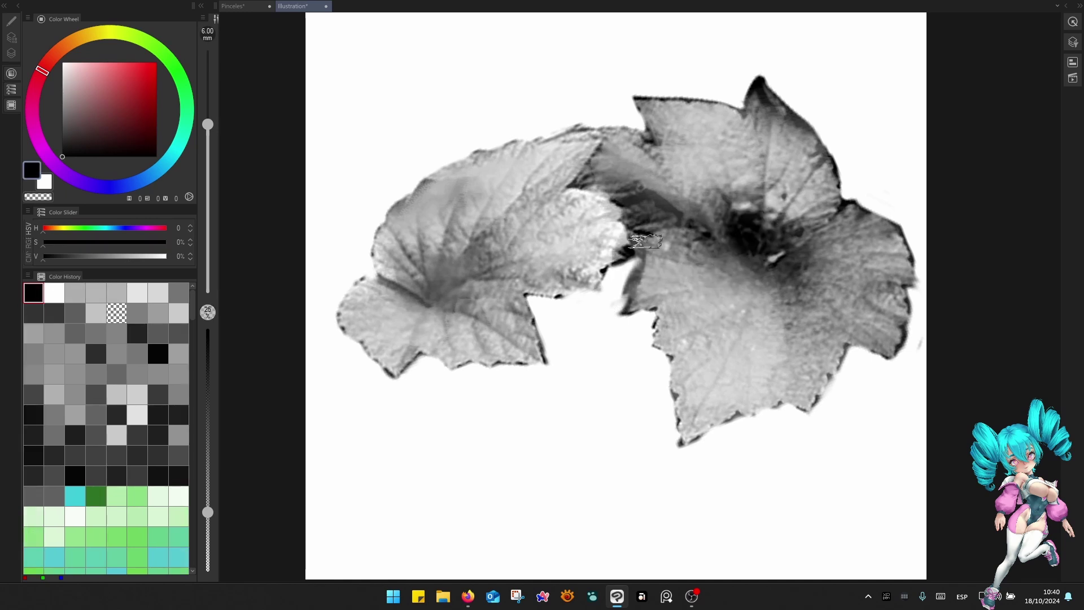
pyautogui.press(']')
pyautogui.press(']')
pyautogui.moveTo(415, 249); pyautogui.dragTo(437, 296)
pyautogui.moveTo(477, 257); pyautogui.dragTo(444, 291)
pyautogui.moveTo(406, 254); pyautogui.dragTo(442, 316)
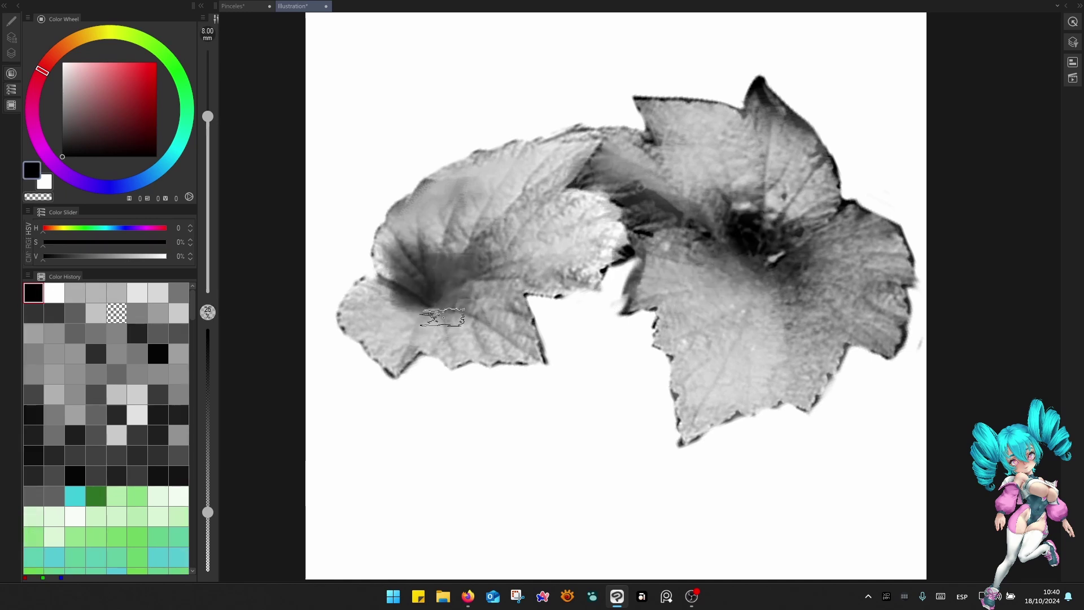
# Blend the smaller leaf's dark centre outward with a larger brush and a sampled grey.
pyautogui.press(']')
pyautogui.press(']')
pyautogui.keyDown('alt'); pyautogui.click(442, 318); pyautogui.keyUp('alt')
pyautogui.moveTo(407, 248); pyautogui.dragTo(493, 311)
# Soften the larger leaf's black centre with sampled greys, enlarging the brush from 12 mm.
pyautogui.keyDown('alt'); pyautogui.click(594, 262); pyautogui.keyUp('alt')
pyautogui.press(']')
pyautogui.press(']')
pyautogui.press(']')
pyautogui.press(']')
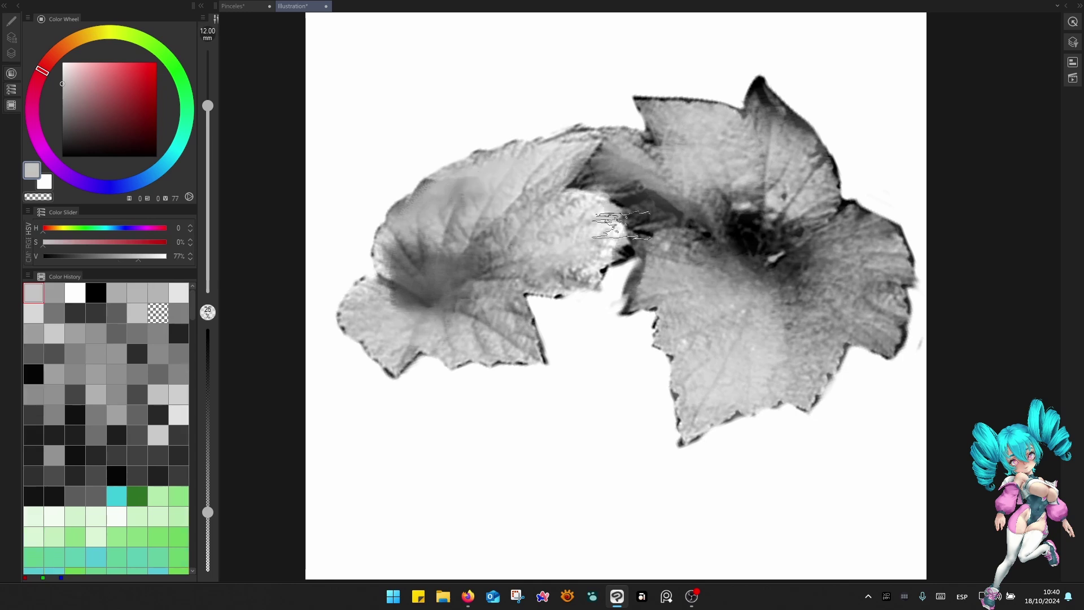
pyautogui.moveTo(719, 192); pyautogui.dragTo(788, 274)
pyautogui.keyDown('alt'); pyautogui.click(745, 235); pyautogui.keyUp('alt')
pyautogui.press(']')
pyautogui.press(']')
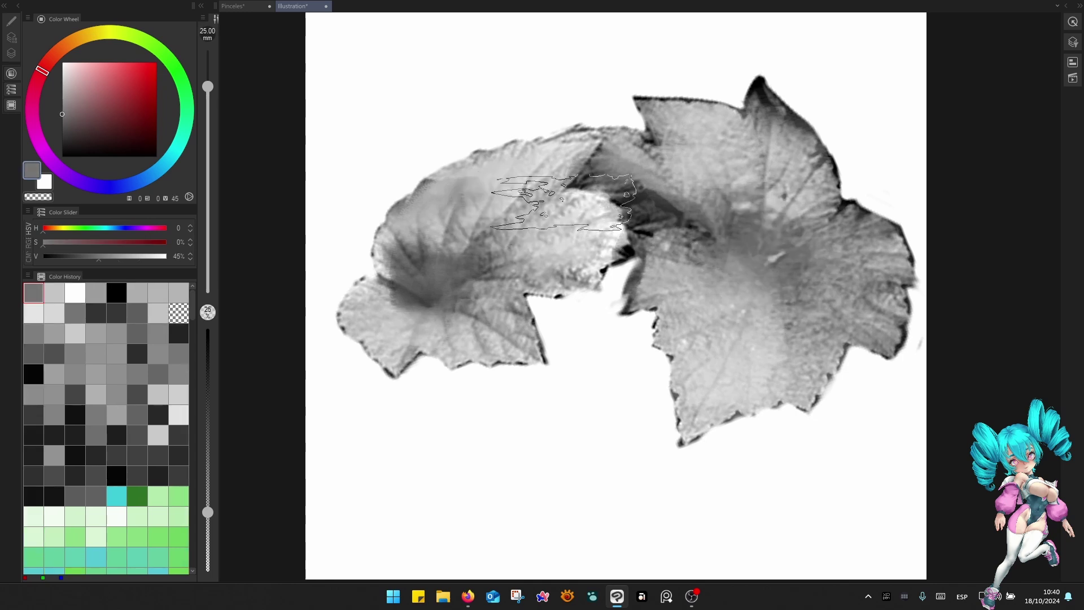
# Glaze the smaller leaf's surface and lower lobe with mid-grey at 25 to 30 mm to even its tone.
pyautogui.moveTo(539, 192)
pyautogui.mouseDown()
pyautogui.moveTo(484, 218)
pyautogui.moveTo(557, 260)
pyautogui.mouseUp()
pyautogui.moveTo(450, 370); pyautogui.dragTo(430, 344)
pyautogui.moveTo(650, 360); pyautogui.dragTo(673, 424)
pyautogui.press('[')
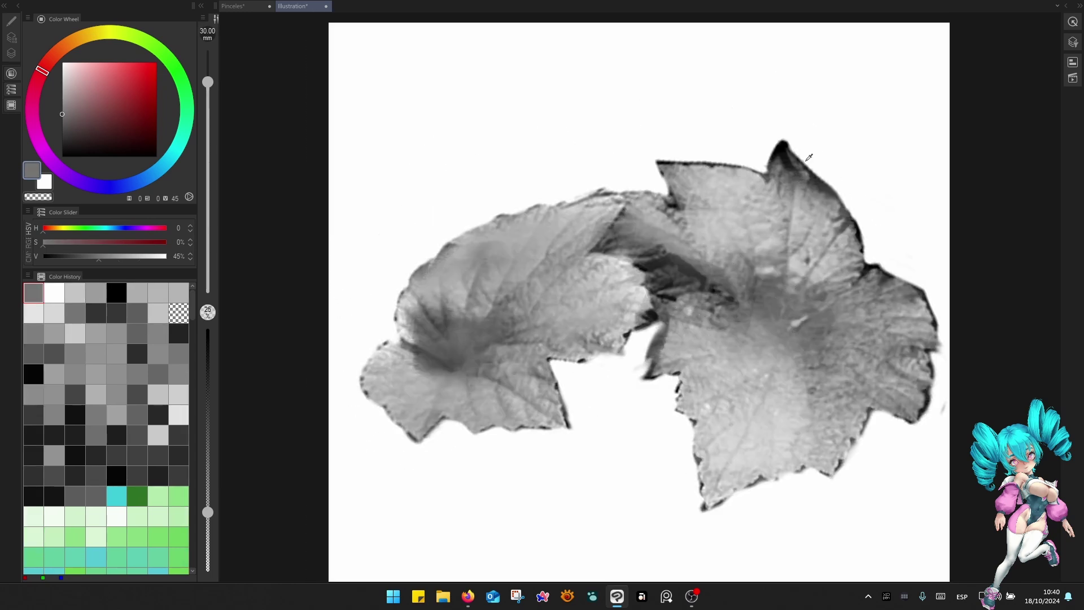
# Even out the larger leaf's dark upper tip and surface with sampled grey, reducing the brush to 20 mm.
pyautogui.keyDown('alt'); pyautogui.click(802, 190); pyautogui.keyUp('alt')
pyautogui.moveTo(803, 200)
pyautogui.mouseDown()
pyautogui.moveTo(807, 213)
pyautogui.moveTo(847, 204)
pyautogui.moveTo(825, 214)
pyautogui.moveTo(784, 175)
pyautogui.moveTo(898, 258)
pyautogui.moveTo(734, 411)
pyautogui.mouseUp()
pyautogui.keyDown('alt'); pyautogui.click(803, 228); pyautogui.keyUp('alt')
pyautogui.press('[')
# Retouch the shadow between the two leaves with sampled dark grey at 17 mm.
pyautogui.keyDown('alt'); pyautogui.click(610, 207); pyautogui.keyUp('alt')
pyautogui.keyDown('alt'); pyautogui.click(598, 201); pyautogui.keyUp('alt')
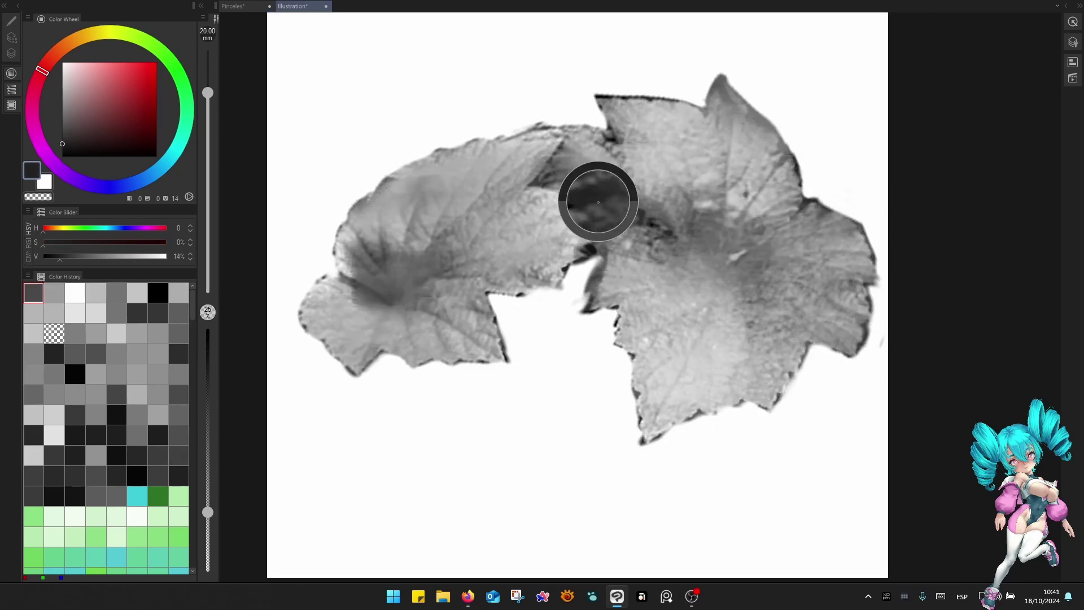
pyautogui.press('[')
# Merge the painted Layer 2 down into Layer 1.
pyautogui.scroll(-2, 791, 345)
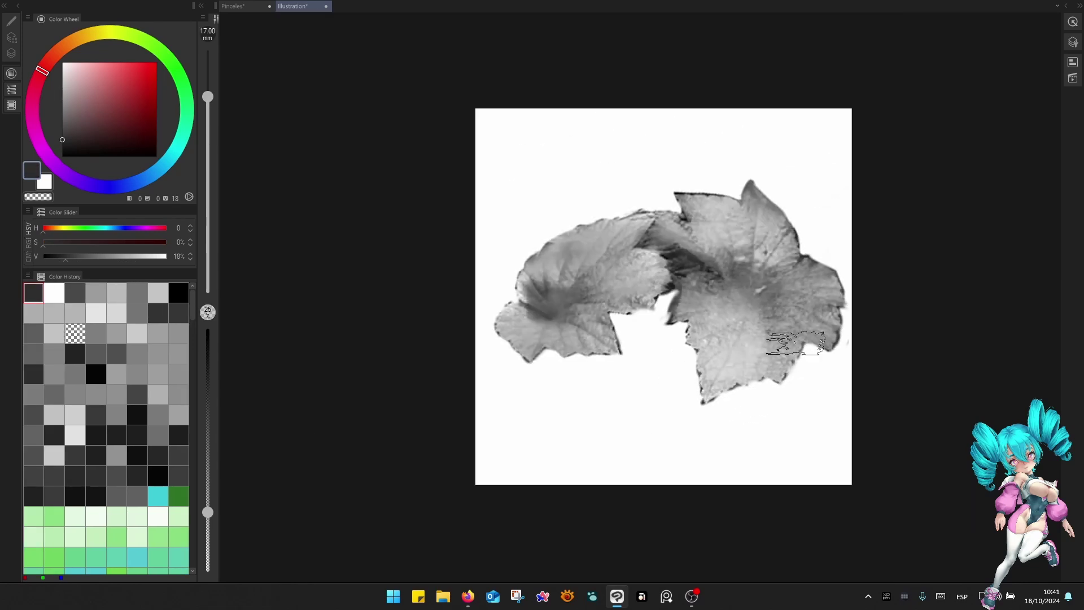
pyautogui.scroll(1, 791, 345)
pyautogui.hotkey('ctrl', 'l')
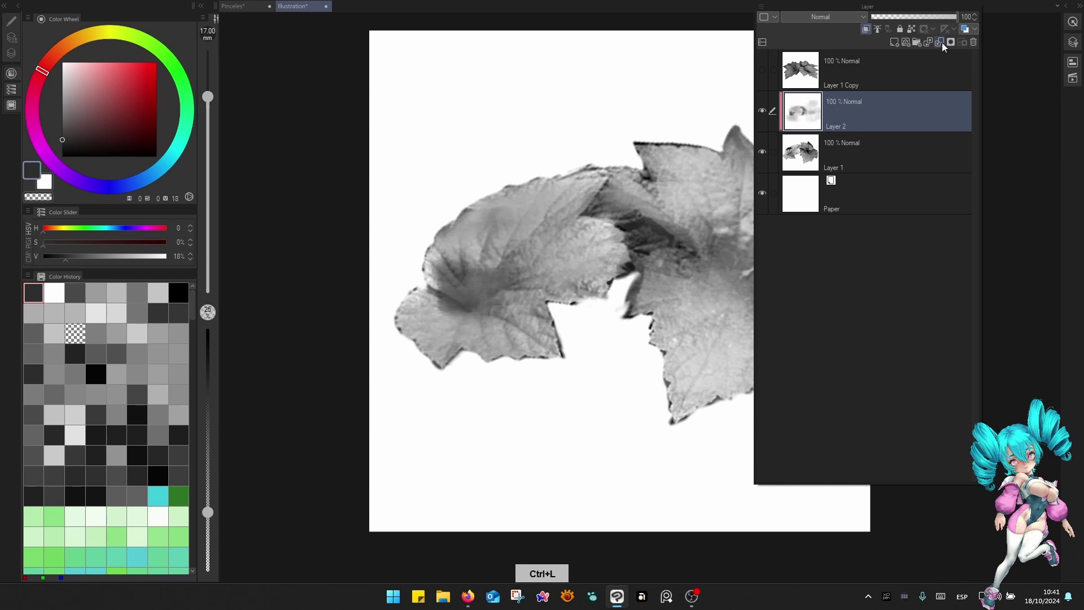
pyautogui.click(941, 42)
# Adjust the merged two-leaf layer's tones to brightness -12 and contrast 15.
pyautogui.rightClick(787, 254)
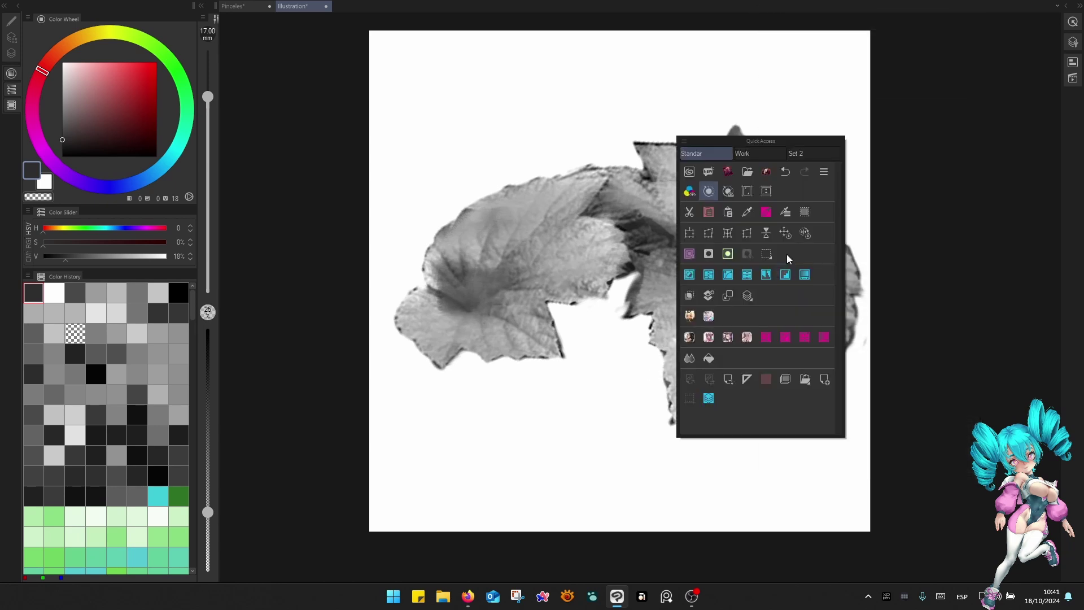
pyautogui.click(689, 274)
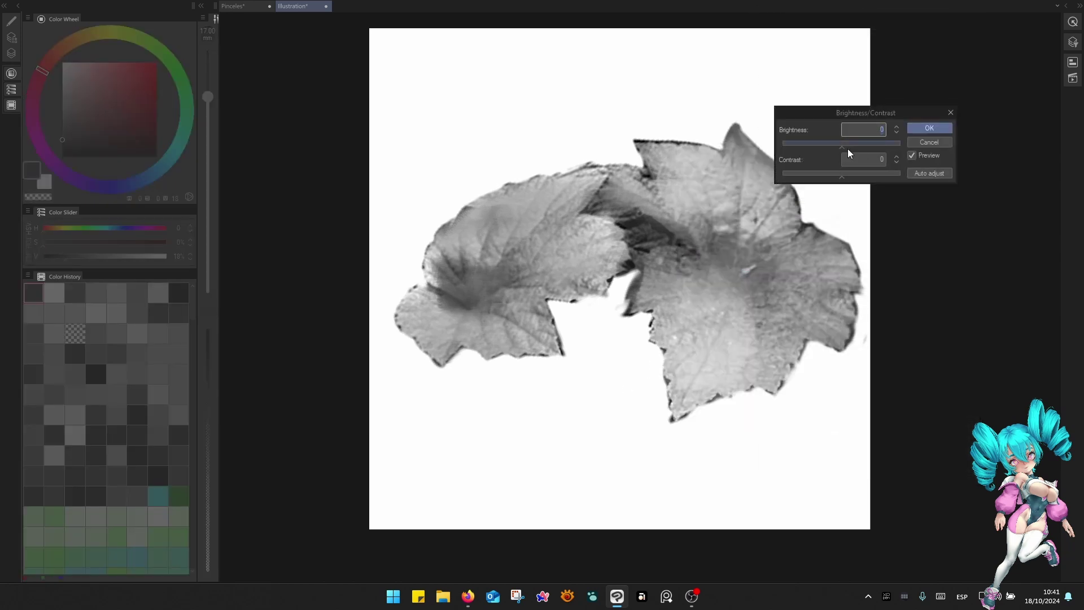
pyautogui.moveTo(848, 153); pyautogui.dragTo(850, 175)
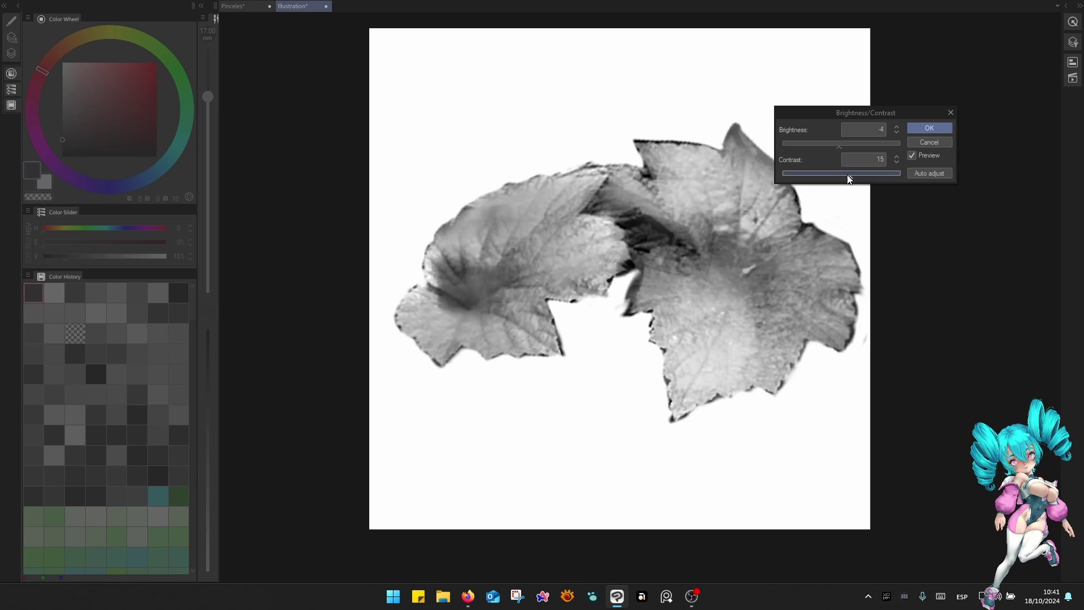
pyautogui.click(835, 148)
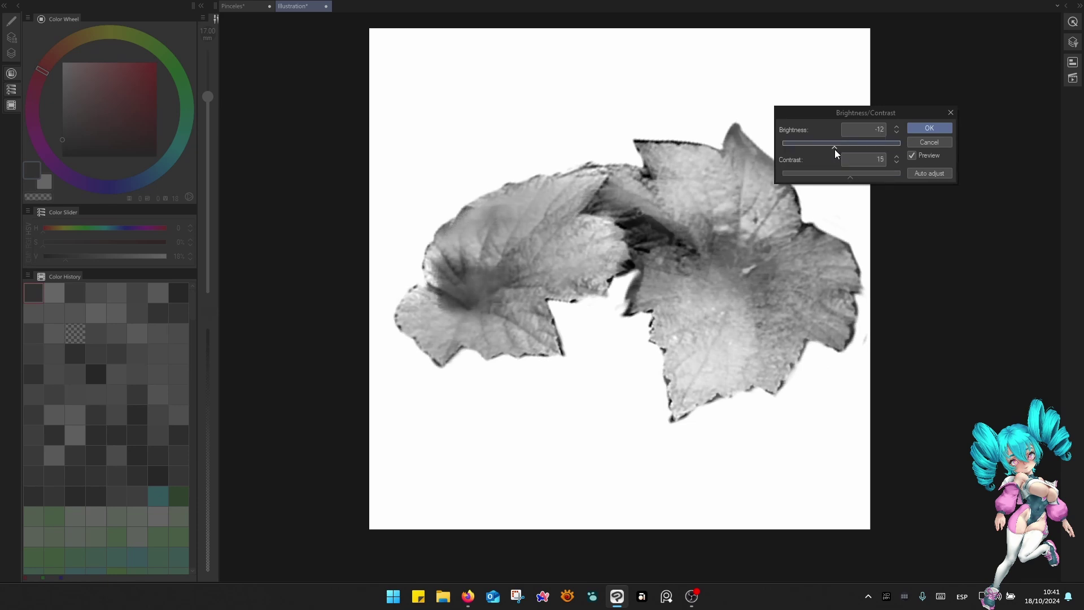
pyautogui.click(929, 128)
# Convert the two-leaf Layer 1 to a raster layer with Gray expression color.
pyautogui.hotkey('ctrl', 'l')
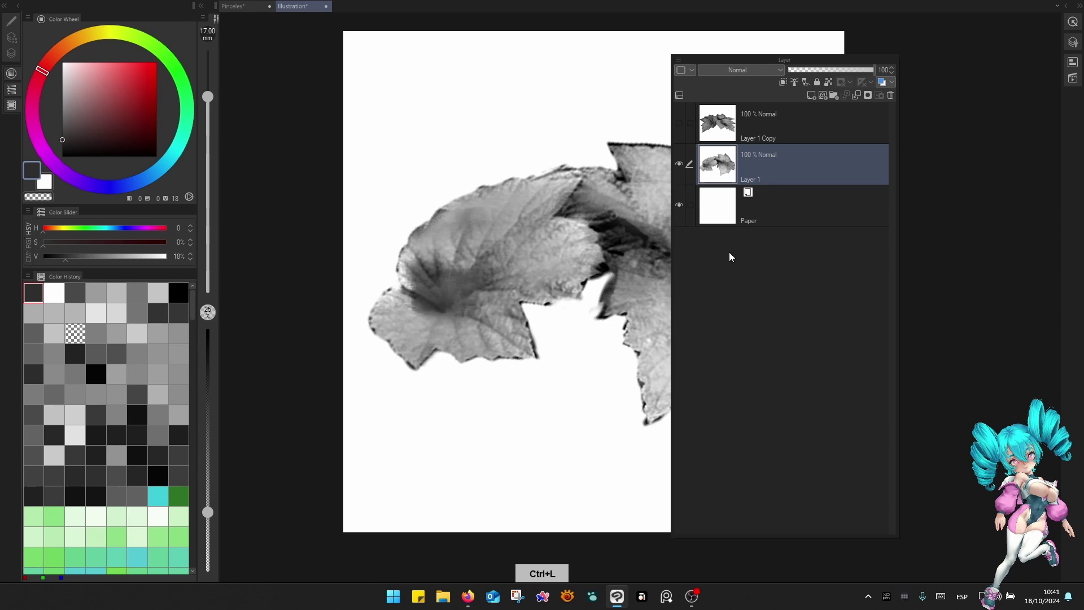
pyautogui.click(570, 449)
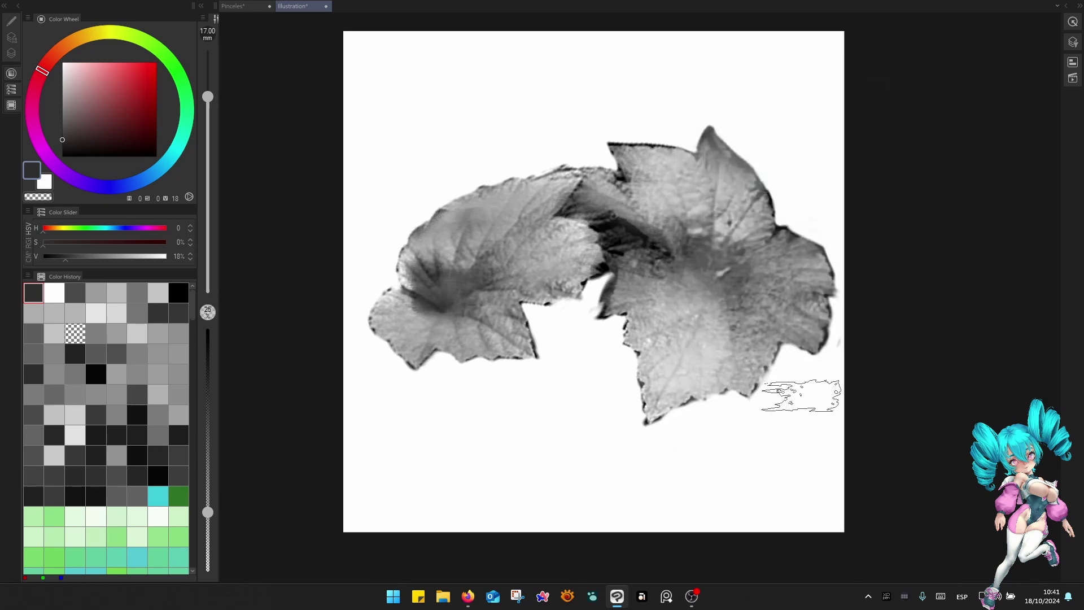
pyautogui.rightClick(801, 395)
pyautogui.click(663, 410)
pyautogui.rightClick(720, 388)
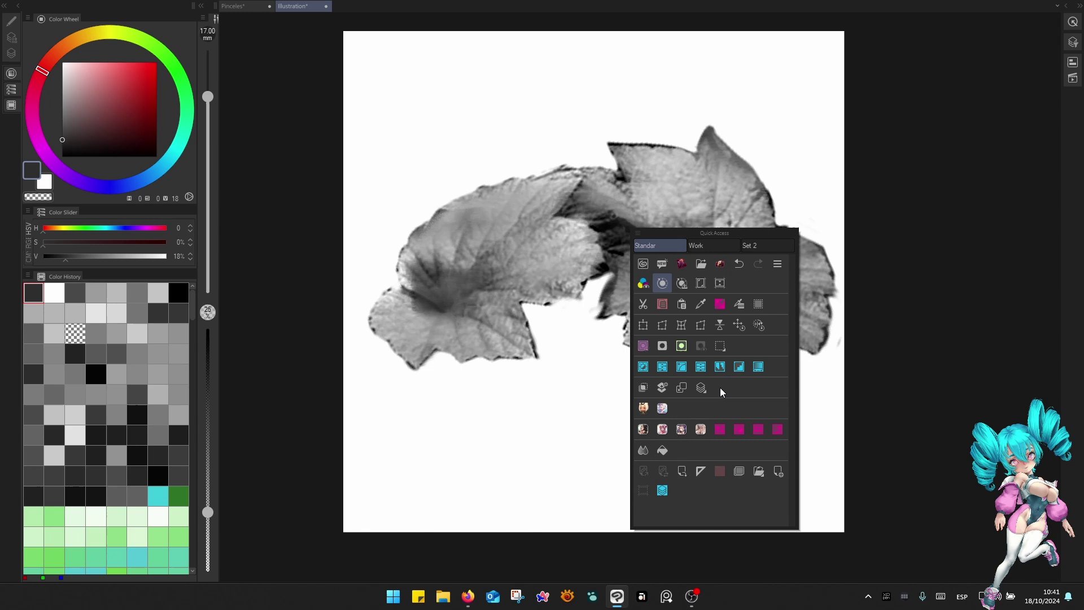
pyautogui.click(663, 490)
pyautogui.rightClick(779, 132)
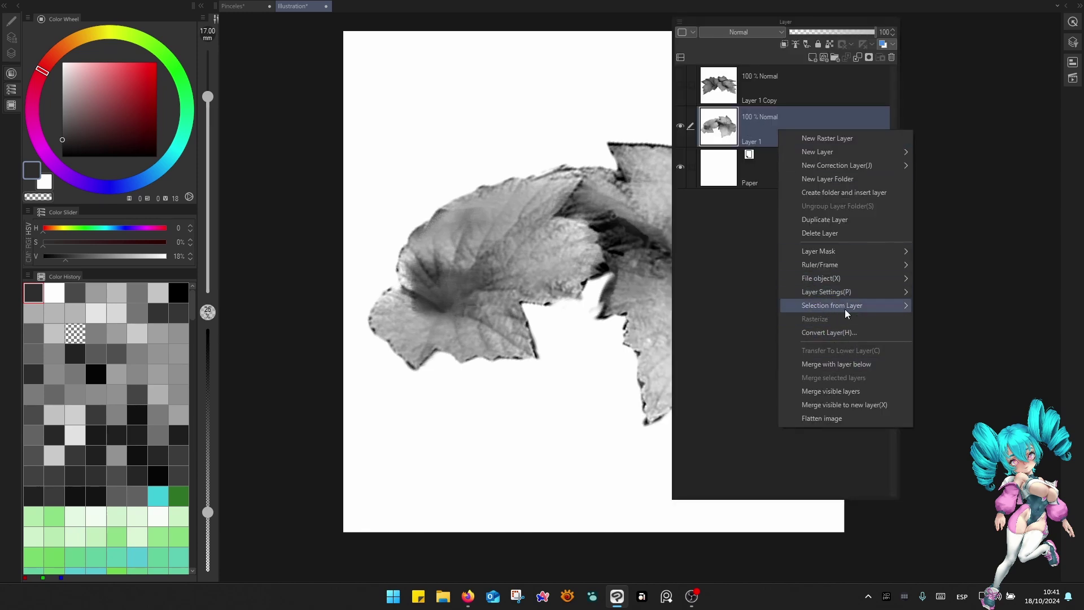
pyautogui.click(836, 331)
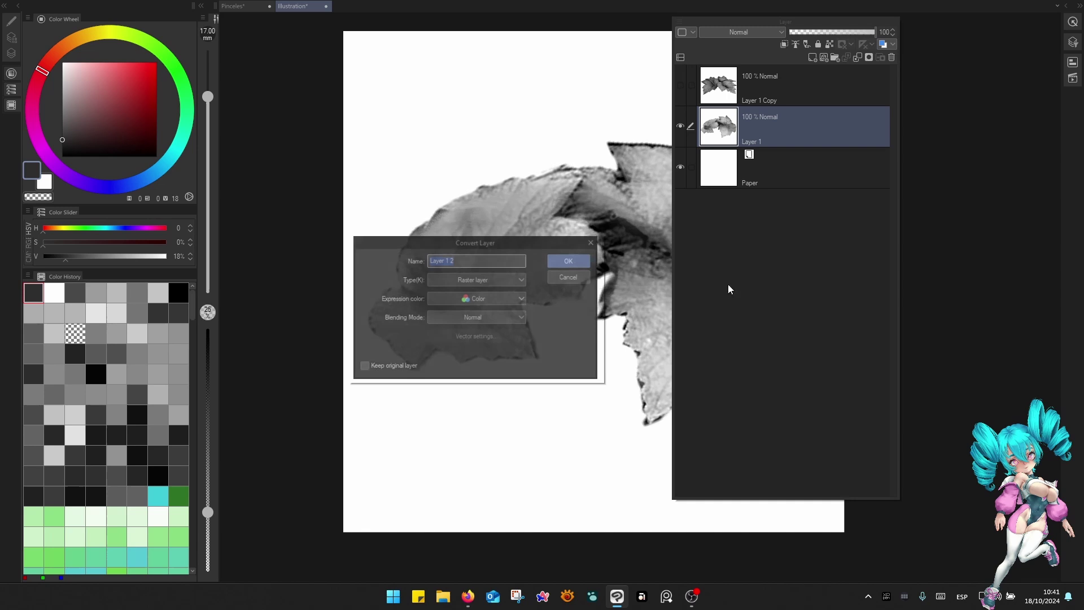
pyautogui.click(465, 297)
pyautogui.click(440, 328)
pyautogui.click(574, 258)
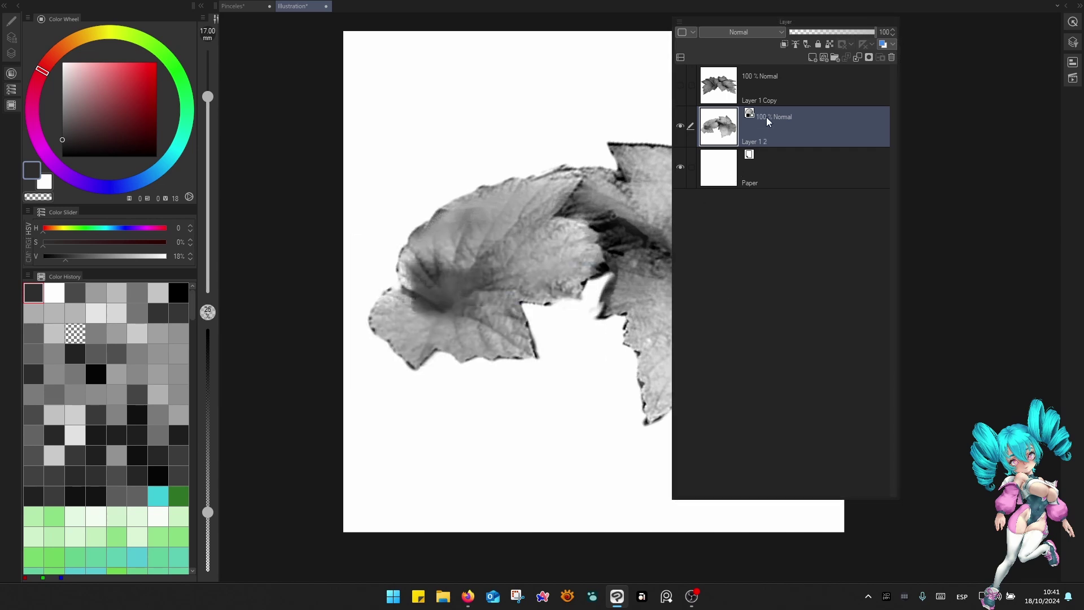
# Show the darker leaf cluster on Layer 1 Copy and convert that layer to Gray expression color.
pyautogui.click(709, 100)
pyautogui.click(680, 84)
pyautogui.rightClick(801, 99)
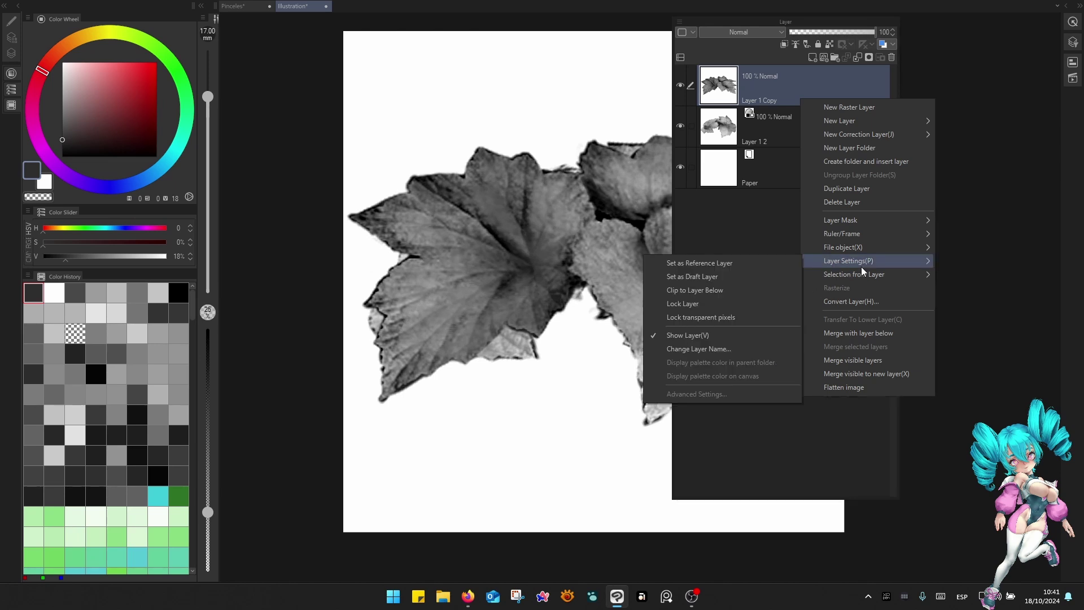
pyautogui.click(860, 303)
pyautogui.click(485, 300)
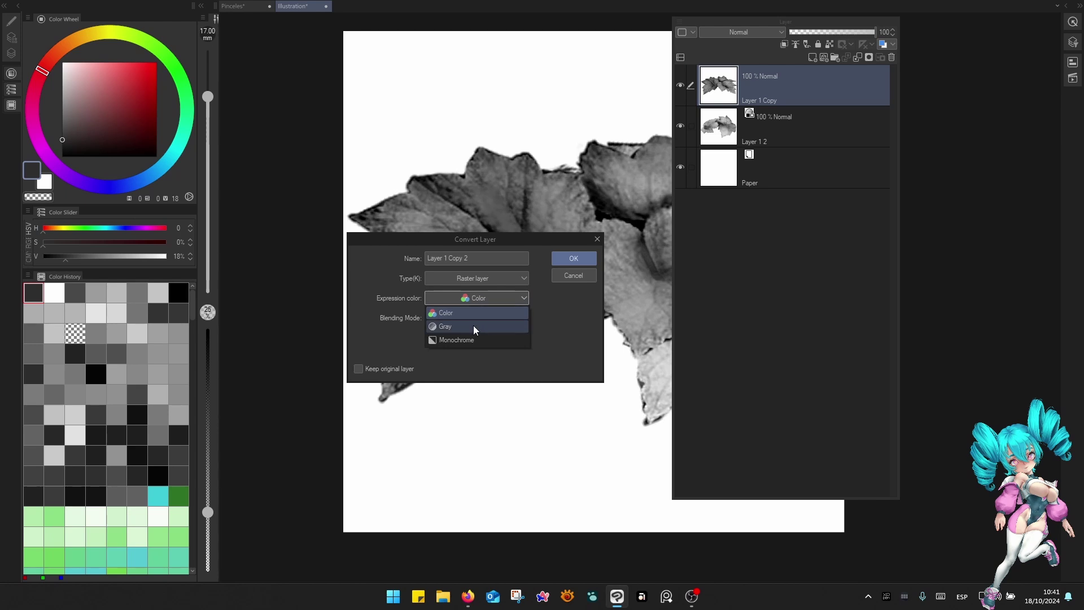
pyautogui.click(473, 326)
pyautogui.click(579, 258)
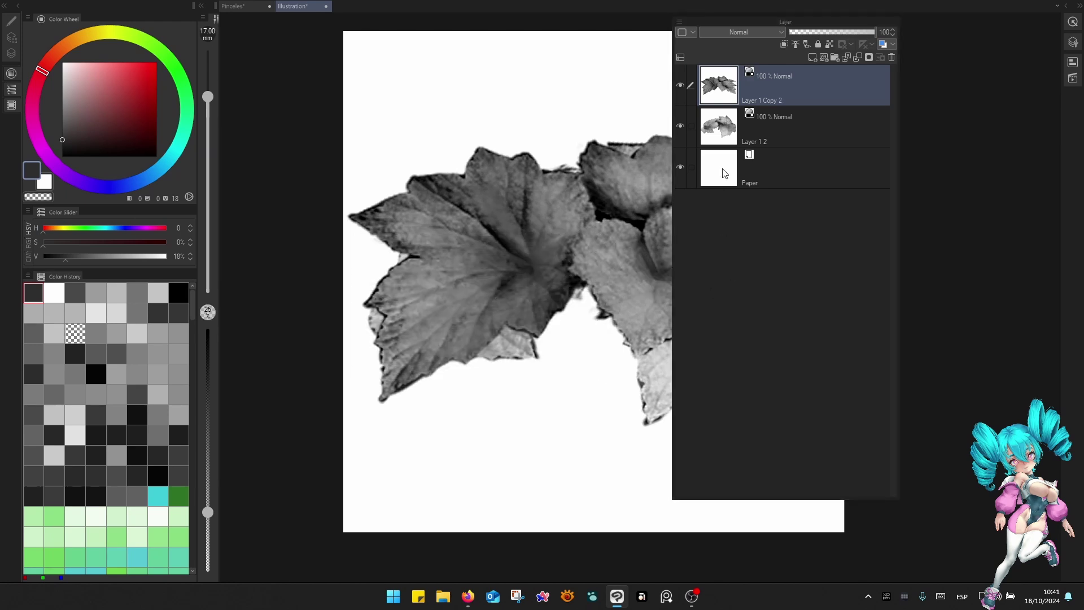
# Make Layer 1 2 the active layer and hide Layer 1 Copy 2.
pyautogui.click(726, 152)
pyautogui.click(728, 126)
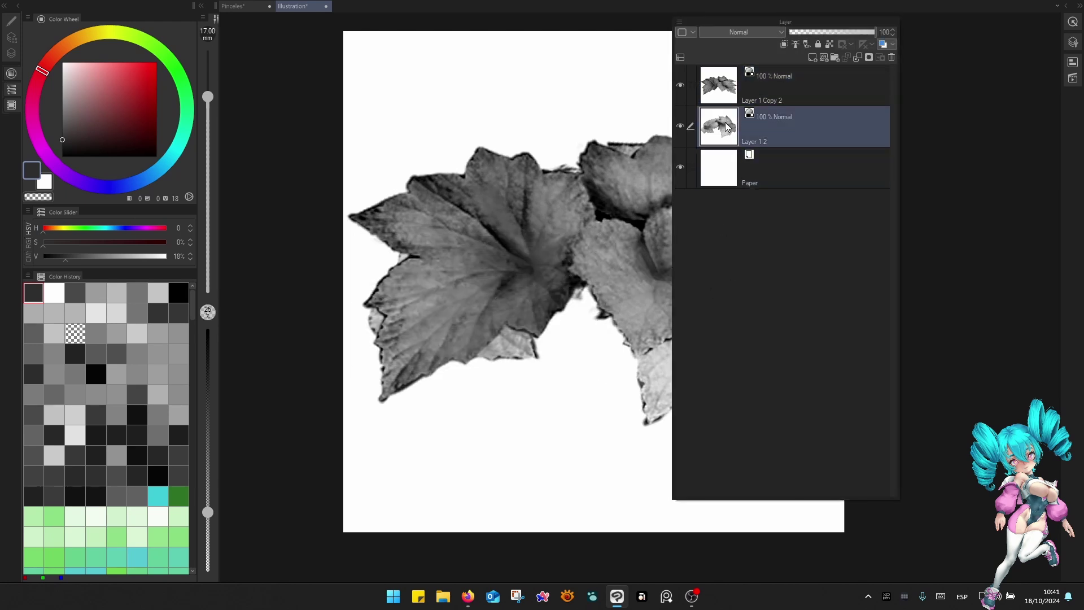
pyautogui.click(682, 85)
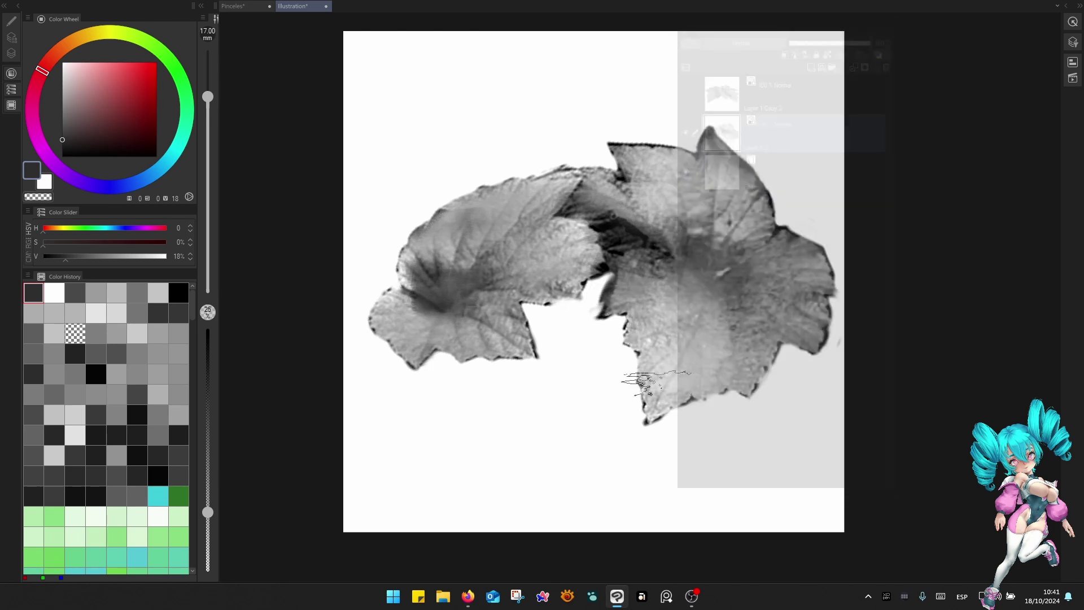
# Start registering the two-leaf layer as image material EFollage01, enabling its use for brush tip shape and Scale up/down pasting.
pyautogui.press('F1')
pyautogui.click(730, 220)
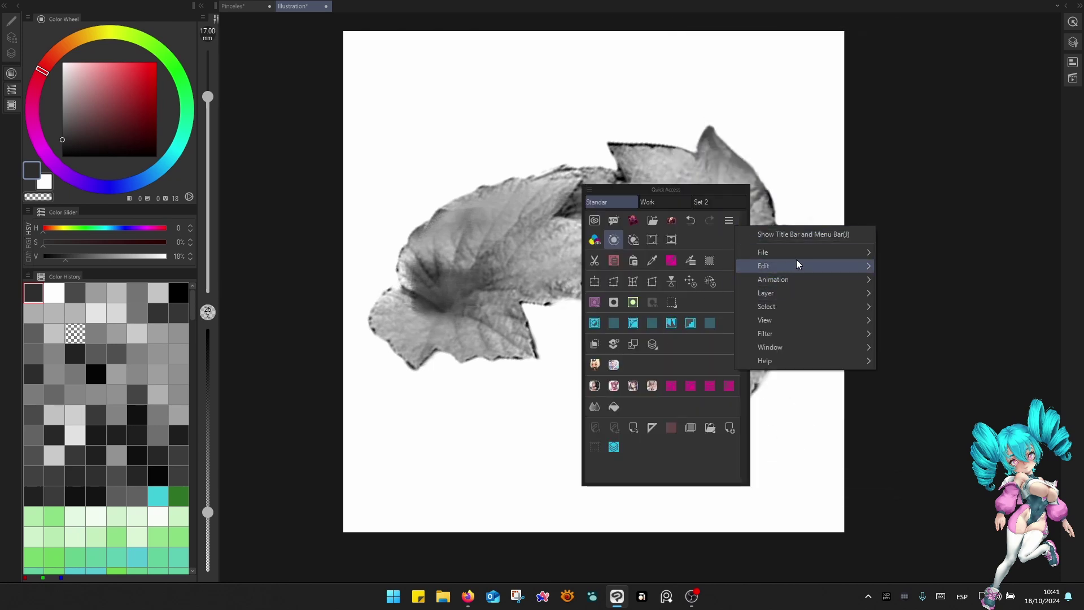
pyautogui.moveTo(794, 266)
pyautogui.moveTo(950, 259)
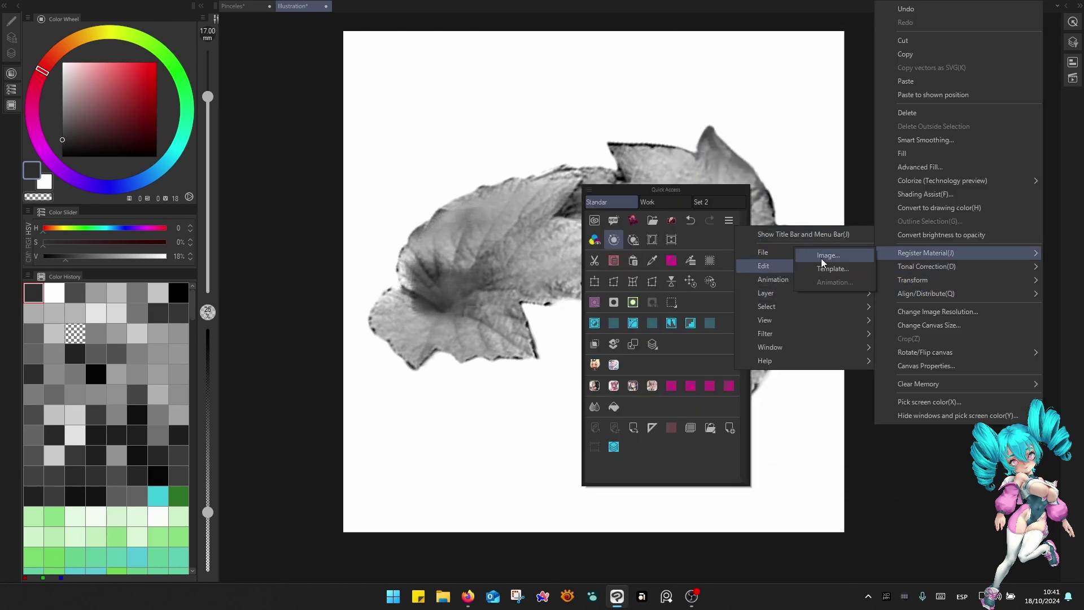
pyautogui.click(821, 259)
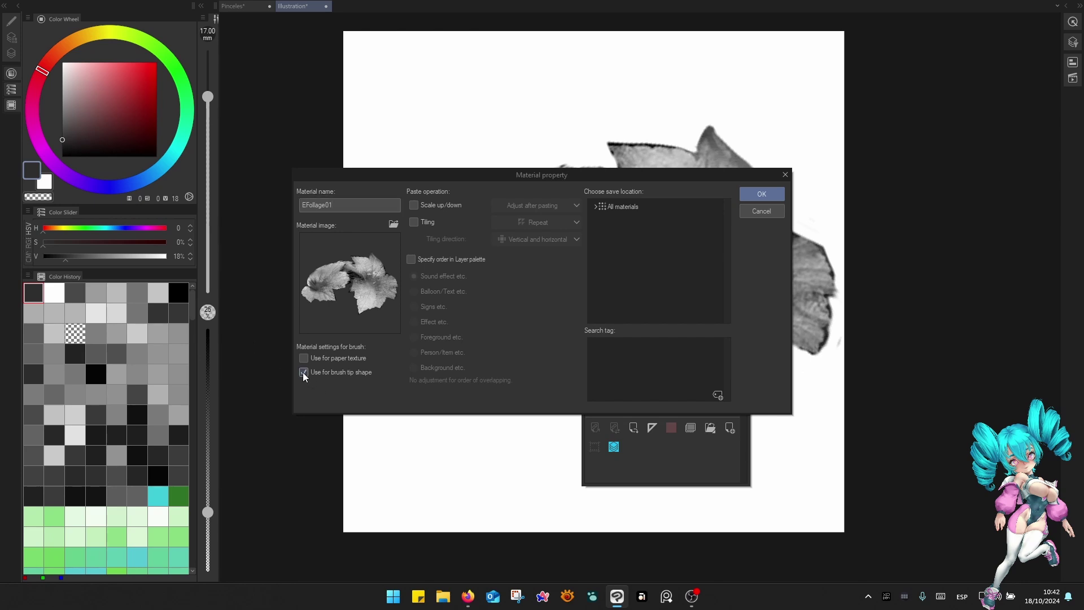
pyautogui.click(426, 206)
# Choose Shapes > Other as the material's save location, add the search tag Tip Shape, and register it.
pyautogui.click(604, 208)
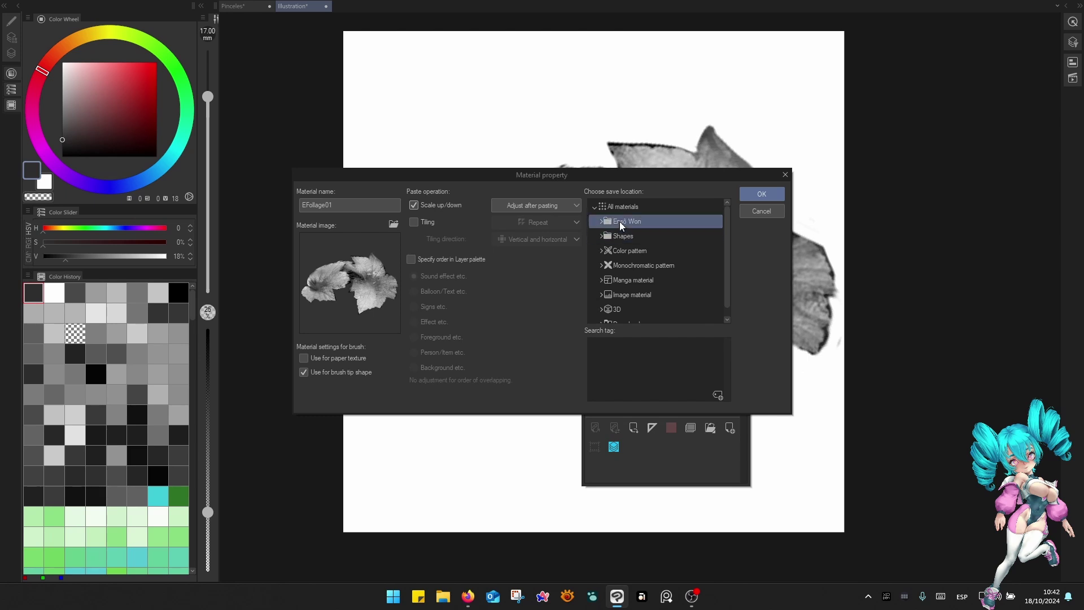
pyautogui.doubleClick(622, 236)
pyautogui.click(627, 251)
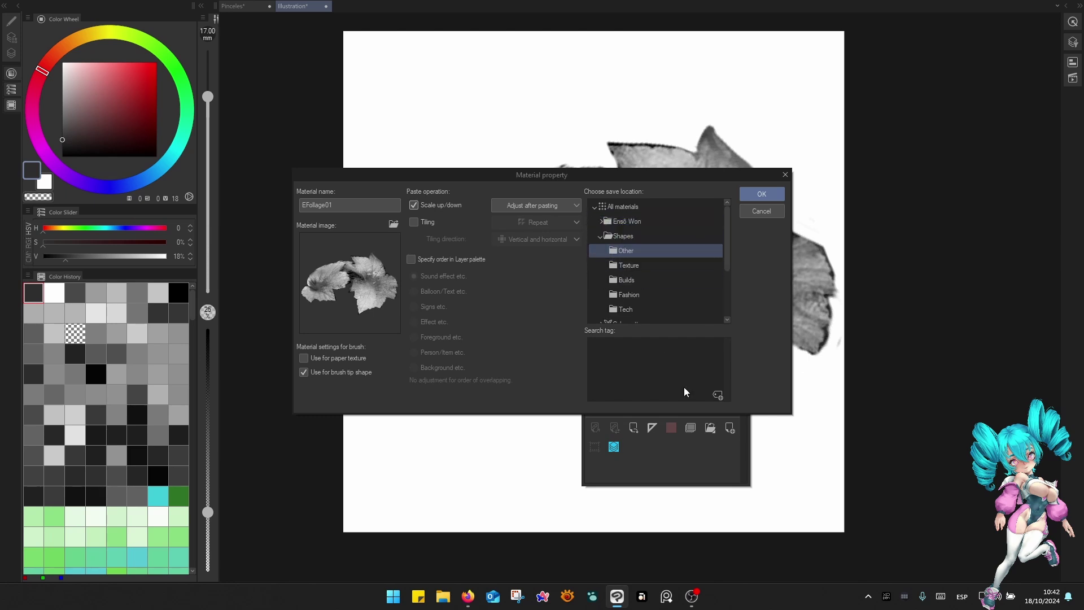
pyautogui.click(718, 395)
pyautogui.write('T')
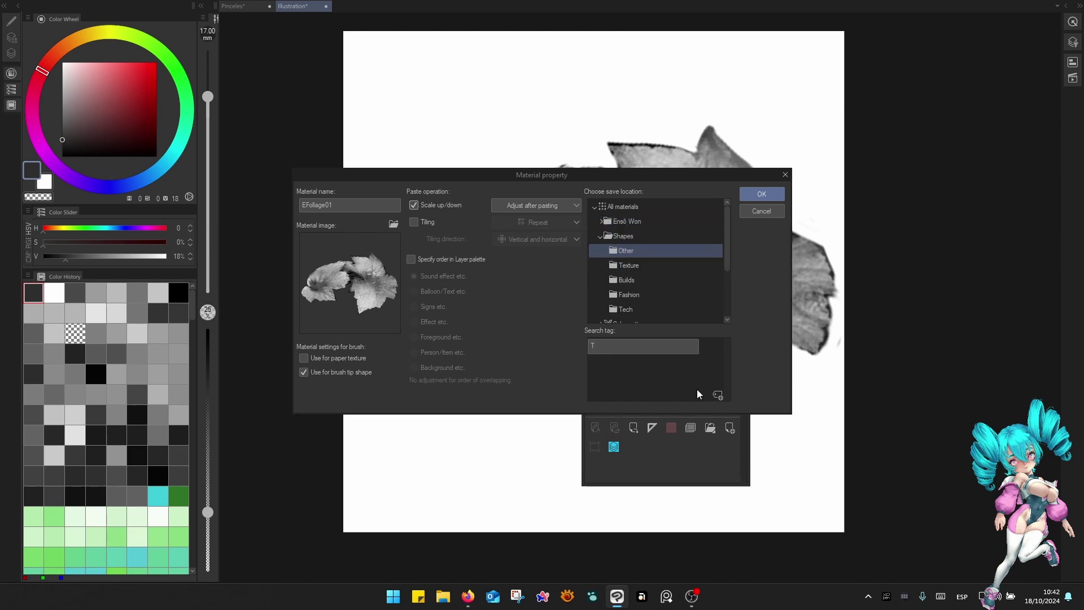
pyautogui.write('ip Shape')
pyautogui.press('Return')
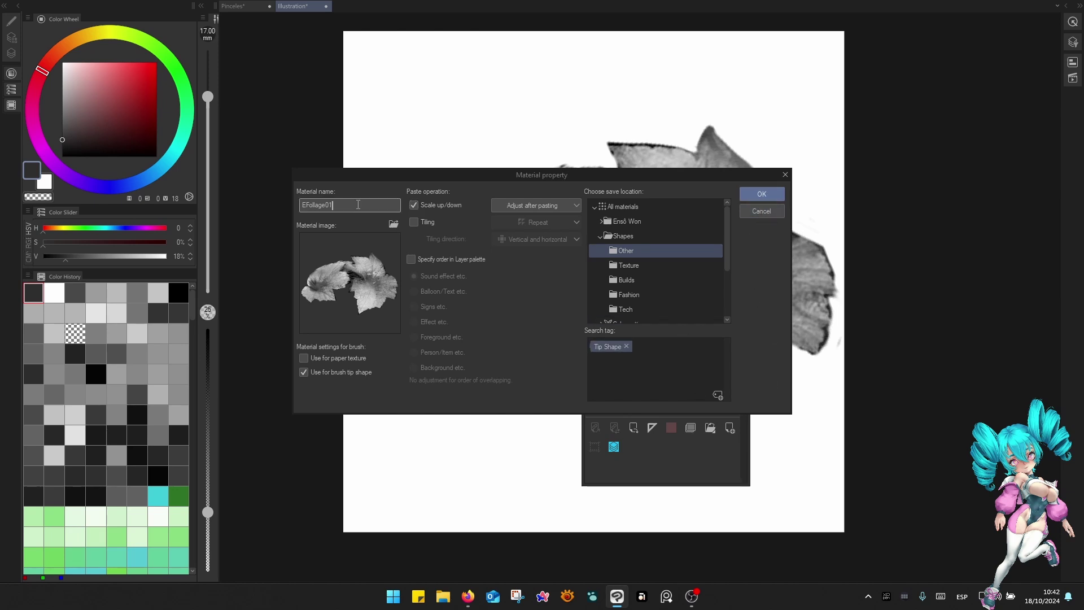
pyautogui.click(763, 194)
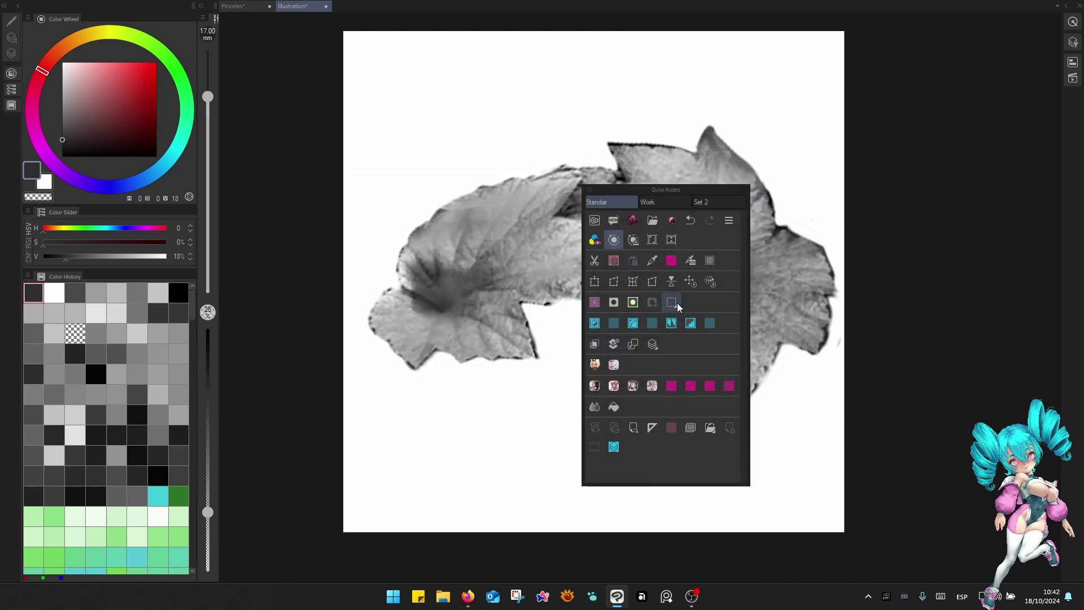
# Hide Layer 1 2 and show Layer 1 Copy 2 with the darker leaf cluster.
pyautogui.press('q')
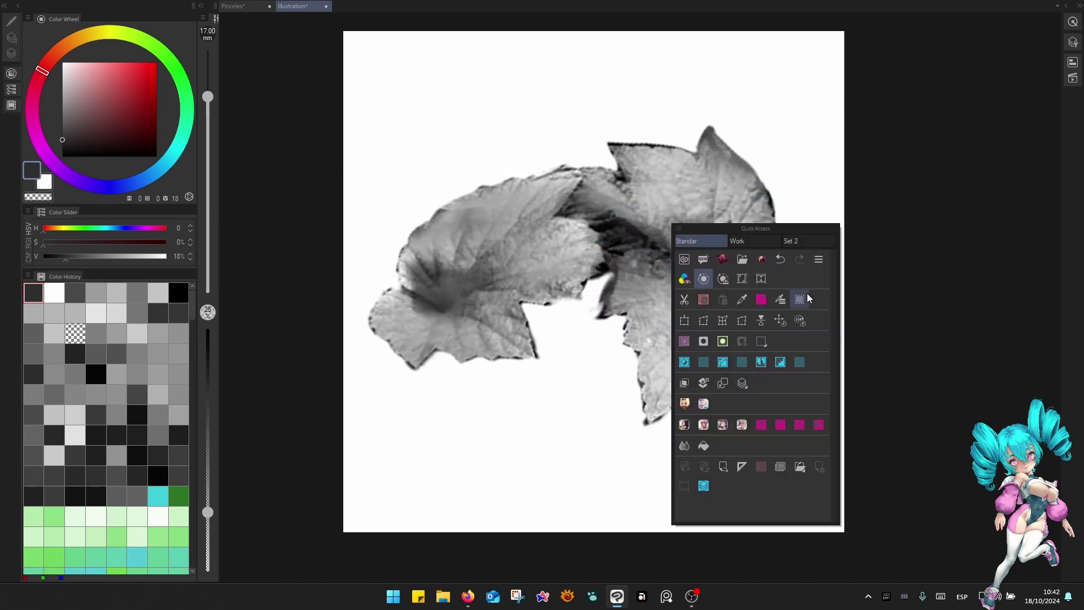
pyautogui.click(704, 485)
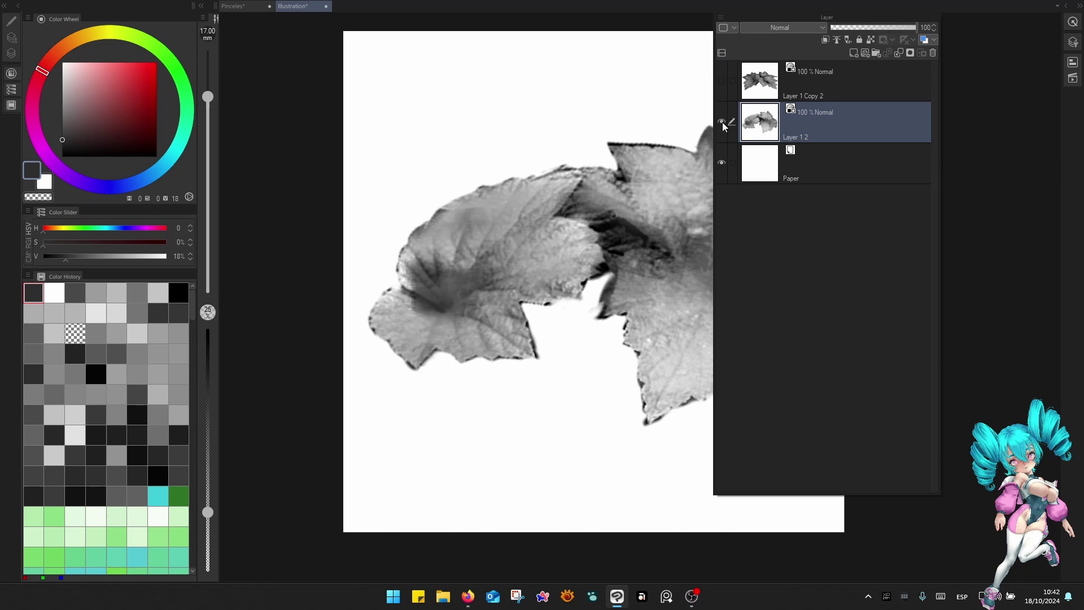
pyautogui.click(722, 122)
pyautogui.click(723, 82)
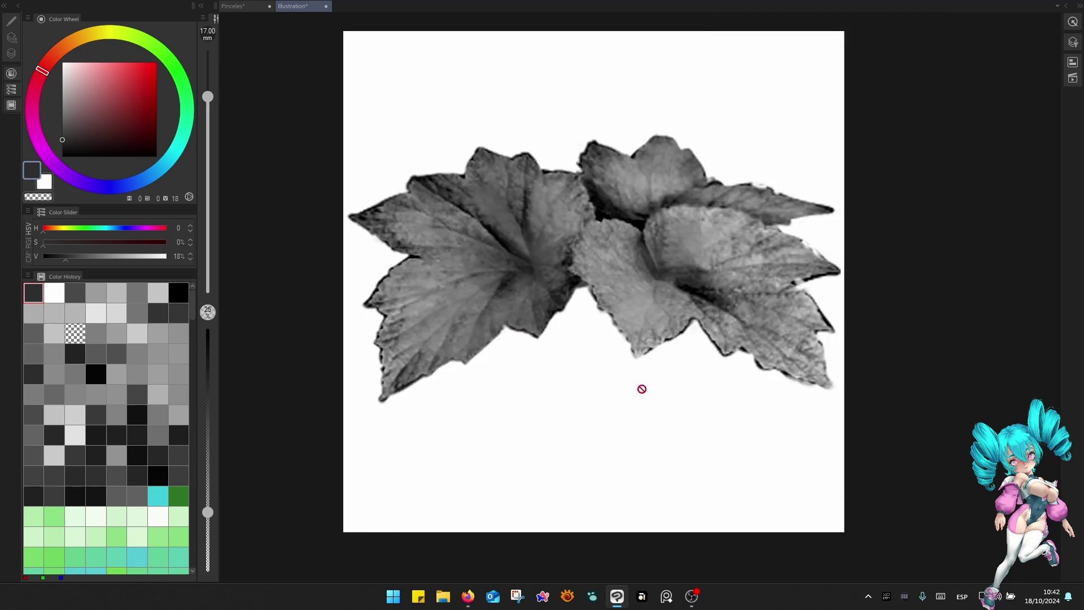
pyautogui.press('q')
pyautogui.click(705, 266)
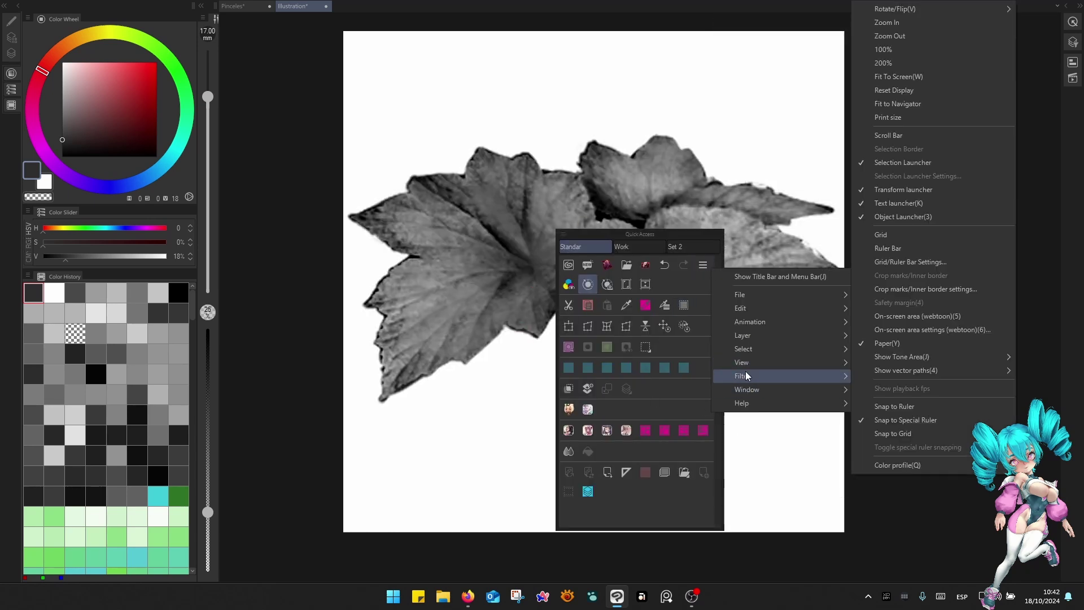
pyautogui.click(925, 433)
# Start registering Layer 1 Copy 2 as image material EFollage0e, enabling its use for brush tip shape.
pyautogui.press('q')
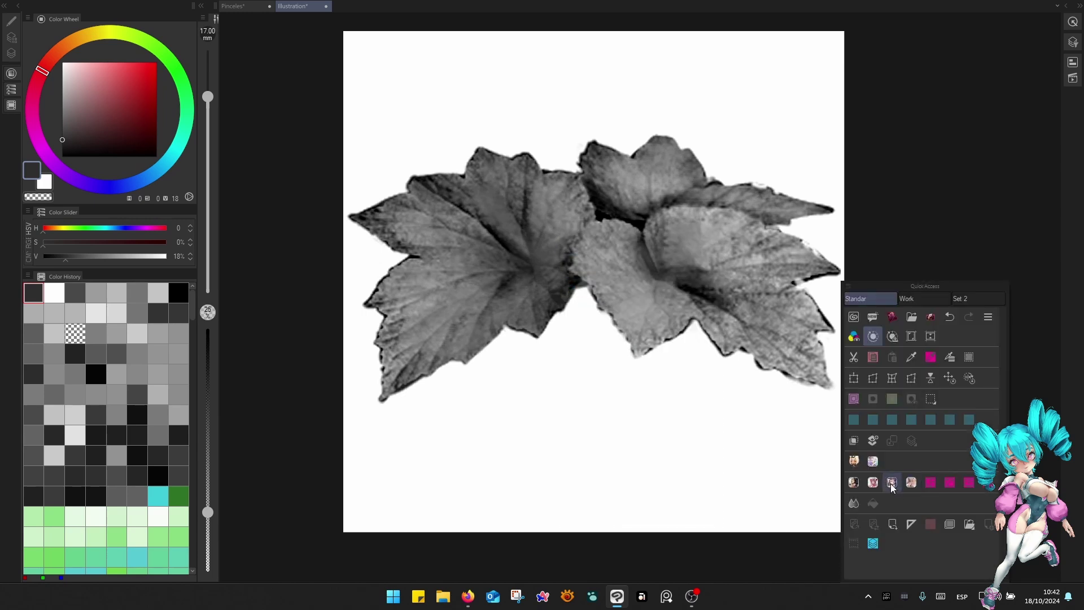
pyautogui.click(873, 543)
pyautogui.click(784, 123)
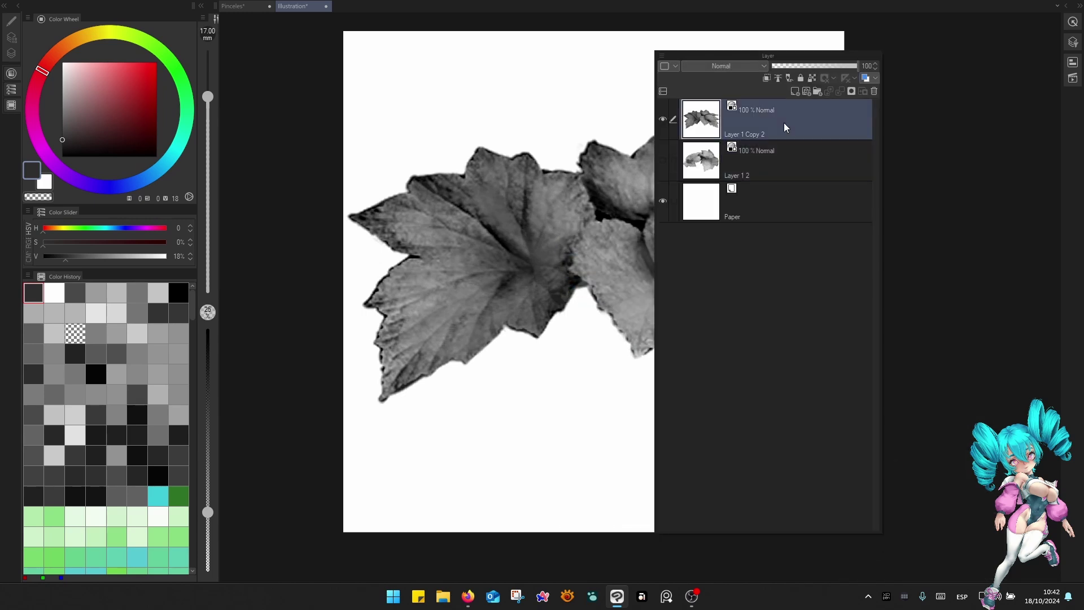
pyautogui.press('q')
pyautogui.click(833, 265)
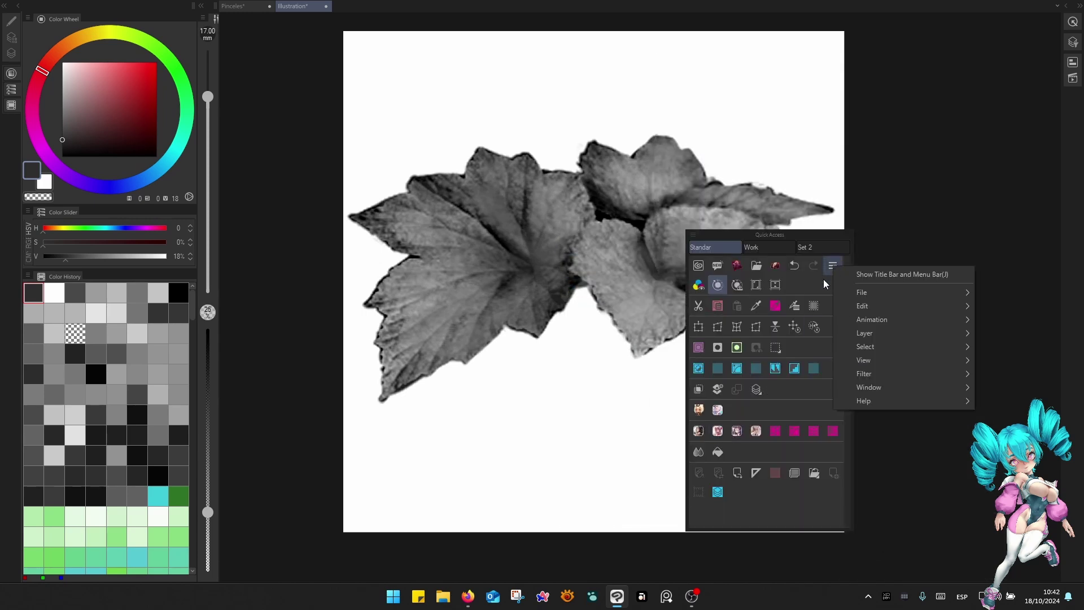
pyautogui.moveTo(895, 306)
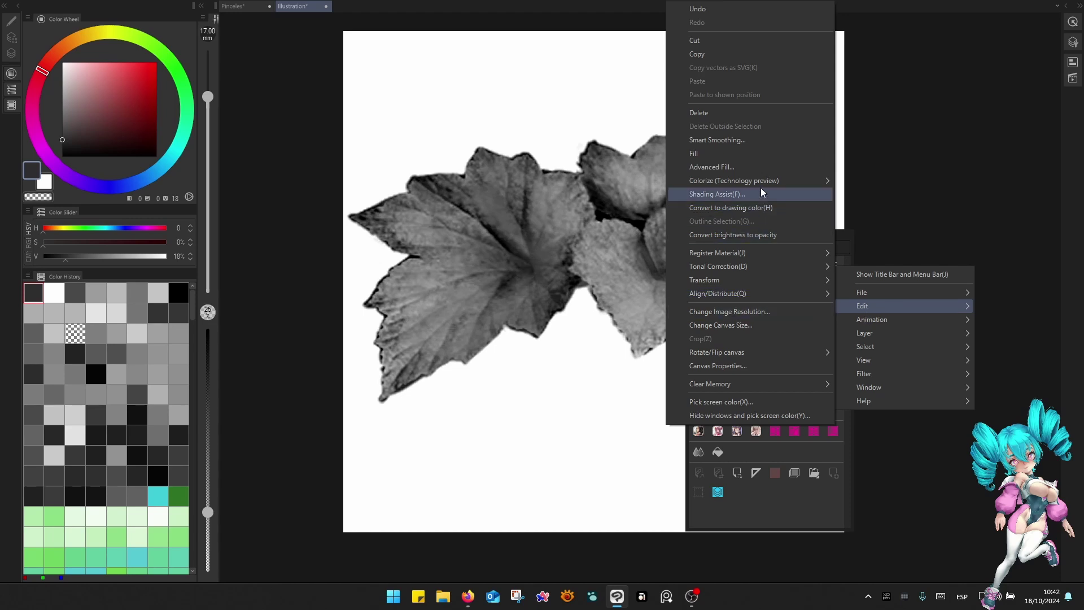
pyautogui.moveTo(760, 184)
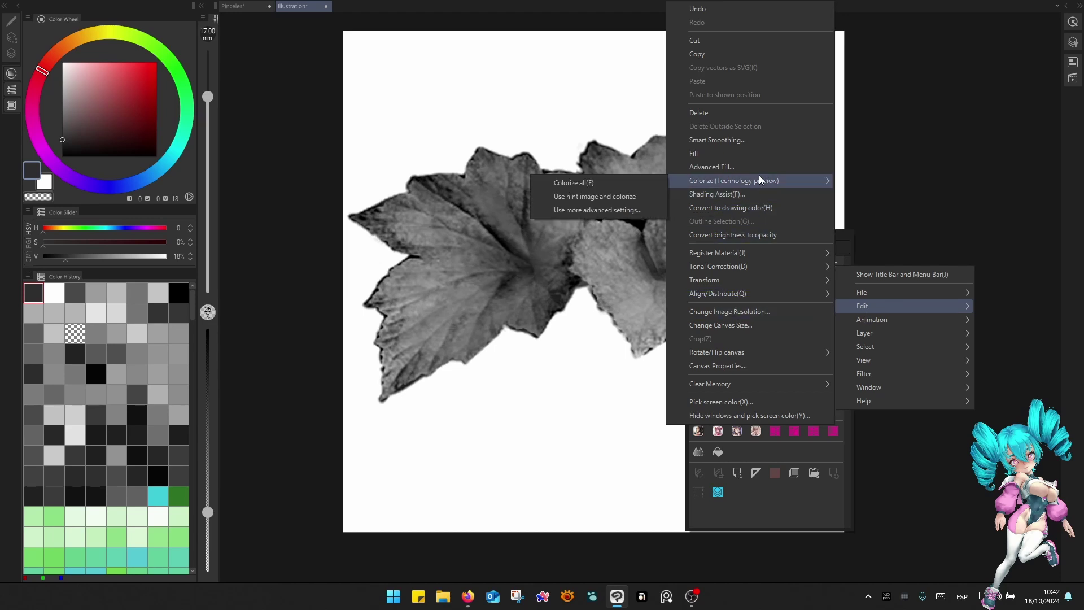
pyautogui.moveTo(746, 252)
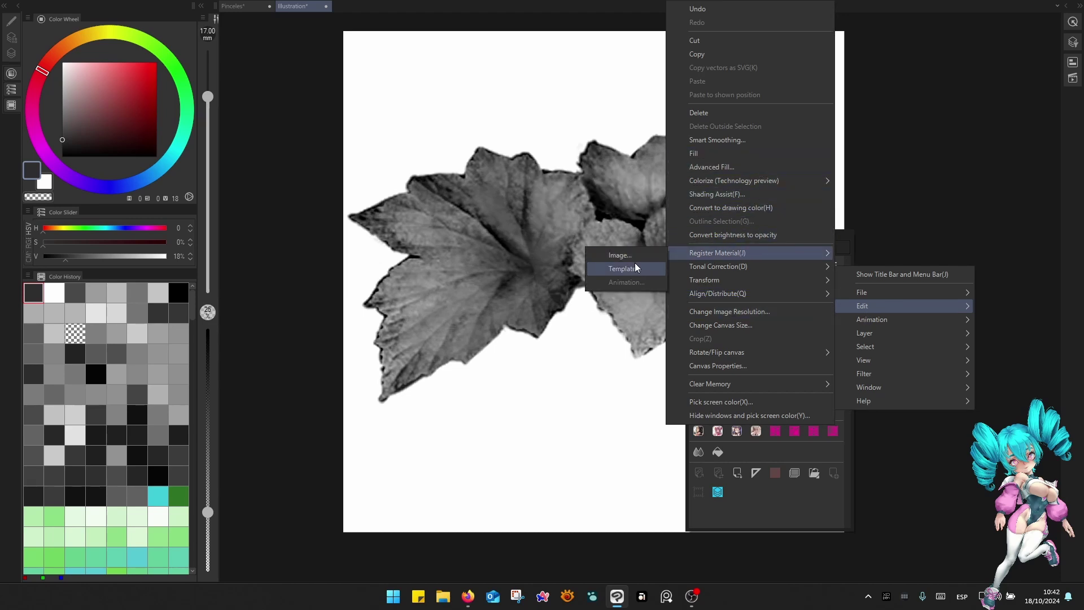
pyautogui.click(620, 256)
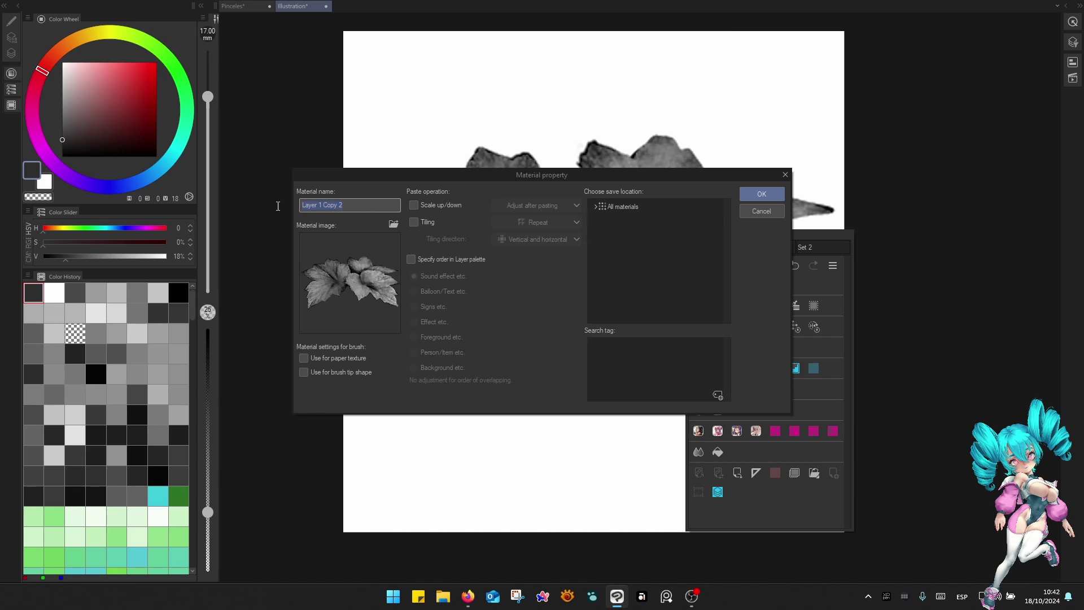
pyautogui.write('EFollage0e')
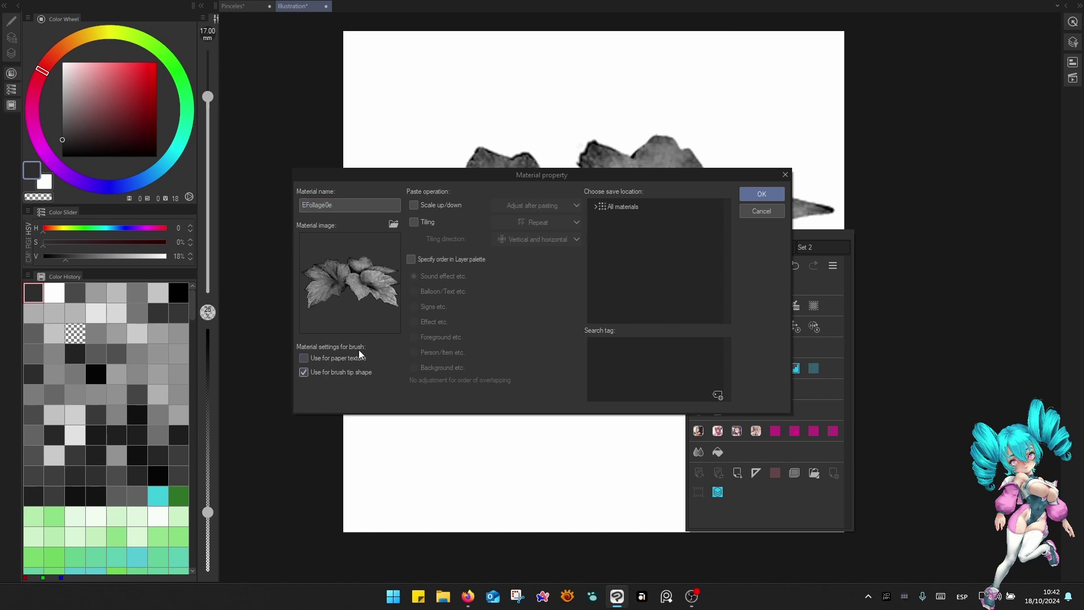
# Enable Scale up/down, save the material in Shapes > Other with the search tag Tip Shape, and register it.
pyautogui.click(596, 207)
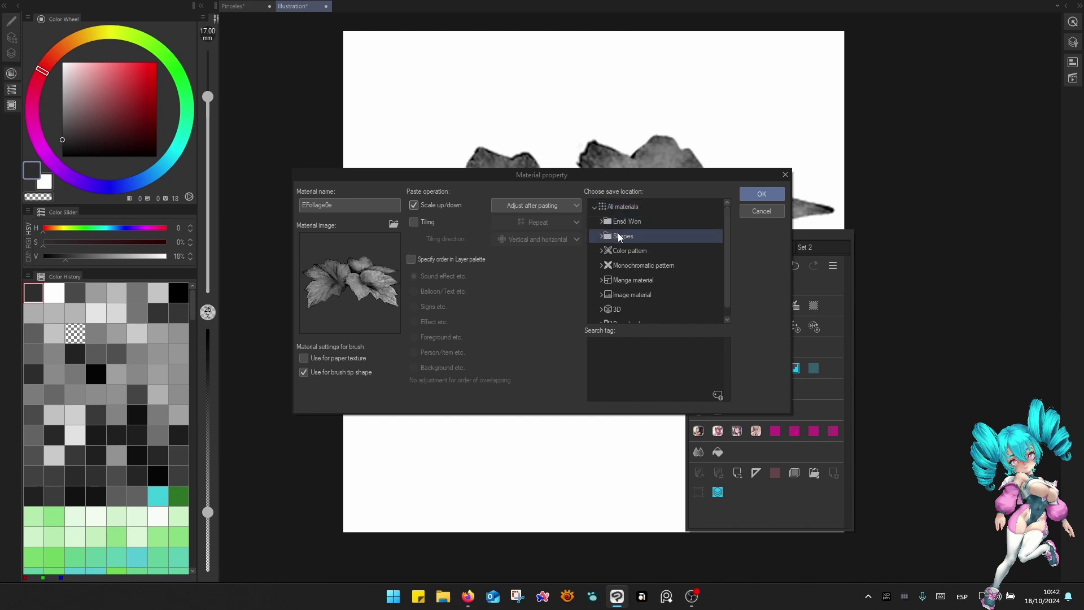
pyautogui.click(599, 238)
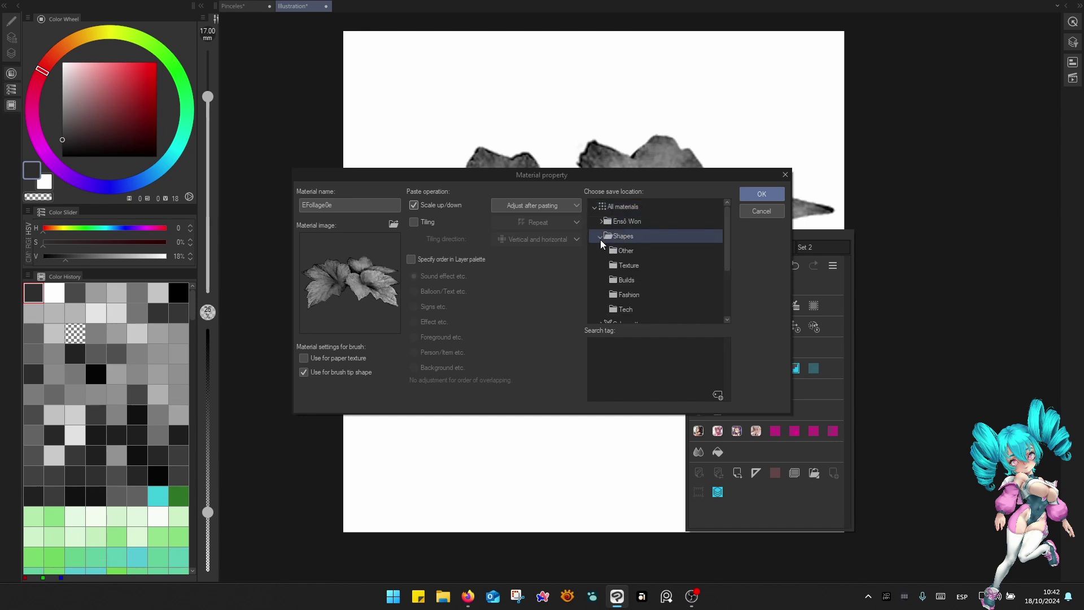
pyautogui.click(635, 249)
pyautogui.click(718, 394)
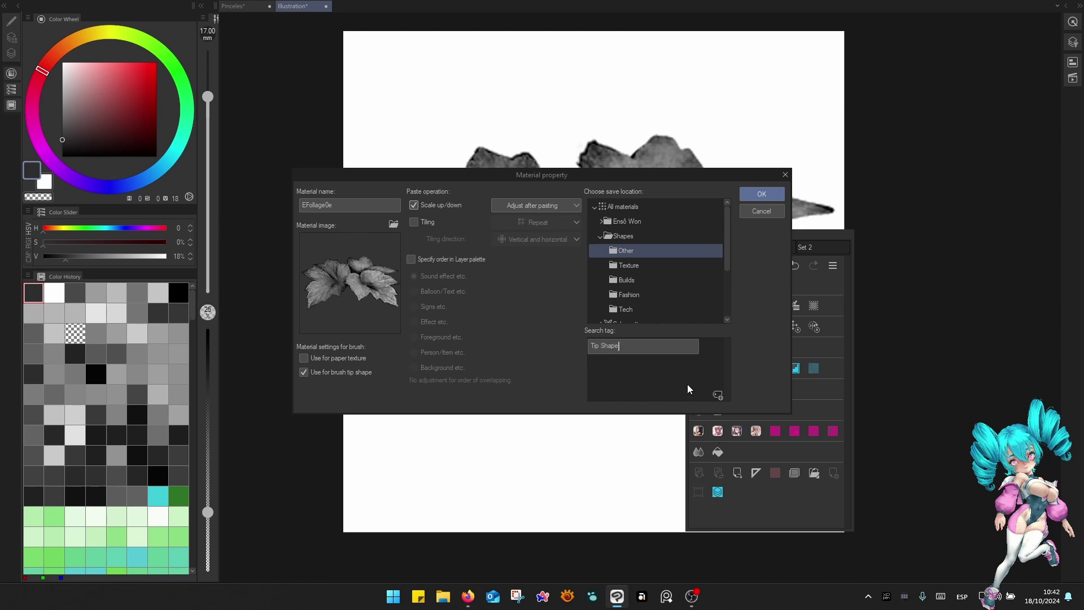
pyautogui.press('Return')
pyautogui.click(774, 196)
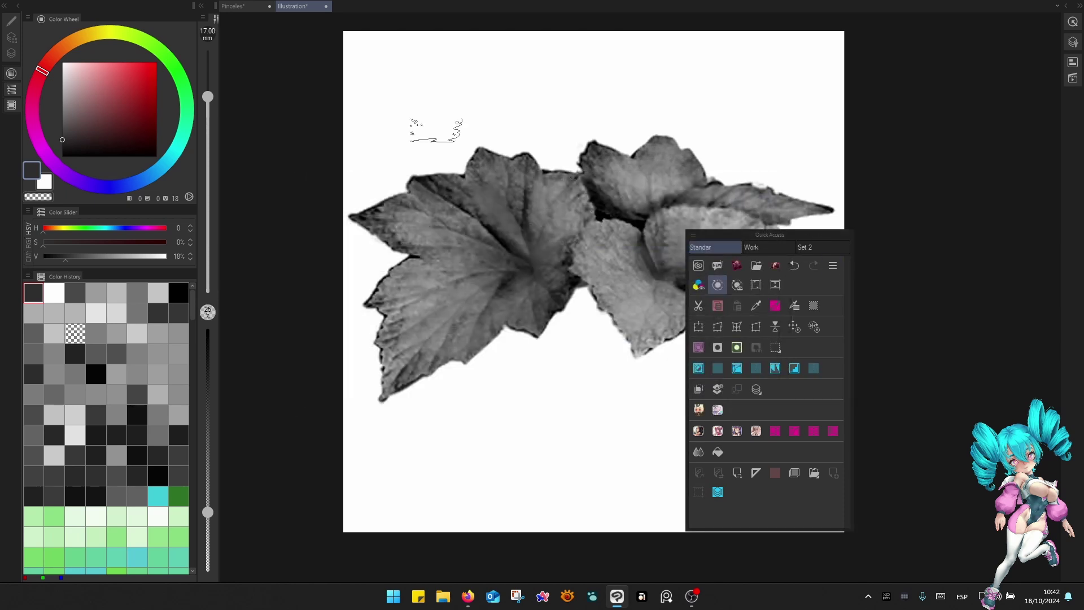
# In the Pinceles document, create the custom sub tool basico 3 with Direct draw output, Brush input and a character image as its icon.
pyautogui.click(260, 8)
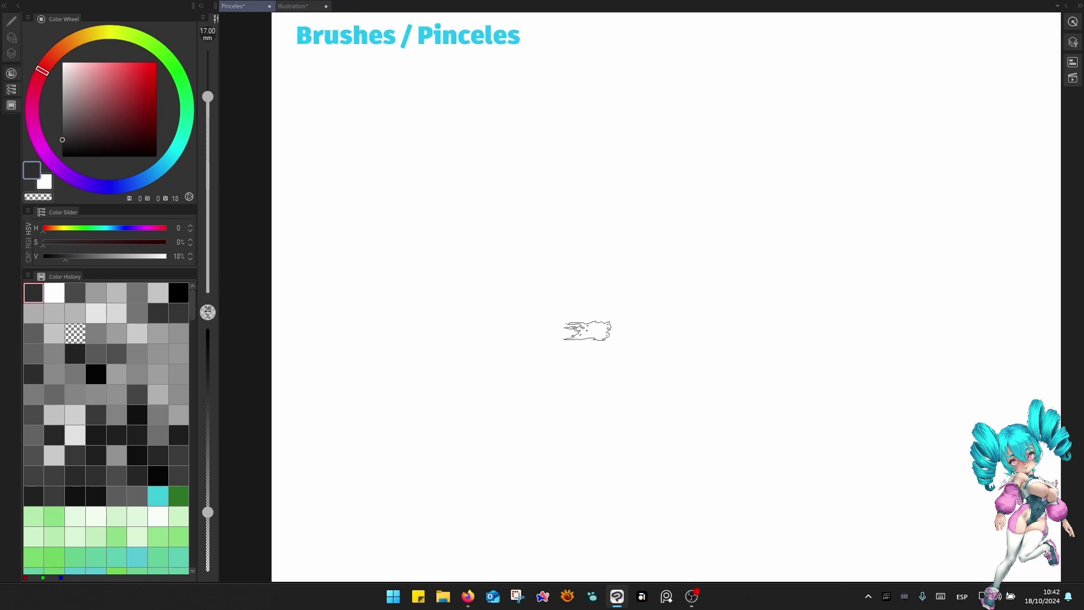
pyautogui.moveTo(737, 321); pyautogui.dragTo(710, 301)
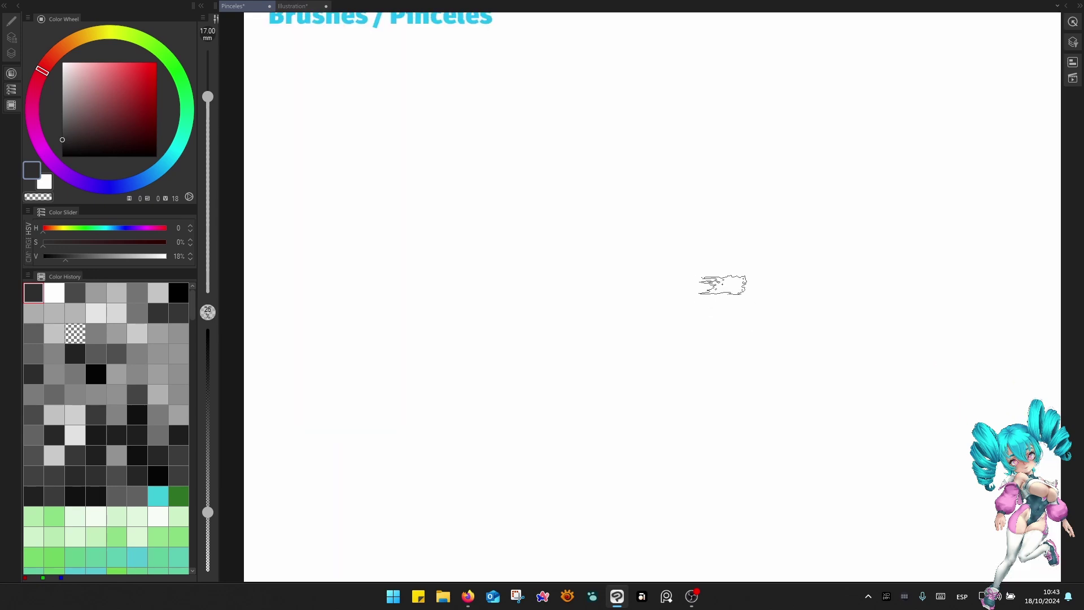
pyautogui.press('q')
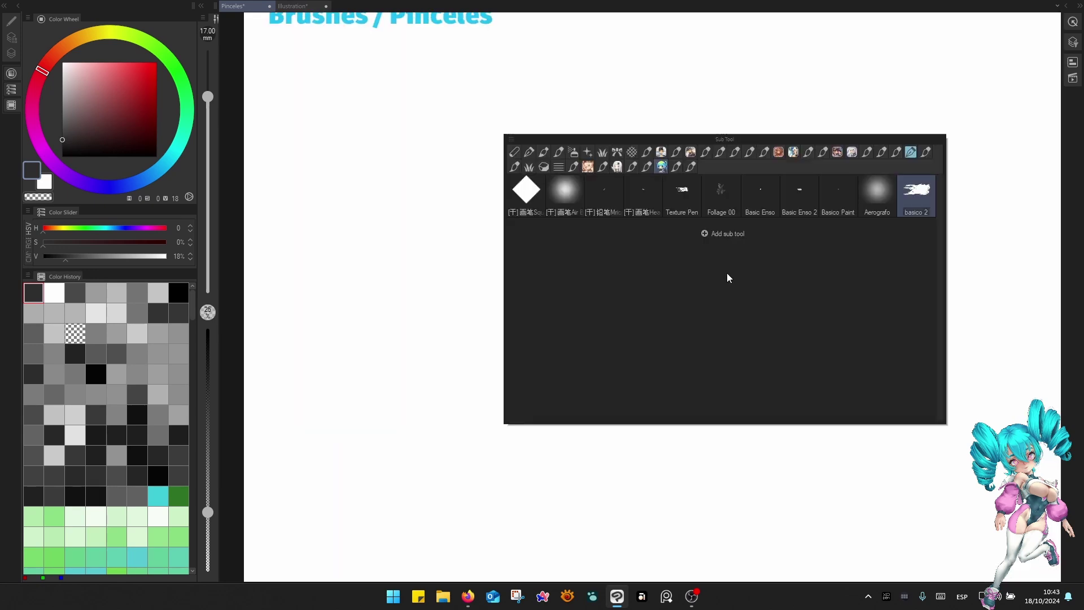
pyautogui.click(512, 140)
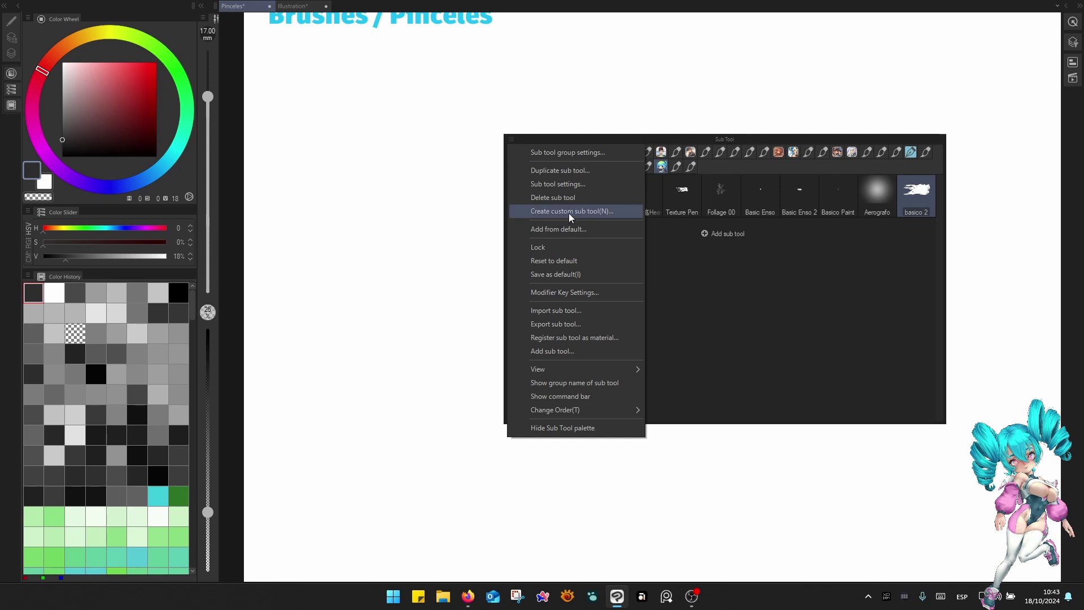
pyautogui.click(589, 211)
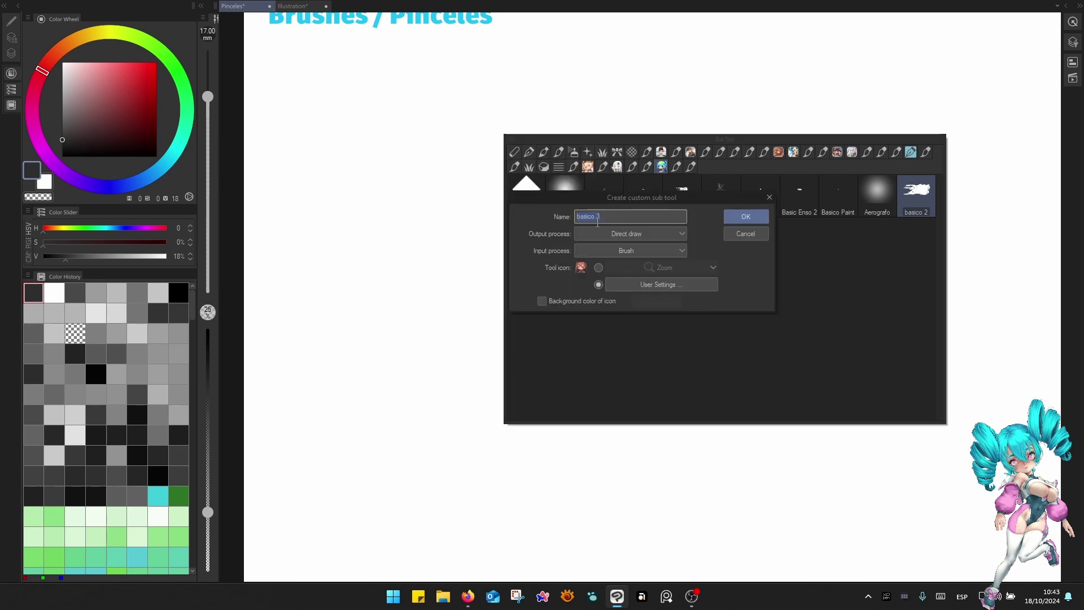
pyautogui.click(628, 249)
pyautogui.click(629, 249)
pyautogui.click(629, 283)
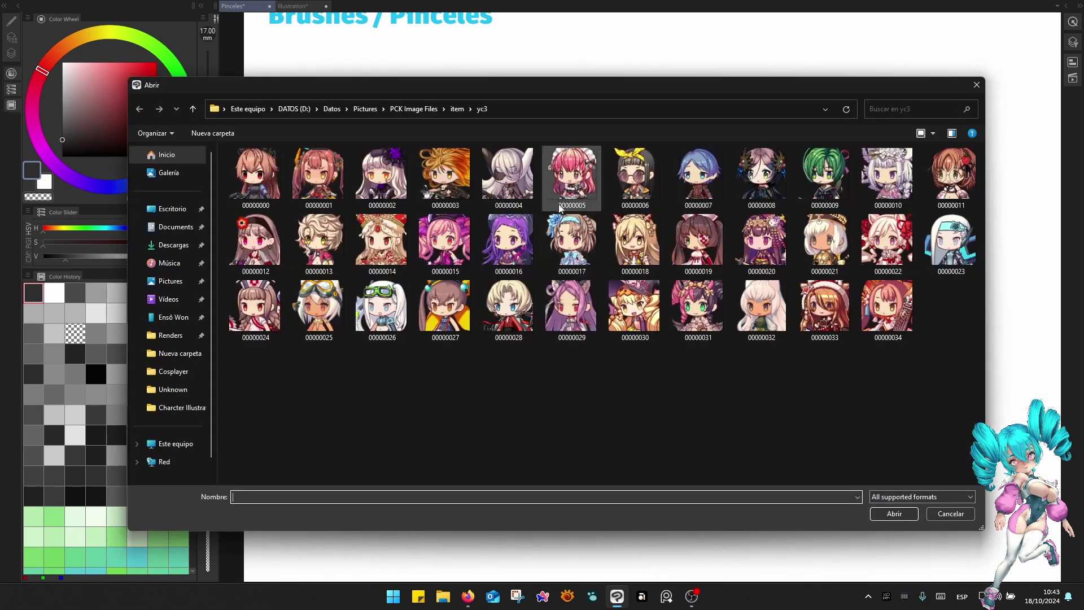
pyautogui.doubleClick(445, 308)
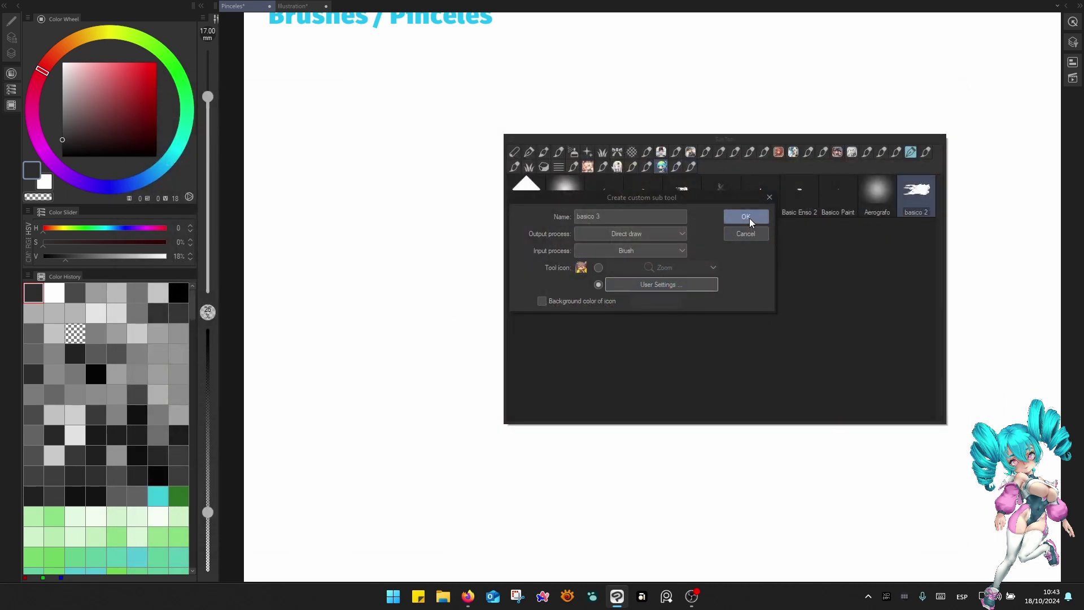
pyautogui.click(748, 218)
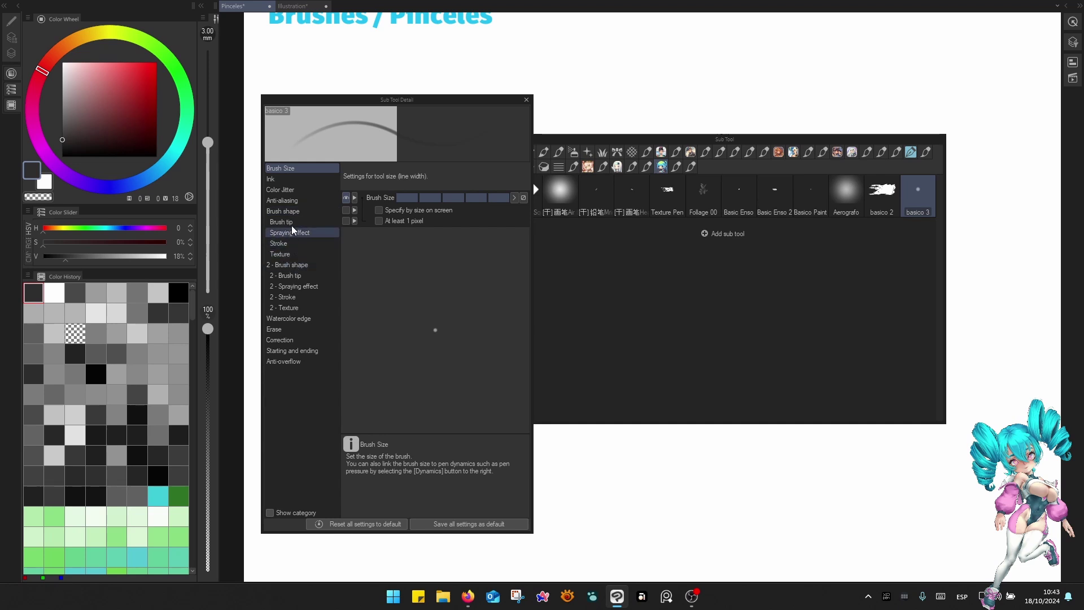
# Switch the basico 3 brush tip to a material and assign EFollage01 as its tip shape.
pyautogui.click(293, 222)
pyautogui.click(468, 199)
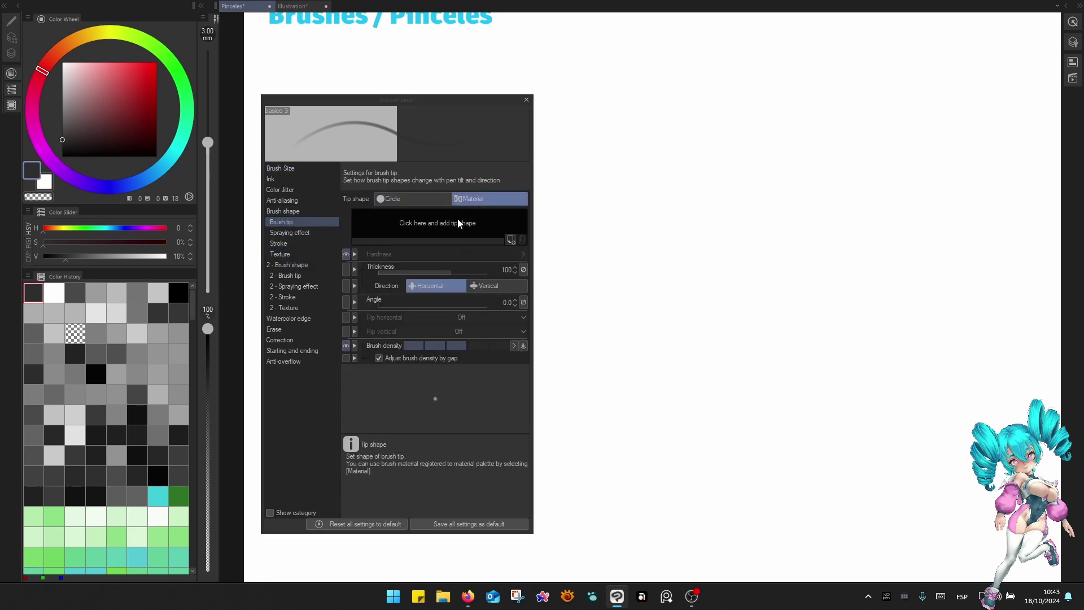
pyautogui.click(460, 223)
pyautogui.click(384, 151)
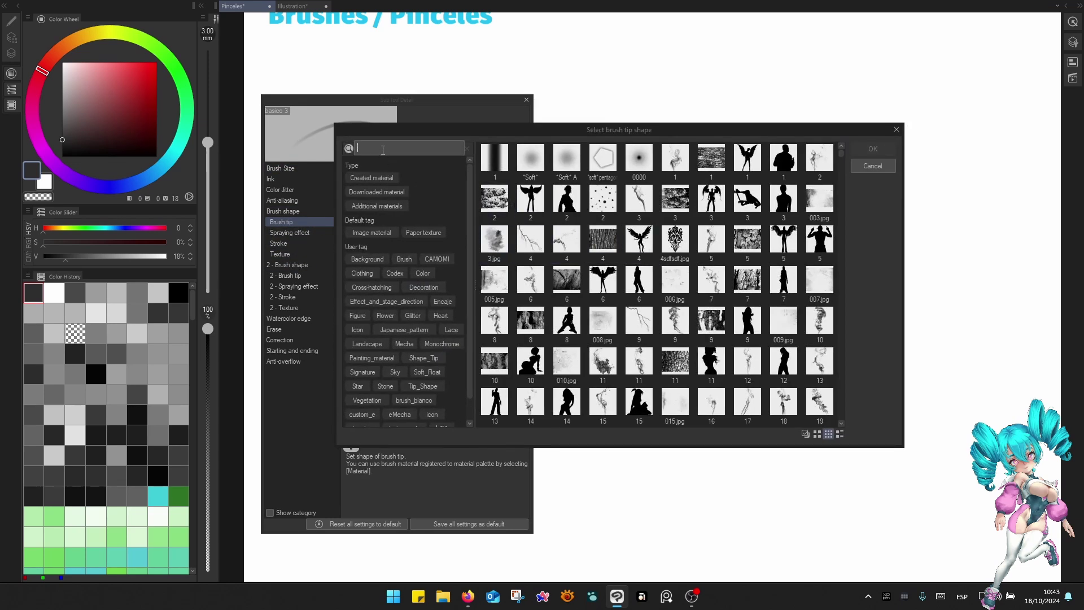
pyautogui.write('folia')
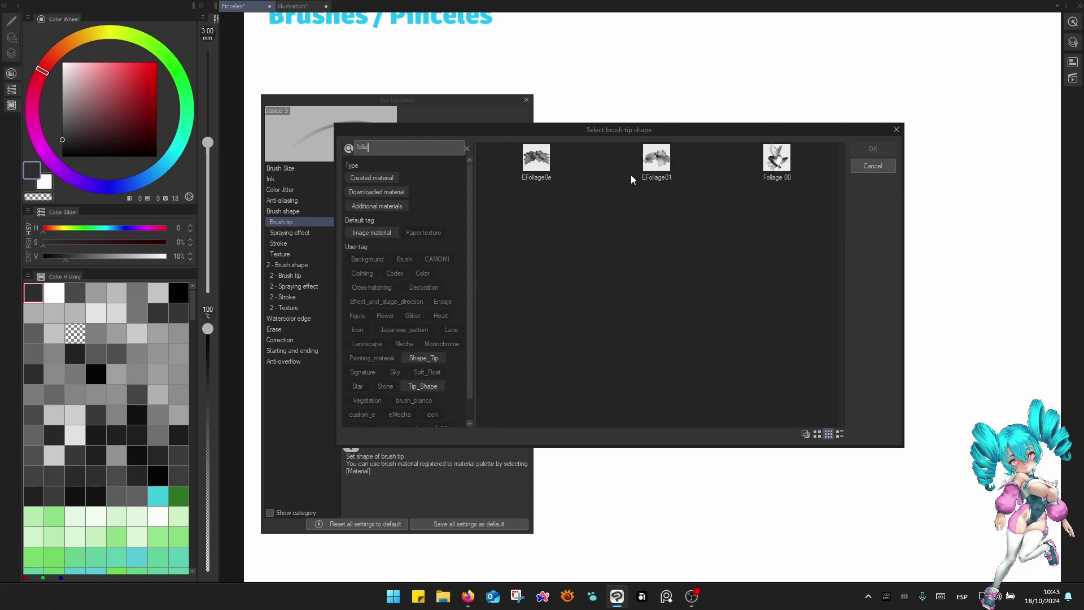
pyautogui.click(656, 163)
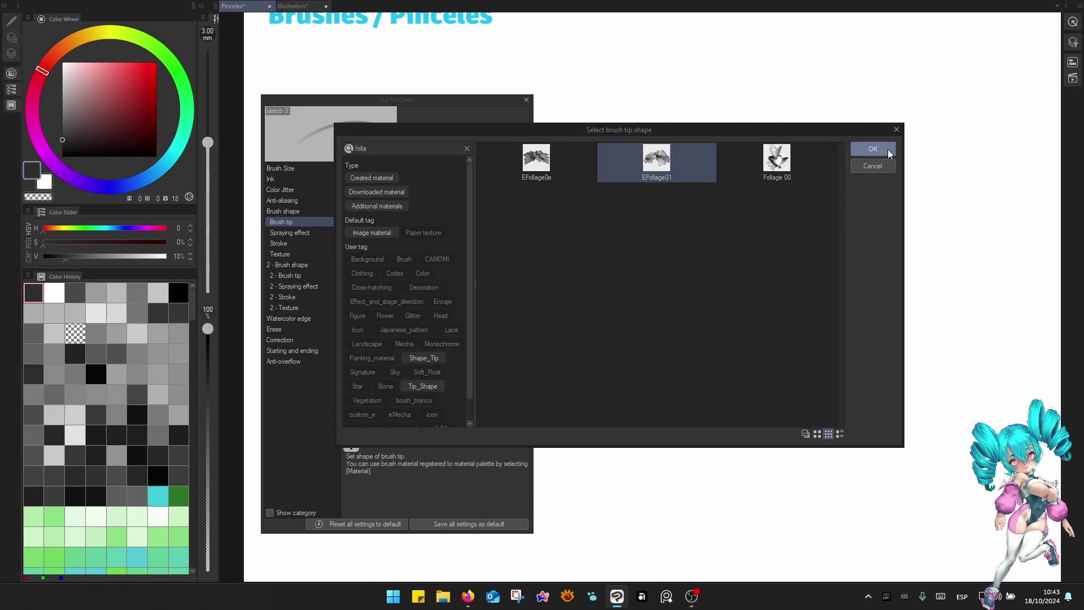
pyautogui.click(881, 150)
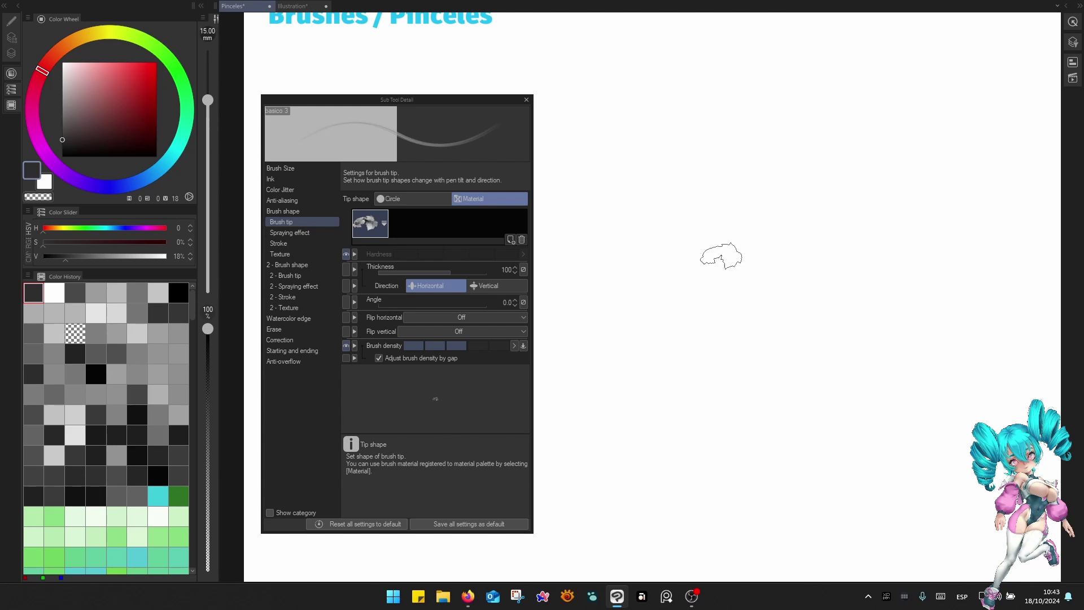
# Enlarge the brush to 40 mm and paint a test stroke on the blank canvas.
pyautogui.press(']')
pyautogui.press(']')
pyautogui.press(']')
pyautogui.press(']')
pyautogui.press(']')
pyautogui.moveTo(726, 249)
pyautogui.mouseDown()
pyautogui.moveTo(723, 237)
pyautogui.moveTo(781, 201)
pyautogui.moveTo(739, 186)
pyautogui.moveTo(795, 305)
pyautogui.mouseUp()
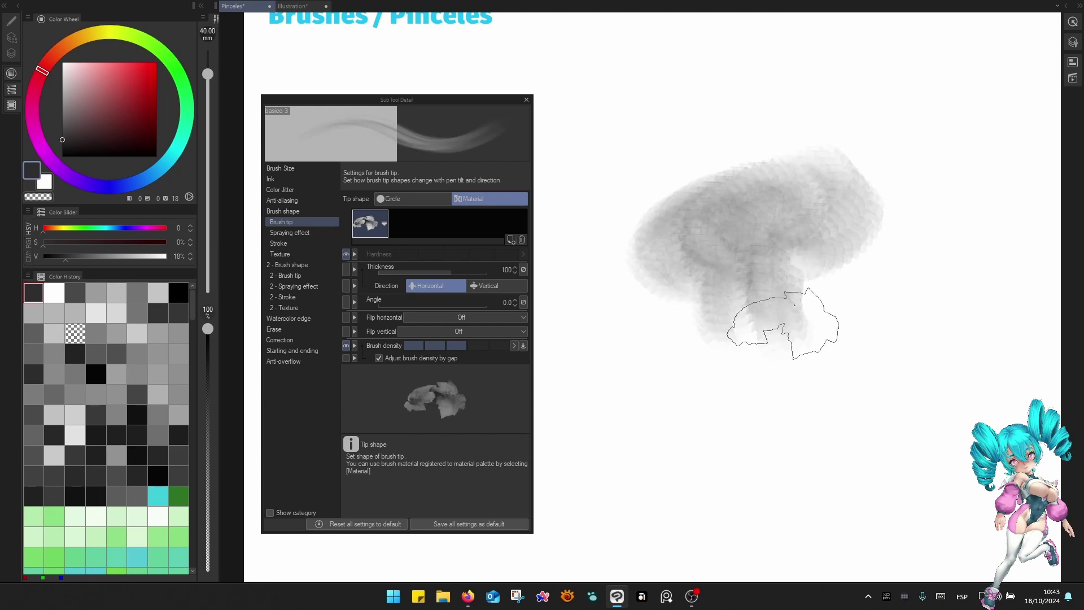
# Raise the brush density to maximum, disable its adjustment by gap, and paint a test stroke.
pyautogui.click(500, 346)
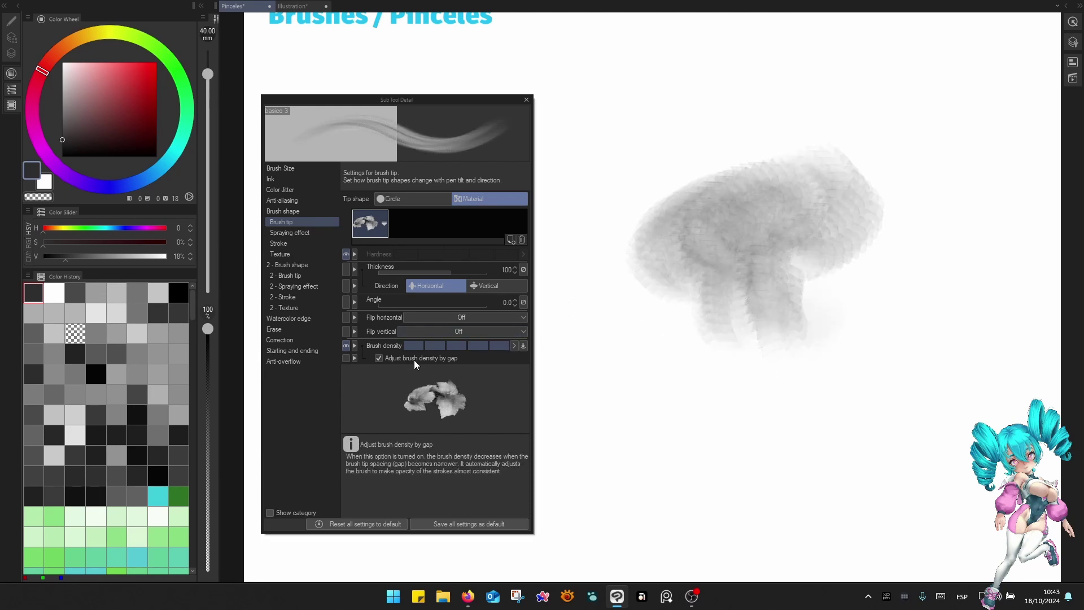
pyautogui.click(414, 361)
pyautogui.moveTo(751, 96)
pyautogui.mouseDown()
pyautogui.moveTo(775, 99)
pyautogui.moveTo(785, 131)
pyautogui.moveTo(745, 185)
pyautogui.moveTo(813, 237)
pyautogui.moveTo(714, 333)
pyautogui.moveTo(734, 275)
pyautogui.mouseUp()
# Turn off pen pressure control of the brush density and test it with another stroke.
pyautogui.click(524, 346)
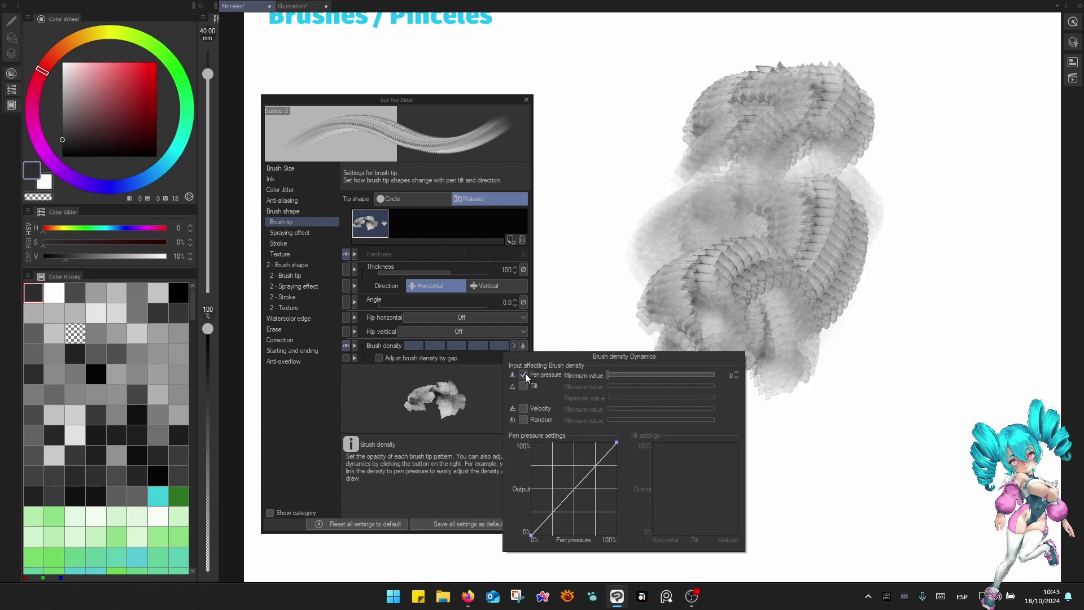
pyautogui.click(524, 374)
pyautogui.click(640, 130)
pyautogui.moveTo(625, 148)
pyautogui.mouseDown()
pyautogui.moveTo(627, 190)
pyautogui.moveTo(708, 316)
pyautogui.moveTo(690, 350)
pyautogui.mouseUp()
# Paint further test strokes with the leaf brush and clear all the test strokes from the canvas.
pyautogui.rightClick(766, 286)
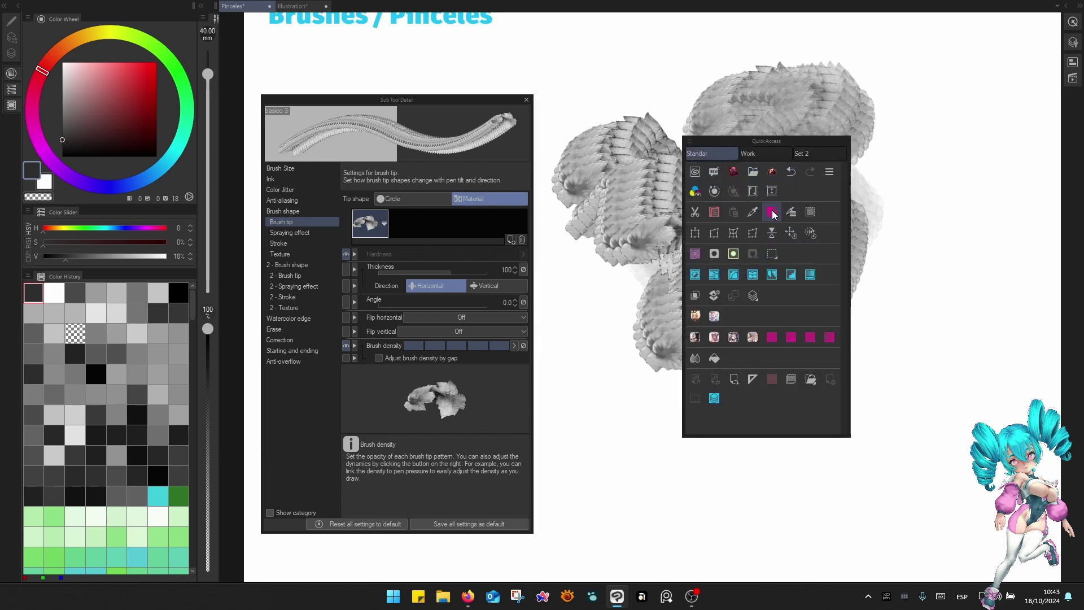
pyautogui.moveTo(637, 375)
pyautogui.mouseDown()
pyautogui.moveTo(648, 408)
pyautogui.moveTo(713, 453)
pyautogui.moveTo(708, 467)
pyautogui.moveTo(762, 406)
pyautogui.moveTo(765, 458)
pyautogui.moveTo(741, 450)
pyautogui.moveTo(802, 390)
pyautogui.mouseUp()
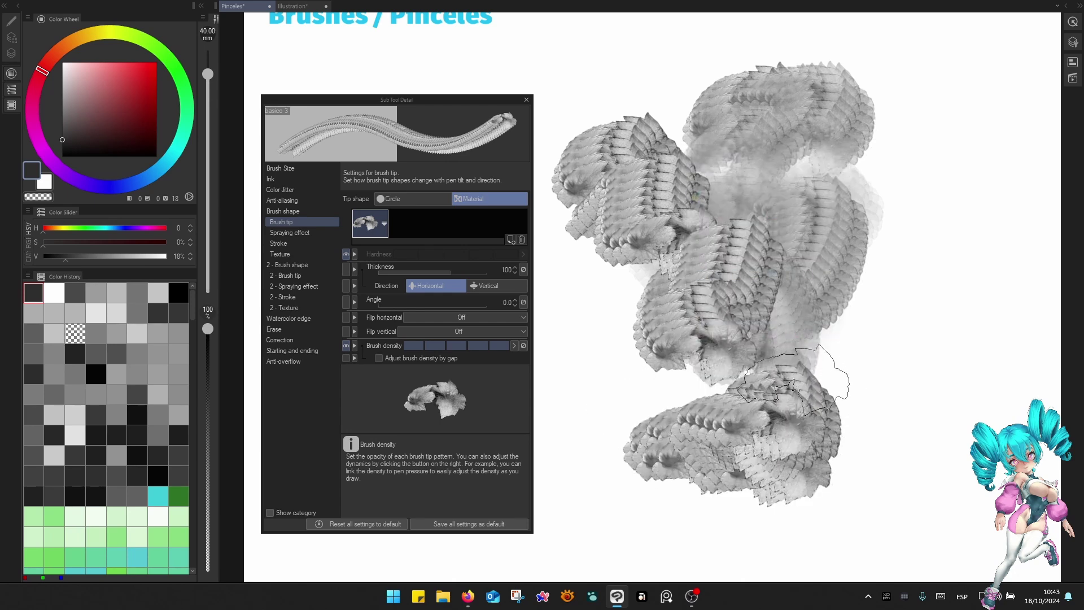
pyautogui.moveTo(840, 348)
pyautogui.mouseDown()
pyautogui.moveTo(886, 360)
pyautogui.moveTo(824, 415)
pyautogui.mouseUp()
pyautogui.rightClick(818, 359)
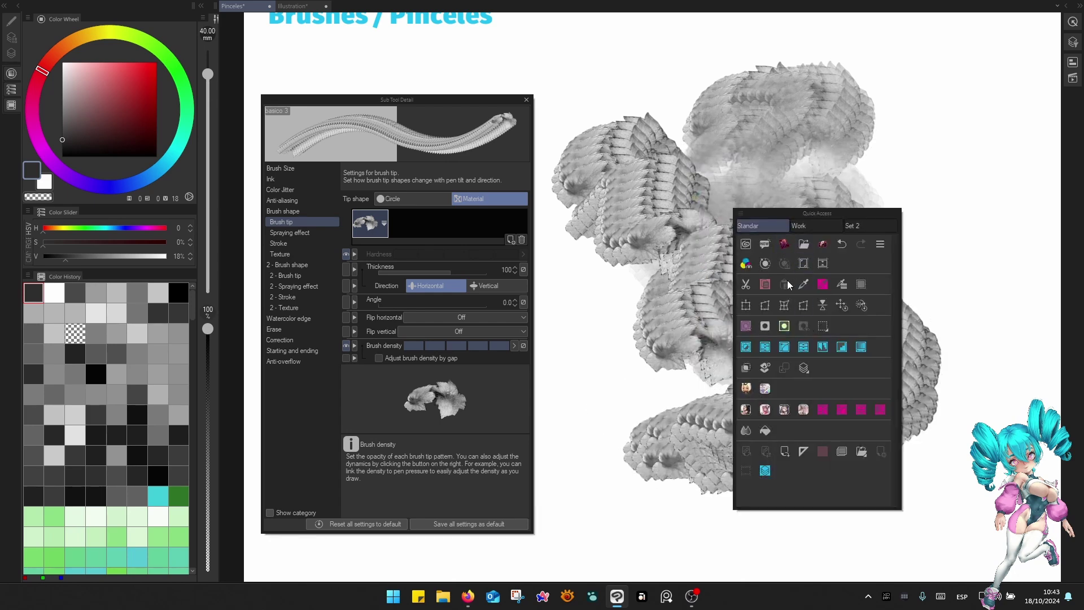
pyautogui.click(824, 234)
pyautogui.click(785, 264)
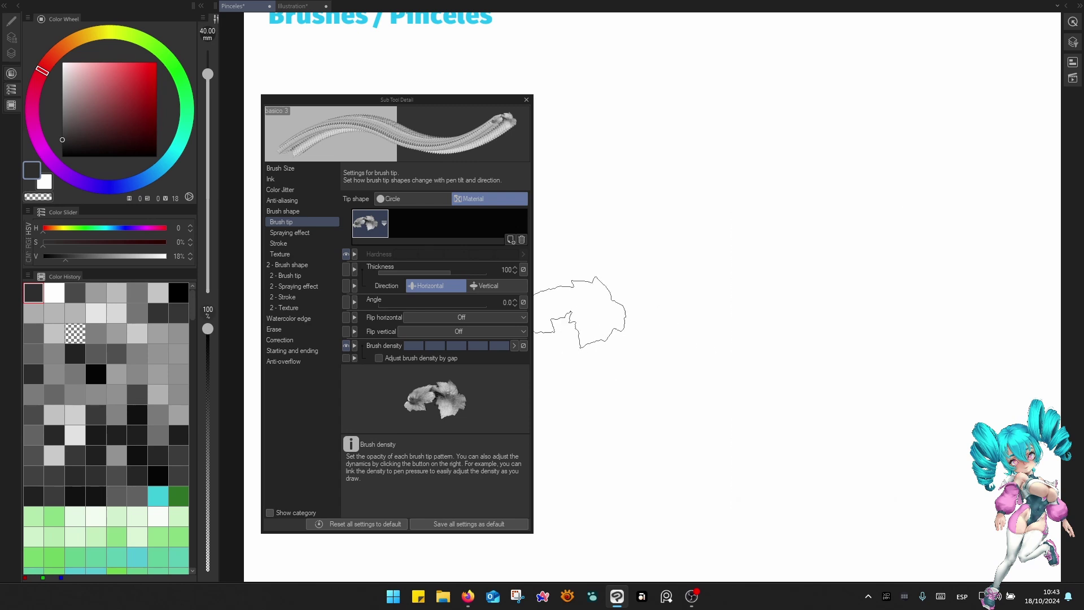
# Set the brush stroke's fixed gap to 105.7 to separate the leaf stamps, and try it with a stroke.
pyautogui.click(282, 247)
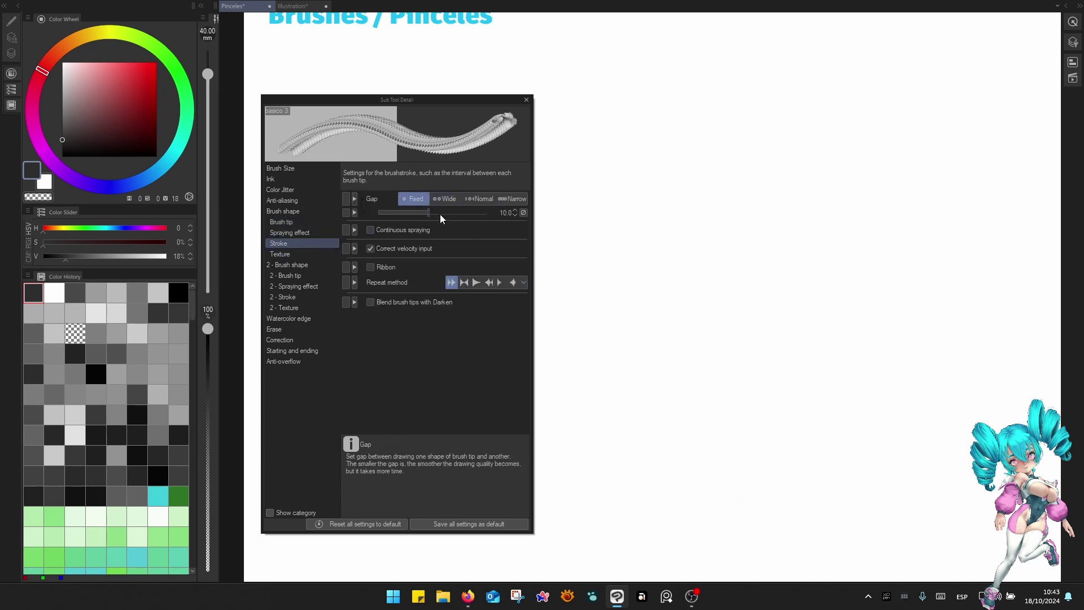
pyautogui.moveTo(445, 210); pyautogui.dragTo(455, 209)
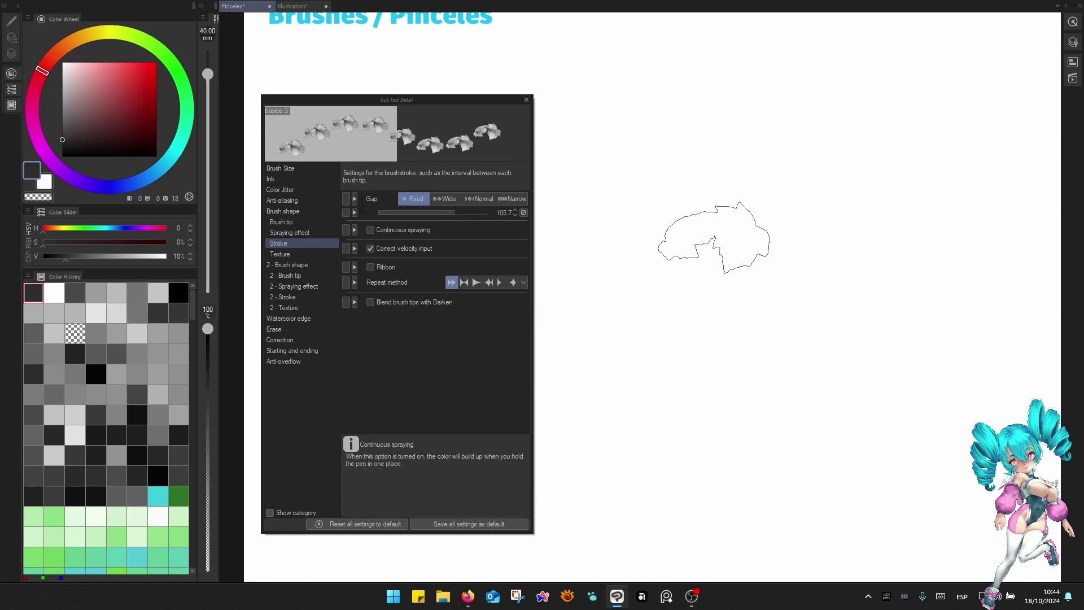
pyautogui.moveTo(710, 234)
pyautogui.mouseDown()
pyautogui.moveTo(677, 326)
pyautogui.moveTo(791, 170)
pyautogui.moveTo(823, 311)
pyautogui.moveTo(666, 416)
pyautogui.moveTo(809, 253)
pyautogui.moveTo(762, 384)
pyautogui.moveTo(780, 418)
pyautogui.moveTo(668, 289)
pyautogui.moveTo(682, 345)
pyautogui.moveTo(740, 391)
pyautogui.moveTo(737, 359)
pyautogui.mouseUp()
pyautogui.press('q')
pyautogui.click(739, 208)
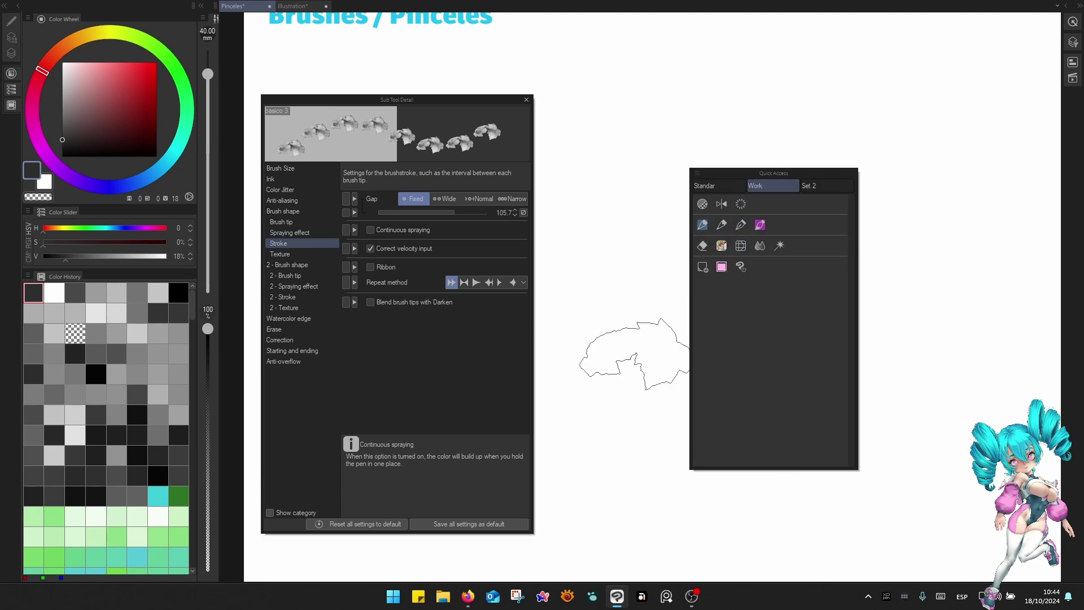
# Paint one more test stroke of spaced leaf stamps and clear the canvas.
pyautogui.press('q')
pyautogui.moveTo(688, 244)
pyautogui.mouseDown()
pyautogui.moveTo(711, 264)
pyautogui.moveTo(664, 292)
pyautogui.moveTo(749, 282)
pyautogui.moveTo(671, 267)
pyautogui.moveTo(628, 287)
pyautogui.moveTo(715, 329)
pyautogui.moveTo(779, 316)
pyautogui.mouseUp()
pyautogui.press('q')
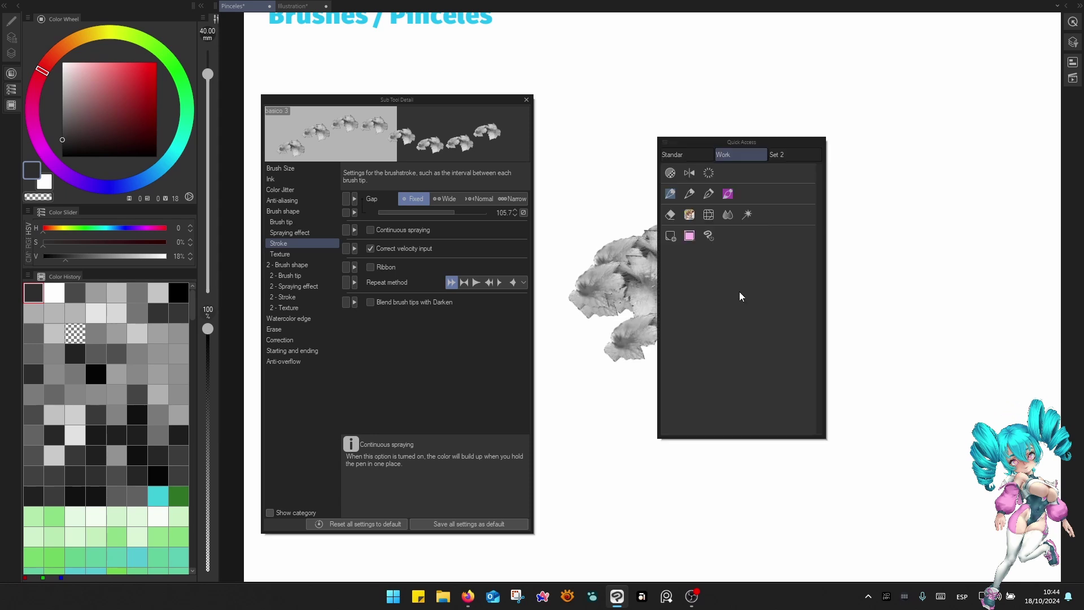
pyautogui.click(709, 174)
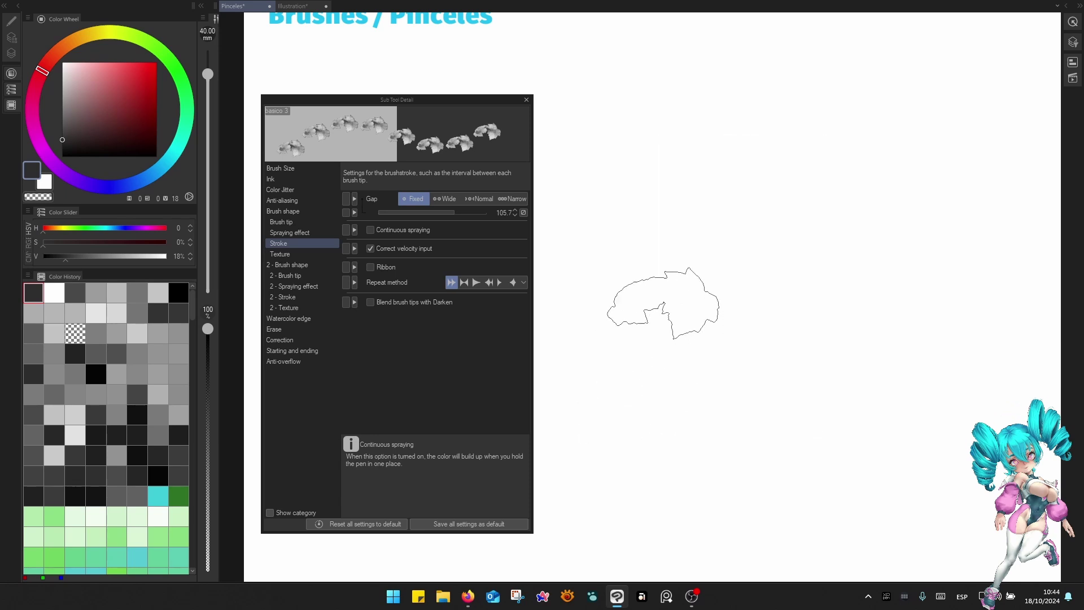
# Link the brush size to pen pressure with a minimum value of 30 and raise the low-pressure end of its curve.
pyautogui.click(298, 181)
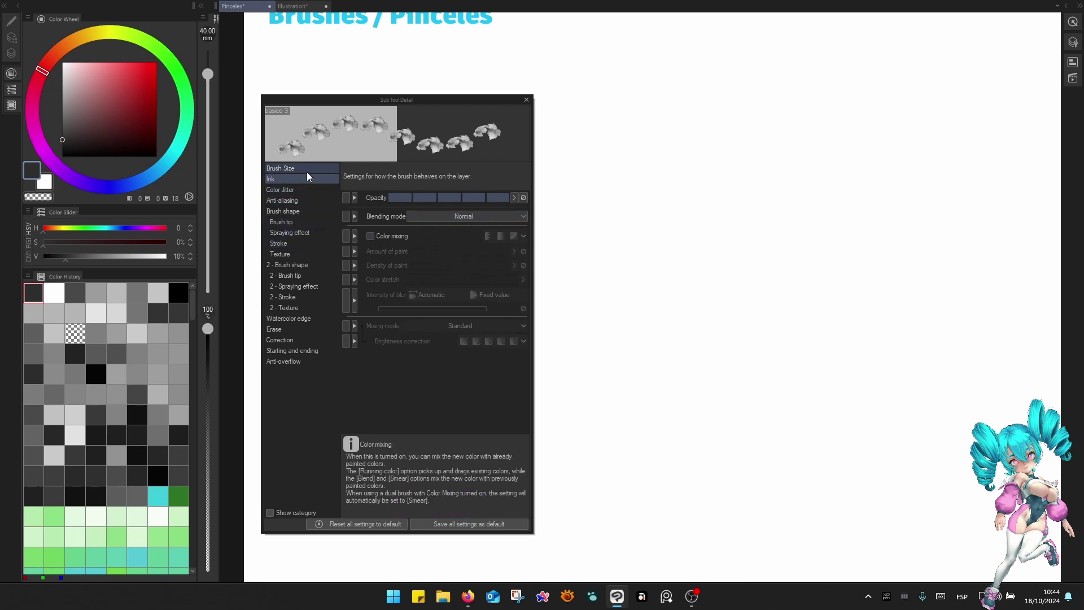
pyautogui.click(308, 169)
pyautogui.click(524, 198)
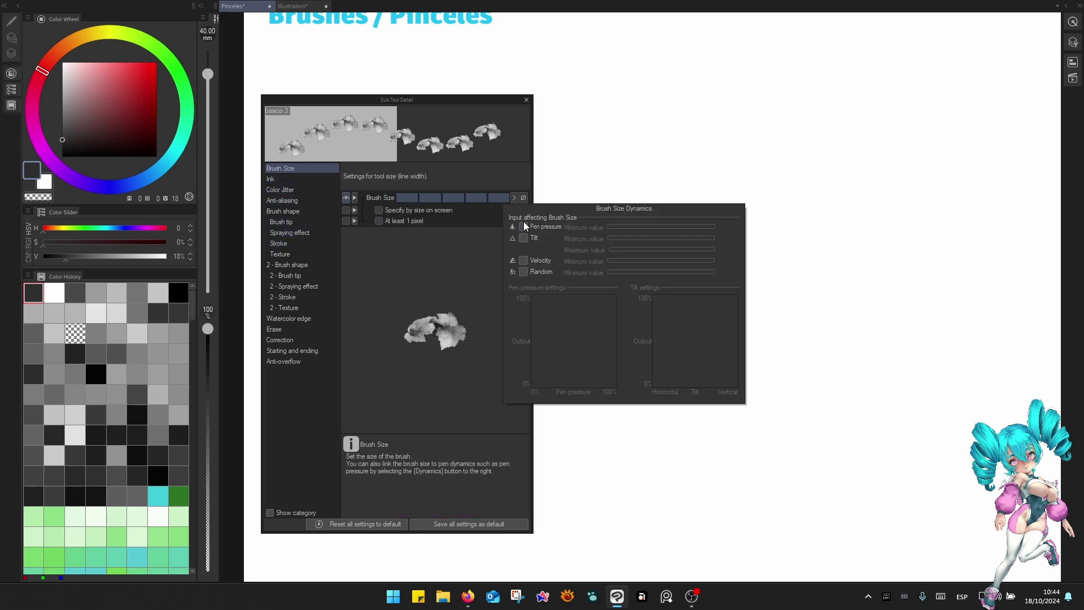
pyautogui.click(523, 226)
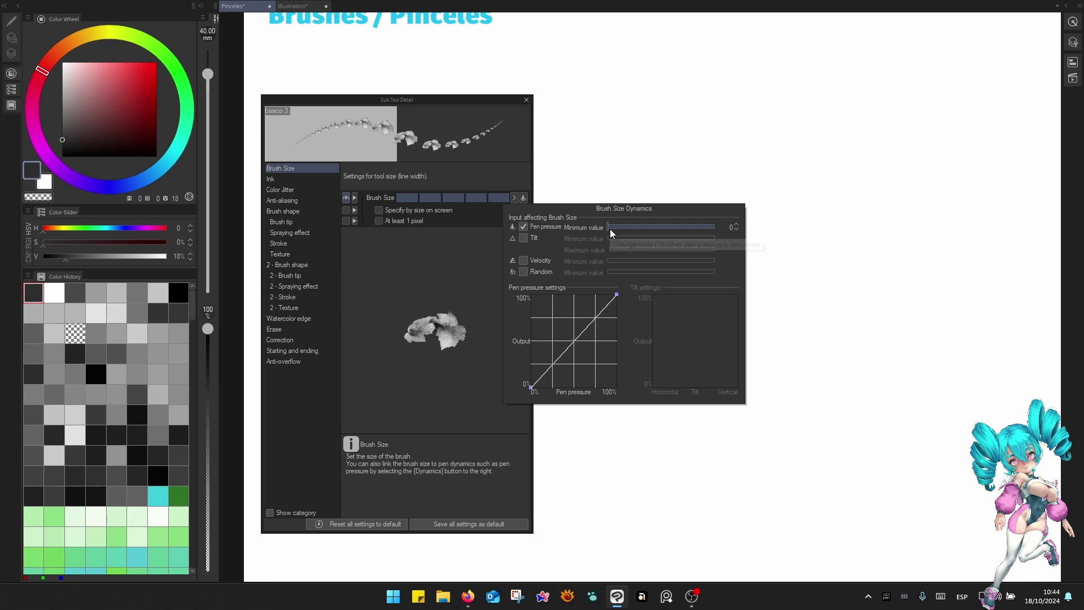
pyautogui.moveTo(610, 229); pyautogui.dragTo(639, 226)
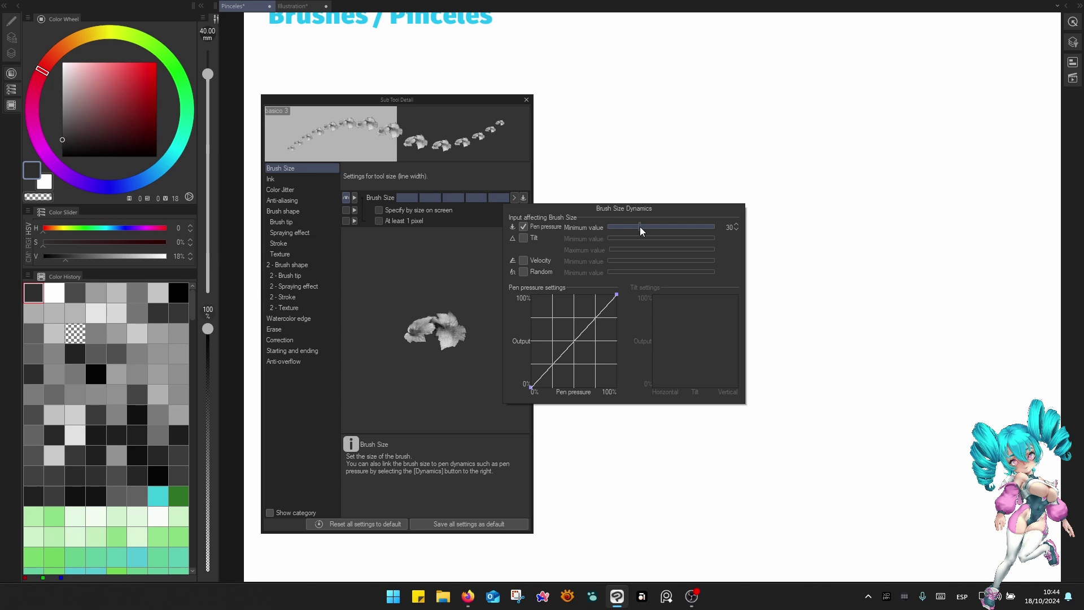
pyautogui.moveTo(532, 388); pyautogui.dragTo(530, 375)
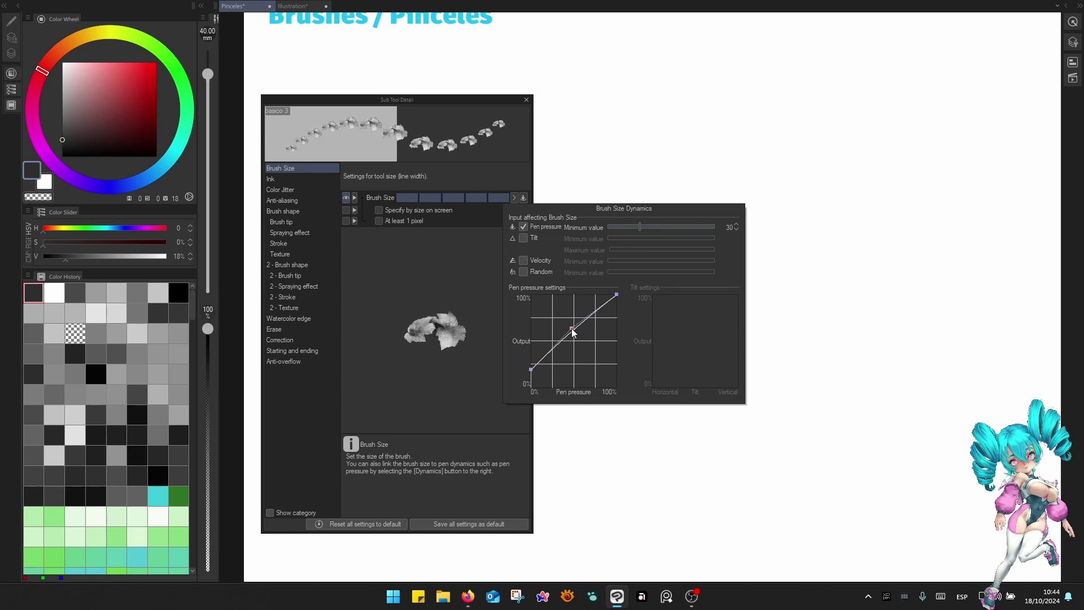
# Test the pressure-sensitive leaf size with several overlapping strokes and clear them from the canvas.
pyautogui.click(780, 182)
pyautogui.moveTo(720, 209); pyautogui.dragTo(772, 221)
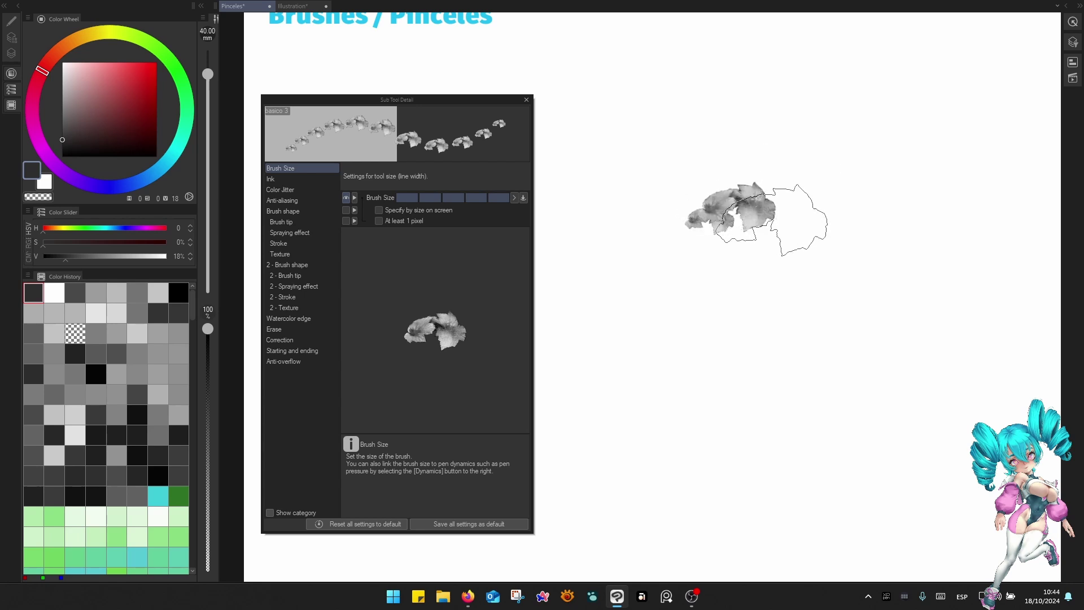
pyautogui.moveTo(731, 260)
pyautogui.mouseDown()
pyautogui.moveTo(713, 300)
pyautogui.moveTo(697, 288)
pyautogui.mouseUp()
pyautogui.moveTo(710, 182)
pyautogui.mouseDown()
pyautogui.moveTo(671, 238)
pyautogui.moveTo(784, 258)
pyautogui.moveTo(795, 239)
pyautogui.moveTo(789, 171)
pyautogui.moveTo(719, 230)
pyautogui.moveTo(737, 251)
pyautogui.mouseUp()
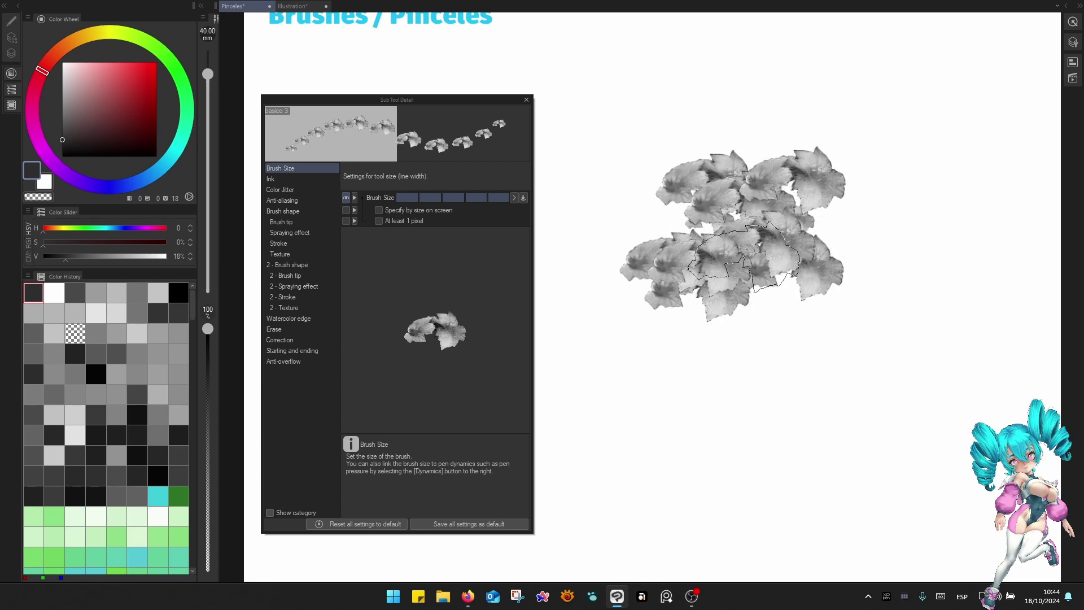
pyautogui.moveTo(737, 318)
pyautogui.mouseDown()
pyautogui.moveTo(773, 301)
pyautogui.moveTo(732, 336)
pyautogui.moveTo(773, 338)
pyautogui.moveTo(761, 283)
pyautogui.mouseUp()
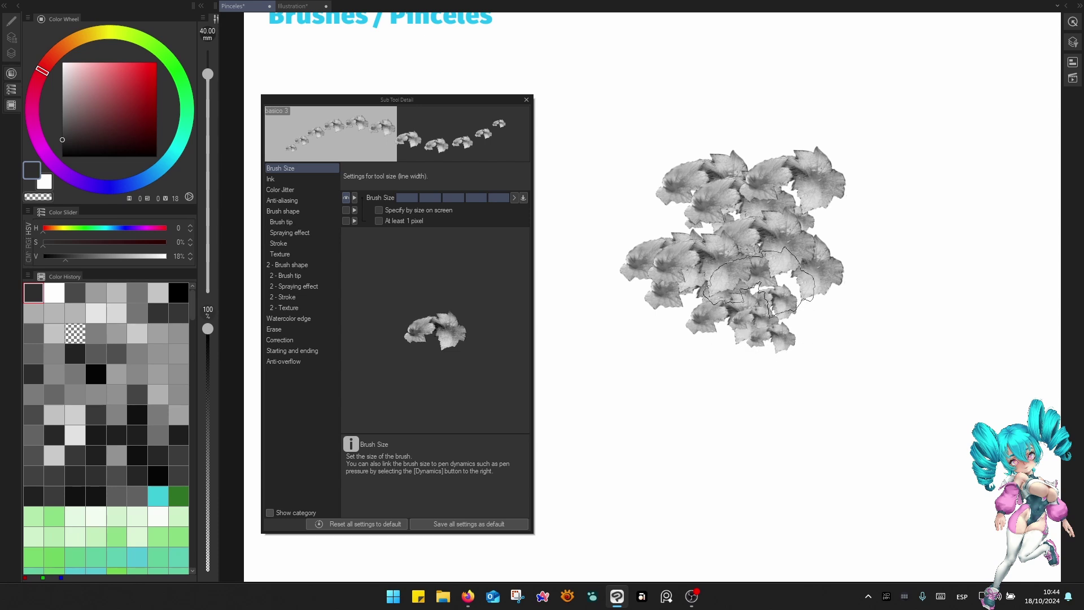
pyautogui.rightClick(758, 272)
pyautogui.click(724, 156)
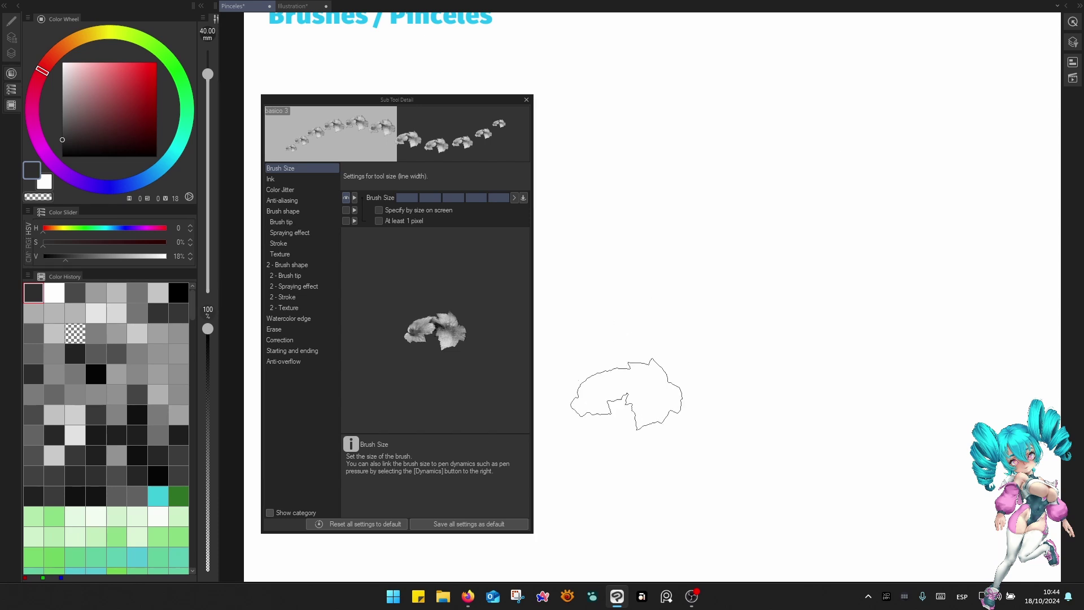
# Pick a mid green (H 118, S 66, V 50), paint test strokes of leaves with it, and clear them.
pyautogui.click(175, 69)
pyautogui.click(124, 110)
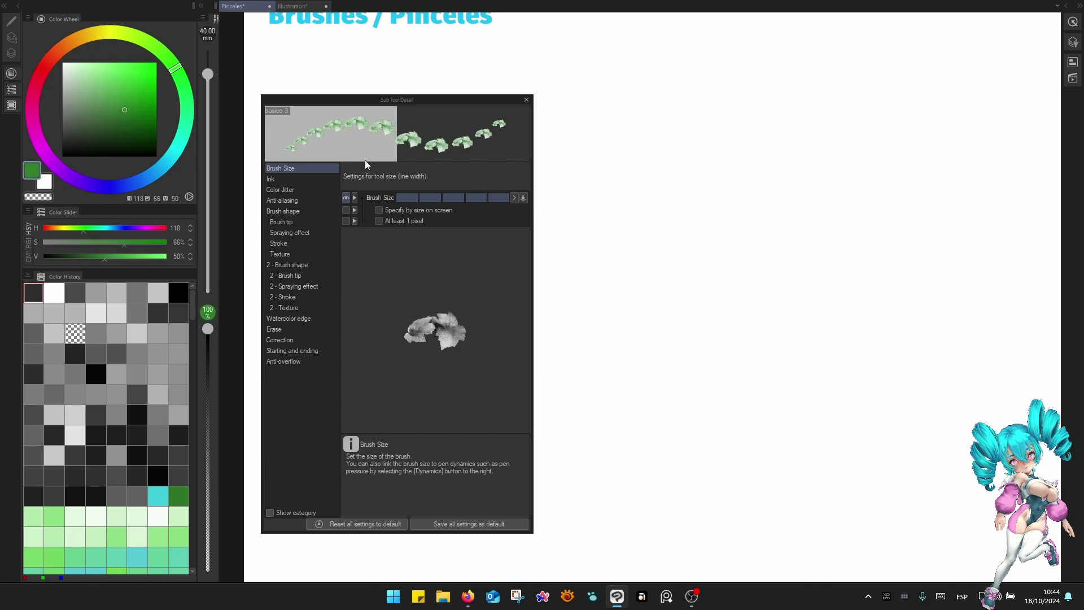
pyautogui.moveTo(763, 150); pyautogui.dragTo(839, 145)
pyautogui.click(795, 278)
pyautogui.moveTo(828, 221)
pyautogui.mouseDown()
pyautogui.moveTo(726, 200)
pyautogui.moveTo(715, 238)
pyautogui.moveTo(751, 247)
pyautogui.moveTo(713, 261)
pyautogui.moveTo(779, 292)
pyautogui.moveTo(766, 257)
pyautogui.moveTo(774, 313)
pyautogui.mouseUp()
pyautogui.rightClick(768, 258)
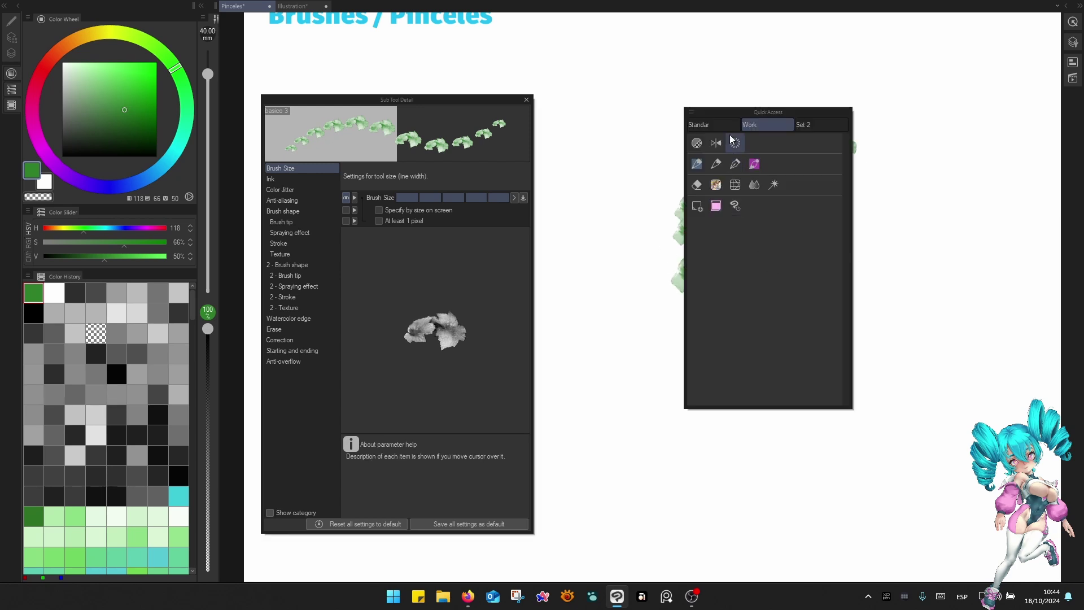
pyautogui.click(714, 185)
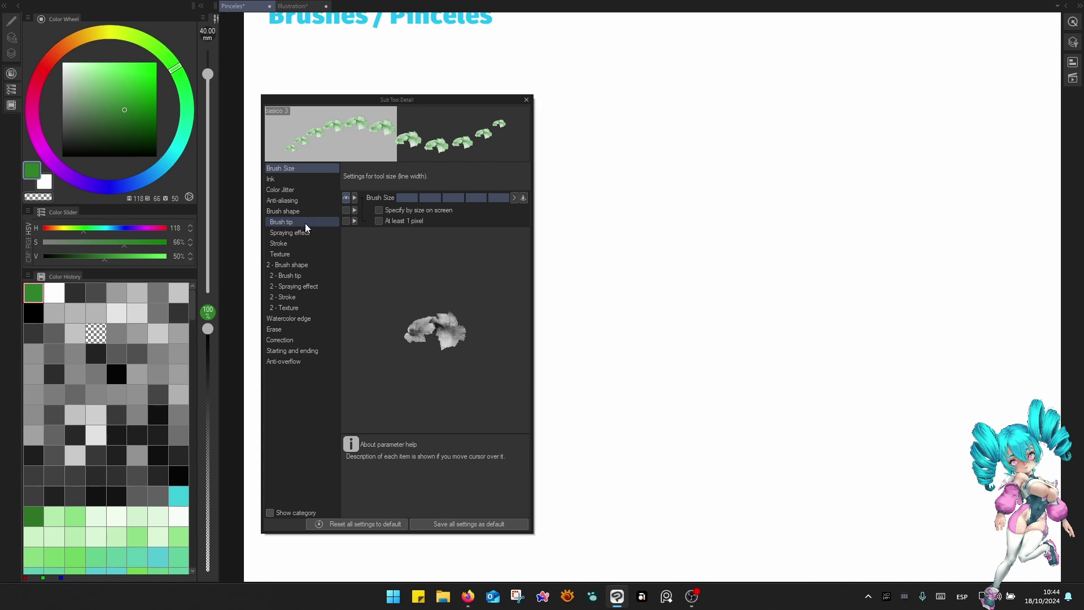
# Turn on random variation of the brush tip angle with strength 54 and try it with a stroke.
pyautogui.click(306, 223)
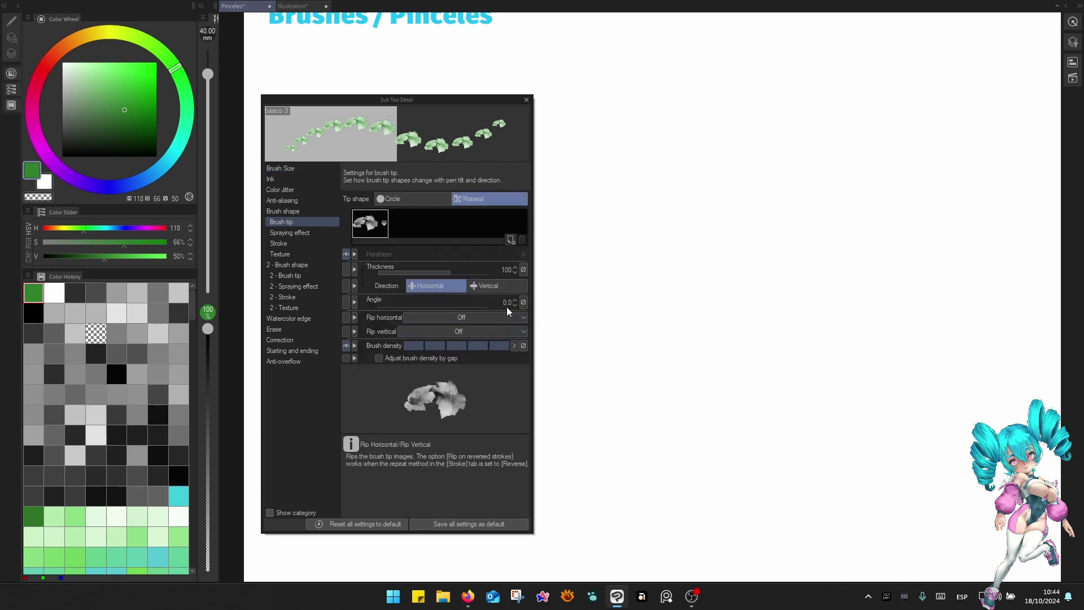
pyautogui.click(524, 303)
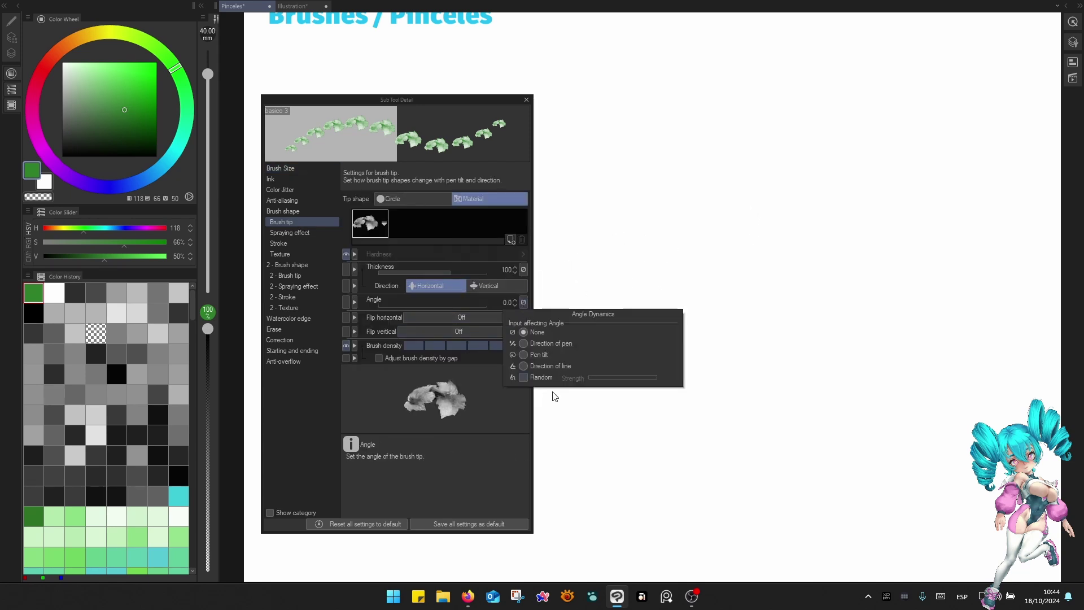
pyautogui.click(525, 377)
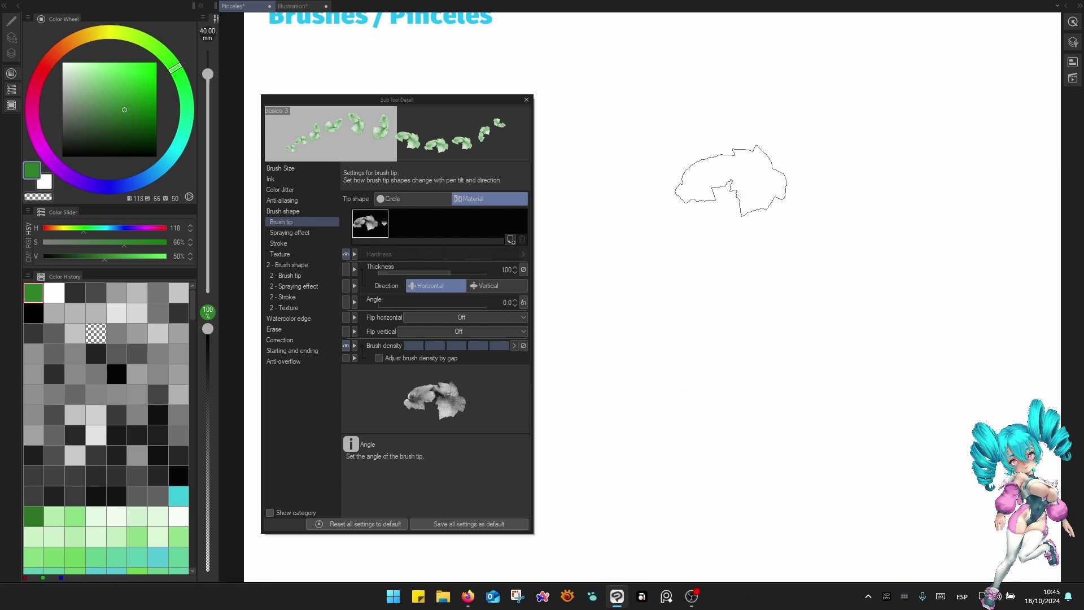
pyautogui.moveTo(732, 181)
pyautogui.mouseDown()
pyautogui.moveTo(734, 236)
pyautogui.moveTo(718, 182)
pyautogui.moveTo(706, 196)
pyautogui.moveTo(681, 184)
pyautogui.moveTo(746, 203)
pyautogui.moveTo(698, 212)
pyautogui.moveTo(743, 248)
pyautogui.moveTo(681, 183)
pyautogui.moveTo(678, 251)
pyautogui.moveTo(743, 239)
pyautogui.moveTo(658, 244)
pyautogui.moveTo(753, 207)
pyautogui.moveTo(740, 256)
pyautogui.moveTo(697, 251)
pyautogui.moveTo(692, 190)
pyautogui.moveTo(646, 251)
pyautogui.moveTo(729, 263)
pyautogui.mouseUp()
pyautogui.click(524, 303)
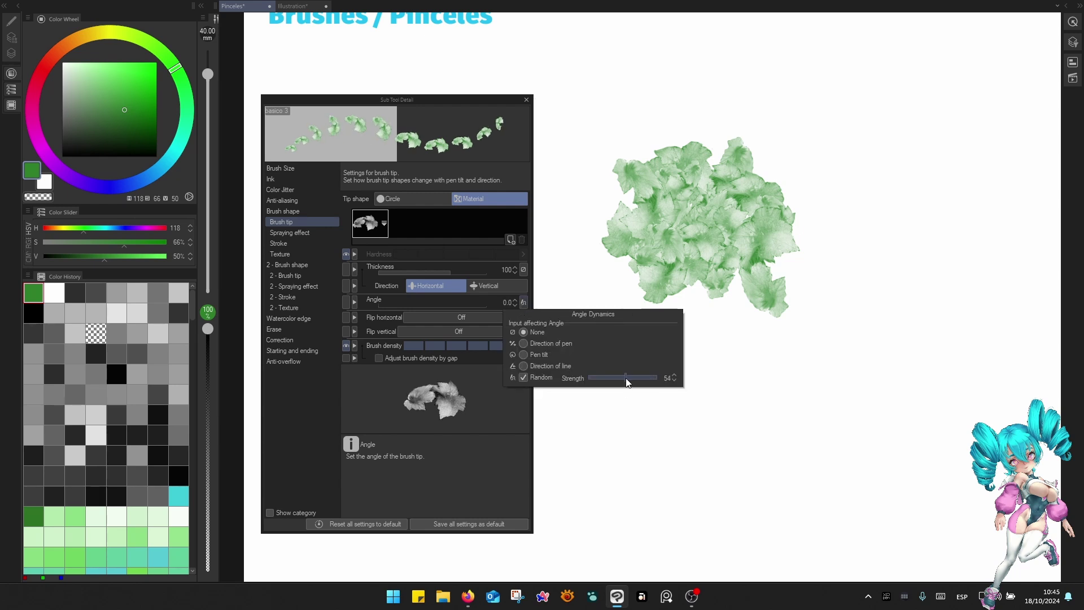
# Paint another test stroke with the randomly rotated leaves and clear the canvas.
pyautogui.moveTo(847, 288)
pyautogui.mouseDown()
pyautogui.moveTo(850, 316)
pyautogui.moveTo(785, 288)
pyautogui.moveTo(772, 340)
pyautogui.moveTo(820, 359)
pyautogui.moveTo(746, 307)
pyautogui.moveTo(763, 344)
pyautogui.moveTo(766, 319)
pyautogui.mouseUp()
pyautogui.rightClick(773, 268)
pyautogui.click(741, 154)
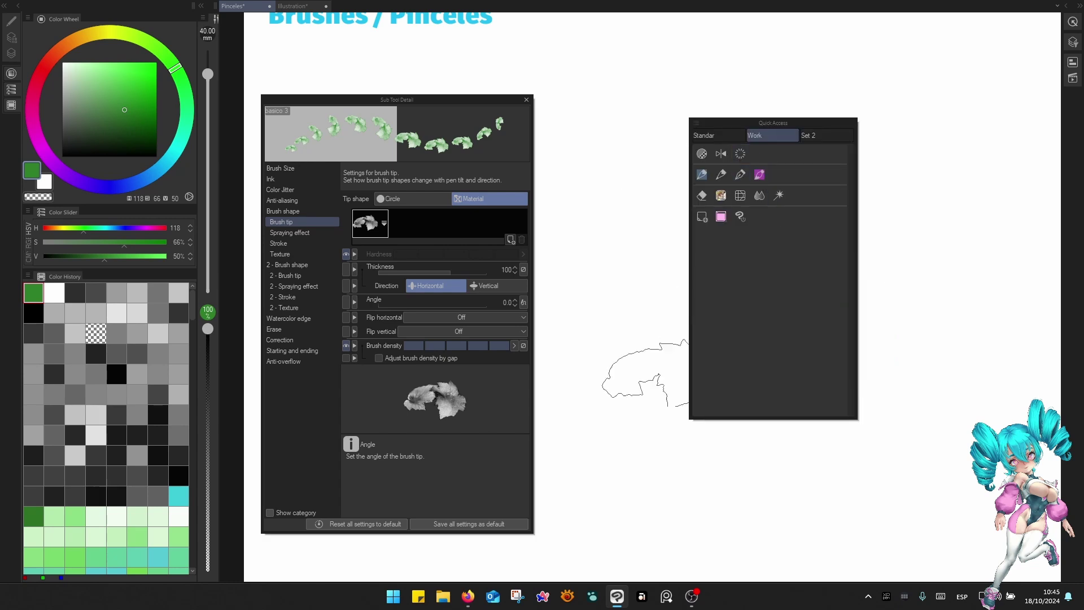
# Paint a dark green clump of leaves and cover its middle with light green ones (H 94, S 44, V 80).
pyautogui.click(102, 135)
pyautogui.moveTo(815, 239)
pyautogui.mouseDown()
pyautogui.moveTo(781, 272)
pyautogui.moveTo(713, 233)
pyautogui.moveTo(713, 287)
pyautogui.moveTo(660, 211)
pyautogui.moveTo(661, 282)
pyautogui.moveTo(760, 266)
pyautogui.moveTo(801, 243)
pyautogui.moveTo(756, 178)
pyautogui.moveTo(689, 257)
pyautogui.moveTo(712, 283)
pyautogui.moveTo(744, 270)
pyautogui.moveTo(688, 211)
pyautogui.moveTo(676, 220)
pyautogui.moveTo(694, 209)
pyautogui.moveTo(733, 226)
pyautogui.moveTo(702, 231)
pyautogui.moveTo(684, 252)
pyautogui.moveTo(716, 181)
pyautogui.moveTo(732, 188)
pyautogui.moveTo(711, 237)
pyautogui.moveTo(652, 252)
pyautogui.mouseUp()
pyautogui.click(167, 59)
pyautogui.click(104, 81)
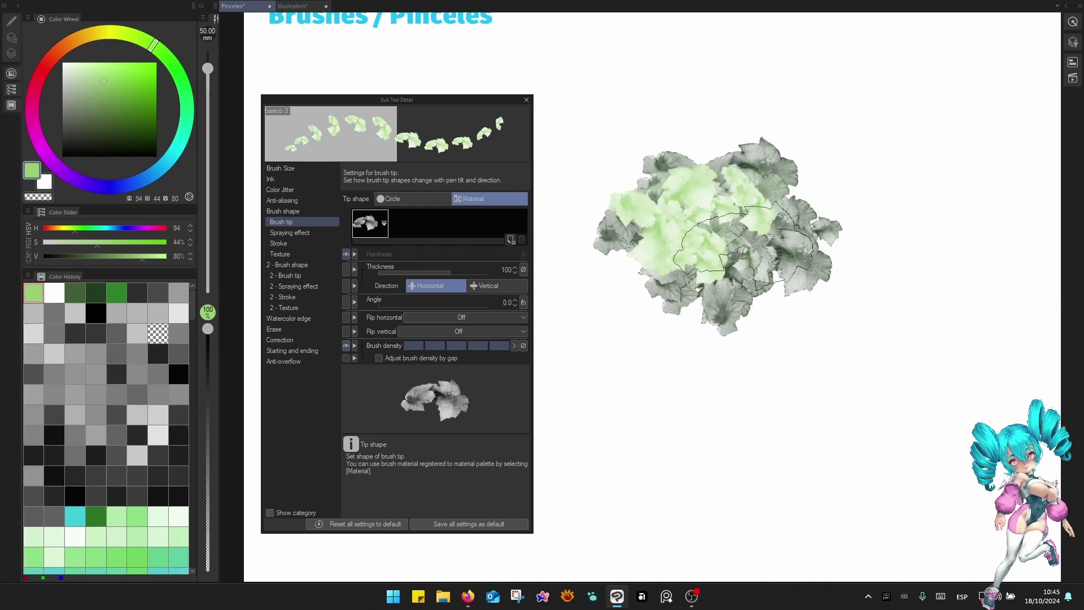
pyautogui.scroll(5, 655, 254)
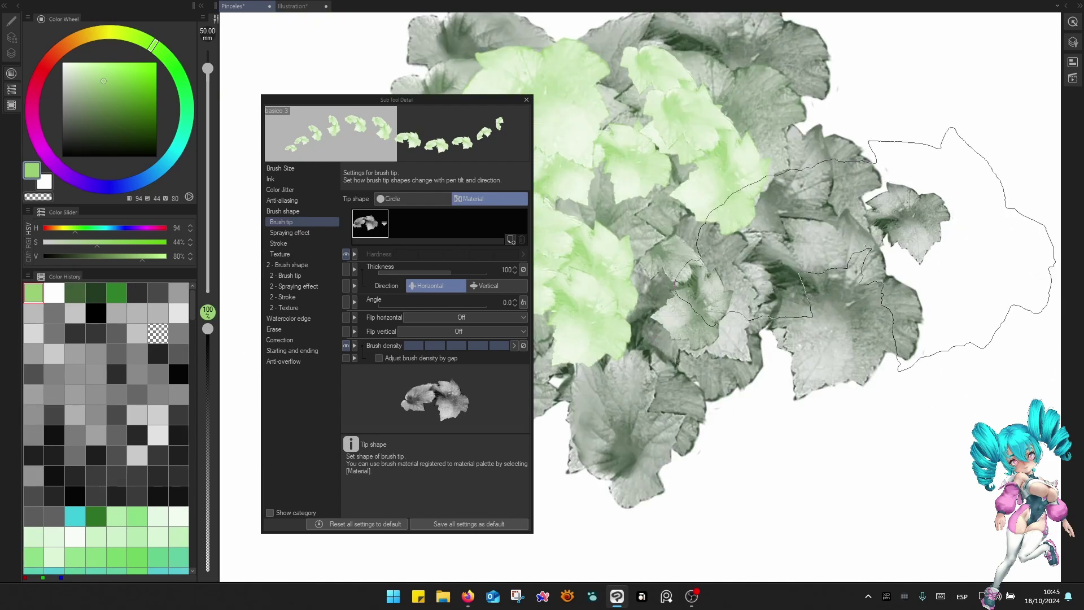
pyautogui.moveTo(822, 383); pyautogui.dragTo(913, 366)
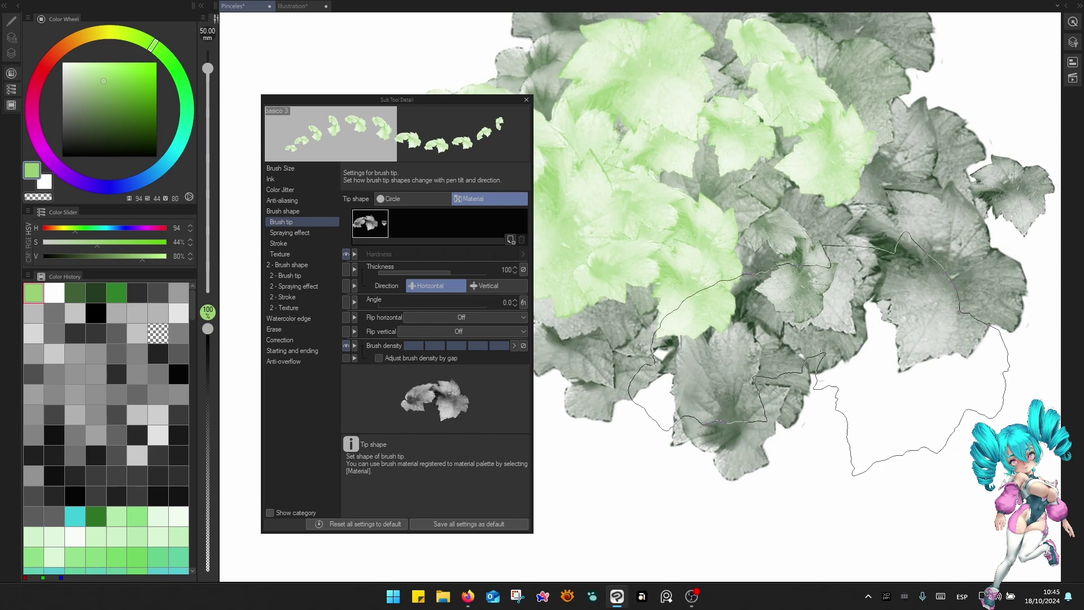
pyautogui.scroll(-3, 803, 367)
# Replace the brush tip shape with the EFoliage0e material.
pyautogui.click(385, 216)
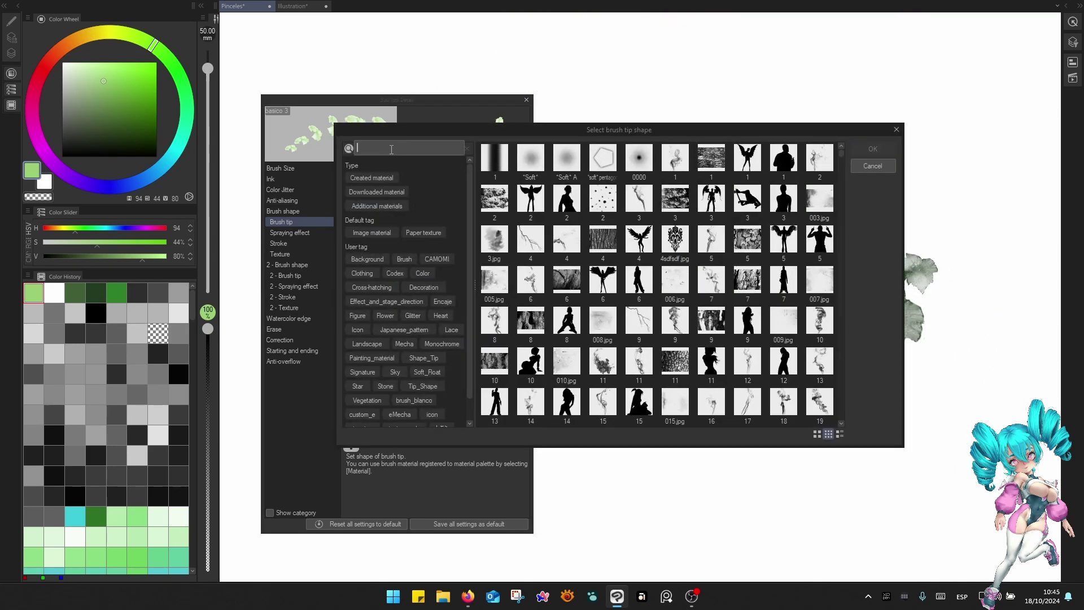
pyautogui.write('foll')
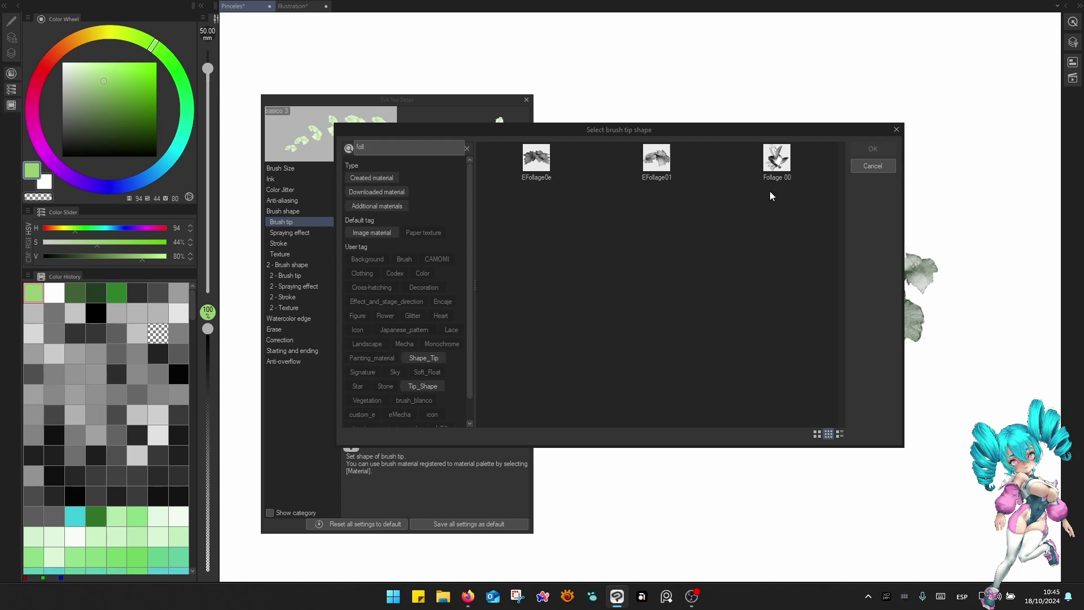
pyautogui.click(537, 178)
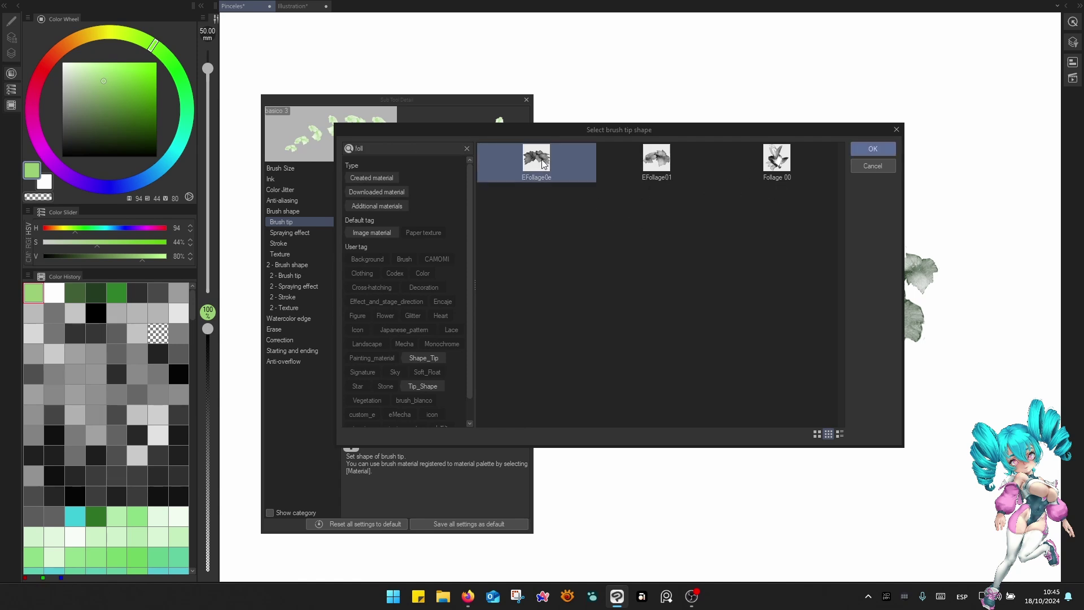
pyautogui.click(873, 149)
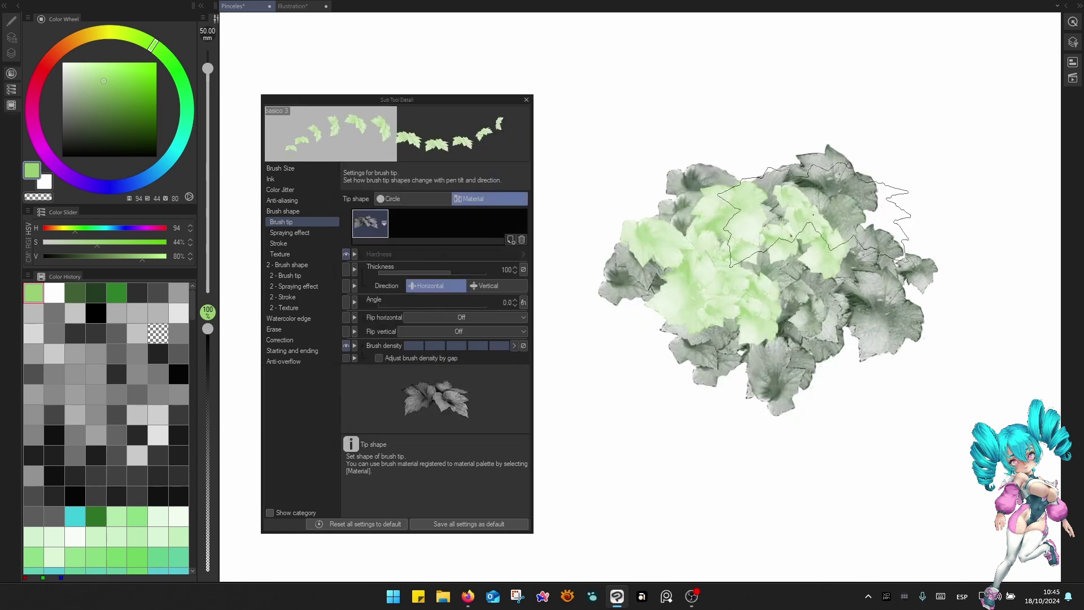
# Paint a light green leaf clump with the new tip and overlay it with dark green leaves (H 94, S 51, V 20).
pyautogui.moveTo(797, 240)
pyautogui.mouseDown()
pyautogui.moveTo(751, 215)
pyautogui.moveTo(836, 266)
pyautogui.moveTo(736, 245)
pyautogui.moveTo(678, 186)
pyautogui.moveTo(728, 271)
pyautogui.mouseUp()
pyautogui.click(111, 137)
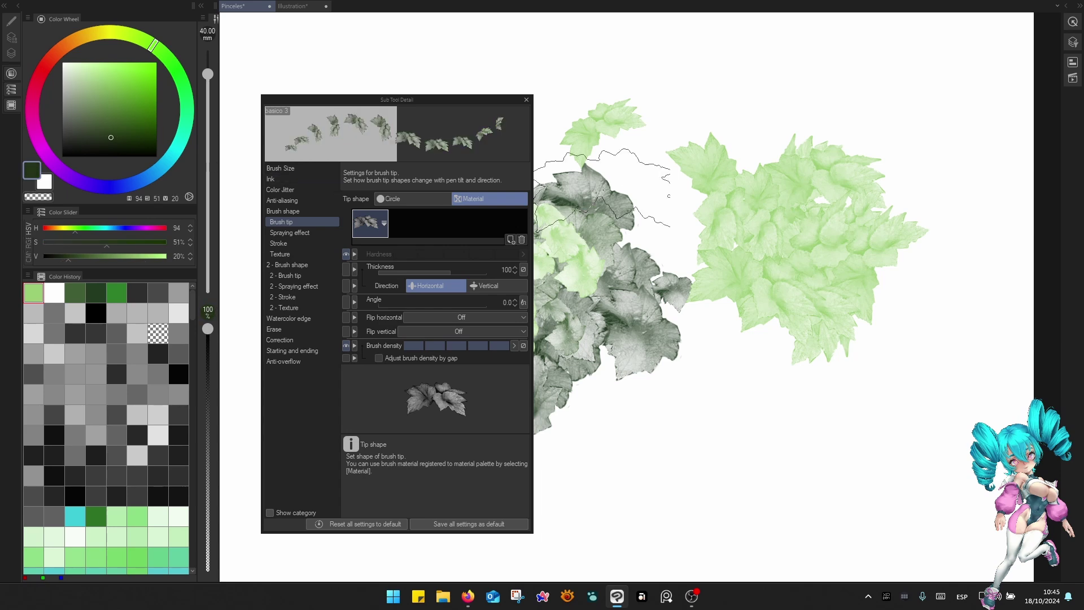
pyautogui.moveTo(757, 158)
pyautogui.mouseDown()
pyautogui.moveTo(791, 141)
pyautogui.moveTo(780, 237)
pyautogui.mouseUp()
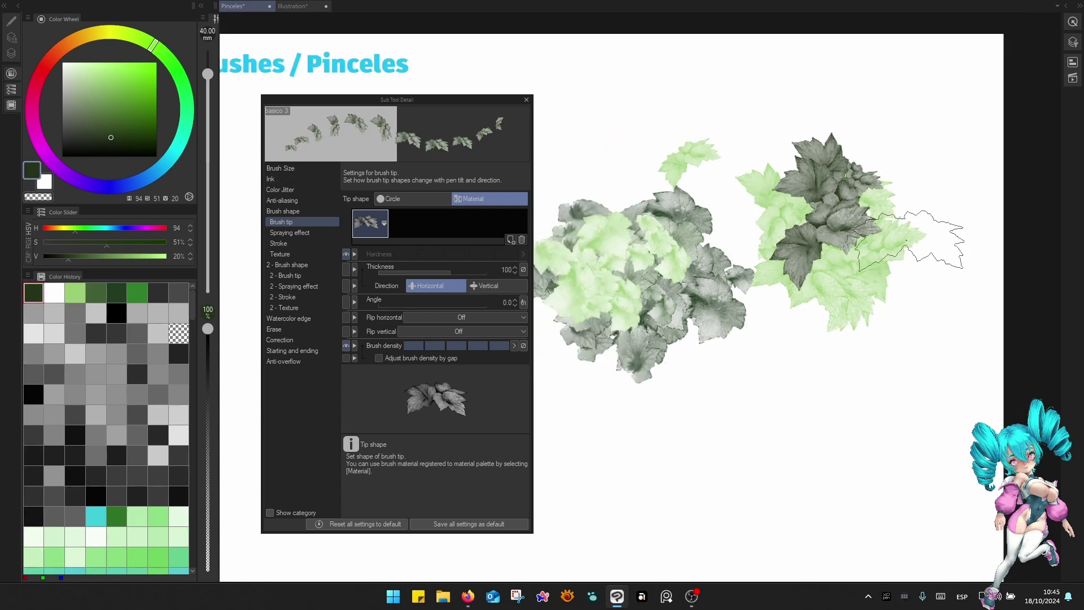
pyautogui.moveTo(875, 235); pyautogui.dragTo(983, 198)
pyautogui.moveTo(885, 263); pyautogui.dragTo(876, 282)
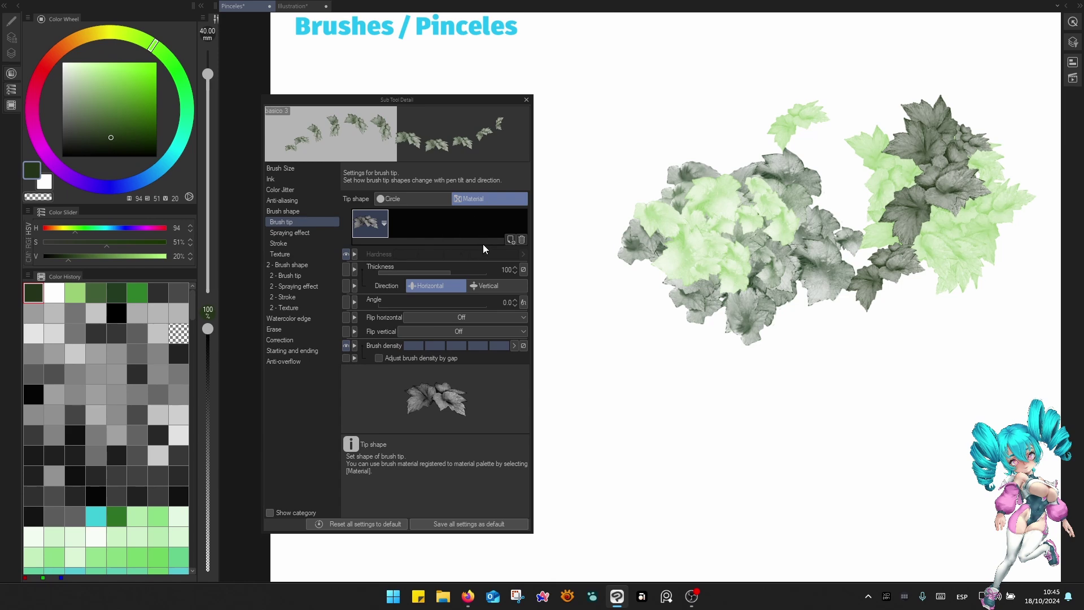
# Add the EFoliage01 material as a second brush tip shape.
pyautogui.click(511, 239)
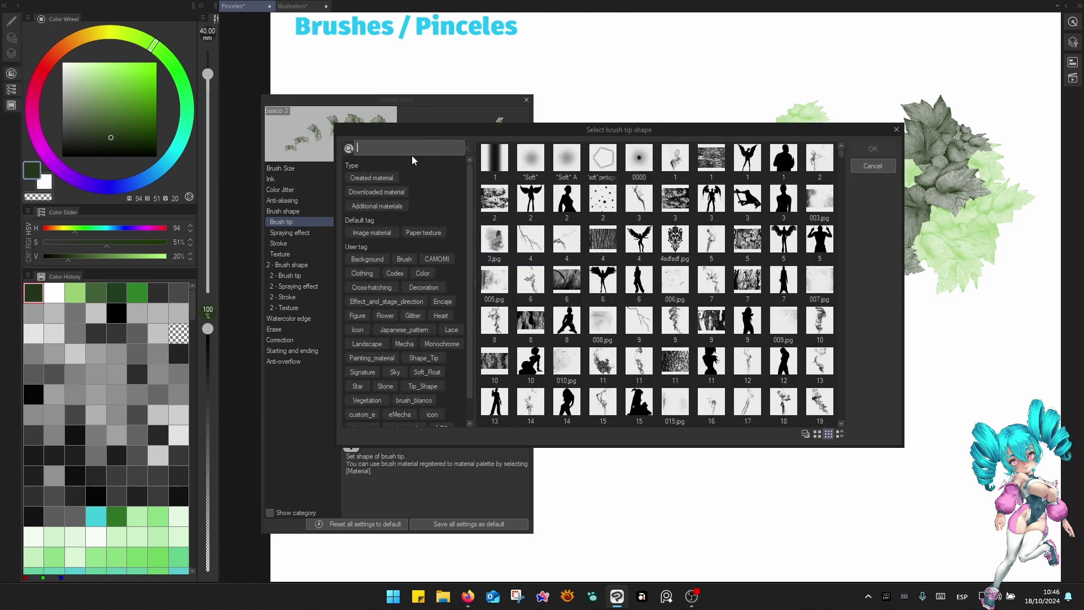
pyautogui.write('folia')
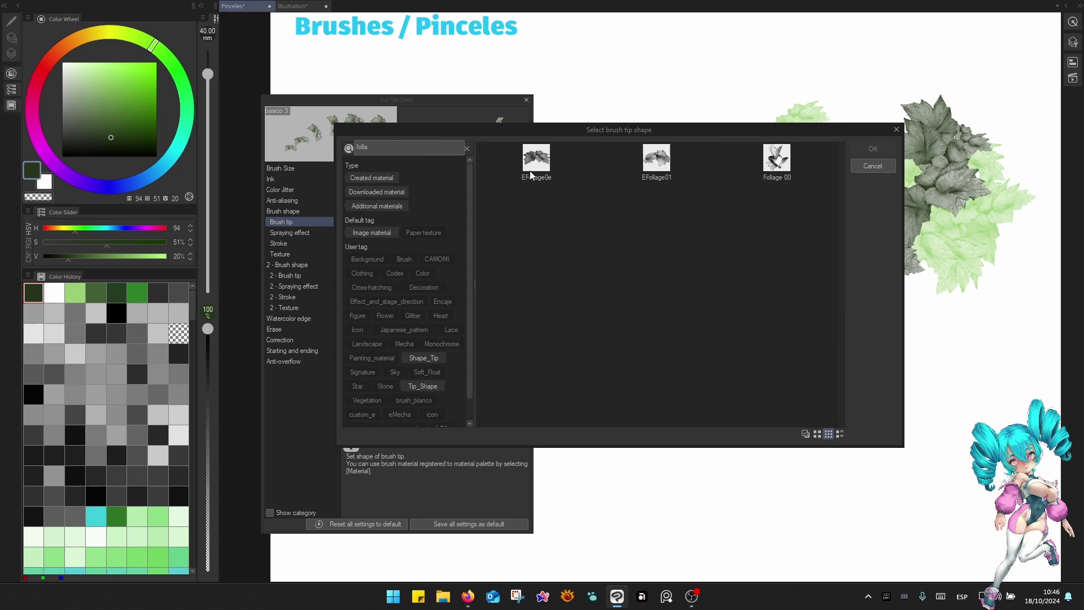
pyautogui.click(657, 157)
pyautogui.doubleClick(658, 158)
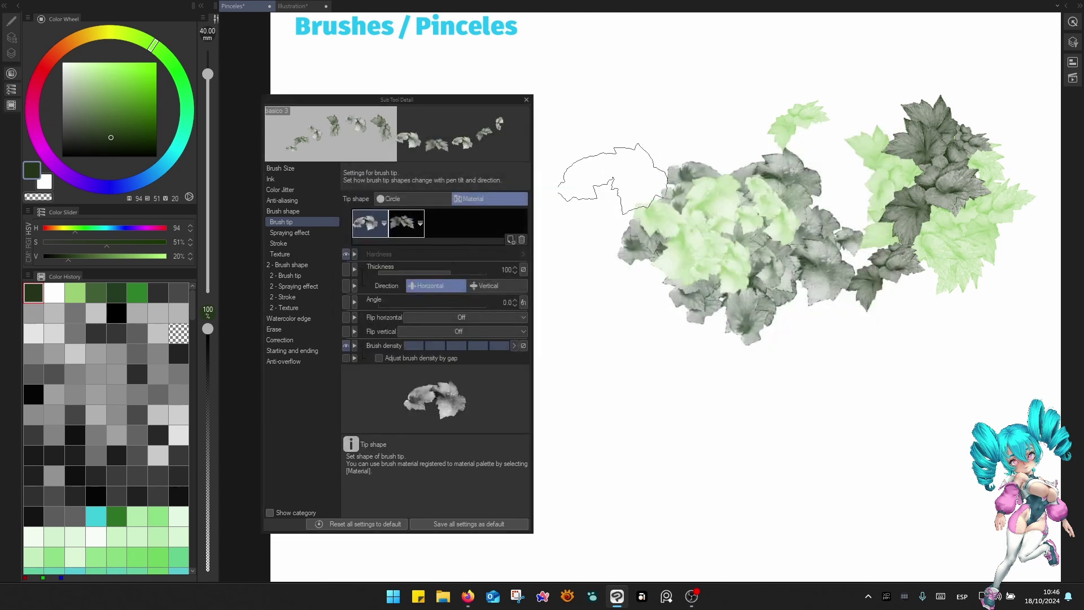
# Test the two-tip leaf brush by painting a dark green clump on the empty area below the earlier leaves.
pyautogui.moveTo(650, 426); pyautogui.dragTo(668, 199)
pyautogui.moveTo(728, 226)
pyautogui.mouseDown()
pyautogui.moveTo(649, 237)
pyautogui.moveTo(697, 257)
pyautogui.moveTo(678, 212)
pyautogui.moveTo(604, 243)
pyautogui.moveTo(700, 226)
pyautogui.mouseUp()
pyautogui.scroll(-2, 700, 224)
pyautogui.moveTo(701, 89); pyautogui.dragTo(745, 190)
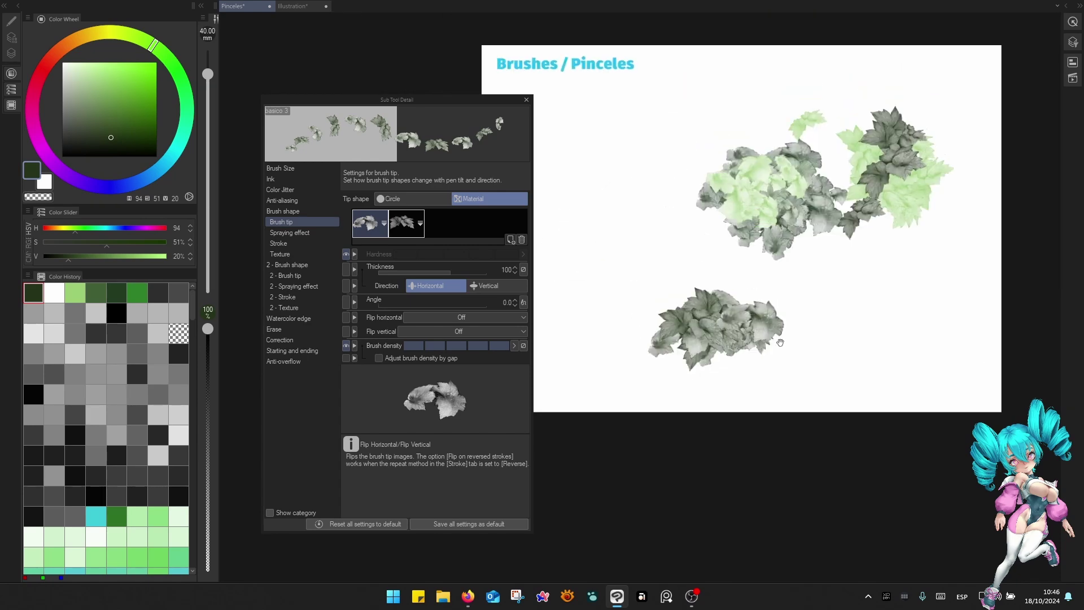
# Clear the canvas and paint a fresh leaf clump in a brighter green (H 94, S 69, V 31).
pyautogui.press('q')
pyautogui.press('Delete')
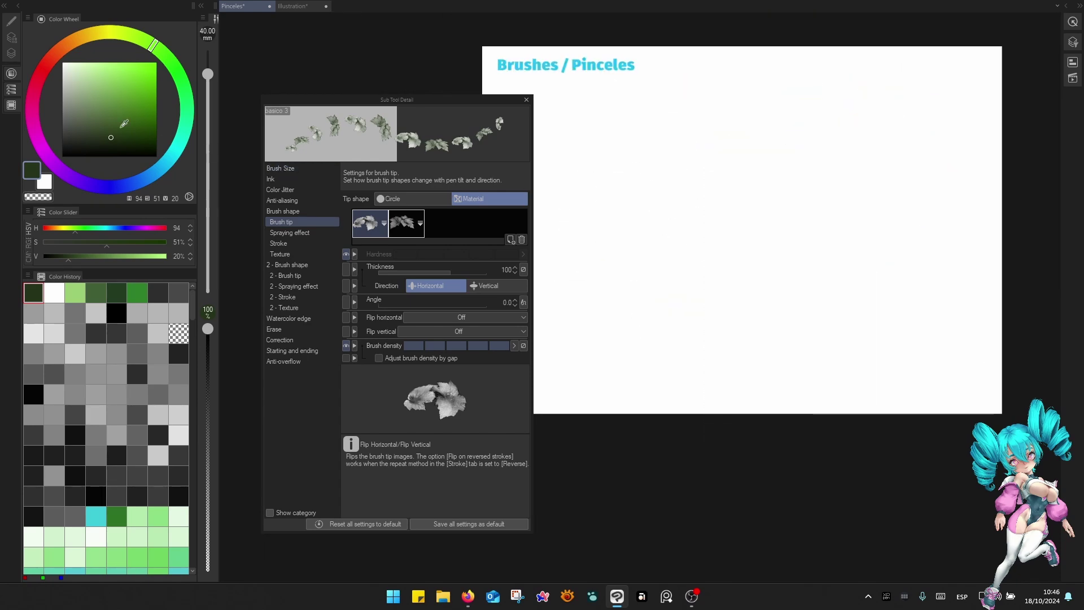
pyautogui.click(131, 124)
pyautogui.moveTo(766, 157)
pyautogui.mouseDown()
pyautogui.moveTo(736, 173)
pyautogui.moveTo(719, 149)
pyautogui.moveTo(701, 179)
pyautogui.moveTo(710, 183)
pyautogui.moveTo(670, 179)
pyautogui.moveTo(770, 195)
pyautogui.moveTo(739, 200)
pyautogui.moveTo(731, 163)
pyautogui.moveTo(737, 201)
pyautogui.moveTo(670, 176)
pyautogui.moveTo(675, 198)
pyautogui.moveTo(646, 194)
pyautogui.moveTo(673, 223)
pyautogui.mouseUp()
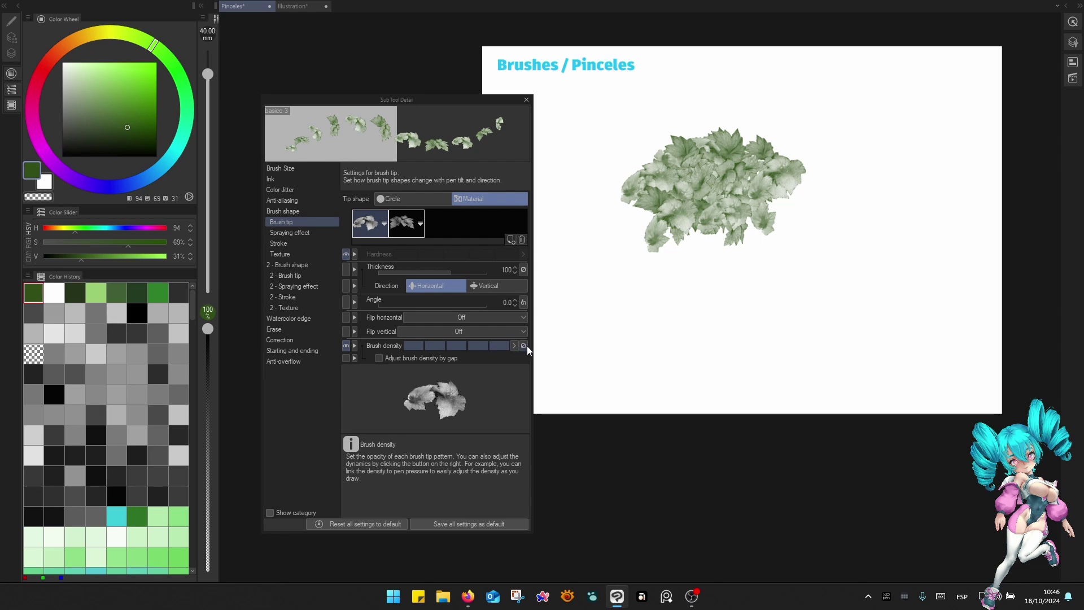
# Link the leaf brush's density to pen pressure with a test stroke, and enable adjusting brush density by gap.
pyautogui.click(524, 345)
pyautogui.moveTo(802, 249)
pyautogui.mouseDown()
pyautogui.moveTo(797, 276)
pyautogui.moveTo(726, 293)
pyautogui.mouseUp()
pyautogui.click(524, 346)
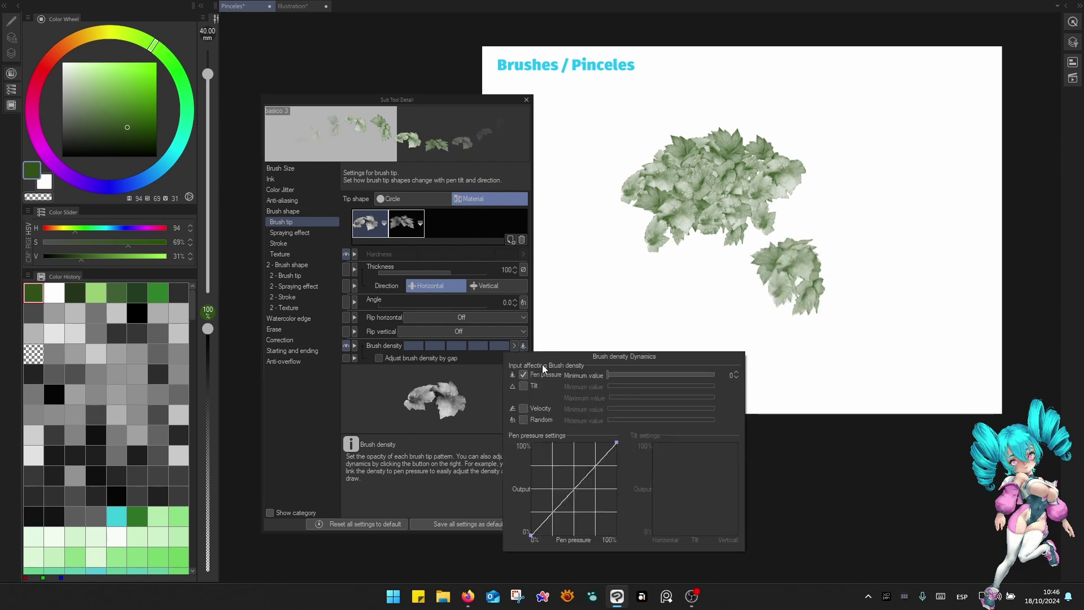
pyautogui.click(610, 374)
pyautogui.moveTo(575, 488); pyautogui.dragTo(558, 477)
pyautogui.click(379, 358)
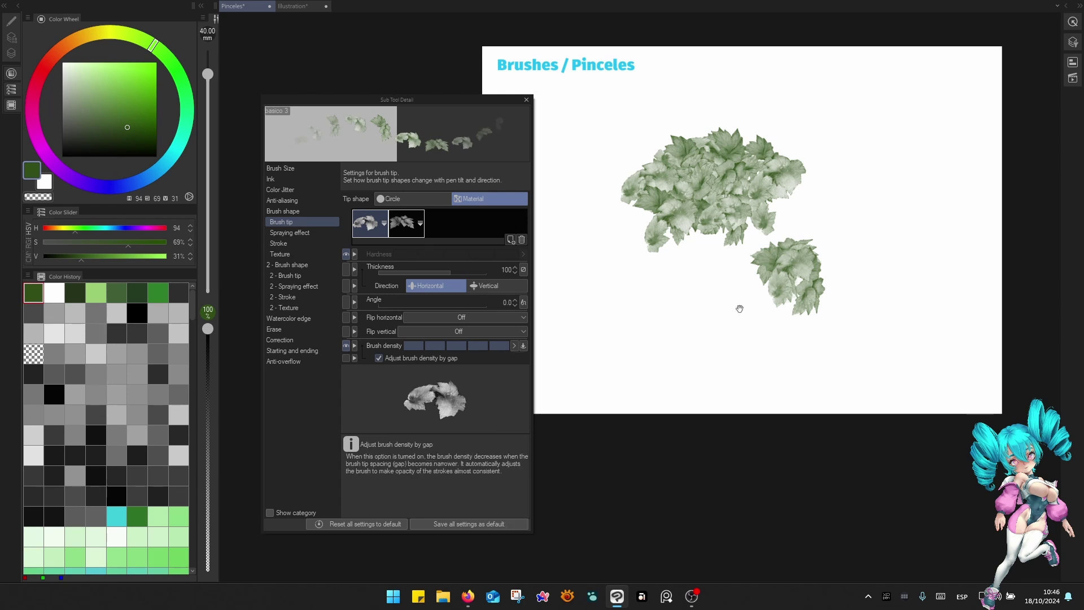
# Test the pressure-based density by painting more leaves around the clump, enlarging the brush to 60 mm.
pyautogui.moveTo(739, 309); pyautogui.dragTo(736, 310)
pyautogui.moveTo(826, 202)
pyautogui.mouseDown()
pyautogui.moveTo(819, 230)
pyautogui.moveTo(868, 234)
pyautogui.moveTo(818, 232)
pyautogui.moveTo(843, 252)
pyautogui.moveTo(774, 255)
pyautogui.moveTo(726, 231)
pyautogui.moveTo(737, 241)
pyautogui.moveTo(695, 271)
pyautogui.moveTo(697, 259)
pyautogui.moveTo(692, 278)
pyautogui.moveTo(736, 268)
pyautogui.moveTo(745, 280)
pyautogui.moveTo(702, 274)
pyautogui.moveTo(729, 277)
pyautogui.mouseUp()
pyautogui.press(']')
pyautogui.press(']')
pyautogui.moveTo(678, 322)
pyautogui.mouseDown()
pyautogui.moveTo(724, 331)
pyautogui.moveTo(669, 316)
pyautogui.moveTo(698, 321)
pyautogui.mouseUp()
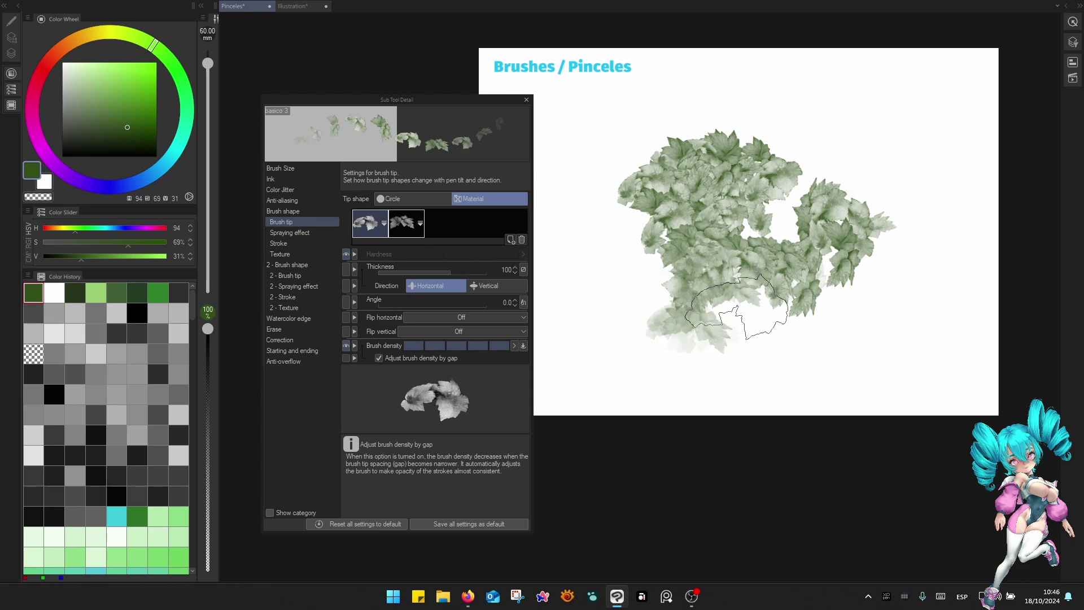
# Clear the canvas and paint a fresh dark green leaf clump with the 60 mm brush.
pyautogui.scroll(3, 728, 322)
pyautogui.press('F6')
pyautogui.click(693, 197)
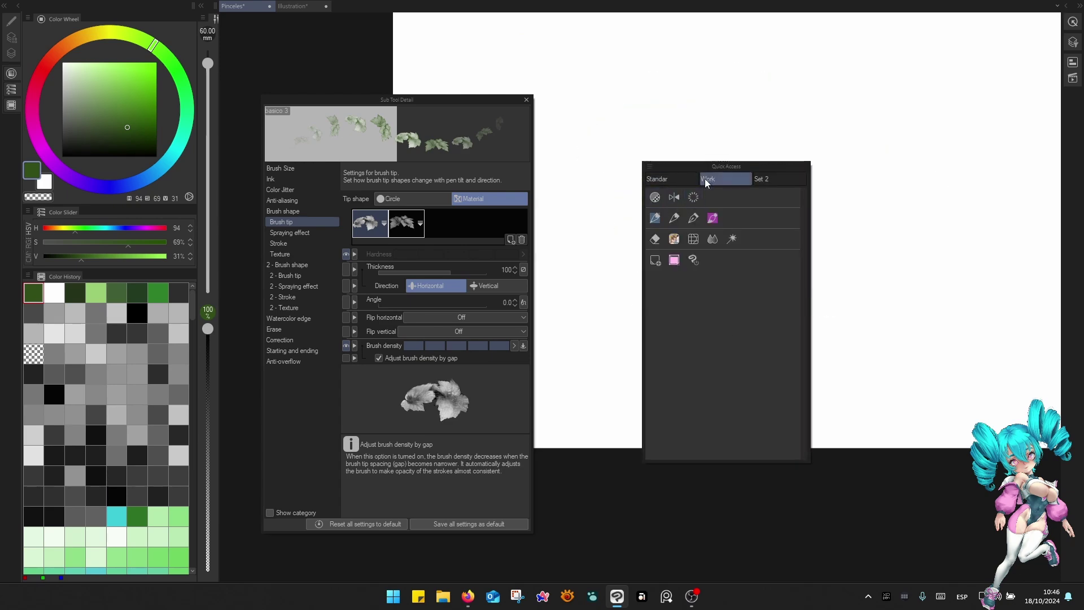
pyautogui.click(760, 142)
pyautogui.moveTo(706, 141); pyautogui.dragTo(706, 176)
pyautogui.moveTo(771, 144)
pyautogui.mouseDown()
pyautogui.moveTo(779, 195)
pyautogui.moveTo(695, 144)
pyautogui.moveTo(695, 210)
pyautogui.moveTo(666, 170)
pyautogui.moveTo(799, 175)
pyautogui.moveTo(783, 171)
pyautogui.mouseUp()
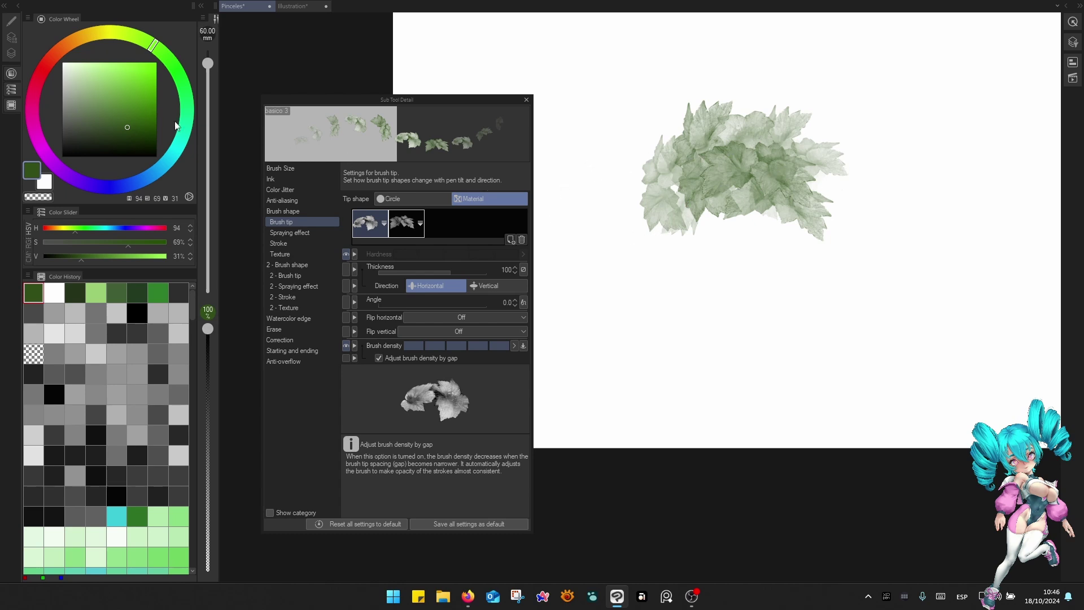
# Layer lighter green (H 80, S 49, V 59) and yellow-green (H 63, S 49, V 89) leaves over the clump at 40 mm.
pyautogui.moveTo(681, 169)
pyautogui.mouseDown()
pyautogui.moveTo(699, 150)
pyautogui.moveTo(718, 150)
pyautogui.moveTo(709, 161)
pyautogui.moveTo(719, 152)
pyautogui.moveTo(688, 170)
pyautogui.moveTo(742, 156)
pyautogui.moveTo(715, 162)
pyautogui.moveTo(701, 149)
pyautogui.moveTo(751, 162)
pyautogui.moveTo(691, 158)
pyautogui.moveTo(662, 196)
pyautogui.moveTo(677, 171)
pyautogui.moveTo(742, 148)
pyautogui.moveTo(756, 157)
pyautogui.moveTo(685, 137)
pyautogui.moveTo(655, 185)
pyautogui.moveTo(743, 177)
pyautogui.mouseUp()
pyautogui.press('[')
pyautogui.press('[')
pyautogui.click(108, 101)
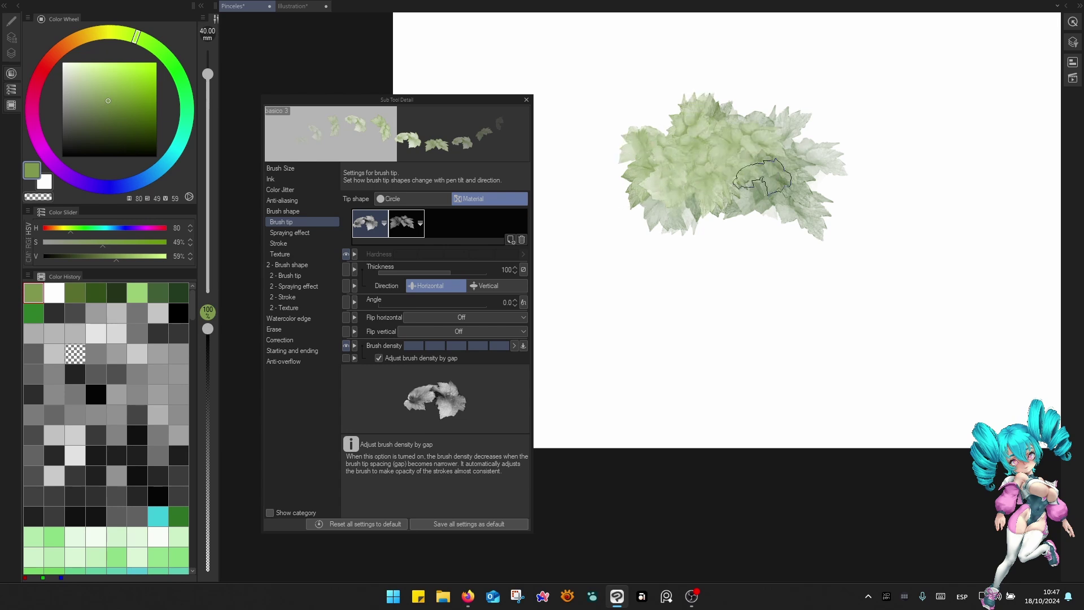
pyautogui.click(117, 74)
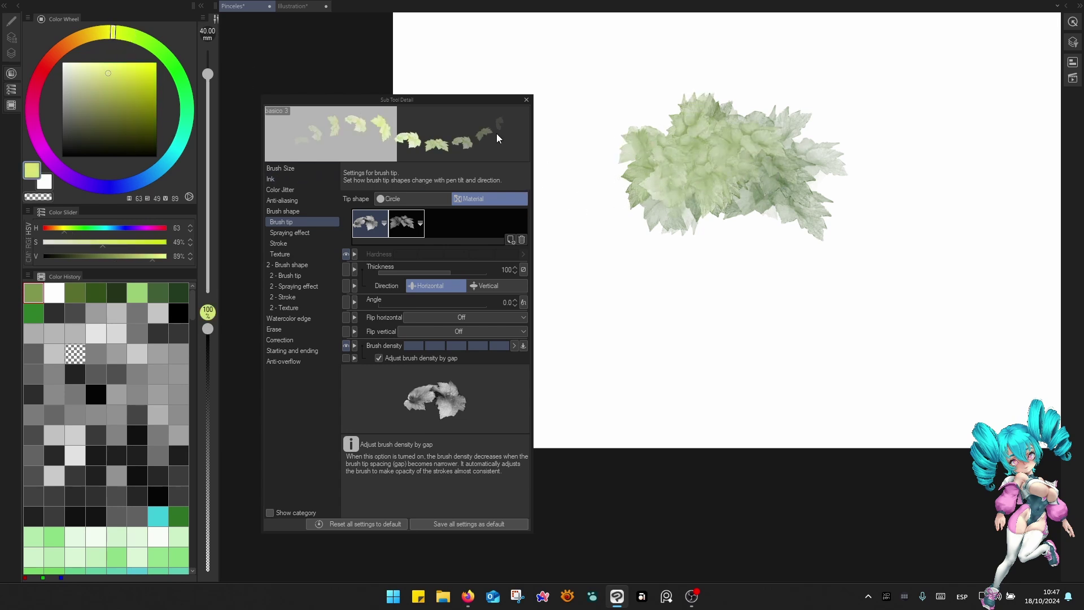
pyautogui.moveTo(666, 170)
pyautogui.mouseDown()
pyautogui.moveTo(706, 153)
pyautogui.moveTo(678, 141)
pyautogui.moveTo(723, 170)
pyautogui.moveTo(650, 181)
pyautogui.moveTo(751, 175)
pyautogui.moveTo(739, 230)
pyautogui.mouseUp()
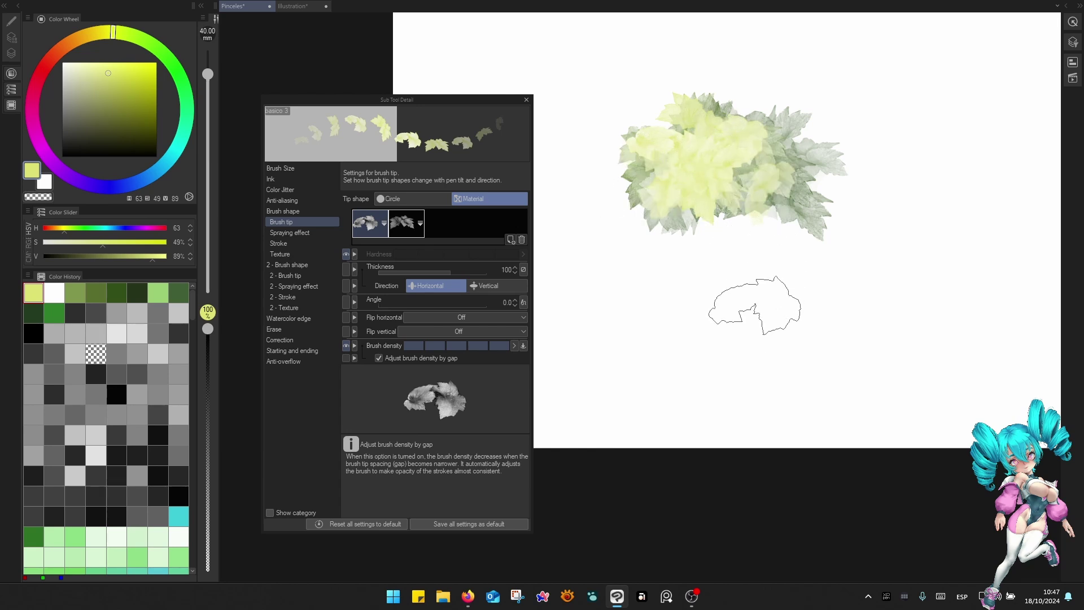
# Switch to the Foliage 00 brush, enlarge it to 50 mm and paint test leaves in the empty area beside the clump.
pyautogui.press('F1')
pyautogui.press('F1')
pyautogui.press('F2')
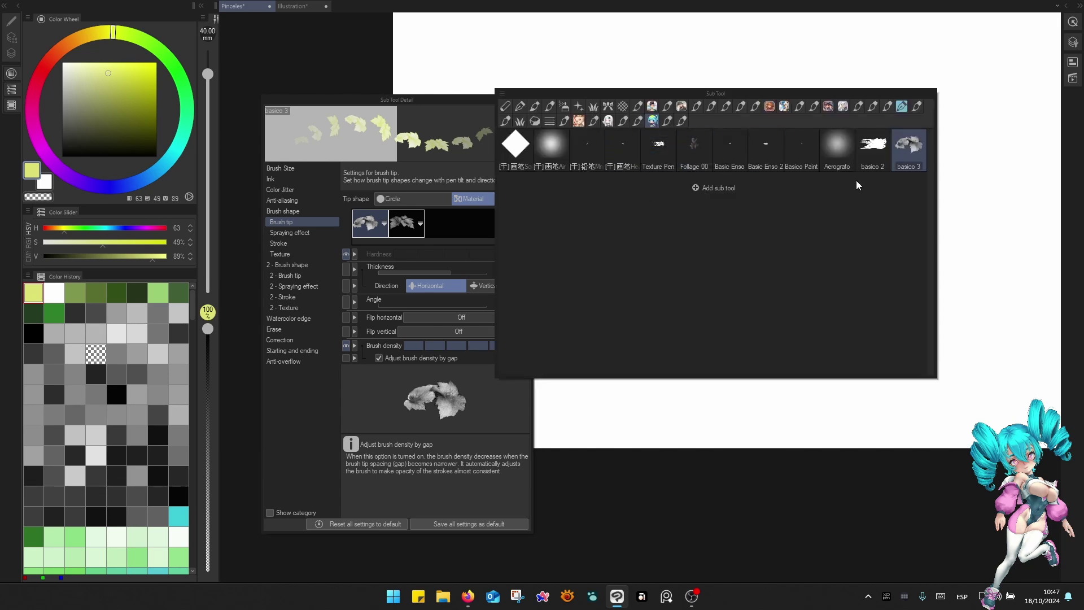
pyautogui.click(710, 157)
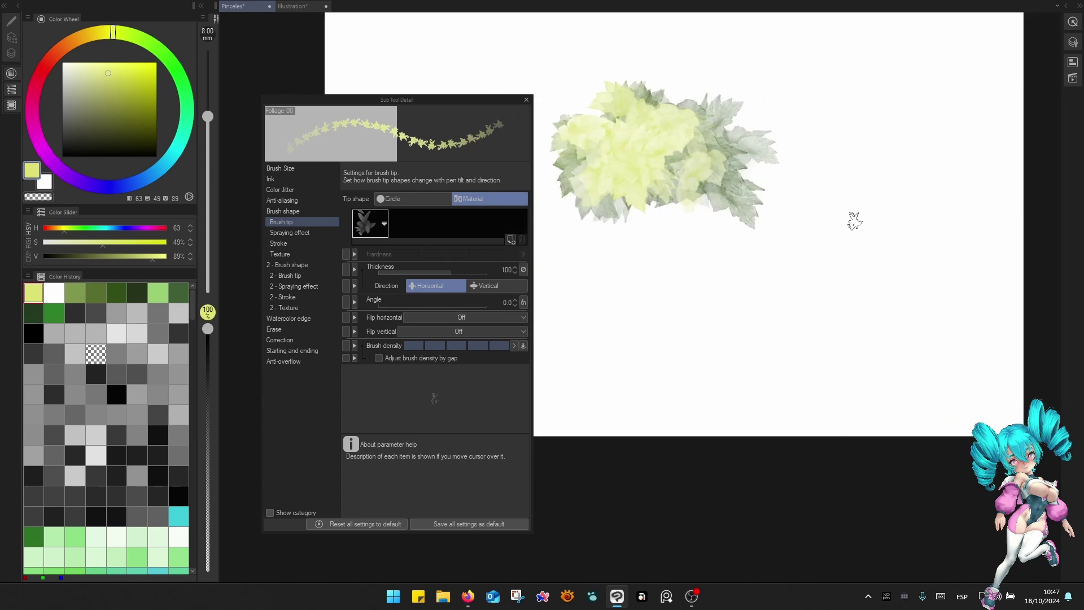
pyautogui.press(']')
pyautogui.press(']')
pyautogui.press(']')
pyautogui.press(']')
pyautogui.press(']')
pyautogui.press(']')
pyautogui.press(']')
pyautogui.press(']')
pyautogui.moveTo(876, 220)
pyautogui.mouseDown()
pyautogui.moveTo(838, 280)
pyautogui.moveTo(864, 268)
pyautogui.mouseUp()
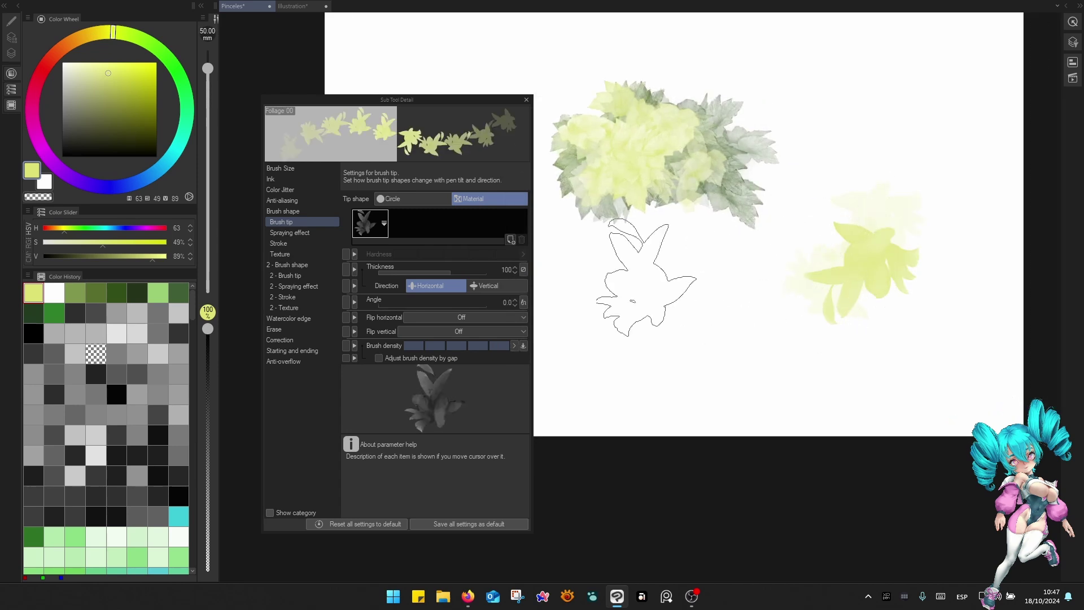
# Paint a dark green (H 148, S 77, V 25) group of leaves below the first clump.
pyautogui.click(175, 65)
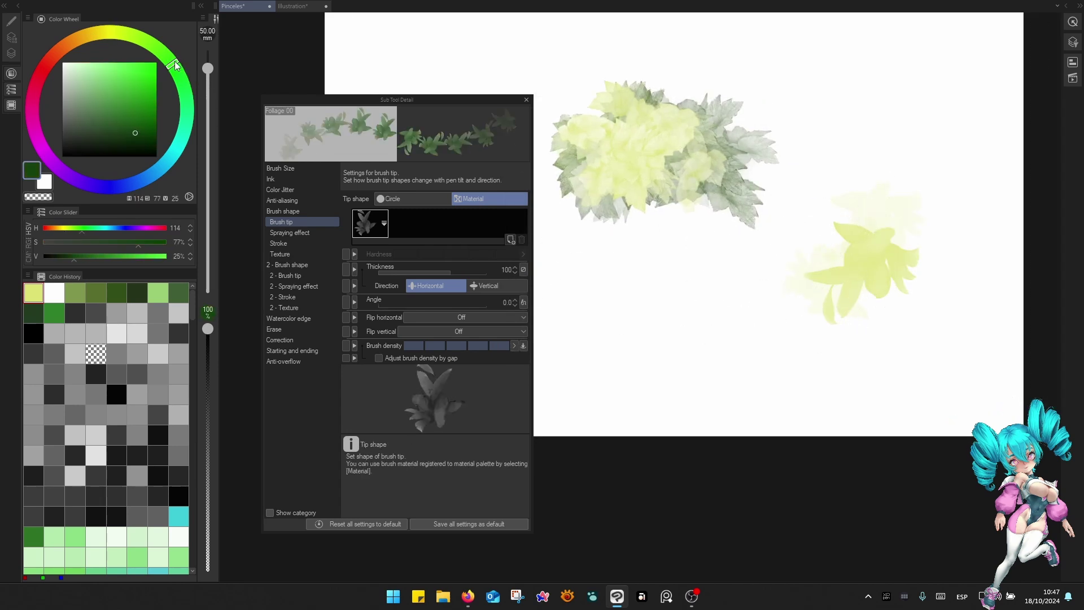
pyautogui.click(702, 339)
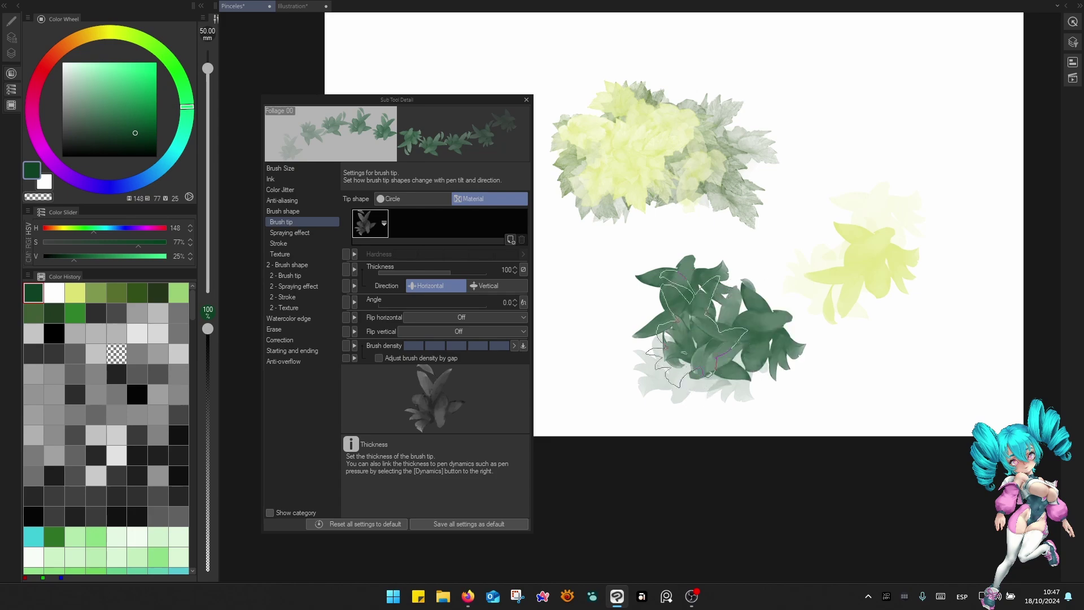
pyautogui.scroll(5, 717, 373)
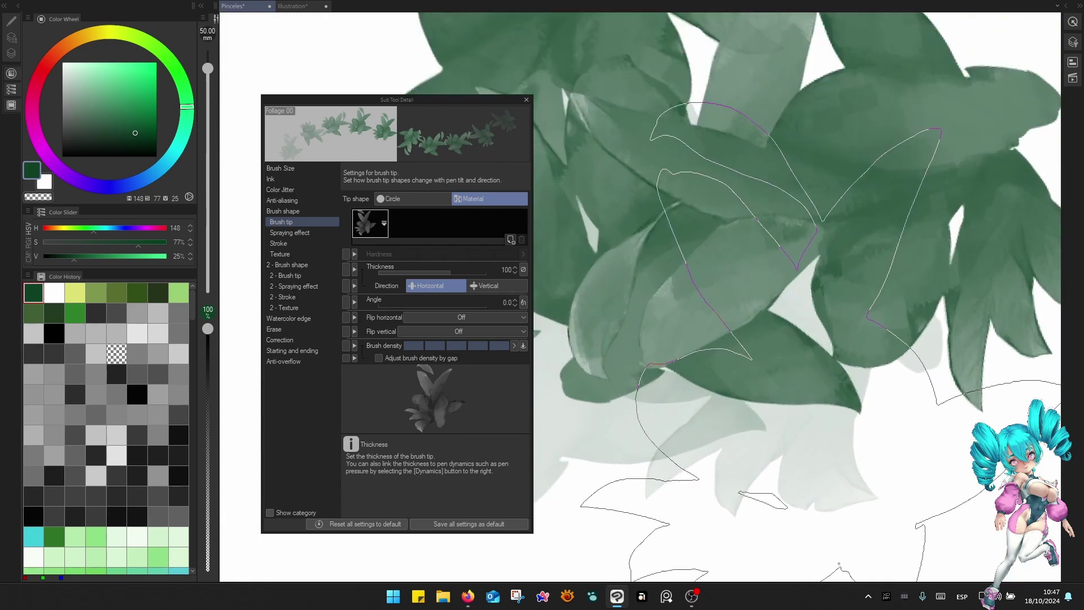
pyautogui.moveTo(687, 219)
pyautogui.mouseDown()
pyautogui.moveTo(751, 390)
pyautogui.moveTo(825, 385)
pyautogui.moveTo(844, 418)
pyautogui.mouseUp()
pyautogui.scroll(-3, 791, 356)
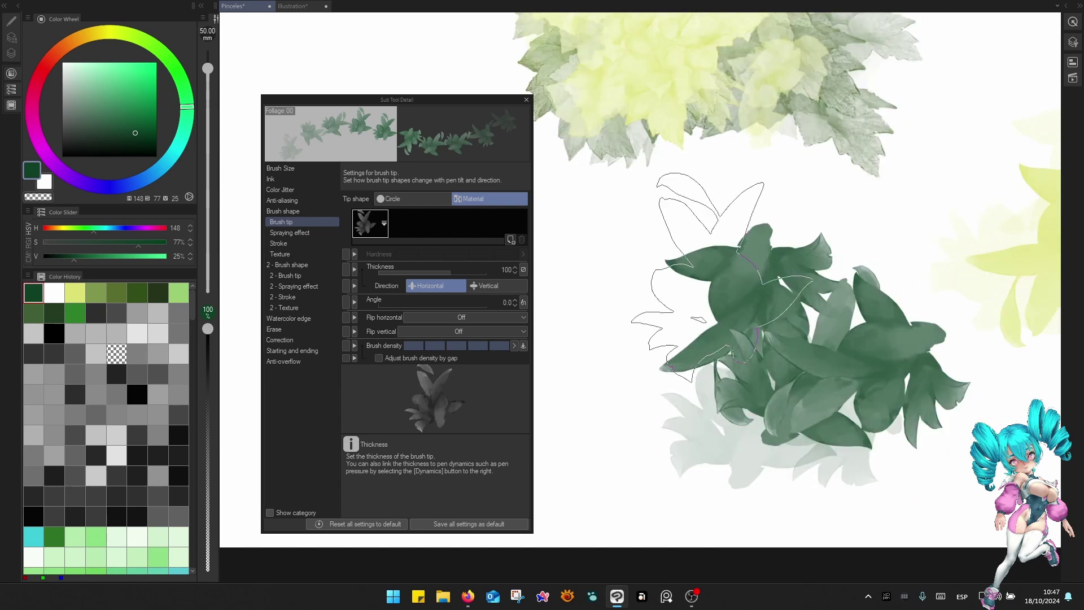
# Reduce the brush to 30 mm and fill out the dark green clump with more leaves.
pyautogui.press('[')
pyautogui.press('[')
pyautogui.moveTo(819, 285)
pyautogui.mouseDown()
pyautogui.moveTo(847, 235)
pyautogui.moveTo(702, 235)
pyautogui.moveTo(678, 406)
pyautogui.moveTo(735, 455)
pyautogui.moveTo(641, 291)
pyautogui.moveTo(686, 385)
pyautogui.mouseUp()
pyautogui.scroll(-2, 769, 364)
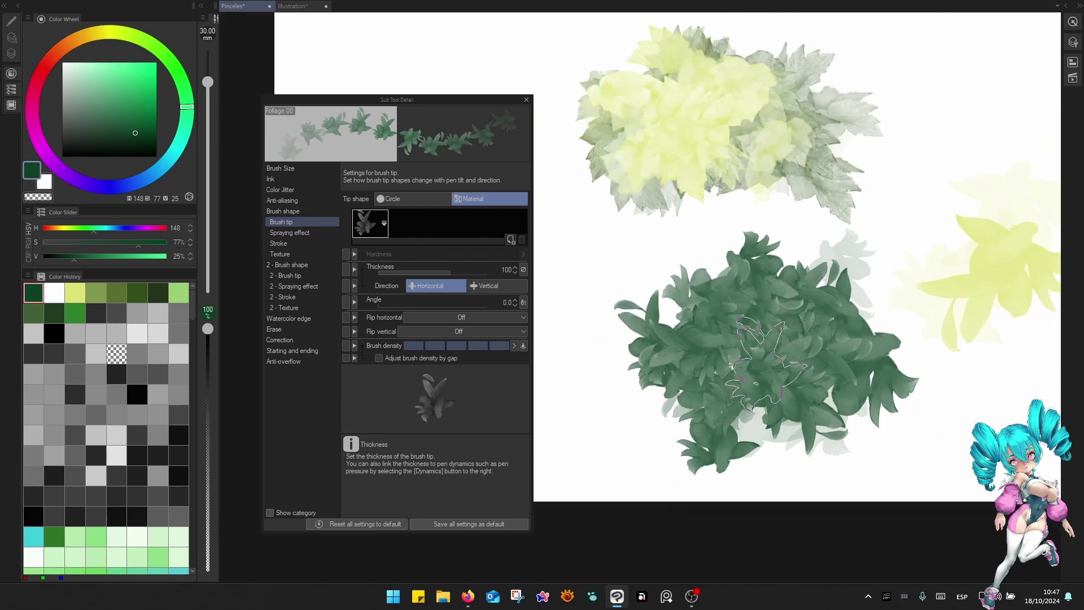
pyautogui.moveTo(749, 311); pyautogui.dragTo(744, 277)
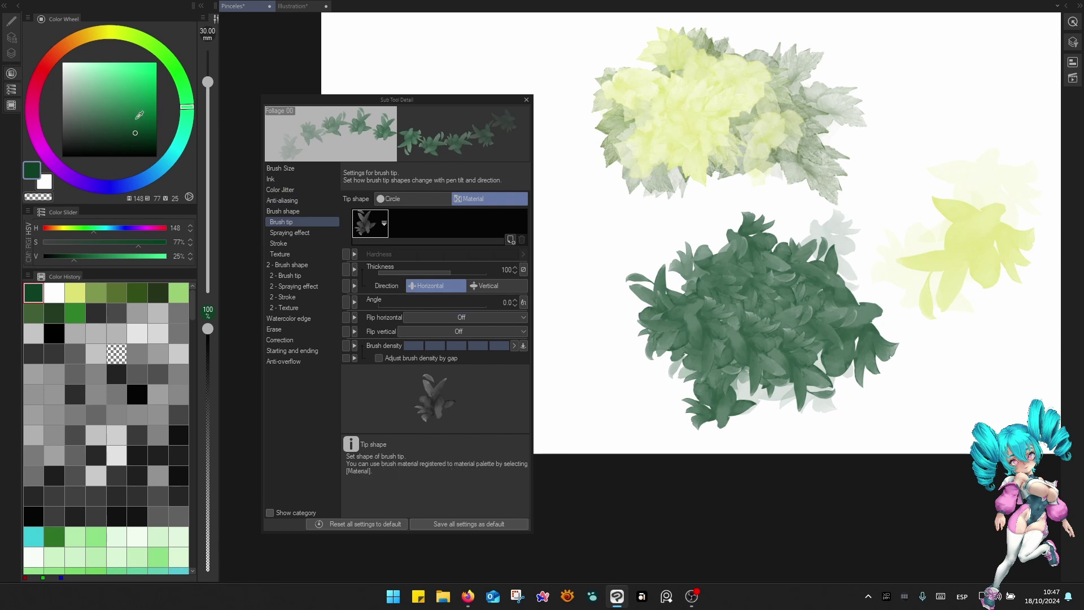
# Overlay the dark clump with mid-green (H 122, S 49, V 59) and pale green (H 82, S 26, V 80) leaves at 25 mm.
pyautogui.click(108, 100)
pyautogui.click(765, 316)
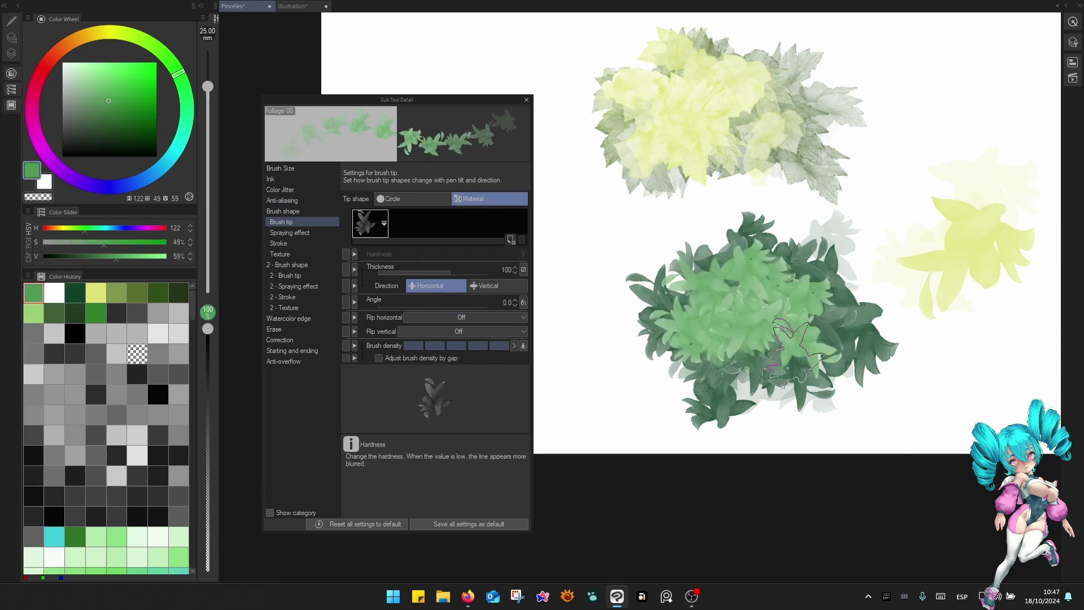
pyautogui.moveTo(696, 345); pyautogui.dragTo(655, 334)
pyautogui.click(87, 81)
pyautogui.click(139, 37)
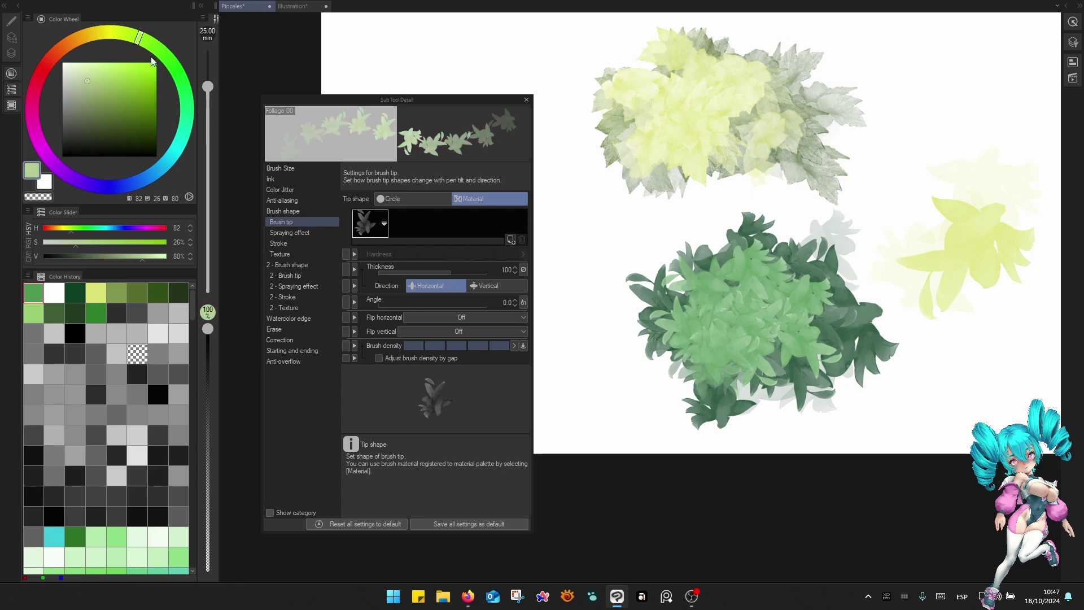
pyautogui.click(732, 311)
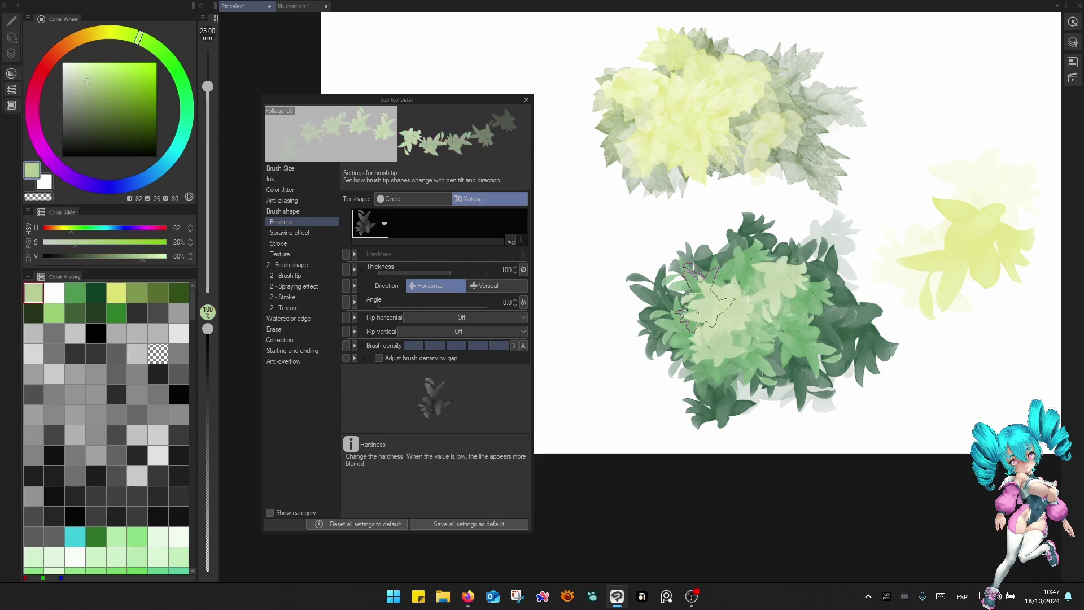
# Examine the two layered leaf clumps up close and compare their leaf edges, texture and overlapping transparency.
pyautogui.scroll(-3, 836, 367)
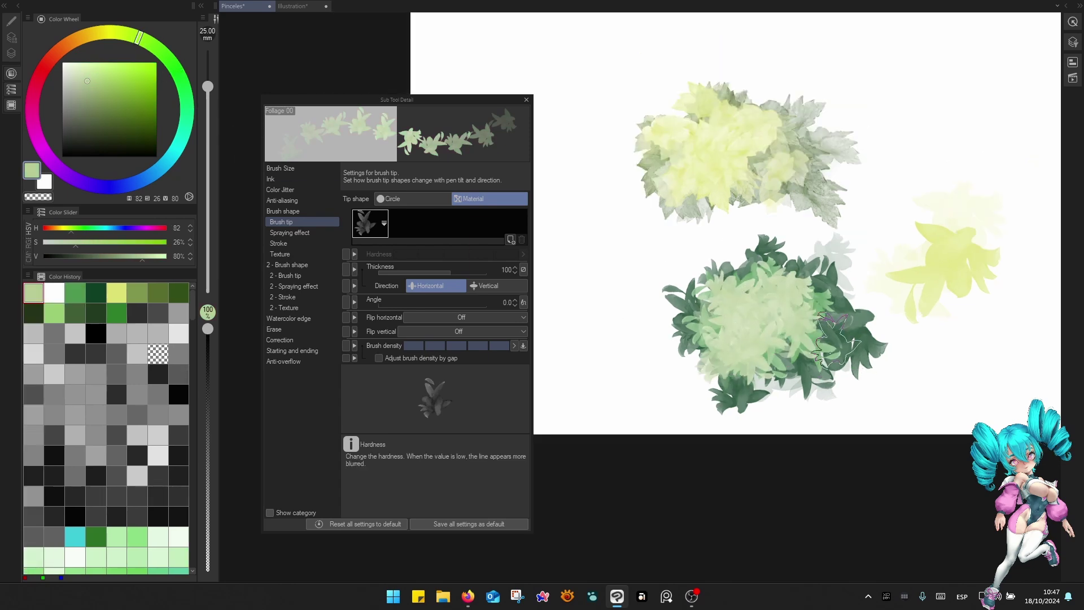
pyautogui.scroll(5, 791, 311)
pyautogui.scroll(-2, 761, 305)
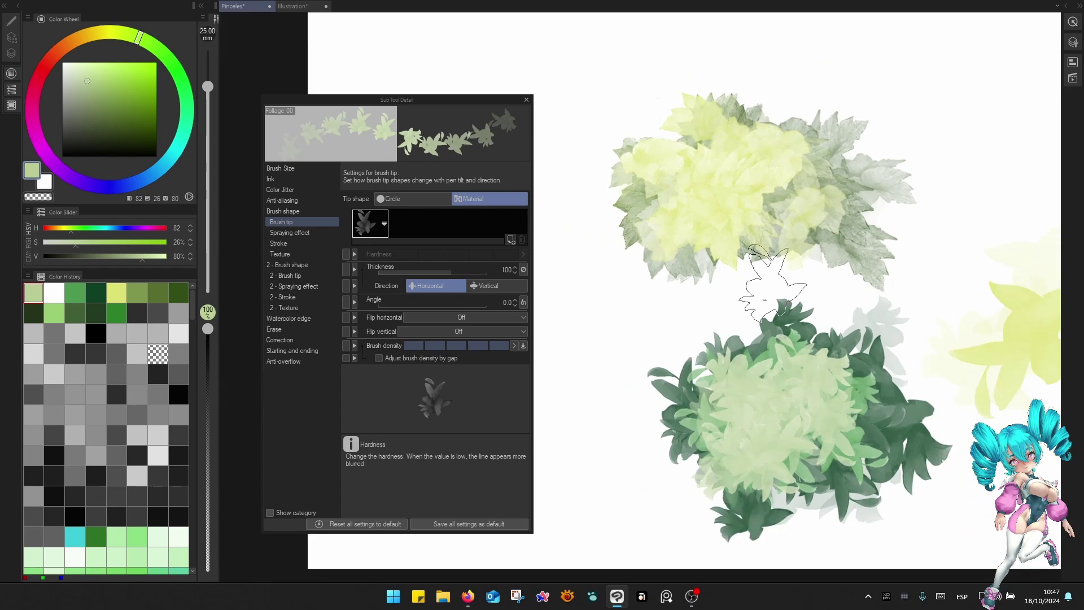
pyautogui.scroll(-1, 939, 275)
pyautogui.scroll(4, 923, 395)
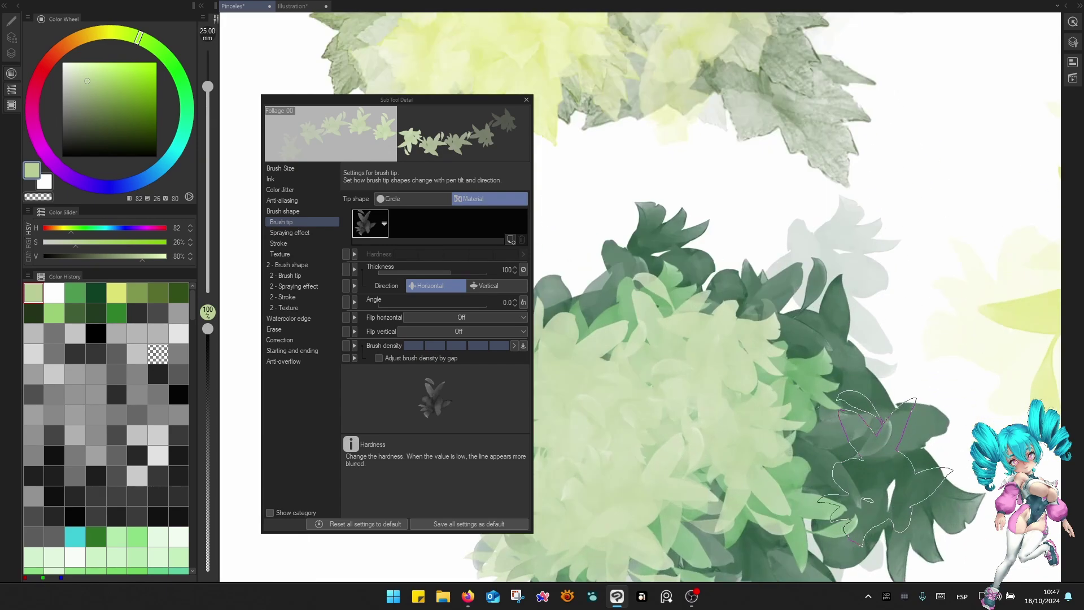
pyautogui.scroll(-4, 926, 407)
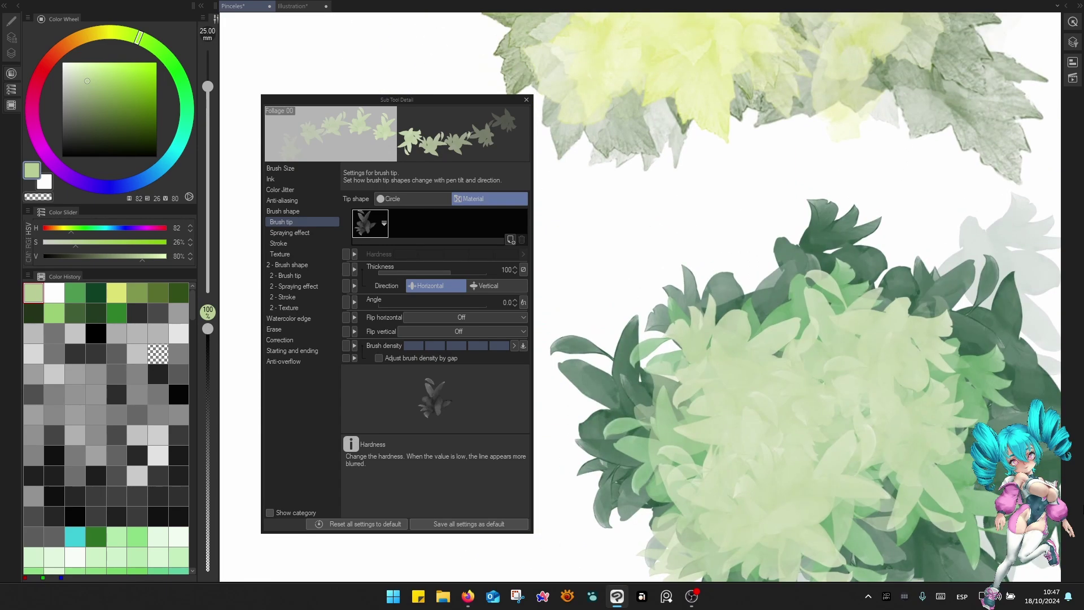
pyautogui.scroll(3, 926, 350)
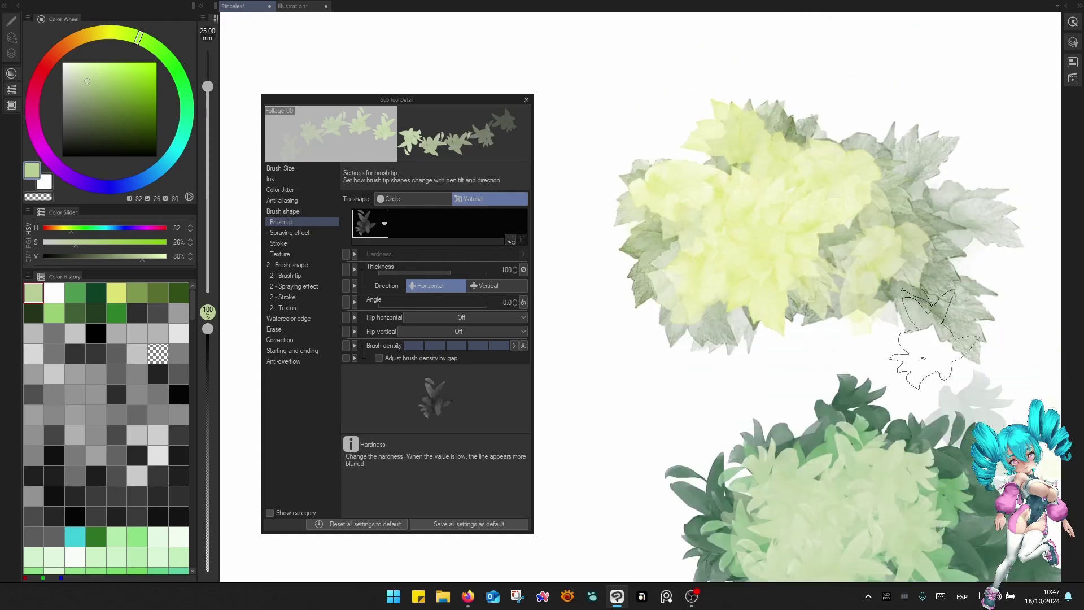
pyautogui.scroll(2, 954, 252)
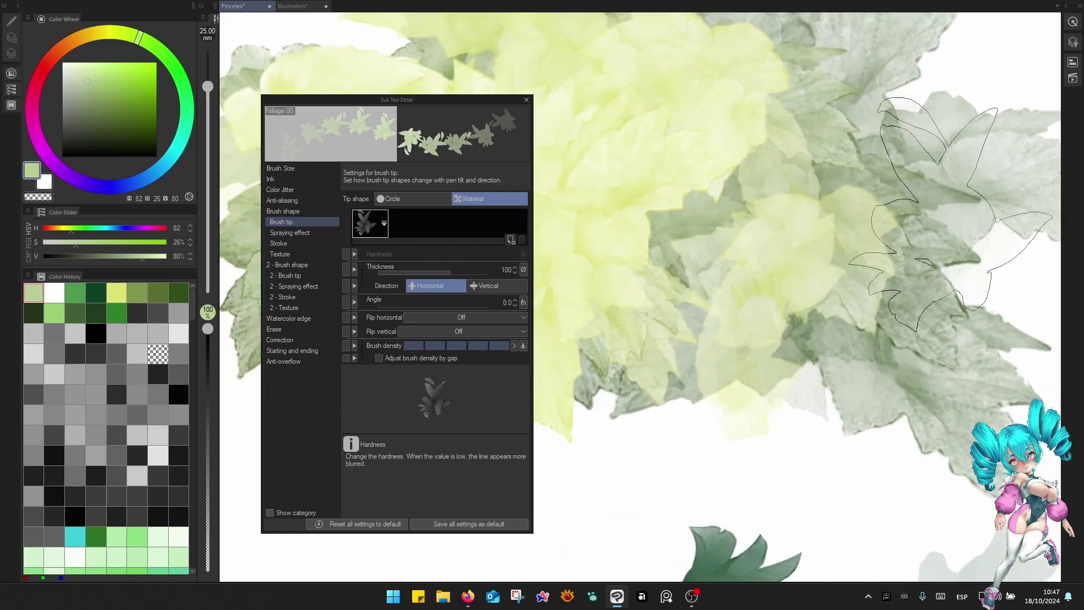
pyautogui.scroll(-1, 963, 266)
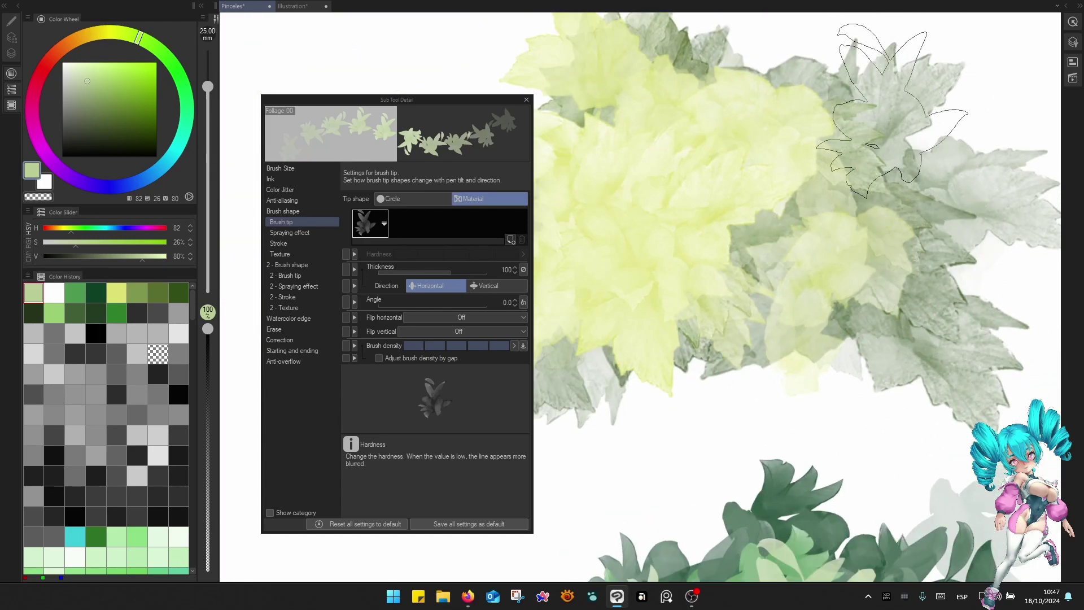
pyautogui.scroll(-2, 873, 146)
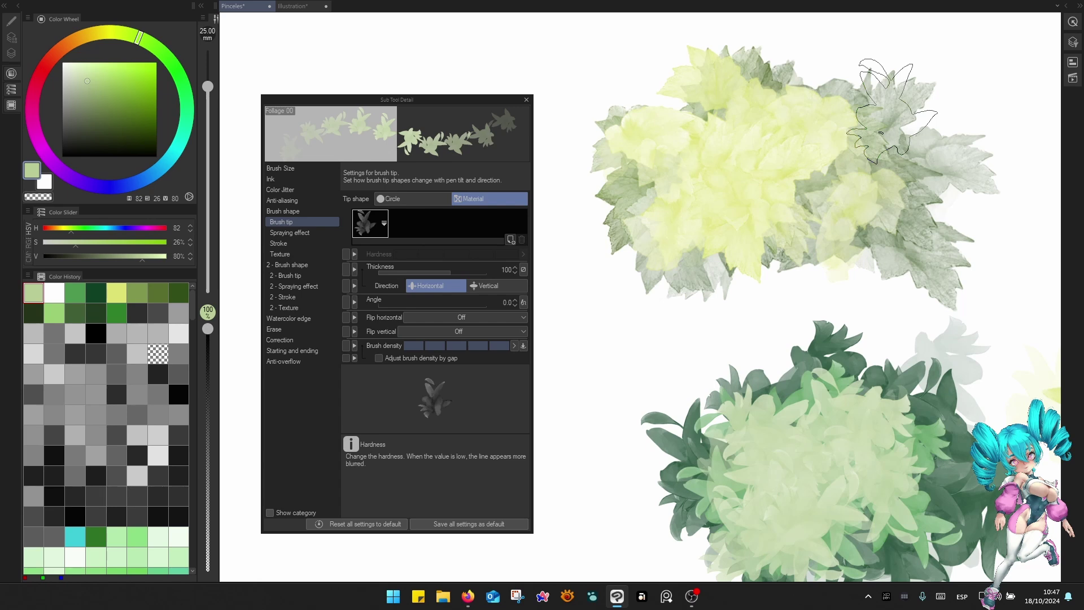
pyautogui.scroll(-2, 881, 133)
pyautogui.moveTo(1000, 255); pyautogui.dragTo(854, 306)
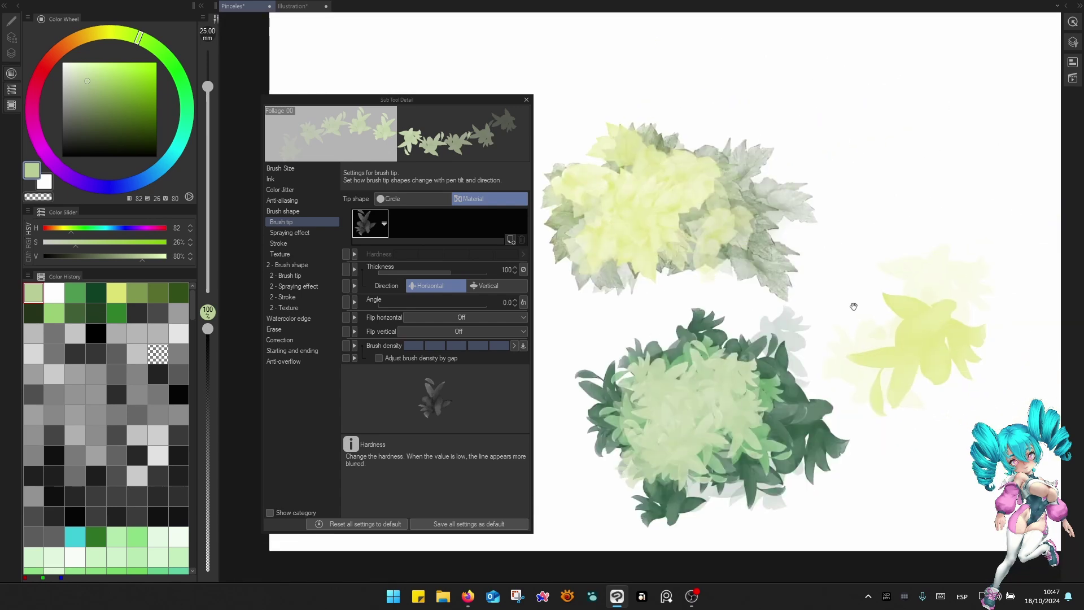
pyautogui.scroll(-2, 853, 306)
pyautogui.moveTo(826, 354); pyautogui.dragTo(884, 282)
pyautogui.scroll(3, 884, 285)
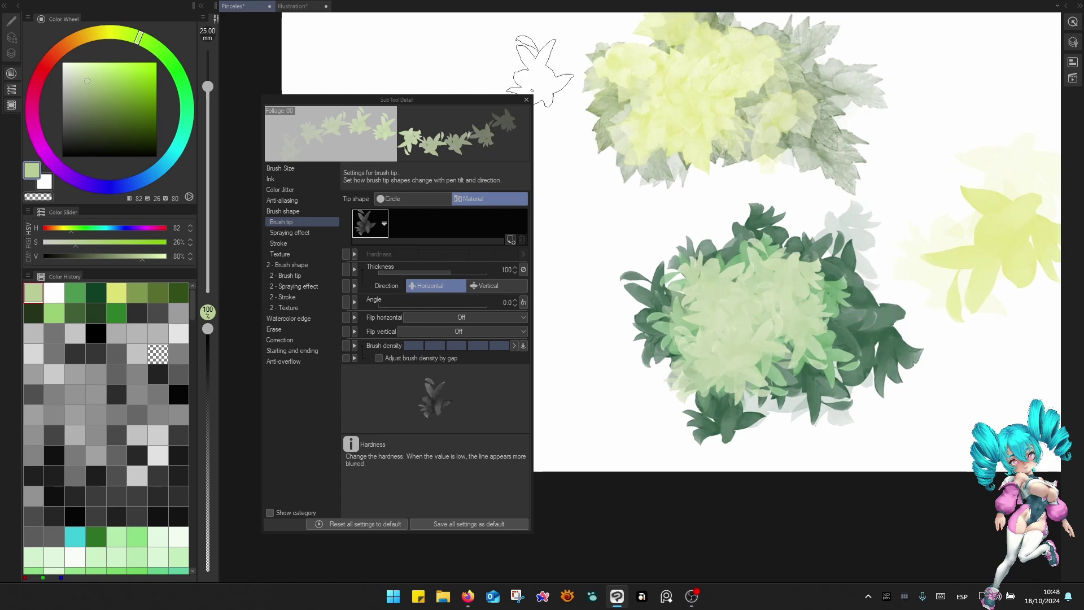
# Begin a new custom sub tool named blender with Brush as its input process.
pyautogui.click(526, 101)
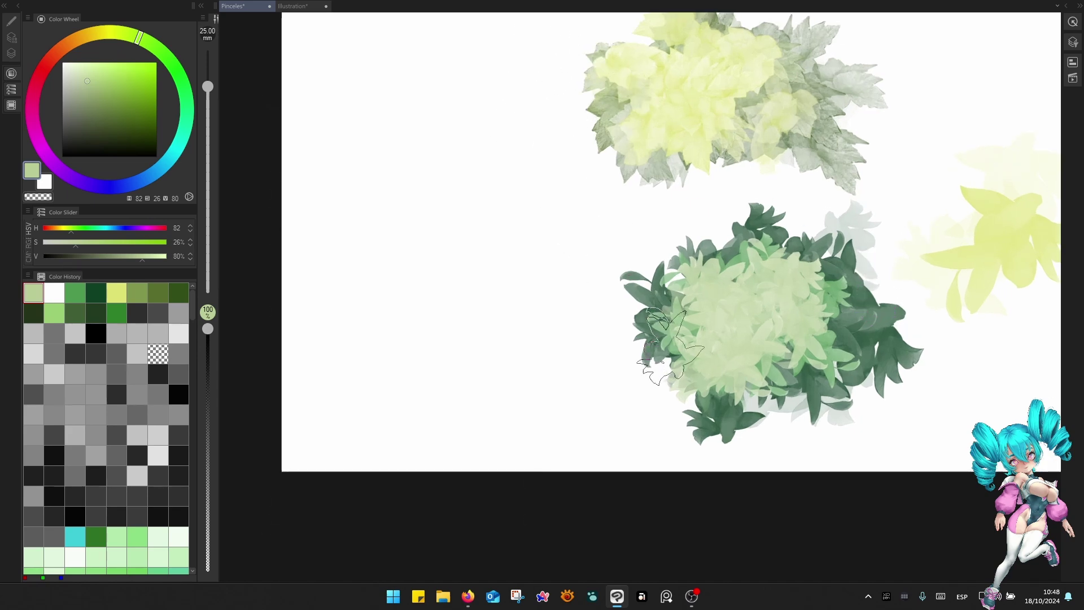
pyautogui.press('q')
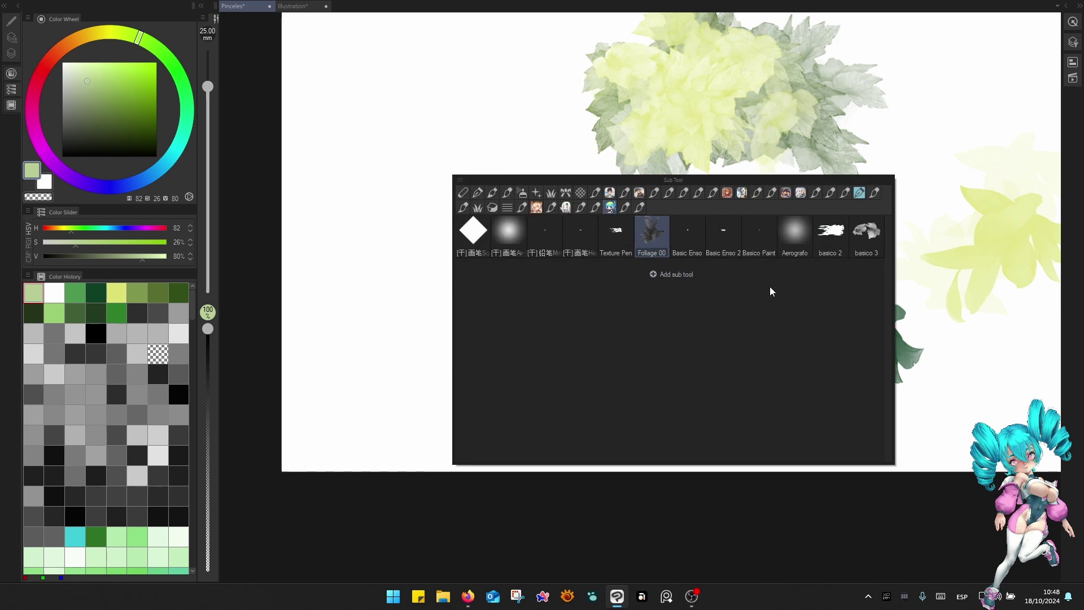
pyautogui.click(461, 181)
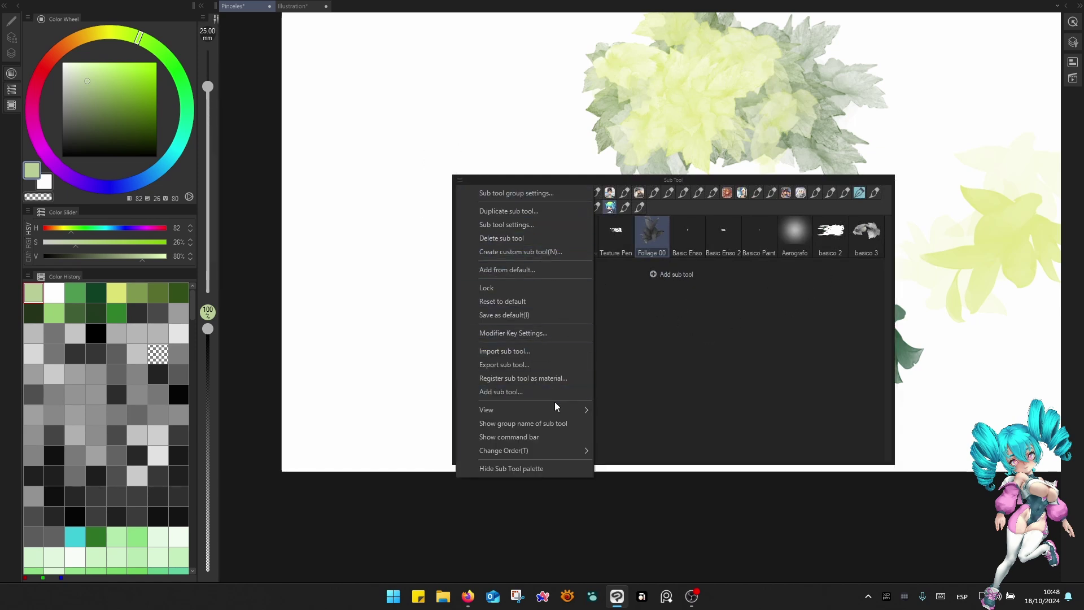
pyautogui.moveTo(554, 409)
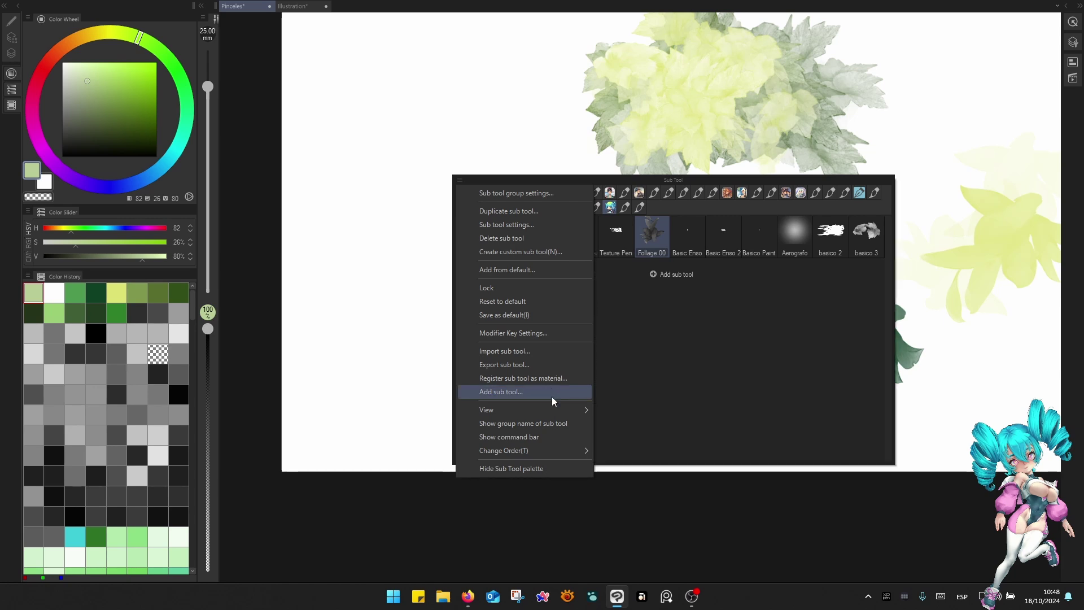
pyautogui.click(537, 249)
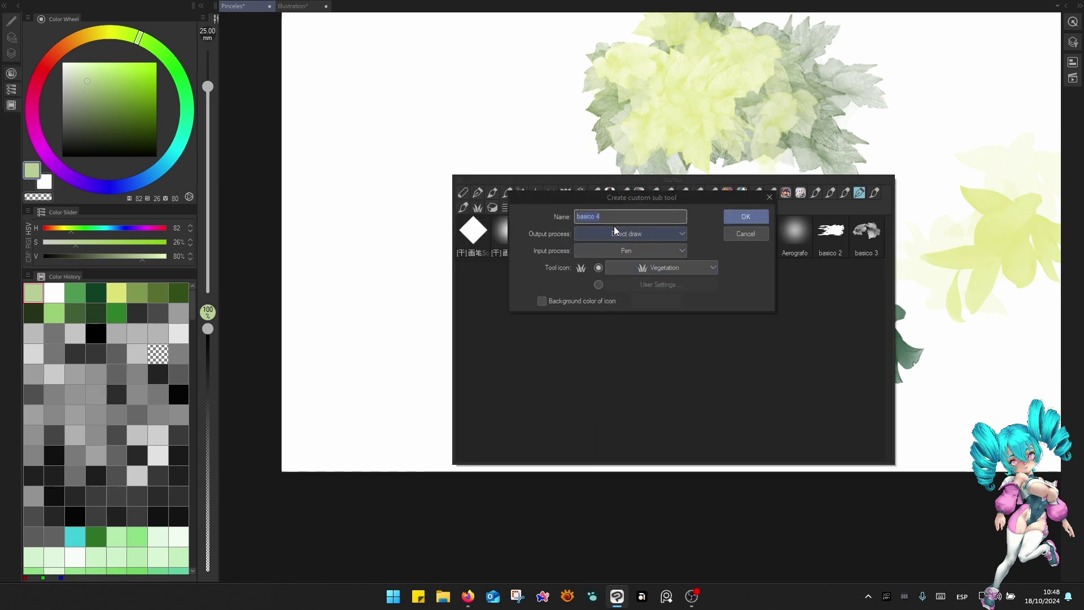
pyautogui.click(632, 249)
pyautogui.click(619, 264)
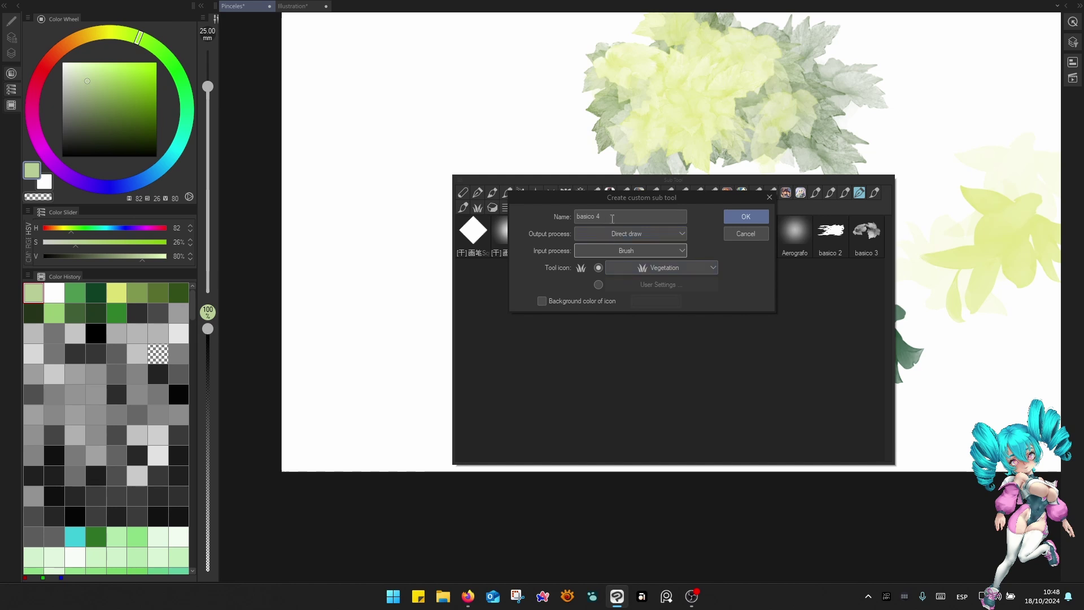
pyautogui.write('blender')
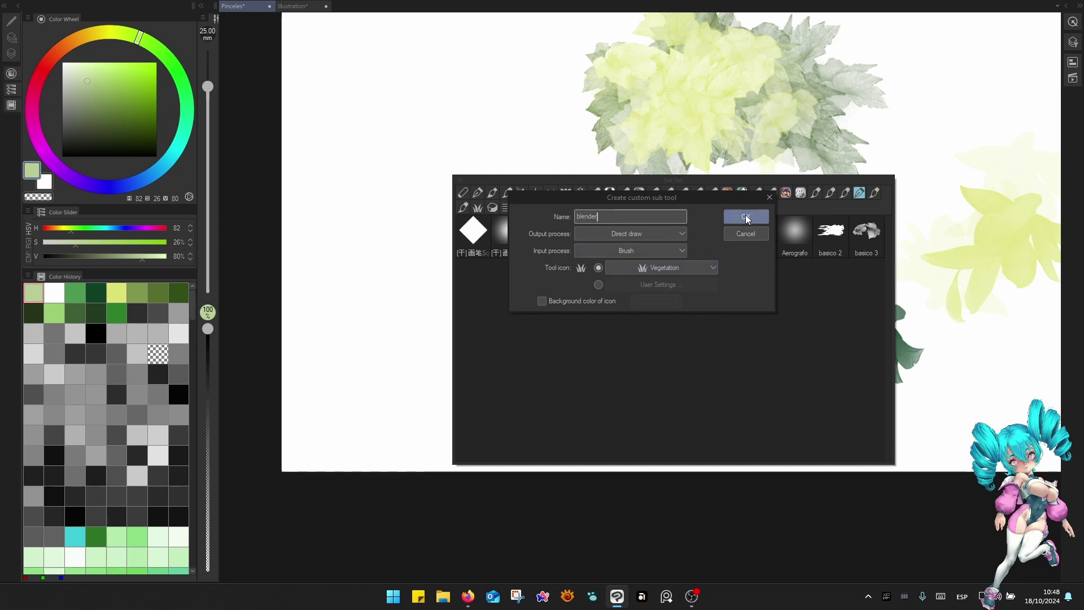
# Assign a custom user image as the blender sub tool's icon and create the sub tool.
pyautogui.click(675, 269)
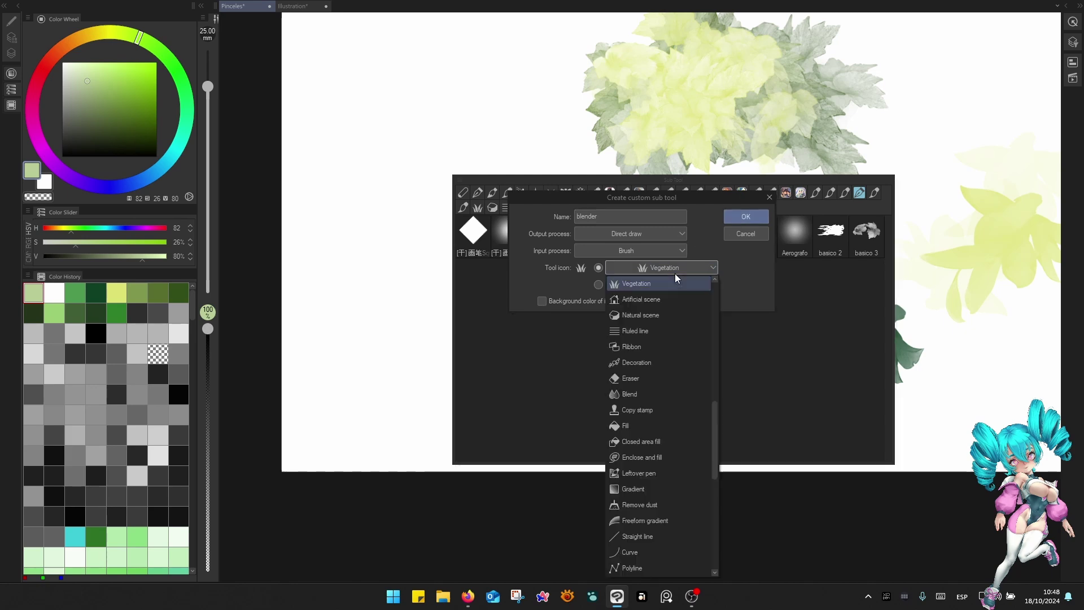
pyautogui.click(664, 284)
pyautogui.click(599, 285)
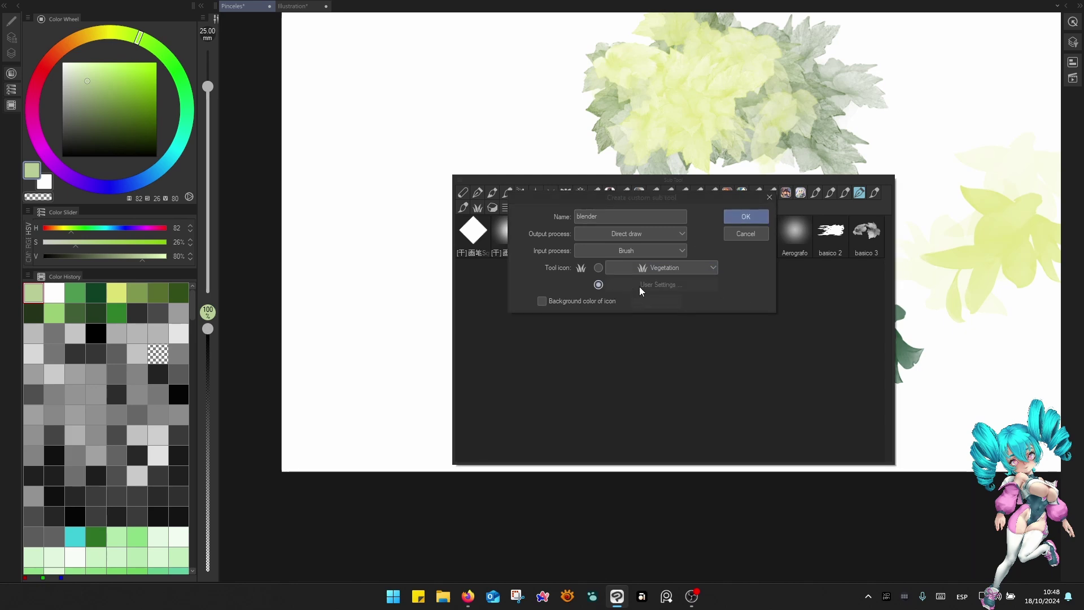
pyautogui.click(639, 286)
pyautogui.doubleClick(661, 318)
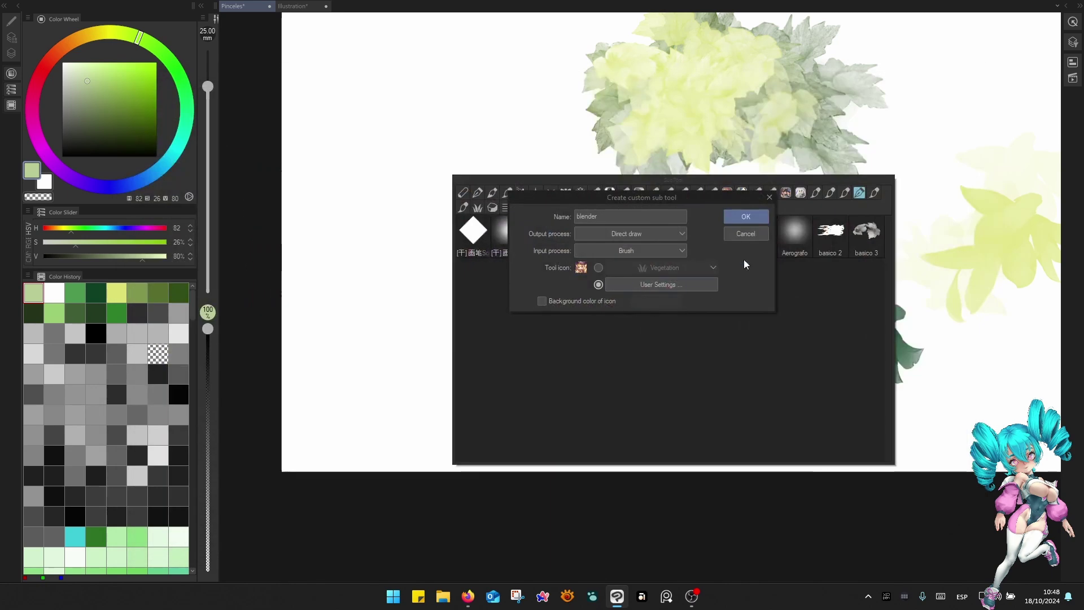
pyautogui.click(746, 217)
pyautogui.click(885, 148)
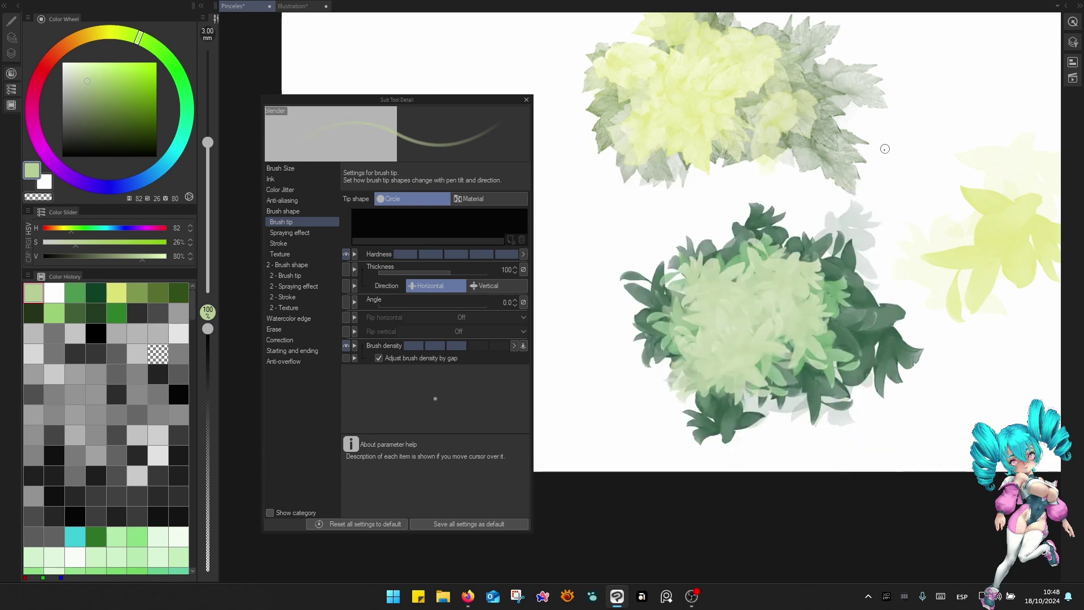
# Enlarge the blender brush to 15 mm and paint a light green test patch on the blank canvas beside the leaf clumps.
pyautogui.moveTo(623, 227); pyautogui.dragTo(867, 194)
pyautogui.press(']')
pyautogui.press(']')
pyautogui.press(']')
pyautogui.press(']')
pyautogui.press(']')
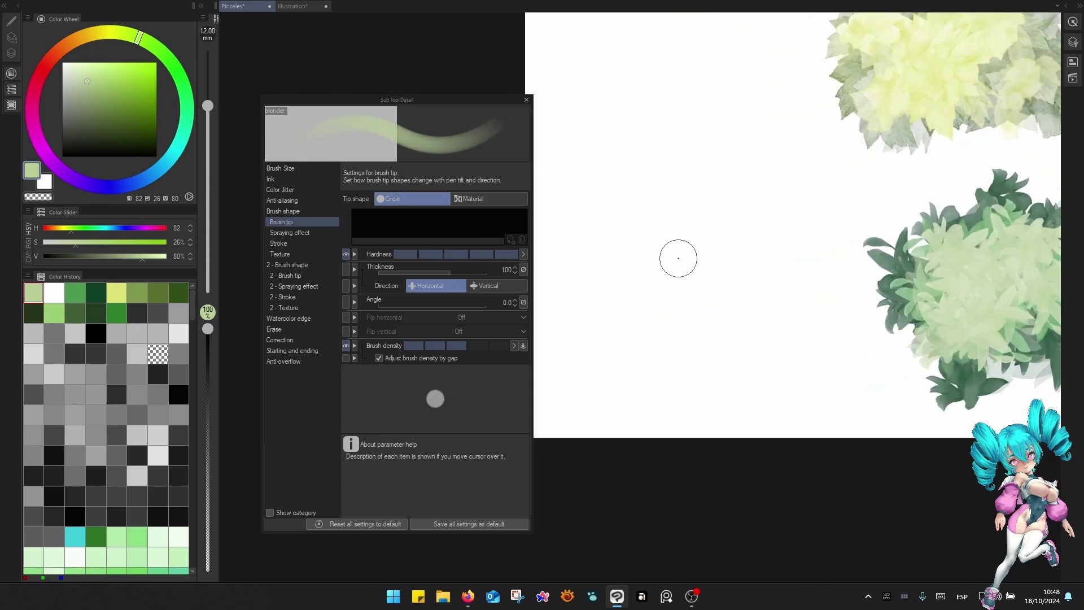
pyautogui.moveTo(678, 257)
pyautogui.mouseDown()
pyautogui.moveTo(716, 222)
pyautogui.moveTo(734, 223)
pyautogui.moveTo(680, 280)
pyautogui.mouseUp()
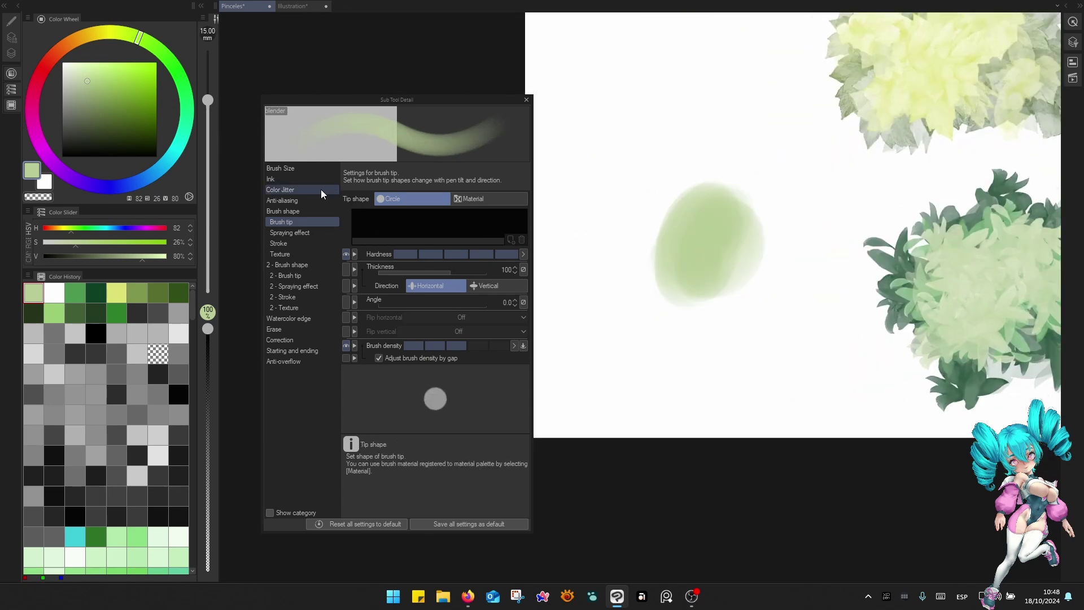
# Enable color mixing in the blender's ink settings, enlarge the brush to 20 mm and paint over the blank canvas near the first patch.
pyautogui.click(302, 181)
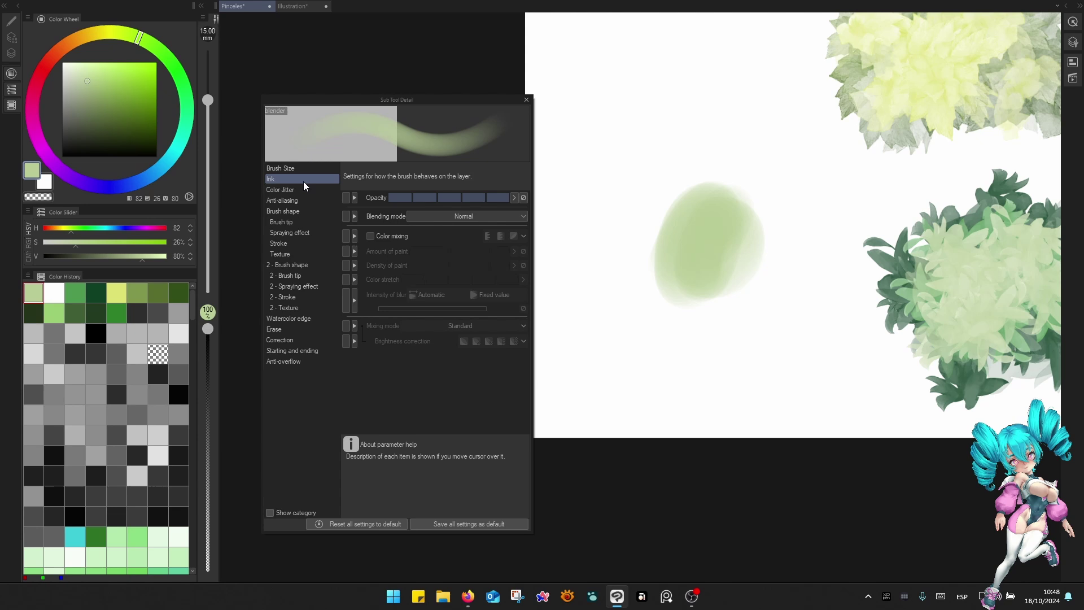
pyautogui.click(309, 212)
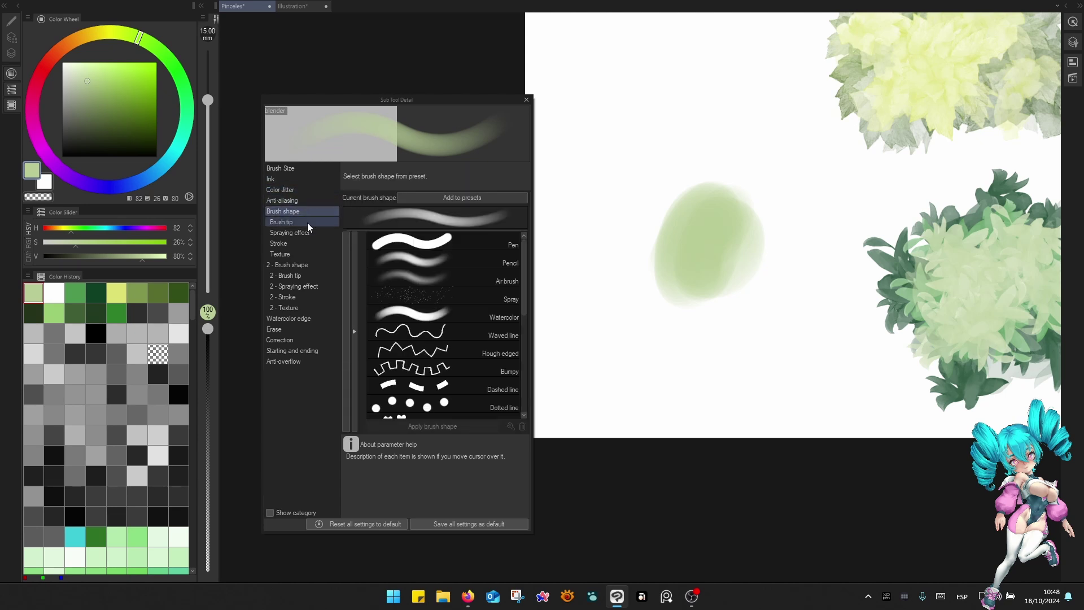
pyautogui.click(305, 223)
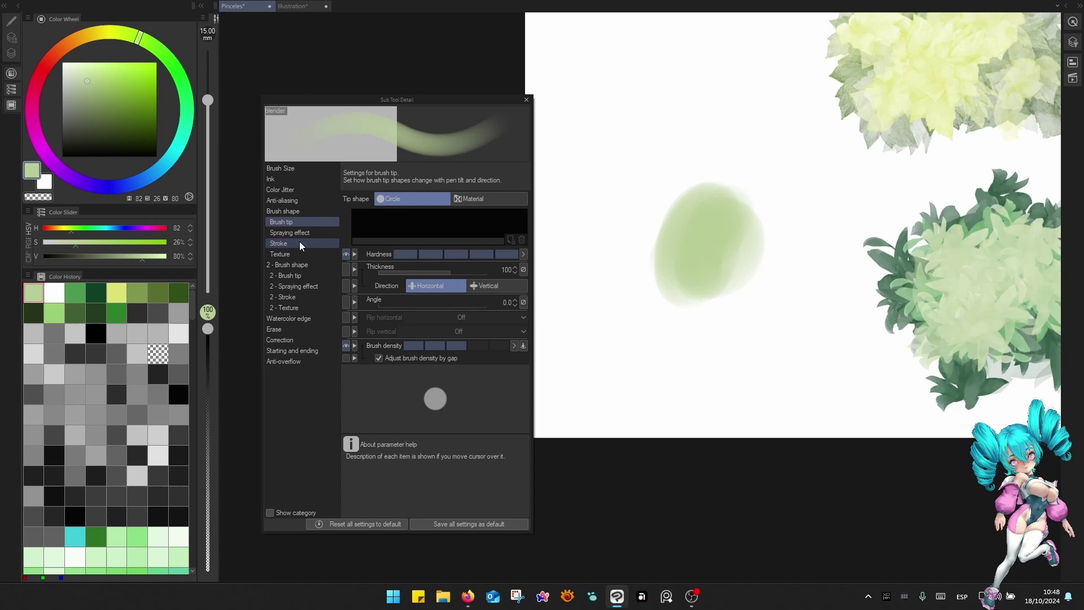
pyautogui.click(298, 179)
pyautogui.scroll(1, 583, 259)
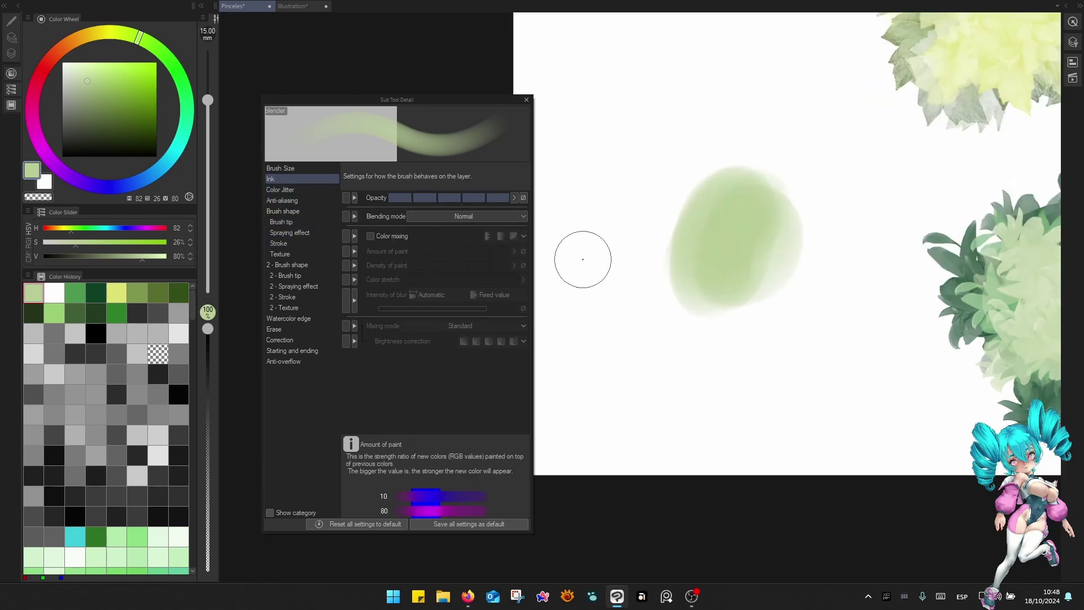
pyautogui.click(370, 236)
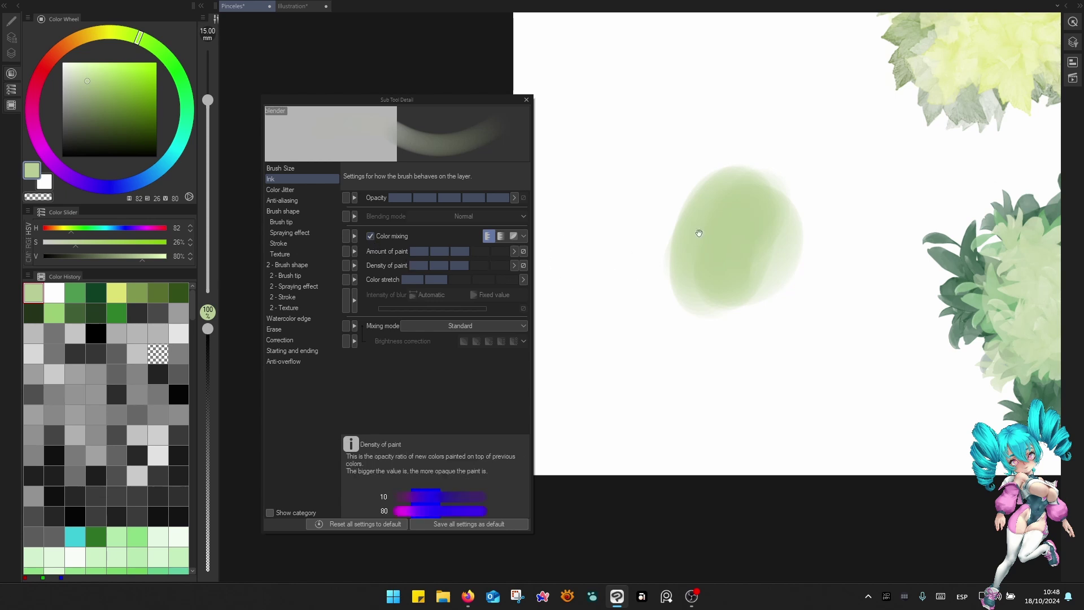
pyautogui.press(']')
pyautogui.press(']')
pyautogui.moveTo(749, 180)
pyautogui.mouseDown()
pyautogui.moveTo(827, 259)
pyautogui.moveTo(743, 187)
pyautogui.moveTo(780, 187)
pyautogui.mouseUp()
# Reduce amount of paint and density of paint to one bar each, and smear the patches and the dark green leaf clump.
pyautogui.click(415, 252)
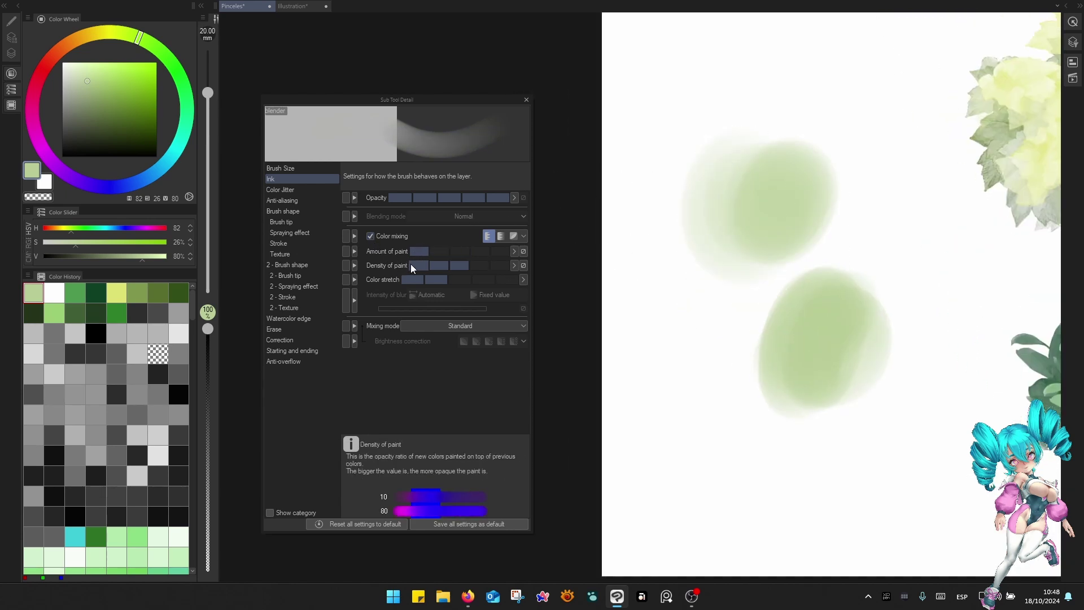
pyautogui.click(411, 265)
pyautogui.moveTo(826, 232); pyautogui.dragTo(677, 205)
pyautogui.moveTo(830, 343)
pyautogui.mouseDown()
pyautogui.moveTo(757, 250)
pyautogui.moveTo(809, 259)
pyautogui.moveTo(811, 231)
pyautogui.moveTo(834, 269)
pyautogui.moveTo(808, 252)
pyautogui.mouseUp()
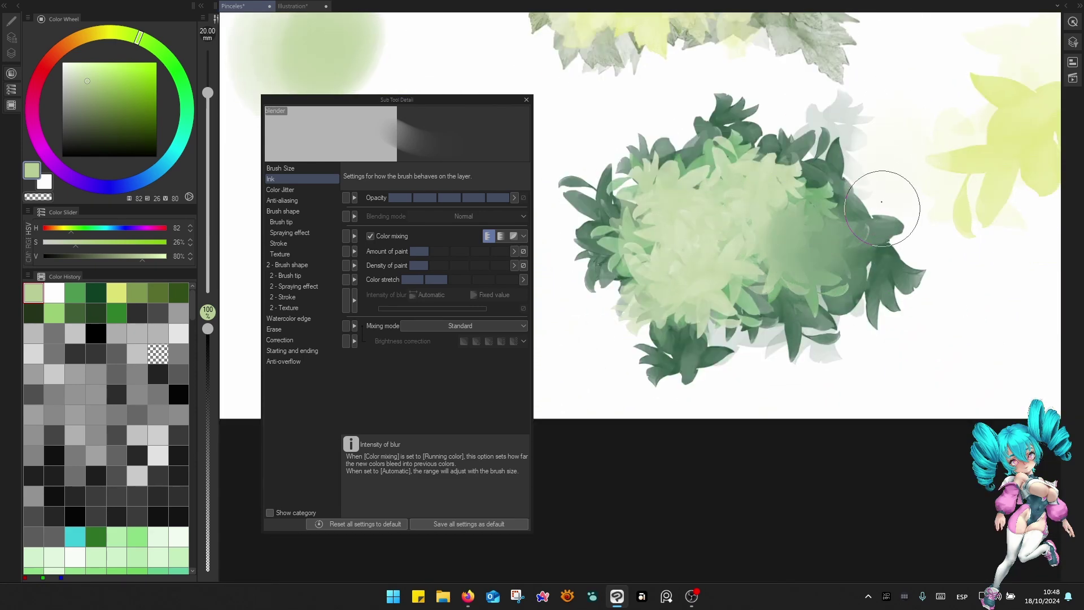
pyautogui.moveTo(883, 206)
pyautogui.mouseDown()
pyautogui.moveTo(865, 173)
pyautogui.moveTo(843, 191)
pyautogui.moveTo(838, 246)
pyautogui.moveTo(797, 210)
pyautogui.mouseUp()
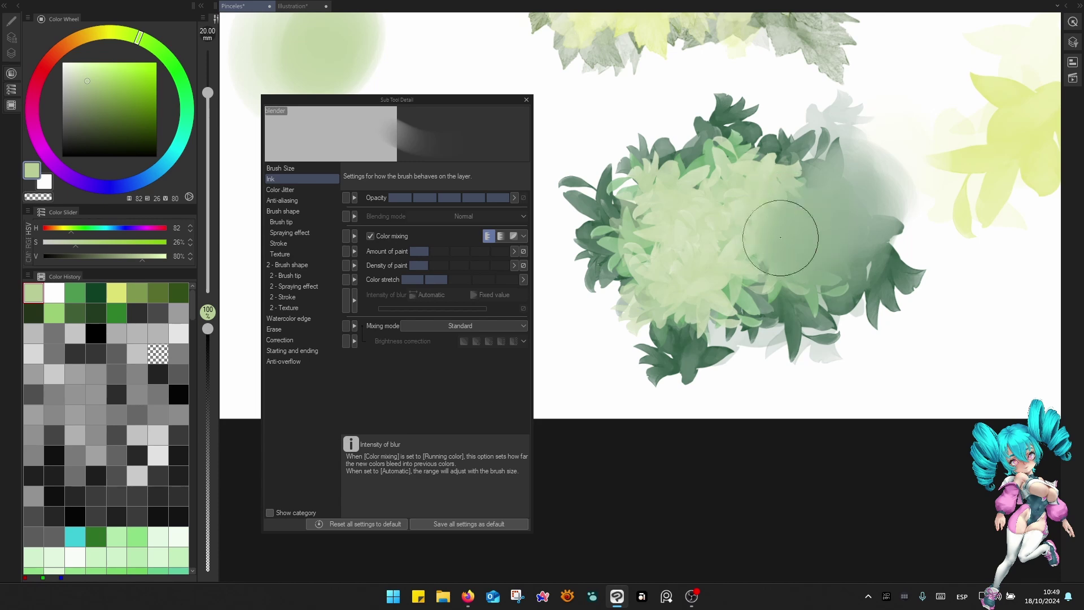
# Raise color stretch to three bars and blend the lower leaves of the dark green clump.
pyautogui.click(461, 280)
pyautogui.moveTo(708, 272); pyautogui.dragTo(733, 250)
pyautogui.moveTo(736, 276)
pyautogui.mouseDown()
pyautogui.moveTo(763, 285)
pyautogui.moveTo(794, 267)
pyautogui.moveTo(734, 247)
pyautogui.moveTo(722, 295)
pyautogui.mouseUp()
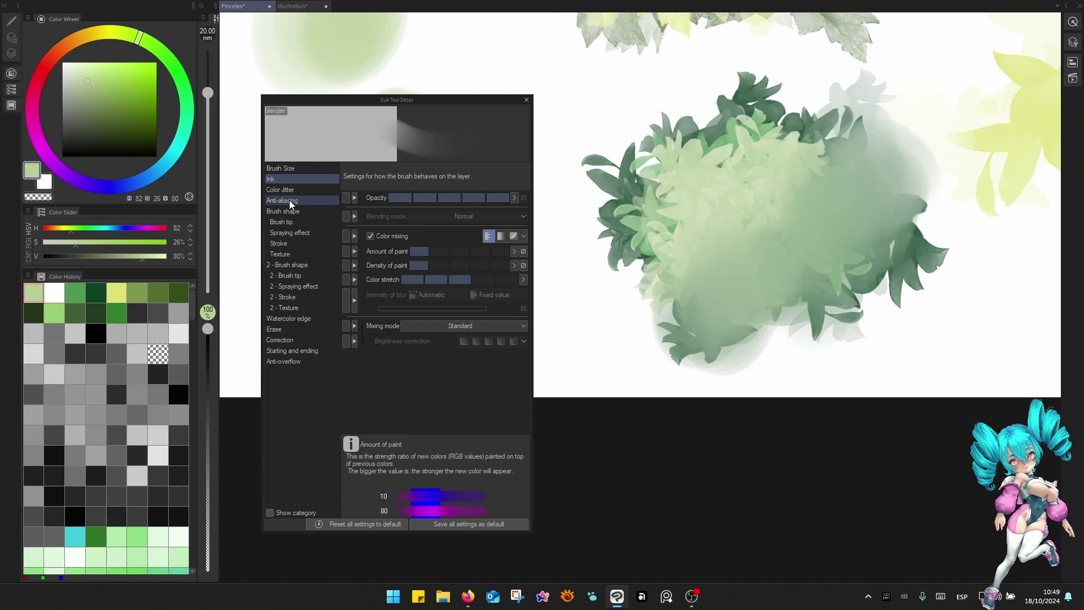
# Try the blender's brush density at five bars and at two bars with smears along the lower part of the green clump.
pyautogui.click(292, 222)
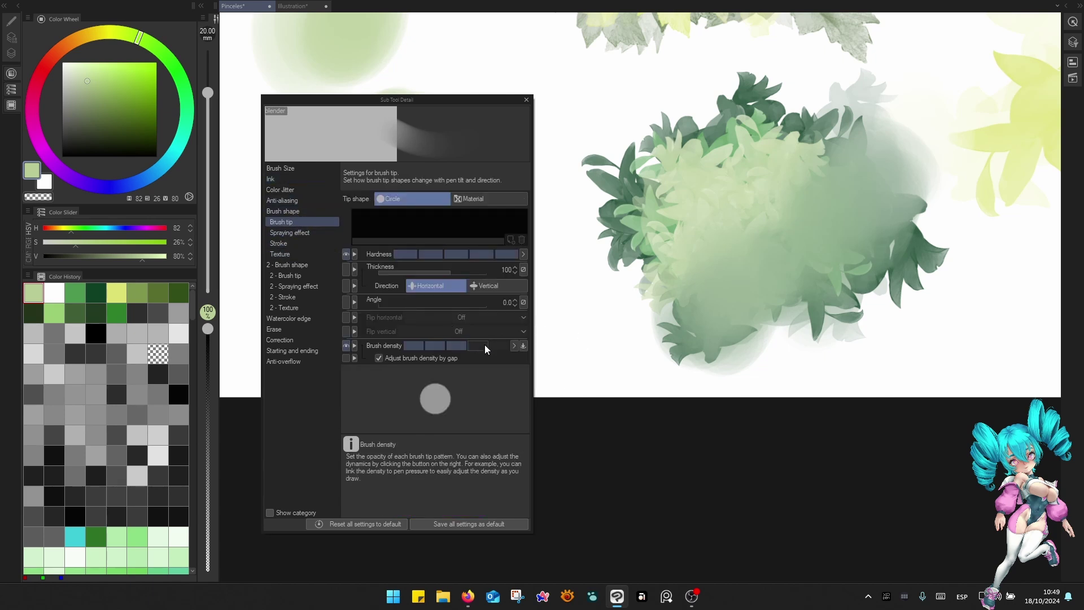
pyautogui.click(506, 347)
pyautogui.moveTo(685, 290)
pyautogui.mouseDown()
pyautogui.moveTo(695, 327)
pyautogui.moveTo(656, 273)
pyautogui.moveTo(656, 218)
pyautogui.mouseUp()
pyautogui.click(446, 345)
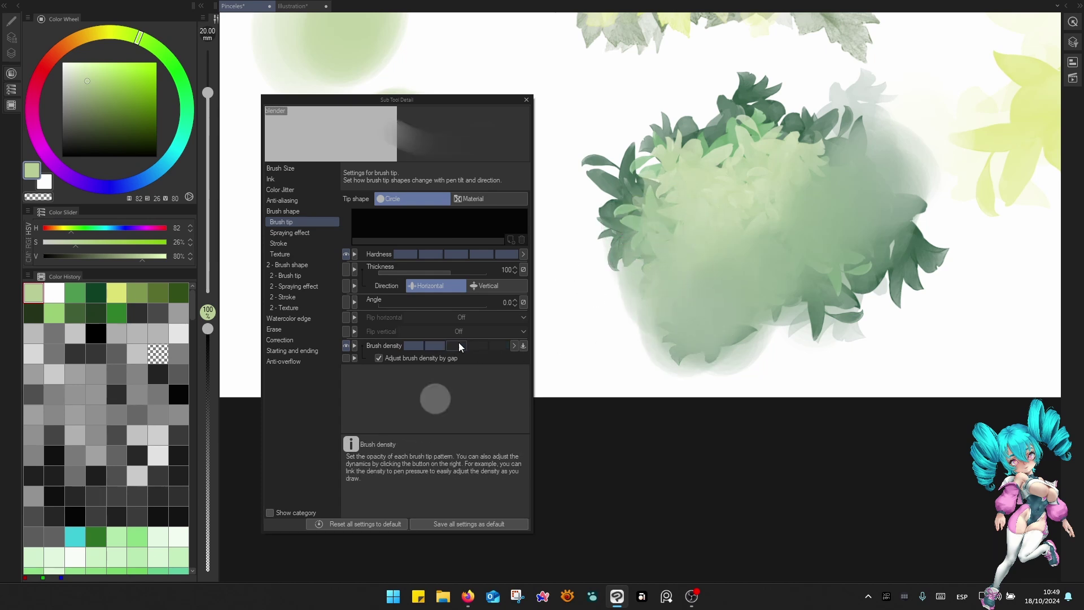
pyautogui.moveTo(807, 341)
pyautogui.mouseDown()
pyautogui.moveTo(876, 243)
pyautogui.moveTo(864, 334)
pyautogui.moveTo(905, 332)
pyautogui.moveTo(827, 331)
pyautogui.mouseUp()
# Set the brush density to five bars and blend the whole green leaf clump into a soft mass.
pyautogui.click(507, 346)
pyautogui.moveTo(864, 274)
pyautogui.mouseDown()
pyautogui.moveTo(857, 307)
pyautogui.moveTo(843, 249)
pyautogui.mouseUp()
pyautogui.moveTo(669, 225); pyautogui.dragTo(817, 267)
pyautogui.moveTo(795, 202)
pyautogui.mouseDown()
pyautogui.moveTo(789, 176)
pyautogui.moveTo(841, 182)
pyautogui.moveTo(802, 242)
pyautogui.moveTo(841, 255)
pyautogui.mouseUp()
pyautogui.moveTo(765, 215)
pyautogui.mouseDown()
pyautogui.moveTo(729, 241)
pyautogui.moveTo(756, 281)
pyautogui.mouseUp()
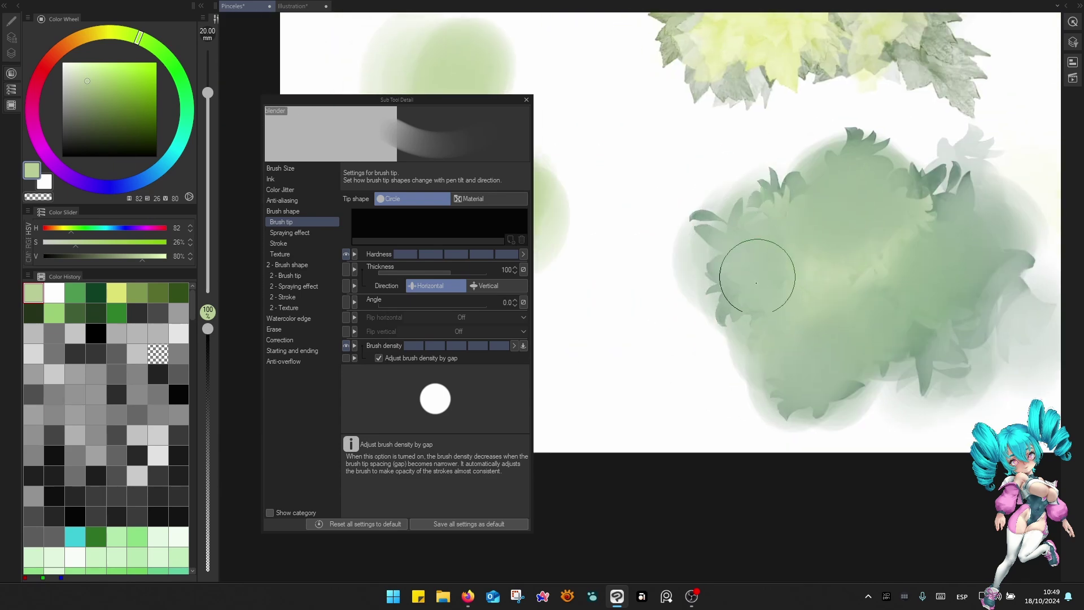
pyautogui.scroll(-2, 842, 260)
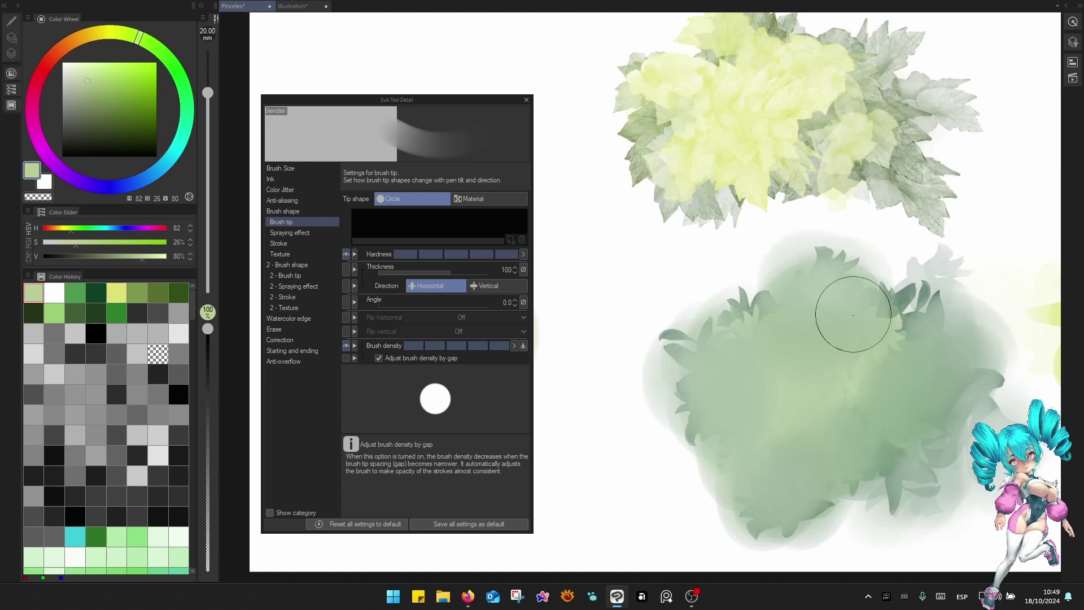
pyautogui.moveTo(760, 253)
pyautogui.mouseDown()
pyautogui.moveTo(755, 335)
pyautogui.moveTo(716, 310)
pyautogui.moveTo(694, 322)
pyautogui.moveTo(802, 303)
pyautogui.mouseUp()
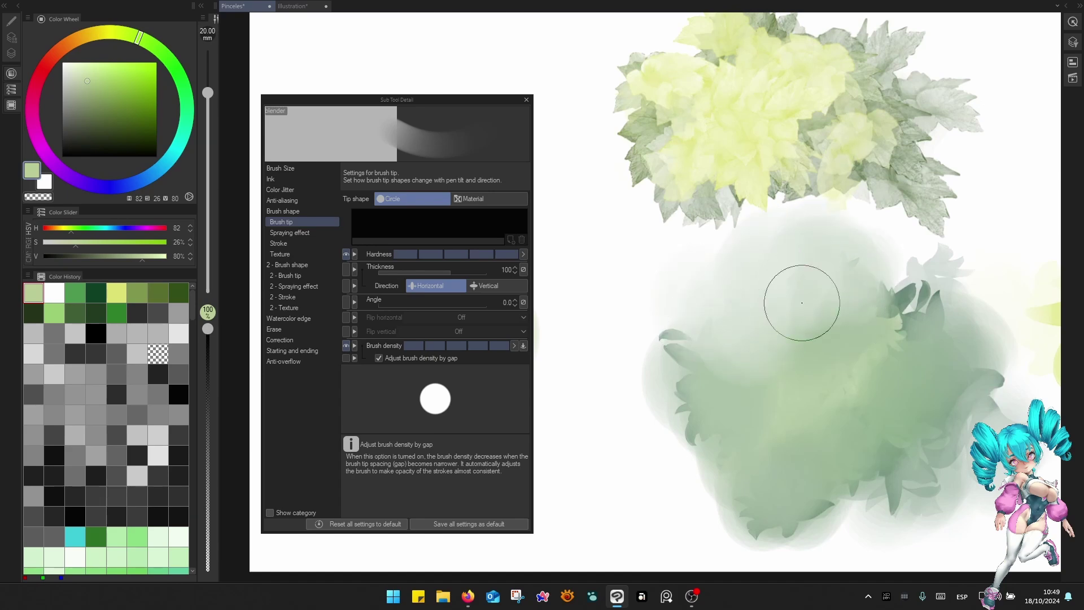
pyautogui.moveTo(739, 342); pyautogui.dragTo(840, 313)
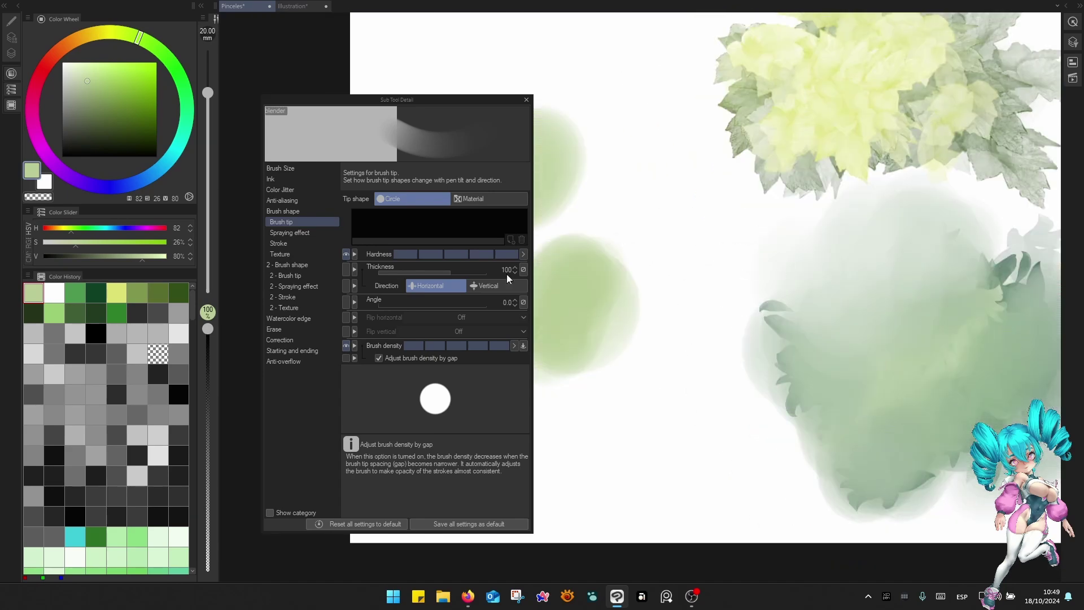
# Switch the blender's color mixing to Running color and its mixing mode to Perceptual.
pyautogui.click(298, 181)
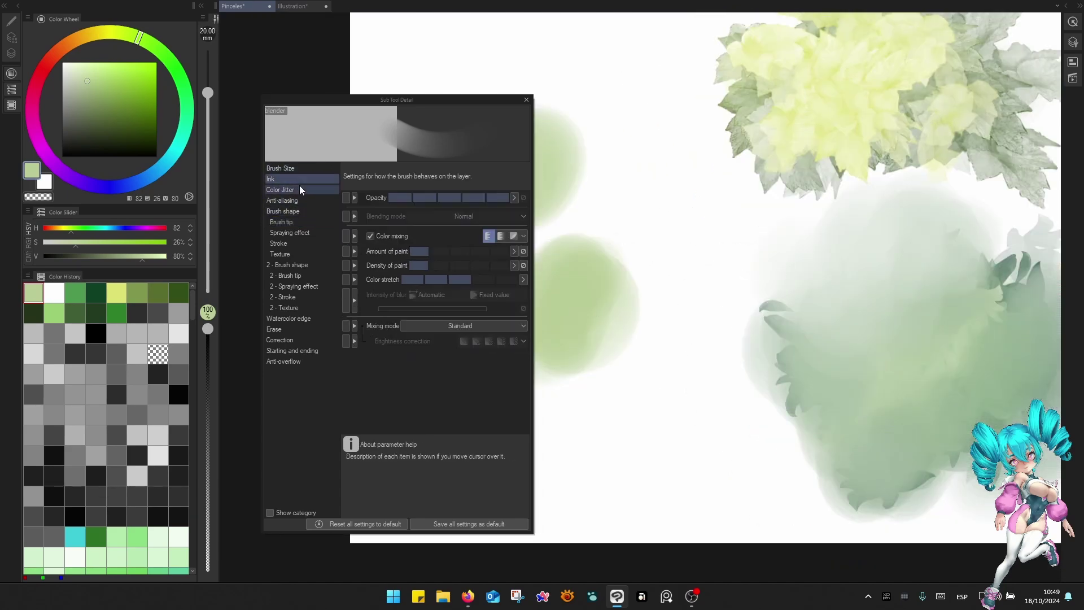
pyautogui.click(502, 235)
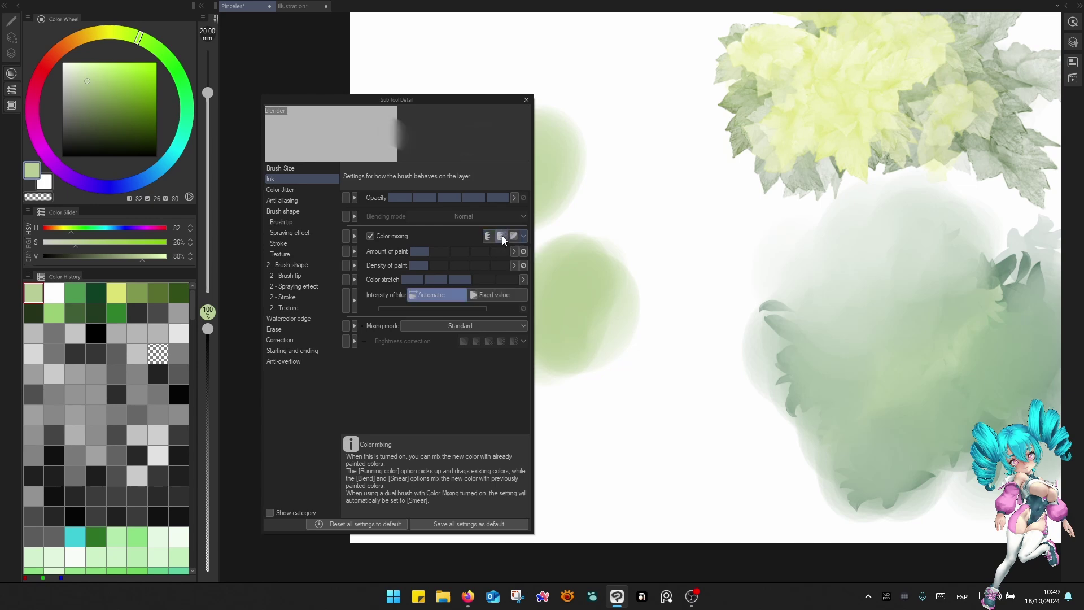
pyautogui.click(481, 328)
pyautogui.click(470, 341)
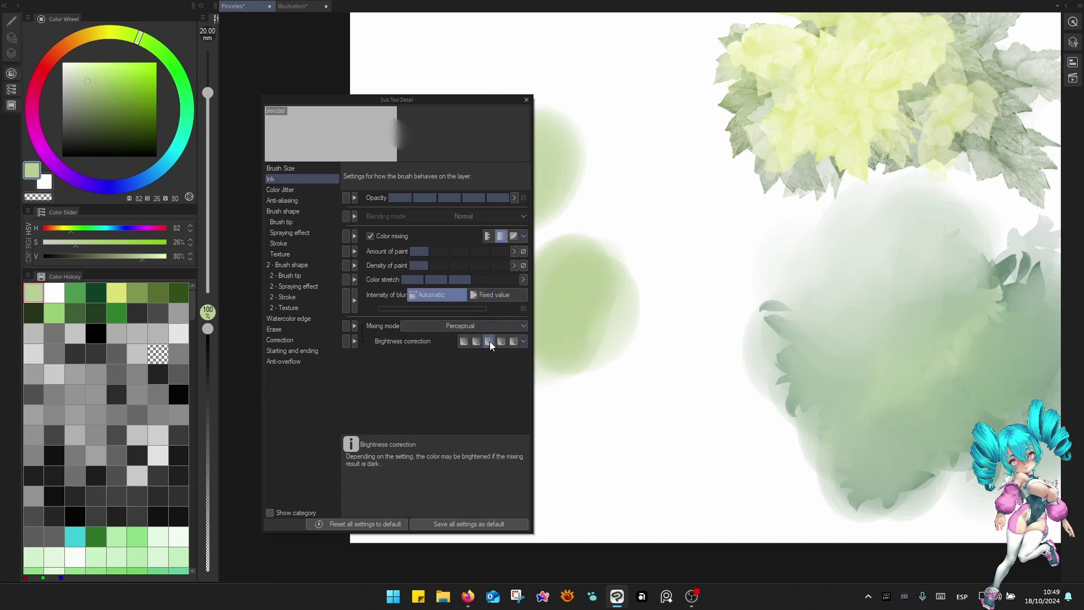
# Test the Running color blender by smearing the yellow clump's leaves into the neighbouring gray-green leaves.
pyautogui.moveTo(830, 209)
pyautogui.mouseDown()
pyautogui.moveTo(770, 254)
pyautogui.moveTo(699, 334)
pyautogui.moveTo(761, 214)
pyautogui.moveTo(835, 237)
pyautogui.mouseUp()
pyautogui.scroll(5, 813, 237)
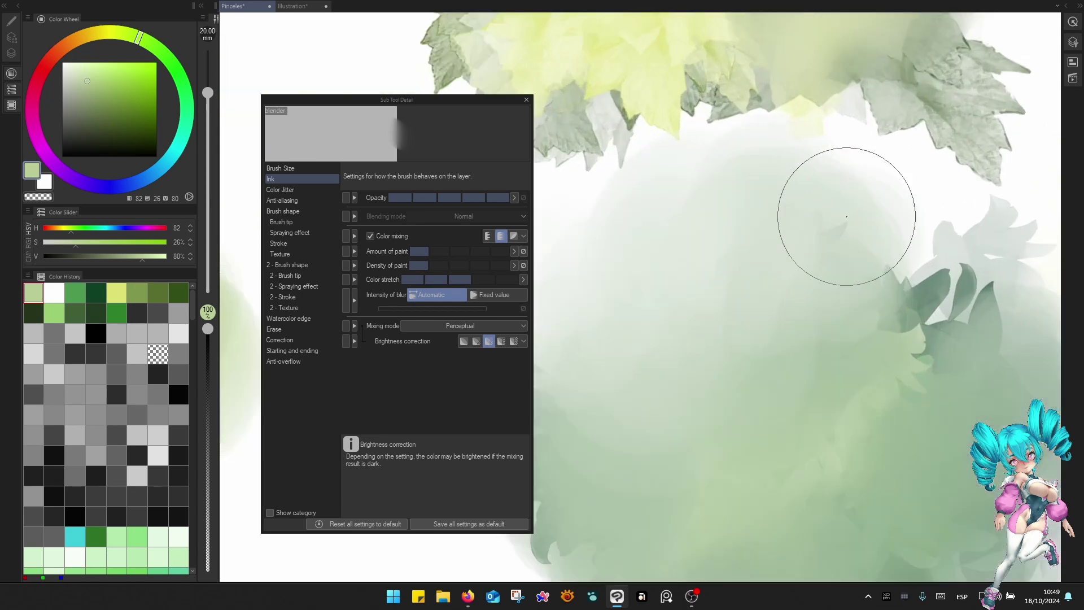
pyautogui.scroll(3, 842, 281)
pyautogui.moveTo(792, 395); pyautogui.dragTo(653, 137)
pyautogui.scroll(-3, 944, 200)
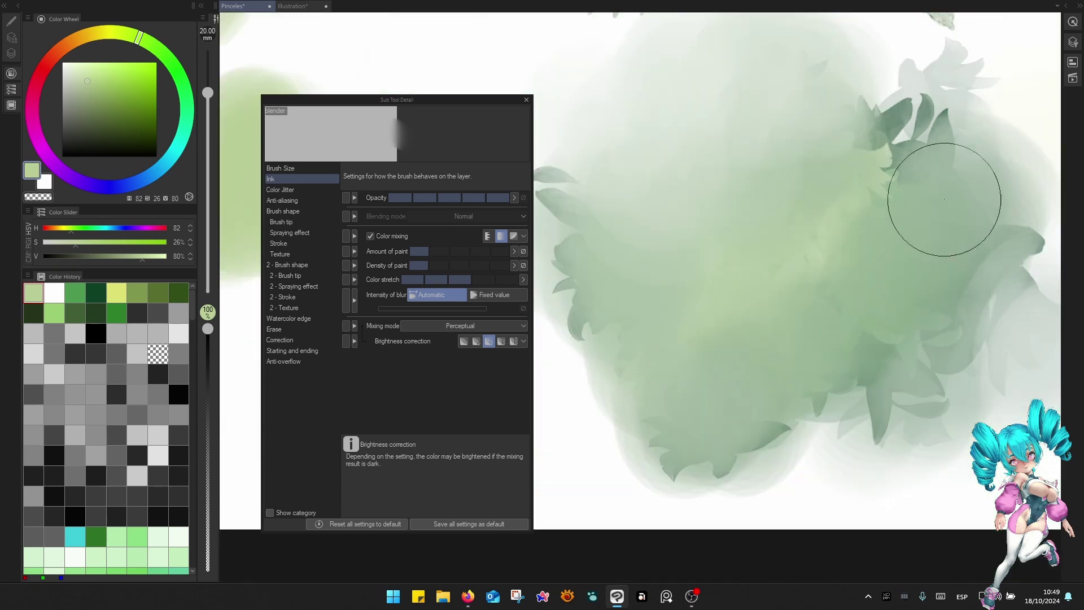
pyautogui.moveTo(944, 201); pyautogui.dragTo(938, 486)
pyautogui.scroll(2, 955, 392)
pyautogui.scroll(-2, 955, 392)
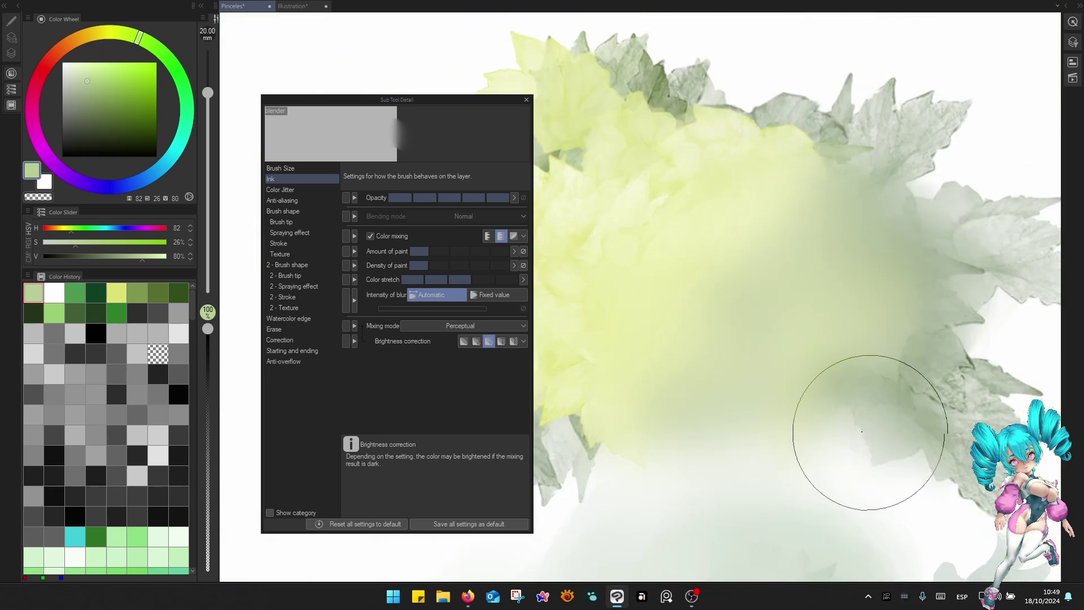
pyautogui.scroll(-2, 880, 486)
pyautogui.scroll(-2, 880, 487)
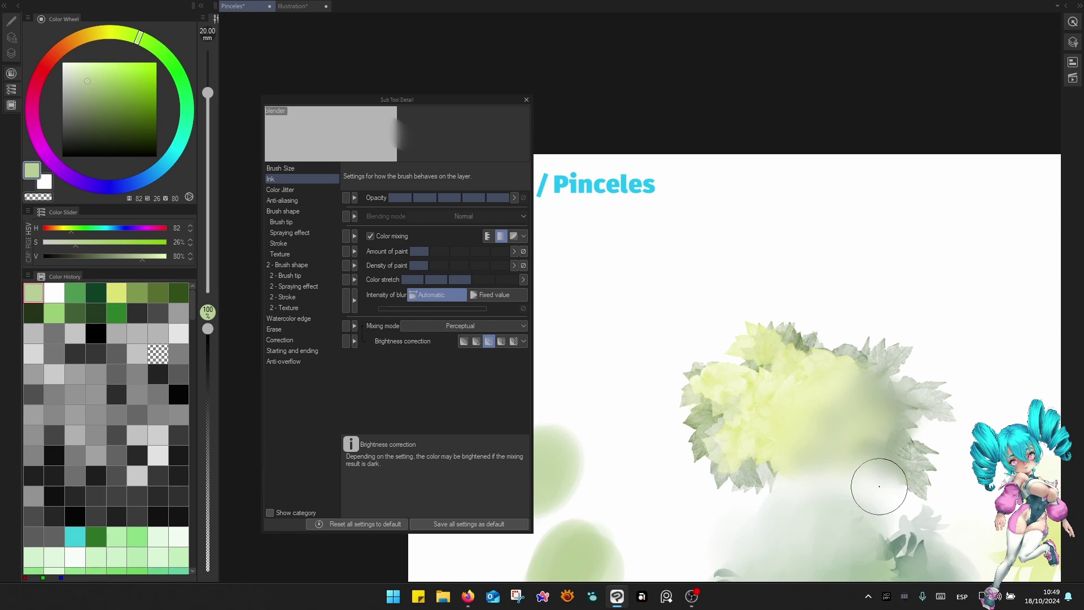
# Set the blender's density of paint to four bars and test it at 25 mm with soft green dabs on and beside the clumps.
pyautogui.moveTo(846, 432); pyautogui.dragTo(845, 232)
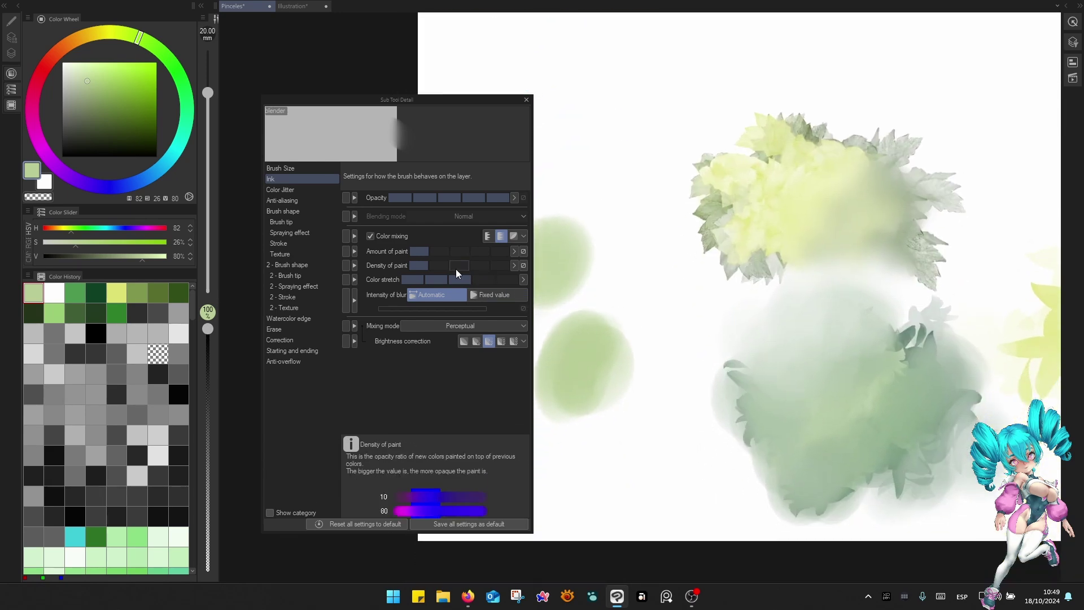
pyautogui.click(479, 266)
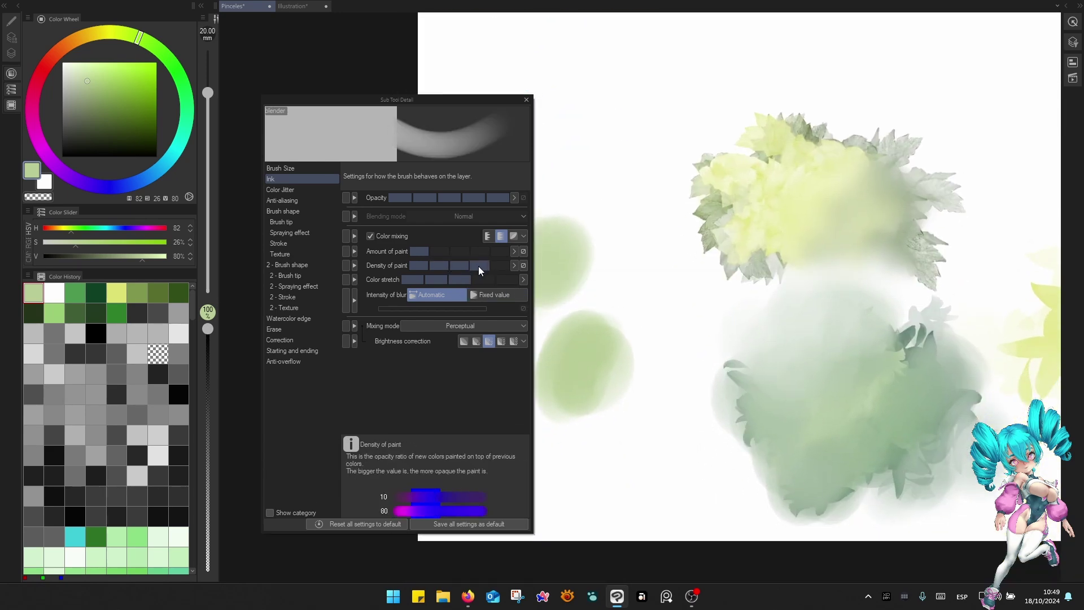
pyautogui.moveTo(913, 392); pyautogui.dragTo(775, 229)
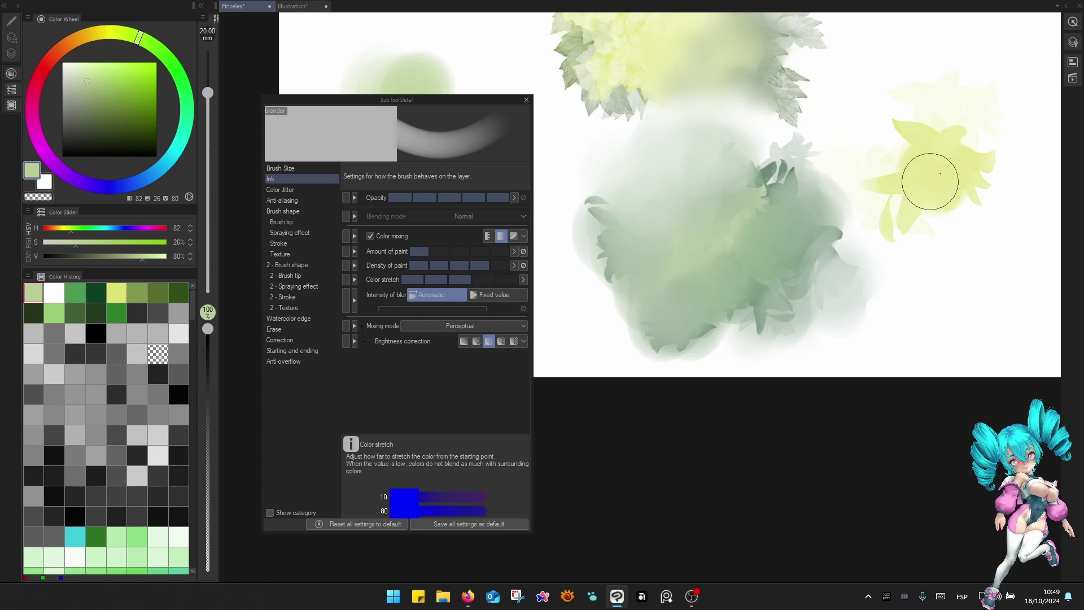
pyautogui.moveTo(861, 213)
pyautogui.mouseDown()
pyautogui.moveTo(962, 220)
pyautogui.moveTo(802, 199)
pyautogui.moveTo(714, 394)
pyautogui.moveTo(722, 416)
pyautogui.mouseUp()
pyautogui.press(']')
pyautogui.moveTo(910, 150)
pyautogui.mouseDown()
pyautogui.moveTo(932, 175)
pyautogui.moveTo(869, 159)
pyautogui.moveTo(872, 180)
pyautogui.mouseUp()
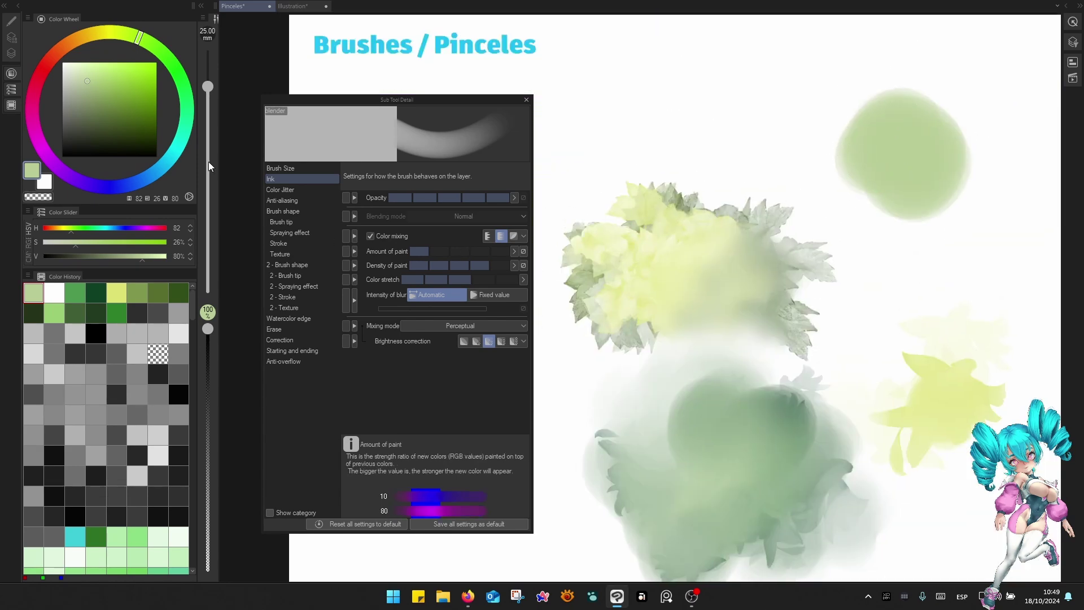
# Change the color's hue to 179 and test it with a teal dab above the clumps, then smear the yellow clump's middle leaves.
pyautogui.click(182, 148)
pyautogui.moveTo(792, 44); pyautogui.dragTo(788, 74)
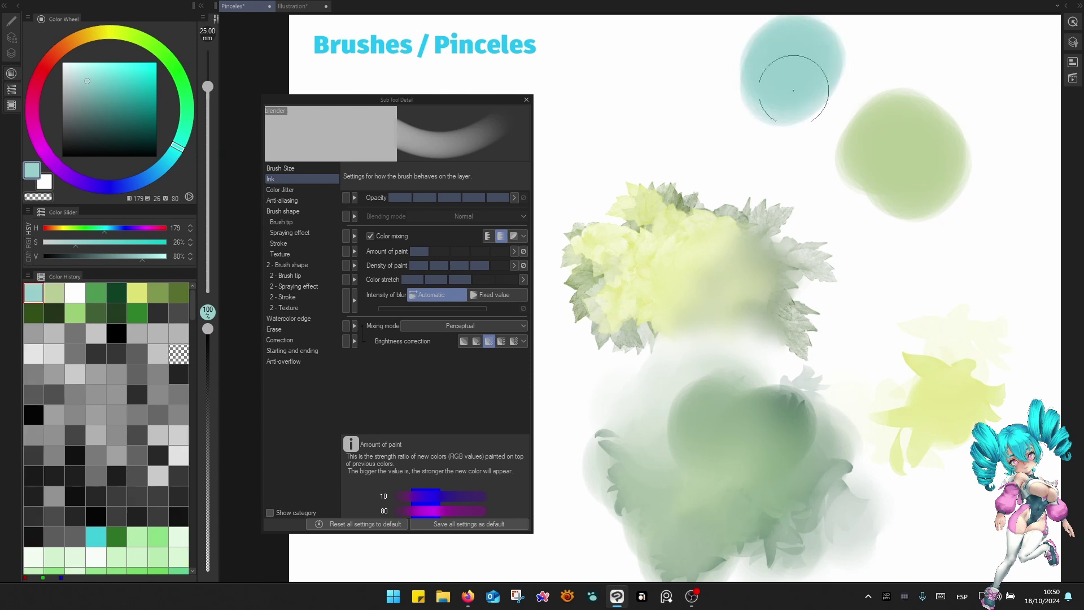
pyautogui.moveTo(654, 272)
pyautogui.mouseDown()
pyautogui.moveTo(685, 221)
pyautogui.moveTo(679, 183)
pyautogui.mouseUp()
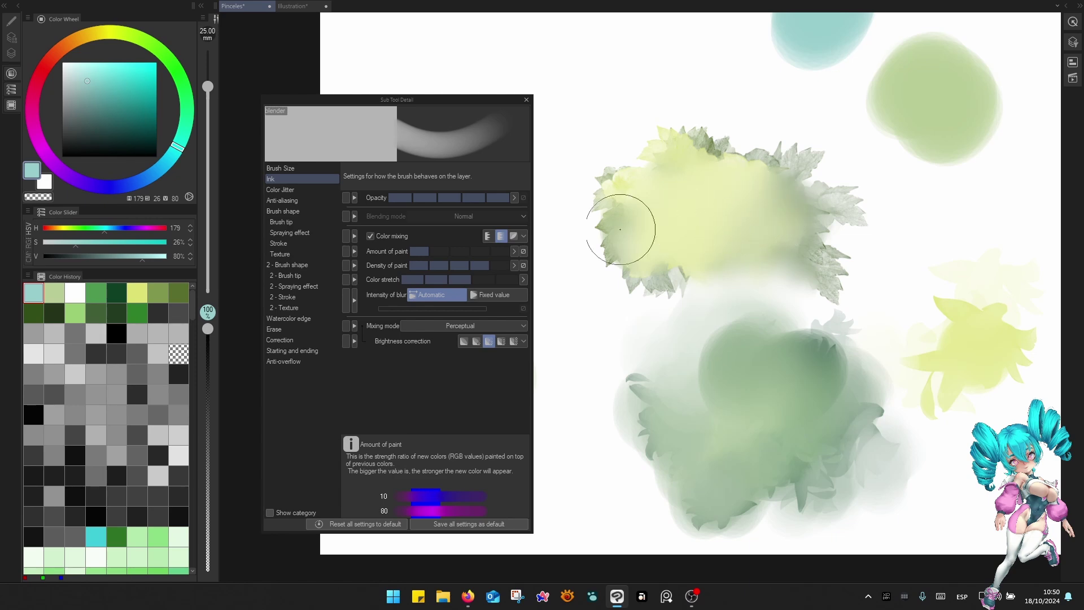
# Try overlapping teal strokes on the blank canvas below the title and undo them.
pyautogui.moveTo(602, 61)
pyautogui.mouseDown()
pyautogui.moveTo(712, 149)
pyautogui.moveTo(616, 183)
pyautogui.mouseUp()
pyautogui.moveTo(663, 254)
pyautogui.mouseDown()
pyautogui.moveTo(699, 261)
pyautogui.moveTo(740, 234)
pyautogui.mouseUp()
pyautogui.moveTo(637, 209)
pyautogui.mouseDown()
pyautogui.moveTo(655, 170)
pyautogui.moveTo(713, 234)
pyautogui.mouseUp()
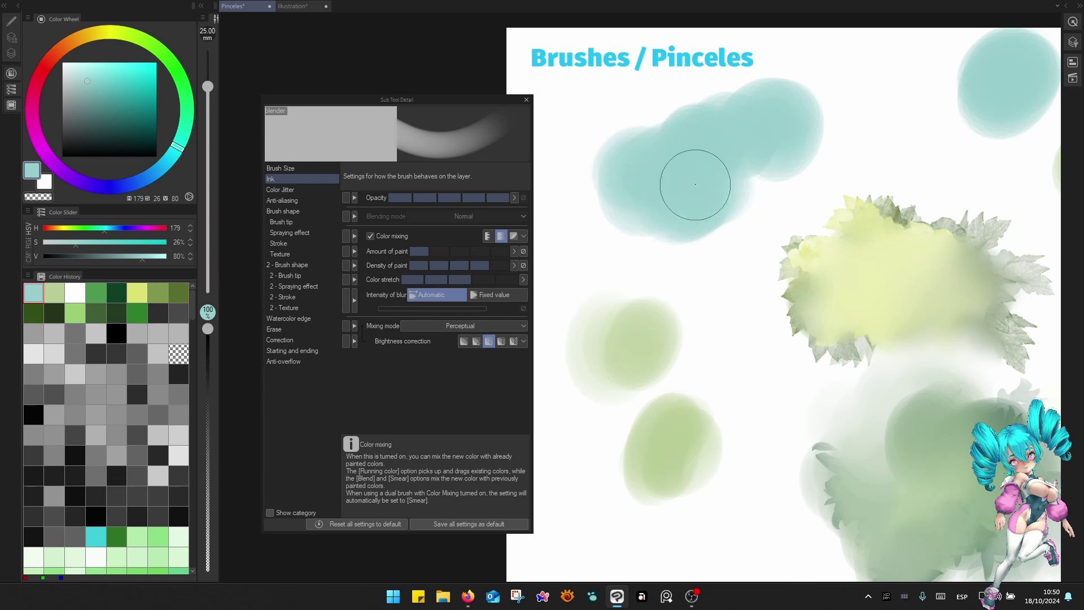
pyautogui.hotkey('ctrl', 'z')
pyautogui.hotkey('ctrl', 'z')
pyautogui.hotkey('ctrl', 'z')
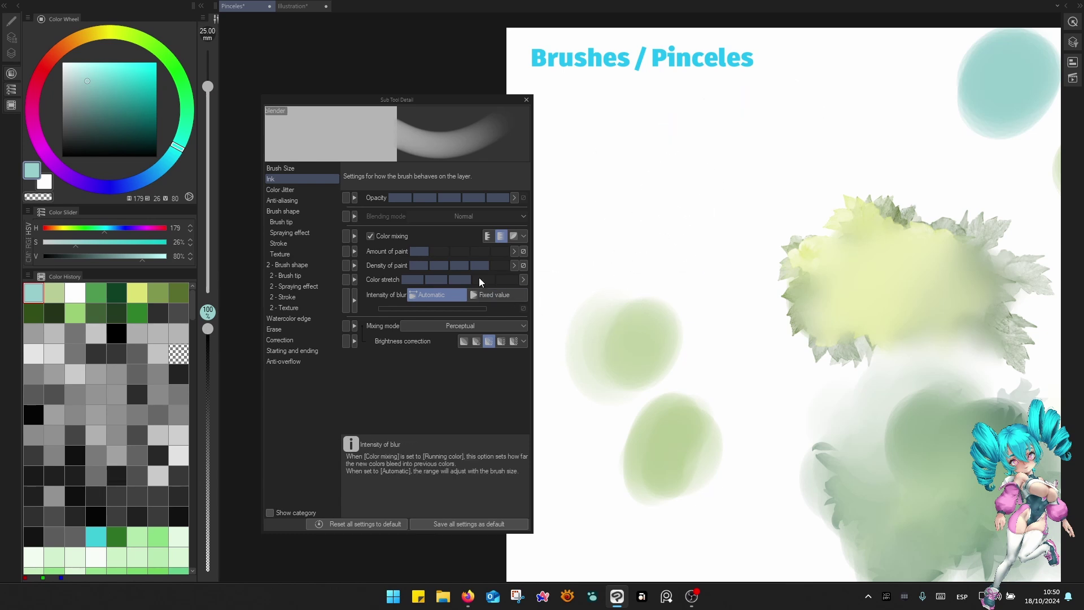
# Set the amount of paint to four bars and density to one, and cover the yellow clump's middle in teal, reducing the brush to 20 mm.
pyautogui.click(417, 264)
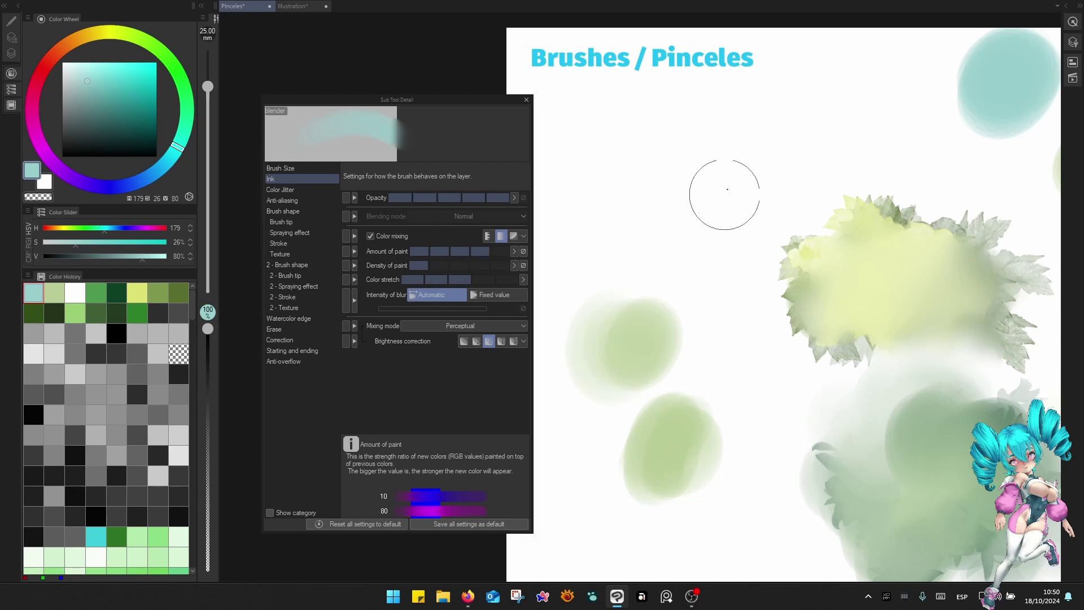
pyautogui.moveTo(775, 248)
pyautogui.mouseDown()
pyautogui.moveTo(833, 248)
pyautogui.moveTo(808, 230)
pyautogui.moveTo(845, 185)
pyautogui.moveTo(873, 228)
pyautogui.moveTo(742, 210)
pyautogui.moveTo(766, 249)
pyautogui.moveTo(753, 260)
pyautogui.moveTo(790, 285)
pyautogui.mouseUp()
pyautogui.press('[')
# Set the amount of paint to one bar and blend the teal clump's right-hand leaves into the surrounding white.
pyautogui.click(421, 251)
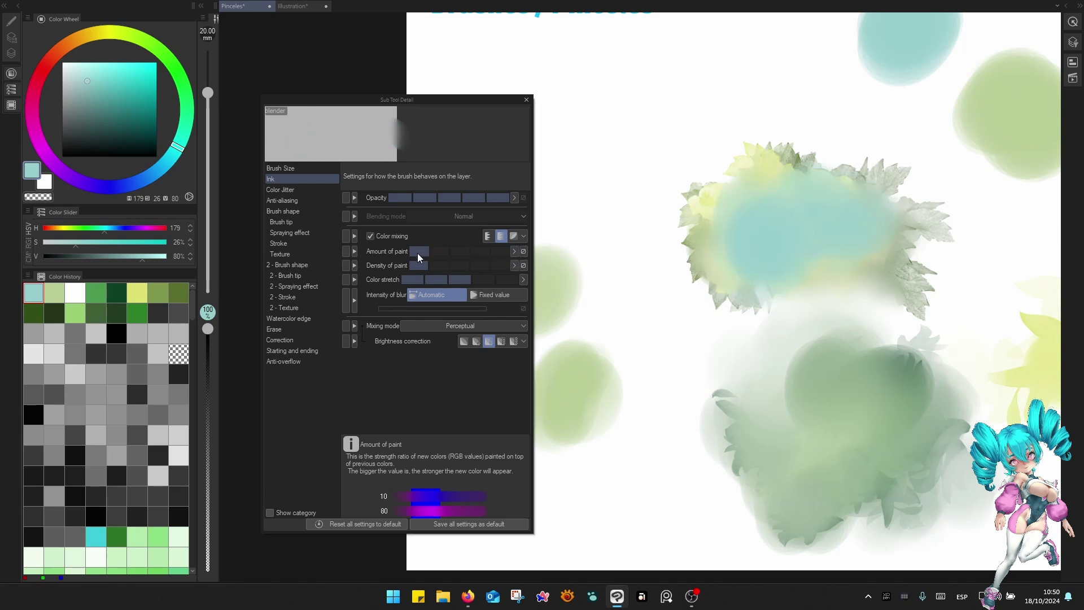
pyautogui.moveTo(863, 221)
pyautogui.mouseDown()
pyautogui.moveTo(920, 229)
pyautogui.moveTo(901, 236)
pyautogui.moveTo(907, 269)
pyautogui.mouseUp()
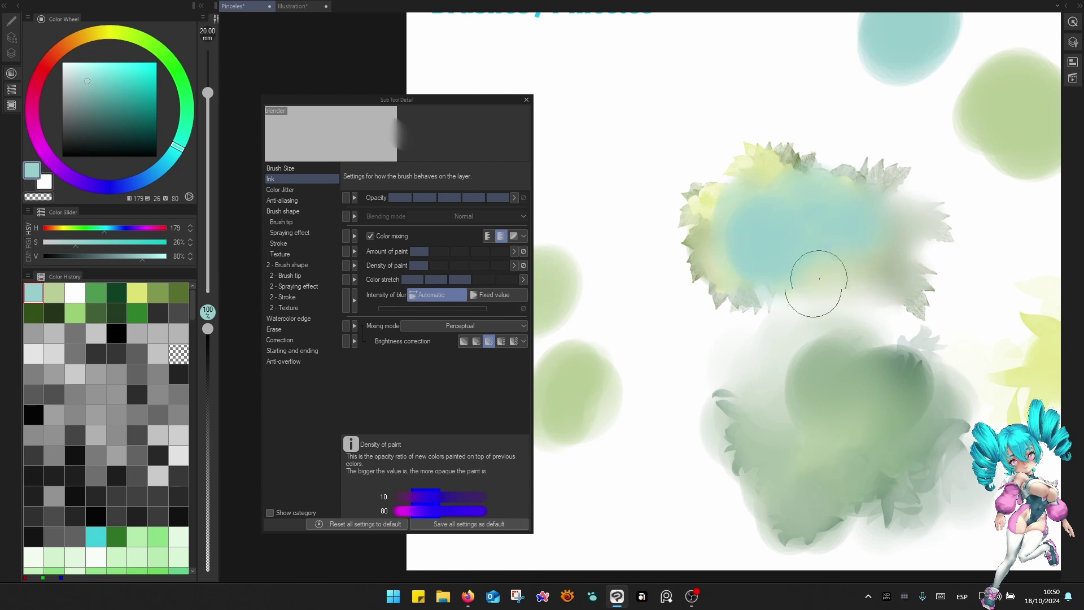
pyautogui.scroll(-4, 829, 260)
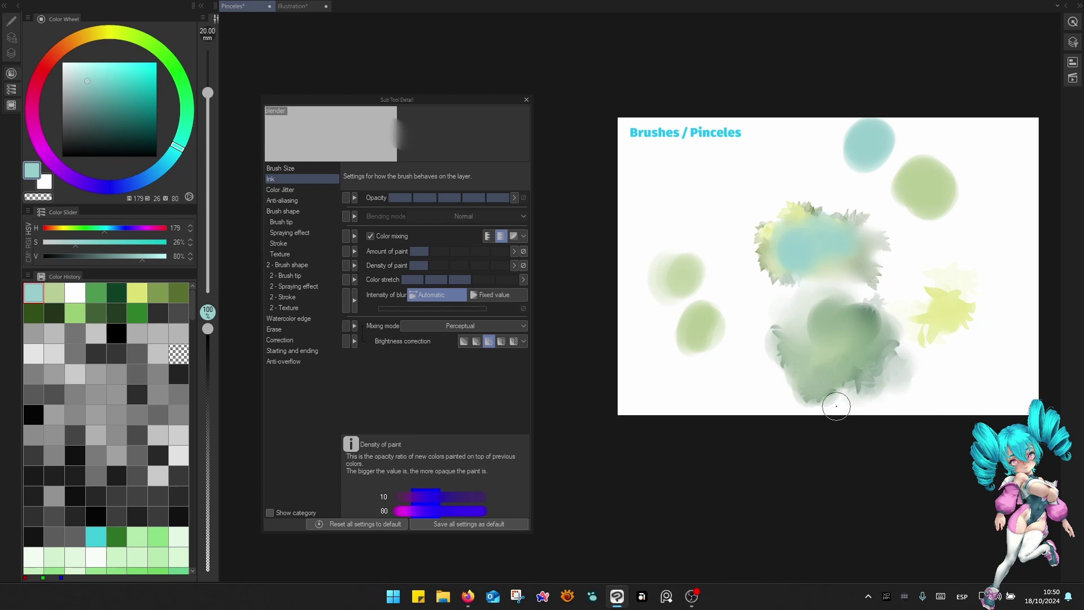
# Blend the yellow and gray-green leaves along the teal clump's left edge into a soft fade.
pyautogui.scroll(2, 780, 253)
pyautogui.scroll(3, 848, 190)
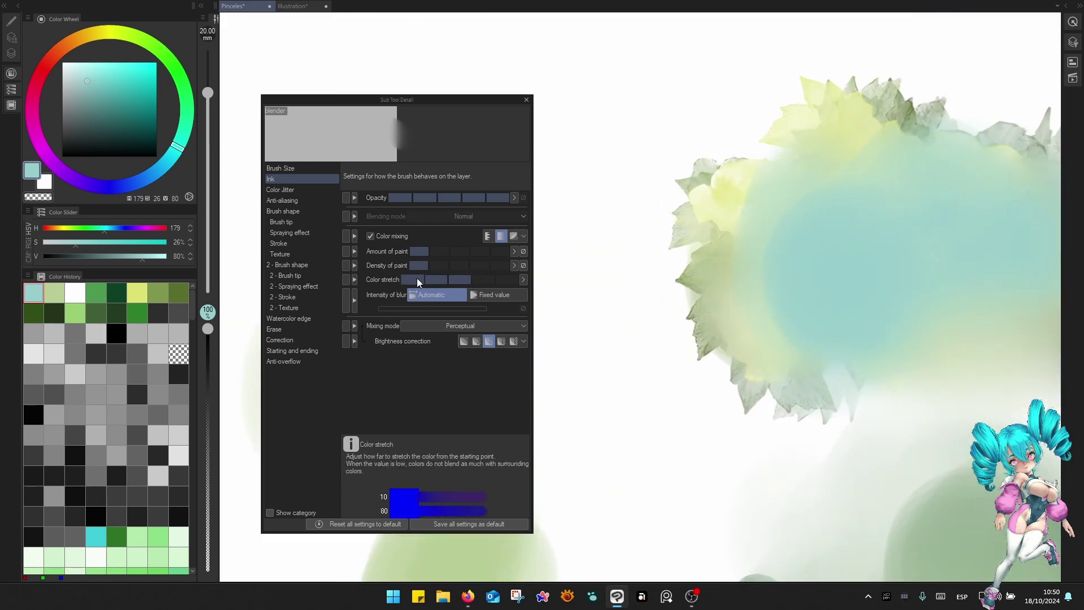
pyautogui.scroll(-1, 738, 218)
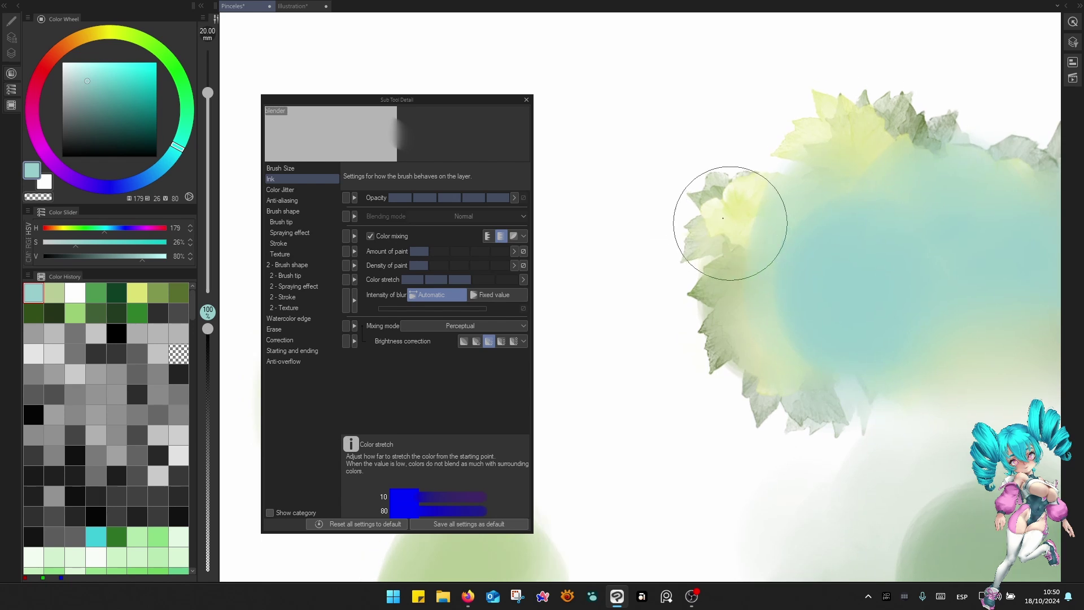
pyautogui.moveTo(711, 258)
pyautogui.mouseDown()
pyautogui.moveTo(704, 266)
pyautogui.moveTo(695, 249)
pyautogui.mouseUp()
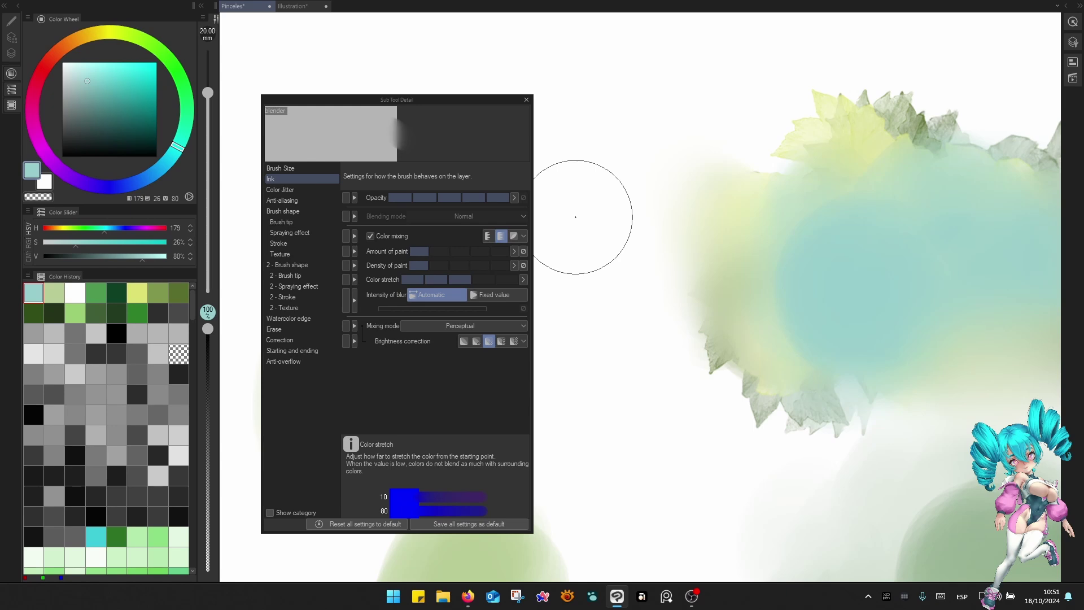
pyautogui.scroll(-4, 575, 217)
pyautogui.moveTo(707, 229); pyautogui.dragTo(742, 248)
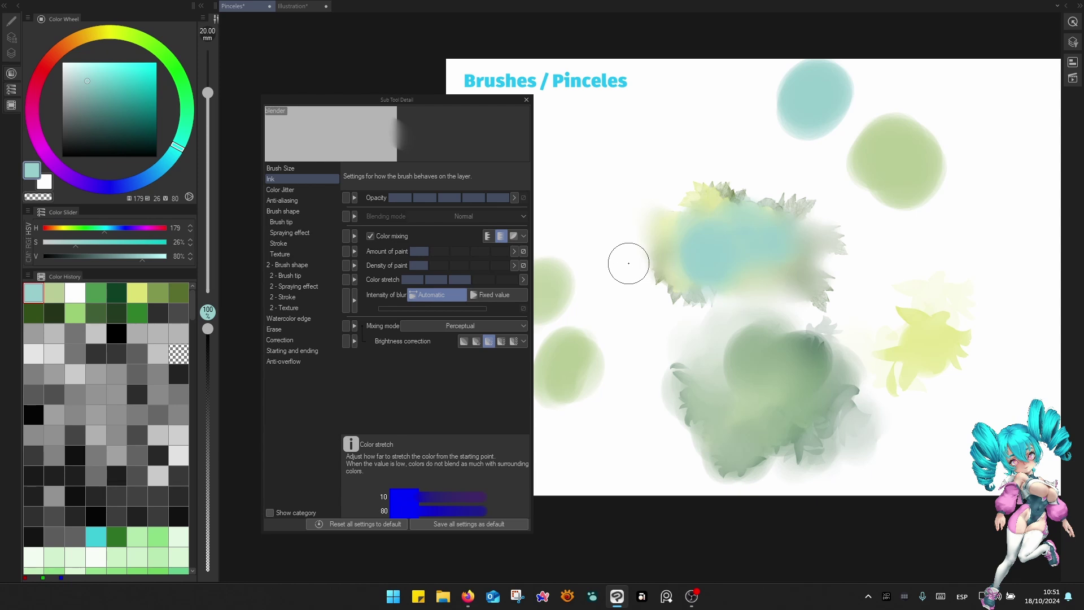
# Close the blender's detailed settings and bring up the Quick Access Standar set, dismissing it again.
pyautogui.click(527, 100)
pyautogui.press('q')
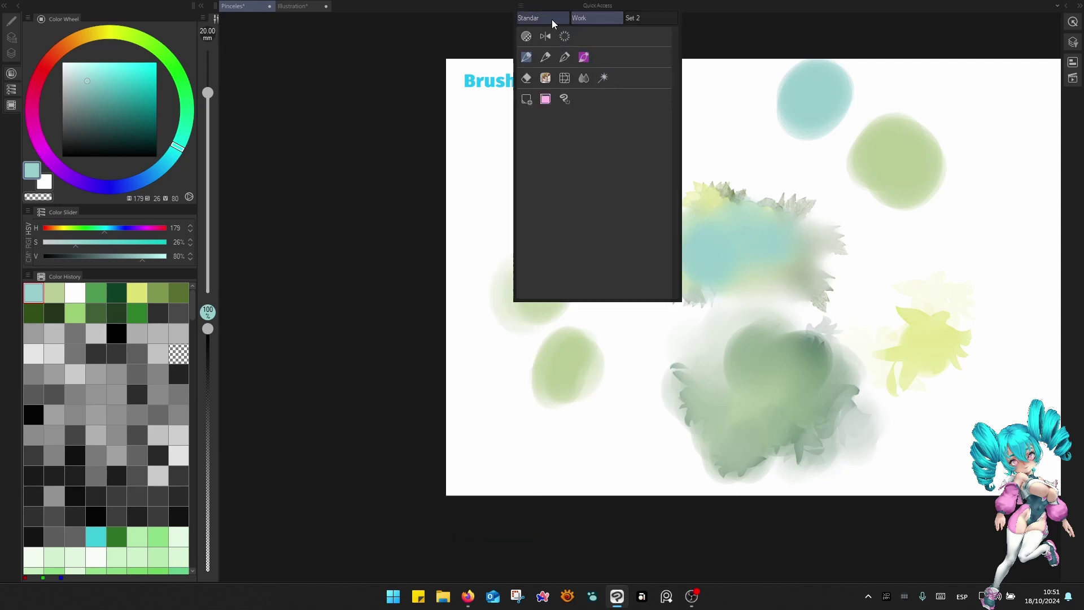
pyautogui.click(551, 19)
pyautogui.click(621, 101)
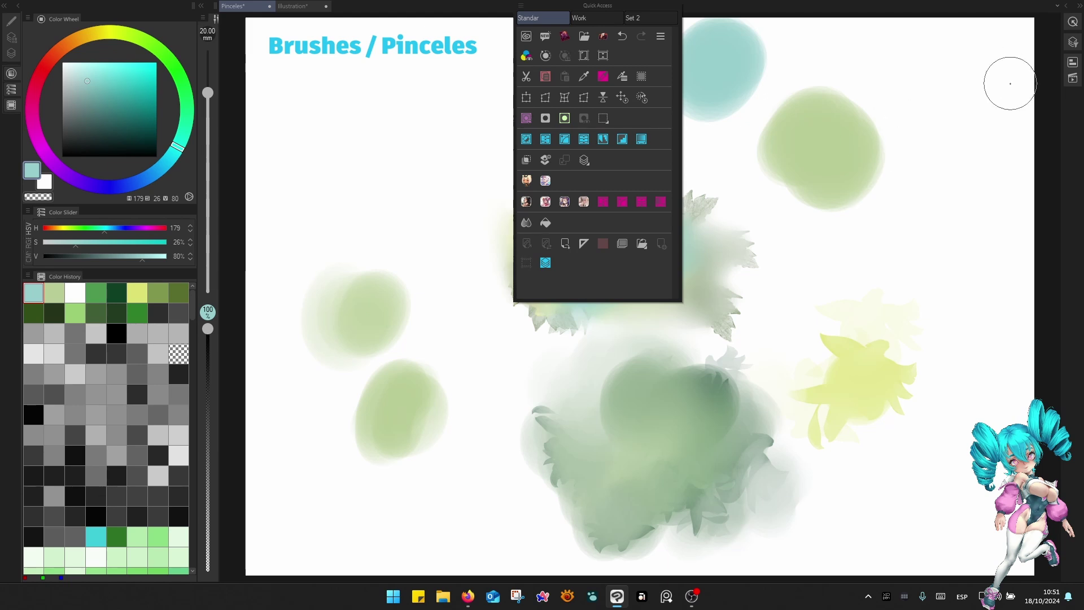
pyautogui.press('F4')
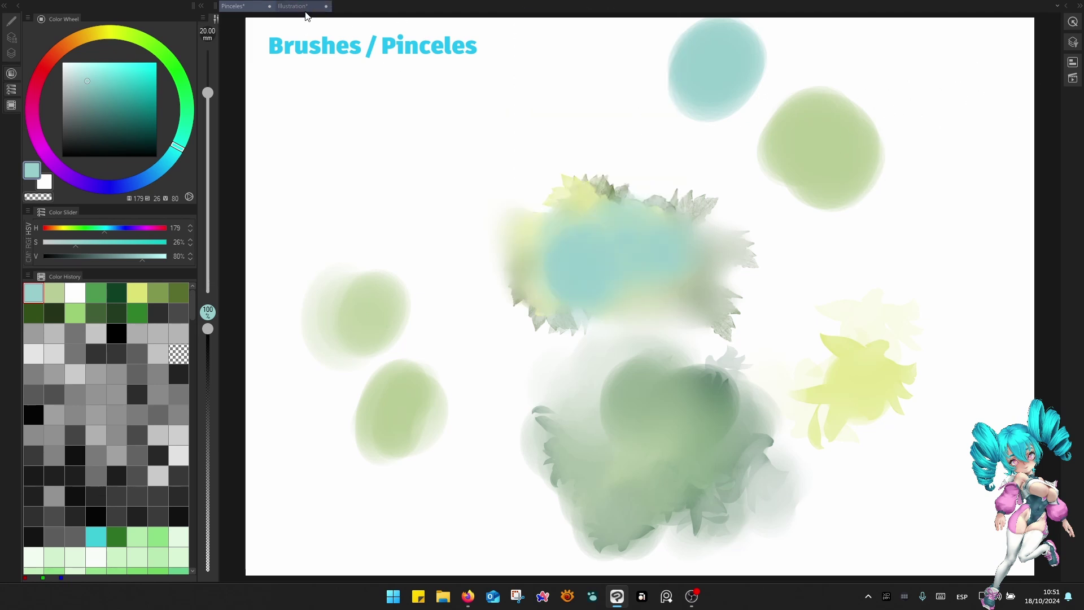
# Check the leaf artwork in the Illustration document, return to the Pinceles document and bring up the sub tool list.
pyautogui.click(293, 8)
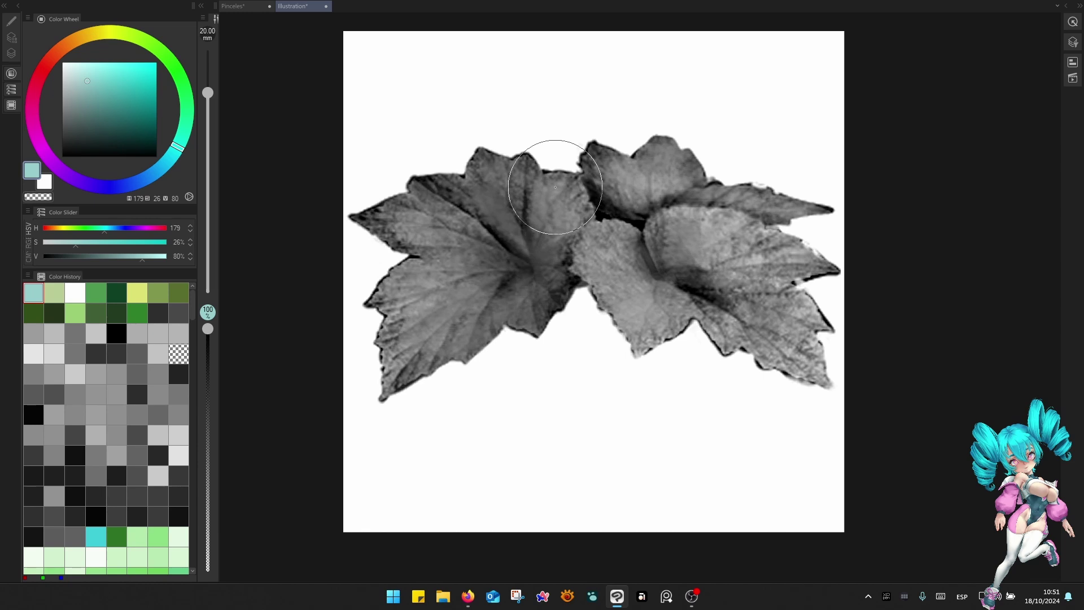
pyautogui.click(236, 9)
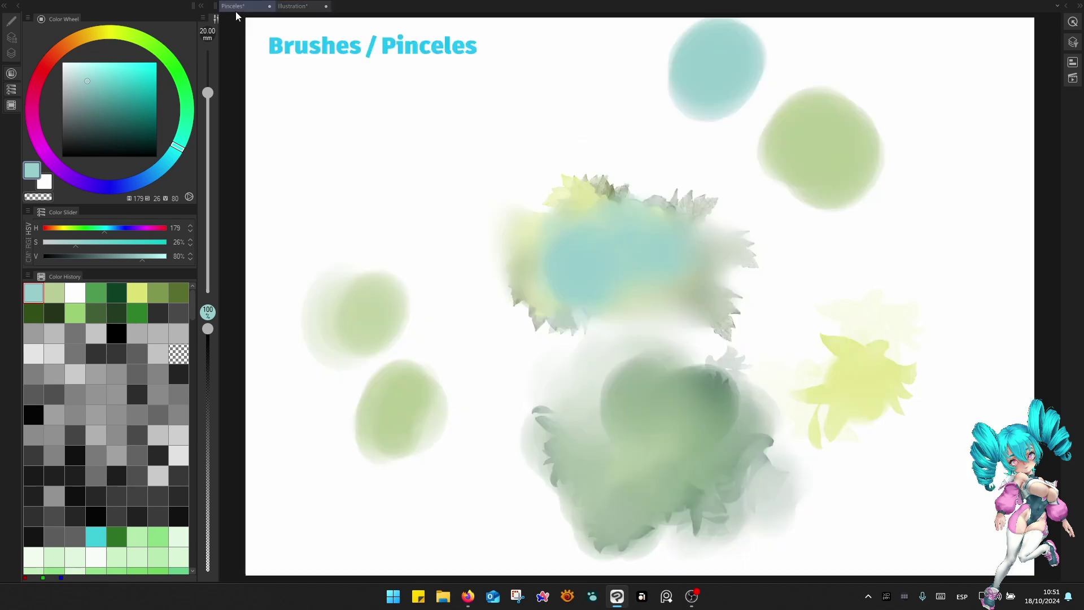
pyautogui.rightClick(671, 355)
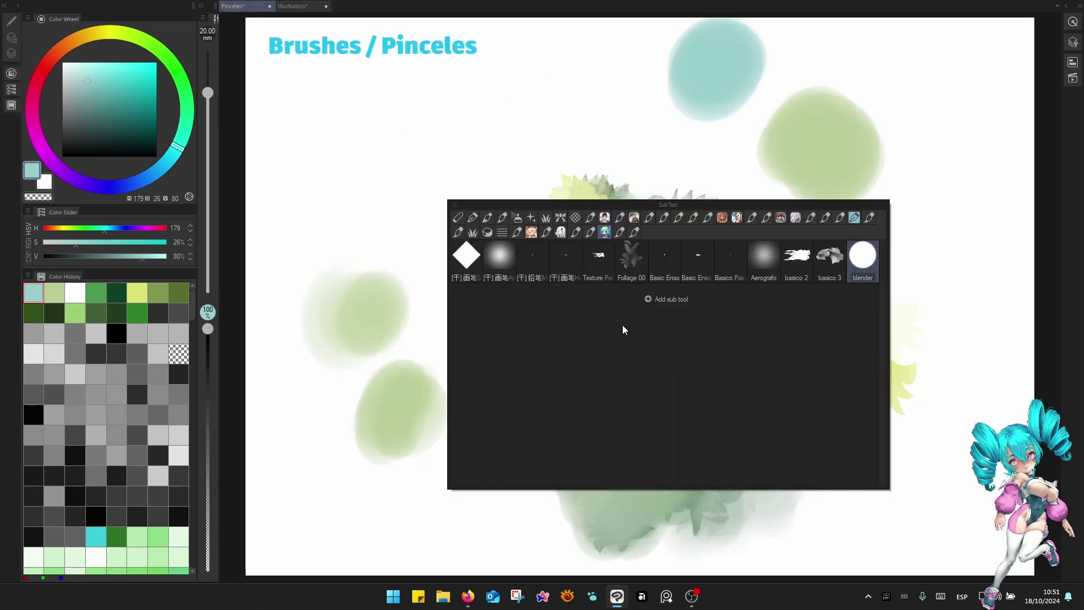